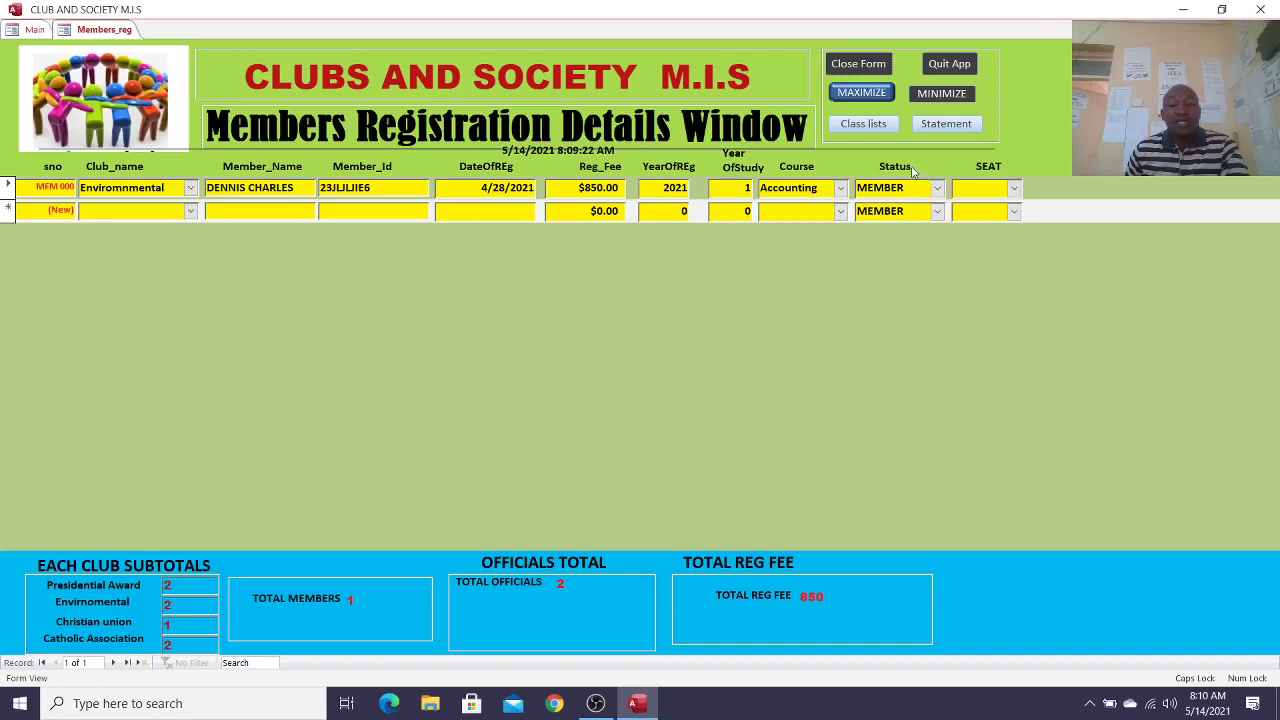
Step: Show the Status choices in the new record and the SEAT choices of the existing member
left_click(938, 214)
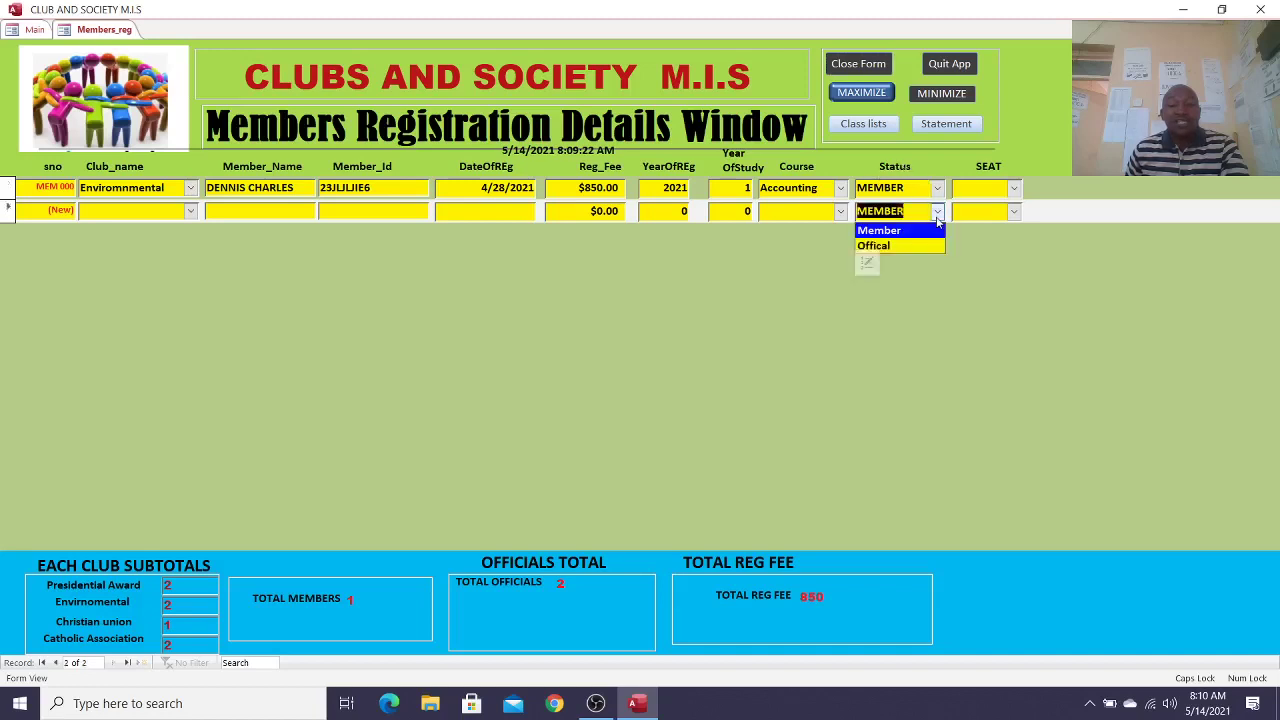
left_click(1013, 190)
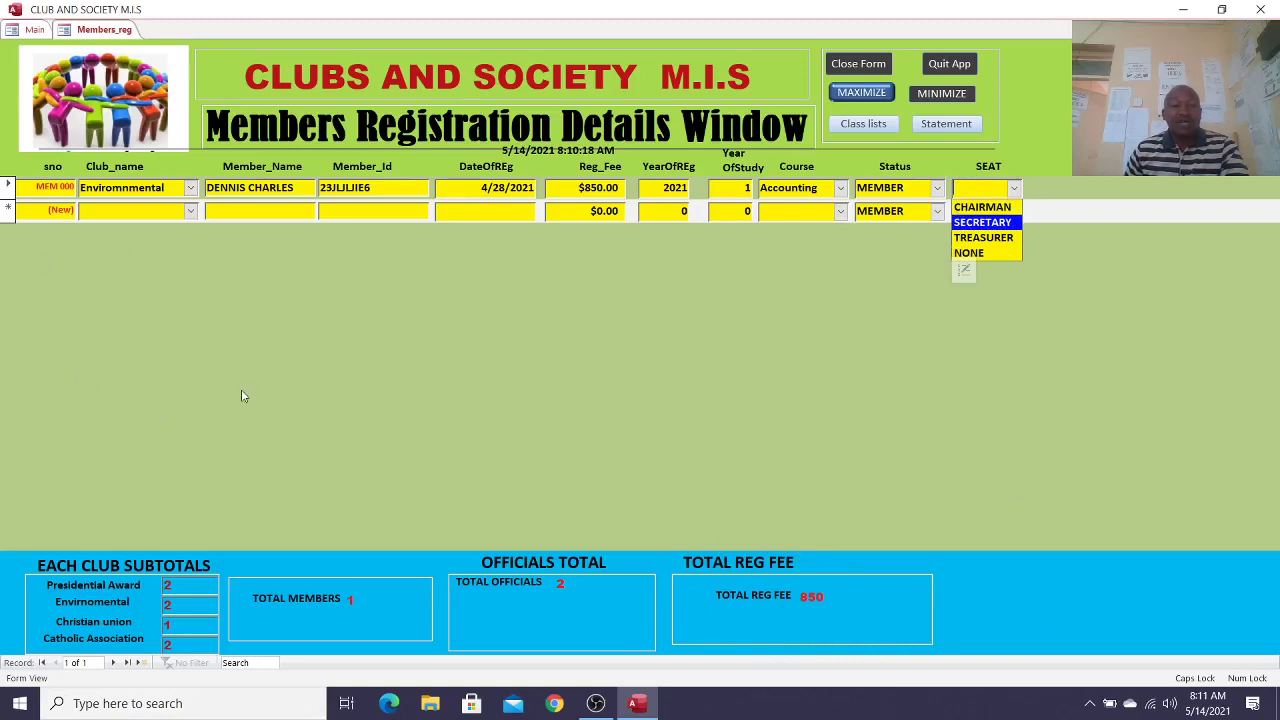
Step: View the members statement for year 2021, year of study 1 and course Computer Science, closing the report when read
left_click(946, 124)
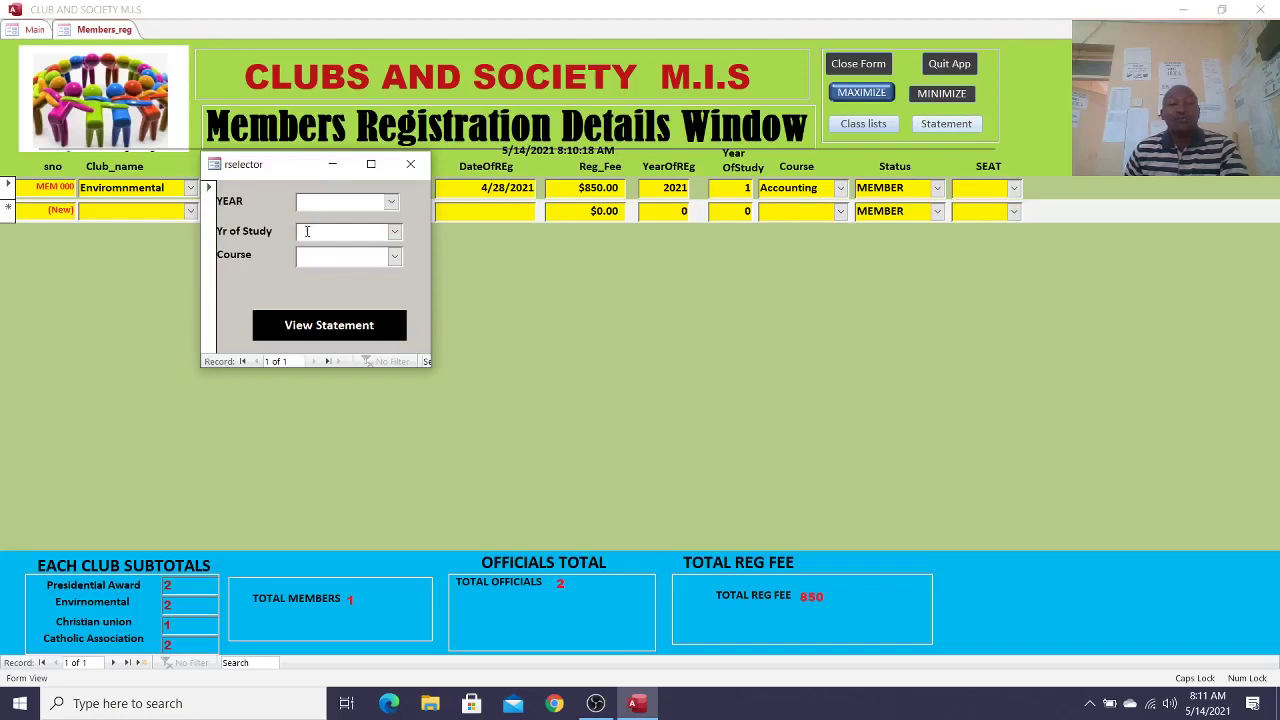
left_click(390, 202)
left_click(366, 235)
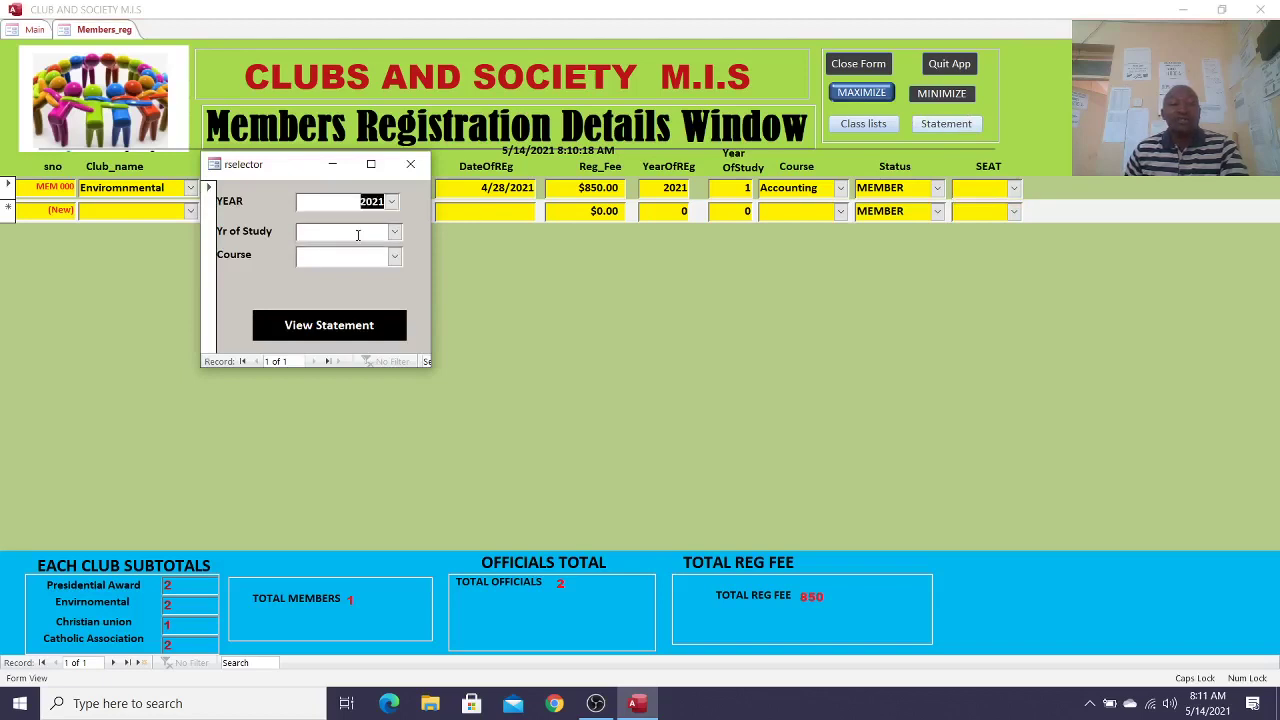
left_click(394, 231)
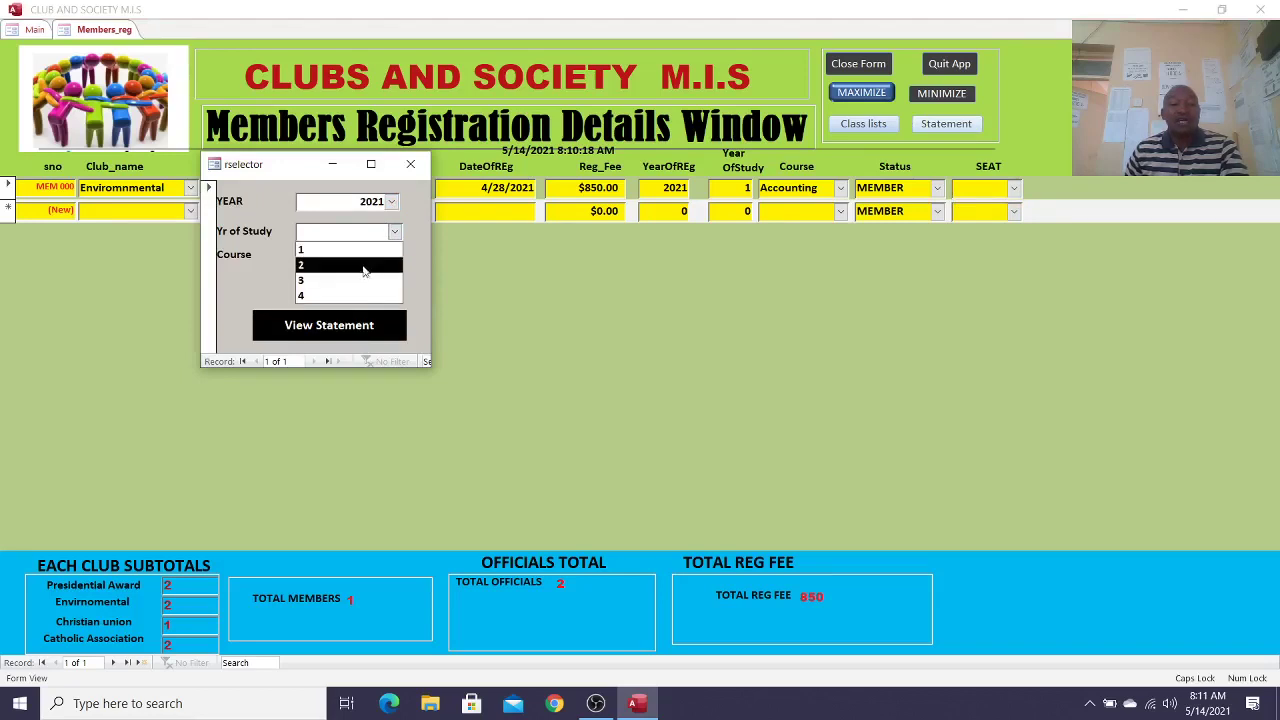
left_click(363, 250)
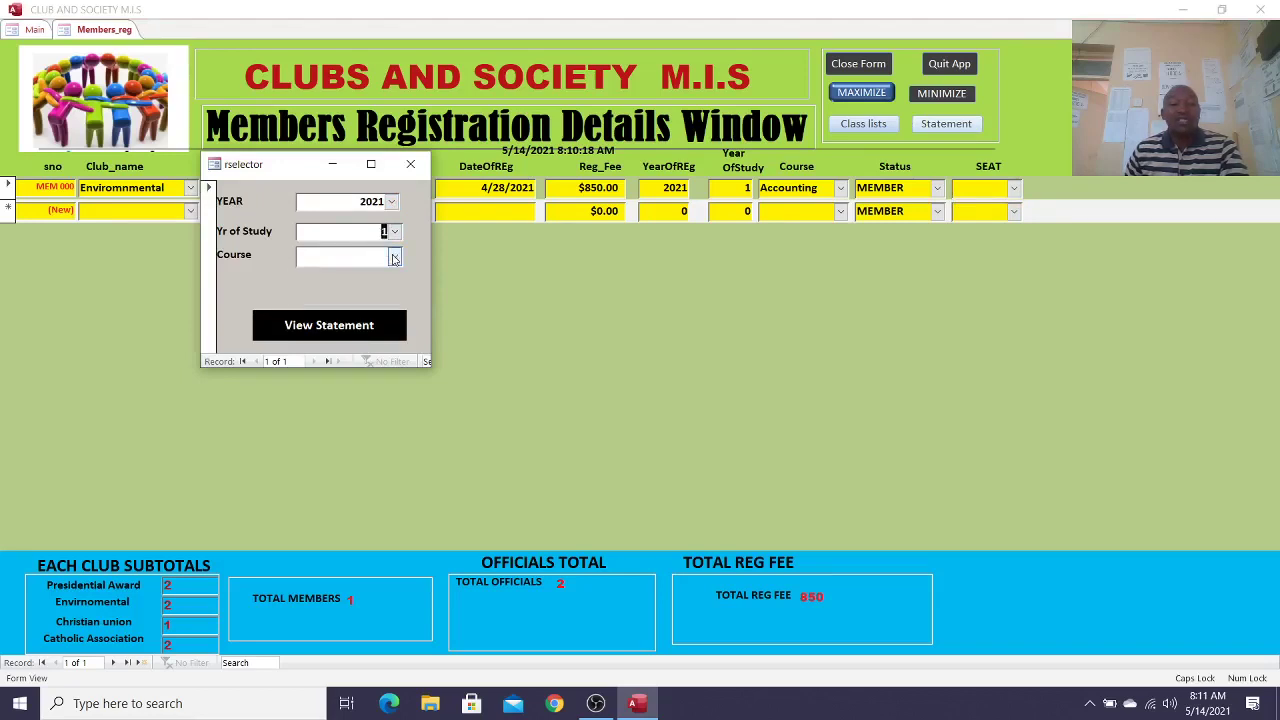
left_click(394, 258)
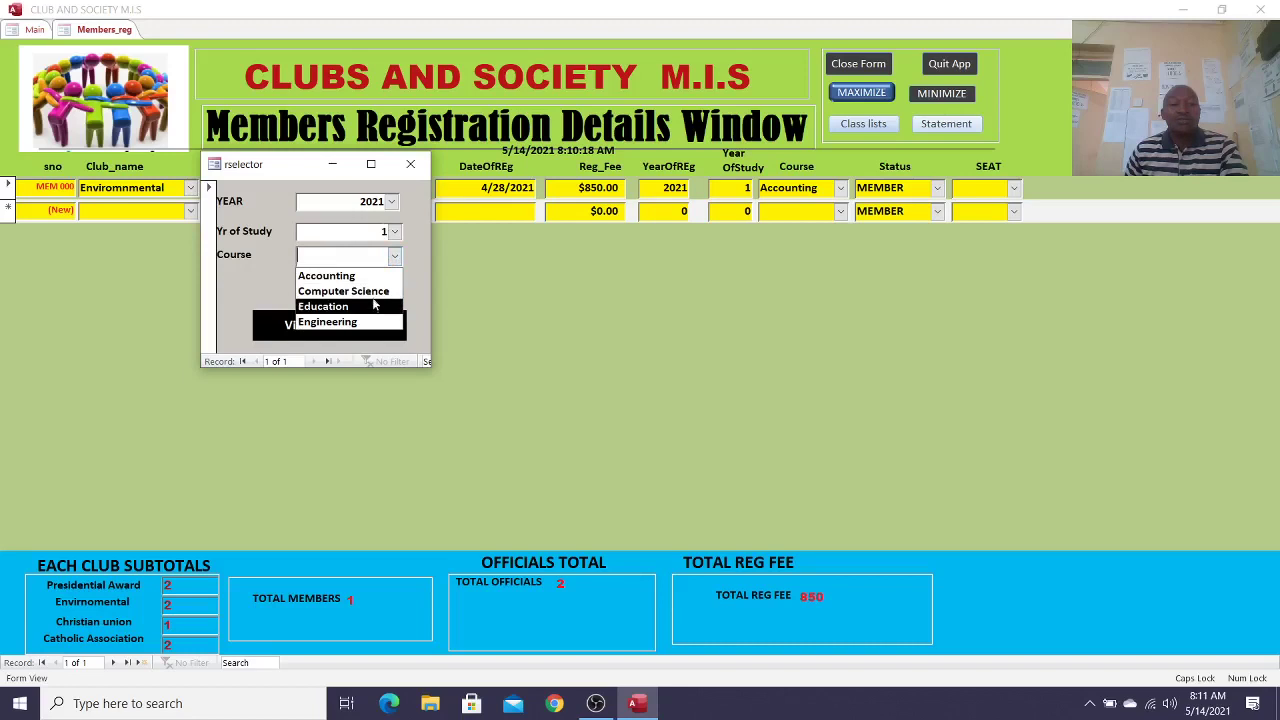
left_click(360, 289)
left_click(366, 326)
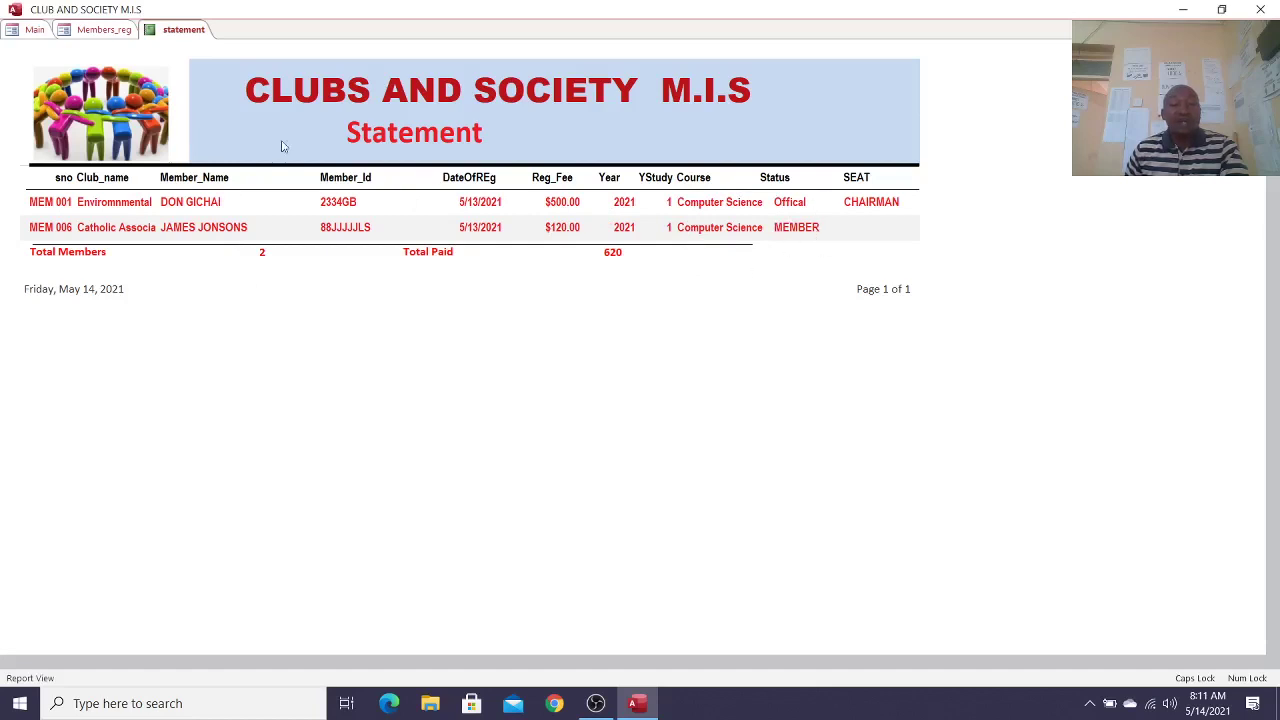
left_click(1269, 30)
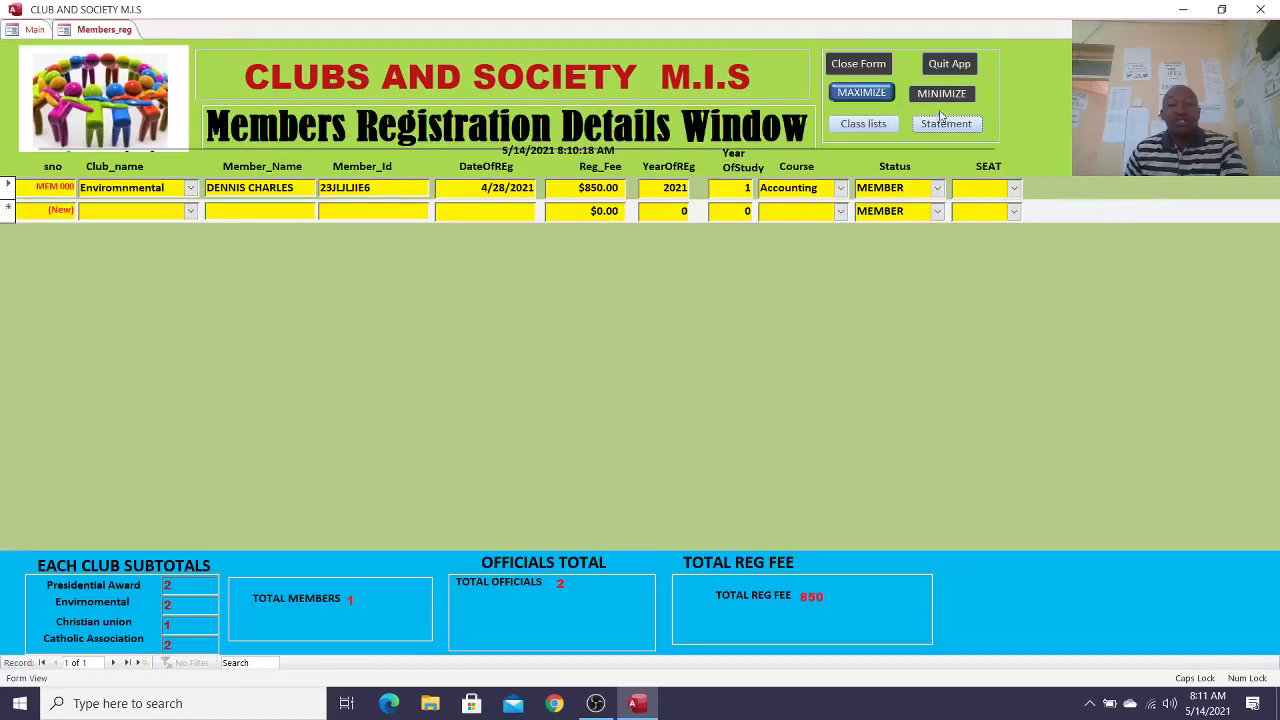
Step: Generate the class list for year of study 1 and course Computer Science, and examine it enlarged
left_click(884, 127)
left_click(866, 128)
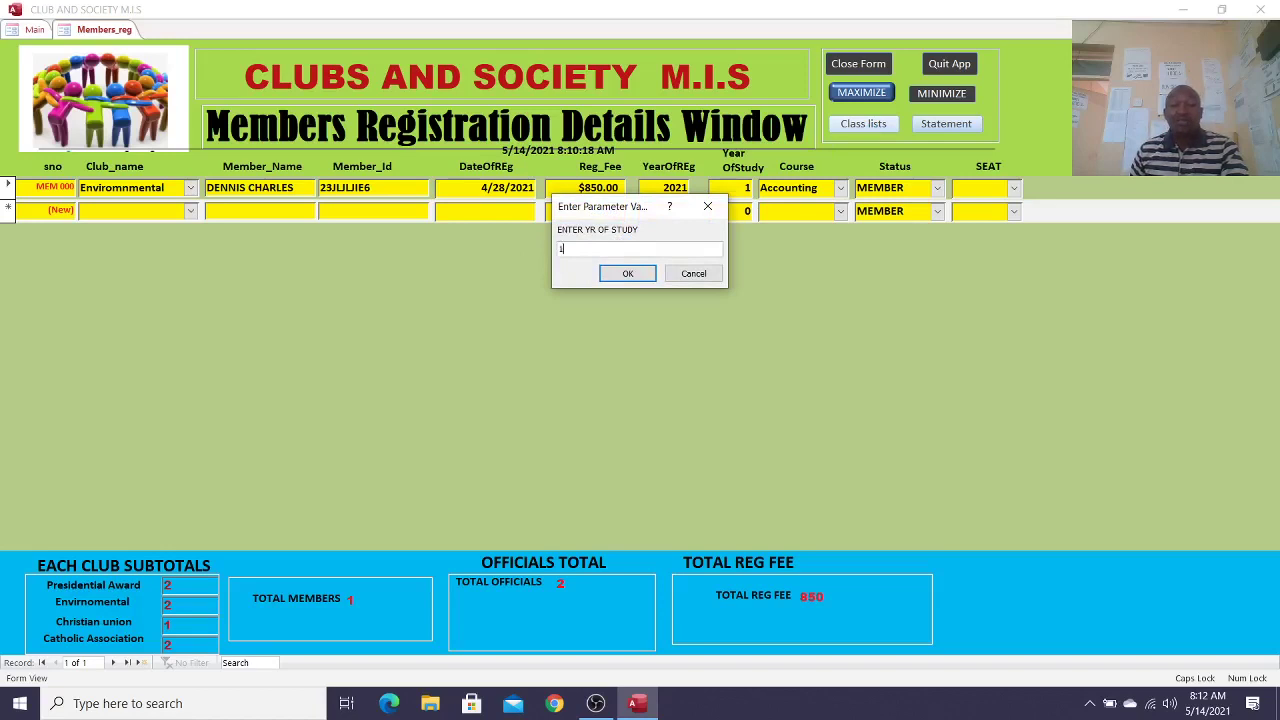
key("Return")
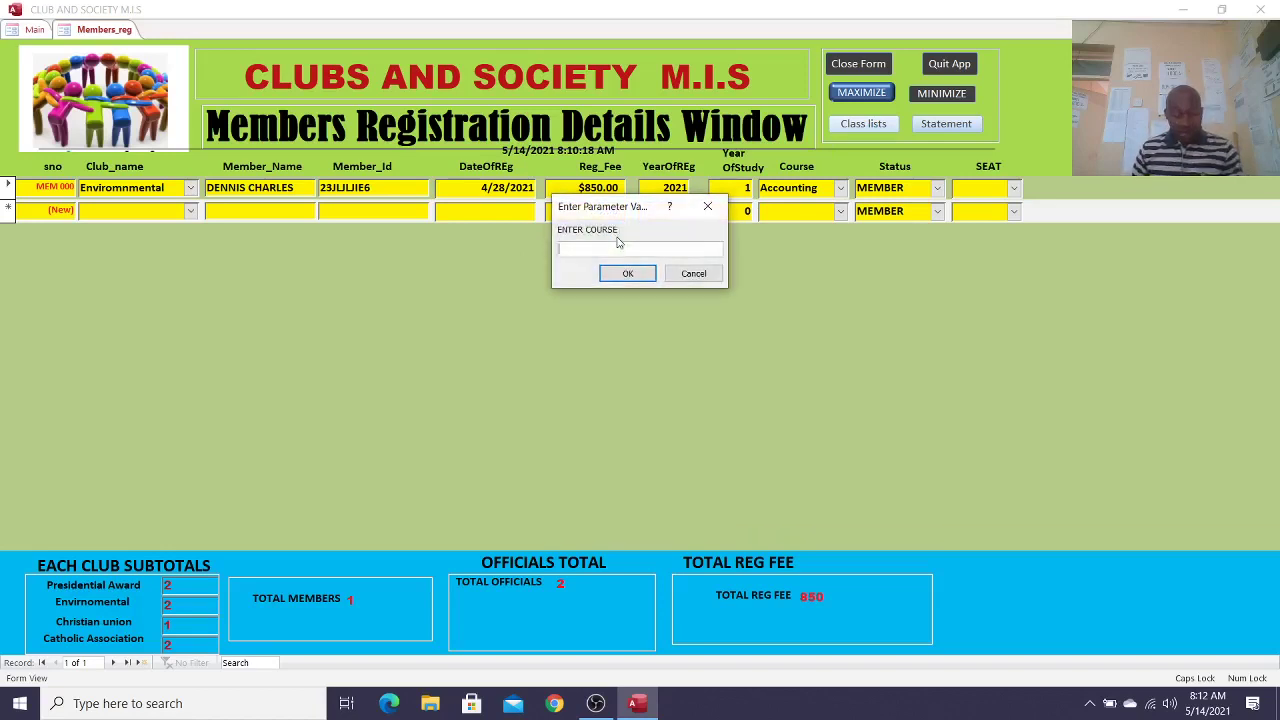
type("cOMPUTER SCIENCE")
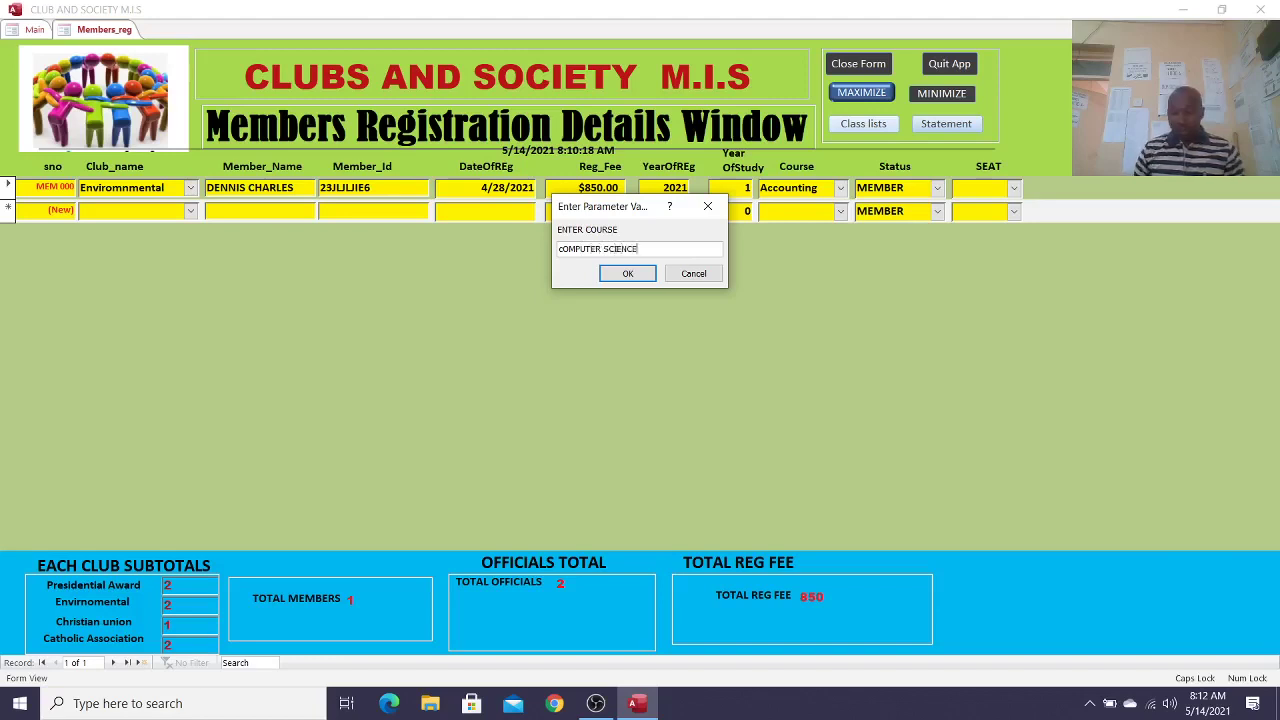
key("Return")
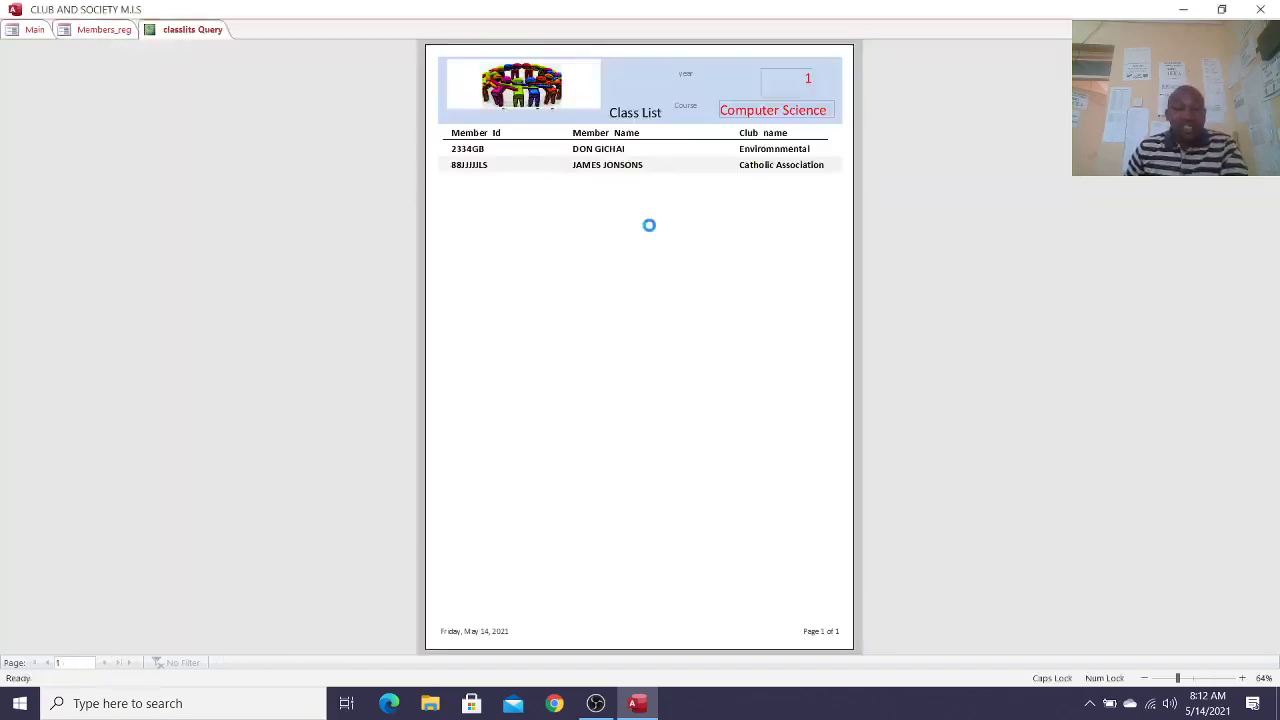
left_click(651, 227)
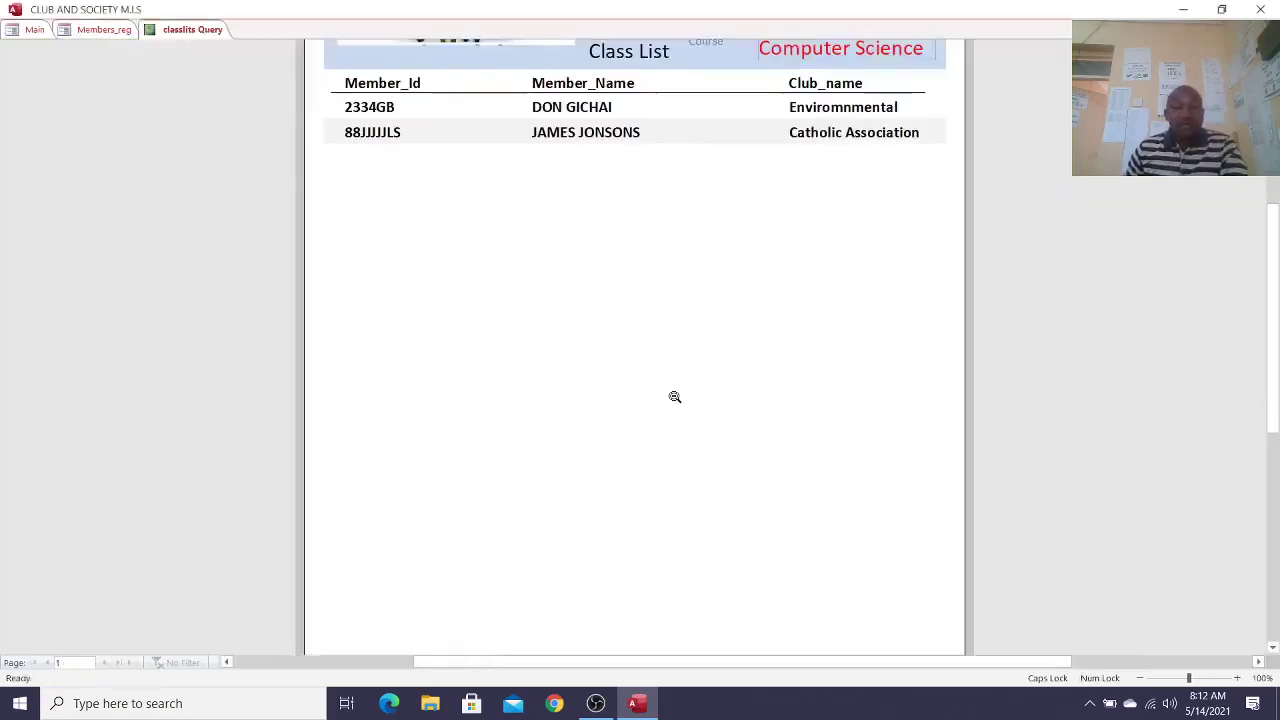
scroll(674, 397, "up", 2)
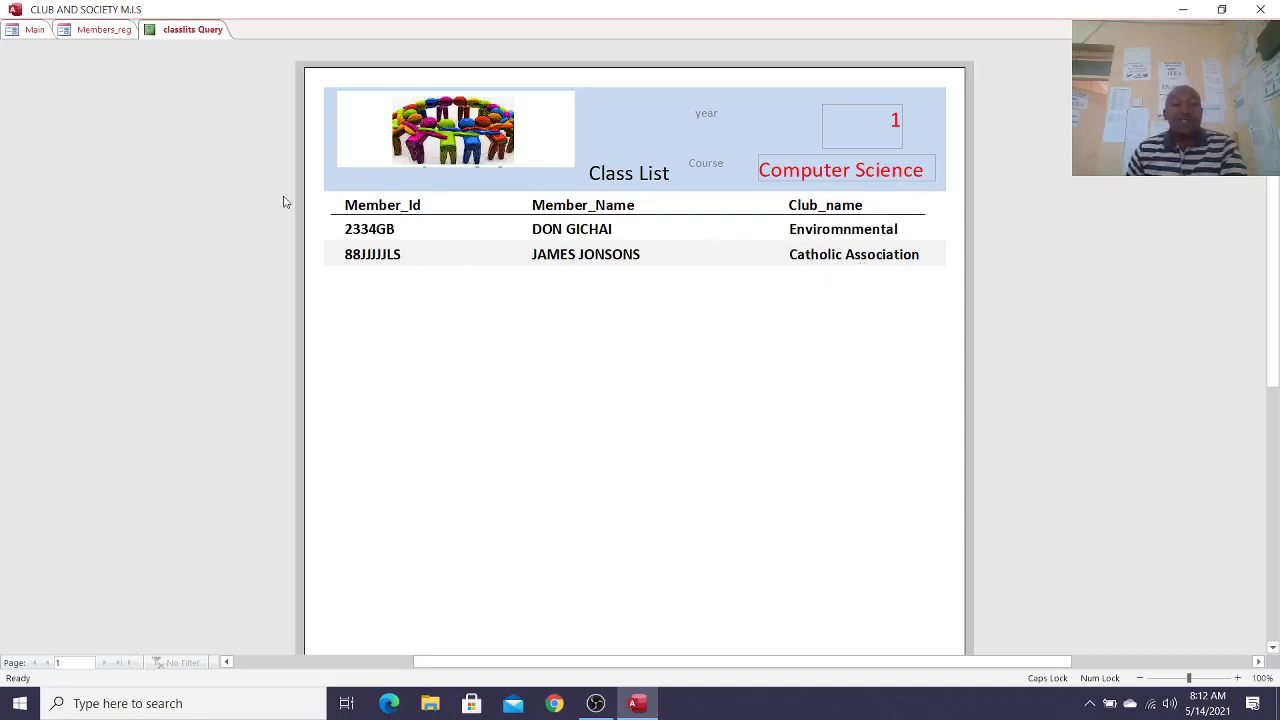
Step: Close the class list report and exit the members registration form, confirming the exit
left_click(1268, 30)
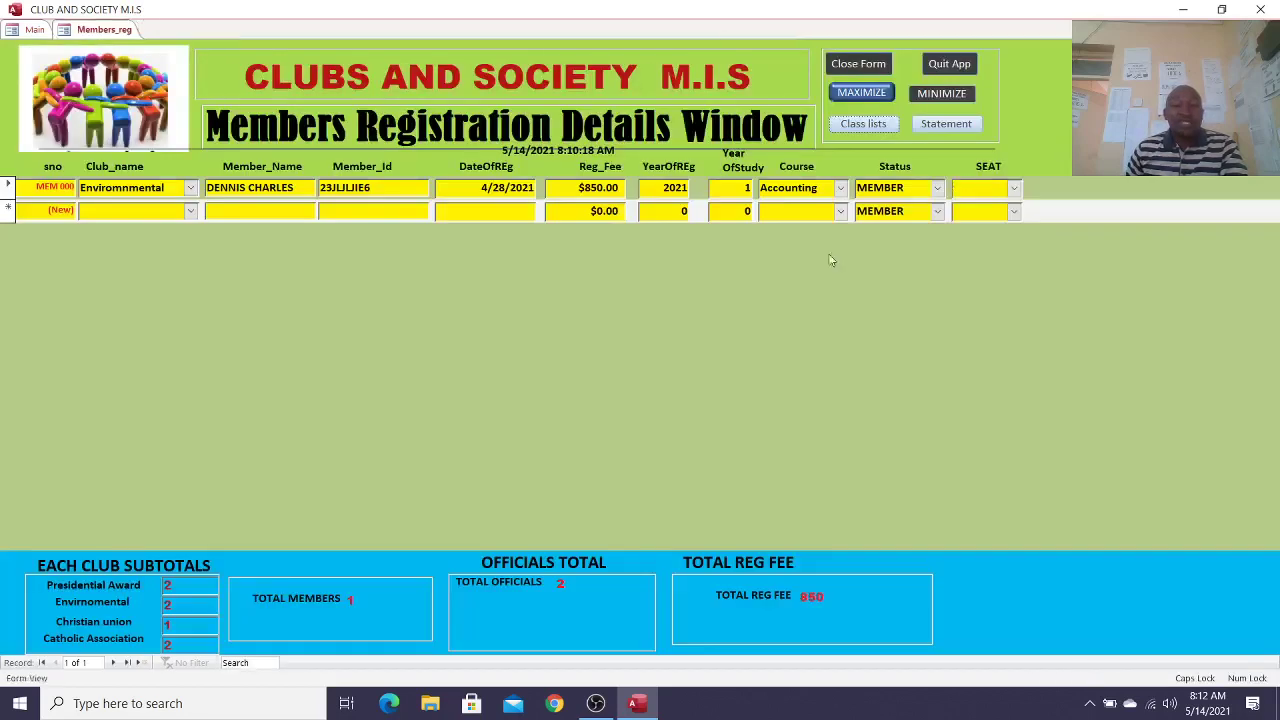
left_click(865, 63)
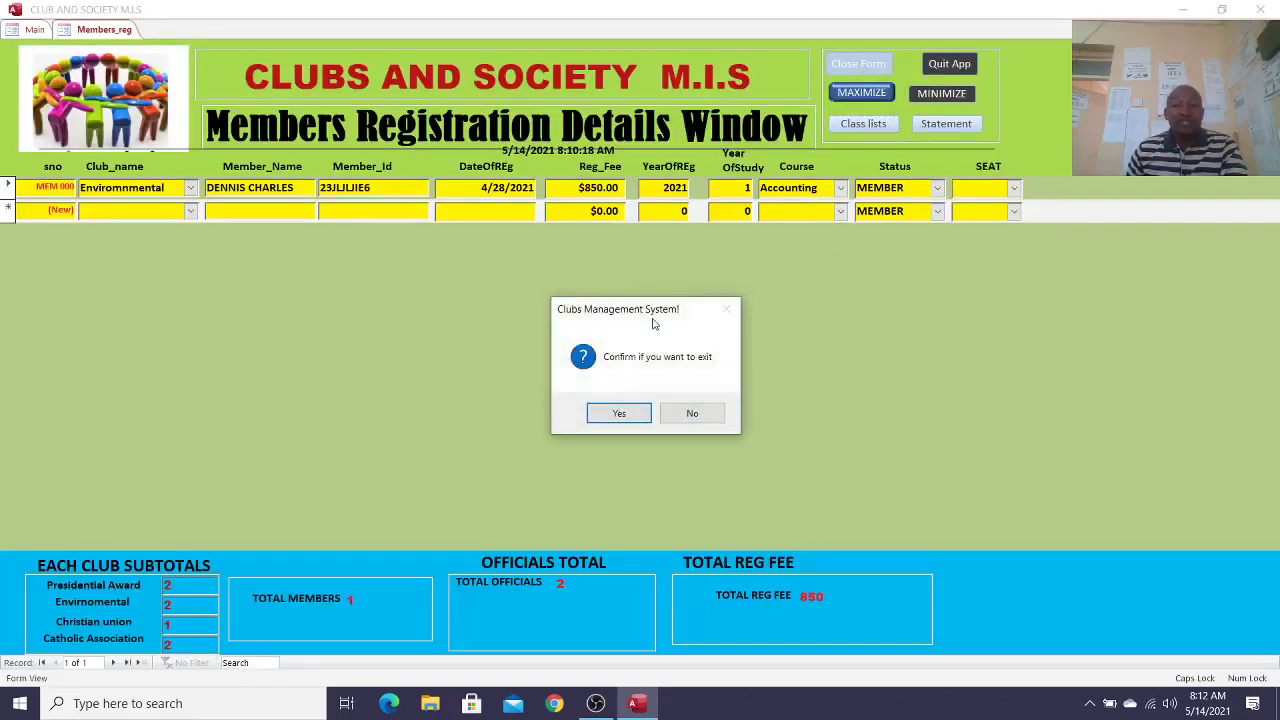
left_click(615, 414)
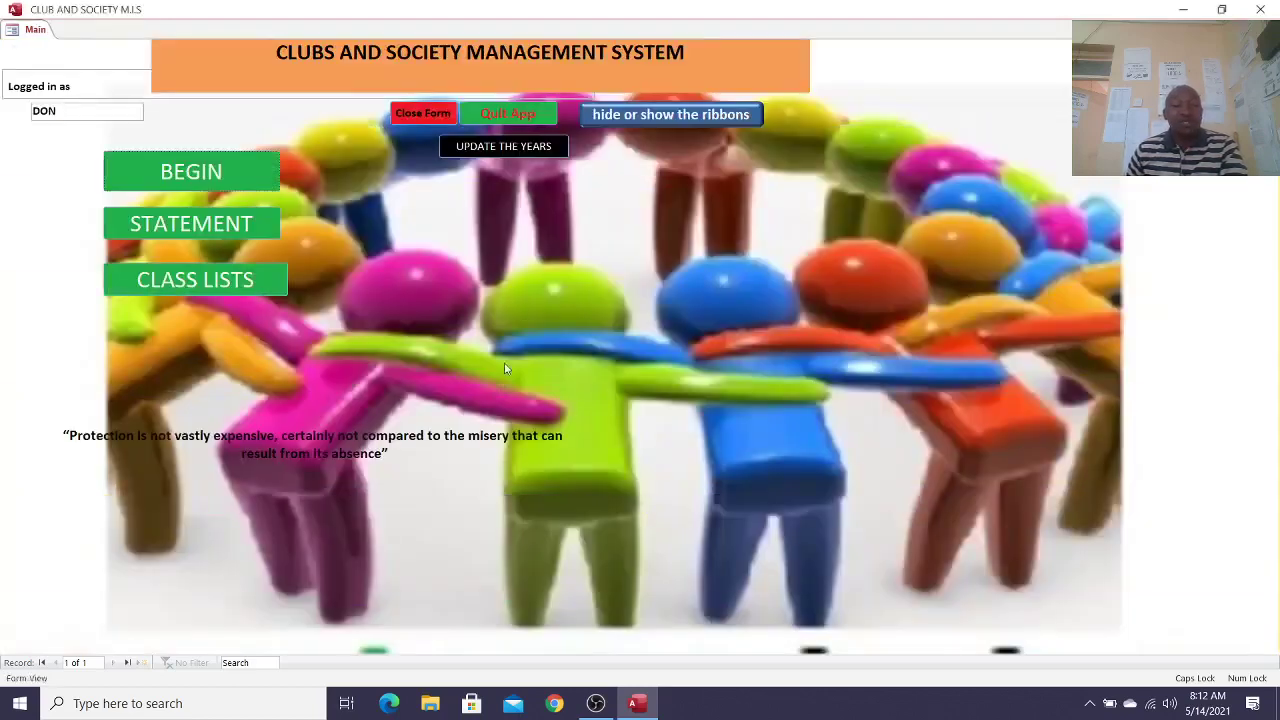
Step: View the statement for year 2021, year of study 1 and course Accounting from the main form, closing it when read
left_click(189, 229)
left_click(394, 256)
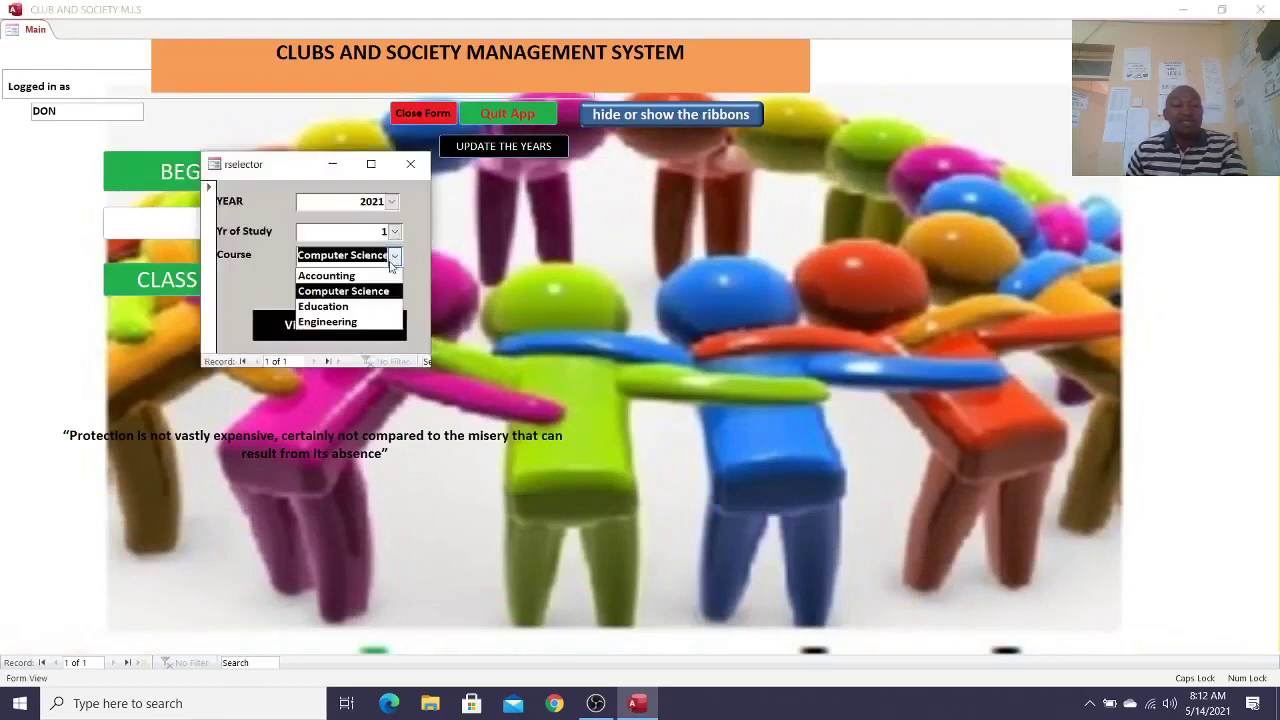
left_click(350, 308)
left_click(395, 256)
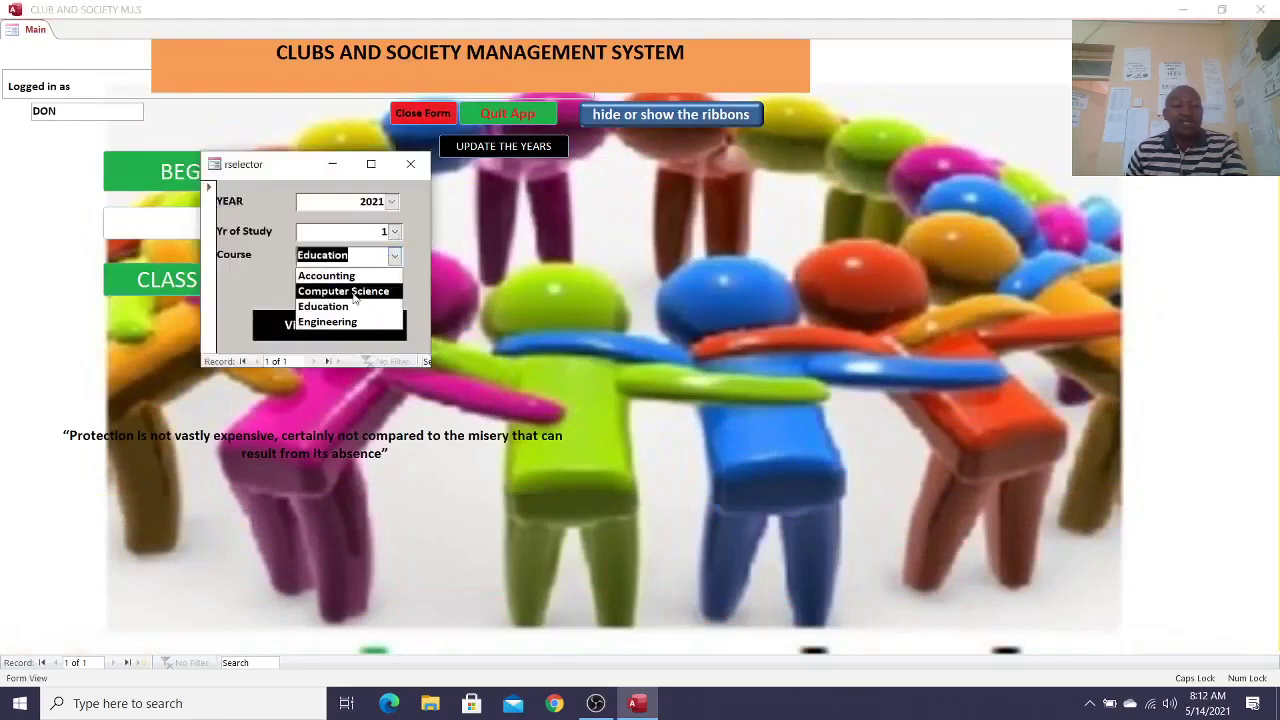
left_click(354, 279)
left_click(366, 326)
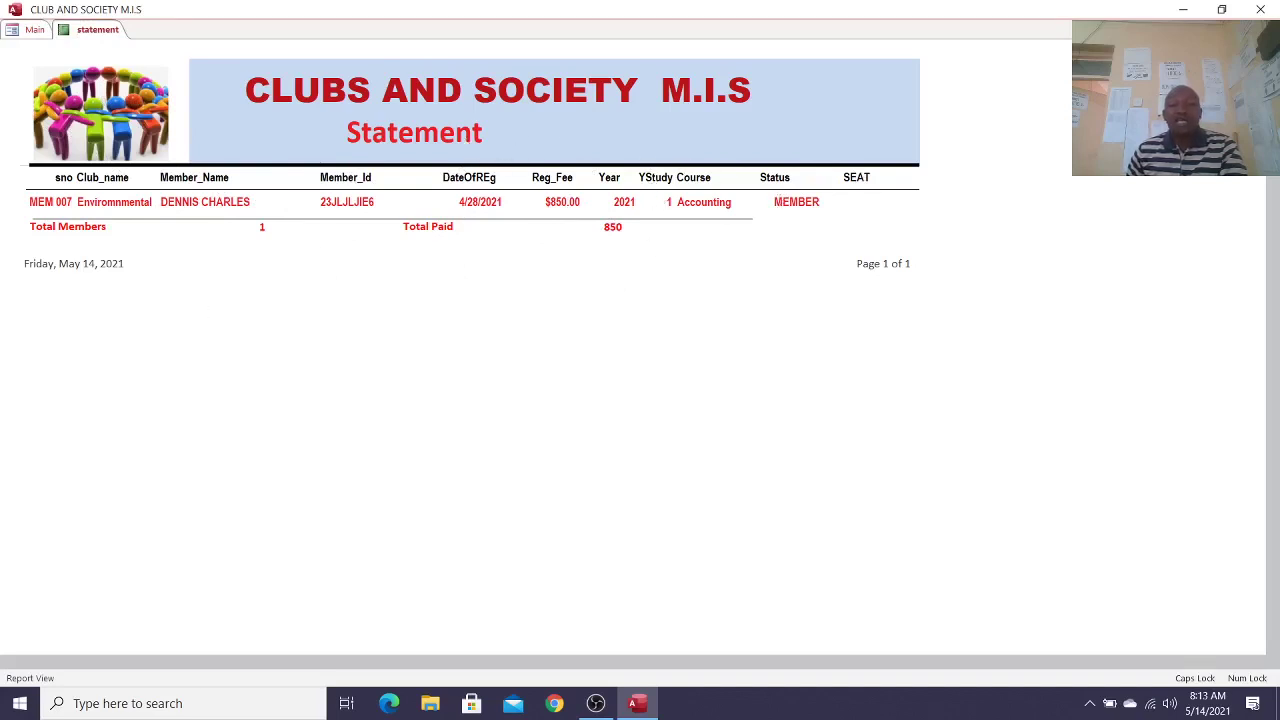
left_click(1269, 30)
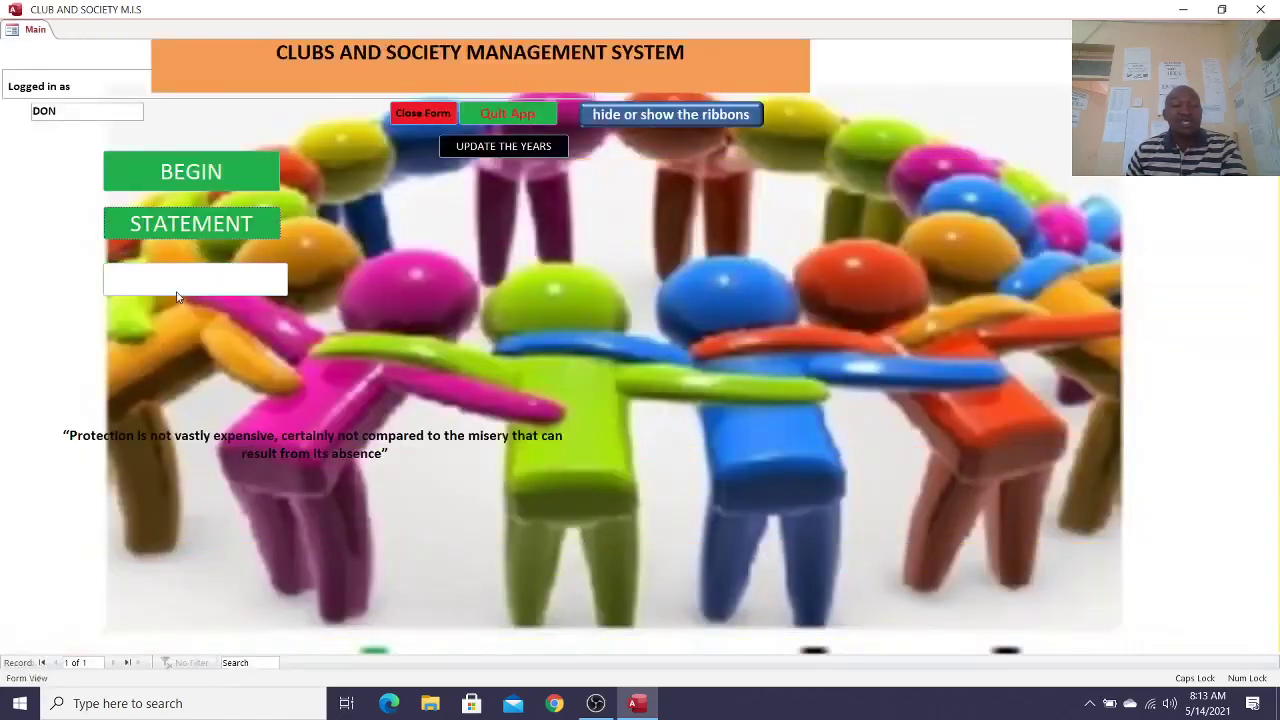
Step: View the class list for year of study 1 and course Accounting from the main form, closing it when read
left_click(234, 285)
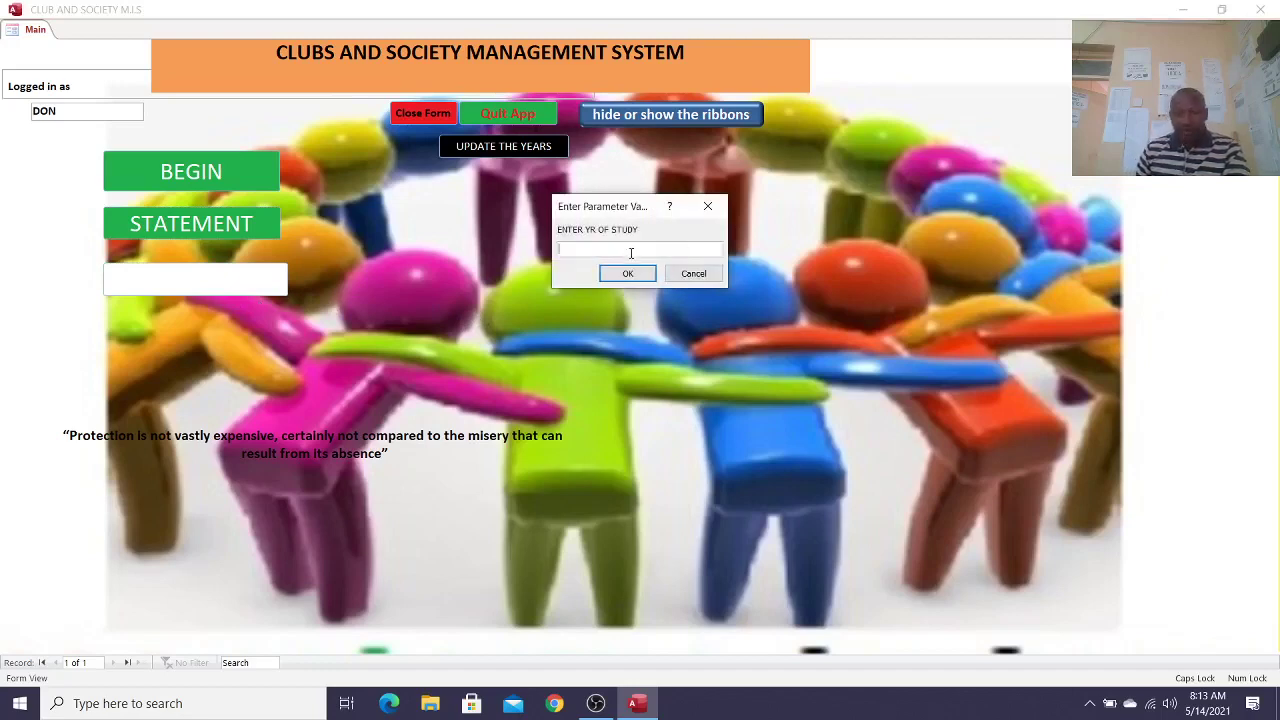
key("Return")
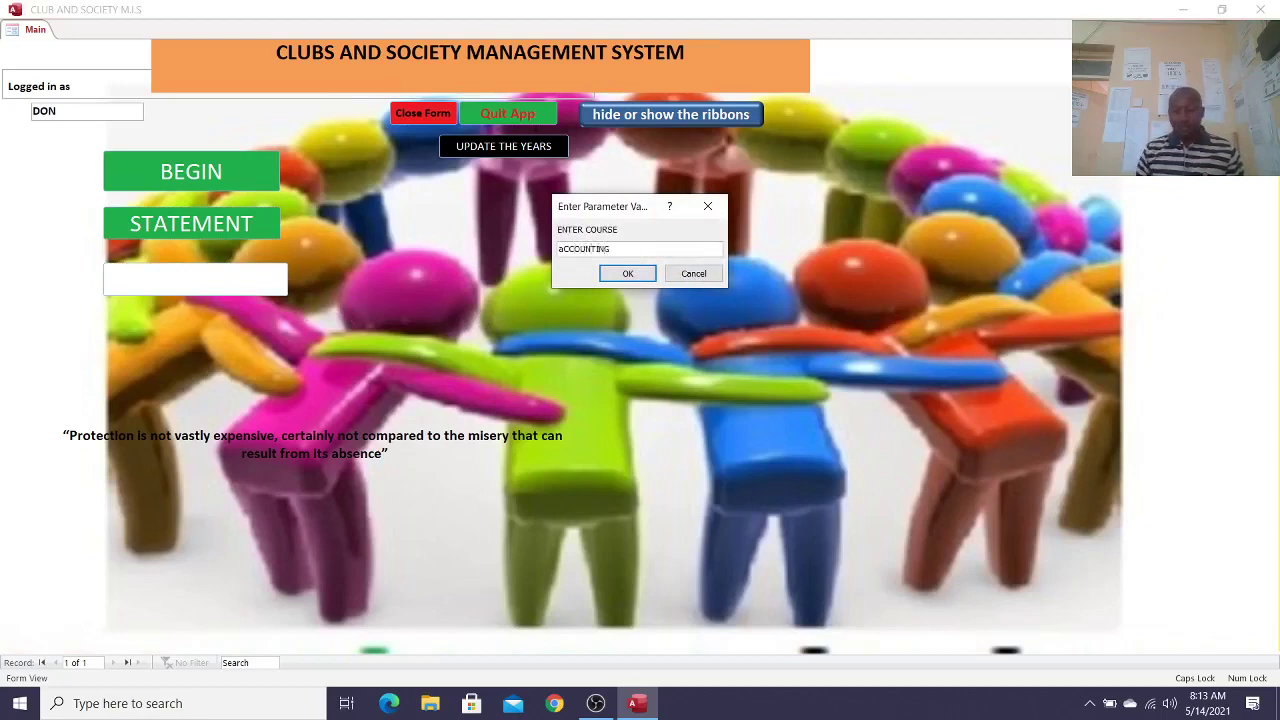
key("Return")
left_click(634, 257)
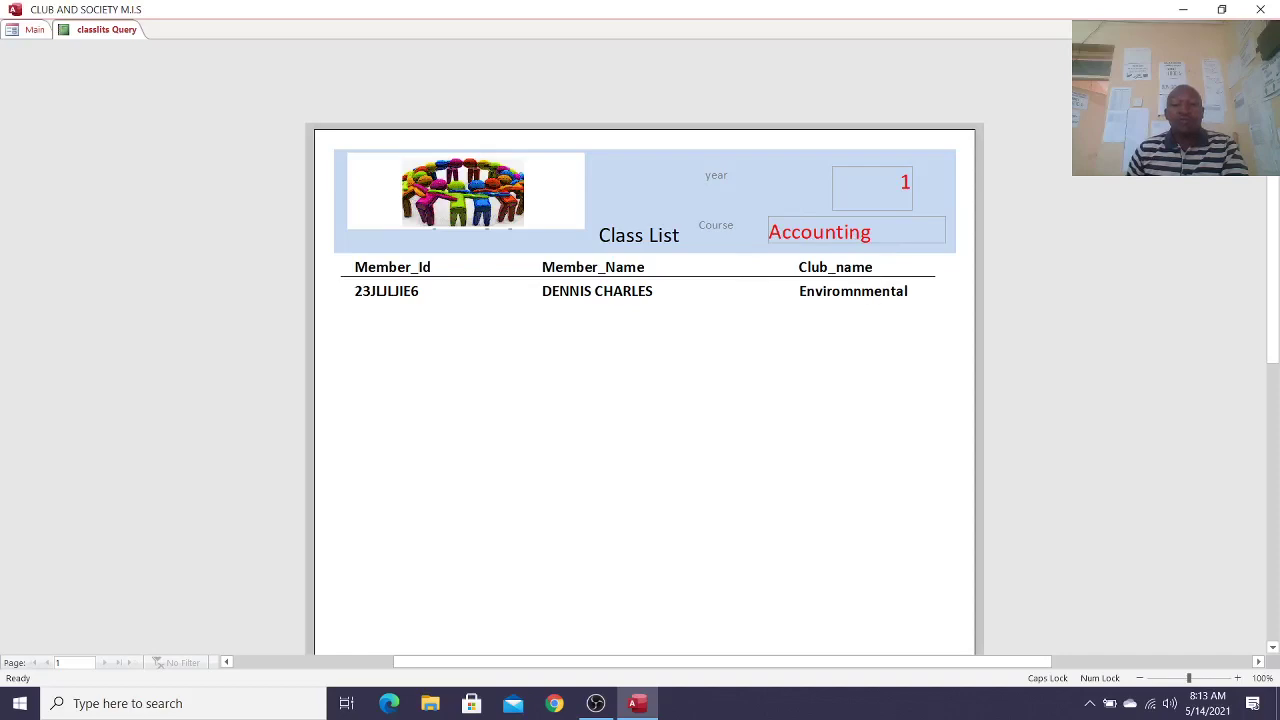
left_click(1269, 30)
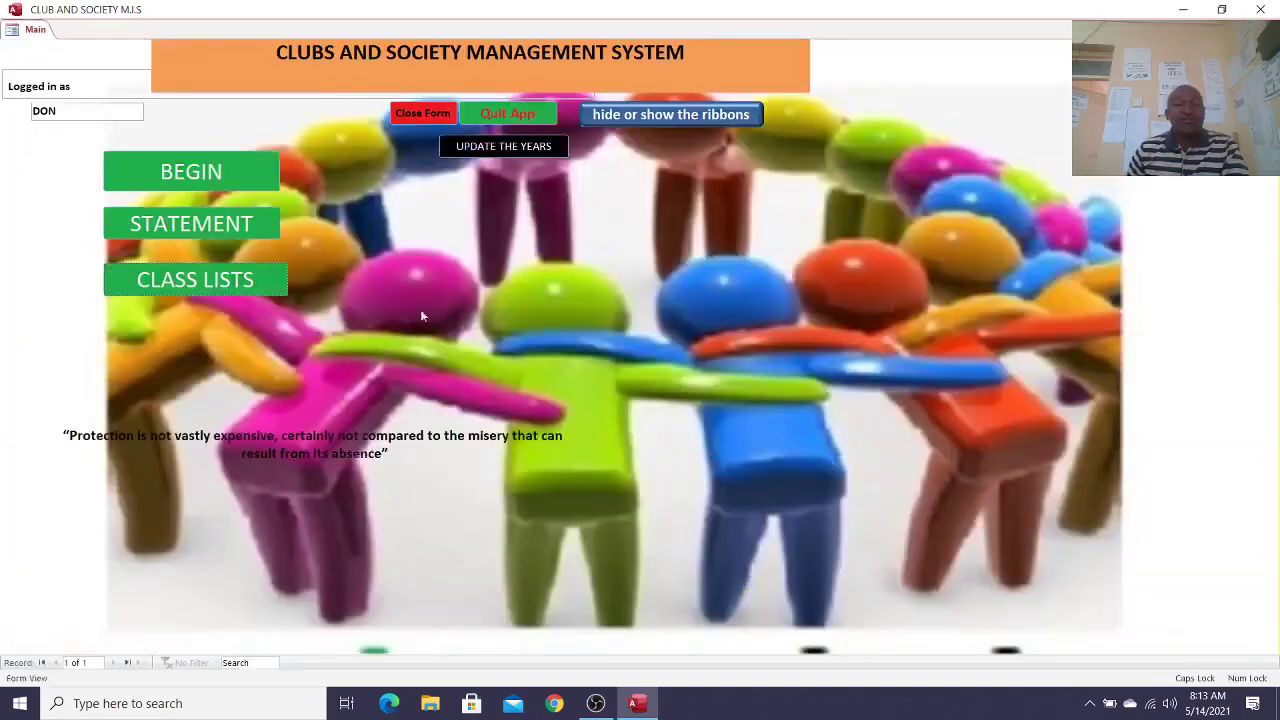
Step: Unhide the ribbons on the main form, and show the registration SELECTOR window before closing it
left_click(630, 116)
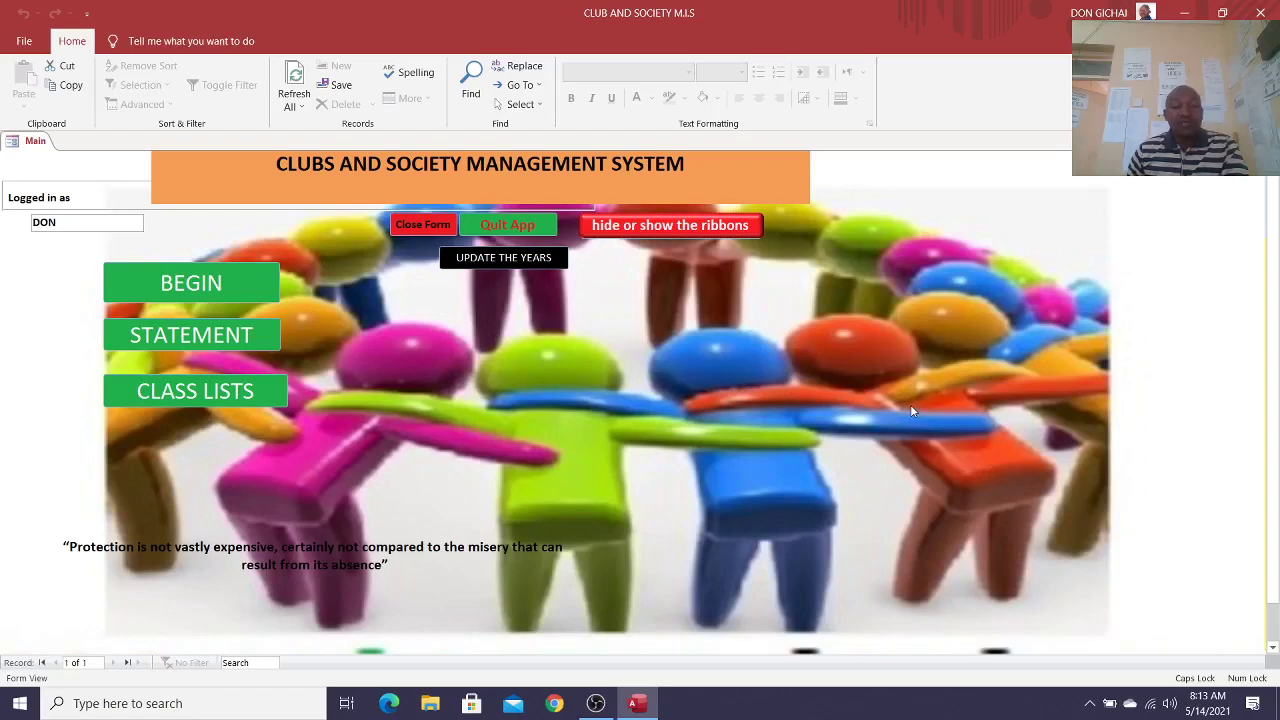
left_click(245, 272)
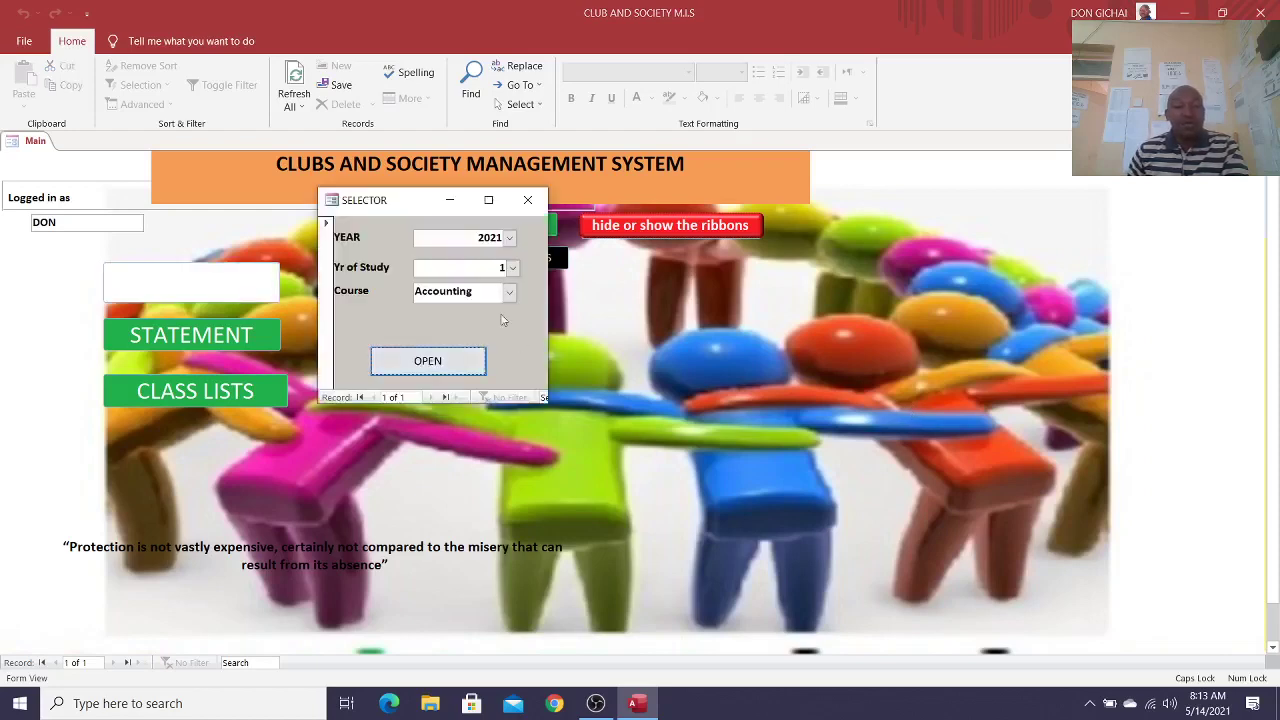
left_click_drag(385, 202, 483, 314)
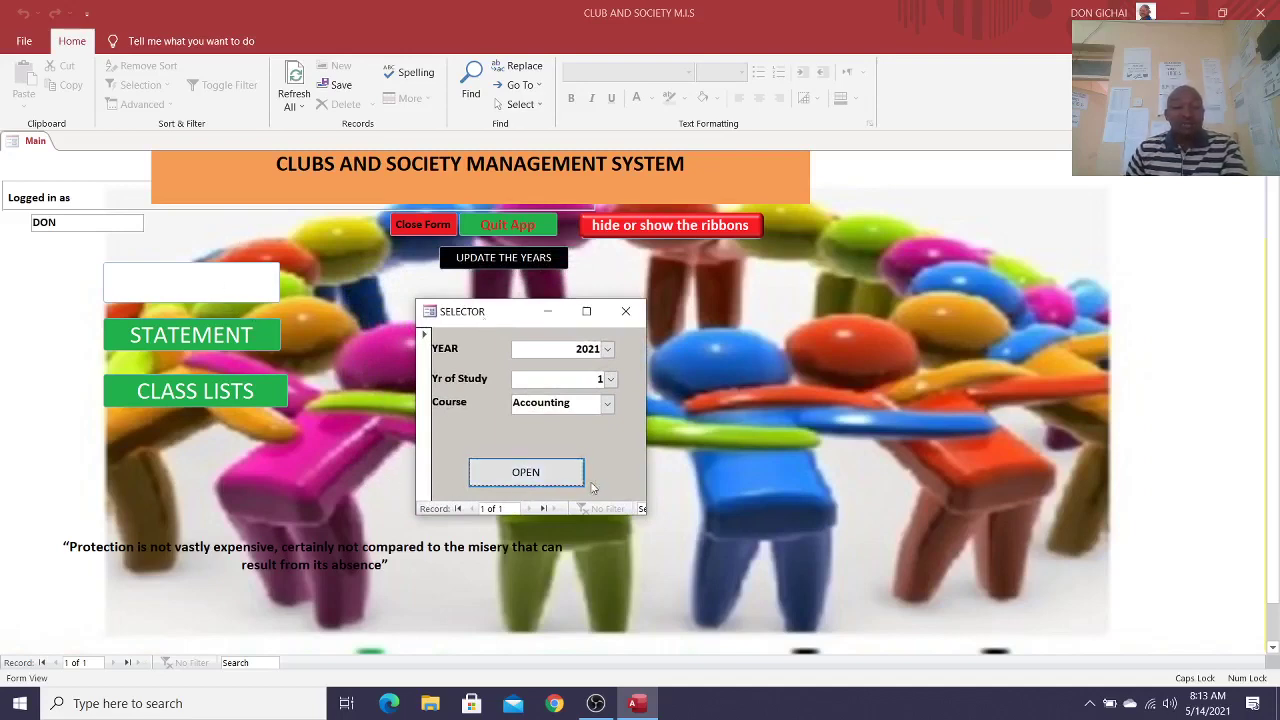
left_click(626, 311)
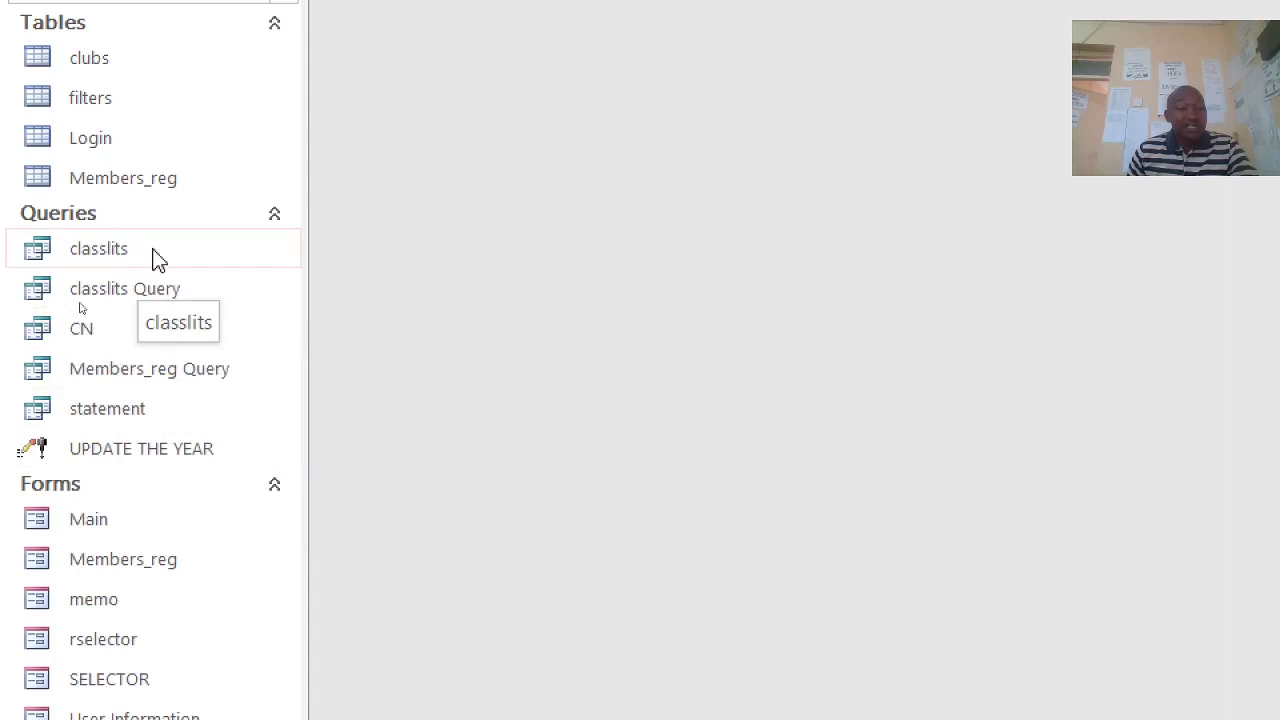
Step: Examine the database's tables, queries, forms and reports, and select the User Login form
scroll(157, 603, "down", 1)
left_click(167, 628)
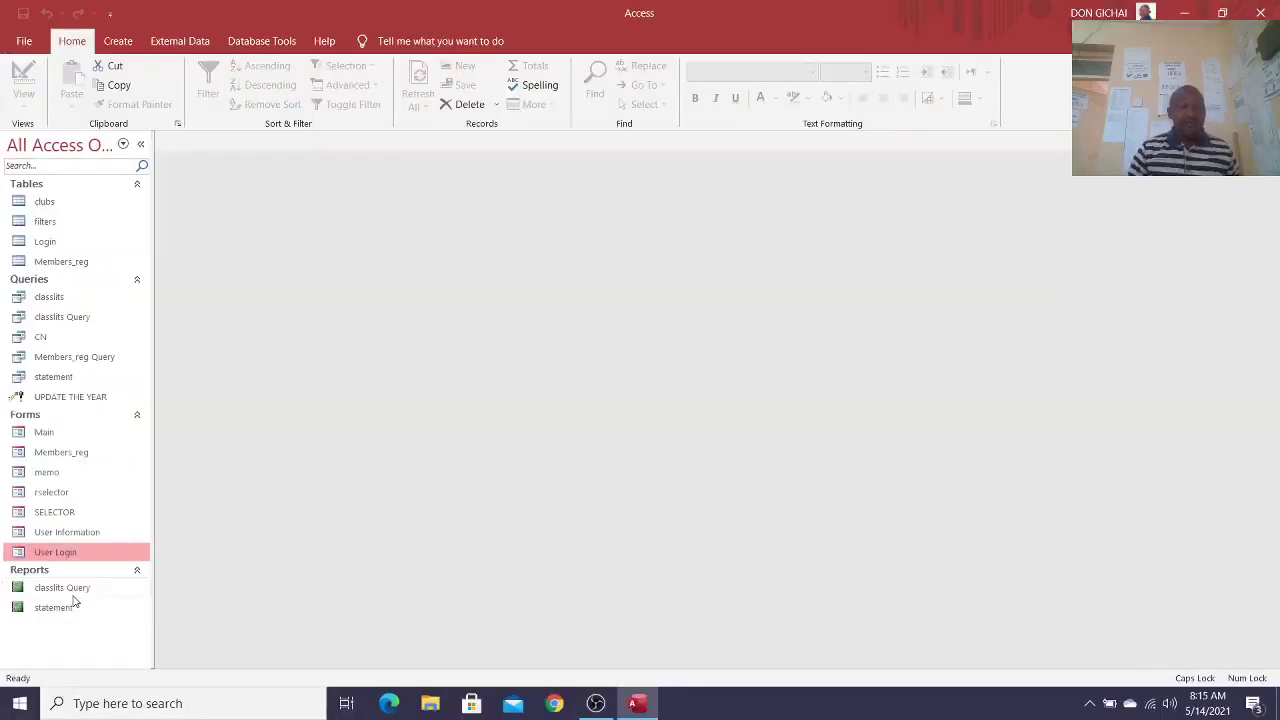
Step: Create a blank database on the Desktop with the file name CLUBS AND SOCIETIES MIS 2021
left_click(24, 41)
left_click(46, 120)
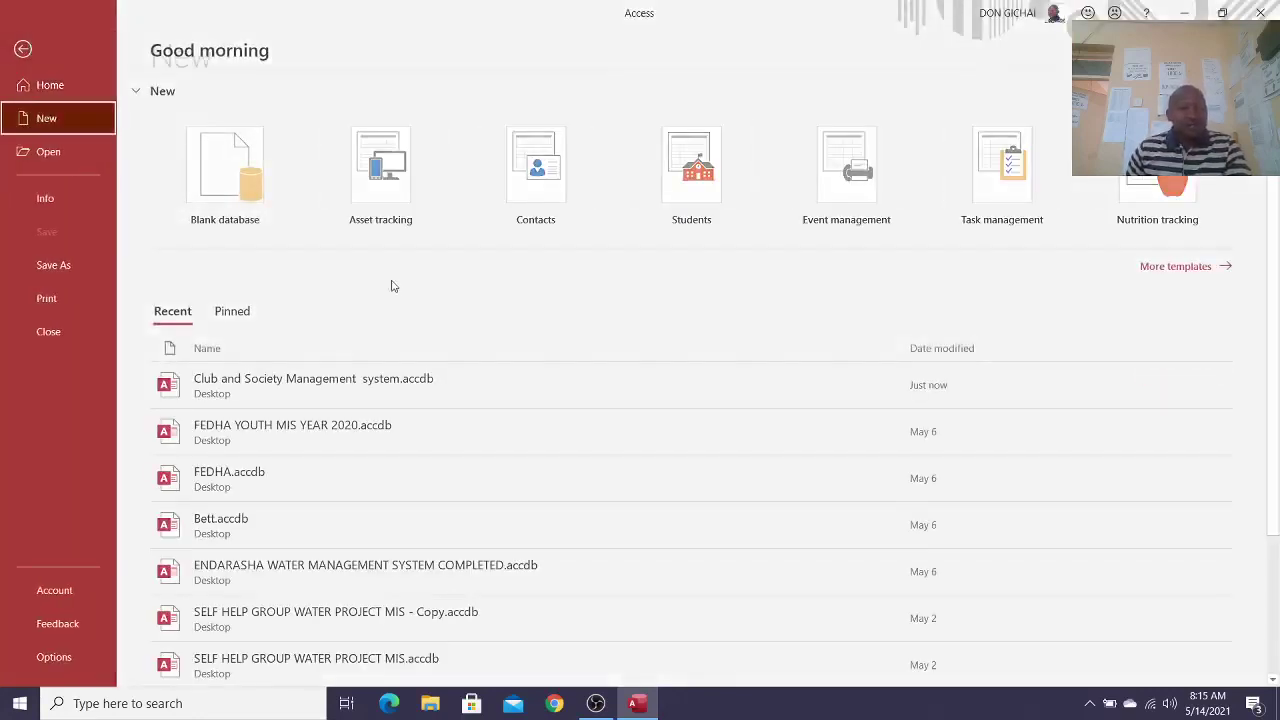
left_click(240, 212)
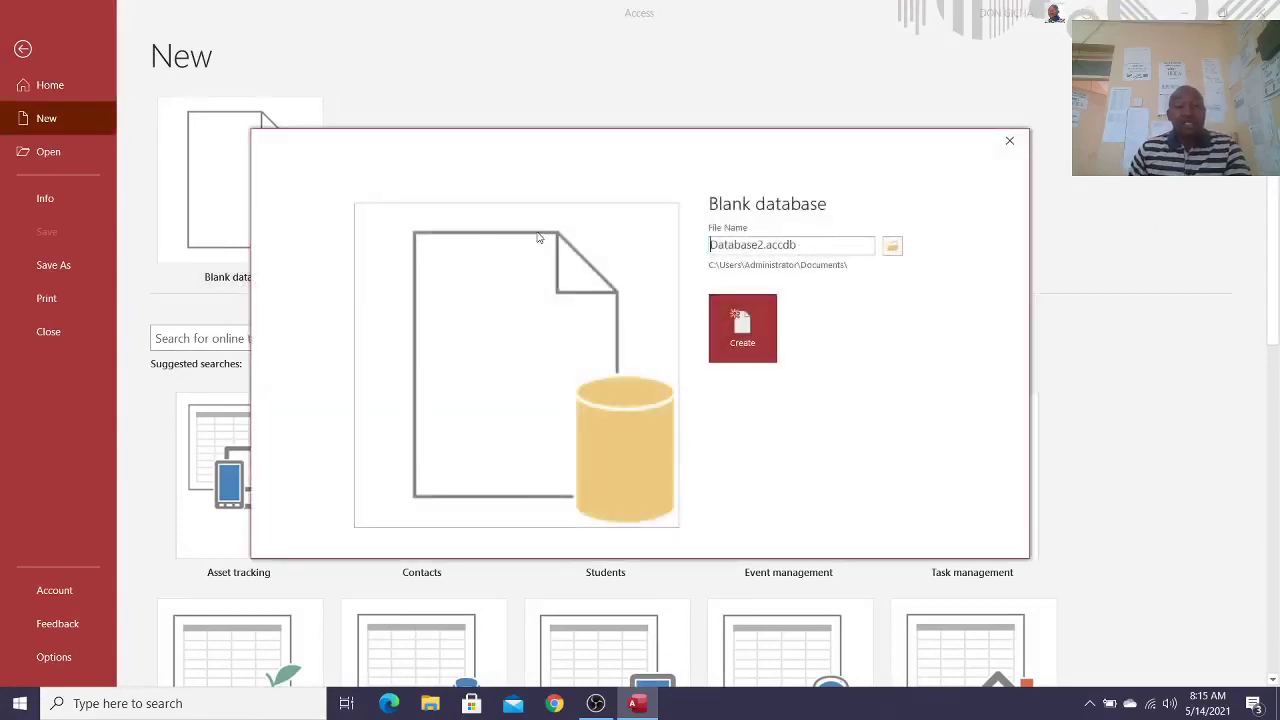
left_click(893, 247)
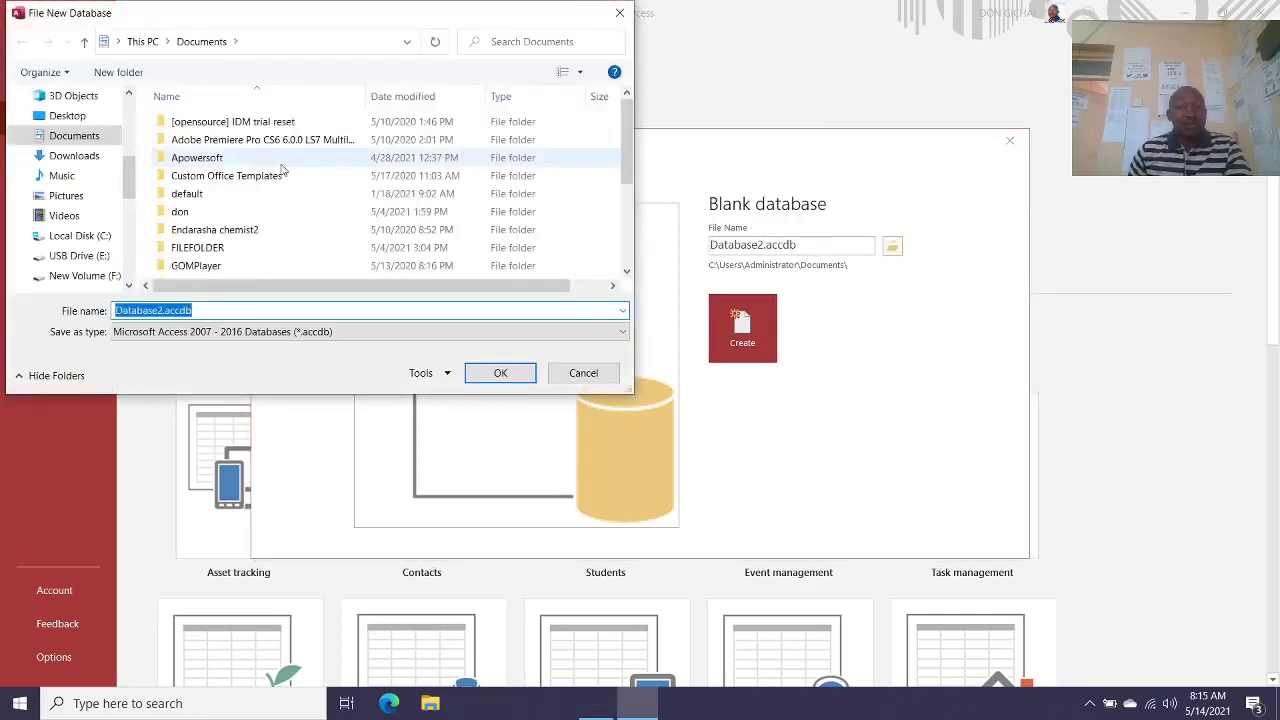
left_click(67, 115)
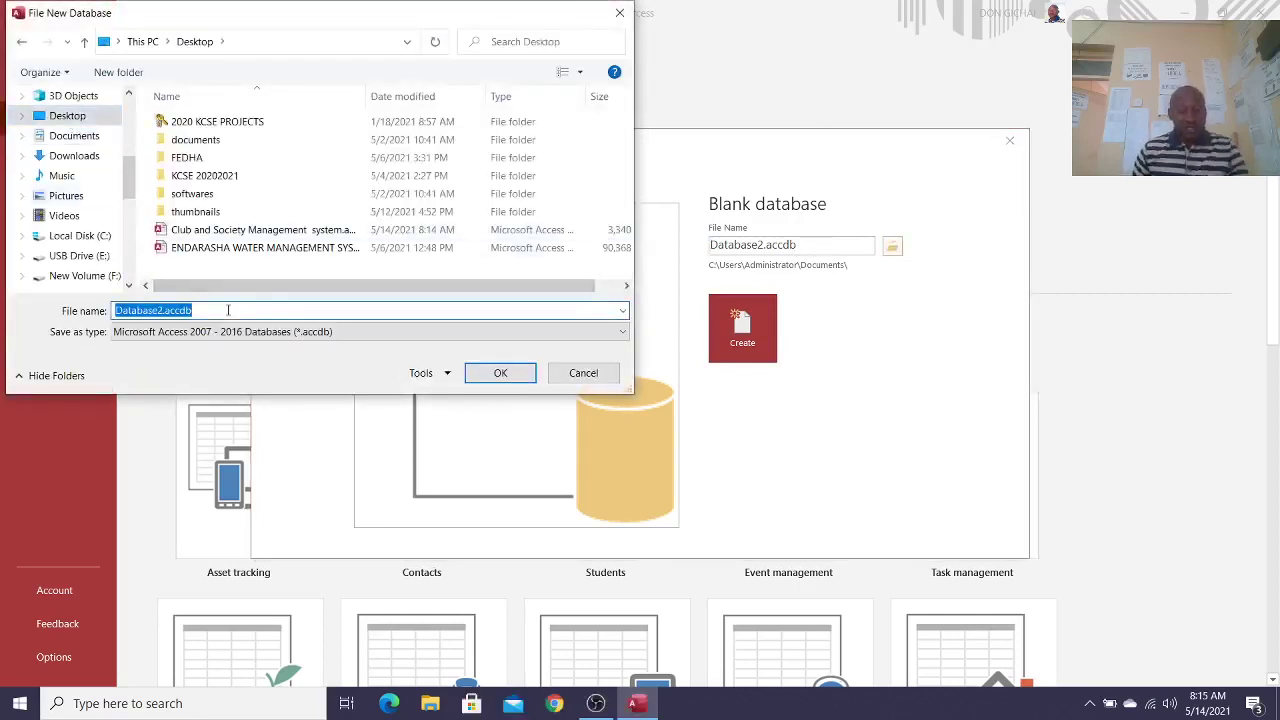
type("CLUBS ")
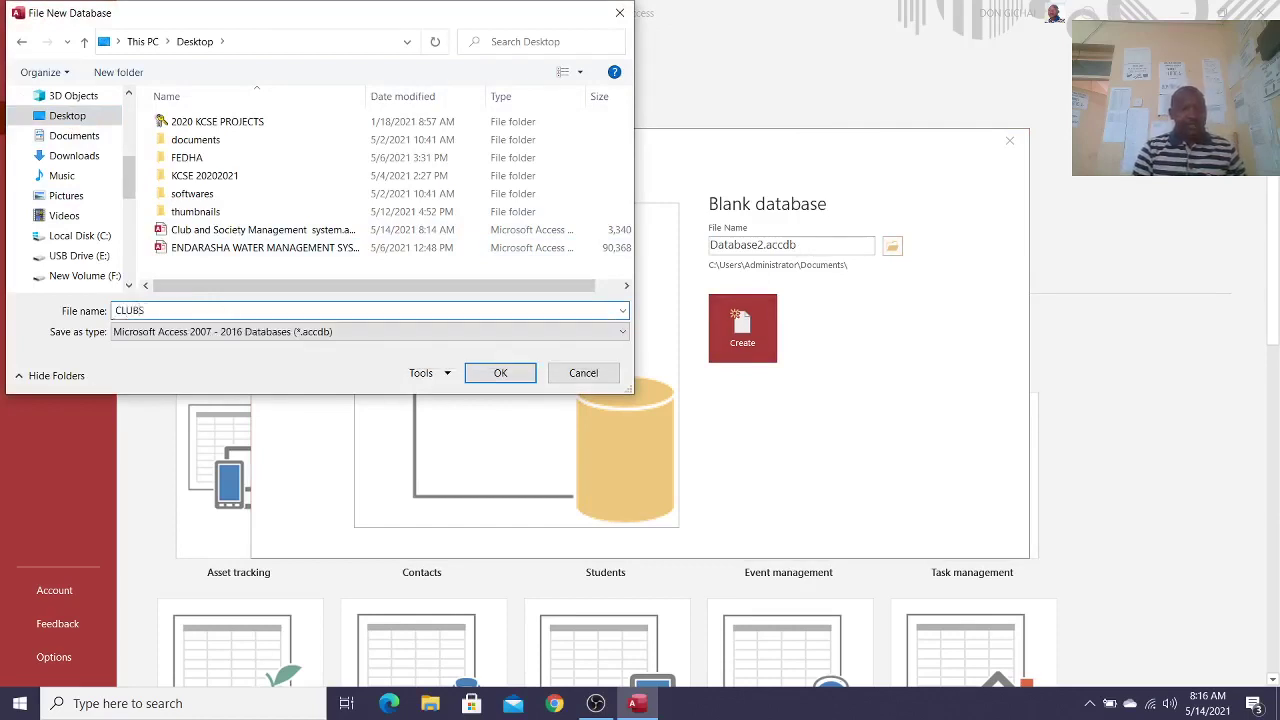
type("AND SOCIE")
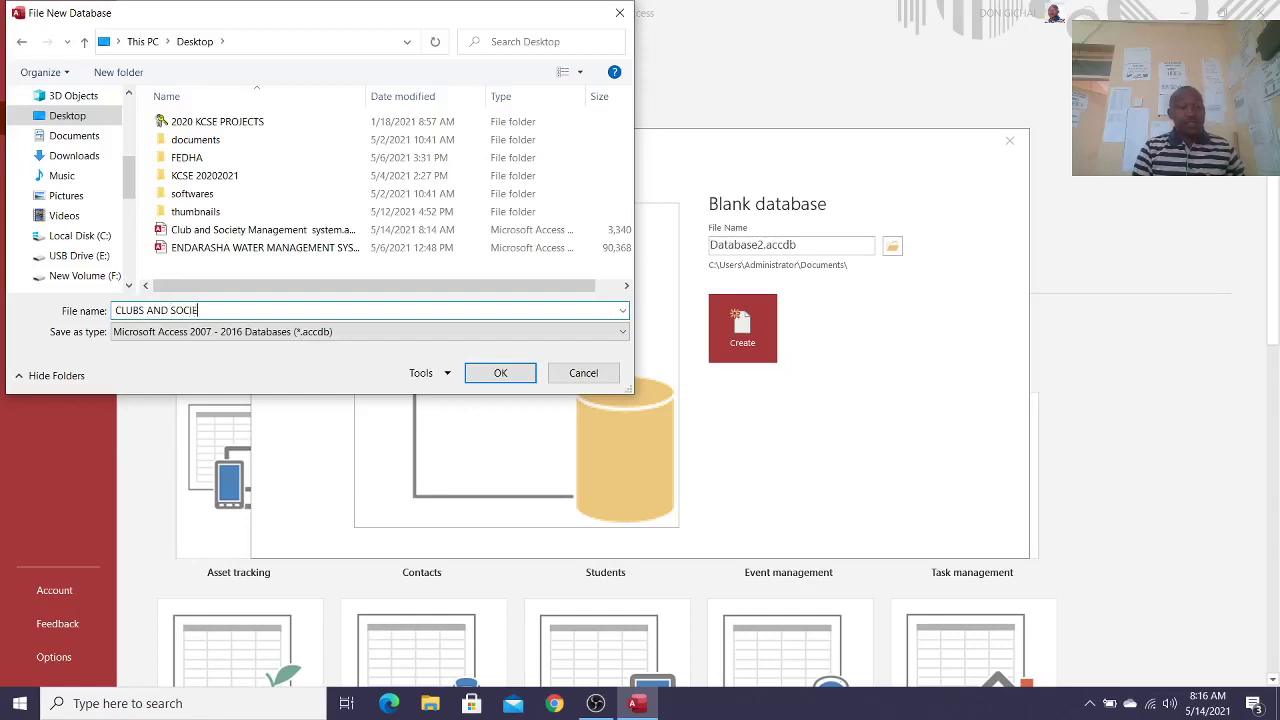
type("TIES MIS ")
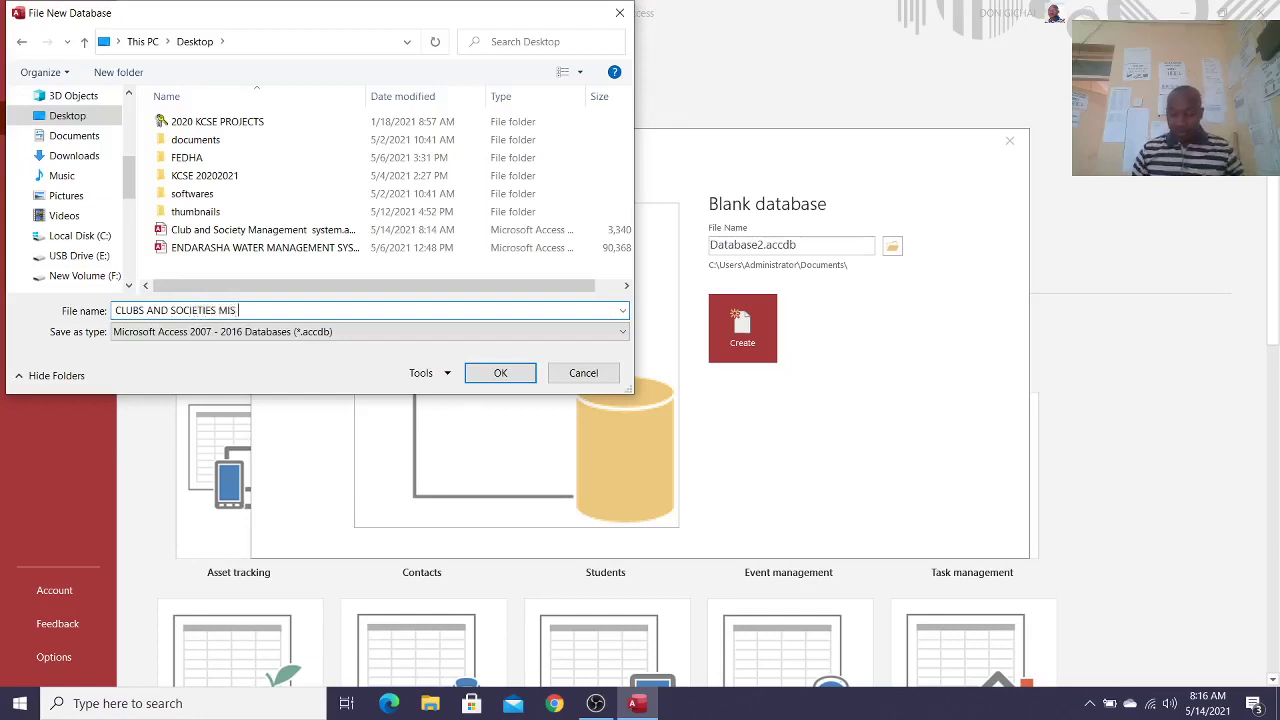
type("2021")
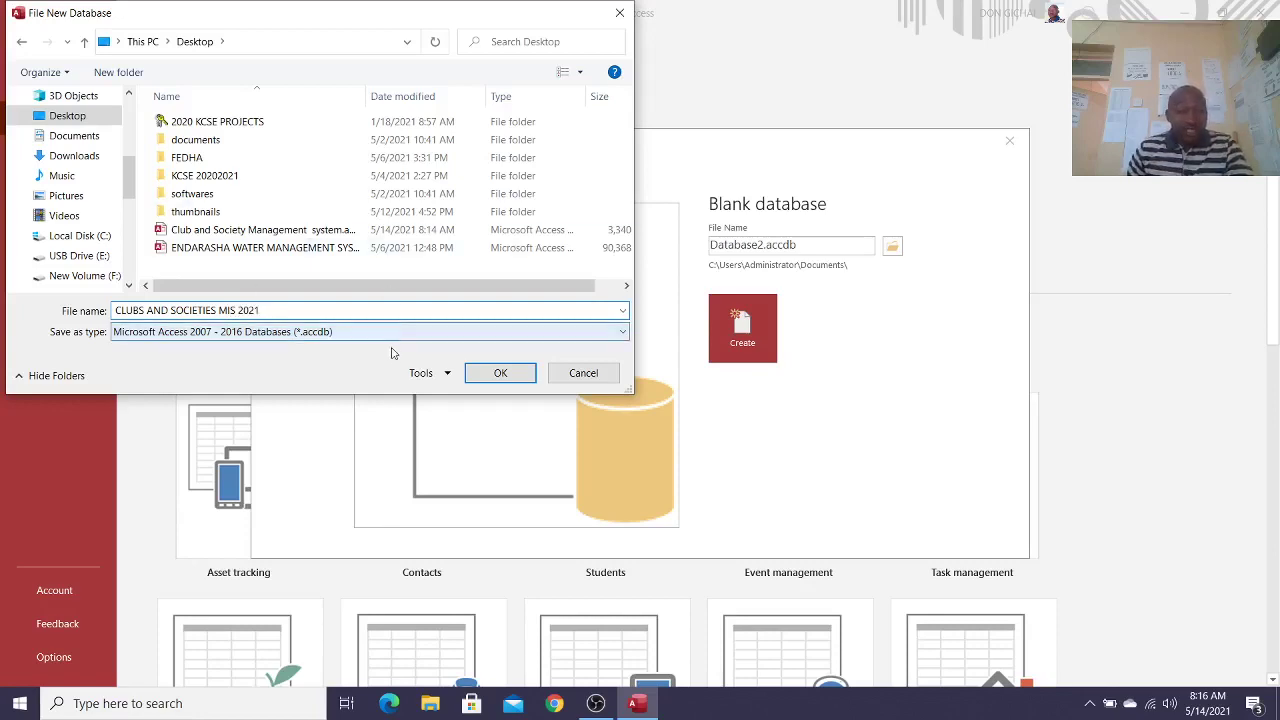
left_click(500, 372)
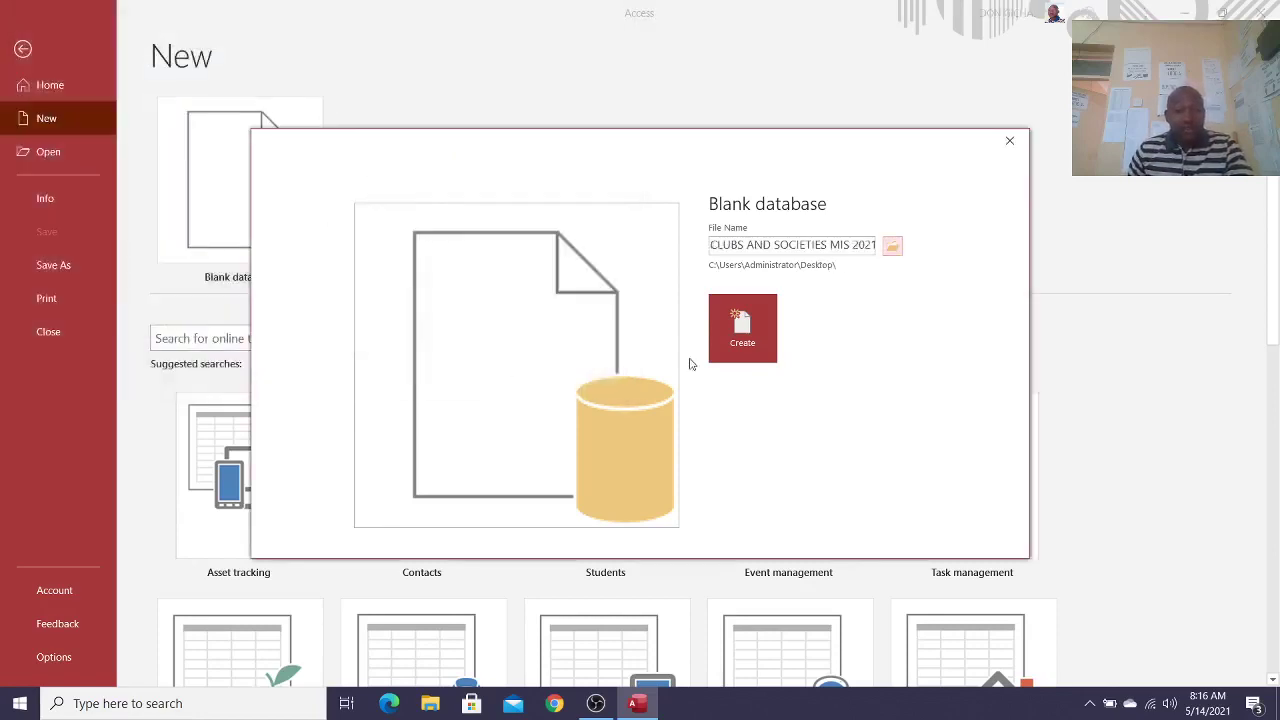
left_click(742, 328)
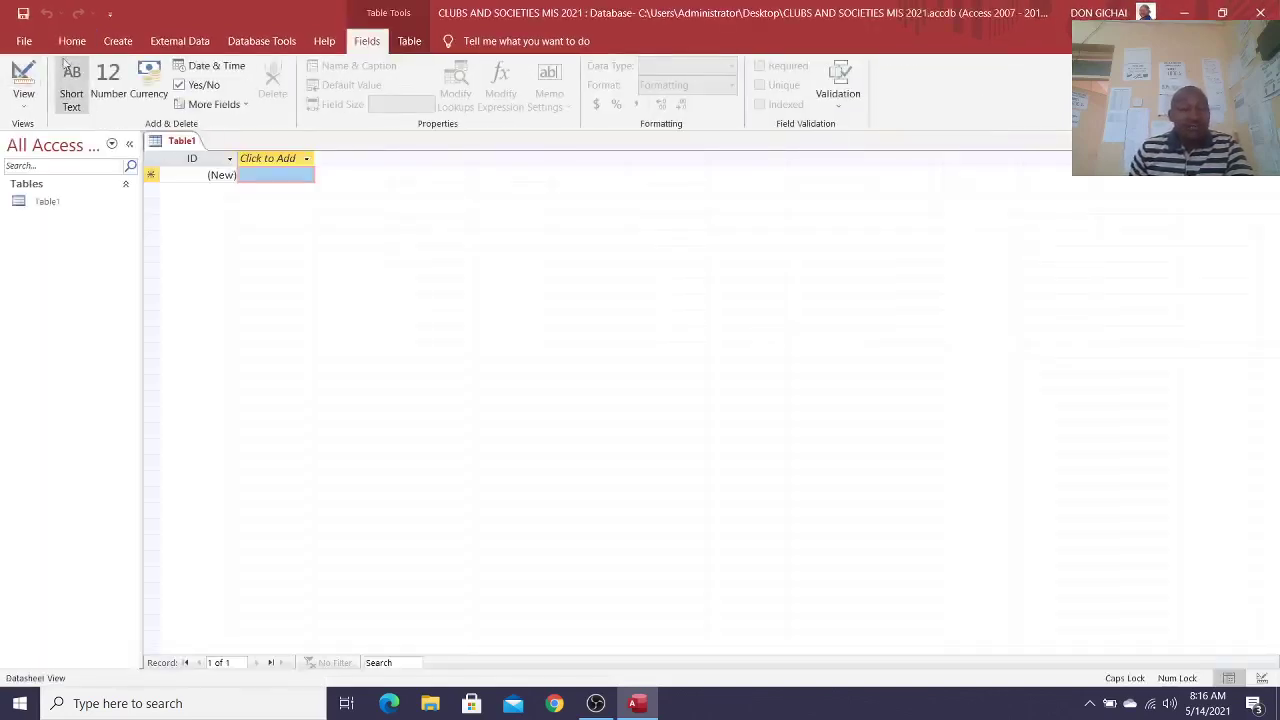
Step: Create a second table in Design view and name its first field Clubid
left_click(118, 41)
left_click(126, 80)
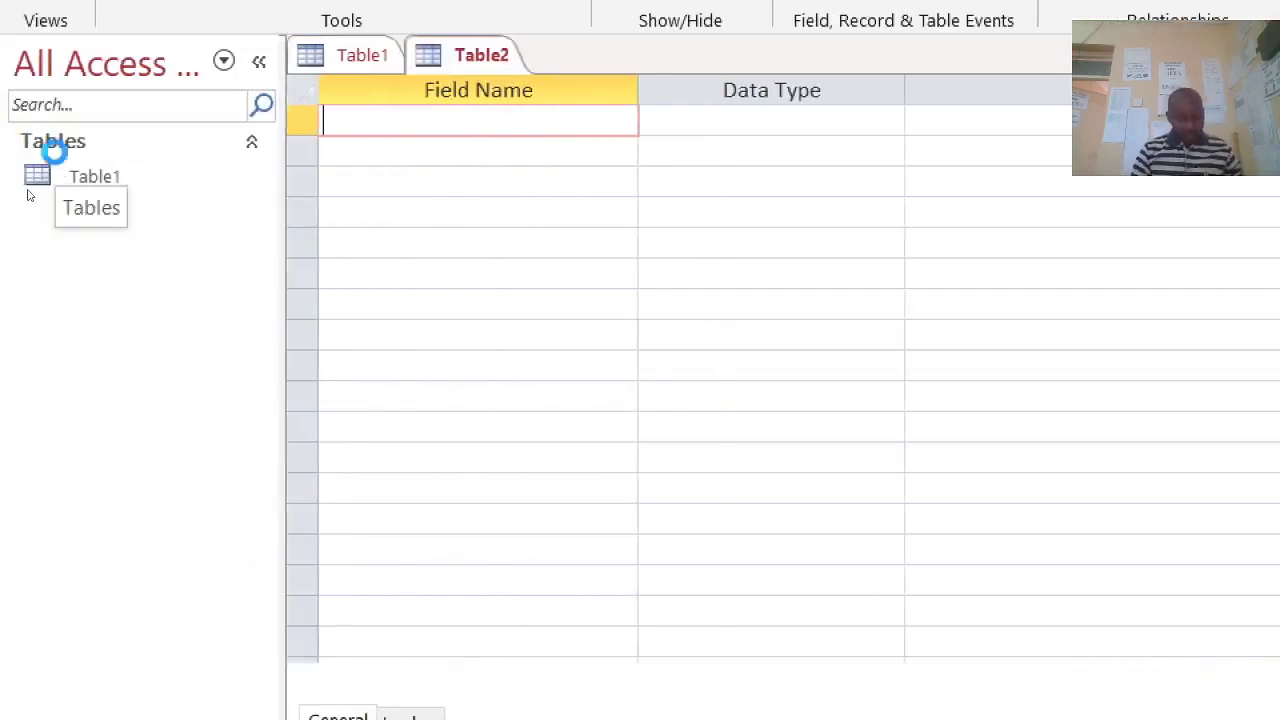
type("CLU")
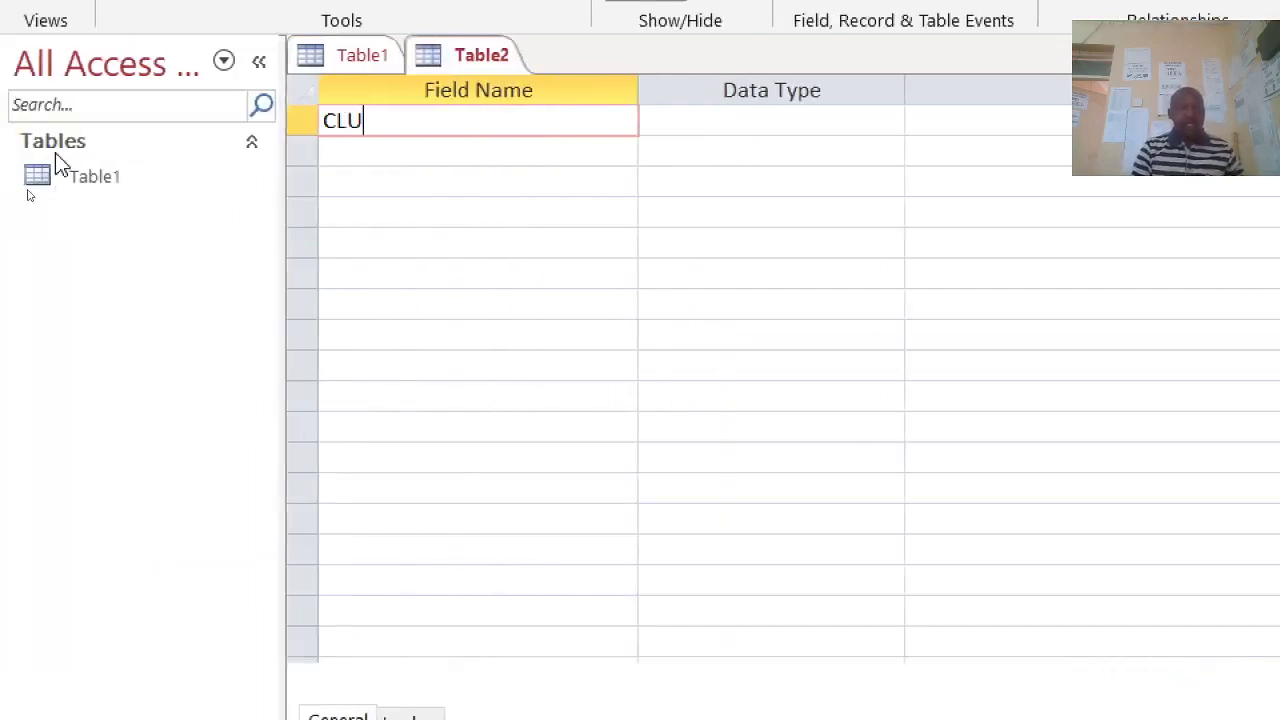
key("BackSpace")
key("BackSpace")
type("LU")
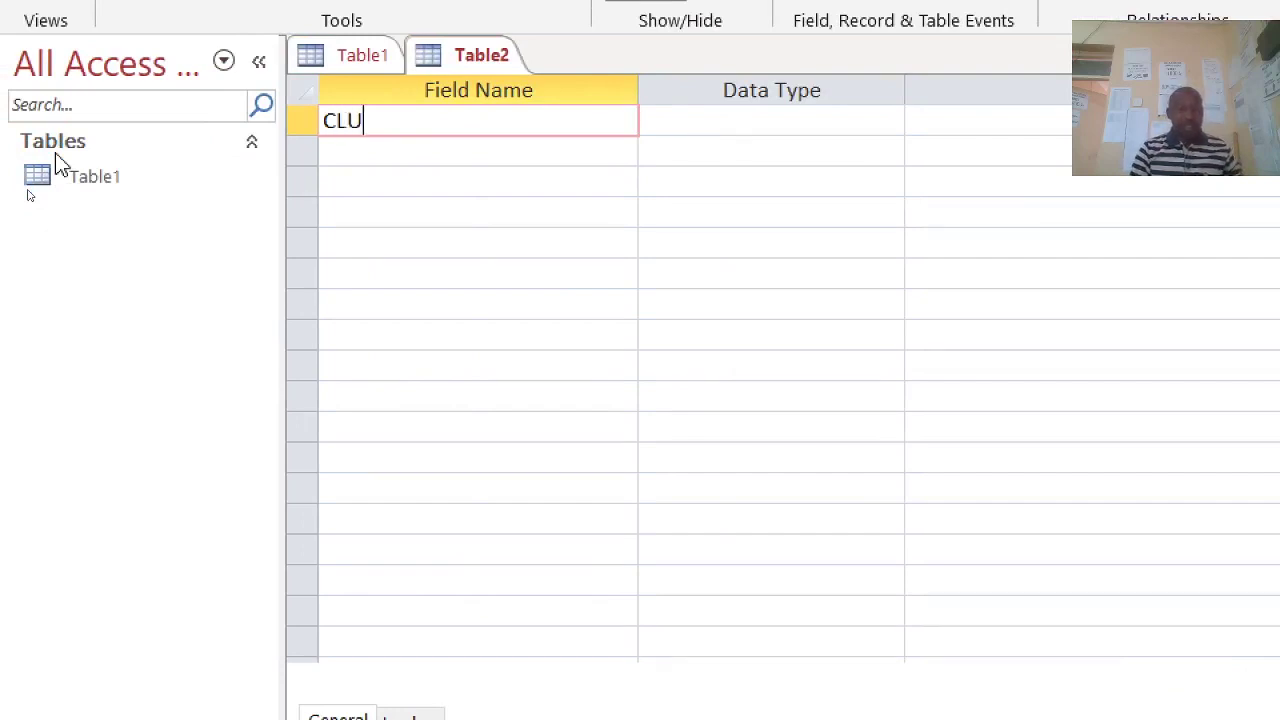
key("BackSpace")
key("BackSpace")
type("lubid")
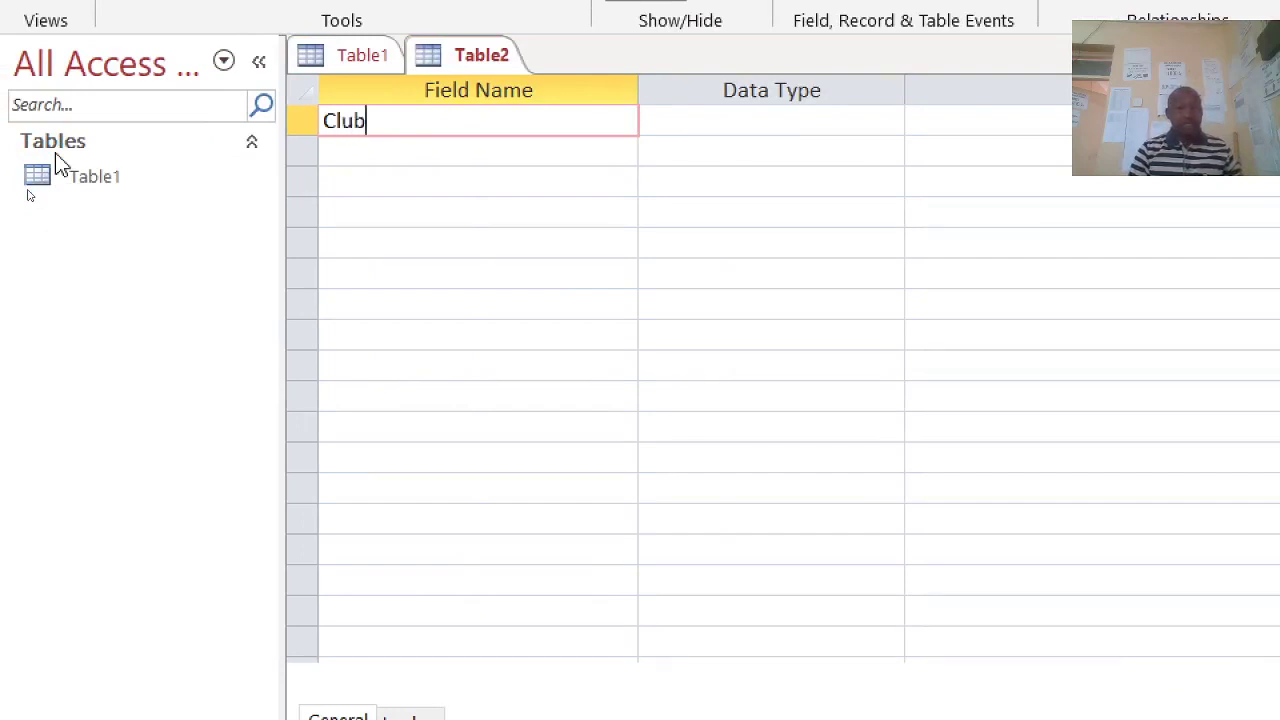
Step: Set the Clubid field's data type to AutoNumber and make it the primary key
left_click(650, 126)
type("a")
right_click(677, 129)
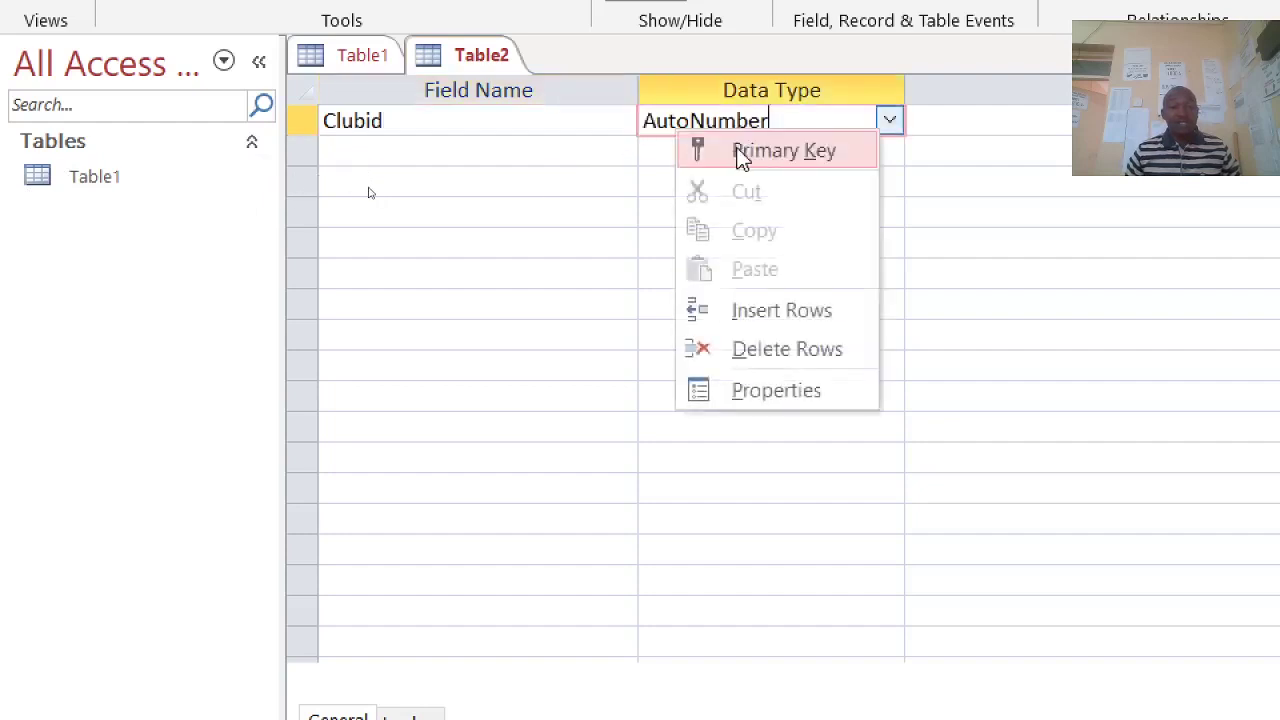
left_click(738, 148)
left_click(403, 149)
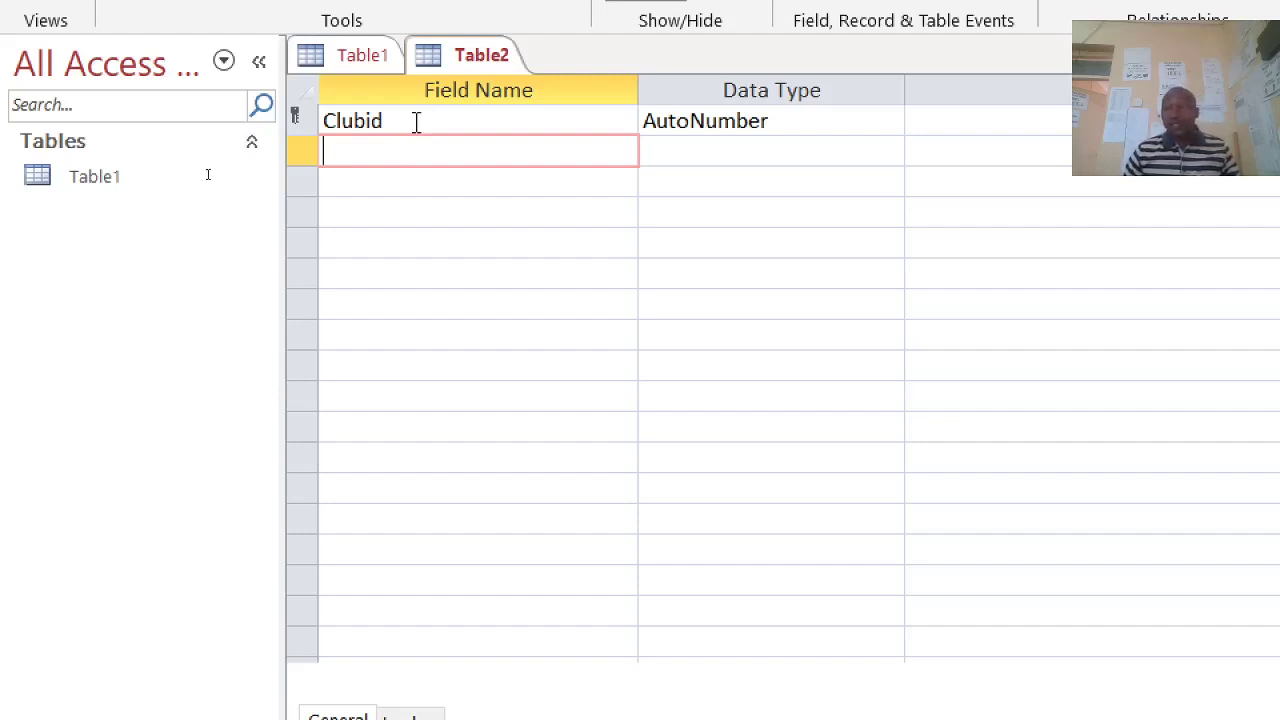
Step: Set the Clubid field's Format property to "club" 000, including the quotation marks
left_click(417, 121)
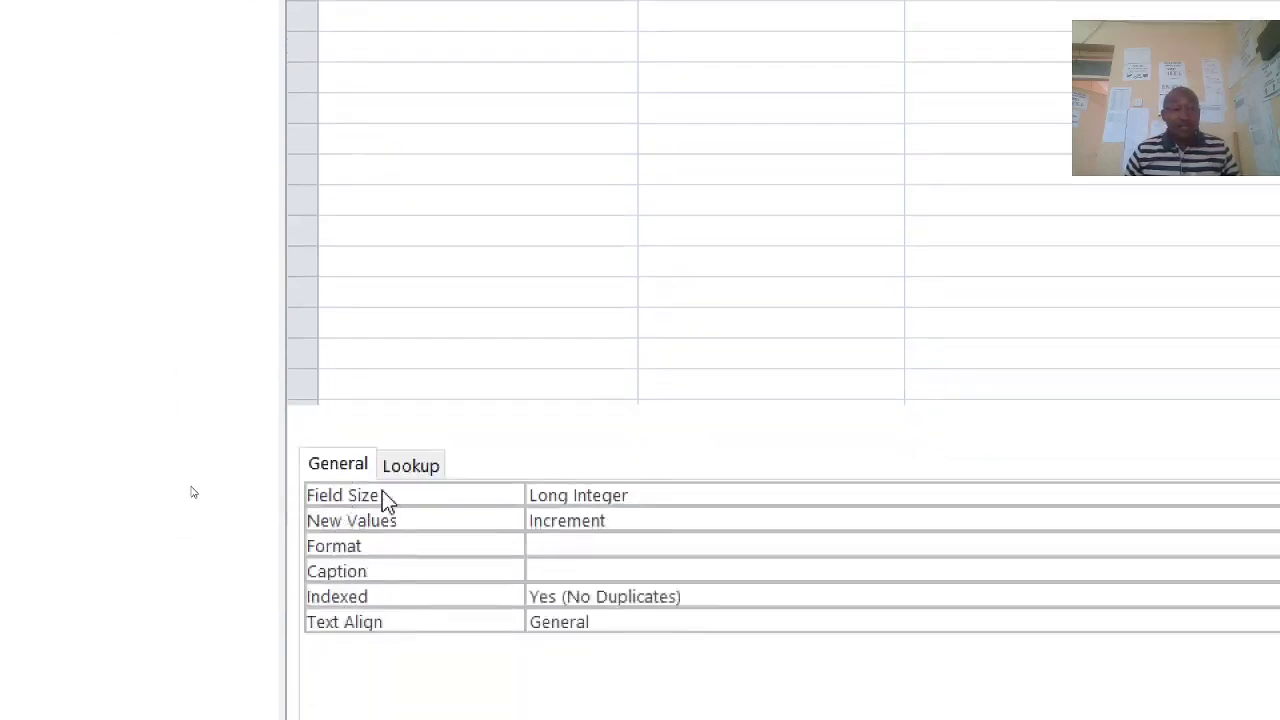
left_click(578, 545)
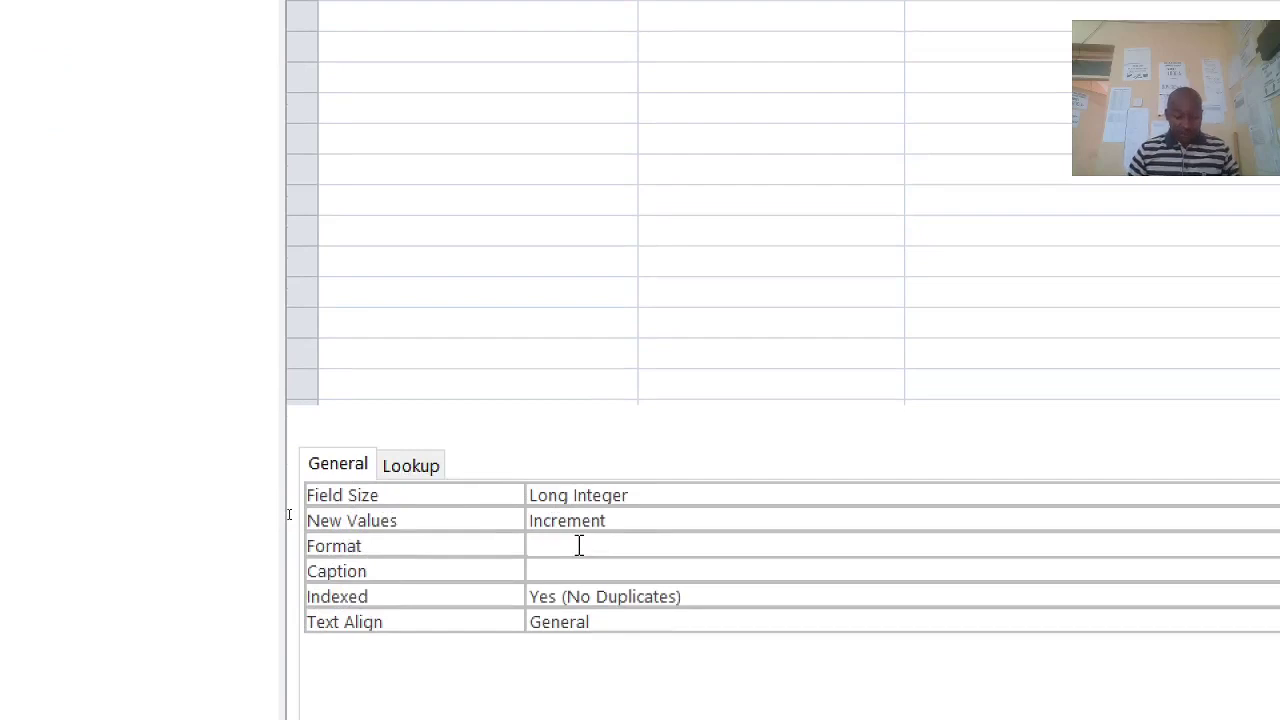
type("\"c")
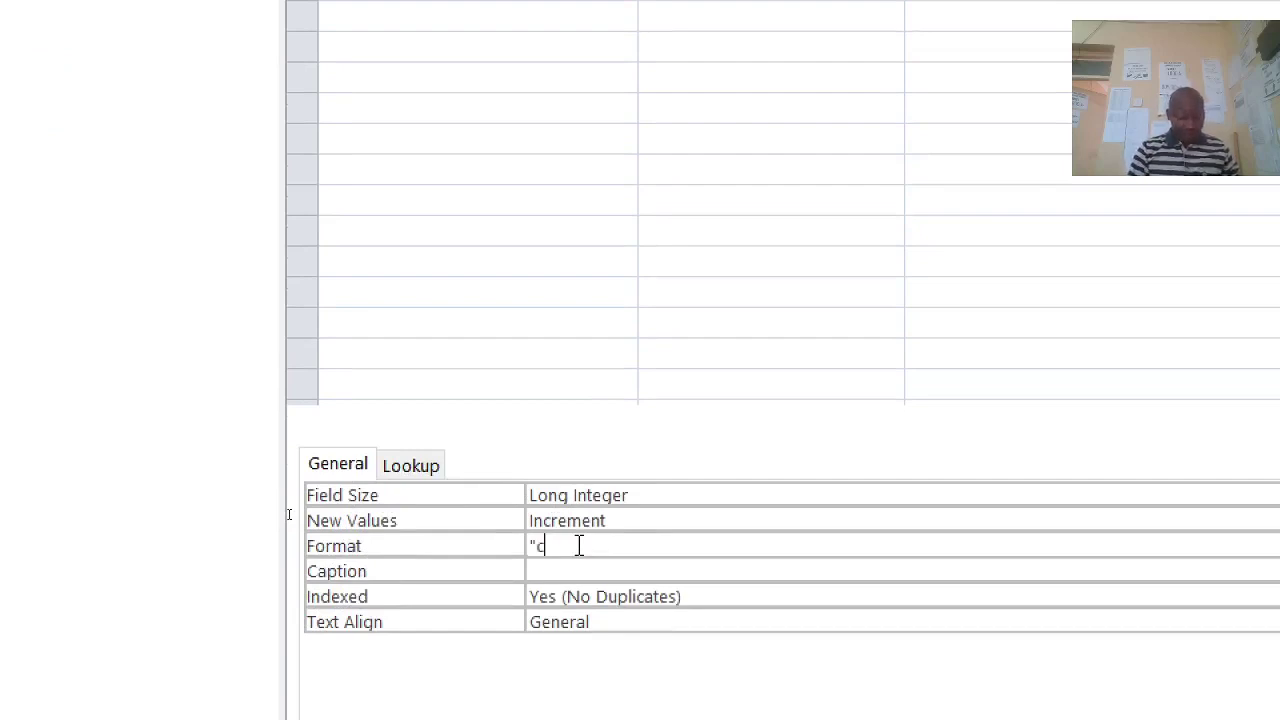
type("lub")
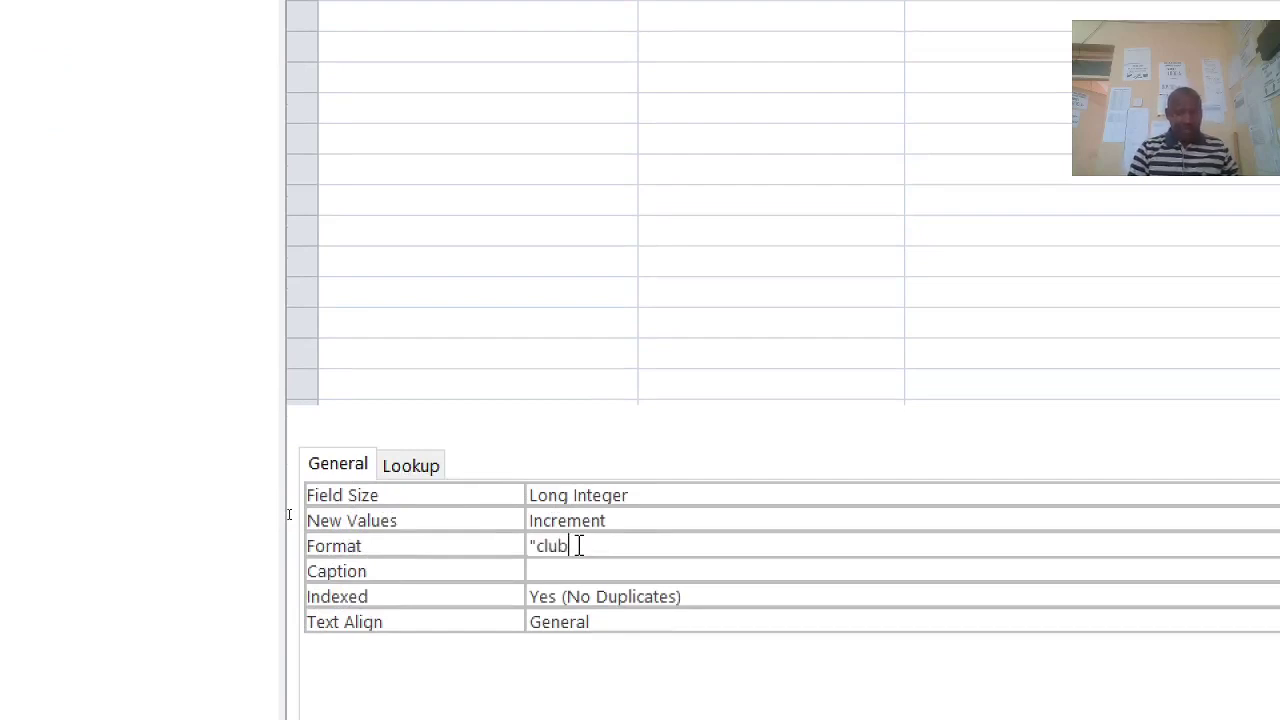
type("\"")
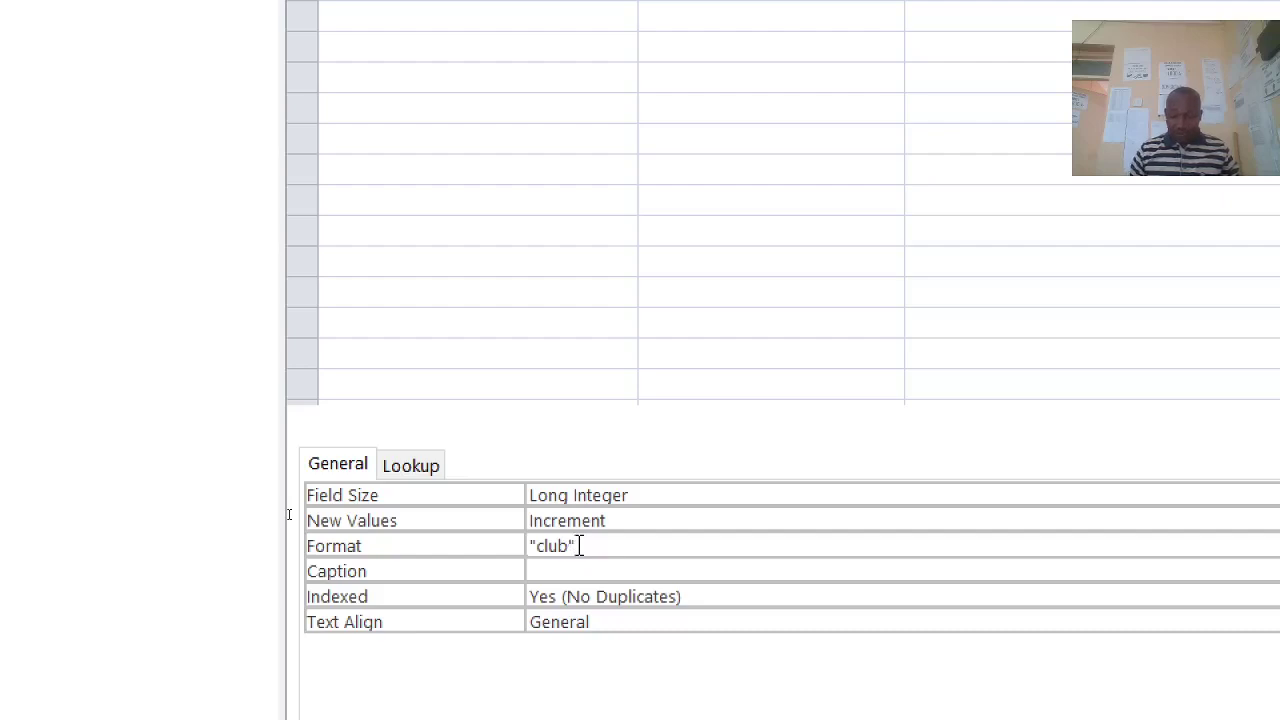
type("000")
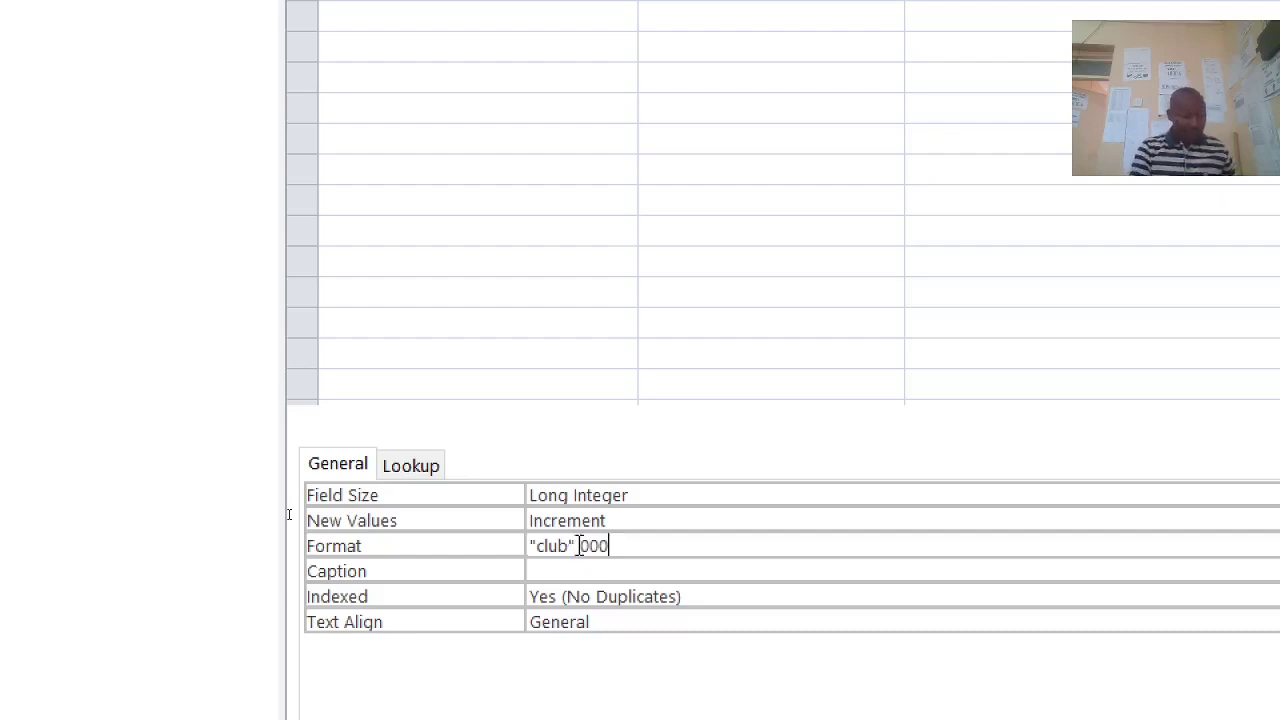
Step: Save the new table under the name club
key("ctrl+s")
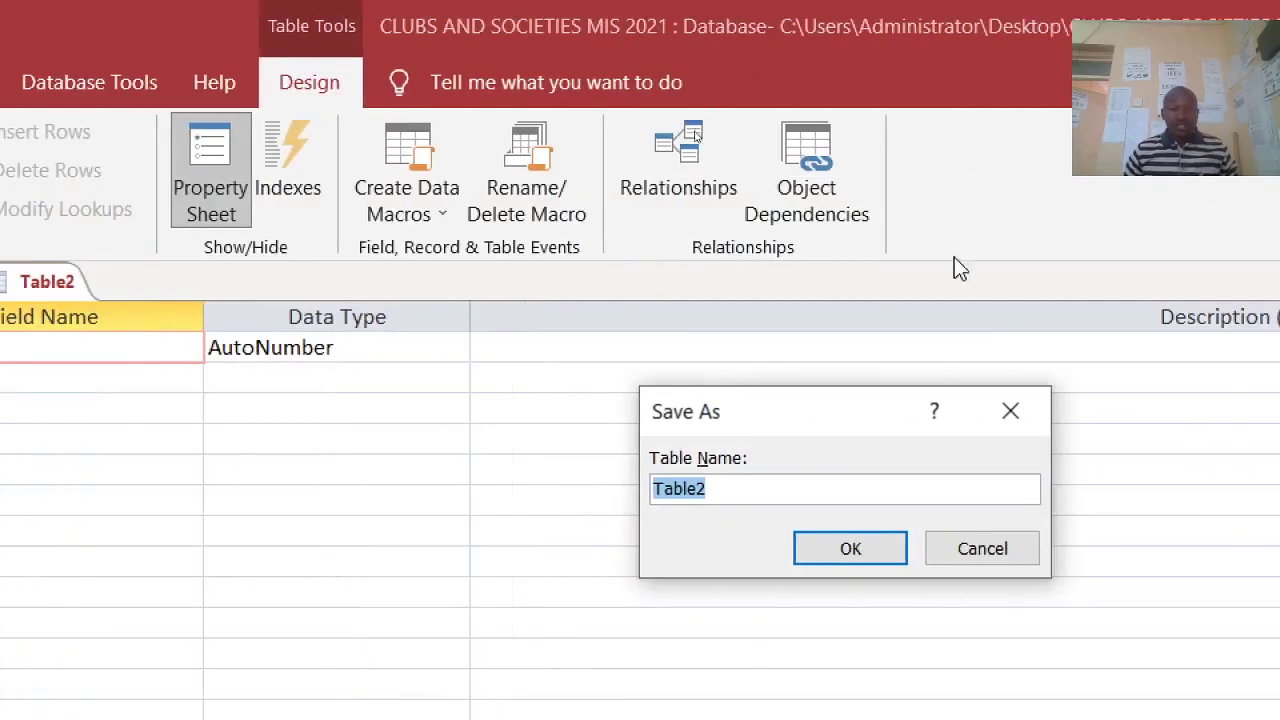
type("club")
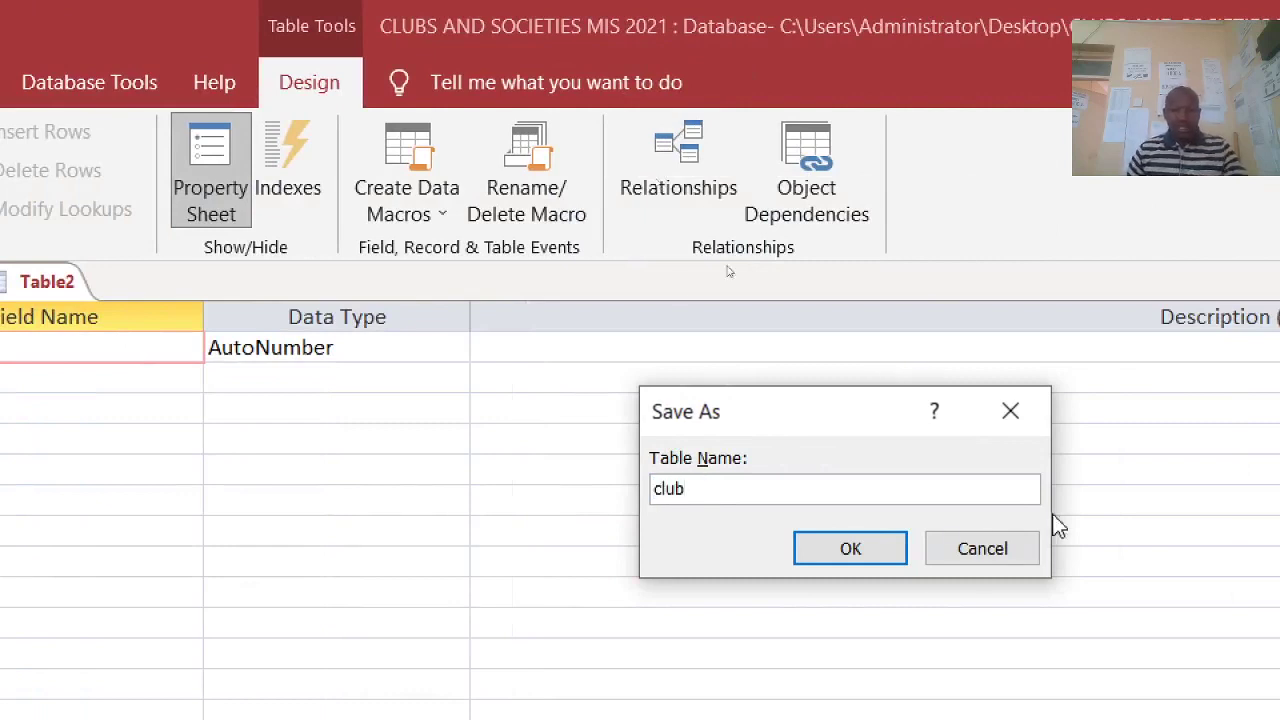
left_click(850, 548)
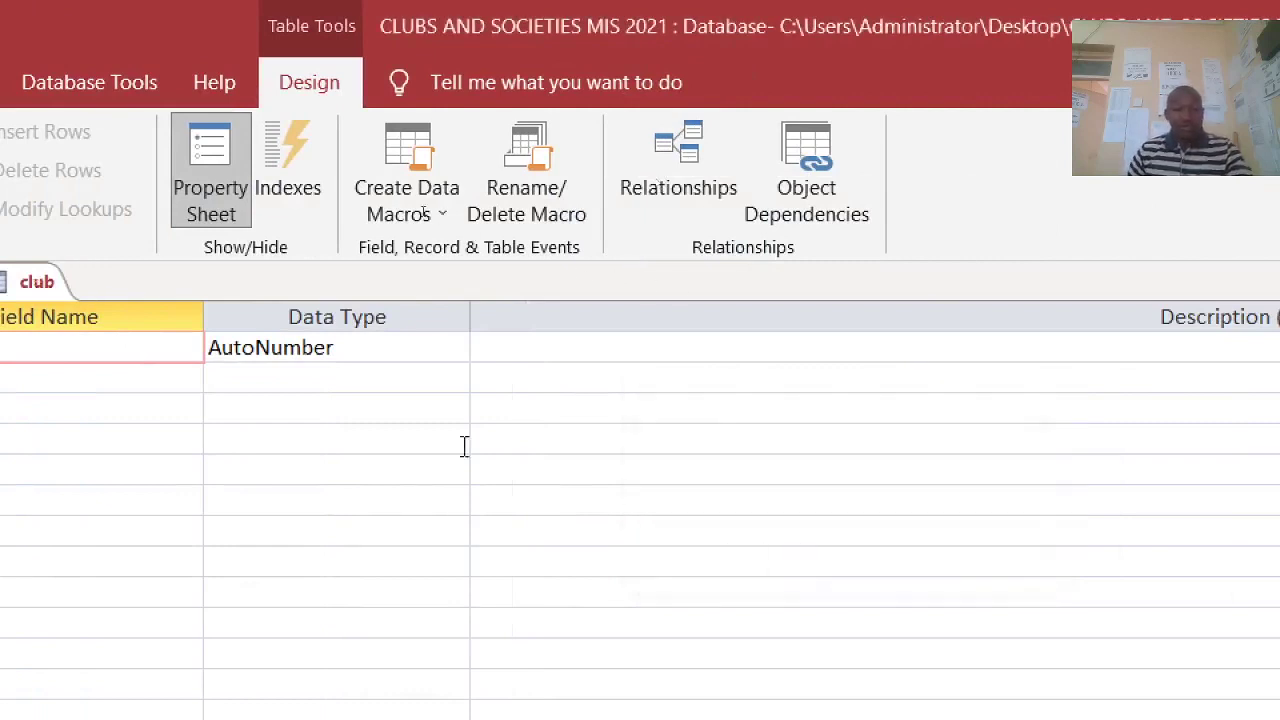
Step: Add a field named club_name below Clubid in the club table
type("Clubid")
left_click(165, 385)
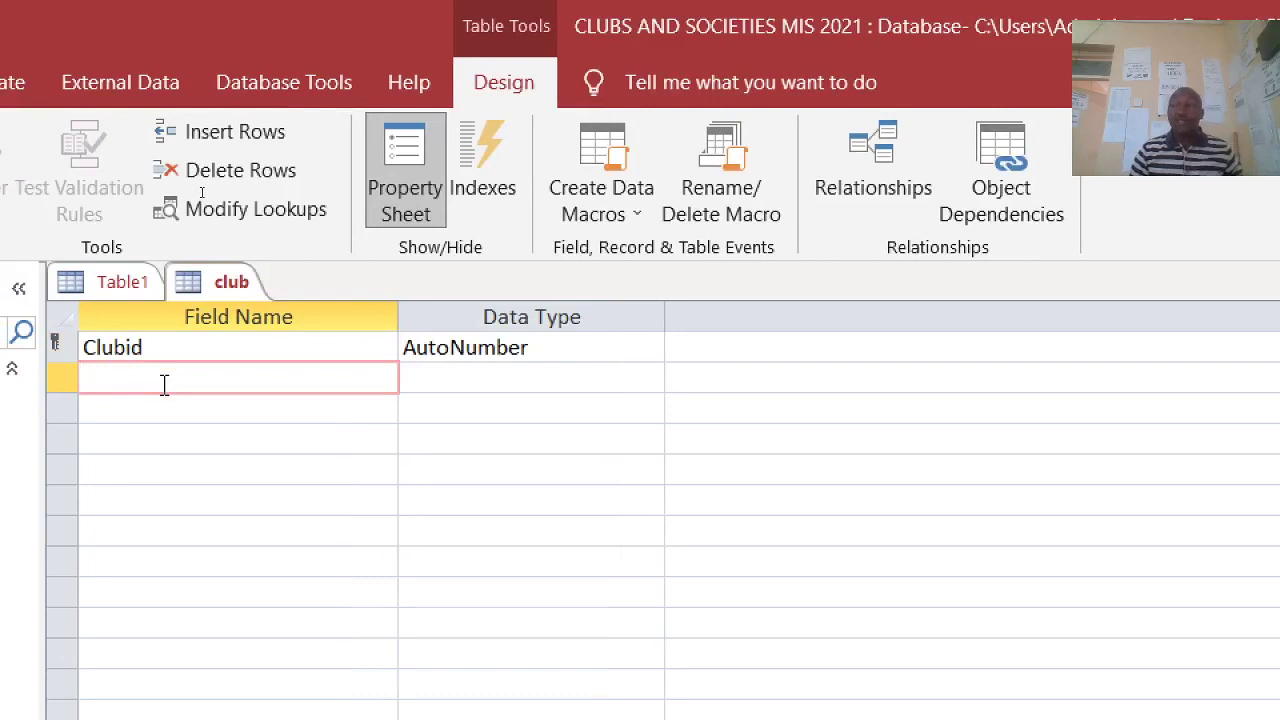
type("cllub")
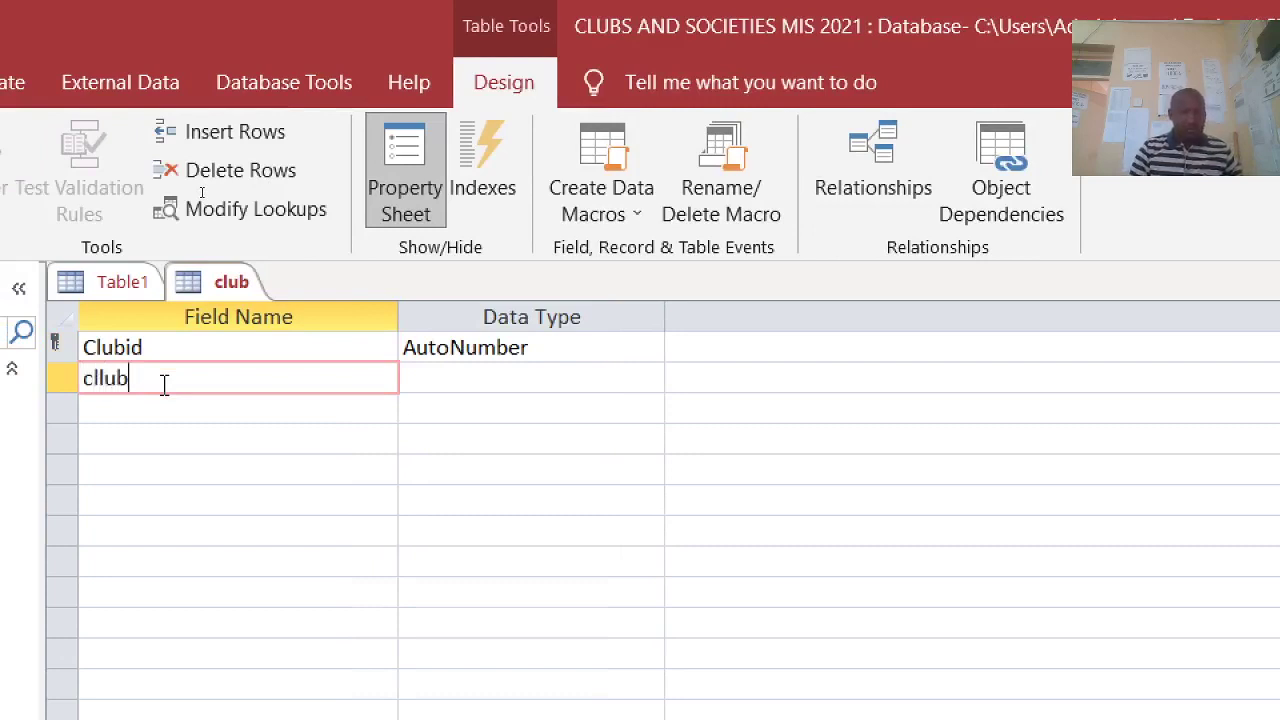
key("BackSpace")
key("BackSpace")
key("BackSpace")
type("ub")
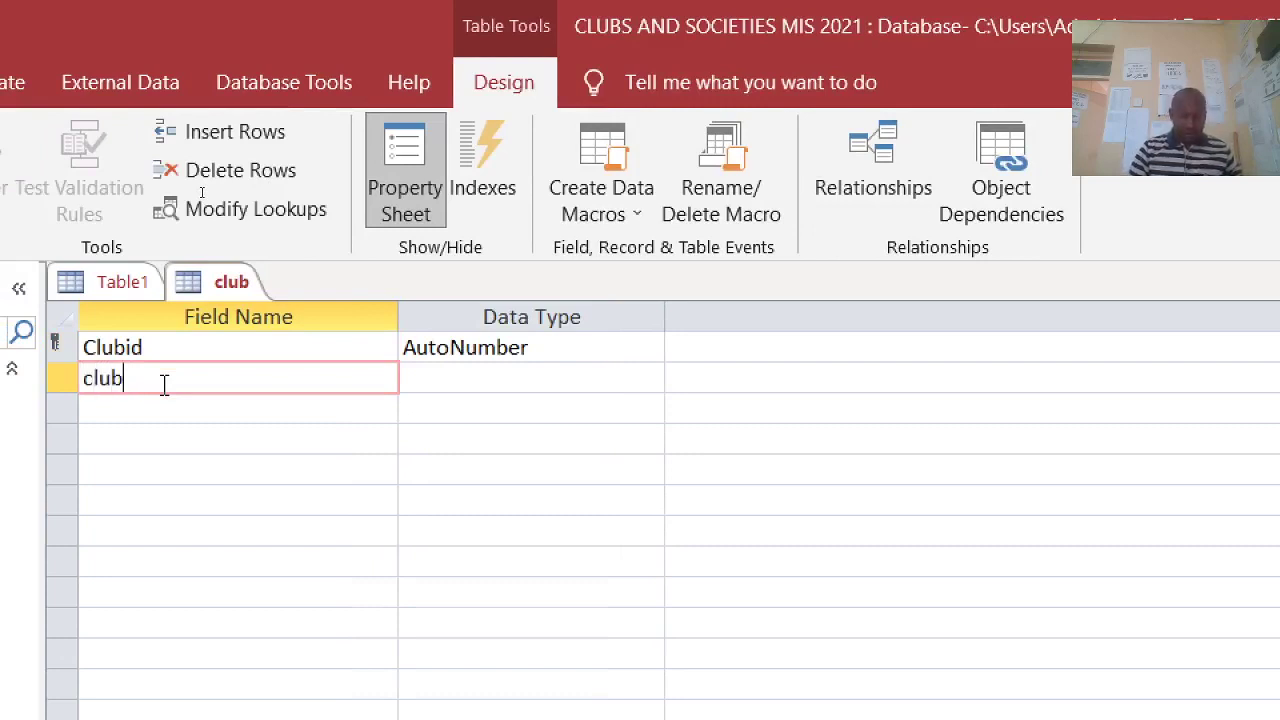
type("_name")
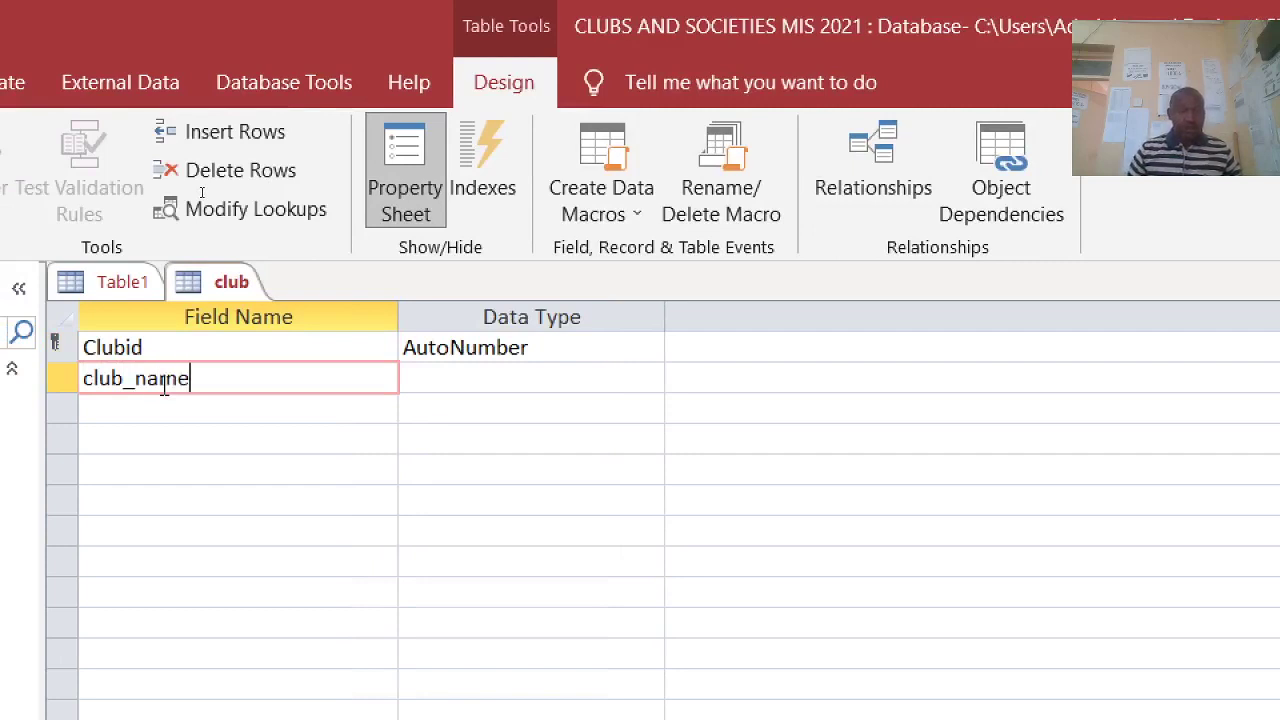
Step: Add a field named max_allowed_members below club_name and set its data type to Number
left_click(166, 414)
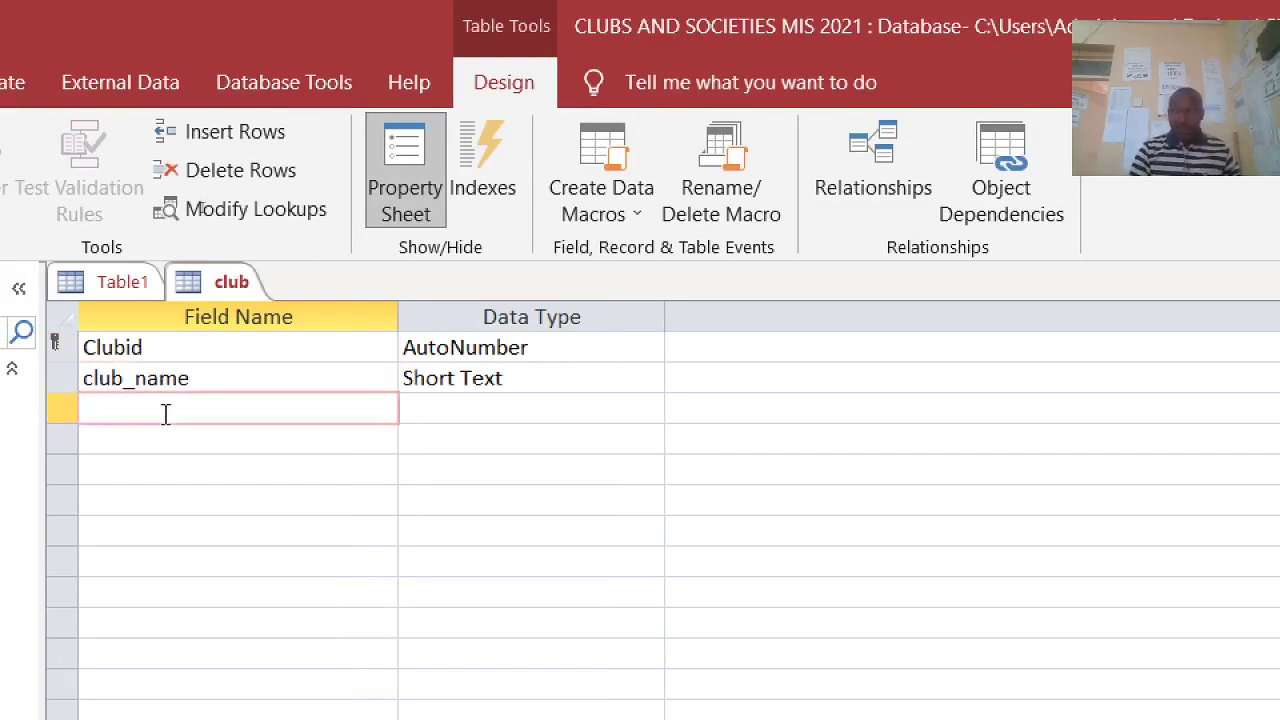
type("max")
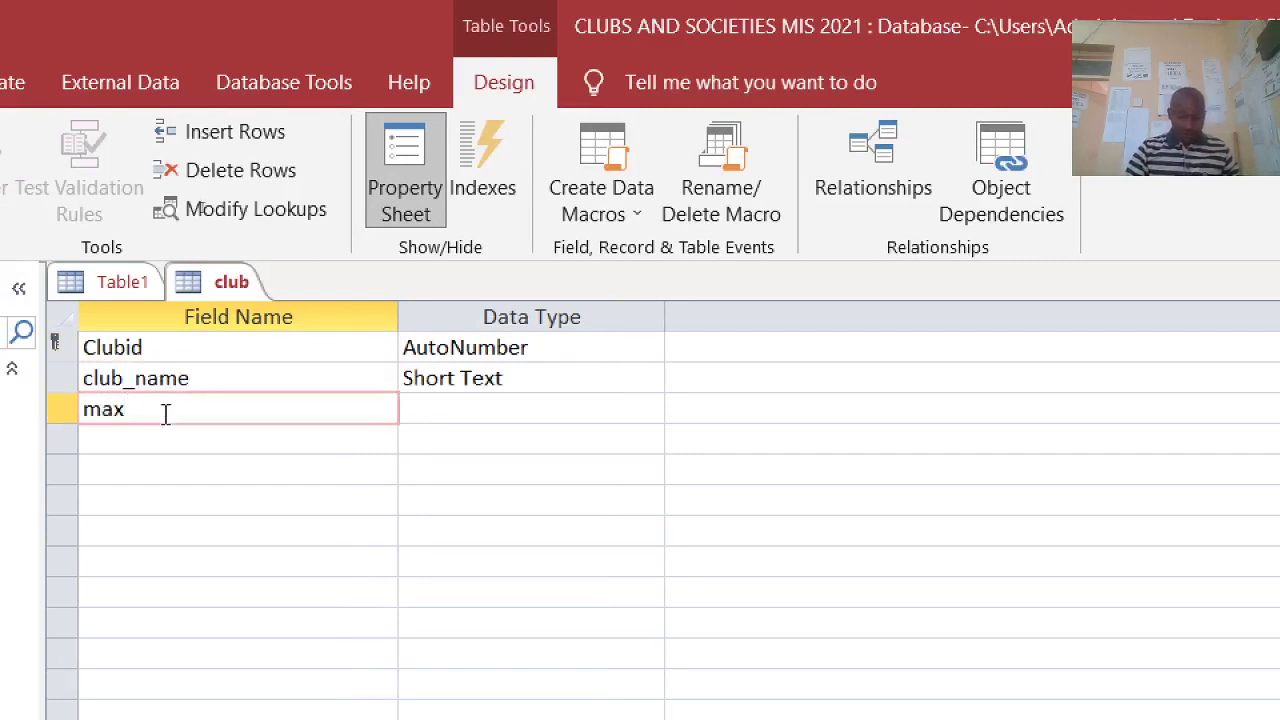
type("_allowed")
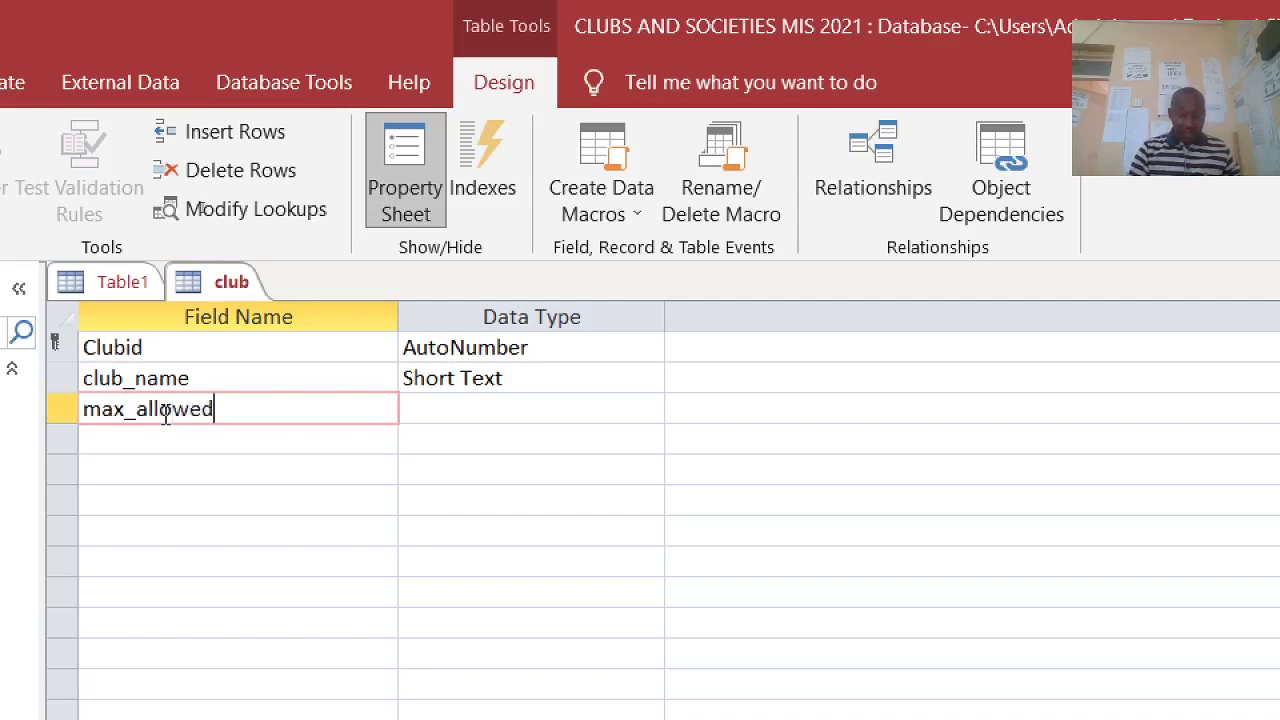
type("_")
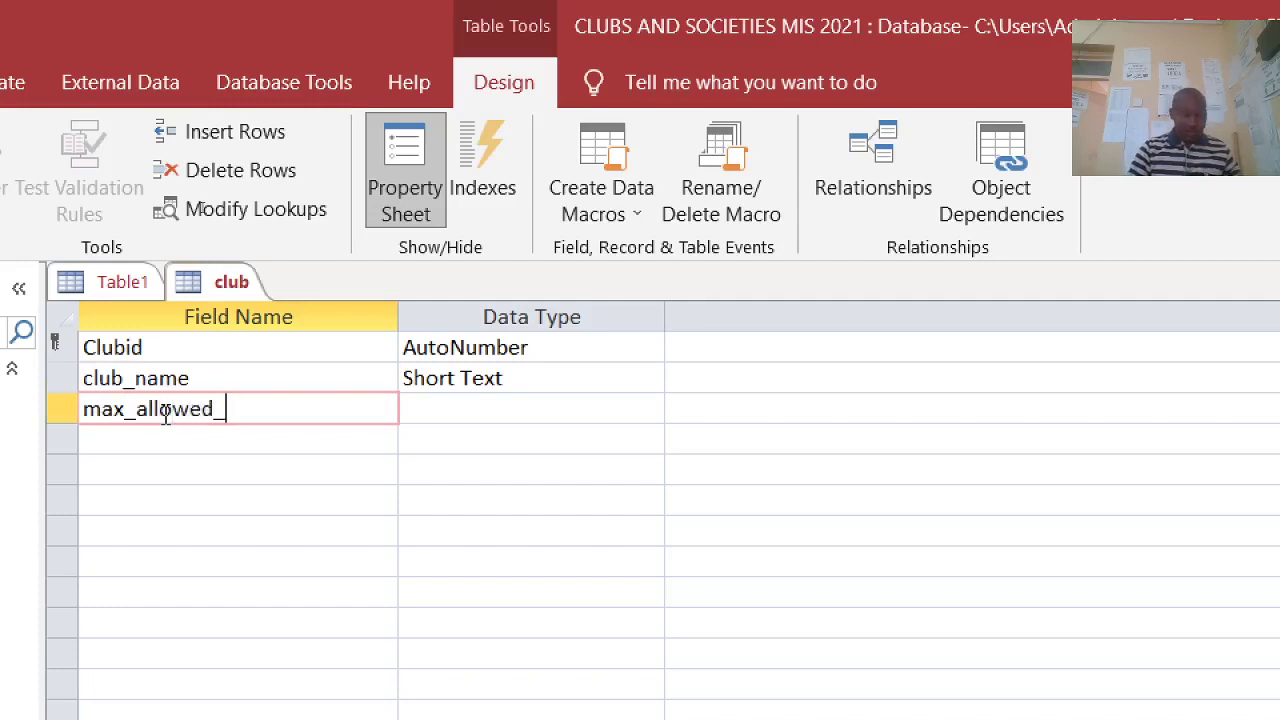
type("members")
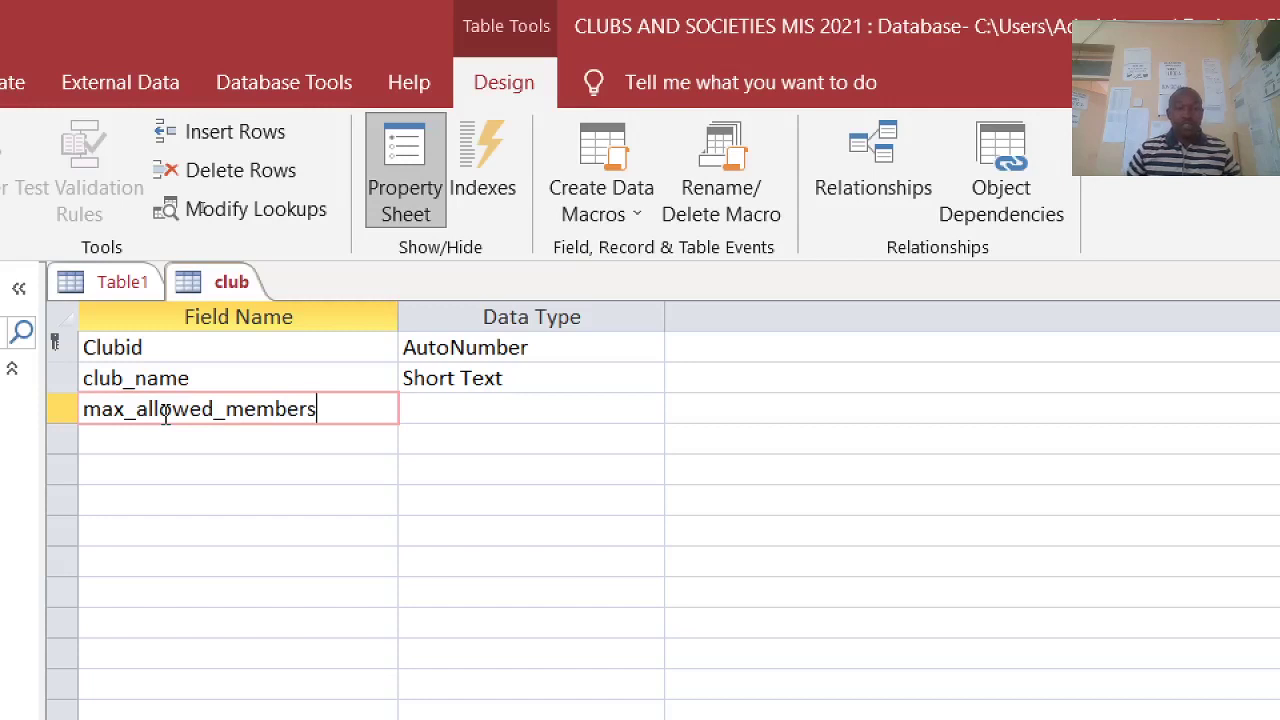
left_click(472, 403)
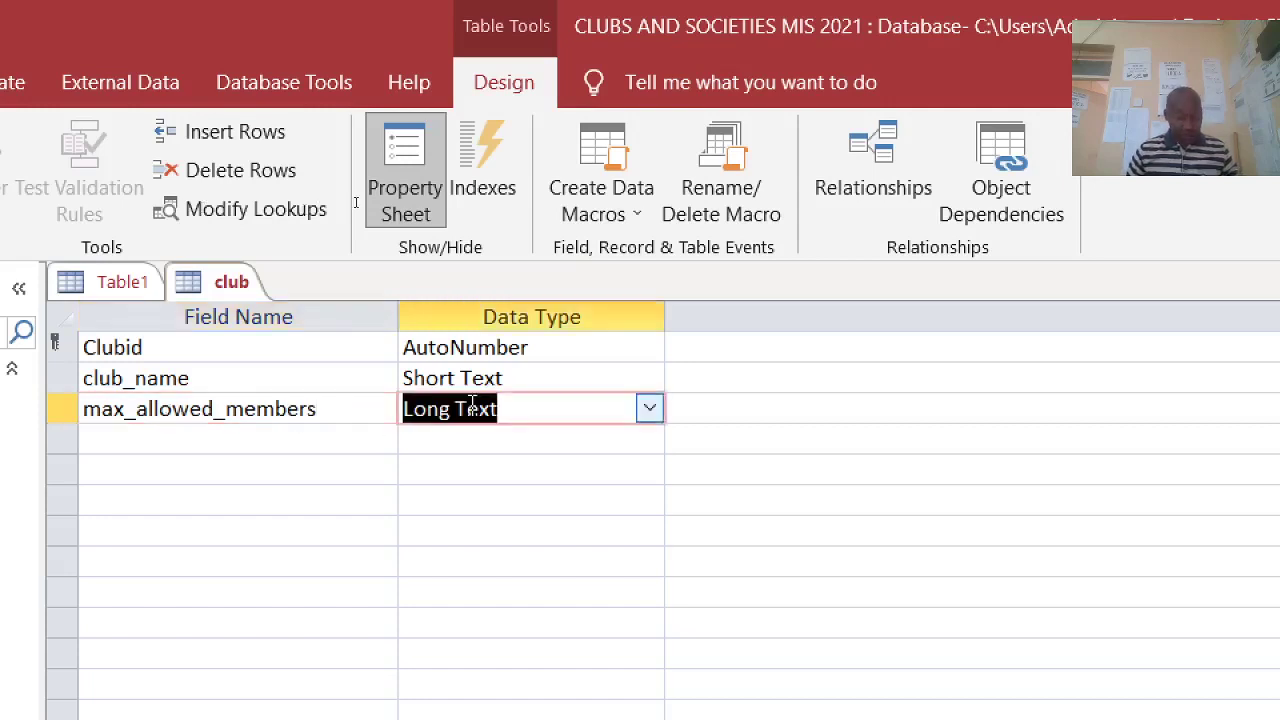
type("n")
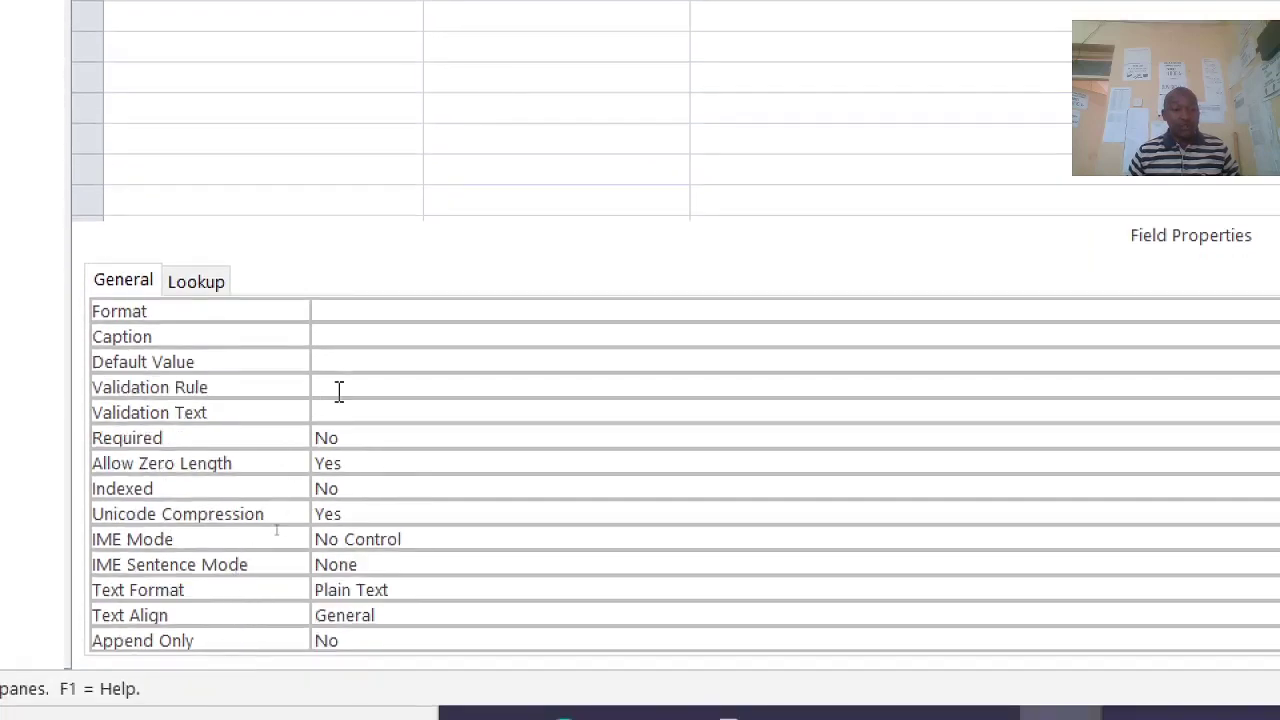
Step: Enter between 15 and 50 as the Input Mask property of the max_allowed_members field
left_click(339, 390)
type("betweee")
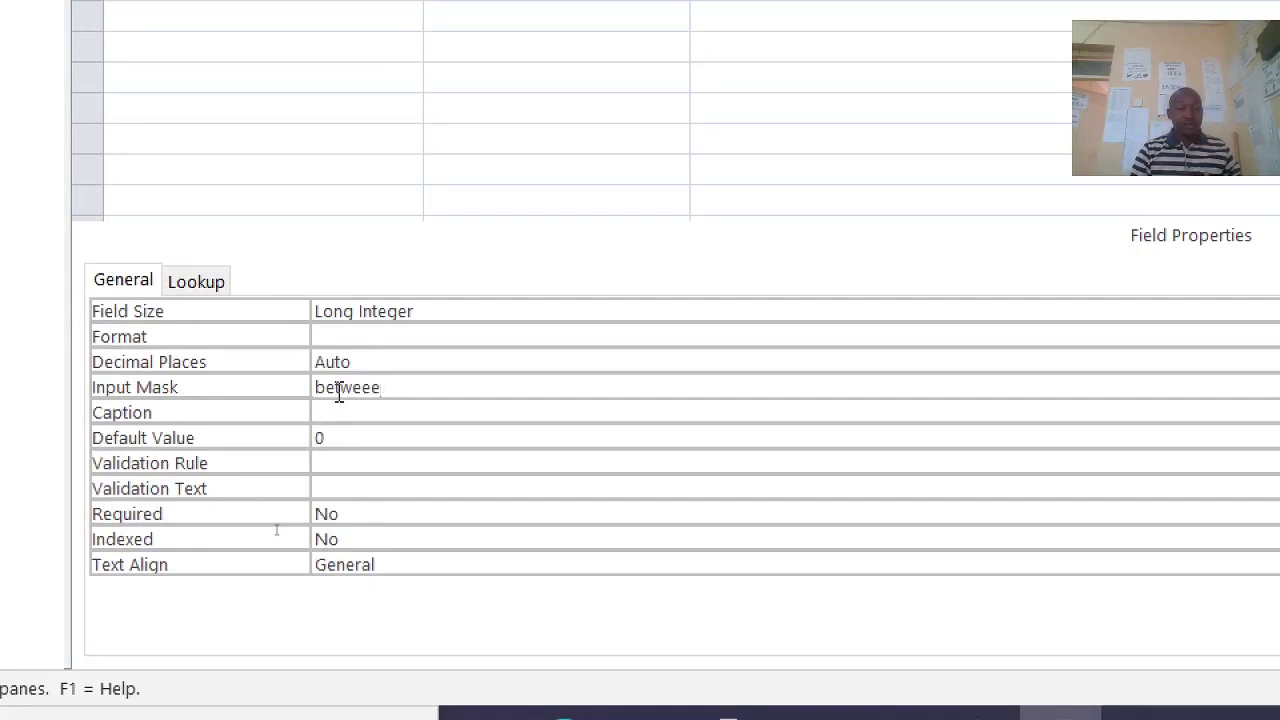
key("BackSpace")
type("n 15")
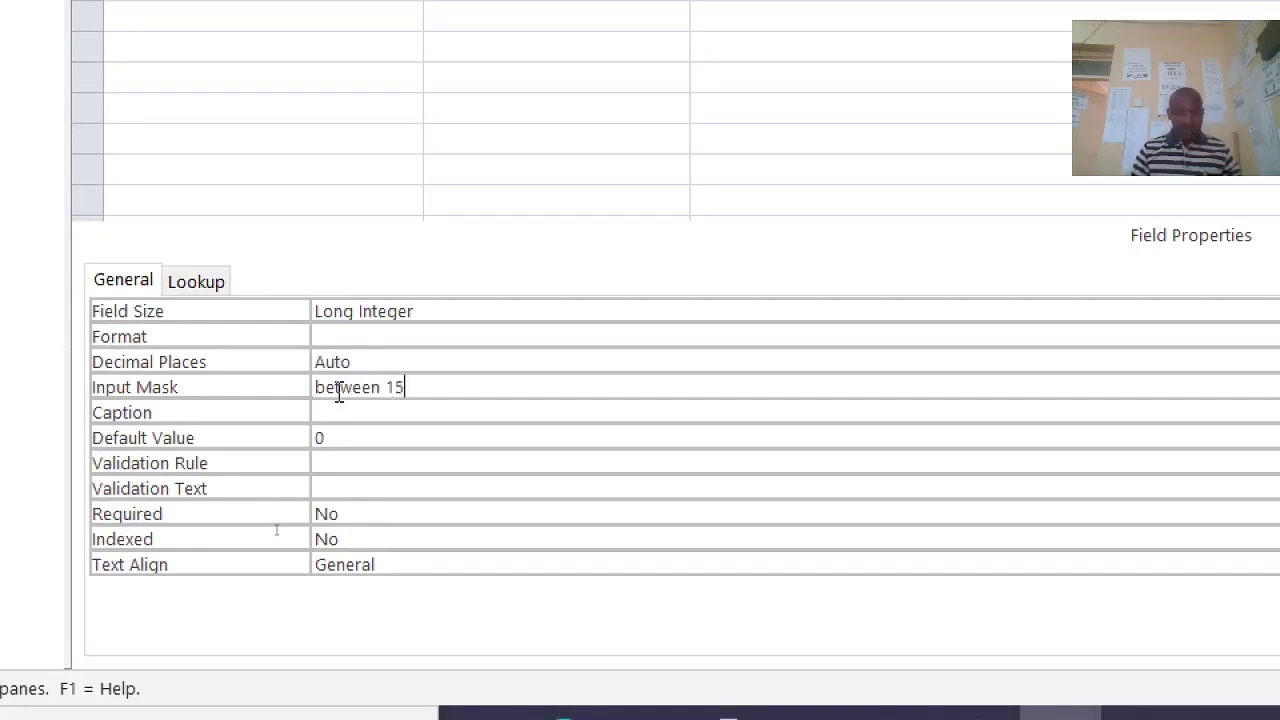
type(" and 50")
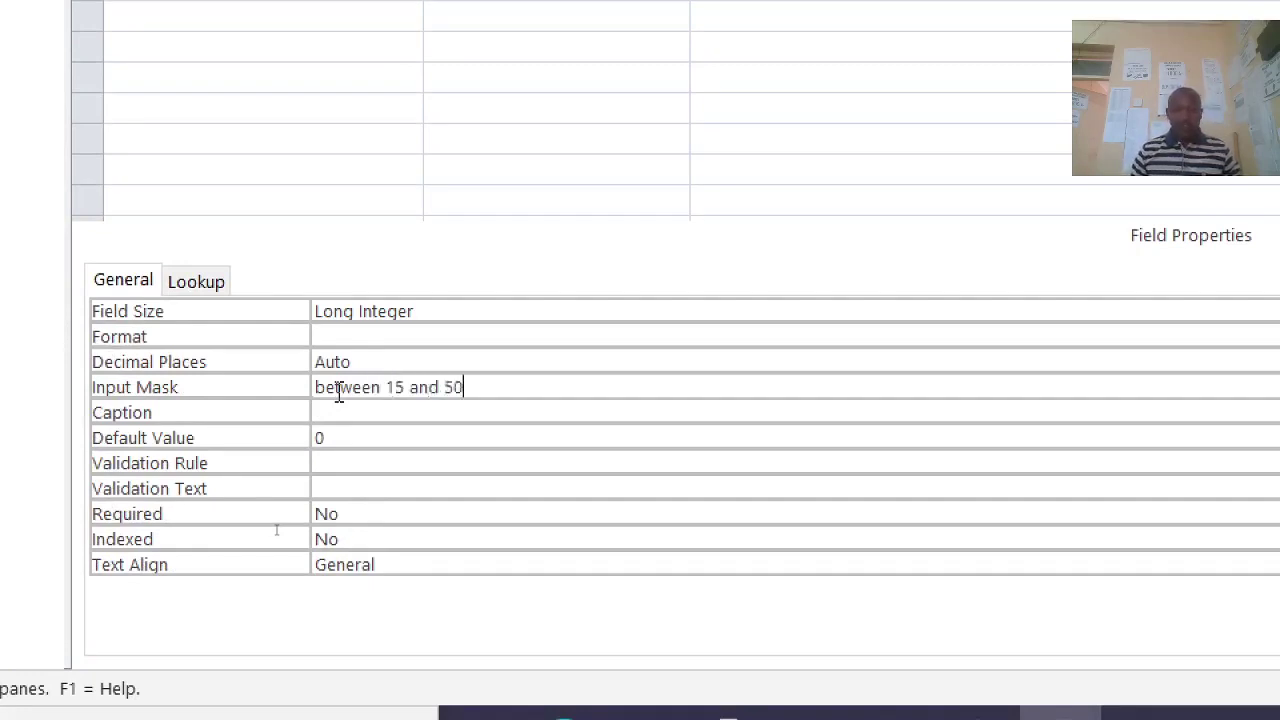
Step: Set the Caption property of the max_allowed_members field to not qualified!
left_click(353, 405)
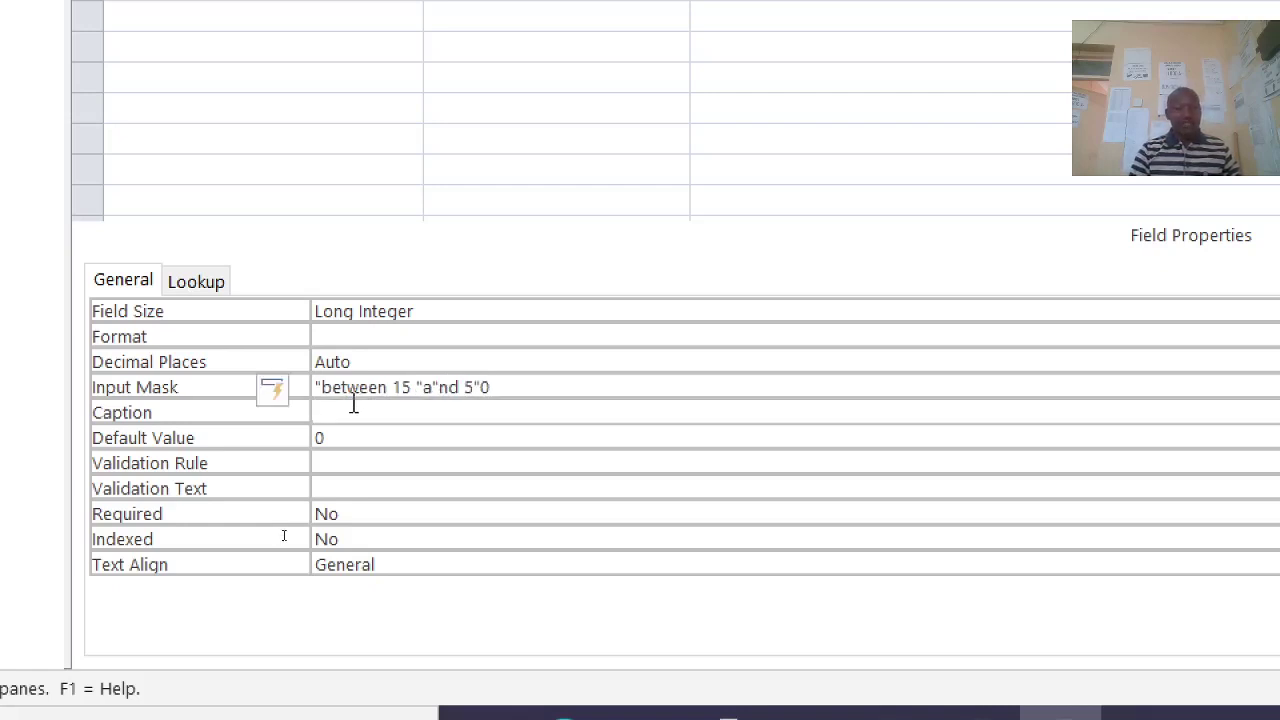
type("not equ")
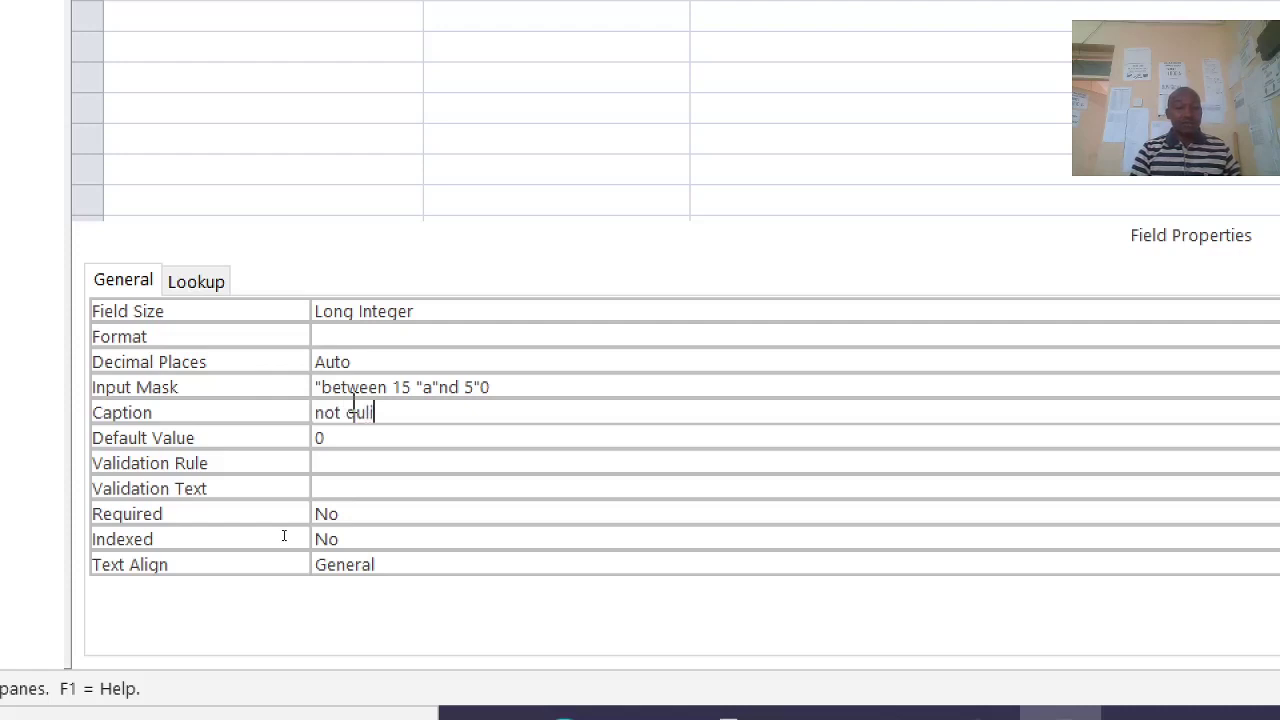
type("alife")
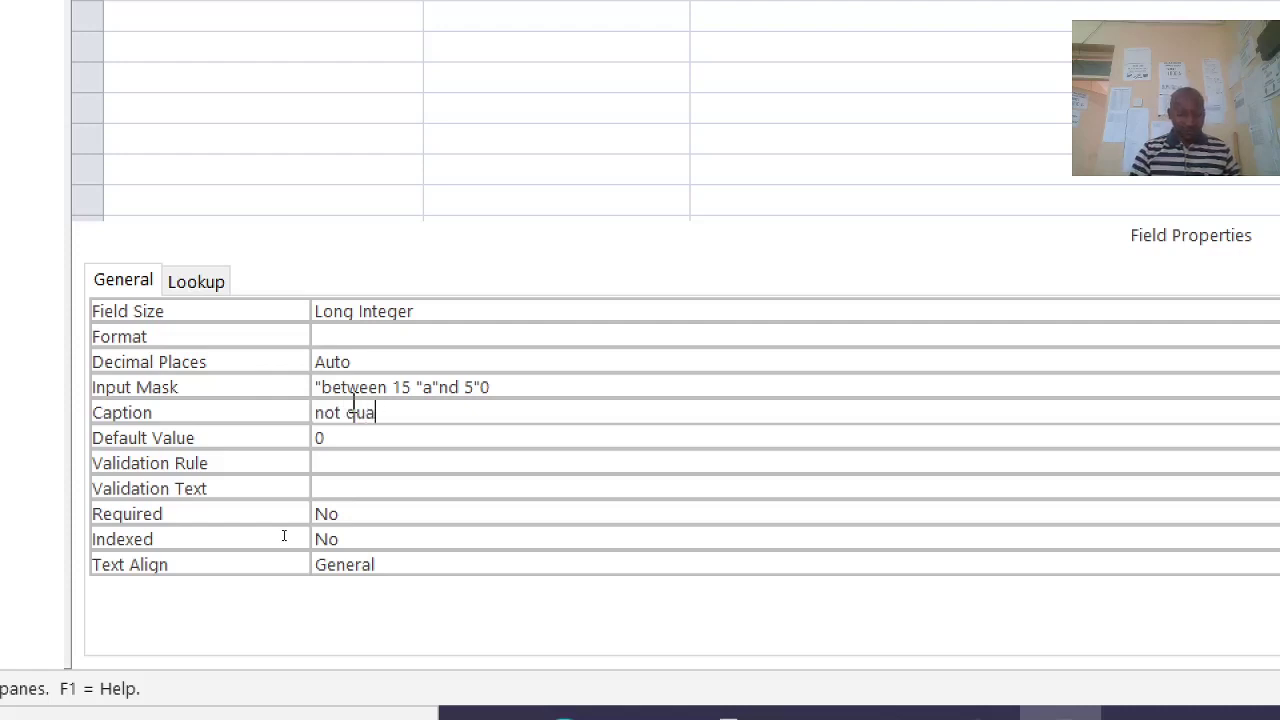
type("ied")
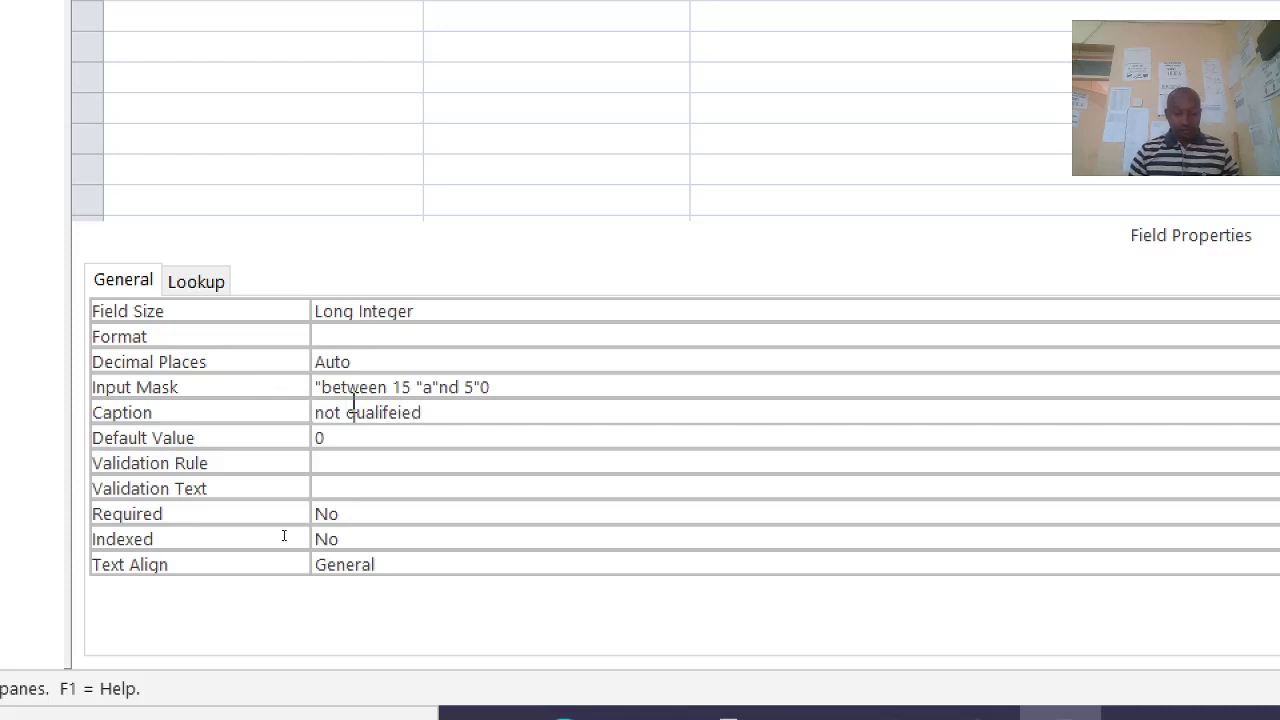
key("BackSpace")
key("BackSpace")
key("BackSpace")
type("e")
key("BackSpace")
key("BackSpace")
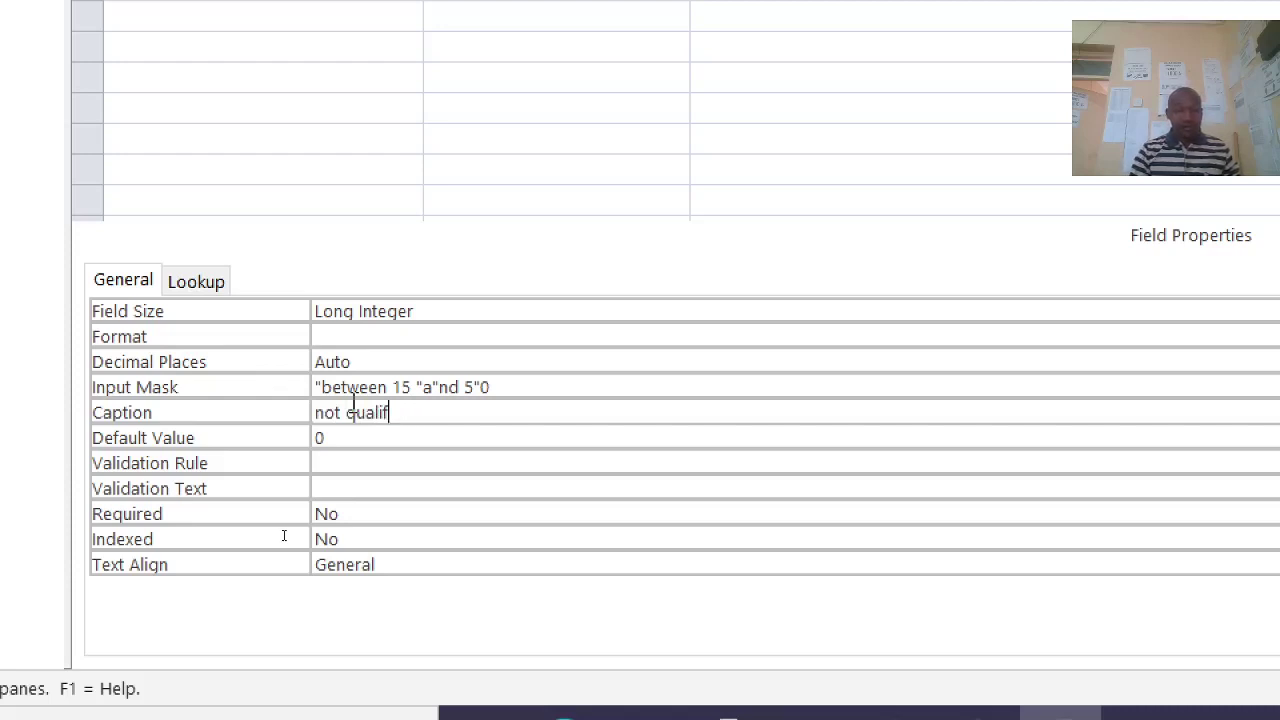
type("u")
key("BackSpace")
type("i")
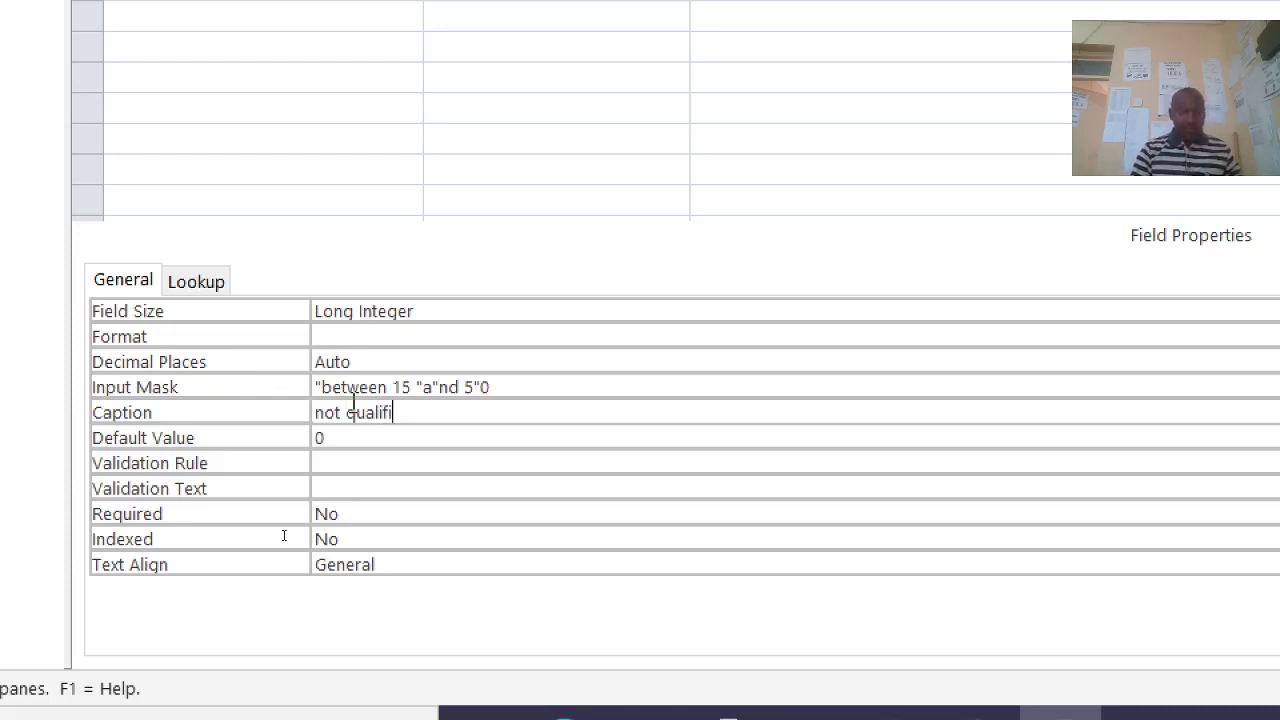
type("ed!")
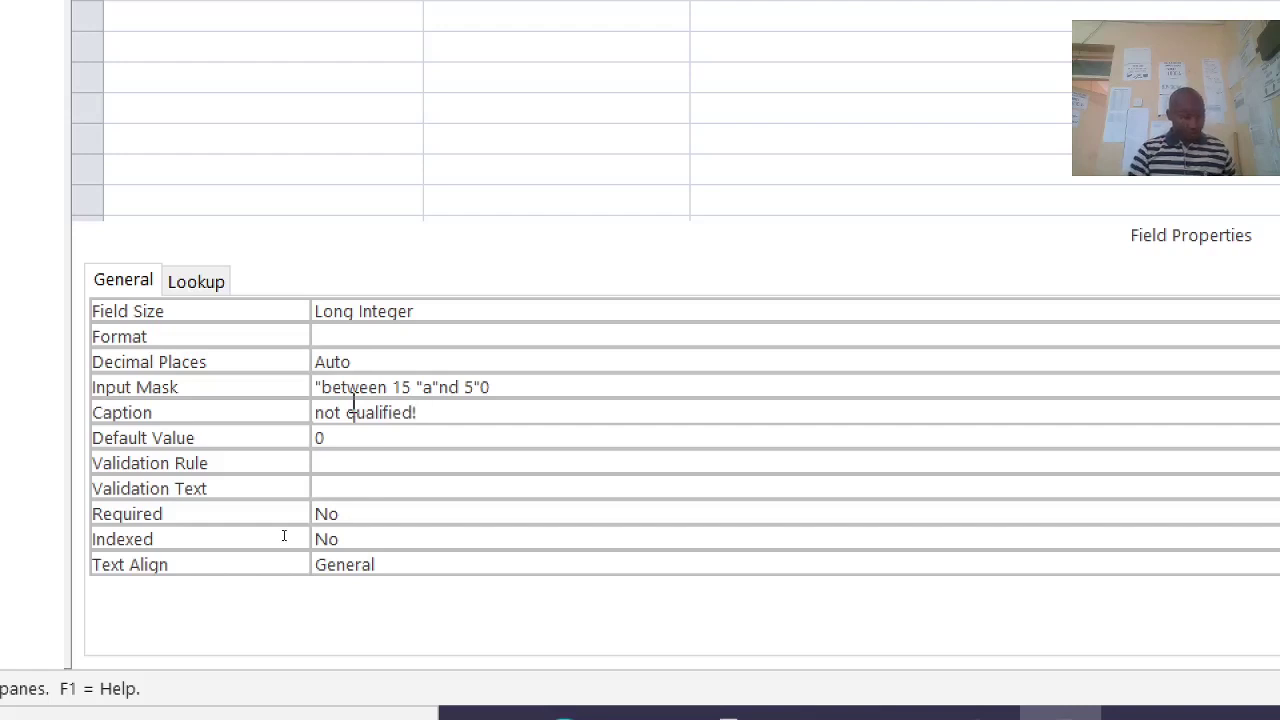
key("Home")
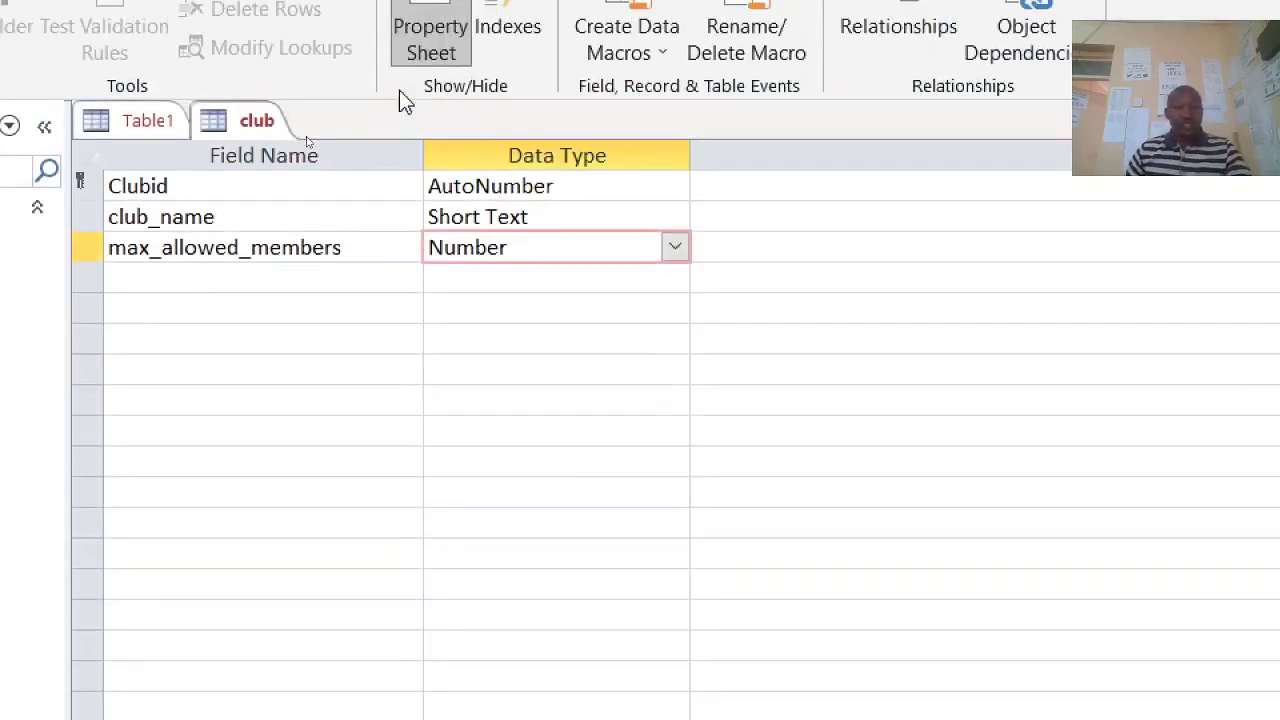
Step: Add a field named purpose below max_allowed_members in the club table
left_click(220, 280)
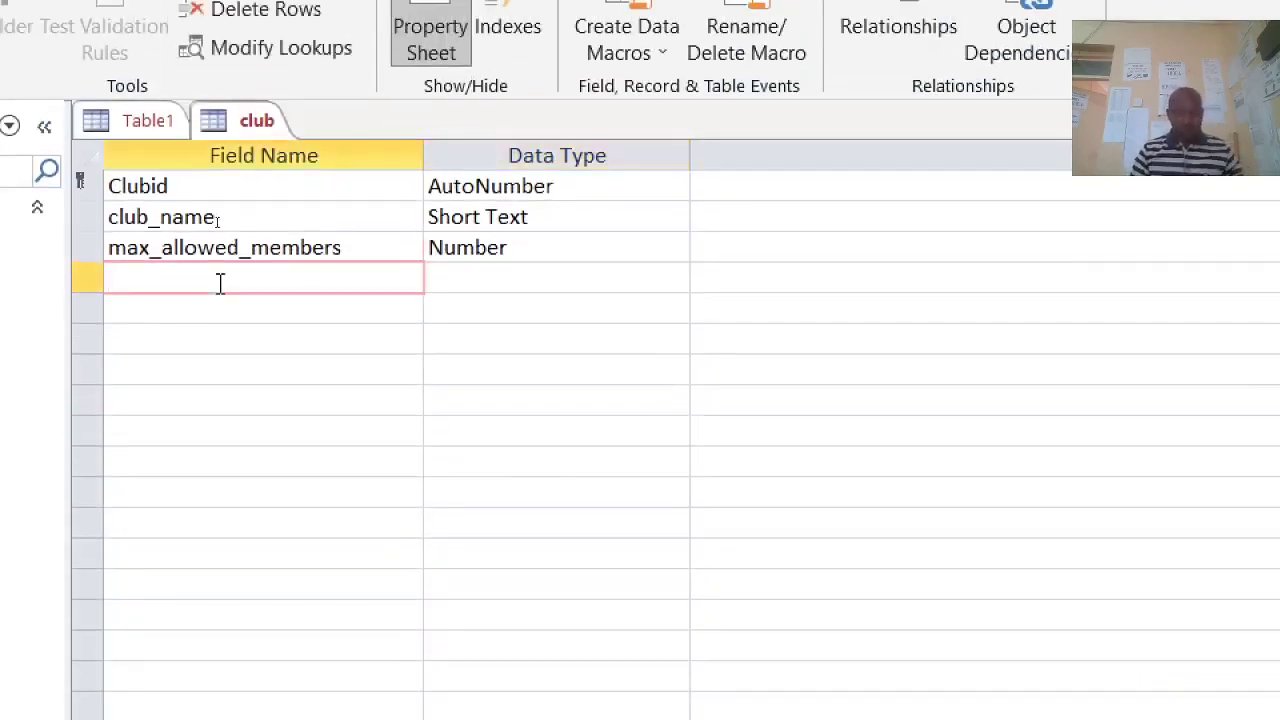
type("purpose")
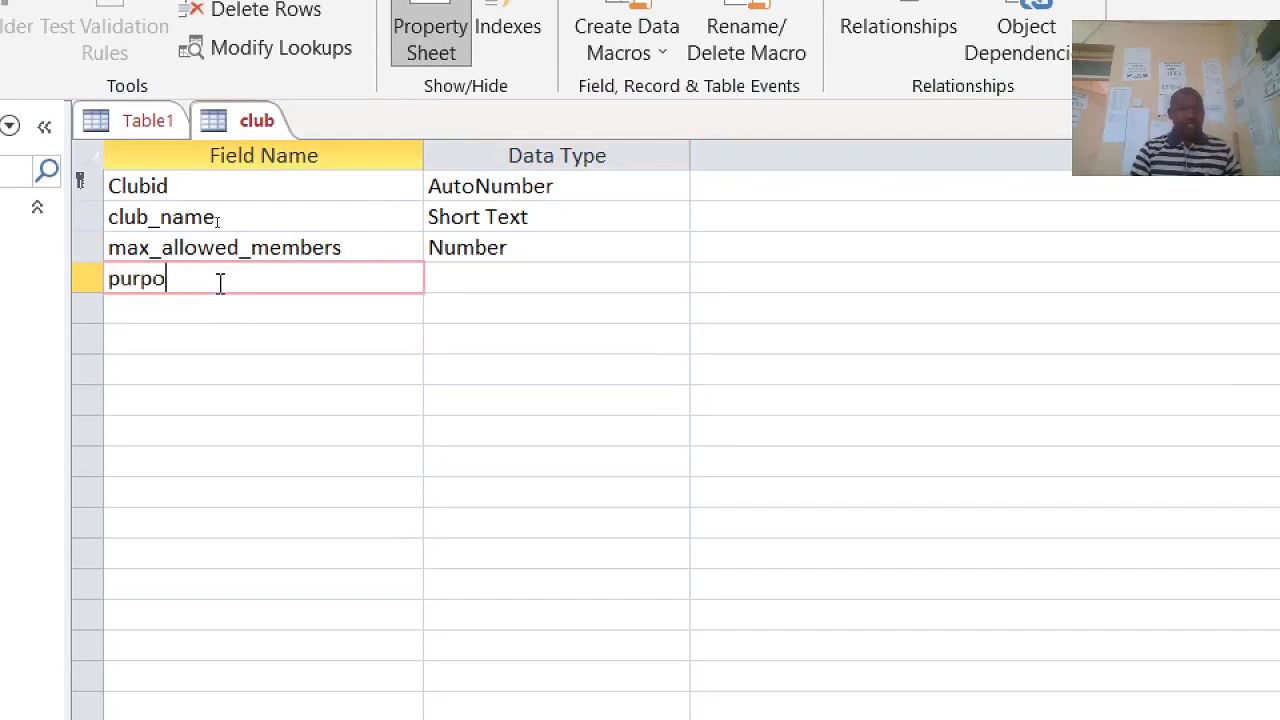
left_click(430, 278)
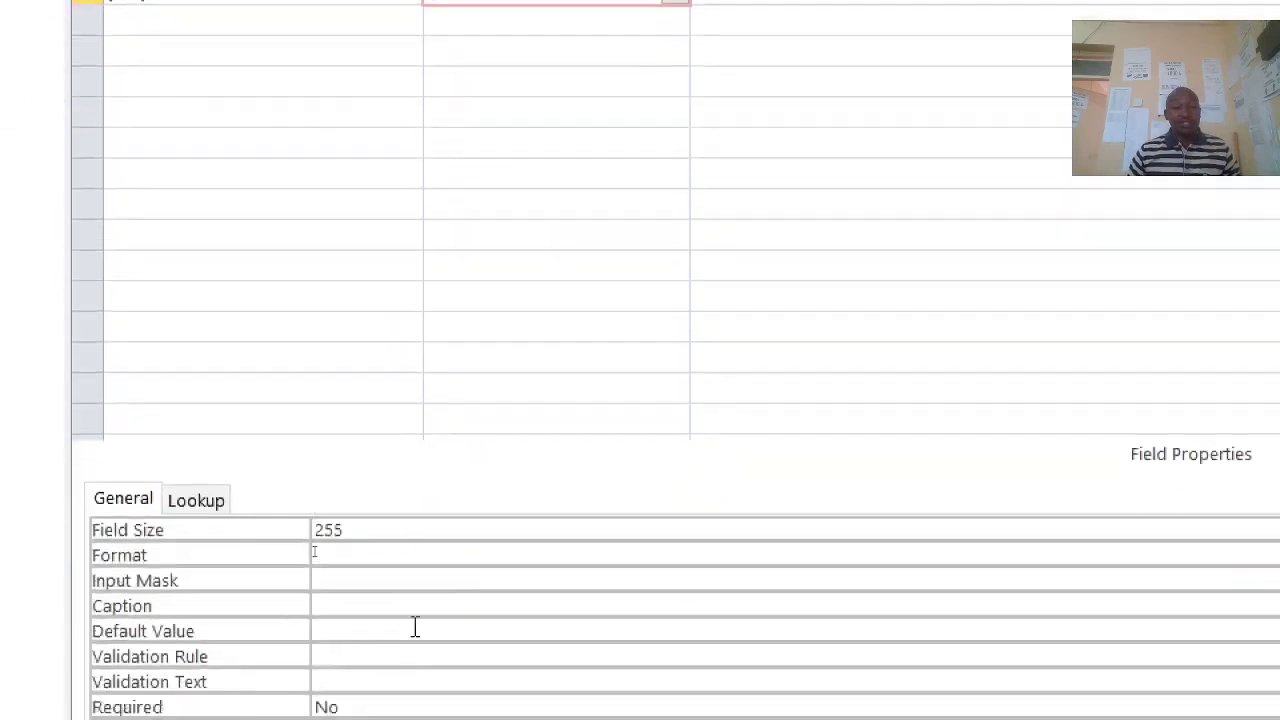
Step: Set the purpose field's lookup Display Control to Combo Box and its Row Source Type to Value List
left_click(208, 466)
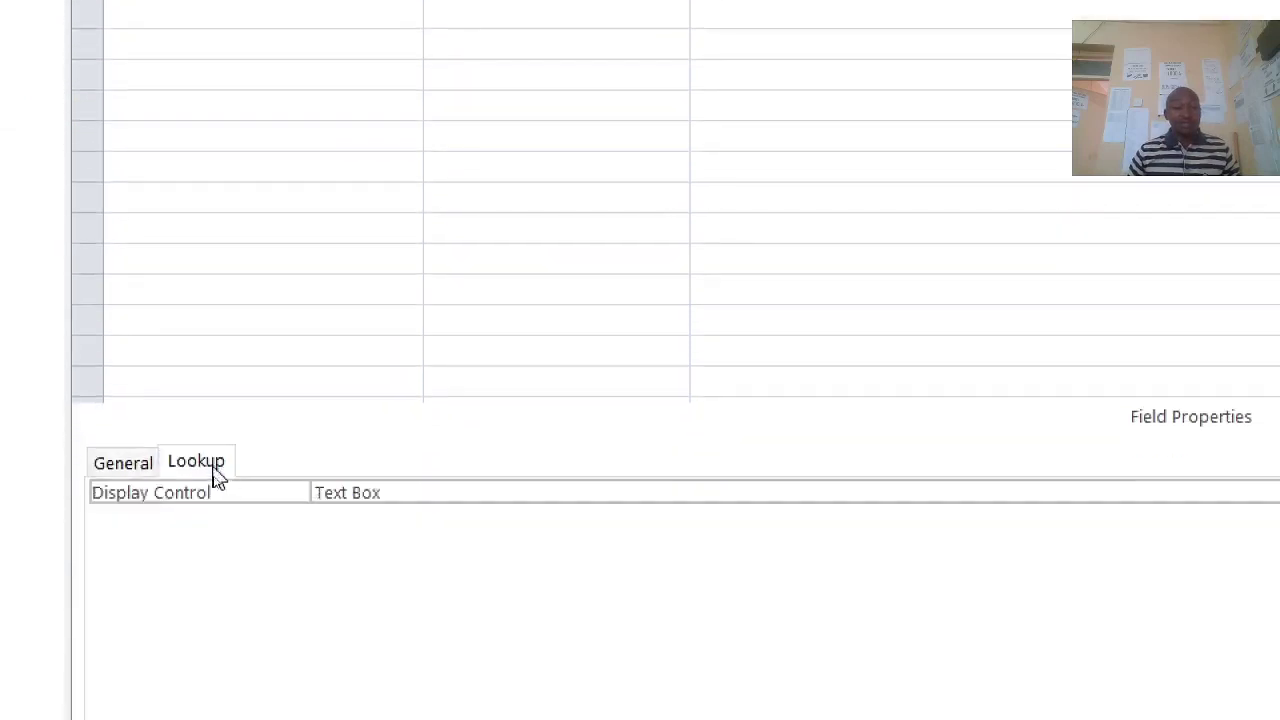
double_click(426, 486)
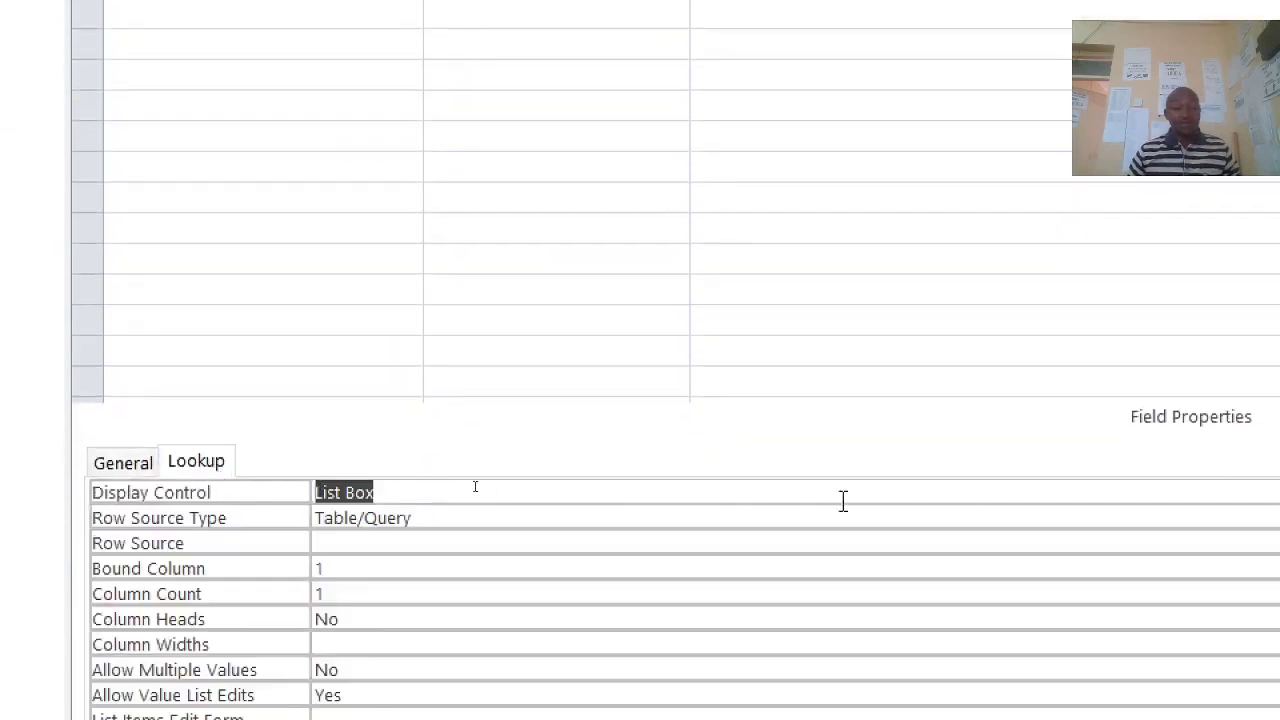
double_click(600, 491)
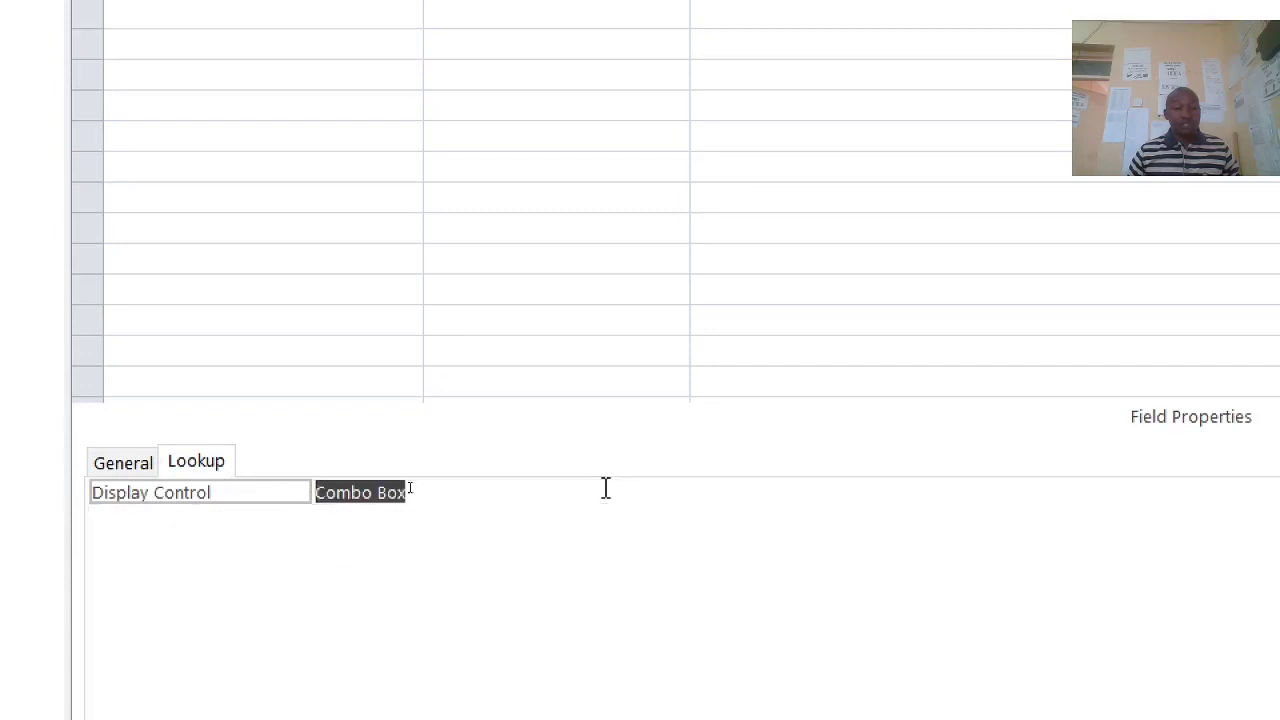
double_click(487, 515)
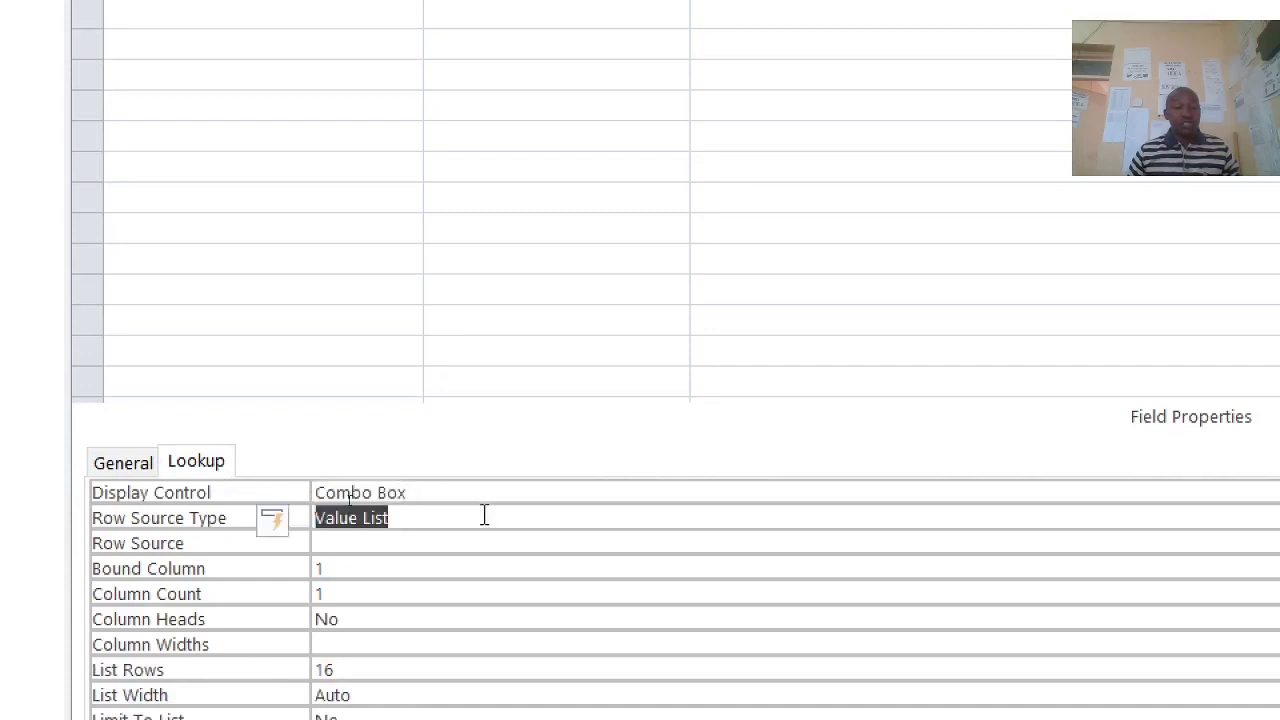
Step: Enter the values Socialization, Development and Other motives, quoted and separated by semicolons, as the purpose field's Row Source
left_click(389, 542)
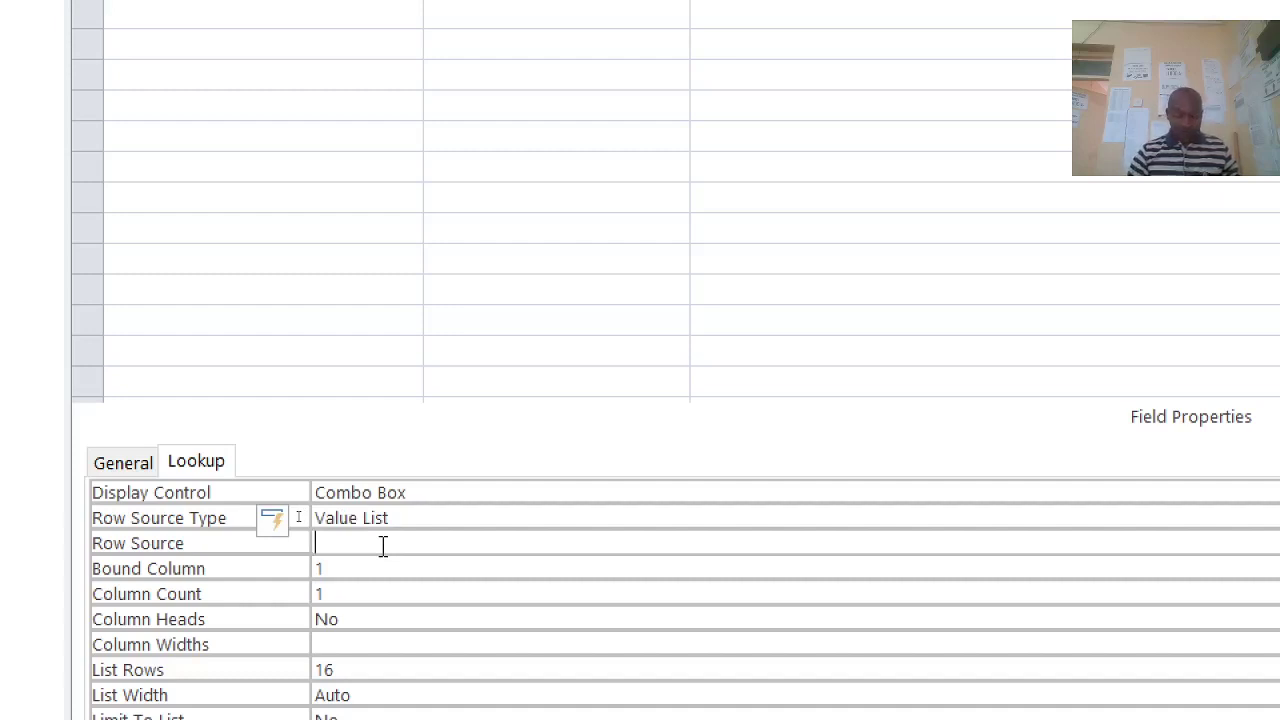
type("\"S")
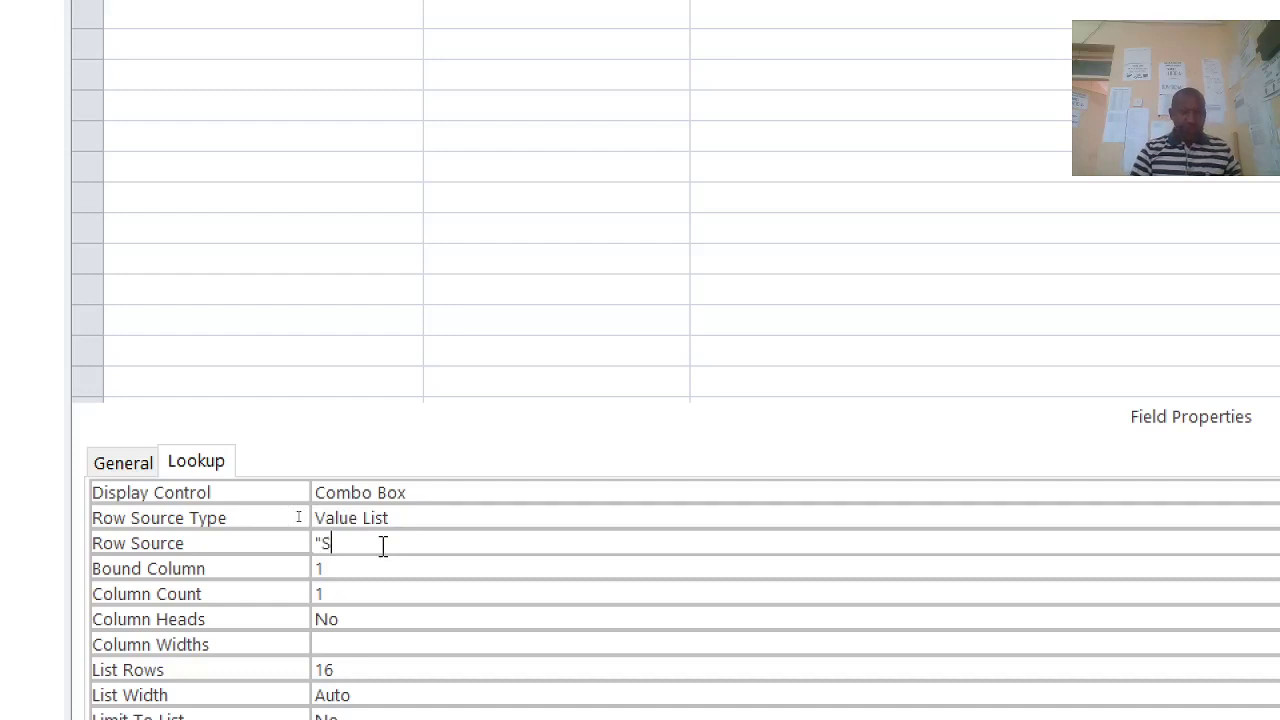
type("oci")
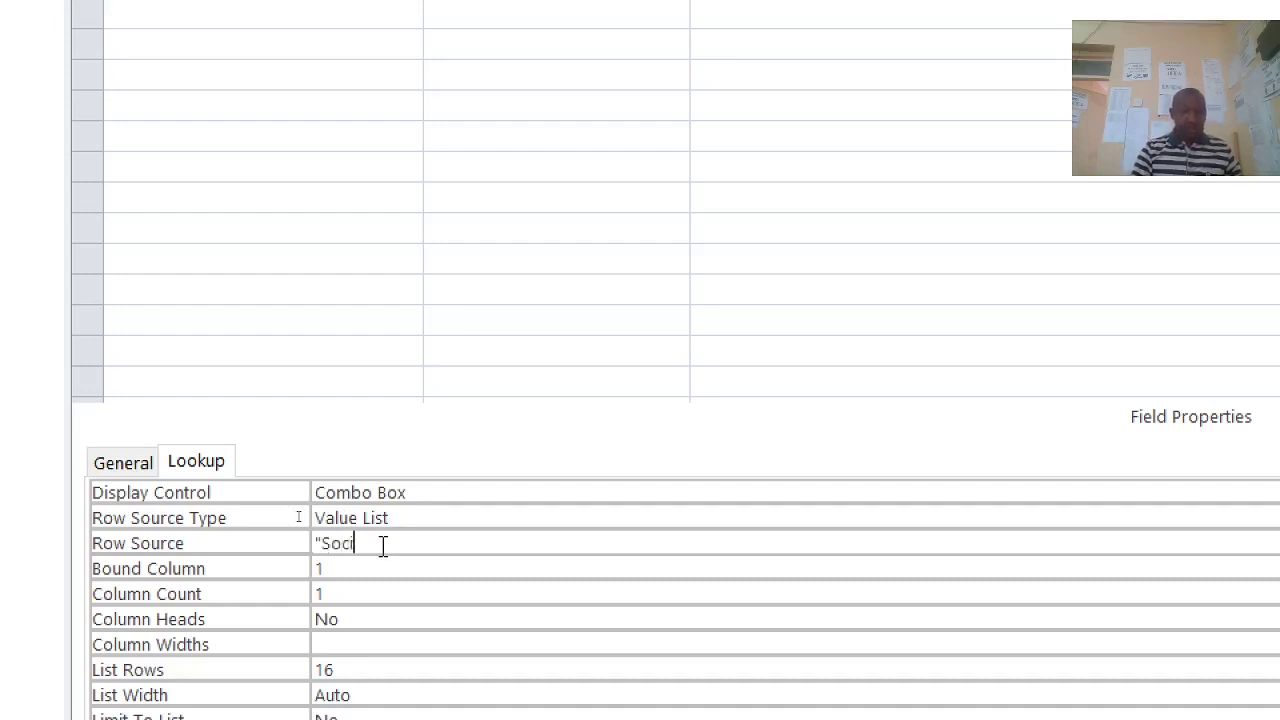
type("alization")
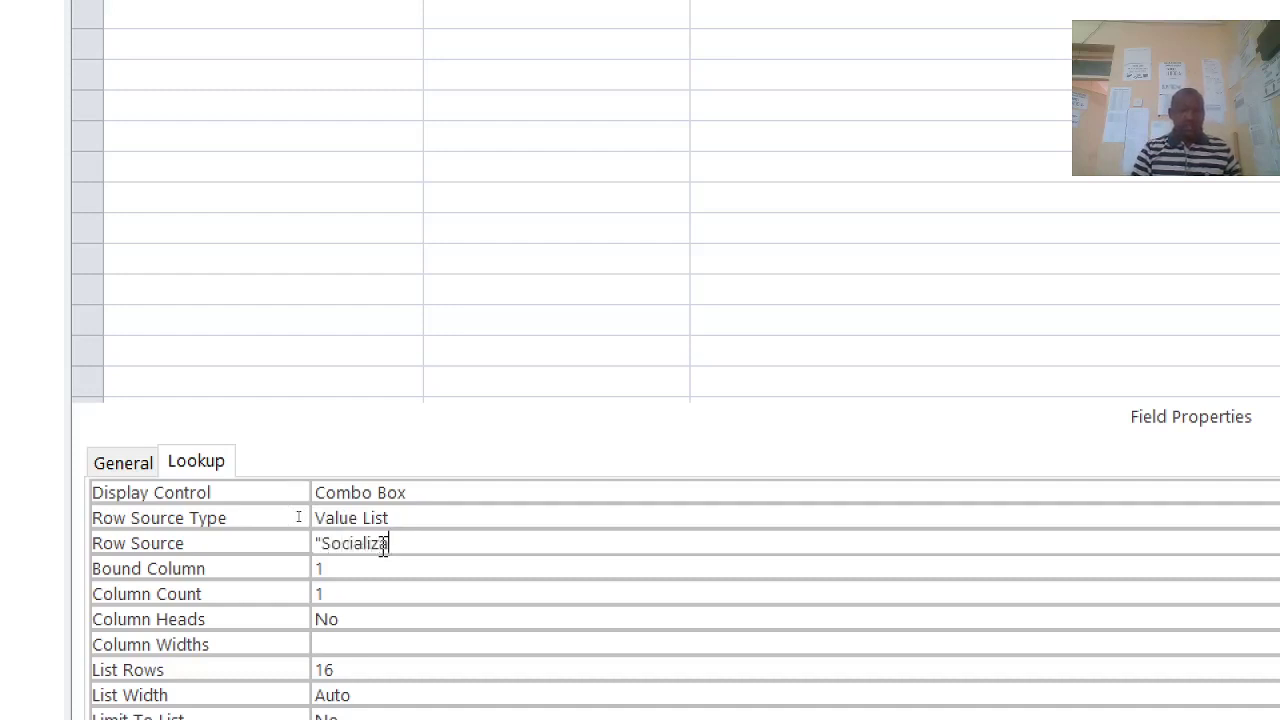
type("\";")
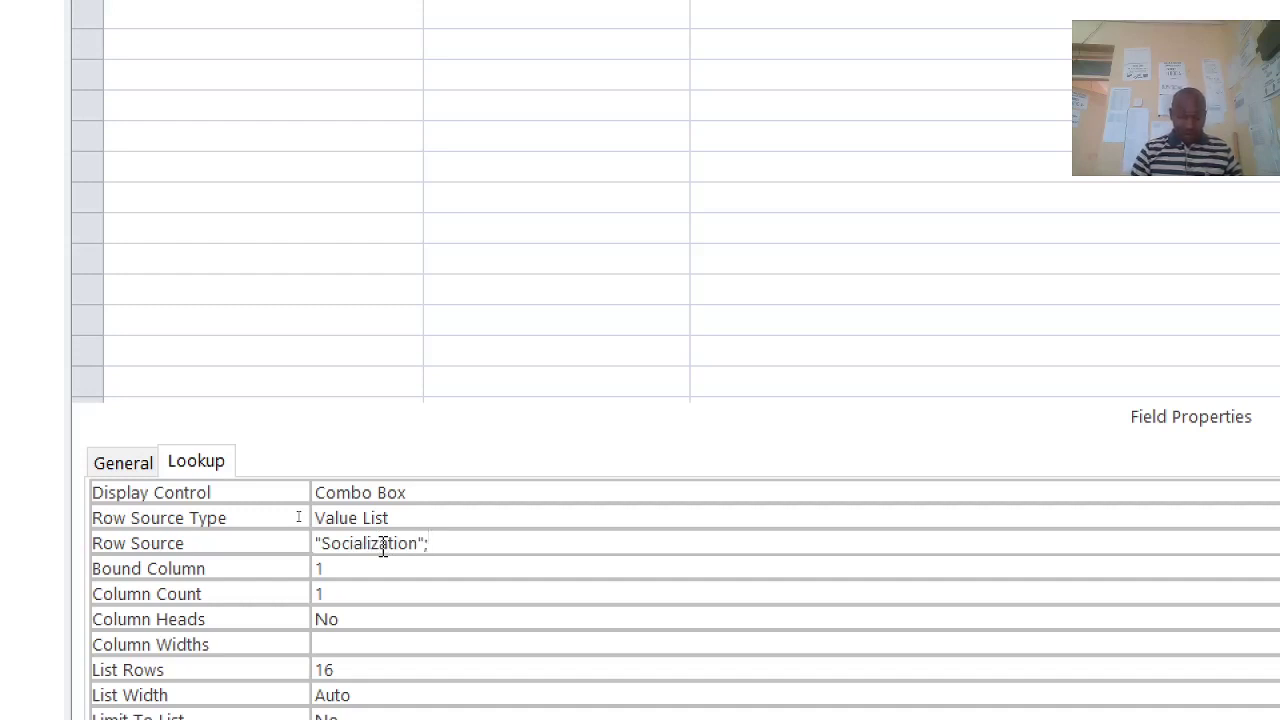
type("\"De")
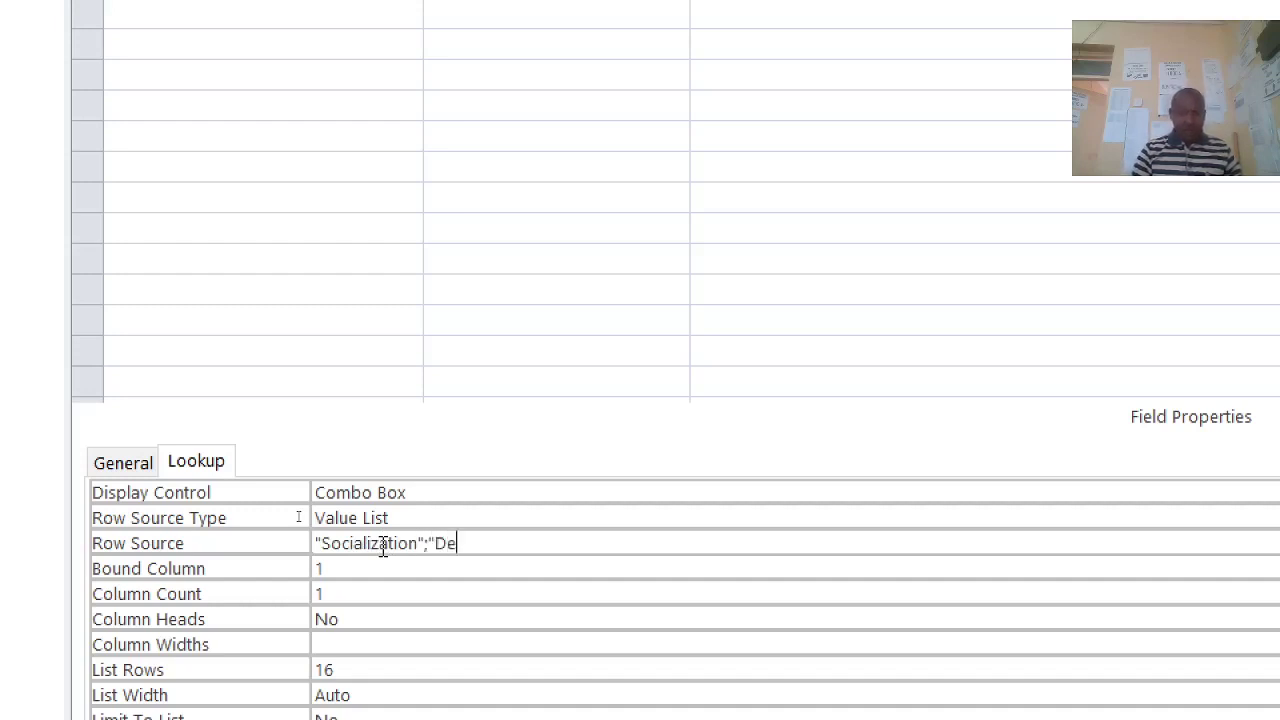
type("velopment")
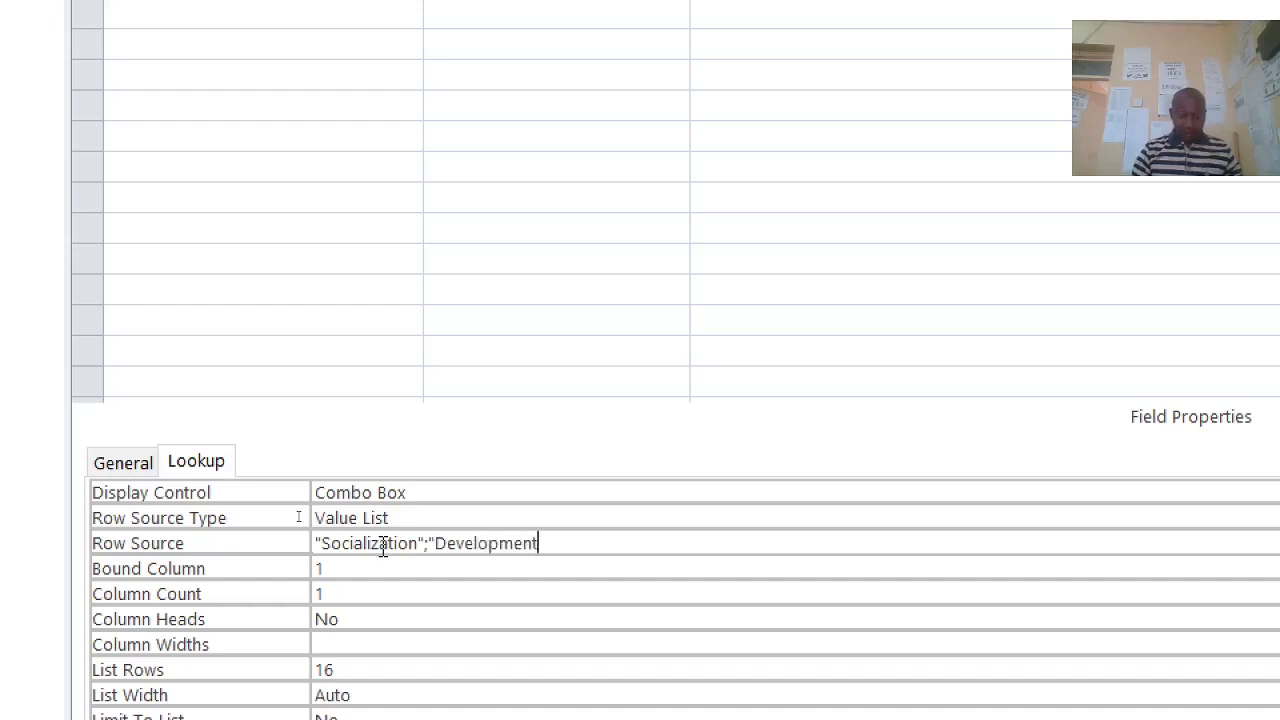
type("\";\"")
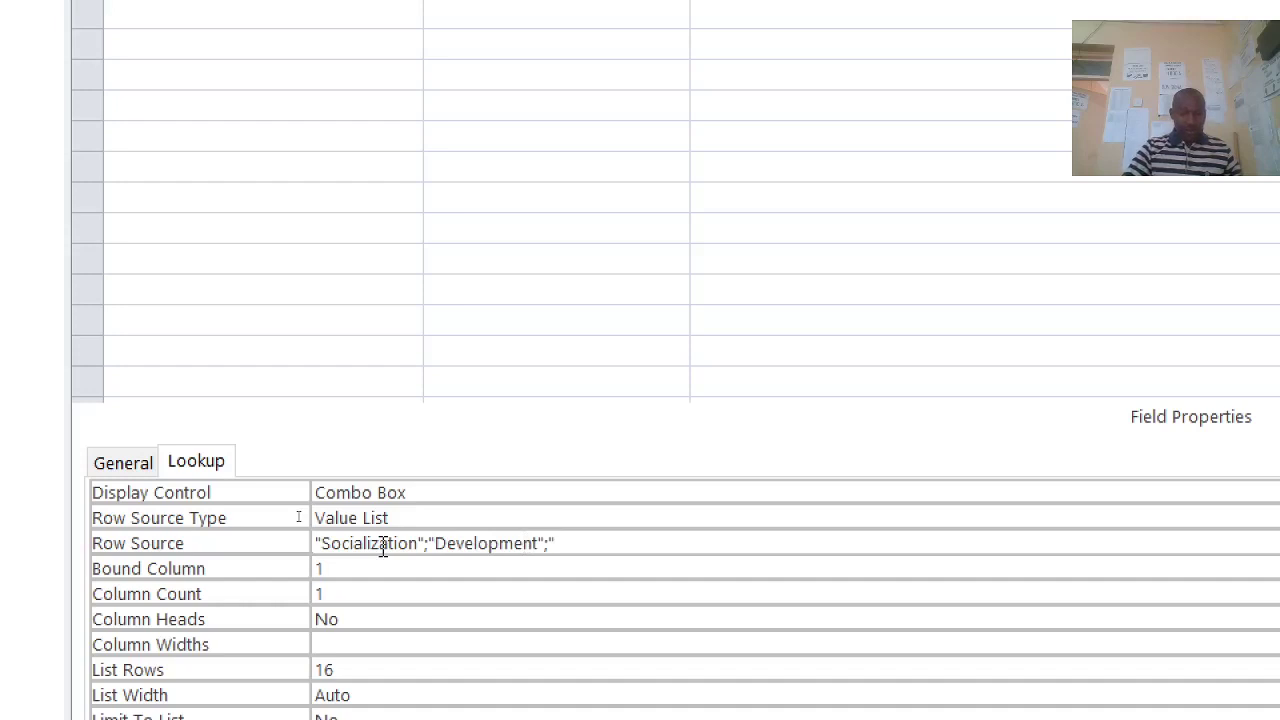
type("Other mov")
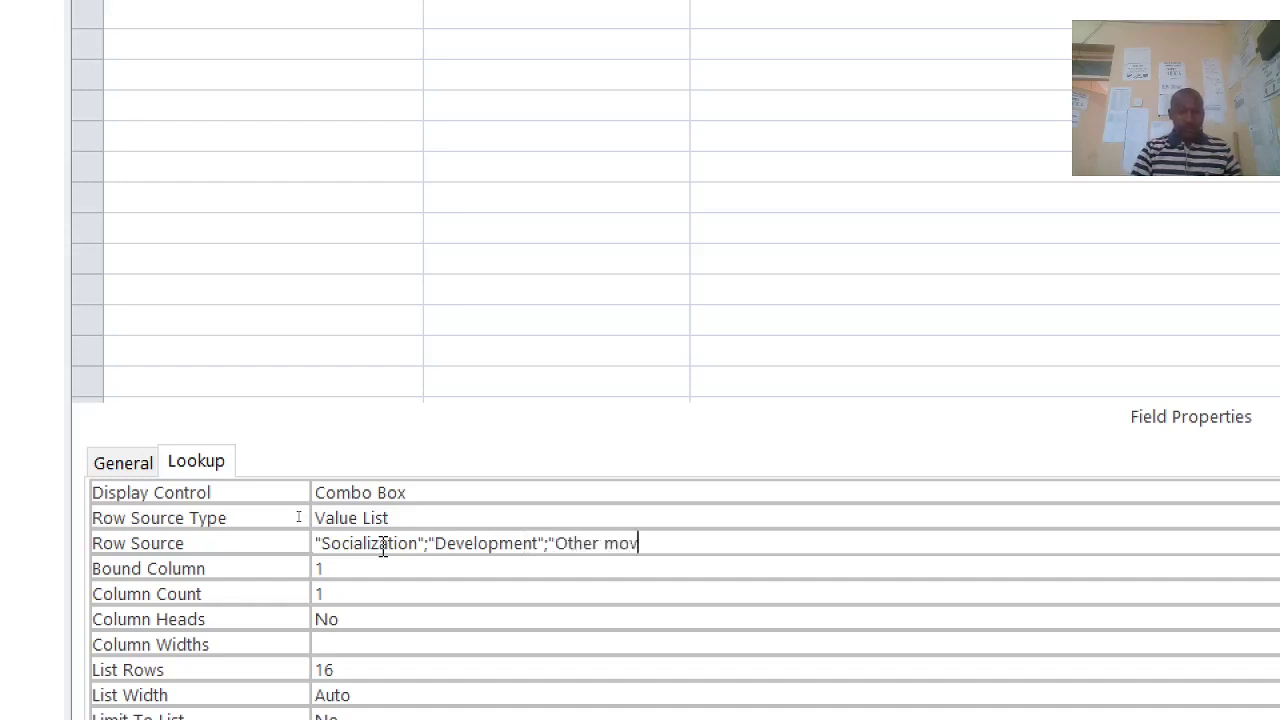
key("BackSpace")
type("tives")
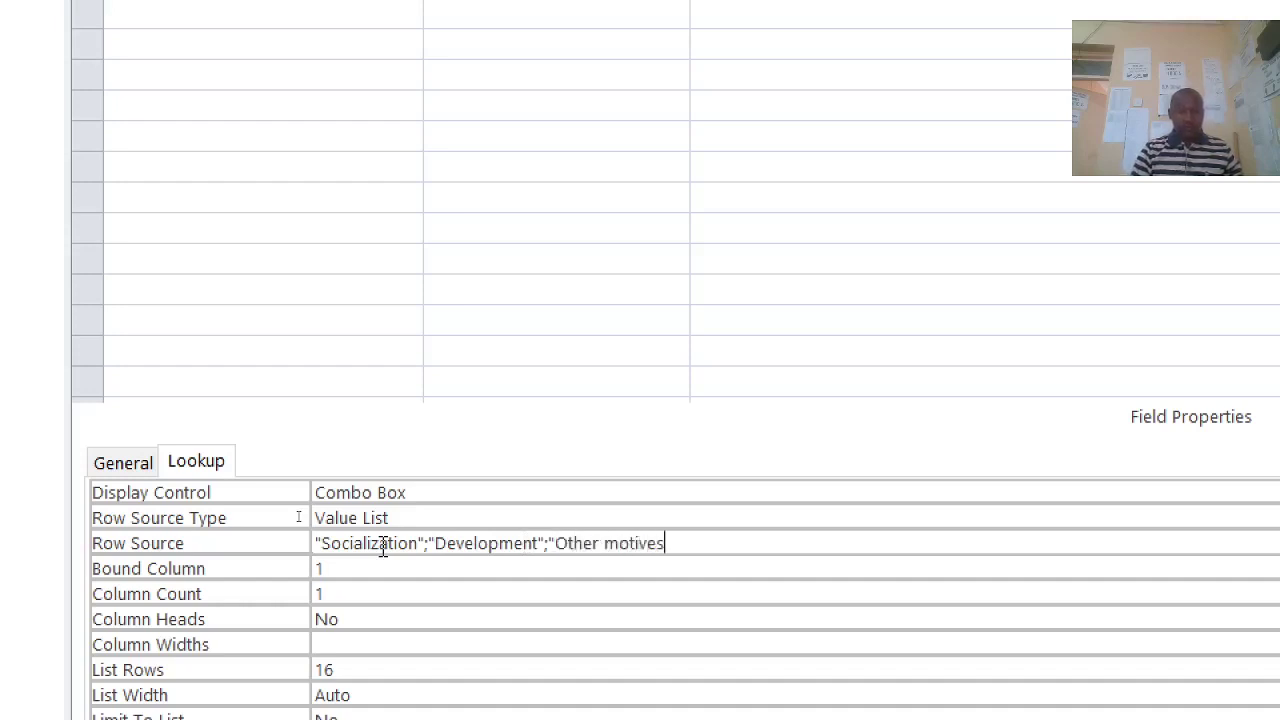
key("Return")
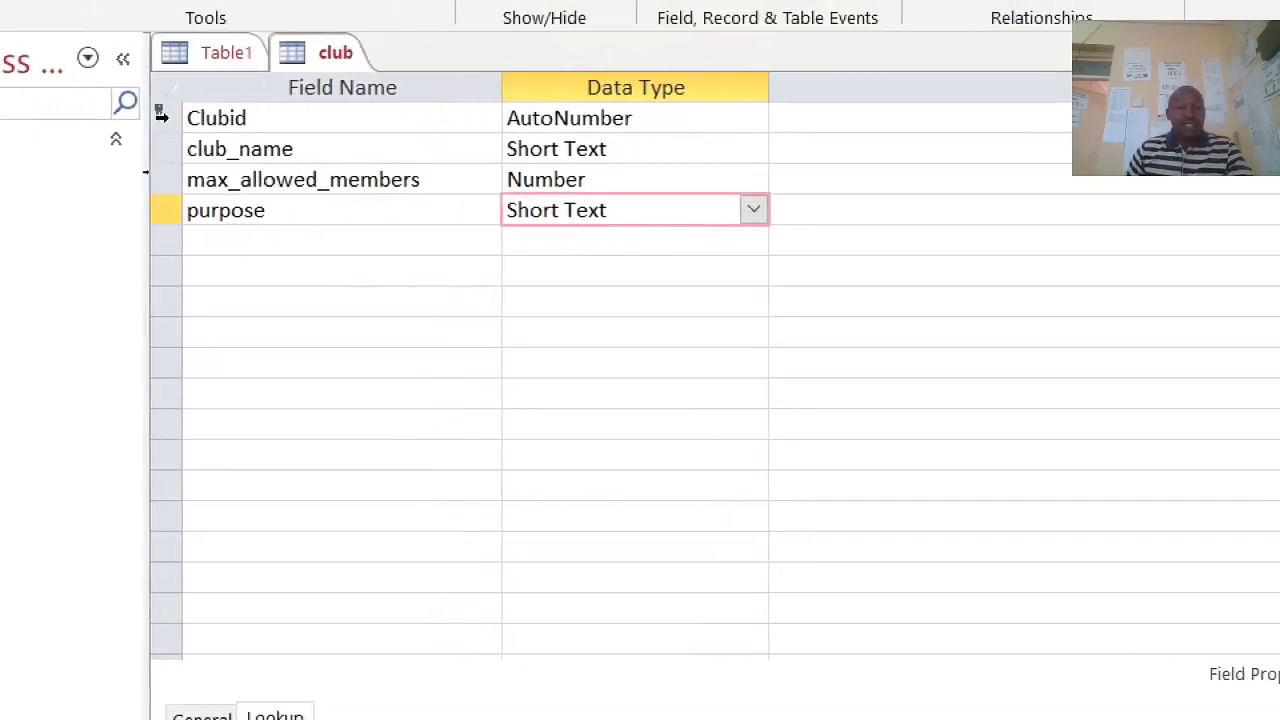
Step: Close the empty Table1 and the club table
left_click(198, 60)
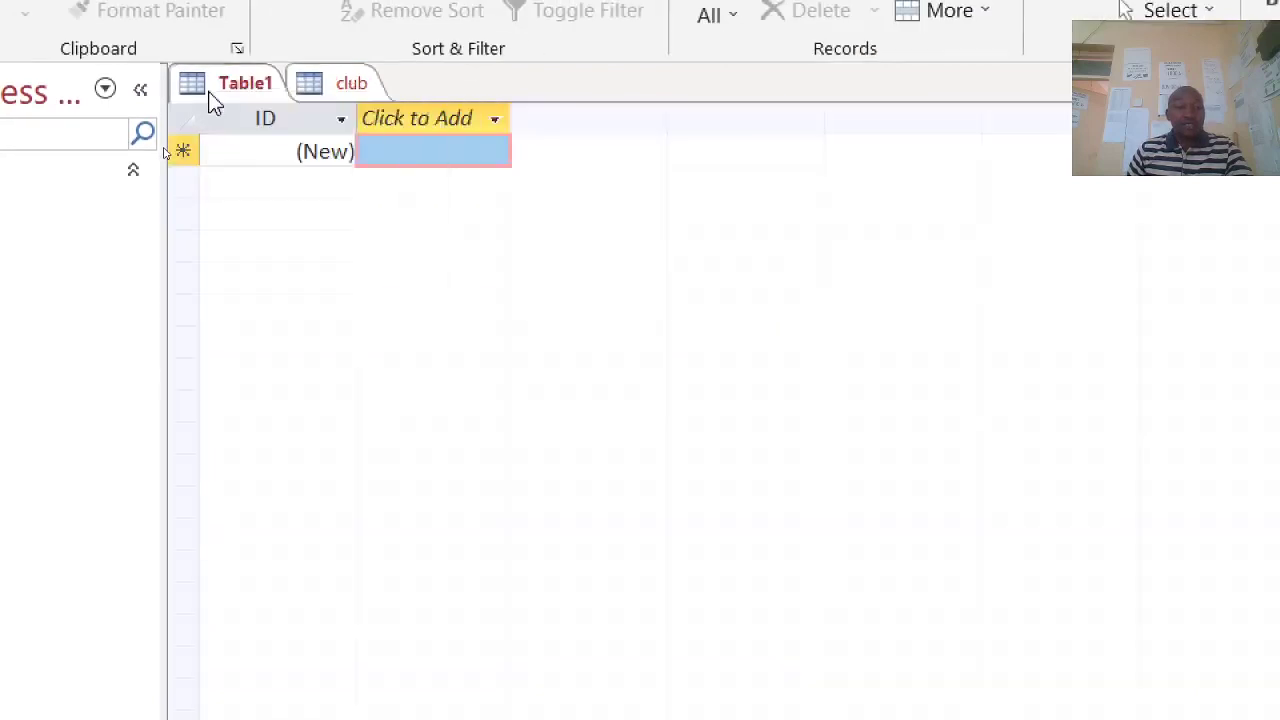
right_click(213, 95)
left_click(234, 151)
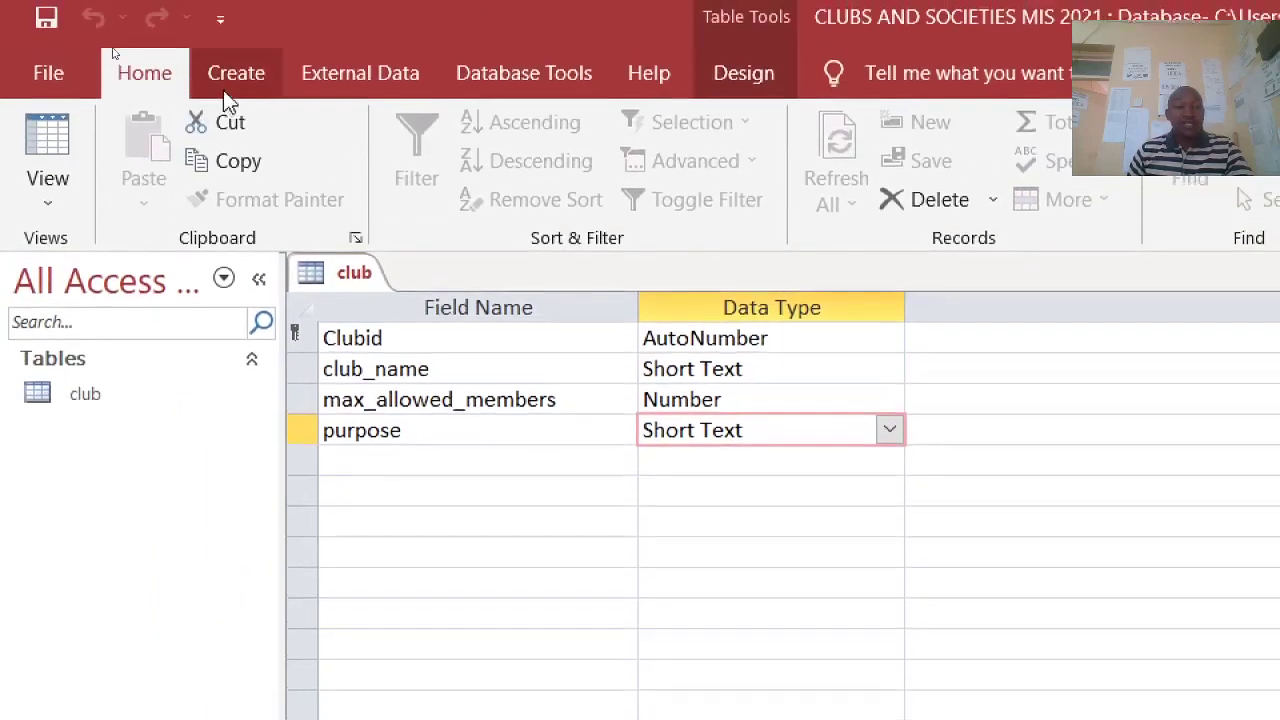
left_click(226, 90)
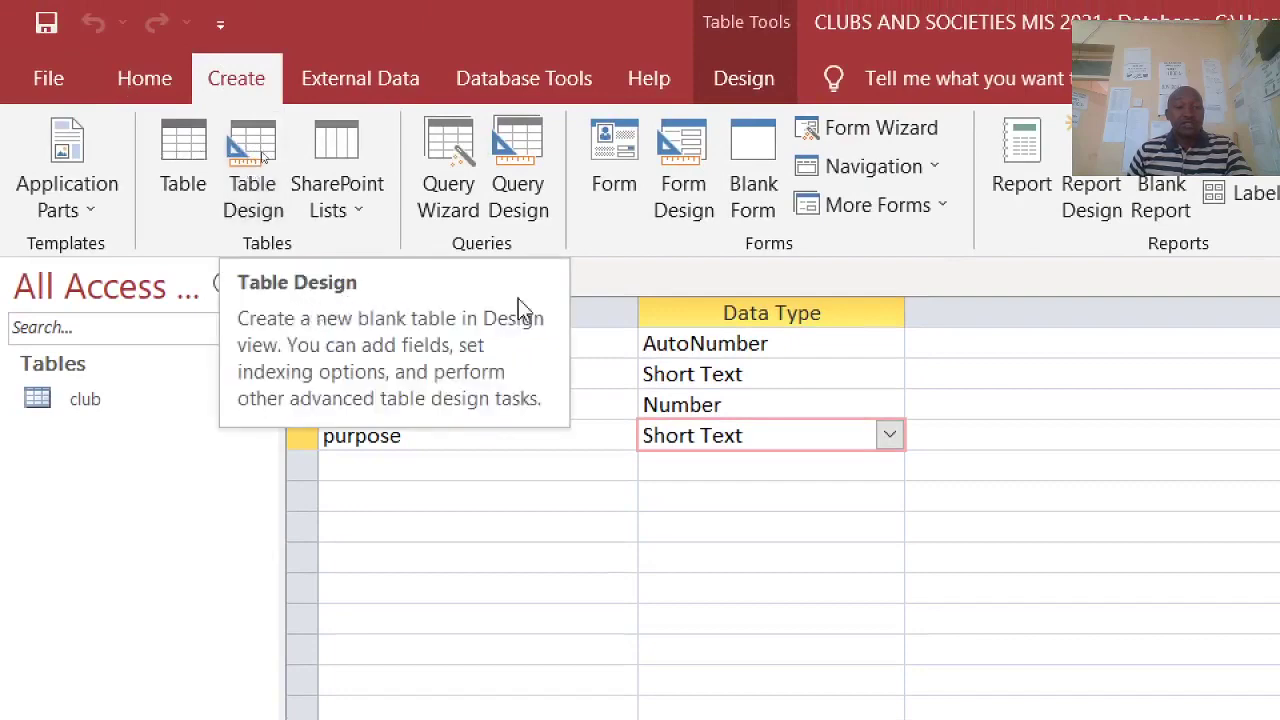
right_click(378, 285)
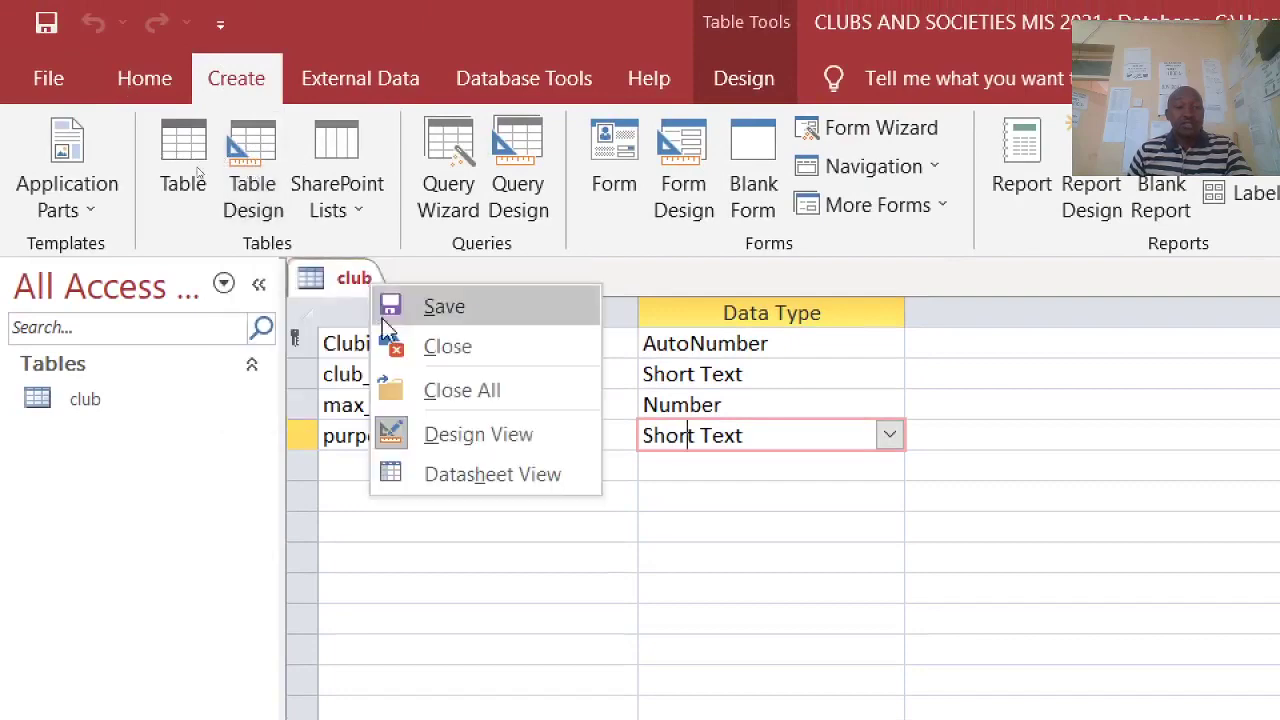
left_click(408, 346)
Step: Create a new table in Design view with an AutoNumber field named sno and make it the primary key
left_click(263, 182)
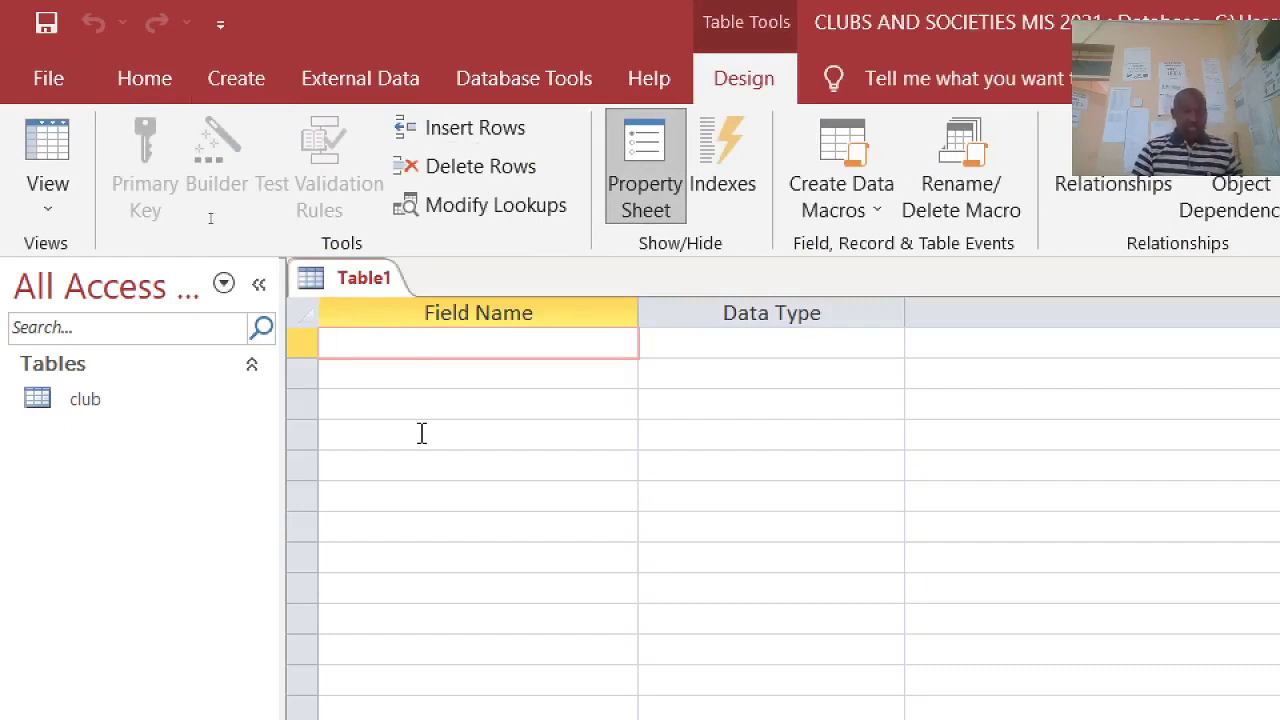
type("sno")
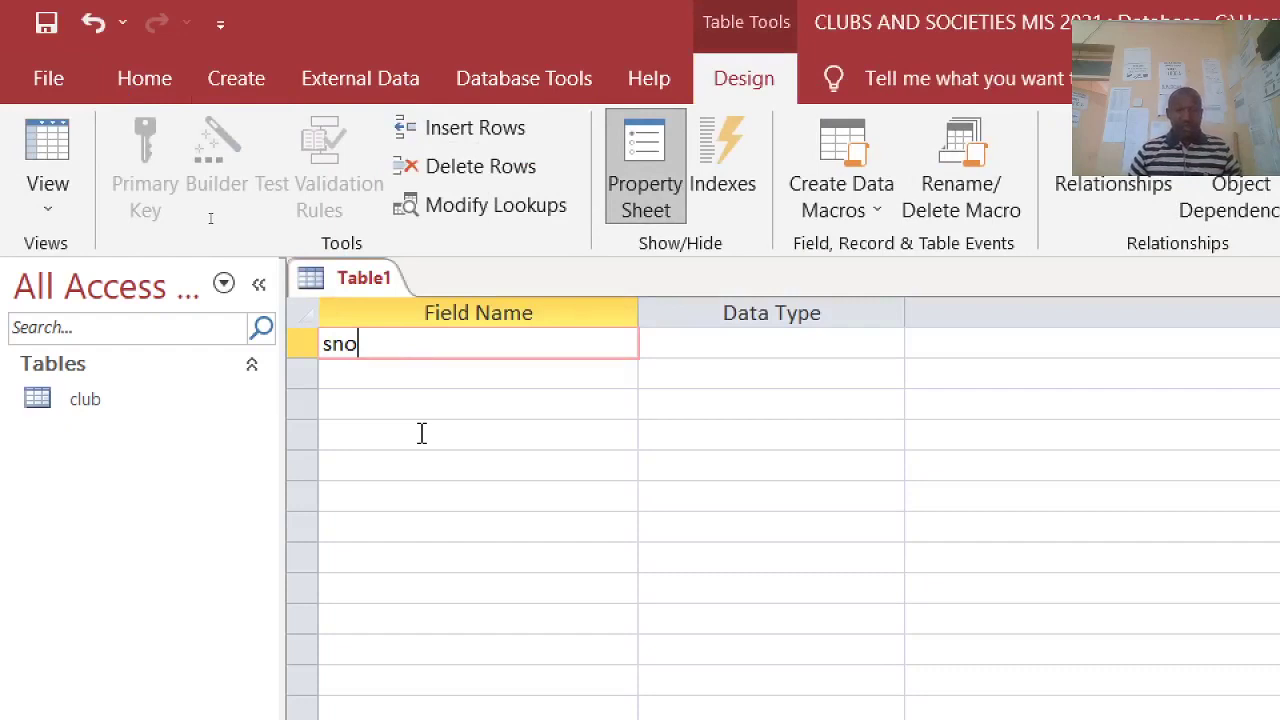
left_click(737, 345)
type("autoNumber")
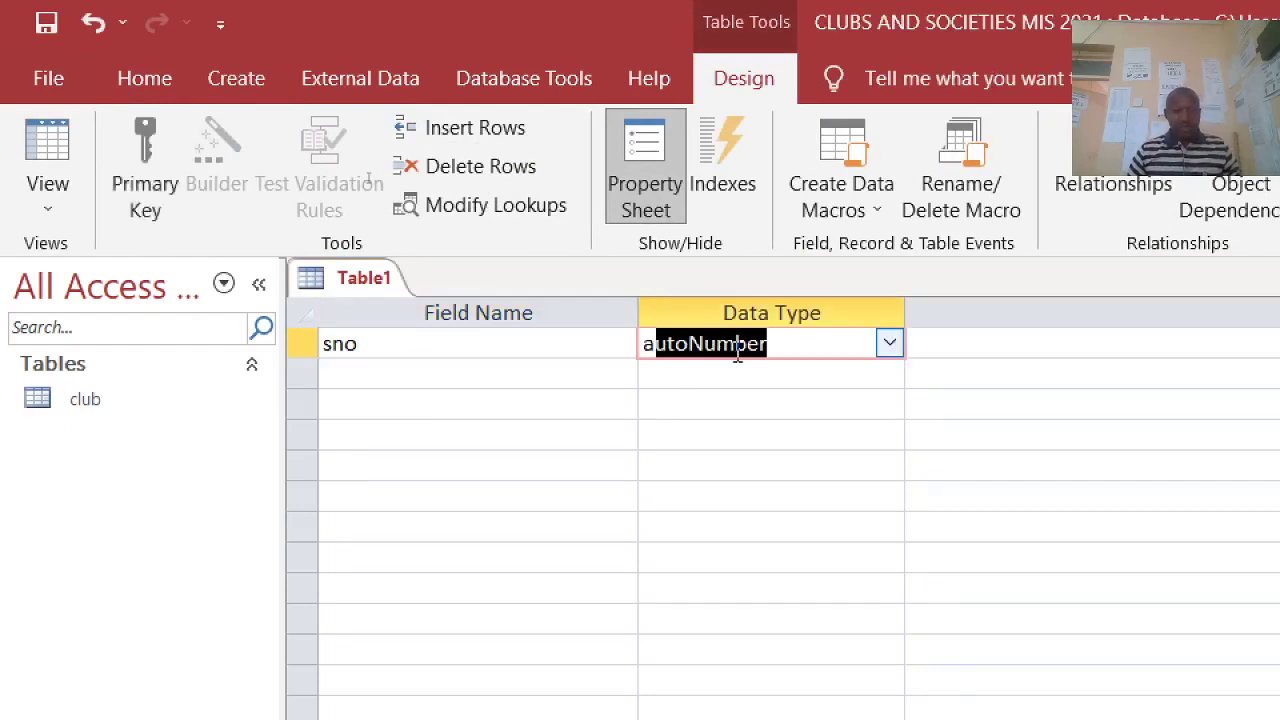
right_click(717, 345)
left_click(765, 362)
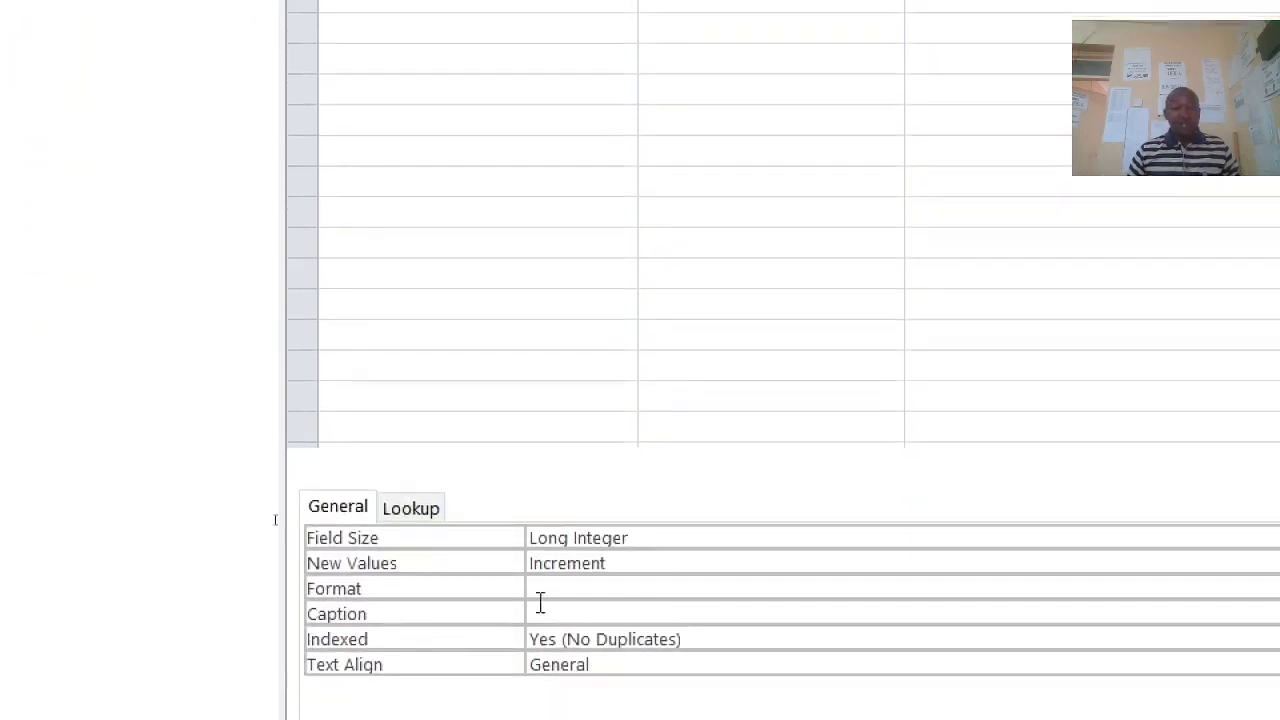
Step: Set the Format property of the sno field to "mem" 000
left_click(562, 588)
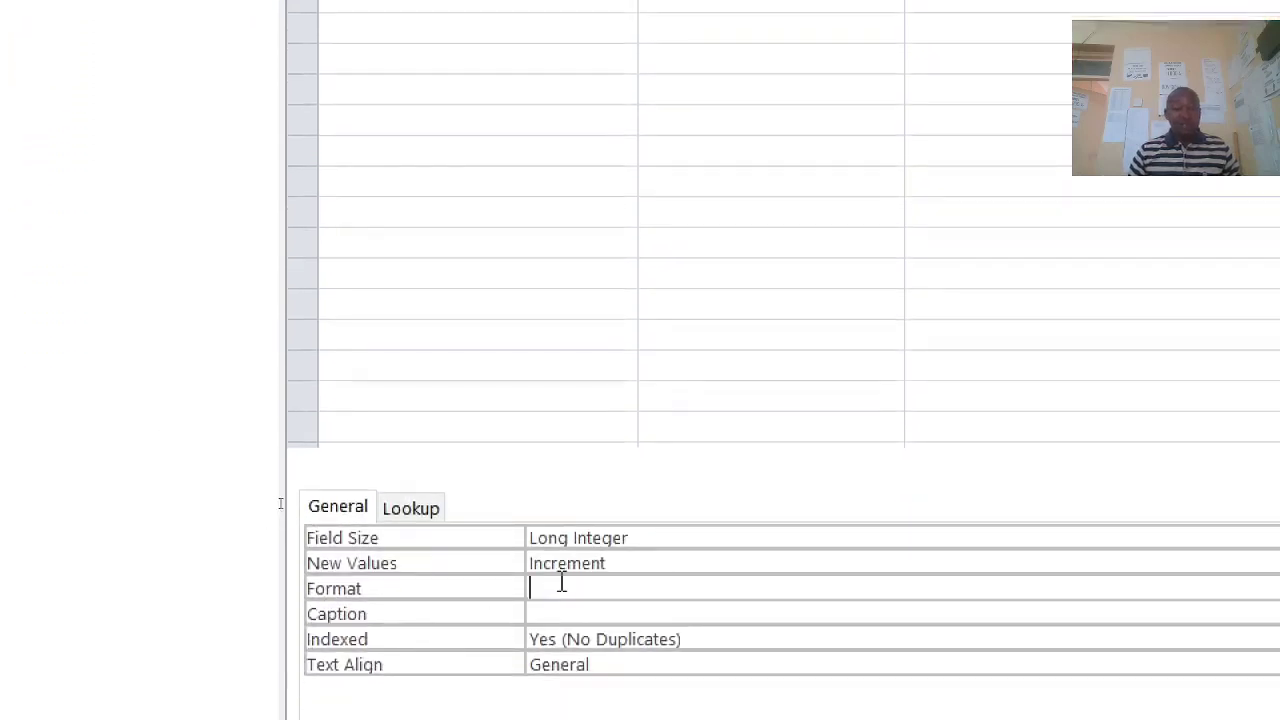
type("\"m")
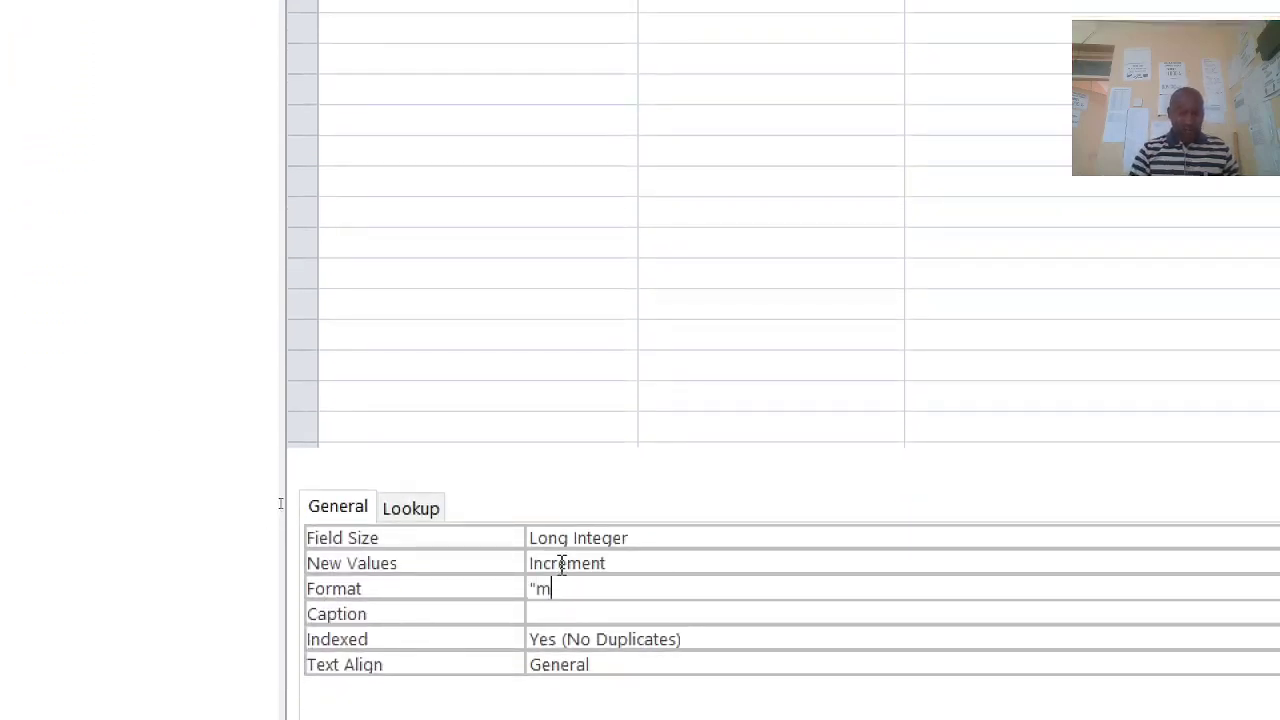
type("em\" ")
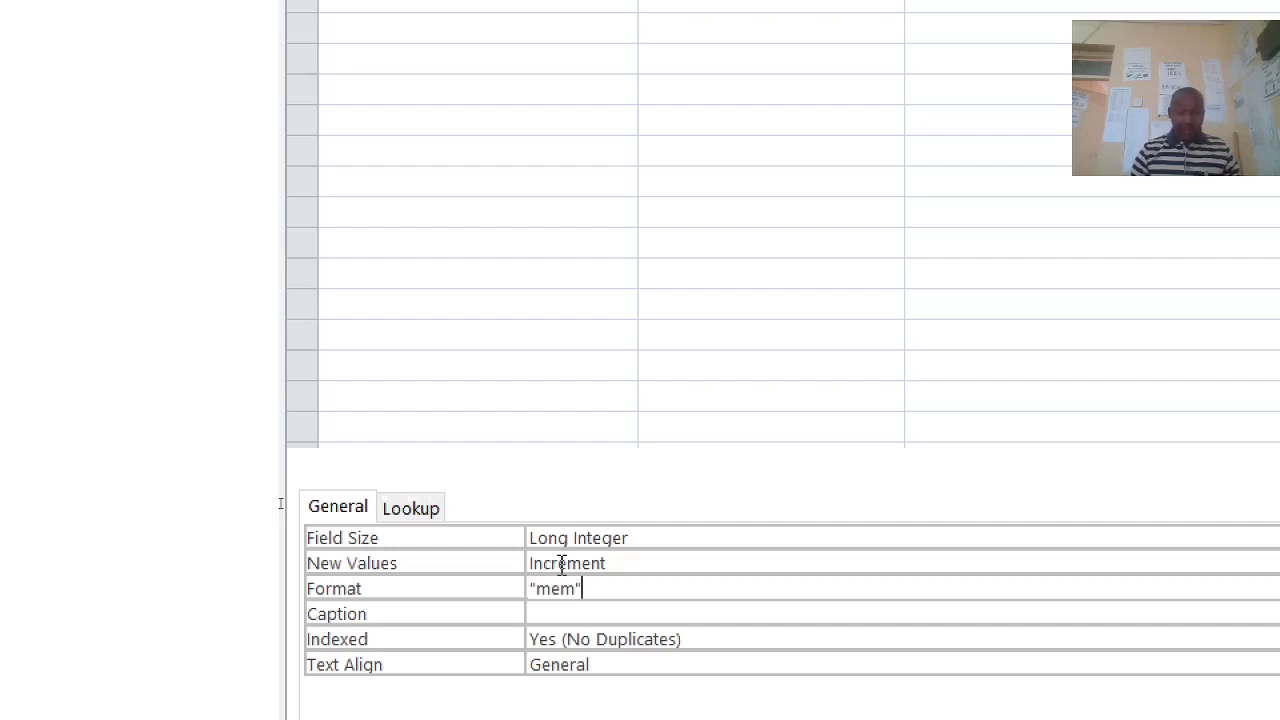
type("000")
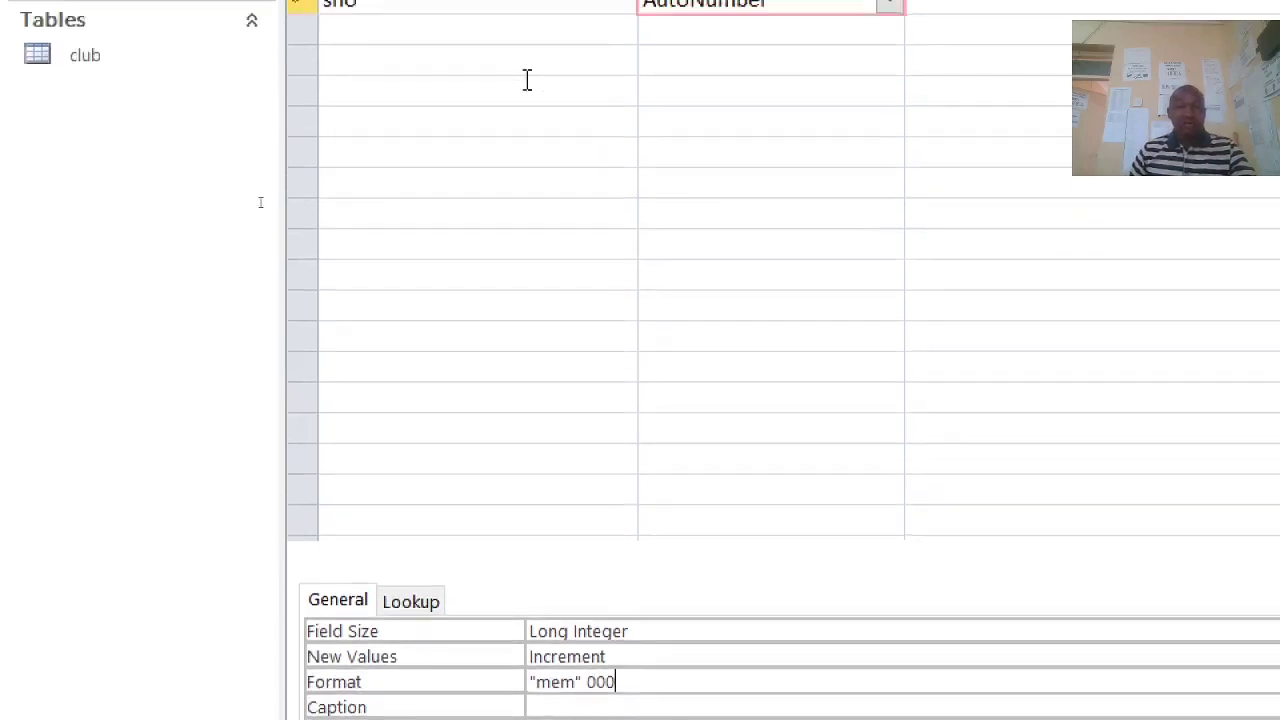
Step: Add the Short Text fields Member_Name and Member_id below sno in the new table
left_click(389, 33)
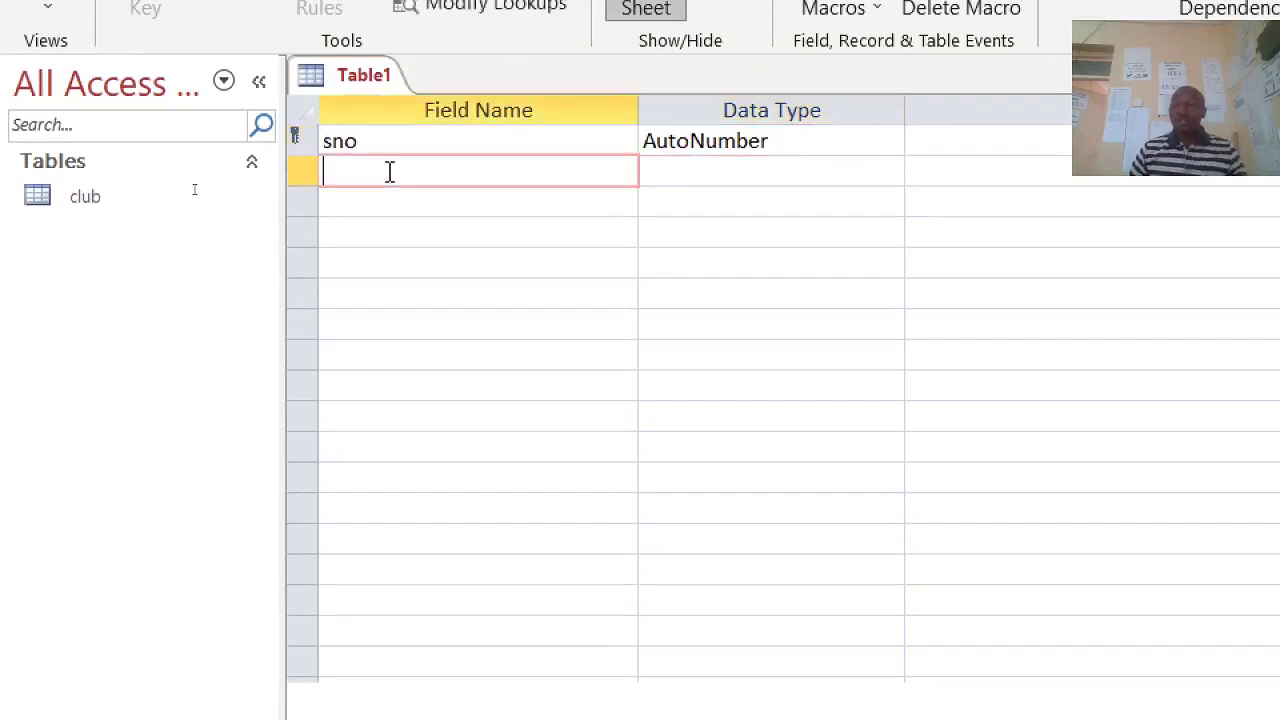
type("M")
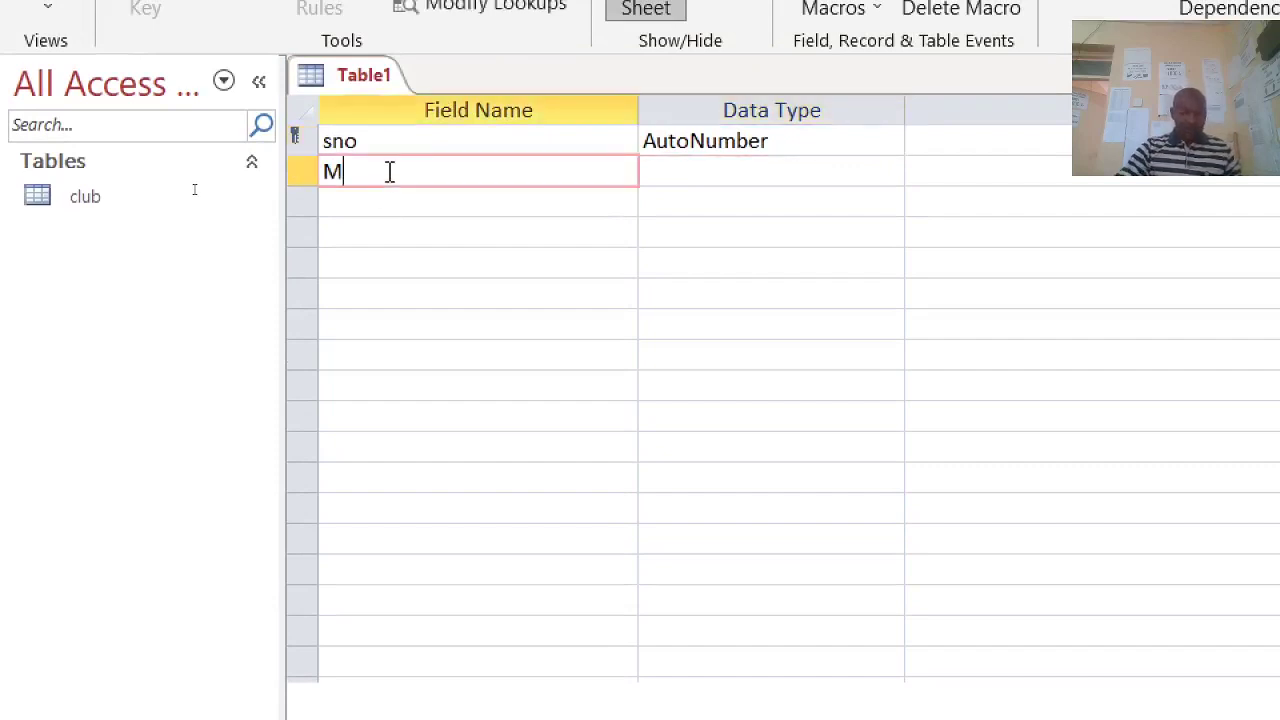
type("ember_")
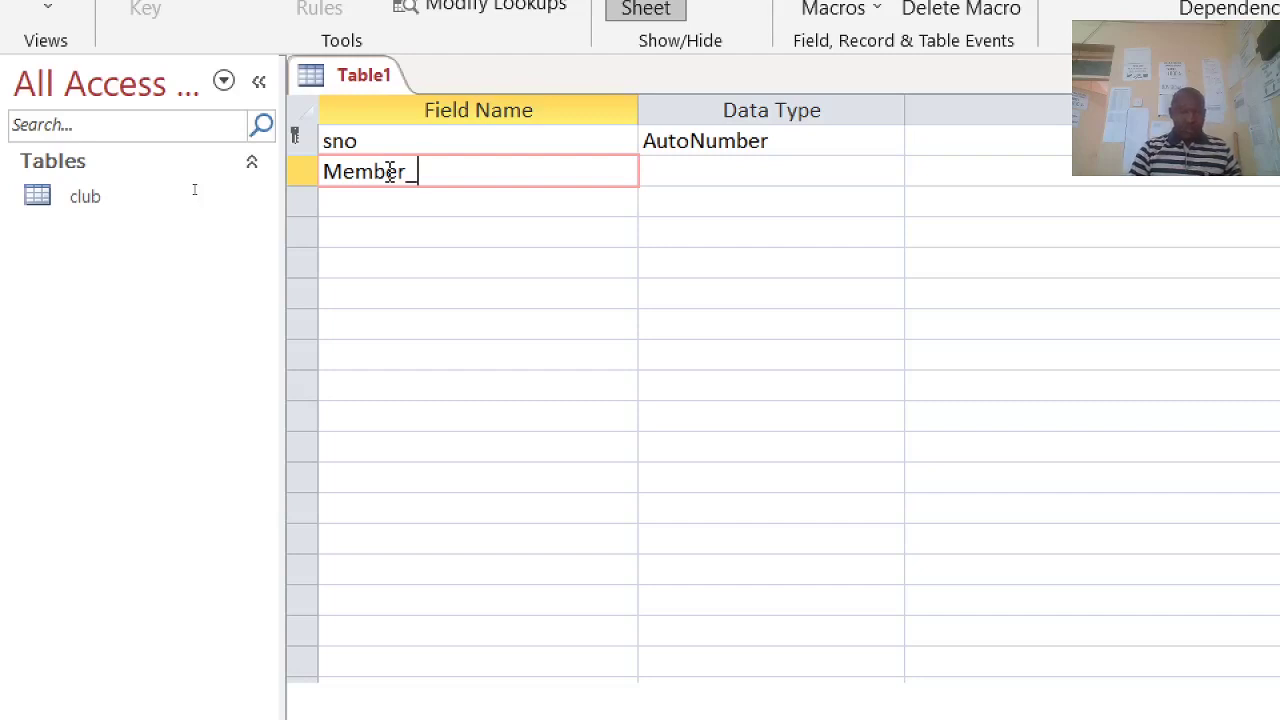
type("Name")
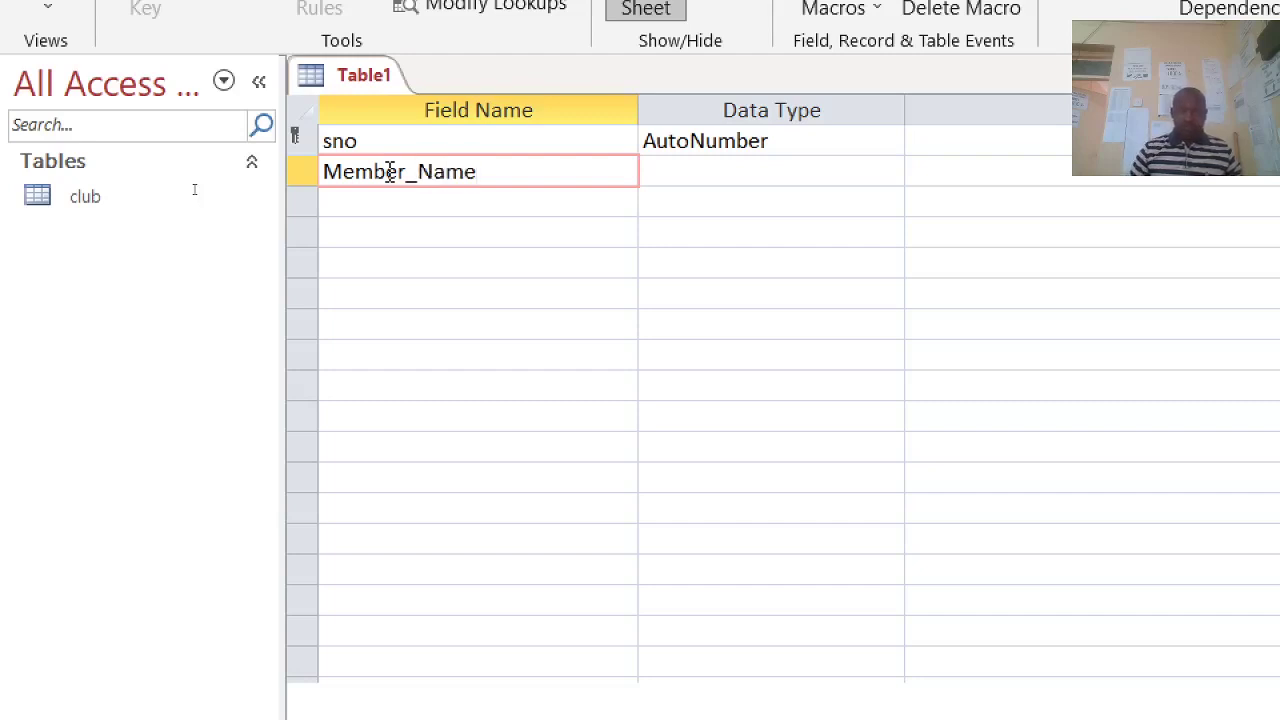
left_click(373, 207)
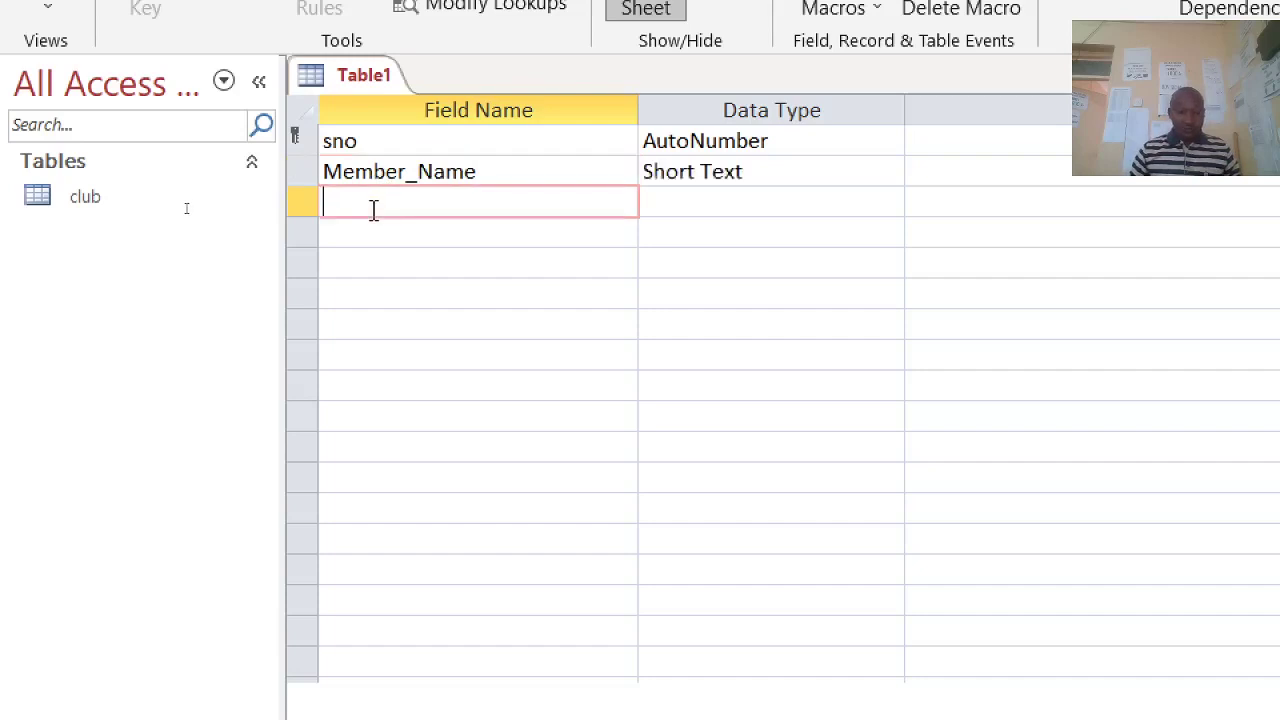
type("Mem")
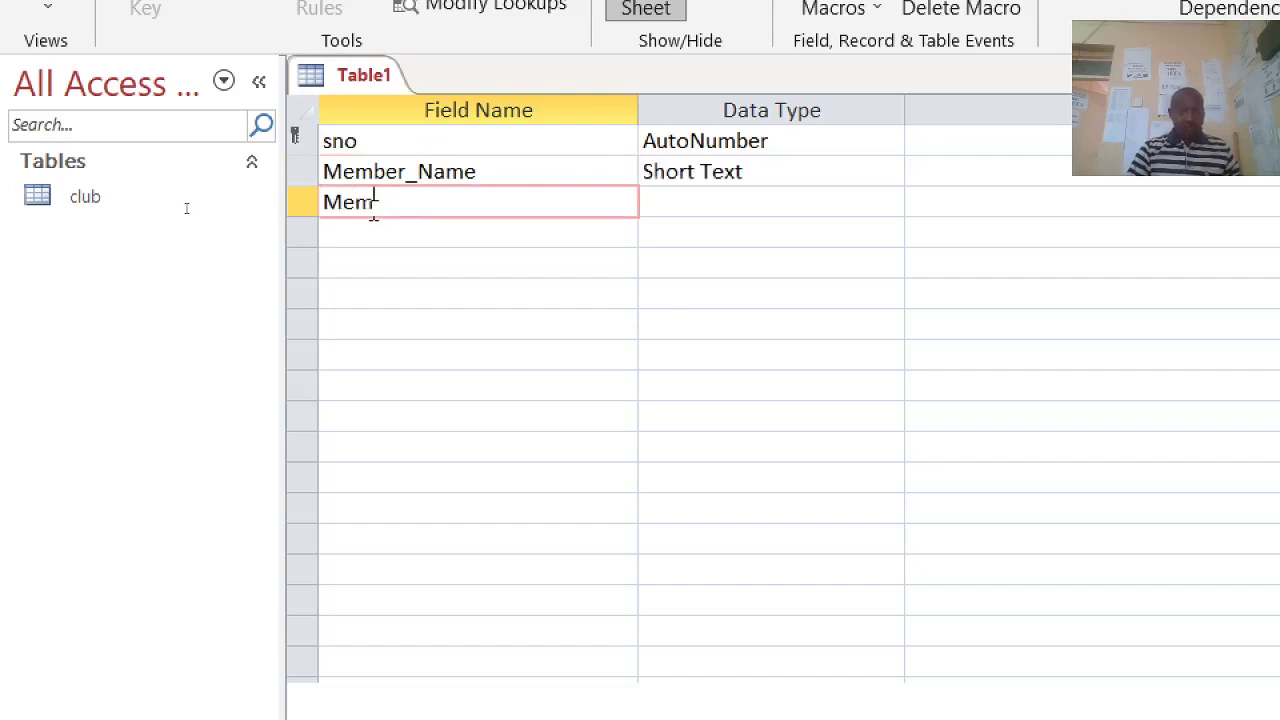
type("ber_")
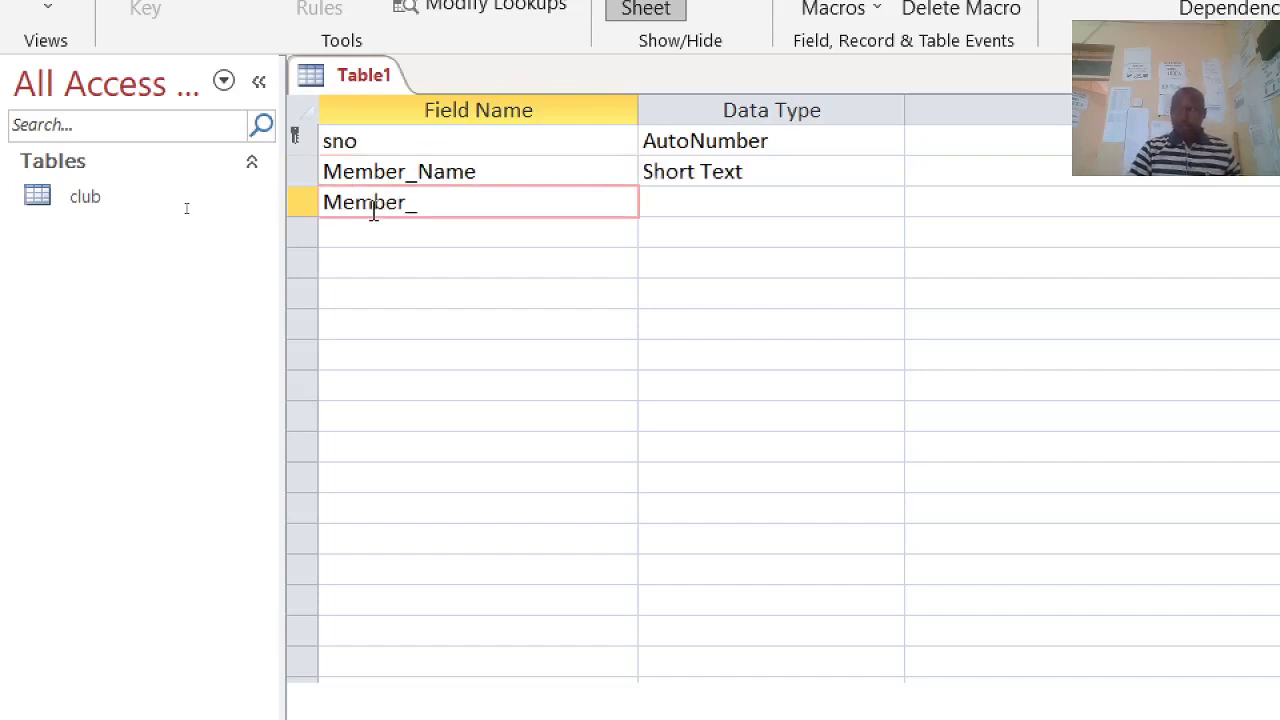
type("id")
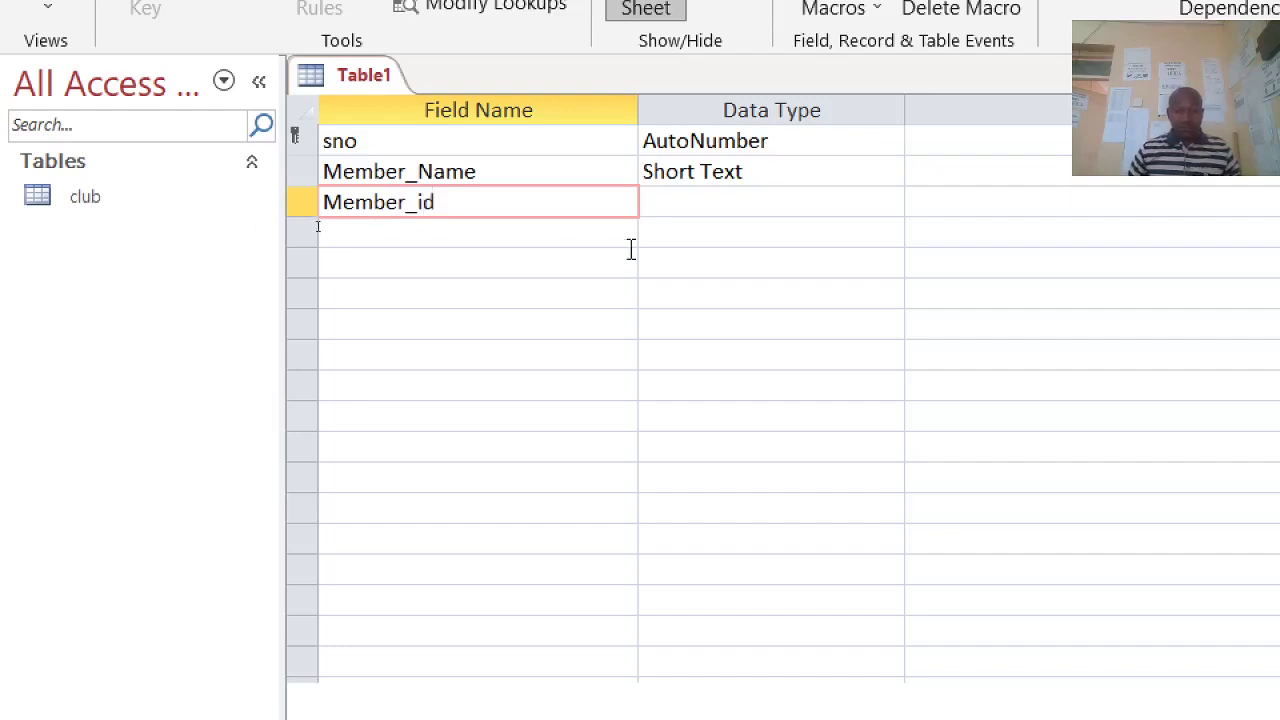
left_click(674, 205)
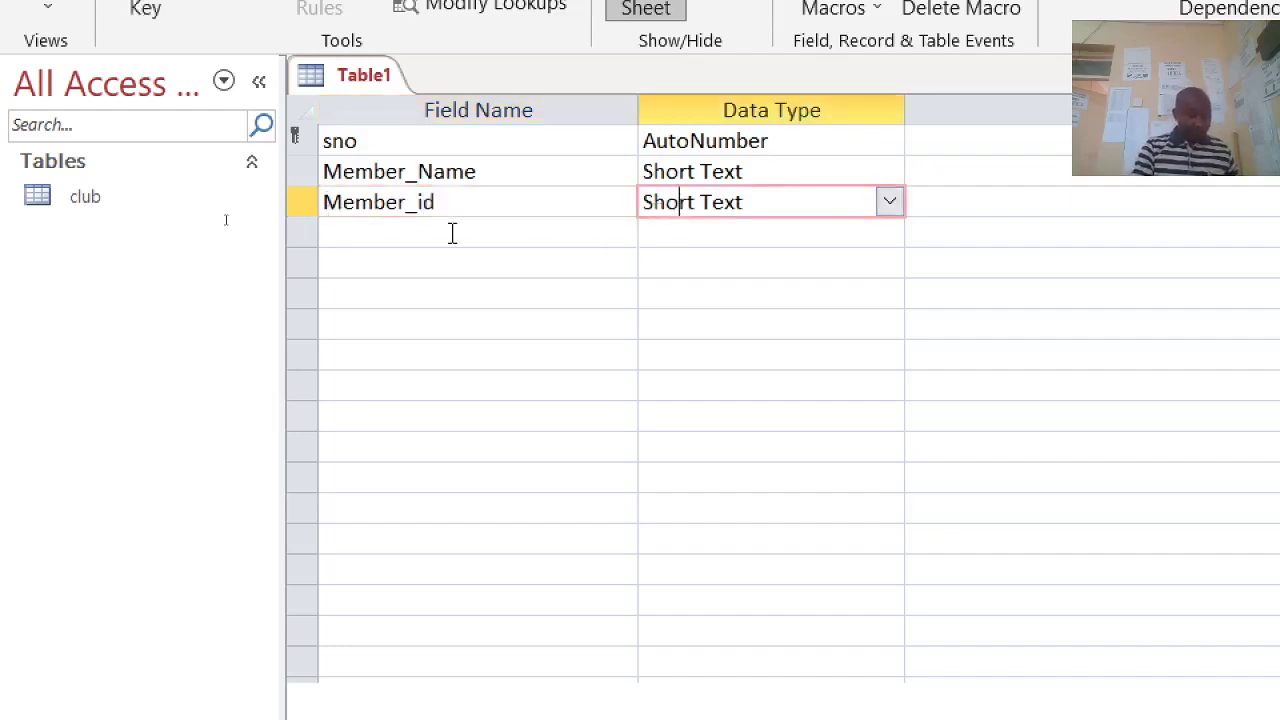
Step: Save the new member table under the name Member_reg
key("ctrl+s")
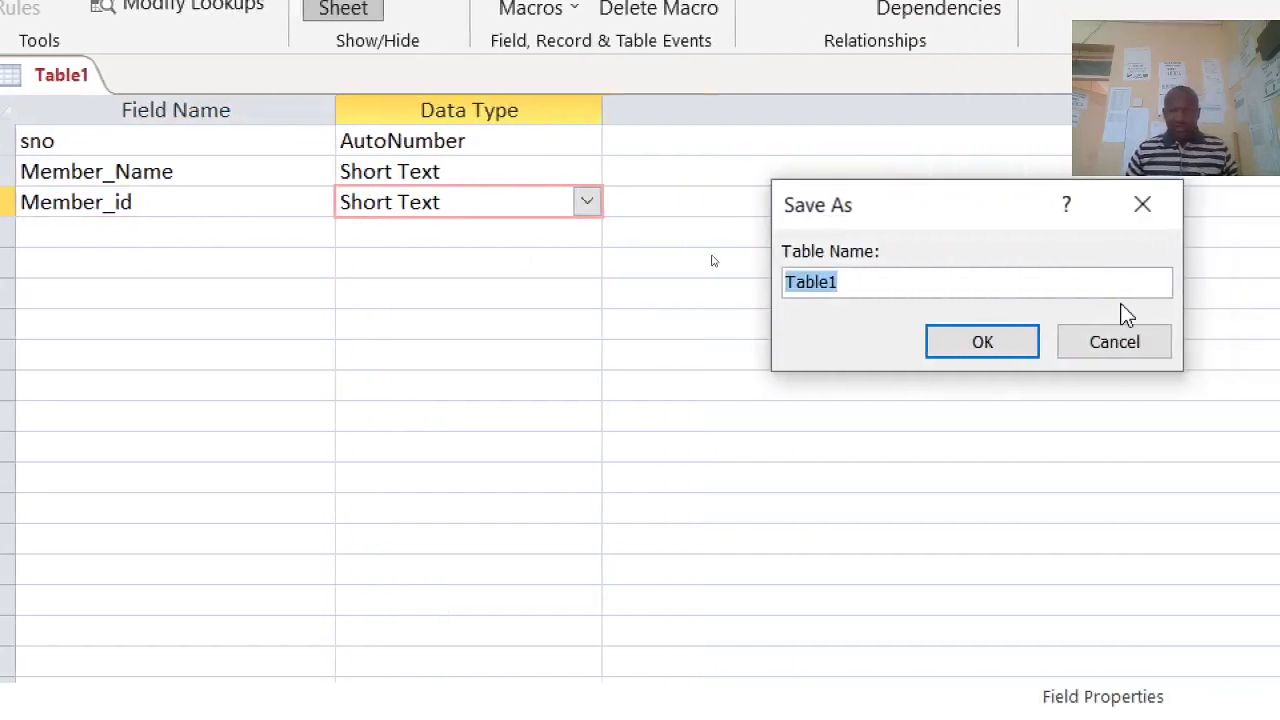
type("me")
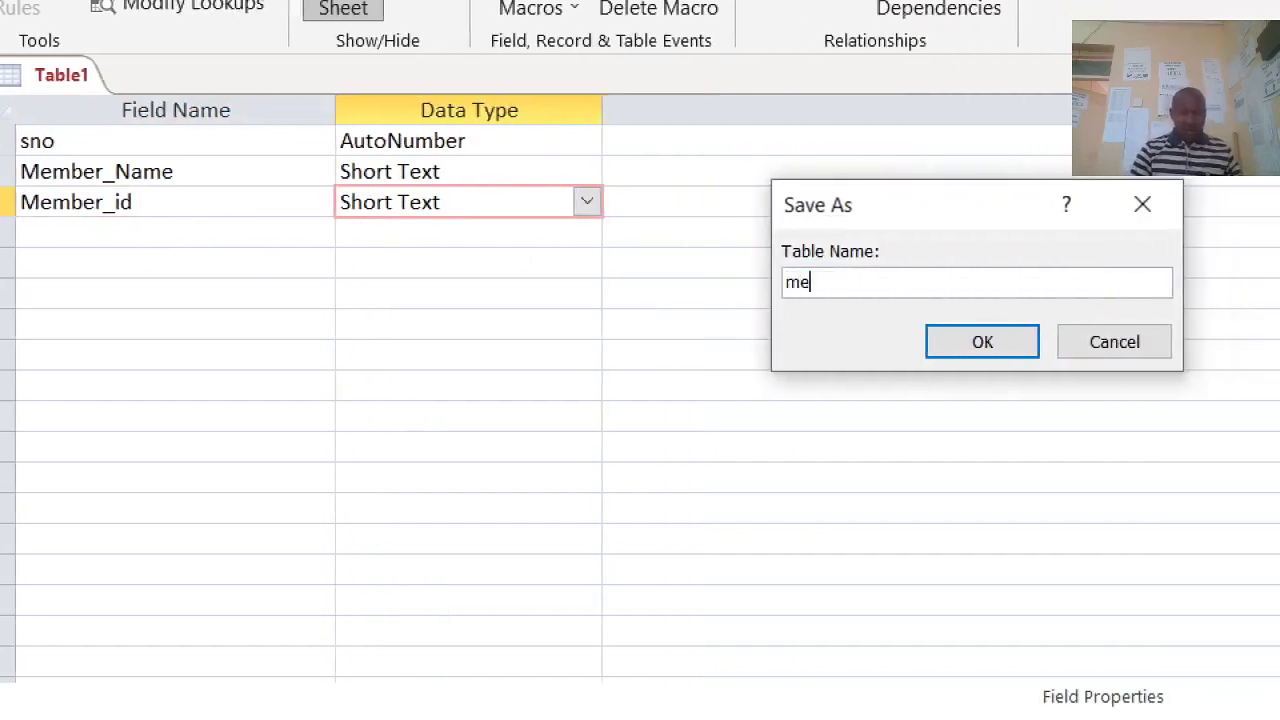
key("BackSpace")
key("BackSpace")
type("M")
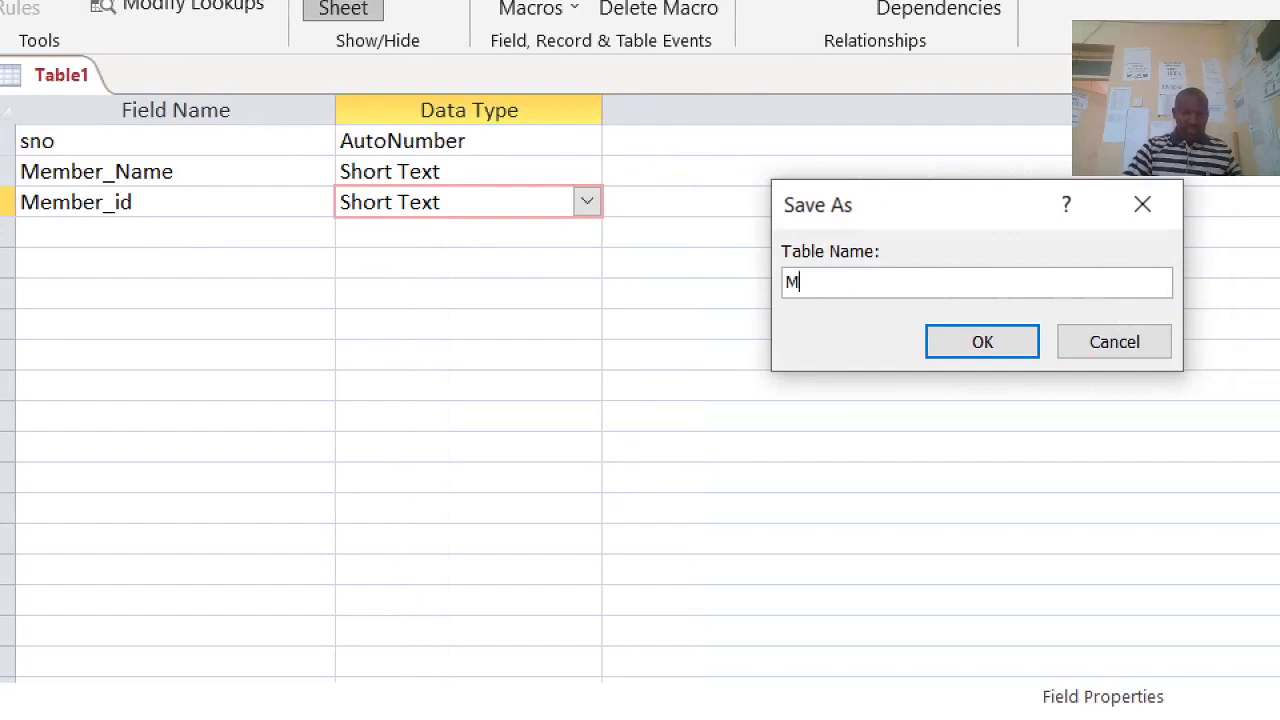
type("ember")
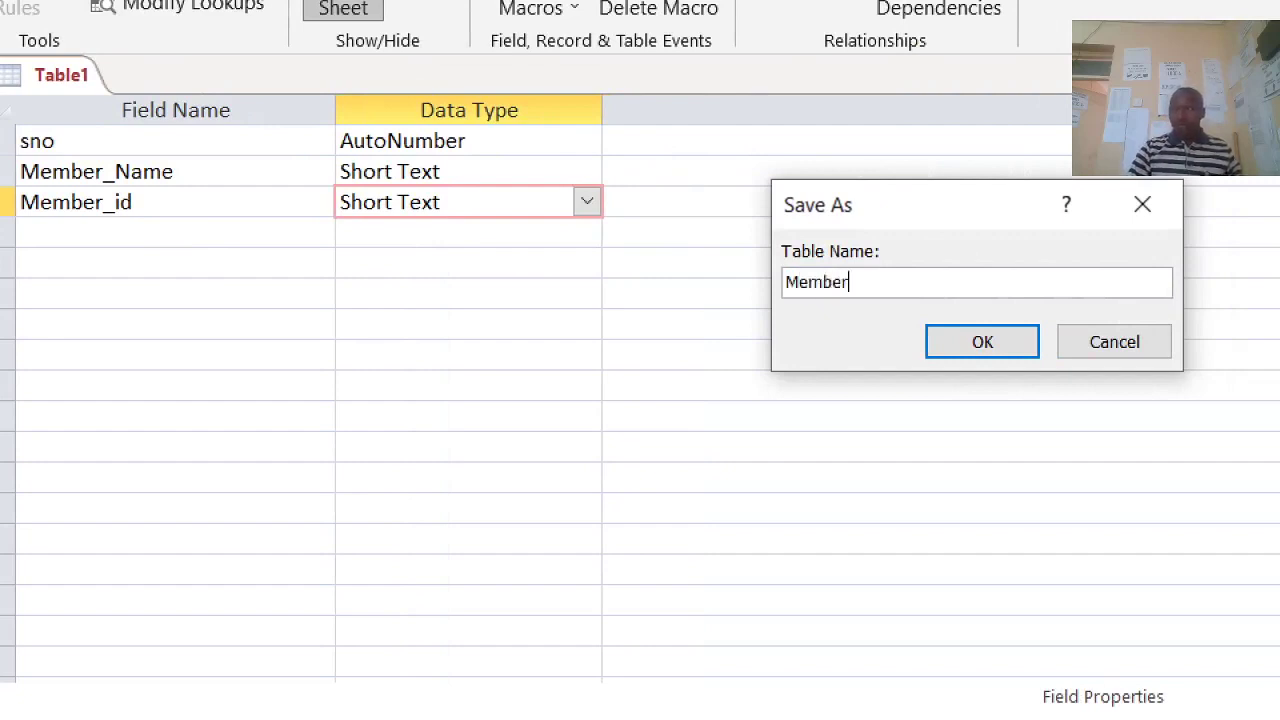
type("_reg")
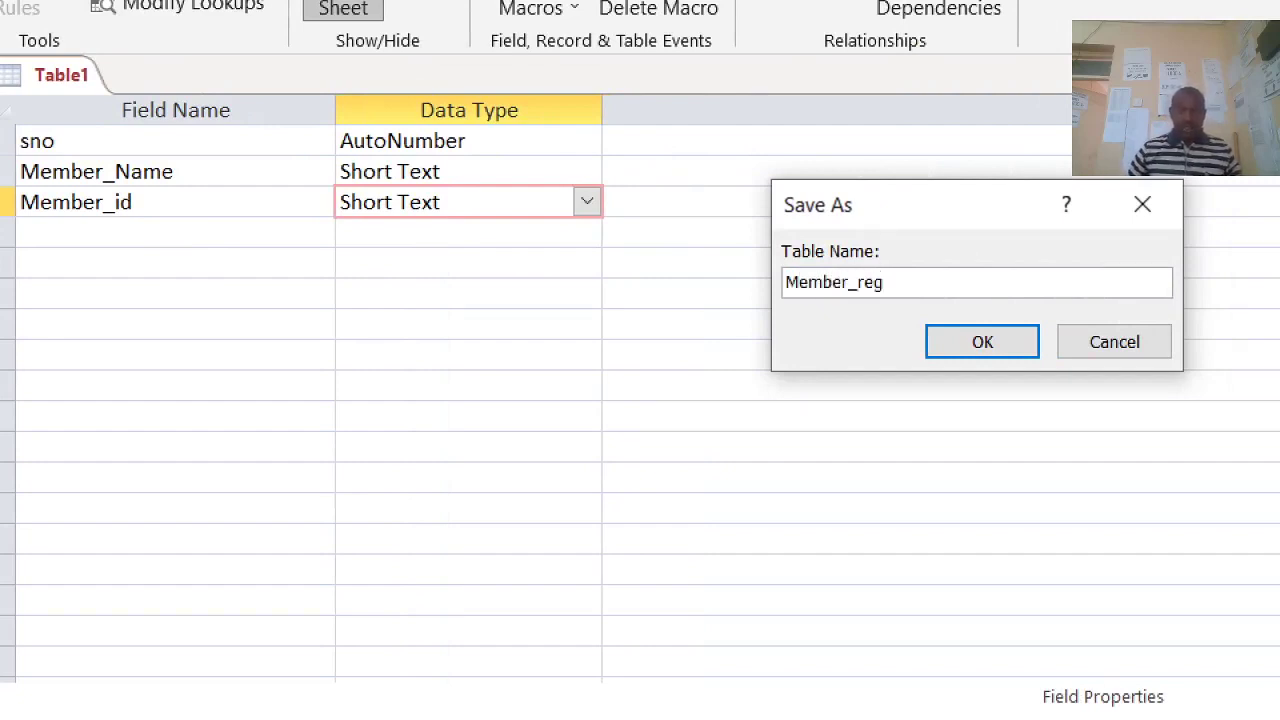
left_click(957, 342)
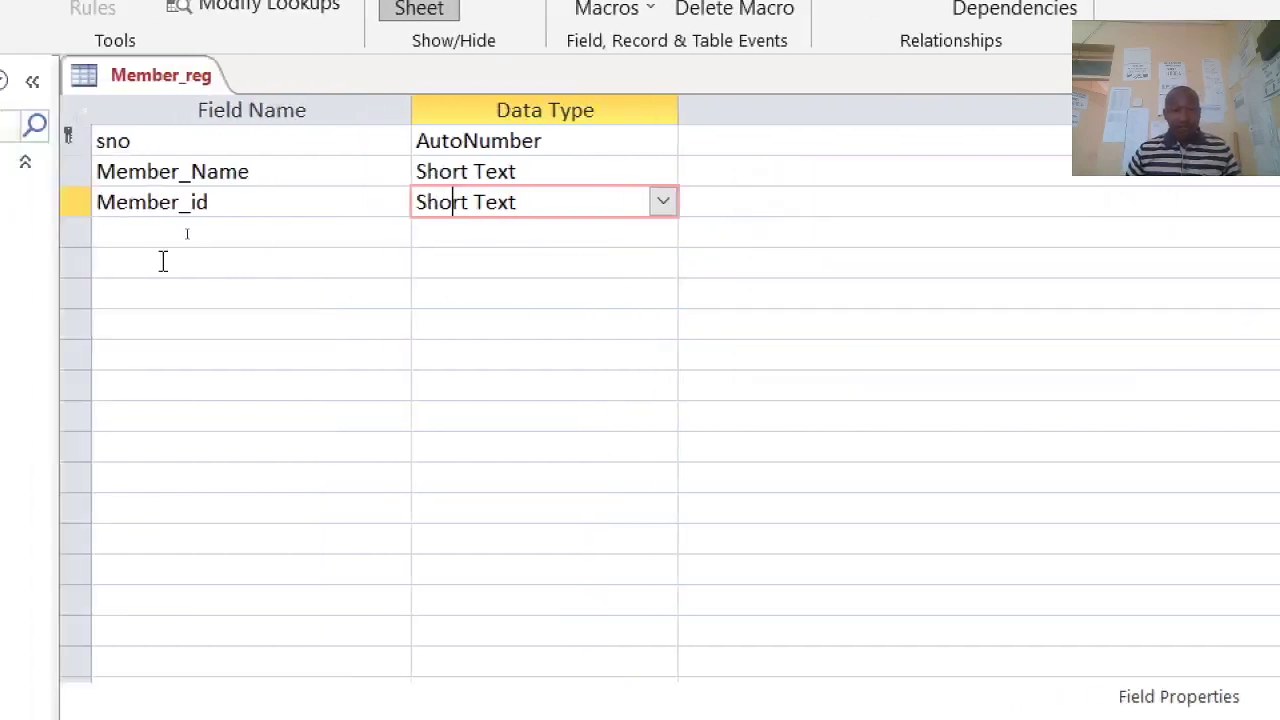
left_click(120, 234)
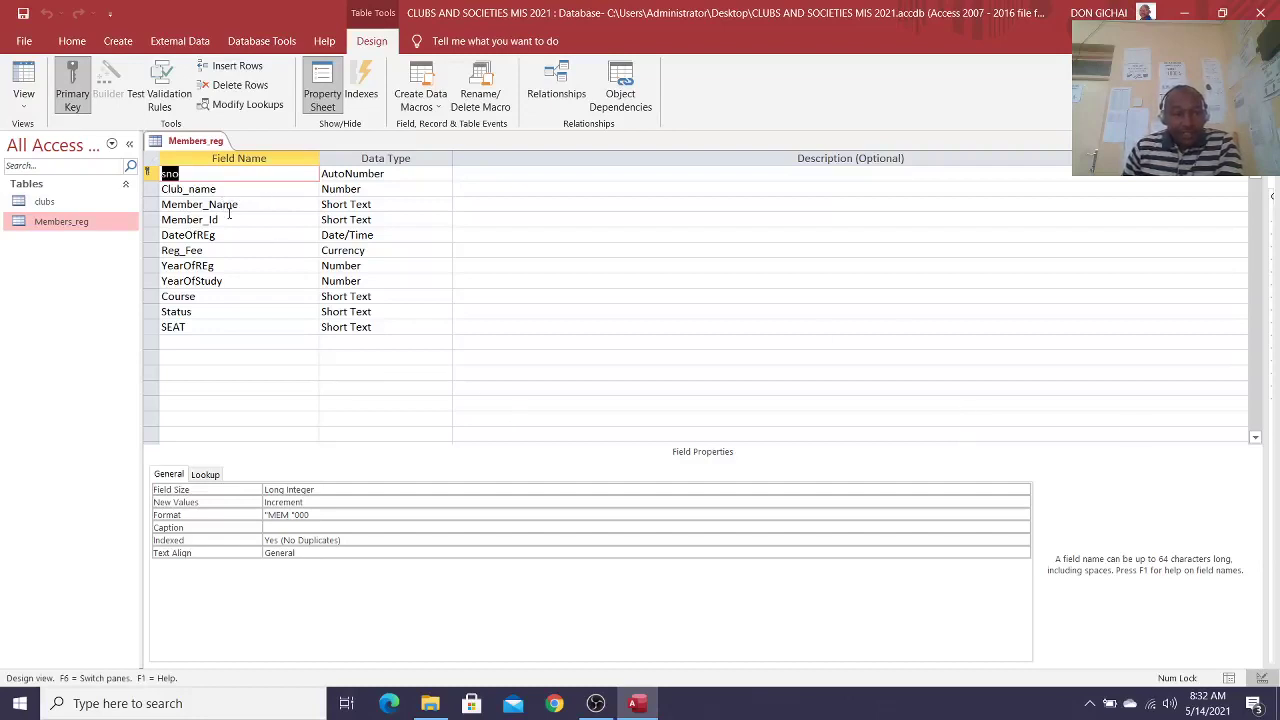
Step: Review the data types and field properties of Member_Id, DateOfREg, Reg_Fee and YearOfREg in the Members_reg table
left_click(377, 221)
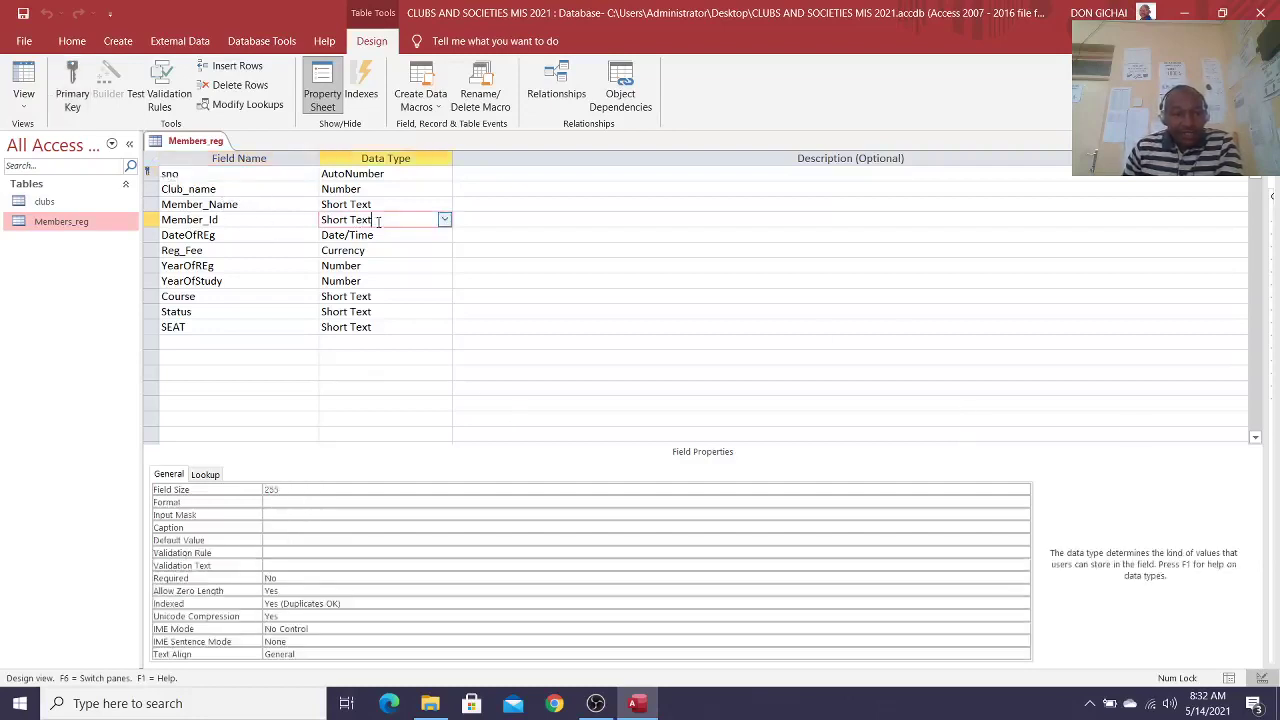
left_click(257, 222)
left_click(205, 475)
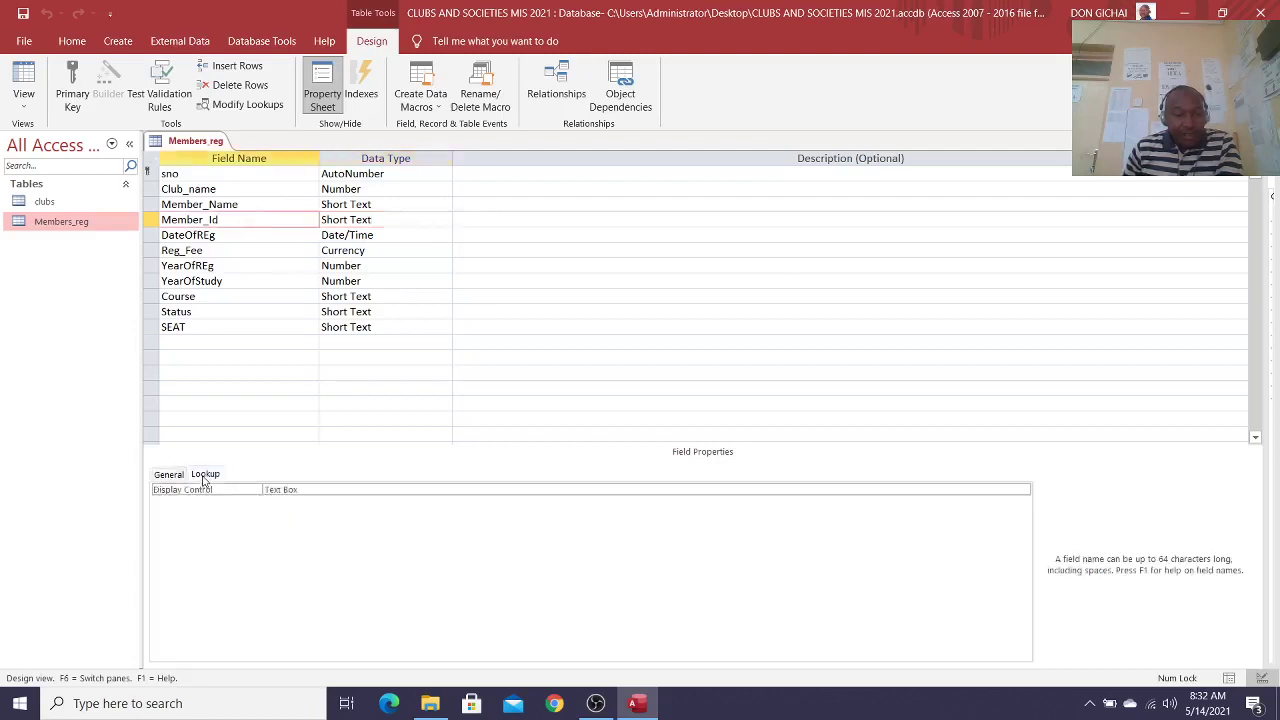
left_click(172, 476)
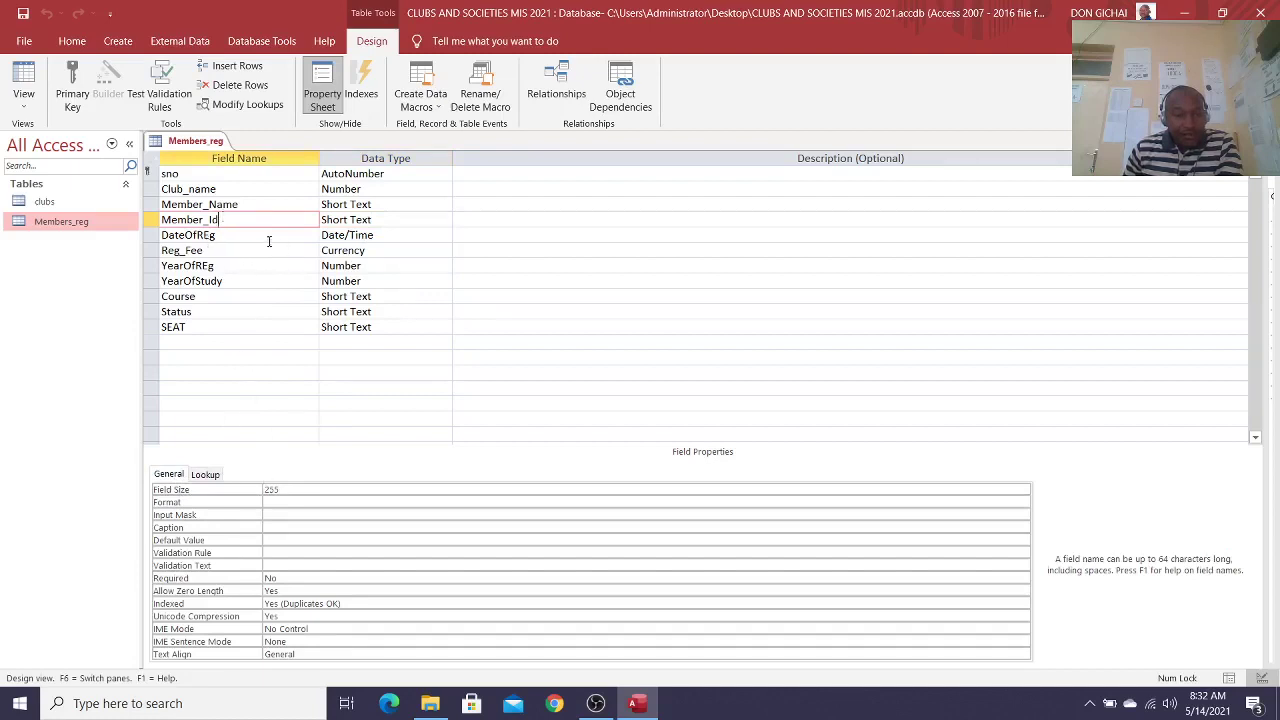
left_click(232, 235)
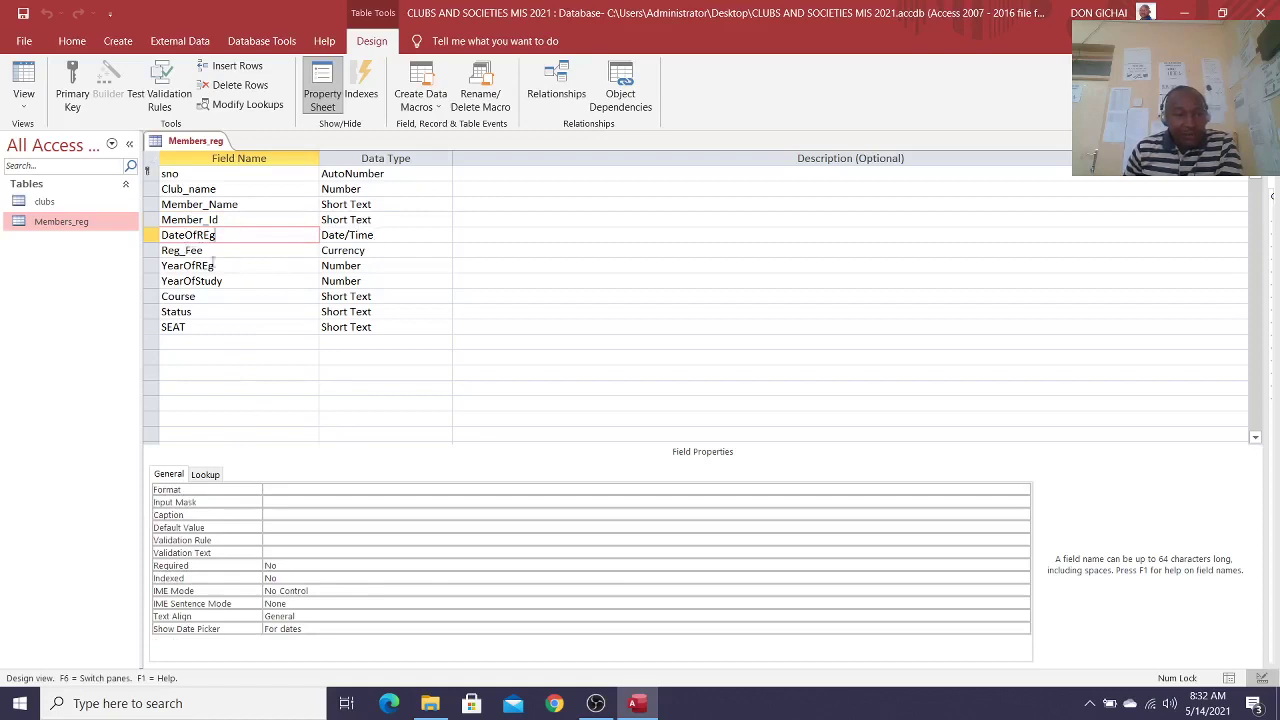
left_click(361, 251)
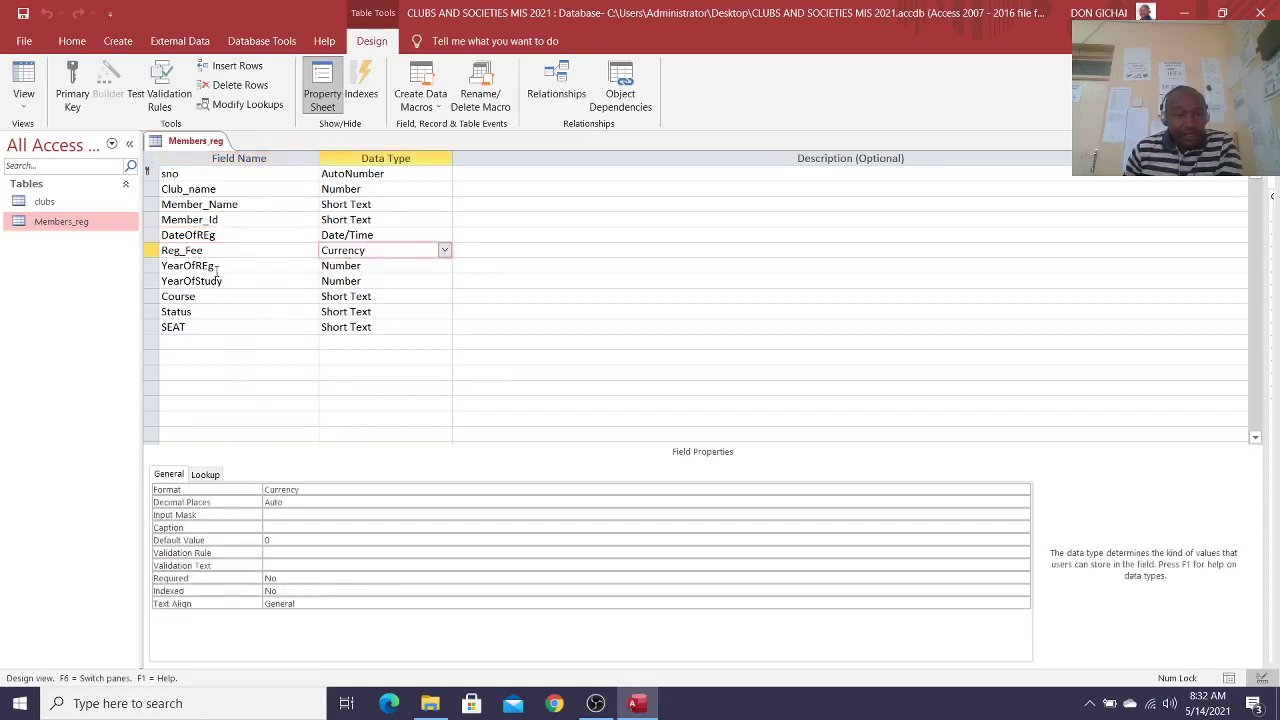
left_click(312, 266)
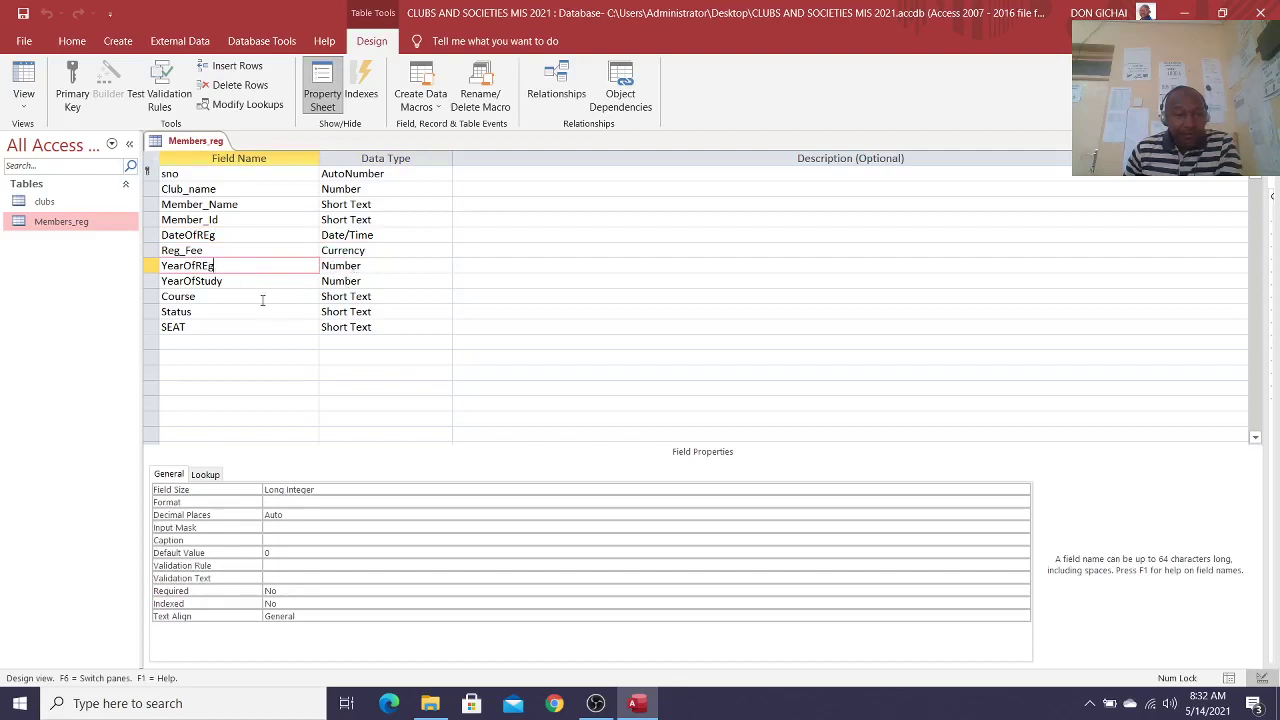
Step: Examine the lookup settings of the Course, Status and SEAT fields in Members_reg, and close the table
left_click(232, 297)
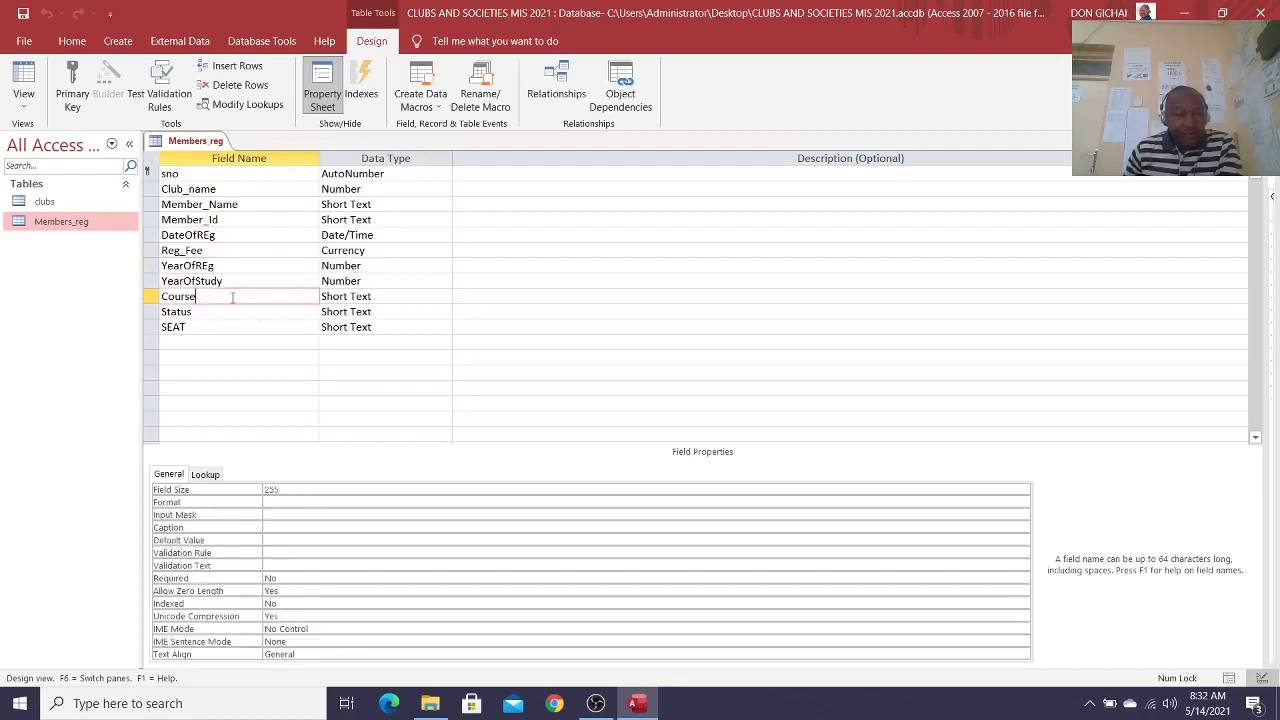
left_click(208, 475)
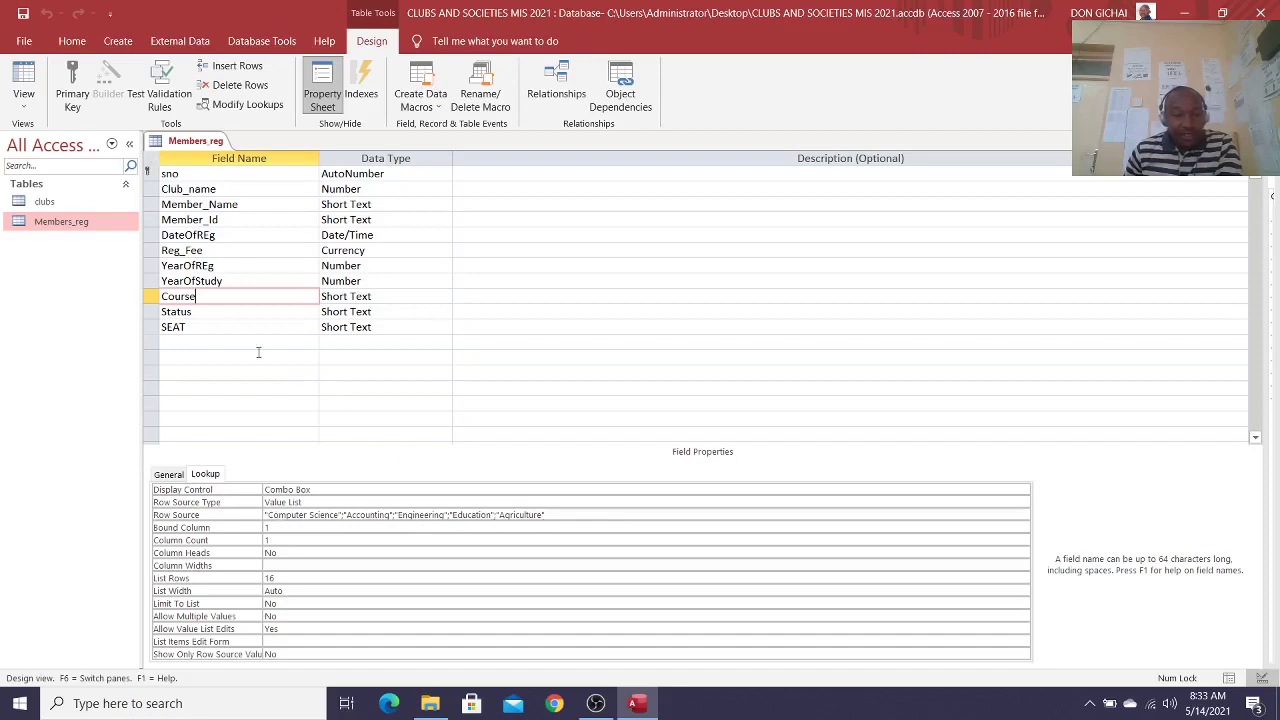
left_click(224, 313)
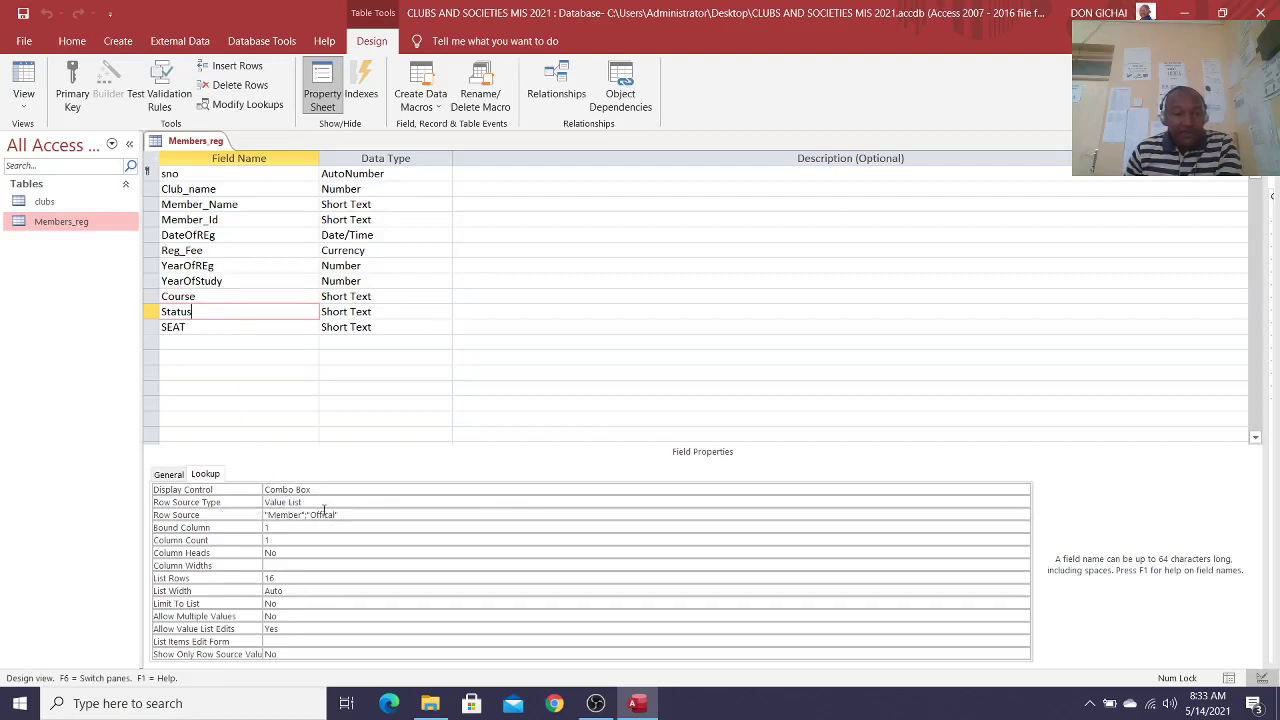
left_click(223, 328)
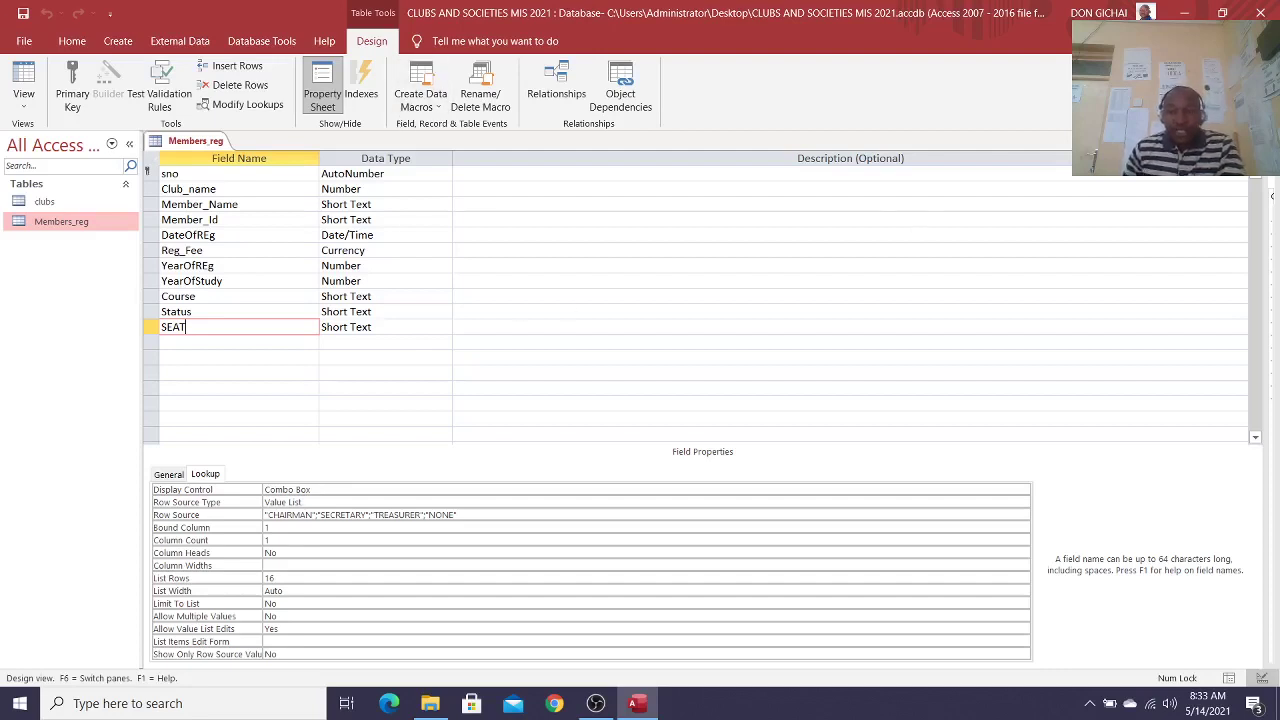
left_click(1256, 141)
Step: Create a new table in Design view with a first field named UserName
left_click(118, 43)
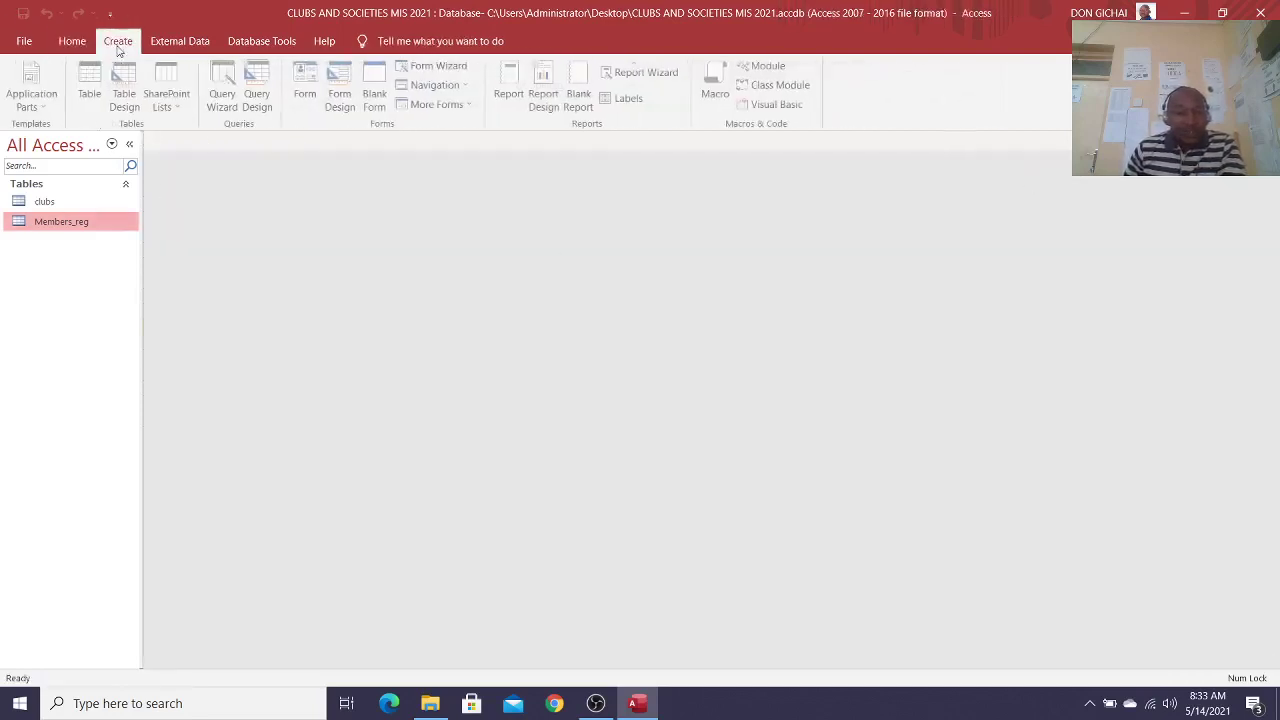
left_click(128, 101)
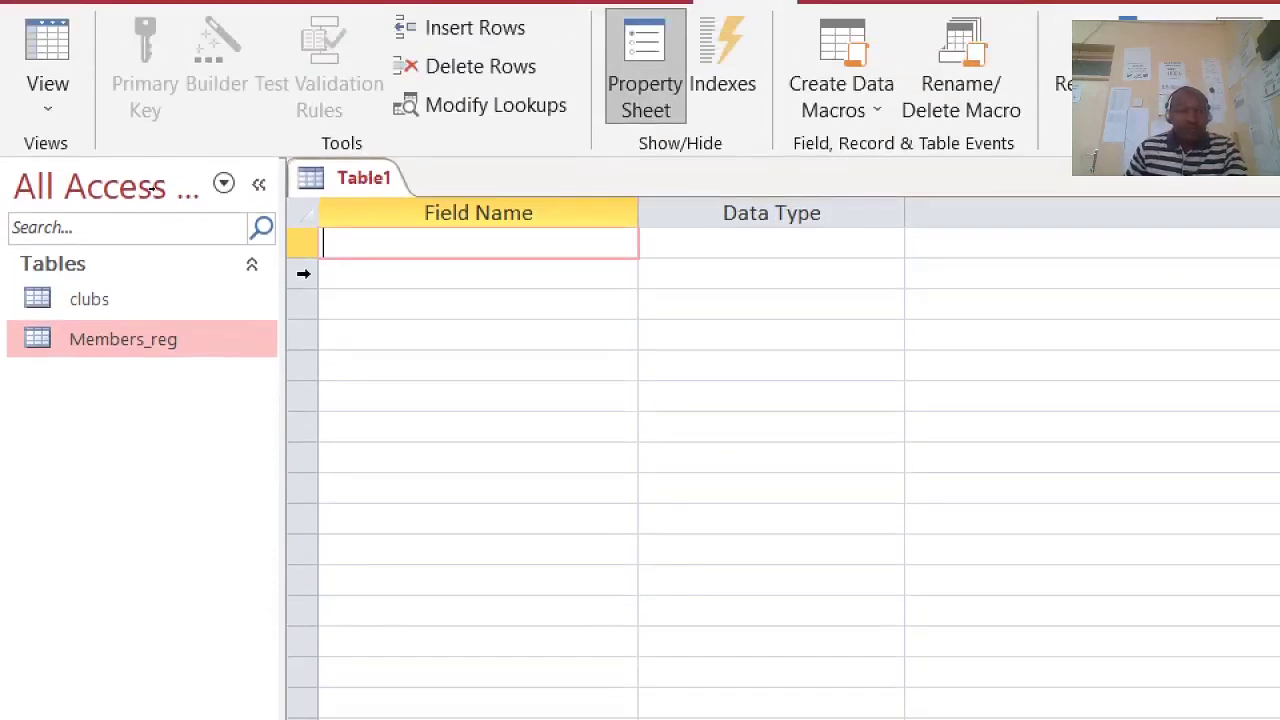
type("U")
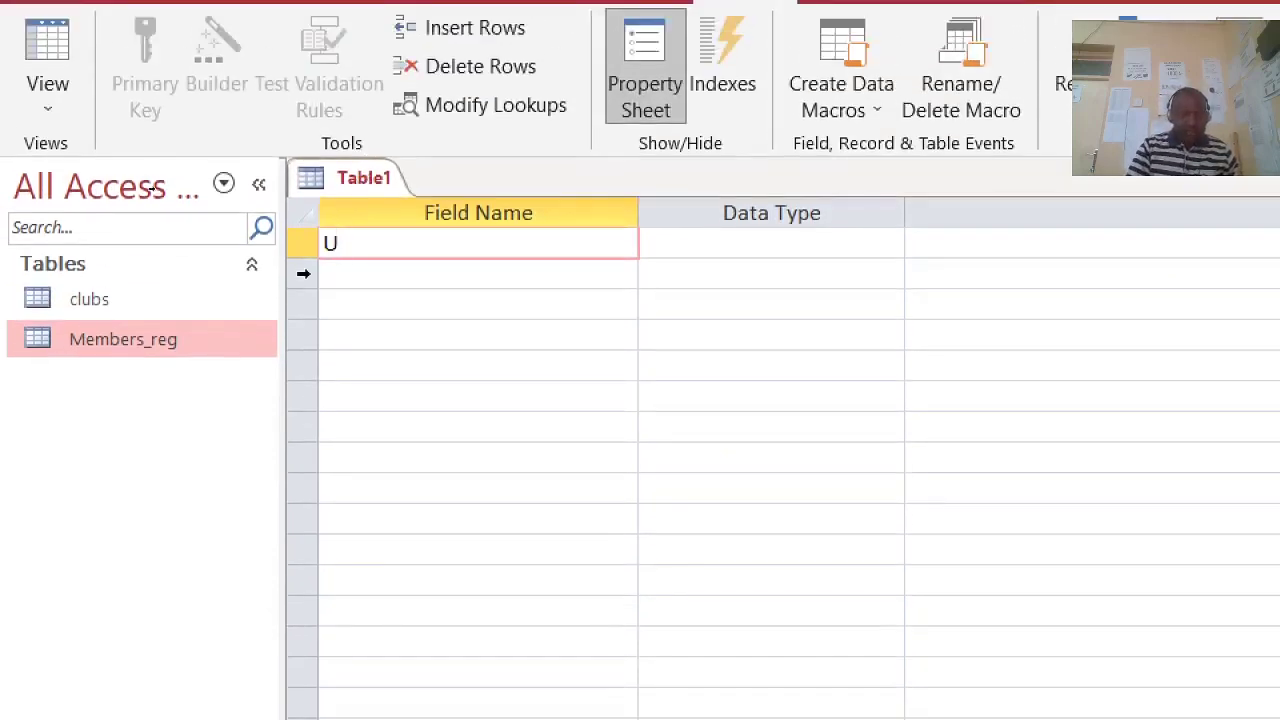
type("ser")
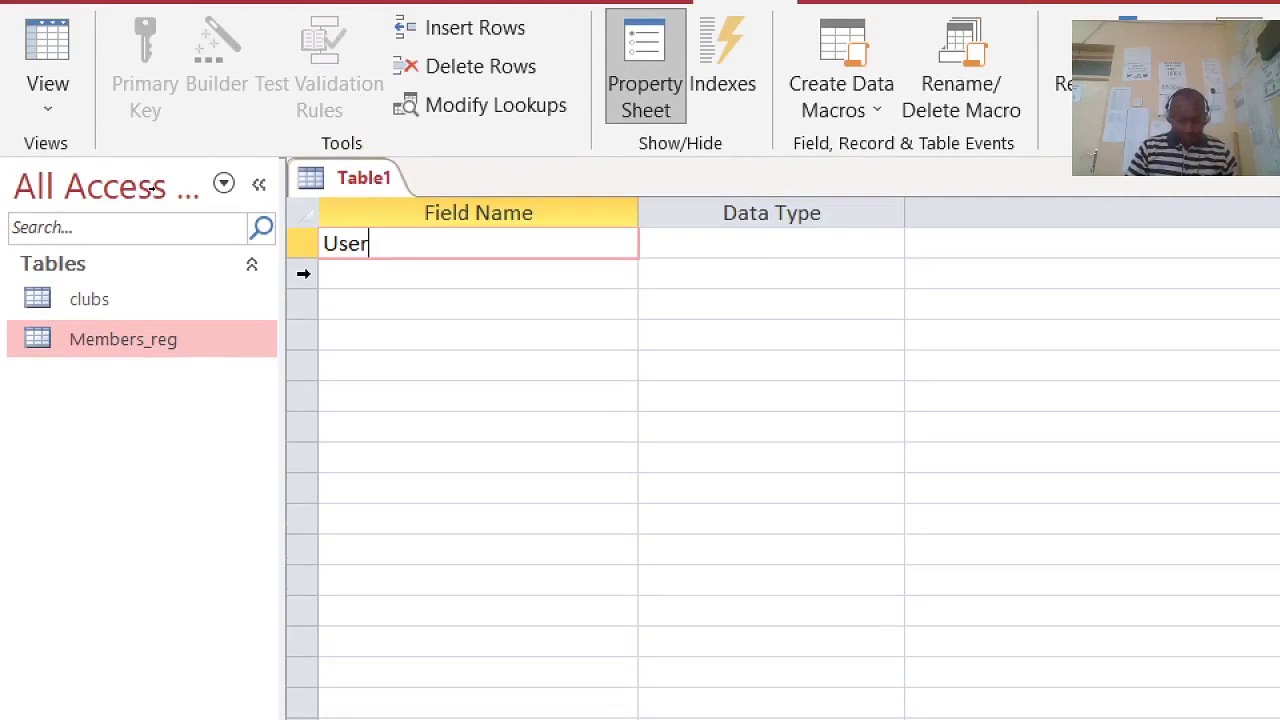
type("Name")
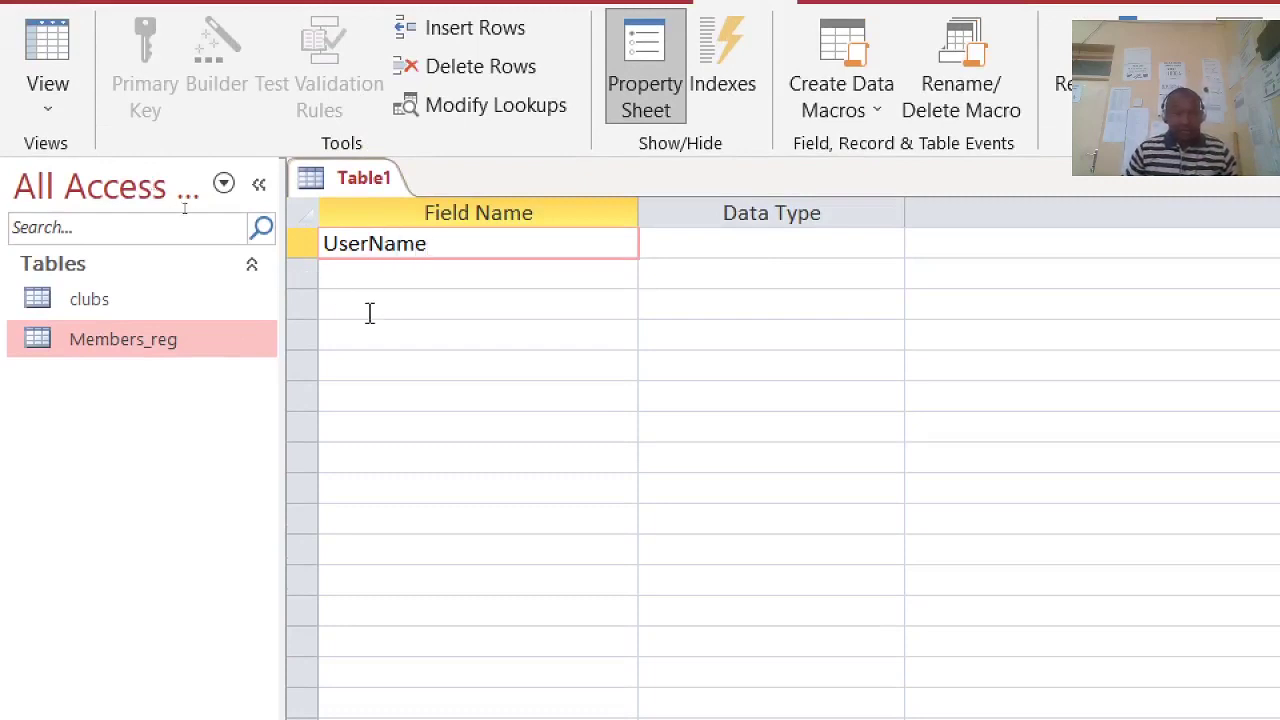
Step: Add the Short Text fields Password and Level below UserName
left_click(386, 272)
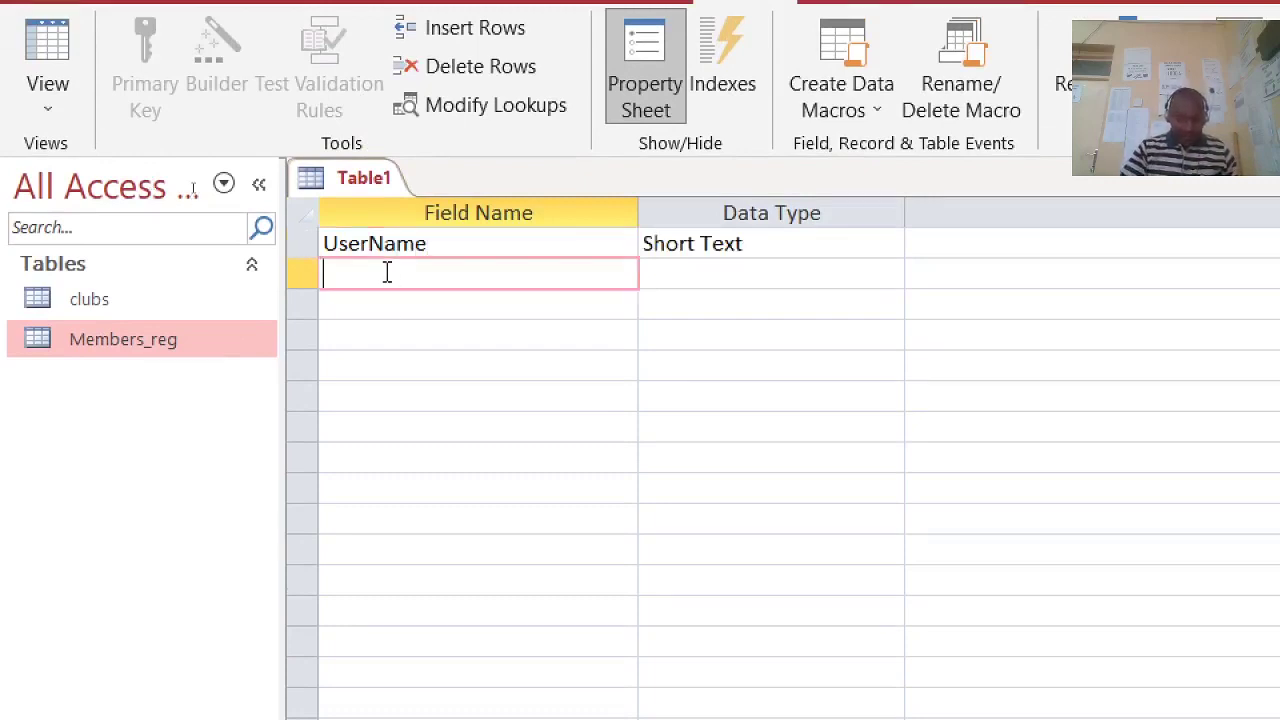
type("Password")
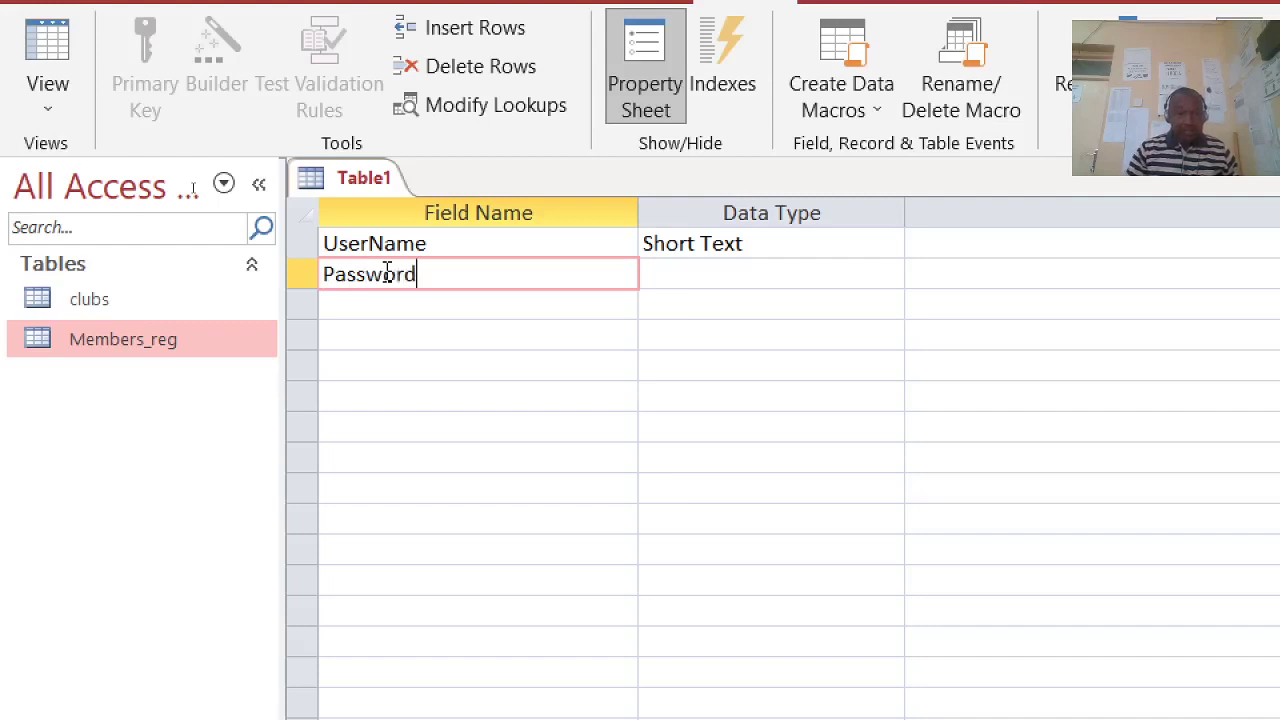
left_click(384, 304)
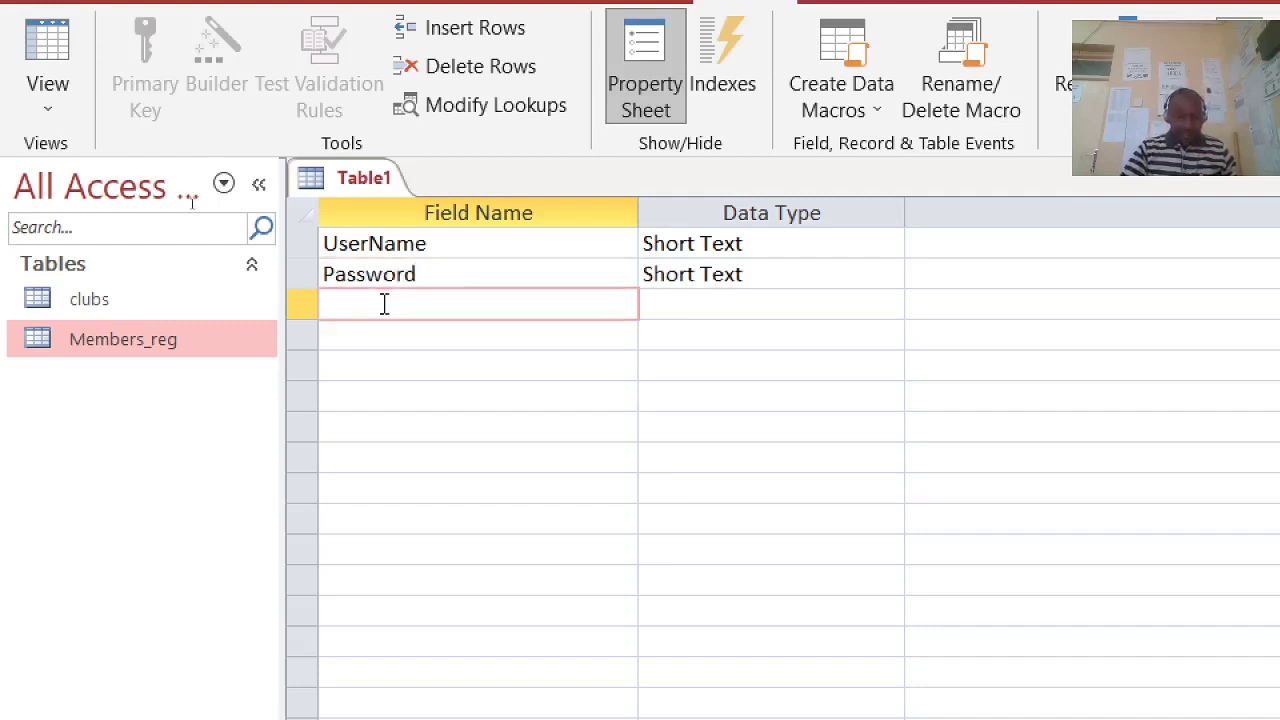
type("Lever")
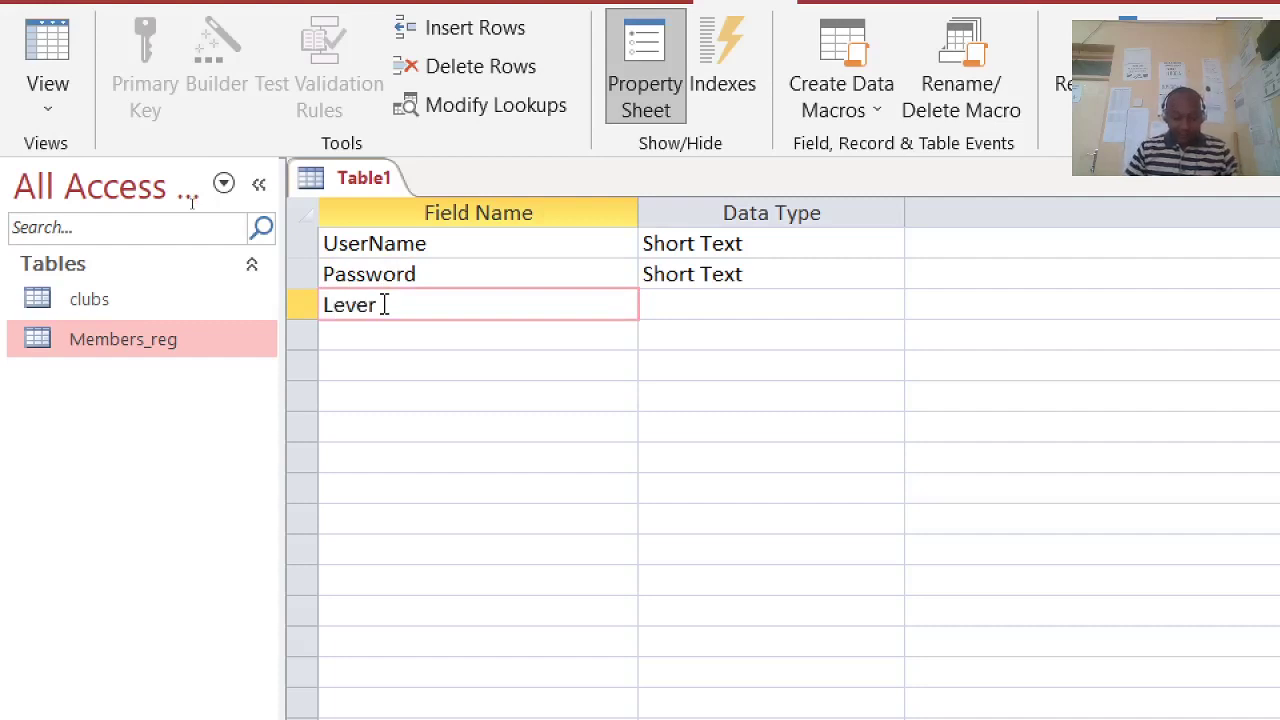
key("BackSpace")
type("l")
left_click(749, 306)
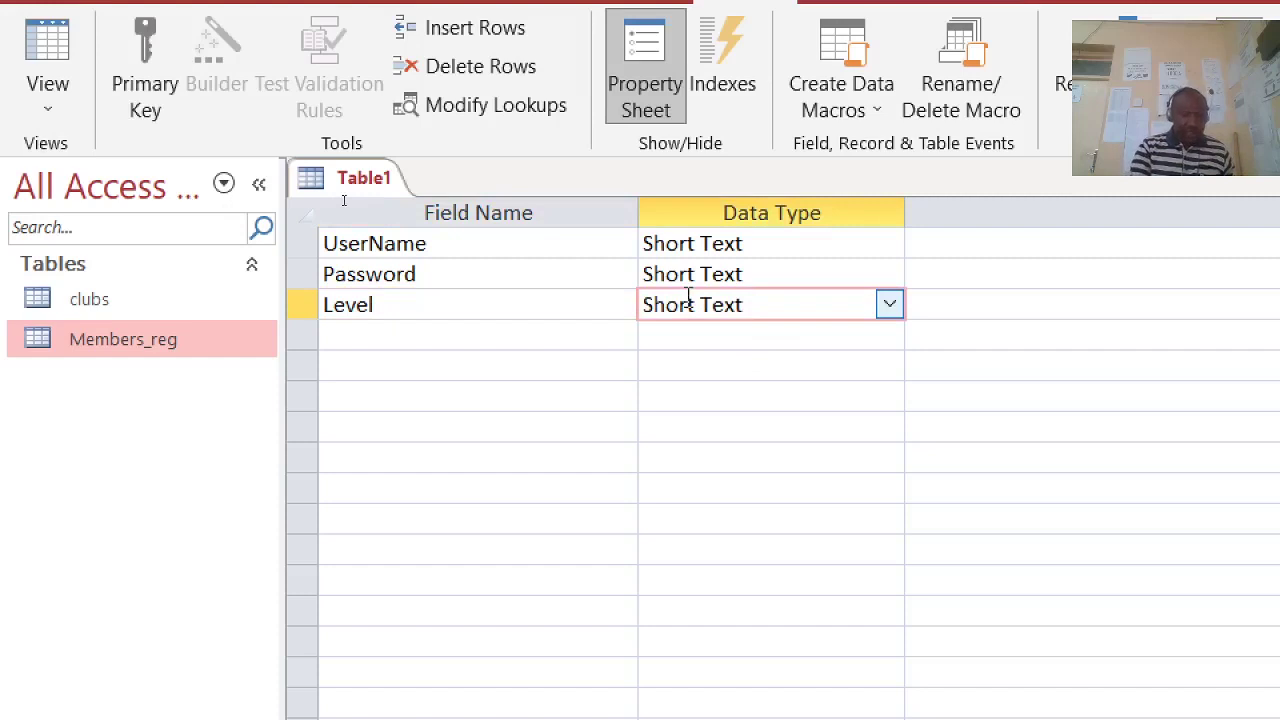
Step: Save the table as Login with an automatically created primary key, and close it
key("ctrl+s")
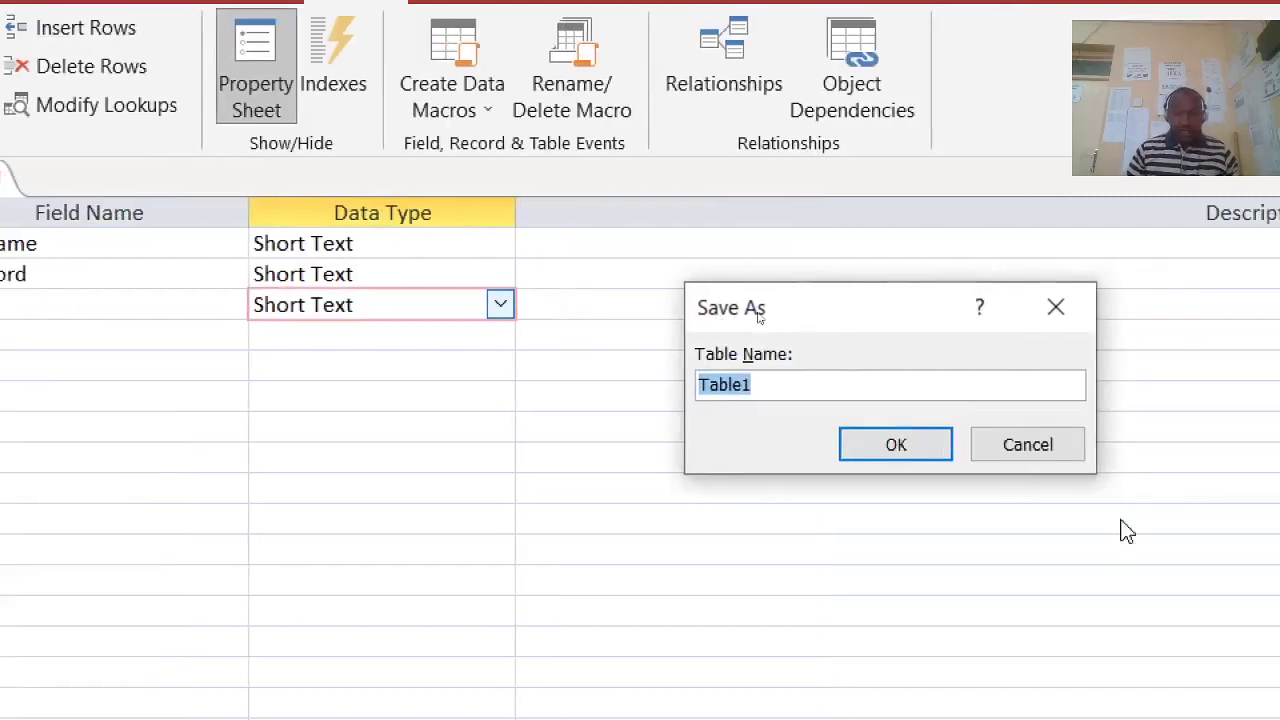
type("L")
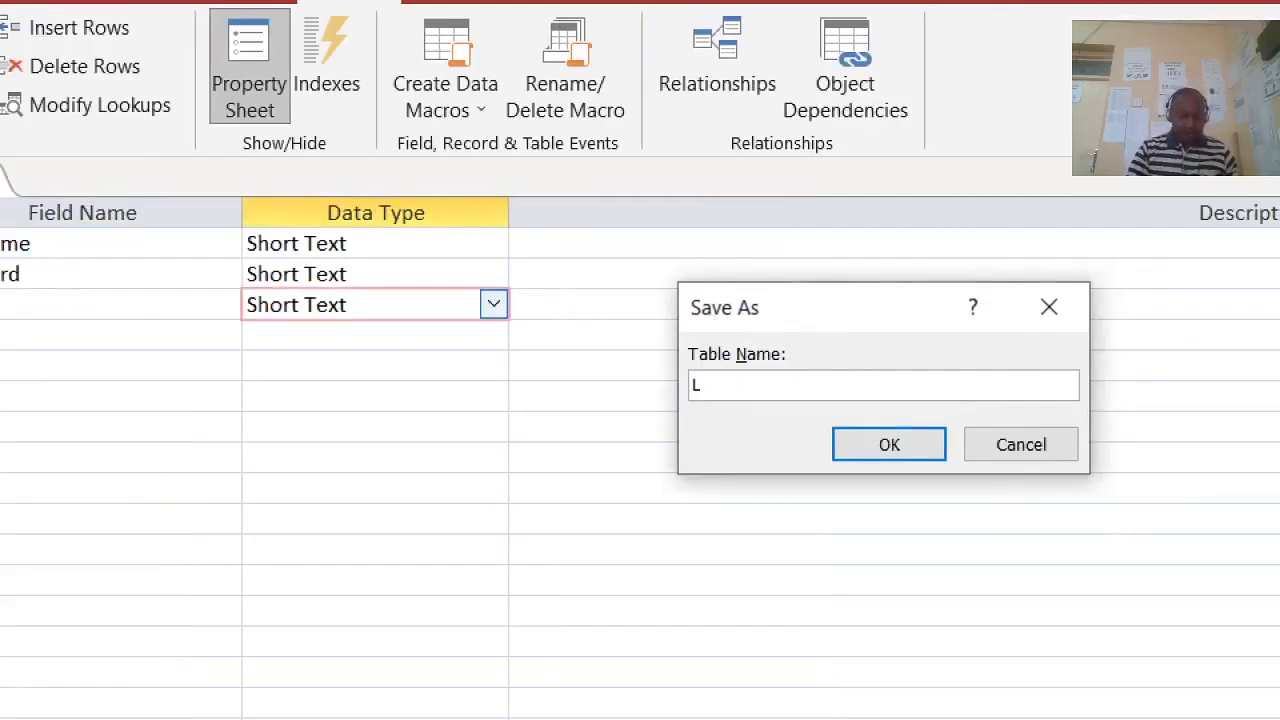
type("ogin")
key("Return")
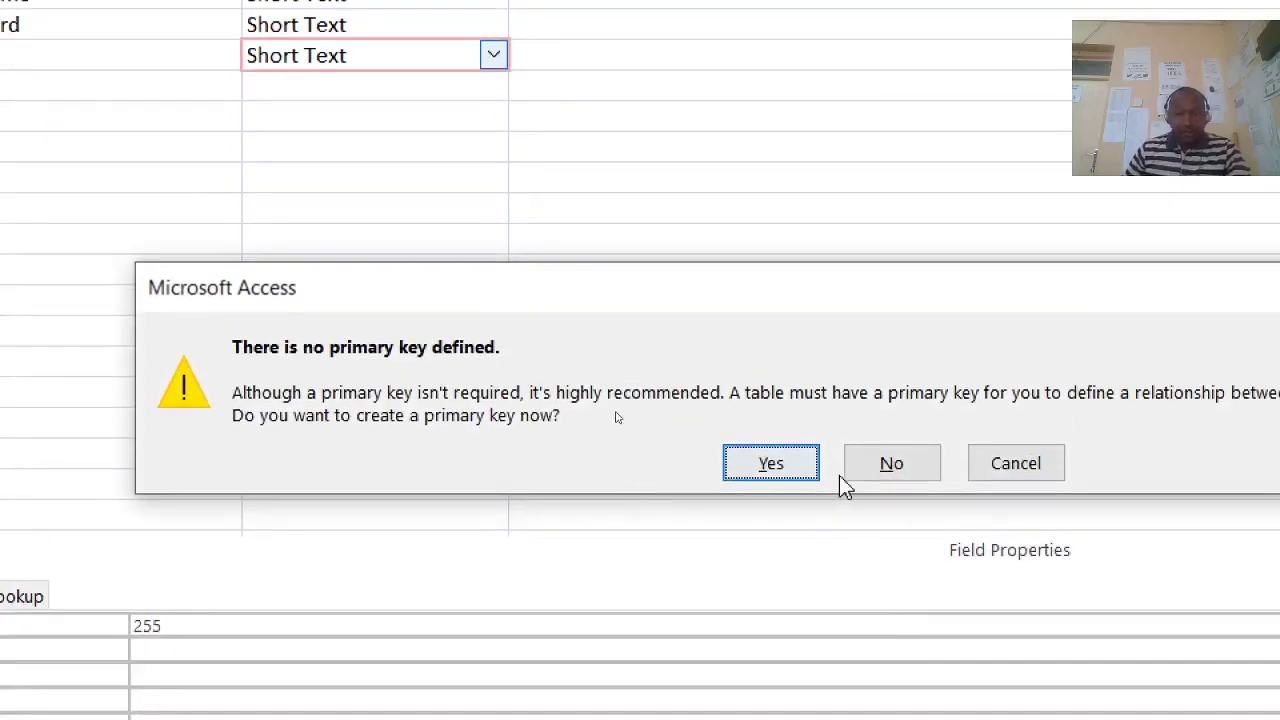
left_click(795, 460)
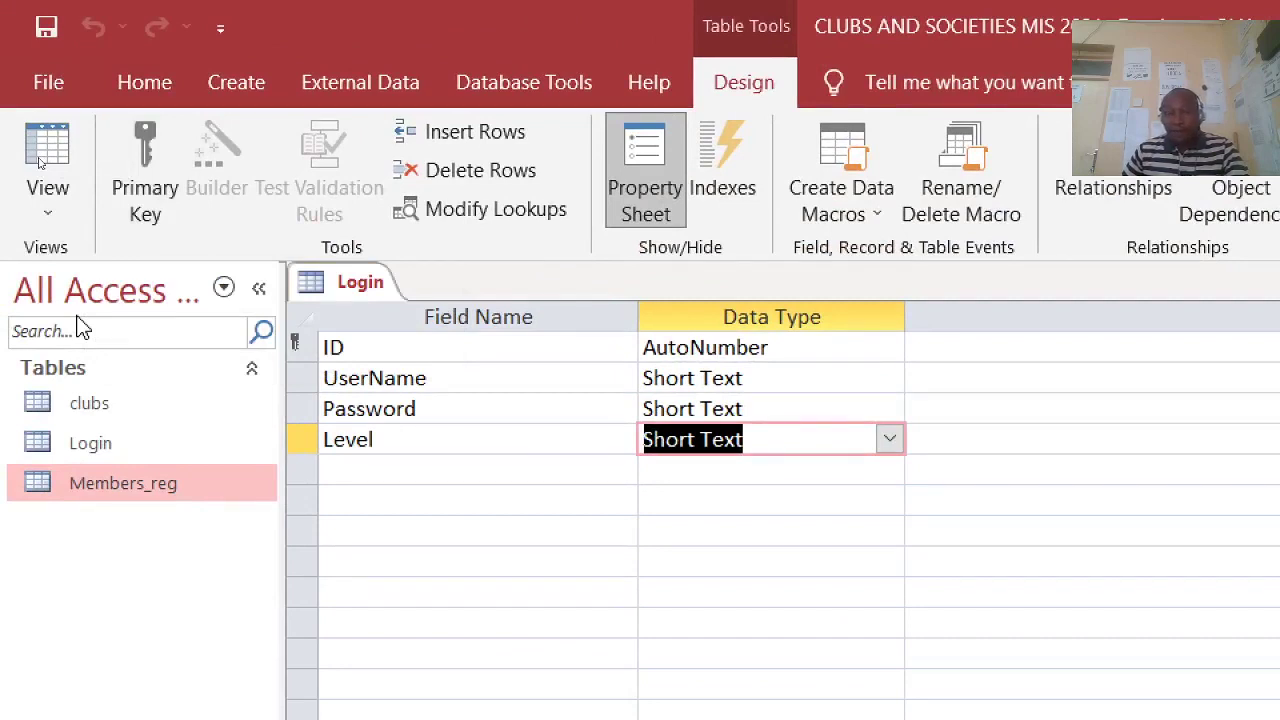
right_click(360, 284)
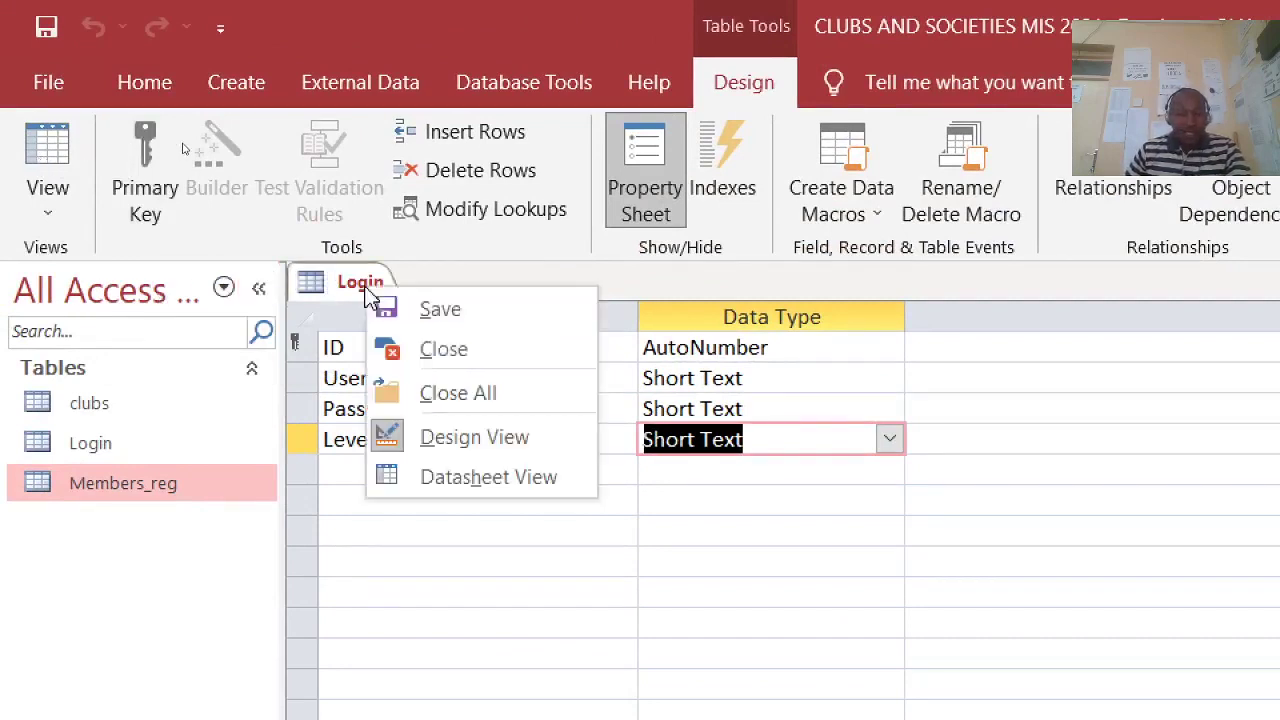
left_click(427, 352)
Step: Create a new table in Design view with an AutoNumber field named id as its primary key
left_click(240, 88)
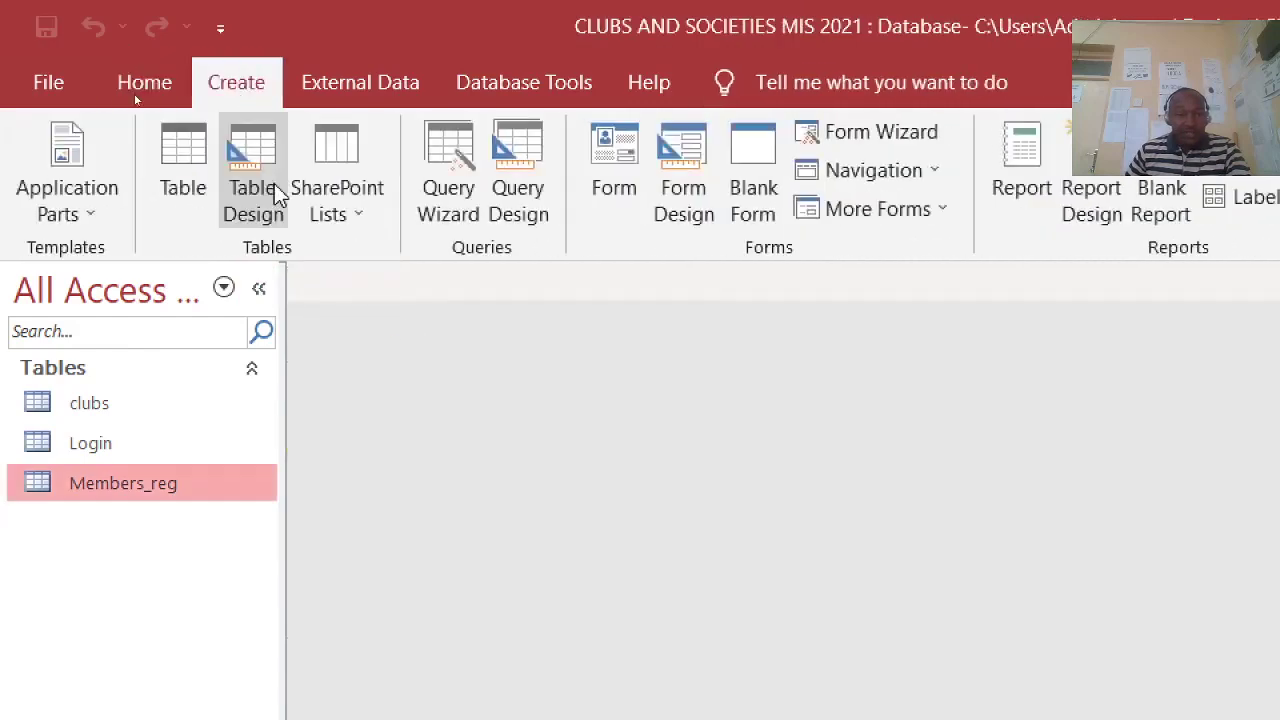
left_click(252, 190)
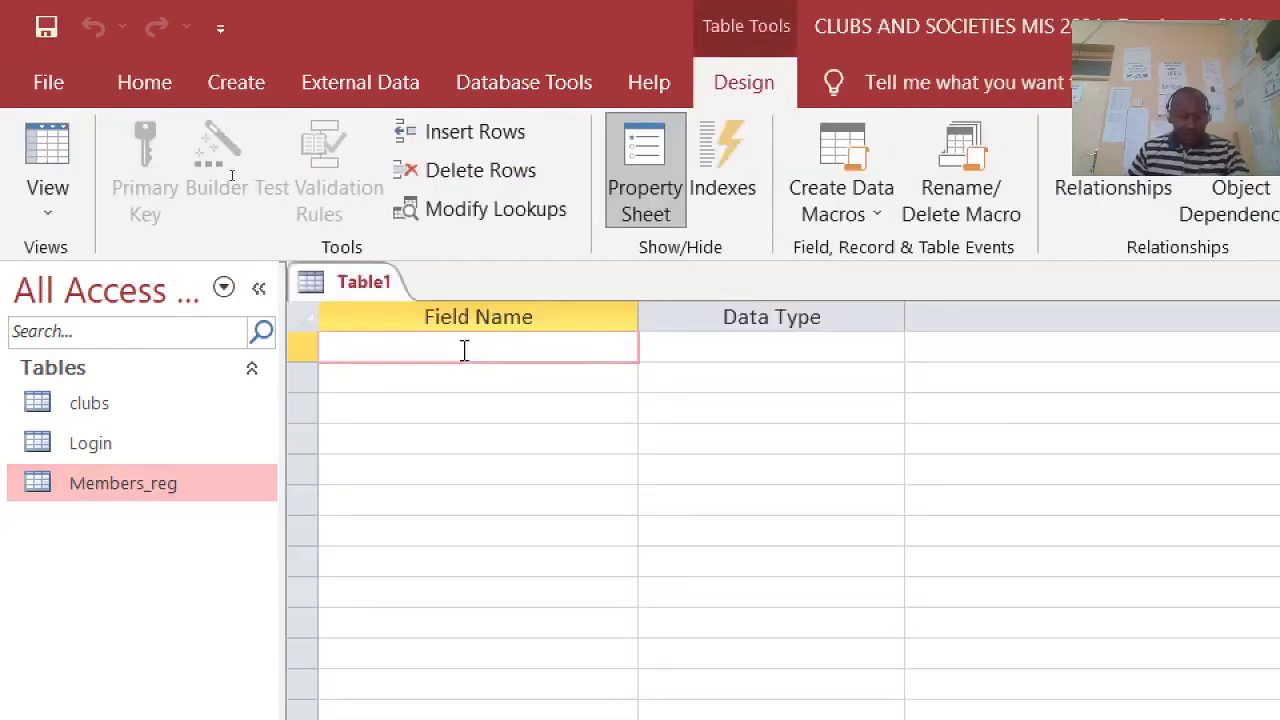
type("id")
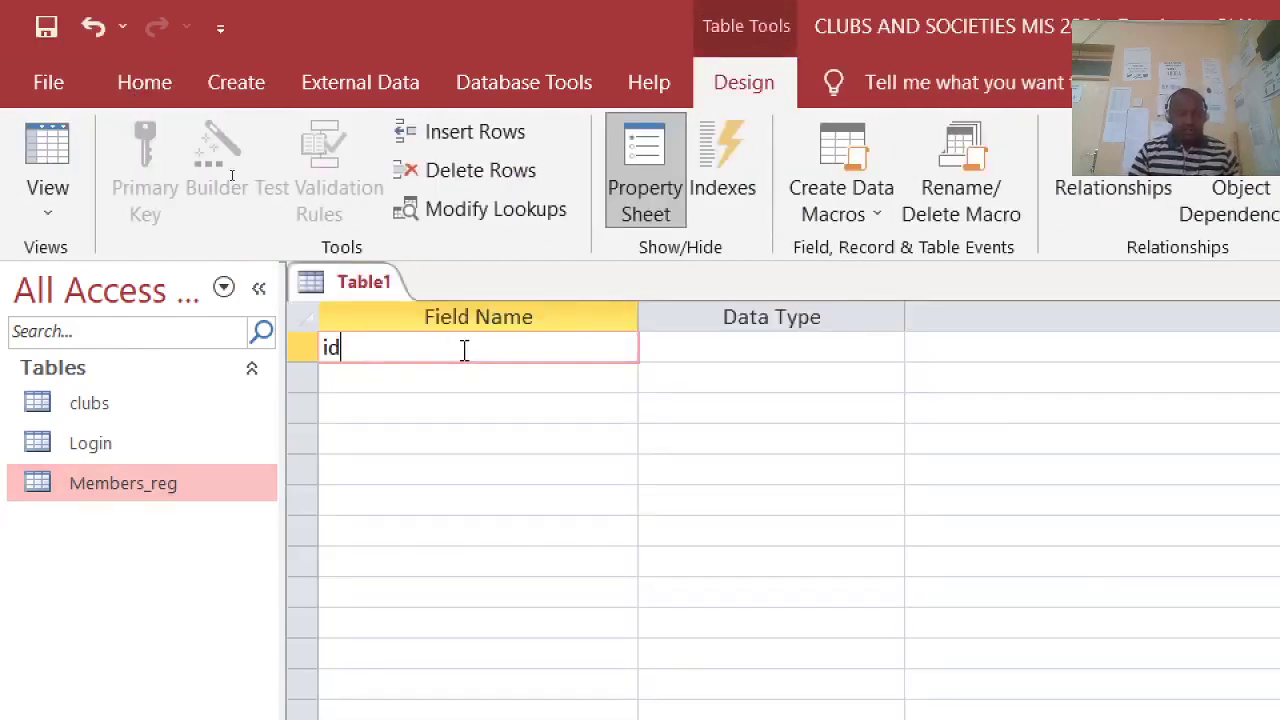
left_click(748, 349)
type("autoNumber")
right_click(748, 357)
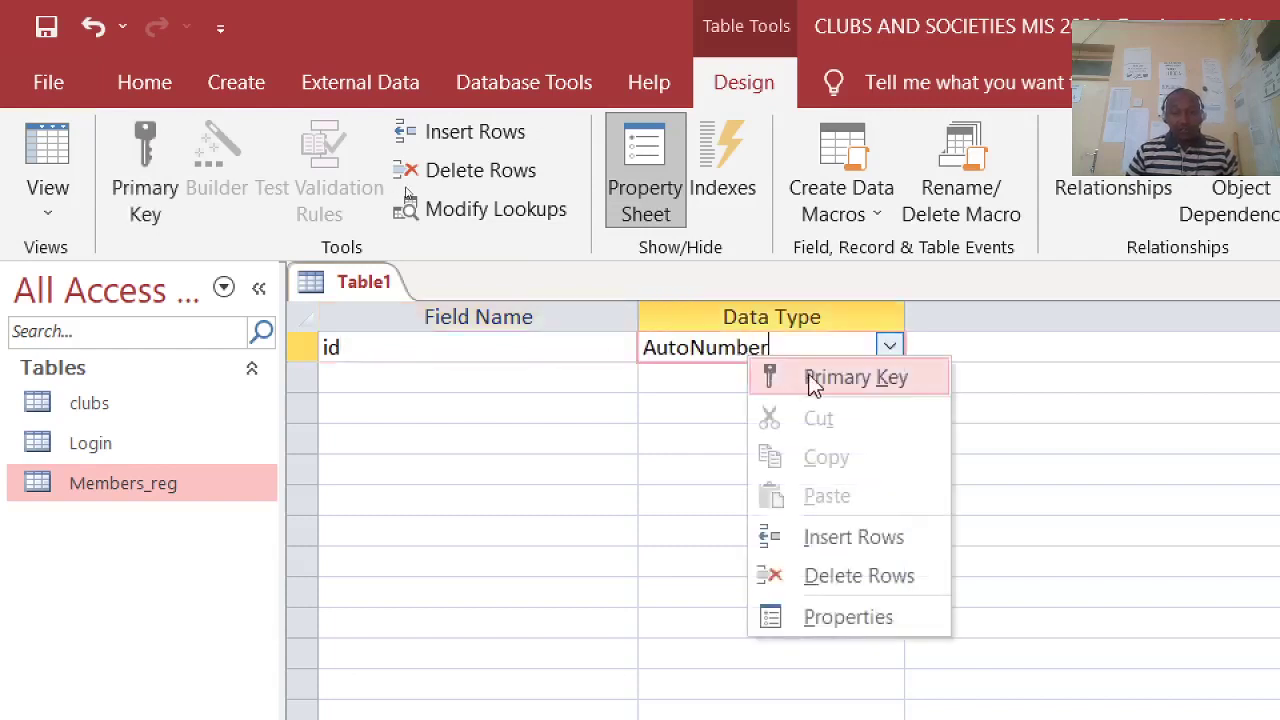
left_click(830, 377)
Step: Add two fields named C_Year and YearOfStudy below the id field
left_click(553, 384)
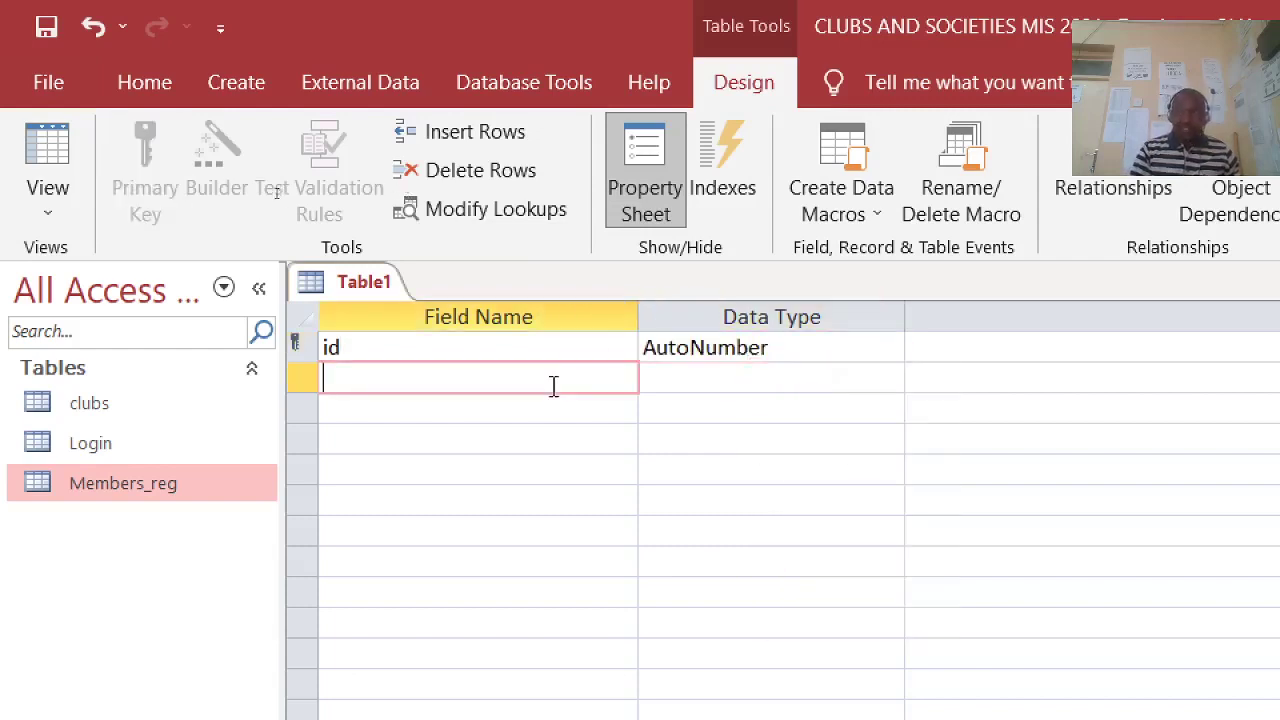
type("y")
key("BackSpace")
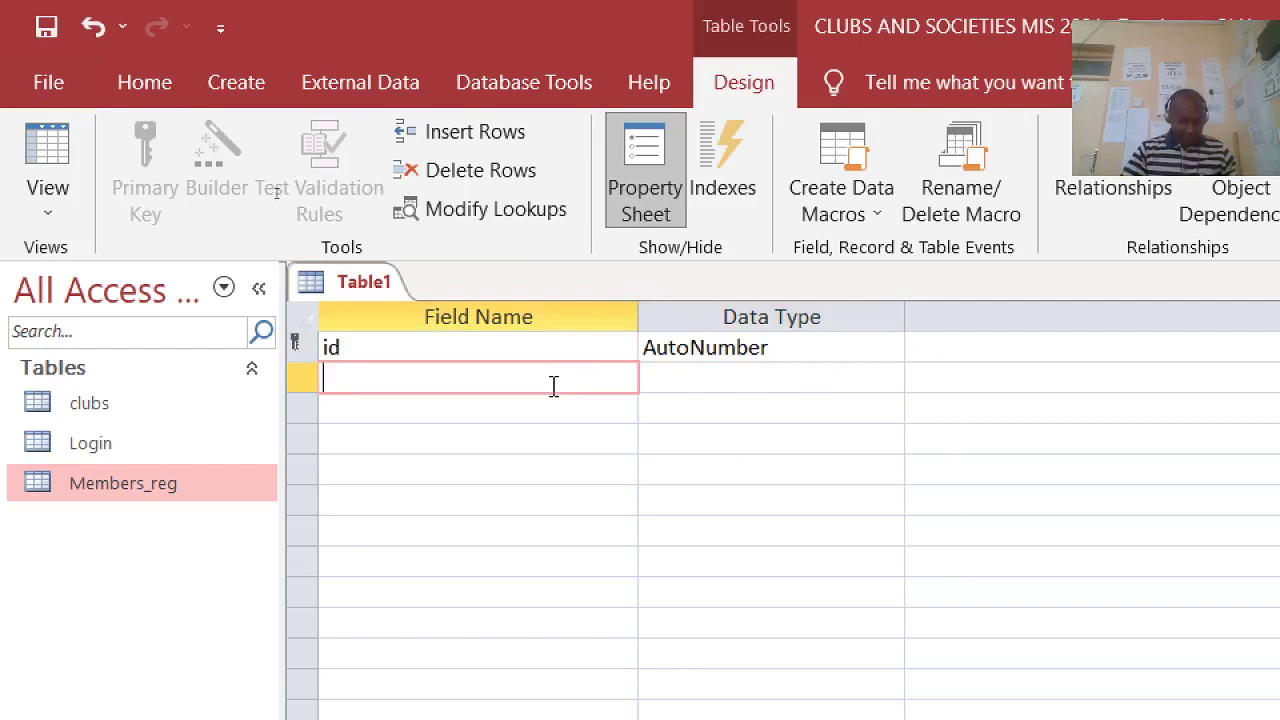
type("C_")
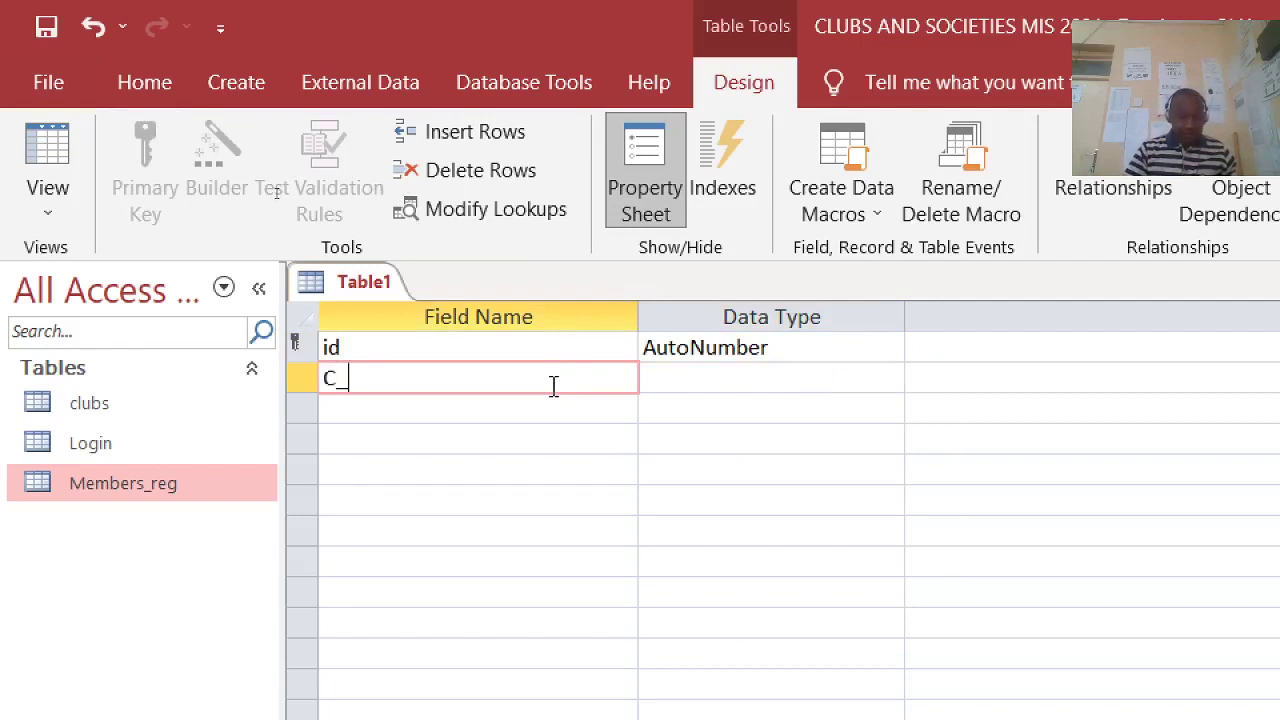
type("Year")
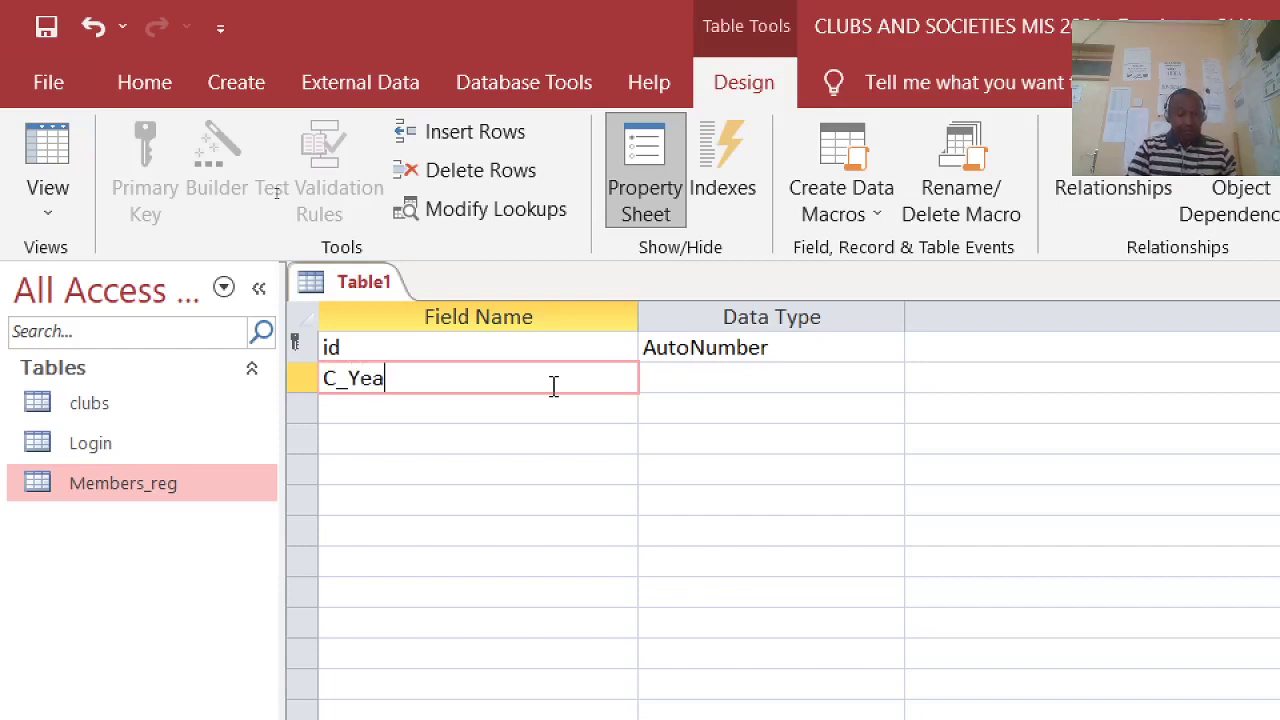
left_click(502, 415)
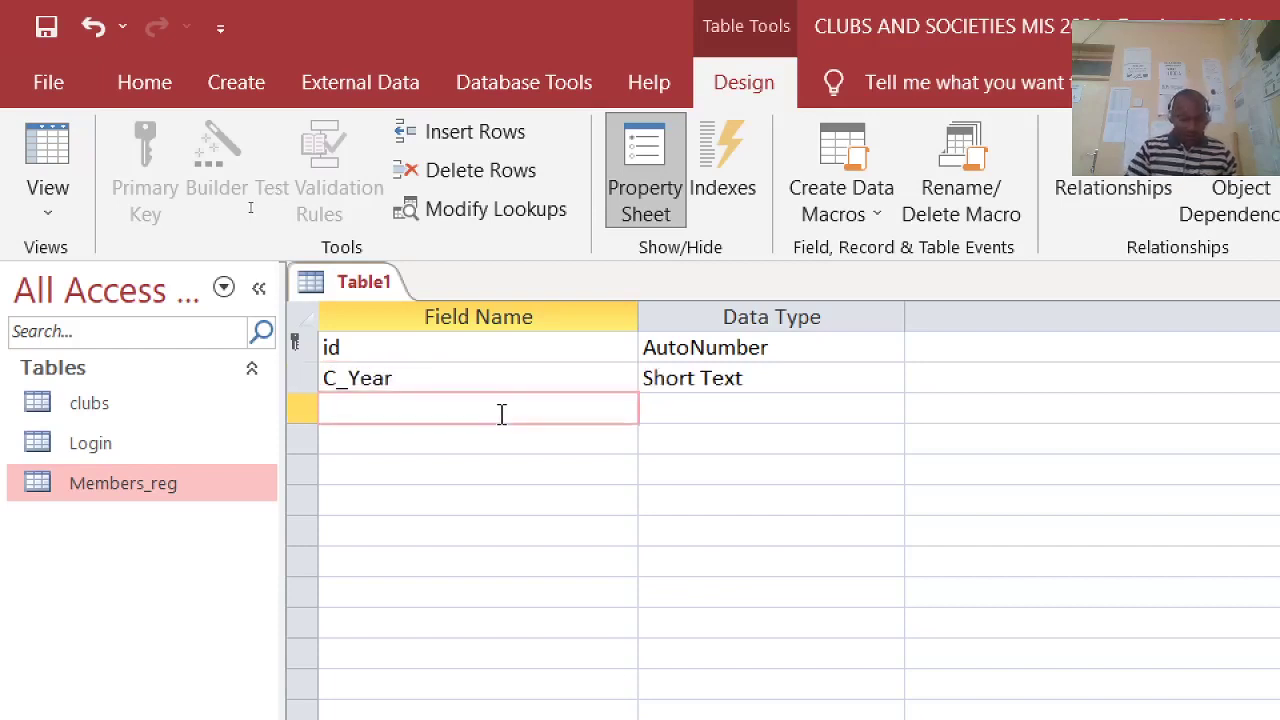
type("Year")
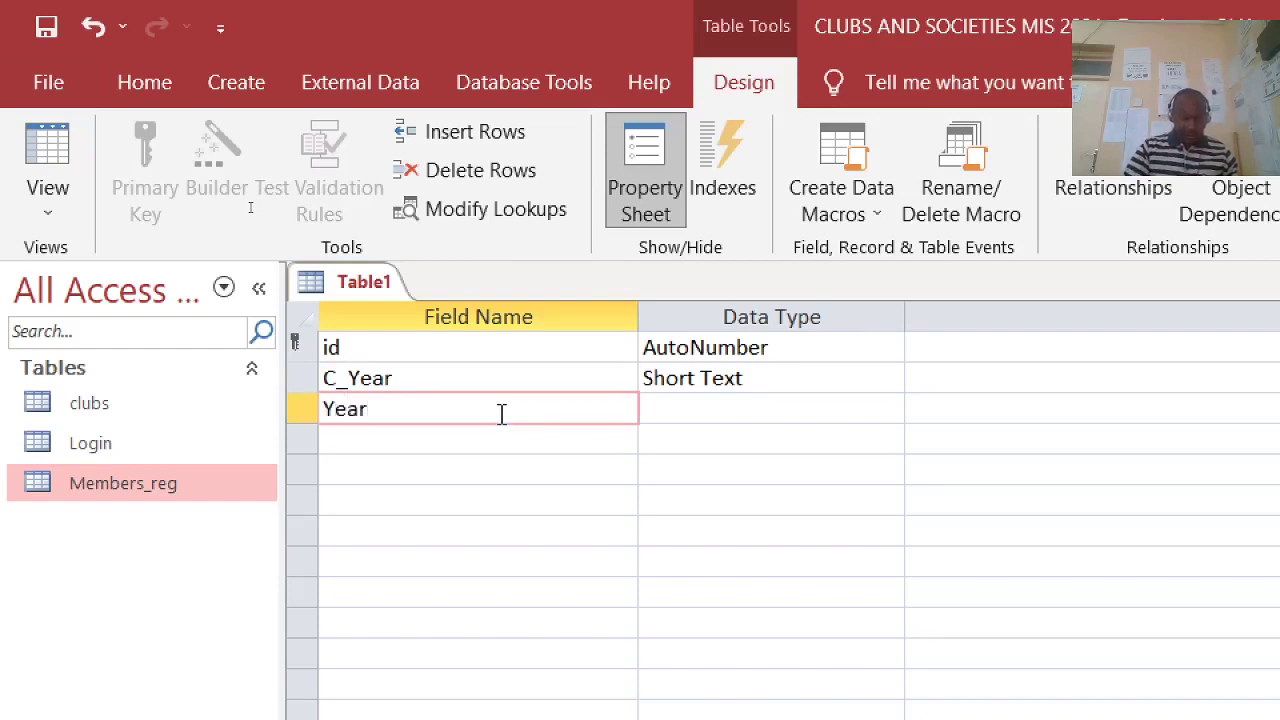
type("OfS")
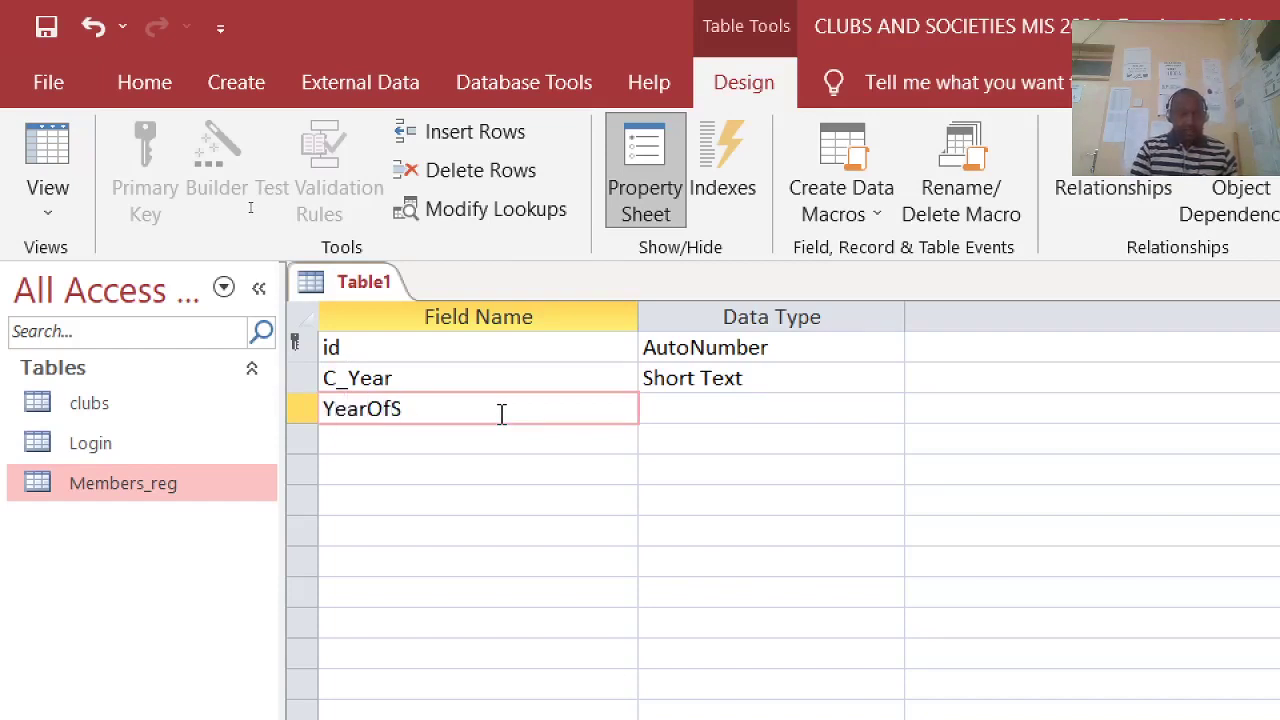
type("tud")
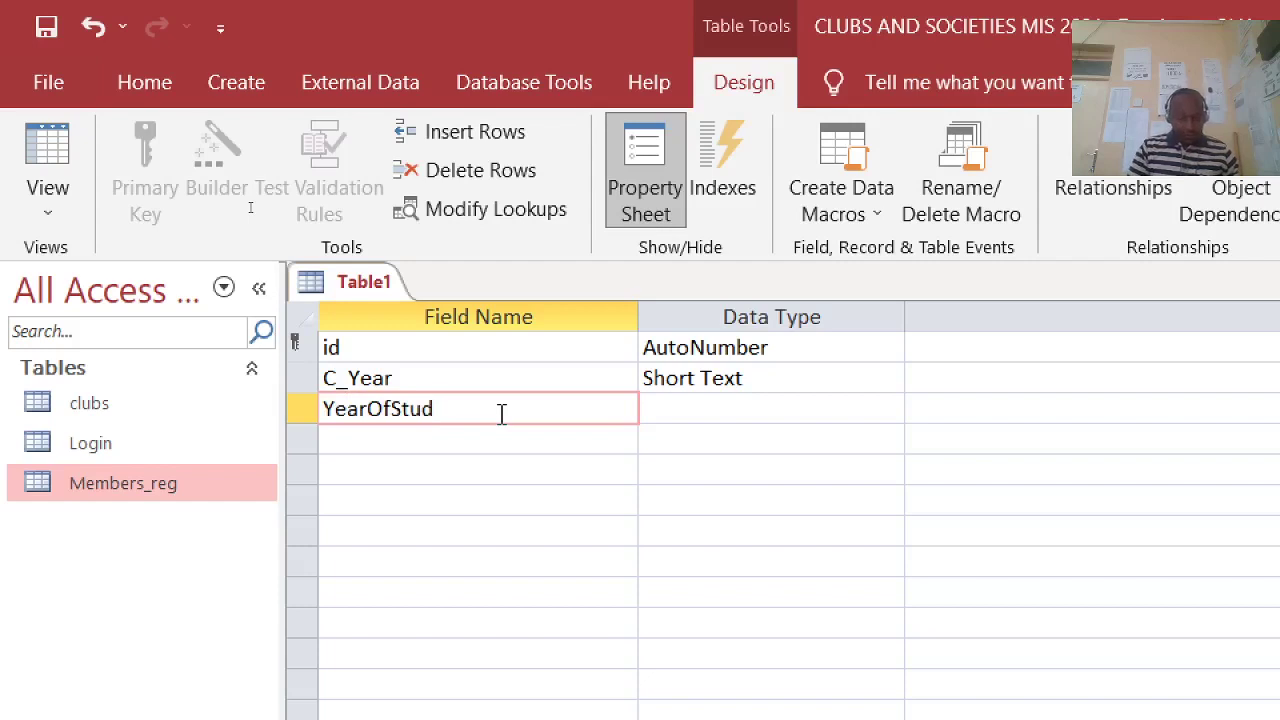
type("y")
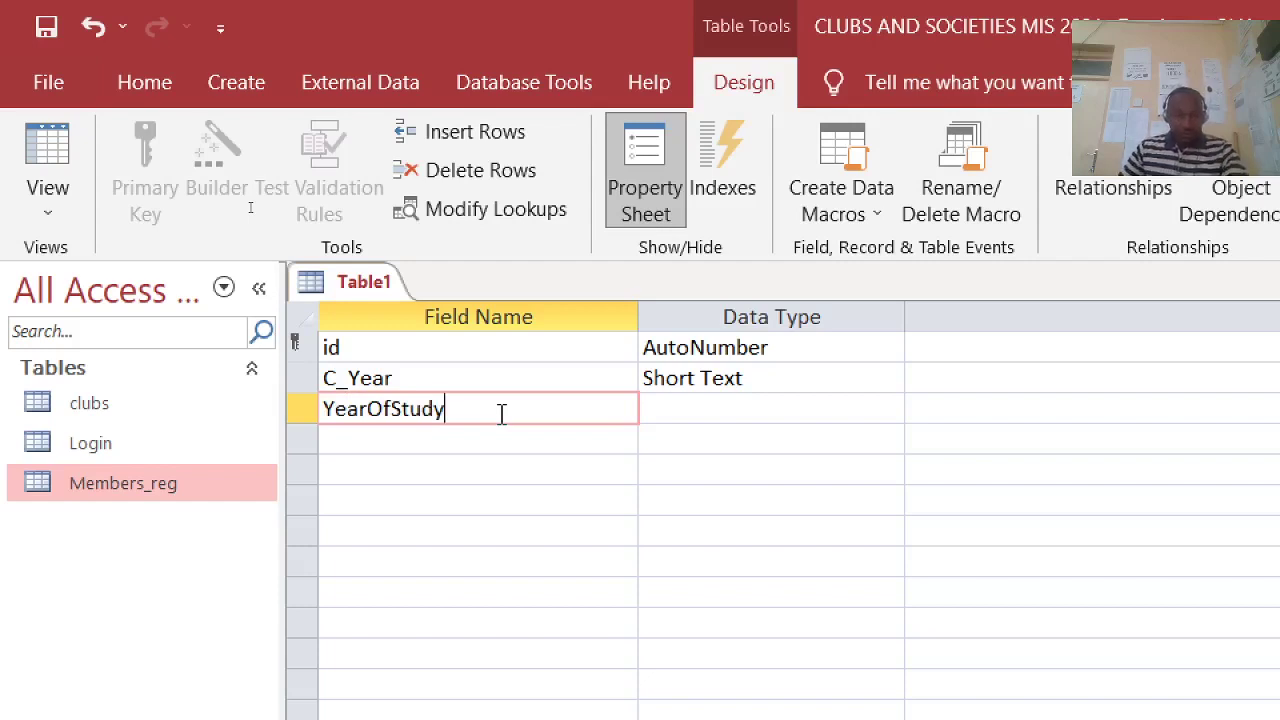
Step: Set the data type of both C_Year and YearOfStudy to Number
double_click(707, 382)
type("number")
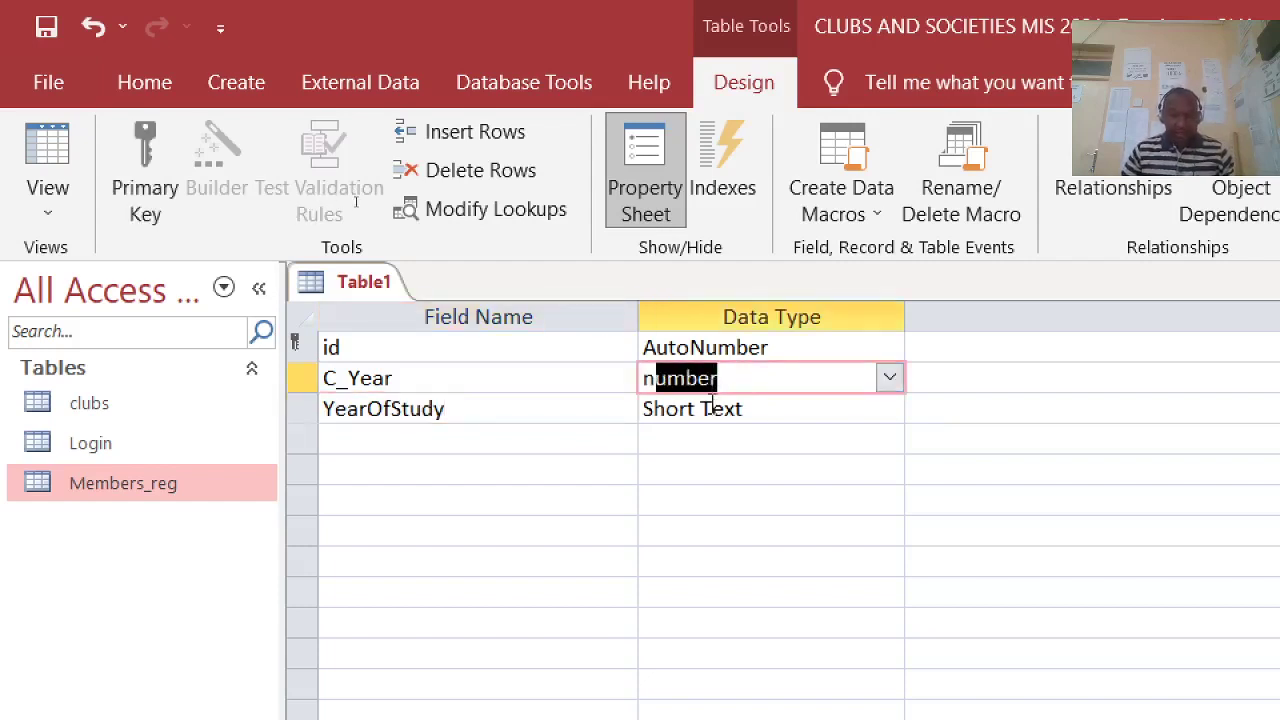
double_click(700, 412)
type("number")
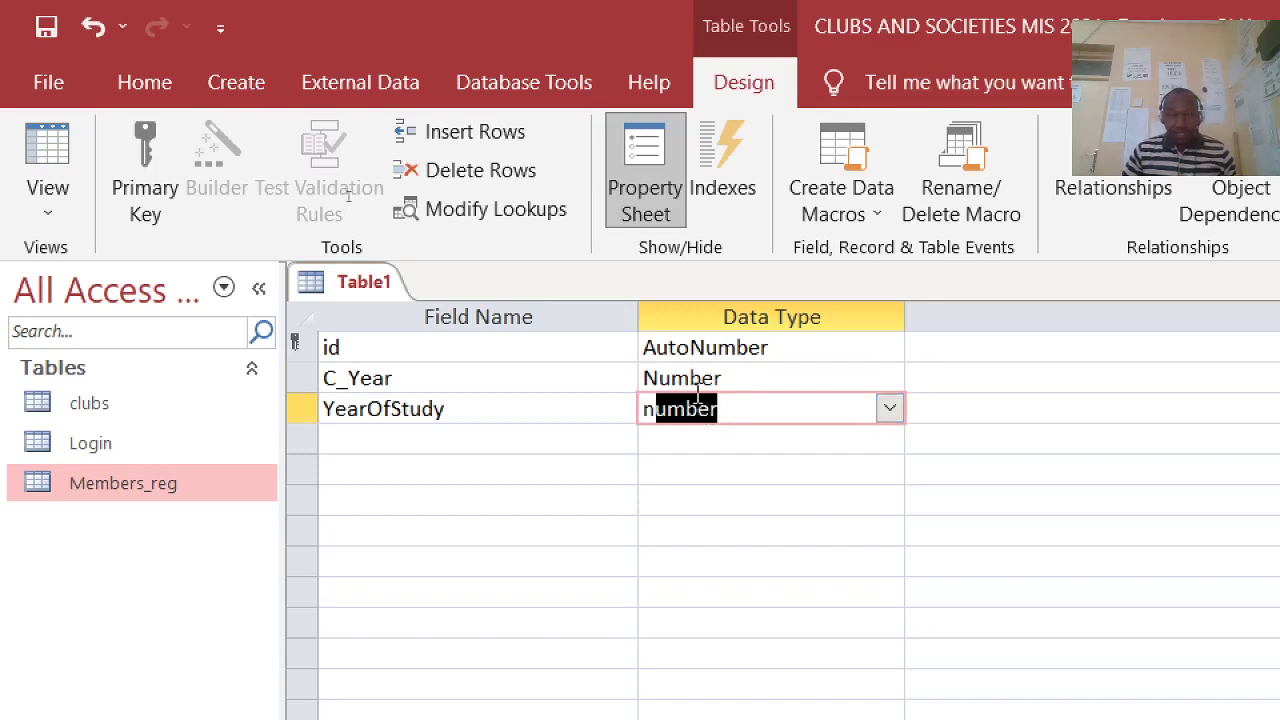
Step: Save the new table under the name filters
key("ctrl+s")
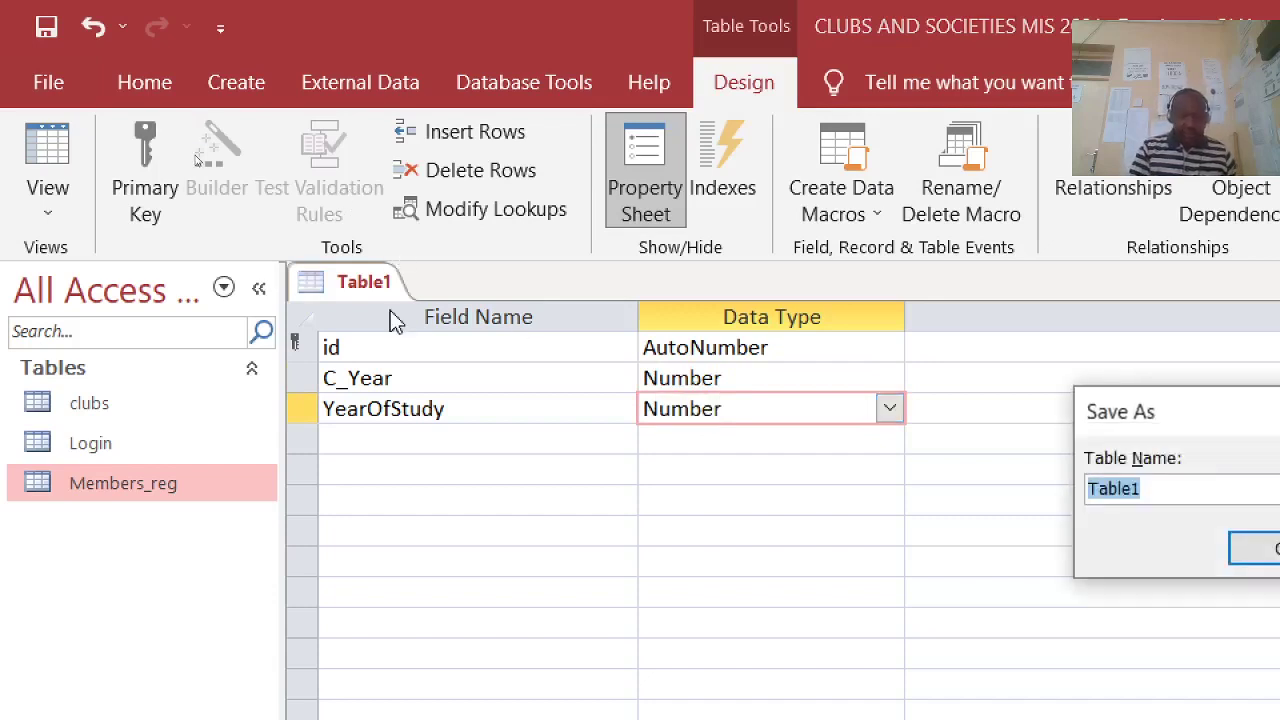
type("filtr")
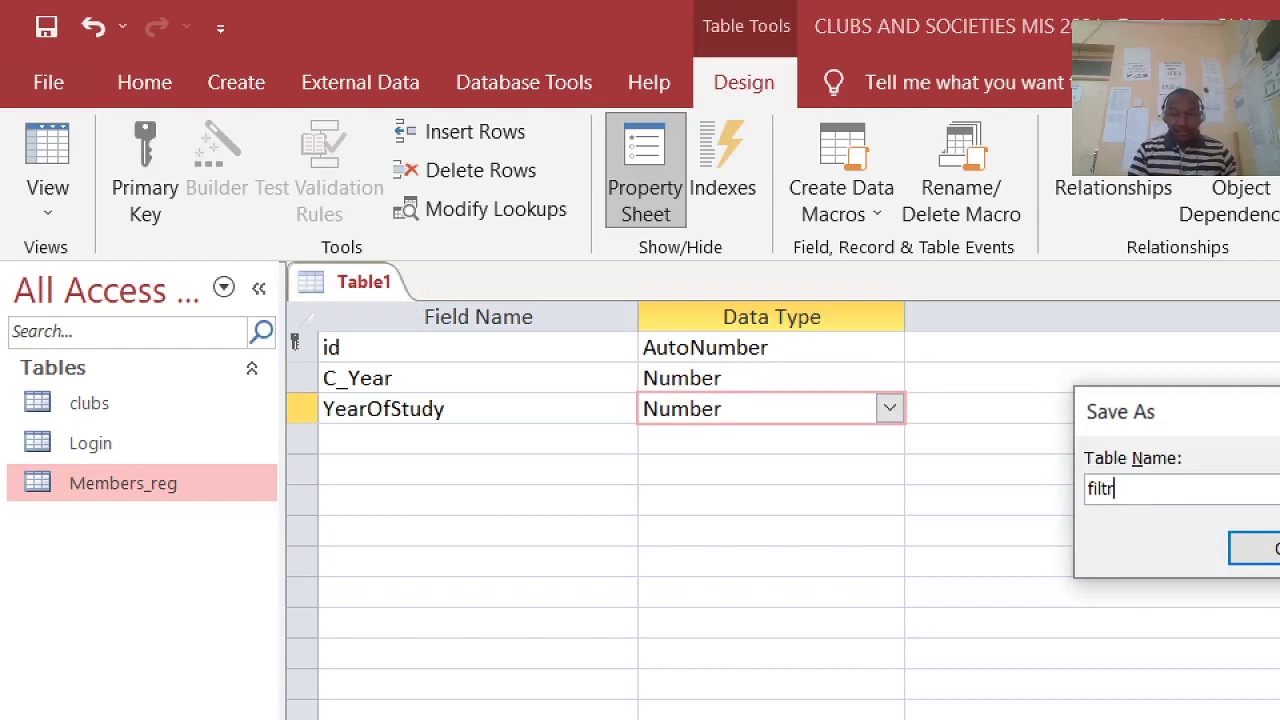
key("BackSpace")
type("ers")
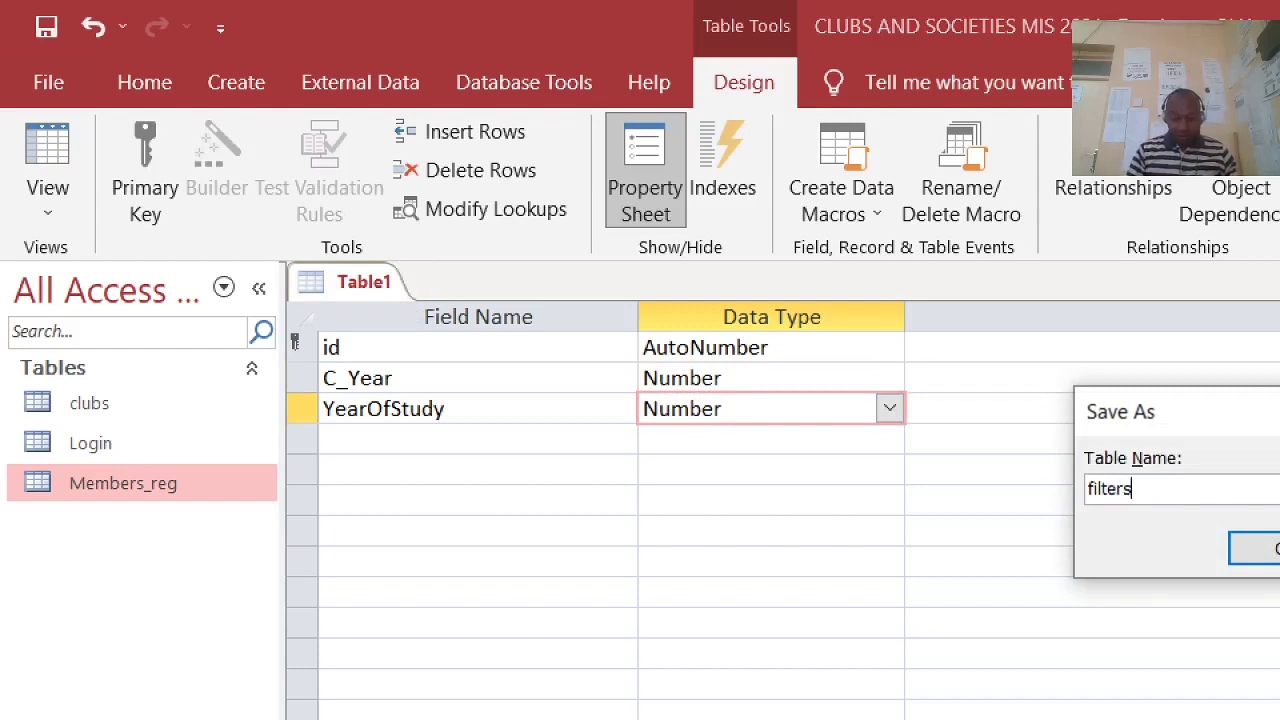
key("Return")
Step: Show the filters table in Datasheet view and enter 2021 as the first record's C_Year
left_click(35, 178)
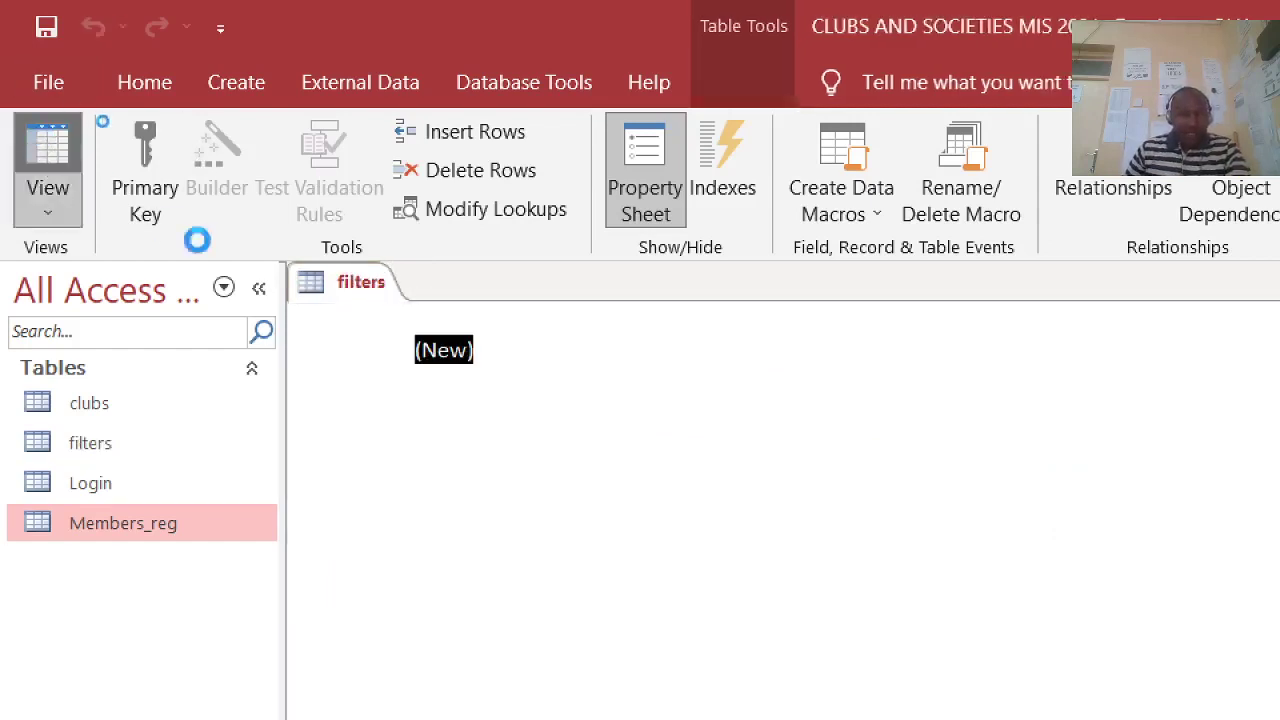
left_click(576, 349)
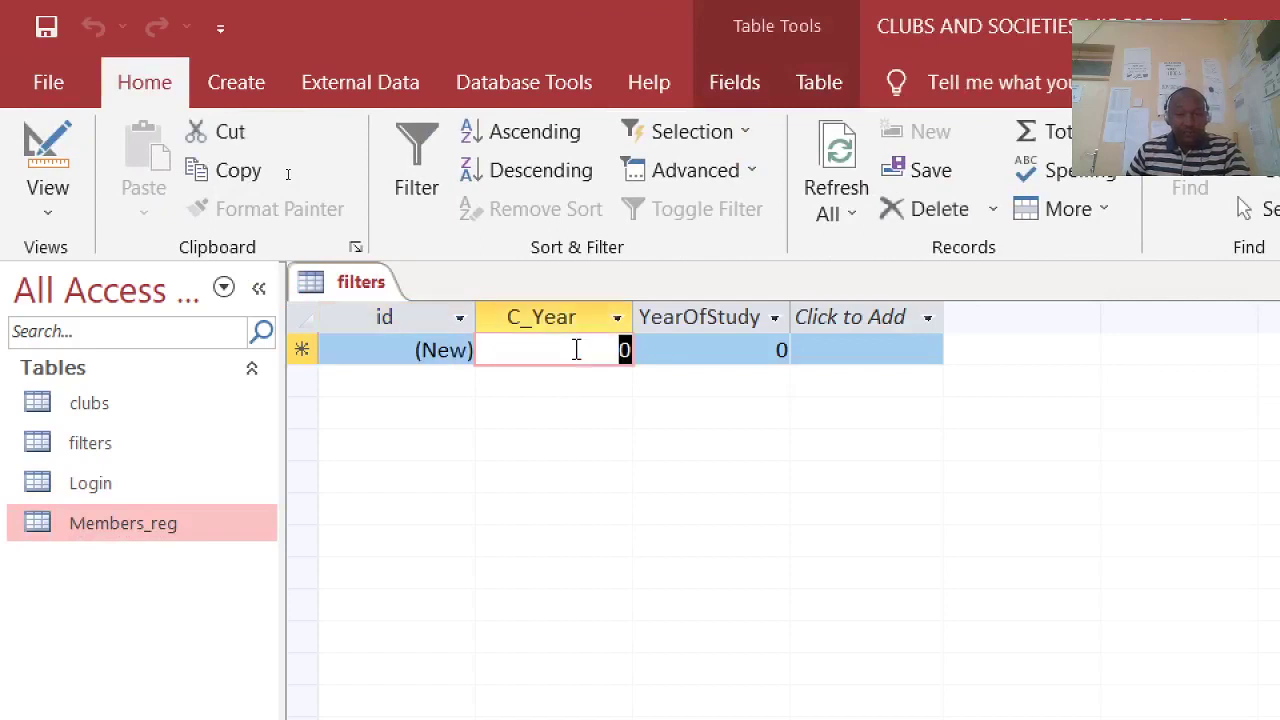
type("2021")
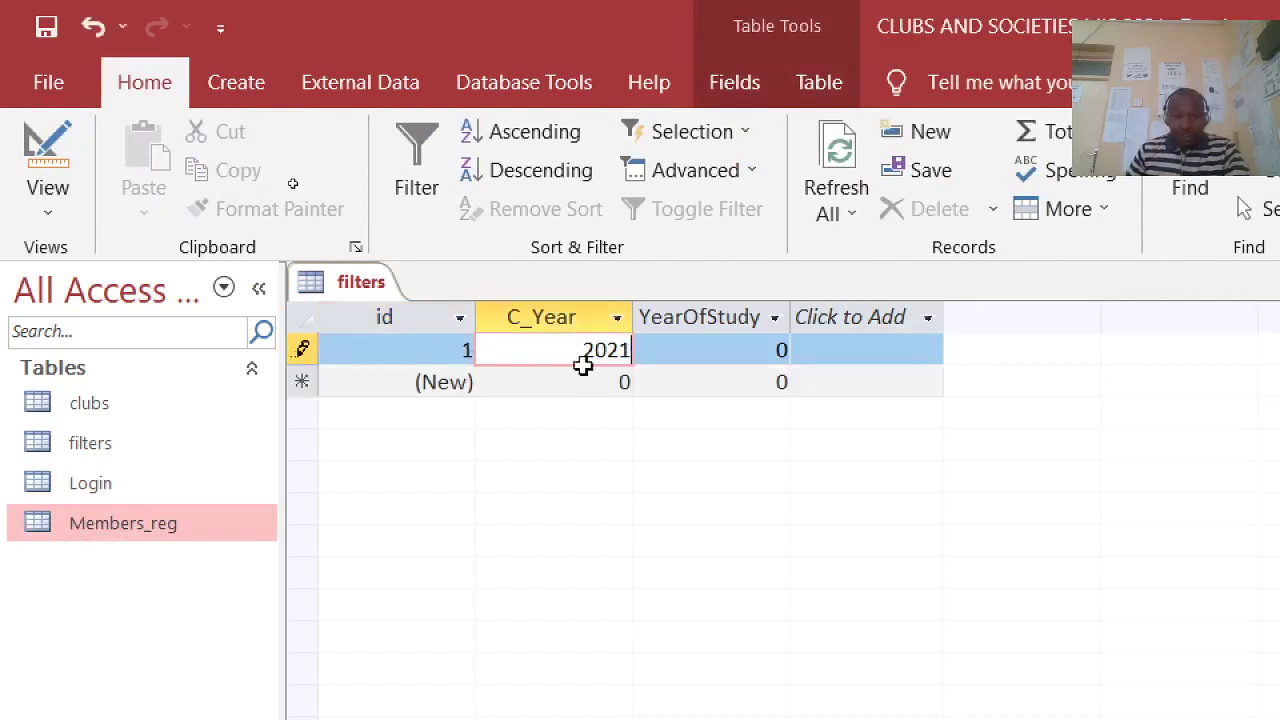
Step: Enter the YearOfStudy values 1, 2, 3 and 4 in the first four records of the filters table
left_click(688, 348)
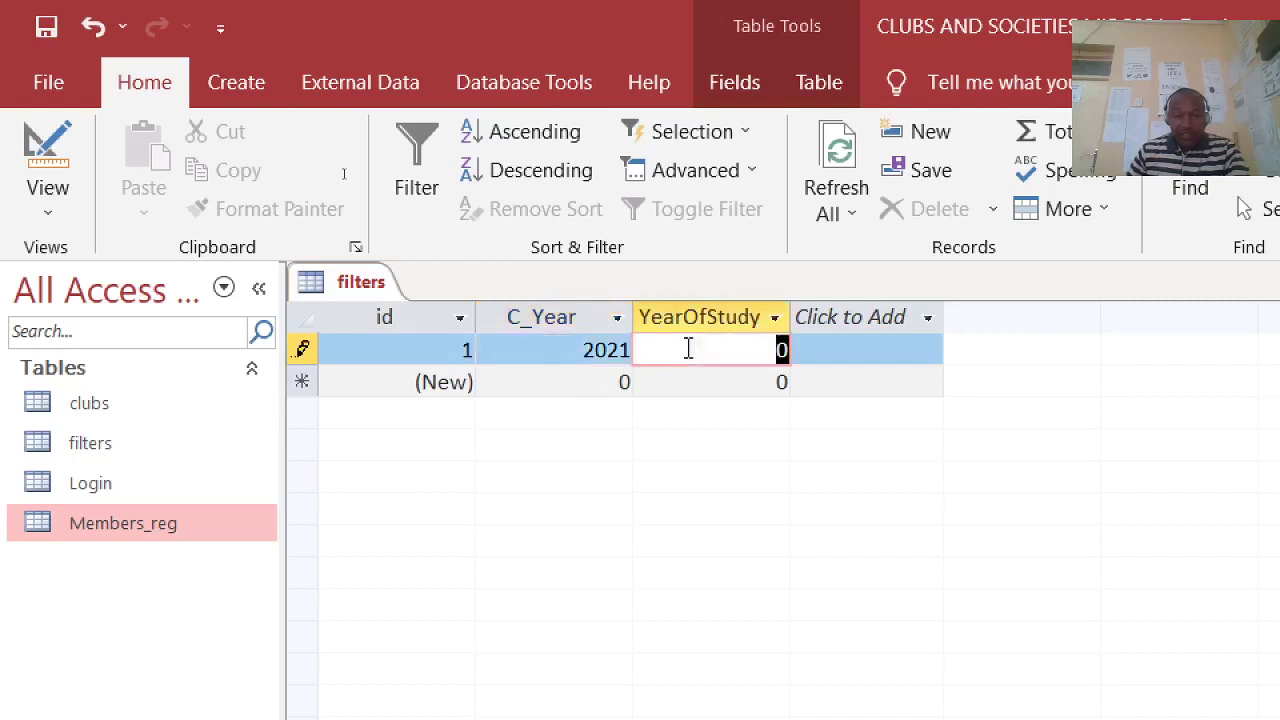
type("1")
key("Down")
type("2")
key("Down")
type("3")
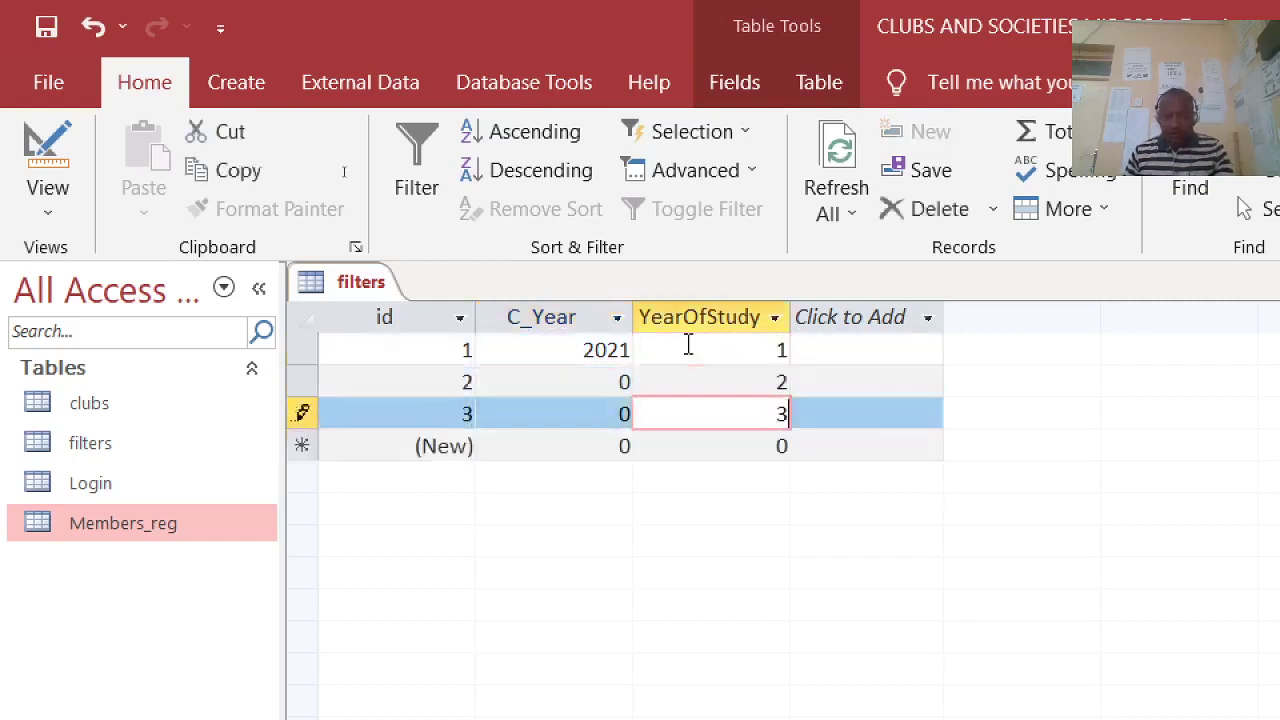
key("Down")
type("4")
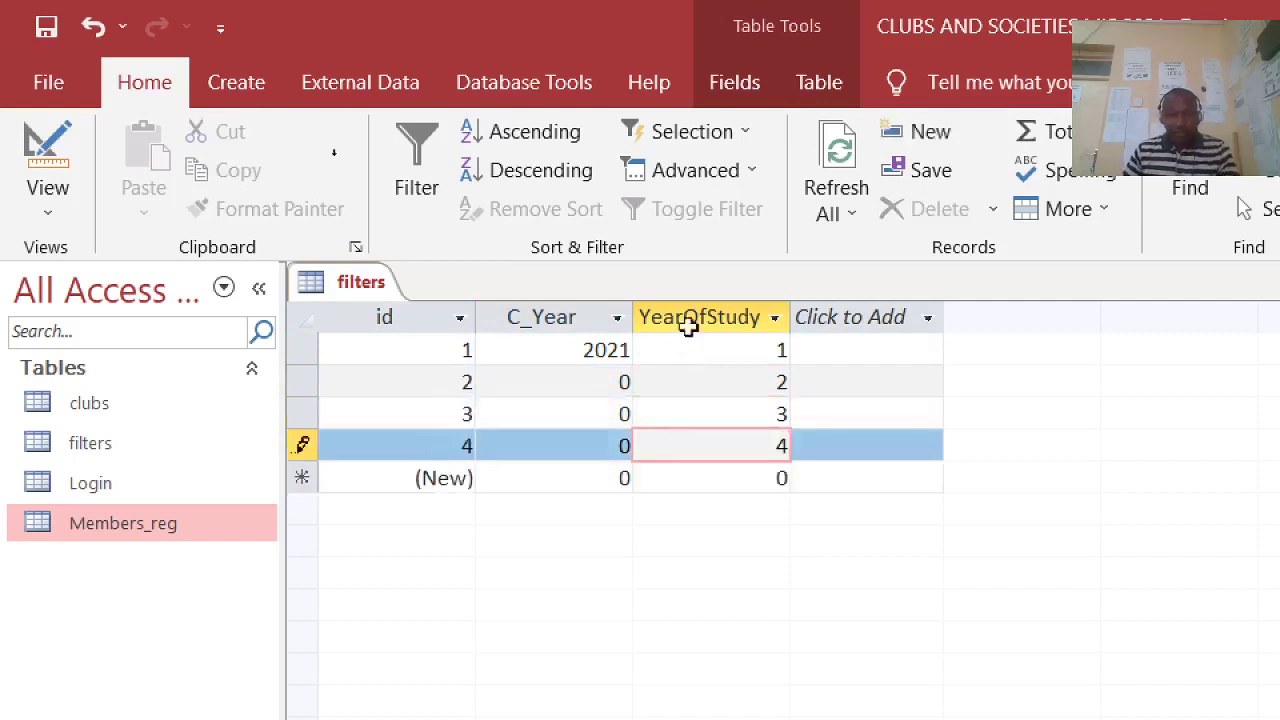
Step: Set the second record's C_Year to 2020 and close the filters table
double_click(596, 384)
type("2012")
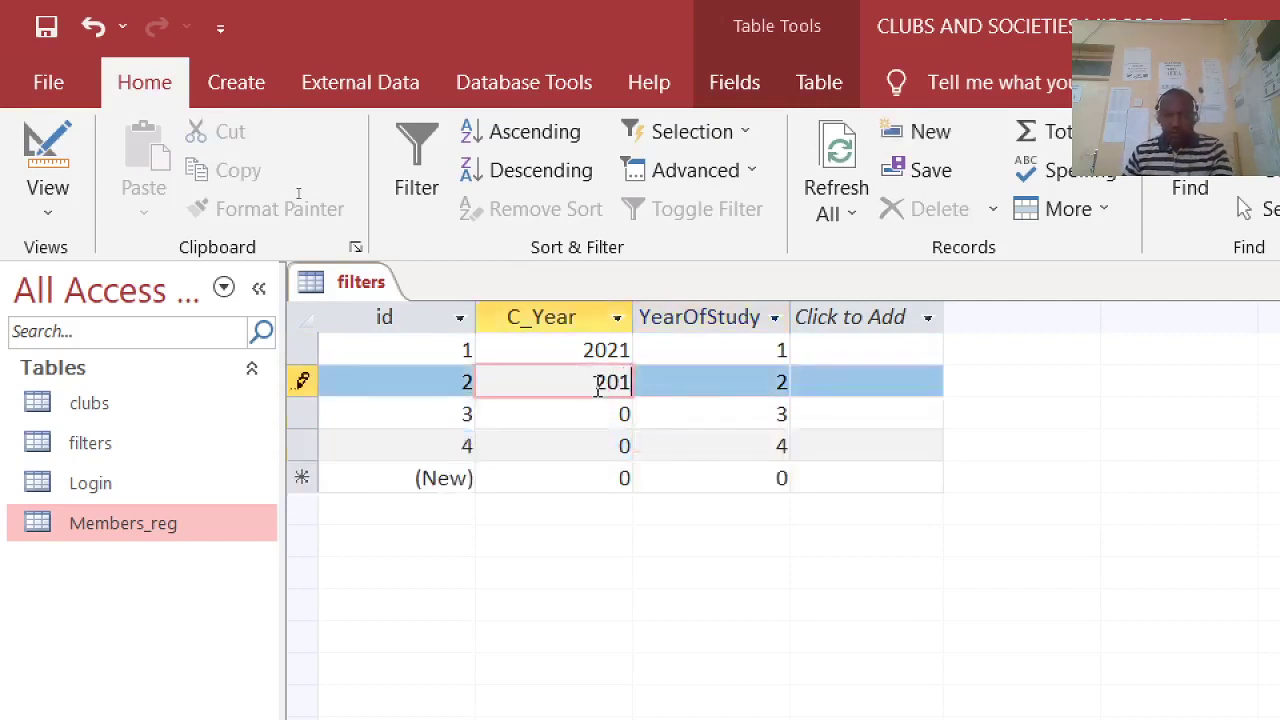
key("BackSpace")
key("BackSpace")
key("BackSpace")
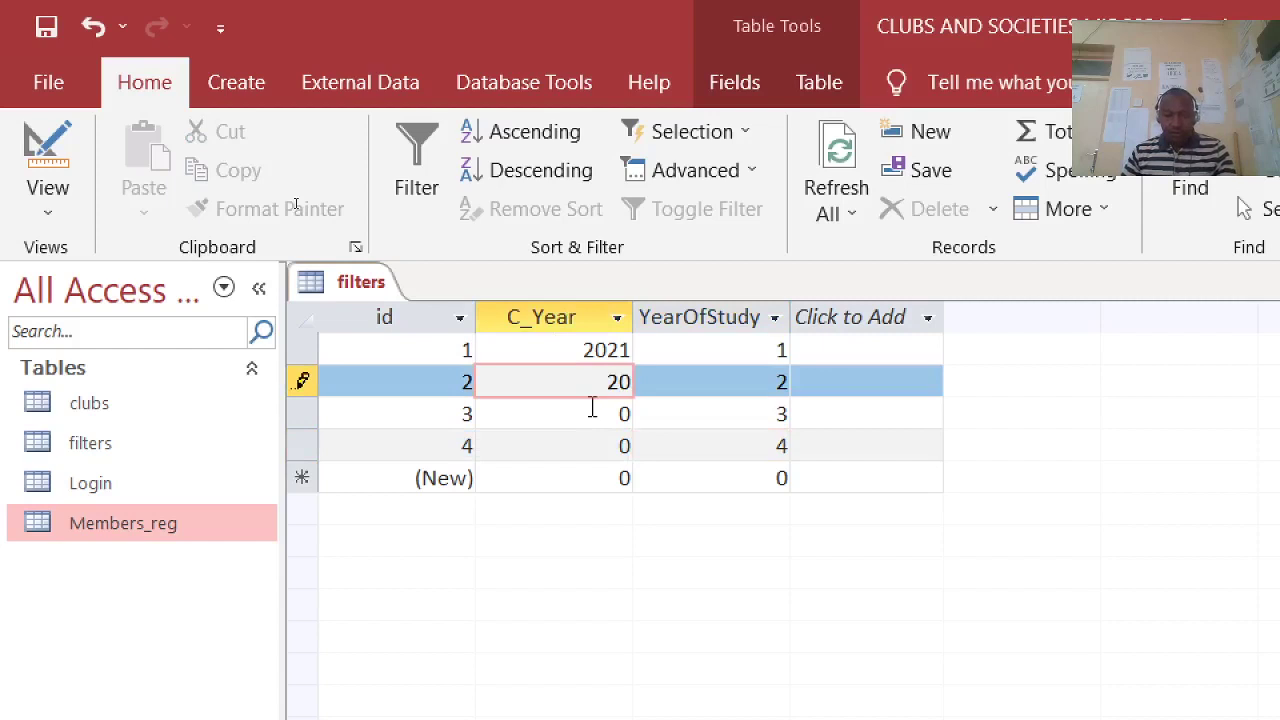
type("0")
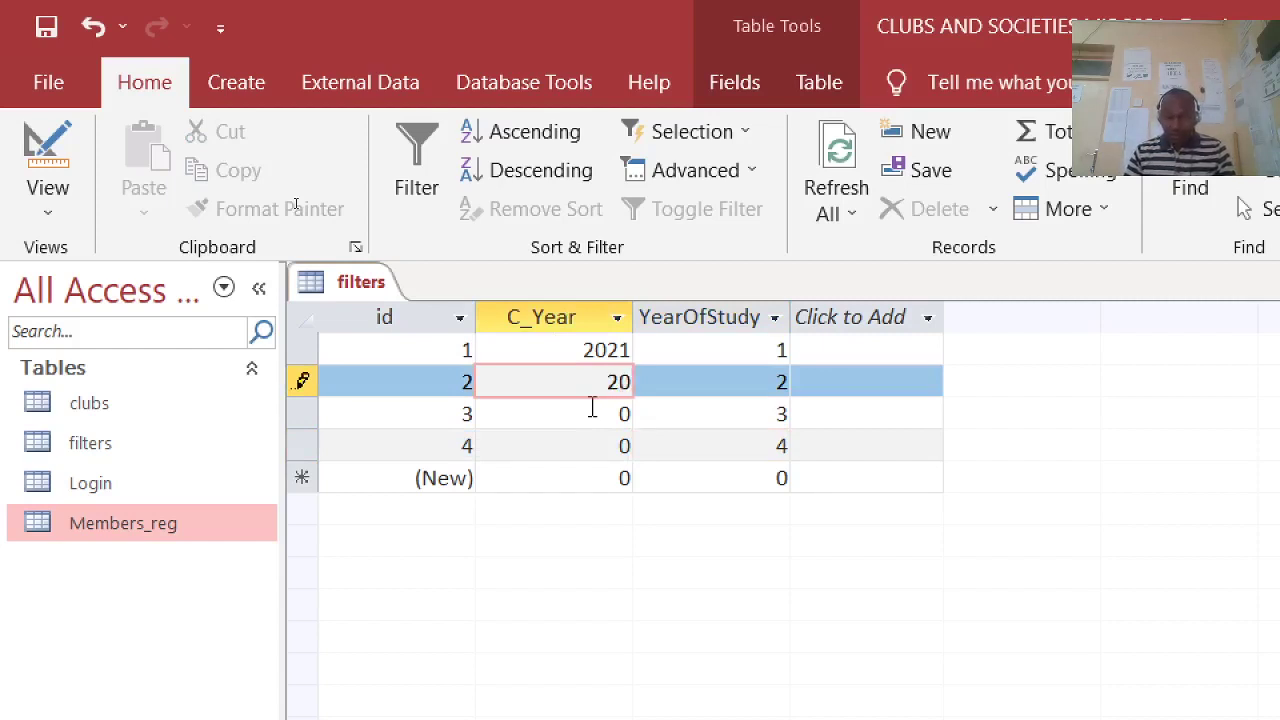
key("BackSpace")
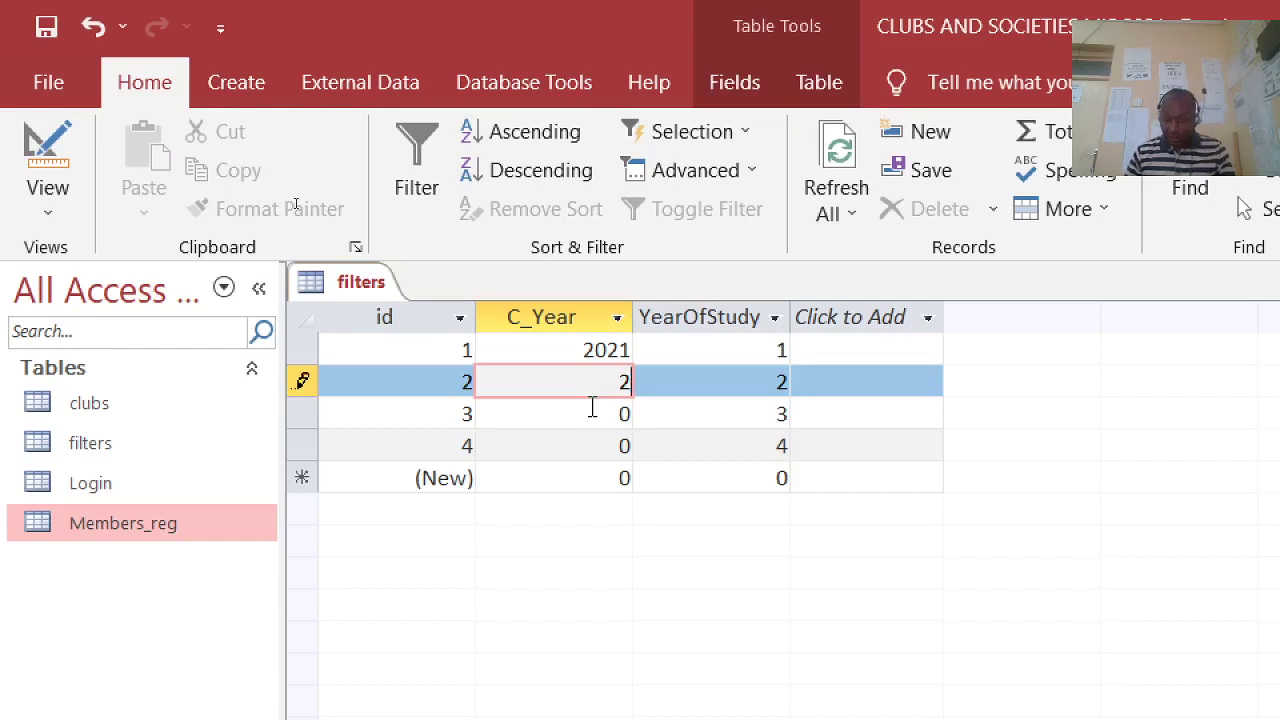
type("02")
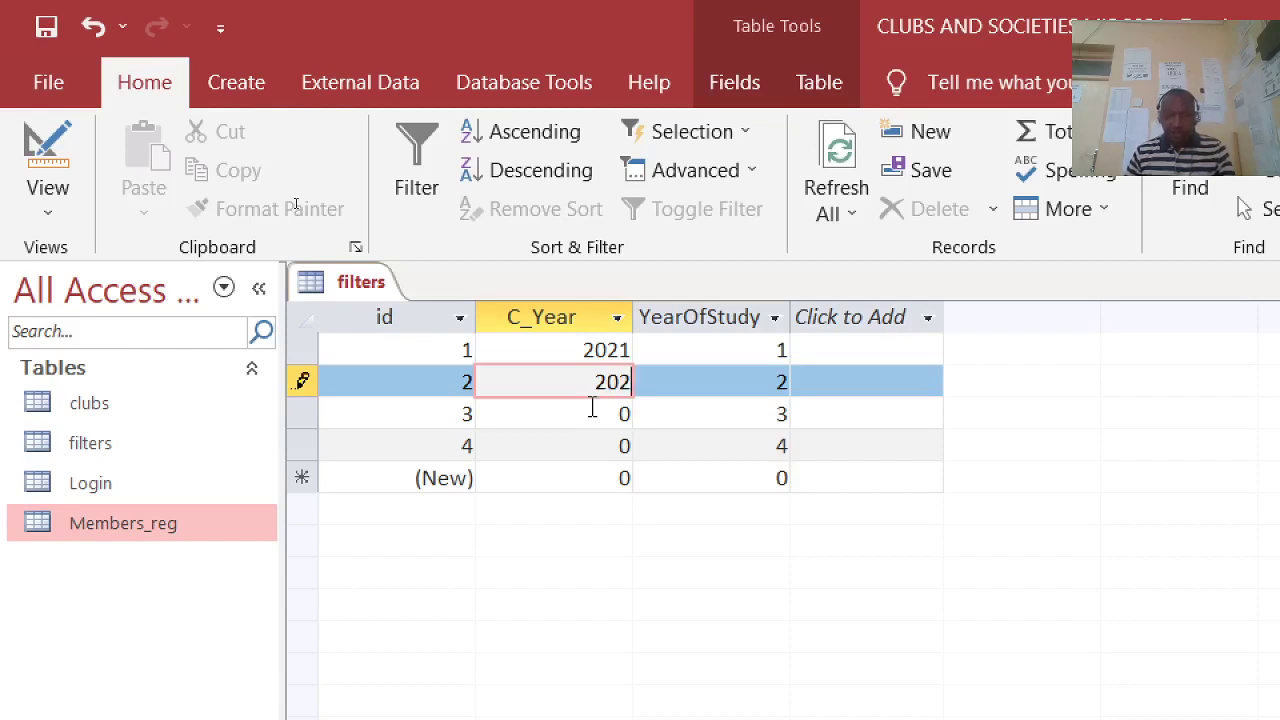
type("0")
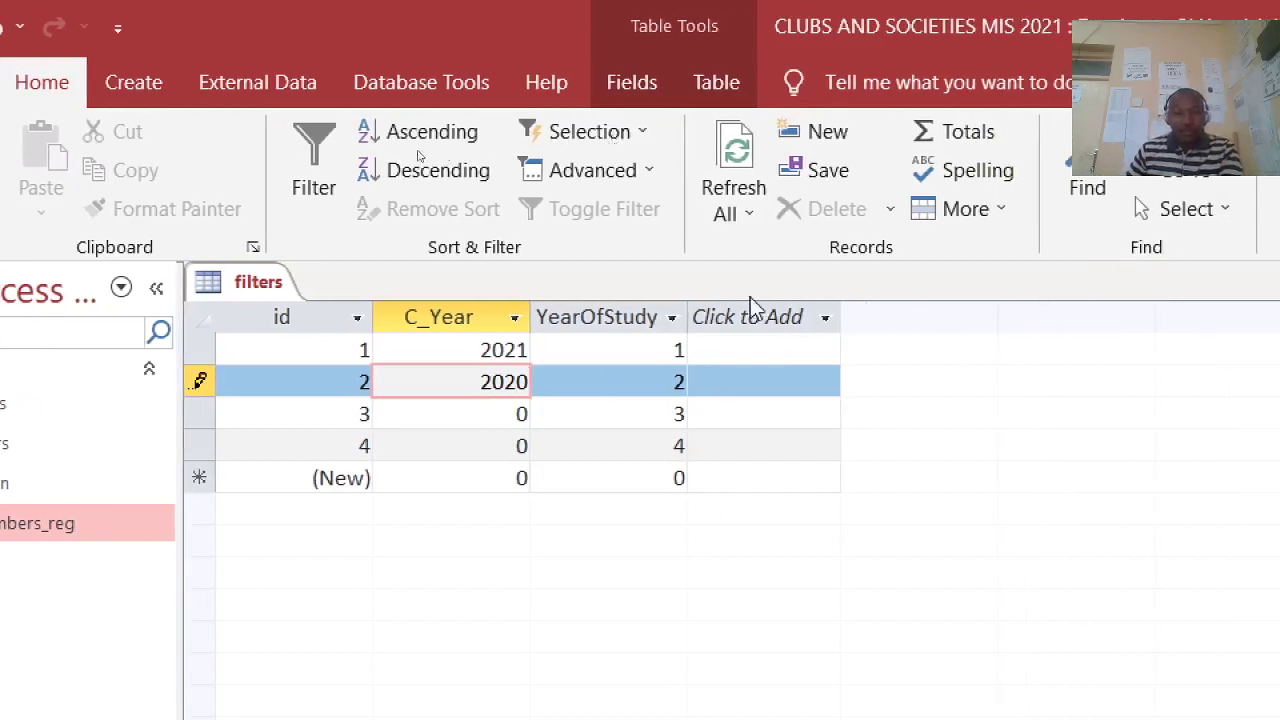
right_click(263, 288)
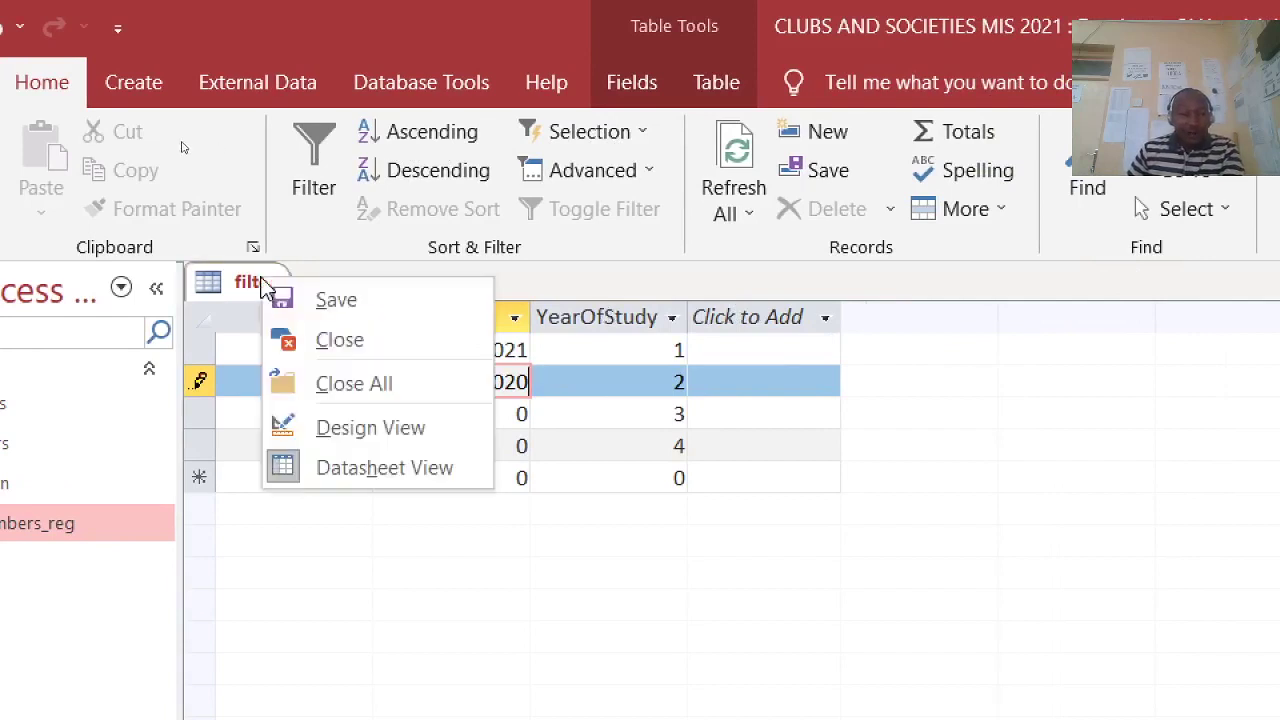
left_click(309, 343)
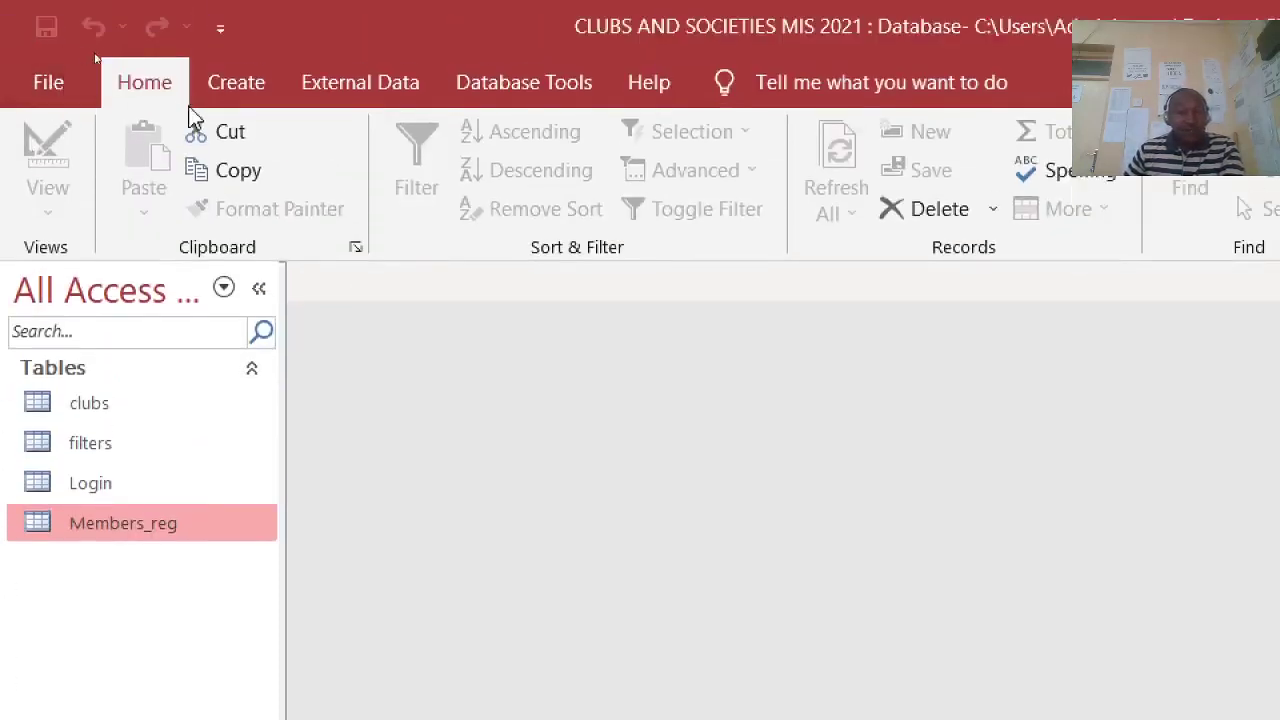
Step: Create a simple query containing all fields of the Members_reg table, keeping the default title, and close its datasheet
left_click(222, 82)
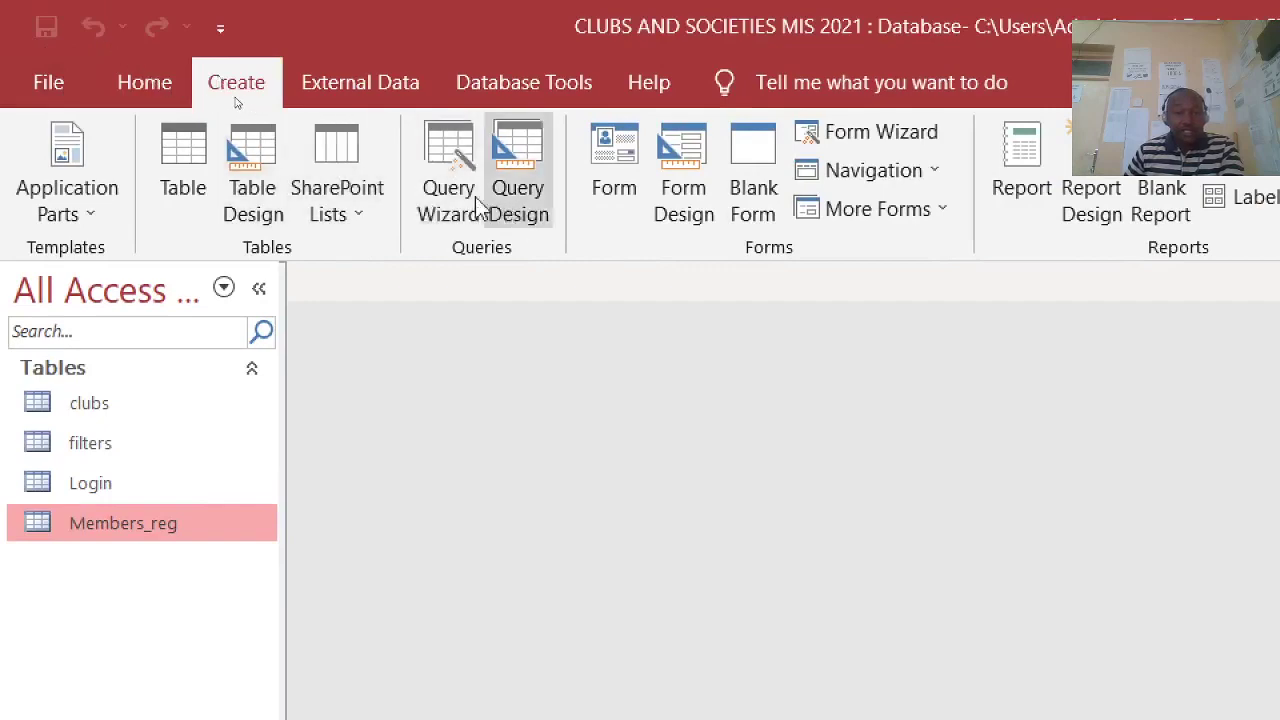
left_click(455, 193)
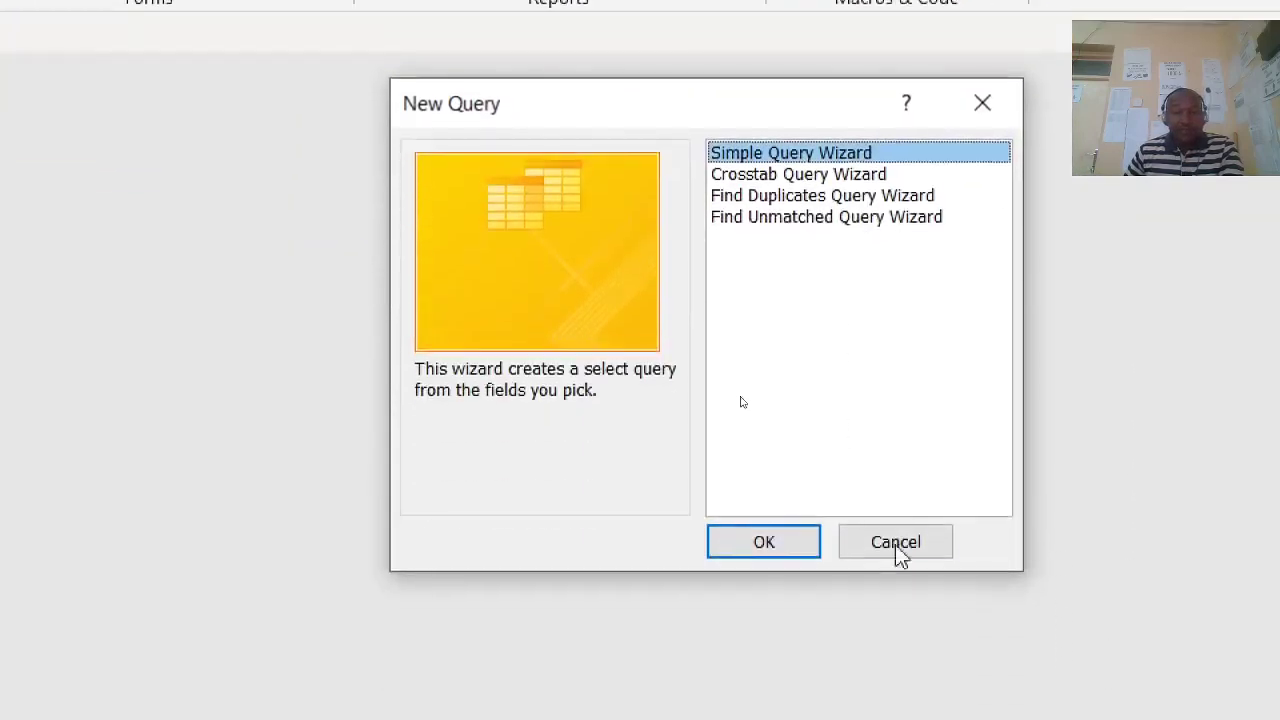
left_click(778, 542)
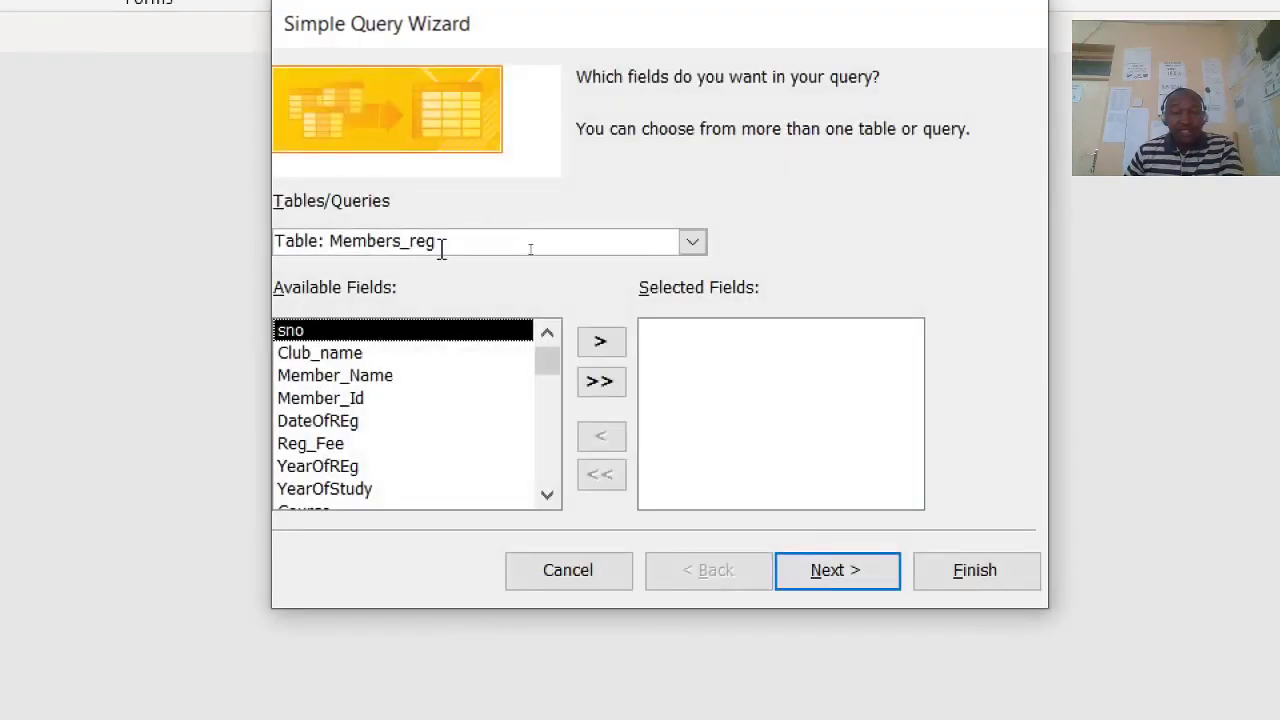
left_click(599, 381)
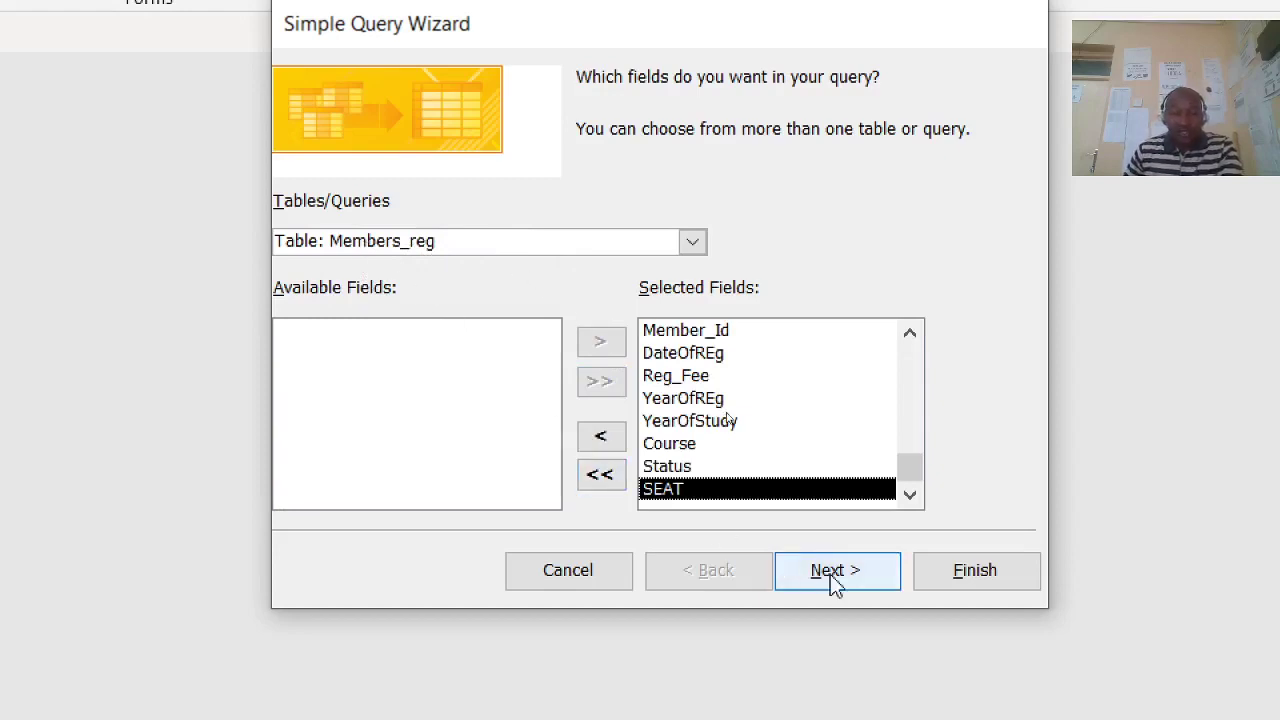
left_click(978, 588)
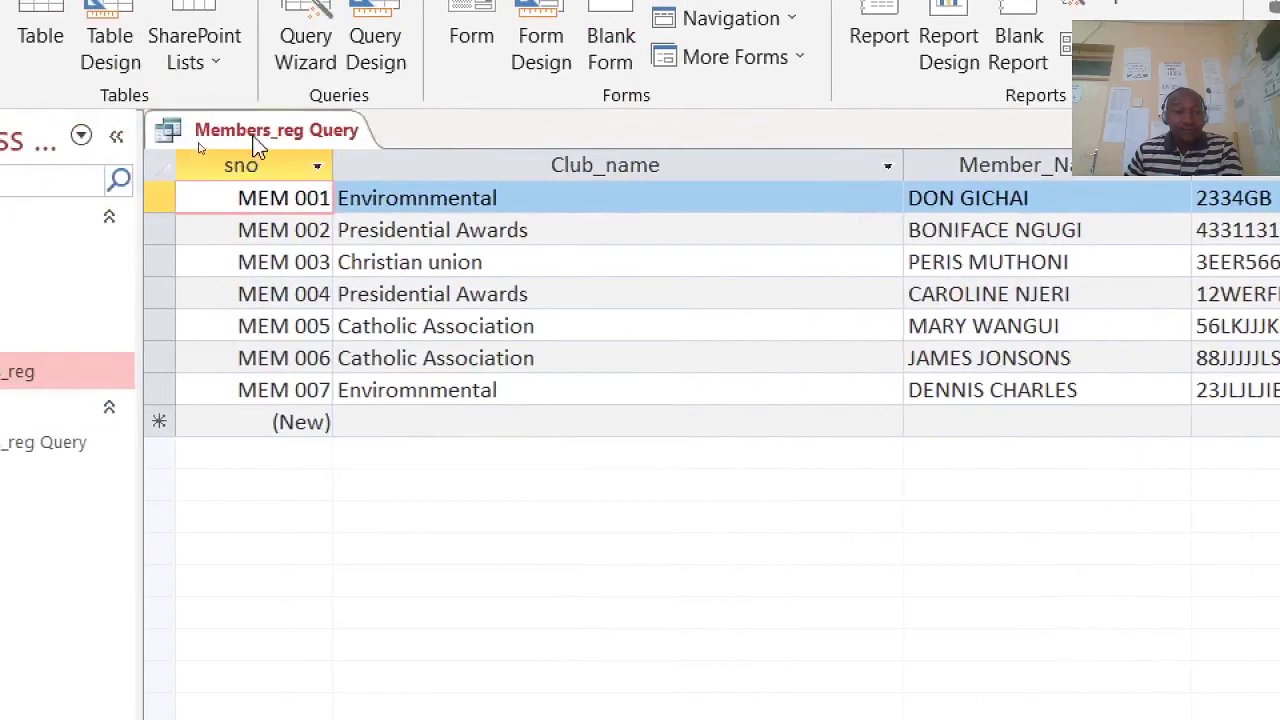
right_click(245, 133)
left_click(350, 197)
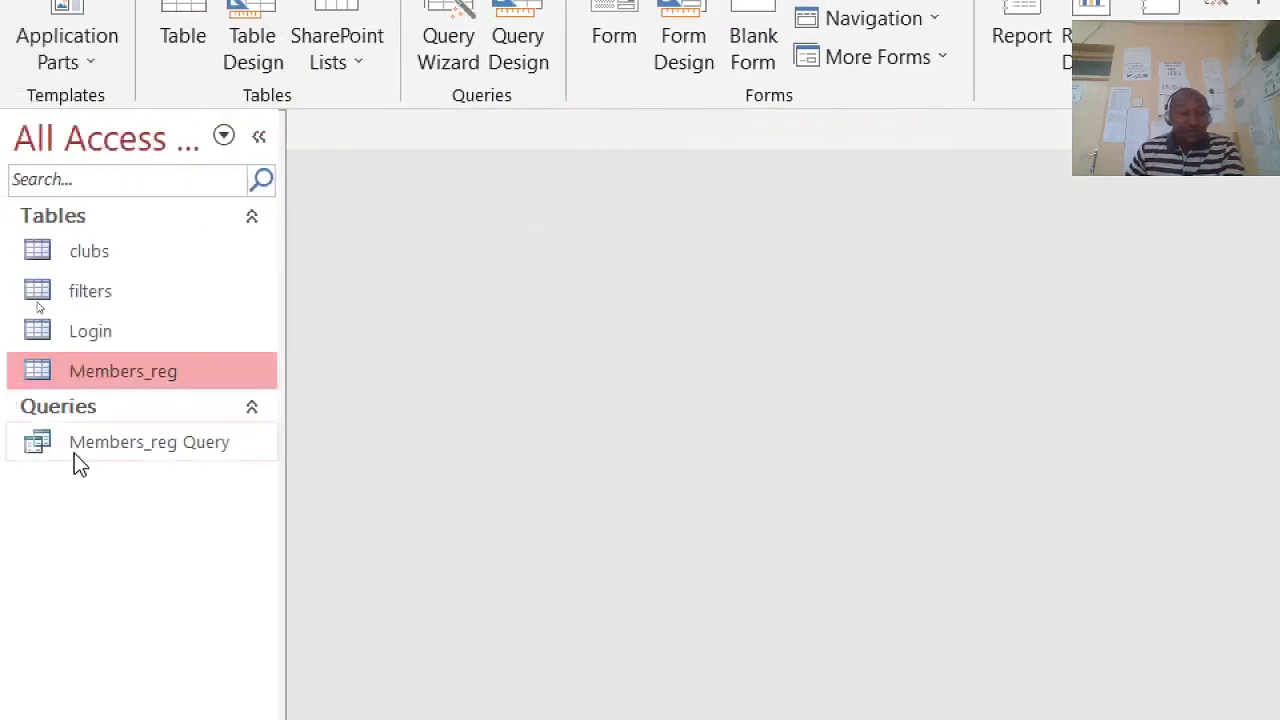
Step: Open Members_reg Query in Design View, enlarge its table box to show every field, and close the query
right_click(86, 446)
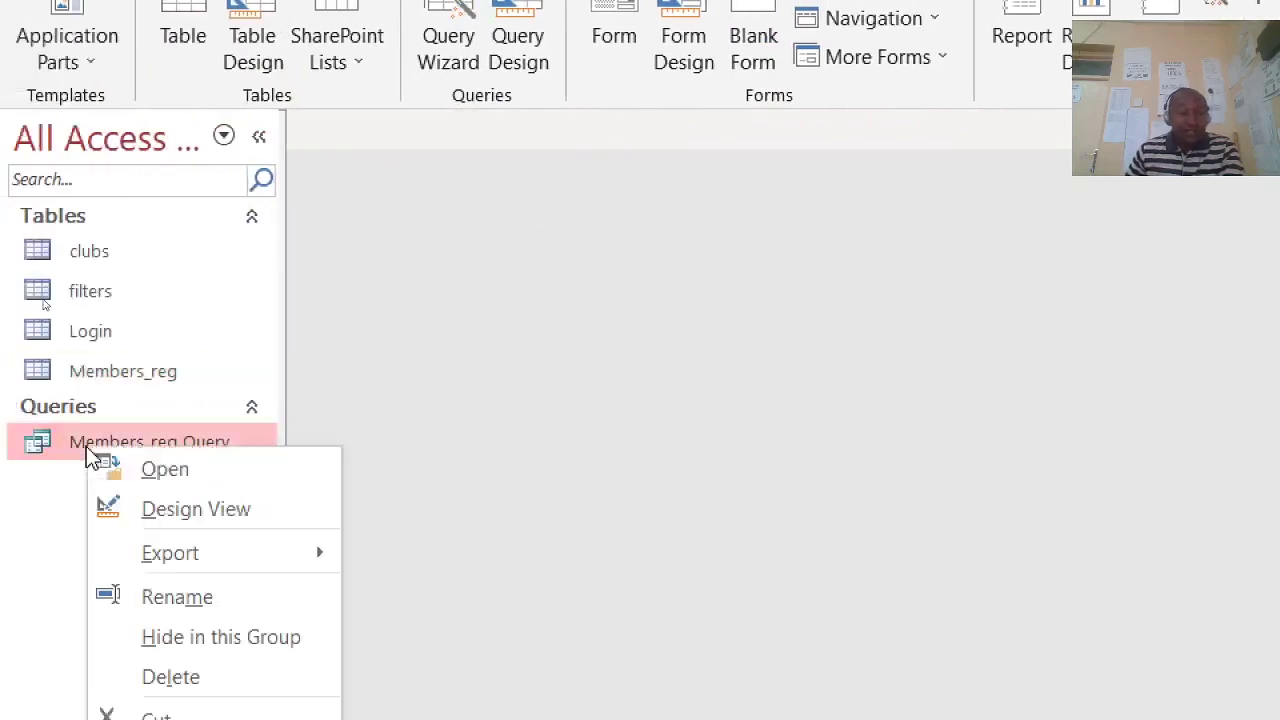
left_click(168, 502)
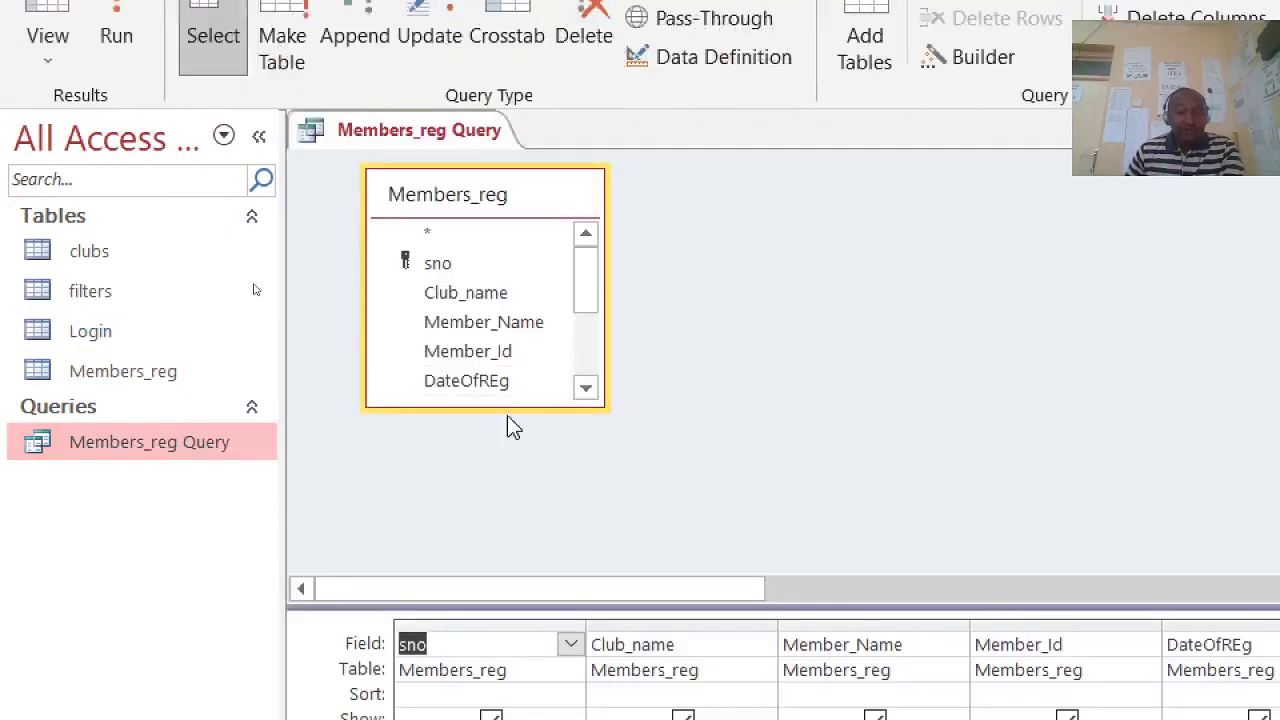
left_click_drag(507, 410, 491, 572)
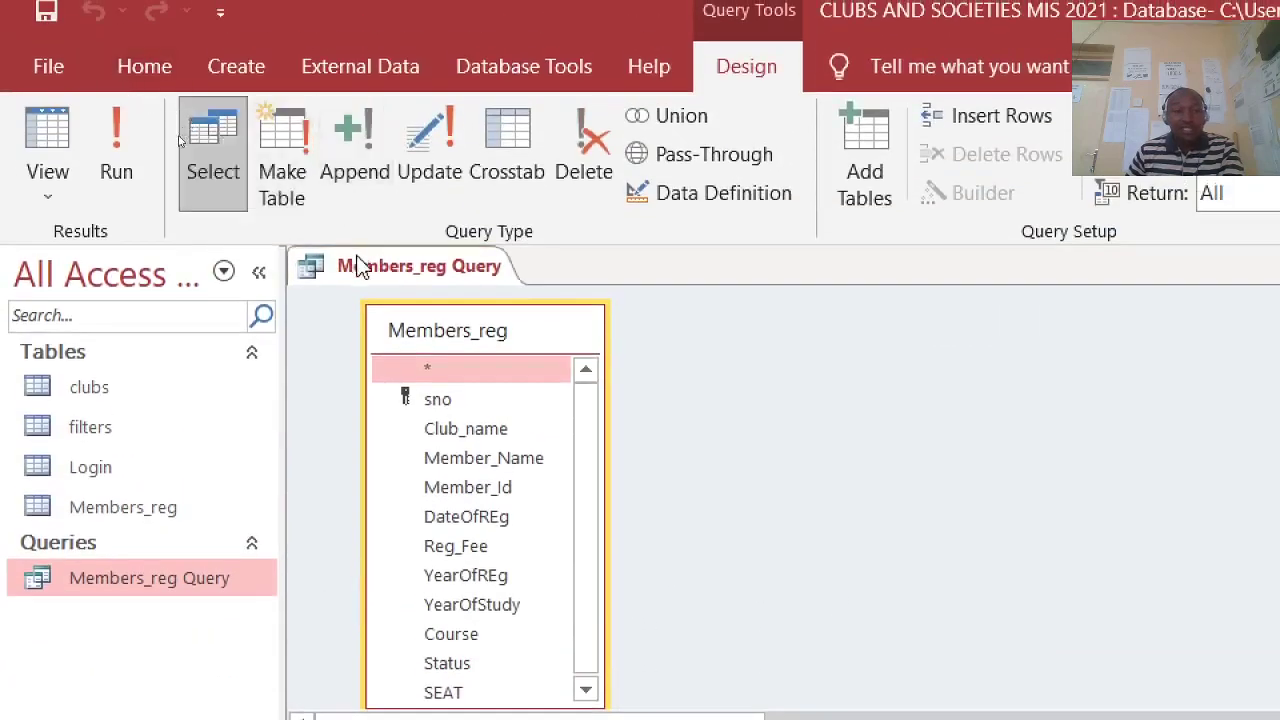
right_click(360, 30)
left_click(437, 322)
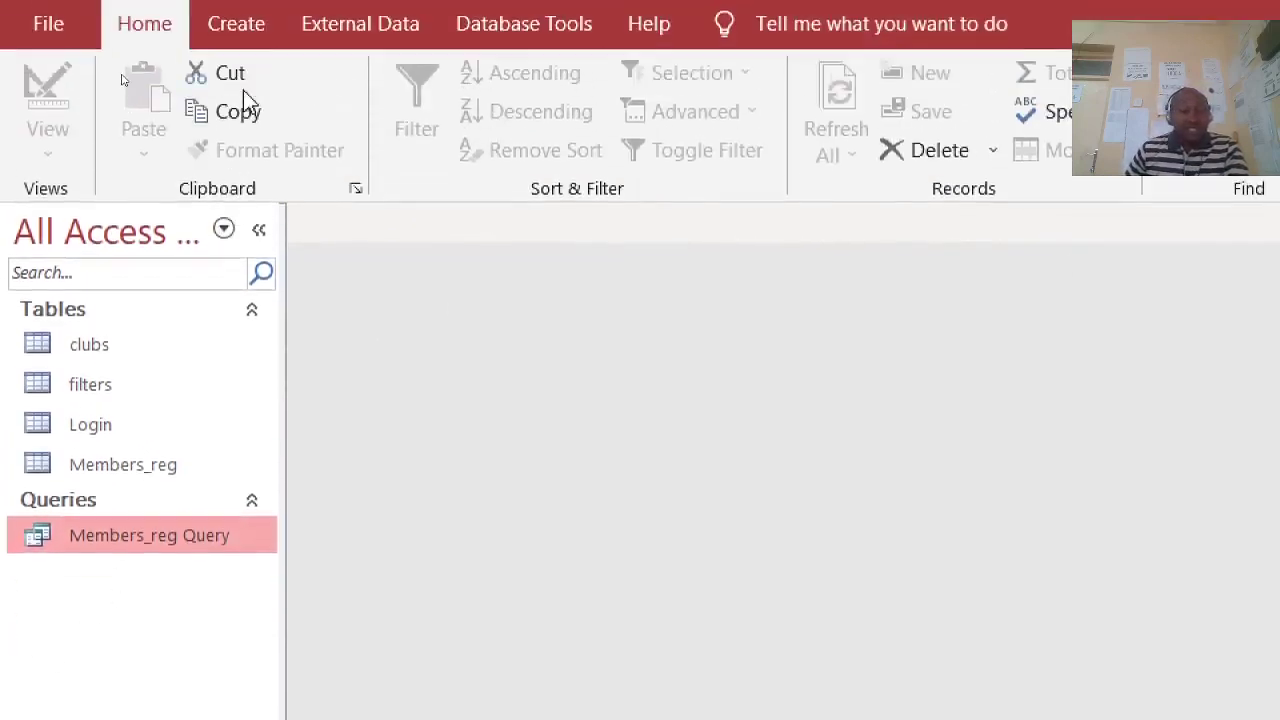
Step: Start a simple query on Members_reg Query and add the fields Member_Id, Member_Name, Club_name, YearOfStudy and Course
left_click(232, 86)
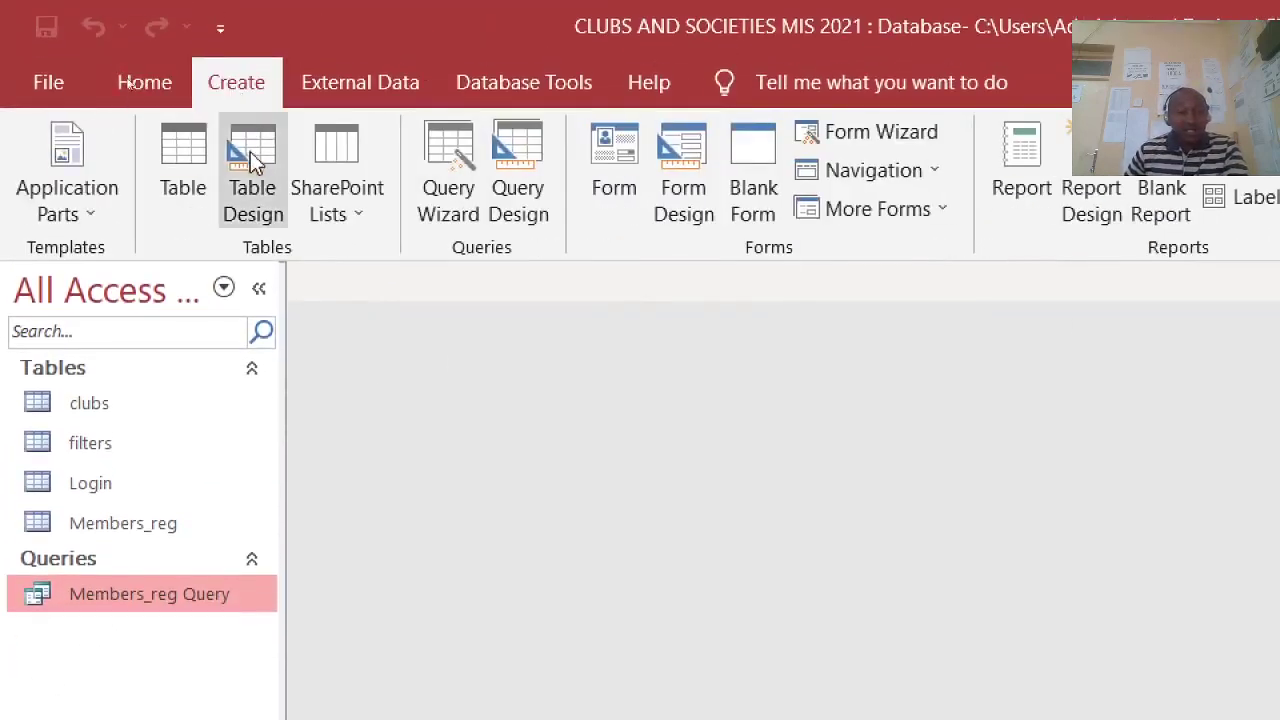
left_click(449, 205)
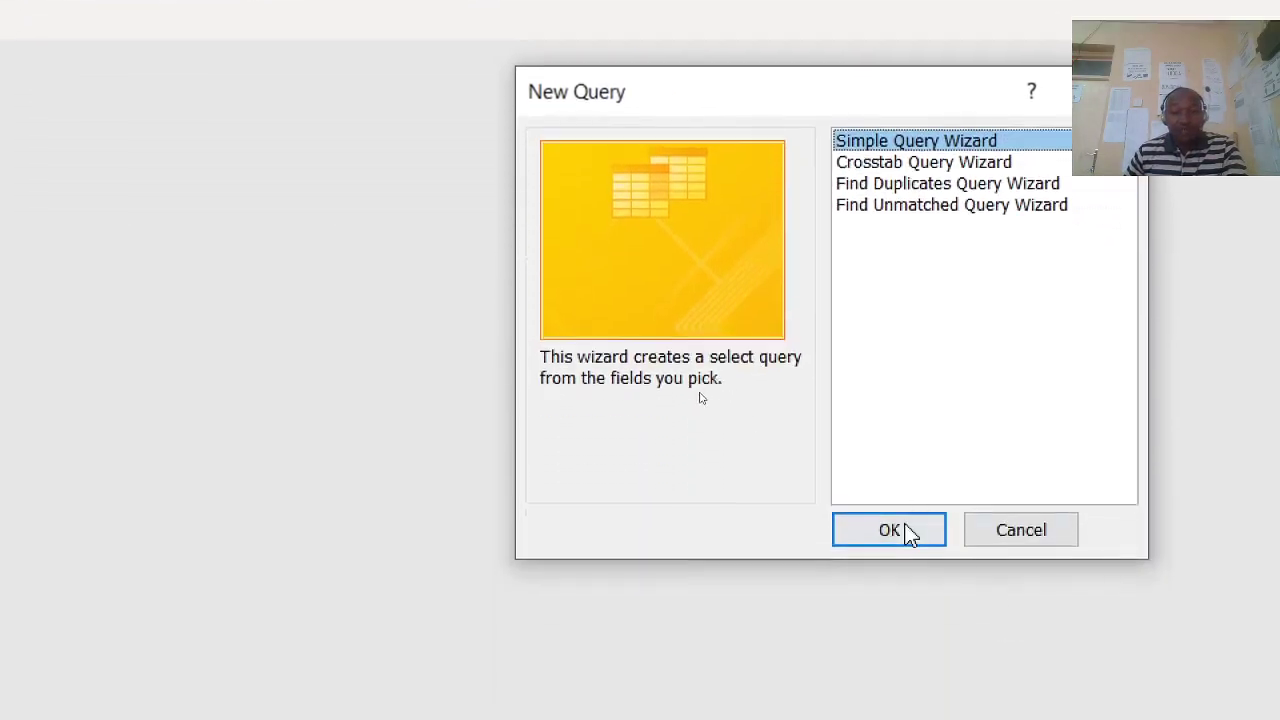
left_click(889, 716)
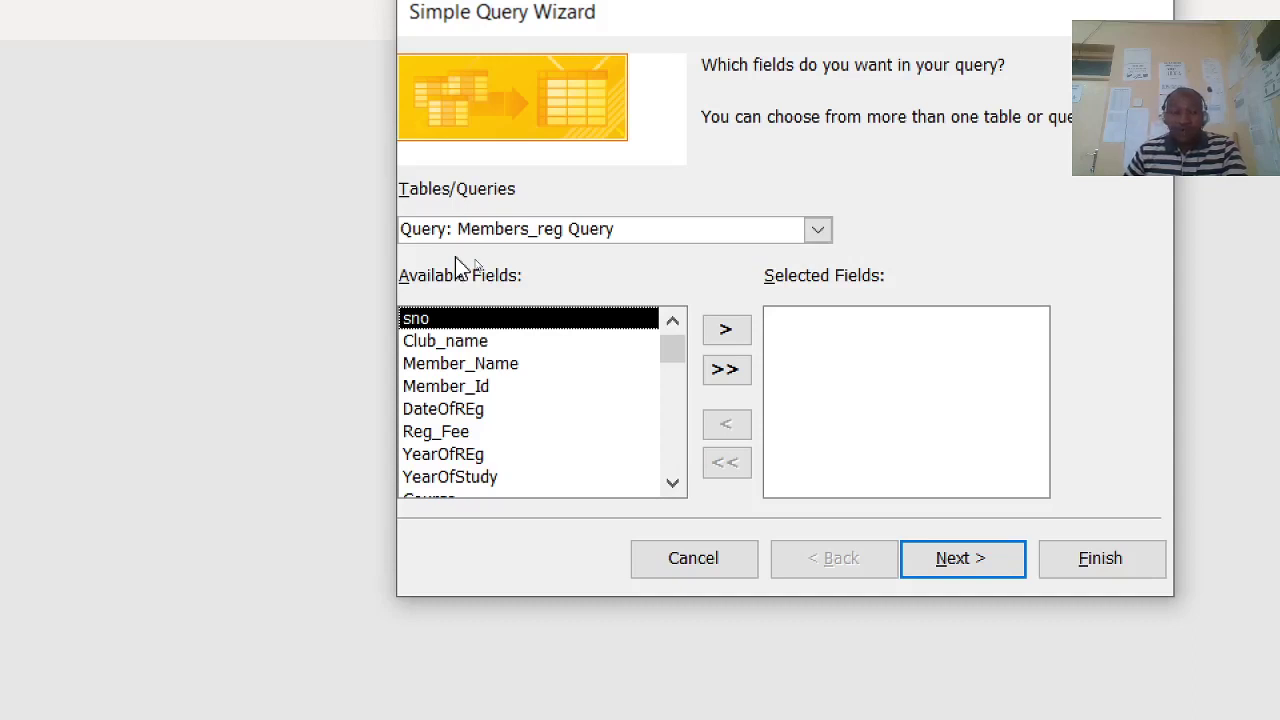
left_click(476, 387)
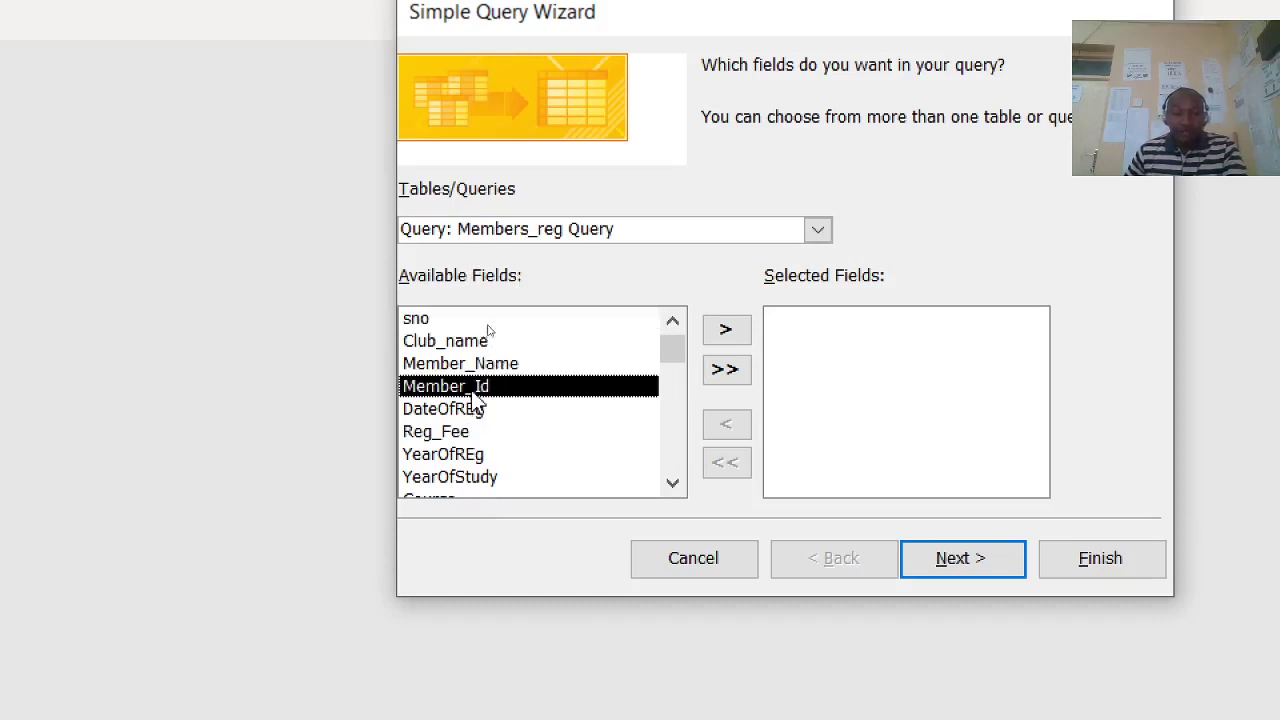
left_click(742, 338)
left_click(604, 366)
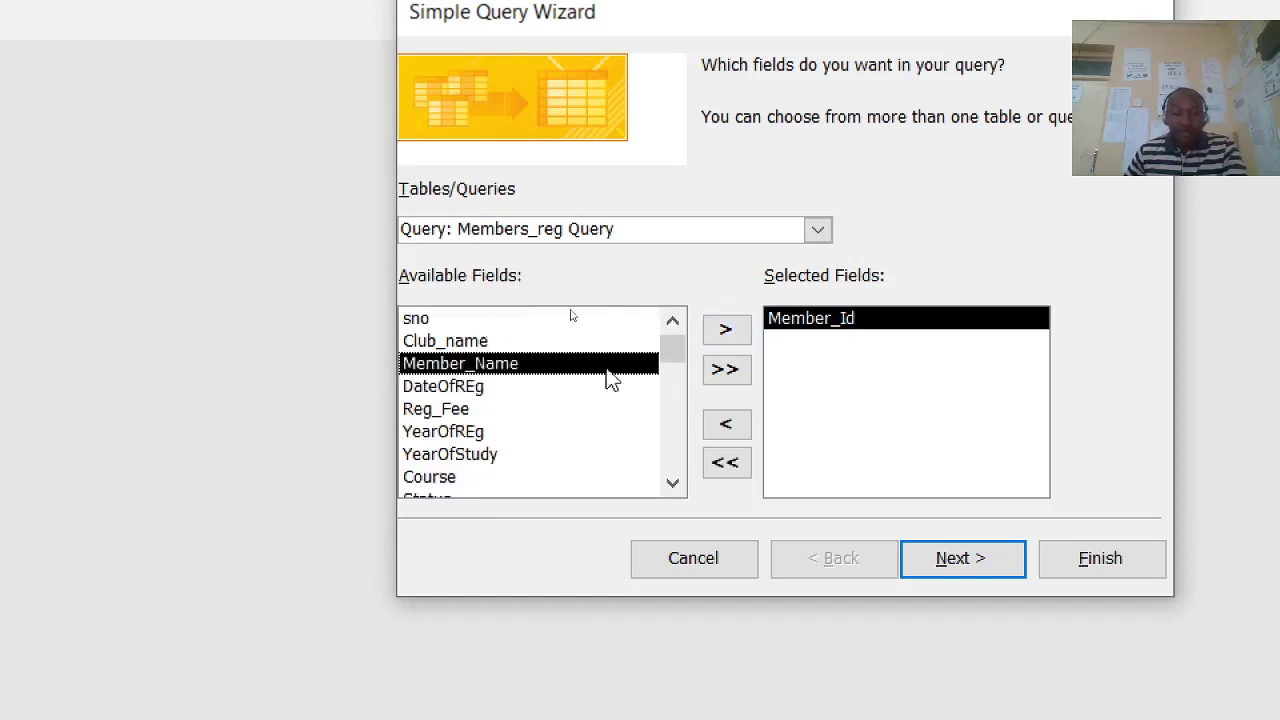
left_click(730, 336)
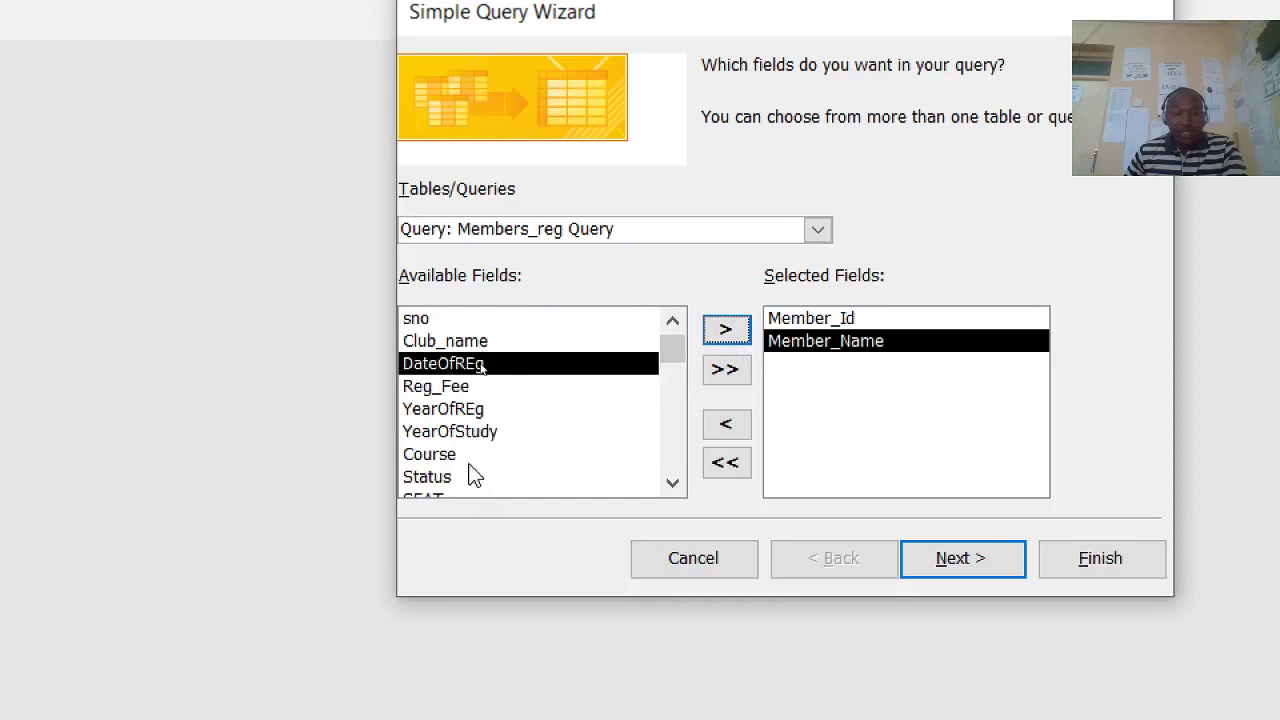
left_click(488, 343)
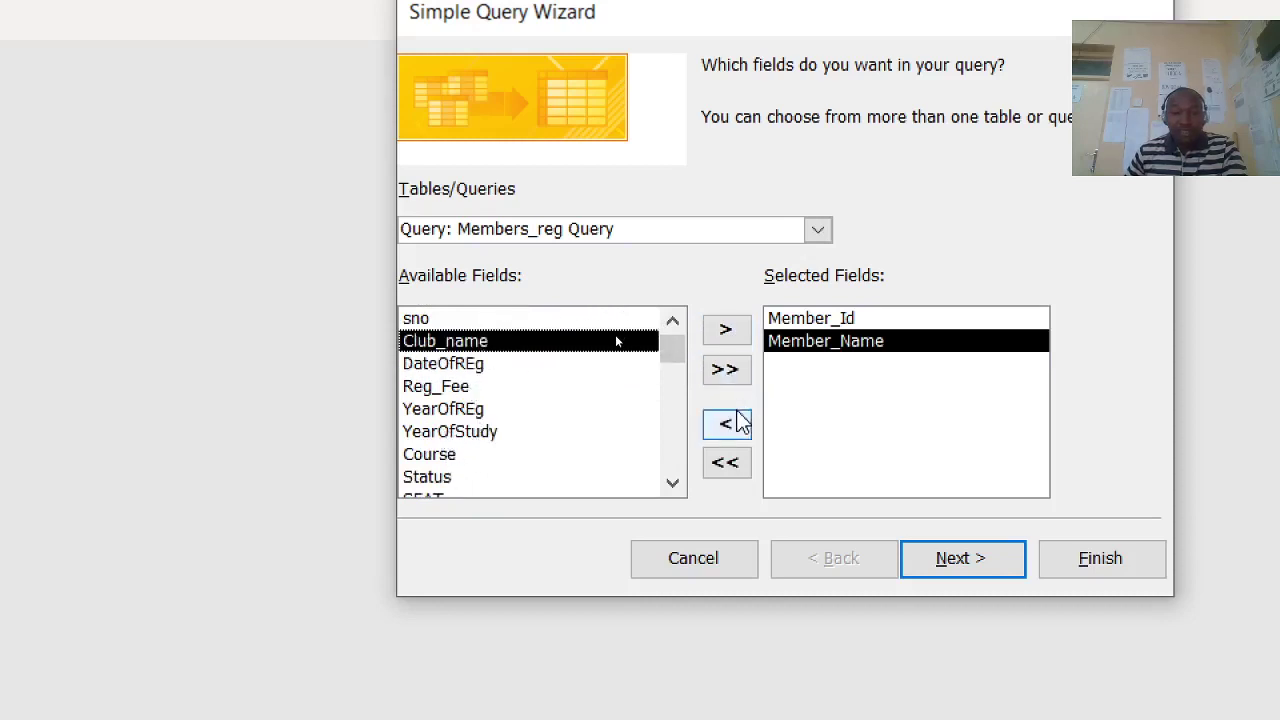
left_click(735, 335)
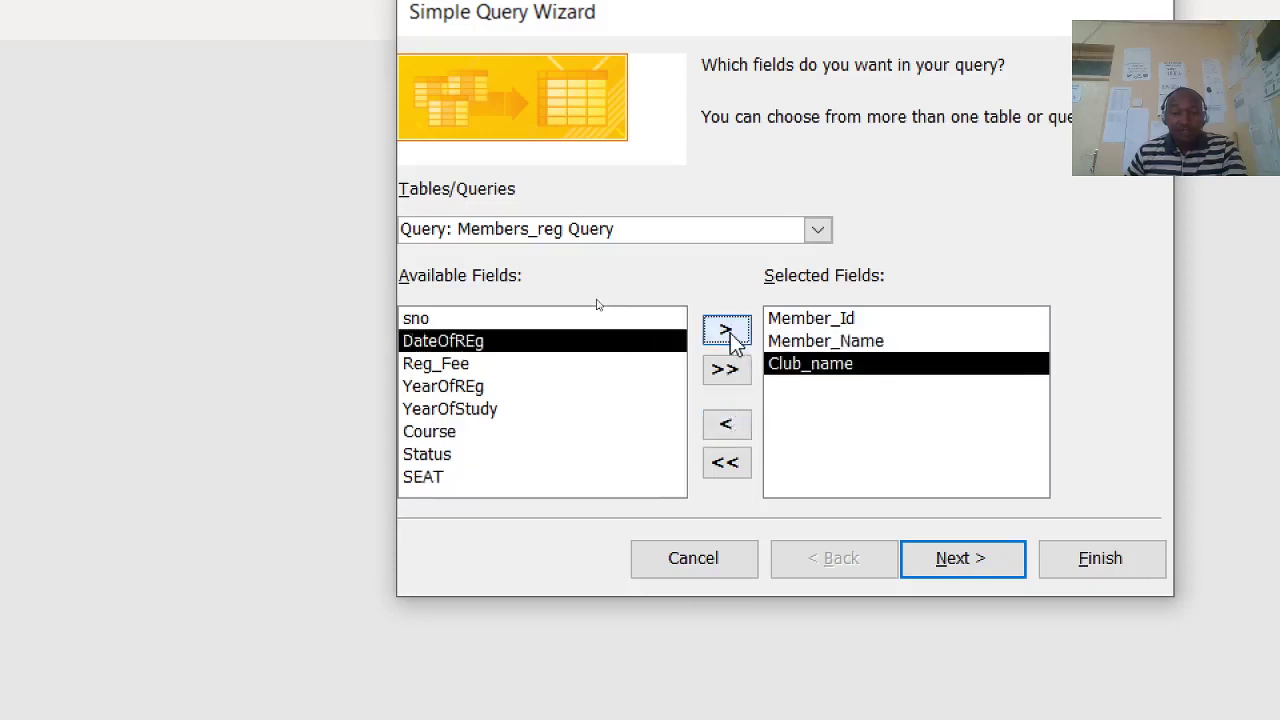
left_click(457, 411)
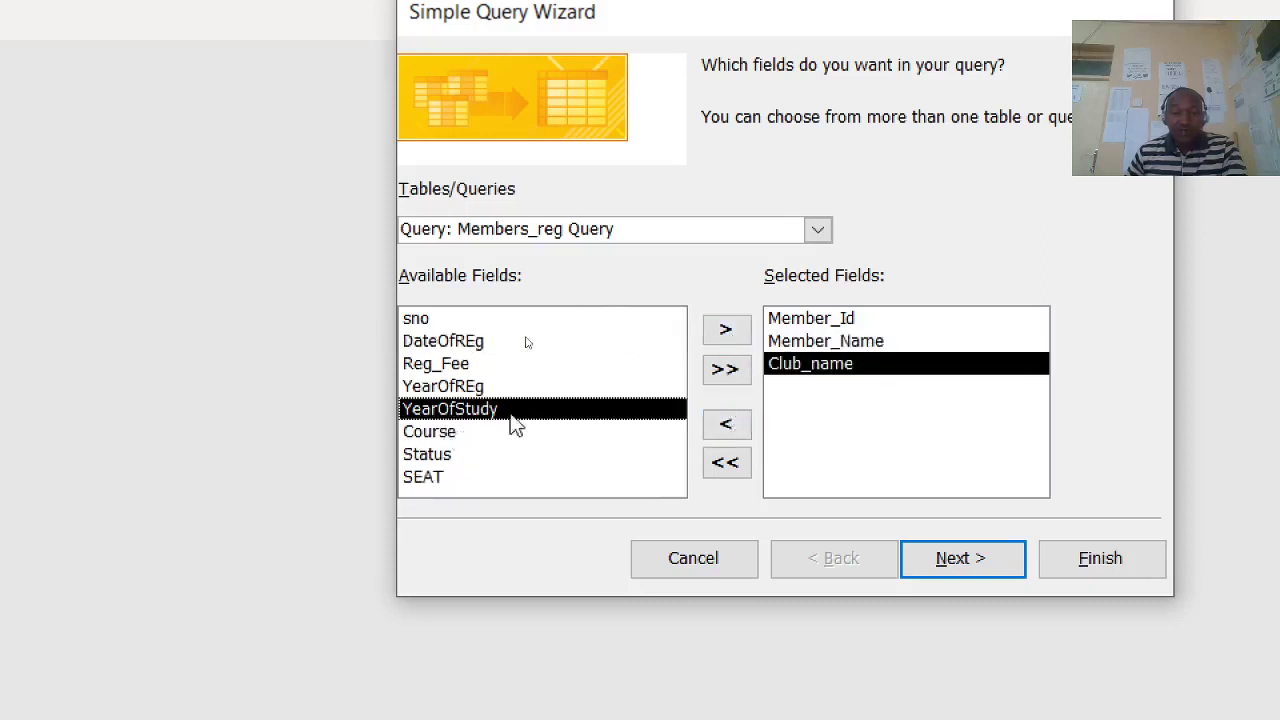
left_click(727, 337)
left_click(727, 335)
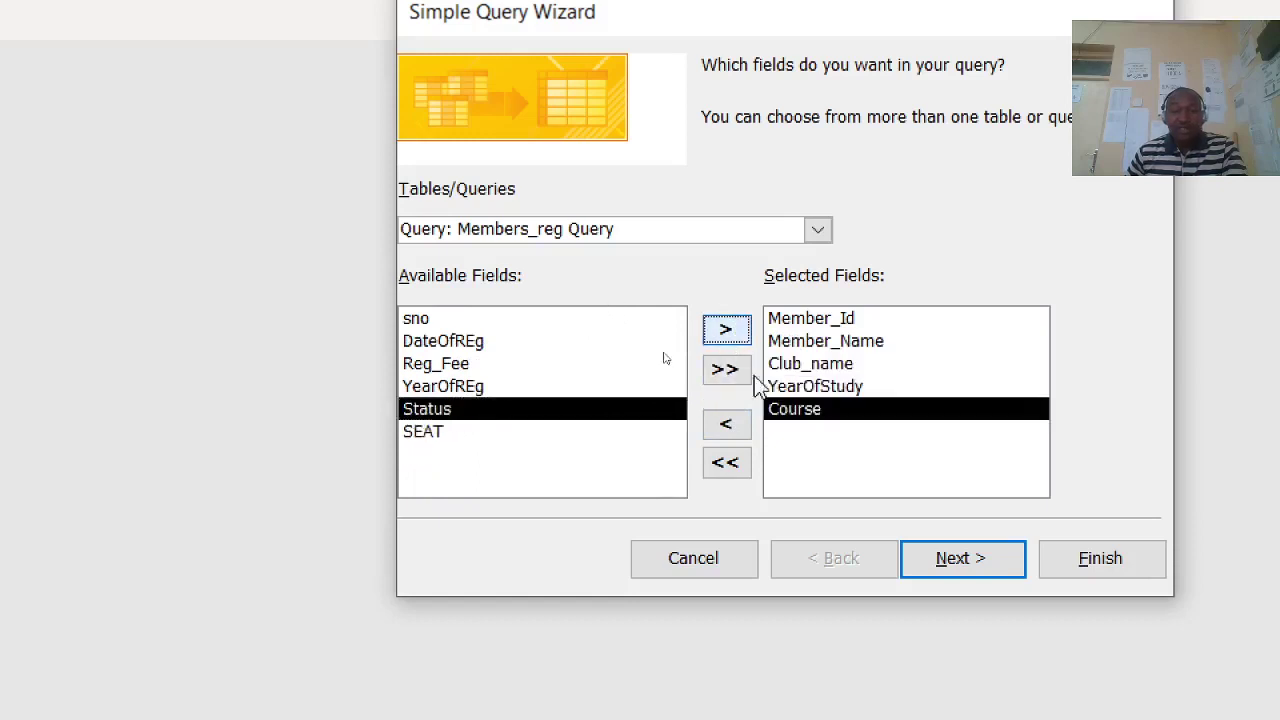
Step: Title the new query Classlists, finish the wizard, and close the query's datasheet
left_click(955, 560)
left_click(958, 562)
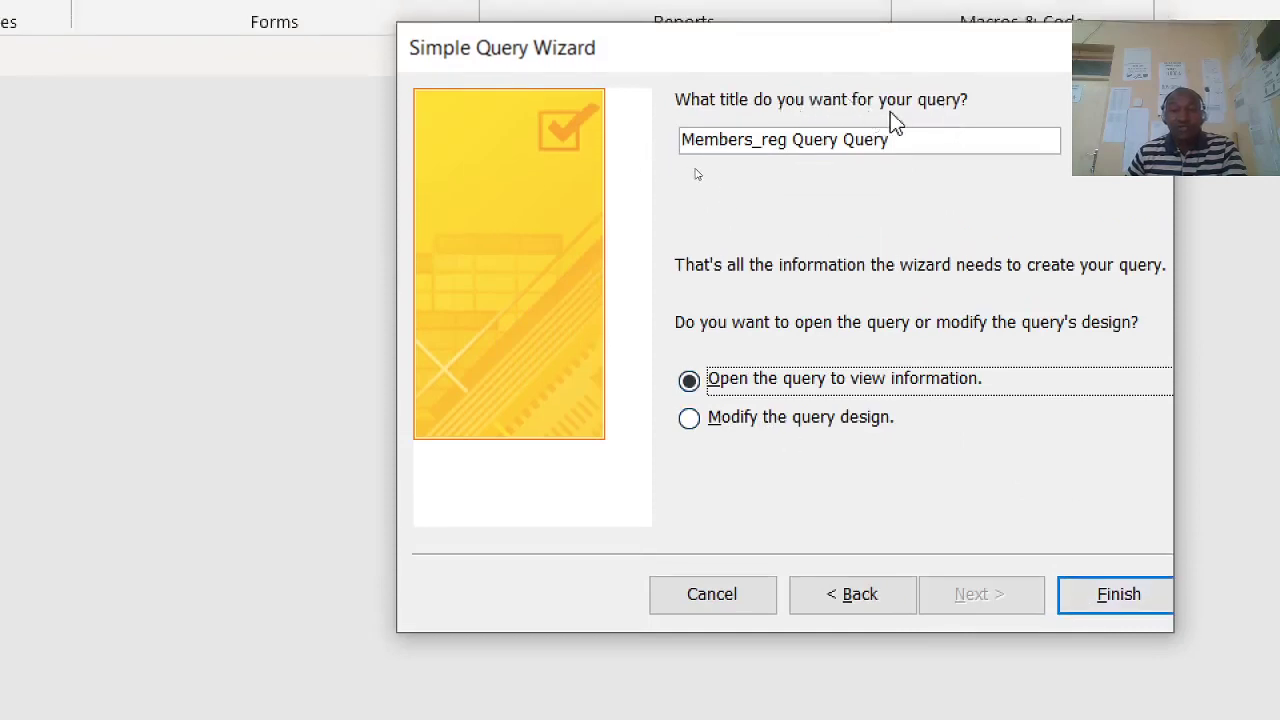
left_click_drag(937, 143, 227, 118)
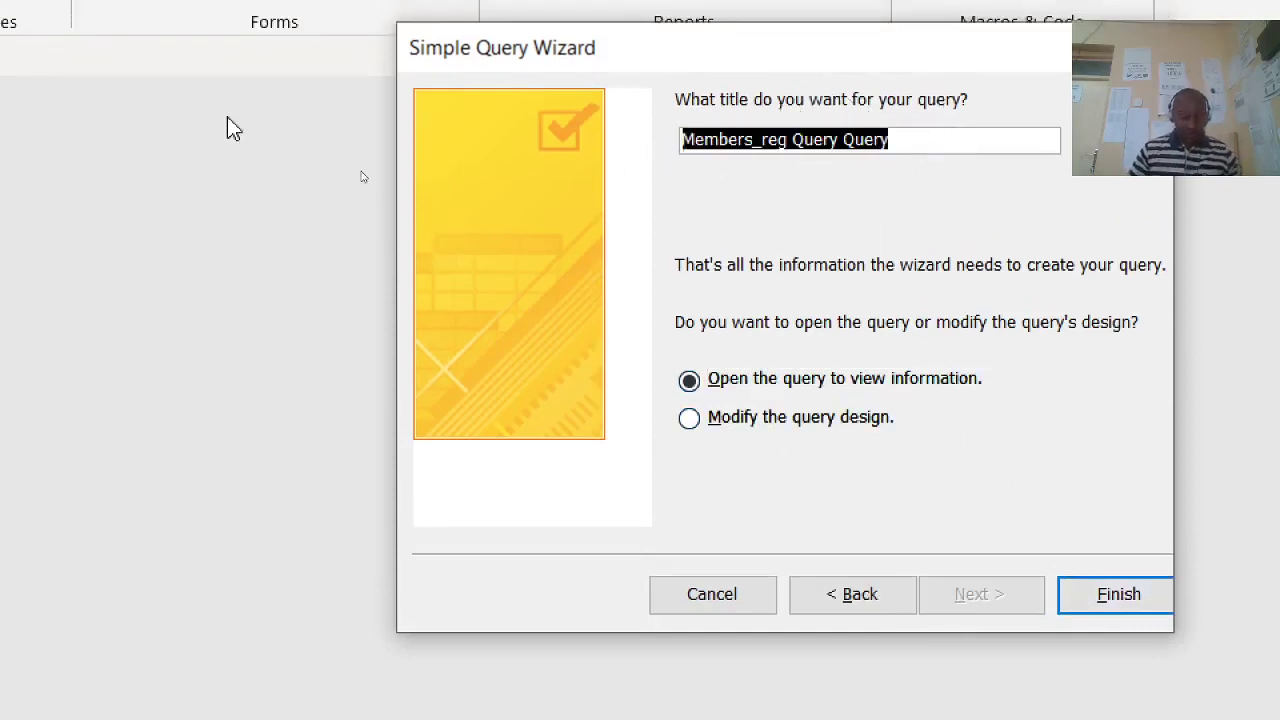
type("Class")
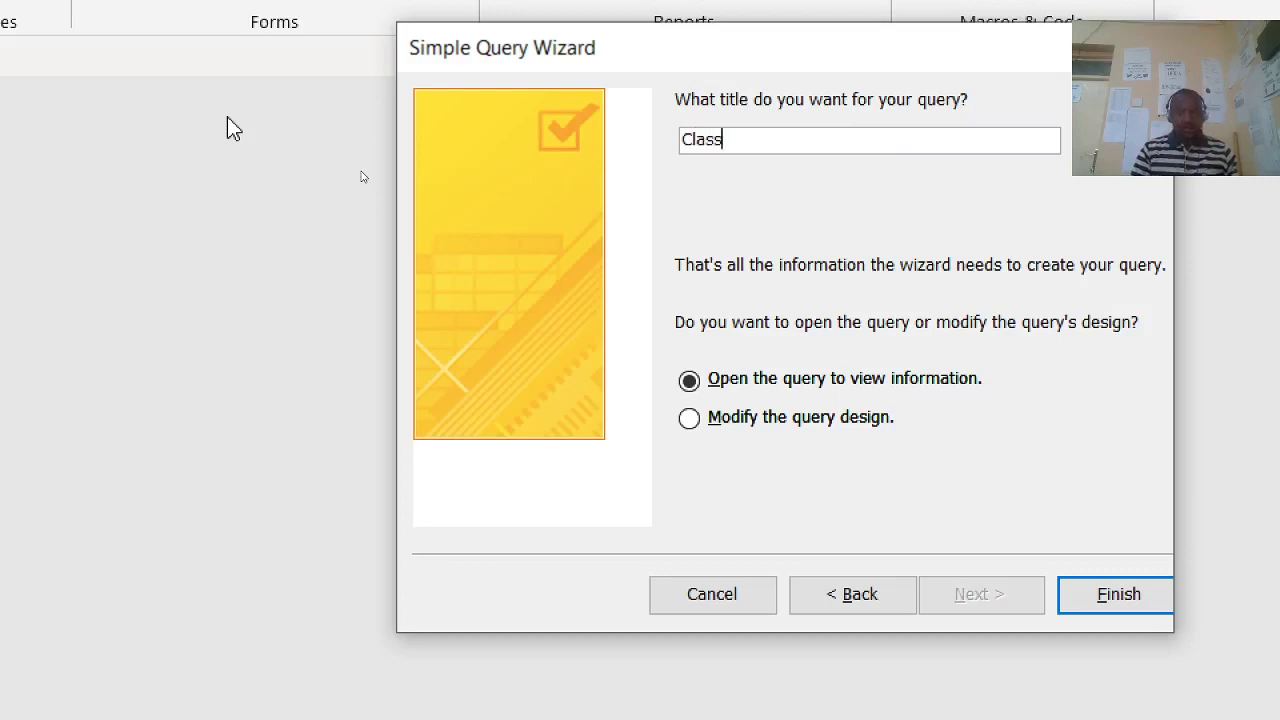
type("lists")
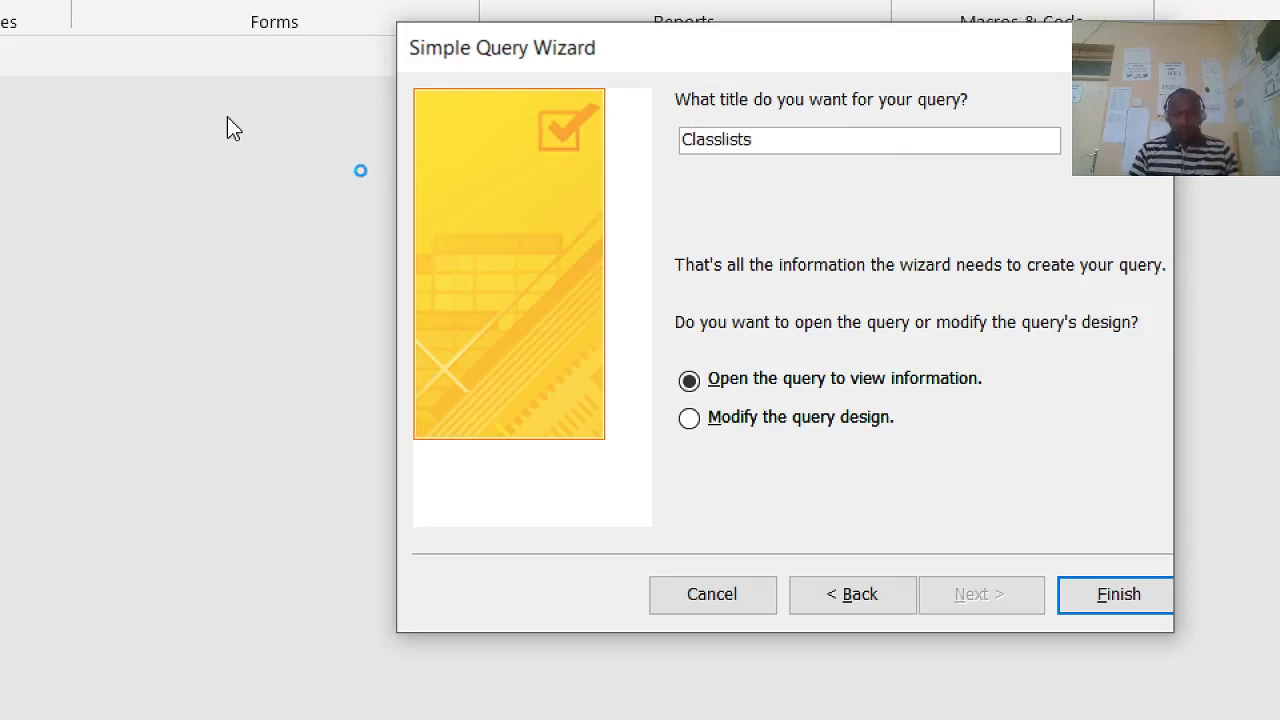
key("Return")
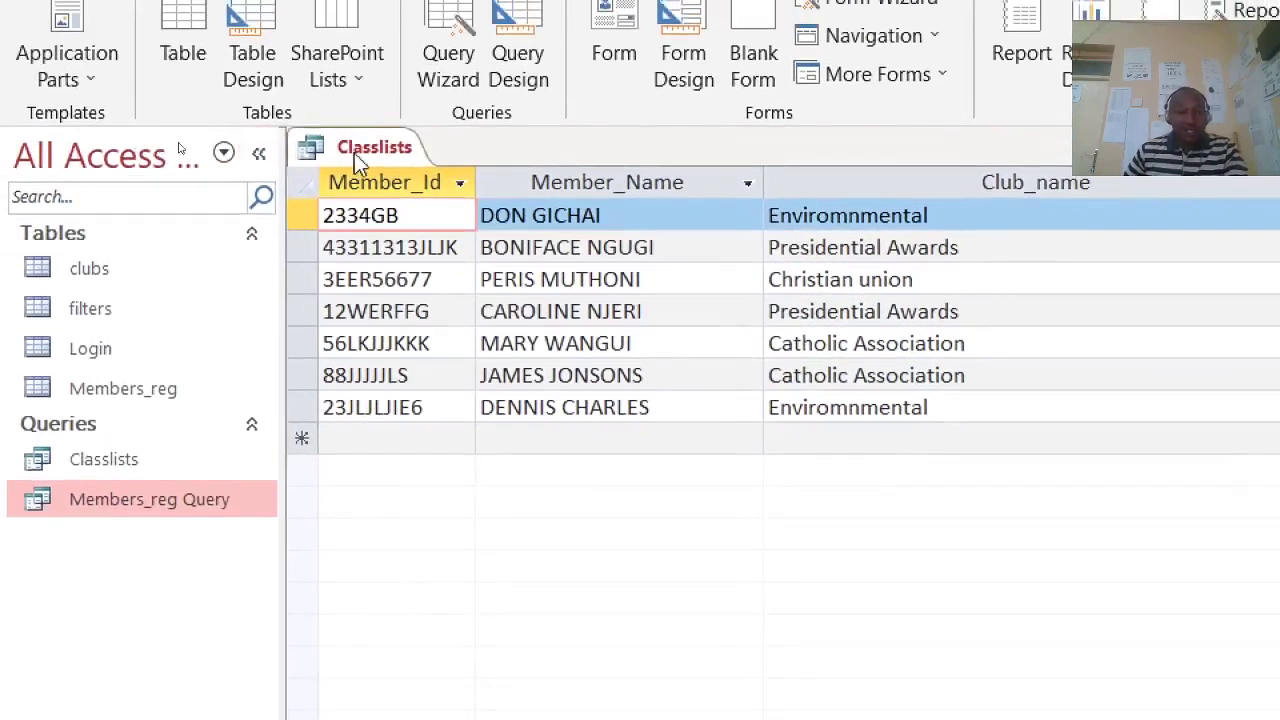
right_click(356, 152)
left_click(432, 208)
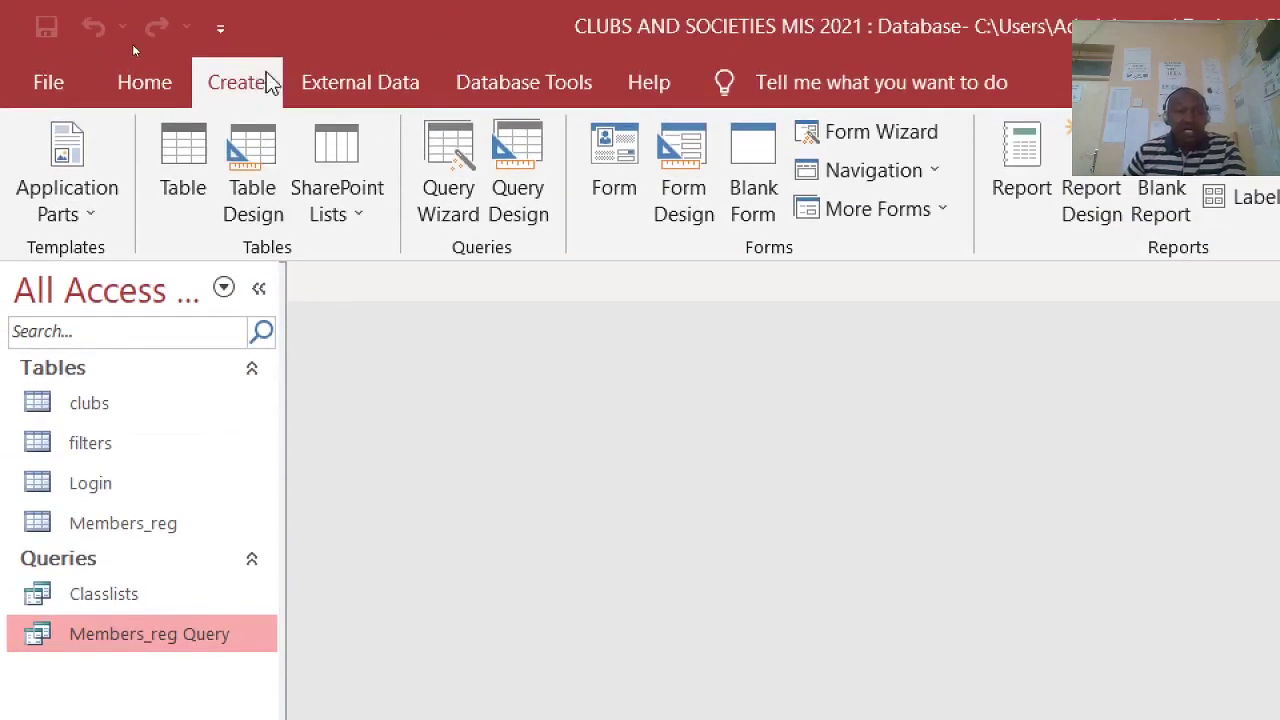
Step: Create a simple detail query on Members_reg Query with the fields YearOfStudy and YearOfREg, keeping the default title
left_click(458, 205)
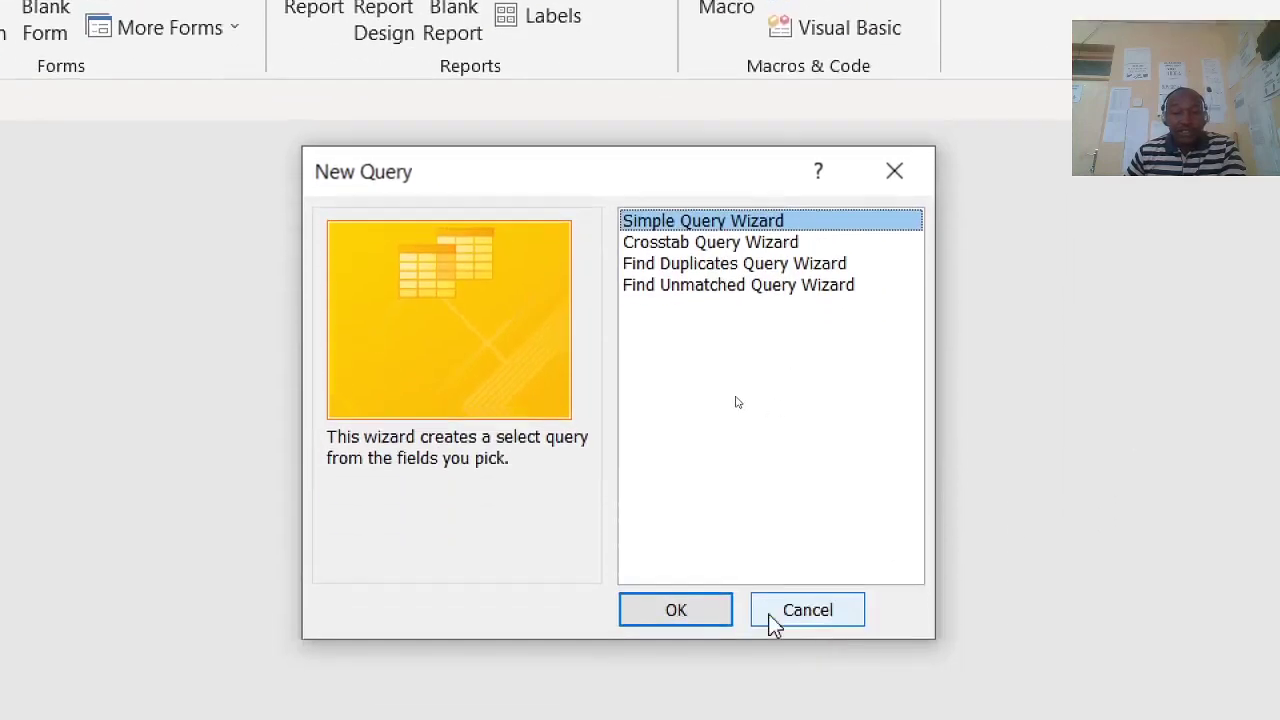
left_click(676, 692)
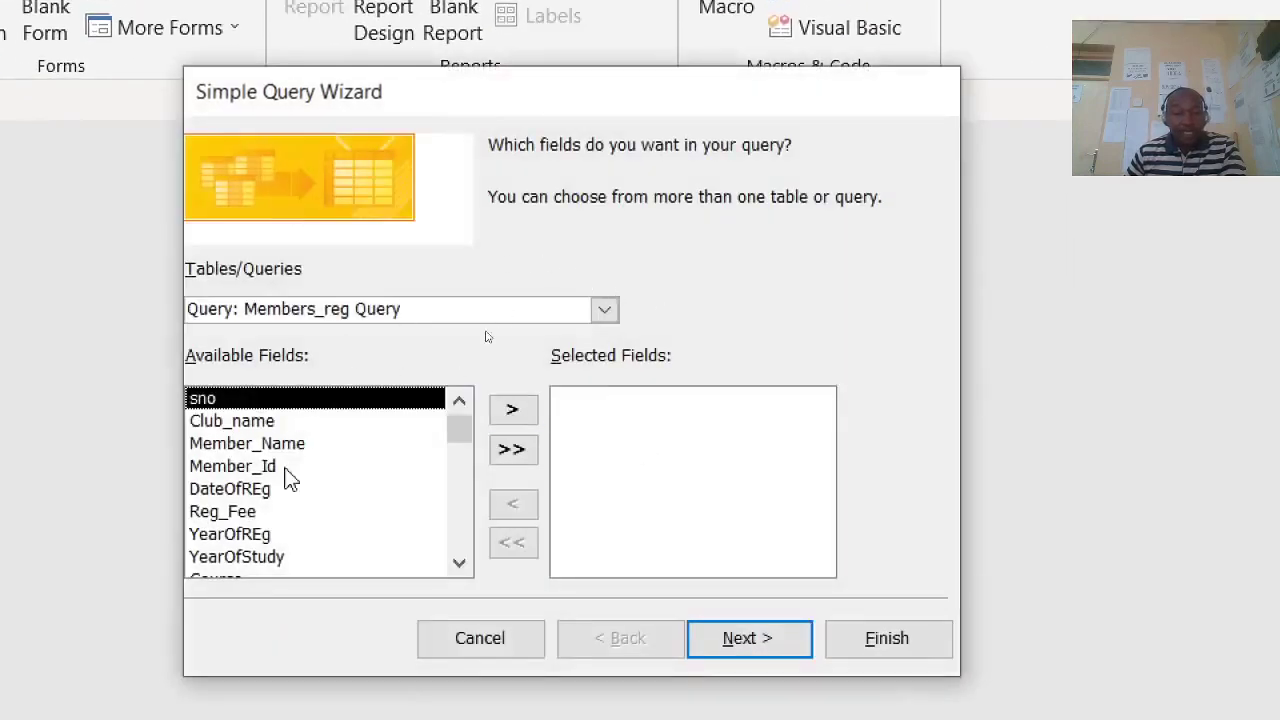
left_click(250, 558)
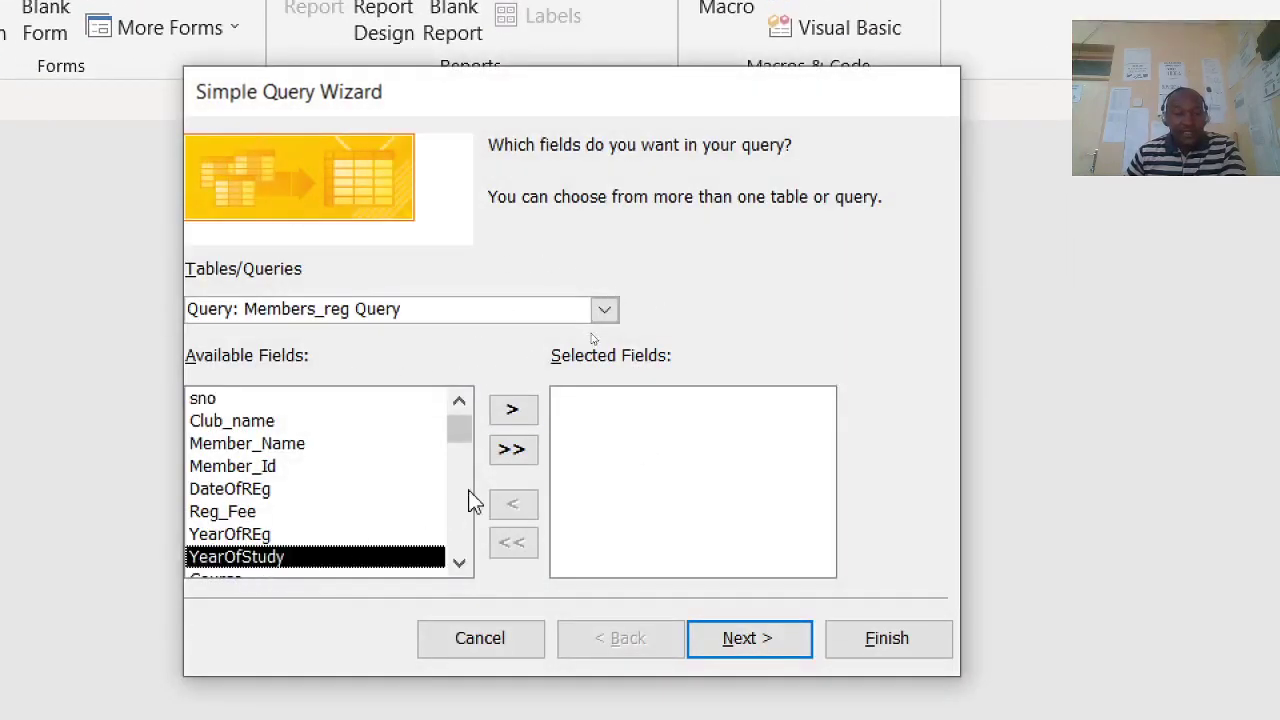
left_click(510, 416)
left_click(270, 534)
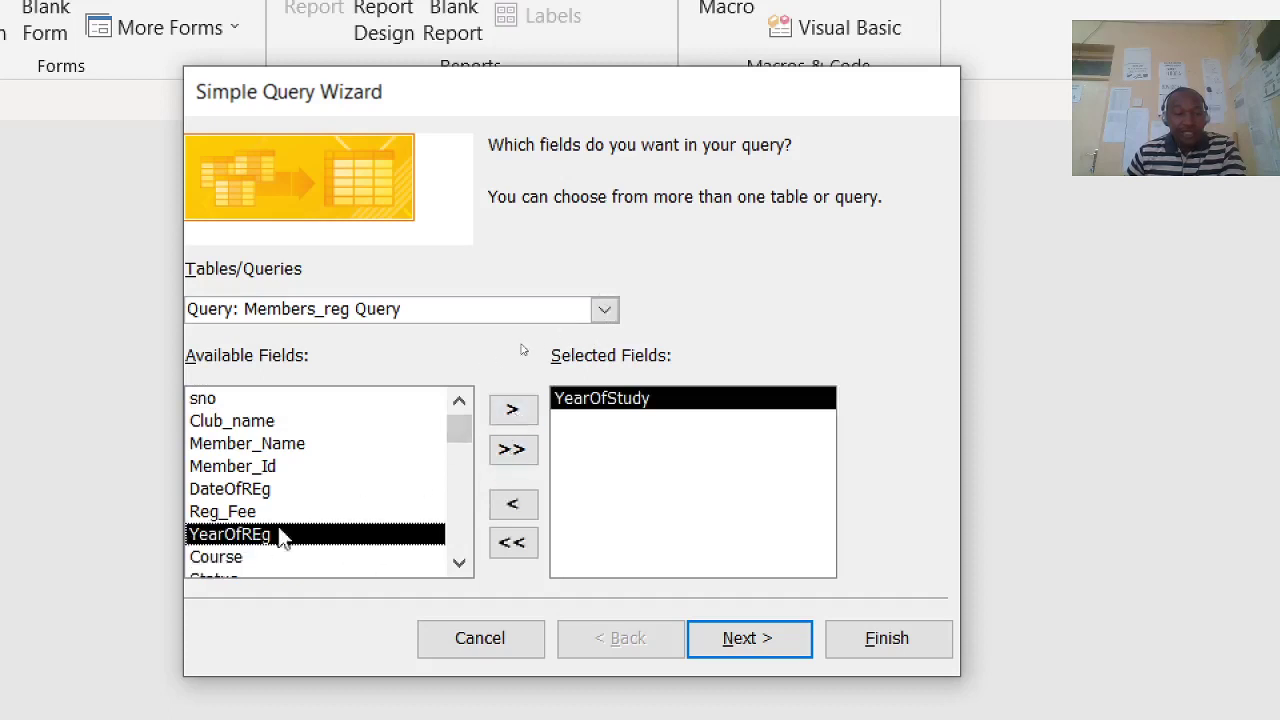
left_click(510, 414)
left_click(750, 640)
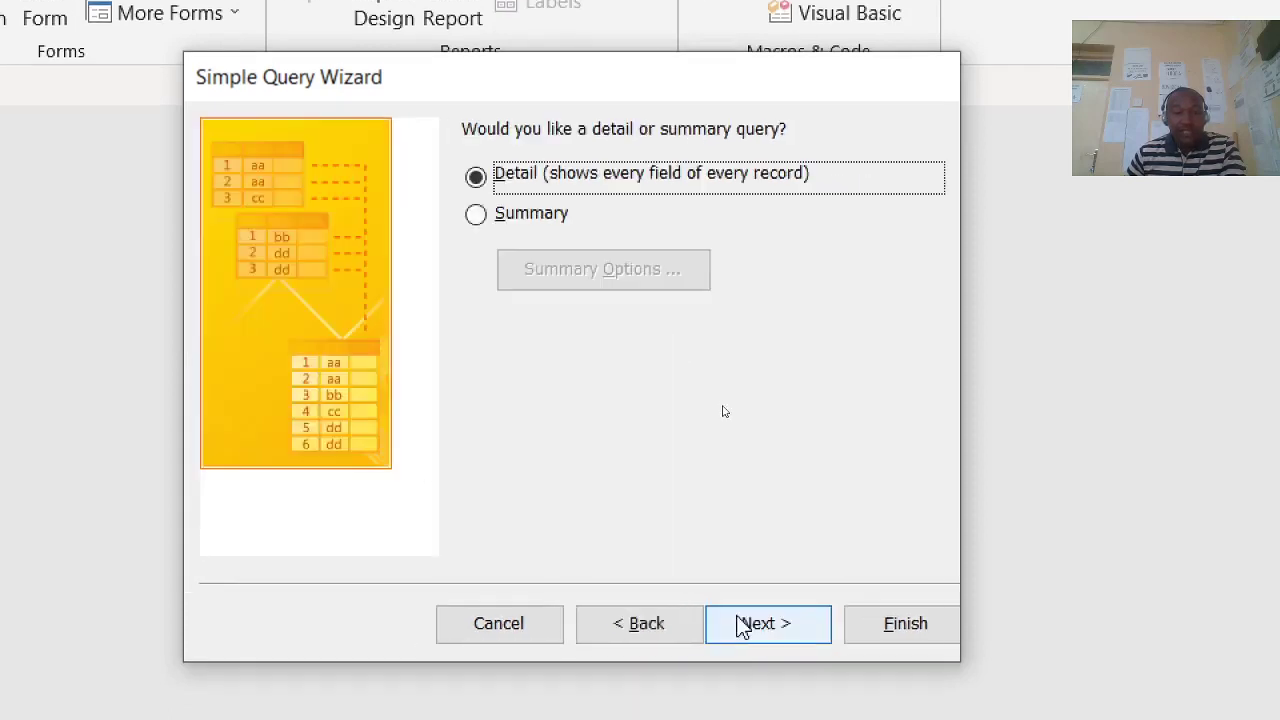
left_click(887, 640)
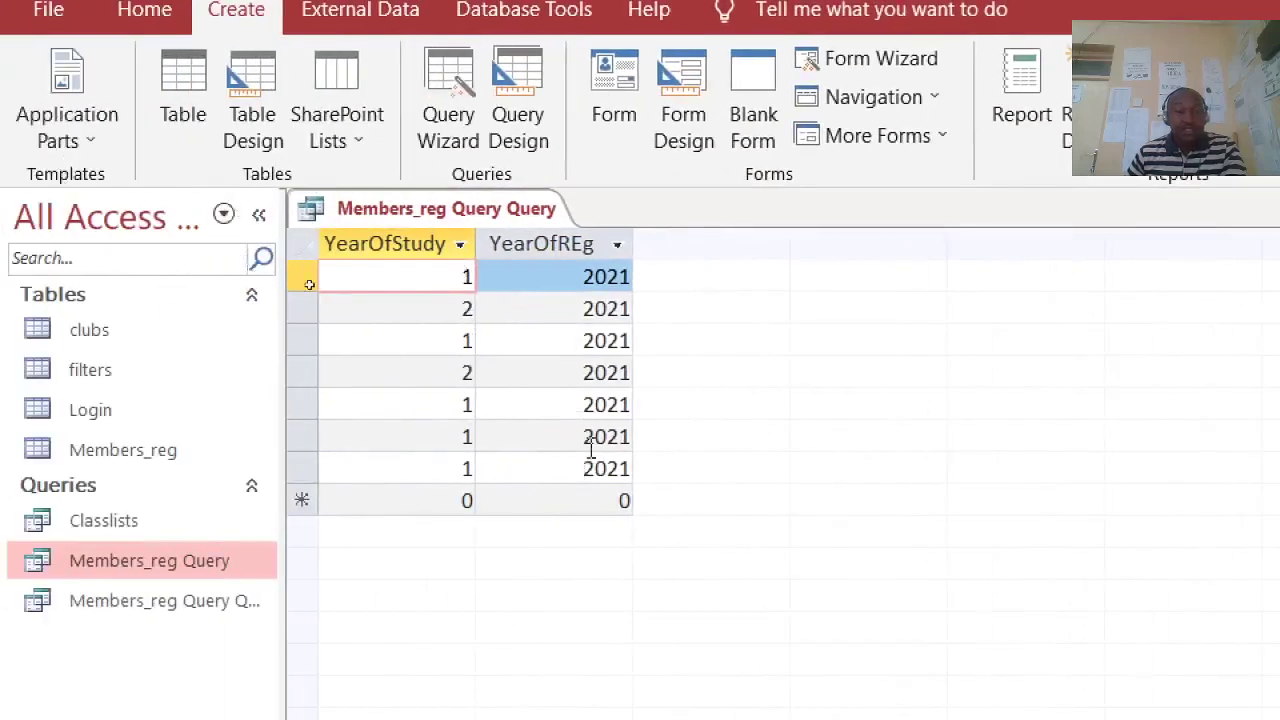
Step: Switch the YearOfStudy and YearOfREg query to Design View and change it to an update query
right_click(386, 206)
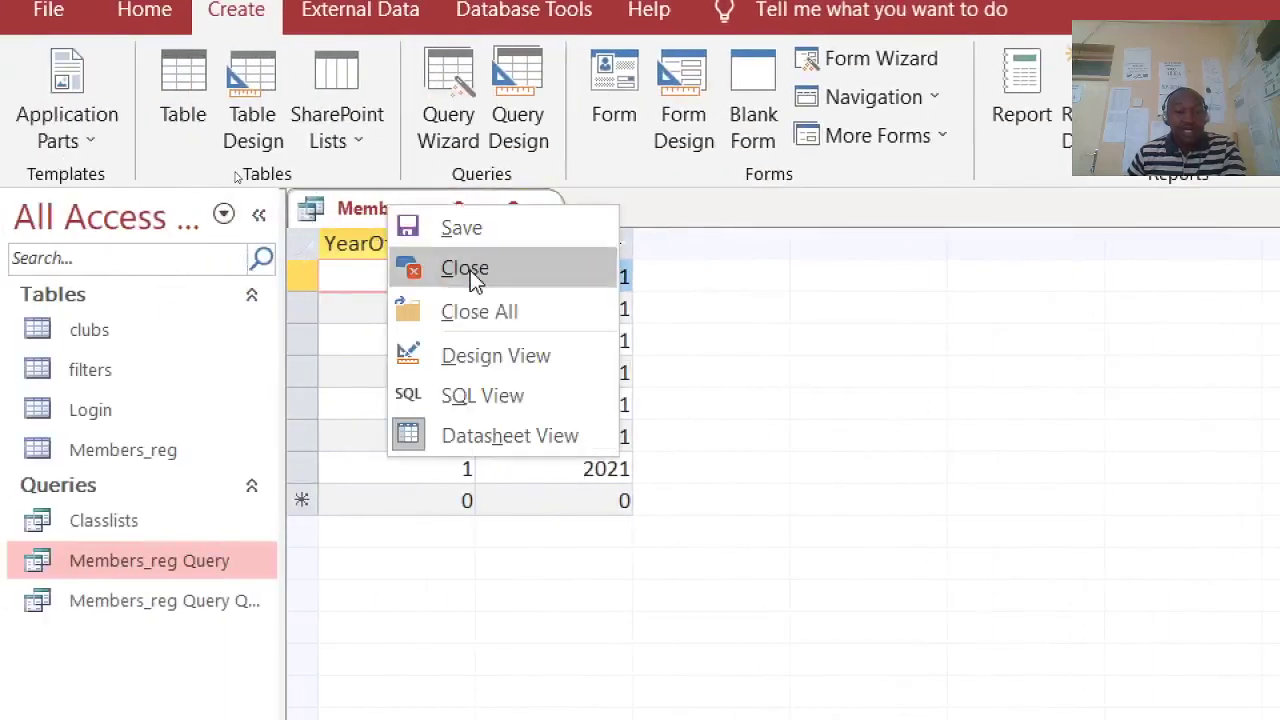
left_click(482, 358)
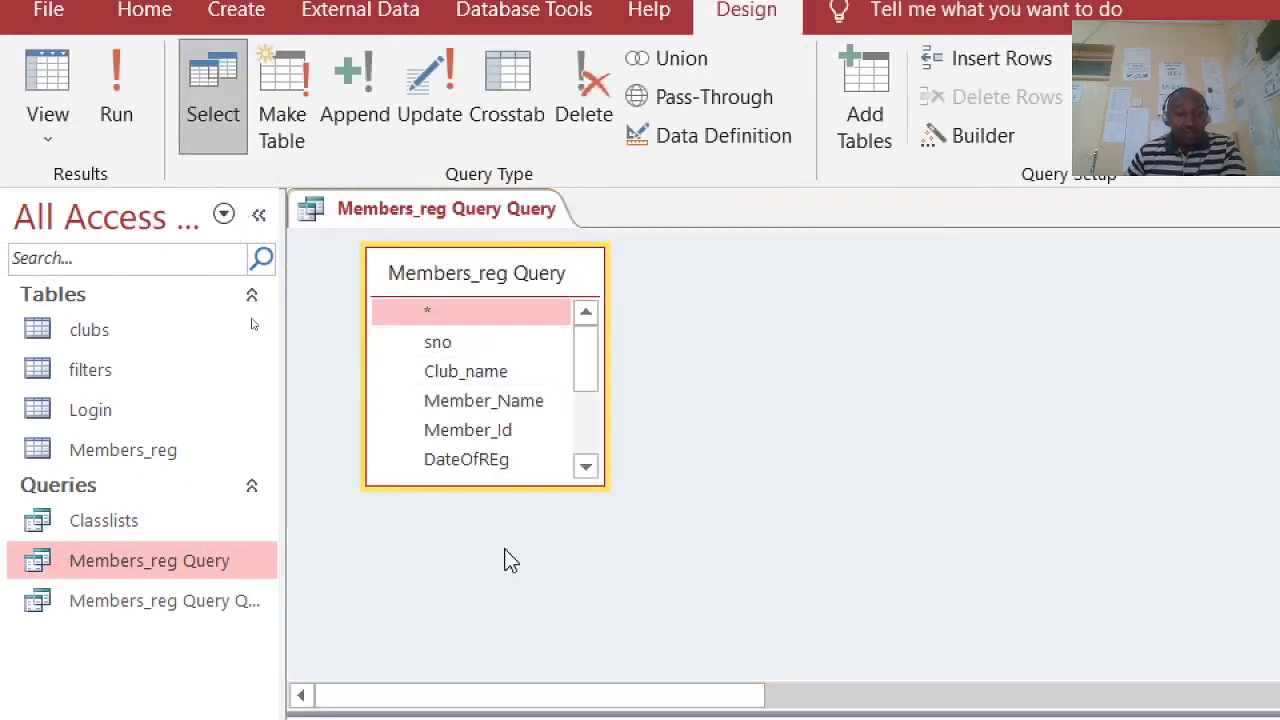
left_click(430, 62)
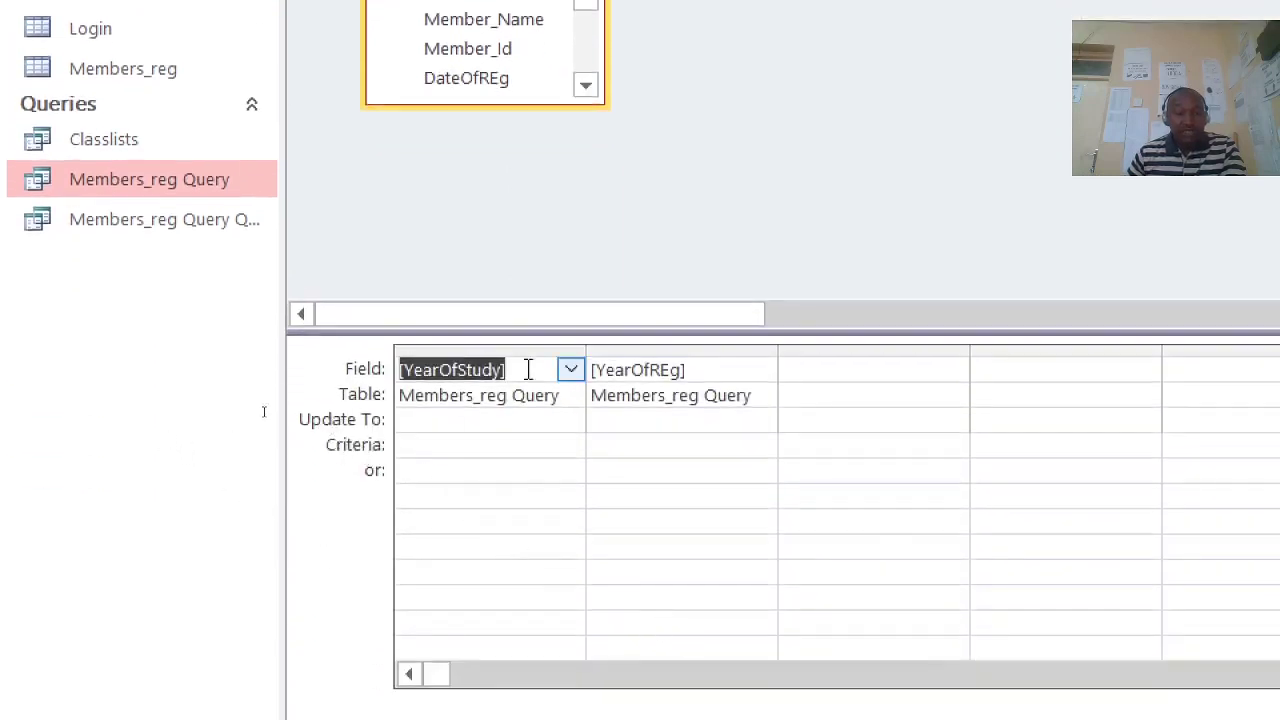
Step: Set the YearOfStudy field to update to [YearOfStudy]+1 in the update query
left_click_drag(529, 368, 352, 344)
key("ctrl+c")
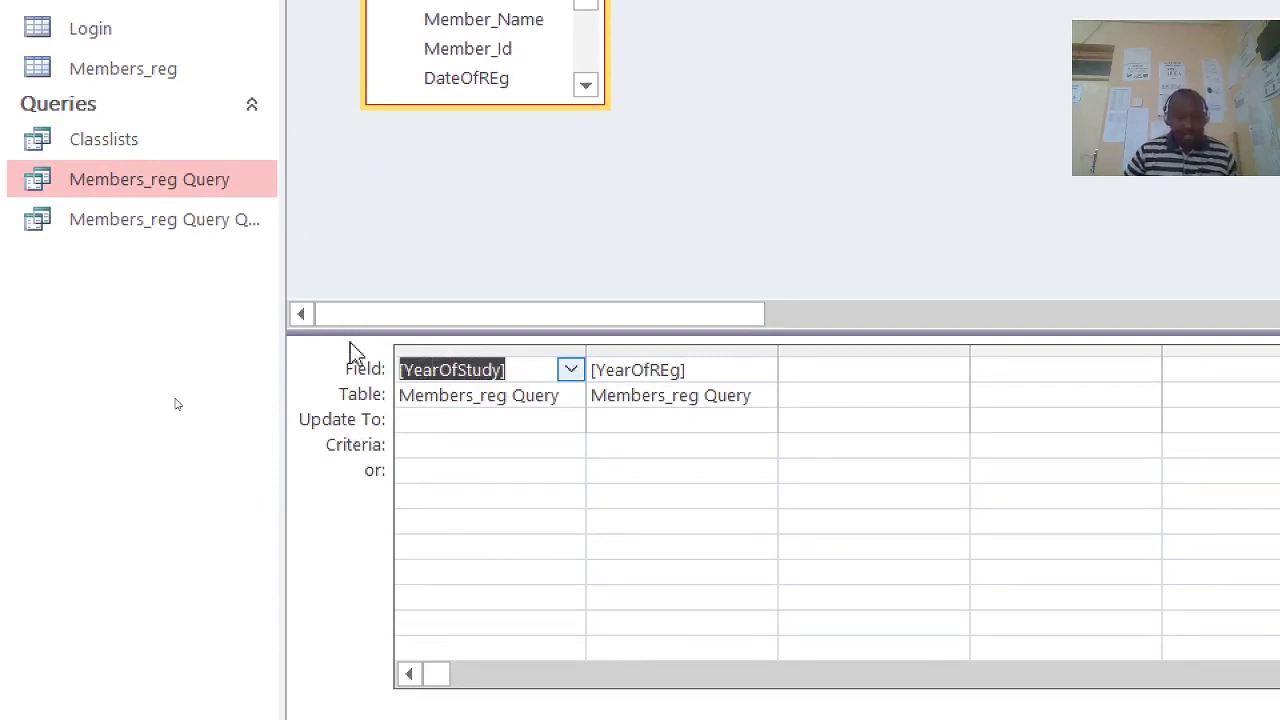
left_click(430, 428)
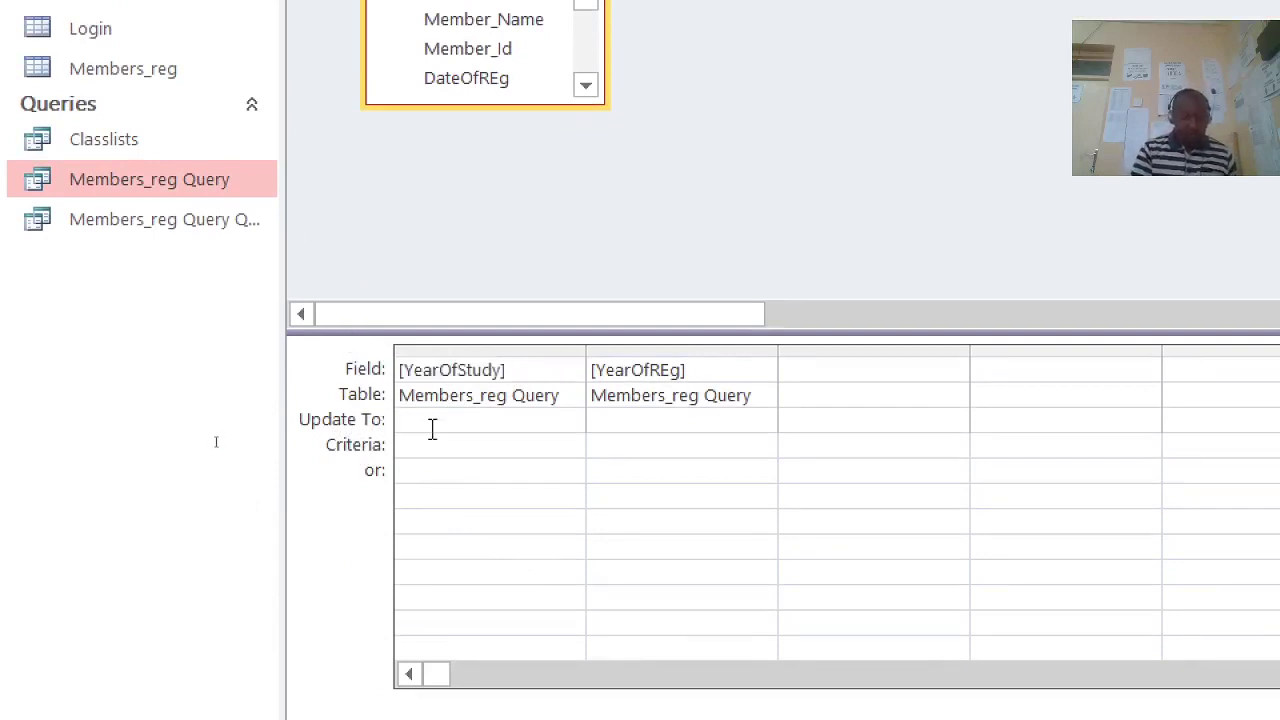
key("ctrl+v")
type("+1")
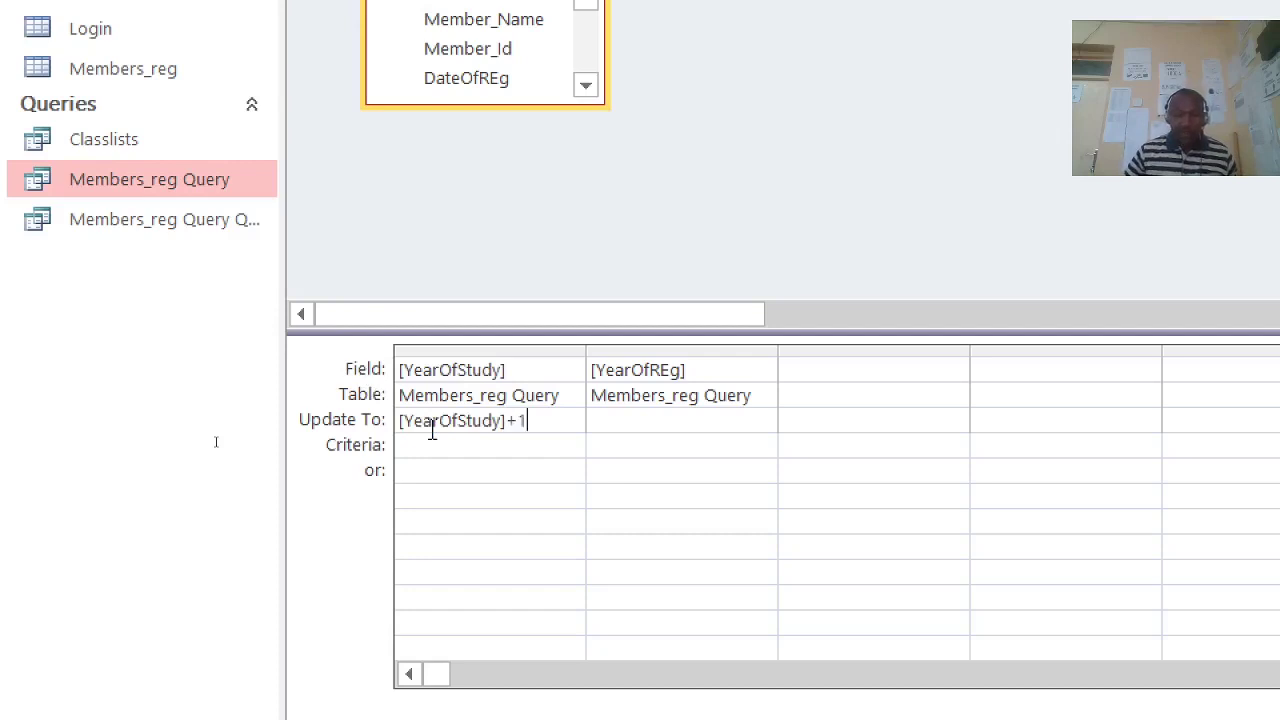
Step: Set the YearOfREg field to update to [YearOfREg]+1 in the update query
left_click_drag(705, 370, 563, 360)
key("ctrl+c")
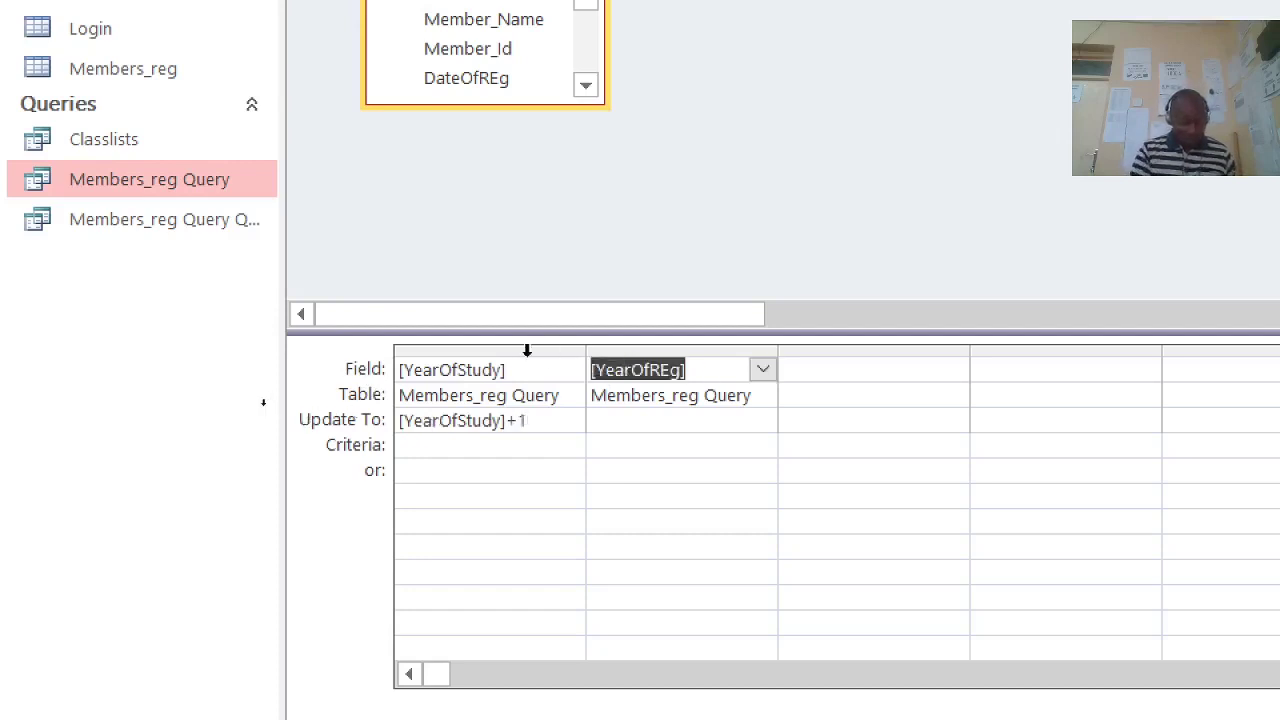
left_click(619, 431)
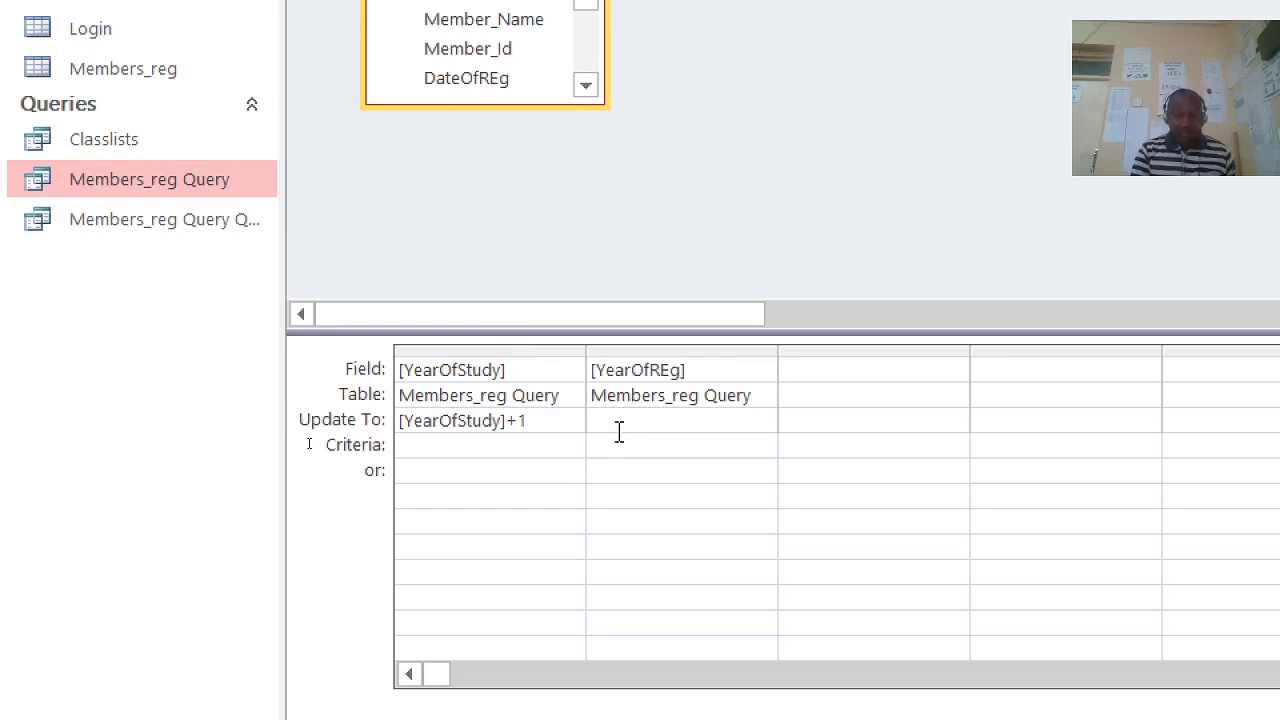
key("ctrl+v")
type("+1")
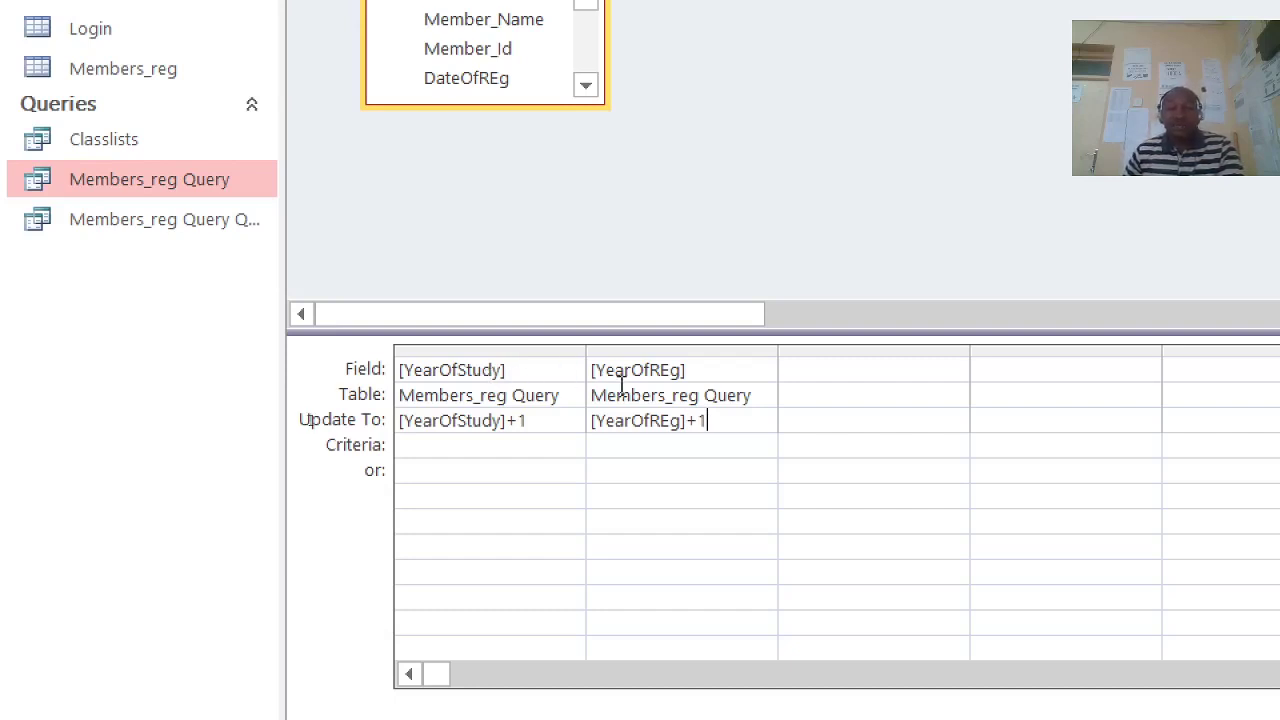
Step: Save the update query and close its design
key("ctrl+s")
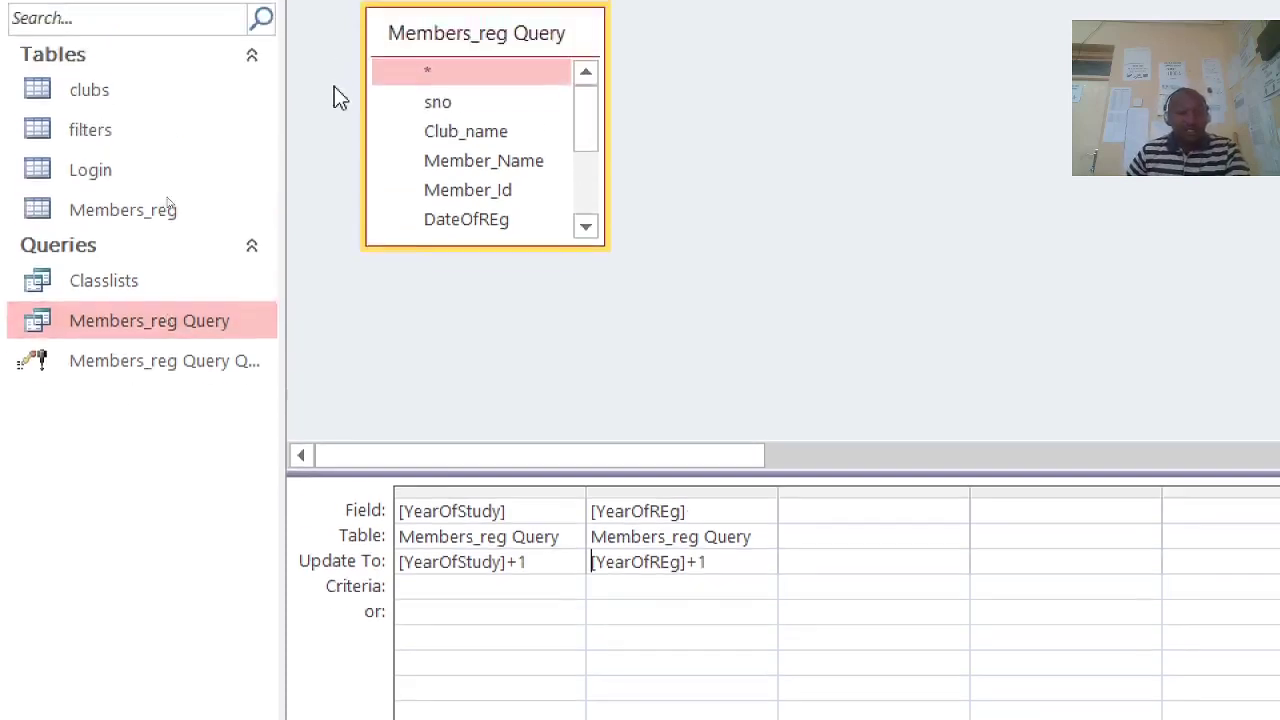
right_click(343, 80)
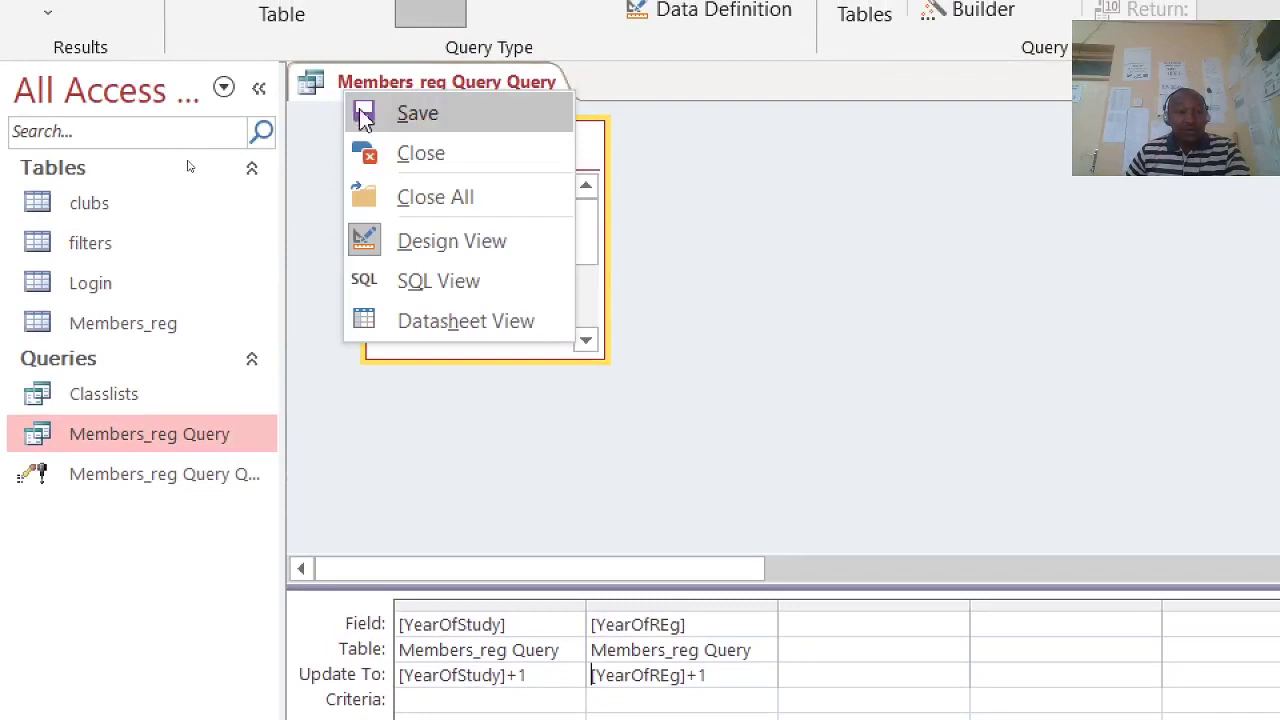
left_click(402, 140)
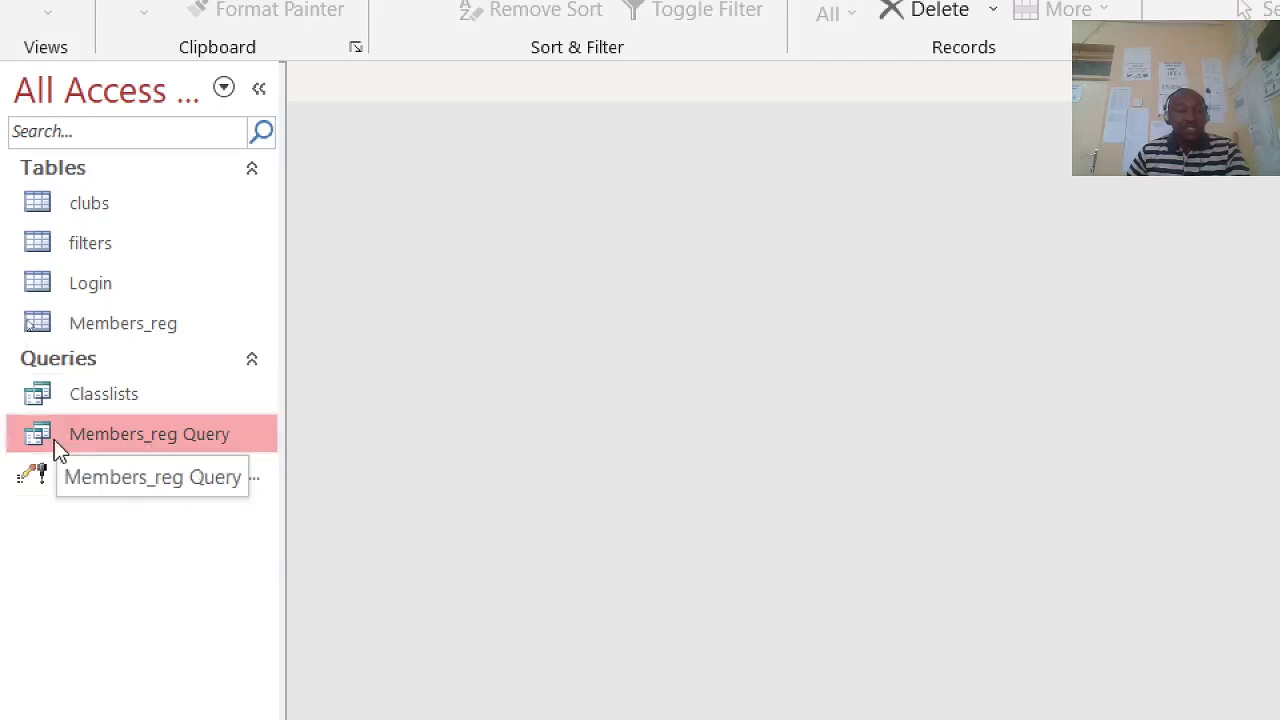
Step: Rename the year update query as update years
right_click(119, 478)
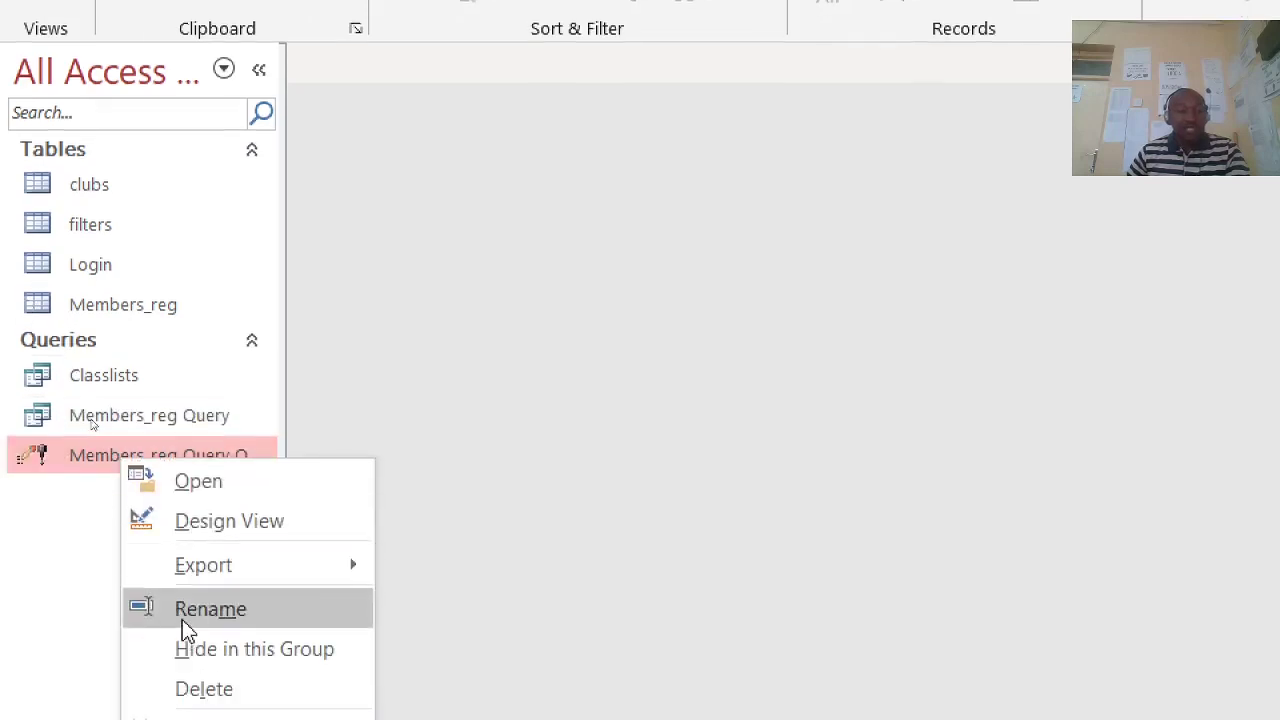
left_click(185, 612)
type("upd")
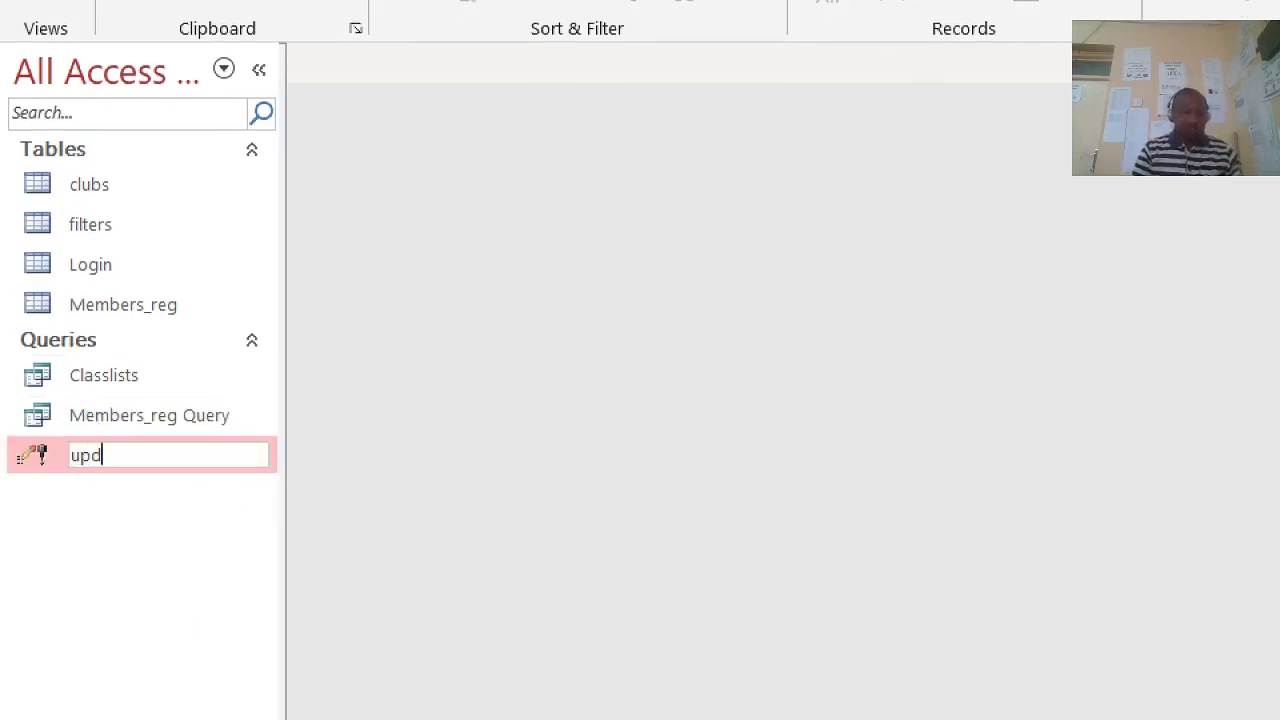
type("ate years")
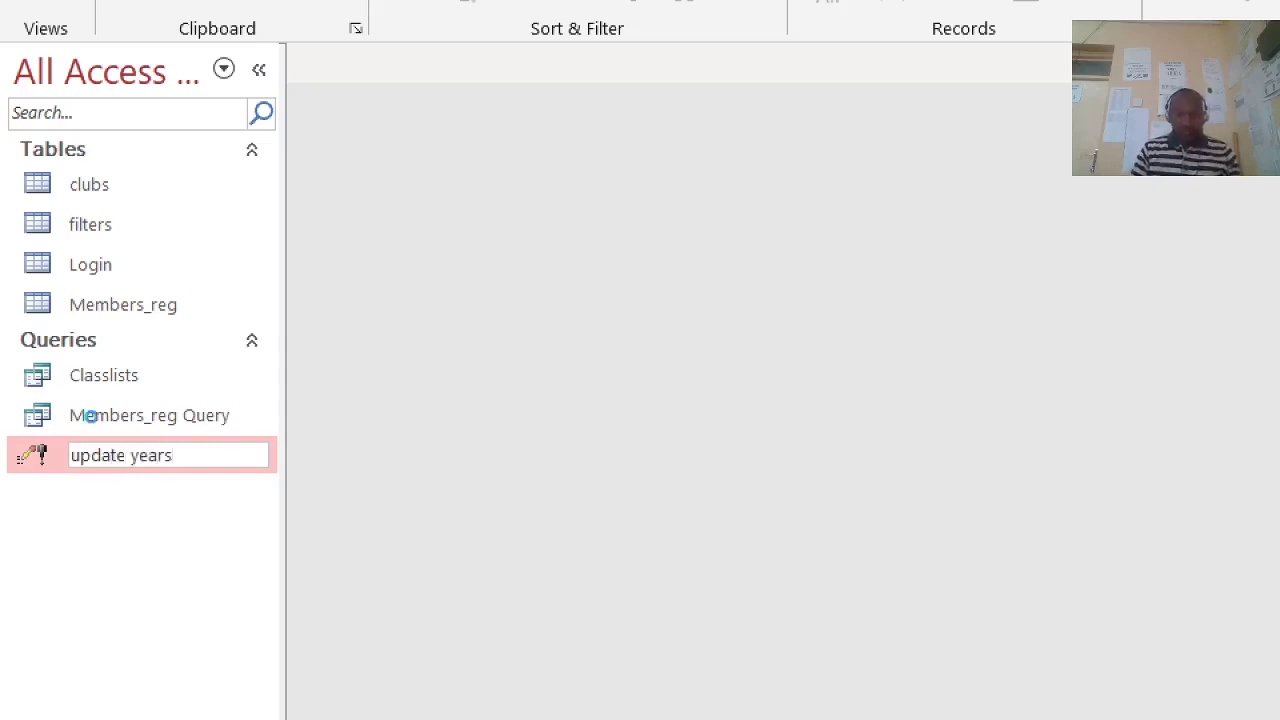
key("Return")
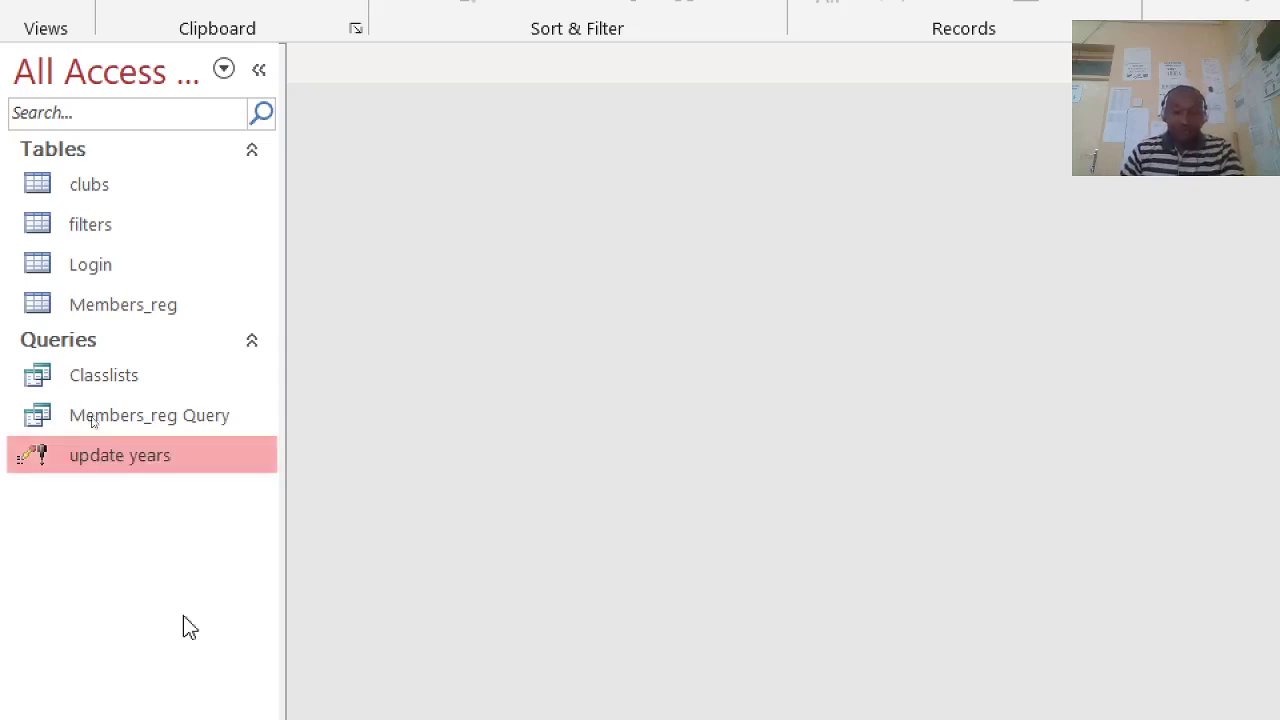
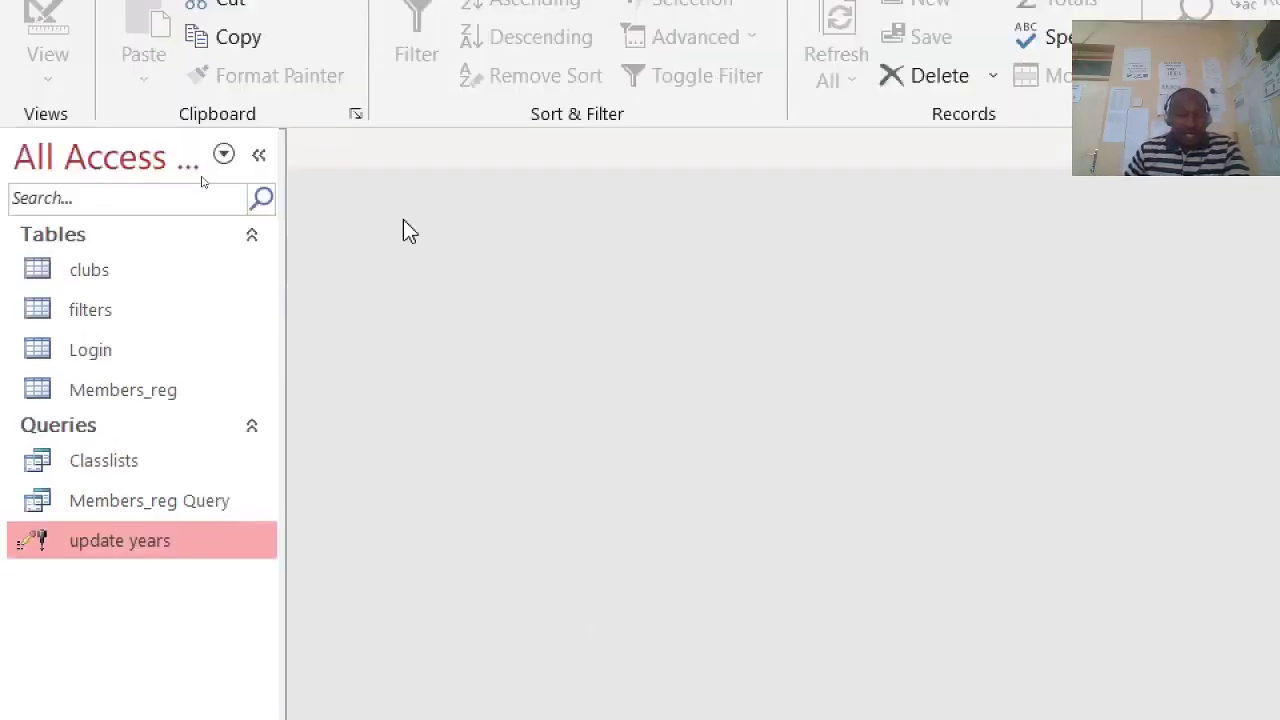
Step: Start the Form Wizard on Members_reg Query with all its fields and choose the Tabular layout
left_click(234, 17)
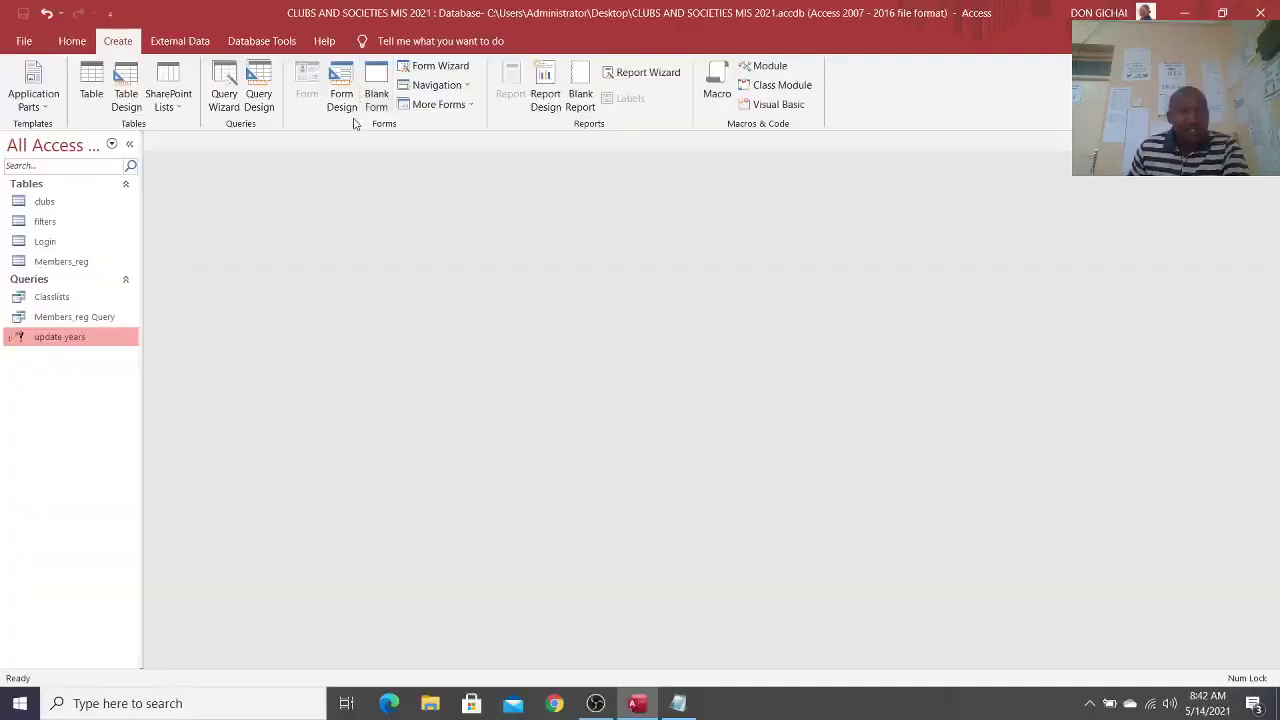
left_click(449, 69)
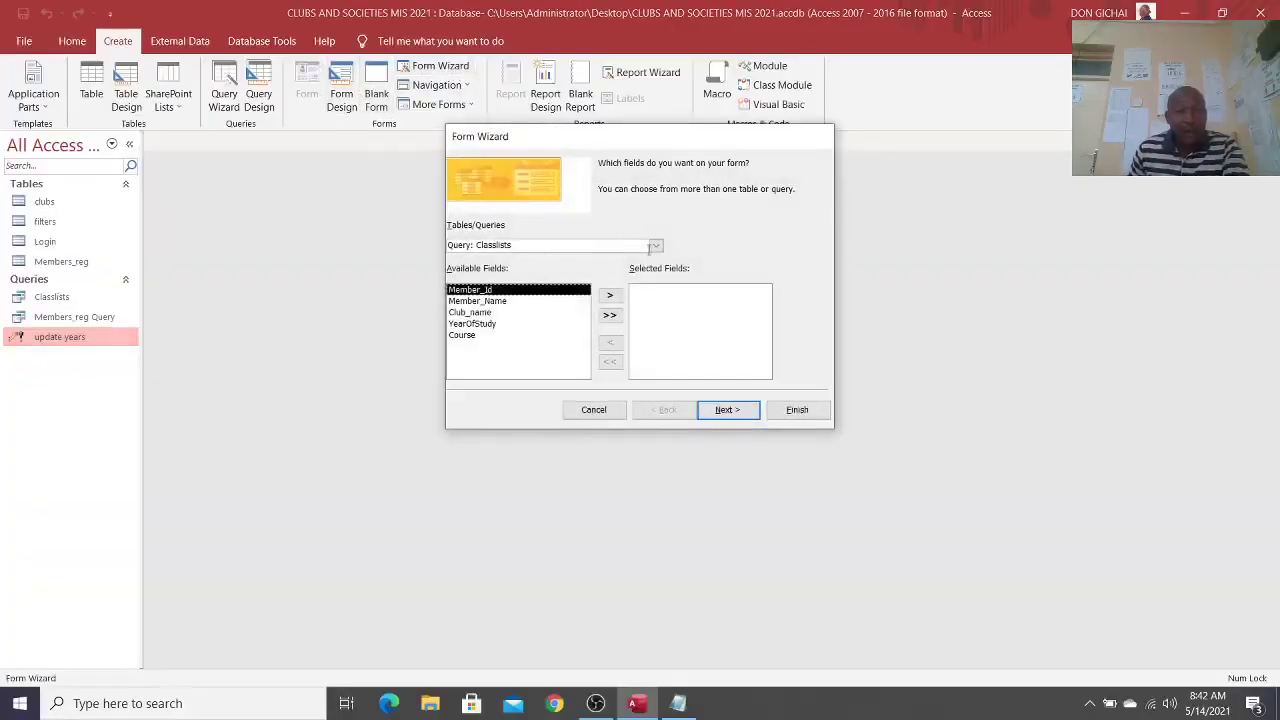
left_click(655, 245)
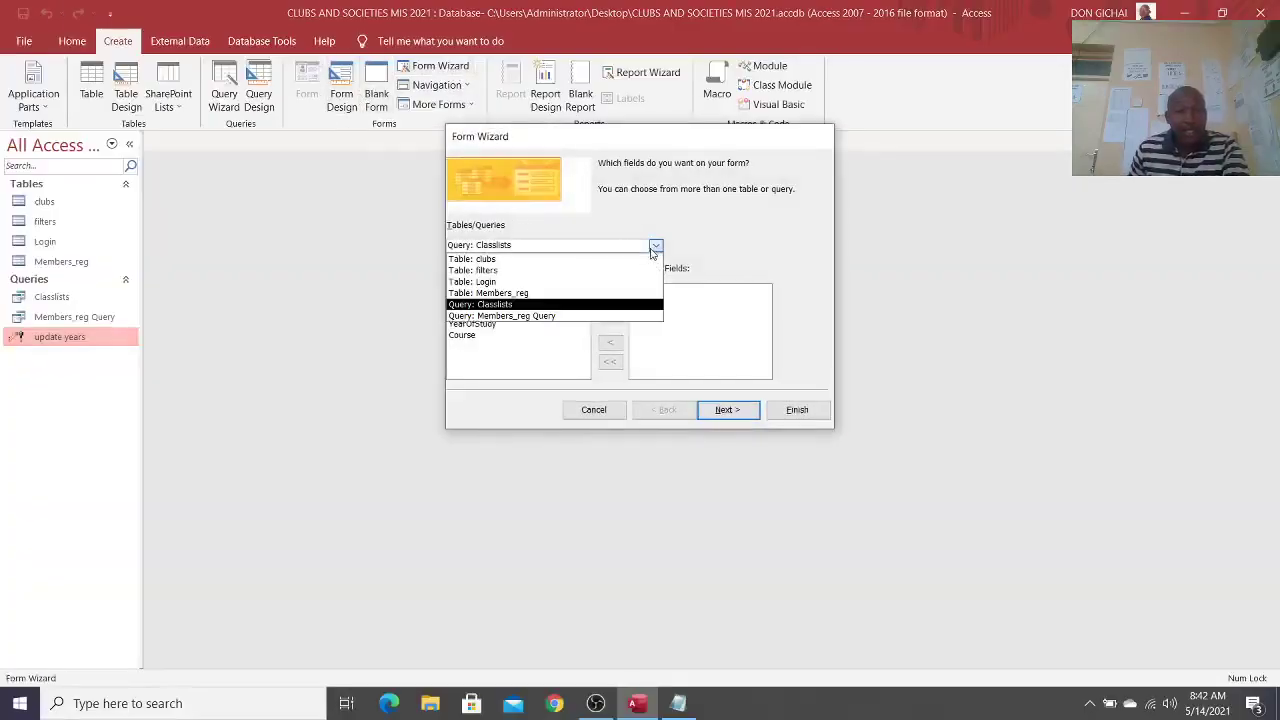
left_click(552, 316)
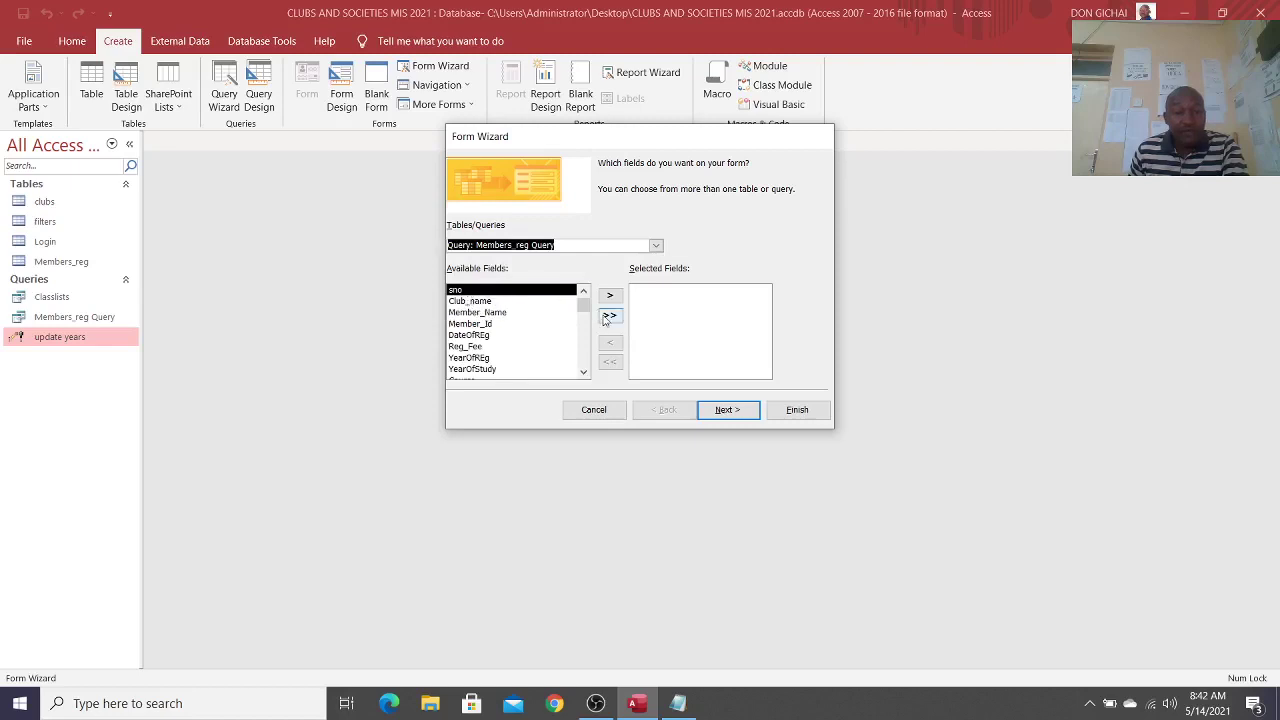
left_click(605, 317)
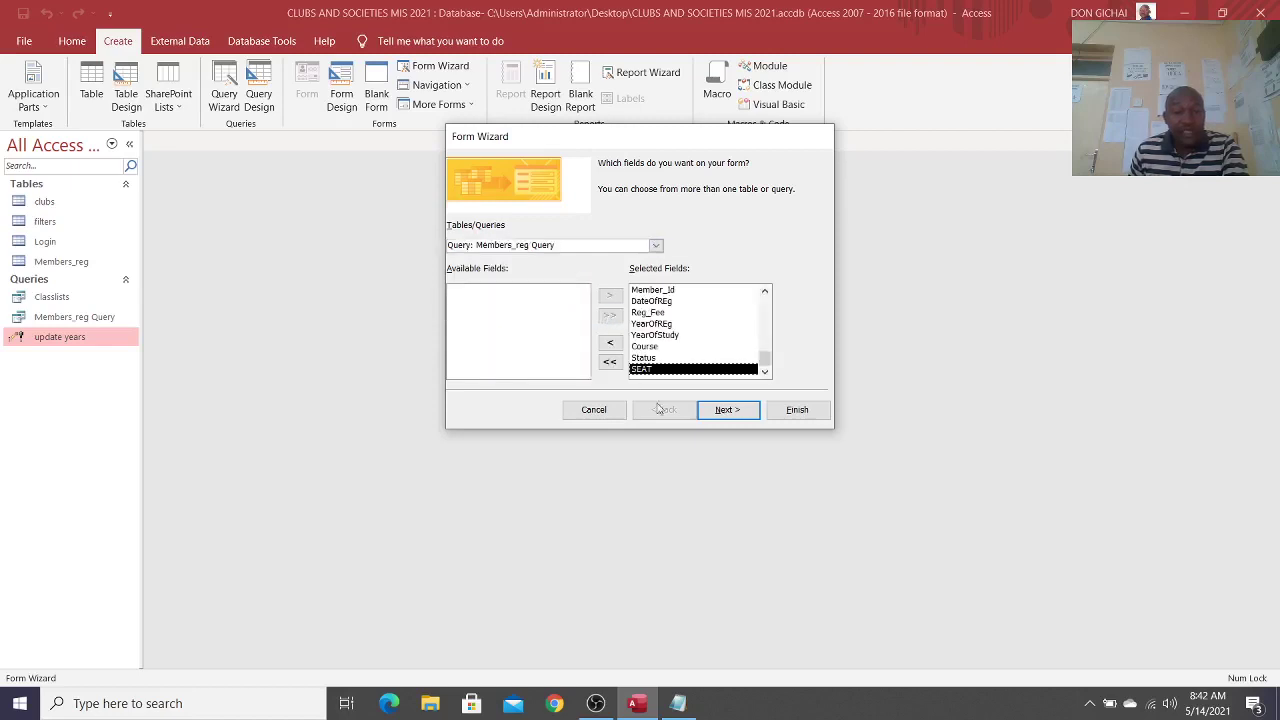
left_click(727, 411)
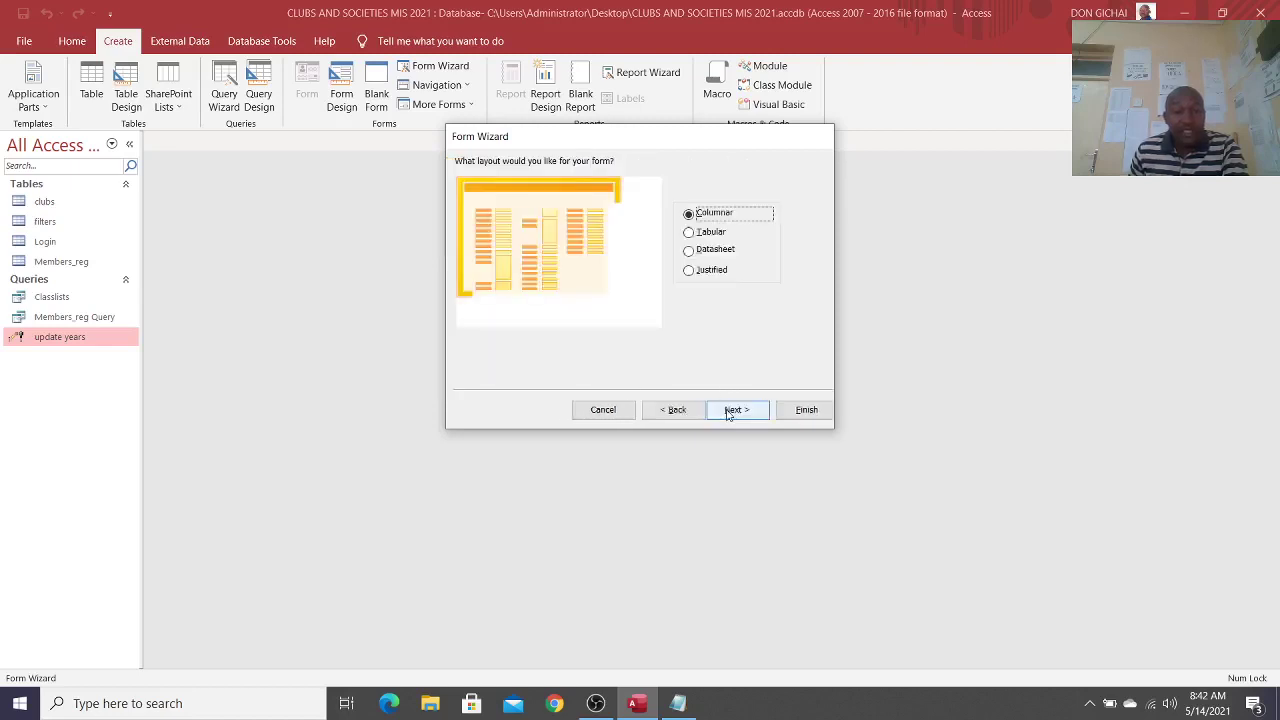
left_click(712, 232)
left_click(741, 410)
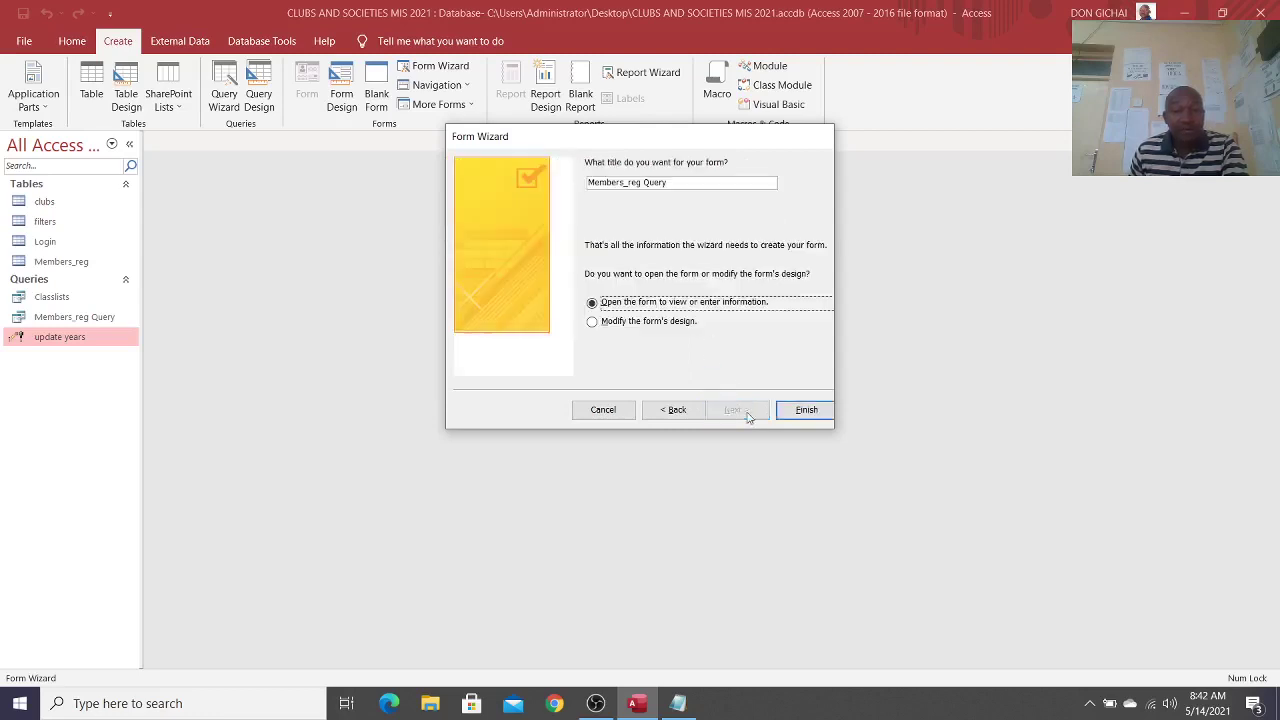
Step: Title the new form Members_reg and finish the wizard, opening the form to view information
left_click(677, 181)
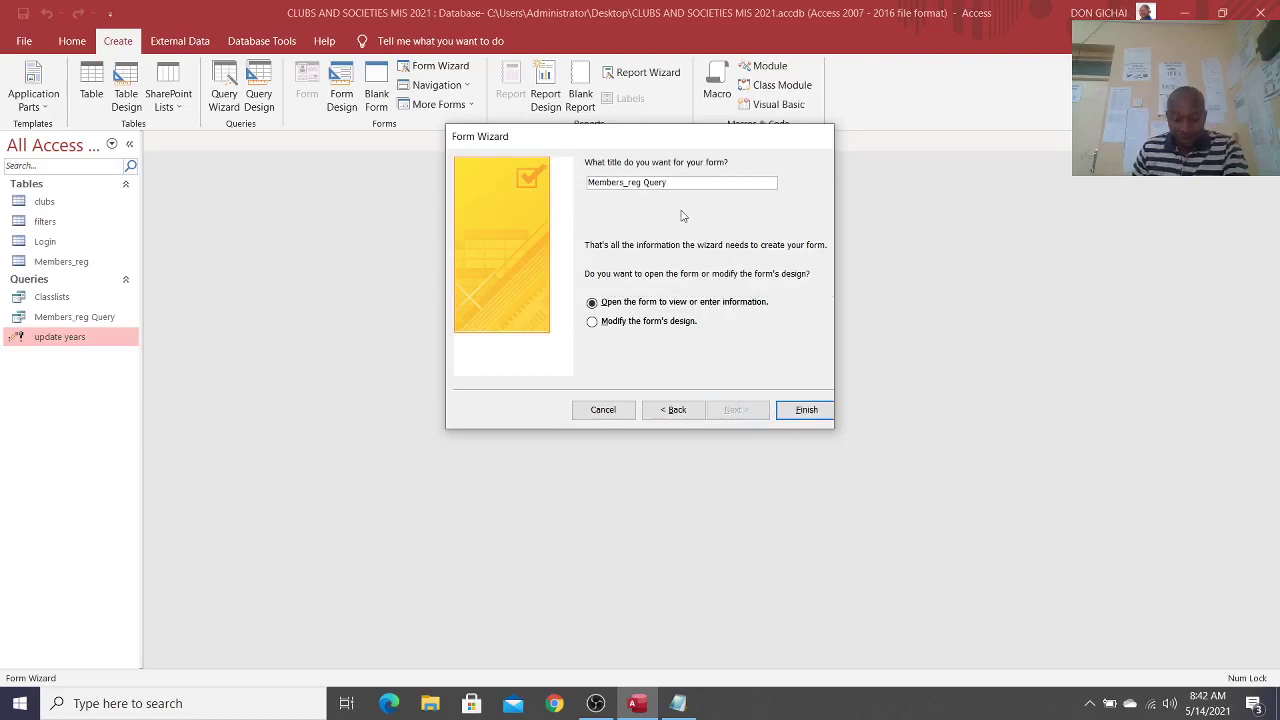
key("BackSpace")
key("BackSpace")
key("BackSpace")
key("BackSpace")
key("BackSpace")
key("BackSpace")
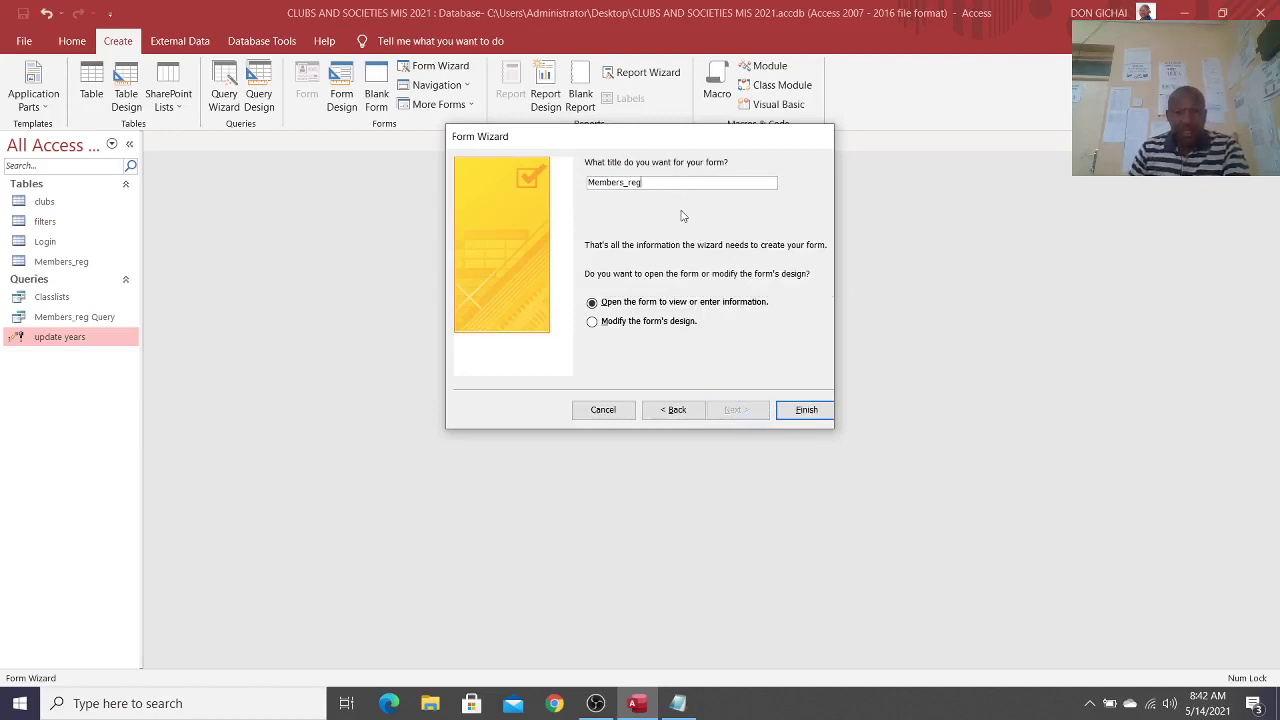
left_click(795, 410)
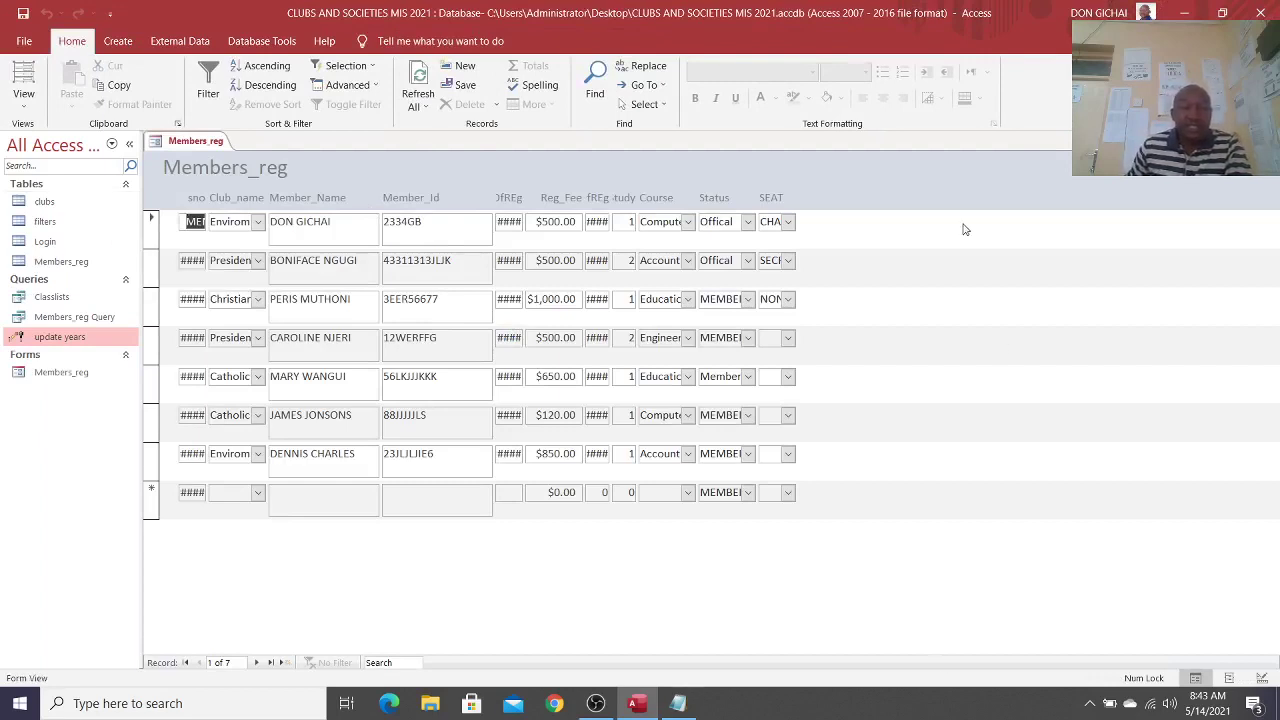
Step: Switch the Members_reg form to Design View and reduce the Member_Name and Member_Id text boxes to single-line height
right_click(875, 233)
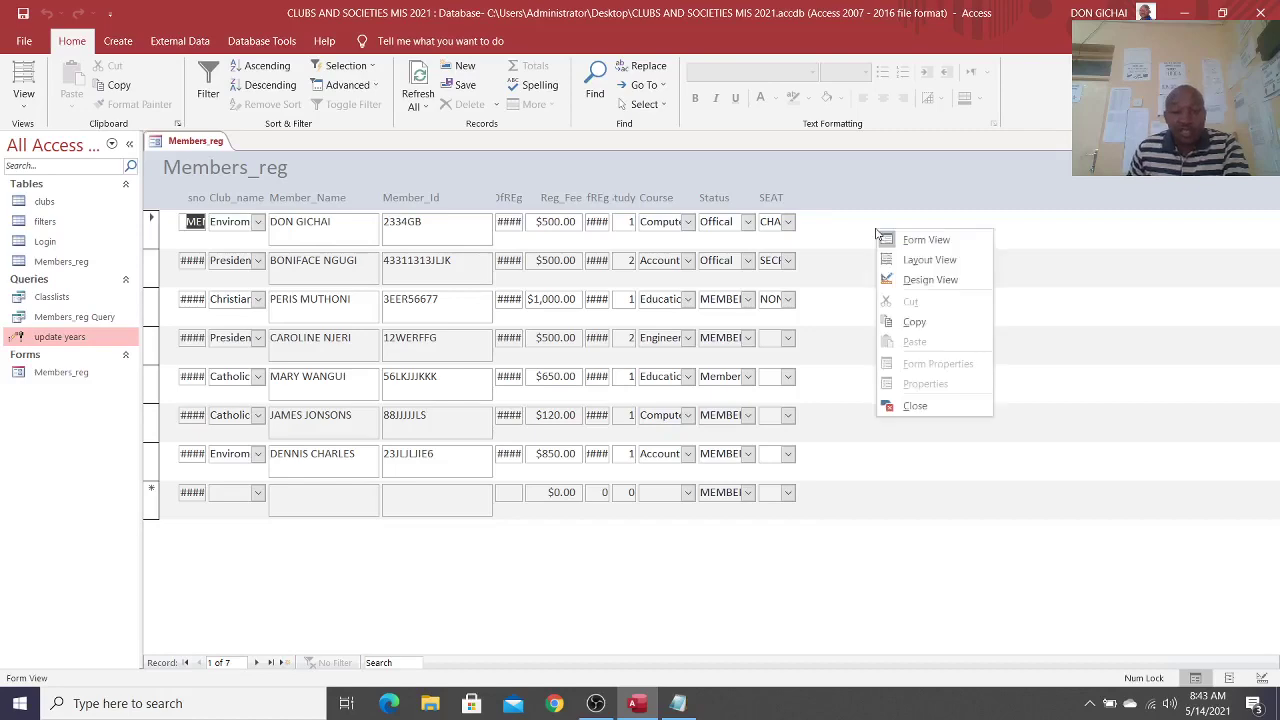
left_click(922, 281)
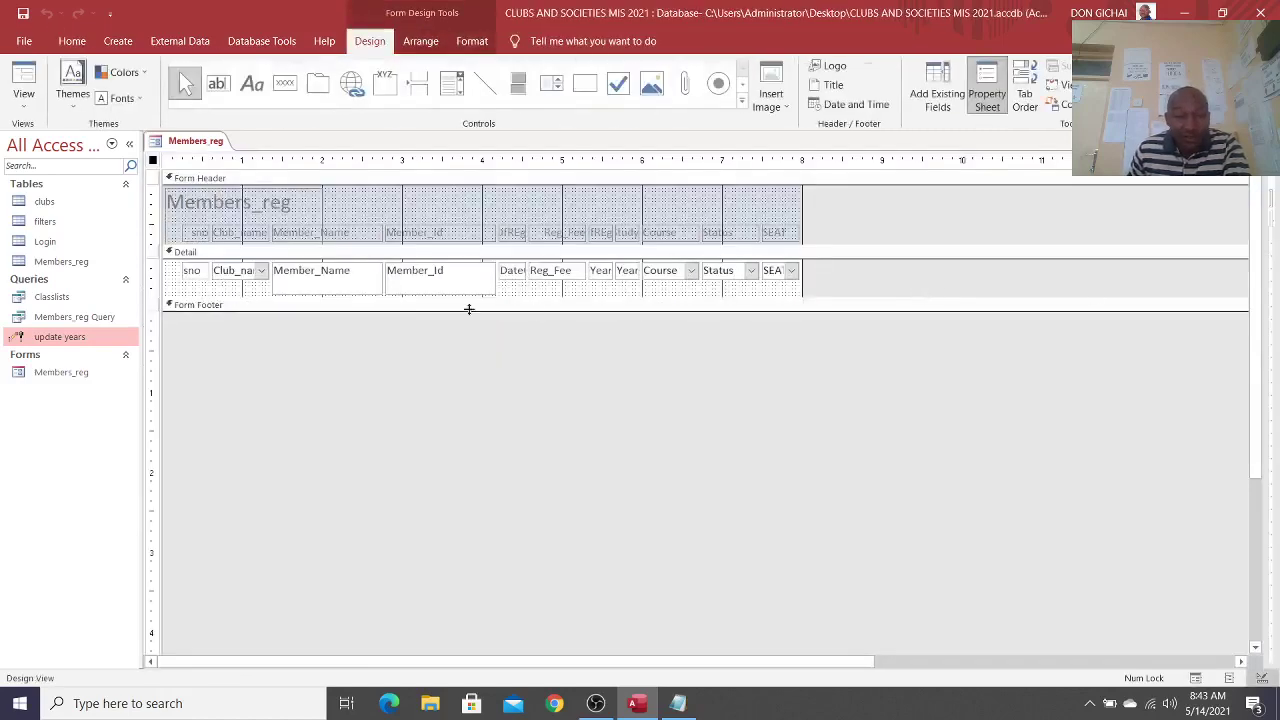
left_click(346, 292)
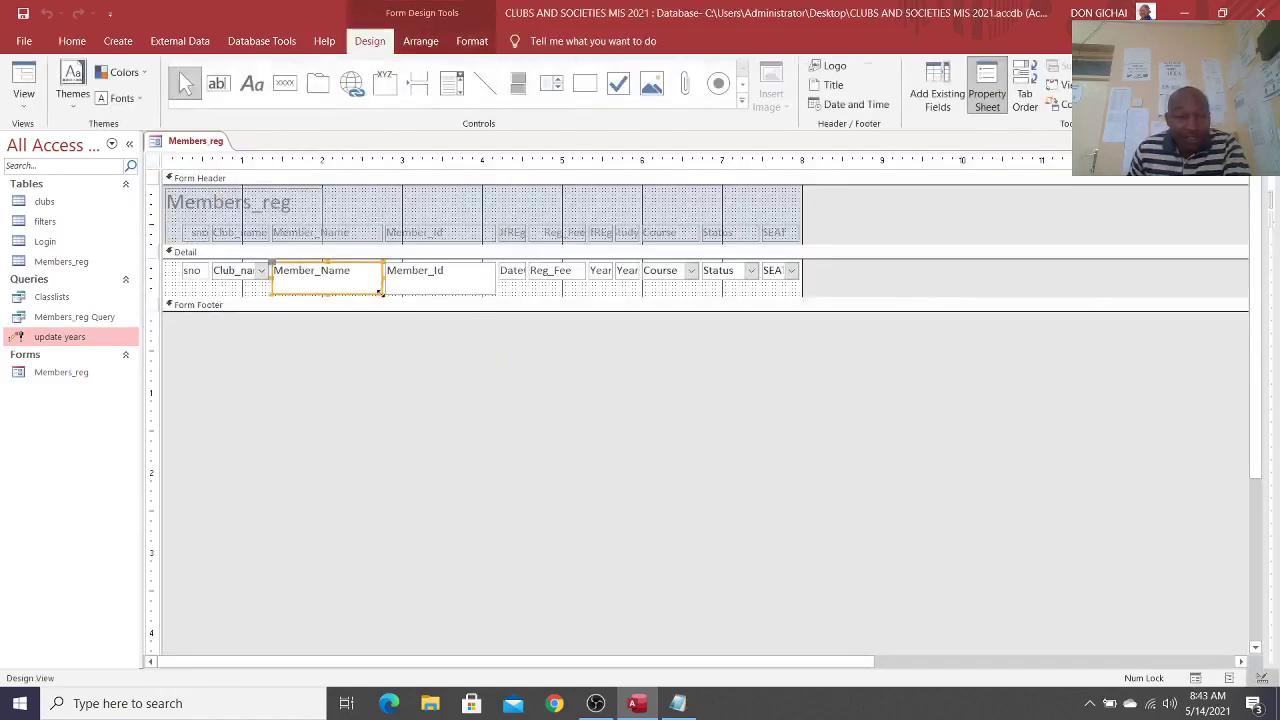
left_click_drag(381, 293, 380, 283)
left_click(488, 291)
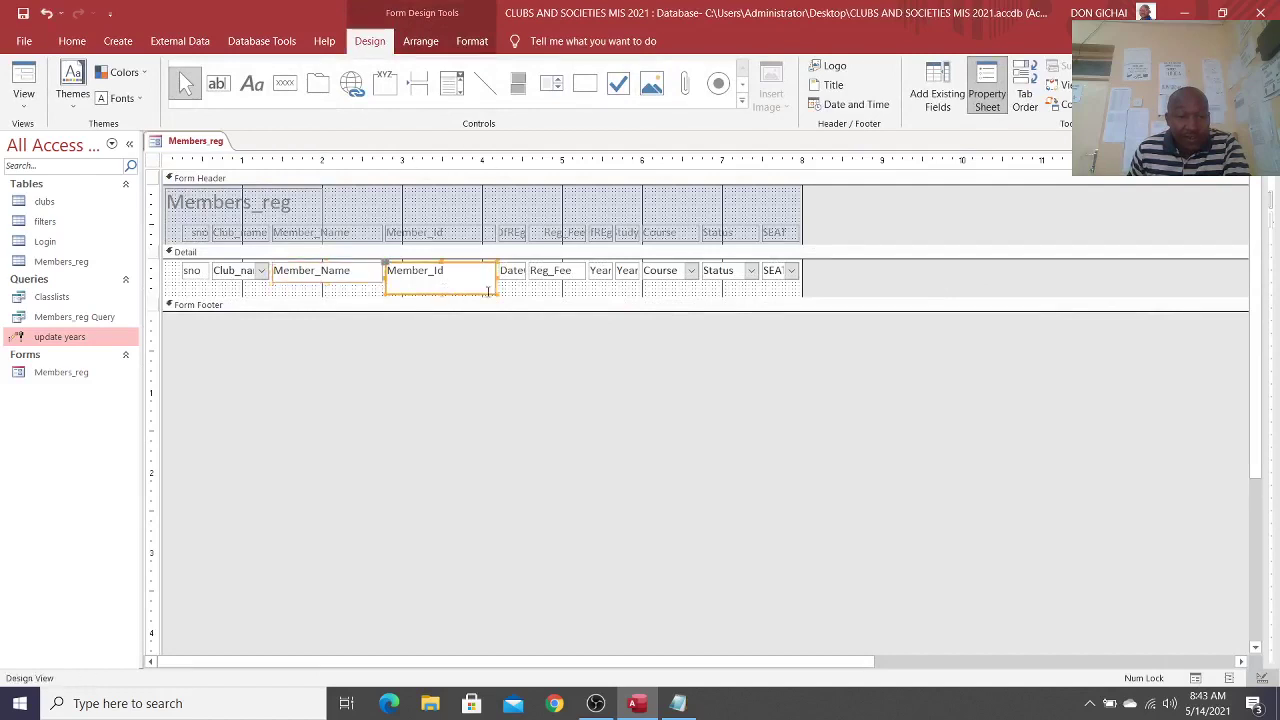
left_click_drag(494, 295, 496, 284)
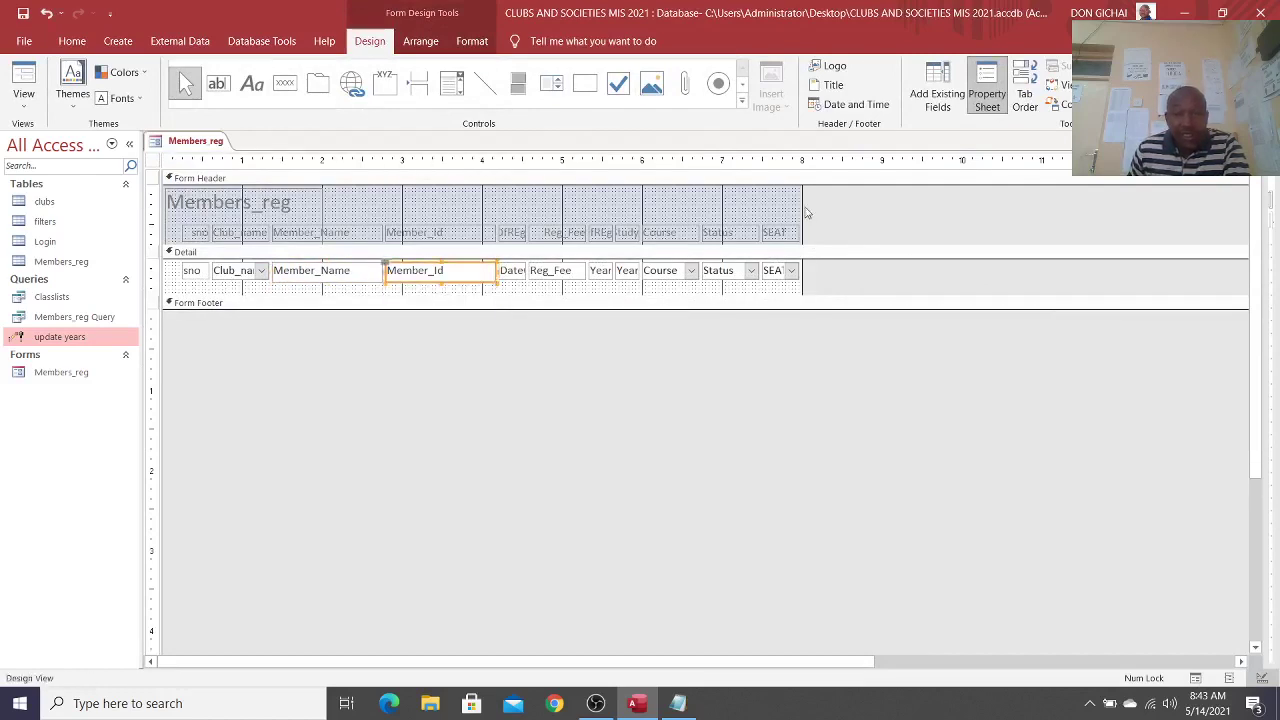
Step: Widen the form to more than 13 inches and increase the form header's height to about 1.6 inches
left_click_drag(803, 205, 1250, 250)
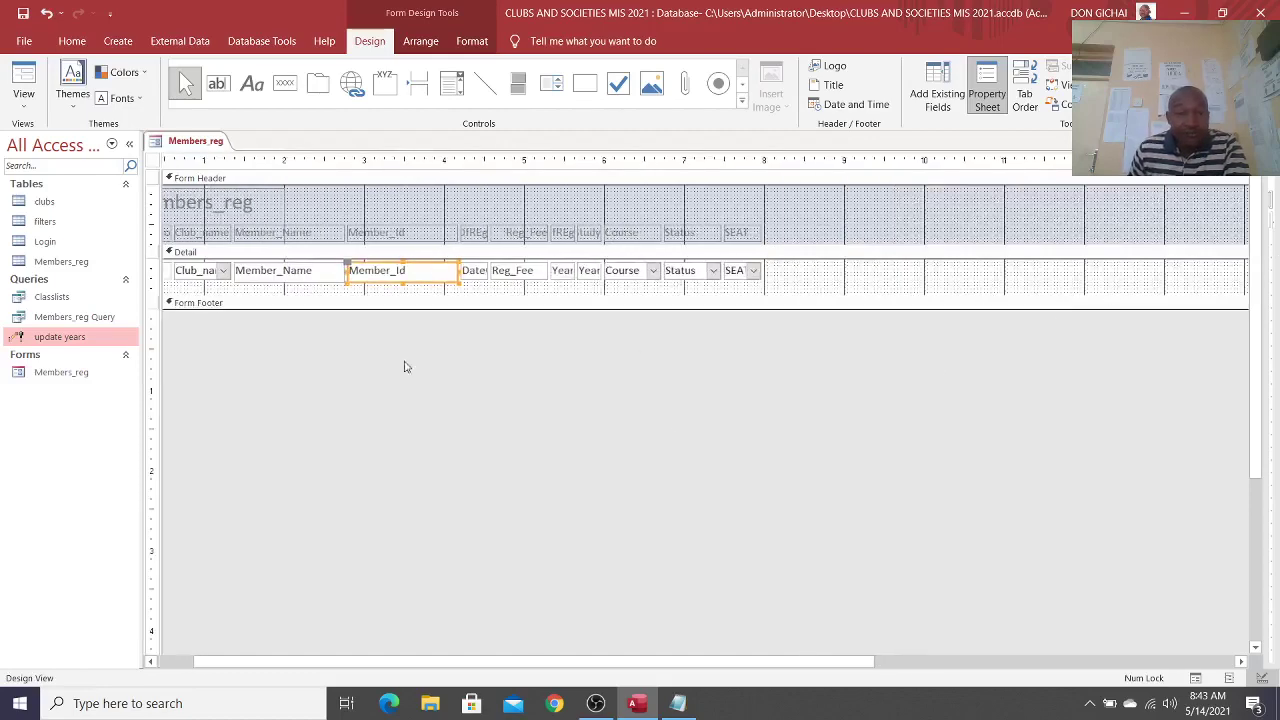
left_click_drag(366, 661, 185, 662)
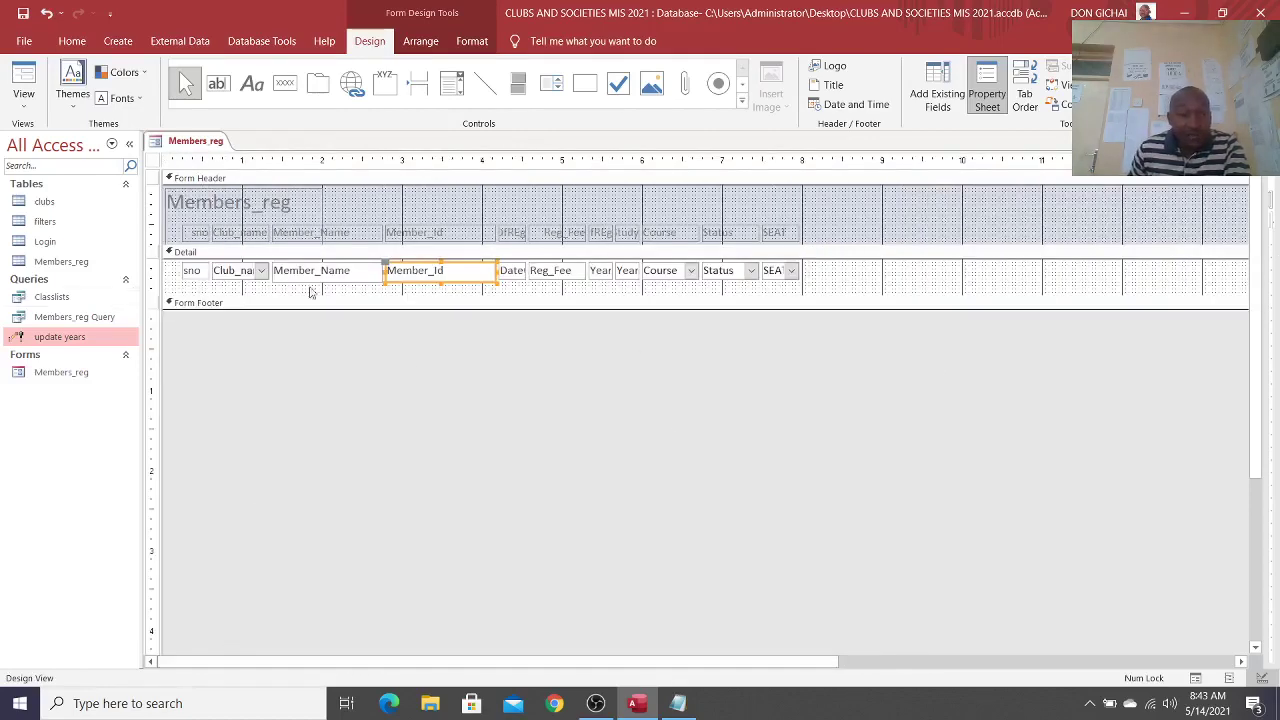
left_click_drag(845, 243, 846, 314)
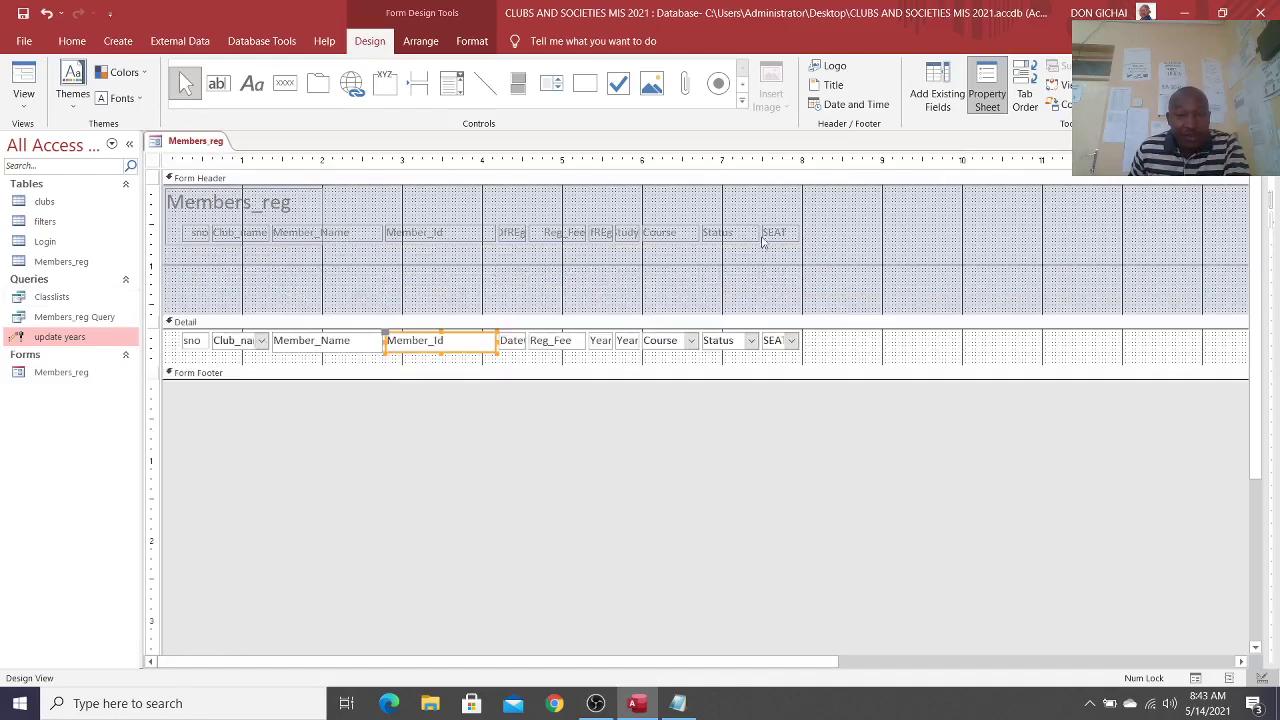
Step: Resize the Members_reg title label to about 3.8 inches wide and one short line high, and move the column labels down to the header's lower edge
left_click_drag(835, 222, 270, 288)
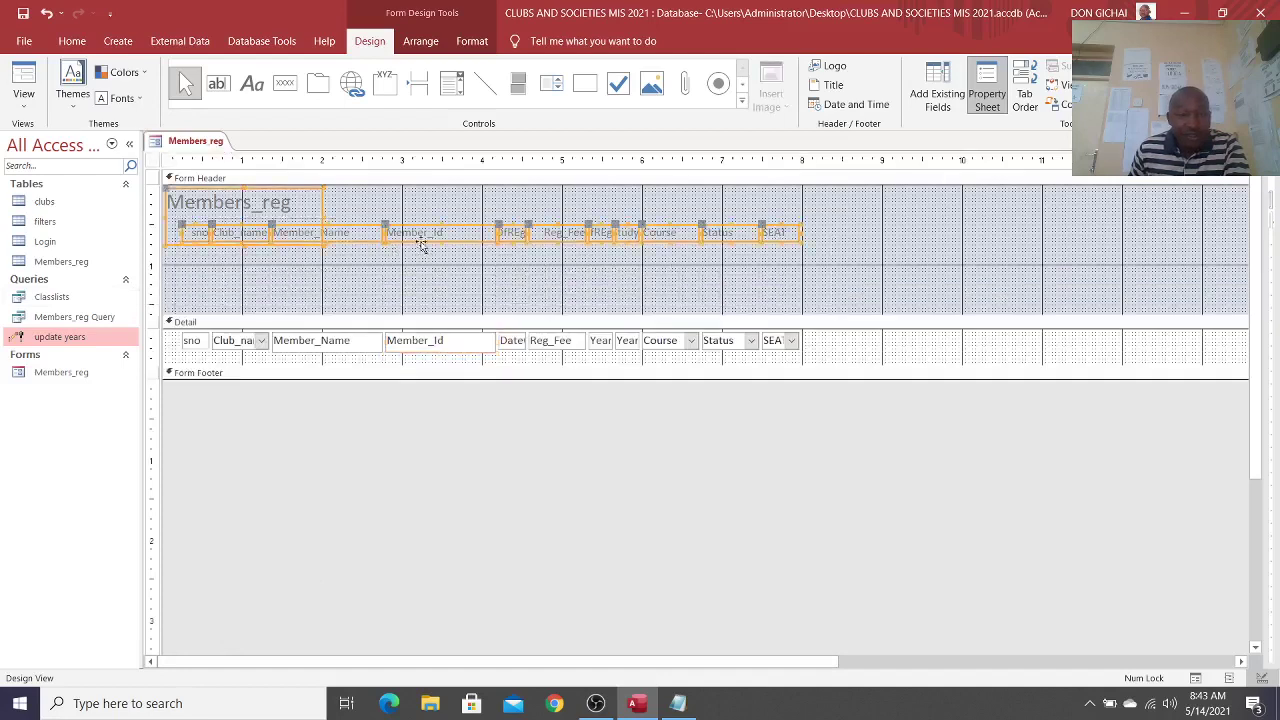
left_click(350, 197)
left_click(317, 204)
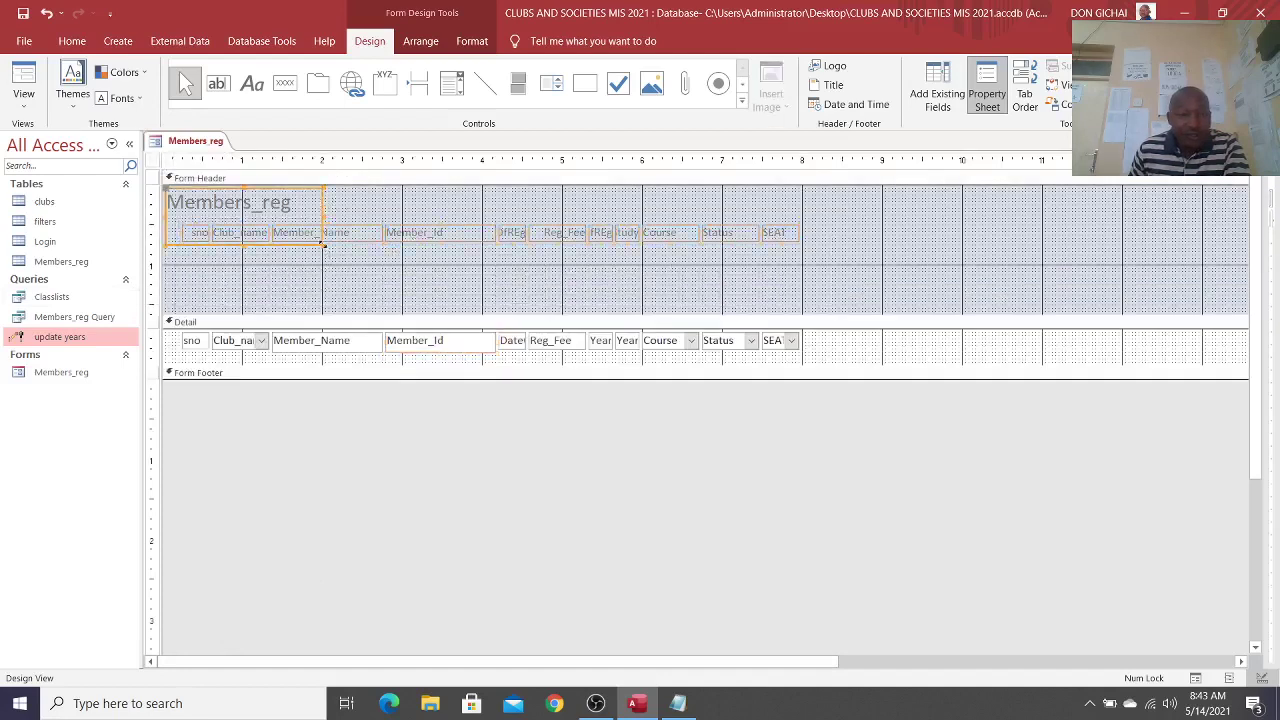
left_click_drag(322, 243, 455, 211)
left_click_drag(844, 222, 155, 282)
left_click_drag(319, 237, 300, 309)
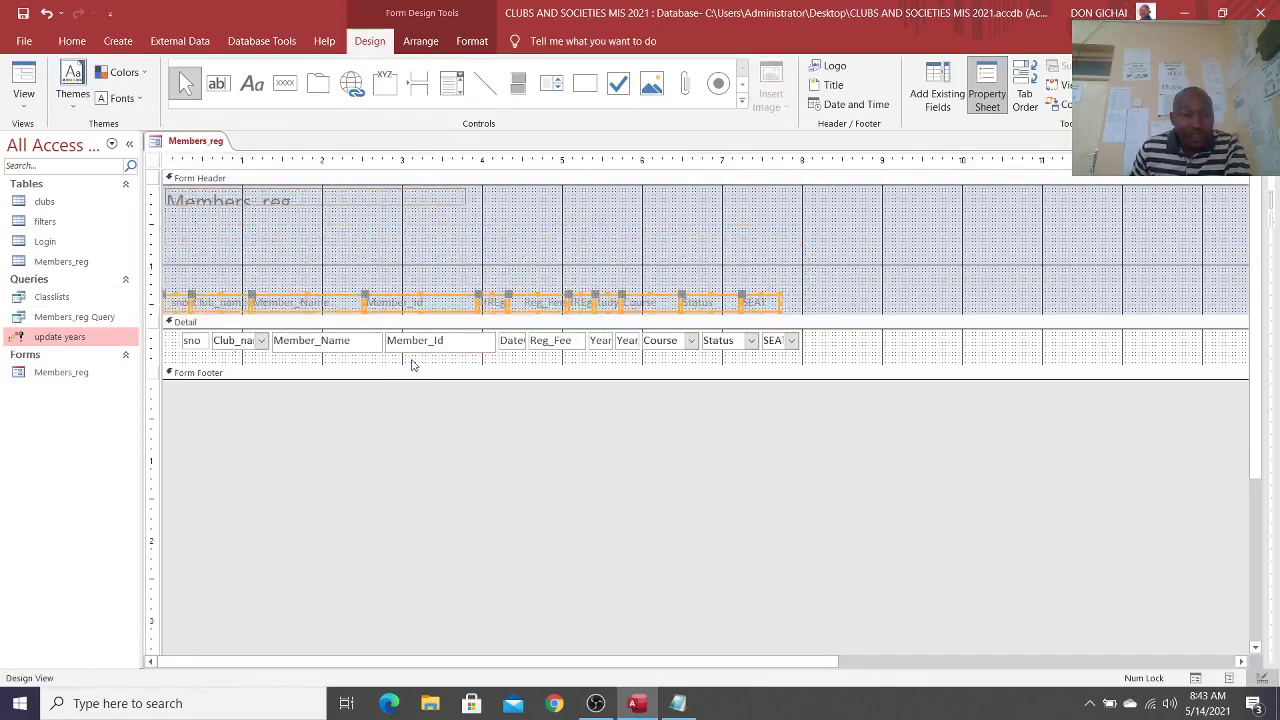
Step: Shift the Detail controls left under their column labels, and move the DateOfREg through SEAT columns right to about the 7.8-inch mark
left_click_drag(820, 336, 189, 347)
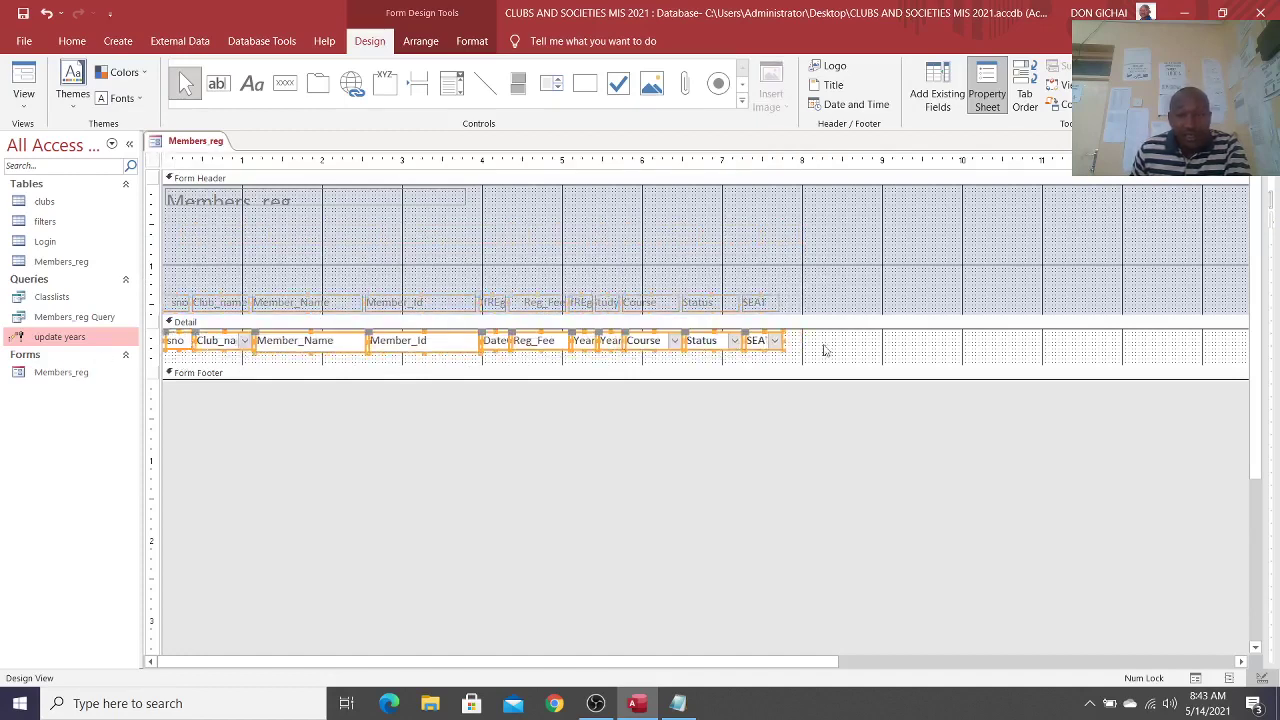
left_click(824, 348)
left_click_drag(817, 292, 812, 348)
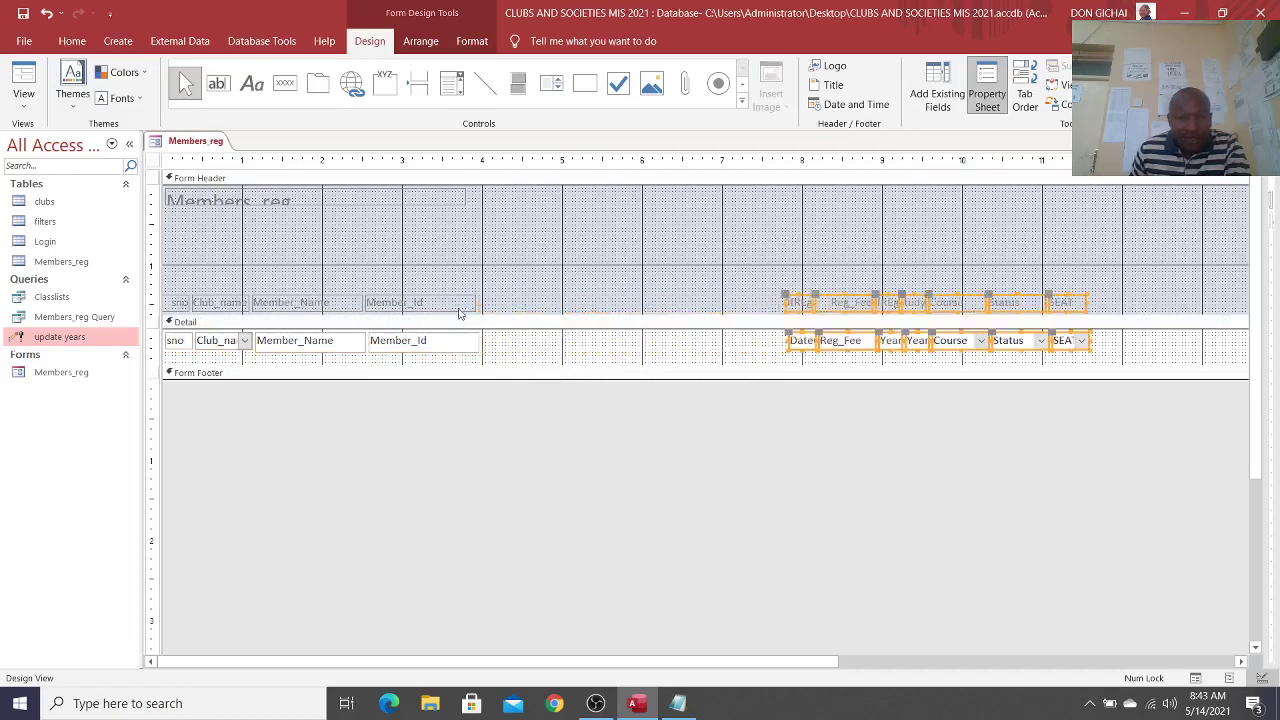
Step: Move the Member_Name and Member_Id columns right to about the 2.5-inch mark and widen the Club_name combo box to about 1.8 inches
left_click_drag(518, 283, 371, 350)
left_click(248, 340)
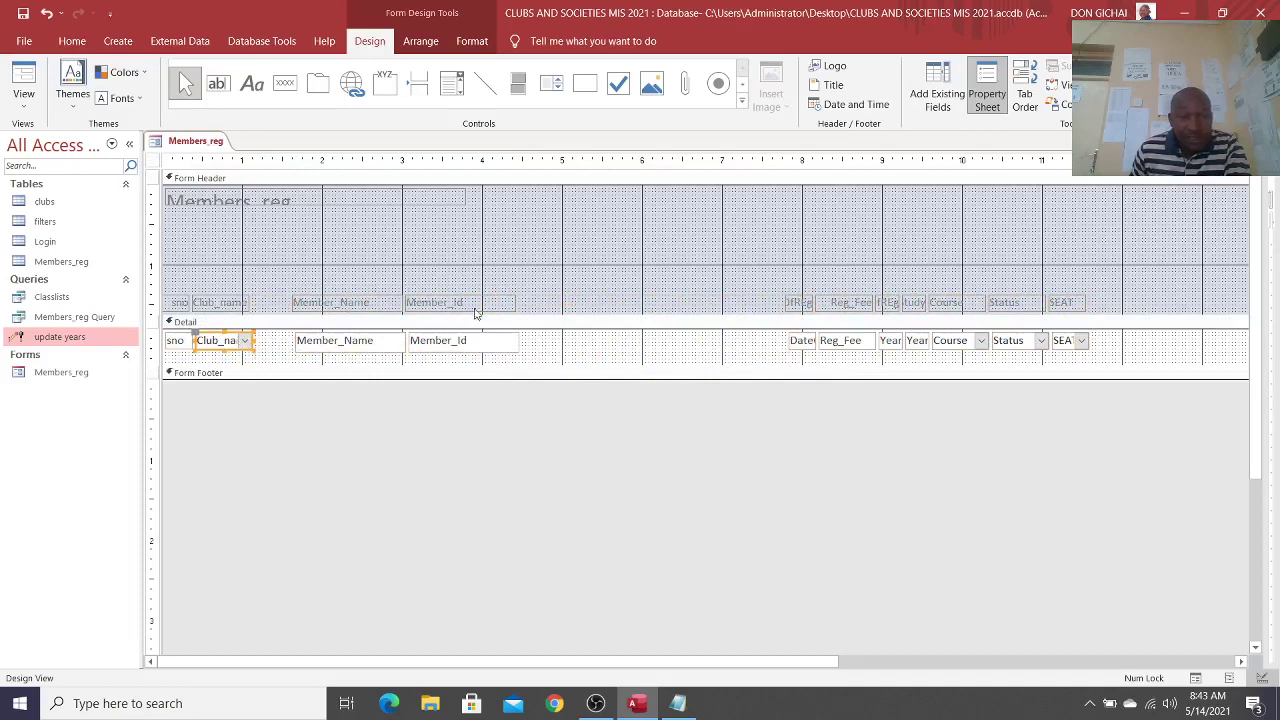
left_click_drag(553, 293, 436, 348)
left_click(248, 341)
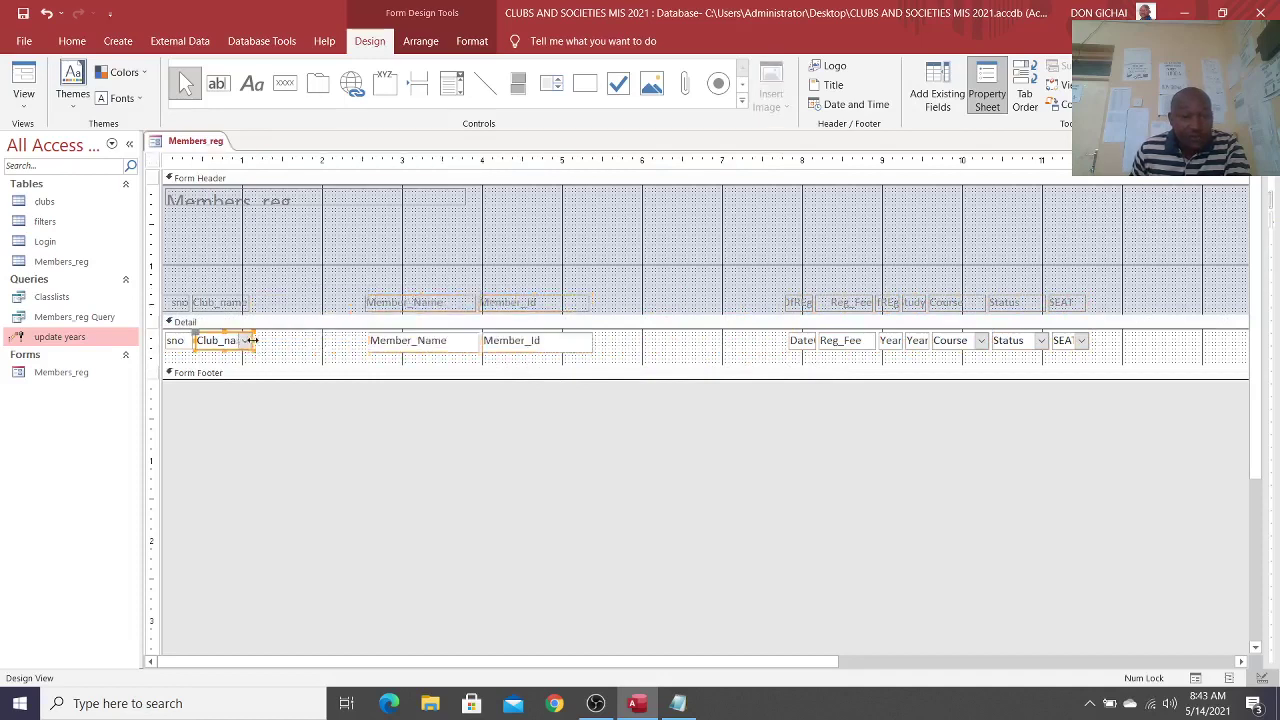
left_click_drag(250, 340, 337, 340)
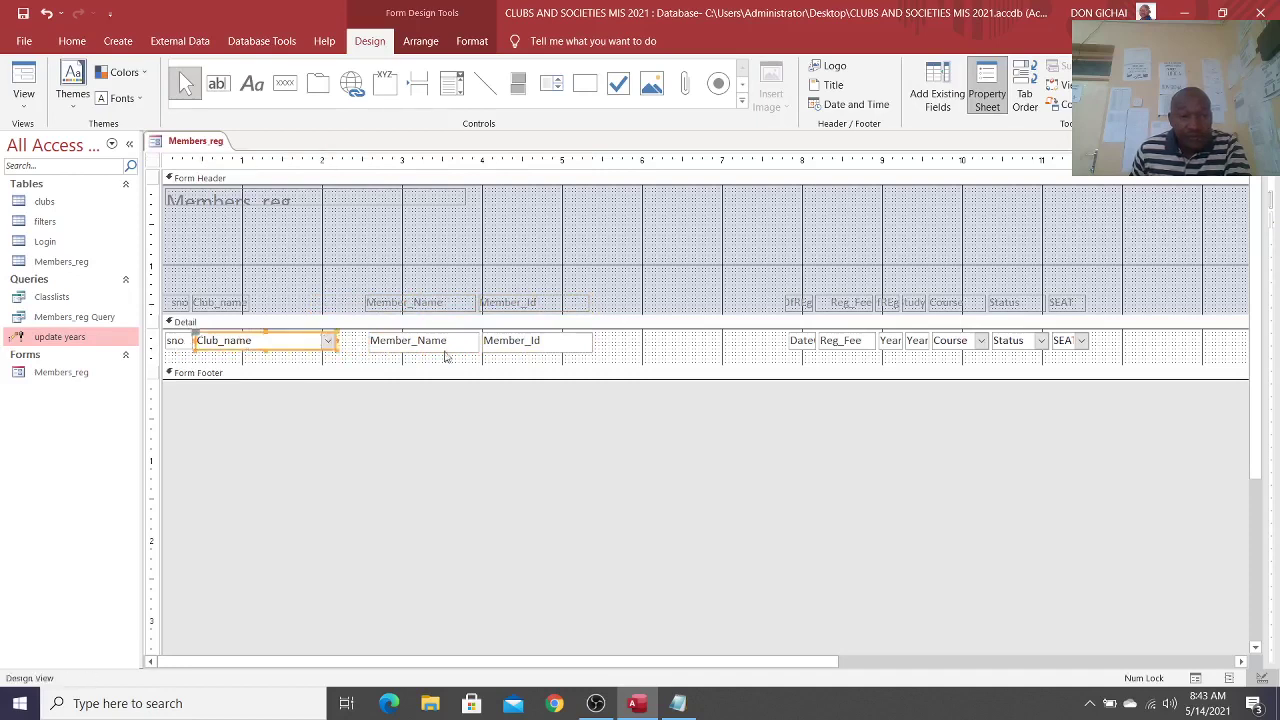
Step: Move the Member_Name and Member_Id columns right to about 3.3 inches and the Club_name combo box to about 1.4 inches
left_click(546, 343)
left_click(451, 345, "shift")
left_click_drag(451, 345, 511, 351)
left_click_drag(323, 349, 401, 346)
Step: Widen the sno text box to about 1.2 inches and the Club_name header label to about 2.5 inches
mouse_move(176, 341)
left_mouse_down()
mouse_move(200, 347)
mouse_move(177, 343)
left_mouse_up()
left_click(210, 350)
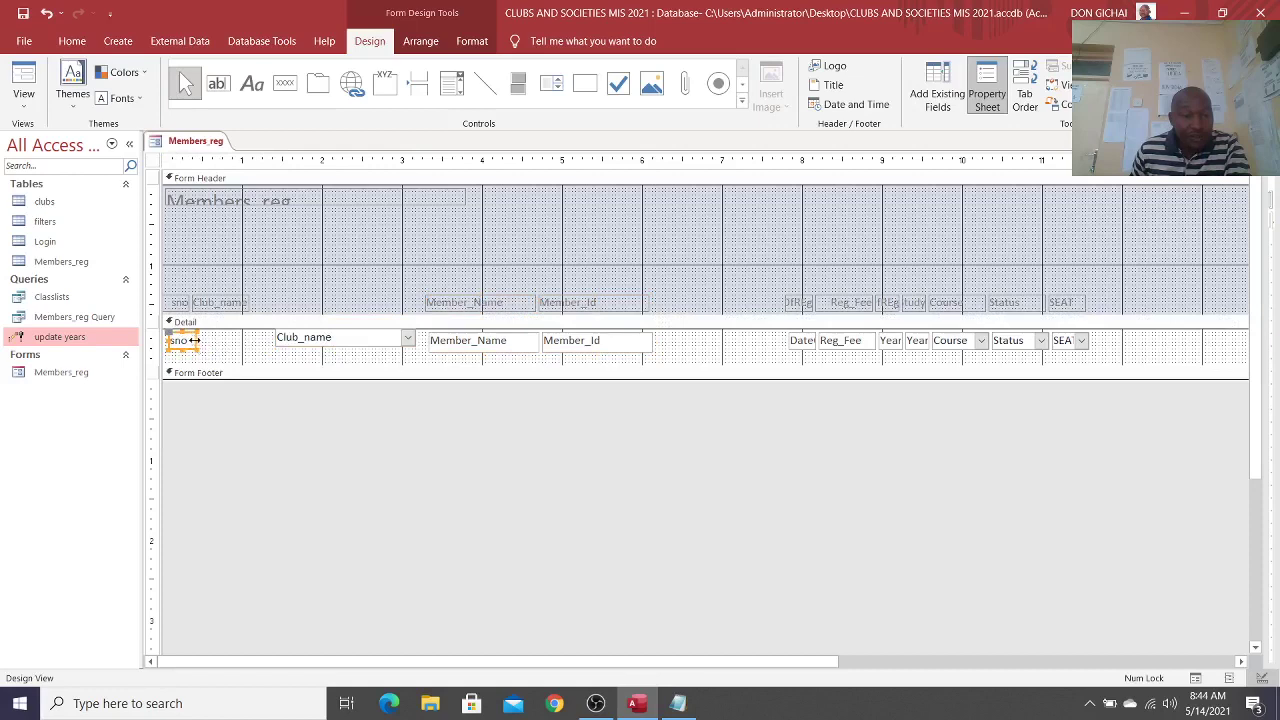
left_click_drag(195, 341, 394, 303)
left_click(229, 304)
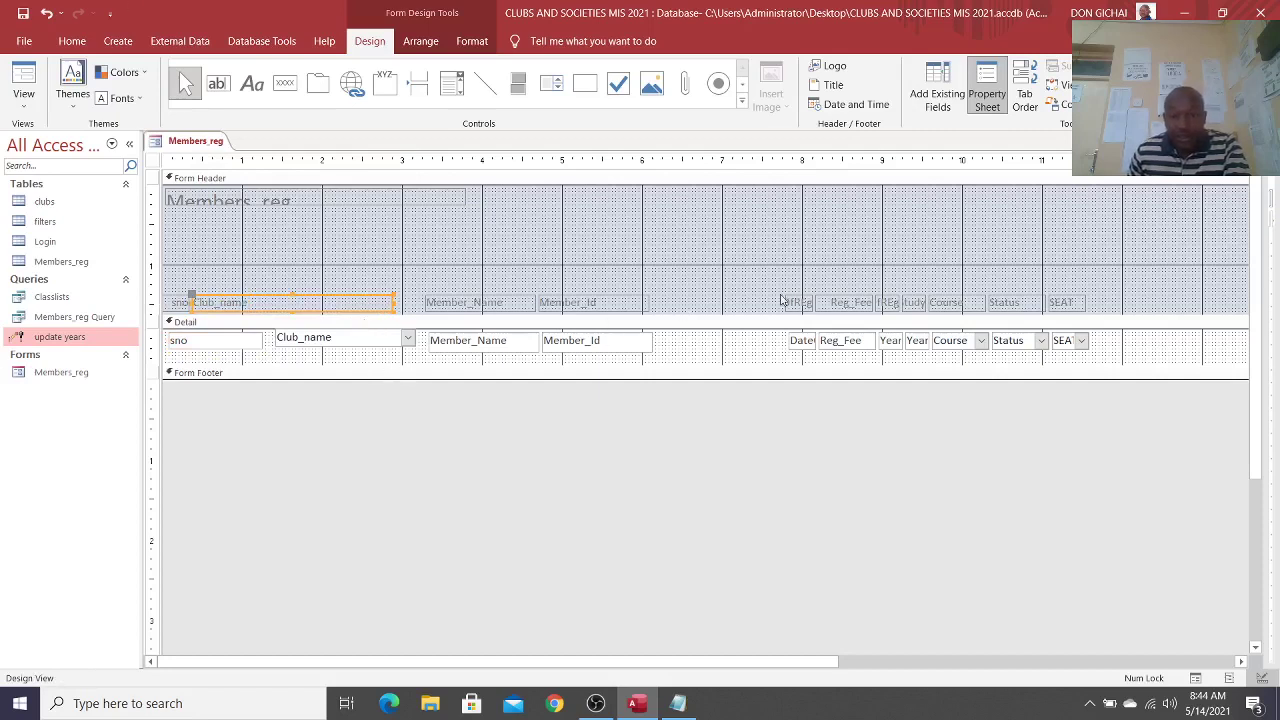
Step: Widen the DateOfREg column to about 1 inch and YearOfREg to about 0.8 inch, with Reg_Fee moved left between them
left_click_drag(783, 294, 655, 341)
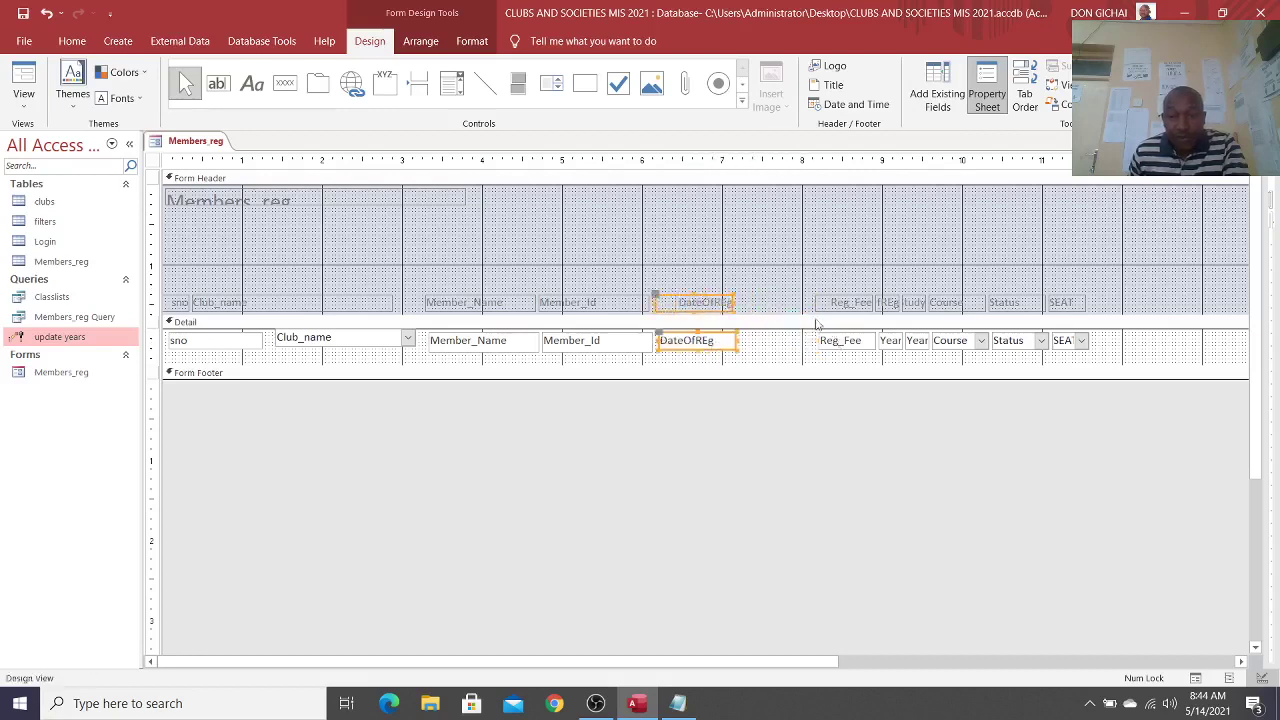
left_click_drag(812, 294, 760, 346)
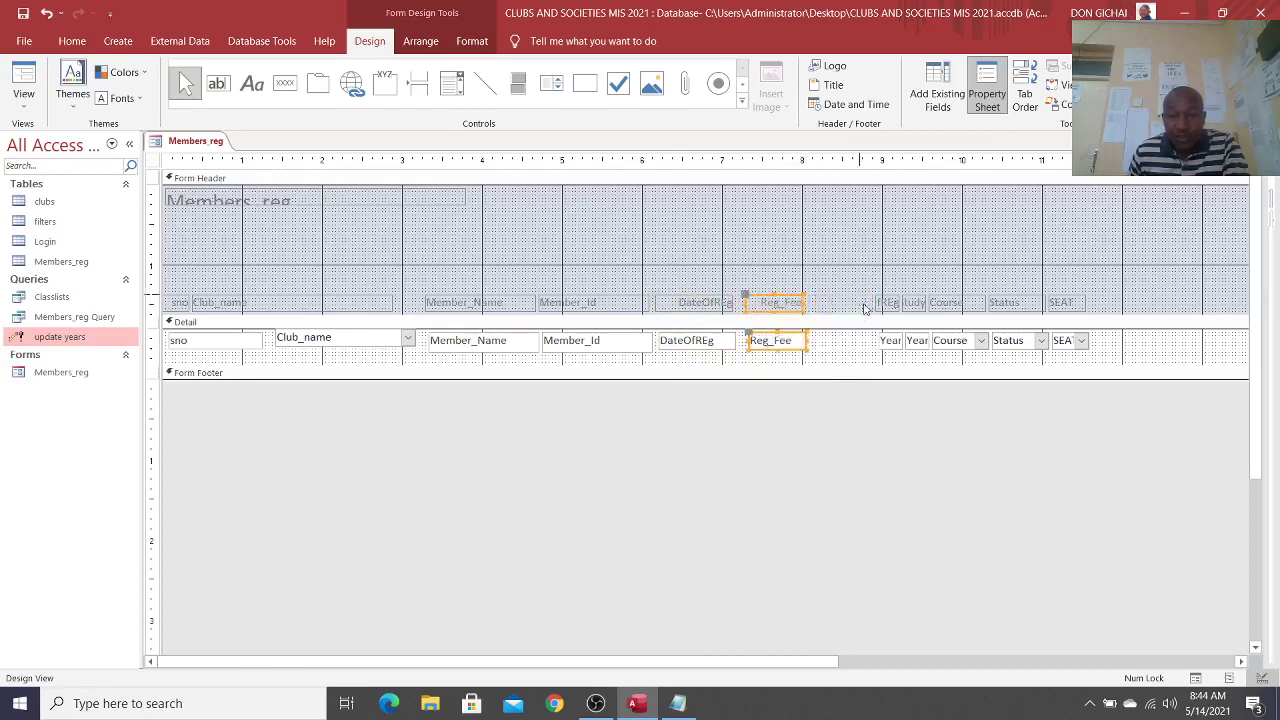
left_click_drag(866, 309, 877, 355)
left_click_drag(867, 307, 886, 362)
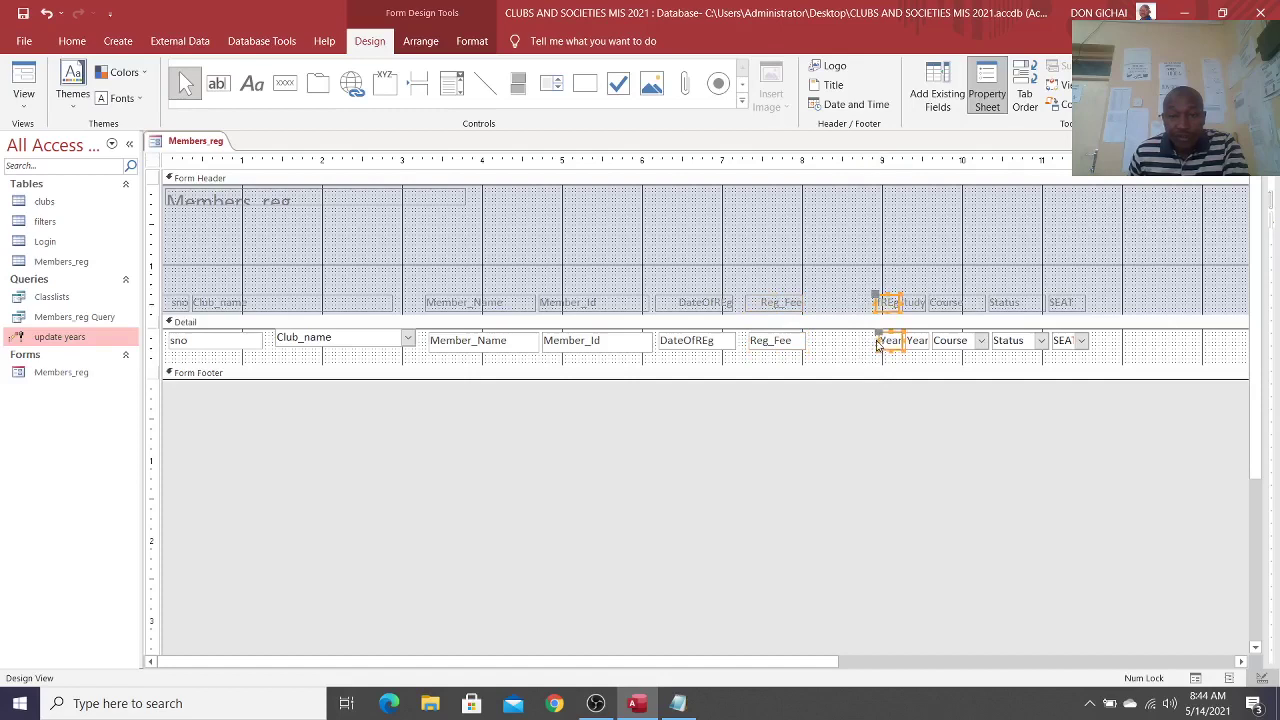
left_click_drag(877, 340, 848, 345)
Step: Widen the YearOfStudy column to about 0.9 inch, moving the Course, Status and SEAT columns right to make room
left_click_drag(898, 296, 915, 350)
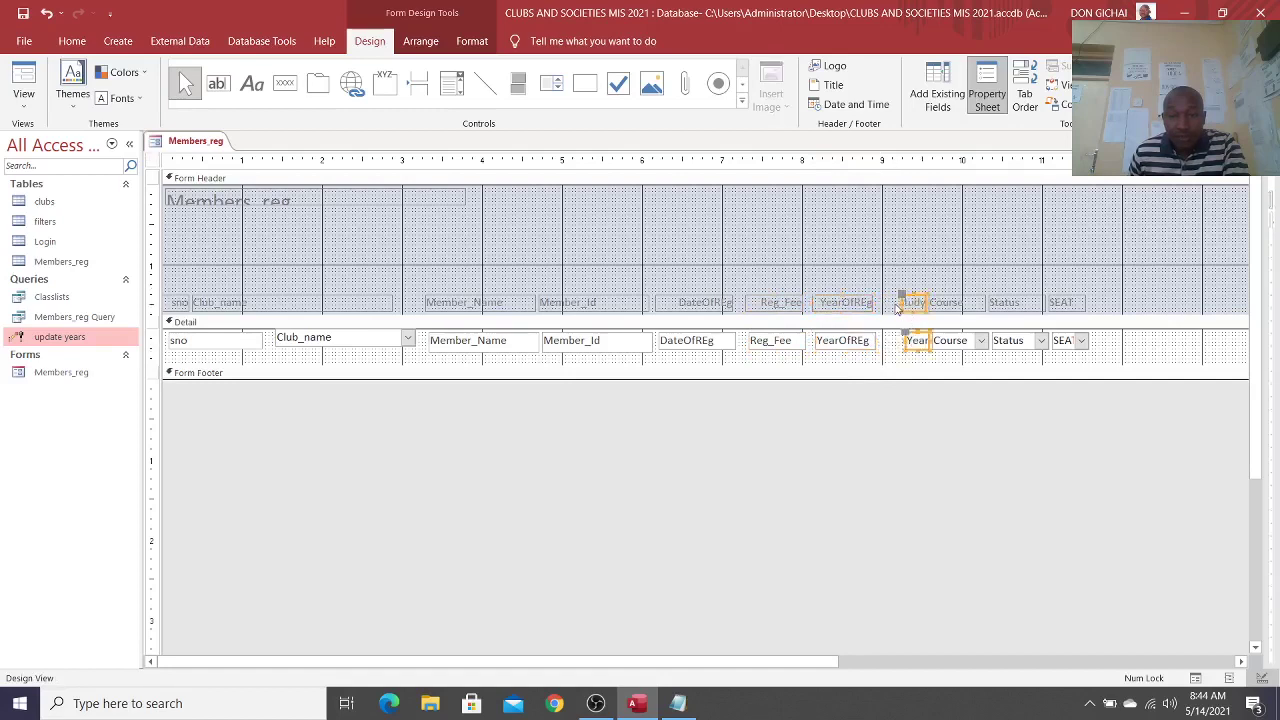
left_click_drag(899, 300, 877, 302)
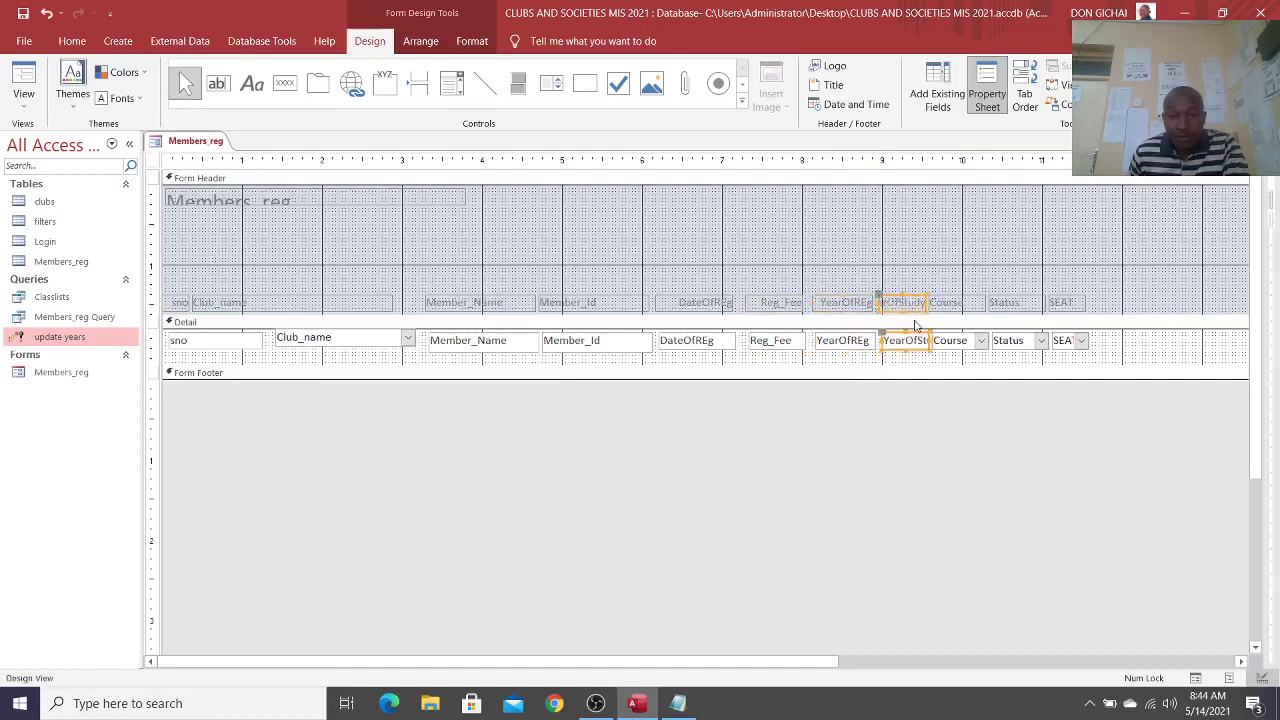
left_click_drag(1112, 292, 1038, 343)
left_click_drag(937, 296, 921, 345)
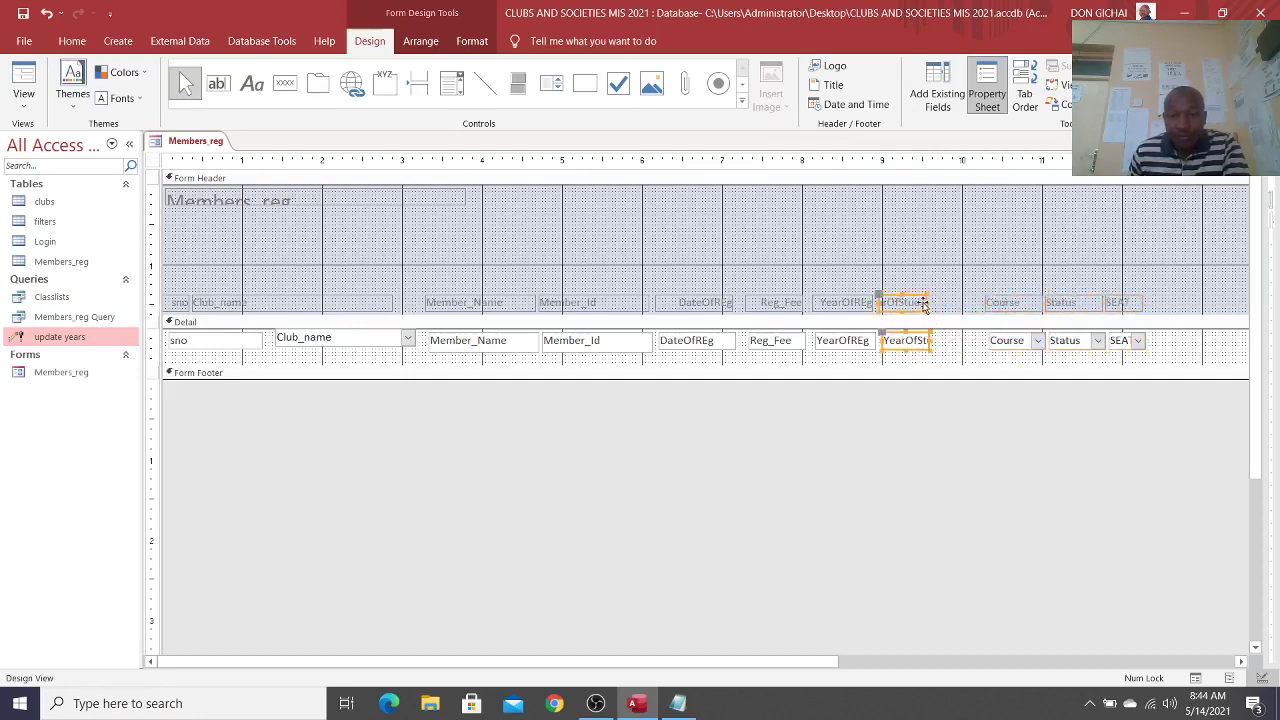
left_click_drag(924, 303, 987, 343)
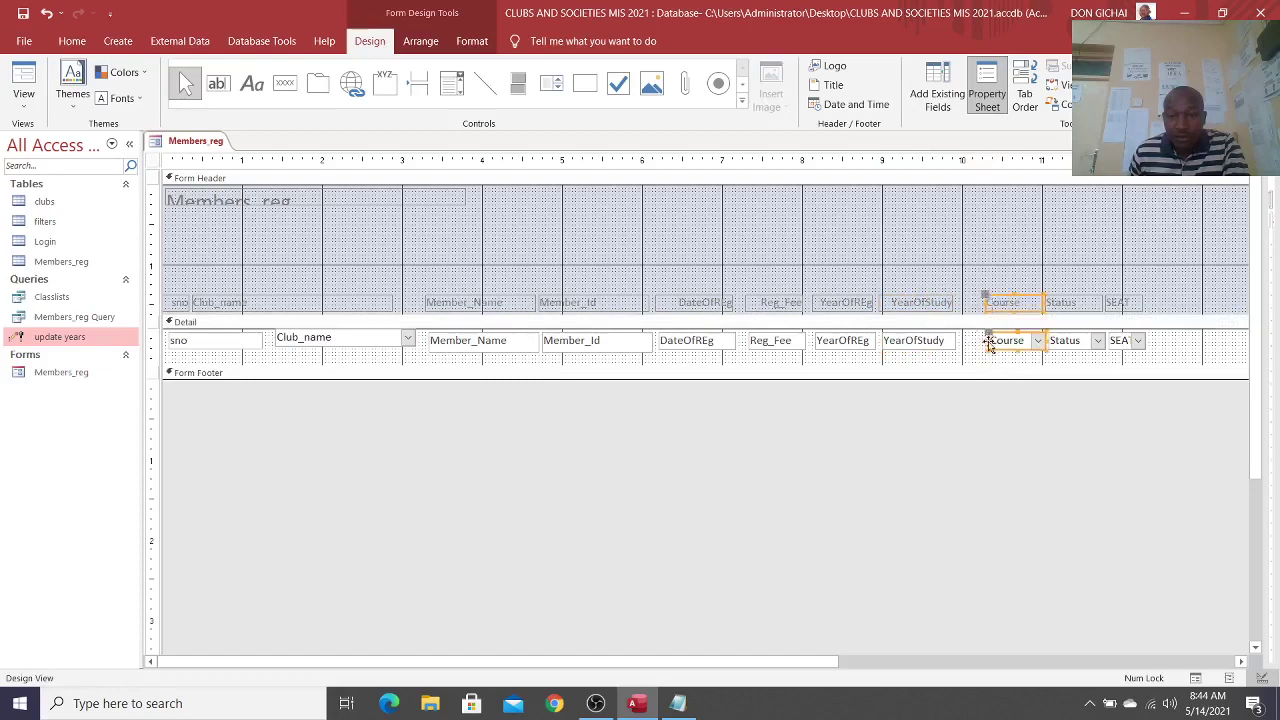
Step: Widen the Course and Status columns to about 1 inch each and SEAT to about 0.8 inch, shifting SEAT right to fit
left_click_drag(986, 340, 962, 340)
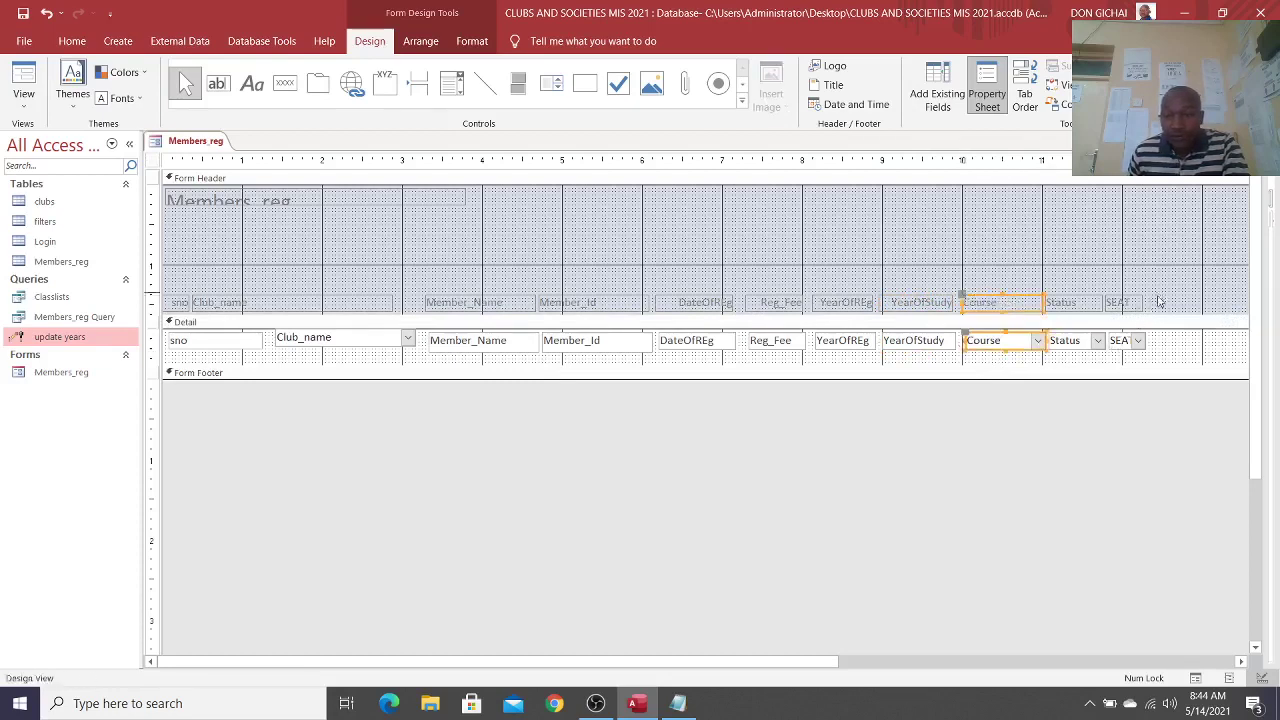
left_click(1140, 341)
left_click_drag(1140, 309, 1181, 312)
left_click(1100, 342)
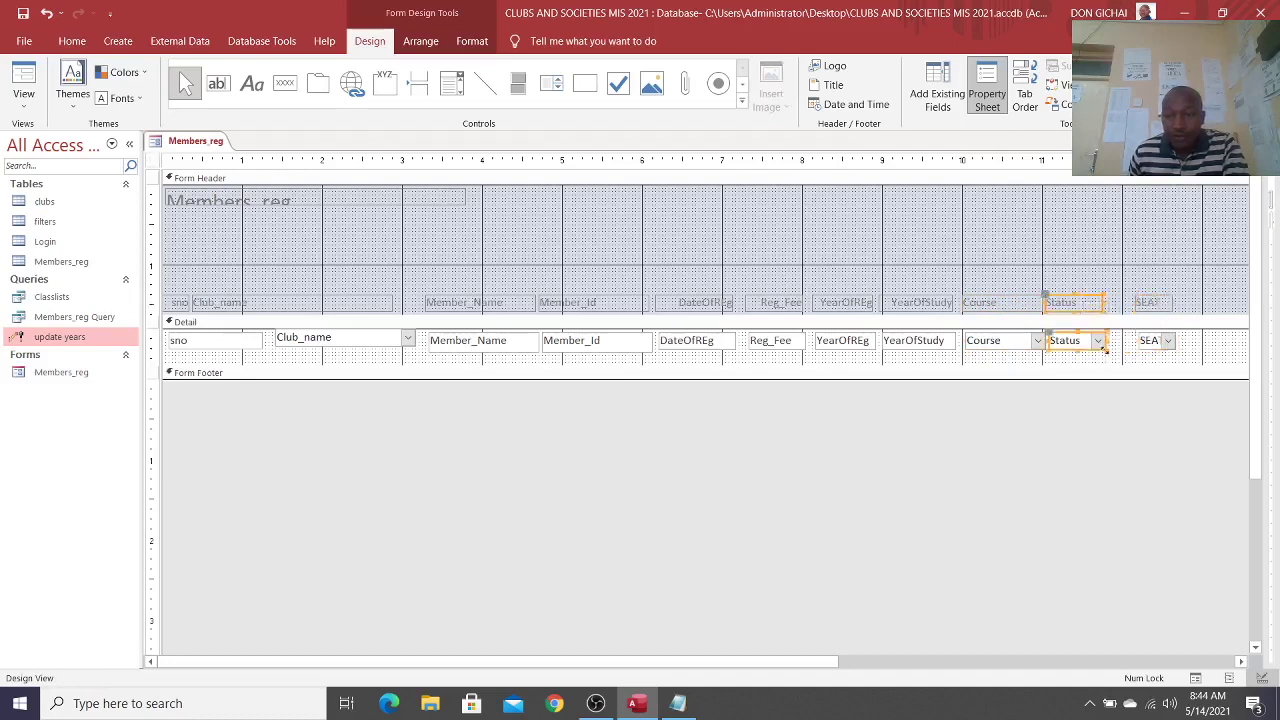
left_click_drag(1106, 345, 1201, 341)
left_click(1175, 342)
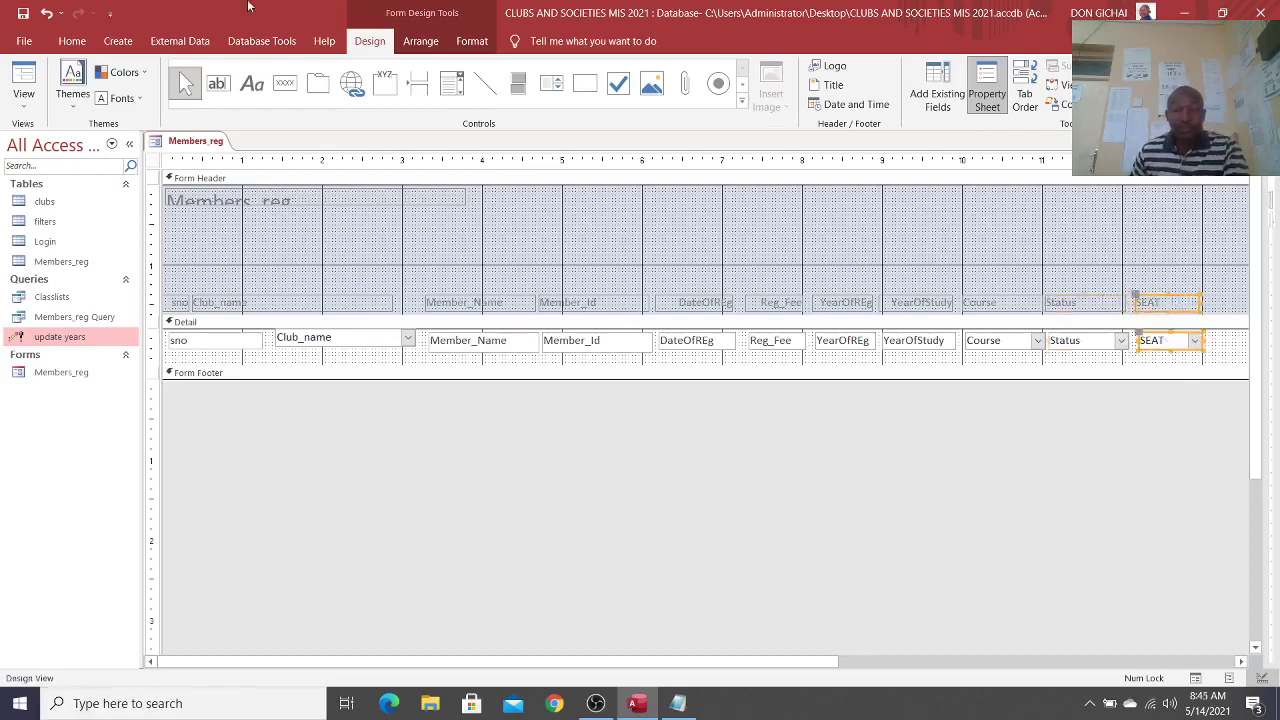
Step: Centre the text of the Club_name label in the form header
left_click(285, 300)
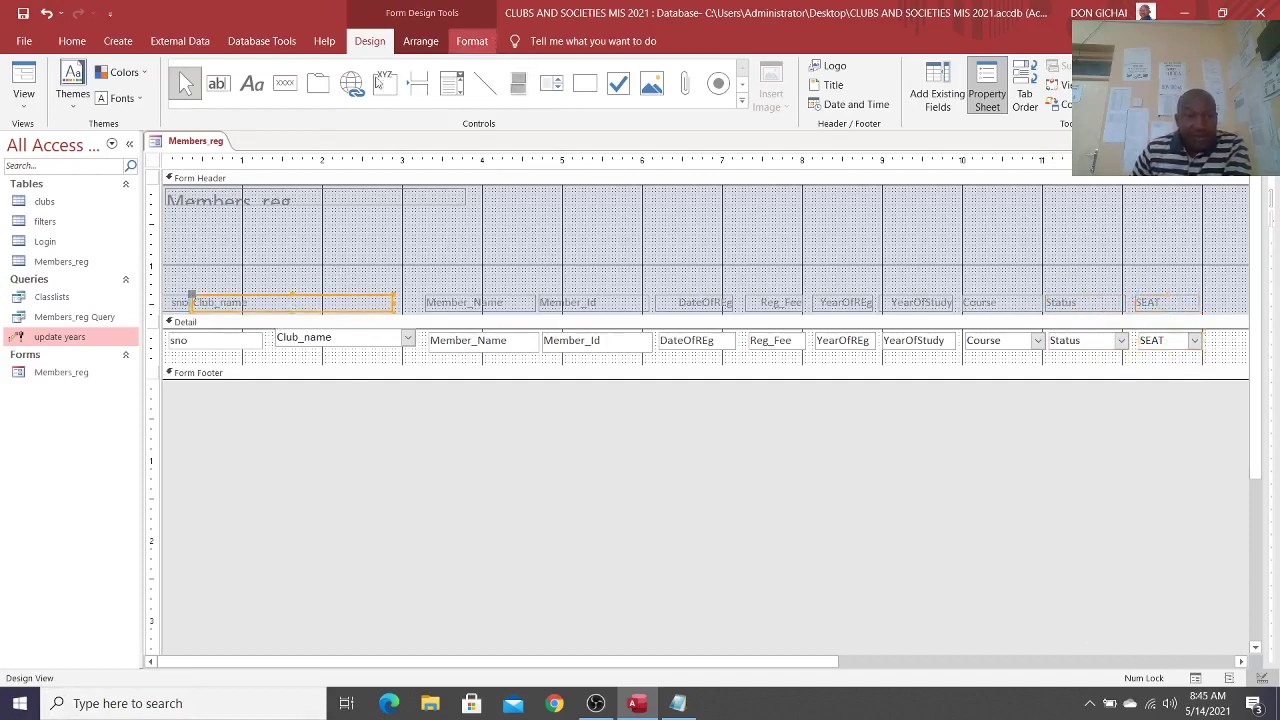
left_click(480, 42)
left_click(291, 97)
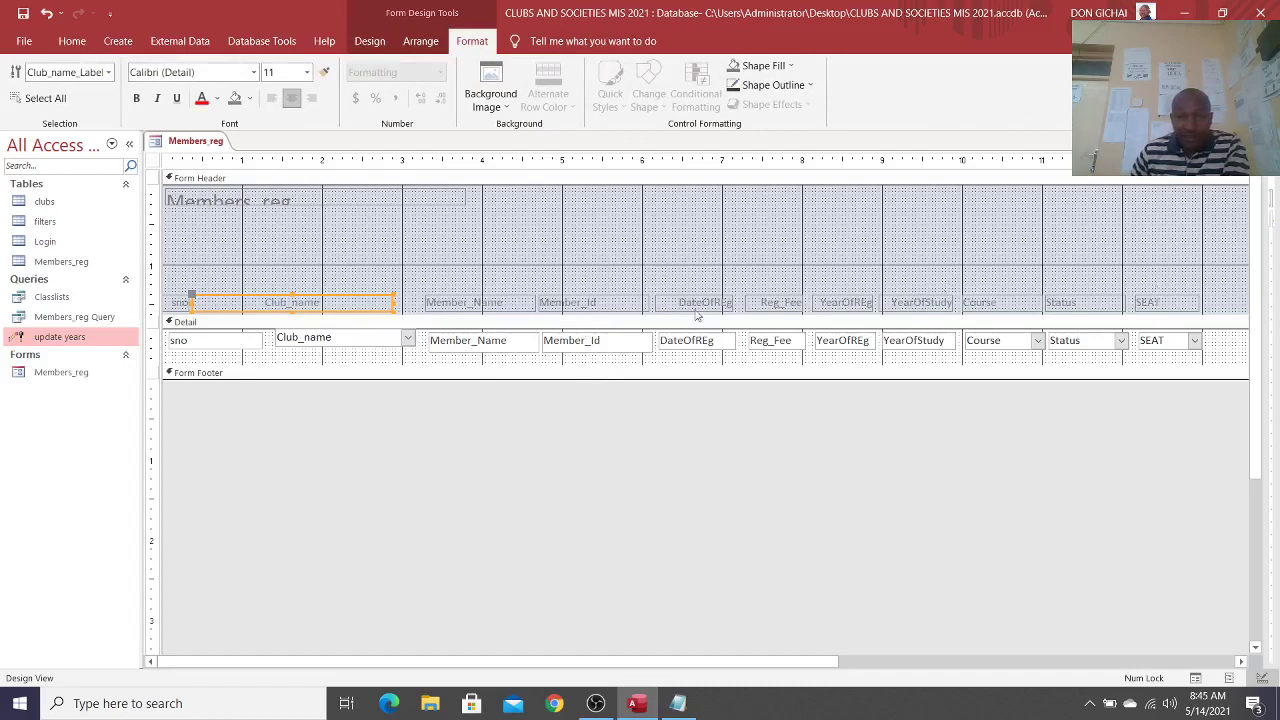
Step: Widen the Member_Name text box to about 2 inches, with the columns after it shifted right, and shorten the Detail section to about 0.3 inch
left_click(478, 341)
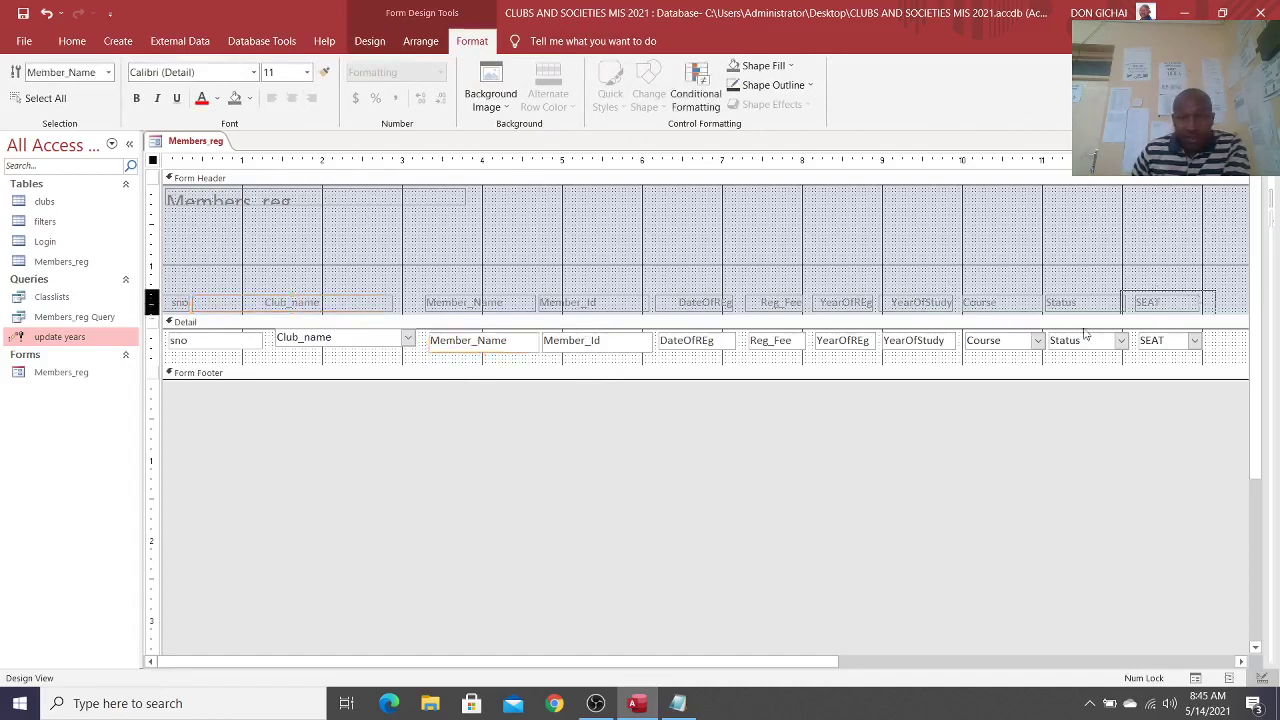
left_click_drag(1190, 160, 624, 160)
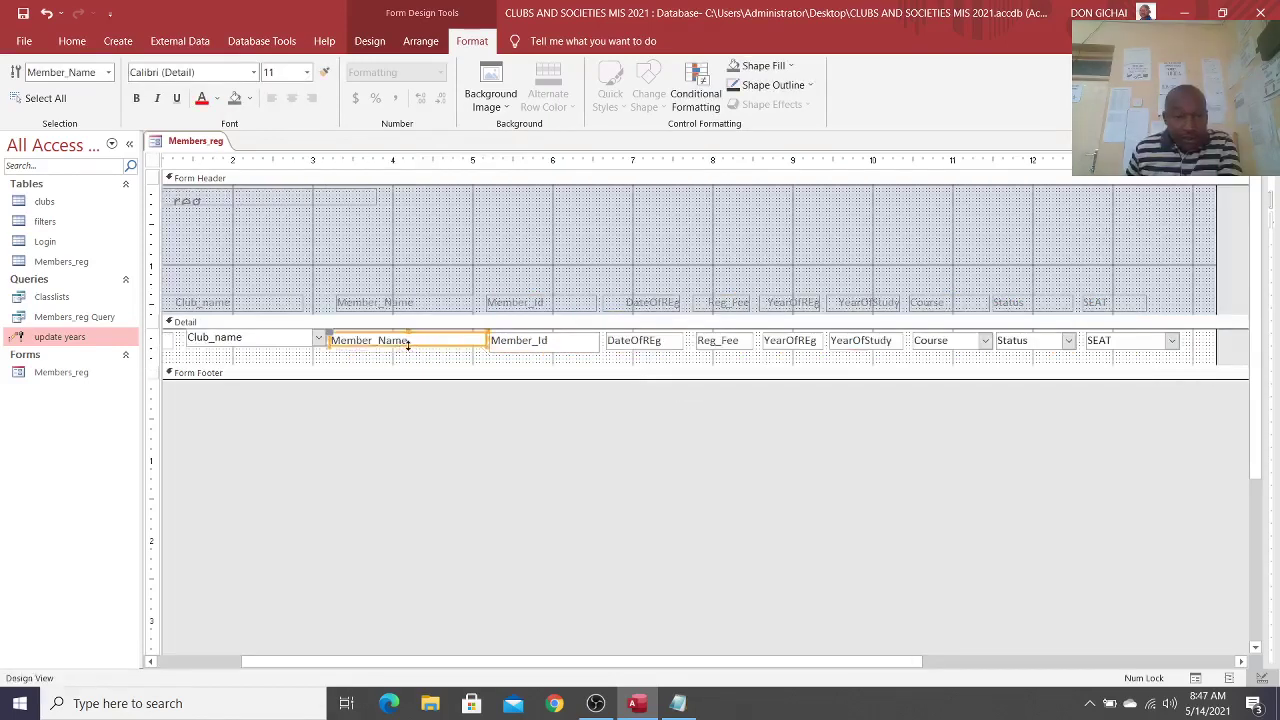
left_click(501, 366)
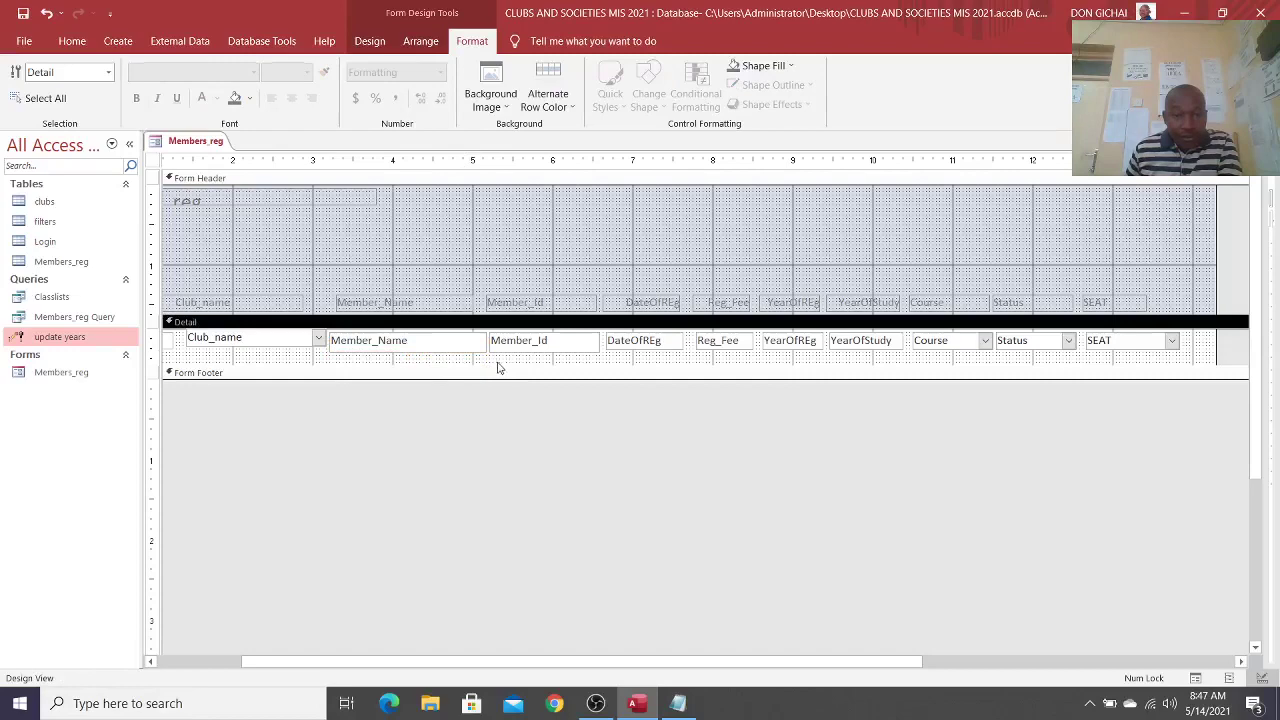
left_click_drag(498, 368, 498, 358)
Step: Make all the column labels and Detail controls red and bold
left_click_drag(1185, 298, 94, 371)
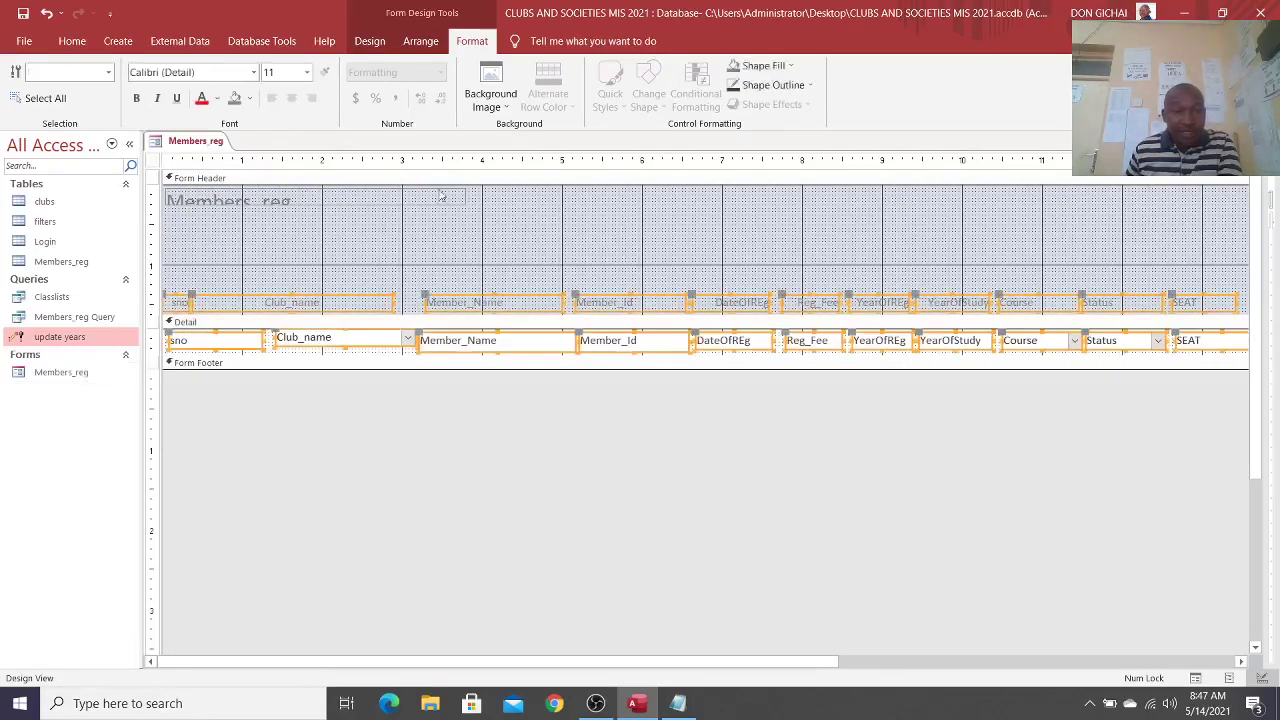
left_click(201, 100)
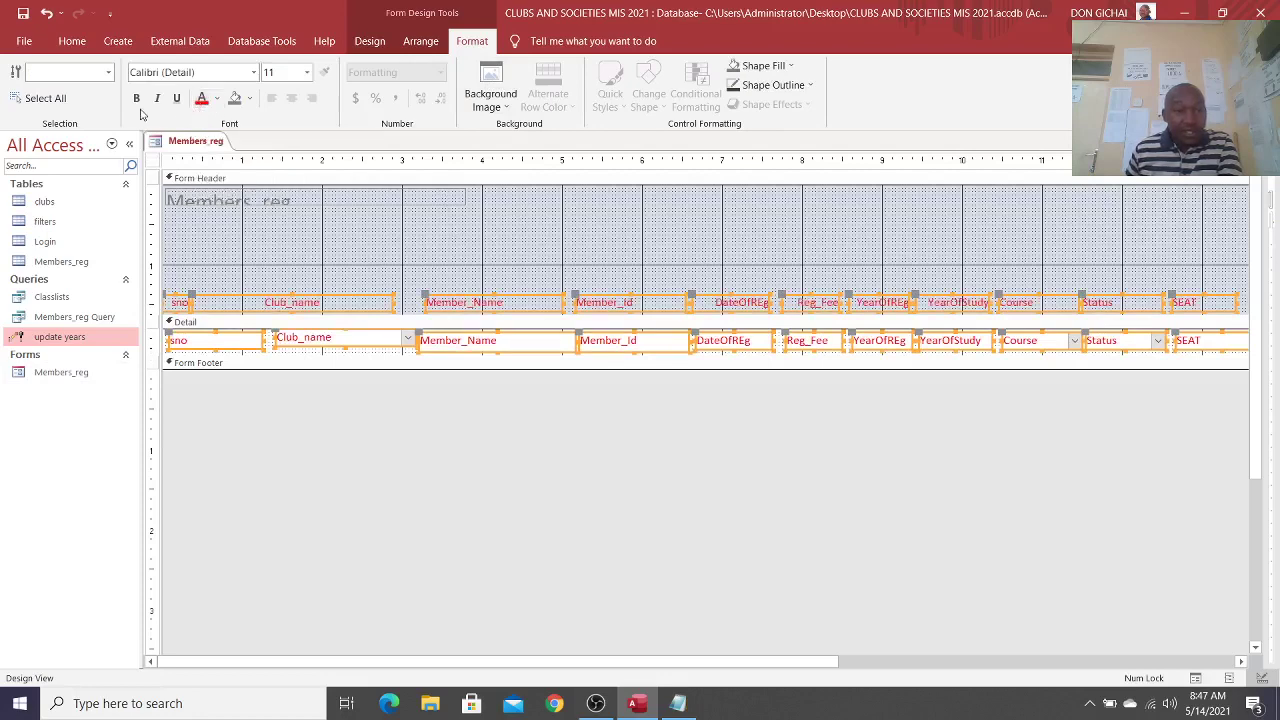
left_click(136, 98)
Step: Move the title label to mid-form just above the column labels and enlarge it to about 4 inches wide and 0.5 inch high
left_click(300, 199)
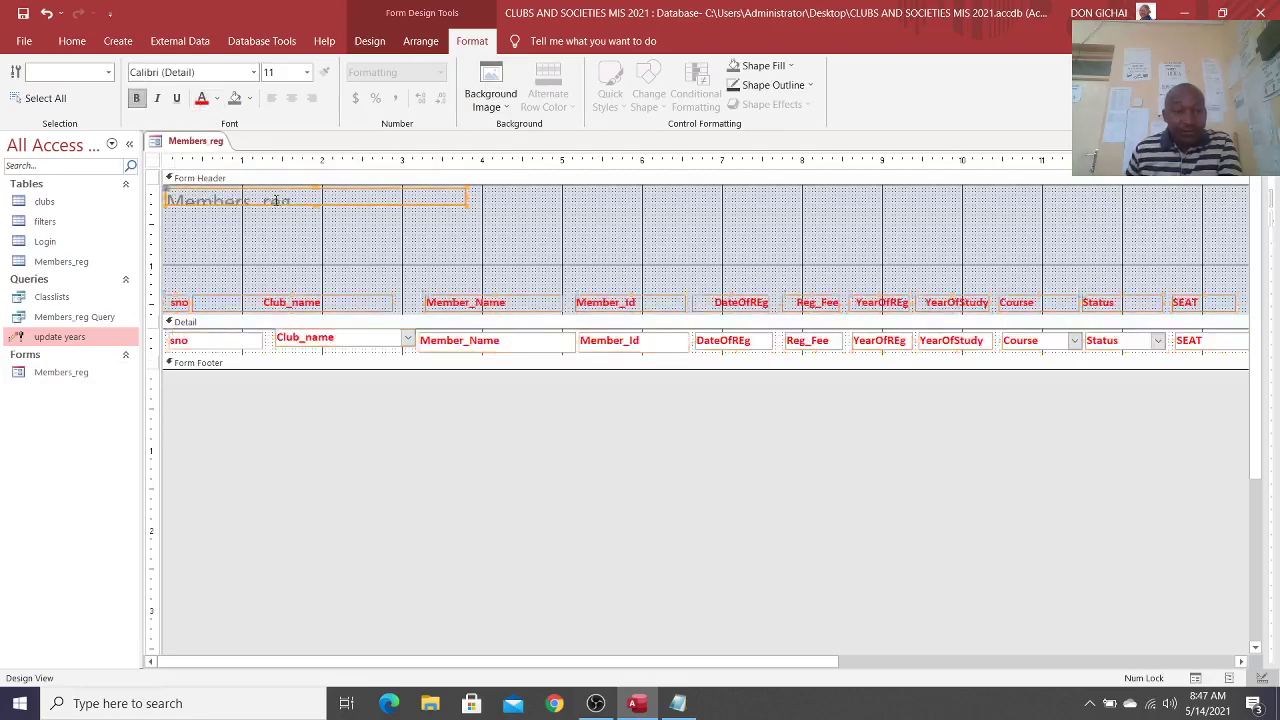
left_click(450, 202)
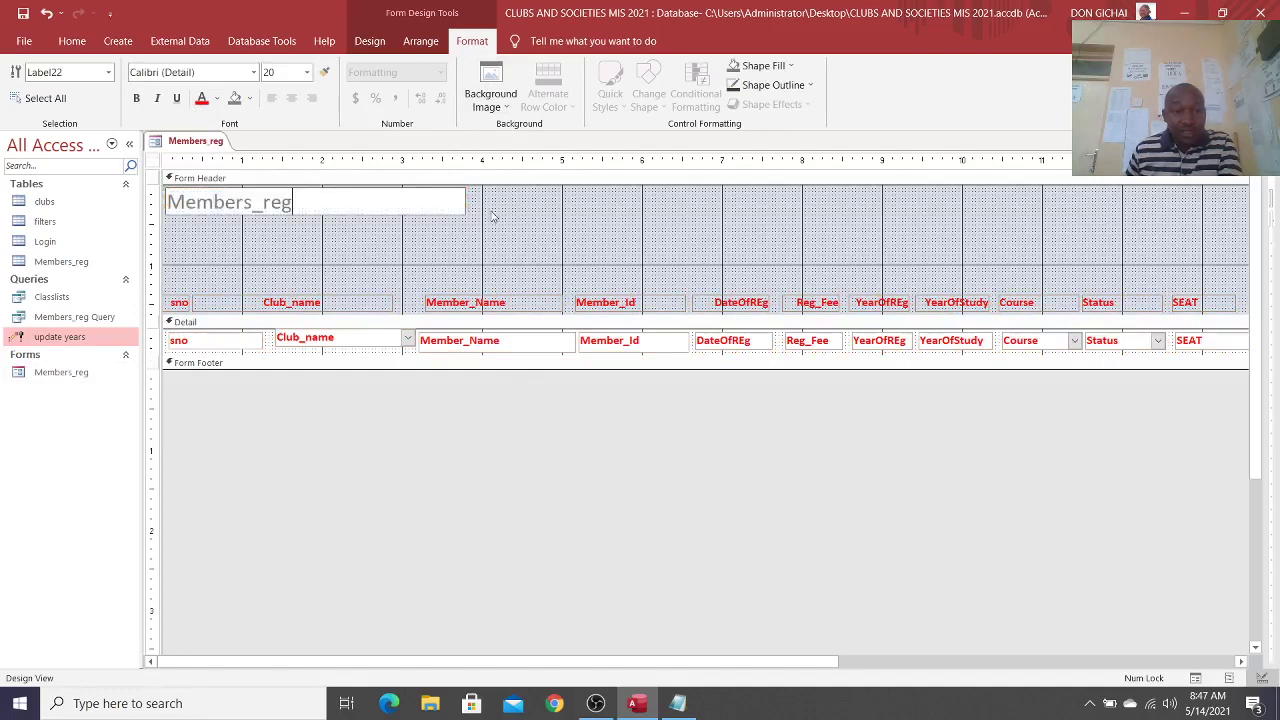
left_click_drag(374, 209, 649, 277)
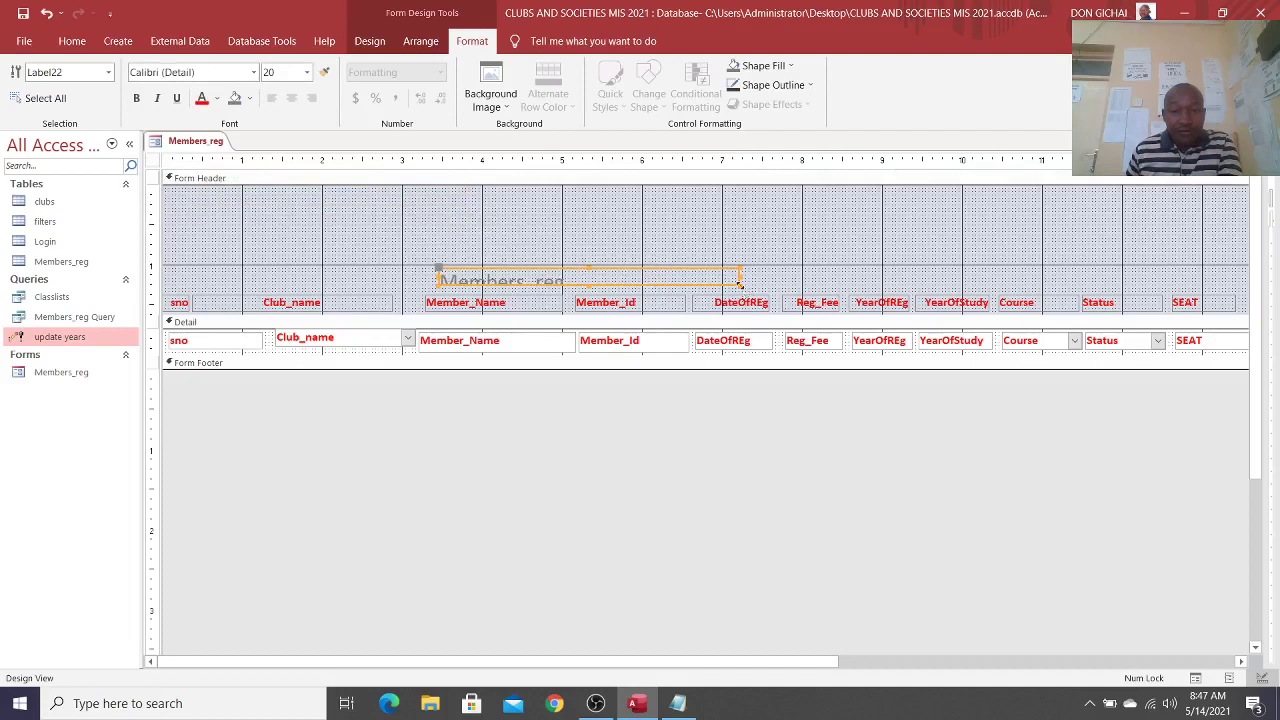
left_click_drag(740, 285, 760, 248)
Step: Change the form's title text to Members Registration
left_click(749, 272)
left_click(746, 273)
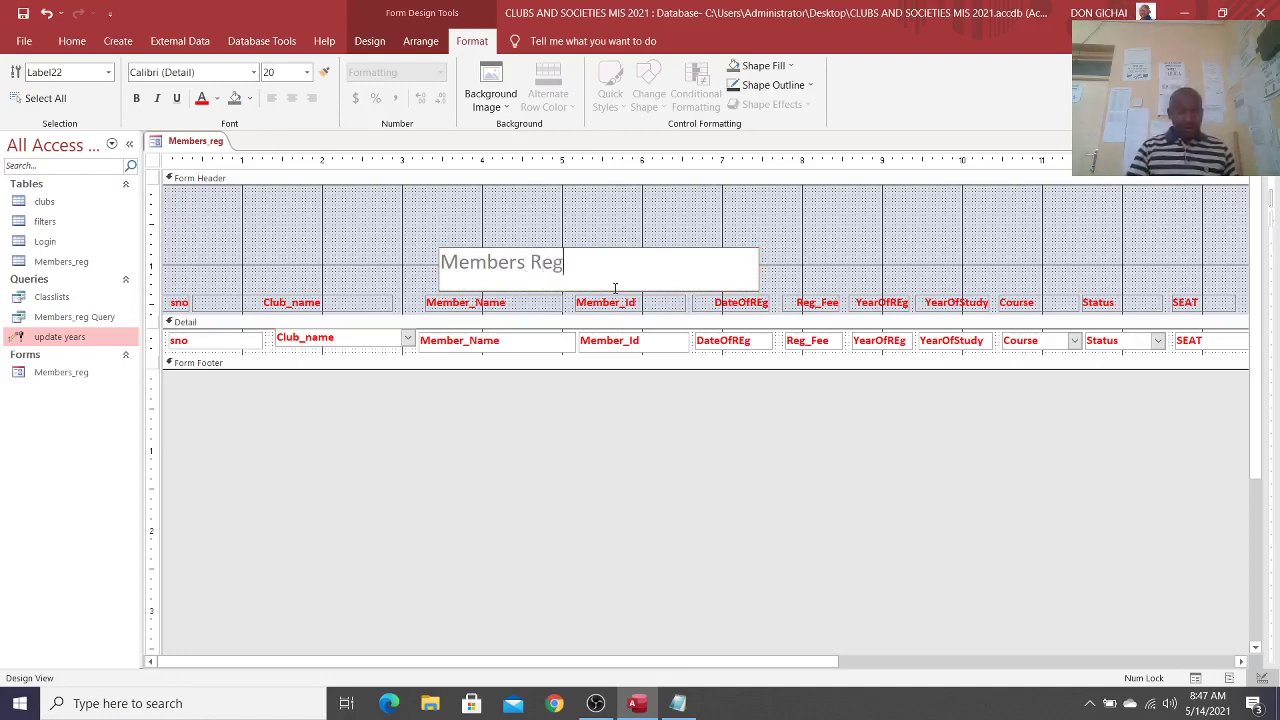
type("tion")
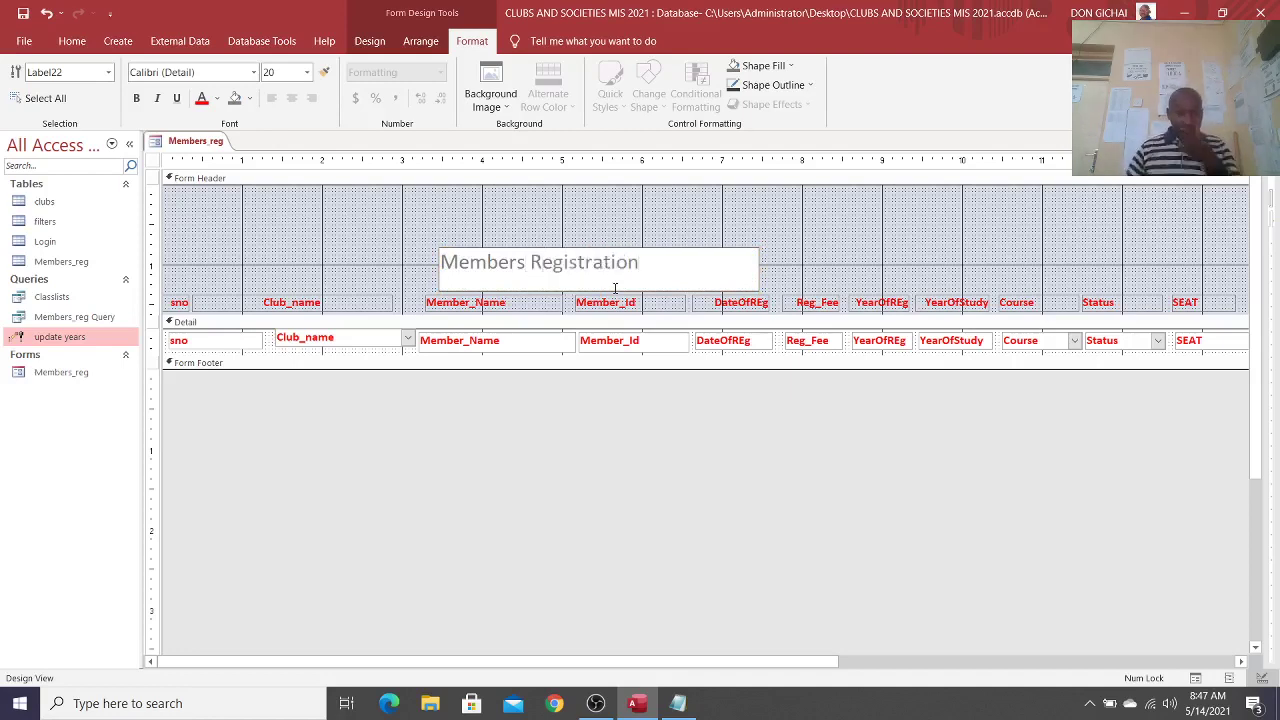
left_click(817, 236)
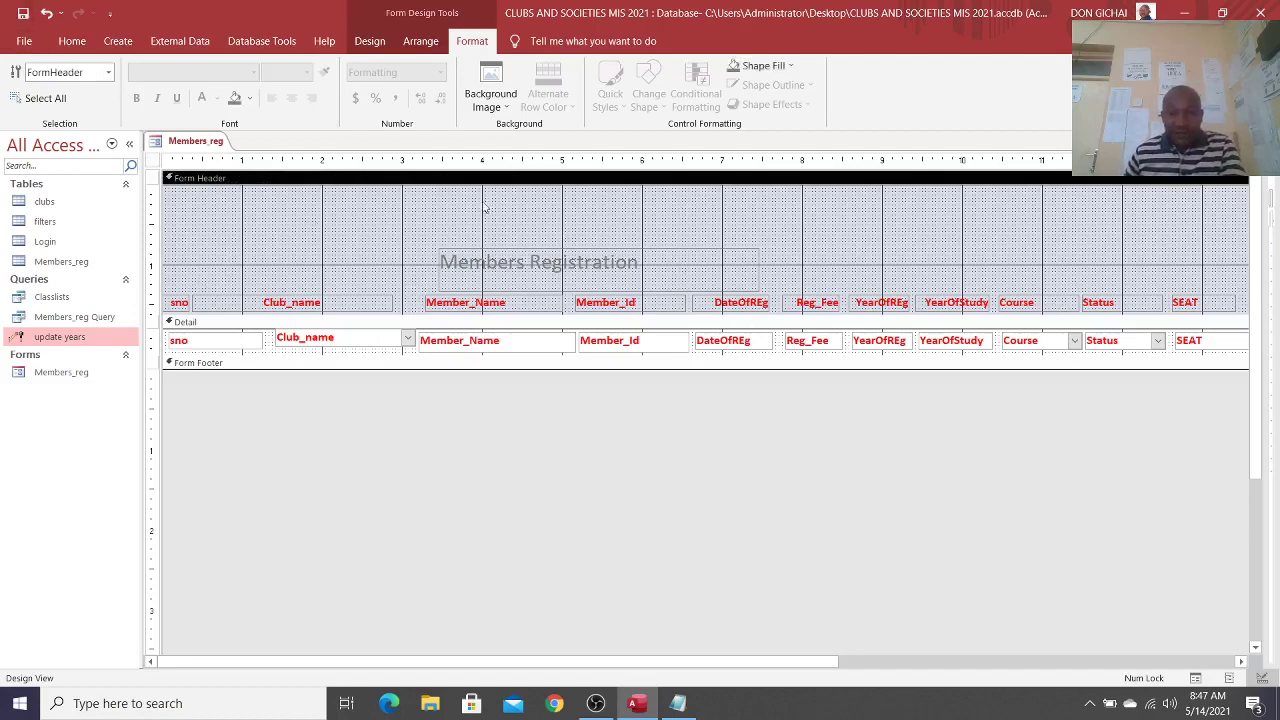
Step: Set the Detail section's fill colour to olive green
left_click(784, 345)
right_click(784, 345)
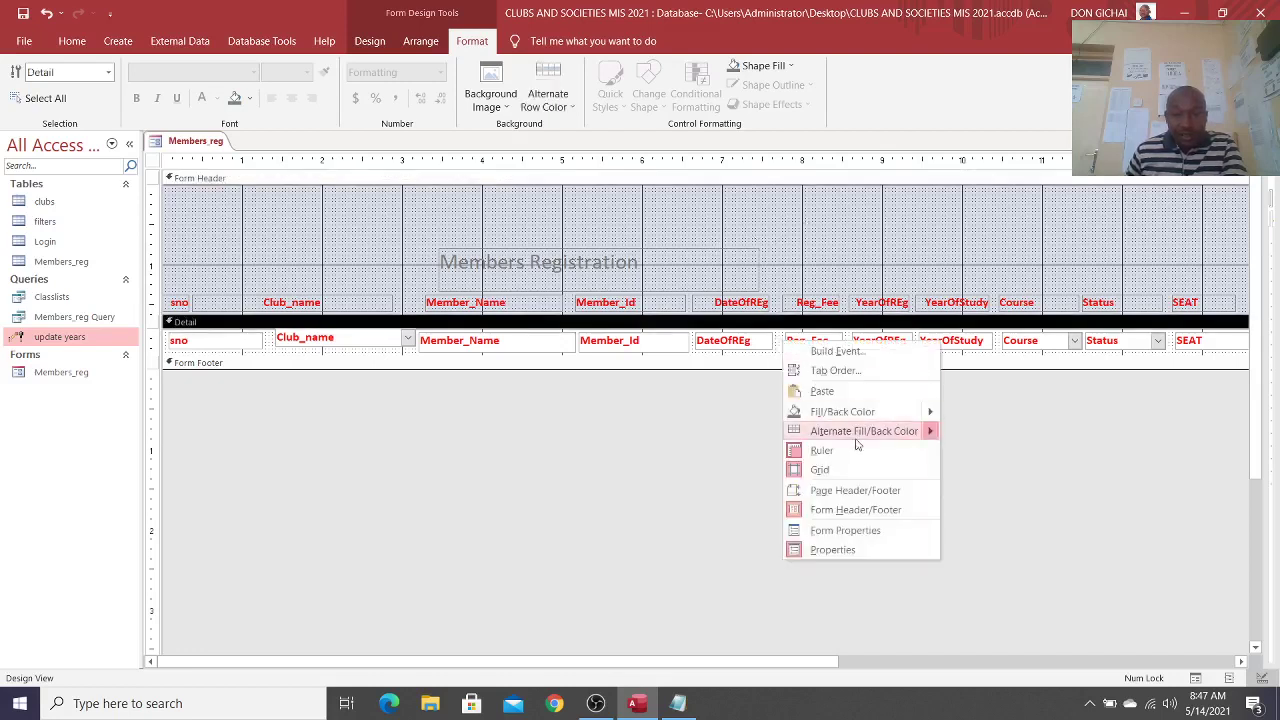
mouse_move(893, 418)
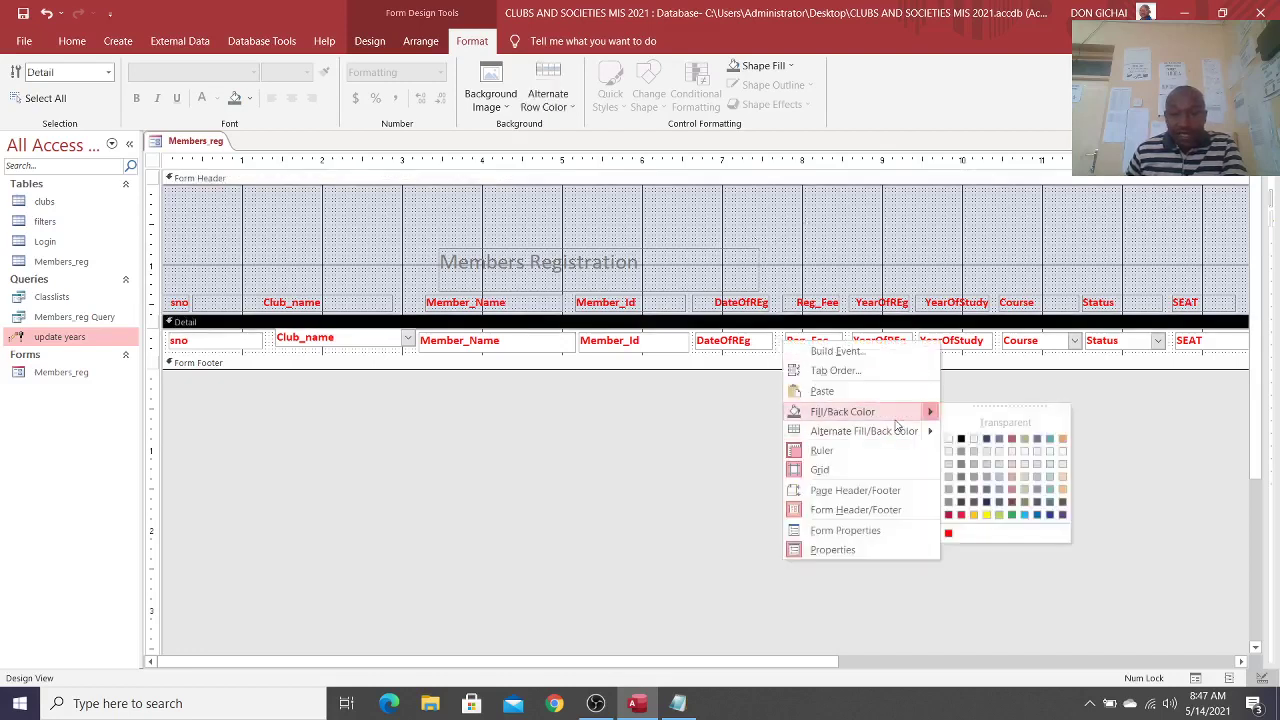
left_click(1021, 489)
Step: Fill the form header with yellow and show the form in Form View
right_click(856, 263)
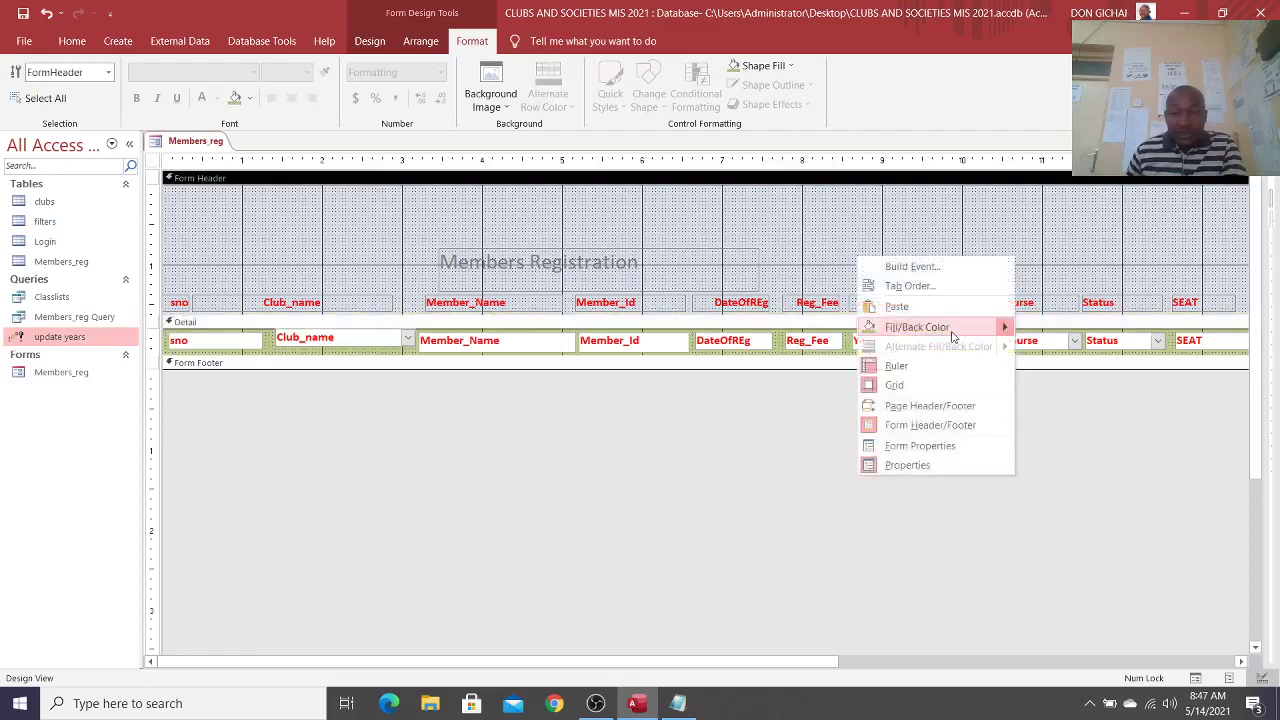
mouse_move(997, 327)
left_click(1061, 430)
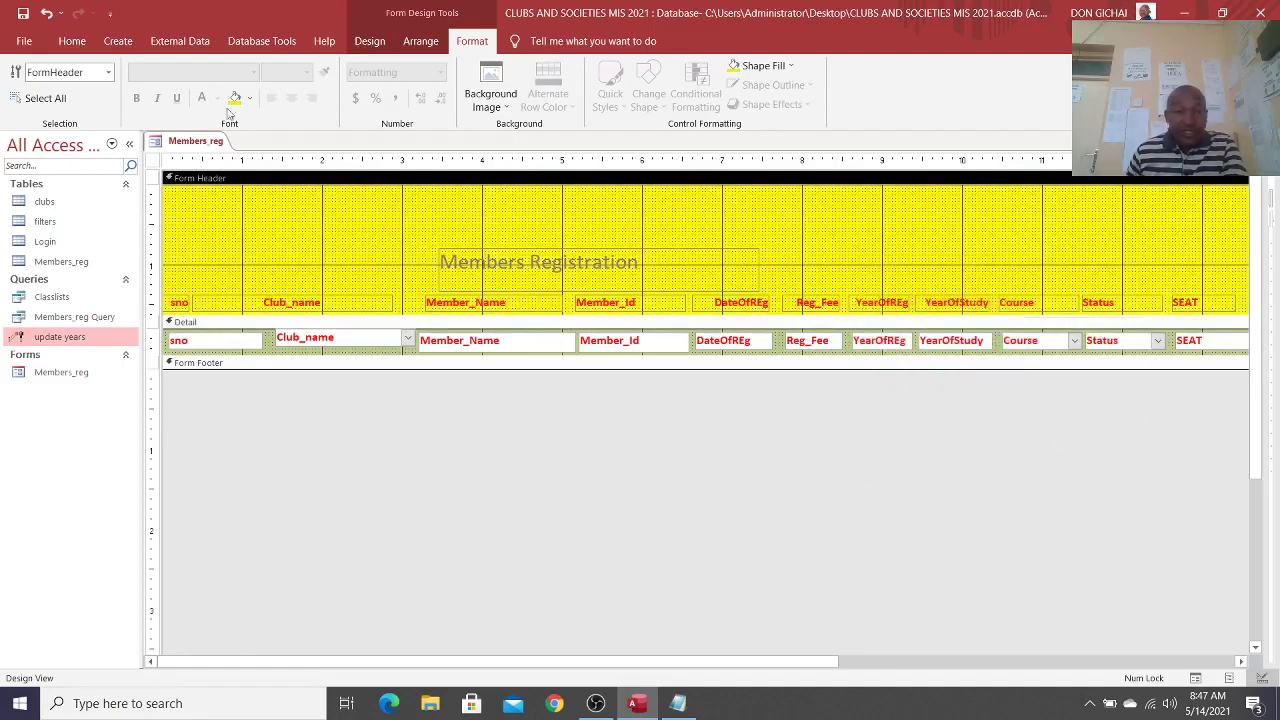
left_click(72, 41)
left_click(23, 78)
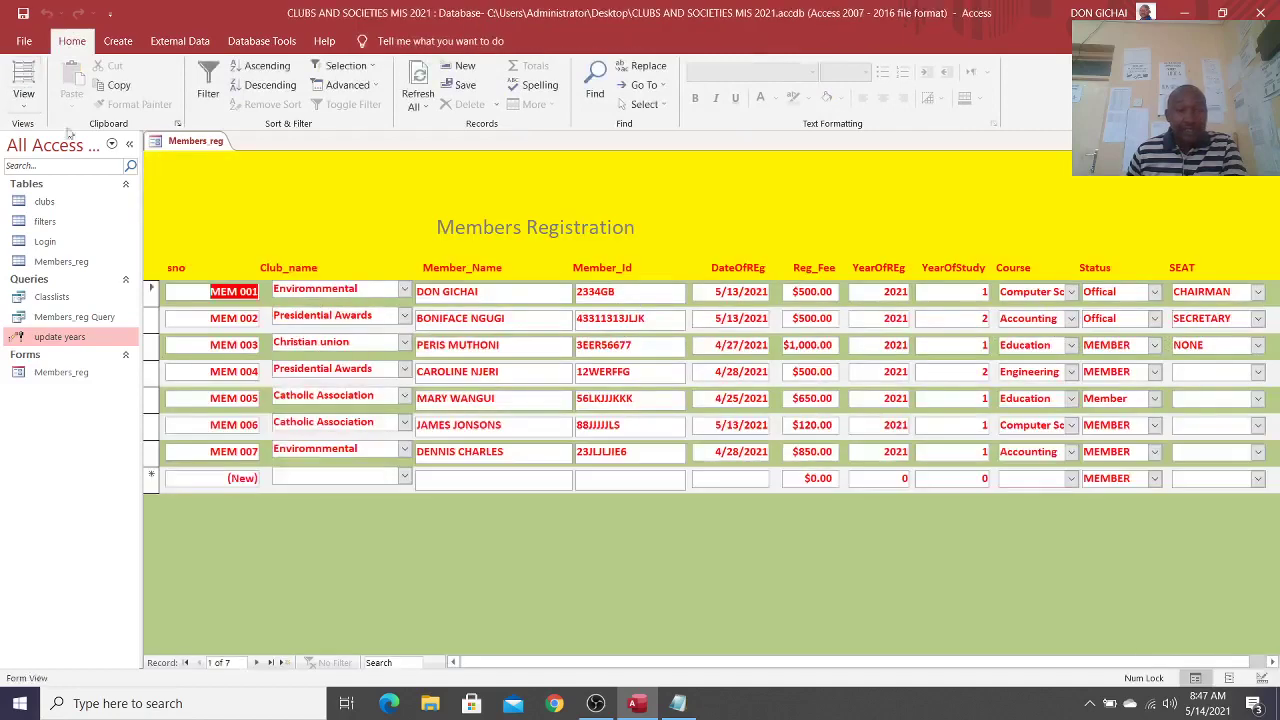
Step: In Design View, insert the members picture from the Pictures folder at the form header's left end, about 2.7 inches wide and 1.25 inches high
right_click(737, 195)
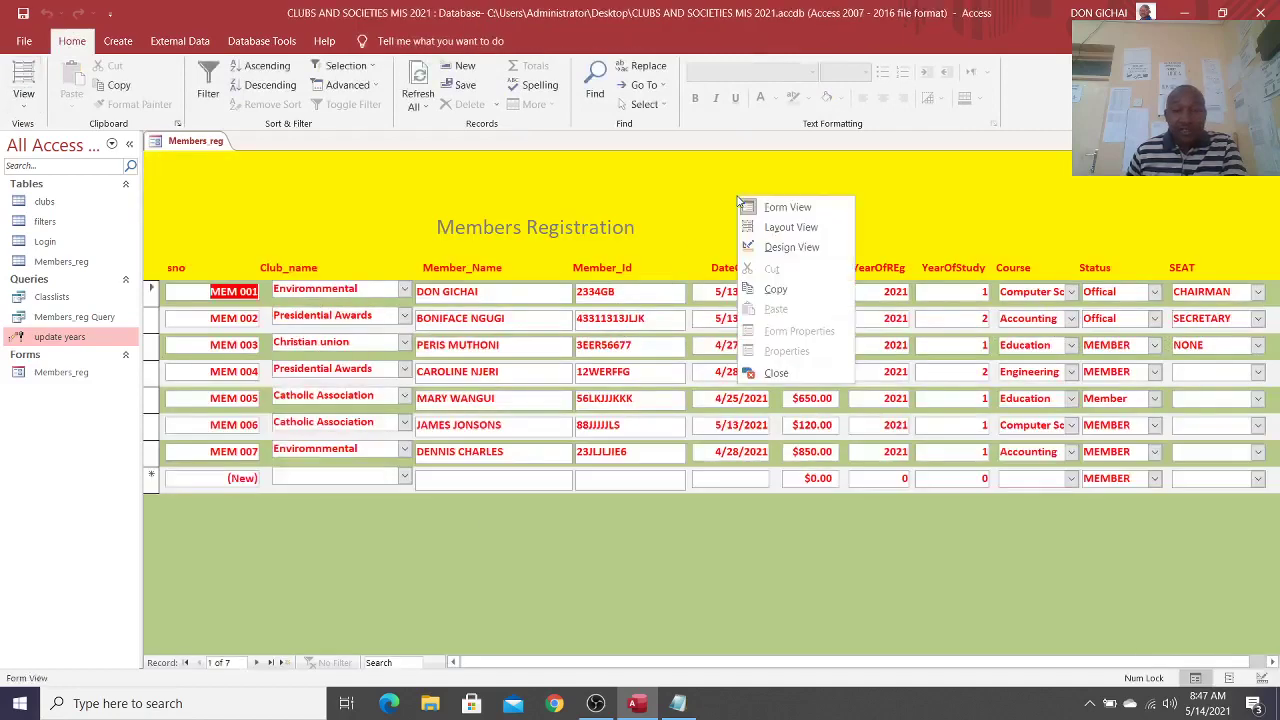
left_click(810, 251)
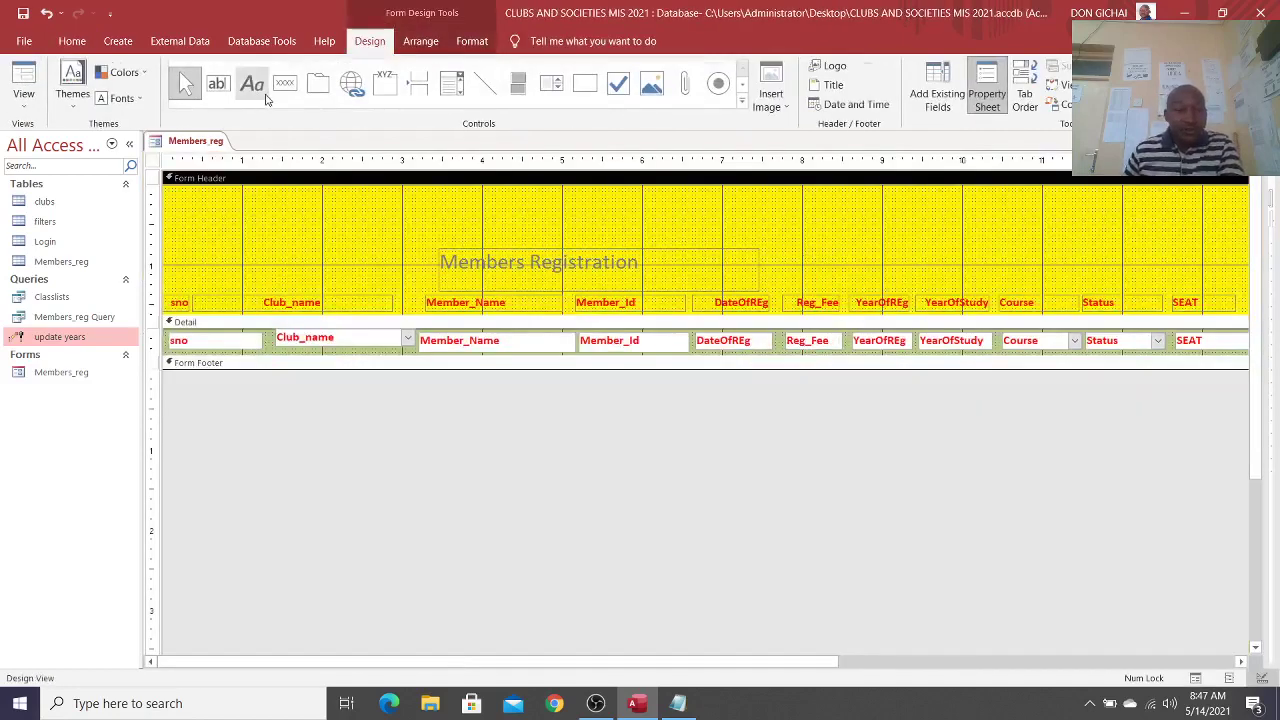
left_click(484, 236)
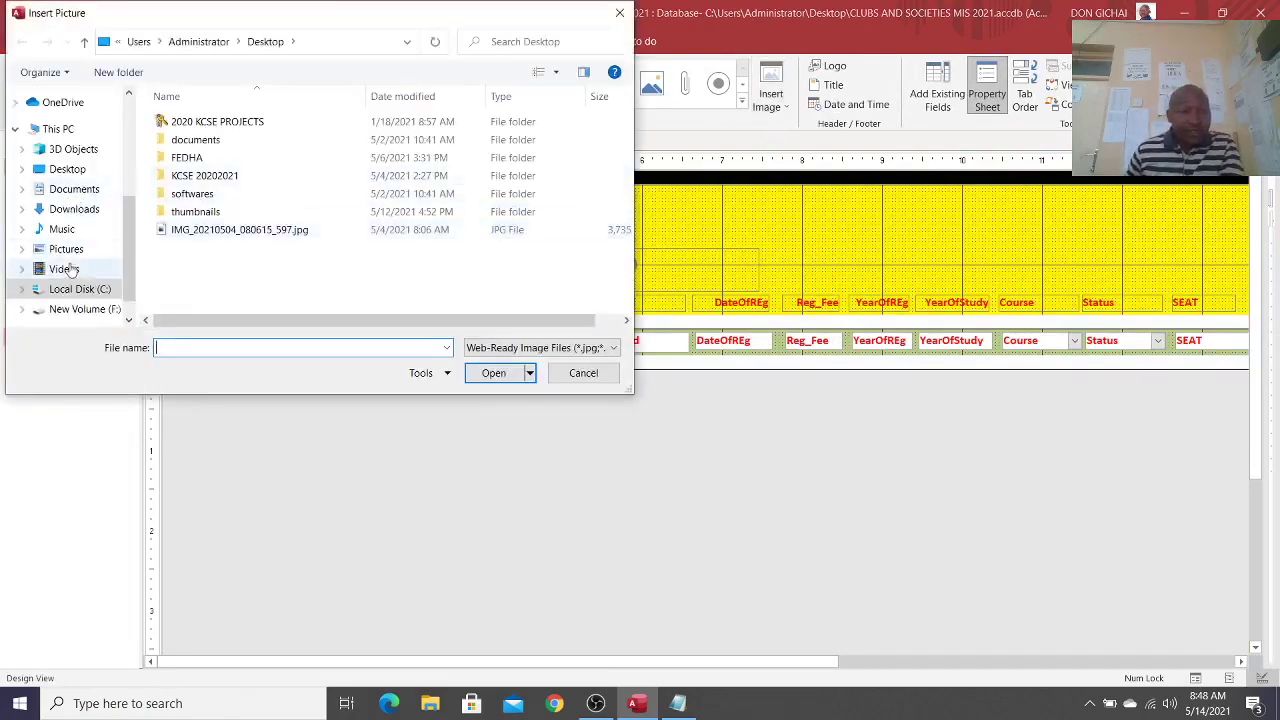
left_click(64, 249)
double_click(194, 269)
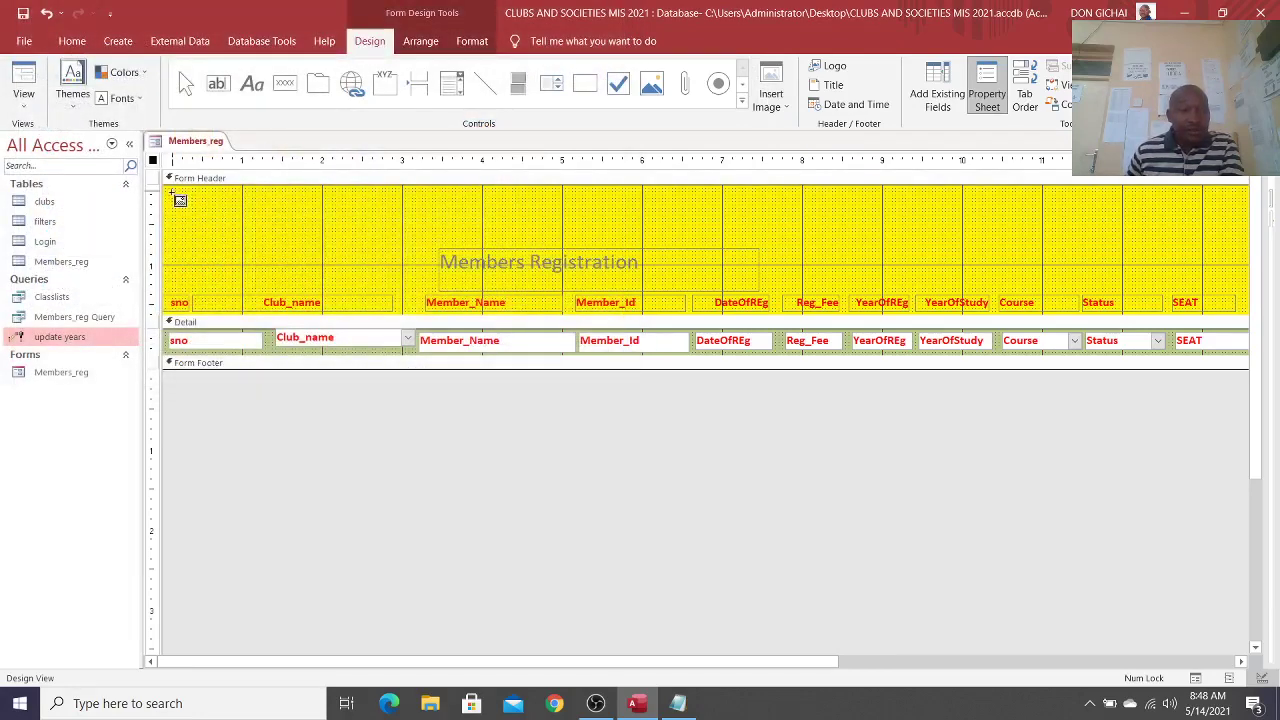
left_click_drag(172, 190, 398, 290)
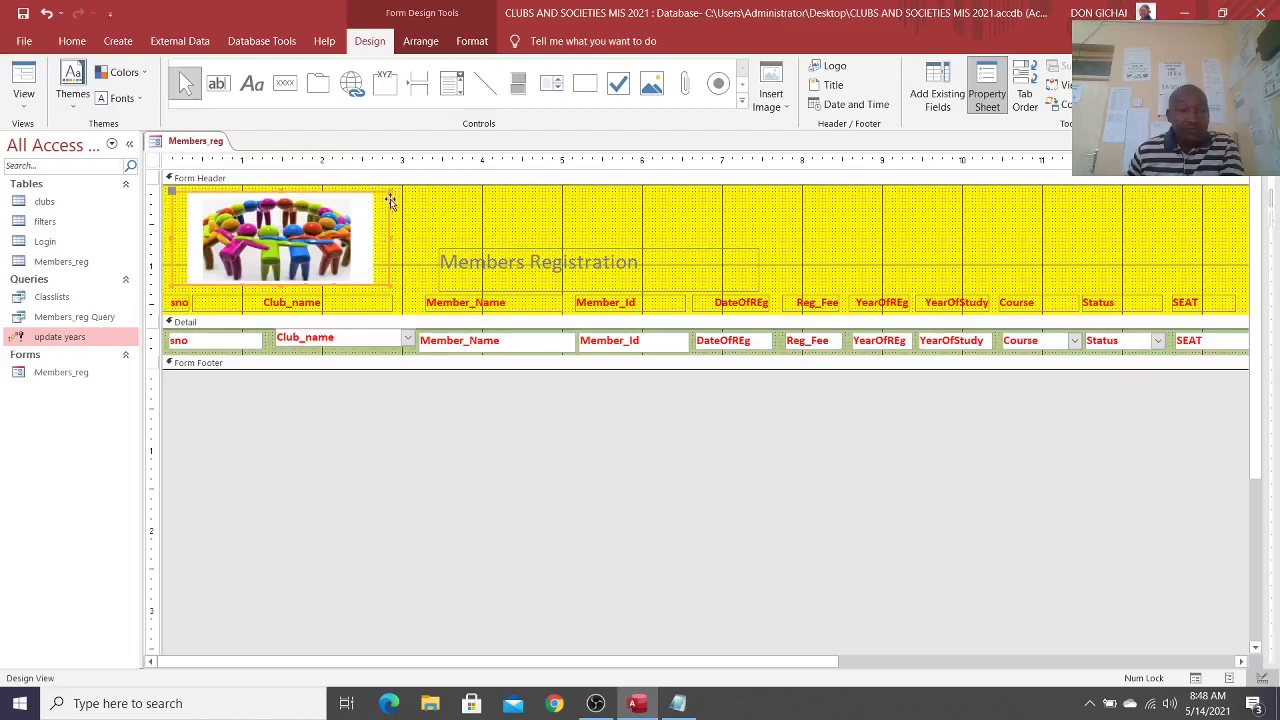
left_click_drag(391, 192, 392, 185)
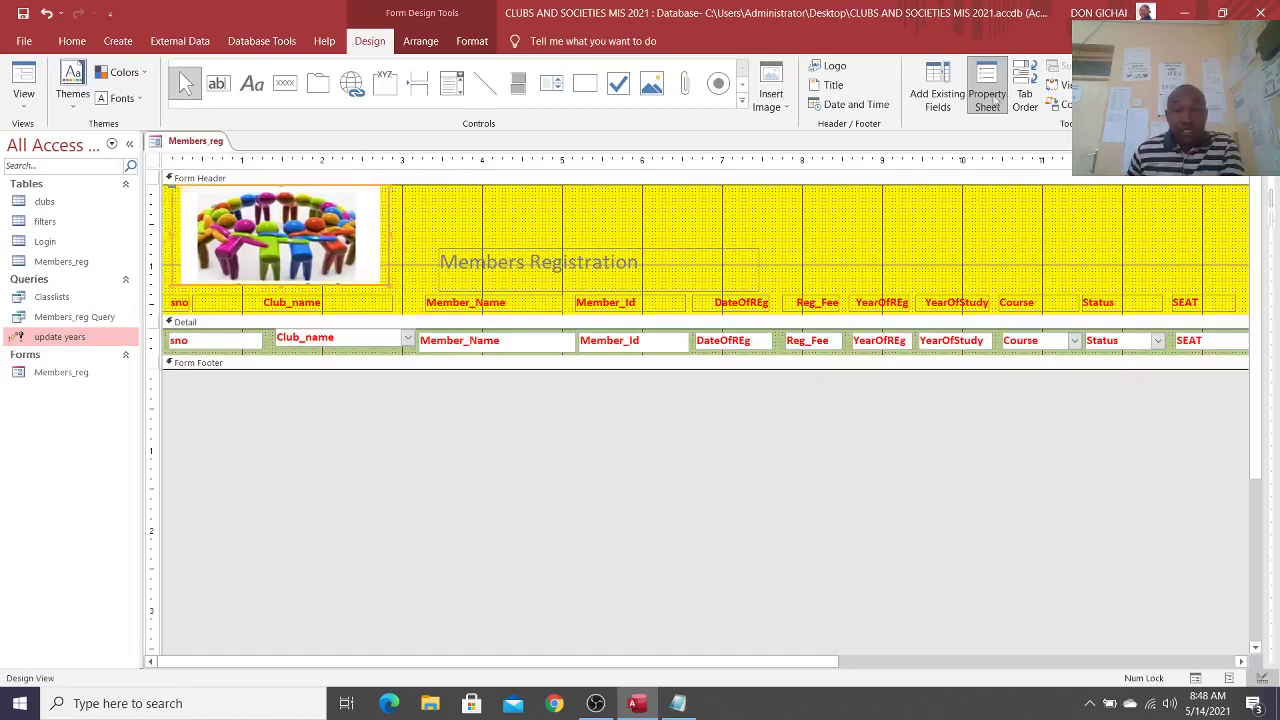
Step: Set the header image's Picture Alignment property to Top Left
left_click(987, 95)
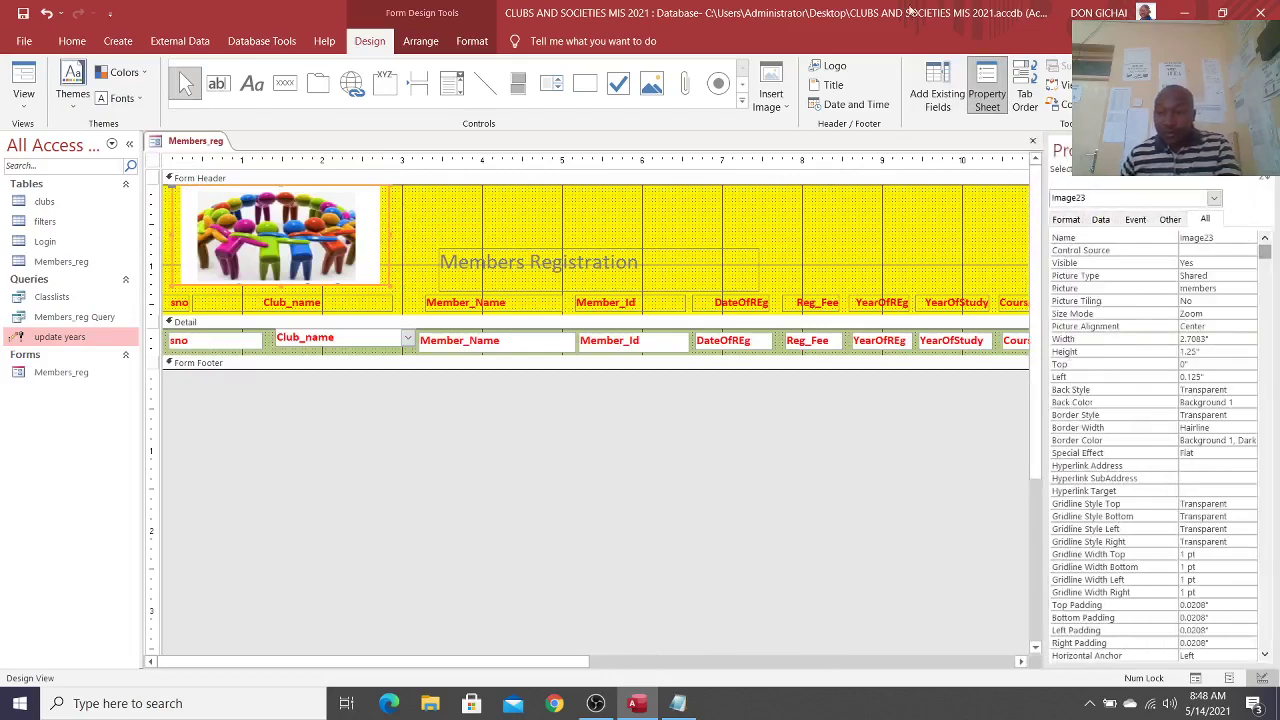
double_click(1218, 326)
double_click(1218, 326)
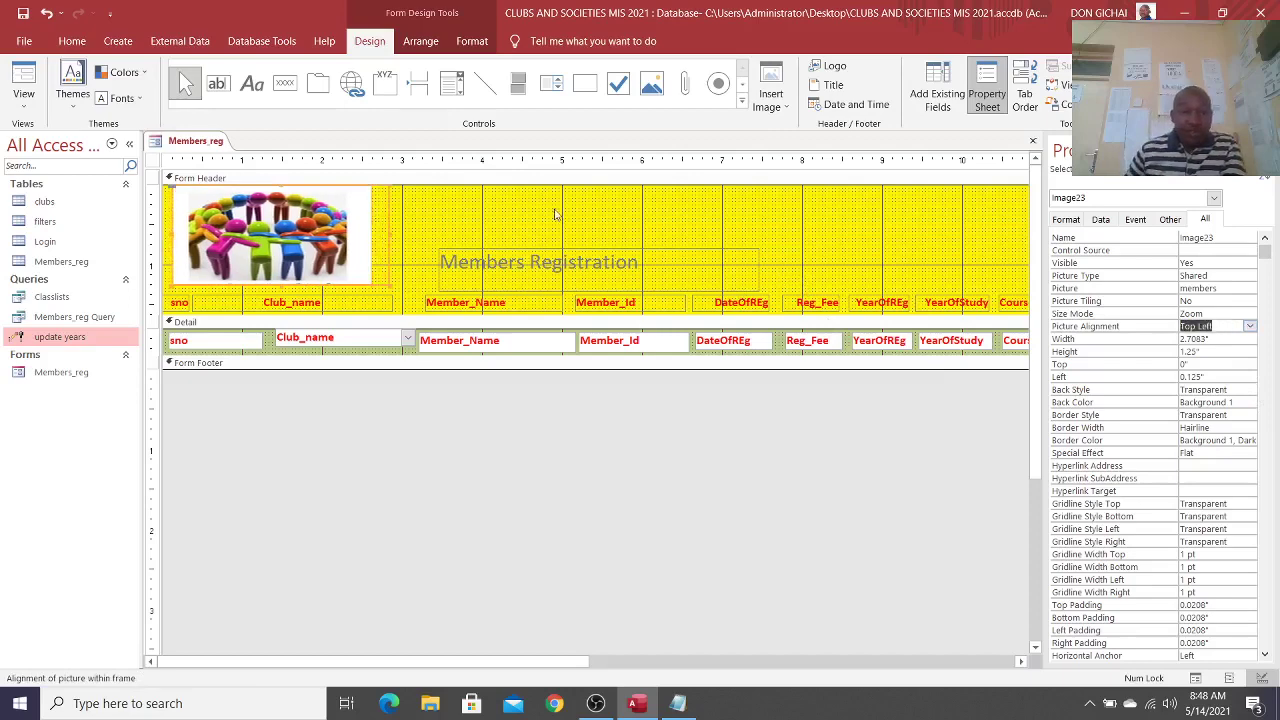
Step: Make the Members Registration title black with font size 28, and close the Property Sheet
left_click(555, 256)
left_click(472, 41)
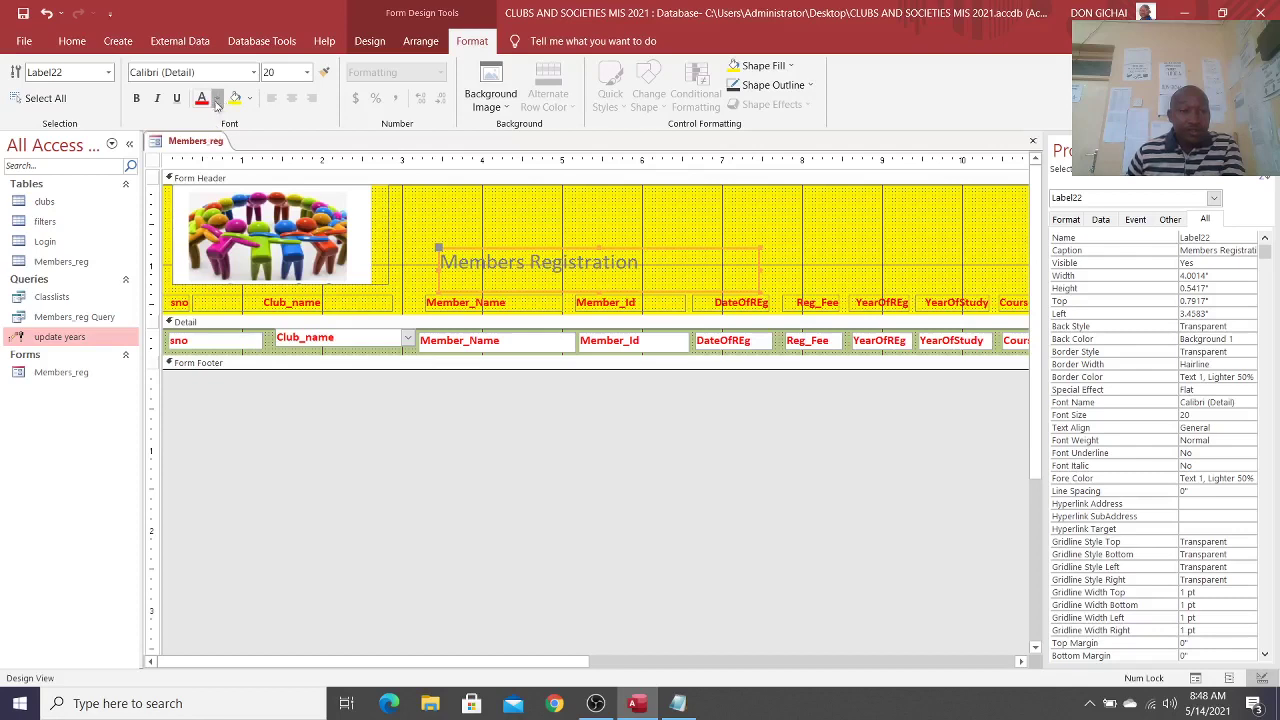
left_click(217, 98)
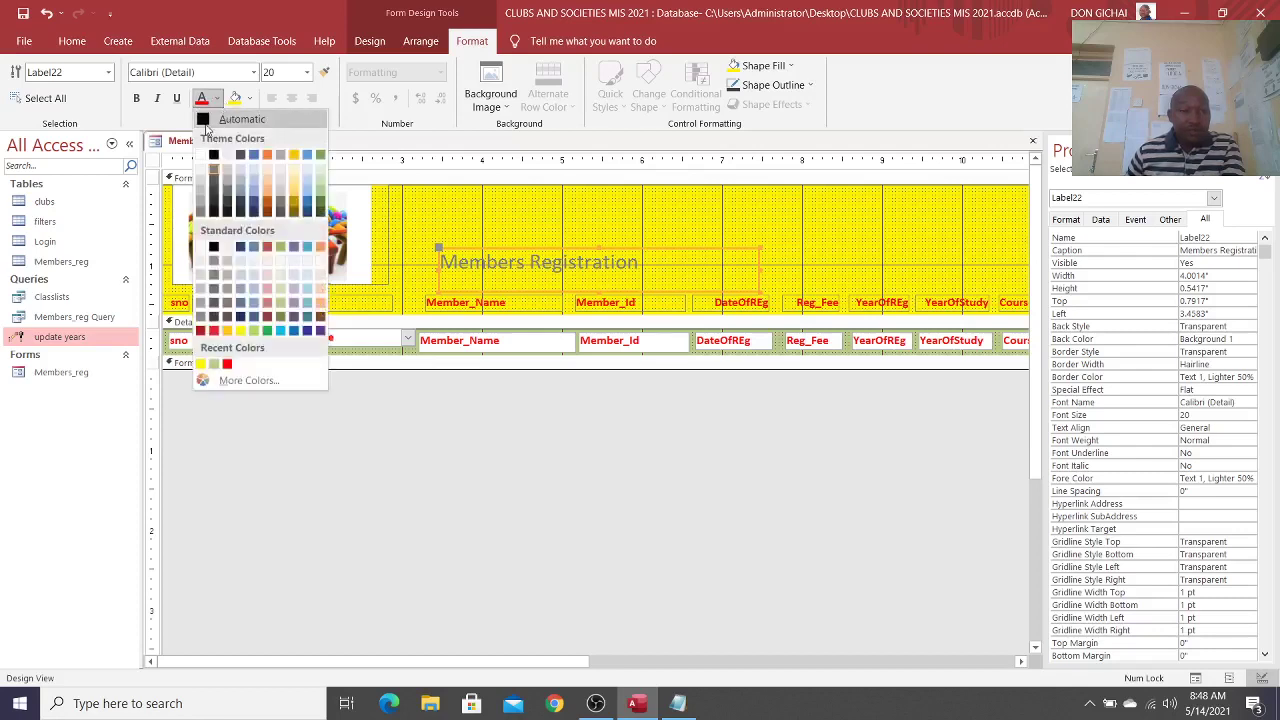
left_click(206, 125)
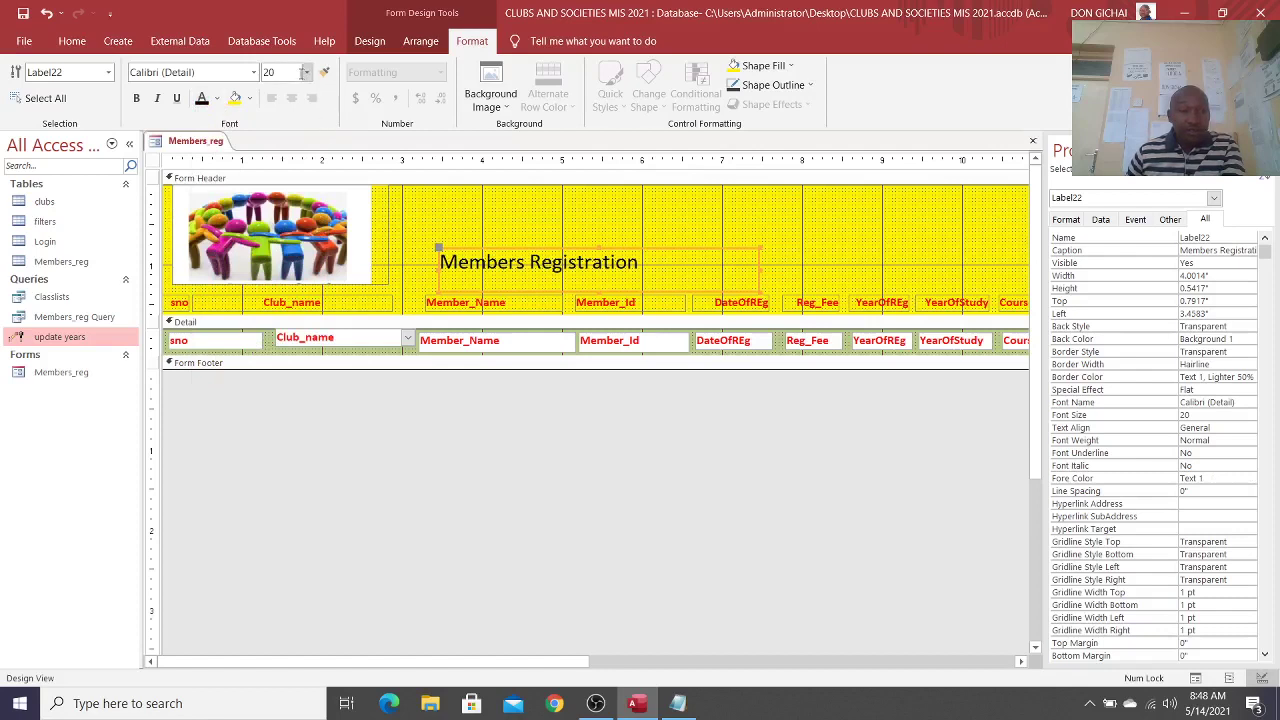
left_click(306, 72)
left_click(281, 288)
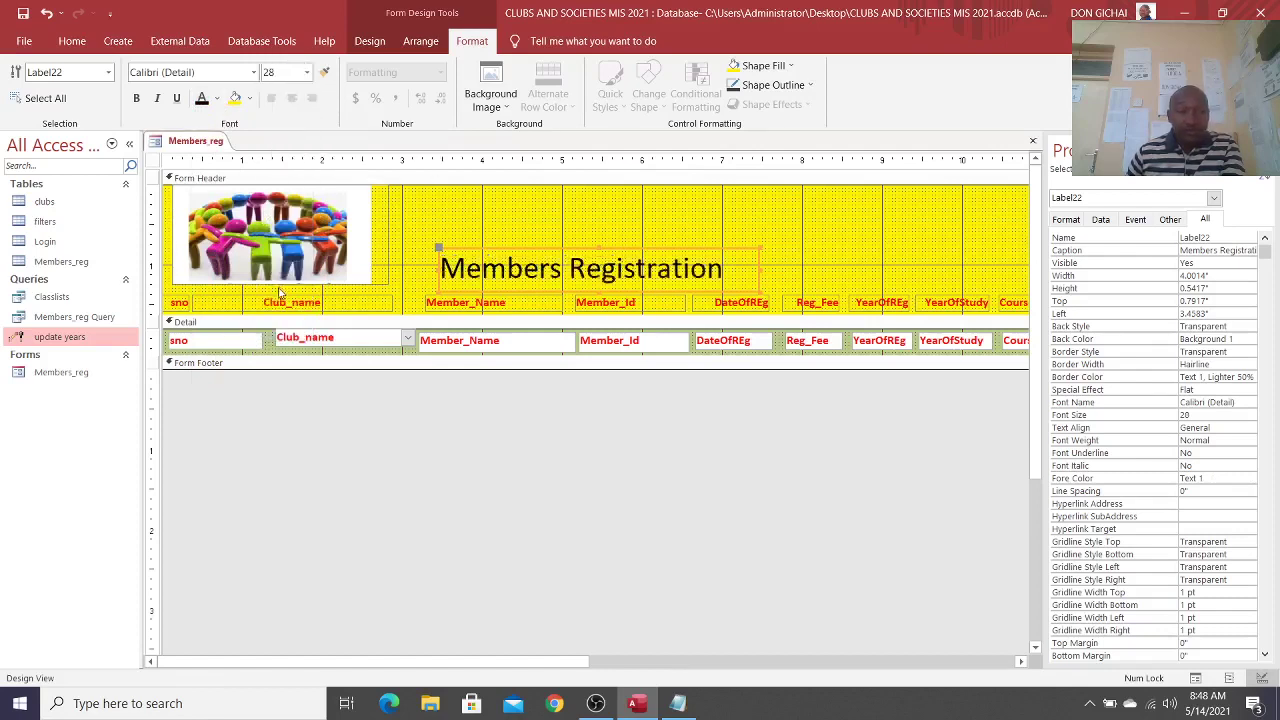
left_click(856, 243)
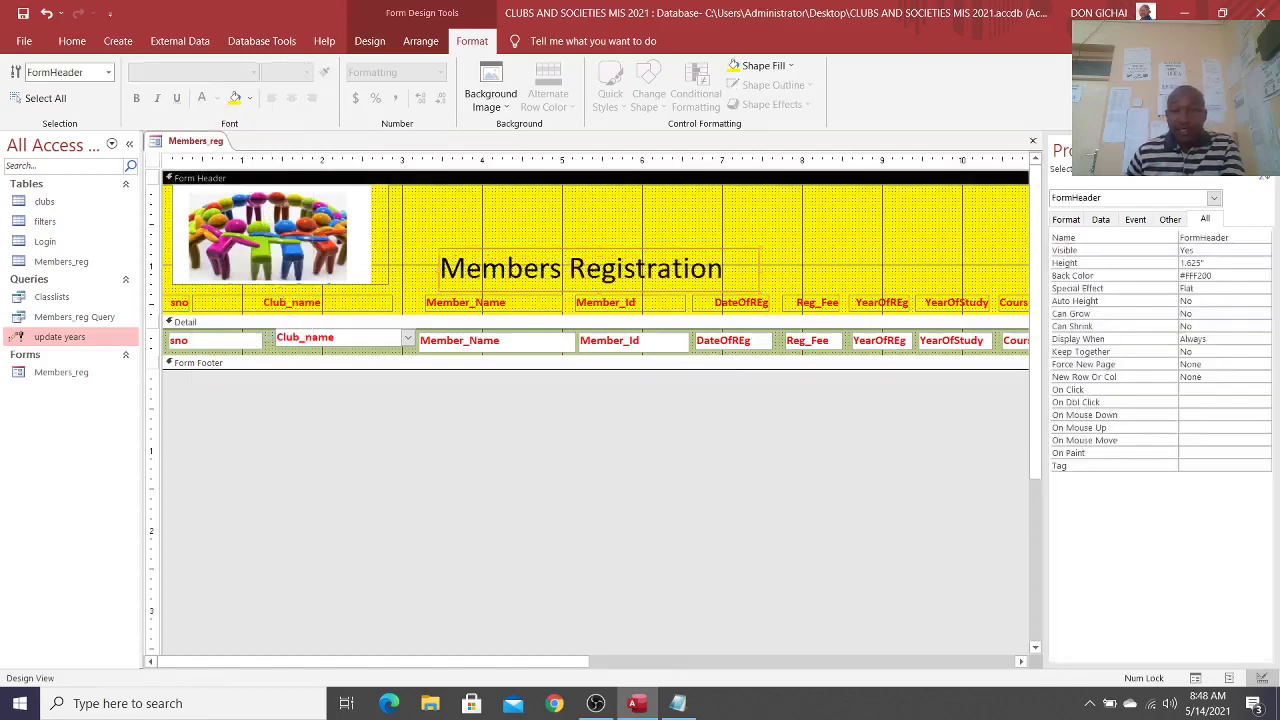
left_click(1265, 177)
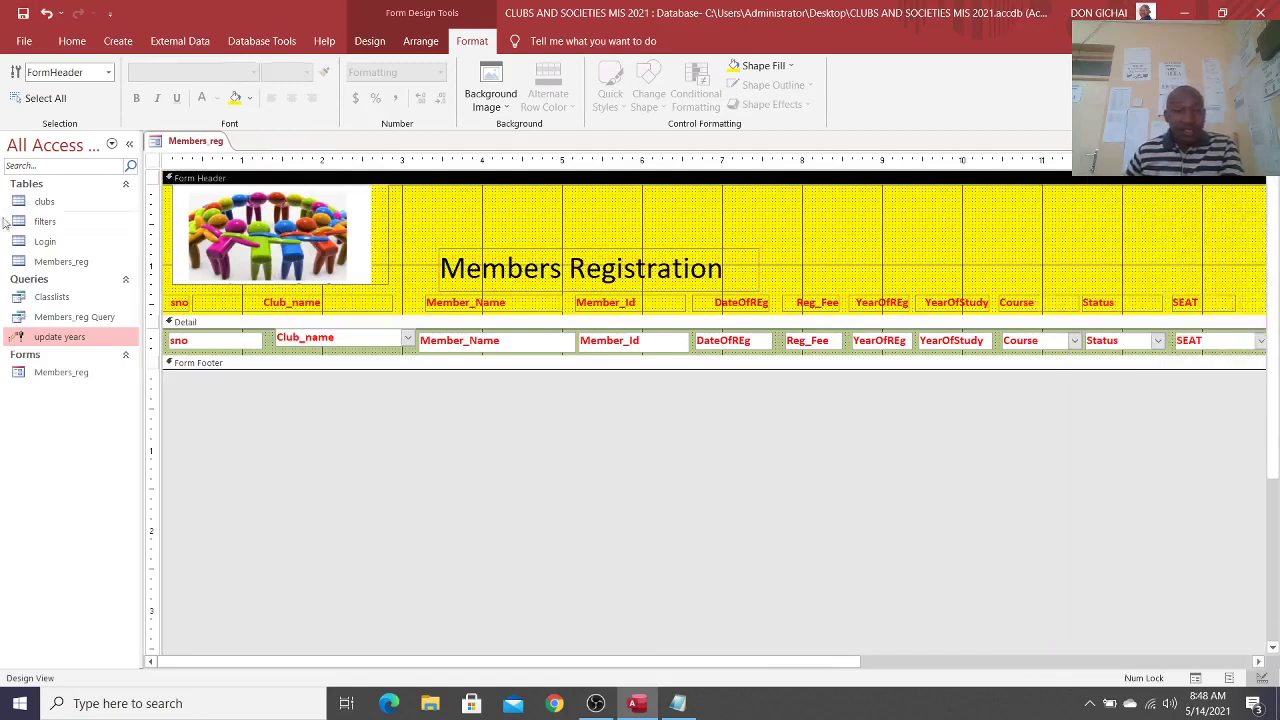
Step: Add a label about 10 inches wide above the form title, beside the picture, reading CLUB AND SOCIETY REGISTRATION MANAGEMENT SYSTEM
left_click(369, 41)
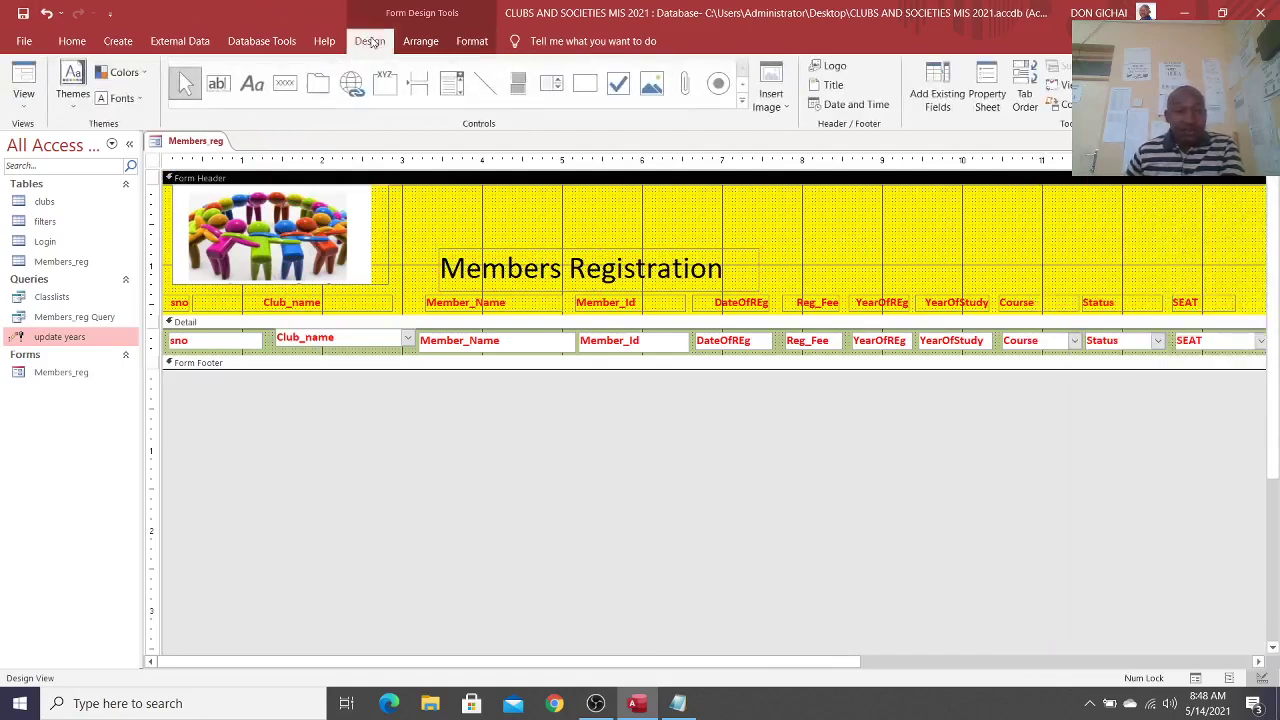
left_click(251, 85)
left_click_drag(383, 188, 1178, 248)
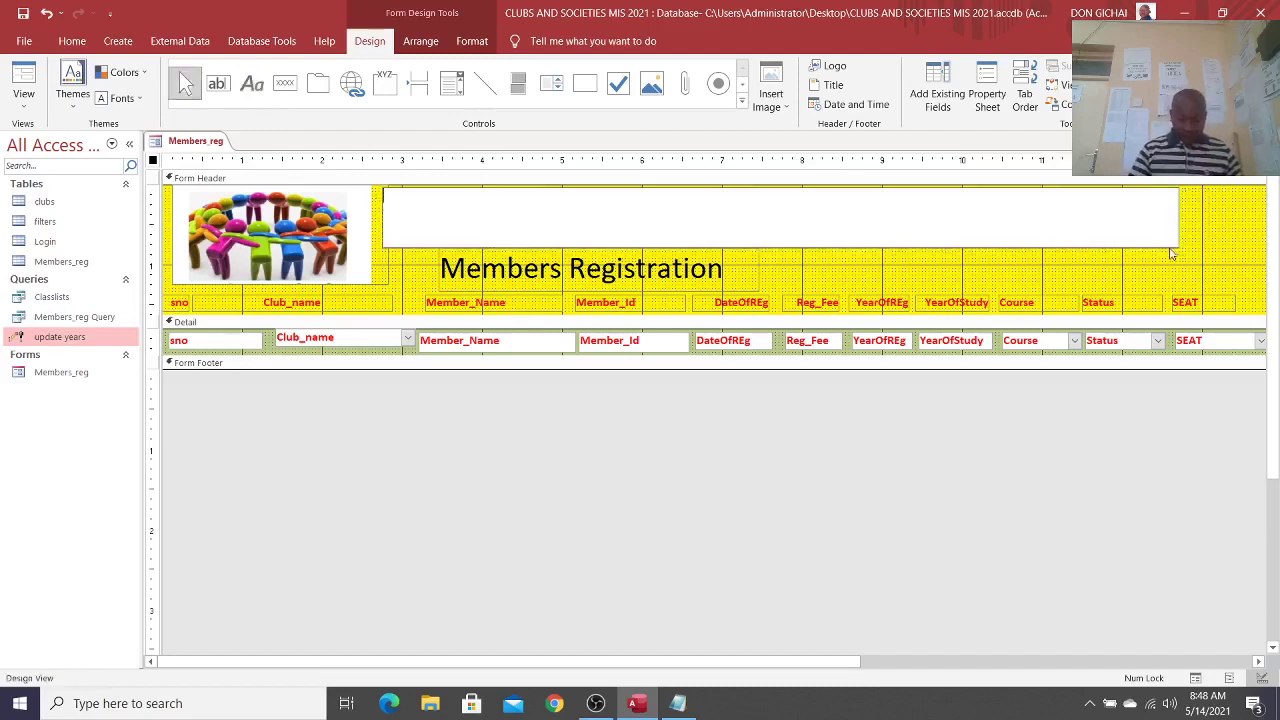
key("Caps_Lock")
type("C")
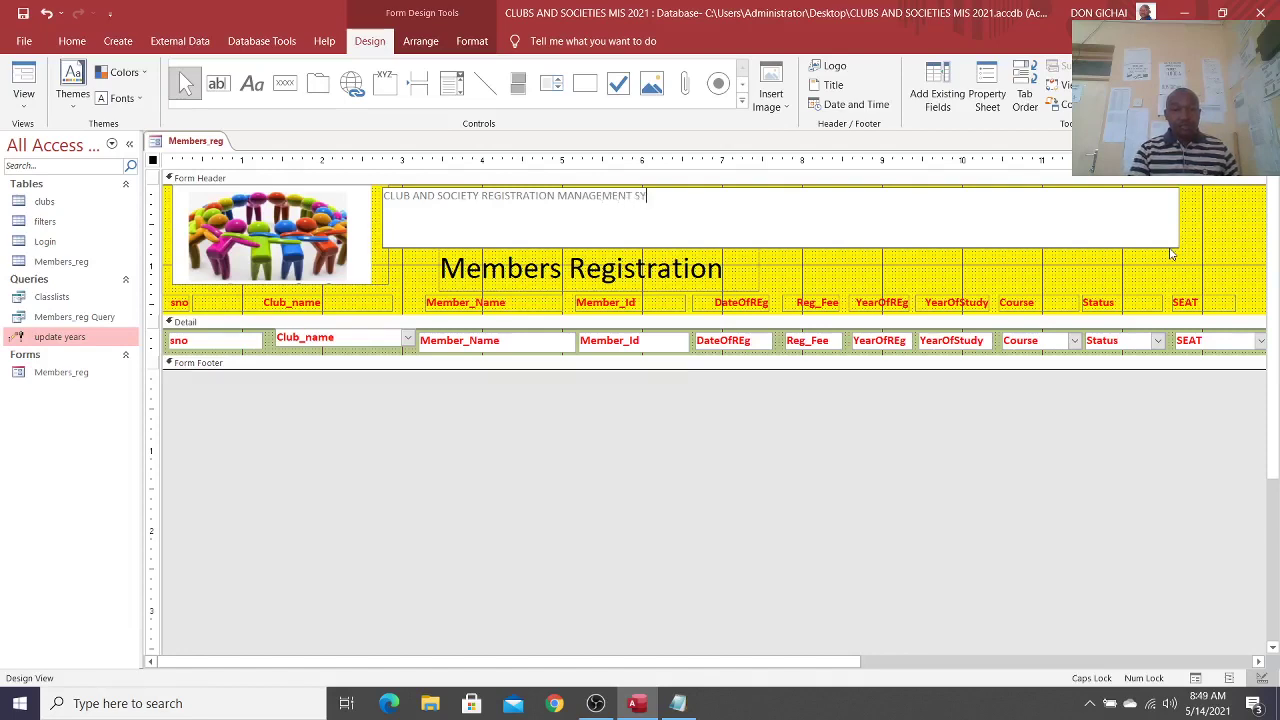
scroll(1172, 254, "down", 2)
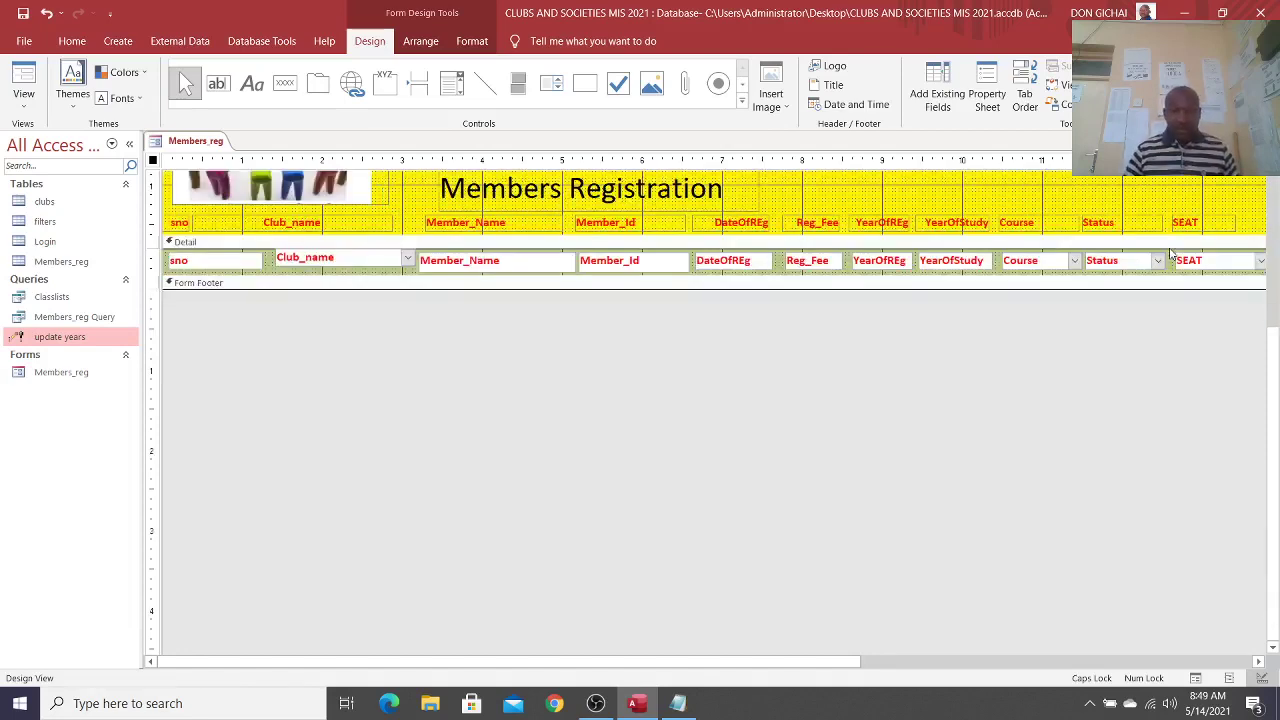
scroll(1052, 190, "up", 2)
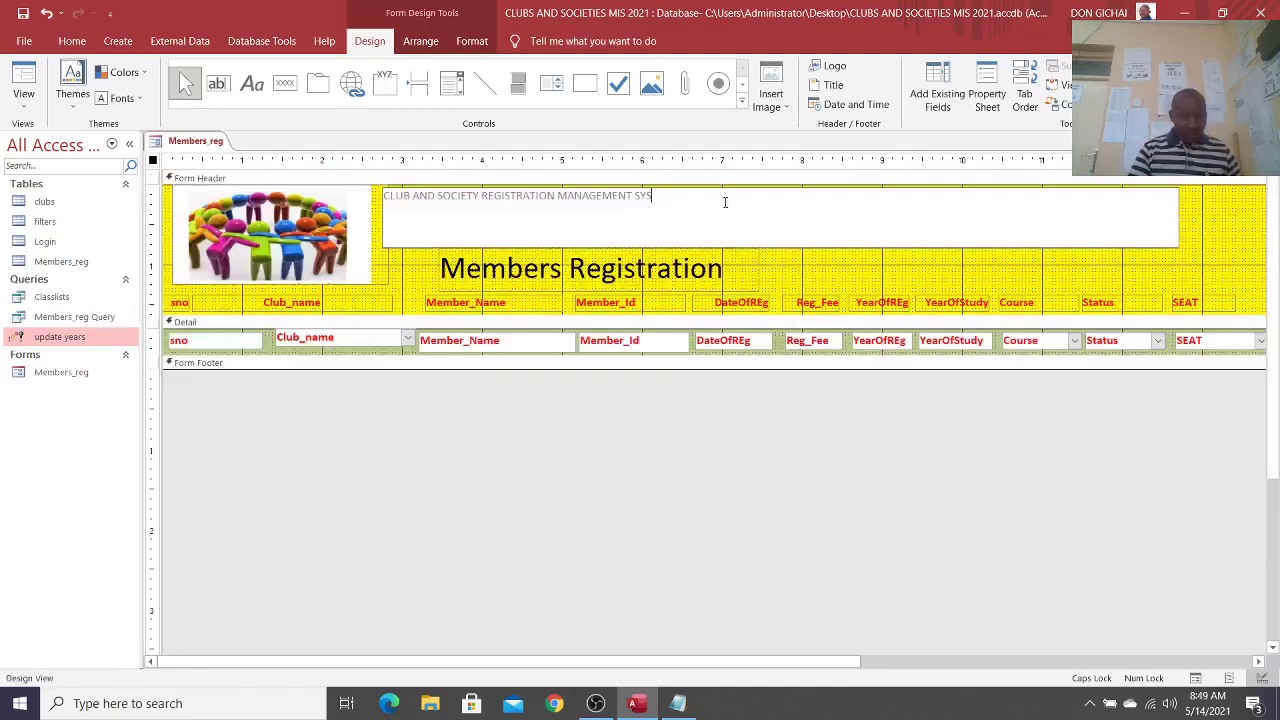
left_click(798, 266)
Step: Format the system heading label in Agency FB, size 36, bold and black
left_click(757, 234)
left_click(472, 41)
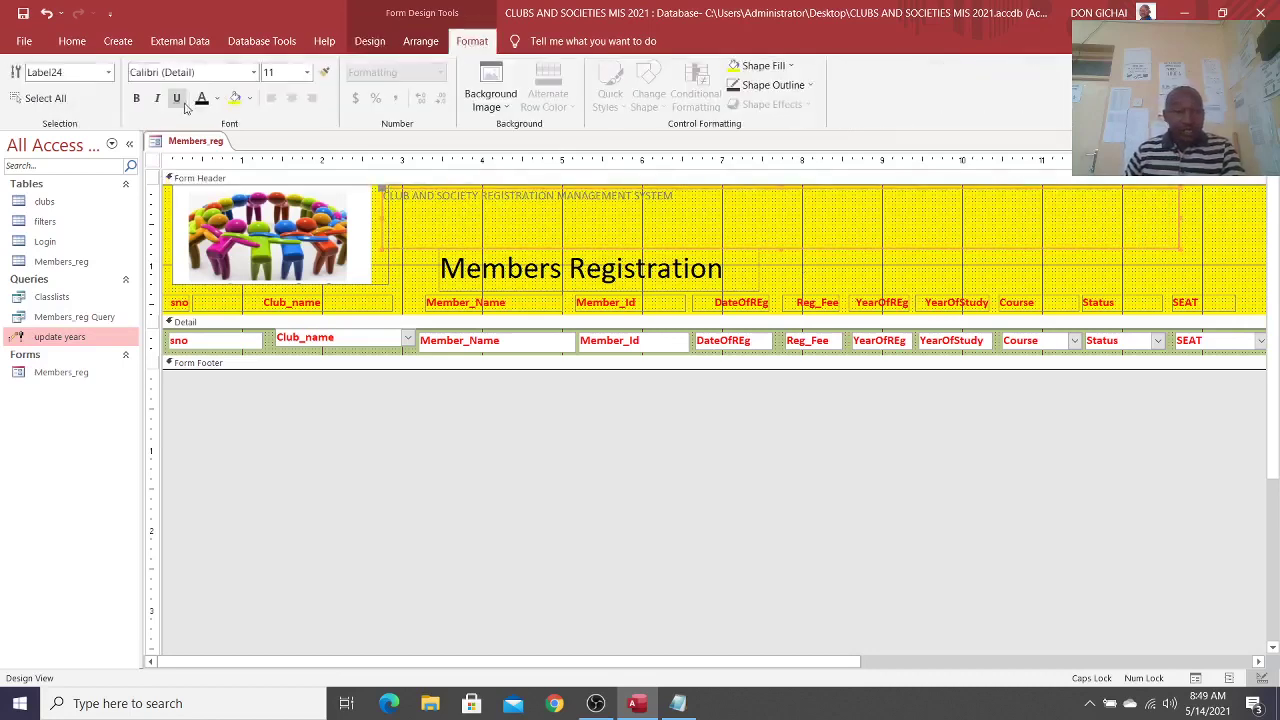
left_click(307, 76)
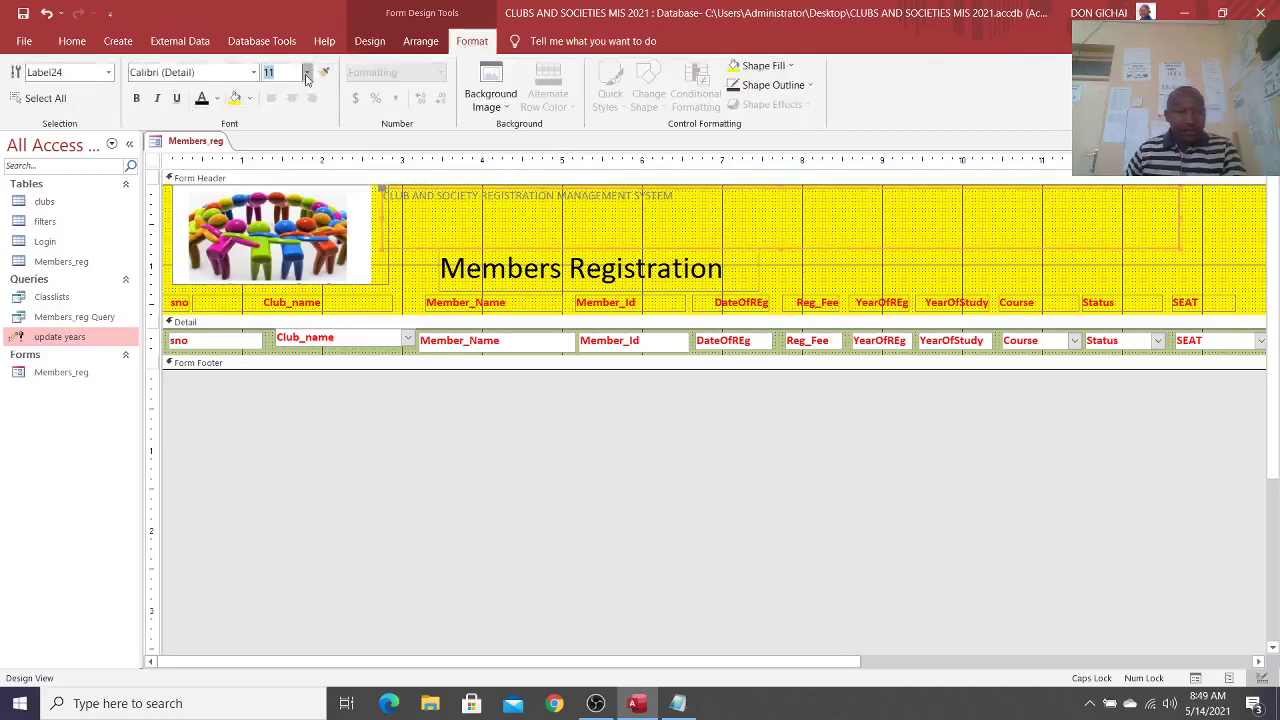
left_click(307, 76)
left_click(285, 322)
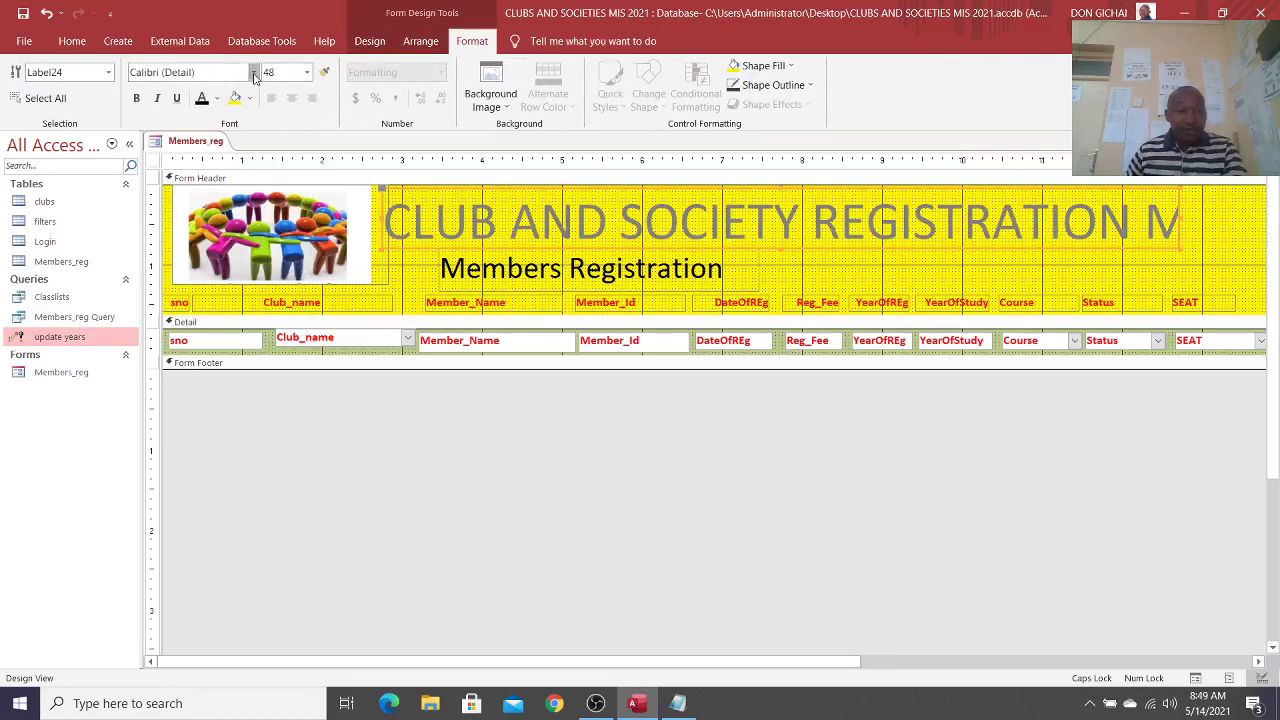
left_click(254, 74)
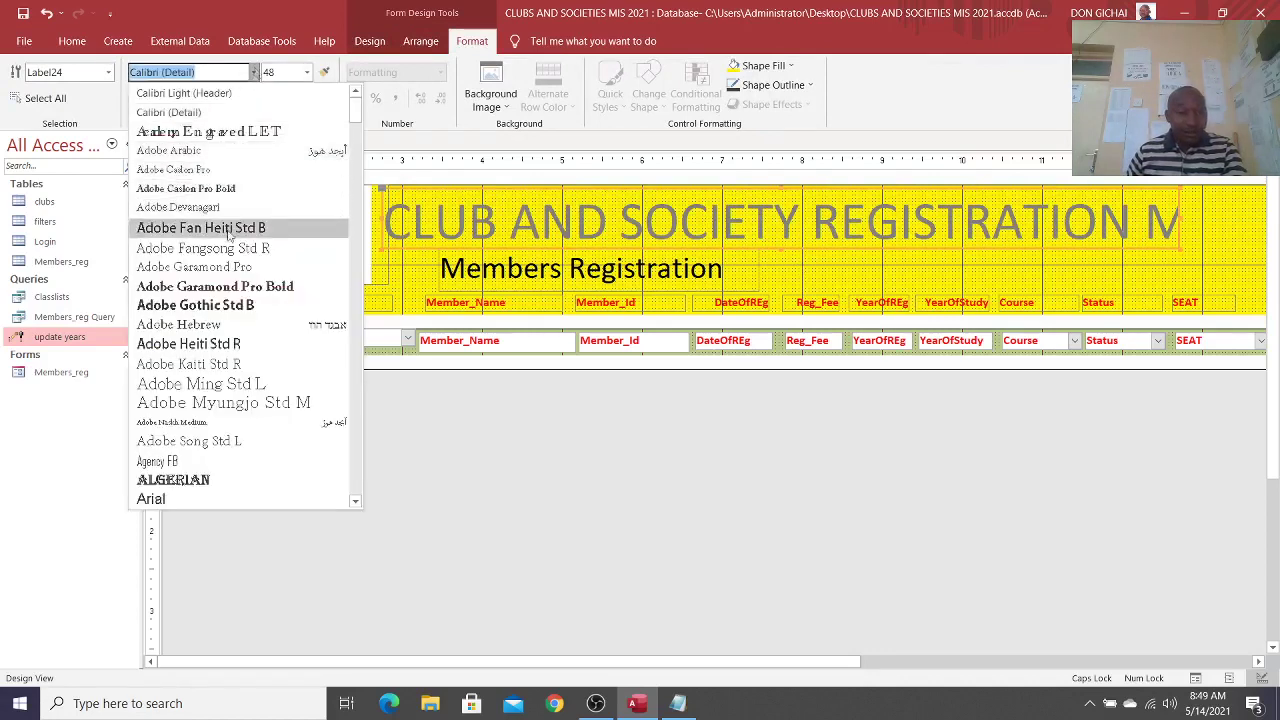
left_click(219, 462)
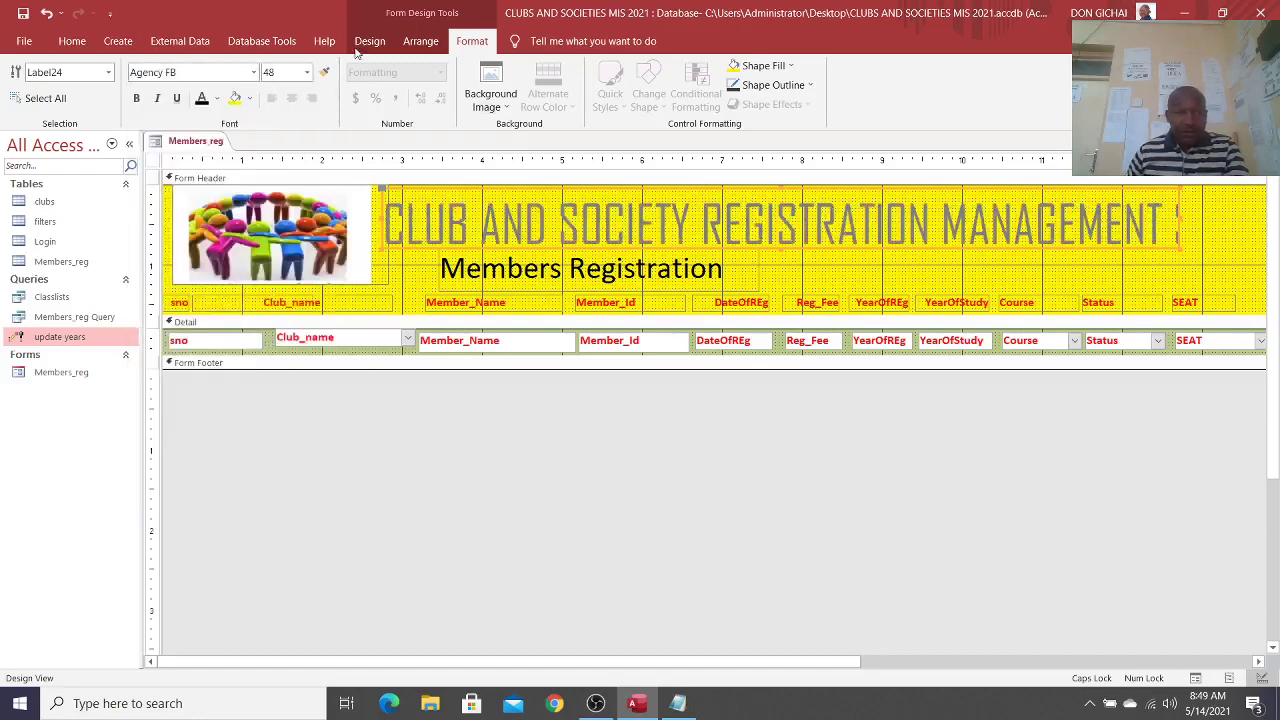
left_click(307, 72)
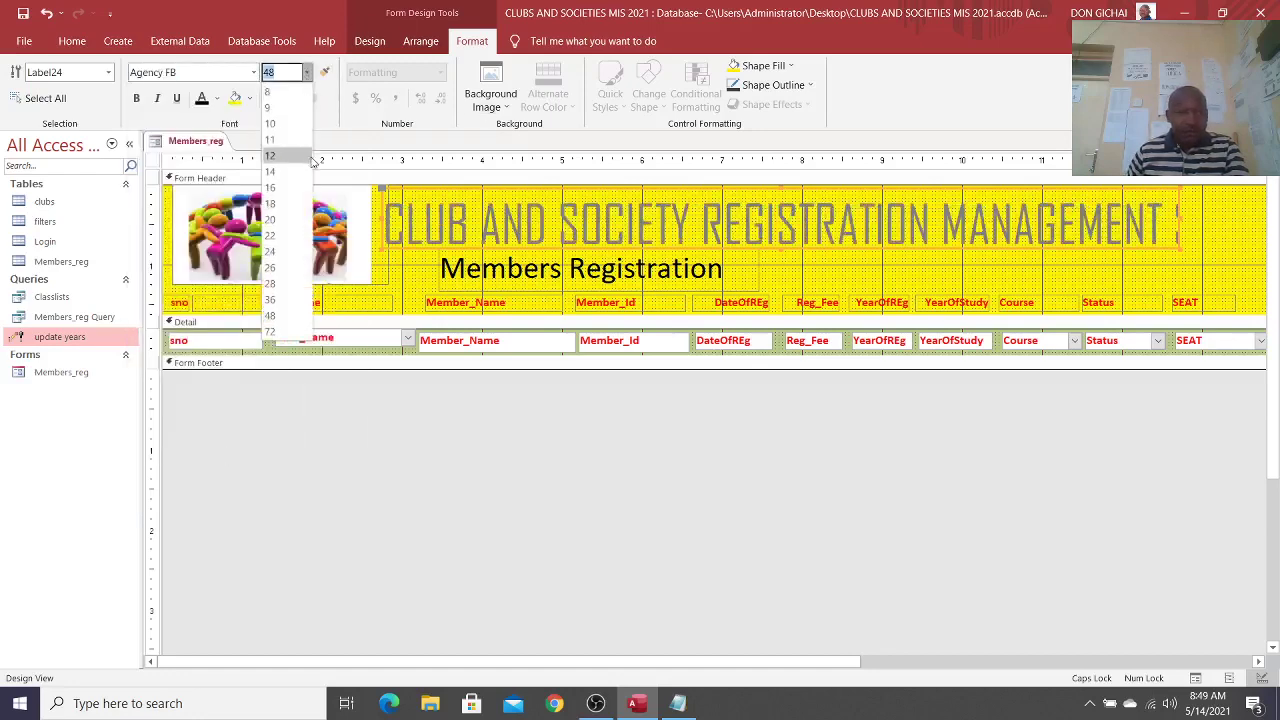
left_click(280, 300)
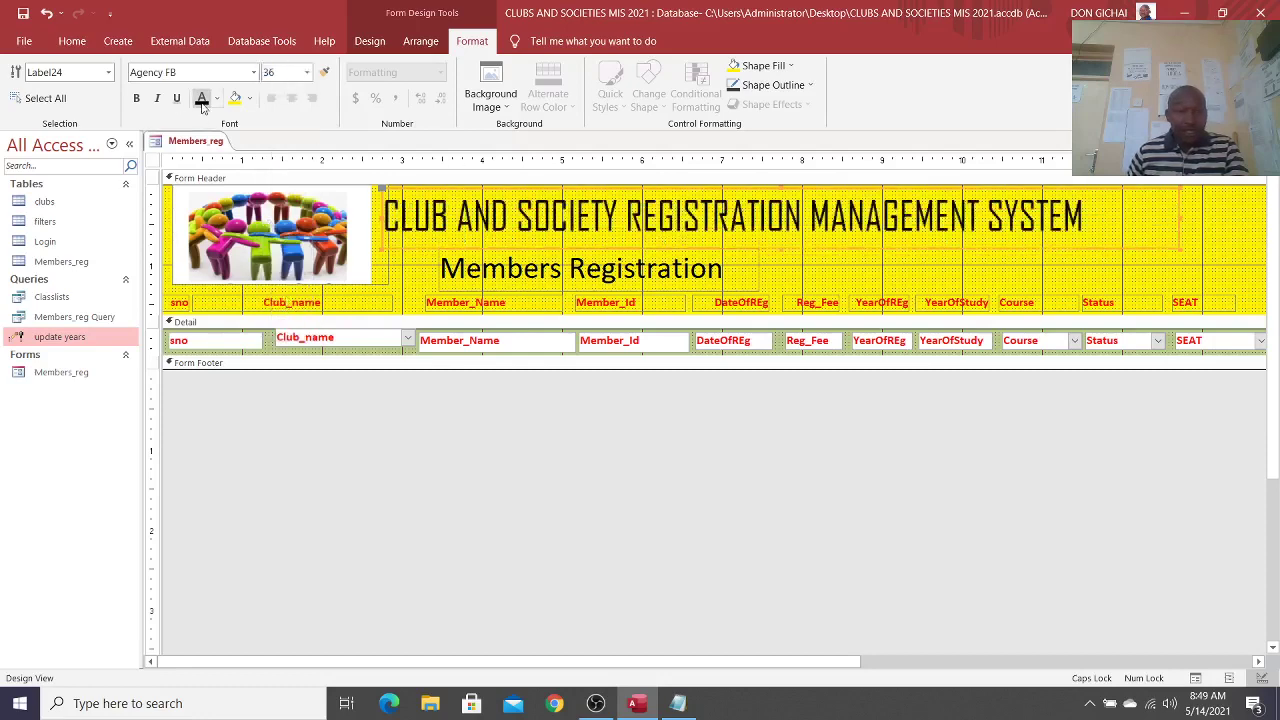
left_click(136, 98)
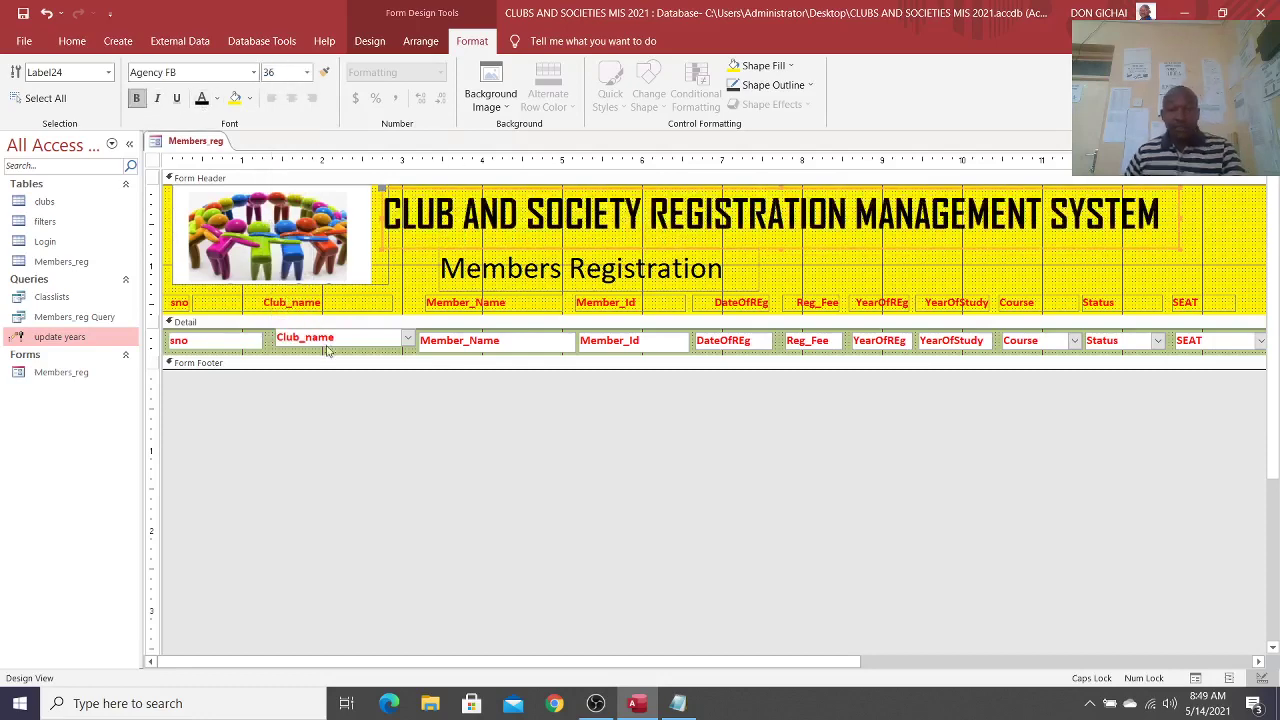
Step: Preview the Members_reg form in Form View and return it to Design View
left_click(72, 41)
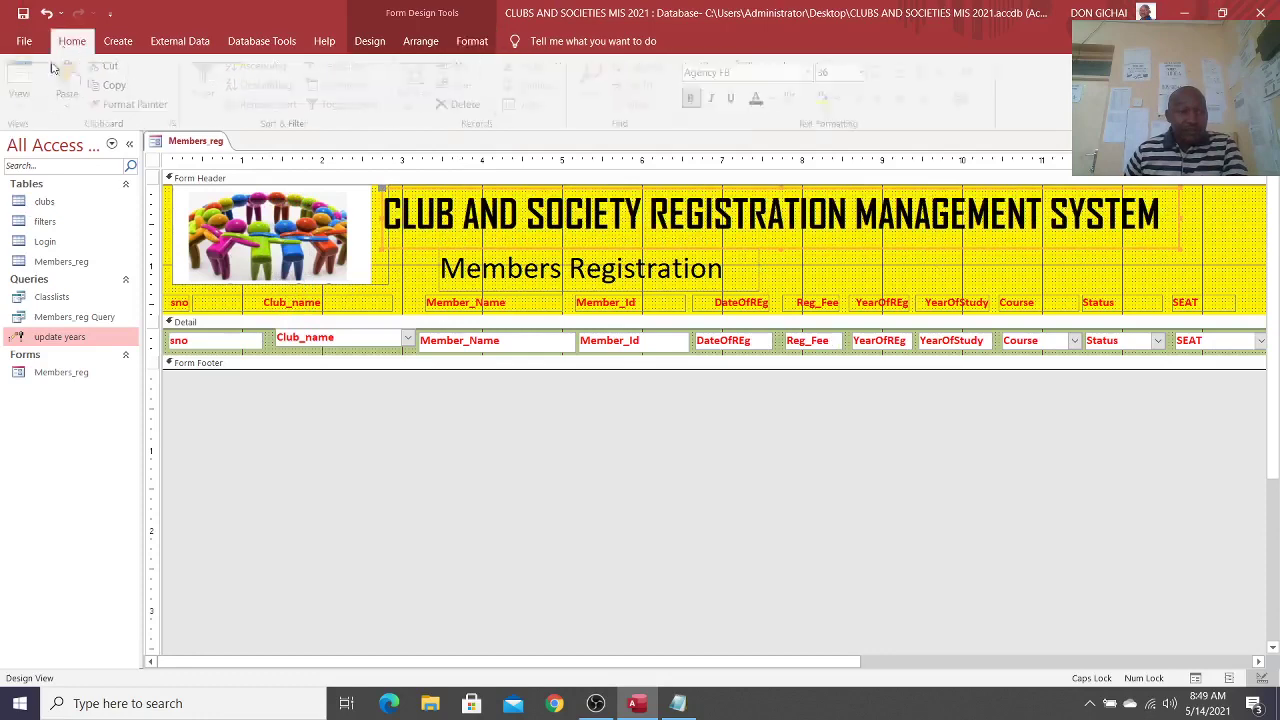
left_click(23, 85)
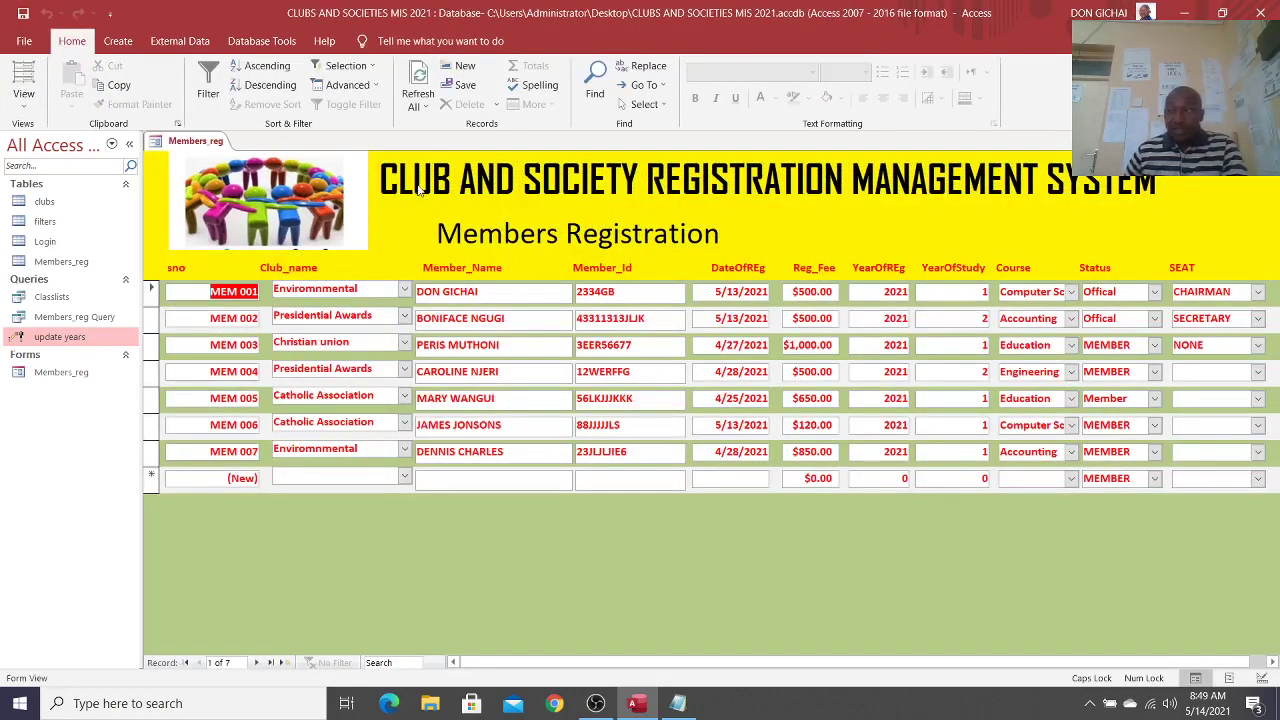
right_click(775, 254)
left_click(816, 297)
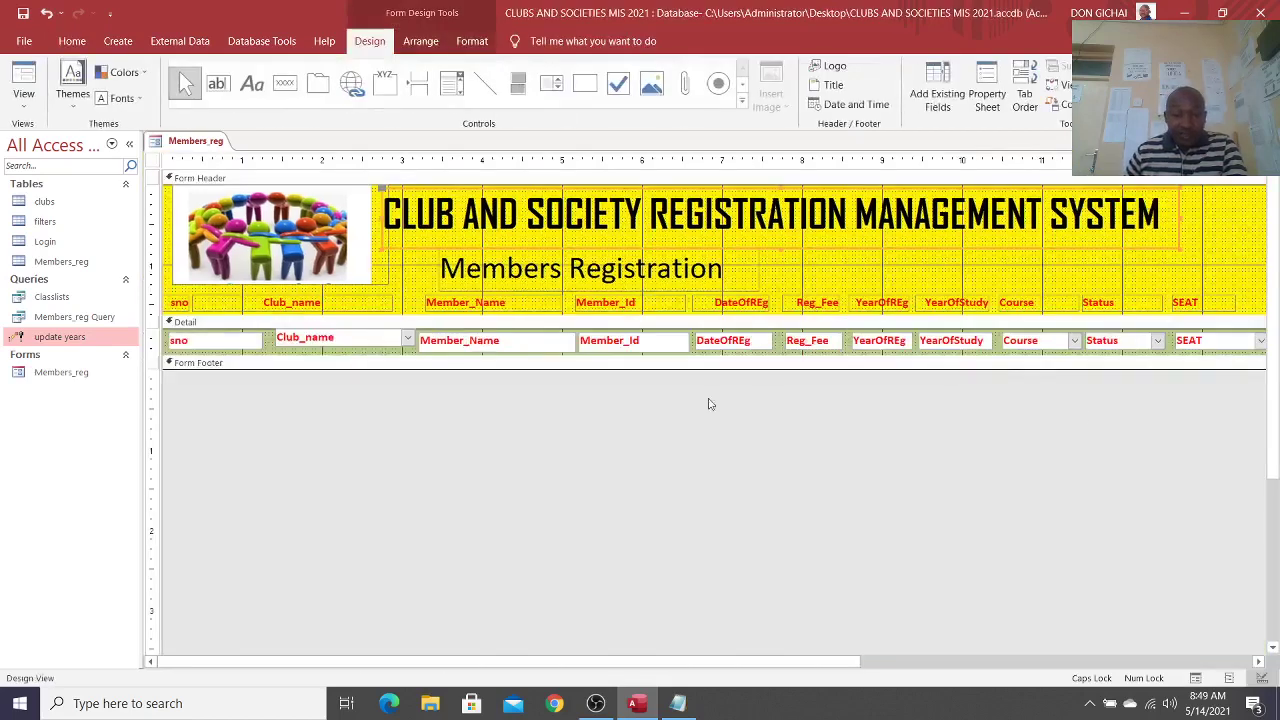
Step: Draw a horizontal line across the form header just beneath the column labels and preview it in Form View
left_click(485, 83)
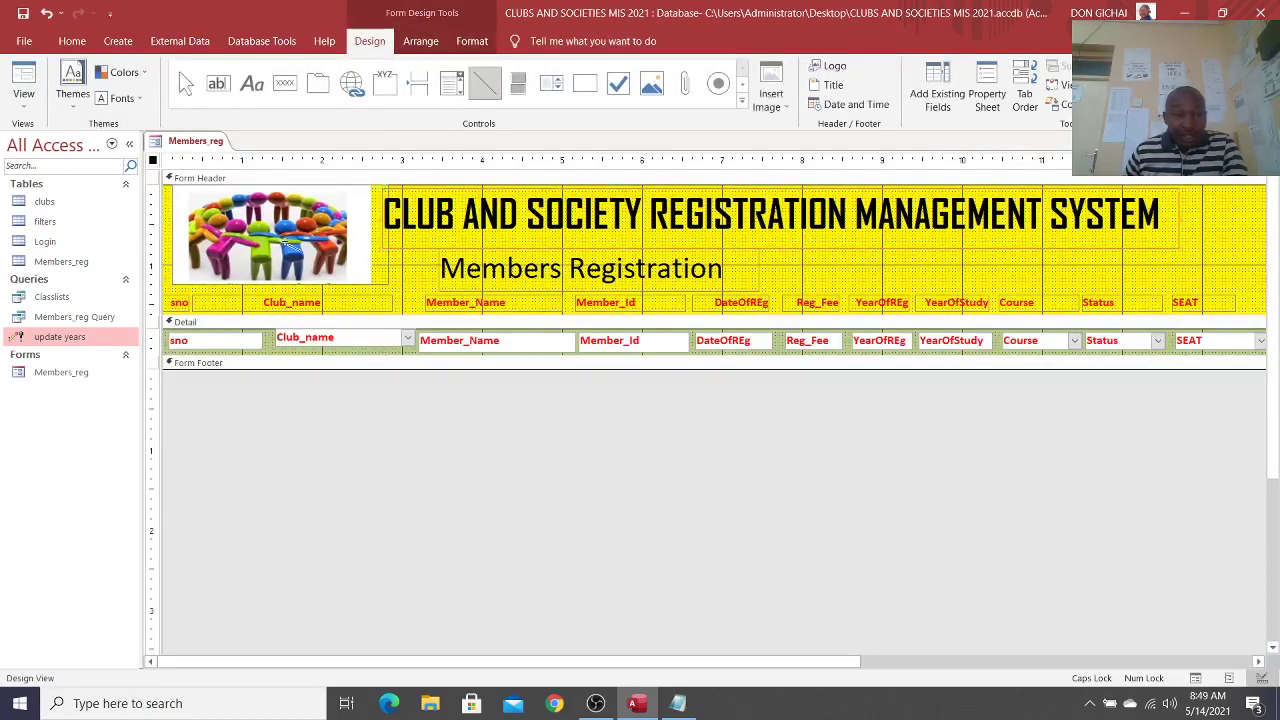
left_click_drag(168, 314, 1244, 316)
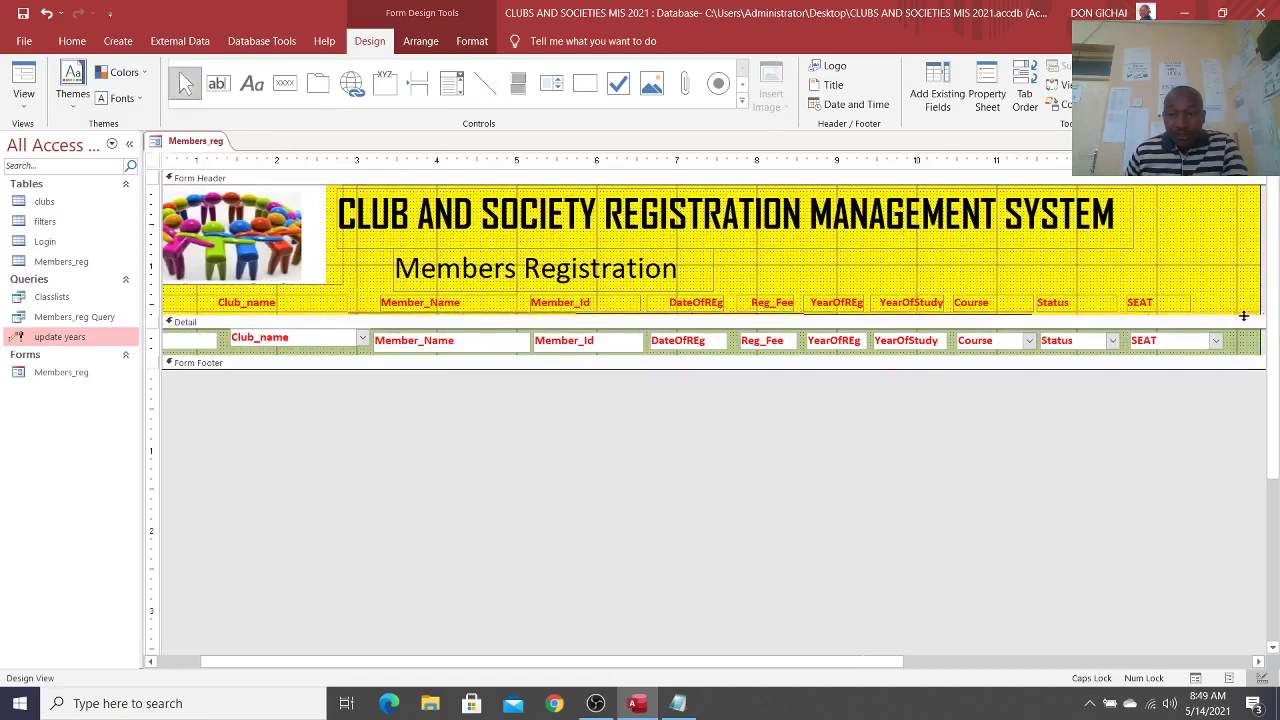
key("Down")
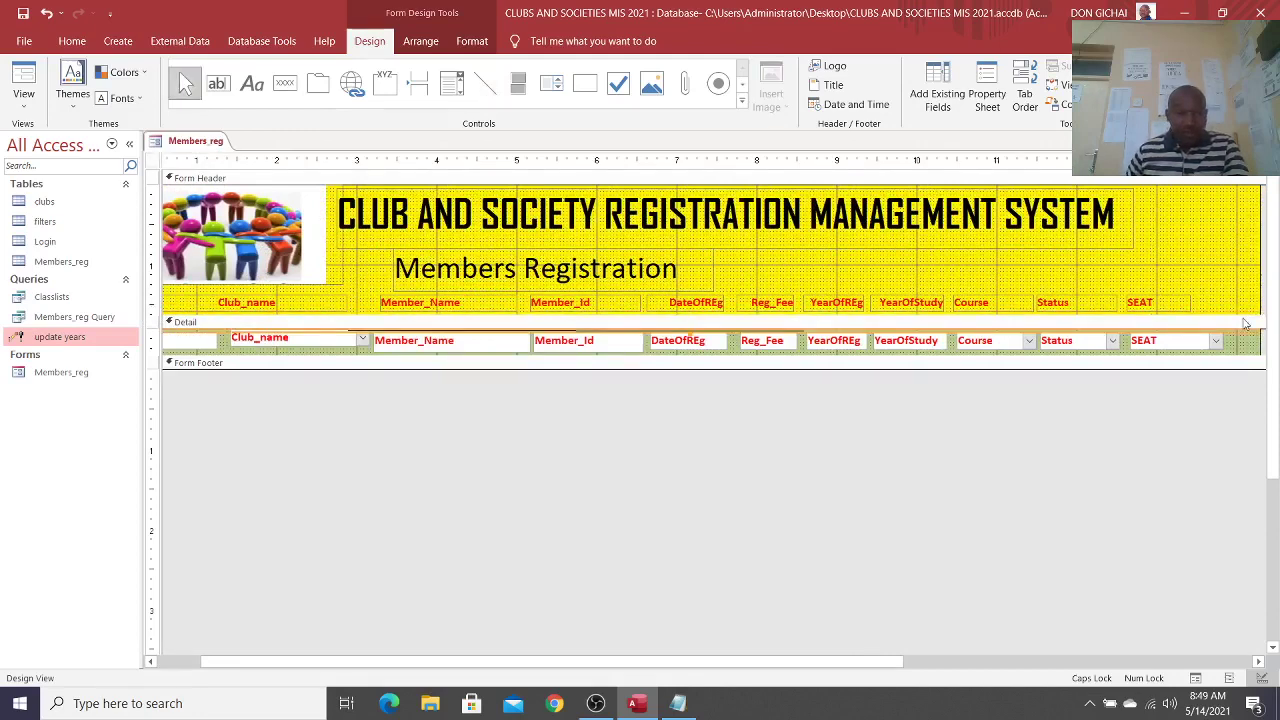
key("Up")
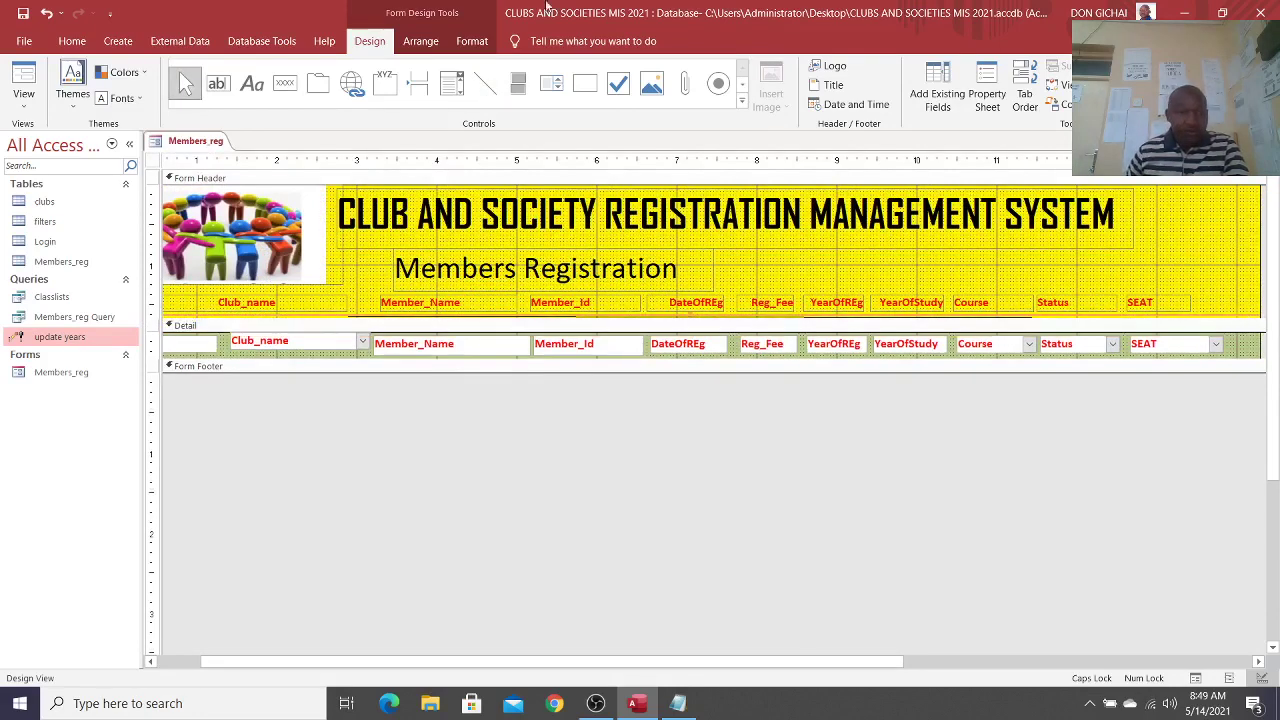
left_click(23, 75)
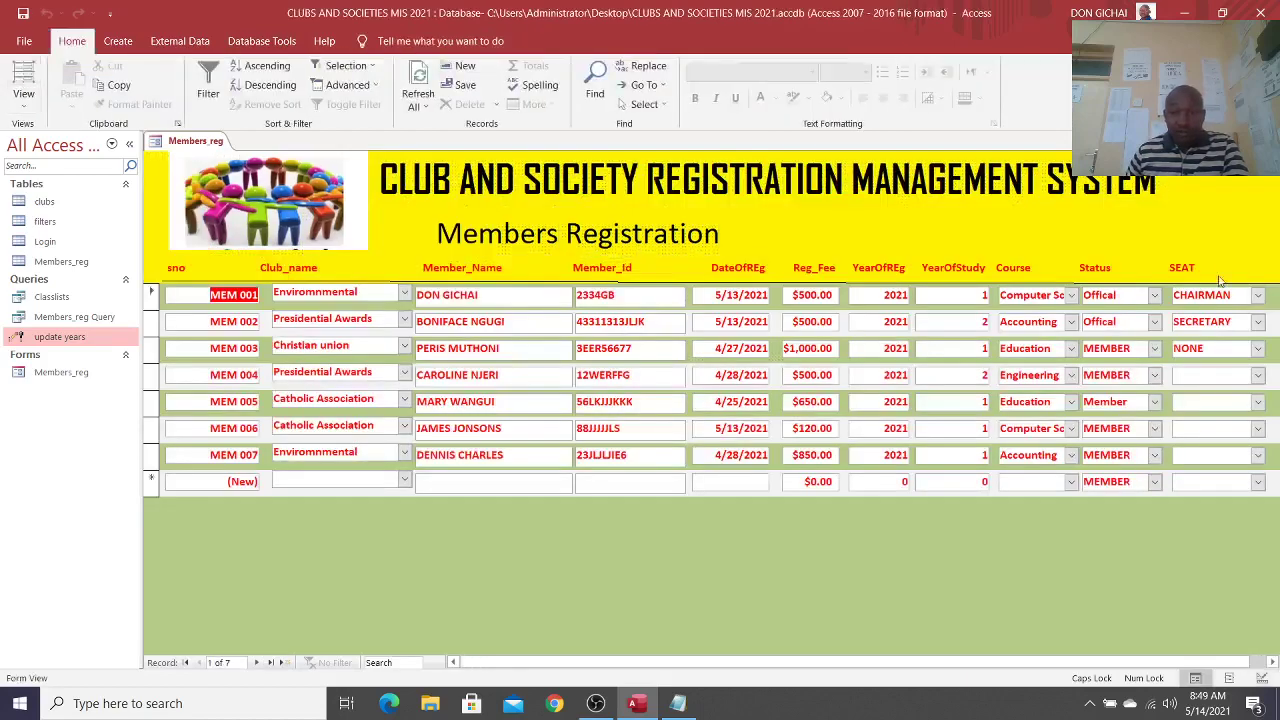
Step: Return to Design View, set the header line to the second-thickest line thickness, and preview the form
right_click(1218, 228)
left_click(1150, 271)
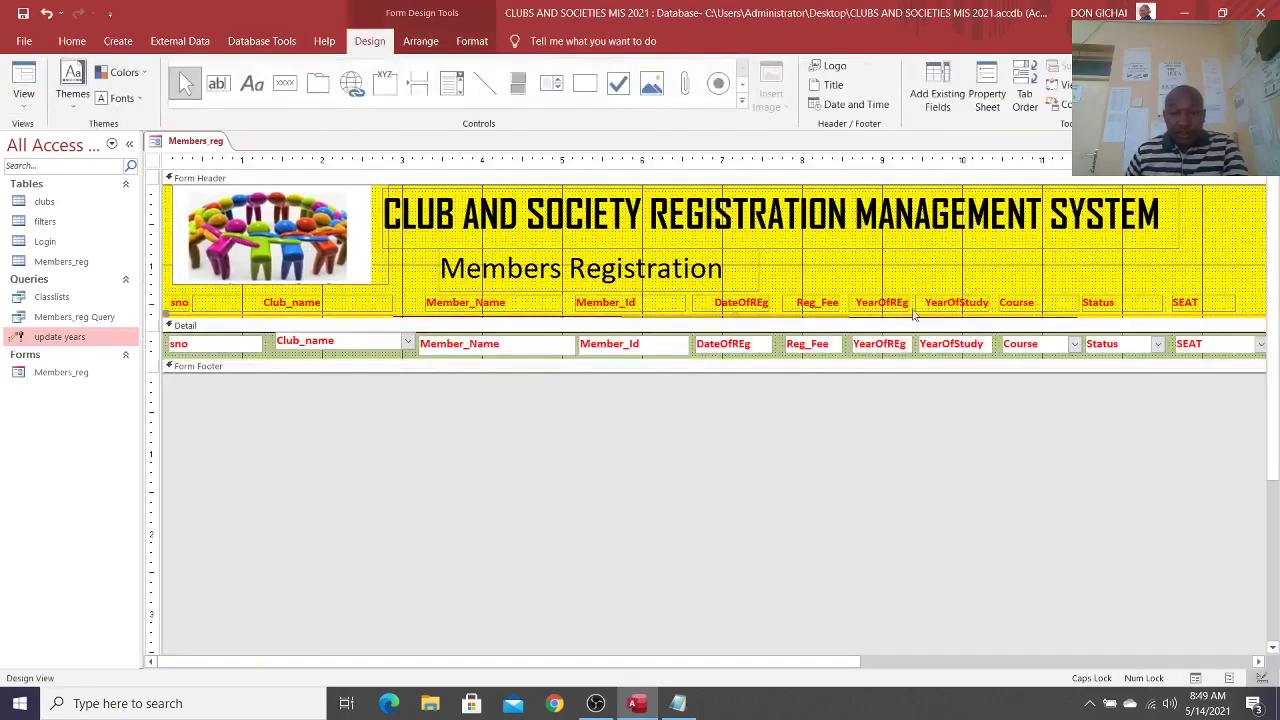
left_click(472, 43)
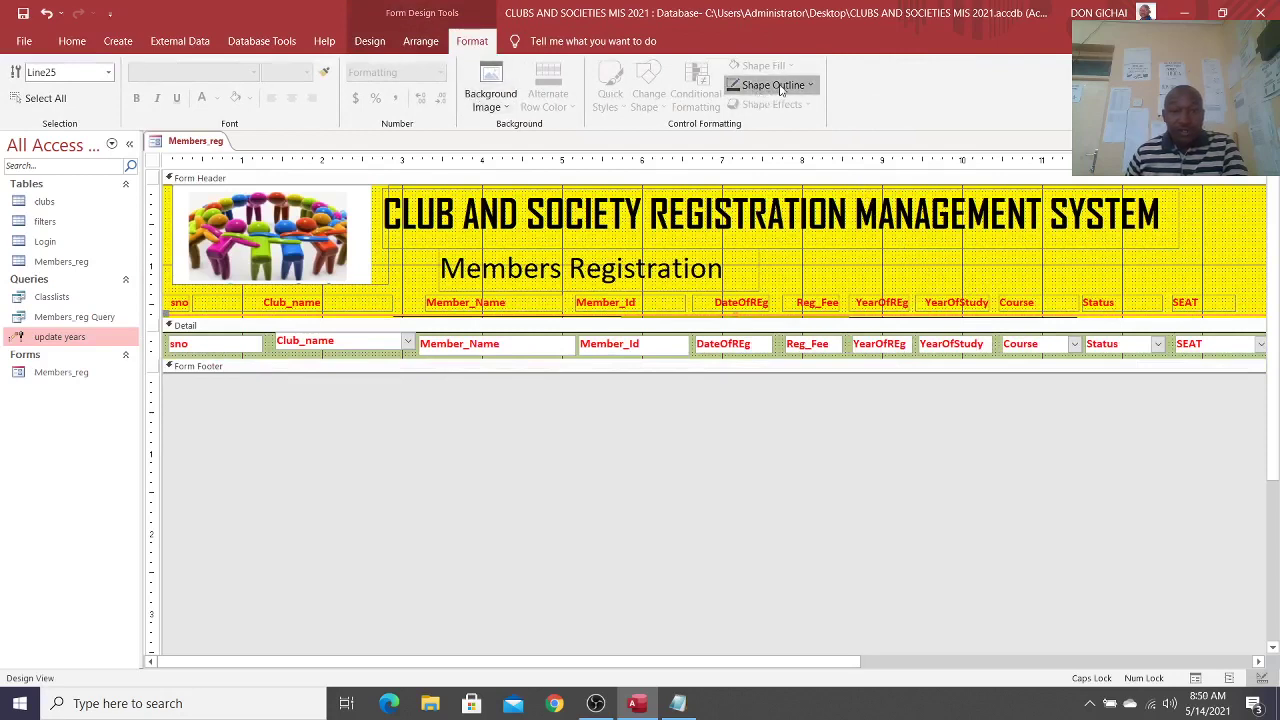
left_click(810, 86)
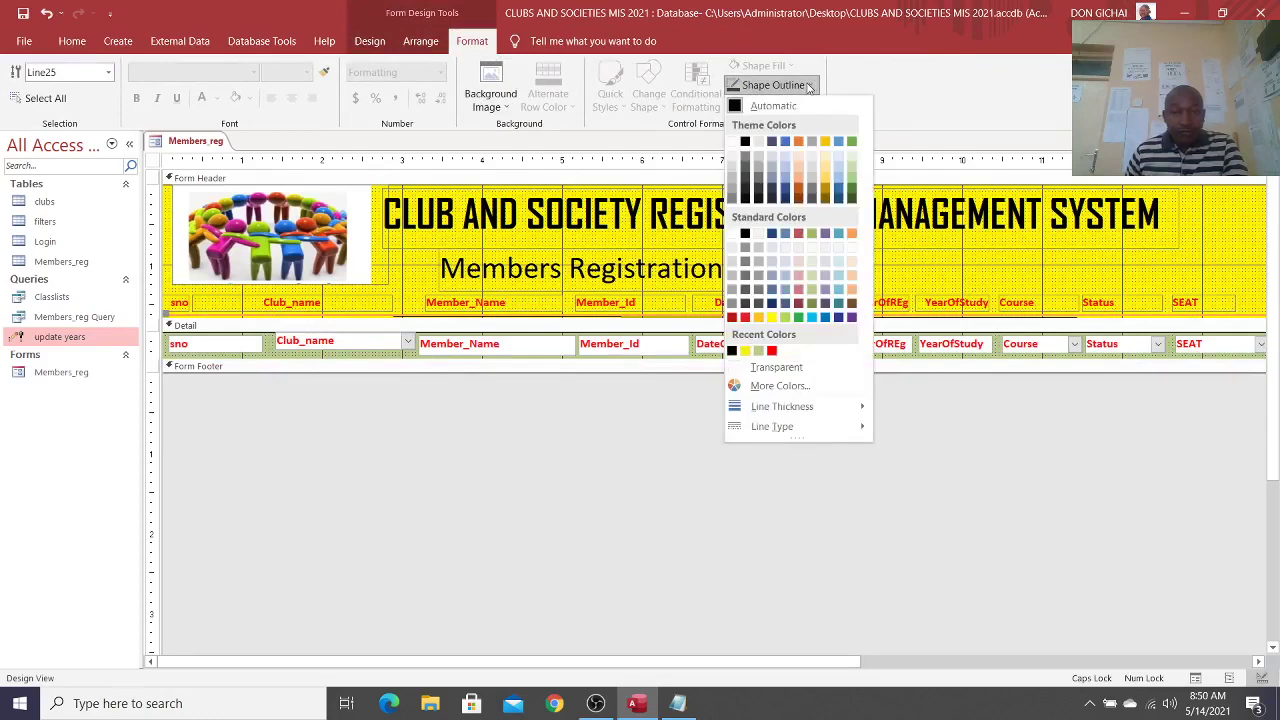
mouse_move(808, 406)
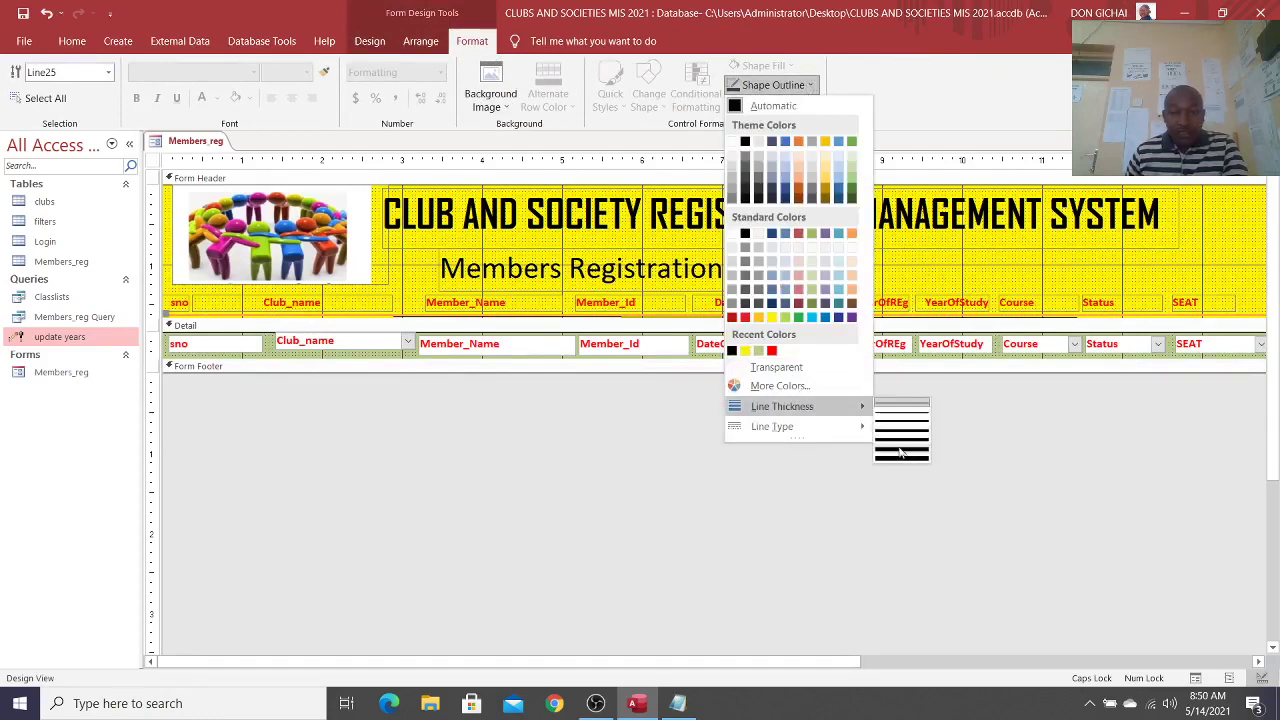
left_click(899, 451)
left_click(72, 41)
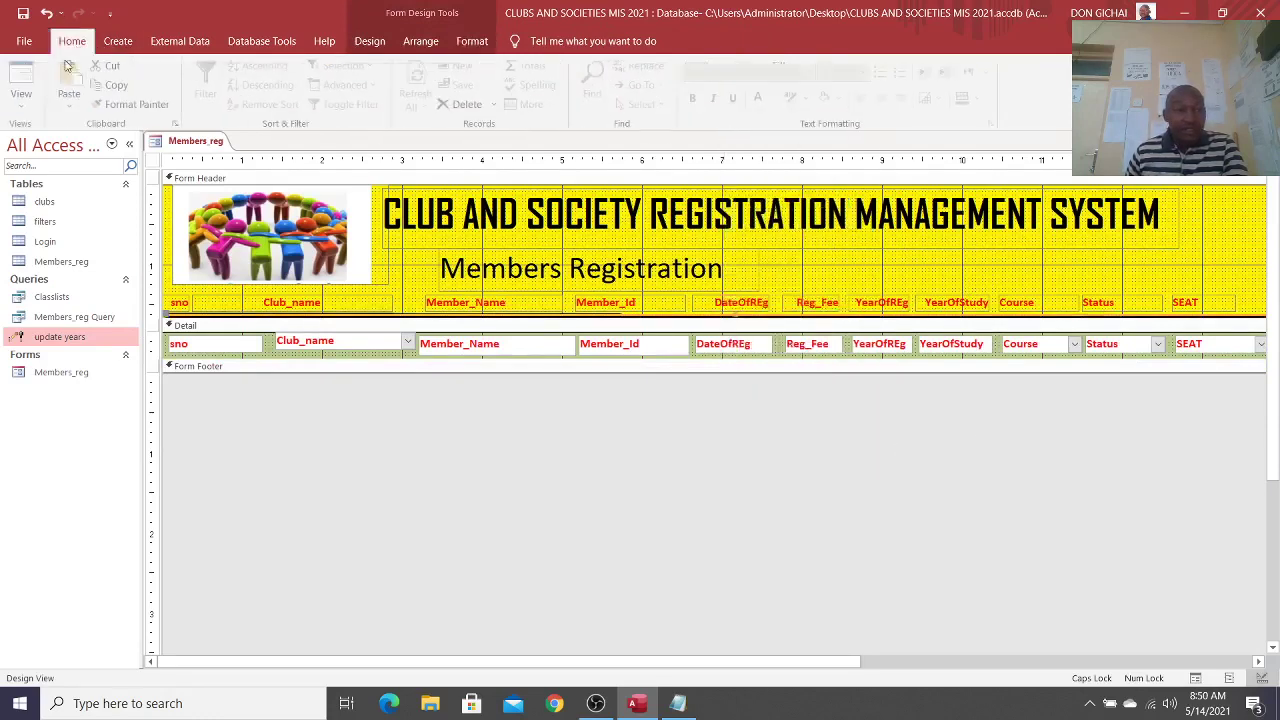
left_click(23, 78)
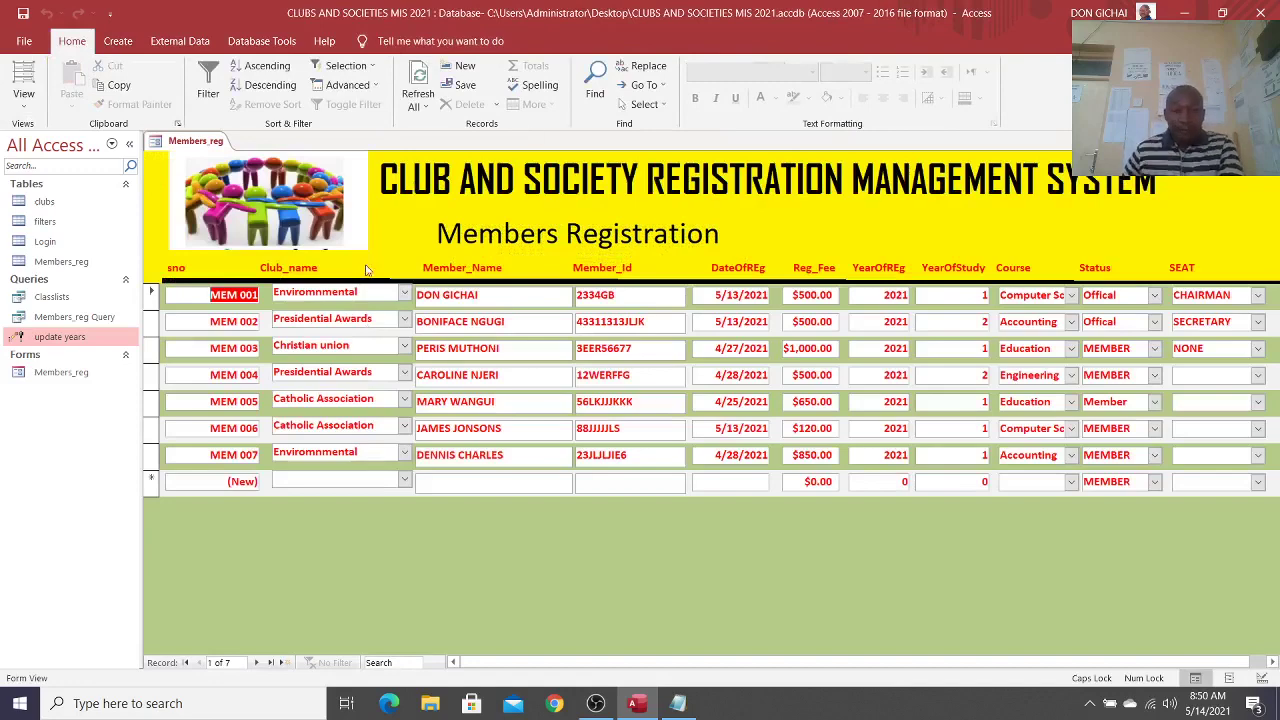
Step: Return to Design View, give the header line a thinner line thickness, and preview the form
right_click(1136, 218)
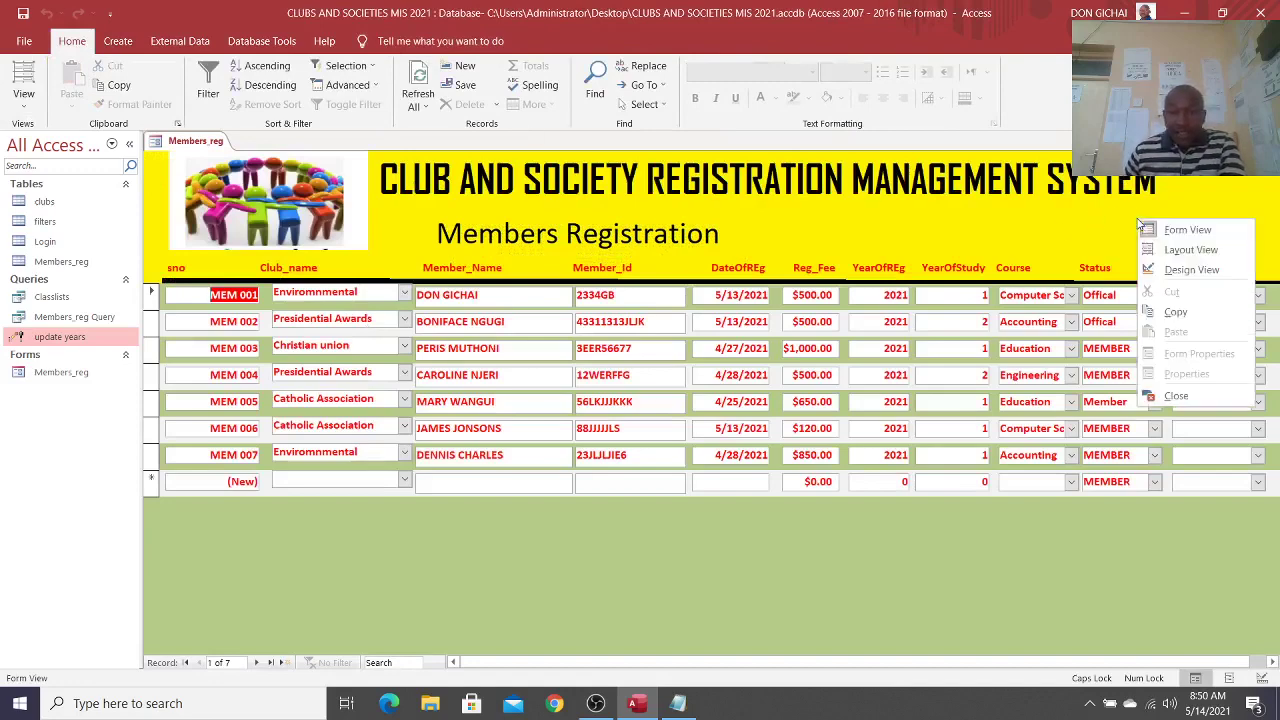
left_click(1165, 264)
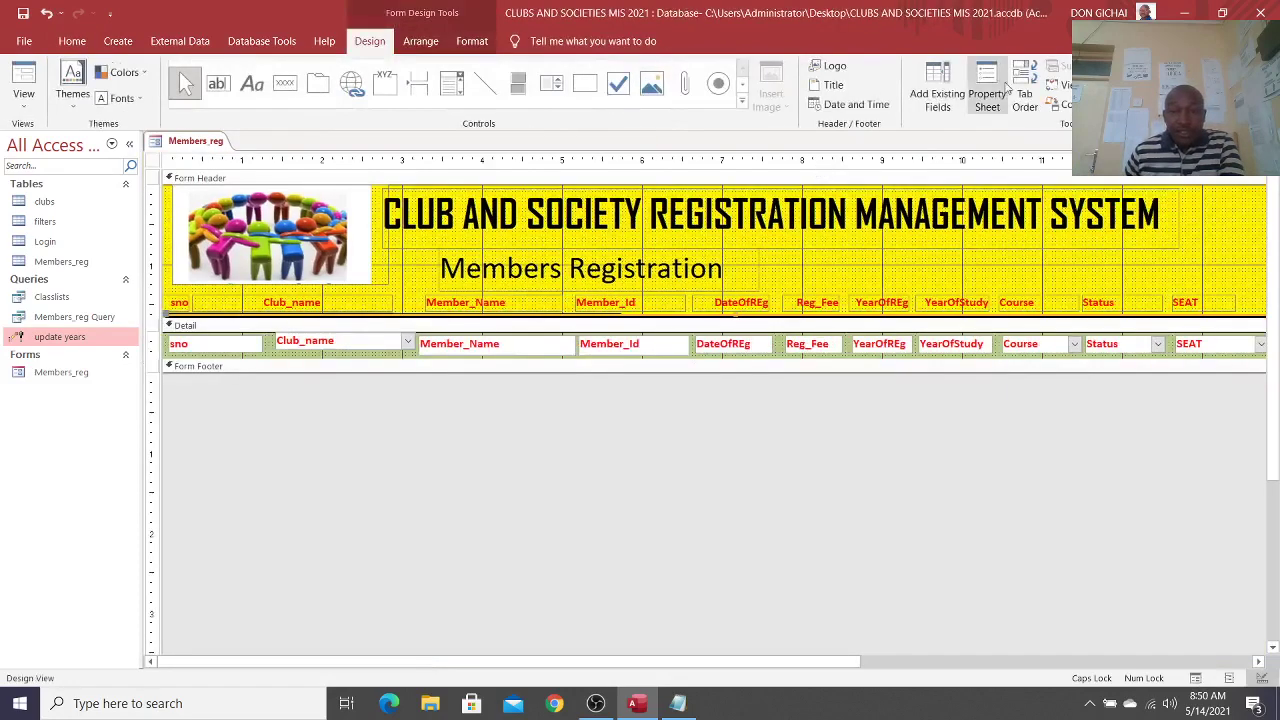
left_click(472, 41)
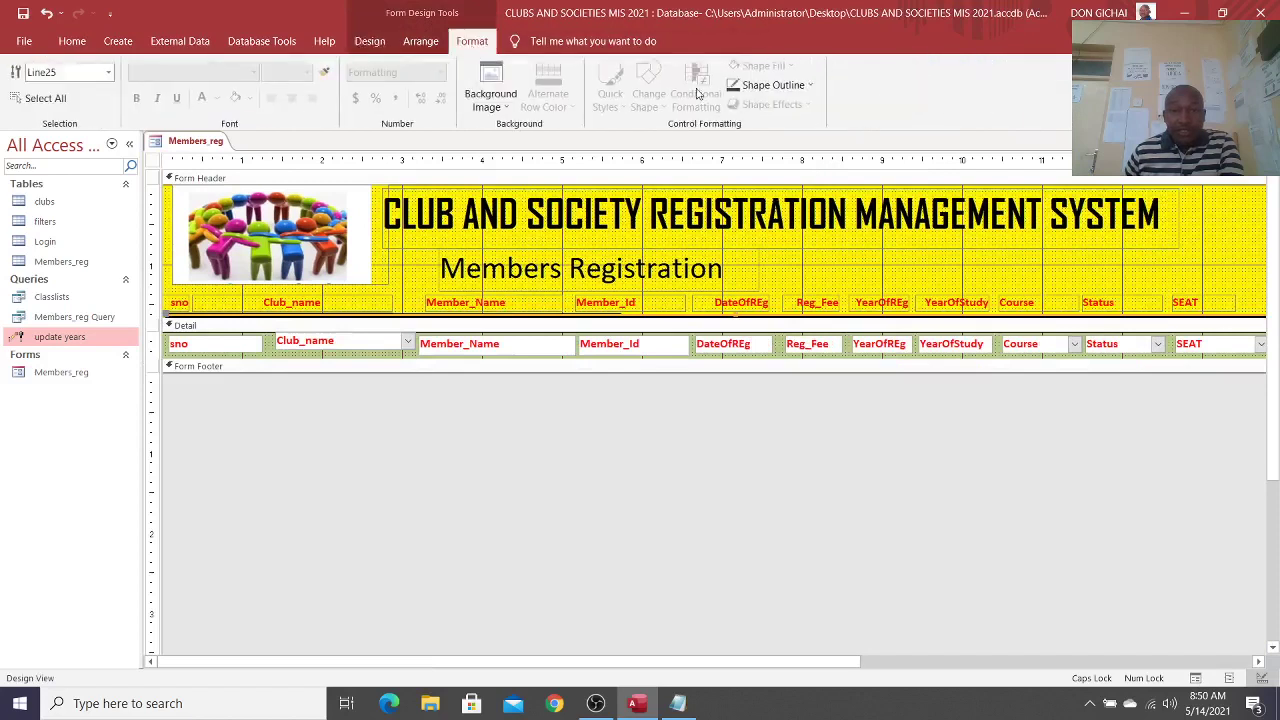
left_click(771, 85)
mouse_move(800, 406)
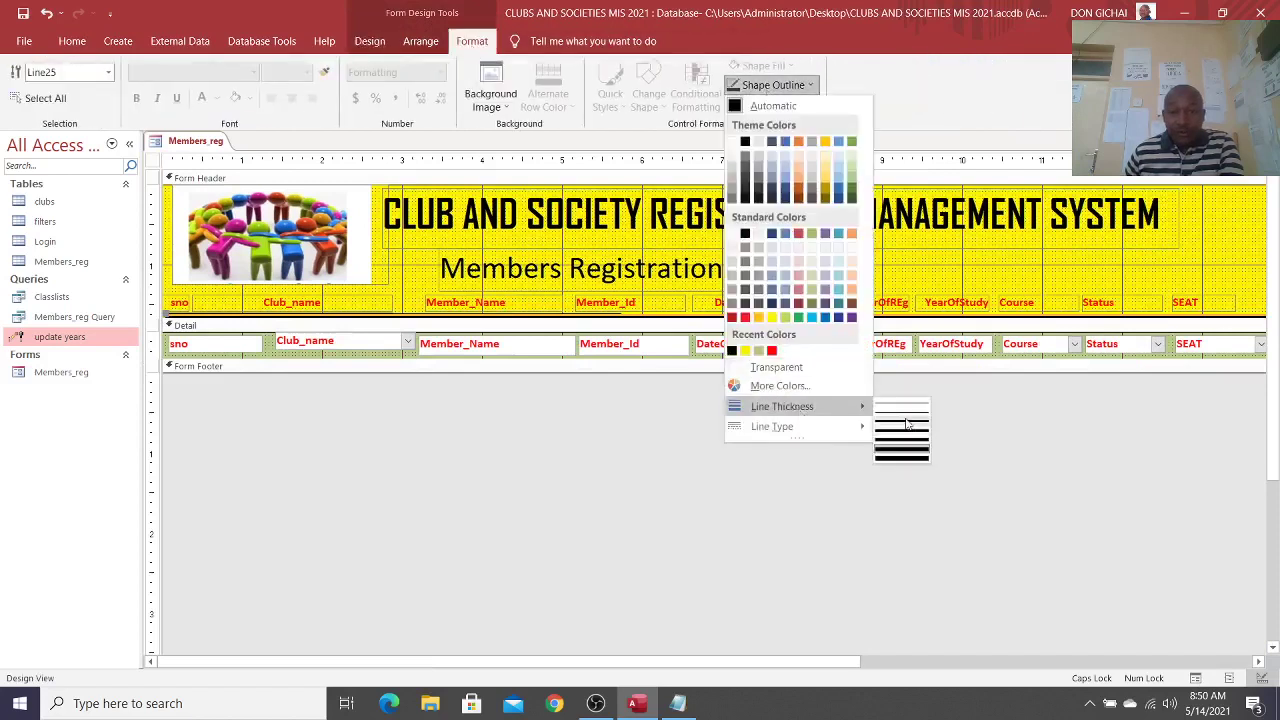
left_click(921, 437)
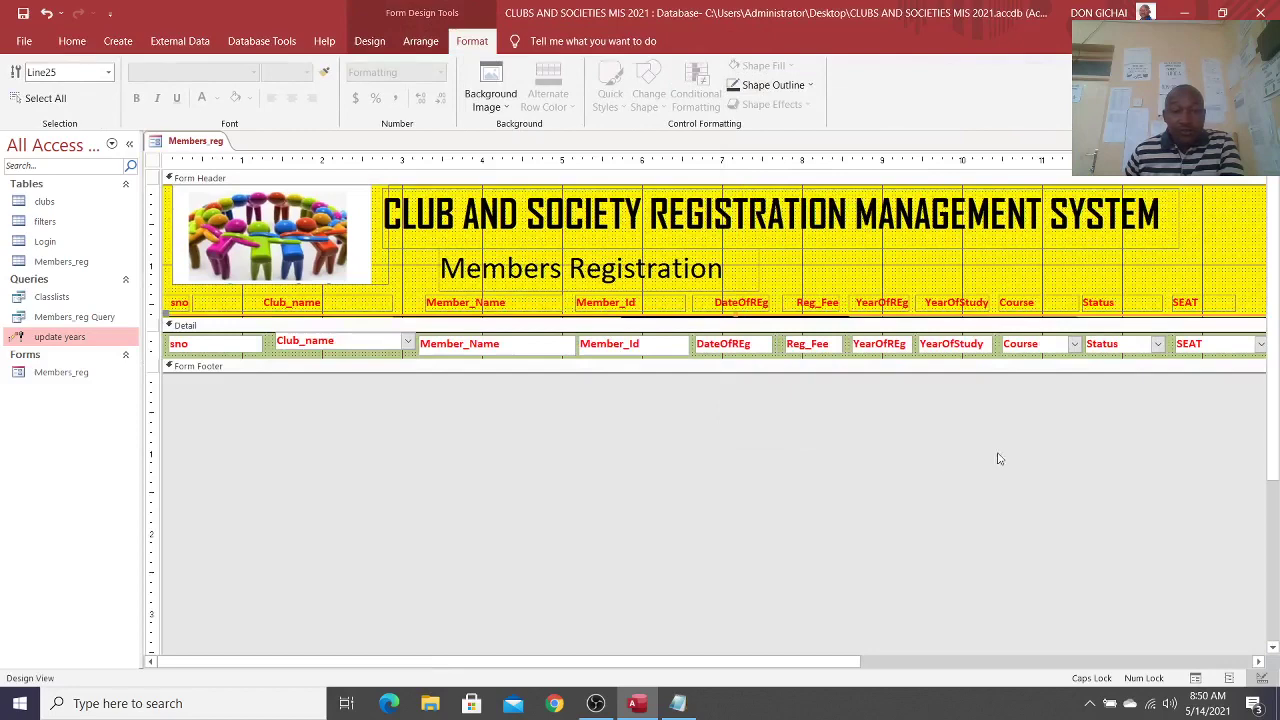
left_click(74, 42)
left_click(24, 76)
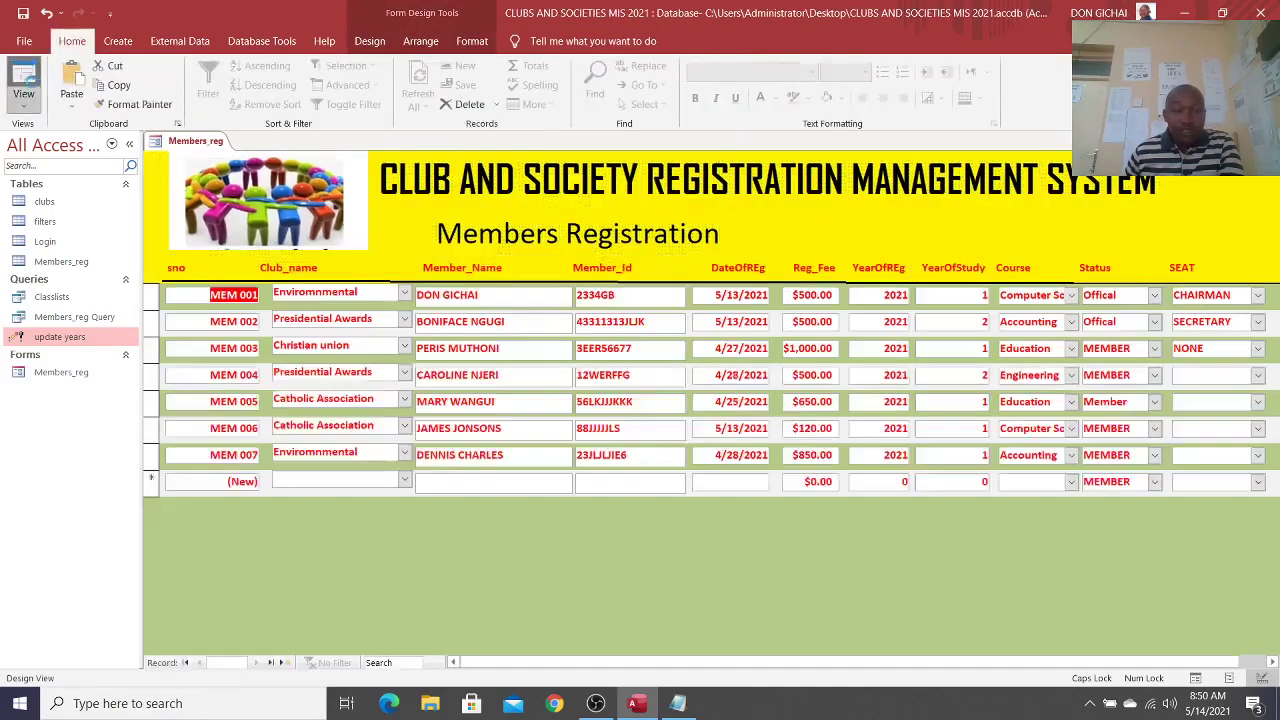
Step: In Design View, draw a rectangle in the empty header area beside the system title, extend it slightly toward the title, and preview the form
right_click(1090, 226)
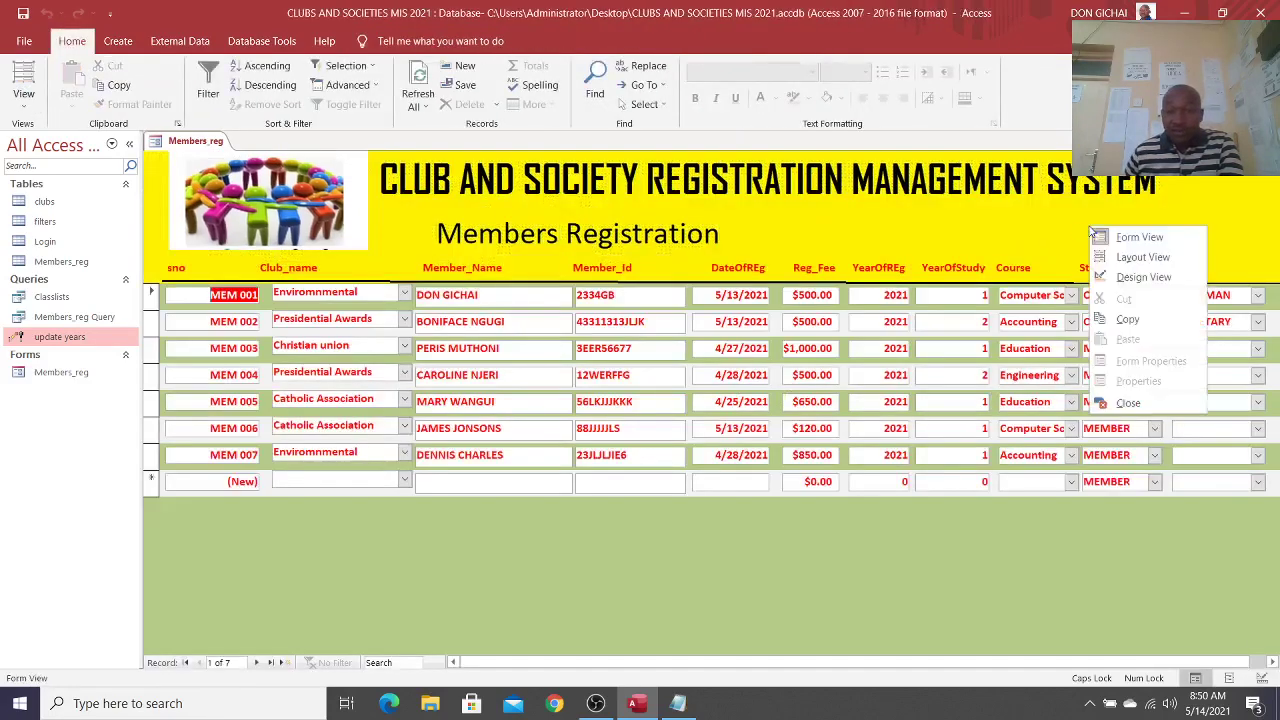
left_click(1115, 275)
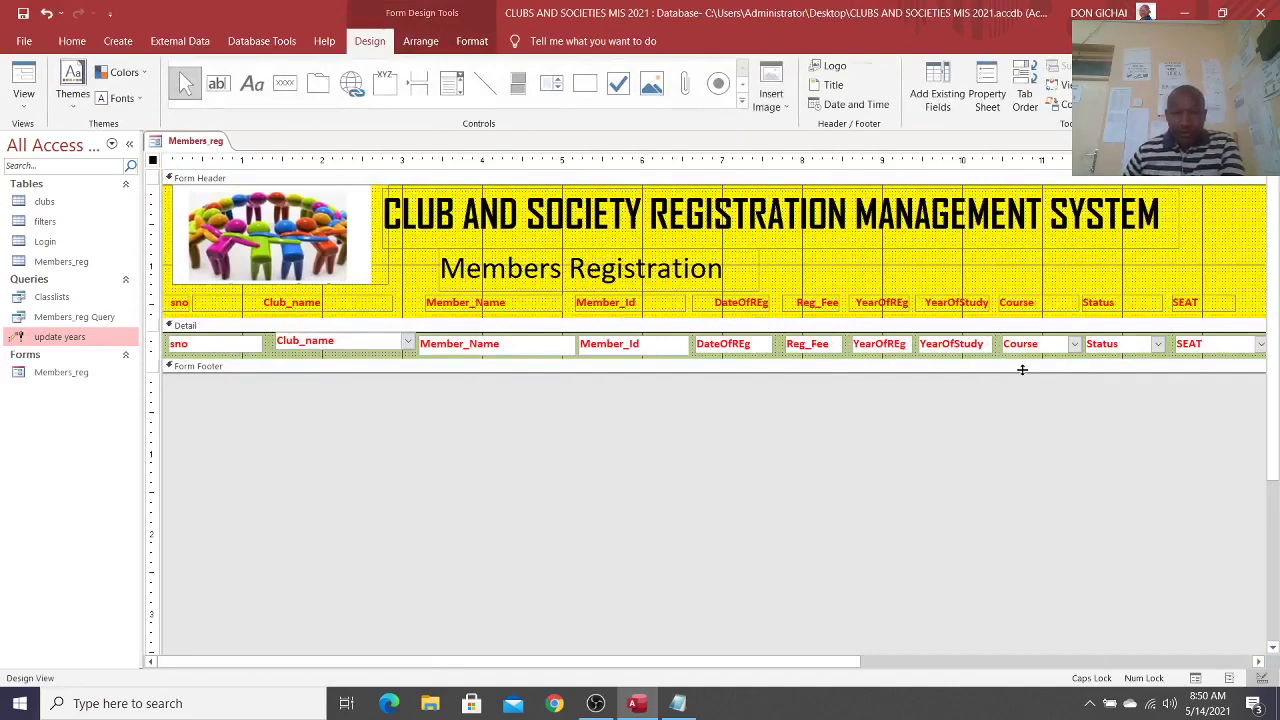
left_click(585, 83)
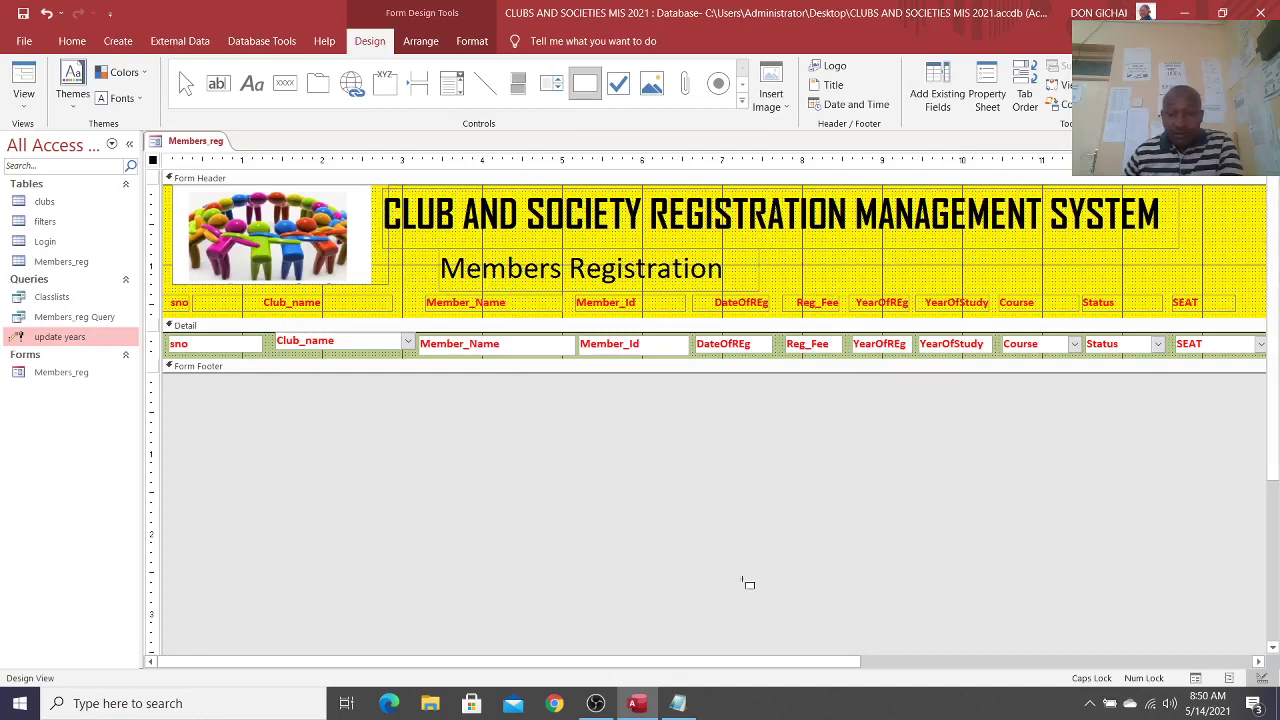
scroll(757, 669, "right", 5)
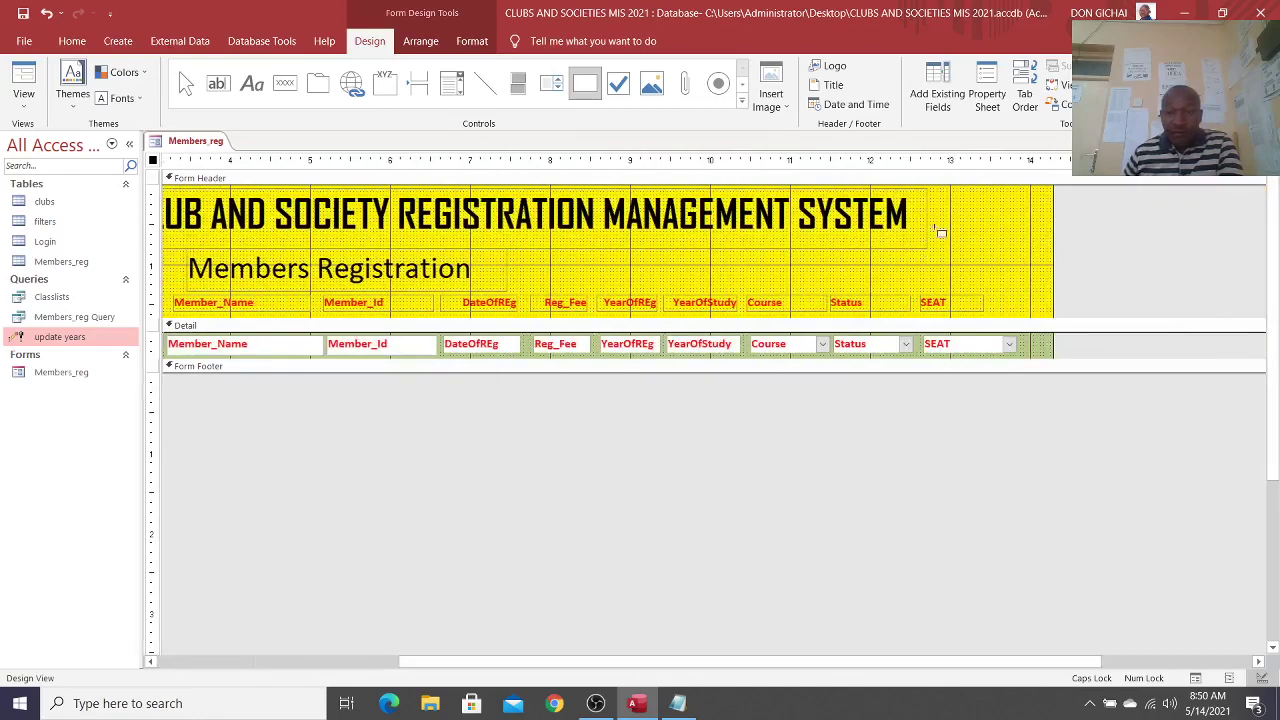
left_click_drag(923, 196, 1050, 292)
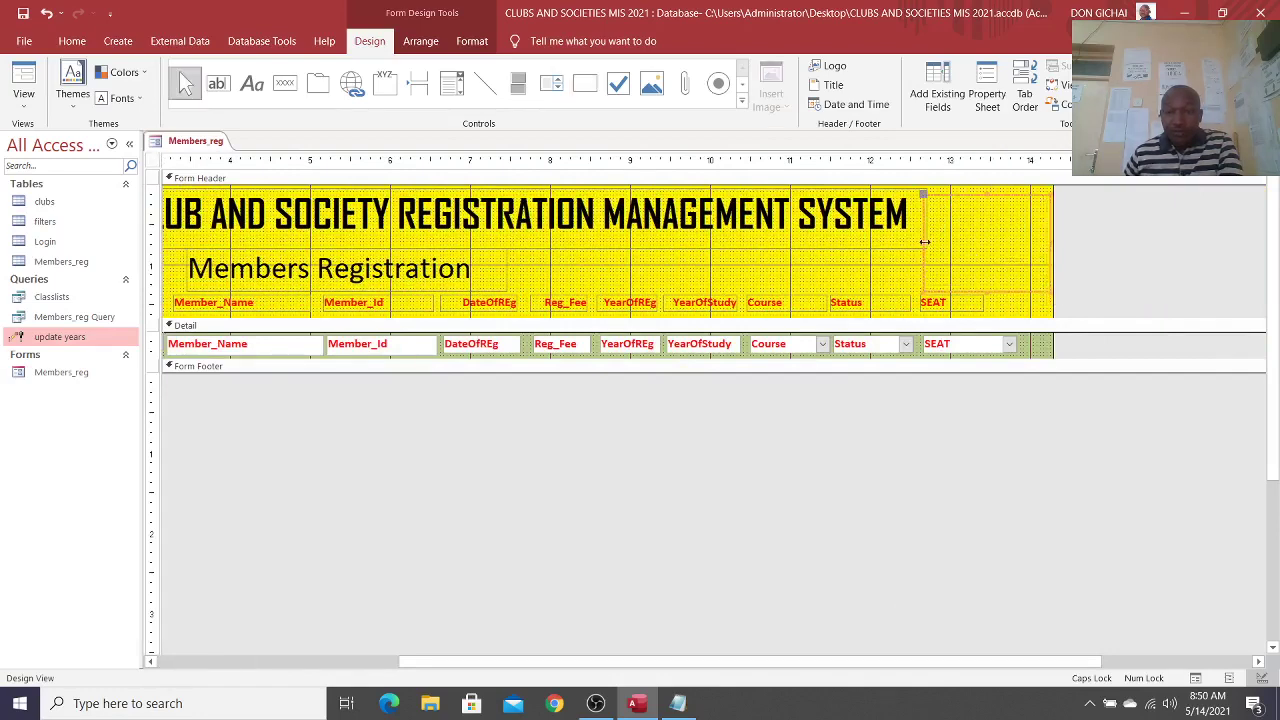
left_click_drag(925, 241, 913, 240)
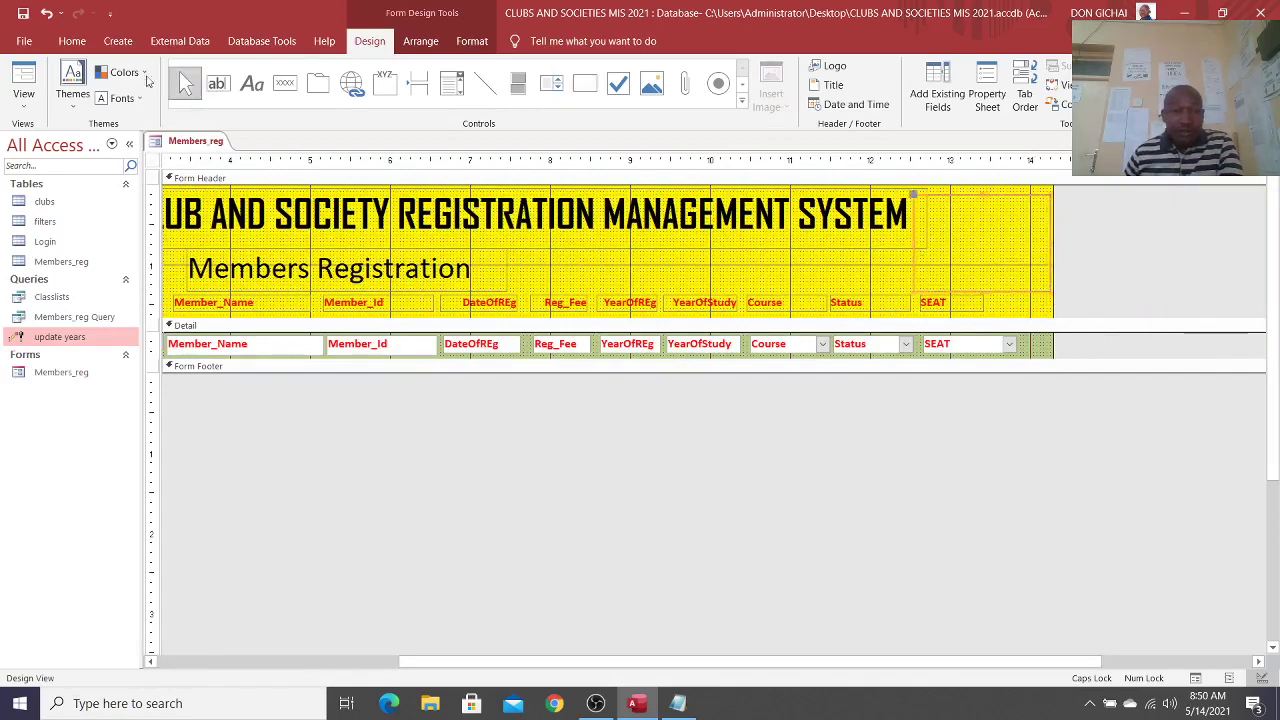
left_click(23, 80)
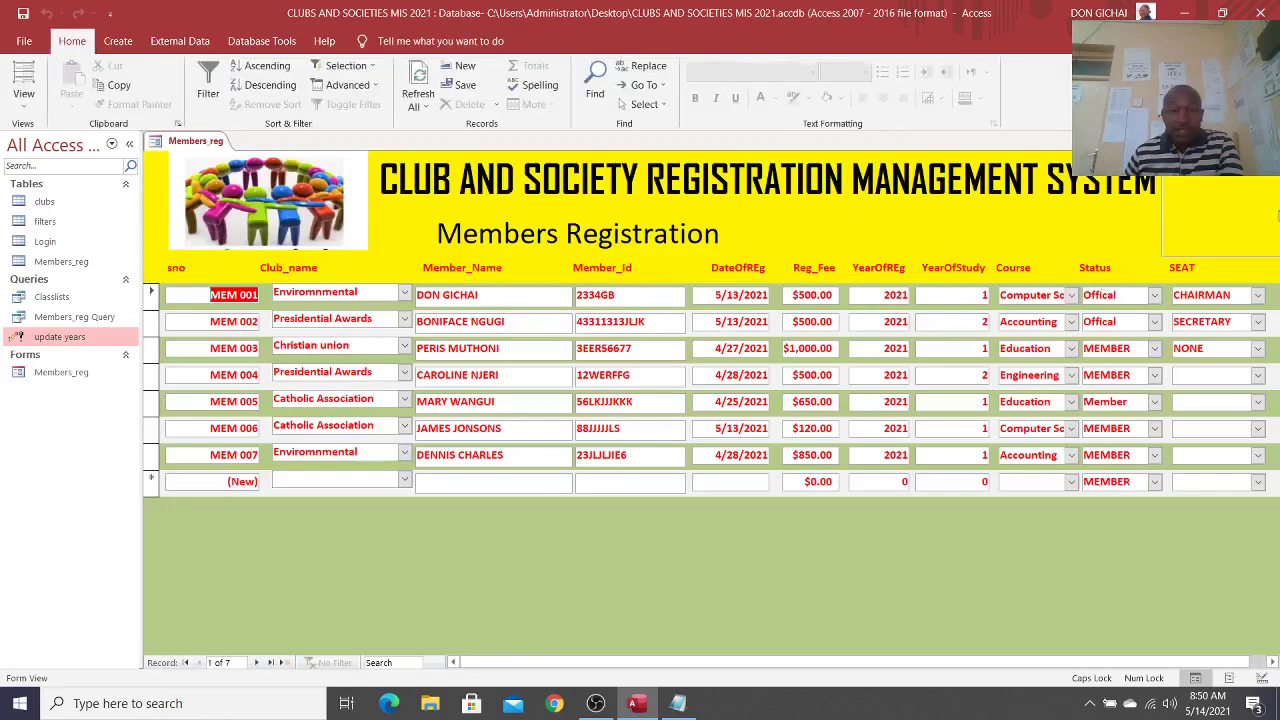
Step: Back in Design View, shift the system title and the Members Registration subtitle slightly left in the form header
right_click(993, 211)
left_click(1022, 258)
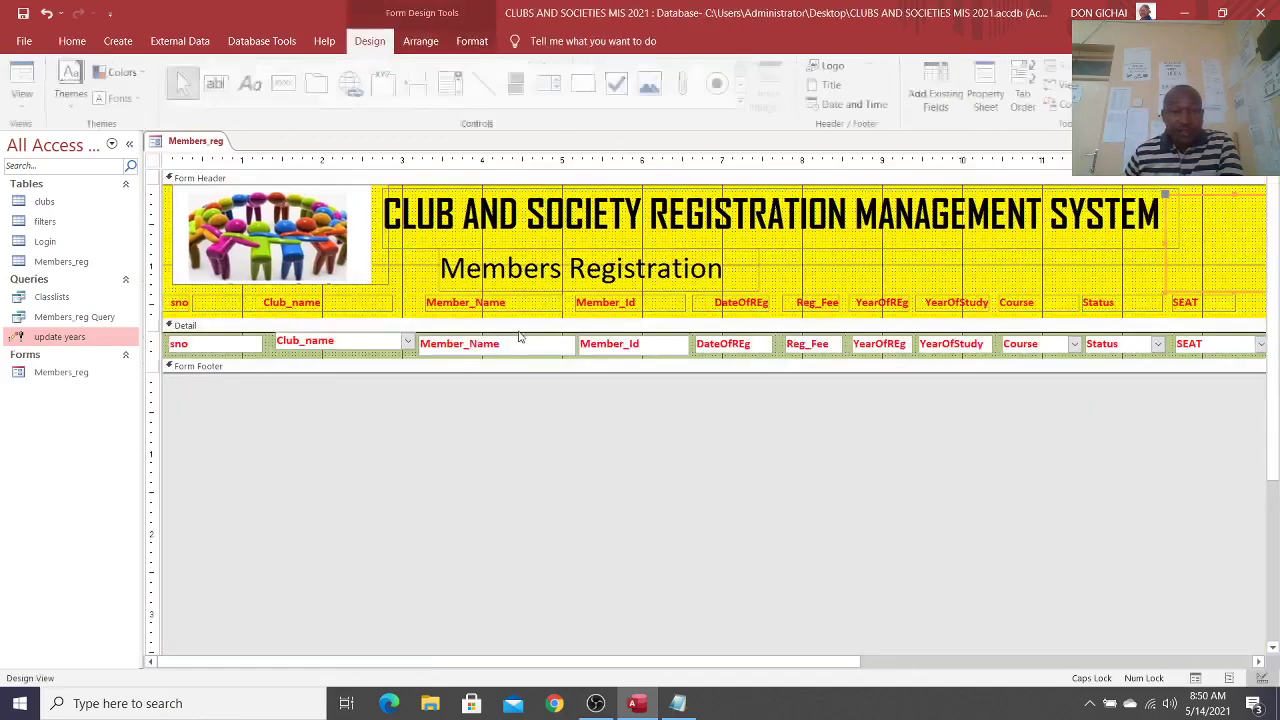
left_click_drag(453, 238, 433, 238)
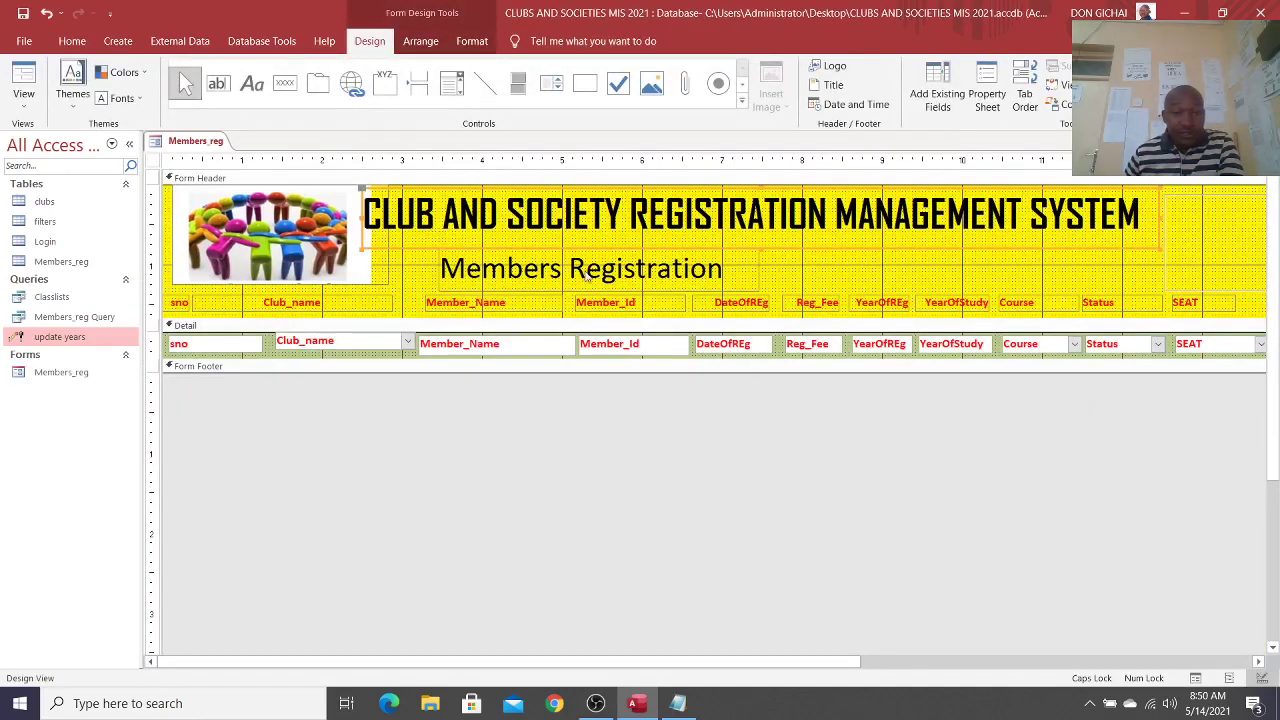
left_click_drag(596, 278, 566, 275)
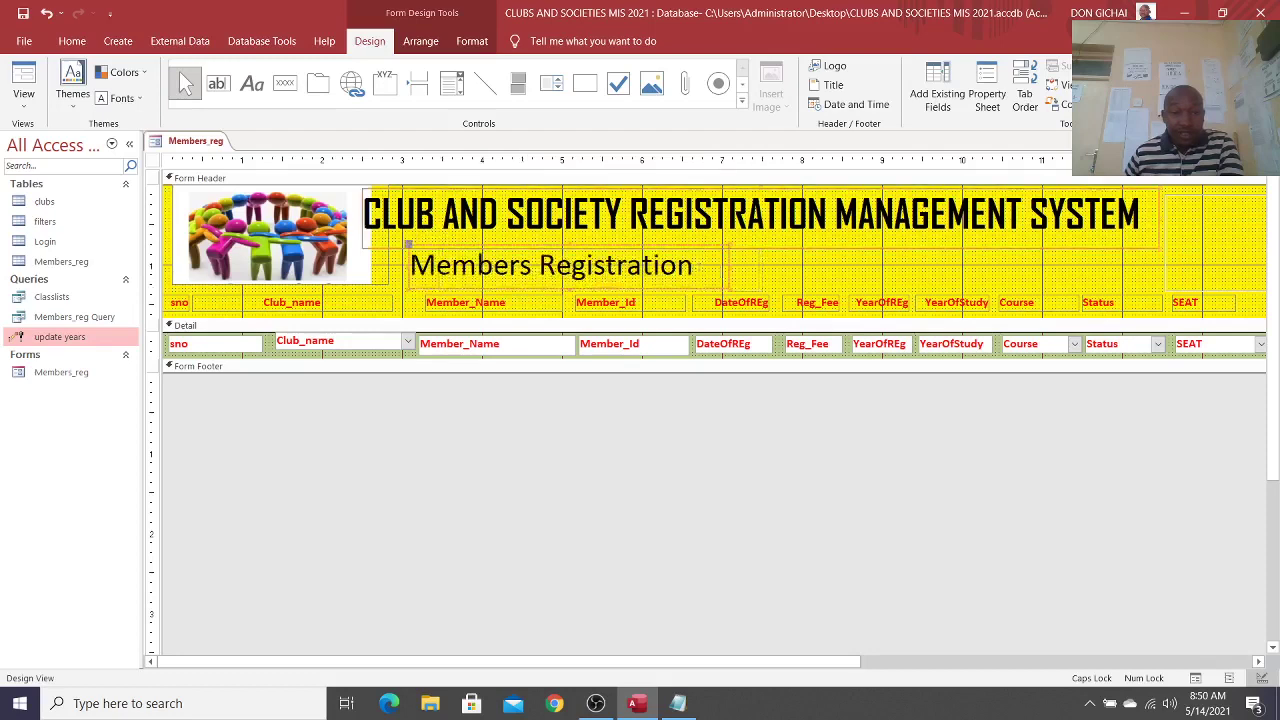
Step: Widen the header rectangle leftward so its left edge meets the end of the system title text
left_click(1178, 224)
left_click(1161, 272)
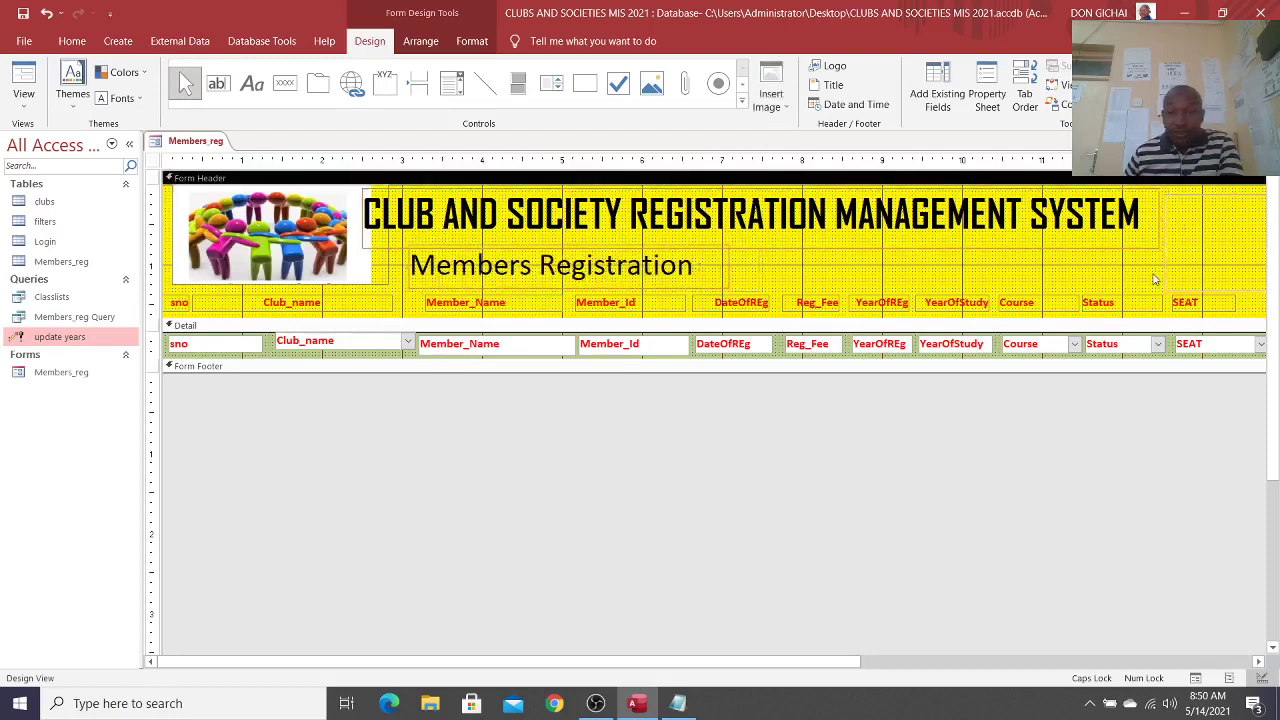
left_click(1162, 266)
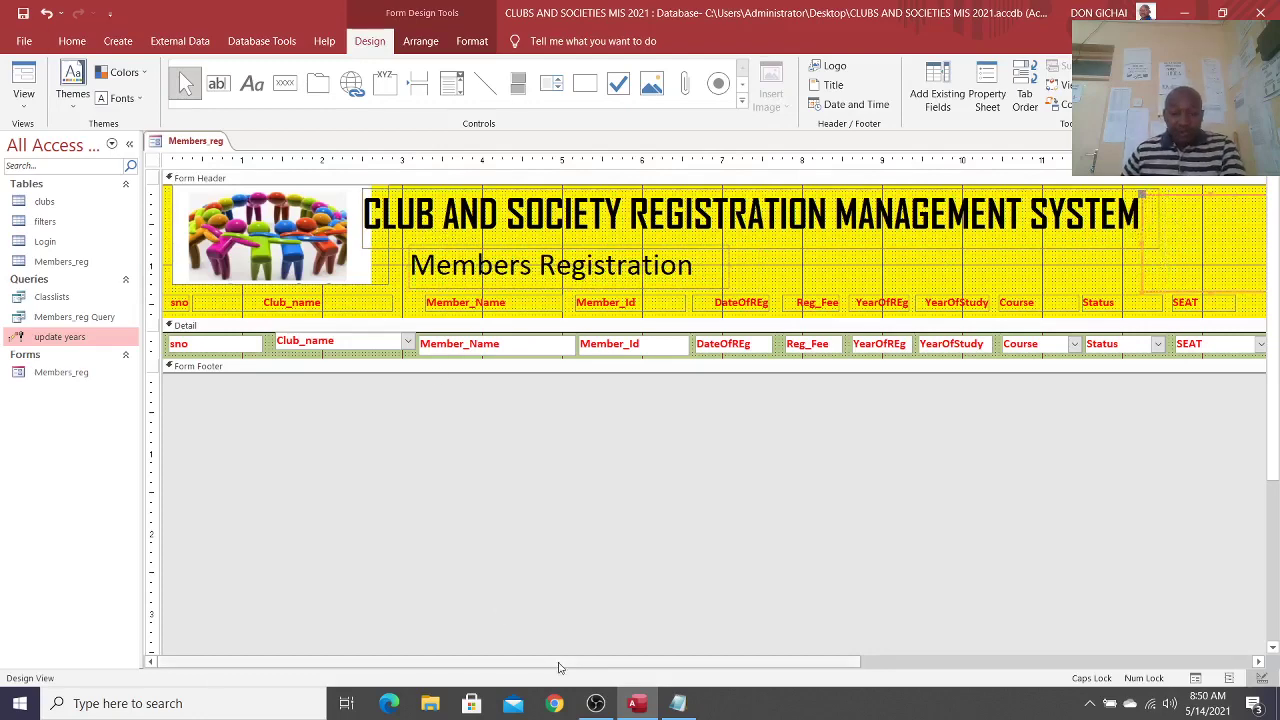
Step: Add a small command button in the upper-left corner of the header rectangle and caption it MAXIMIZE
left_click_drag(560, 661, 930, 661)
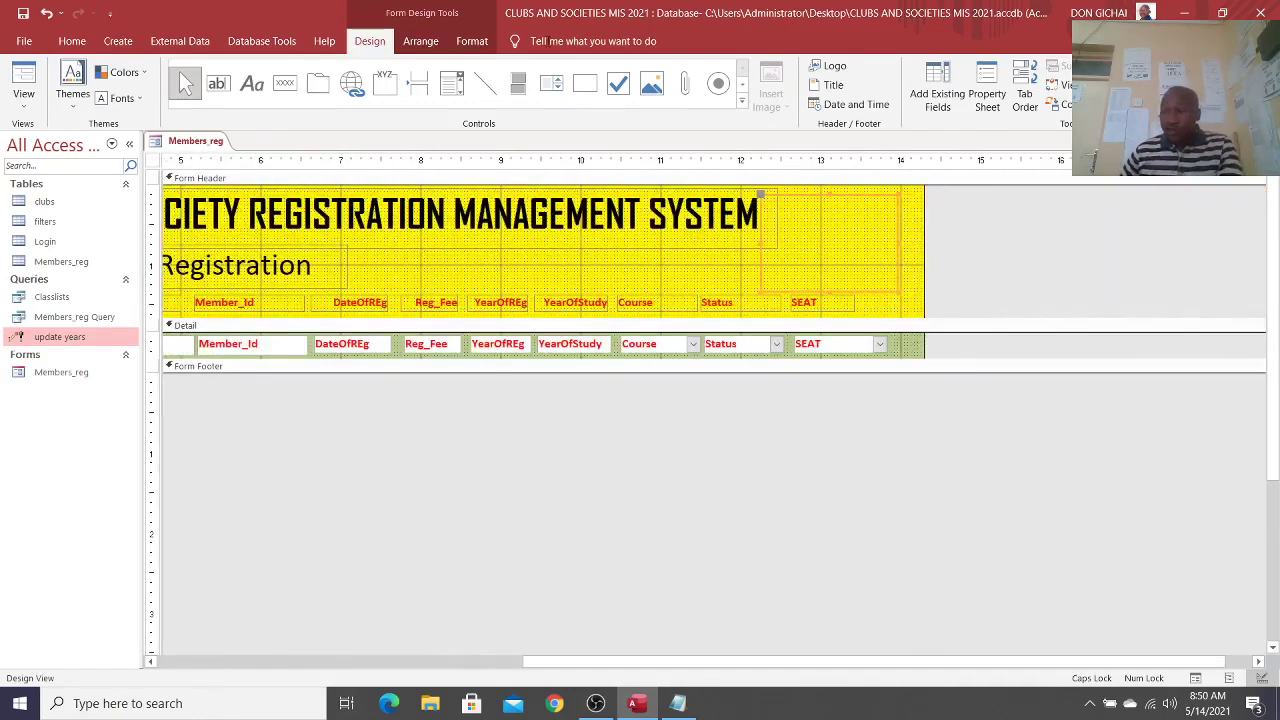
left_click(519, 85)
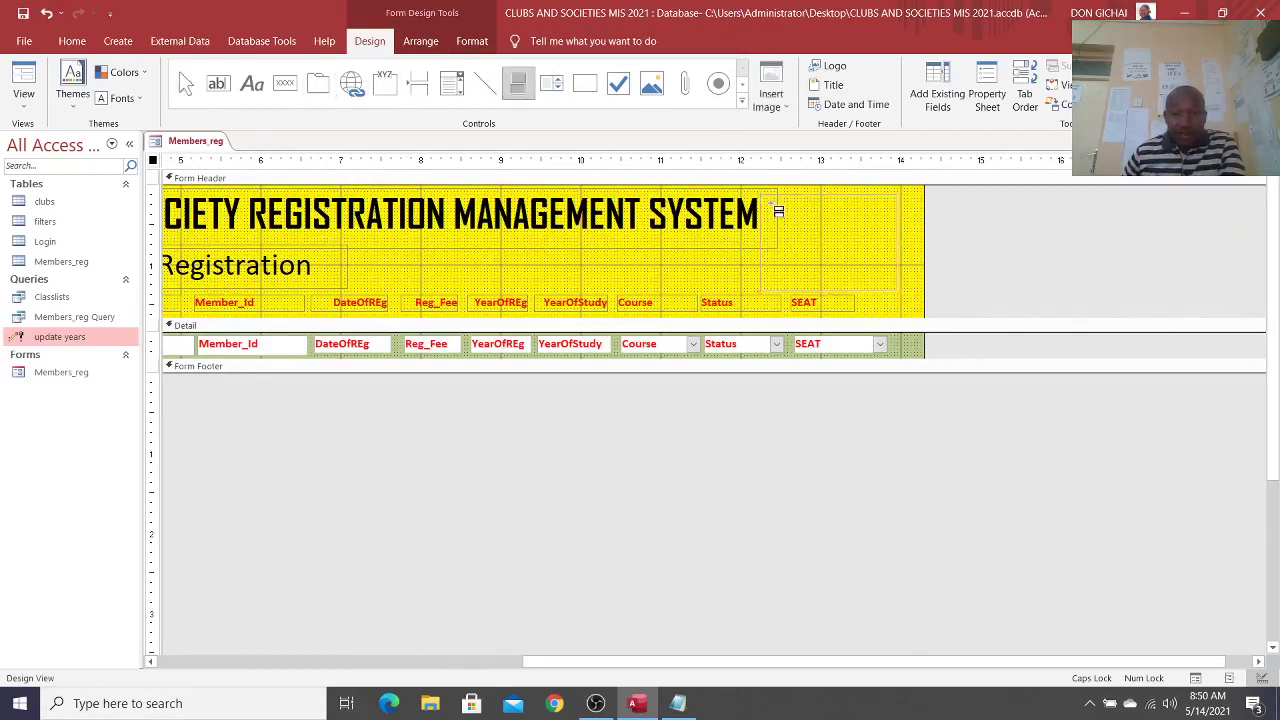
left_click_drag(764, 197, 822, 216)
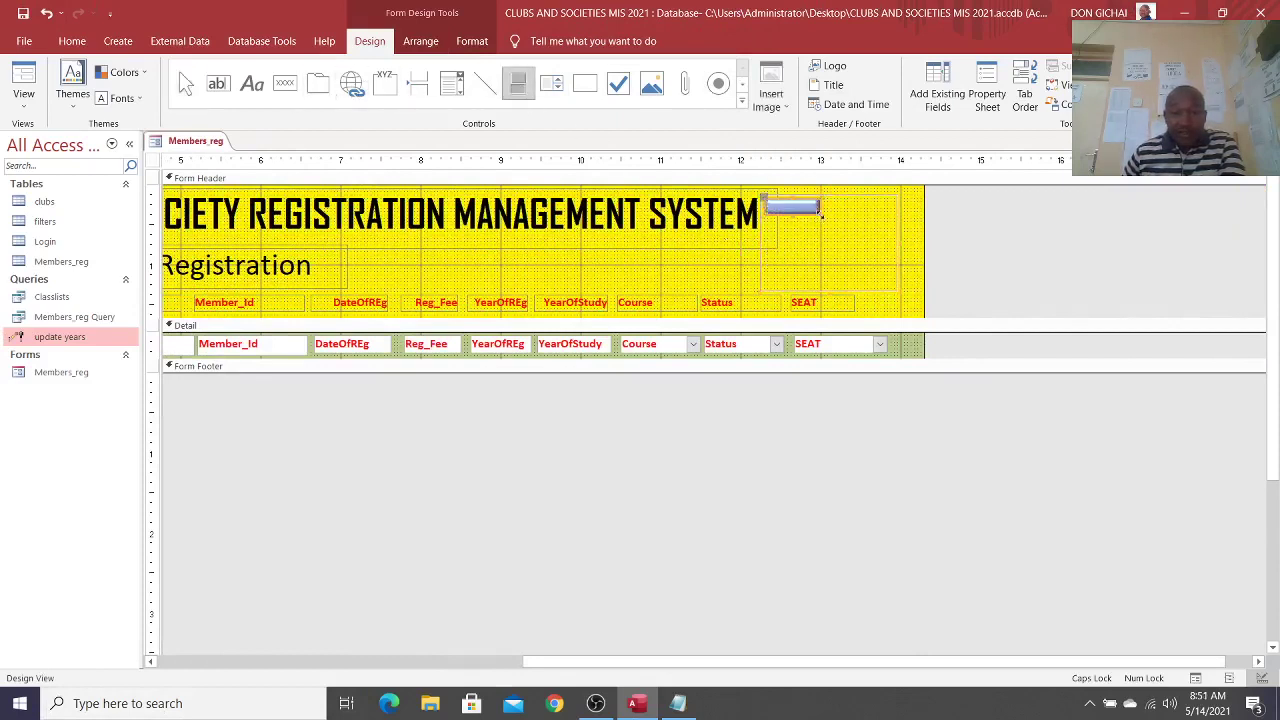
type("MAX")
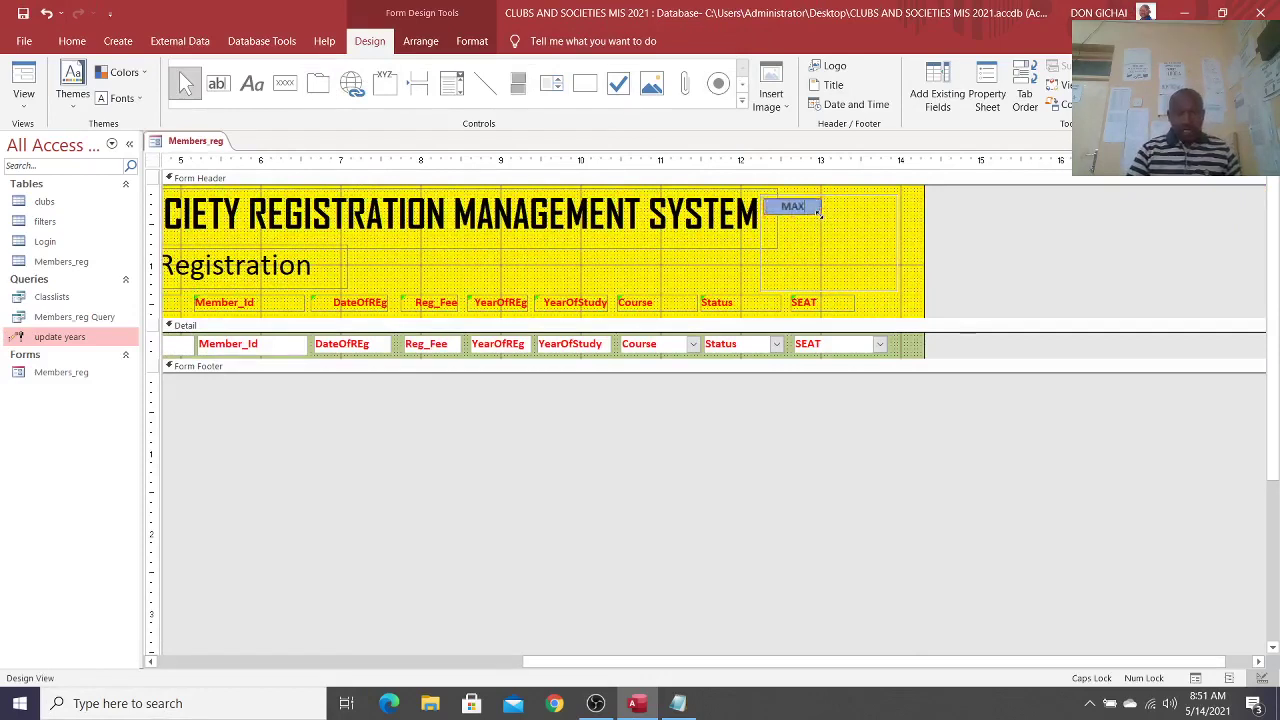
type("I")
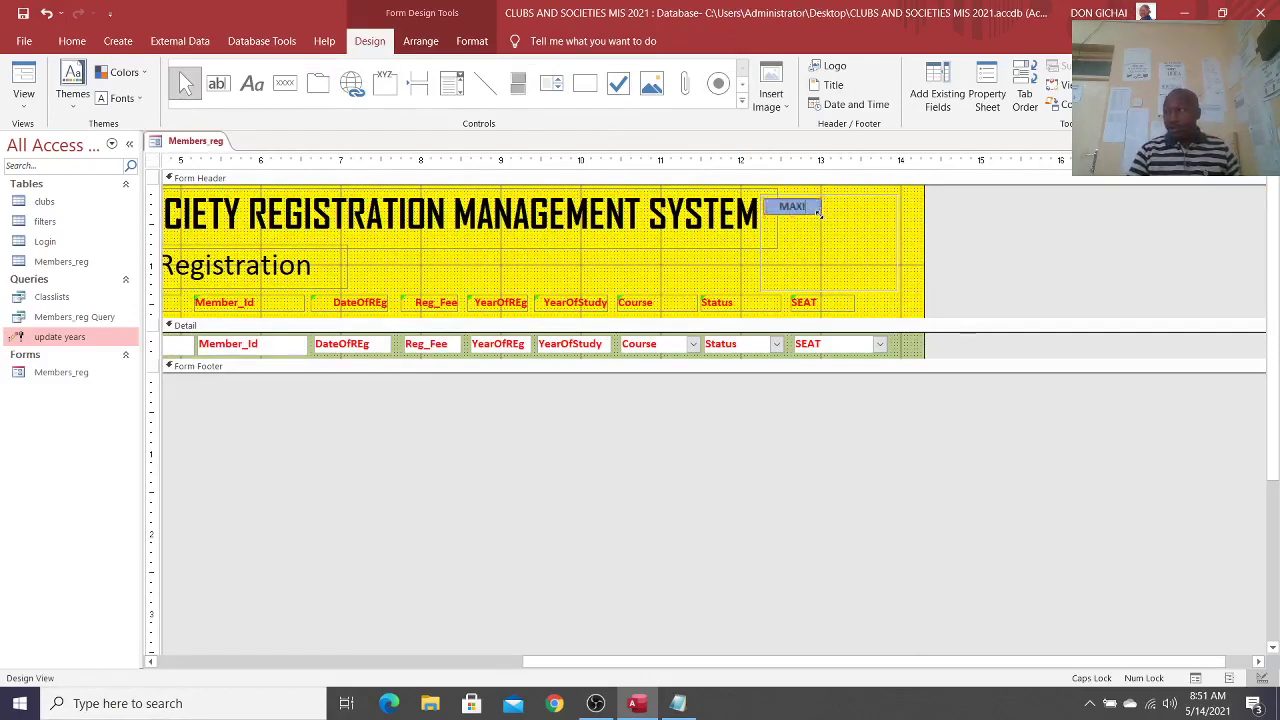
type("MIZE")
left_click(854, 240)
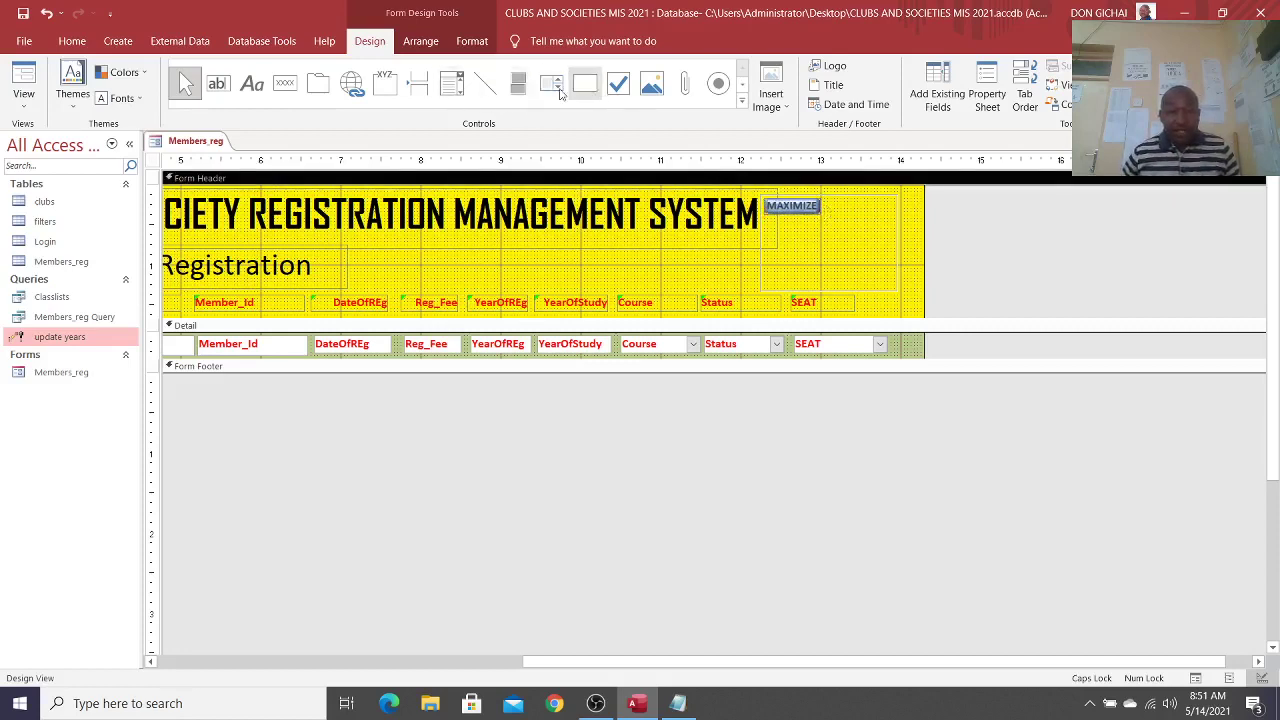
Step: Draw a toggle button beside the MAXIMIZE button in the header rectangle and caption it MINIMIZE
left_click(518, 84)
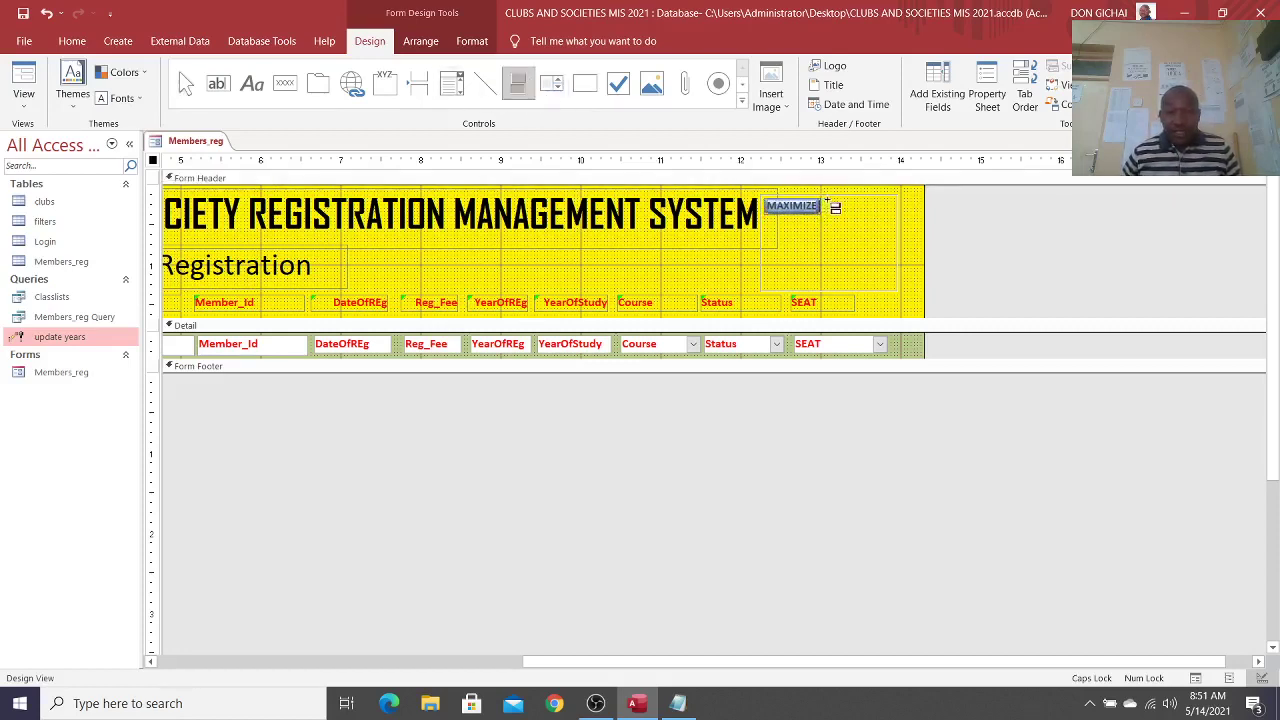
left_click_drag(826, 201, 884, 216)
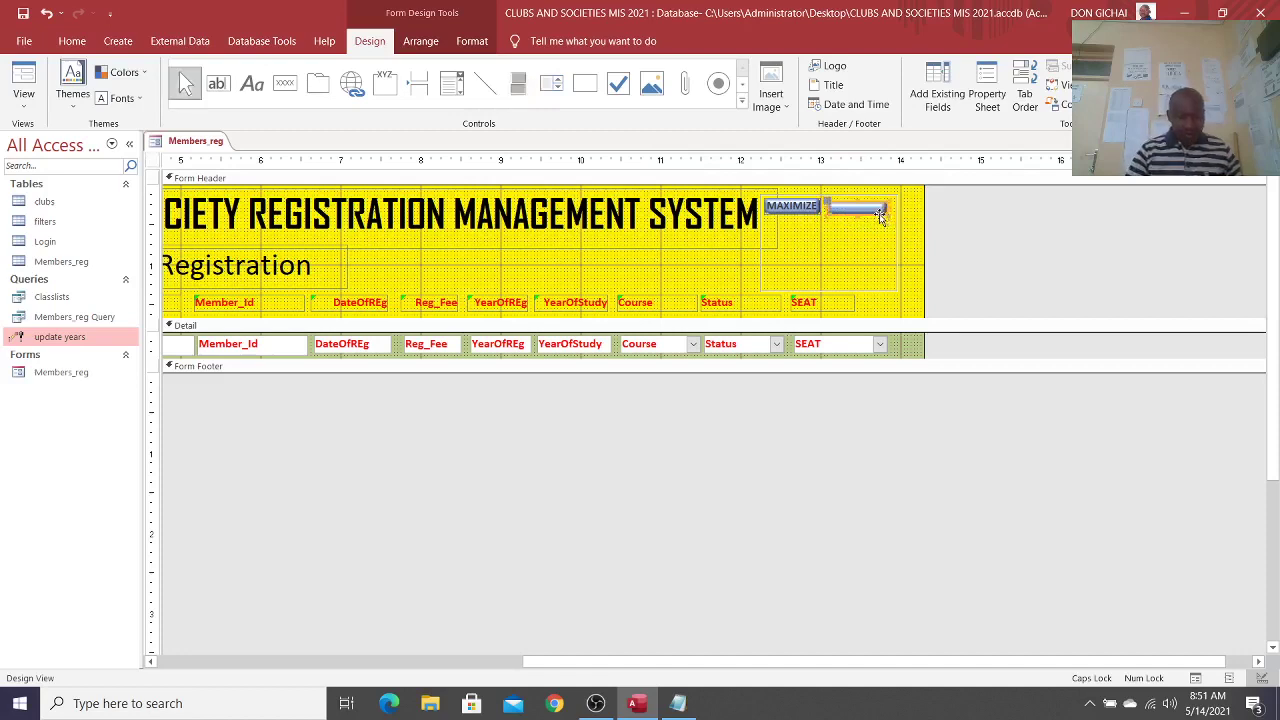
type("MINIMIZE")
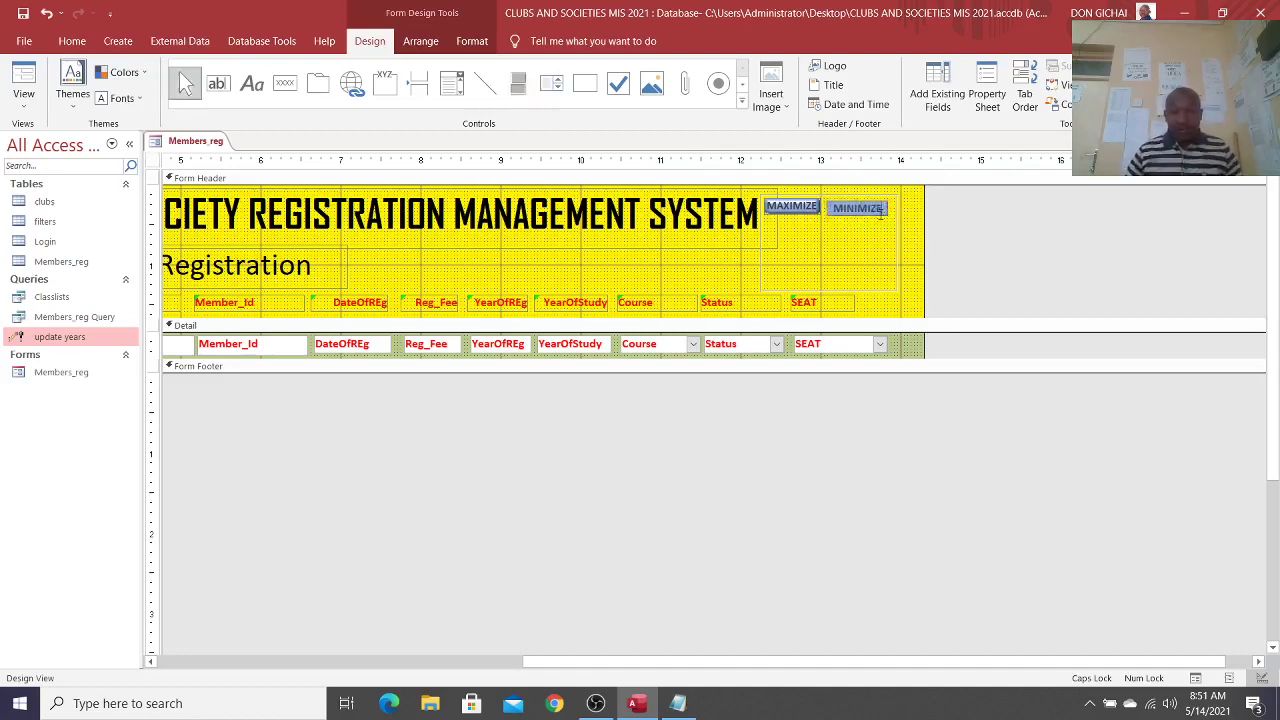
Step: Move the MINIMIZE button level with the MAXIMIZE button and leave a small gap between the two
left_click(883, 231)
left_click_drag(882, 214, 878, 211)
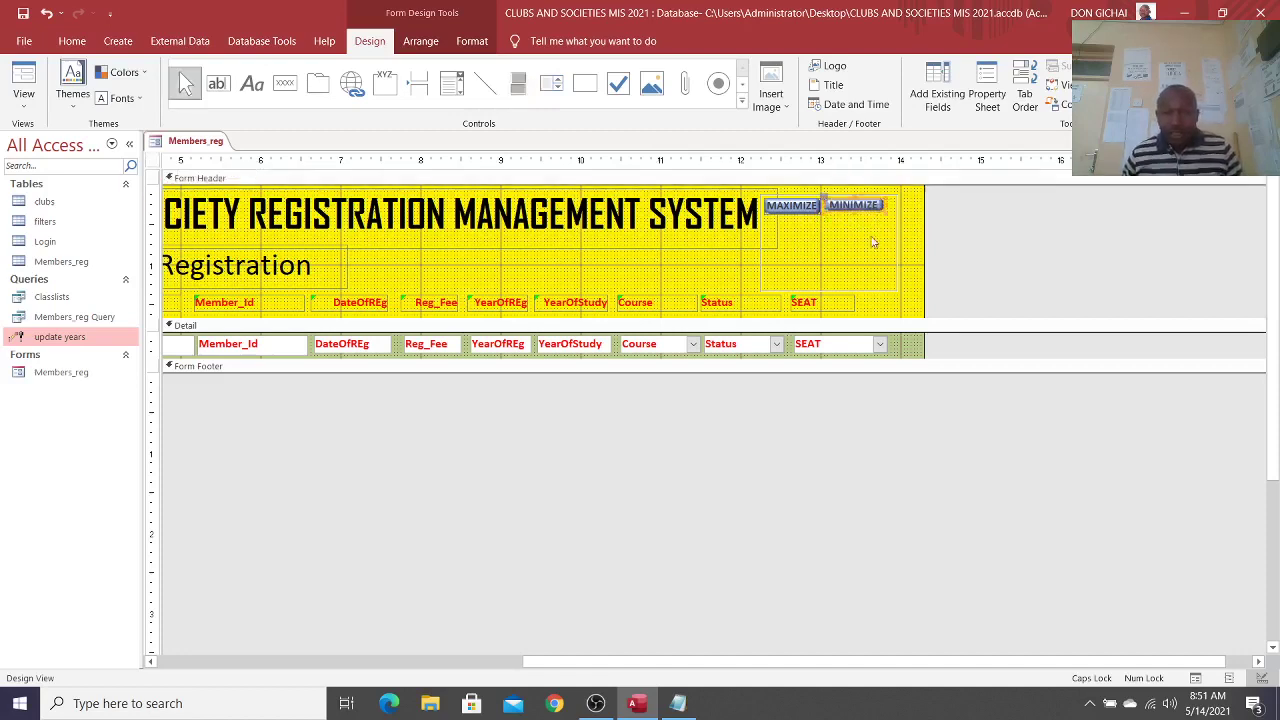
left_click(886, 213)
left_click(877, 211)
left_click(880, 231)
left_click(877, 207)
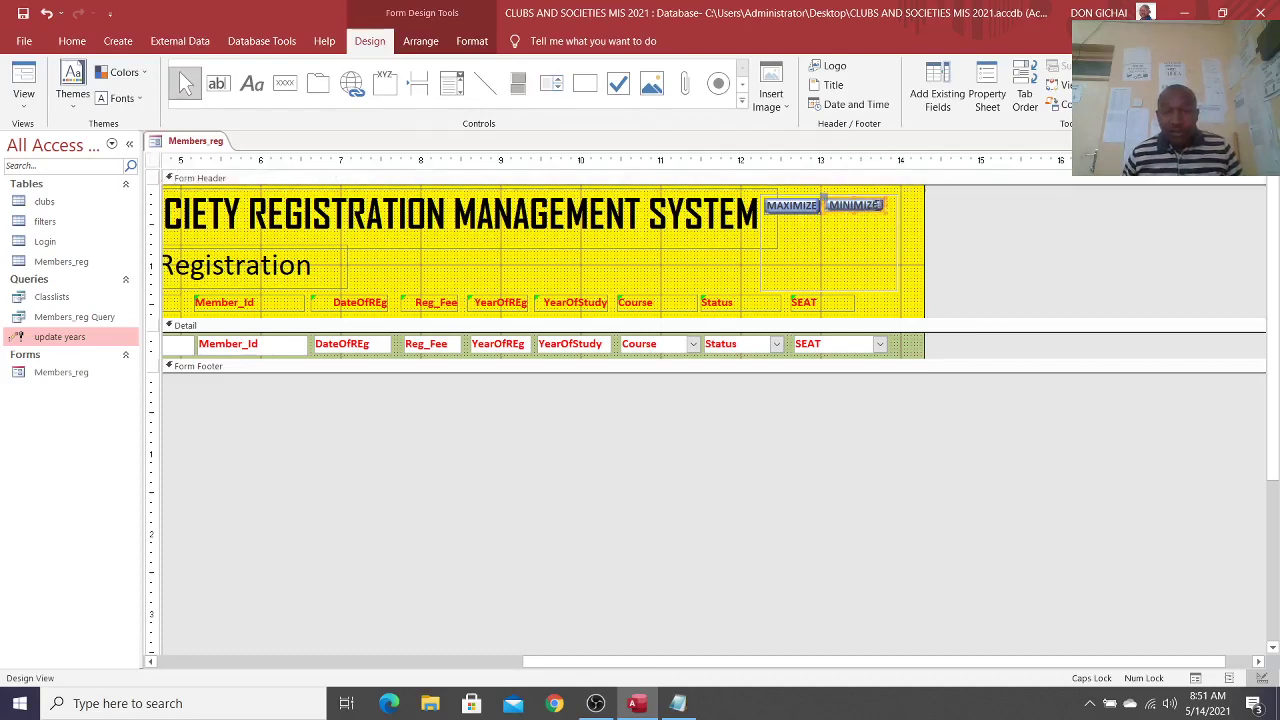
left_click_drag(877, 212, 884, 212)
left_click(877, 232)
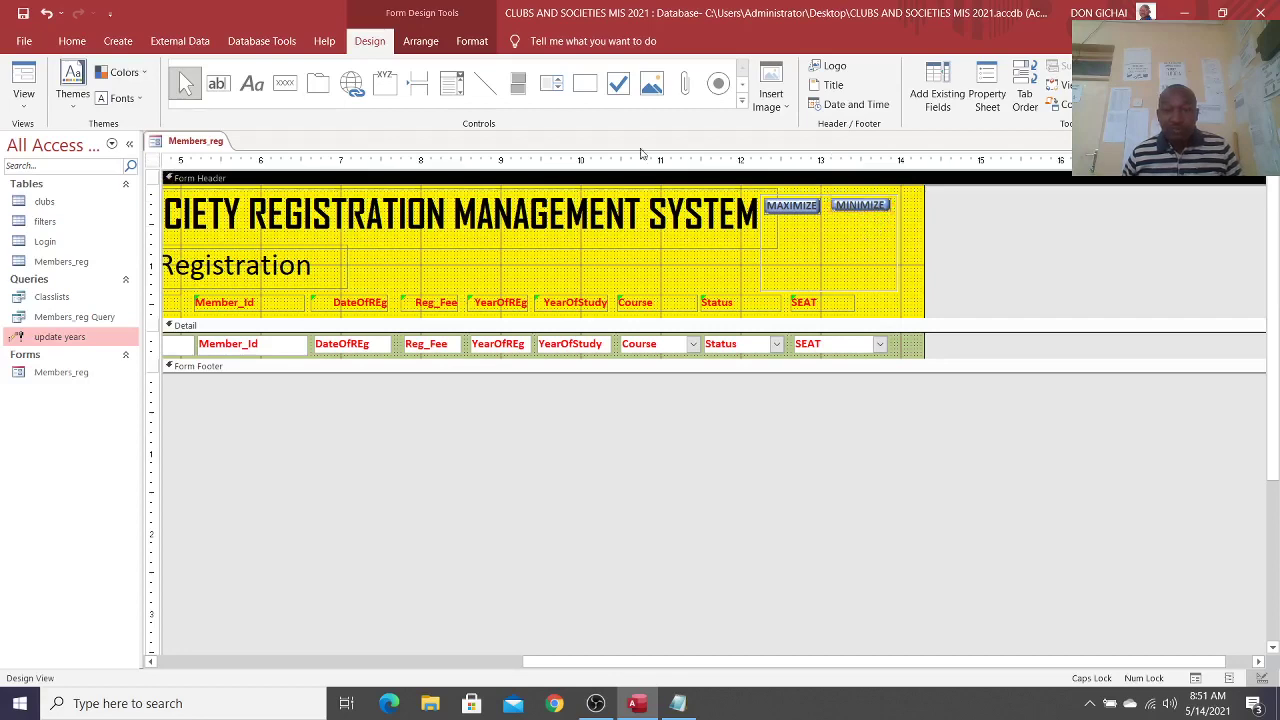
Step: Add a toggle button captioned CLOSE in the lower-left corner of the header rectangle and reduce its height slightly
left_click(517, 84)
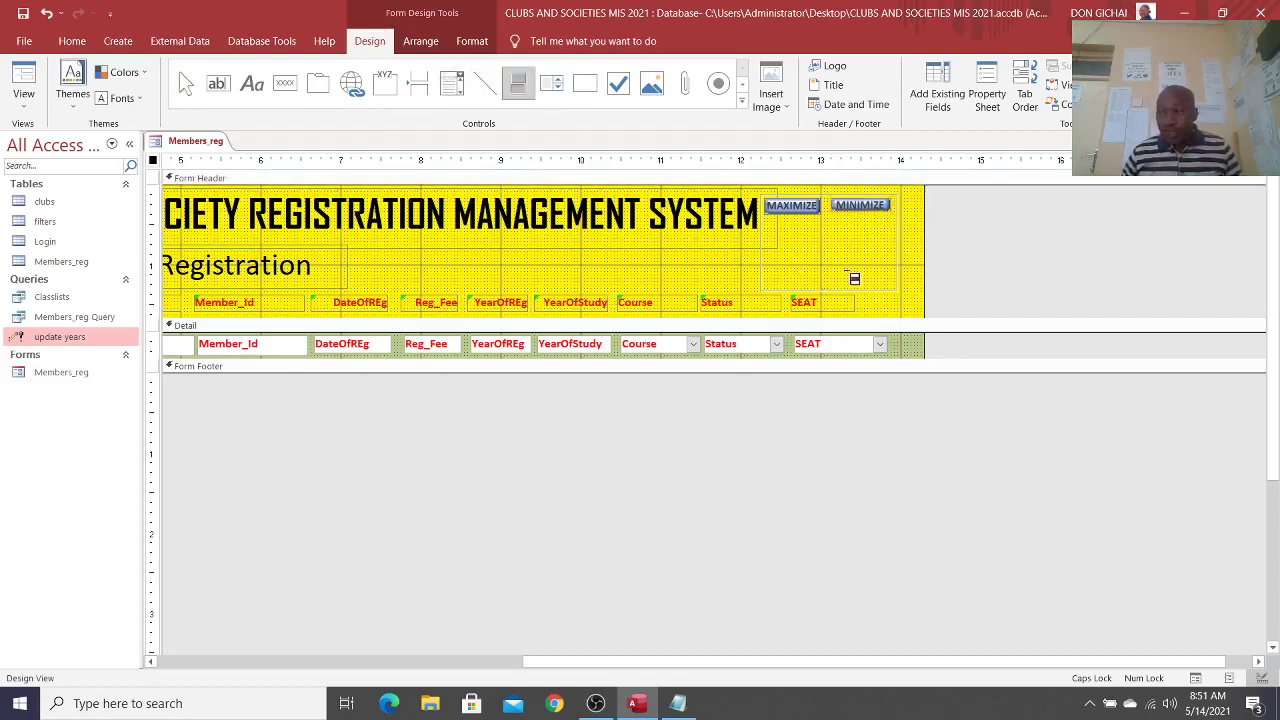
left_click_drag(764, 258, 818, 282)
type("LOSE")
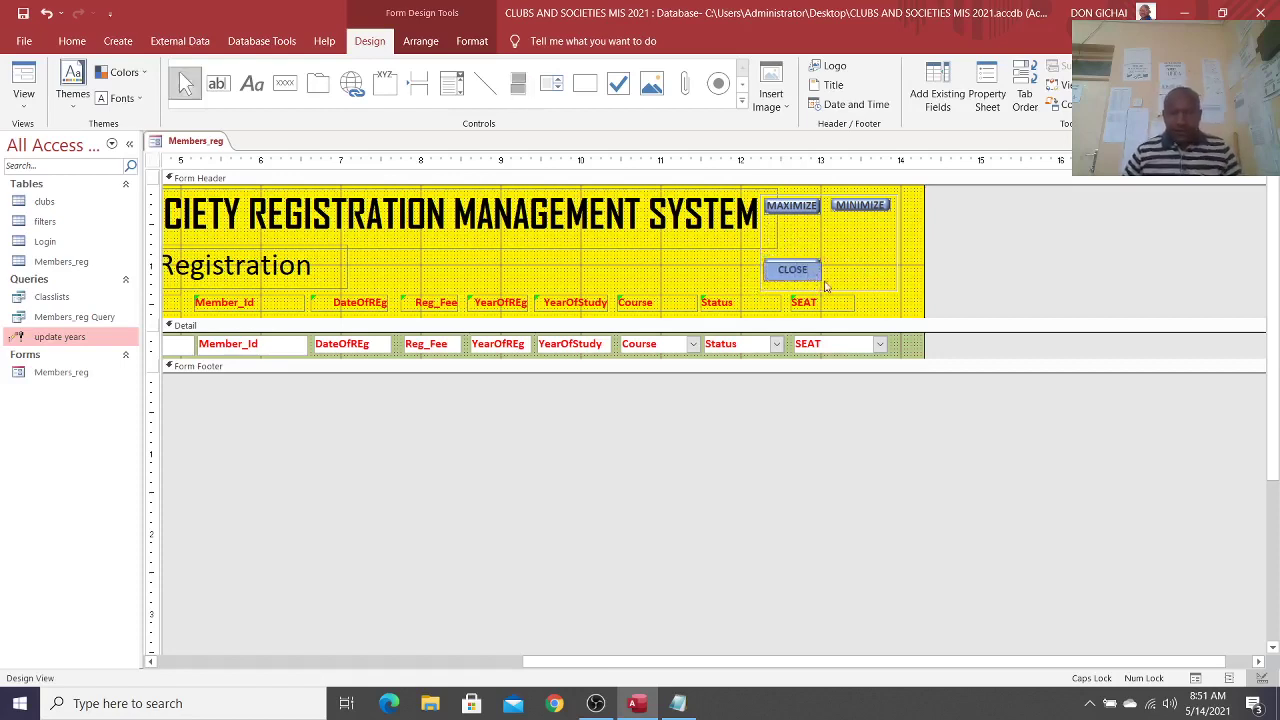
left_click(826, 286)
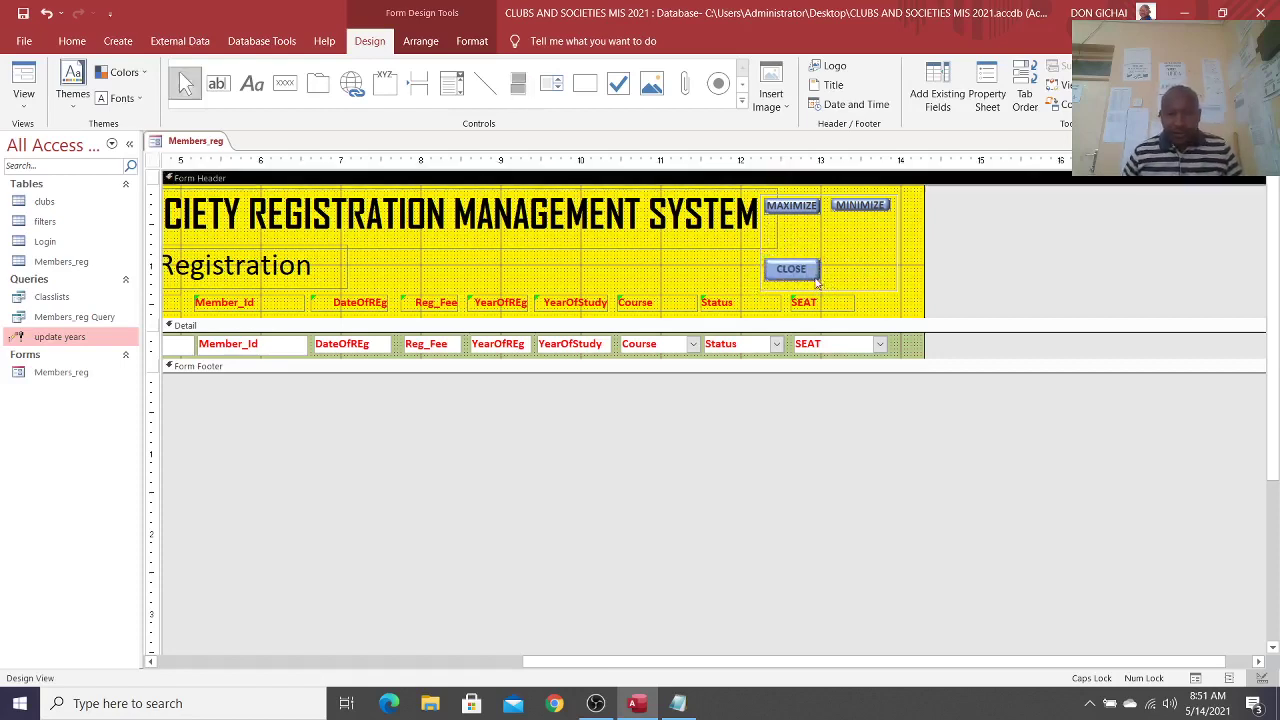
left_click(816, 278)
left_click_drag(792, 282, 794, 278)
left_click(868, 278)
left_click(816, 274)
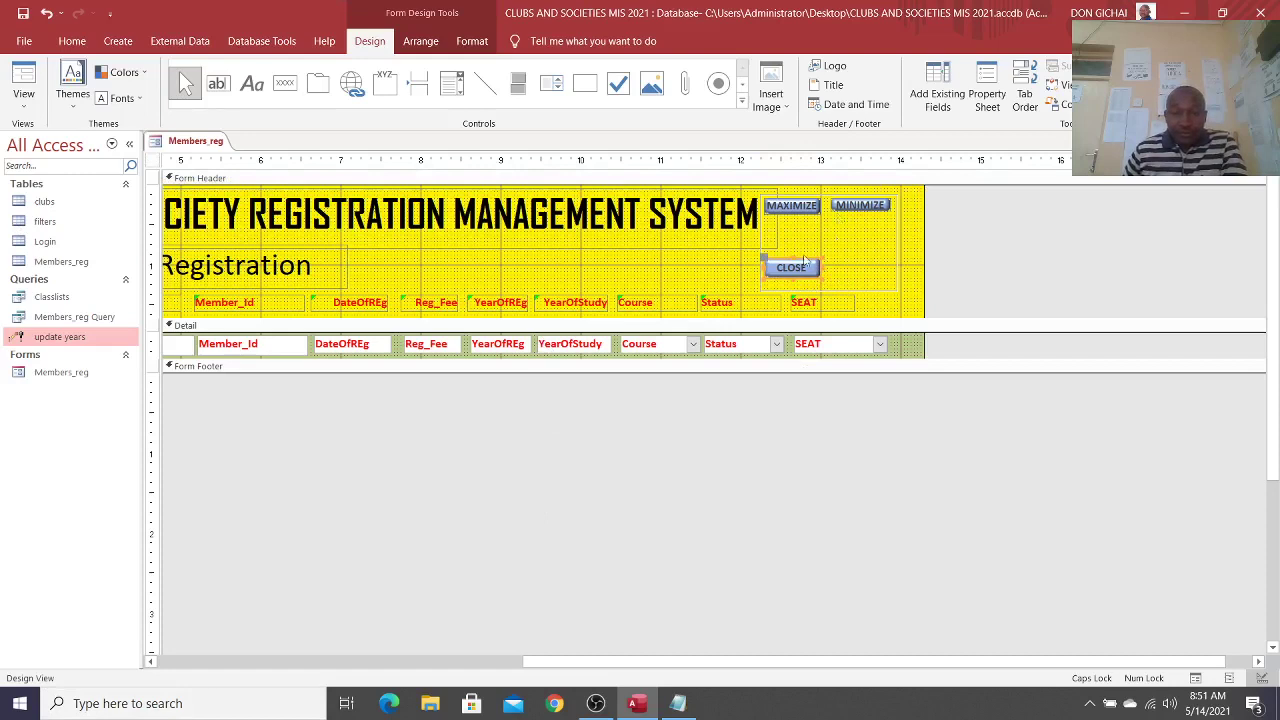
Step: Switch to Close button.txt in Notepad and change the message box title in the exit code to "Club Management System!"
left_click(679, 703)
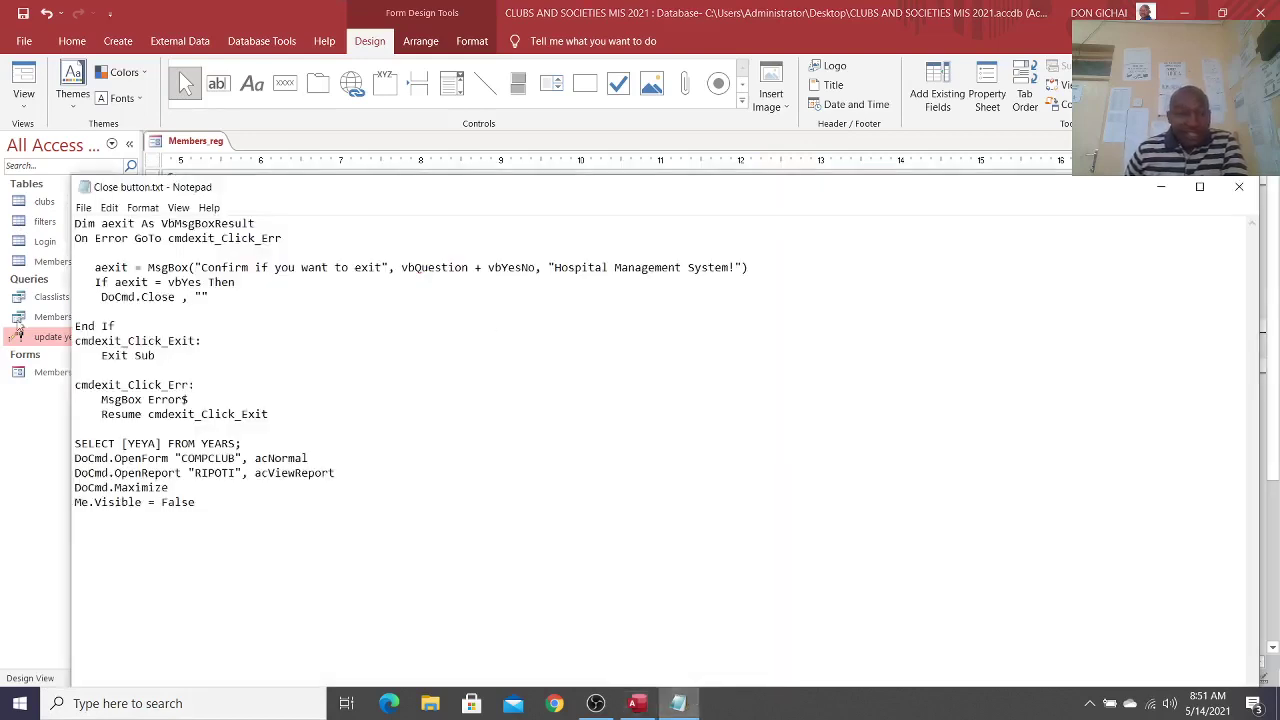
left_click_drag(76, 226, 278, 421)
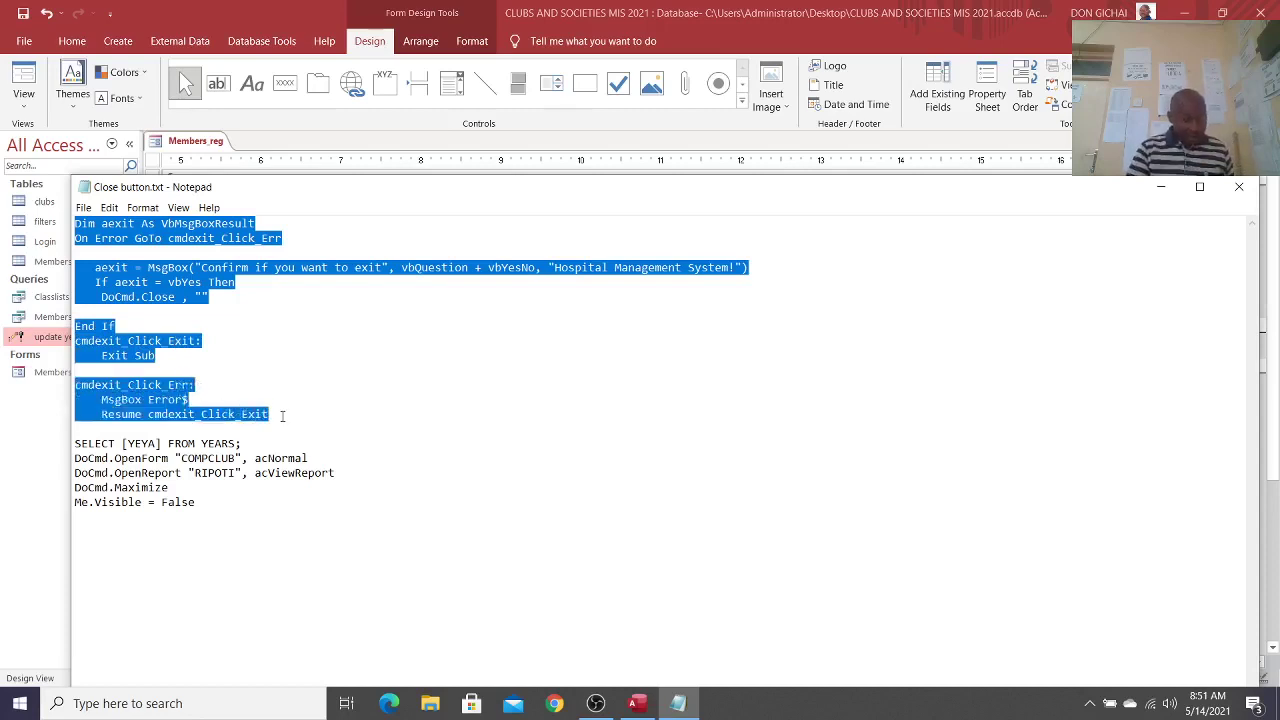
left_click(366, 340)
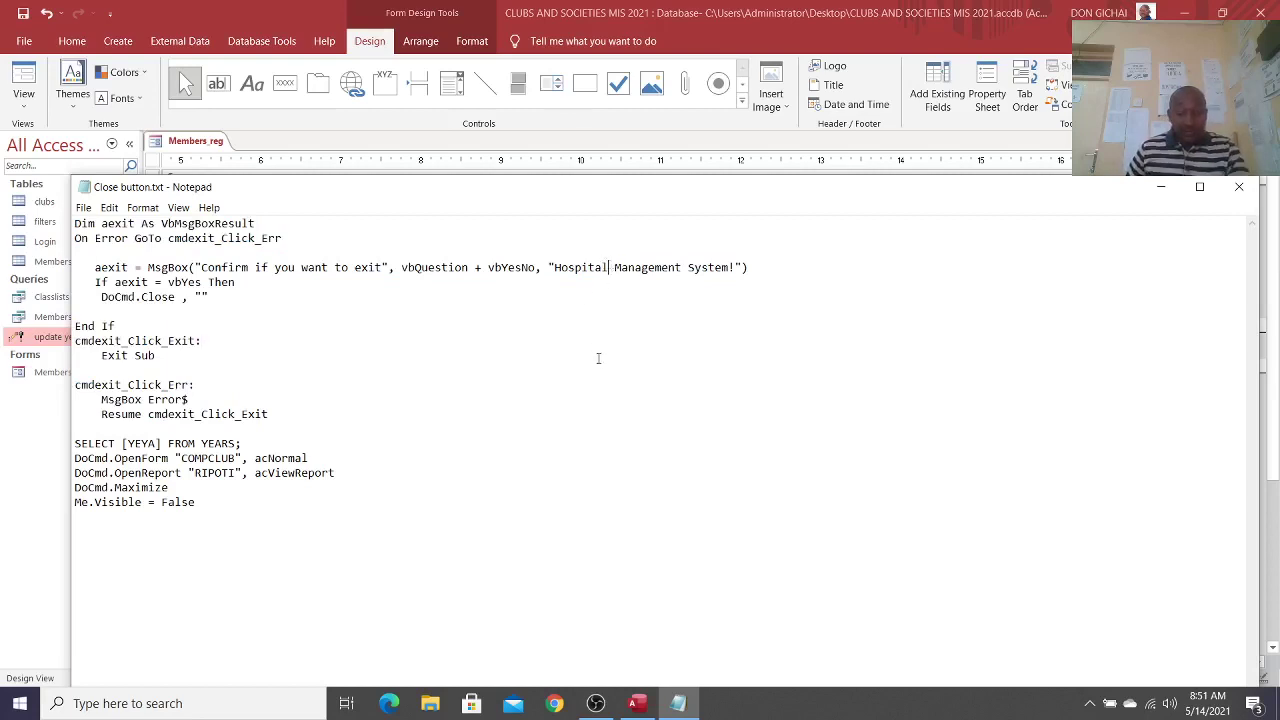
key("BackSpace")
key("BackSpace")
key("BackSpace")
key("BackSpace")
key("BackSpace")
key("BackSpace")
key("BackSpace")
key("BackSpace")
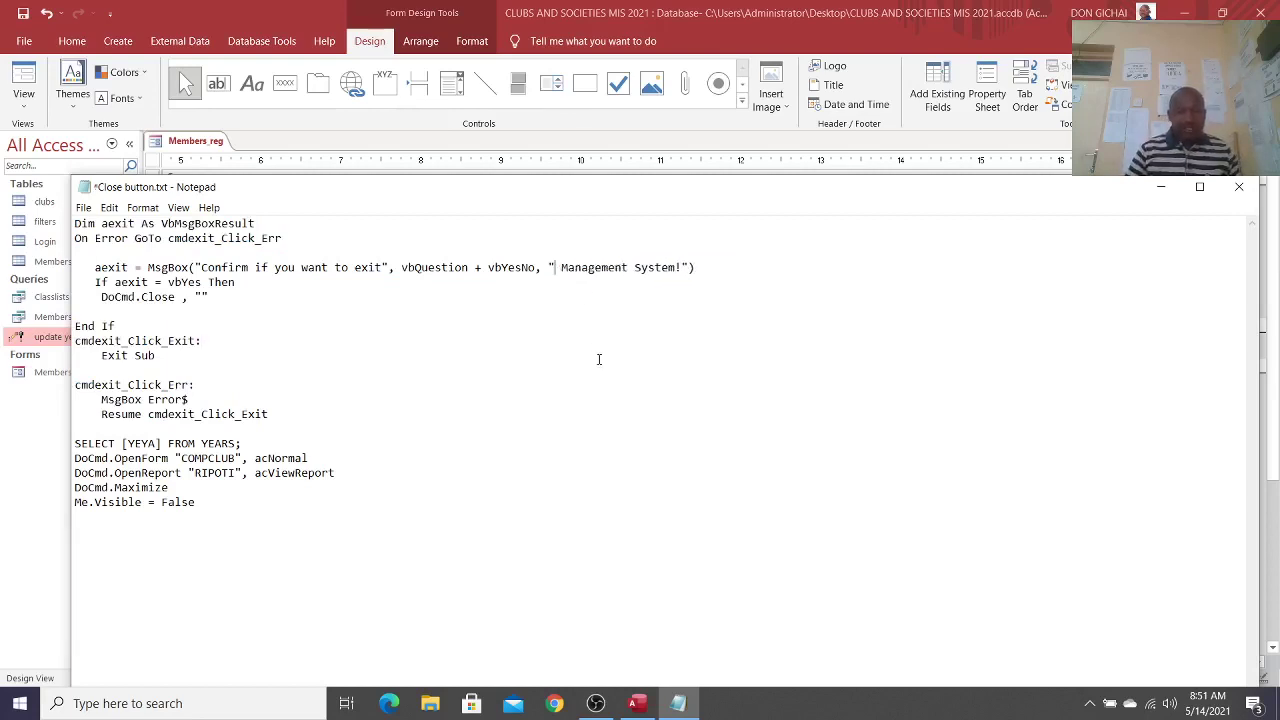
type("clu")
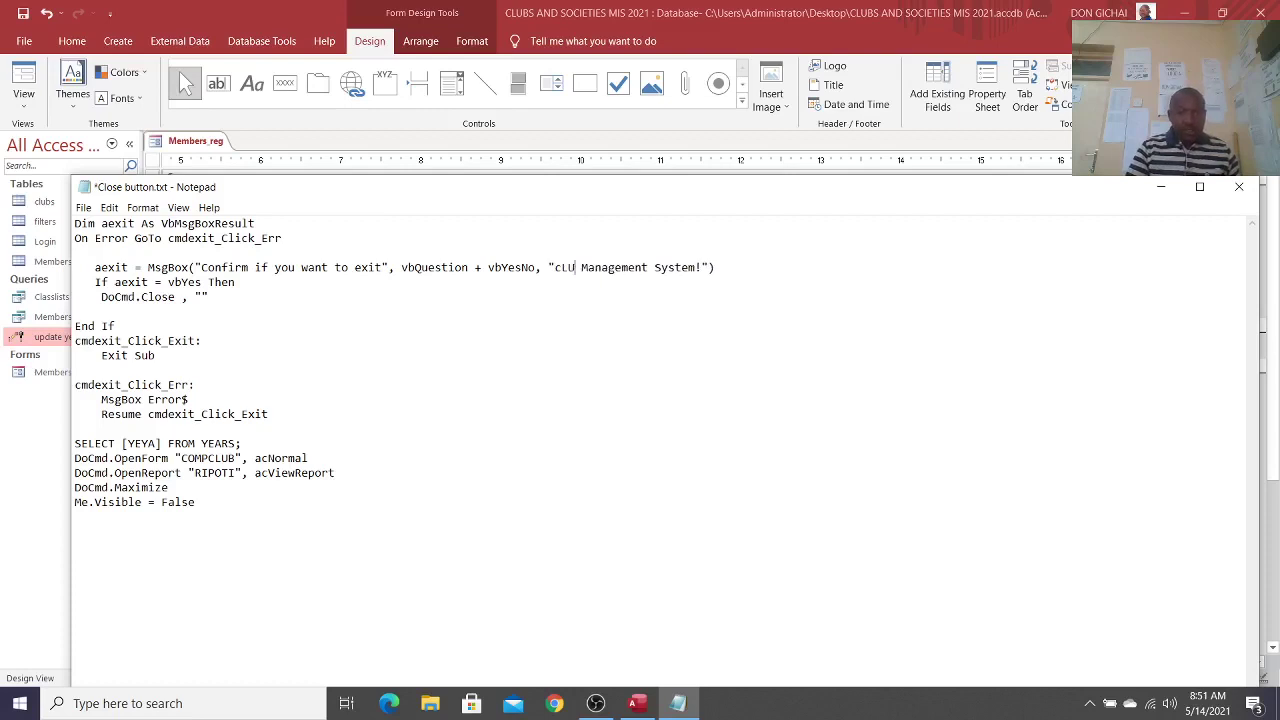
key("BackSpace")
key("BackSpace")
key("BackSpace")
type("Club")
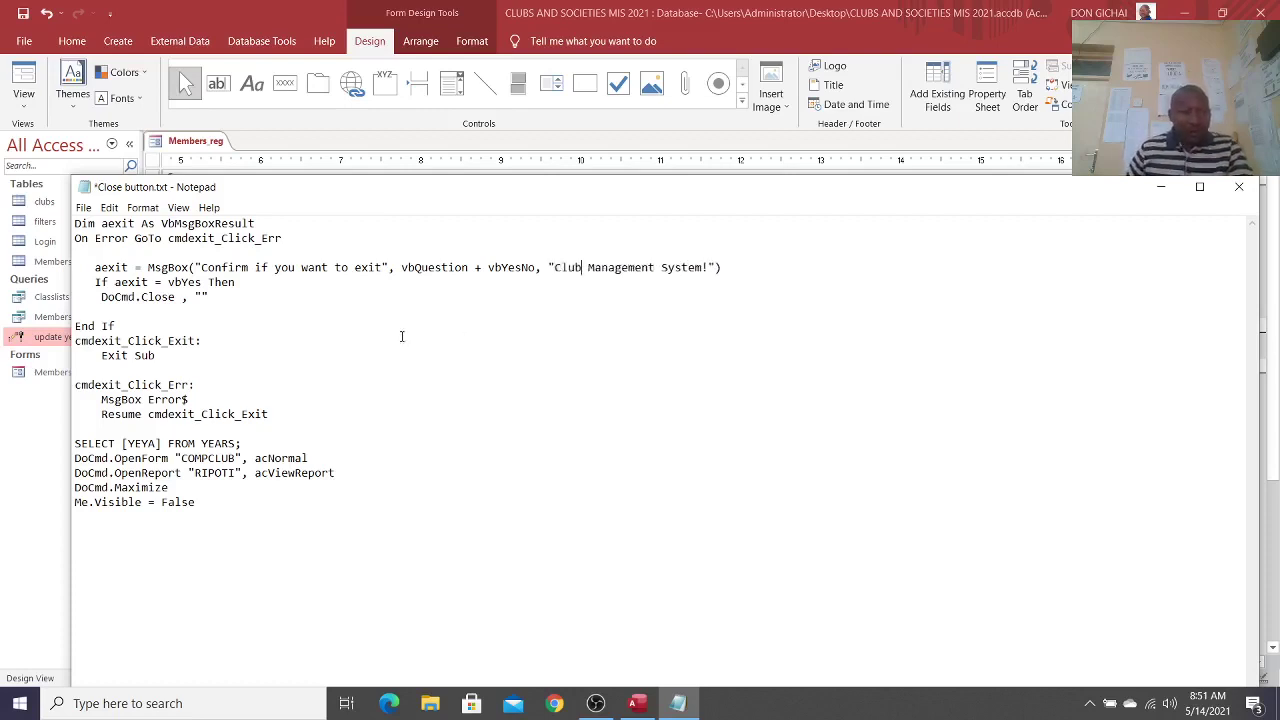
Step: Copy the exit code from "Dim aexit As VbMsgBoxResult" through "Resume cmdexit_Click_Exit" and return to the form design in Access
left_click_drag(270, 414, 68, 221)
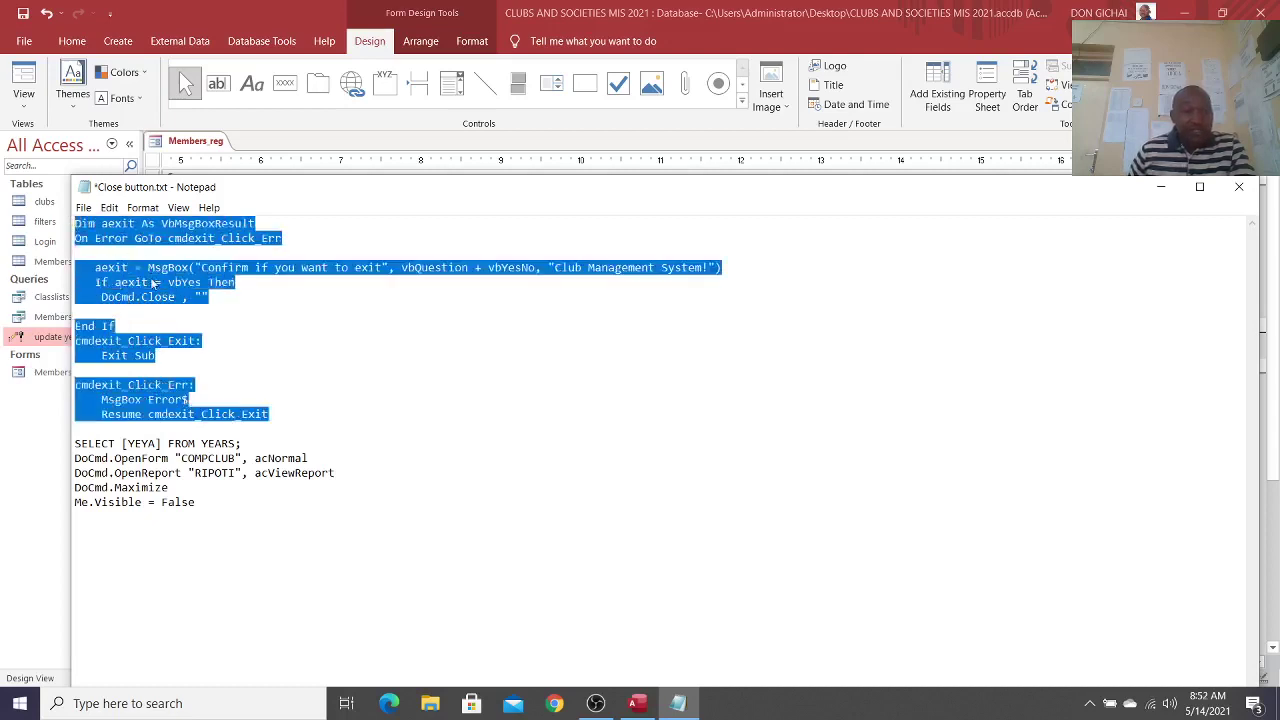
right_click(152, 283)
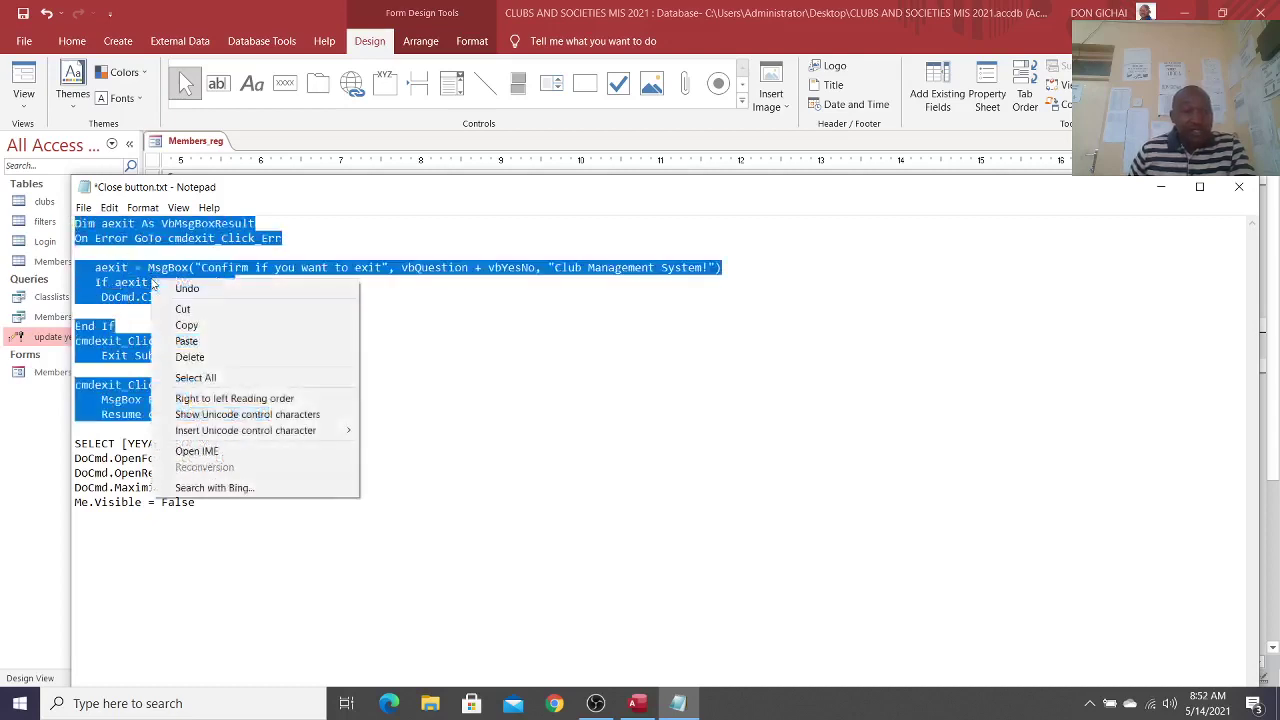
left_click(195, 331)
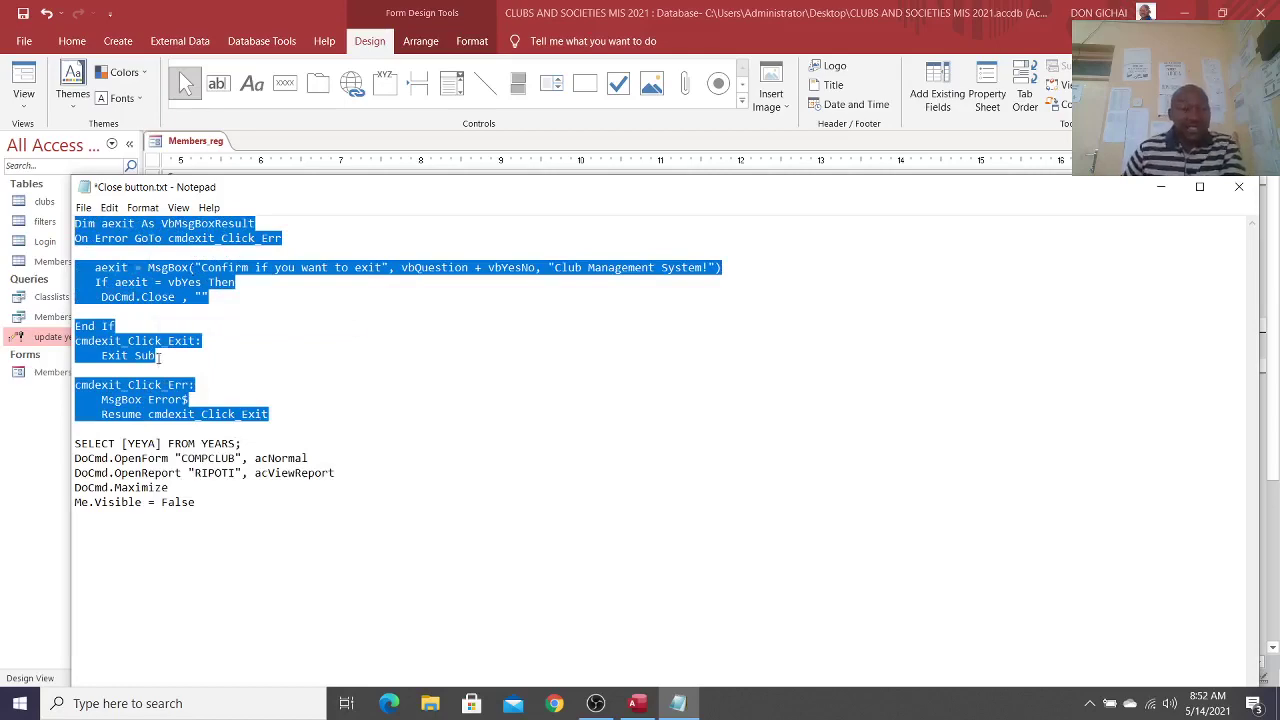
left_click(1160, 187)
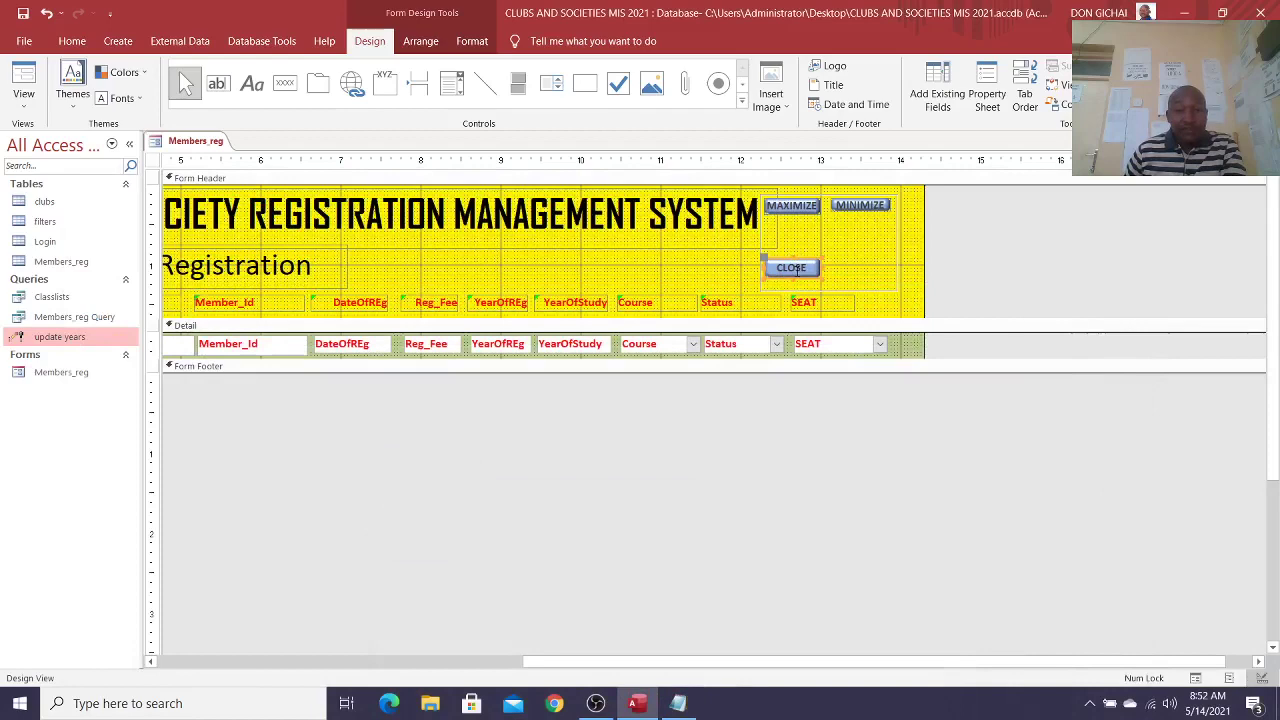
Step: Set the CLOSE button's On Click property to [Event Procedure] and open its code
left_click(986, 99)
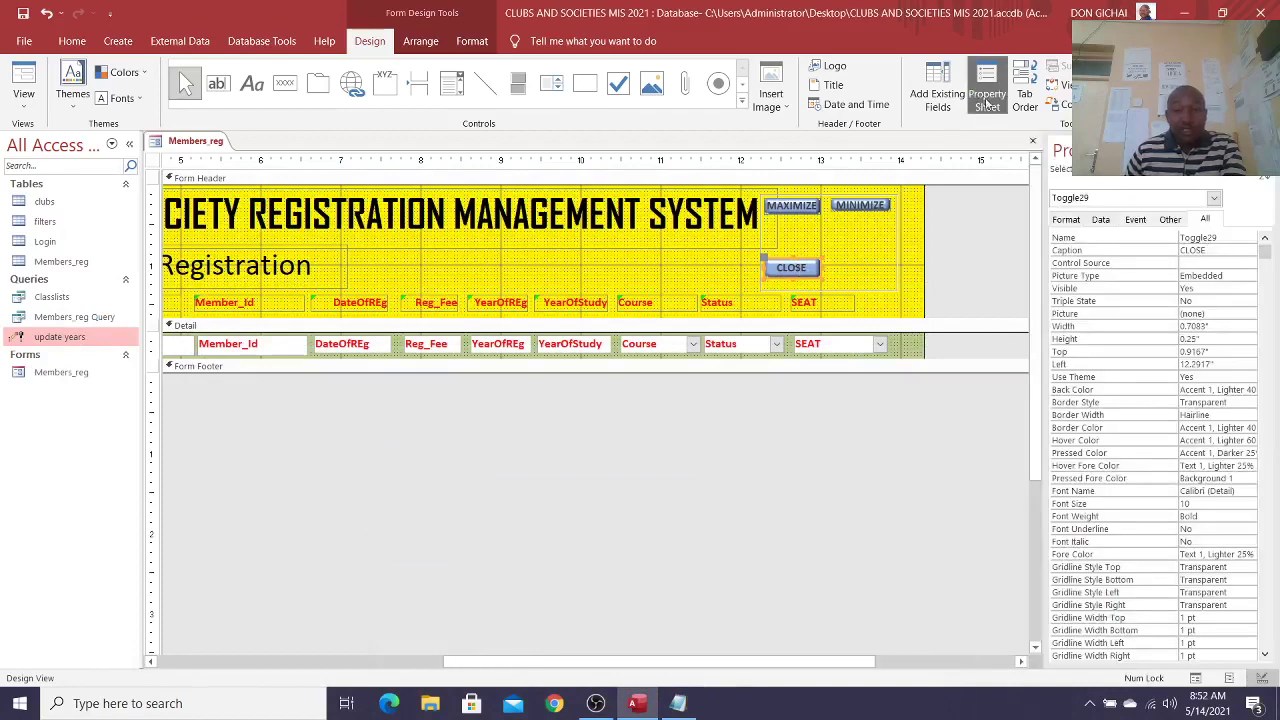
left_click_drag(1043, 213, 862, 215)
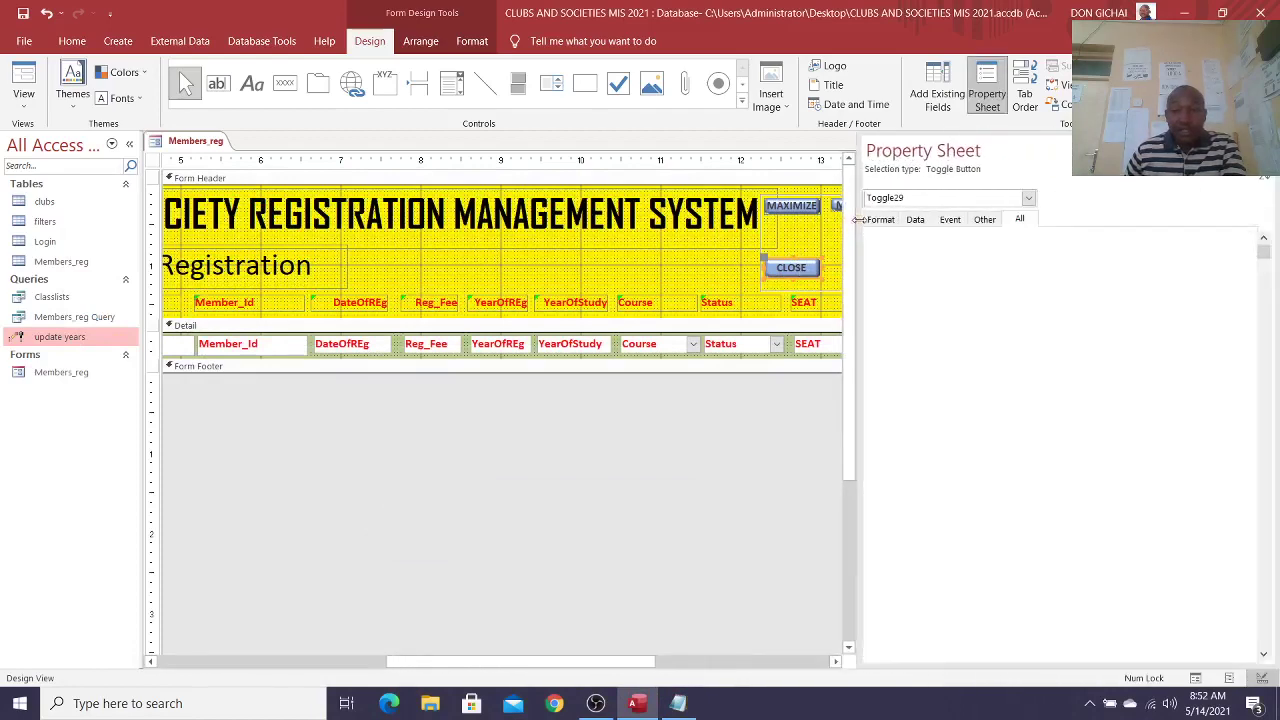
left_click(950, 221)
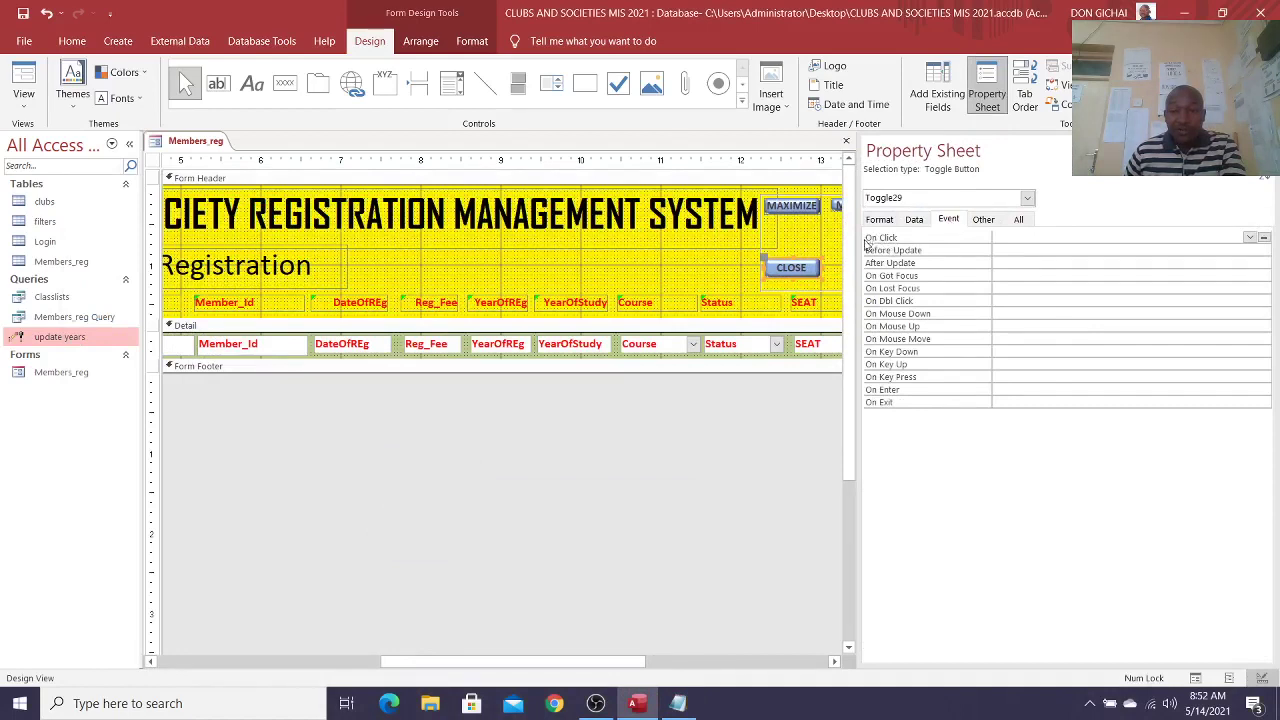
left_click(1249, 237)
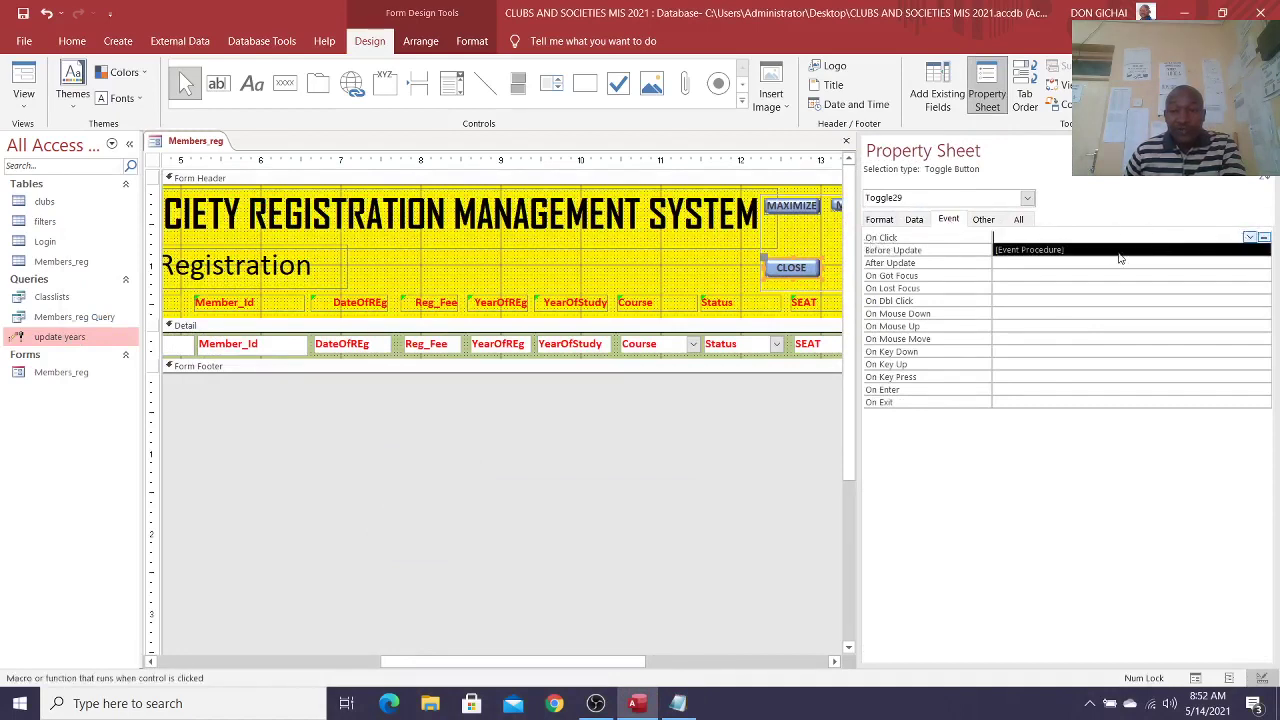
left_click(1099, 252)
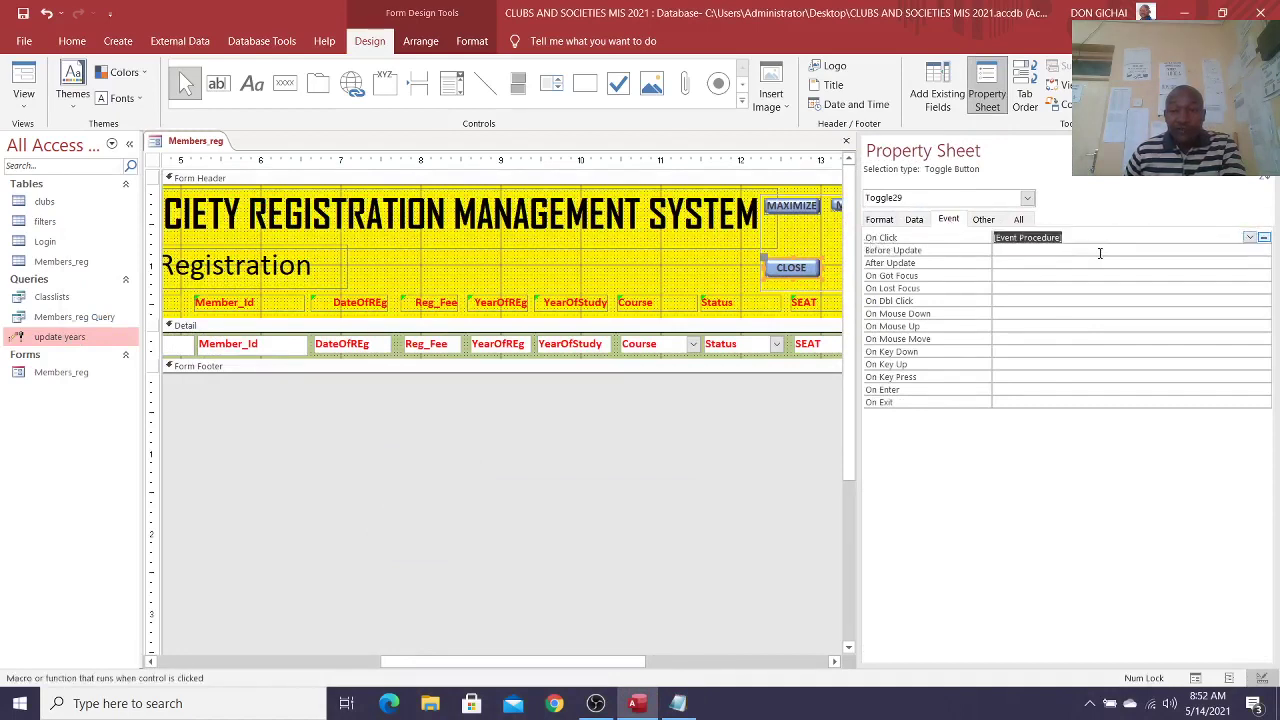
left_click(1263, 238)
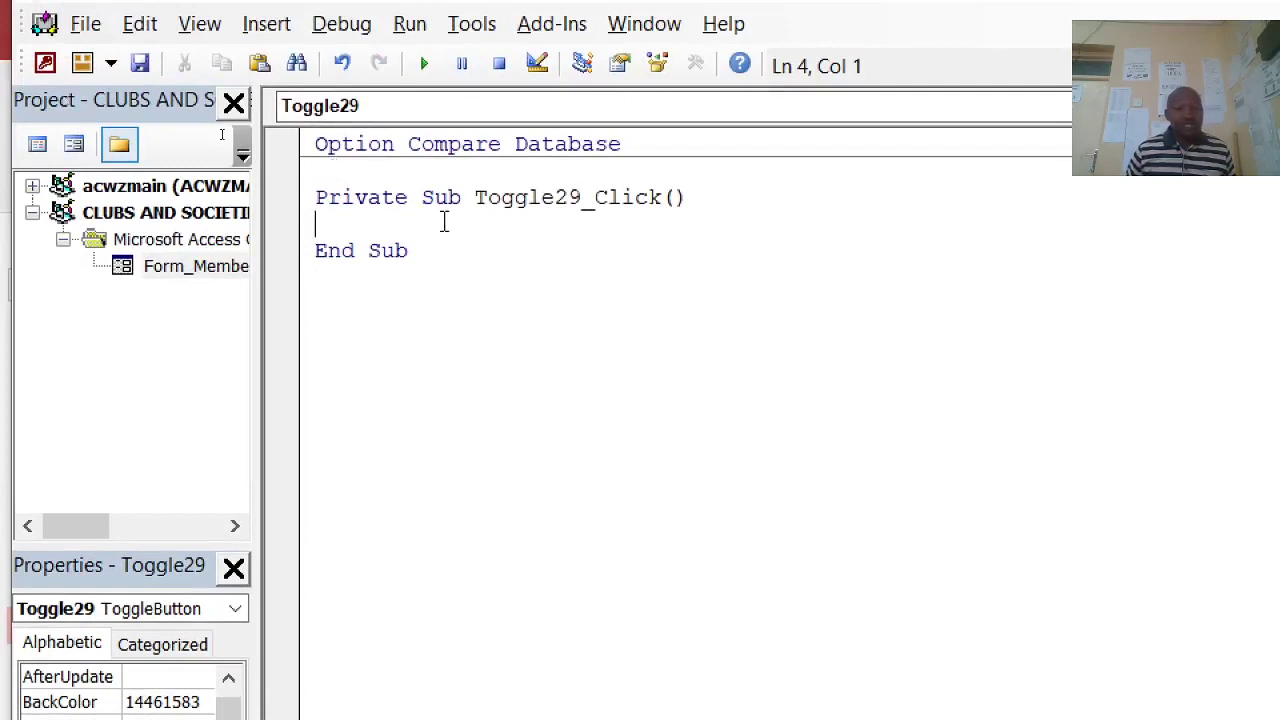
Step: Paste the copied exit code into the CLOSE button's click procedure, then close the code editor and the property sheet
key("ctrl+v")
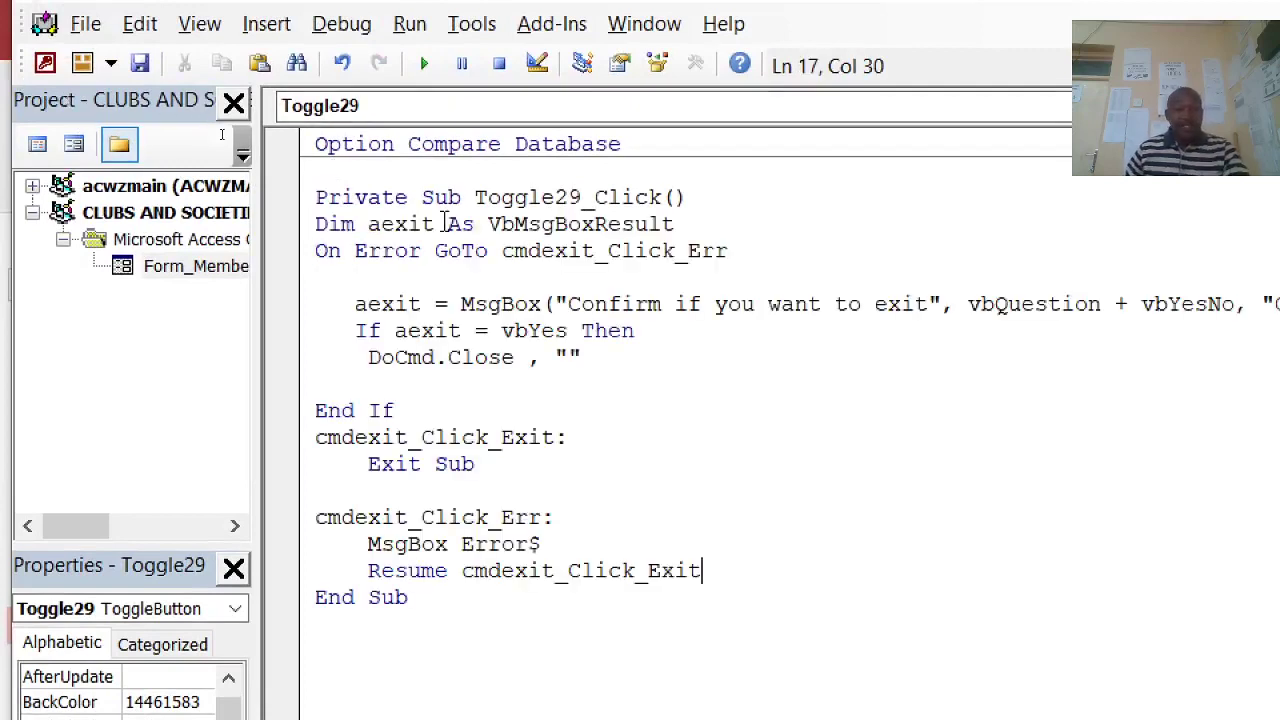
left_click_drag(692, 205, 315, 197)
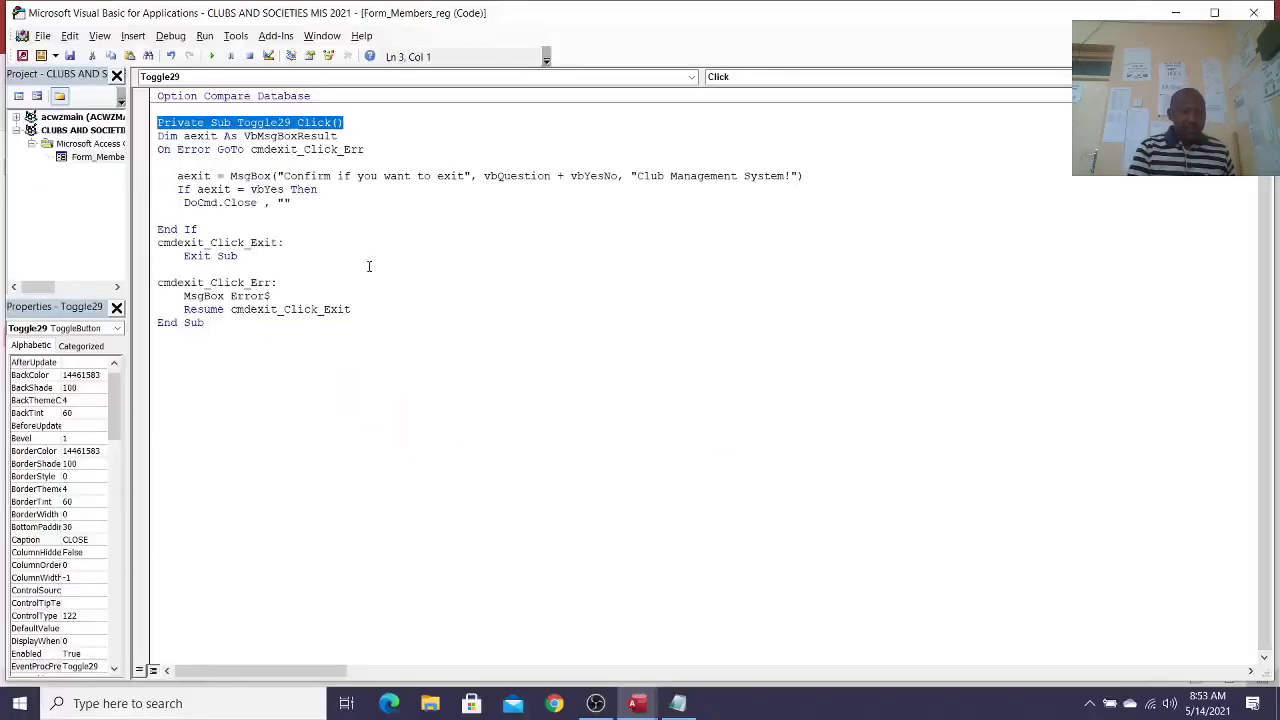
left_click(1254, 12)
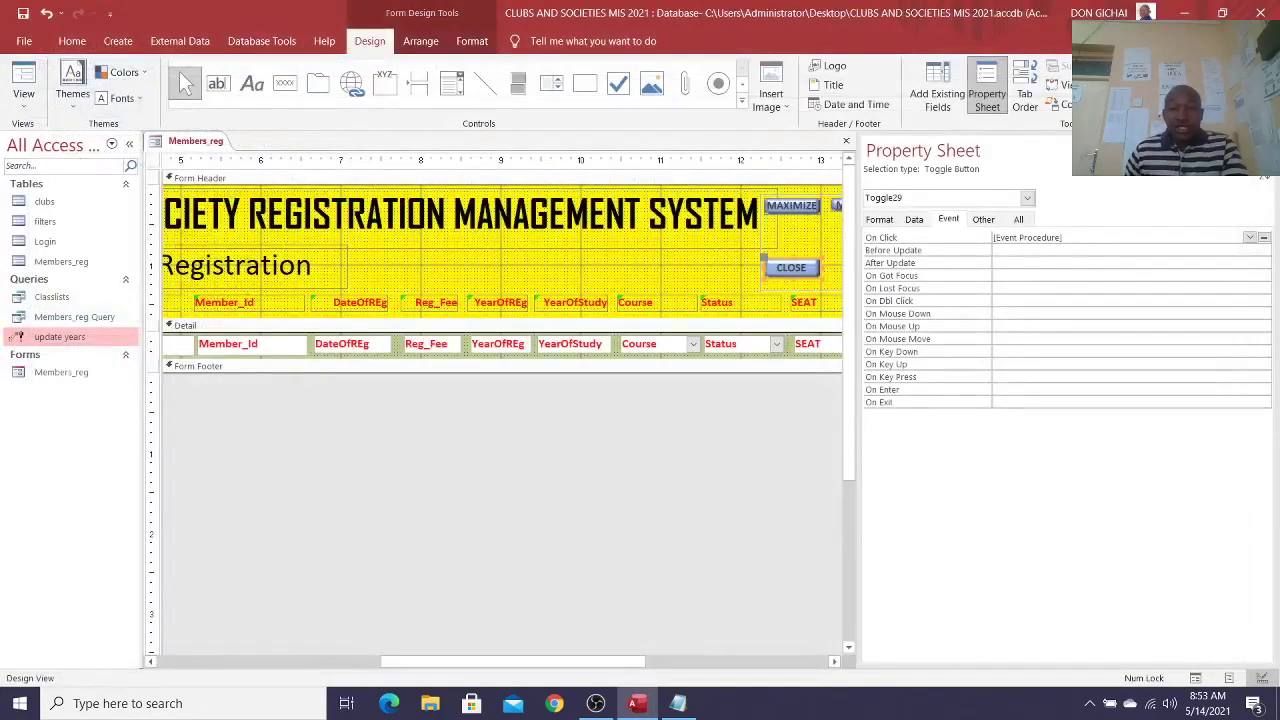
left_click(987, 95)
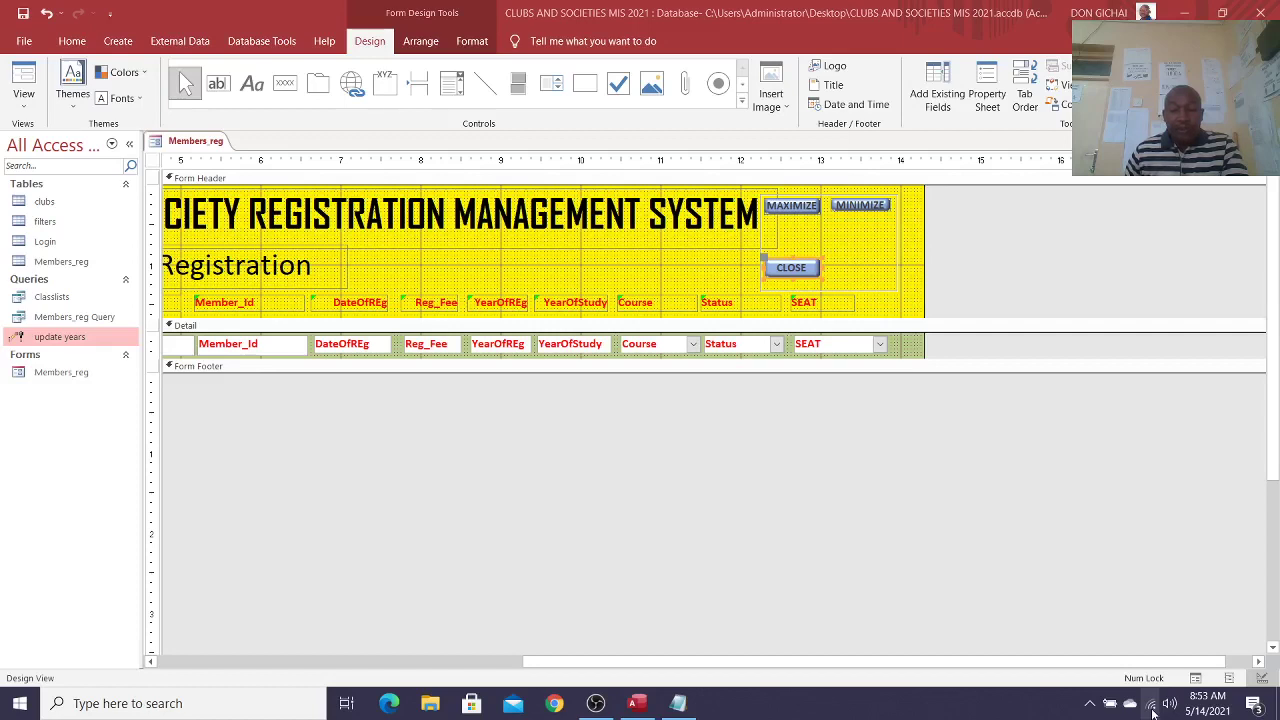
left_click(811, 232)
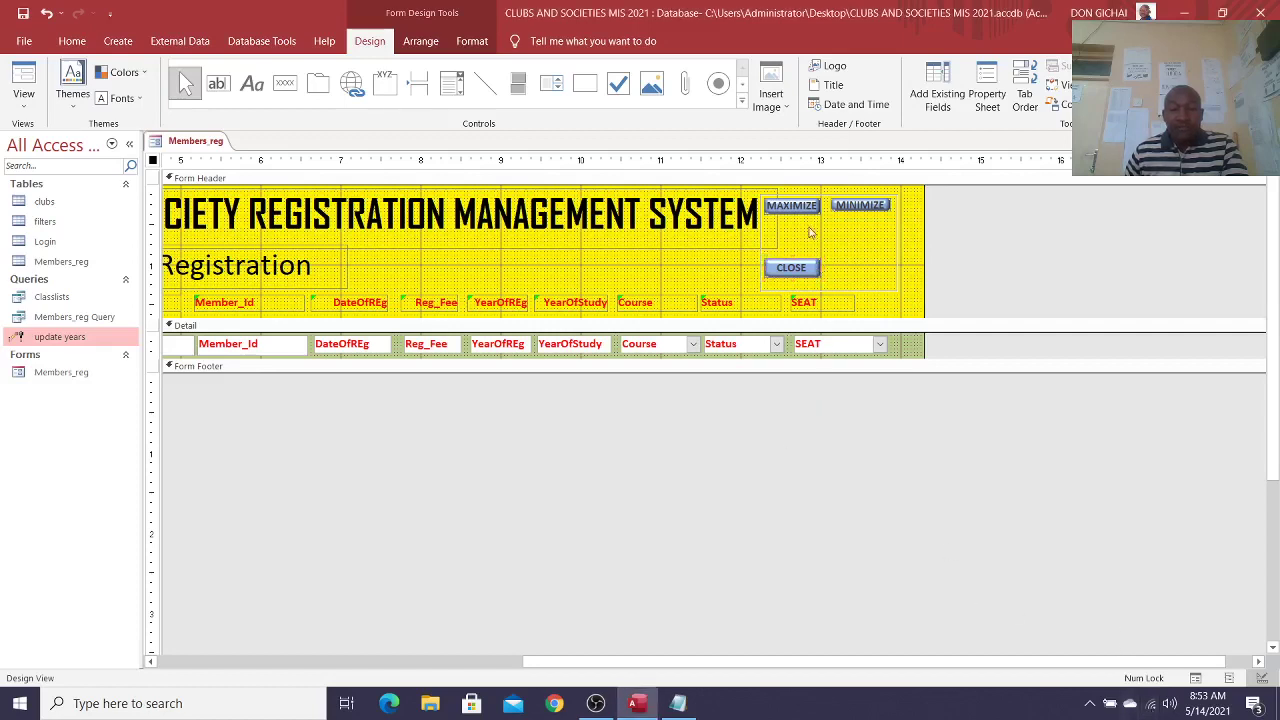
left_click(878, 208)
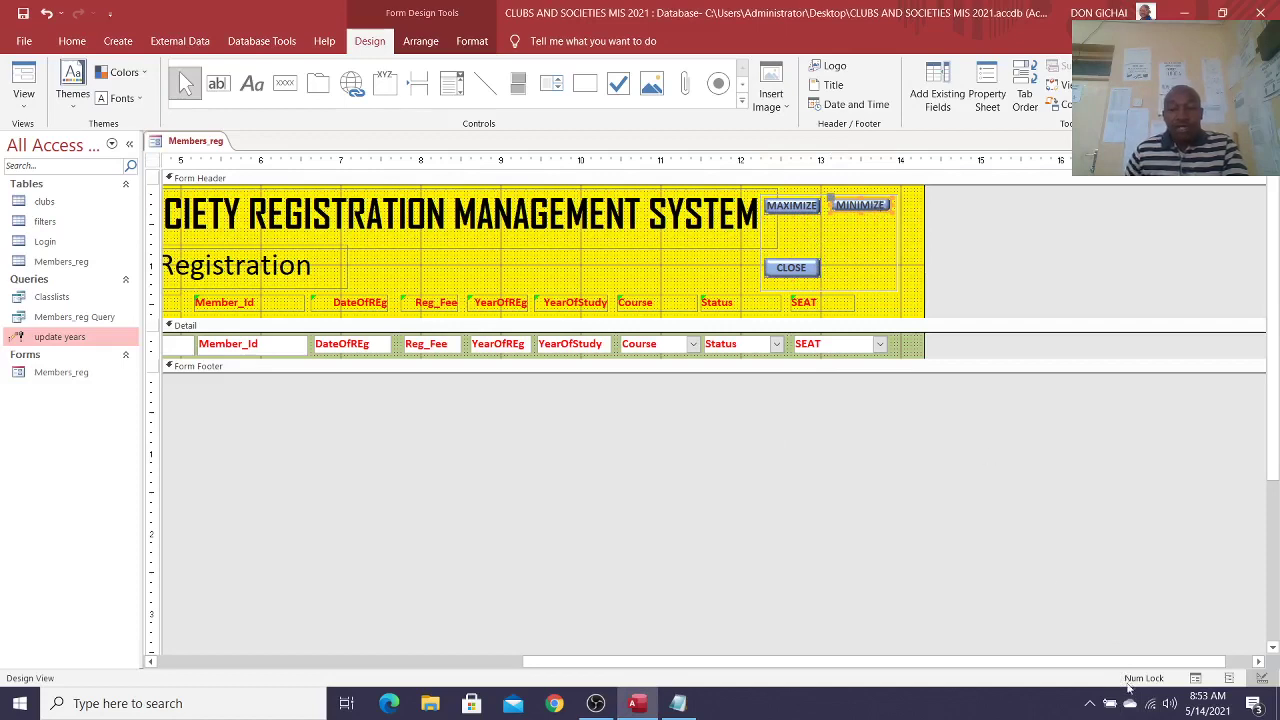
left_click(1152, 704)
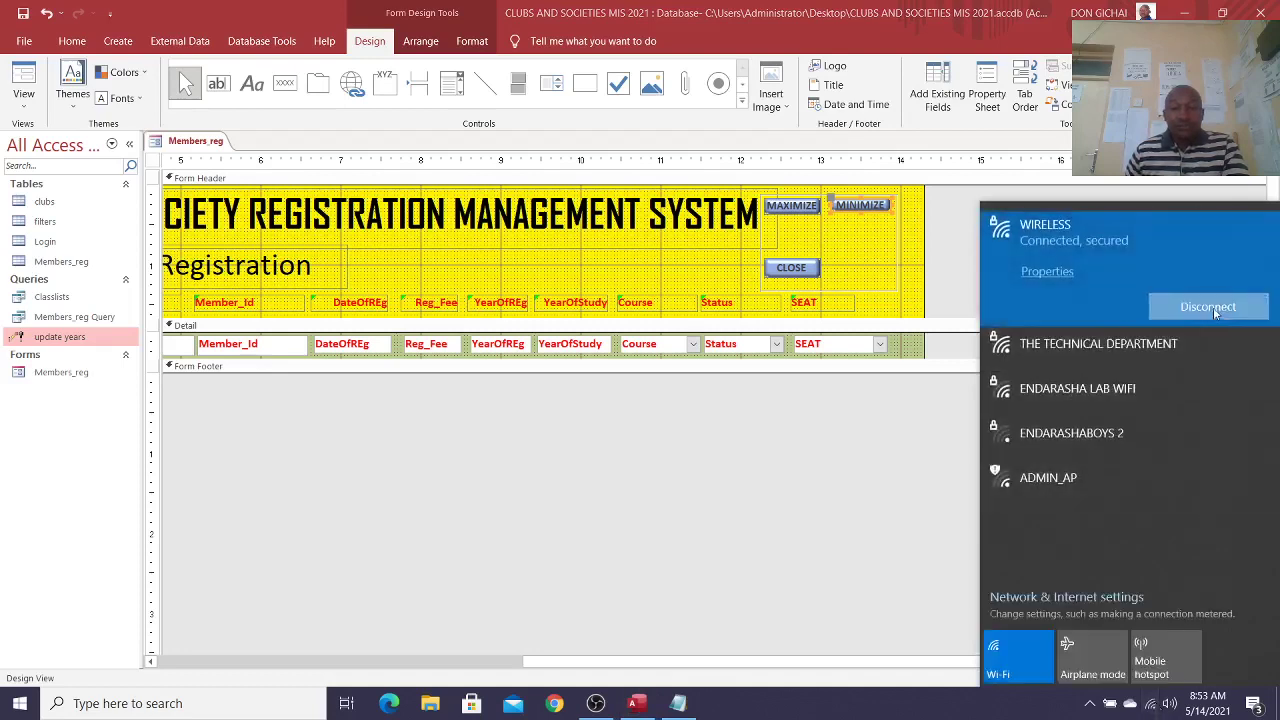
left_click(903, 471)
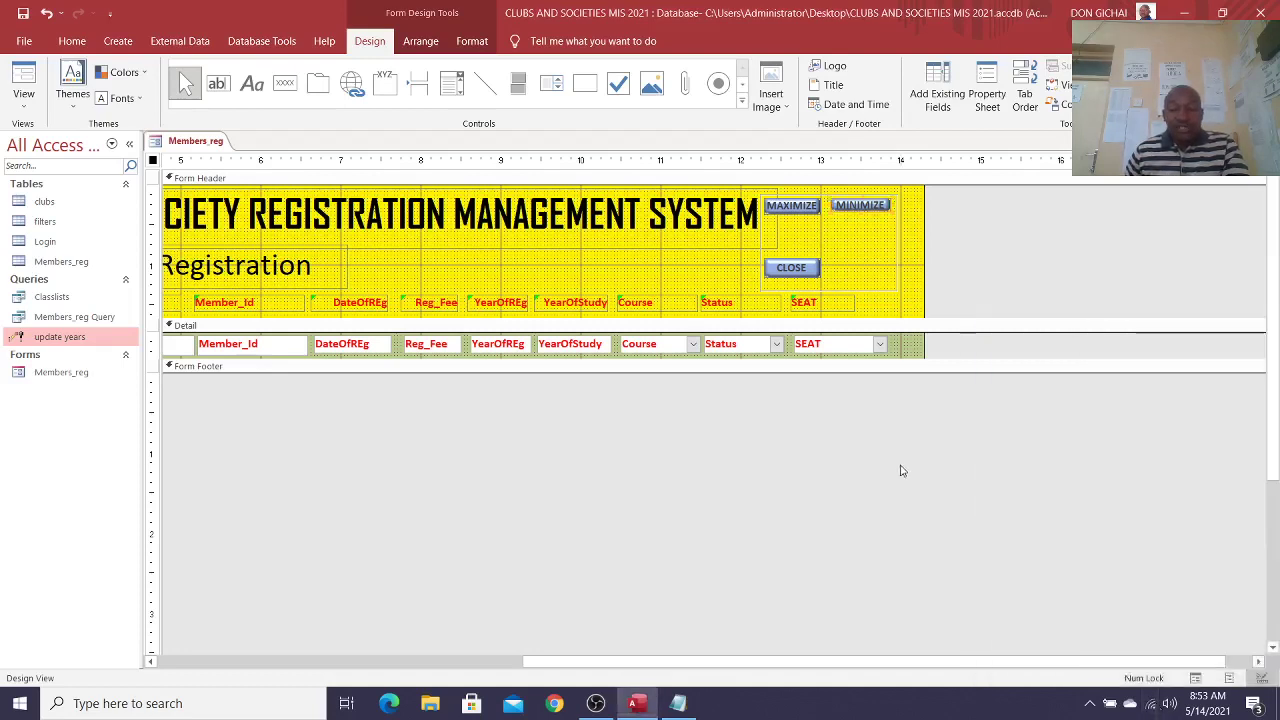
left_click(792, 205)
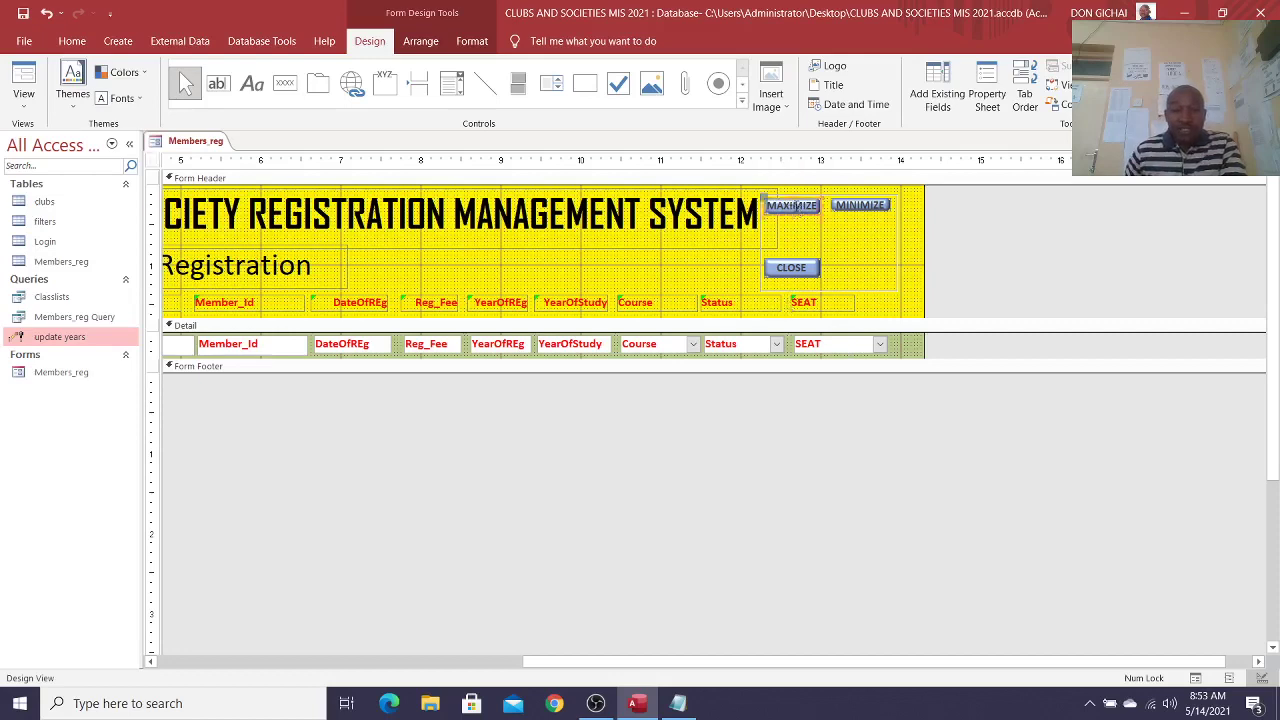
Step: Set the MAXIMIZE button's On Click property to [Event Procedure], open its code and begin a DoCmd statement in the click procedure
left_click(985, 100)
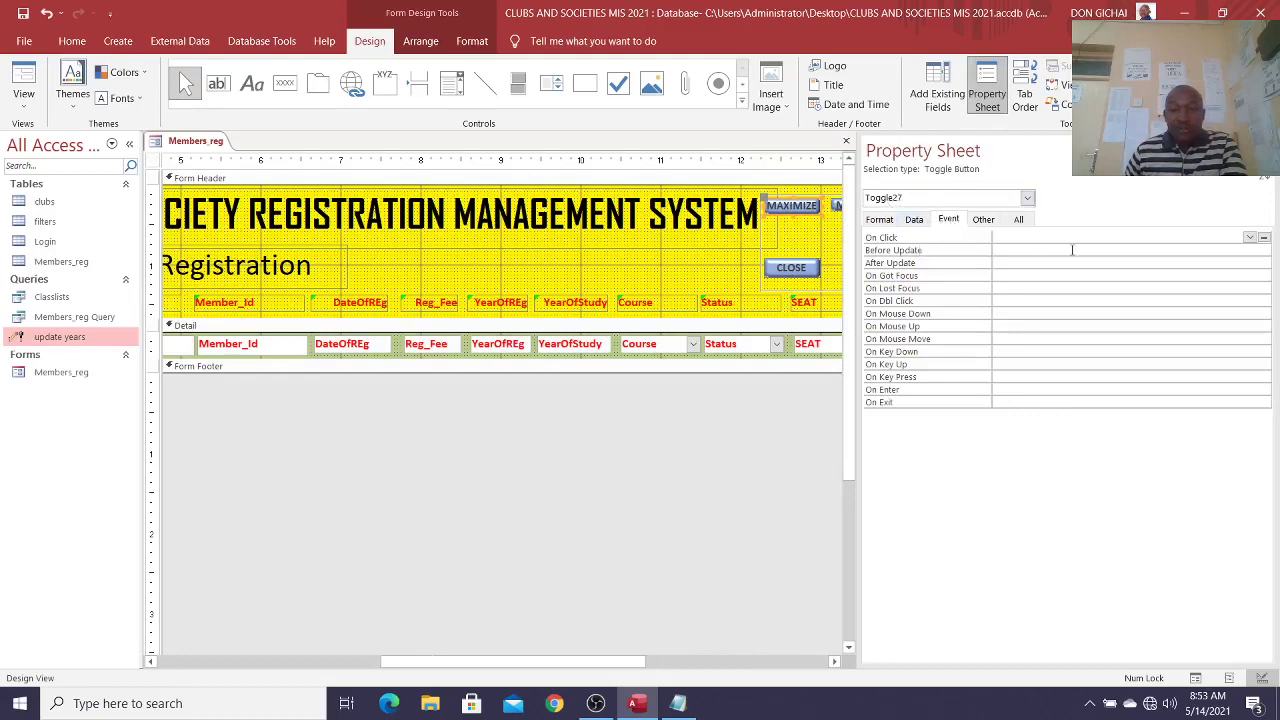
left_click(1250, 237)
left_click(1074, 250)
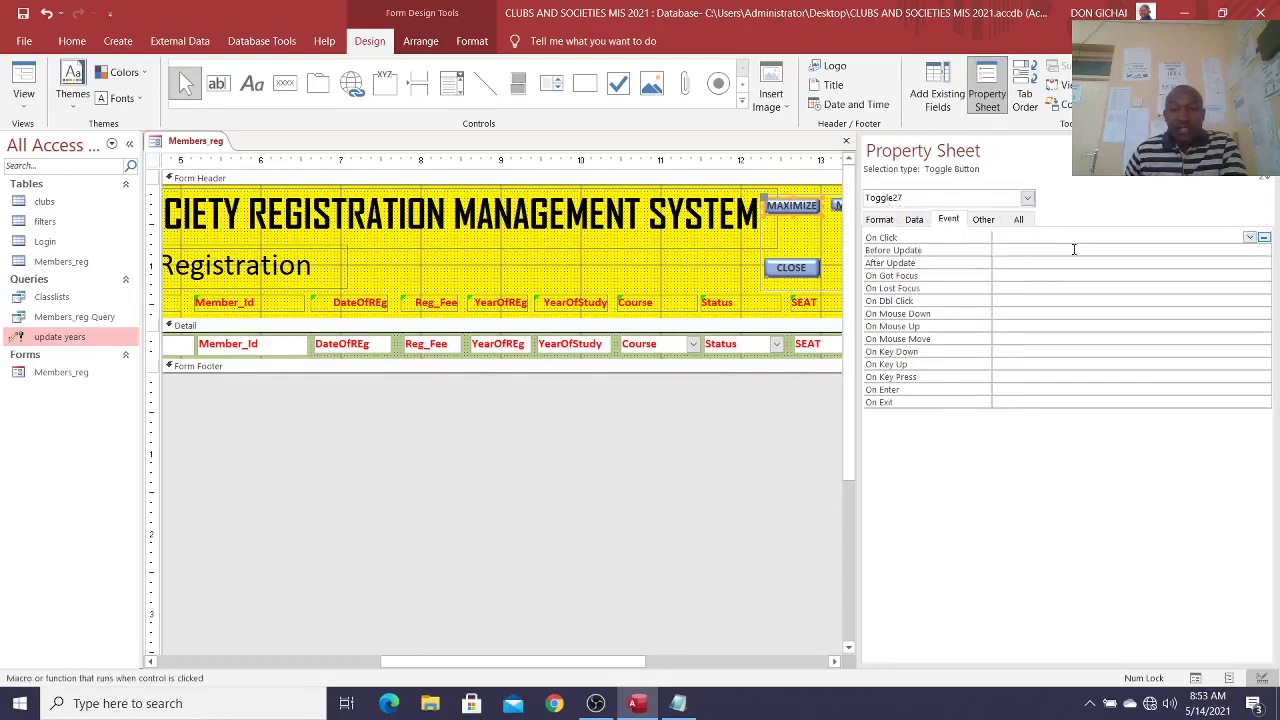
left_click(1263, 238)
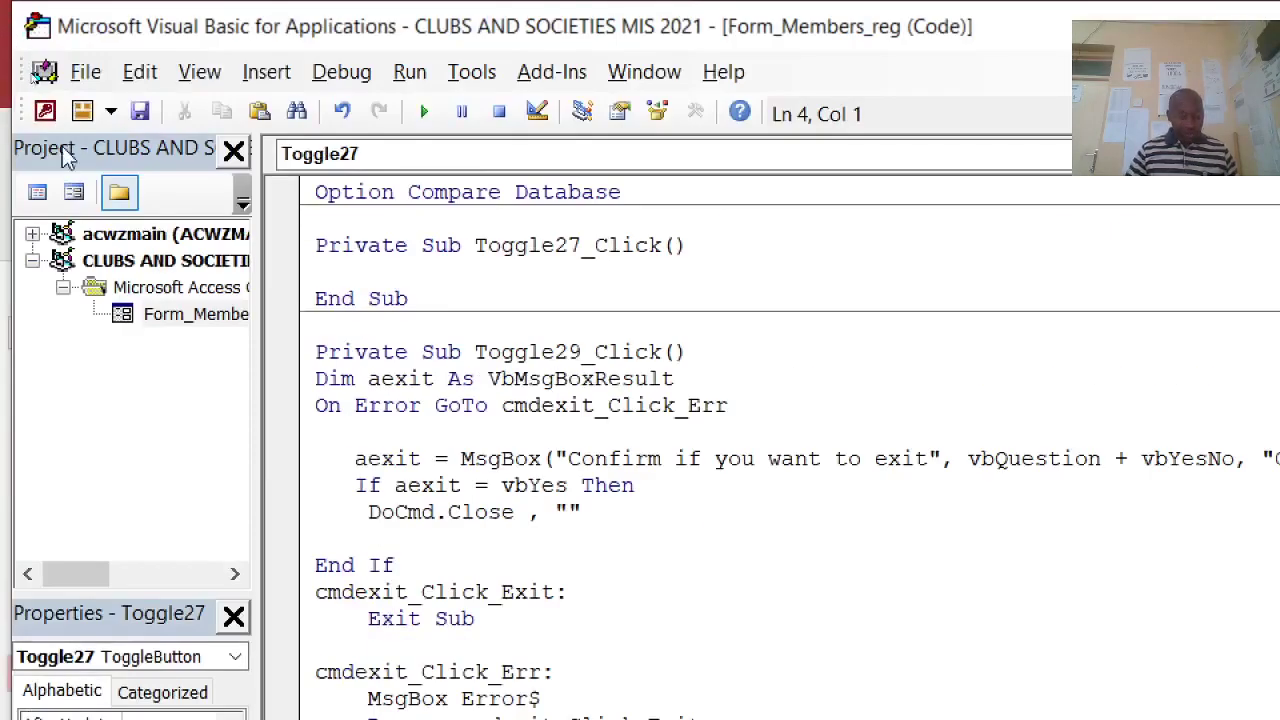
type("docm")
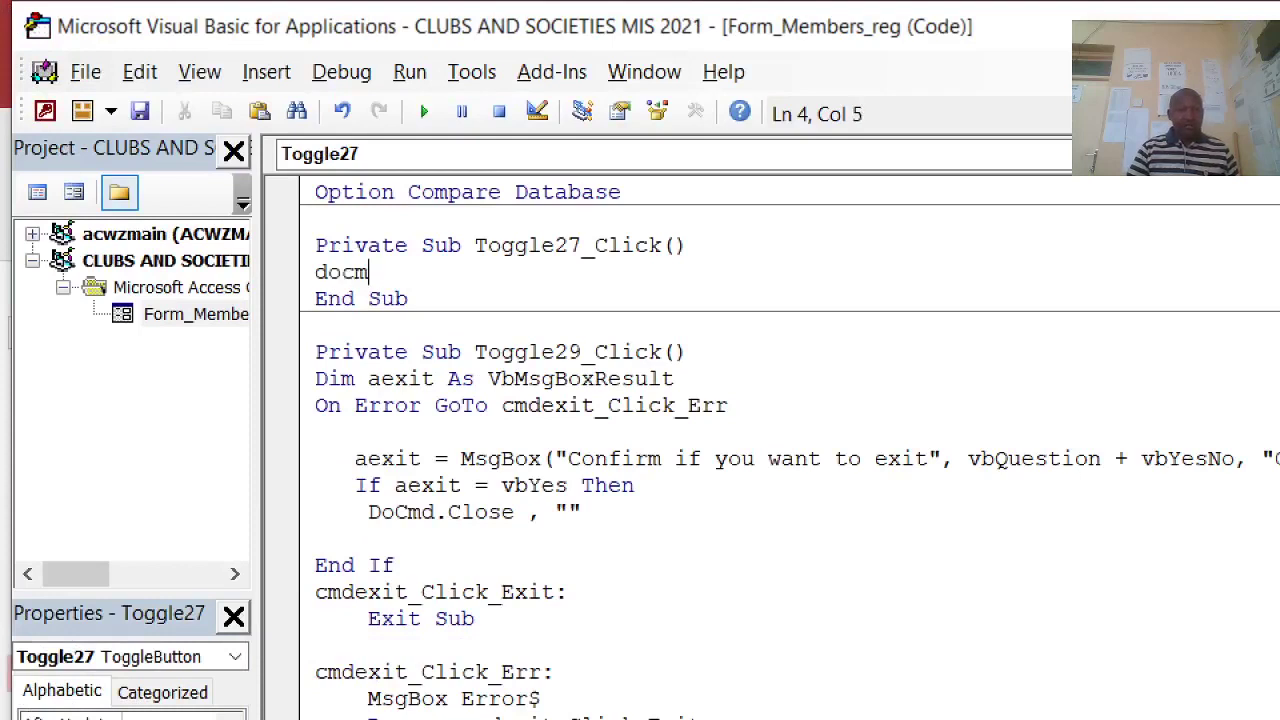
type("d.")
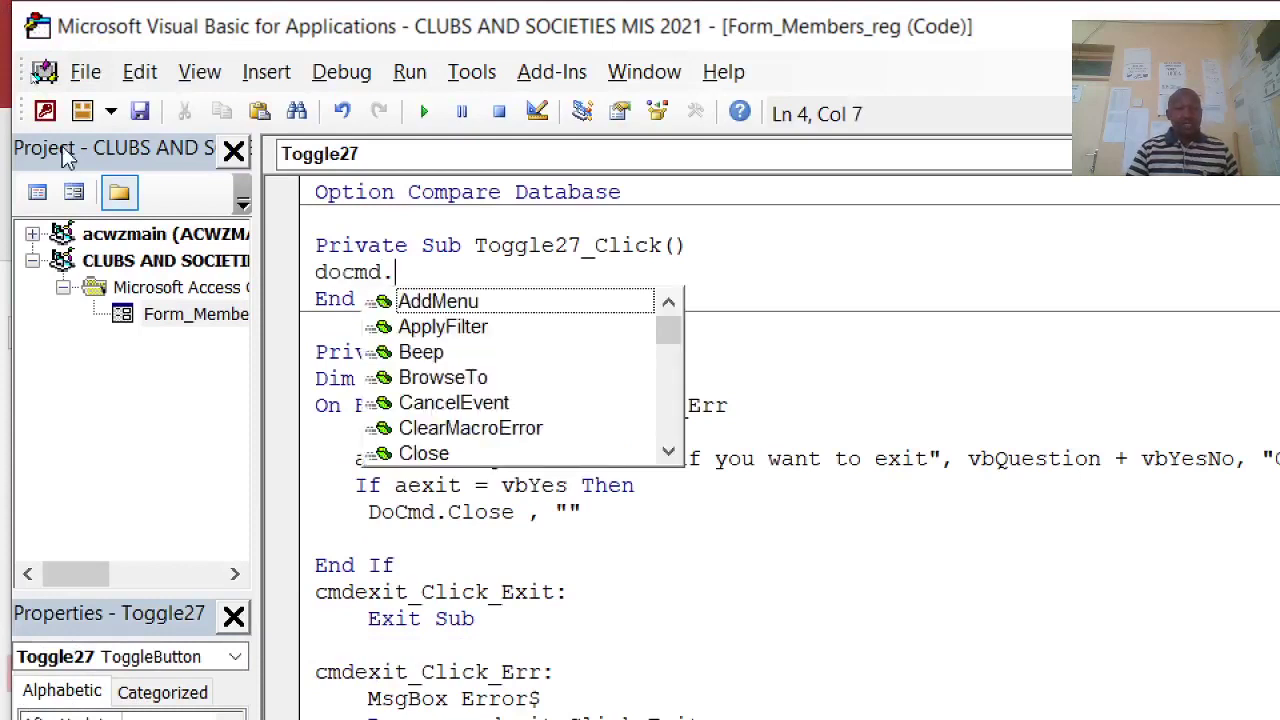
type("sh")
key("Tab")
key("BackSpace")
key("BackSpace")
key("BackSpace")
key("BackSpace")
key("BackSpace")
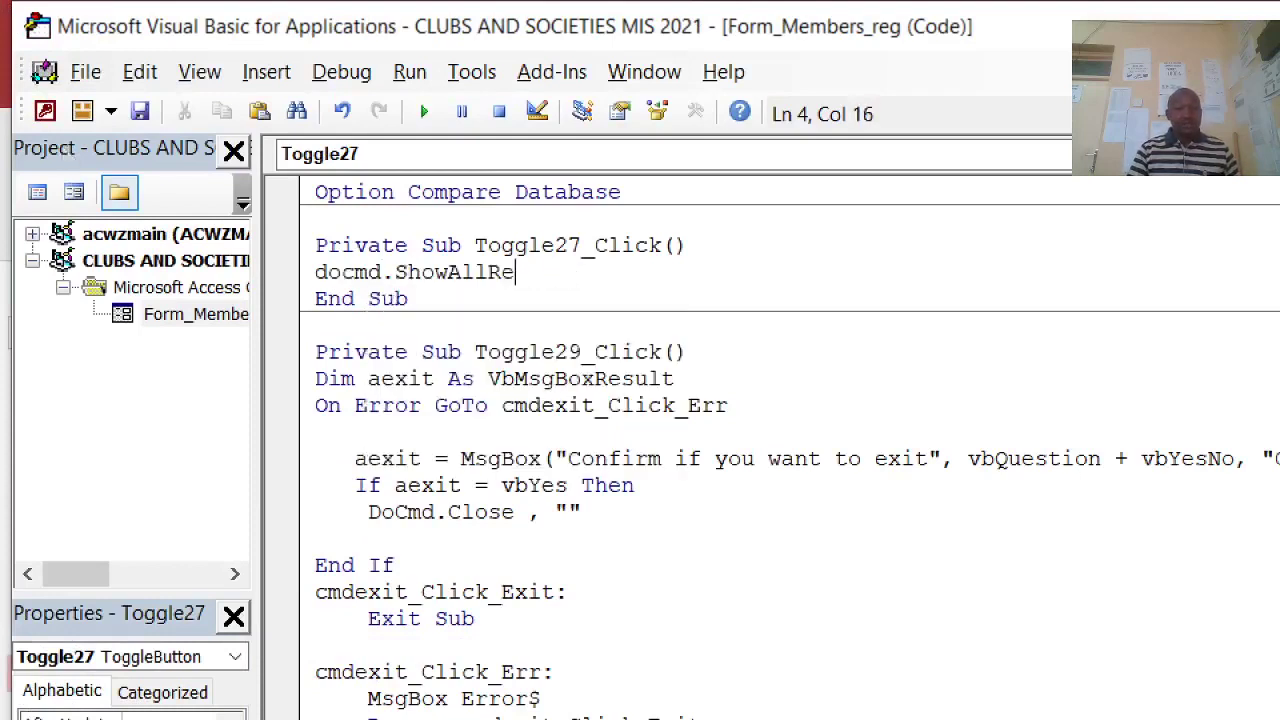
key("BackSpace")
key("BackSpace")
key("BackSpace")
key("BackSpace")
key("BackSpace")
key("BackSpace")
key("BackSpace")
key("BackSpace")
key("BackSpace")
key("BackSpace")
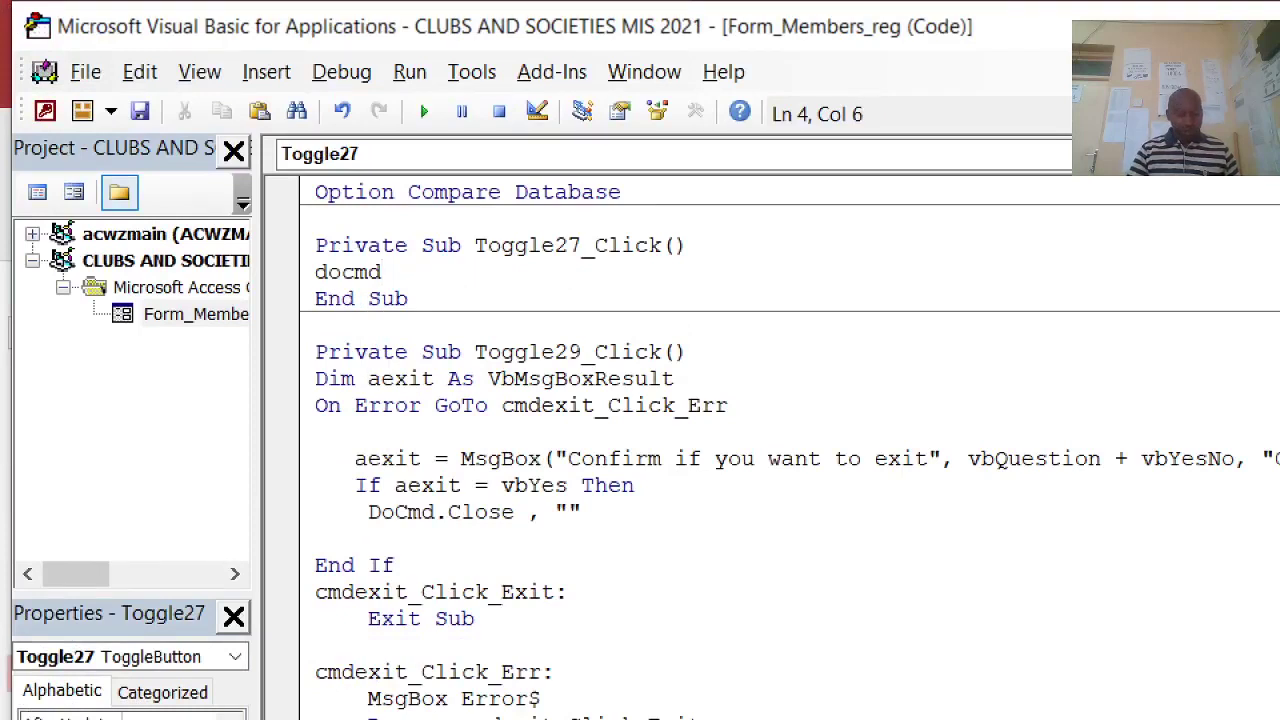
Step: Complete the MAXIMIZE click procedure's statement as DoCmd.ShowToolbar "Ribbon", acToolbarNo
type(".sh")
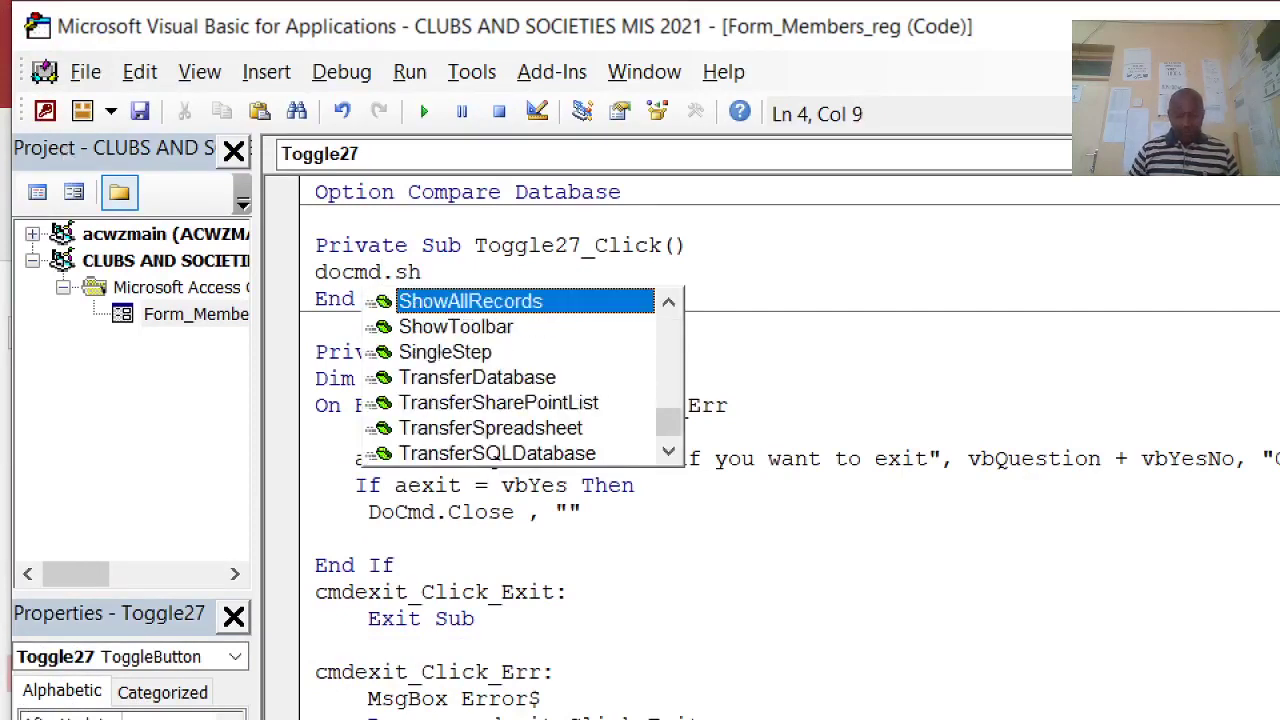
key("Down")
key("Tab")
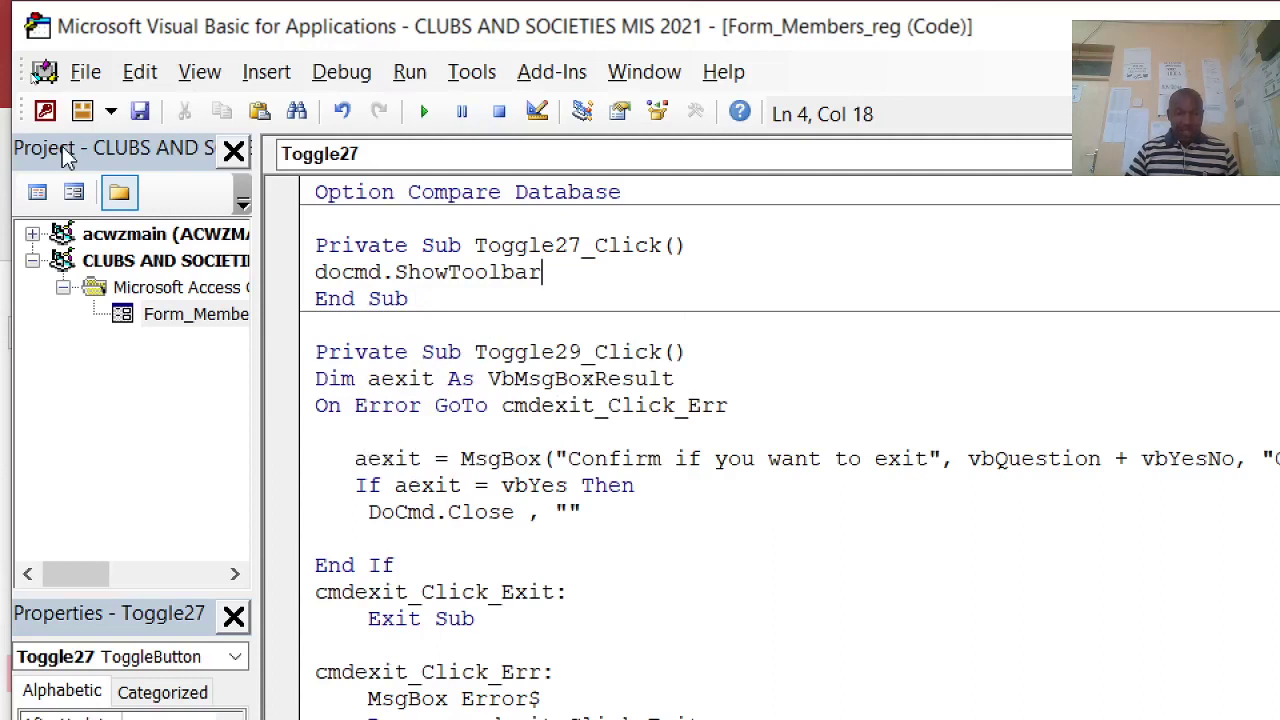
type("\"")
key("BackSpace")
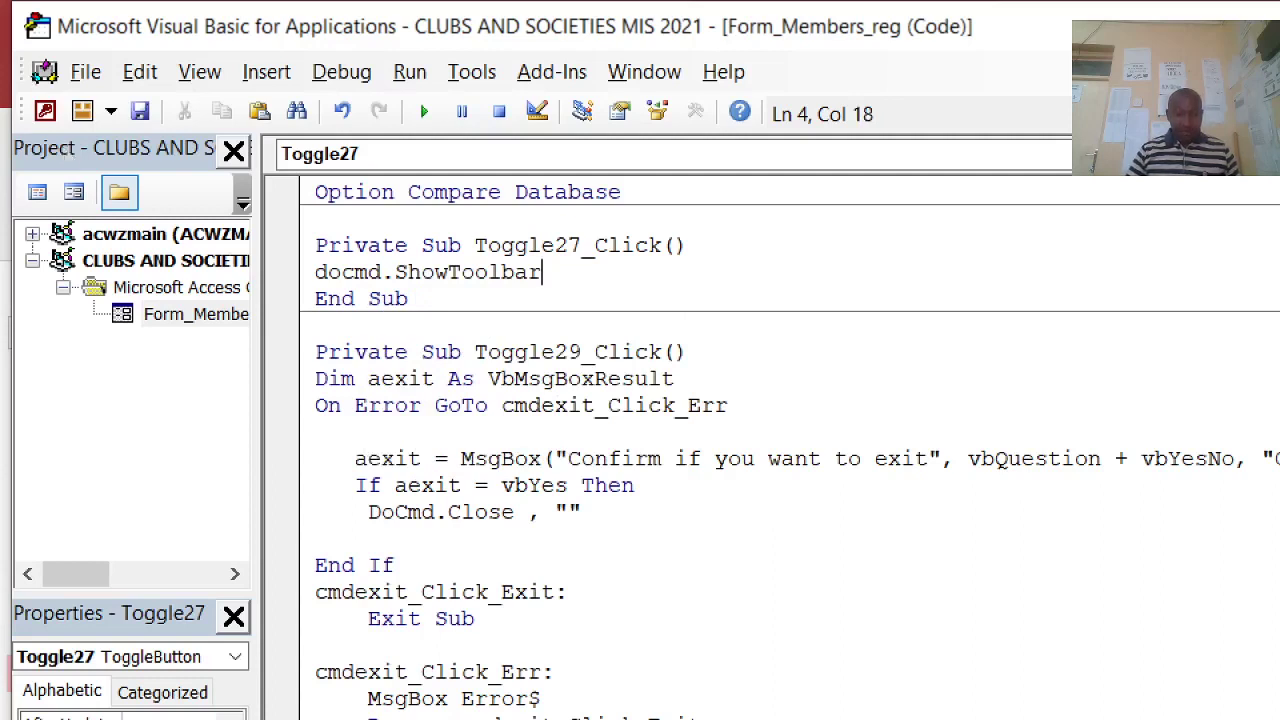
type("\"\"")
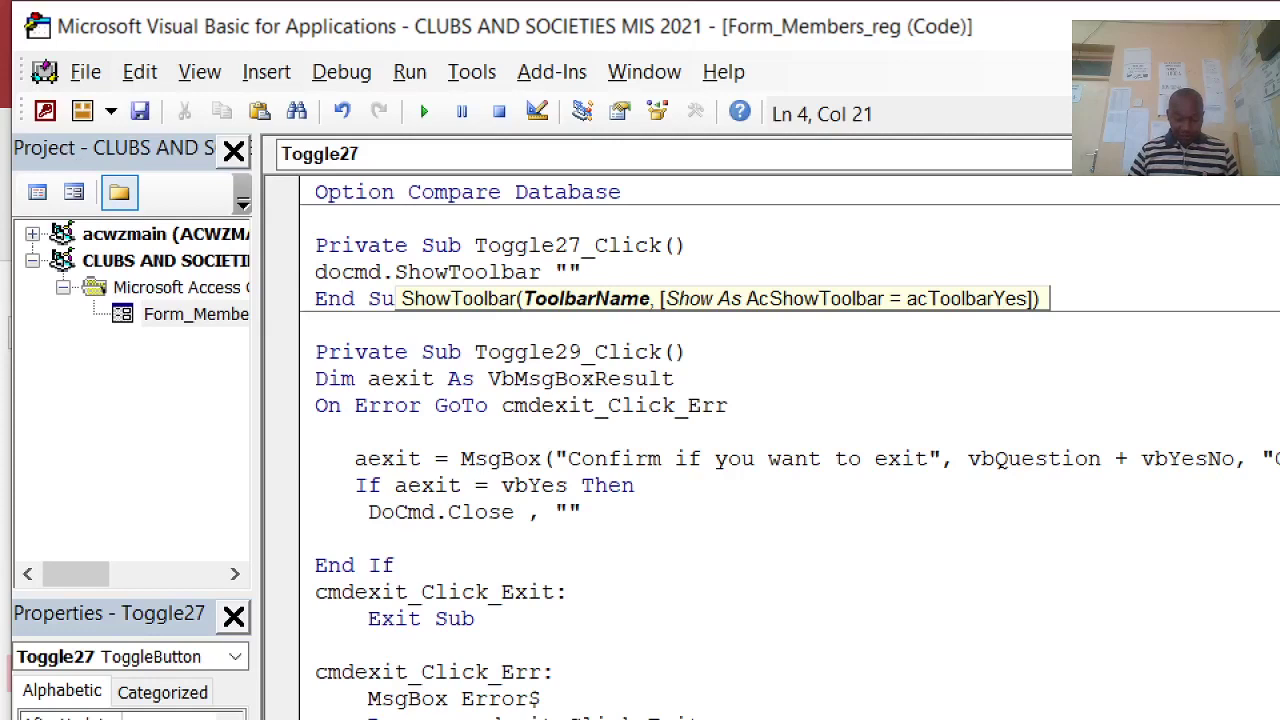
key("Left")
type("Riboon")
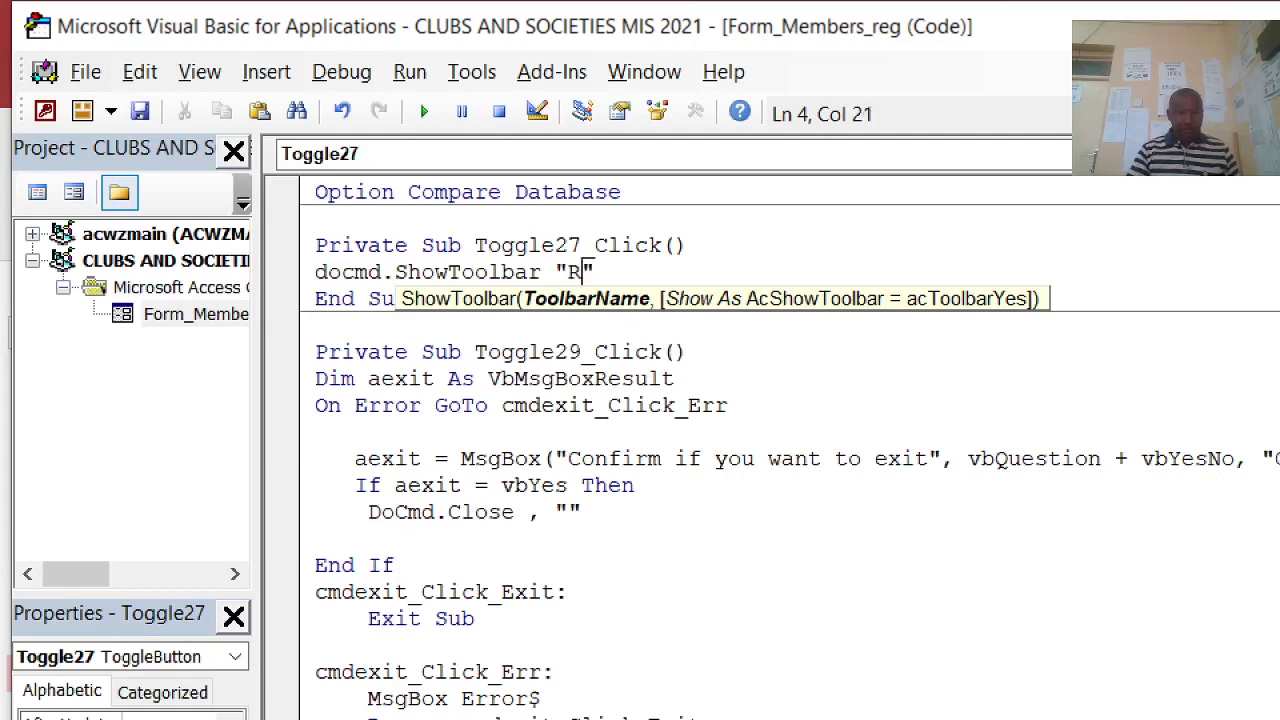
key("BackSpace")
key("BackSpace")
key("BackSpace")
type("bon")
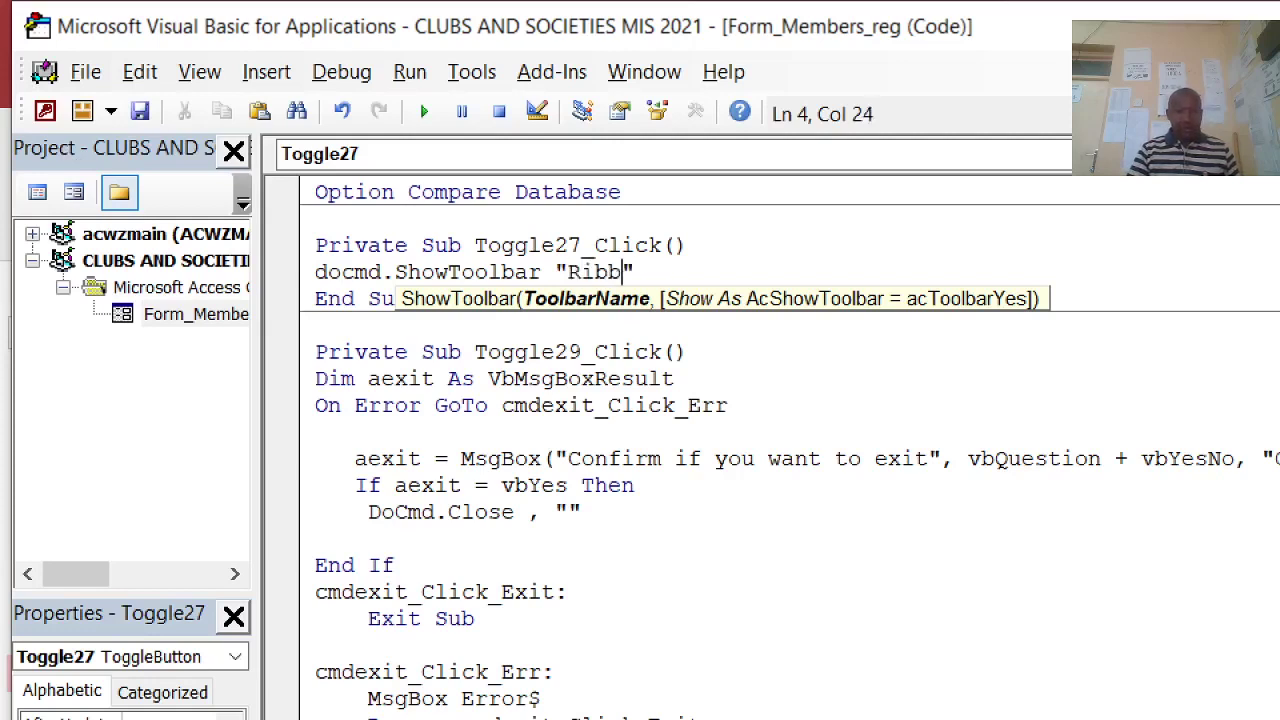
key("Right")
type(",ac")
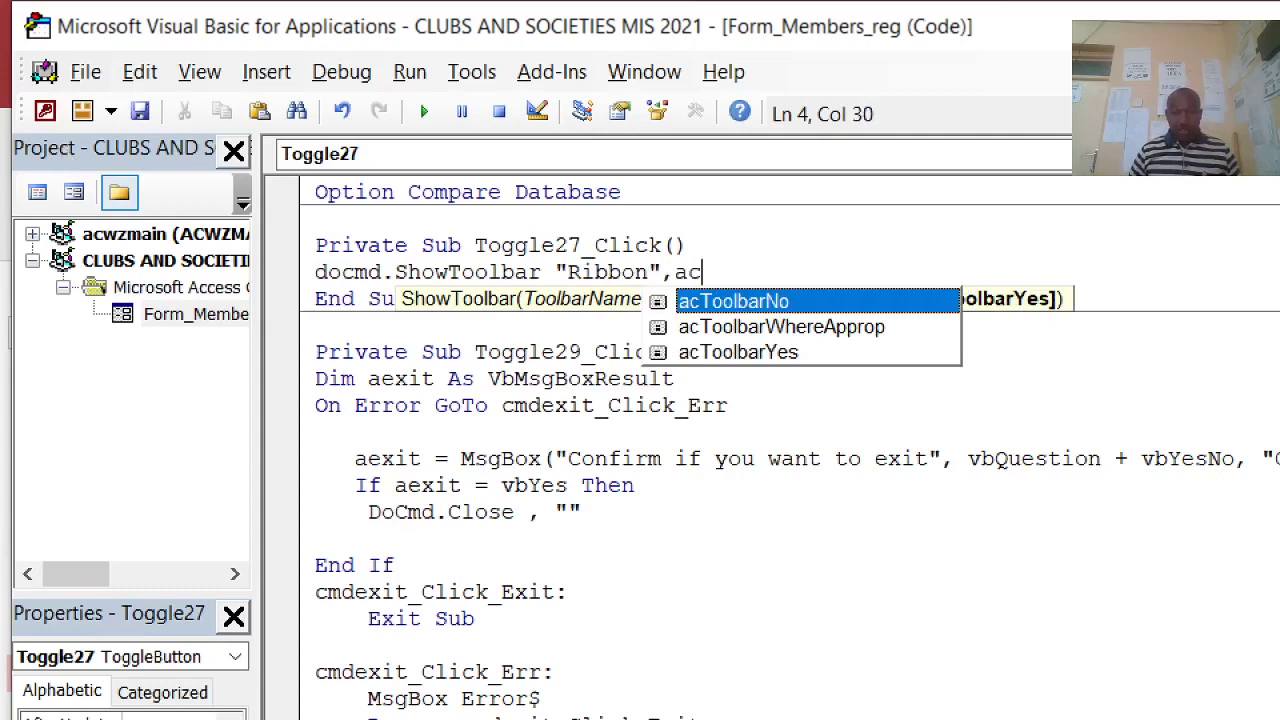
key("Tab")
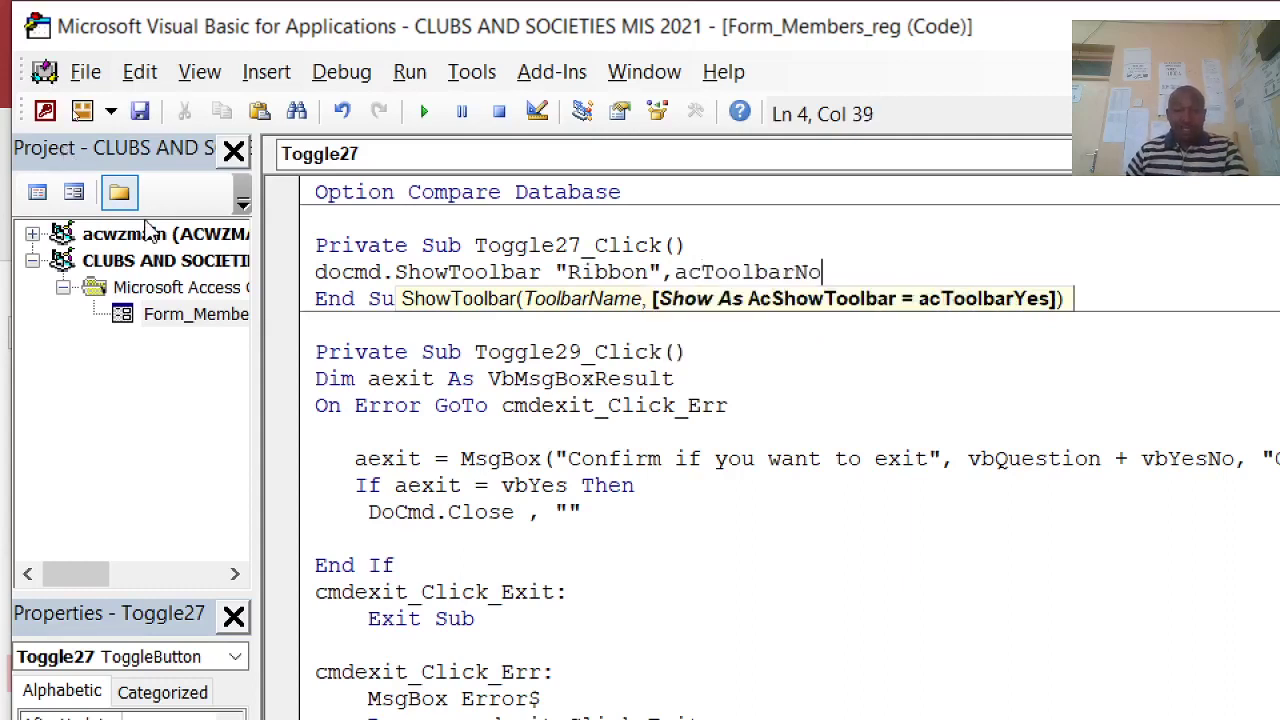
left_click(817, 368)
Step: Copy the DoCmd.ShowToolbar line from the MAXIMIZE click procedure, then close the code editor and the property sheet
left_click_drag(865, 276, 315, 274)
key("ctrl+c")
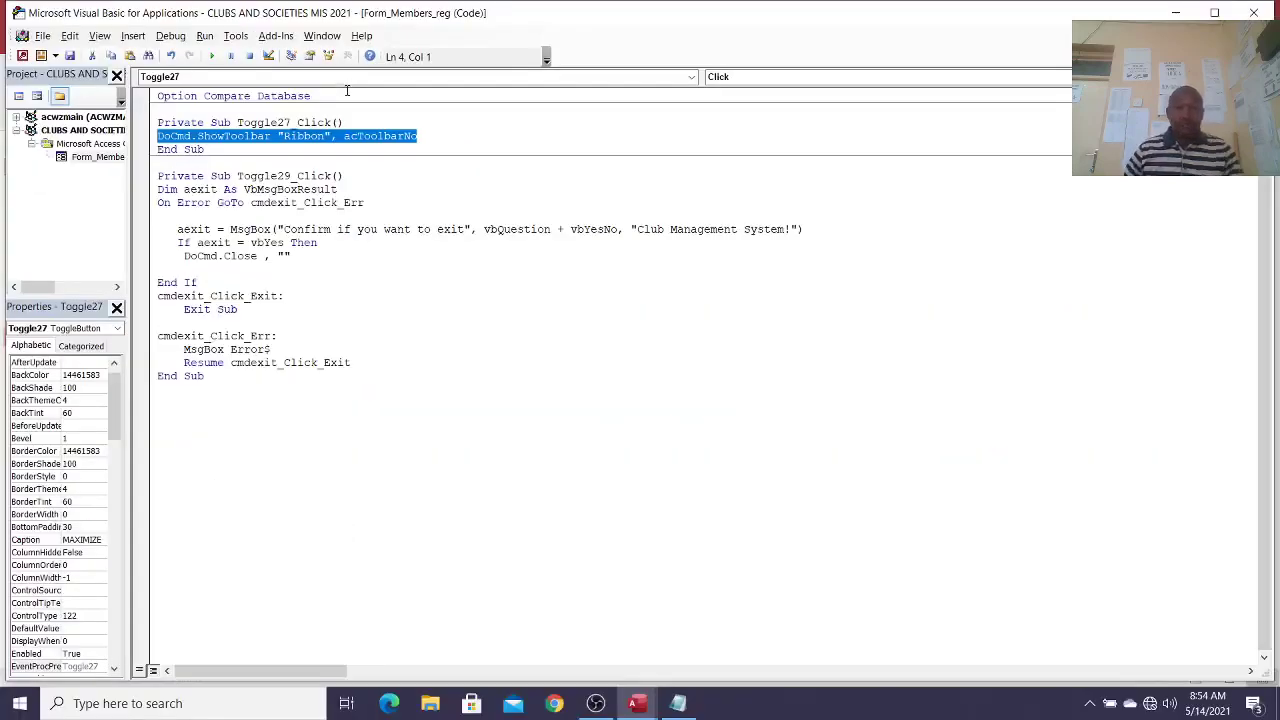
left_click(1253, 12)
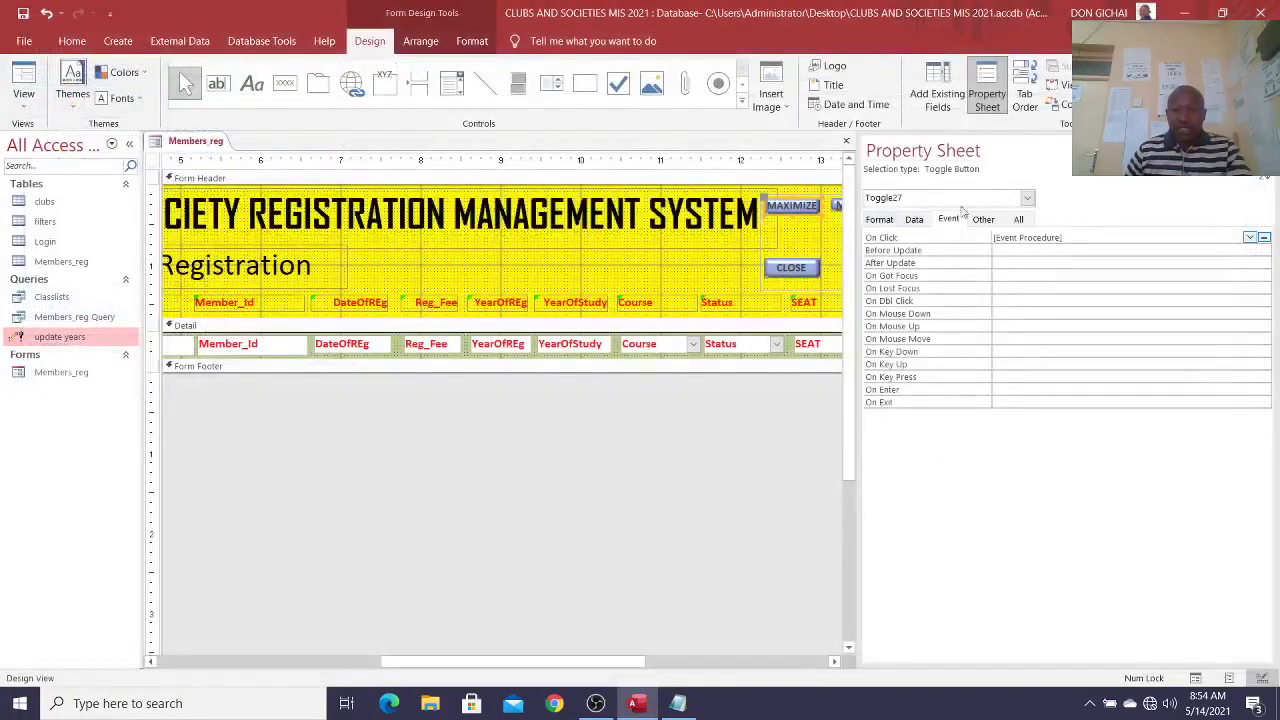
left_click(1264, 150)
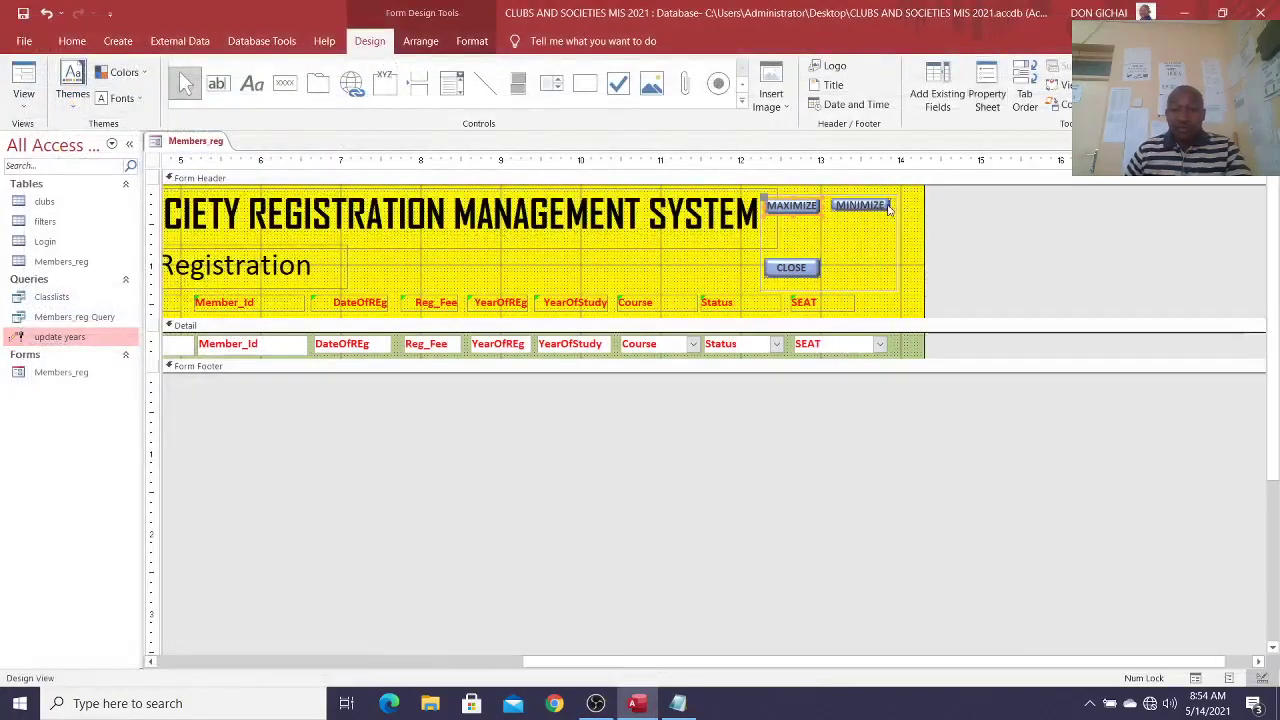
Step: Set the MINIMIZE button's On Click property to [Event Procedure] and open its code
left_click(886, 208)
left_click(985, 100)
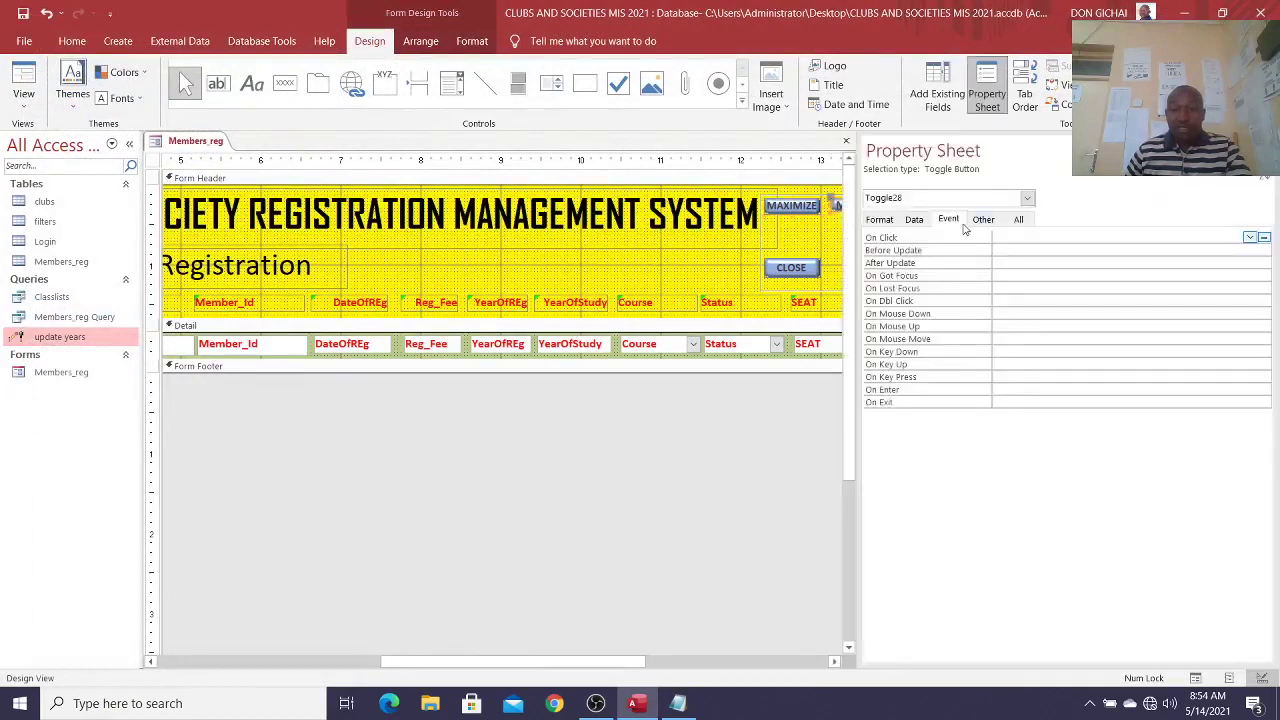
left_click(1249, 237)
left_click(1105, 251)
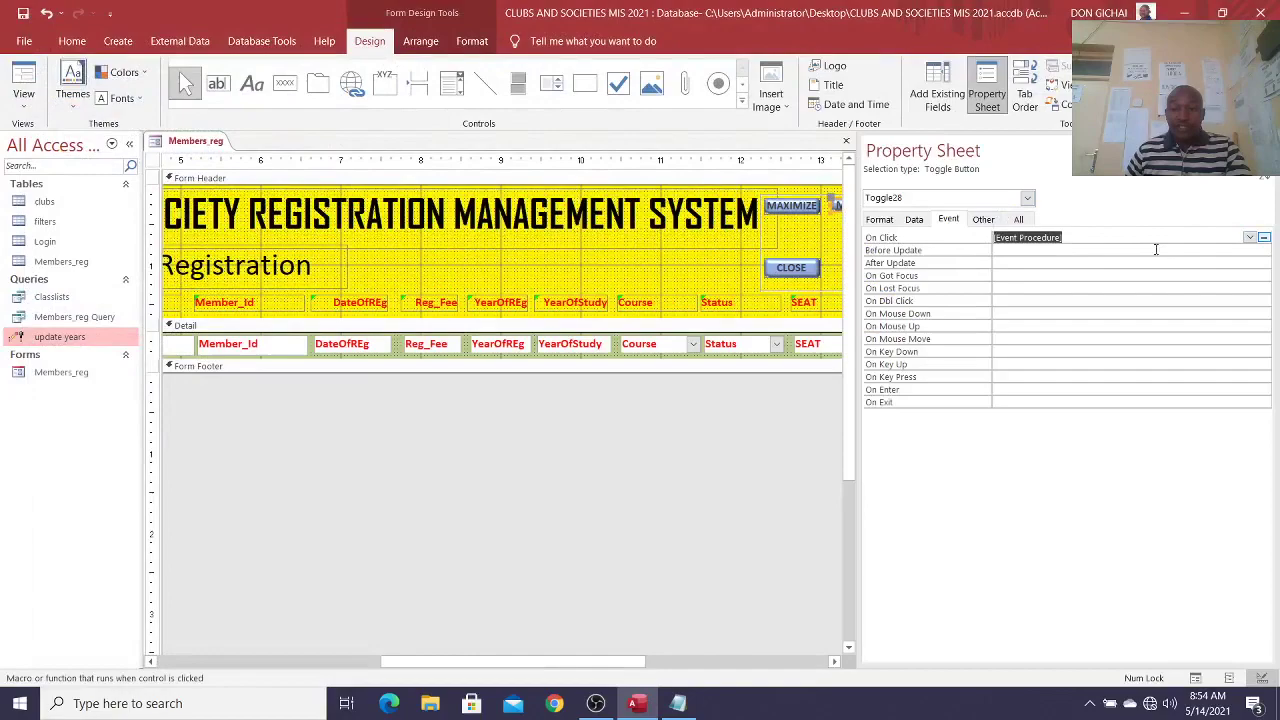
left_click(1264, 238)
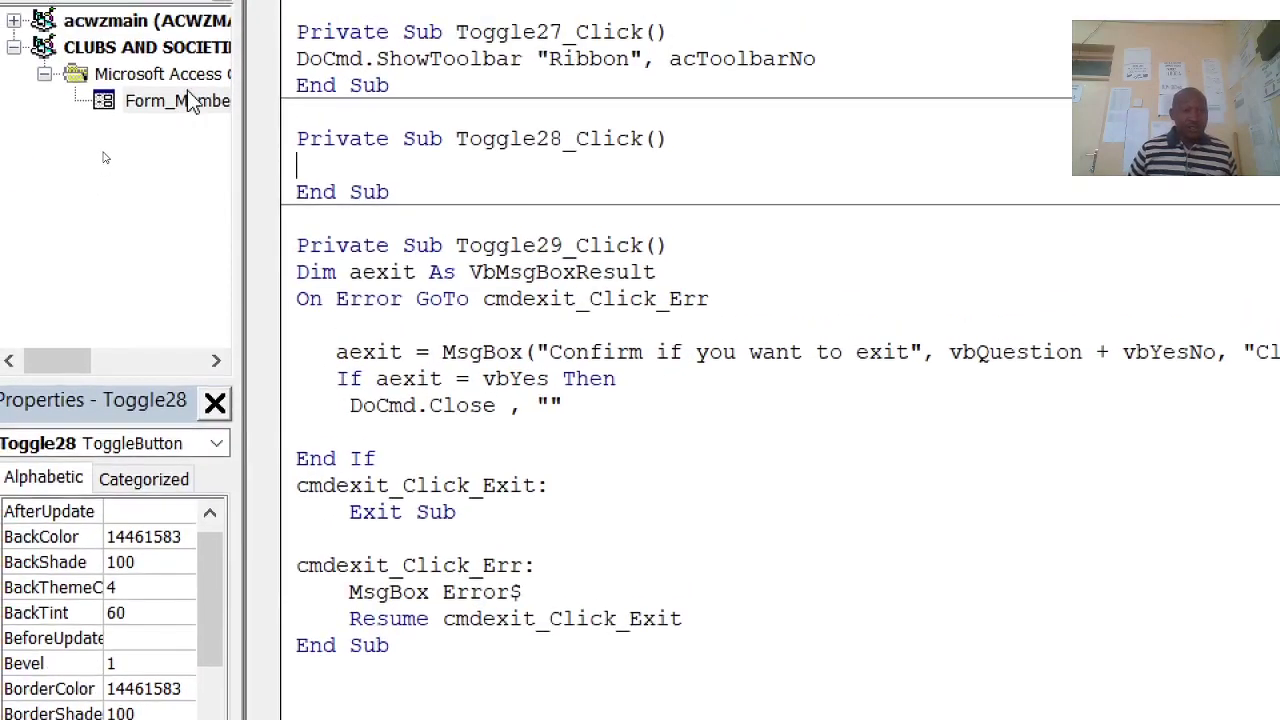
Step: Paste the copied line into the MINIMIZE click procedure with acToolbarYes as its argument, save, and close the code editor and property sheet
key("ctrl+v")
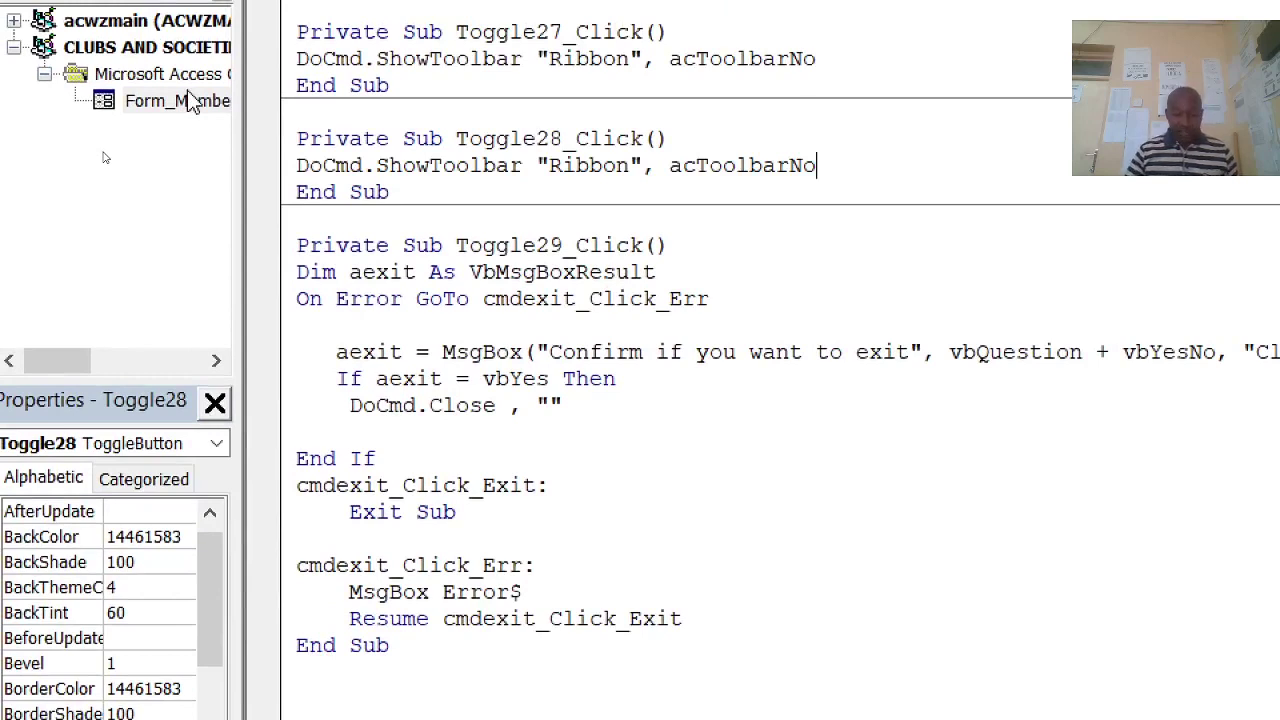
key("BackSpace")
key("BackSpace")
type("ye")
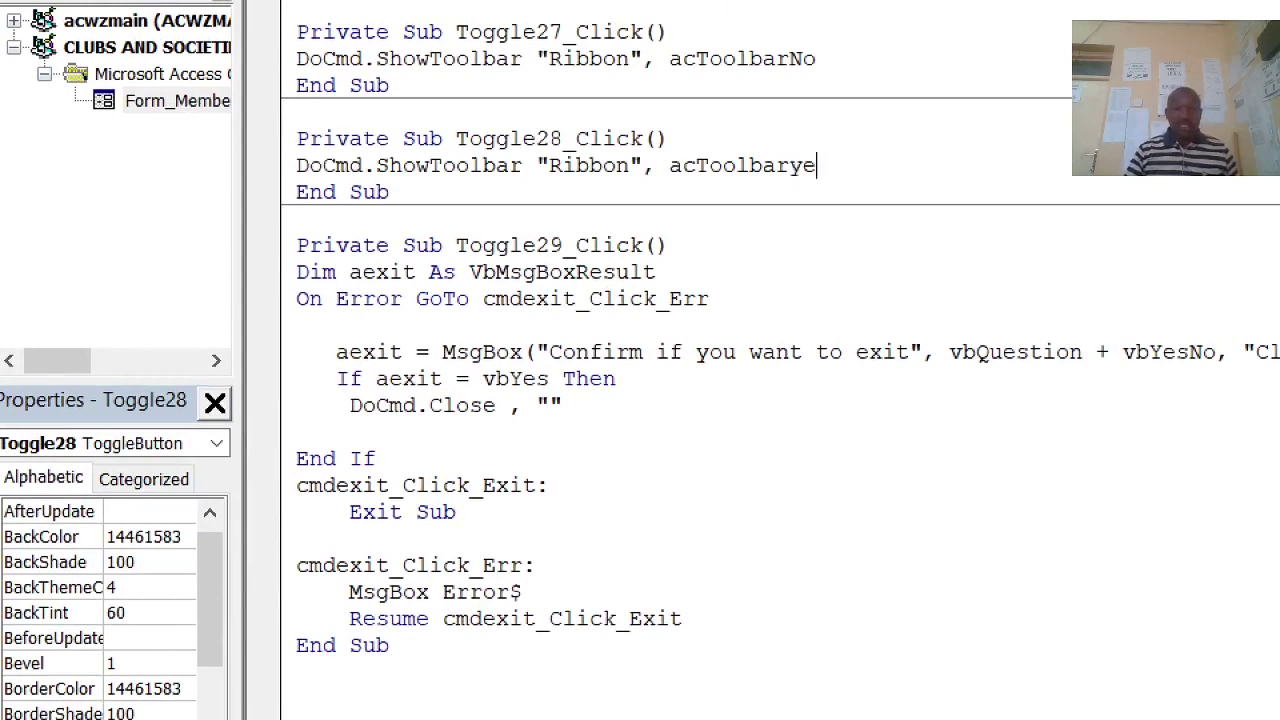
type("s")
key("ctrl+s")
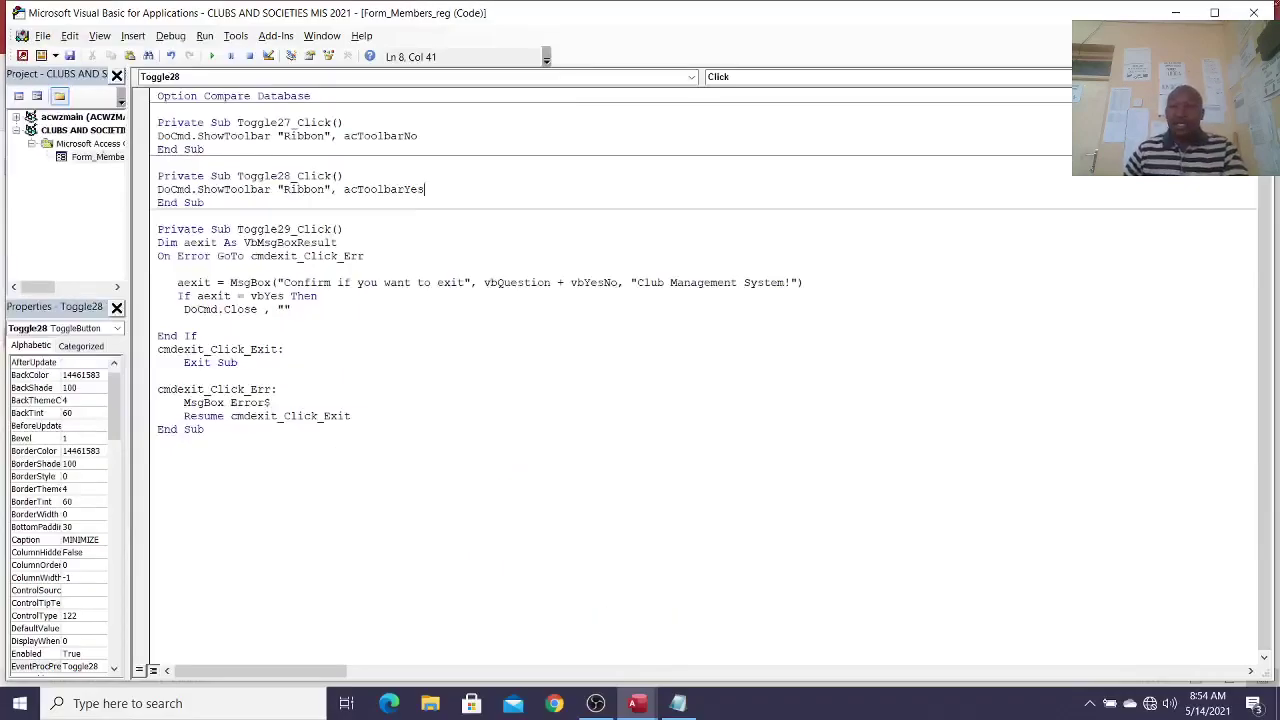
left_click(1256, 13)
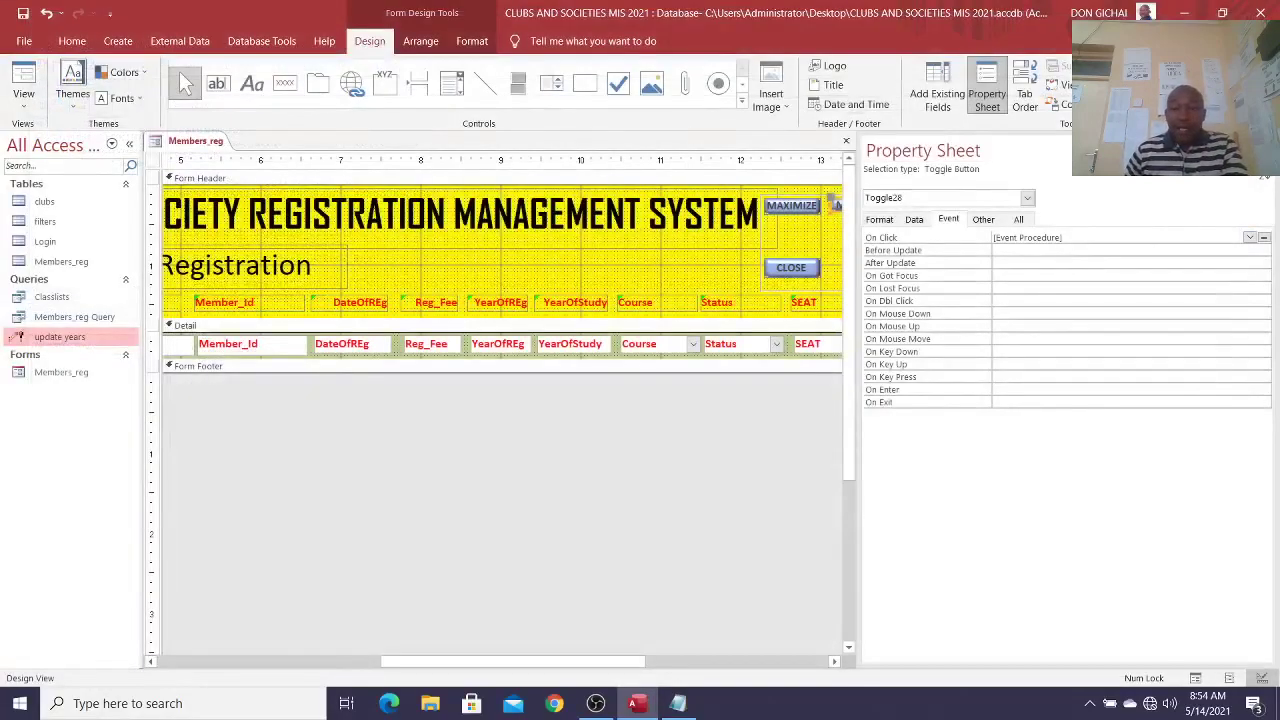
left_click(1264, 150)
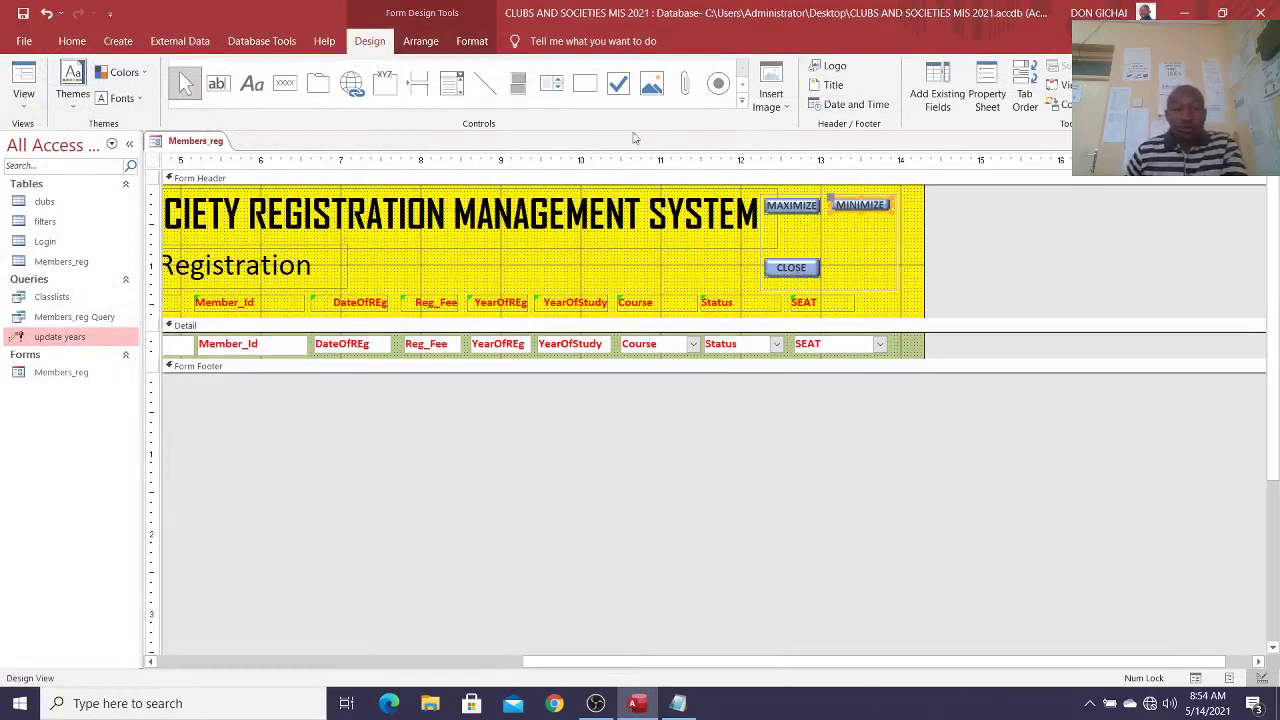
Step: Add a command button beside CLOSE that performs the Quit Application action and shows the text "Quit App", then select it
left_click(287, 86)
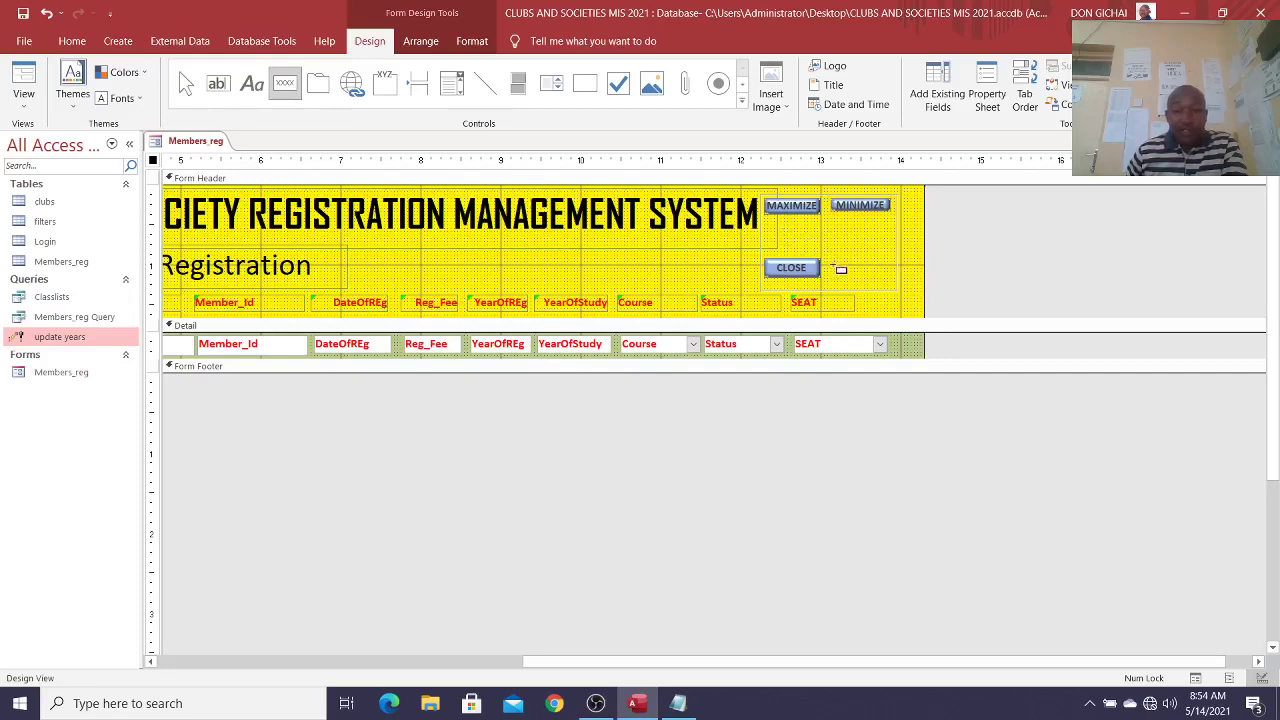
left_click_drag(837, 258, 884, 272)
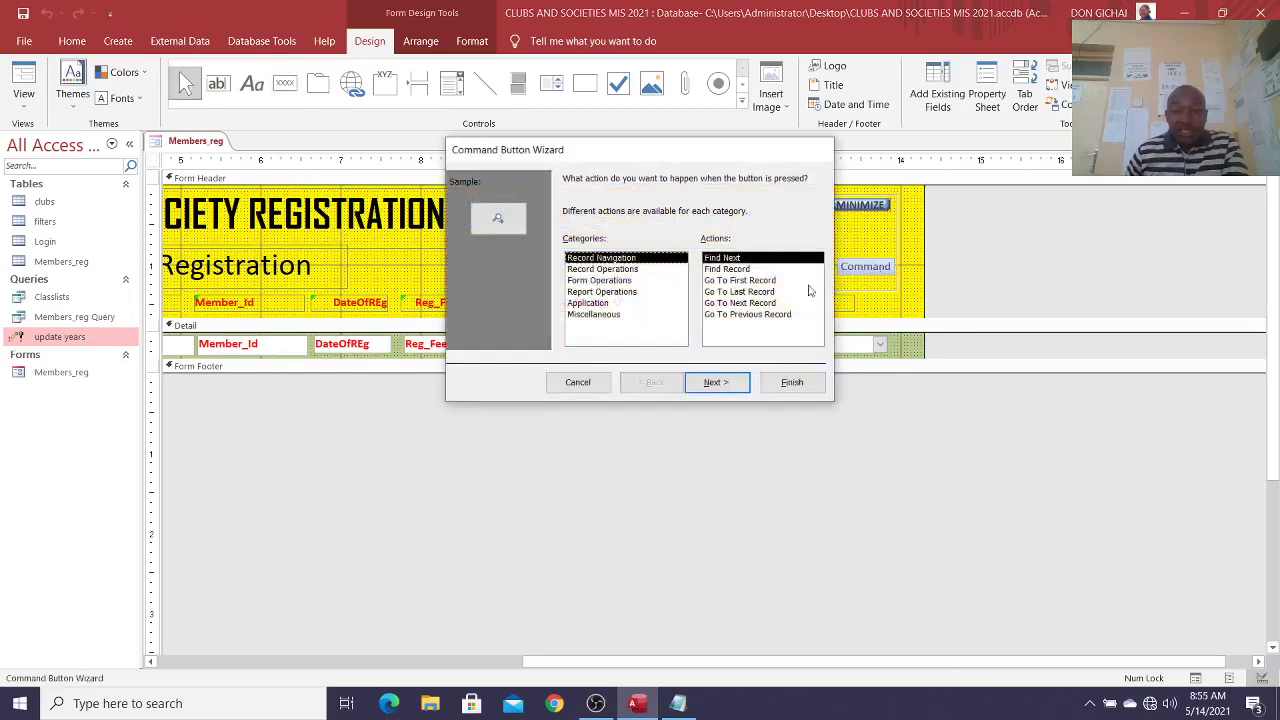
left_click(590, 303)
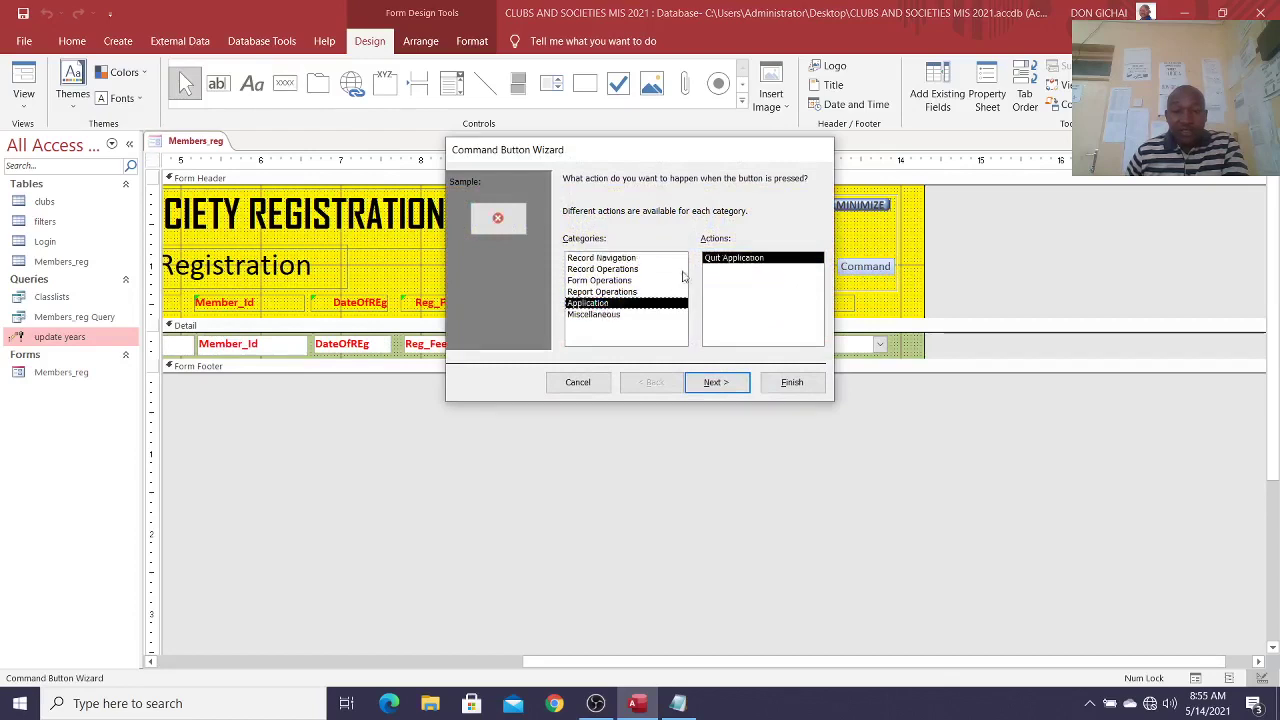
left_click(716, 380)
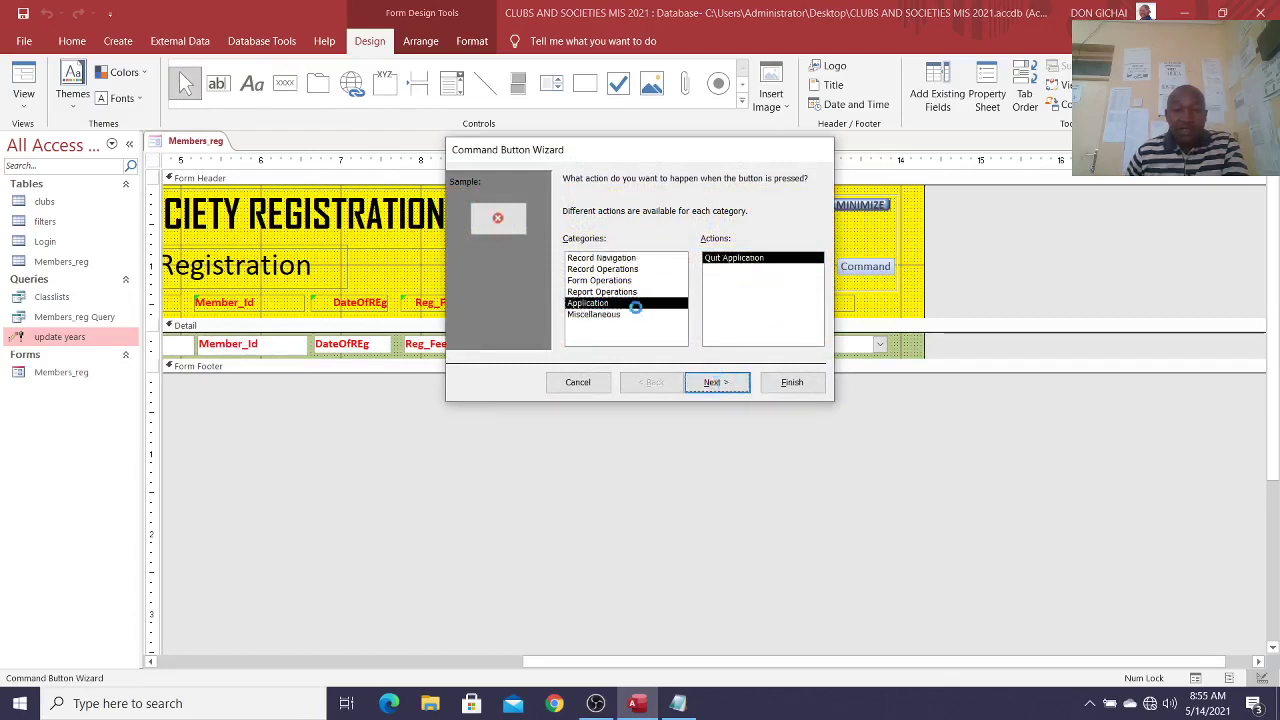
left_click(584, 249)
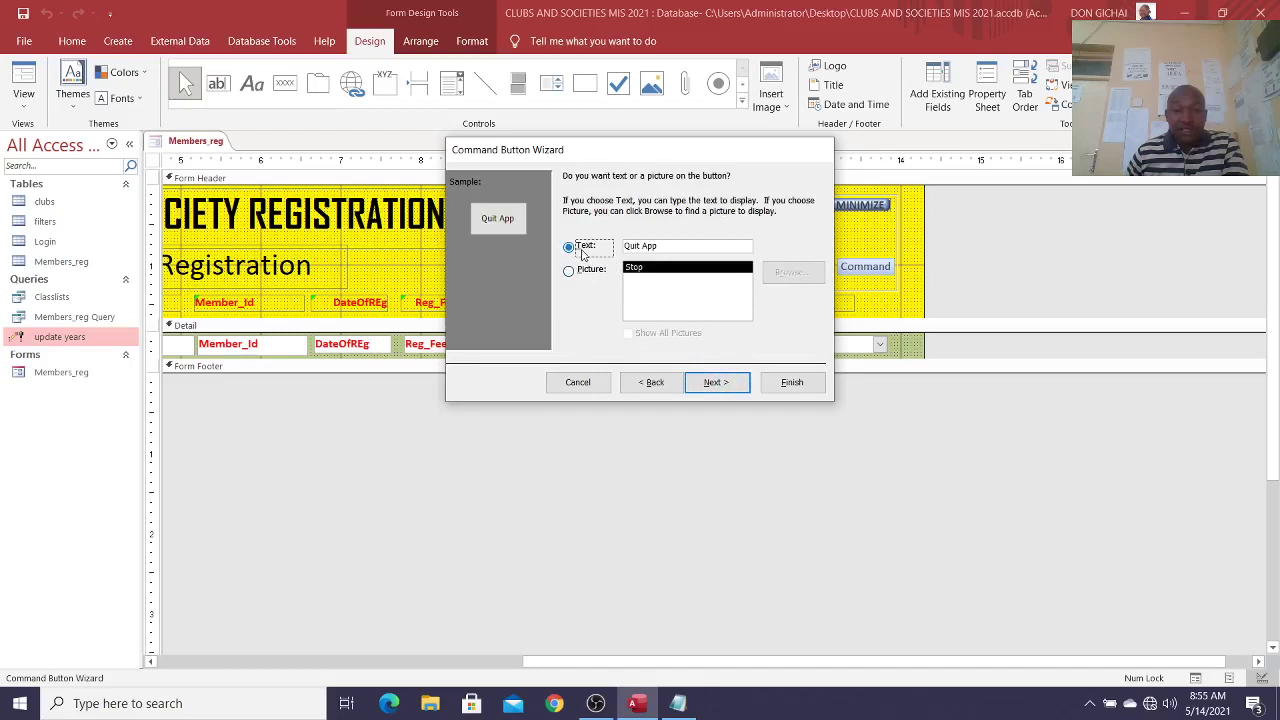
left_click(585, 270)
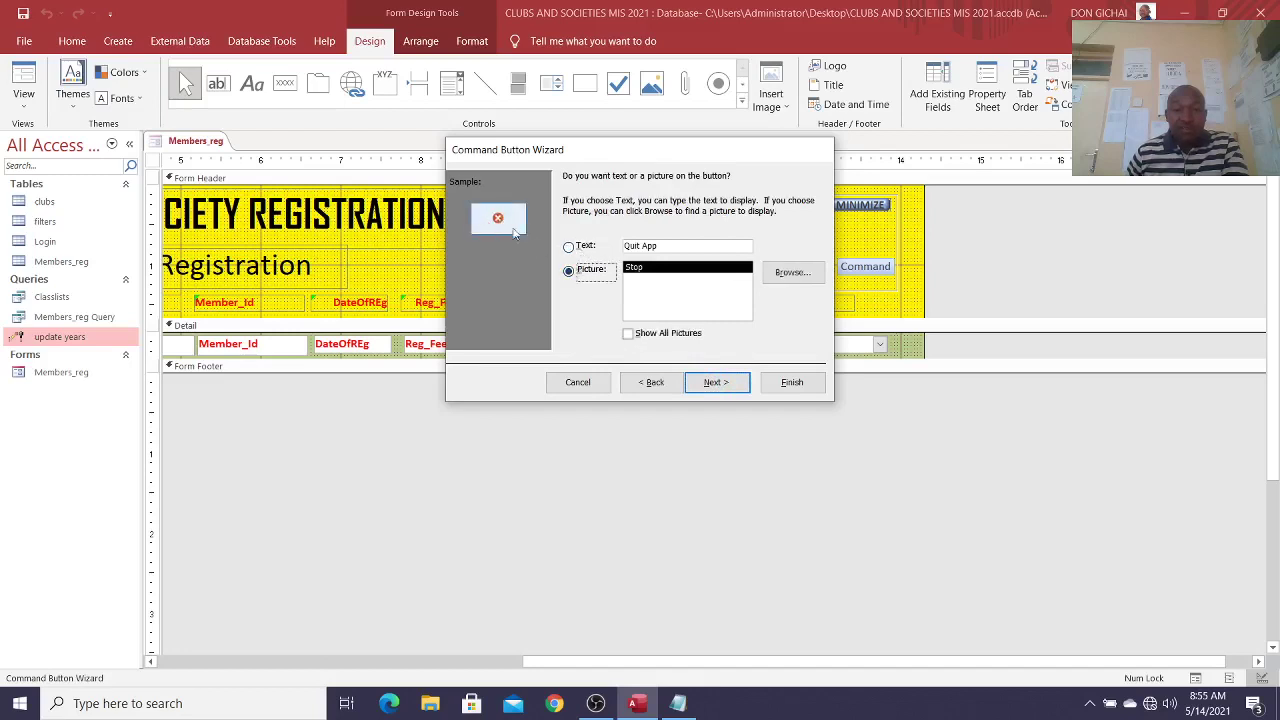
left_click(571, 249)
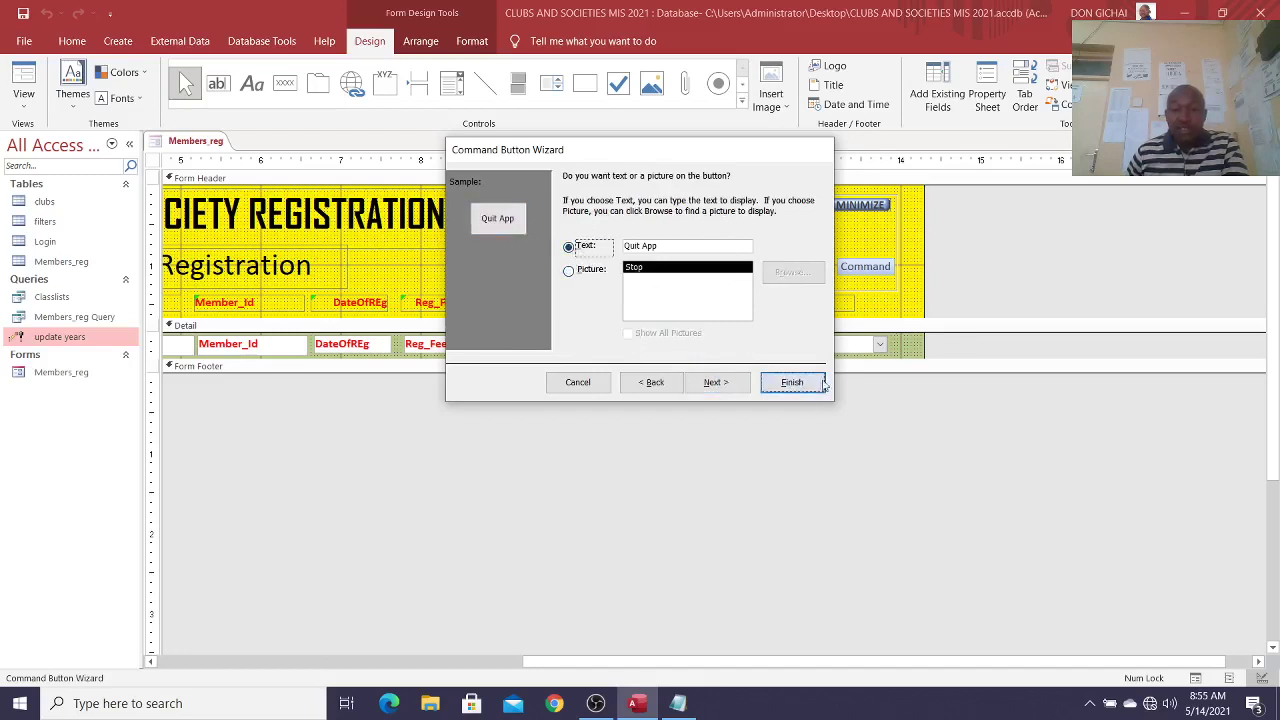
left_click(793, 383)
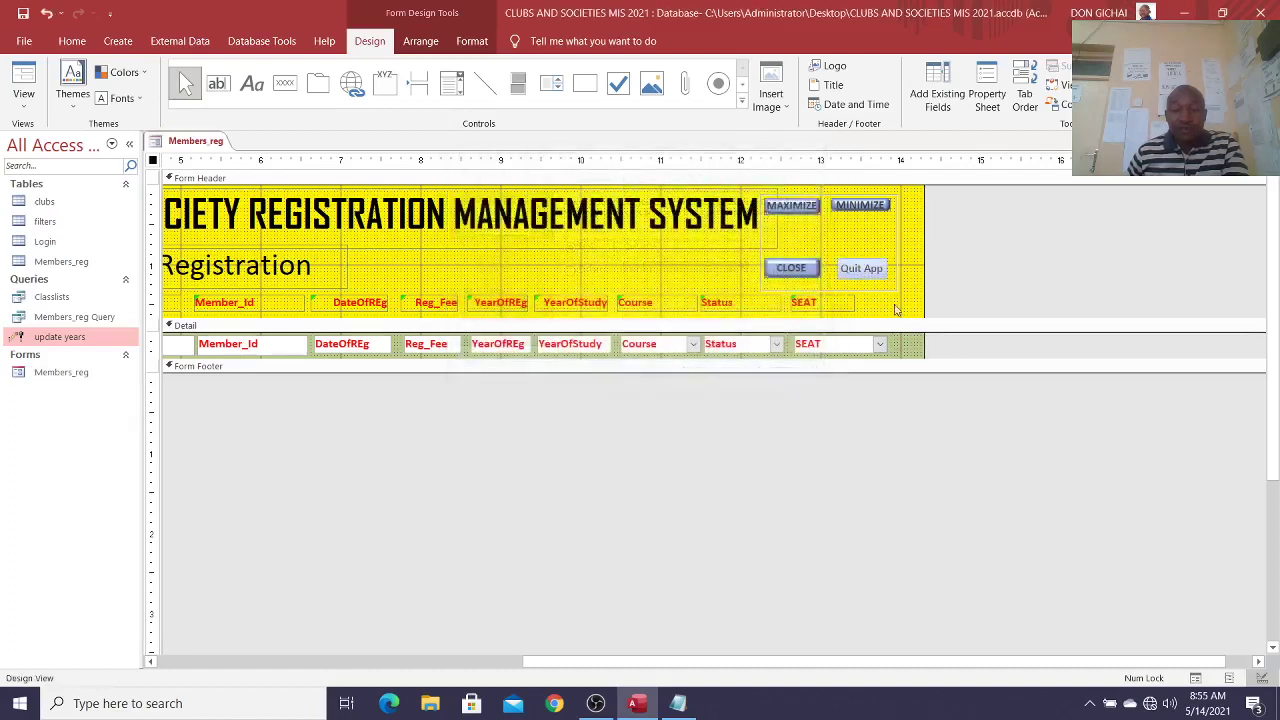
left_click(871, 270)
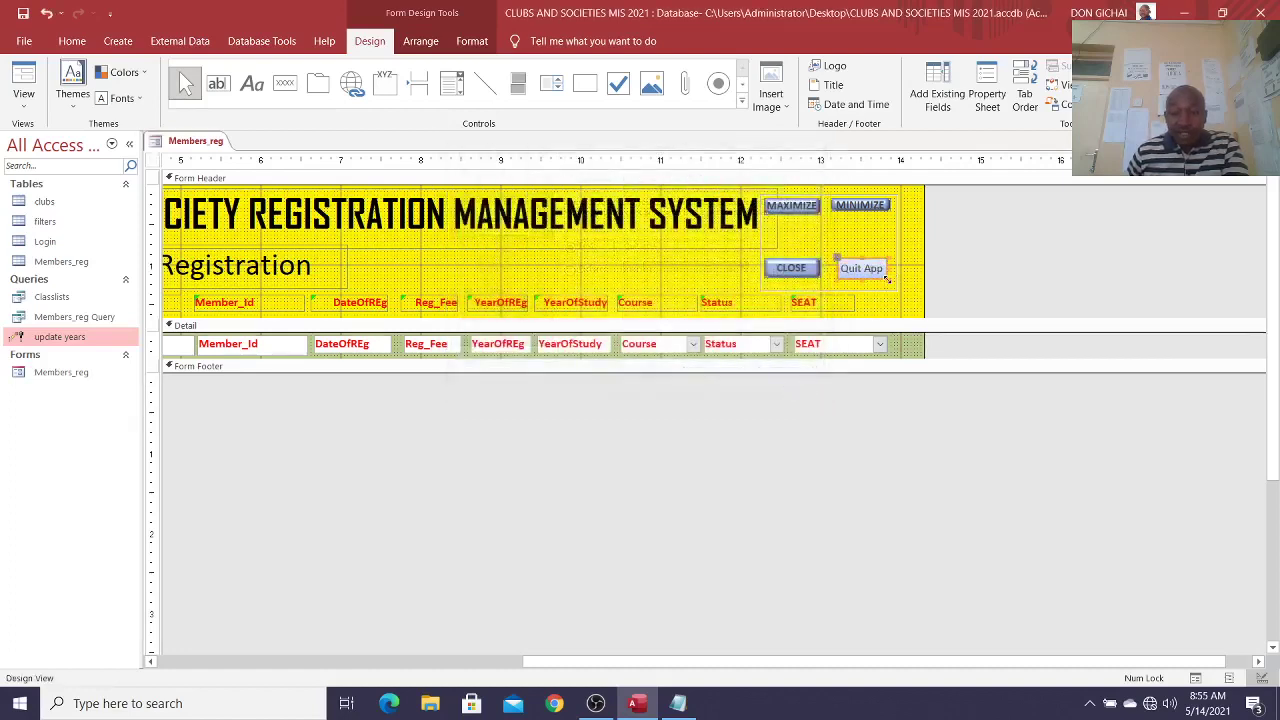
Step: Slightly enlarge the Quit App button and move CLOSE and Quit App up directly beneath MAXIMIZE and MINIMIZE
left_click_drag(887, 279, 892, 278)
left_click_drag(802, 270, 806, 236)
left_click_drag(858, 271, 857, 238)
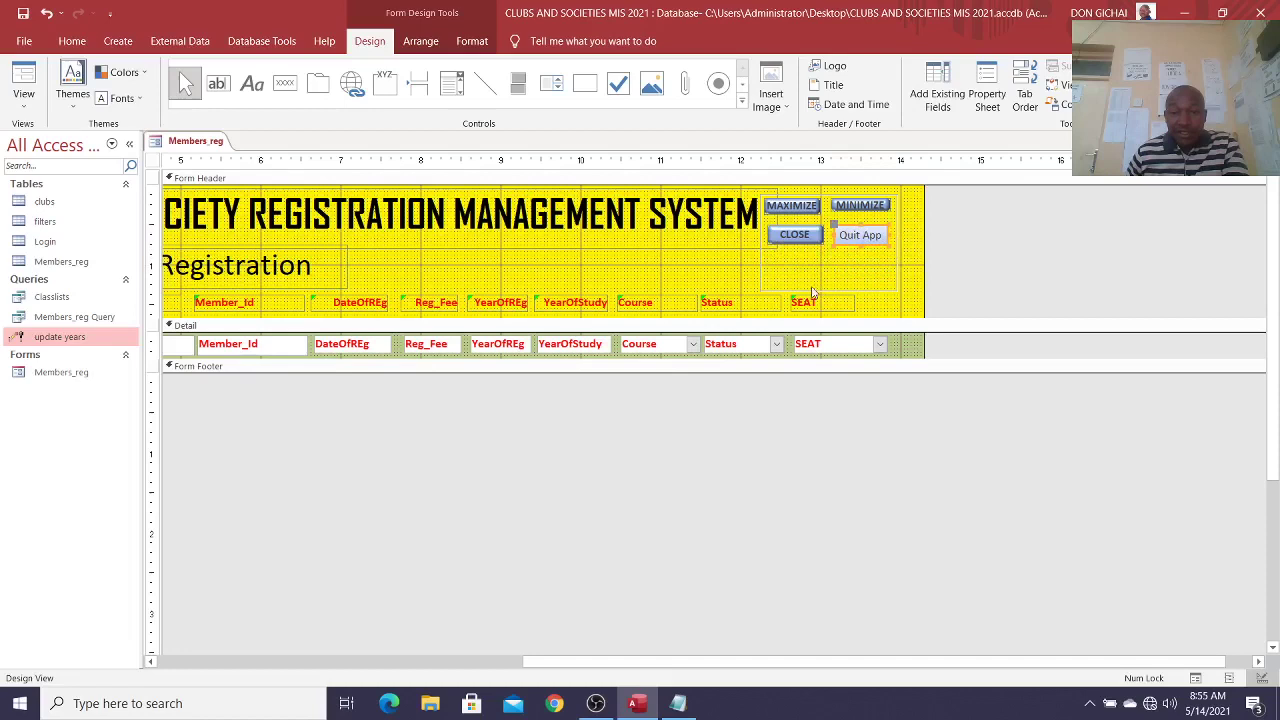
Step: Set the Back Color of the MAXIMIZE, MINIMIZE, CLOSE and Quit App buttons to Background 2, then close the property sheet
left_click(810, 215, "shift")
left_click(790, 237, "shift")
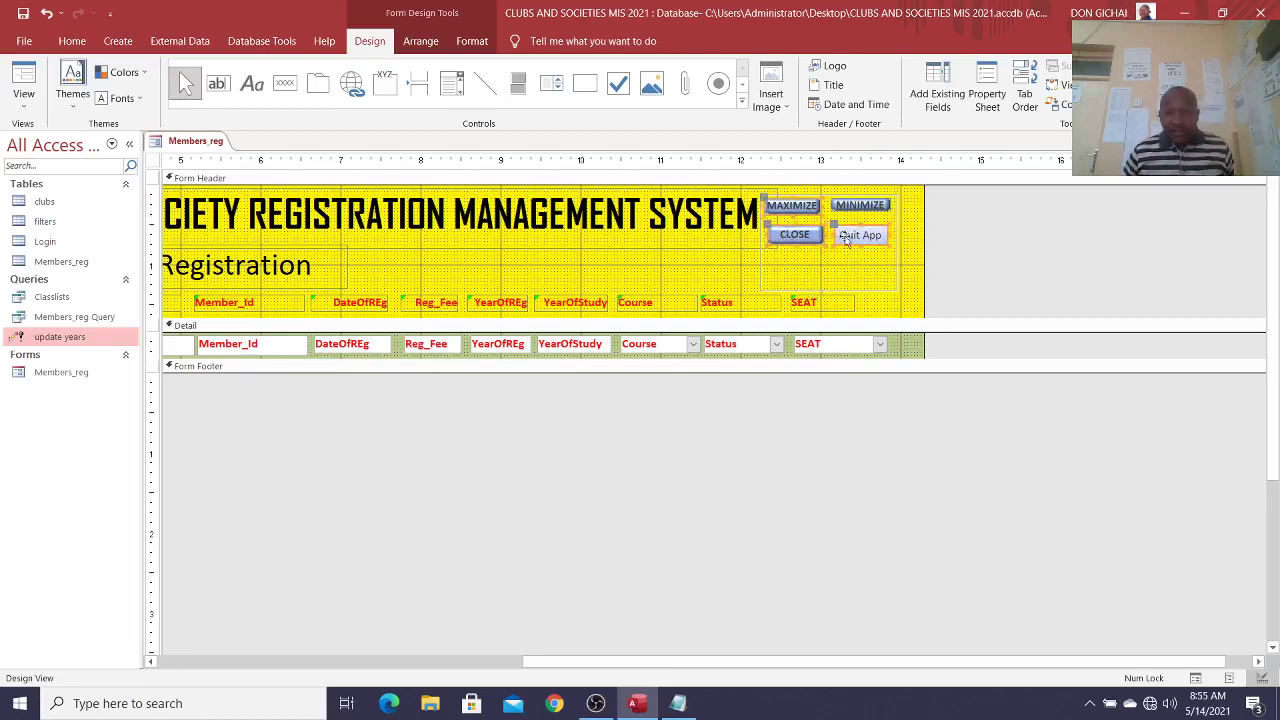
left_click(862, 207, "shift")
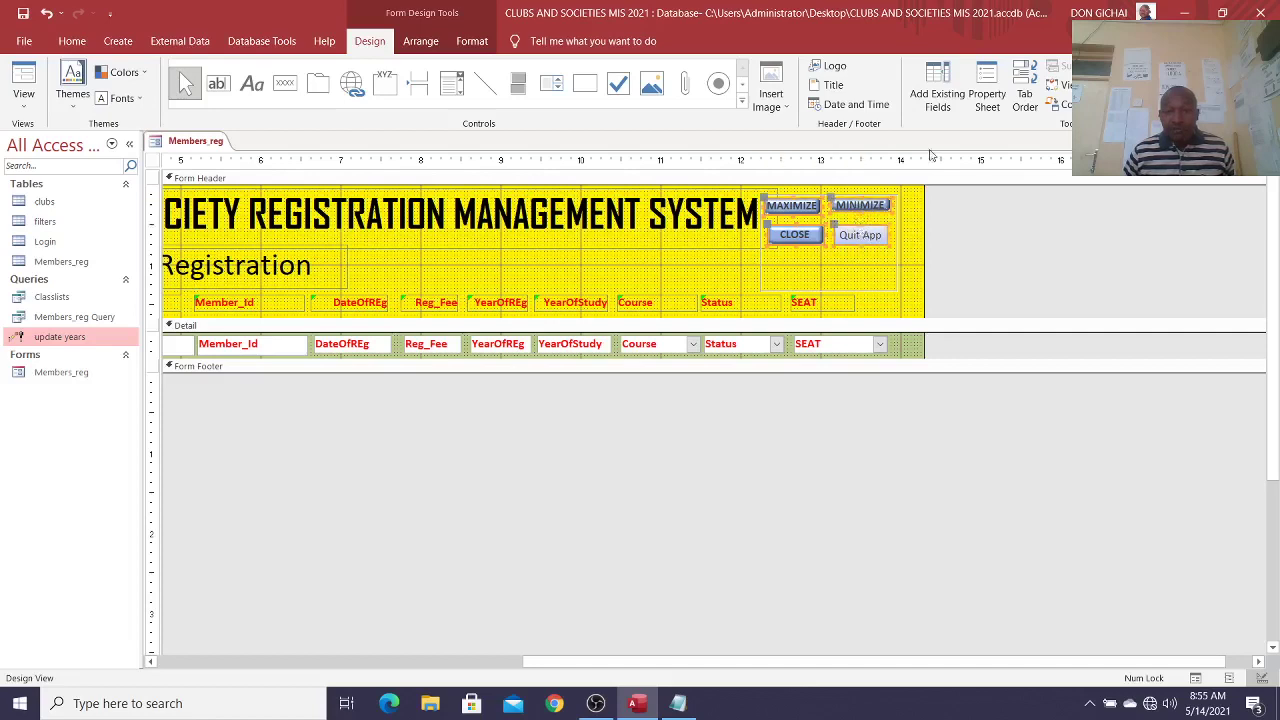
left_click(987, 95)
left_click(1033, 220)
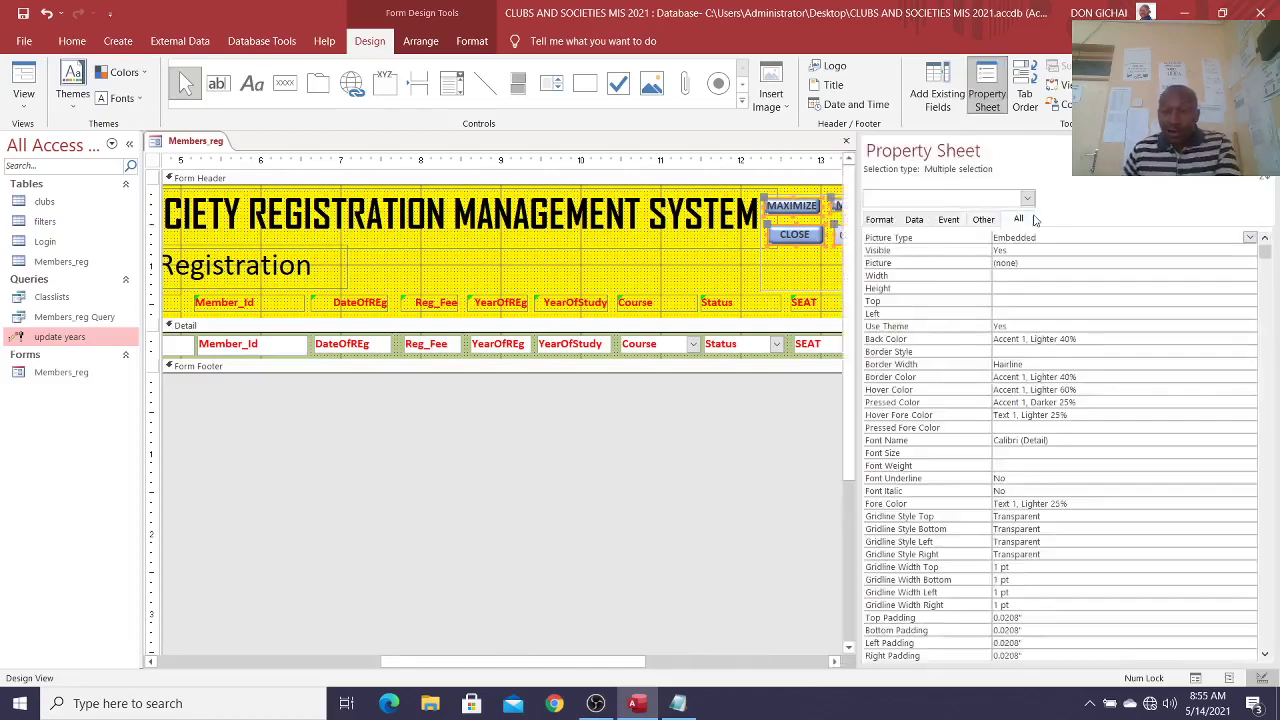
left_click(1104, 376)
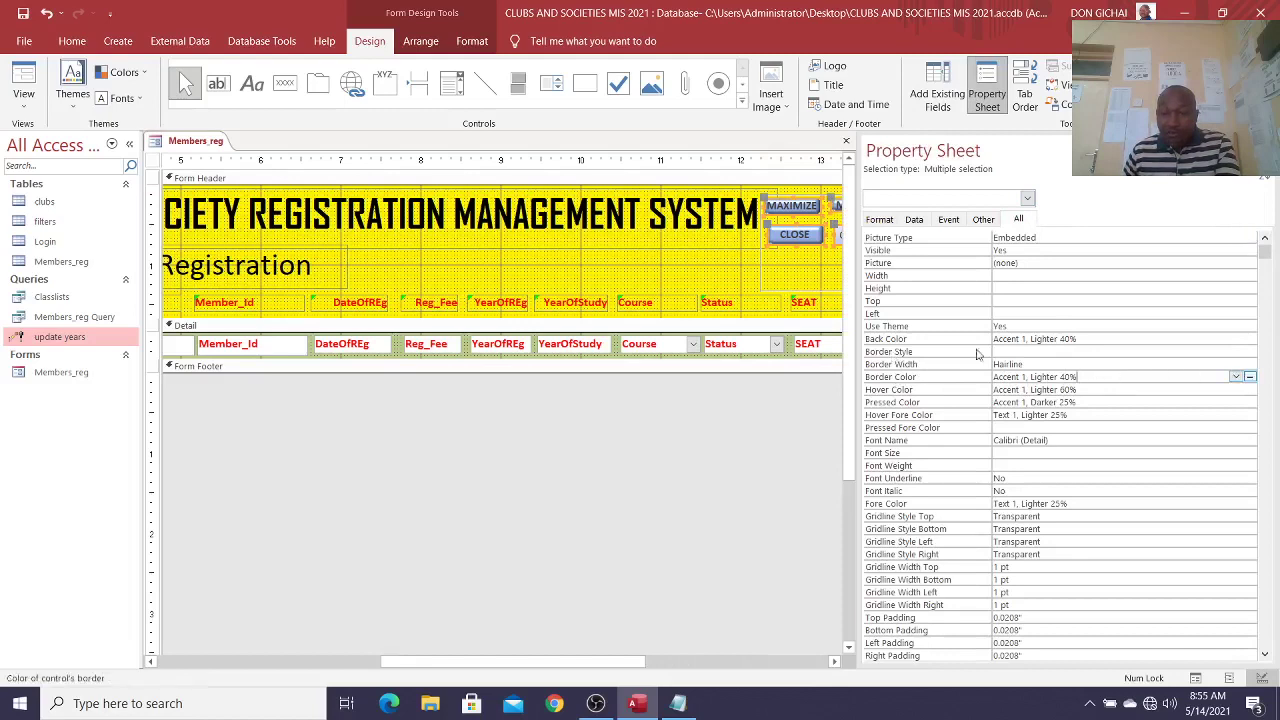
left_click(1124, 339)
left_click(1236, 339)
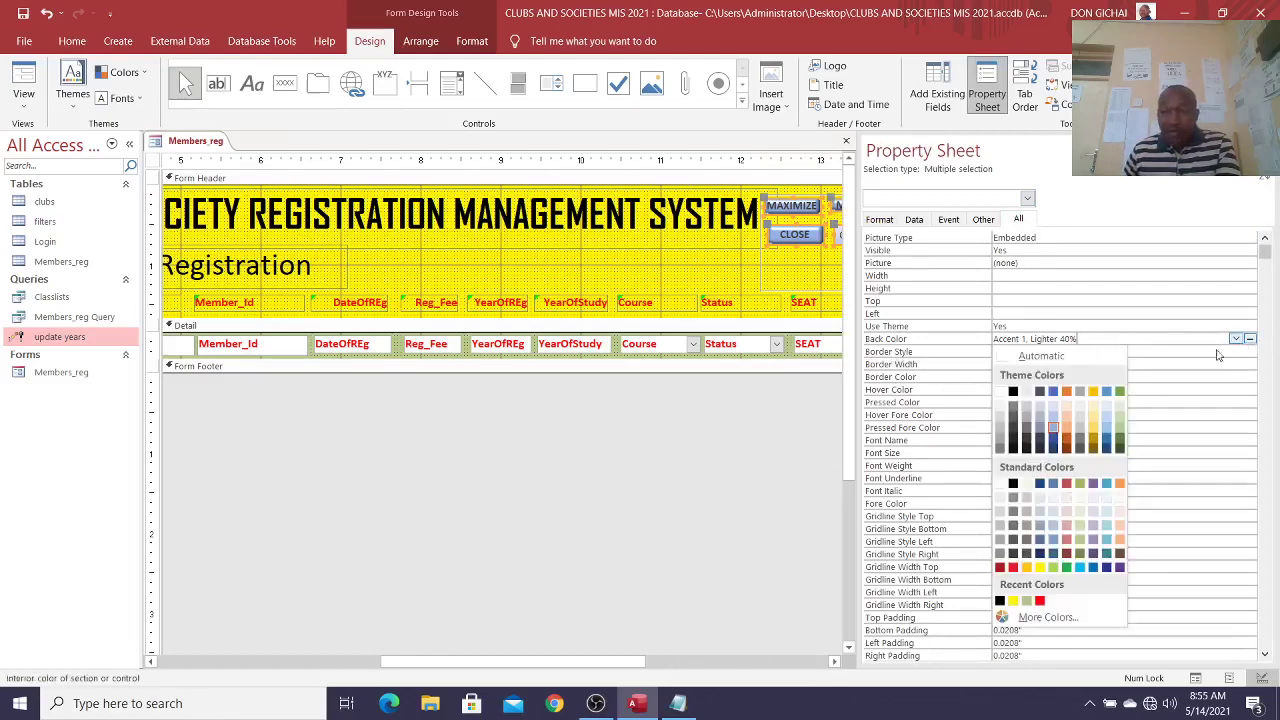
left_click(1024, 390)
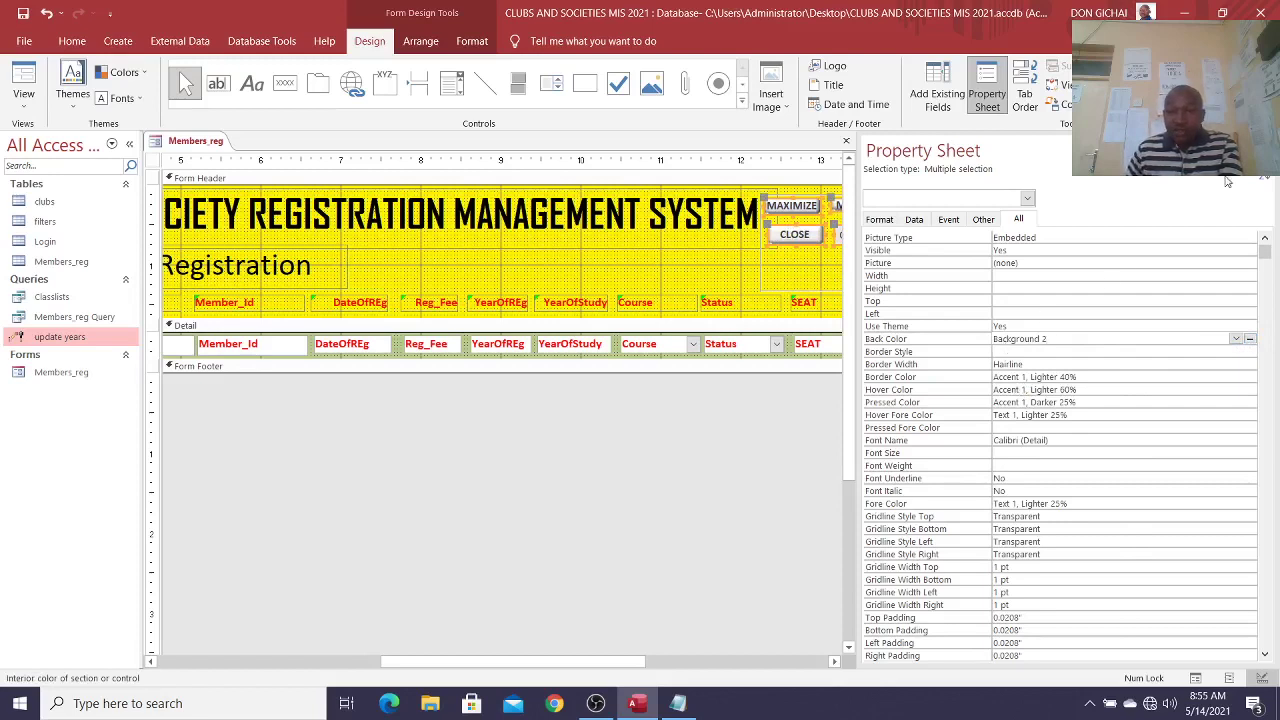
left_click(987, 93)
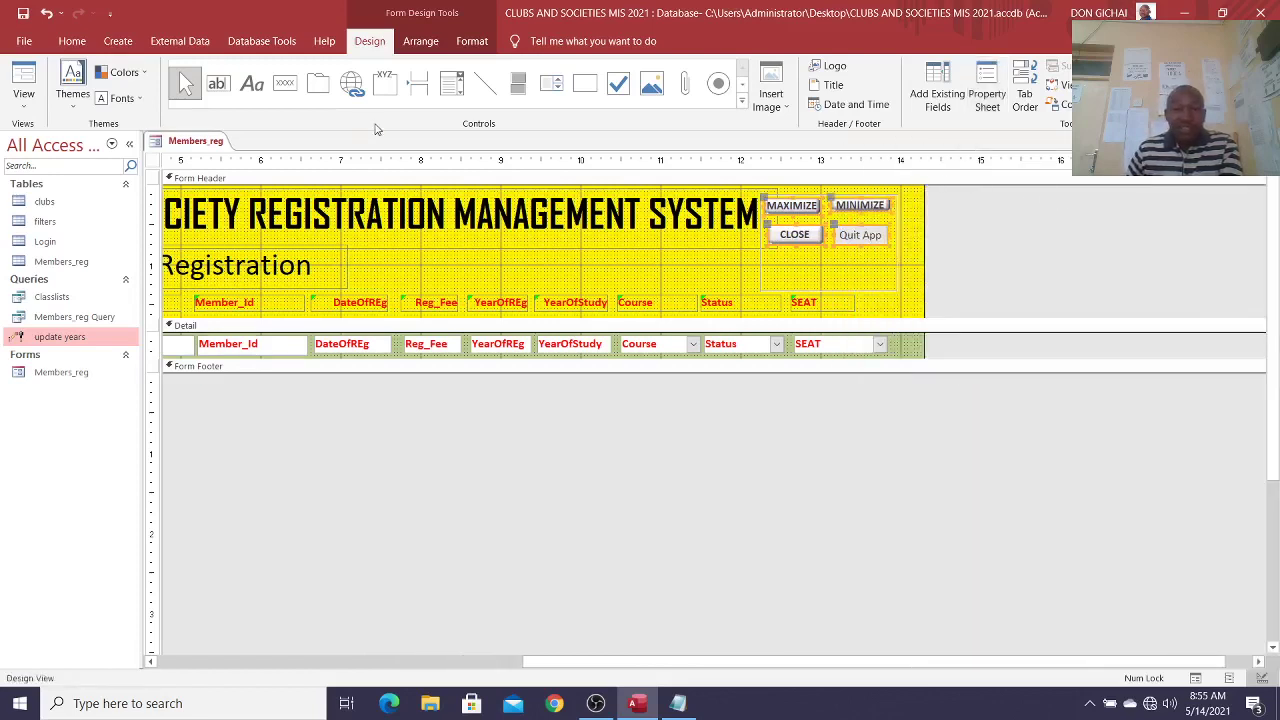
Step: Toggle bold formatting on the four selected header buttons, then deselect them
left_click(472, 41)
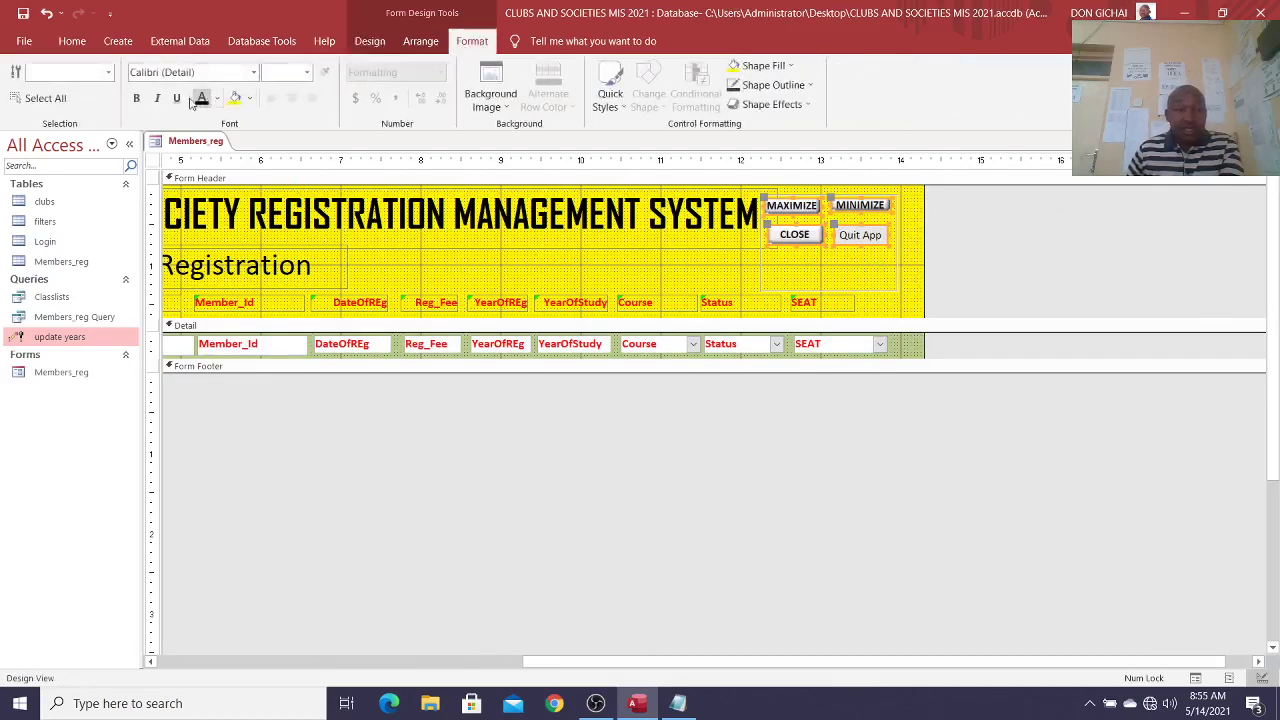
left_click(138, 98)
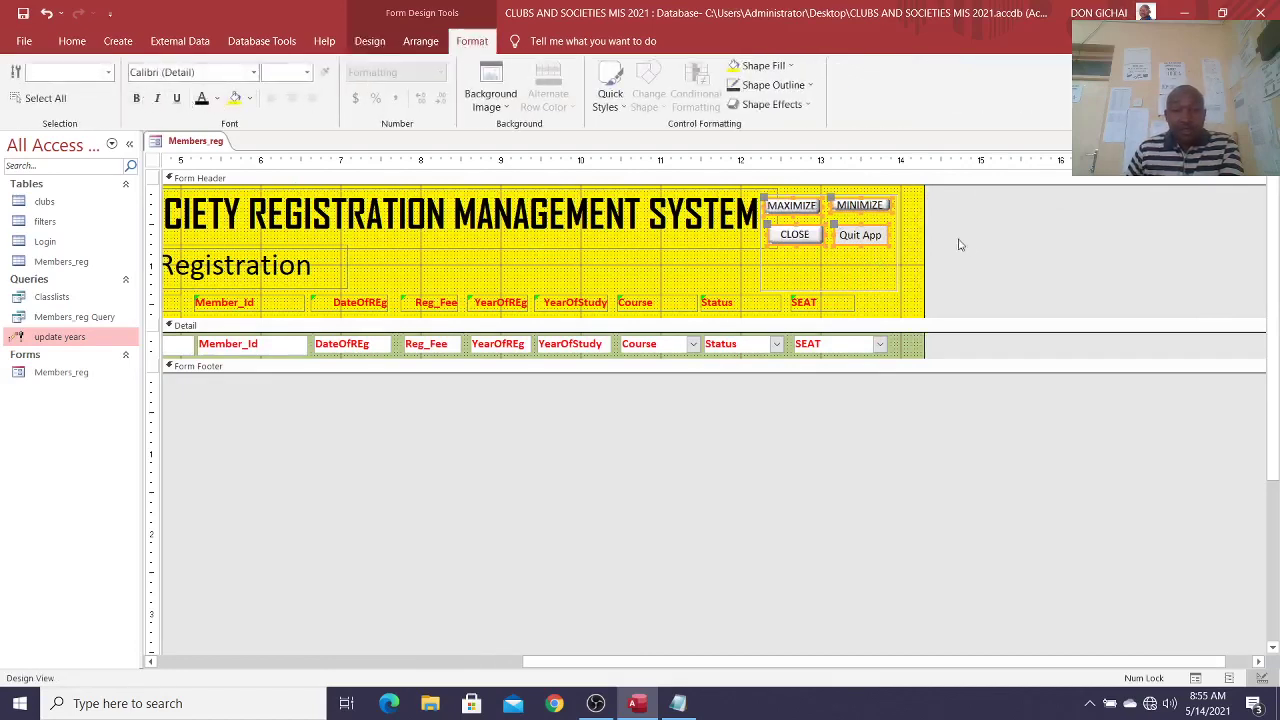
left_click(1015, 253)
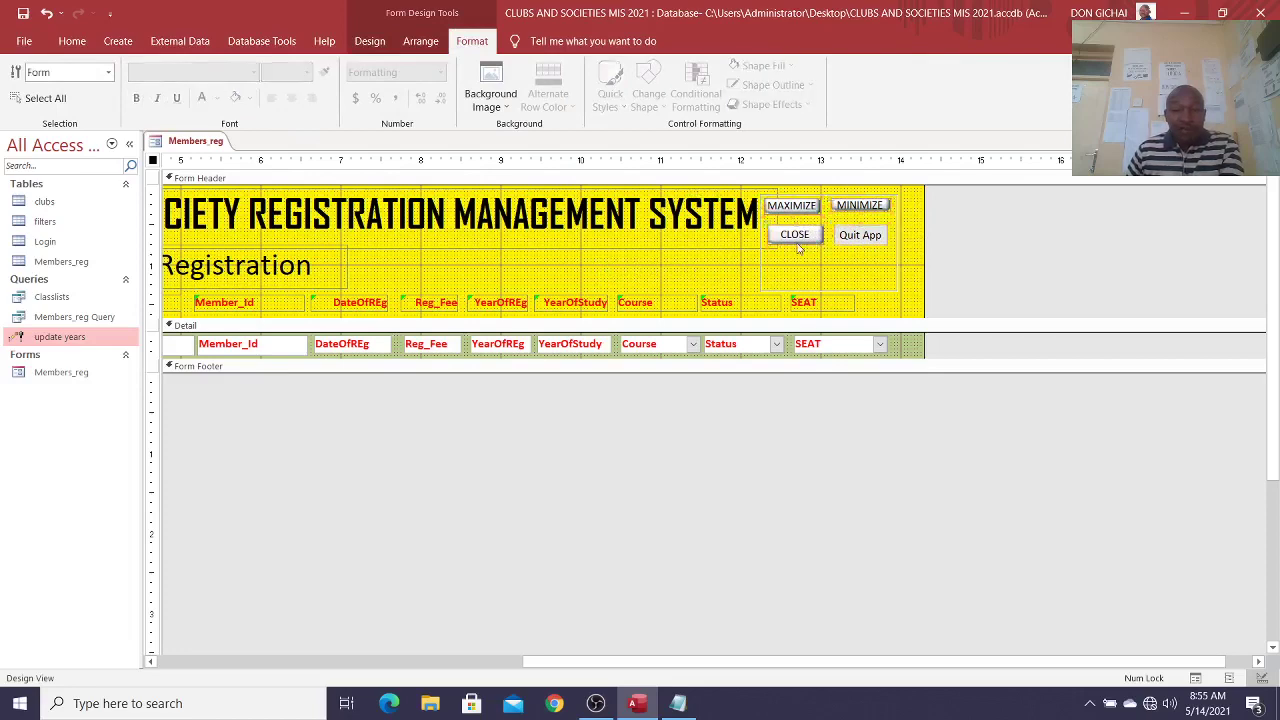
Step: Show the form in Form View and test the CLOSE button, answering No to the exit confirmation
left_click(72, 41)
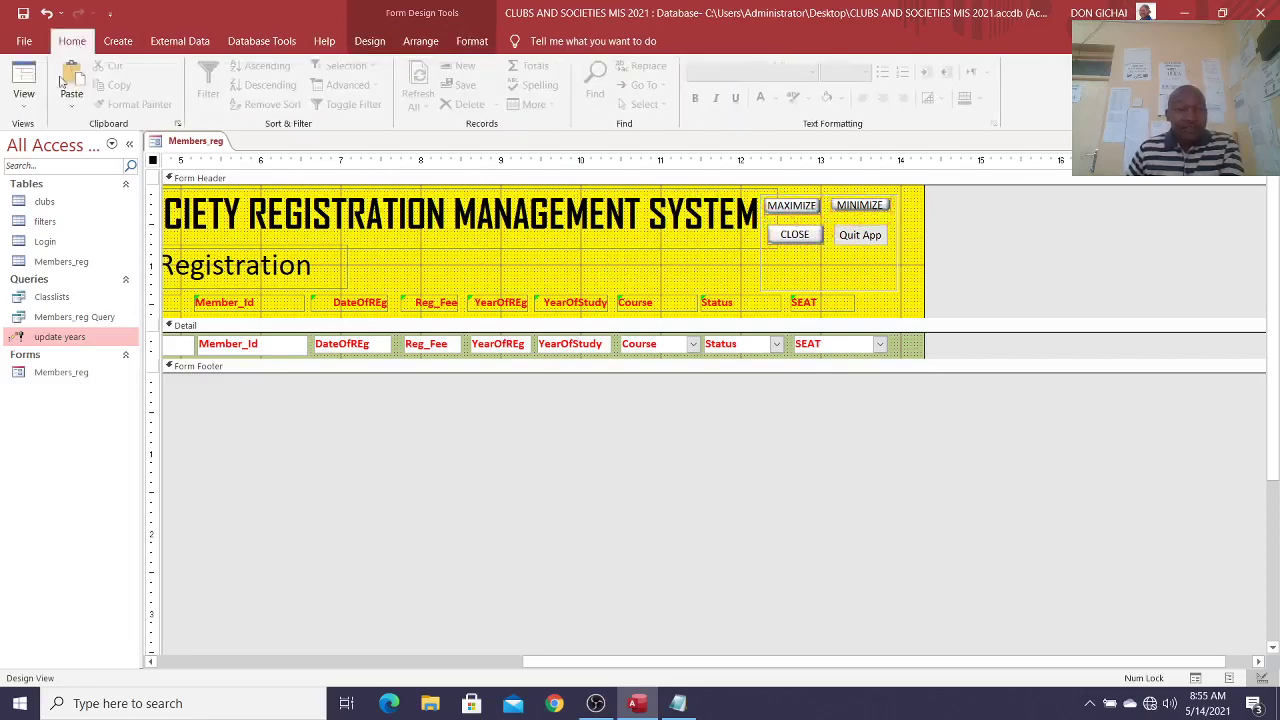
left_click(42, 84)
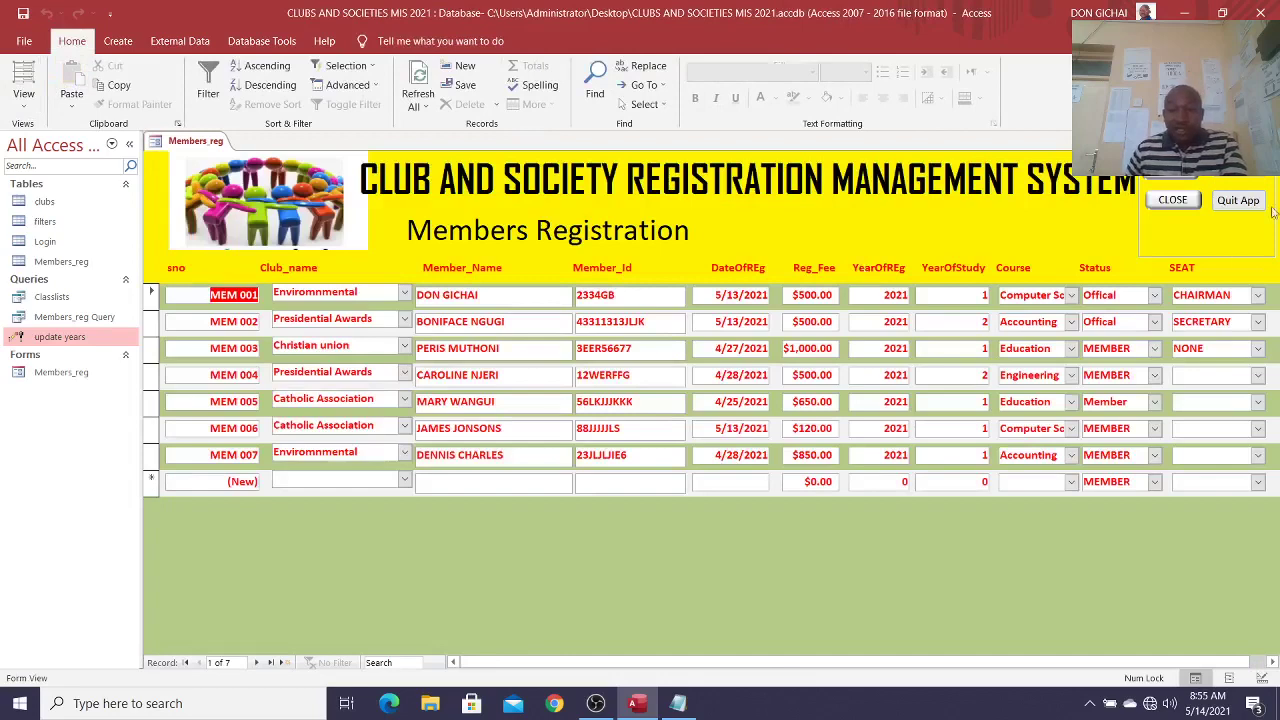
left_click(1171, 203)
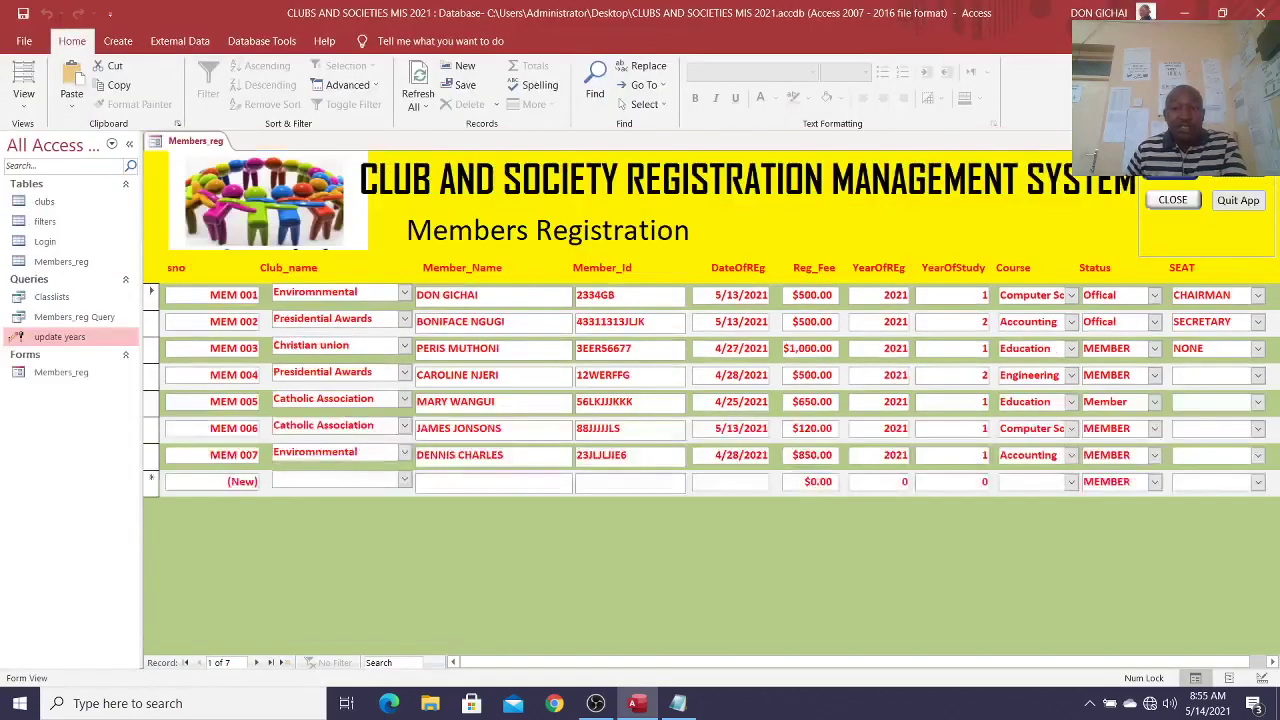
left_click(1180, 202)
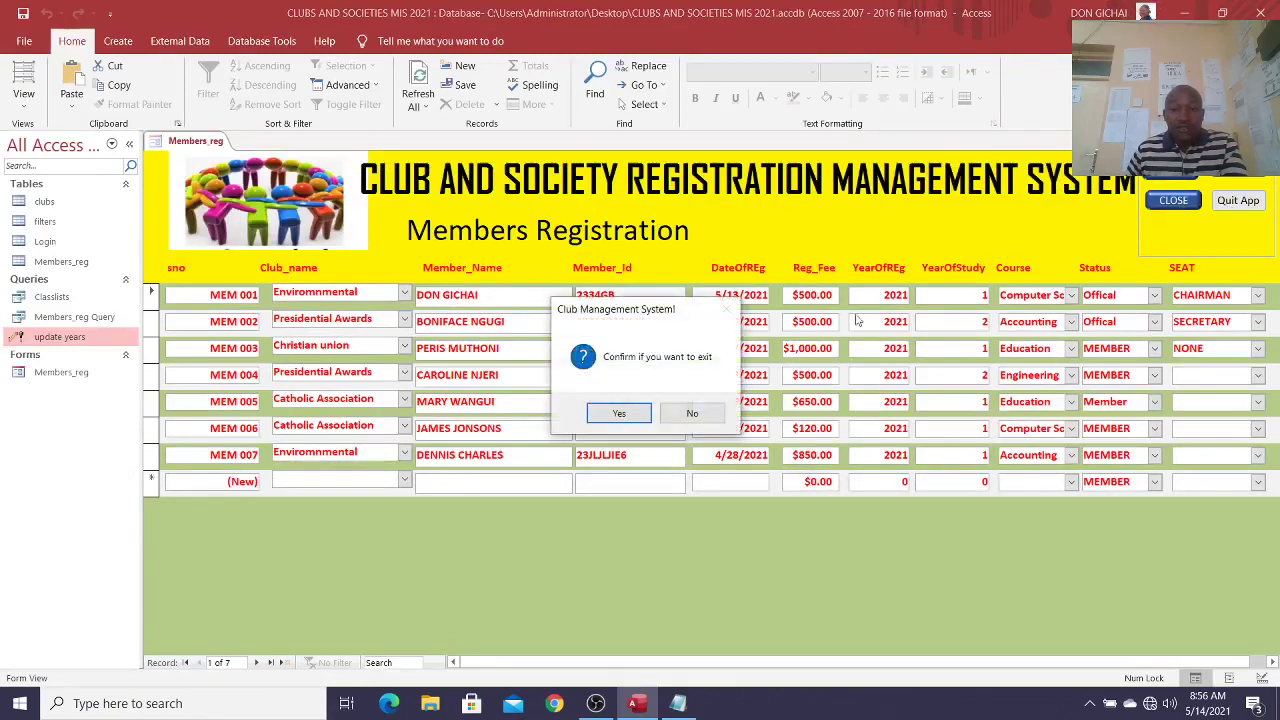
left_click_drag(660, 315, 815, 263)
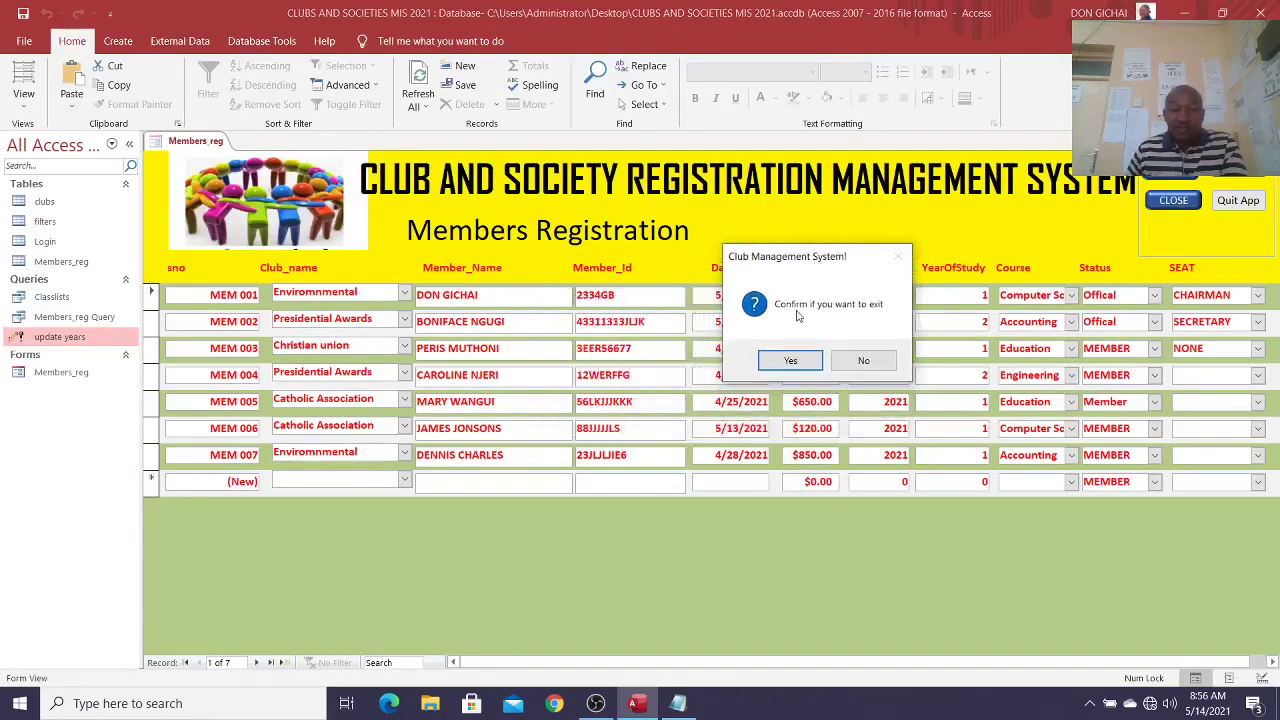
left_click(863, 360)
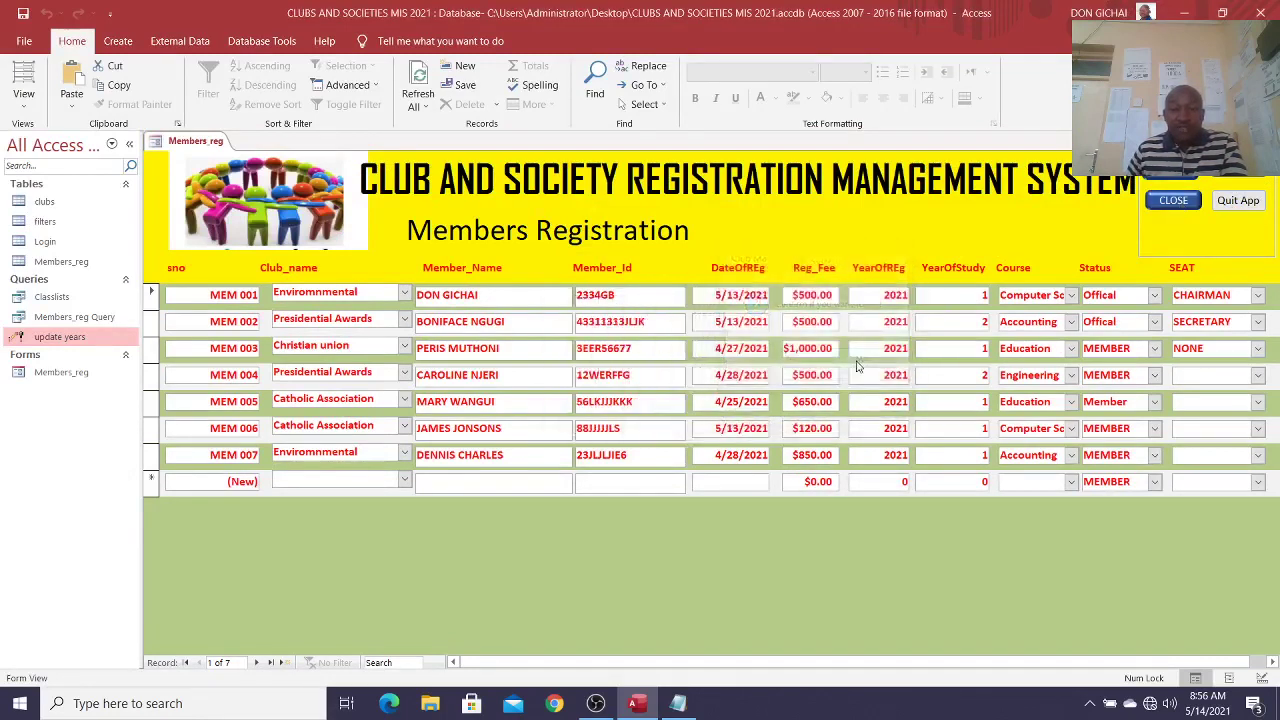
Step: Close the form with its own CLOSE button, confirming the exit and saving the design changes
left_click(1176, 205)
left_click(646, 418)
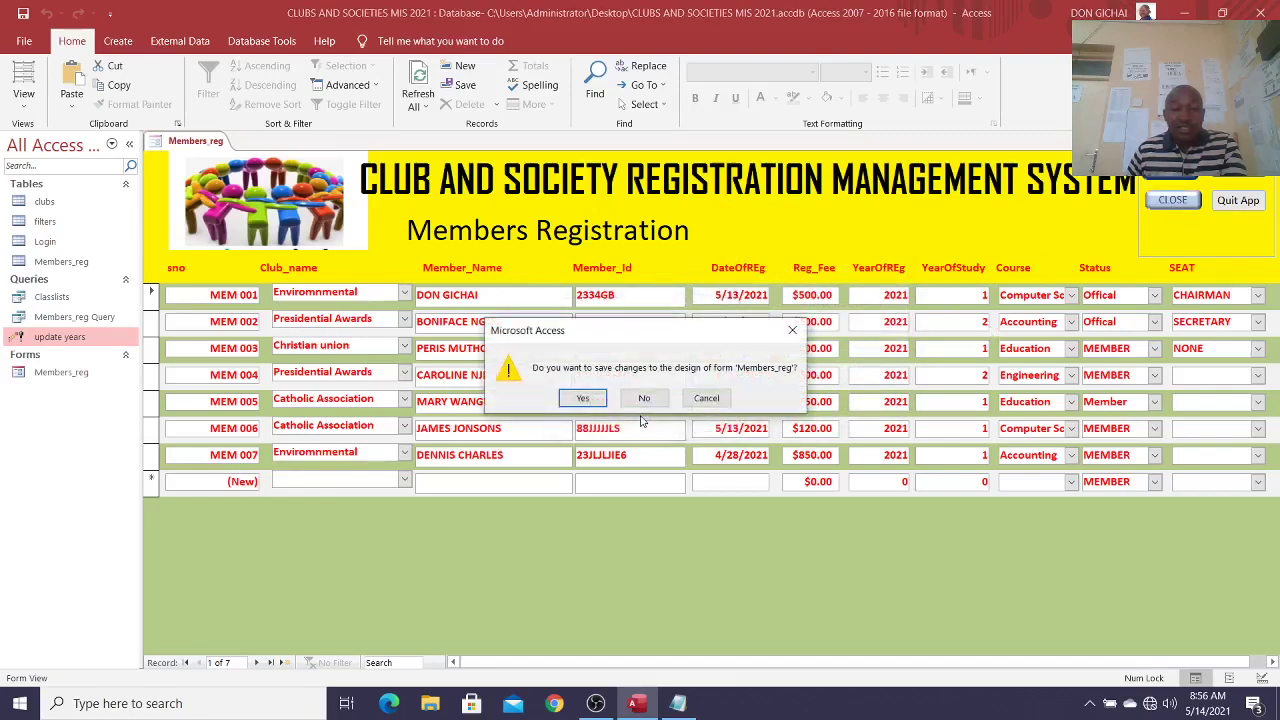
left_click(581, 399)
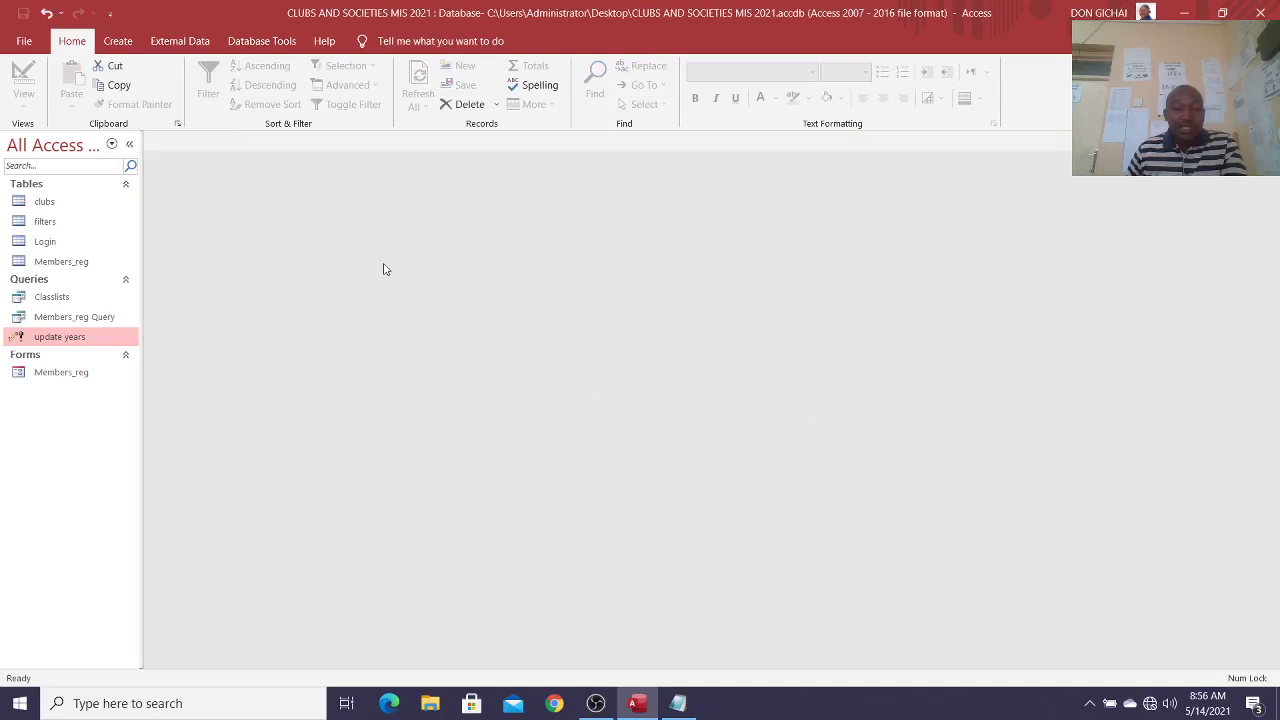
Step: Reopen Members_reg in Design View and draw rectangles around the Members Registration subtitle and the main title
double_click(86, 371)
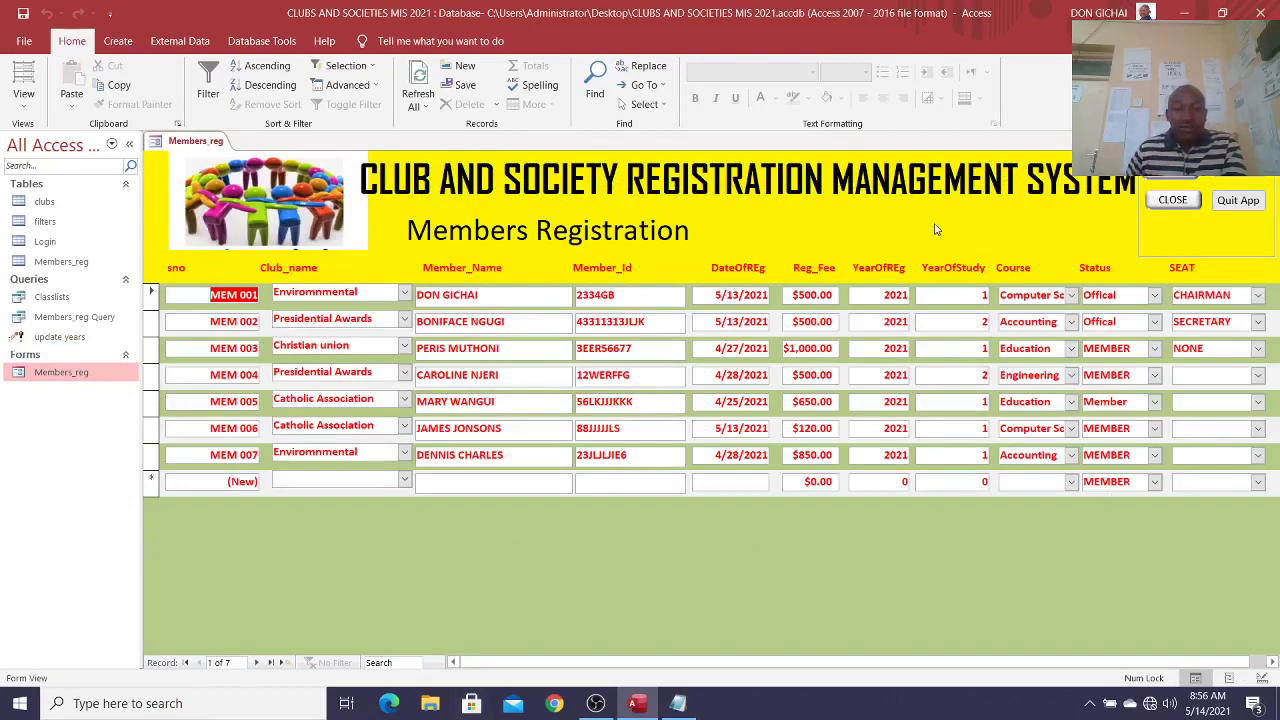
right_click(893, 186)
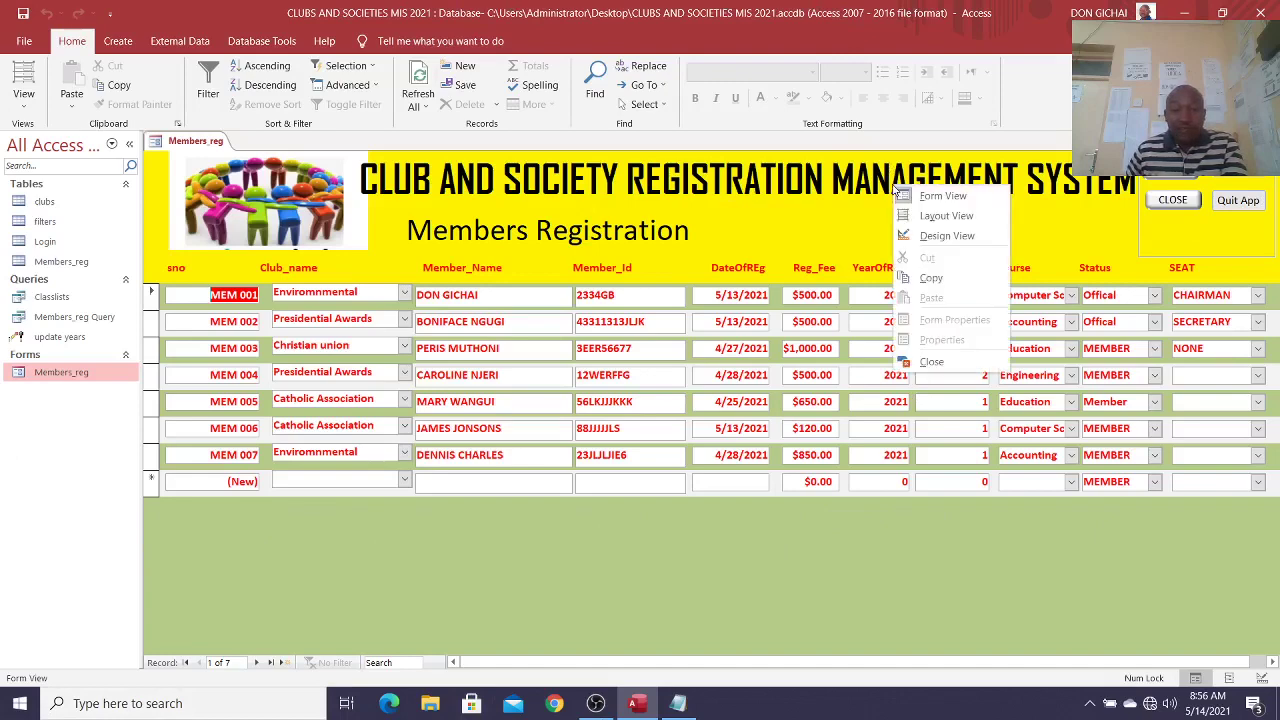
left_click(946, 238)
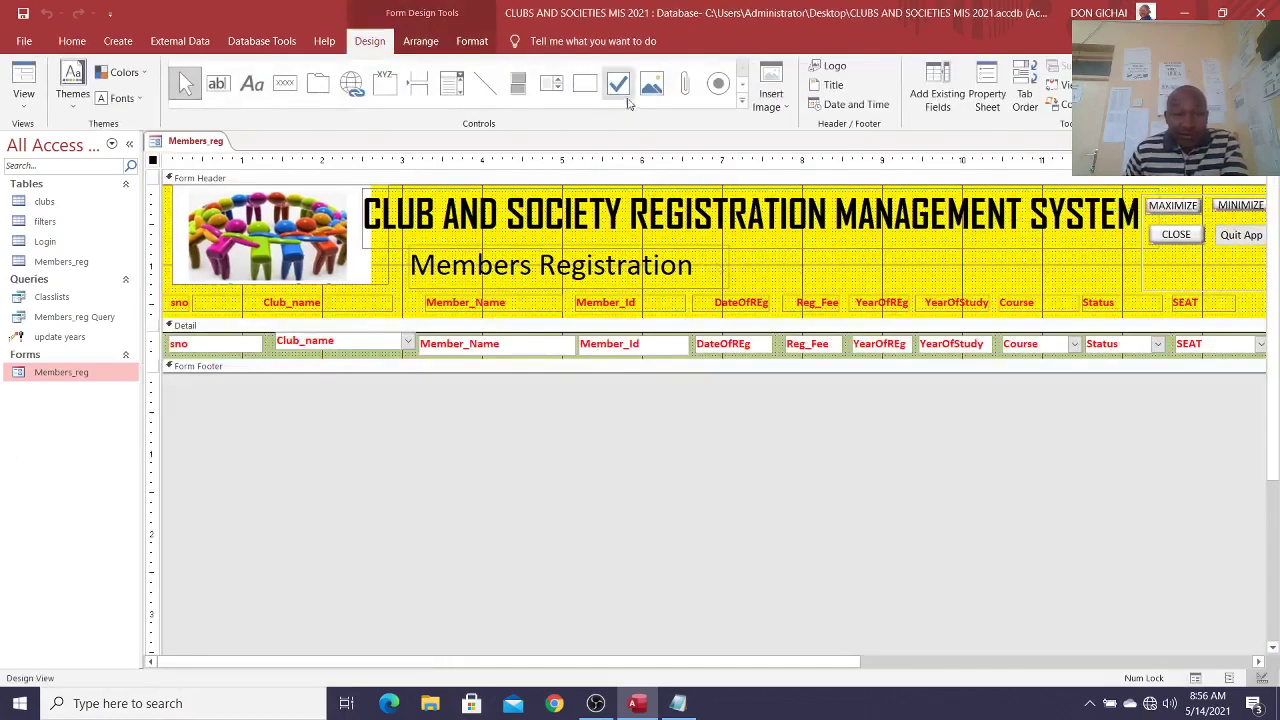
left_click(585, 83)
mouse_move(400, 238)
left_mouse_down()
mouse_move(476, 283)
mouse_move(745, 300)
mouse_move(730, 292)
left_mouse_up()
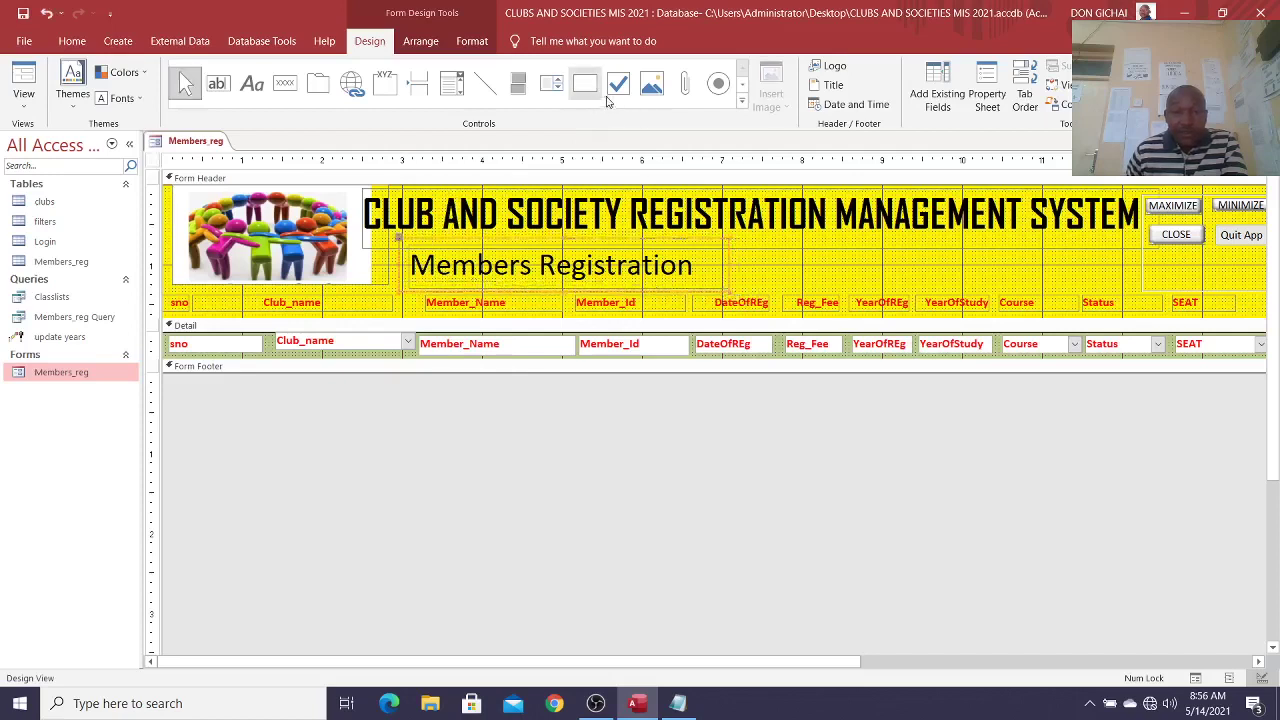
left_click(585, 83)
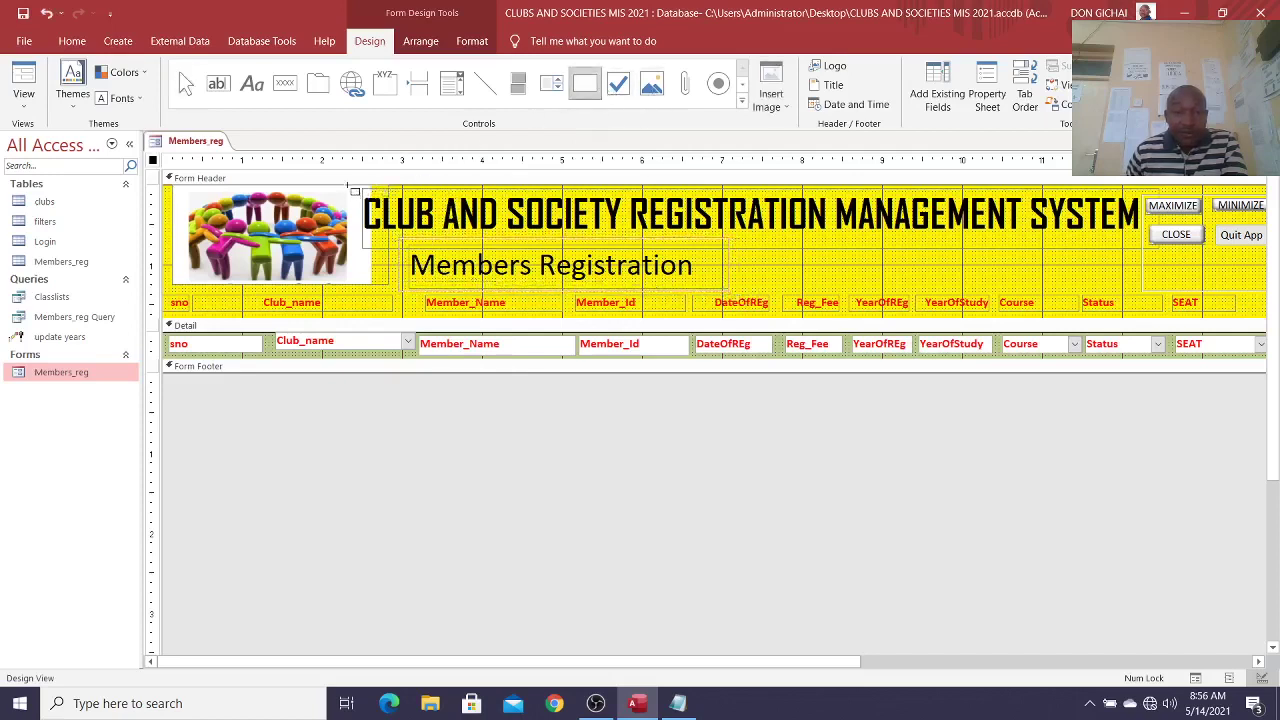
mouse_move(348, 186)
left_mouse_down()
mouse_move(564, 256)
mouse_move(1110, 292)
mouse_move(1147, 267)
left_mouse_up()
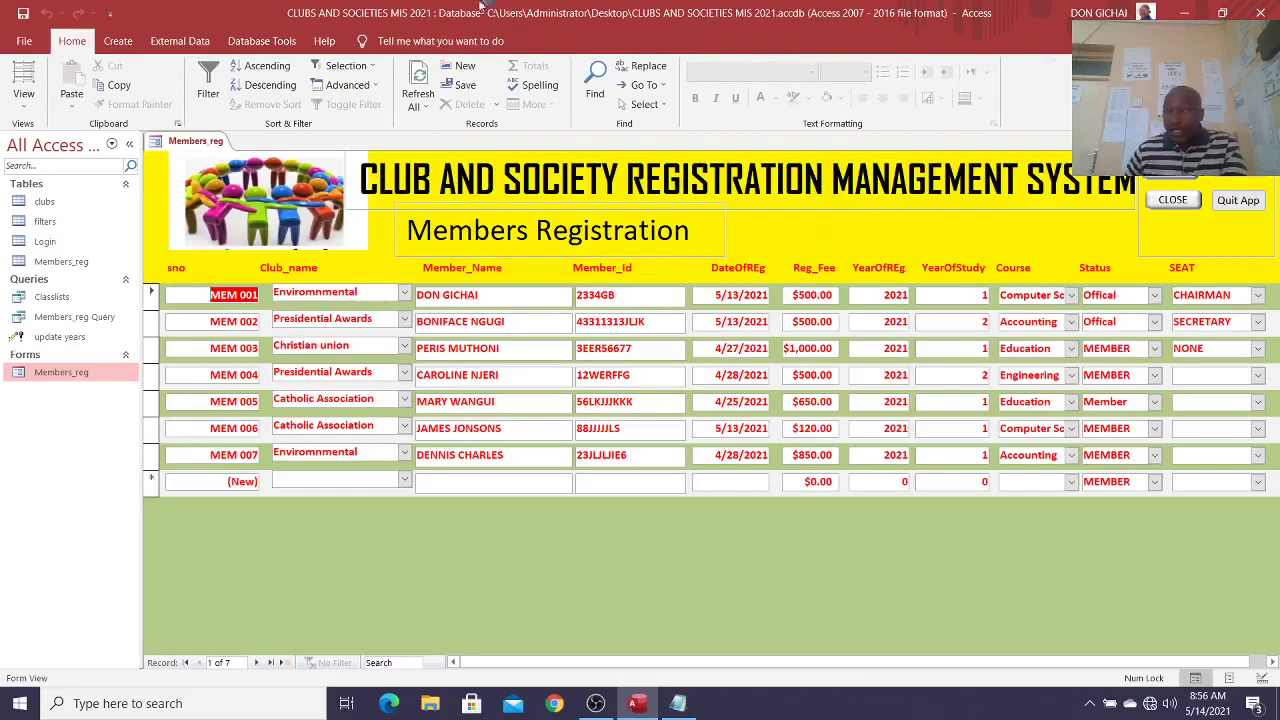
Step: In Design View, select all the Detail section fields and set their Back Color to #4BACC6
right_click(761, 241)
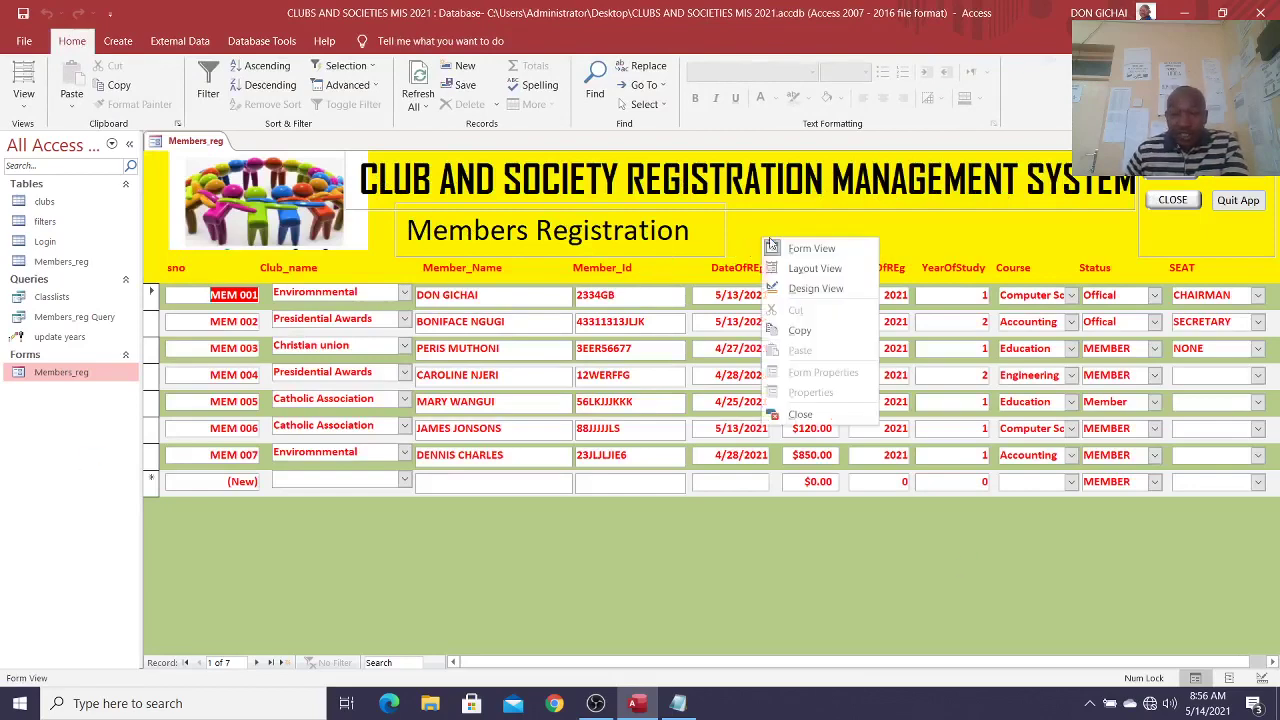
left_click(815, 288)
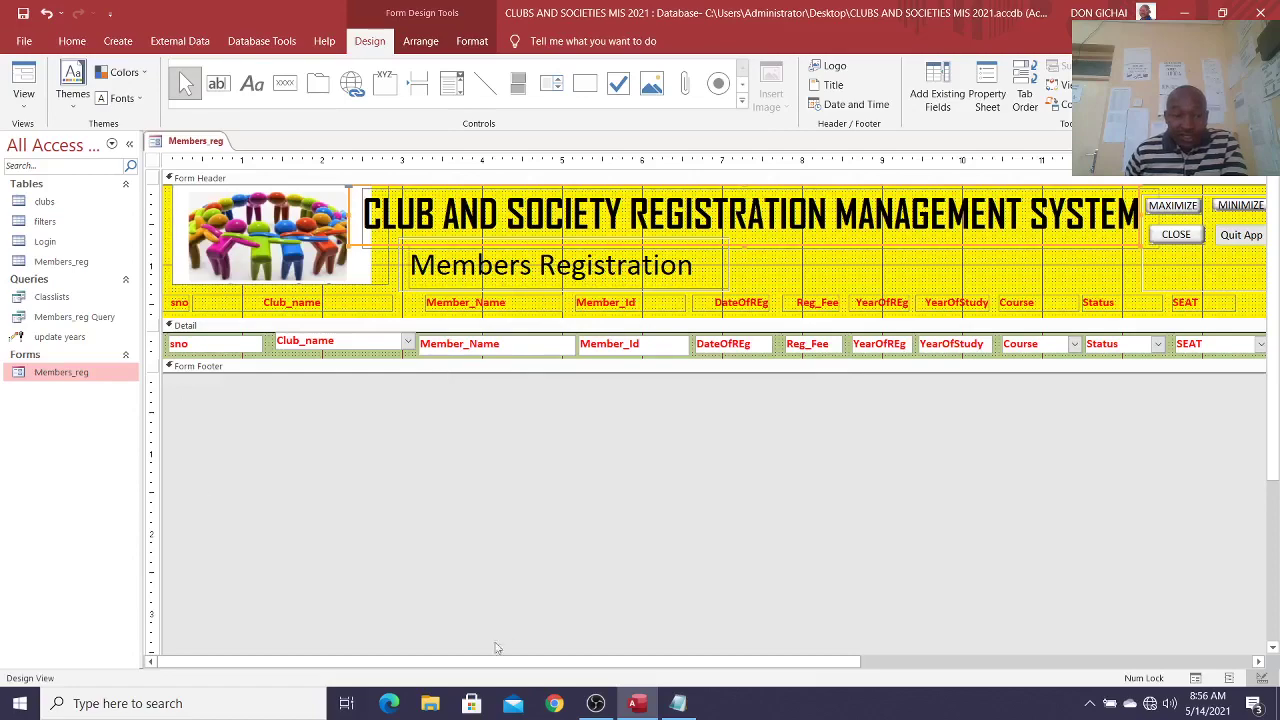
left_click_drag(409, 662, 886, 700)
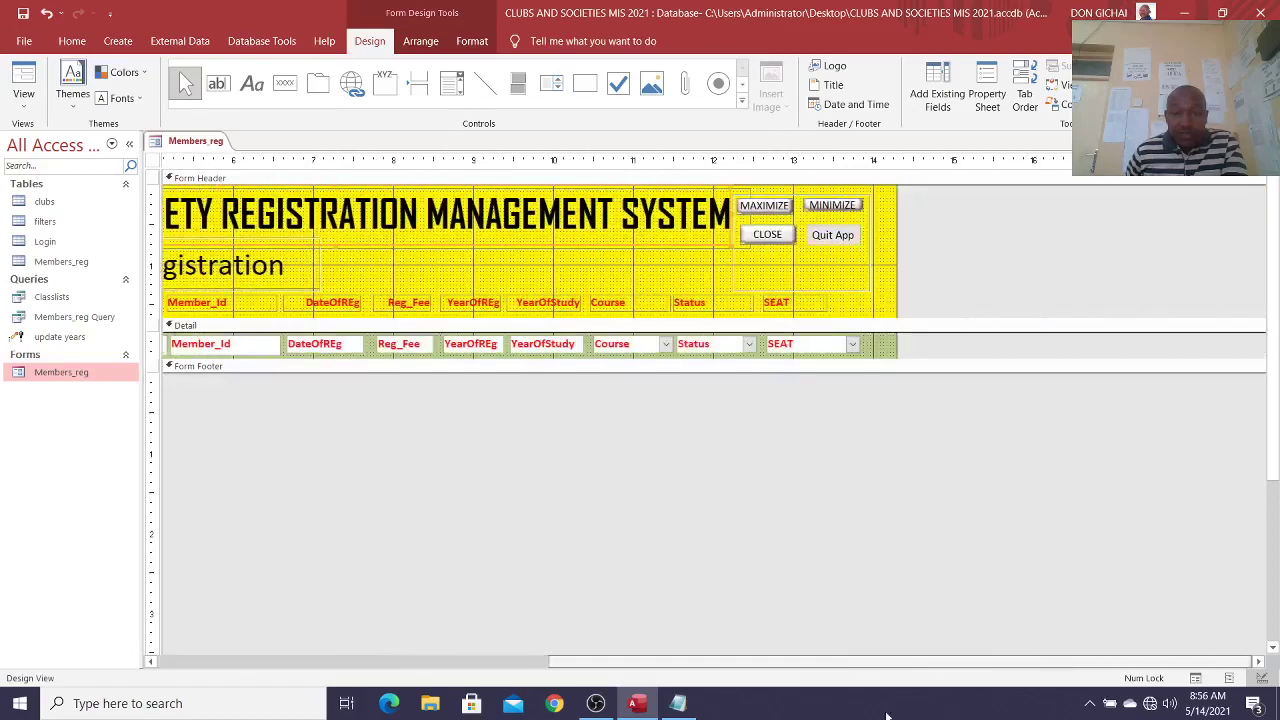
left_click_drag(879, 340, 16, 356)
left_click(987, 93)
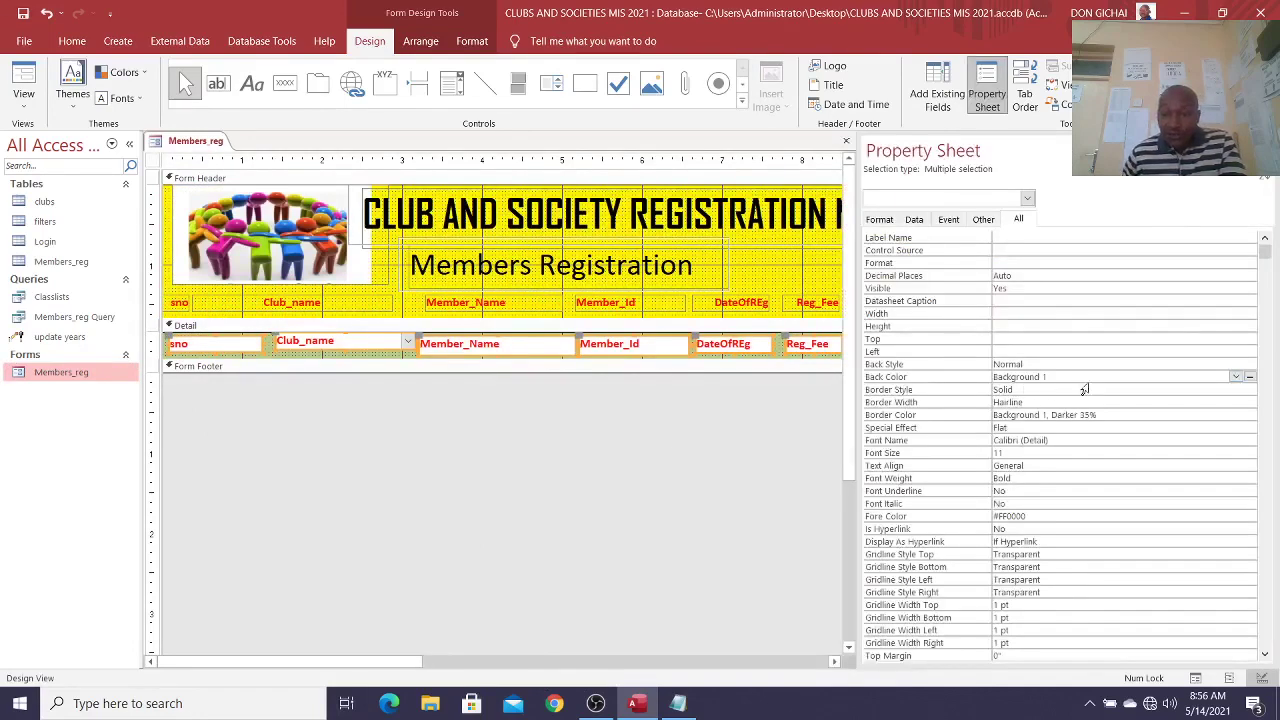
left_click(1247, 379)
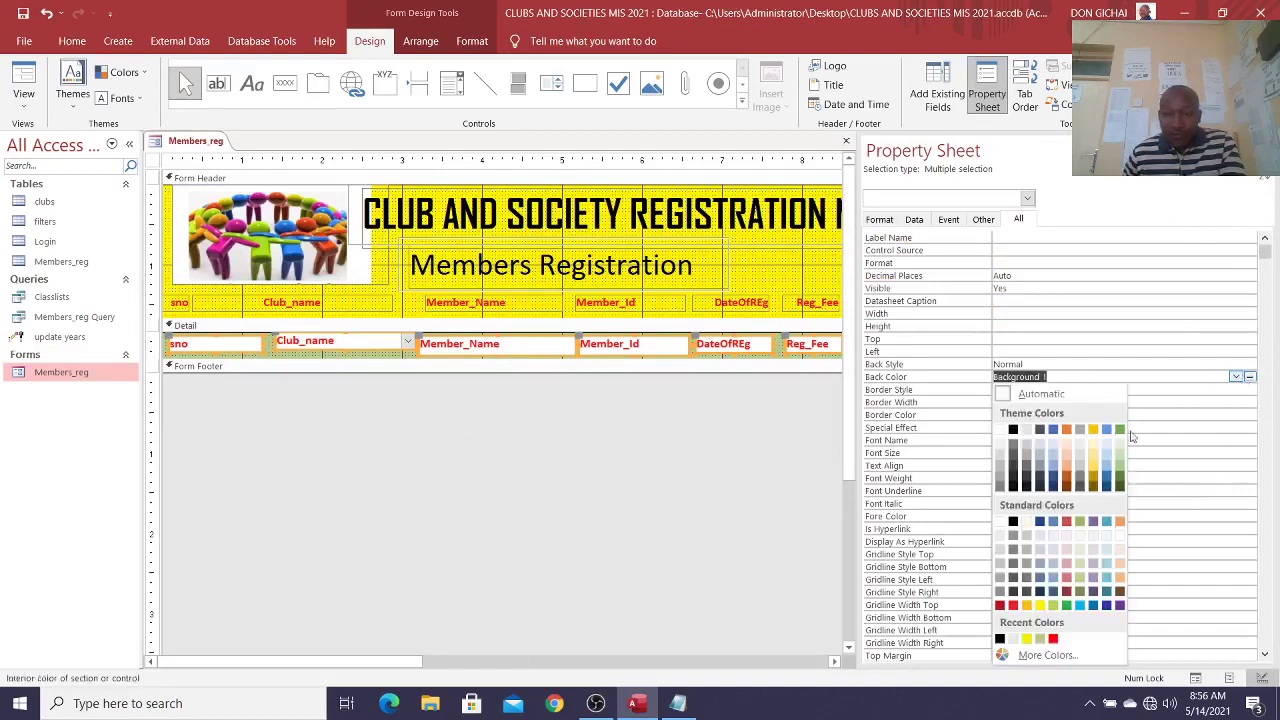
left_click(1054, 482)
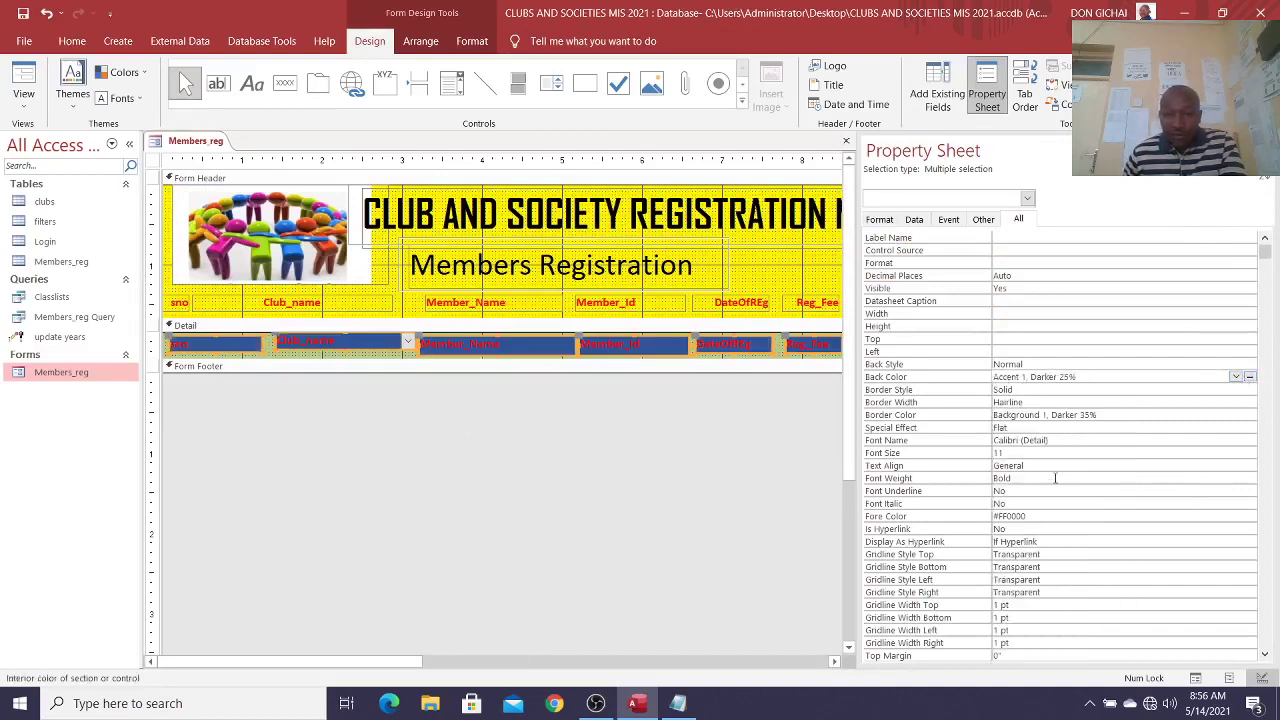
left_click(1250, 378)
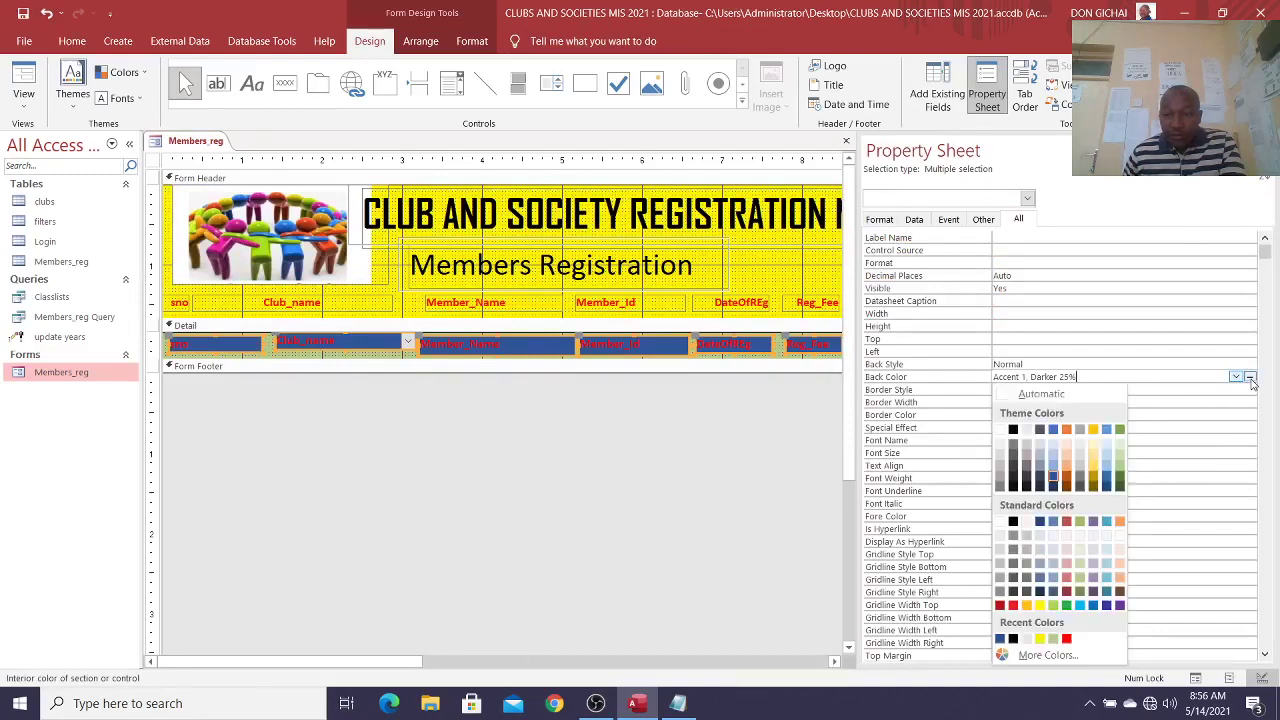
left_click(1107, 521)
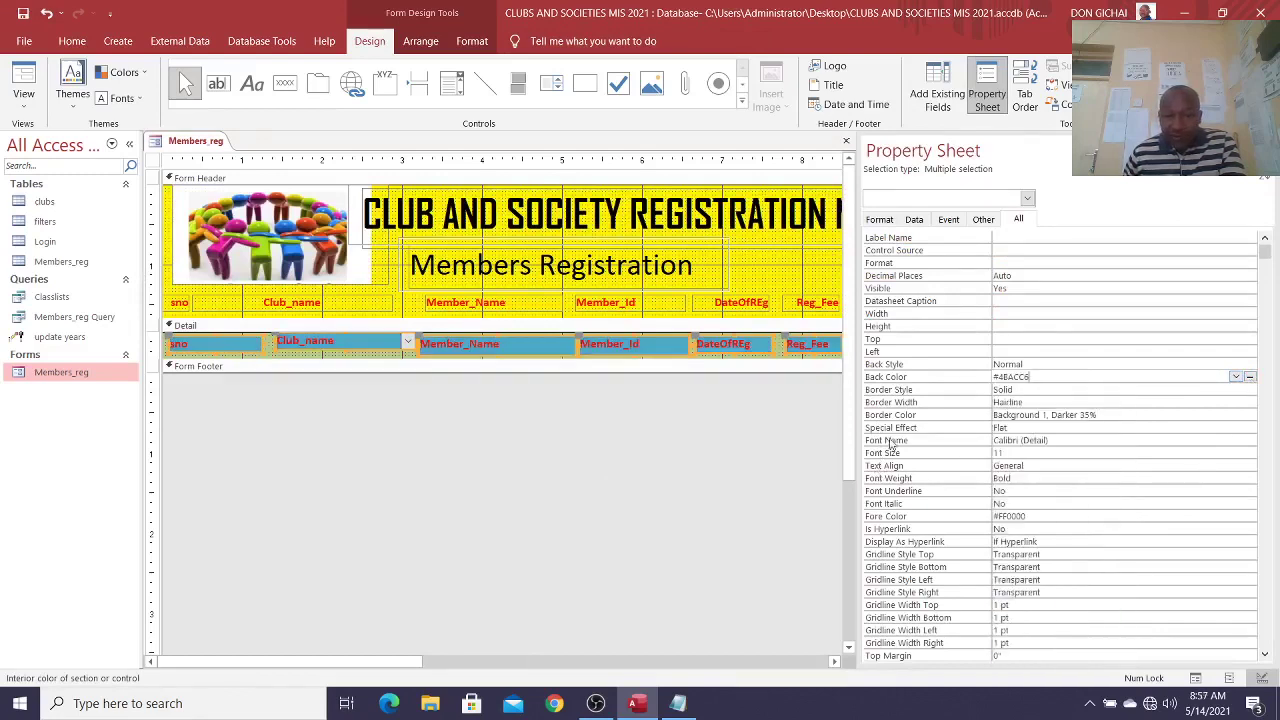
Step: Set the Special Effect of the selected Detail fields to Sunken
left_click(1050, 428)
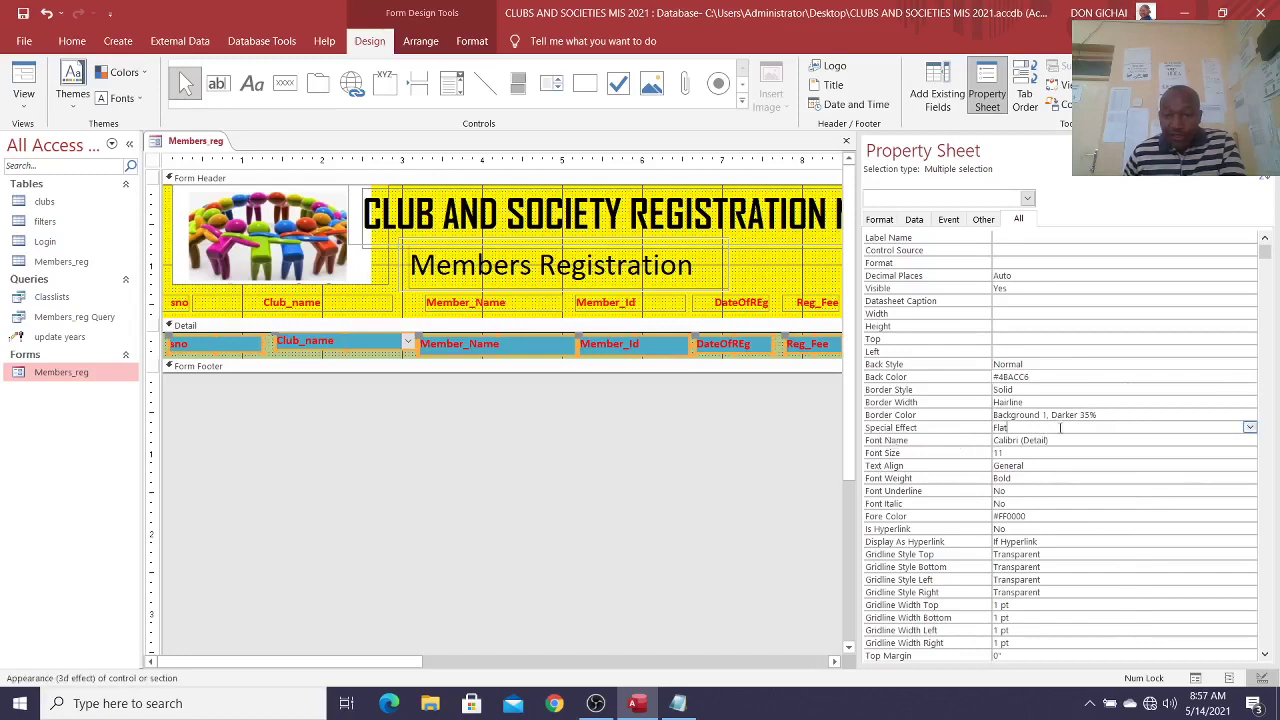
left_click(1249, 428)
left_click(1143, 465)
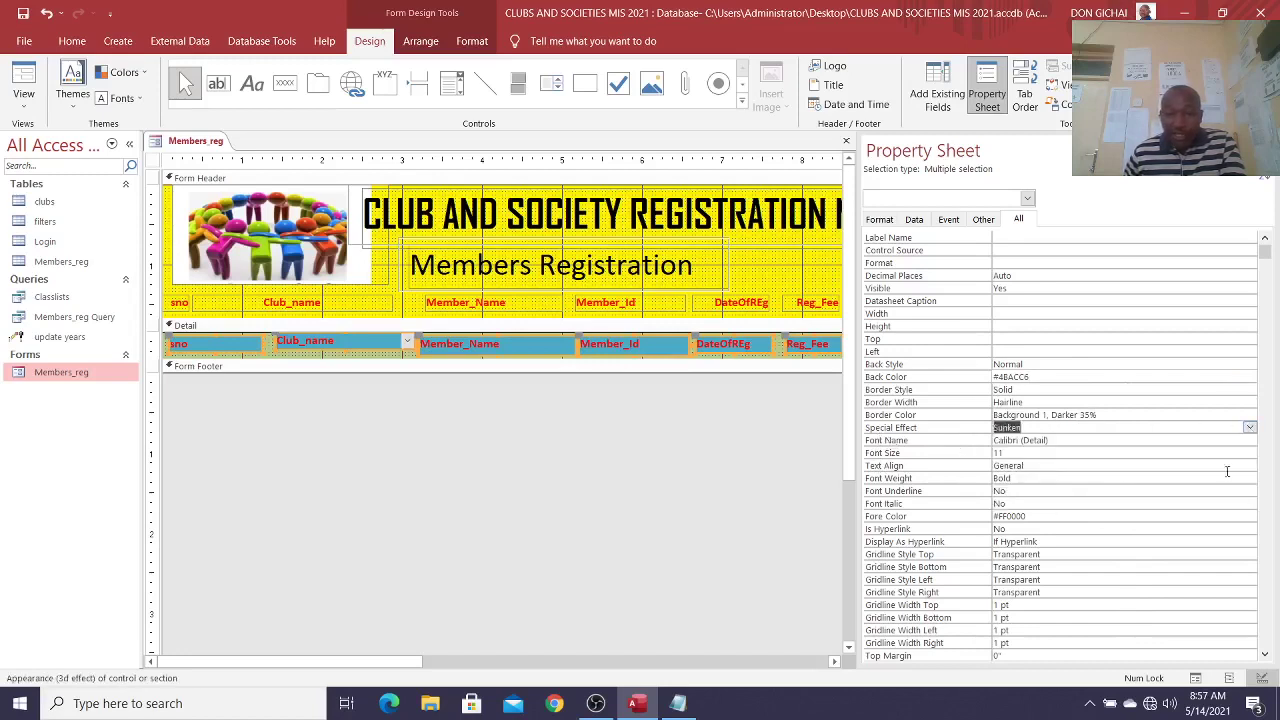
Step: Check the form in Form View, then in Design View shorten the rectangle around Members Registration to 0.5417" high from its upper edge
left_click(23, 75)
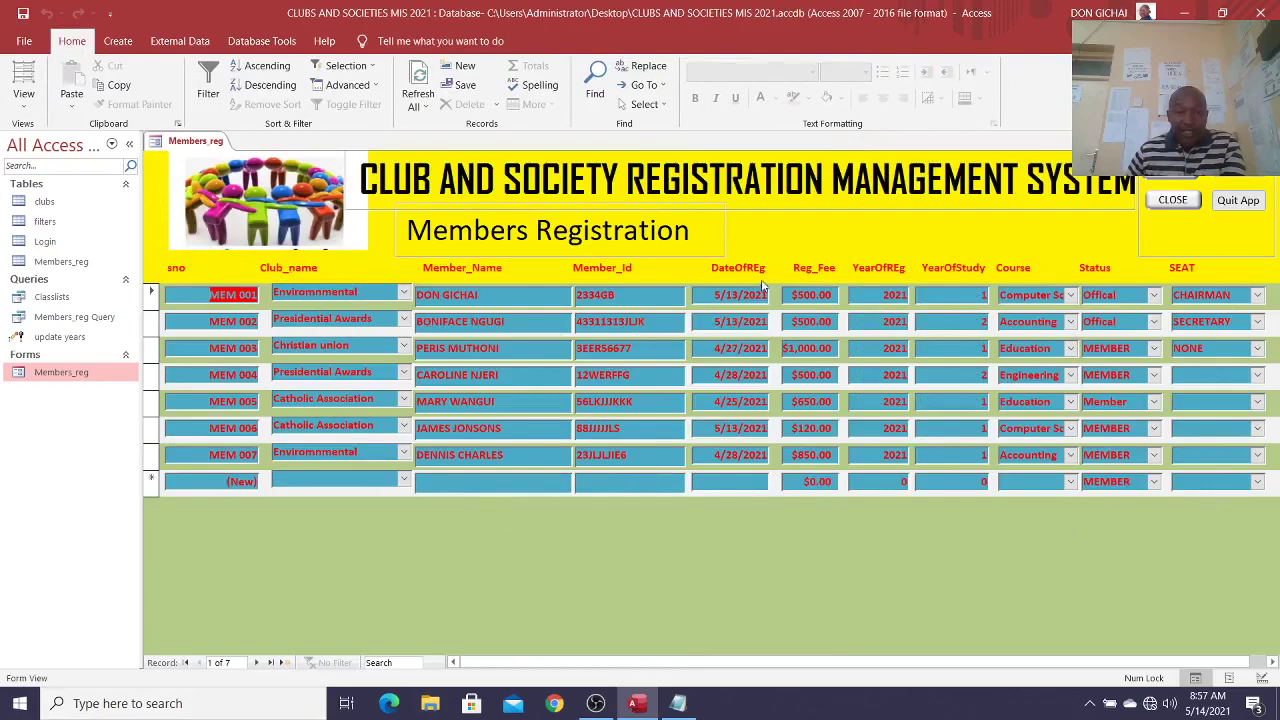
right_click(755, 228)
left_click(805, 280)
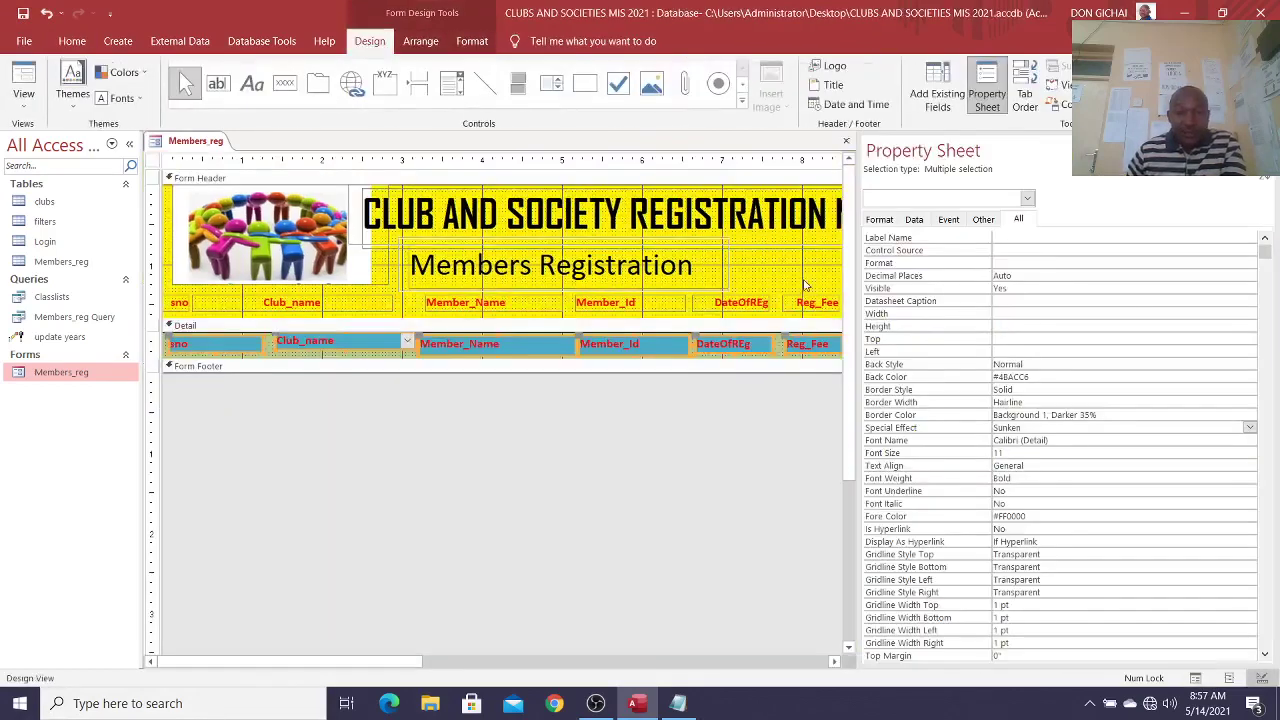
left_click(728, 276)
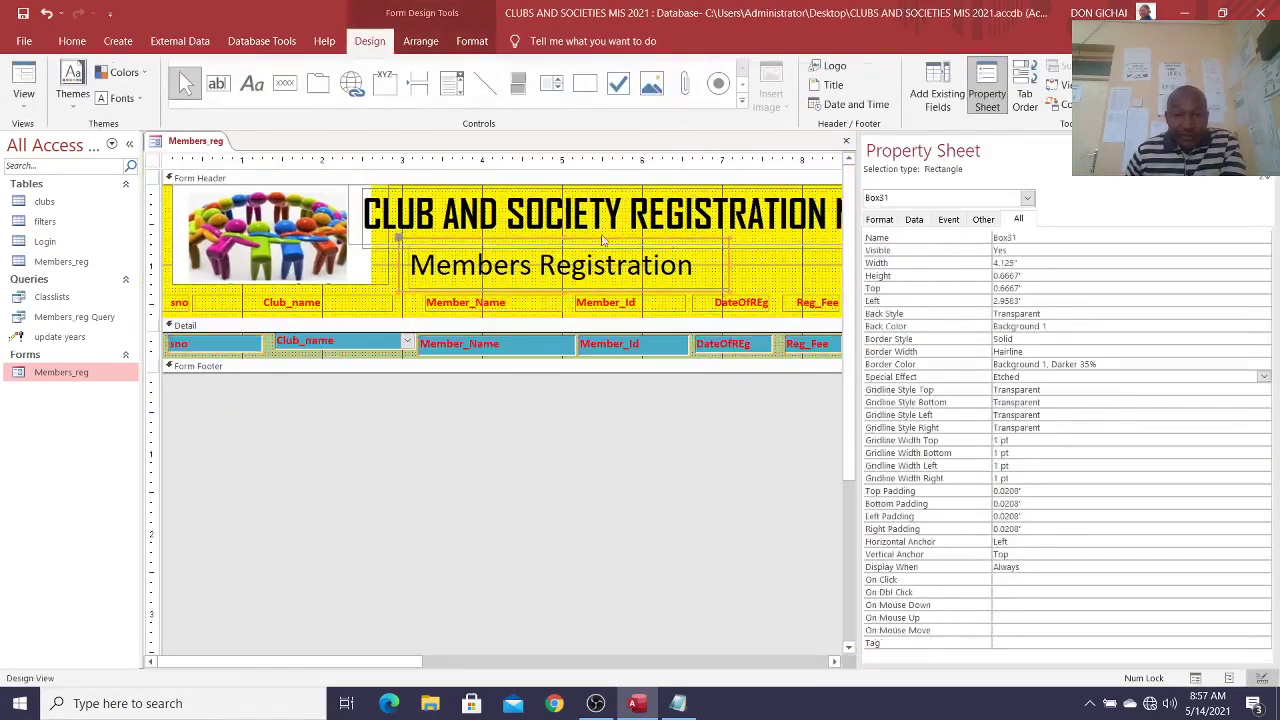
left_click_drag(563, 238, 565, 248)
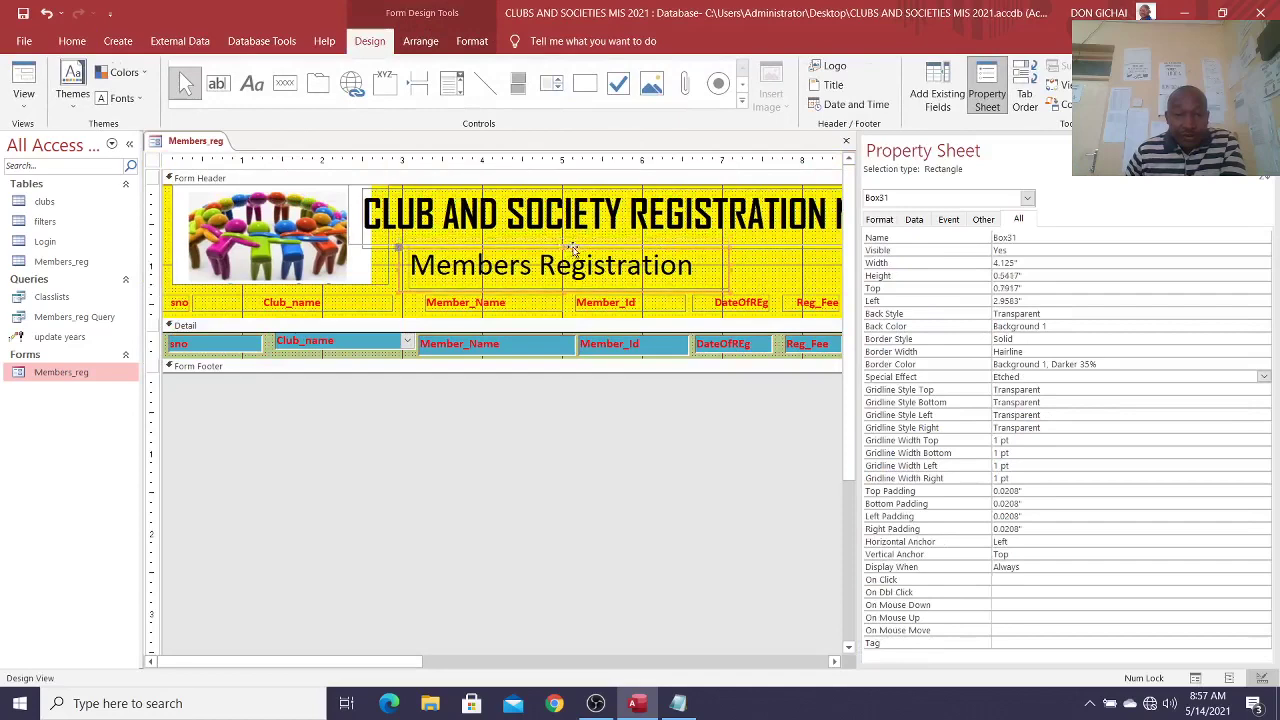
key("F4")
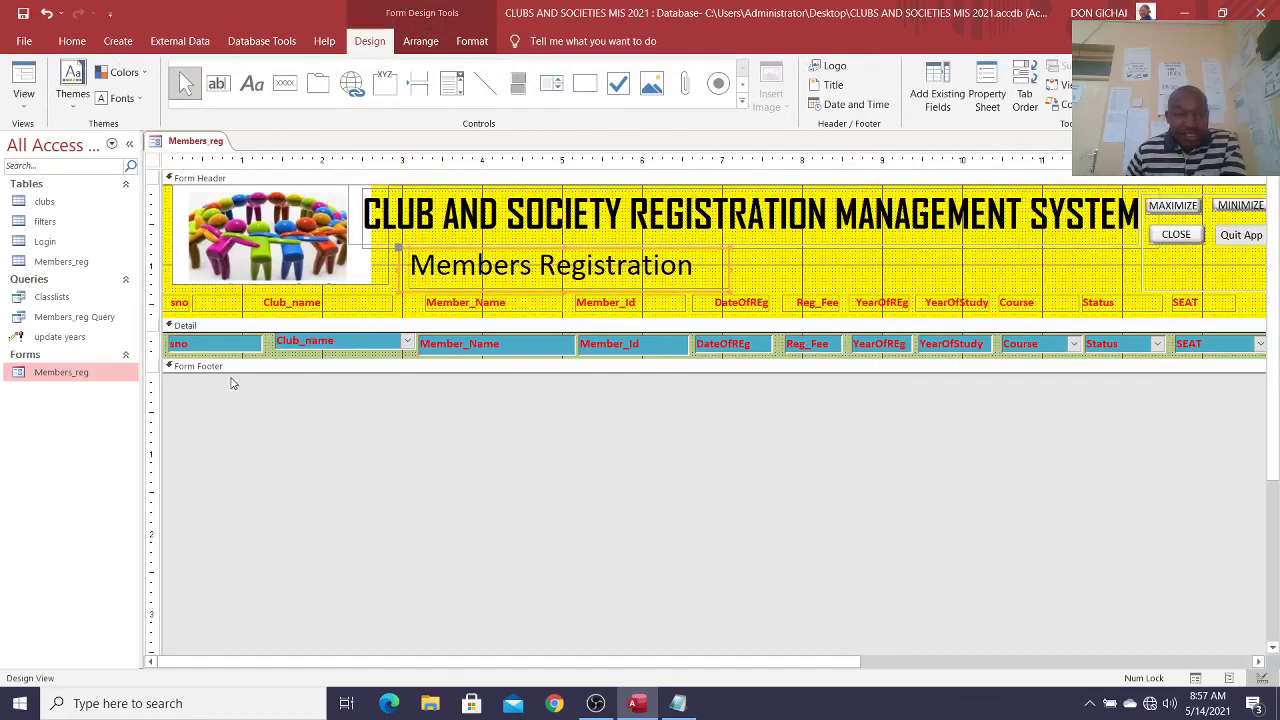
Step: Extend the Form Footer section to about 2 inches high and fill its background with gray
left_click_drag(232, 373, 262, 536)
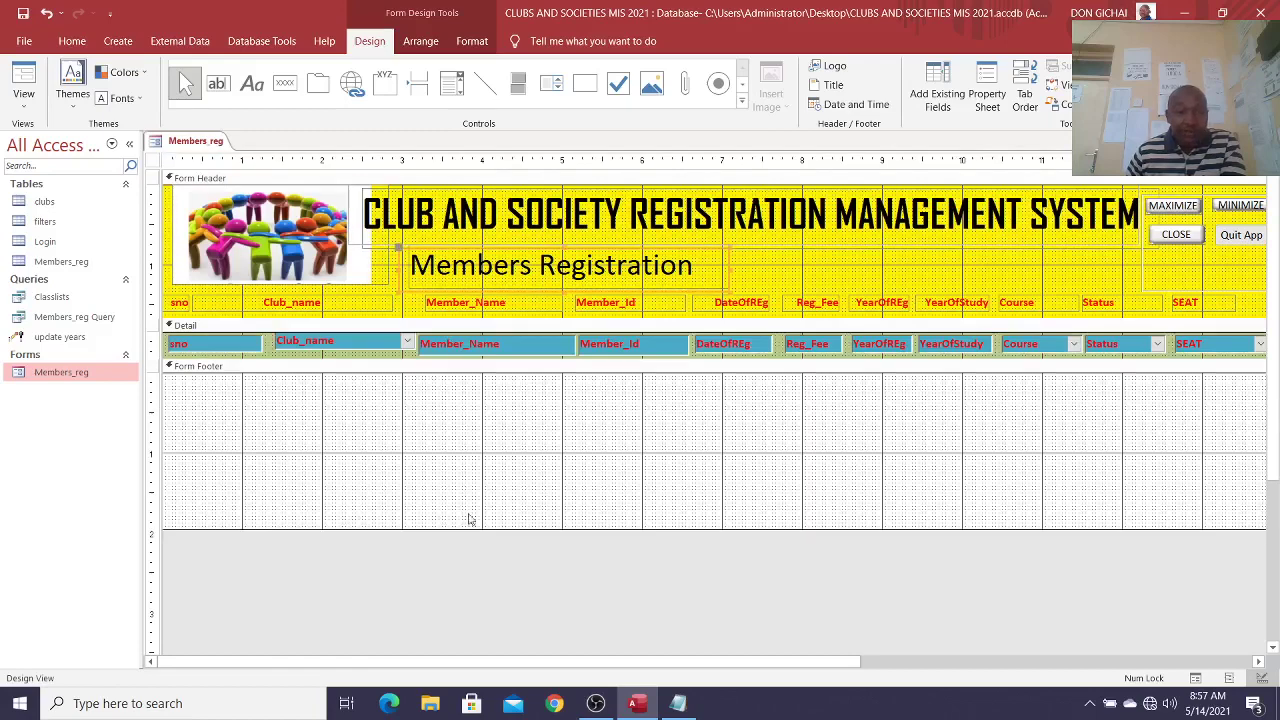
right_click(688, 420)
mouse_move(799, 497)
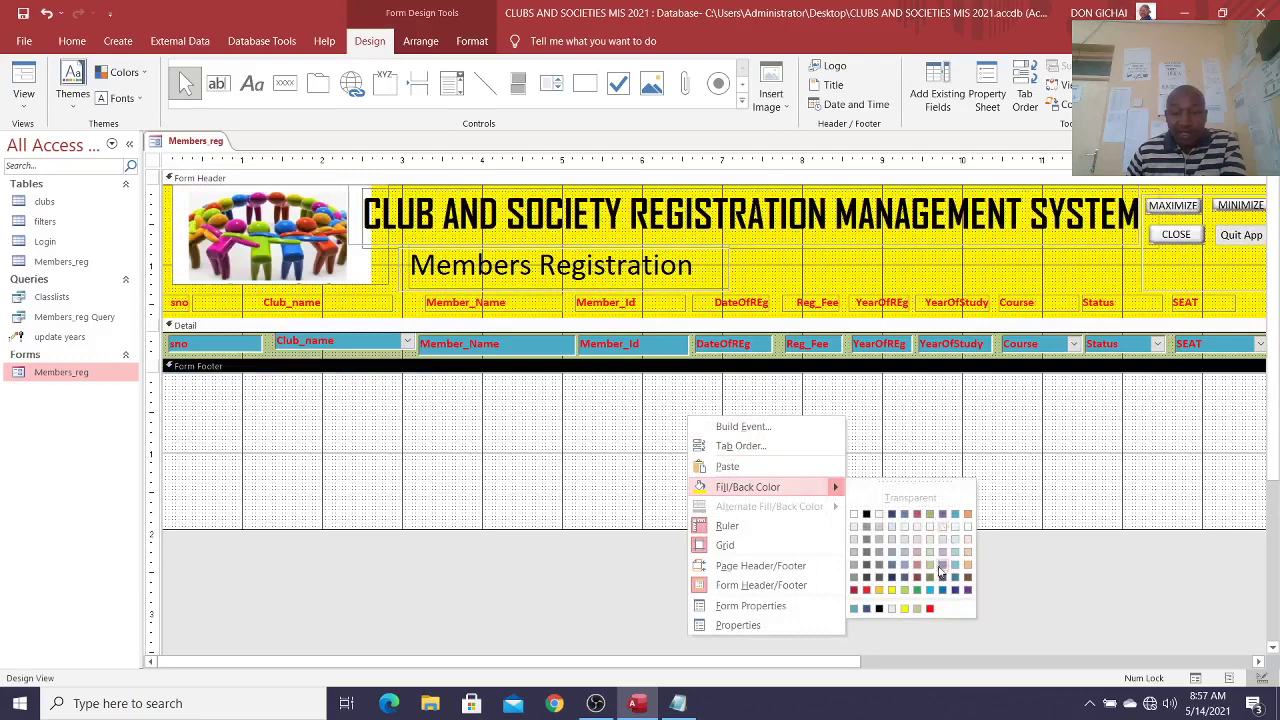
left_click(855, 571)
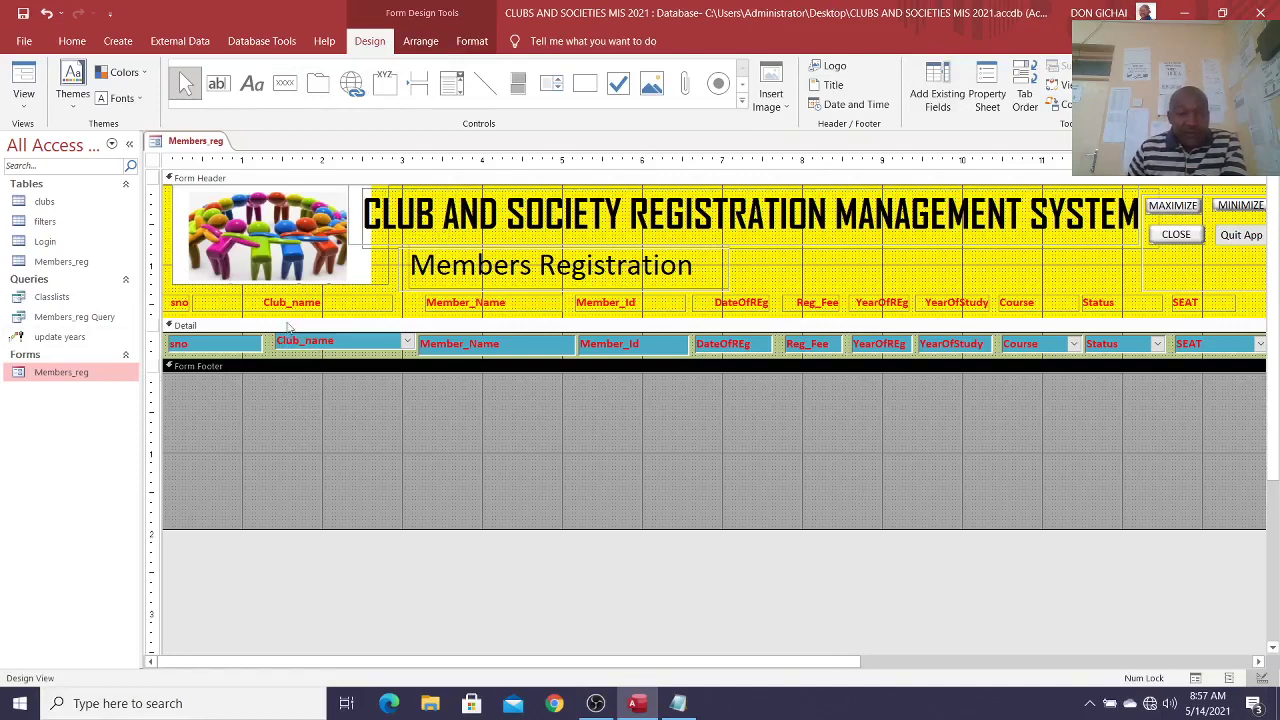
Step: Preview the form in Form View and look through the Club_name choices of the last member record
left_click(24, 85)
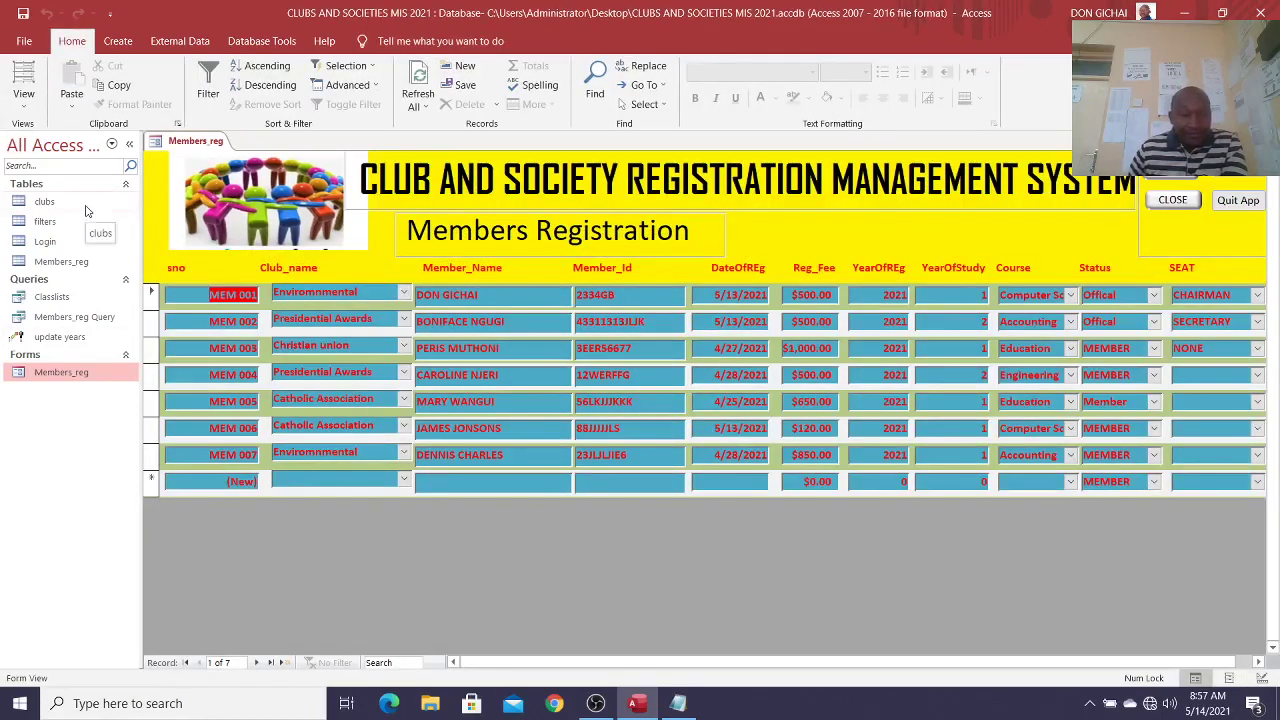
left_click(404, 455)
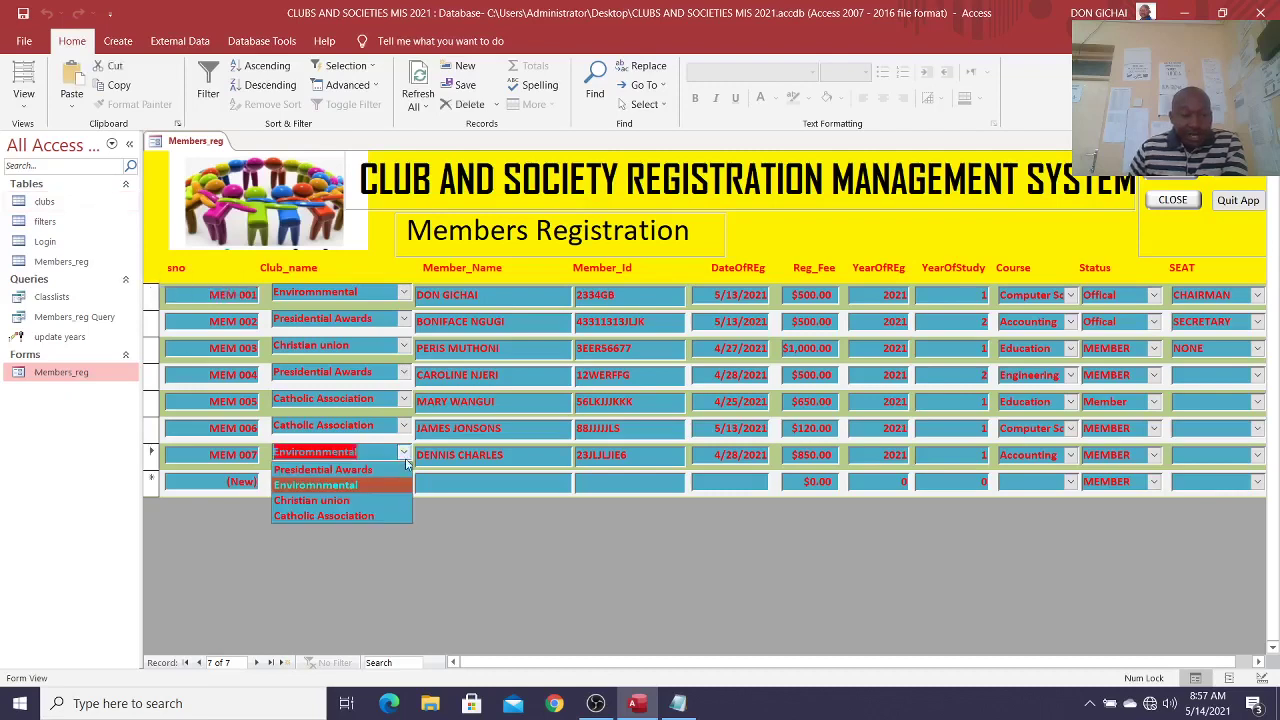
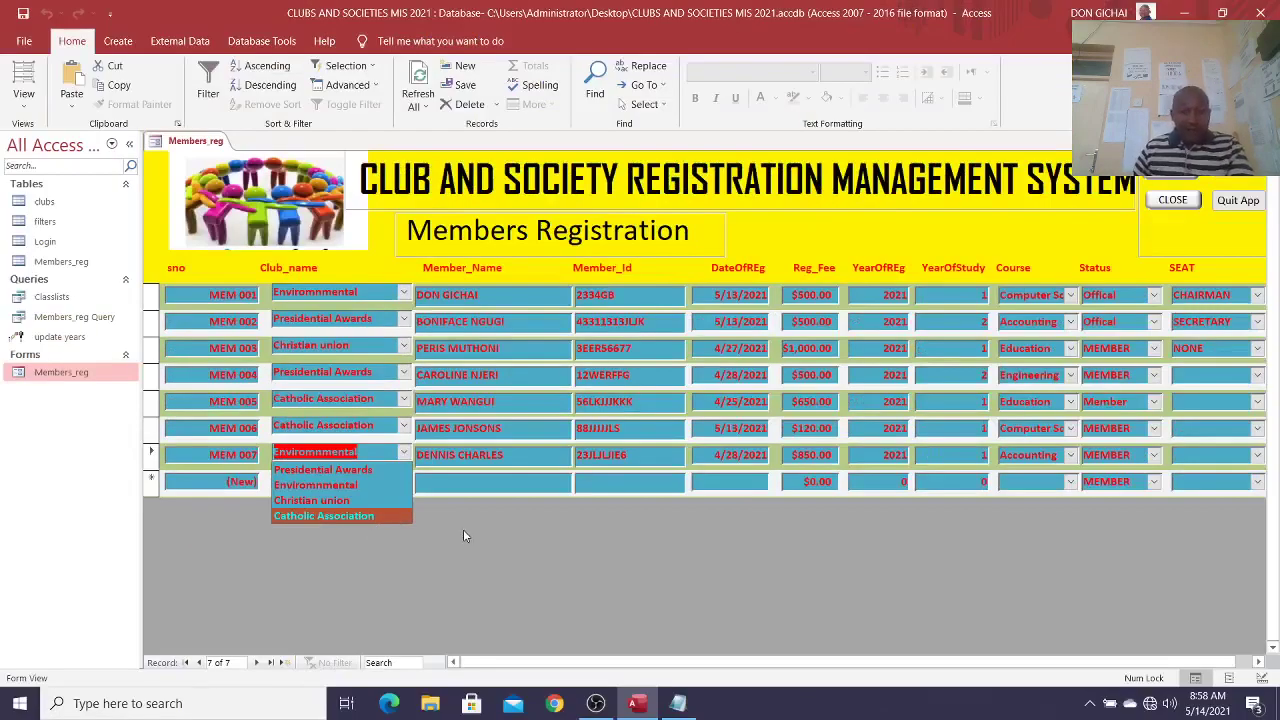
left_click(463, 530)
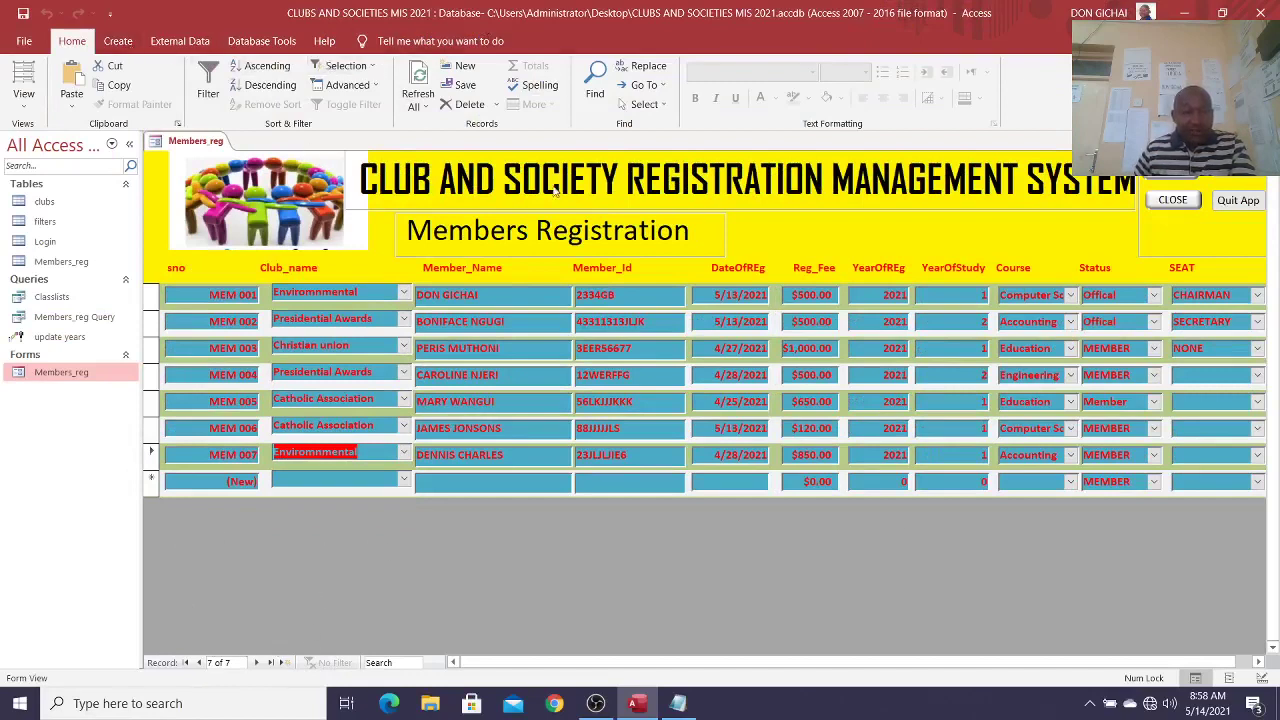
Step: Return to Design View and add a label reading "Presidential Awards" near the upper-left corner of the Form Footer
right_click(810, 250)
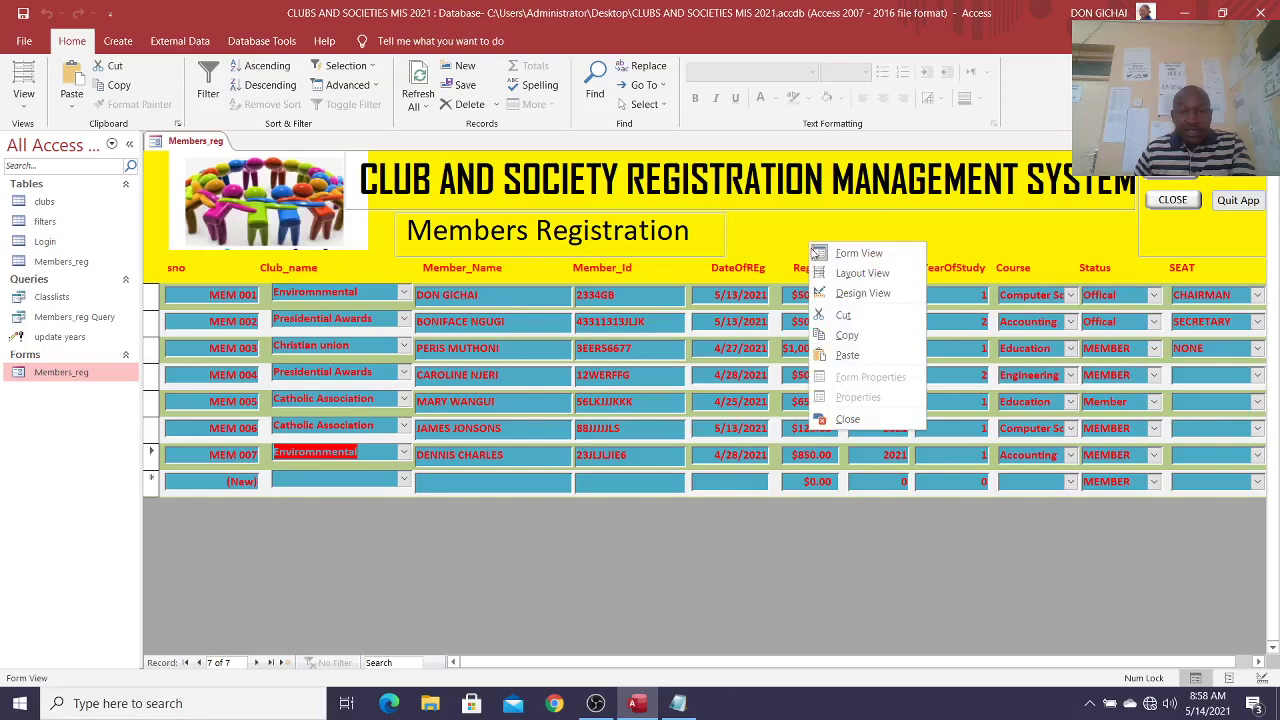
left_click(860, 293)
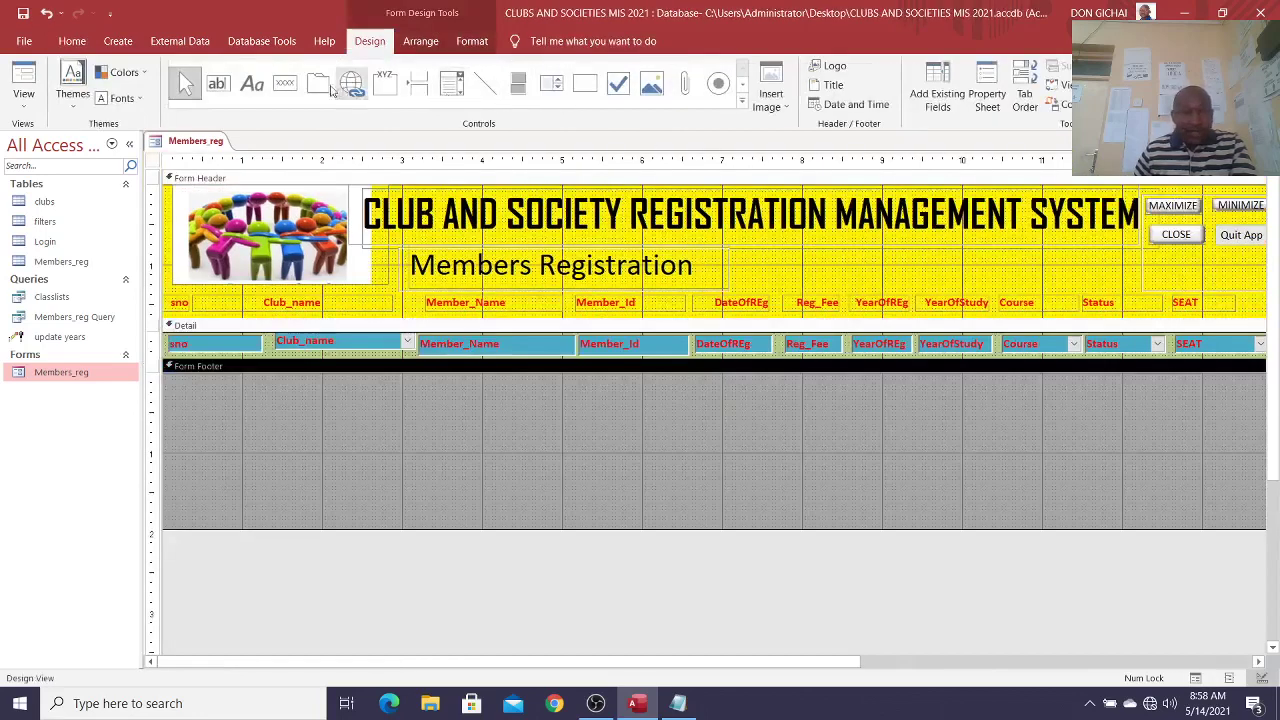
left_click(252, 83)
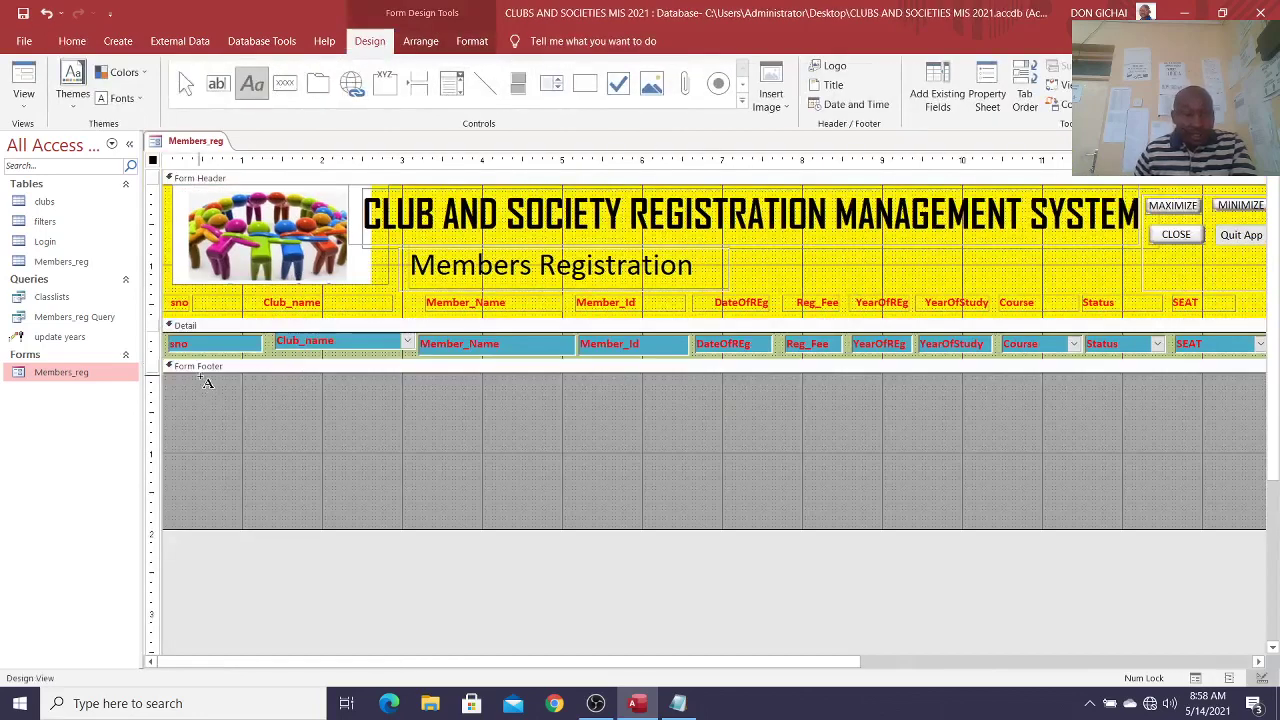
left_click_drag(200, 378, 345, 393)
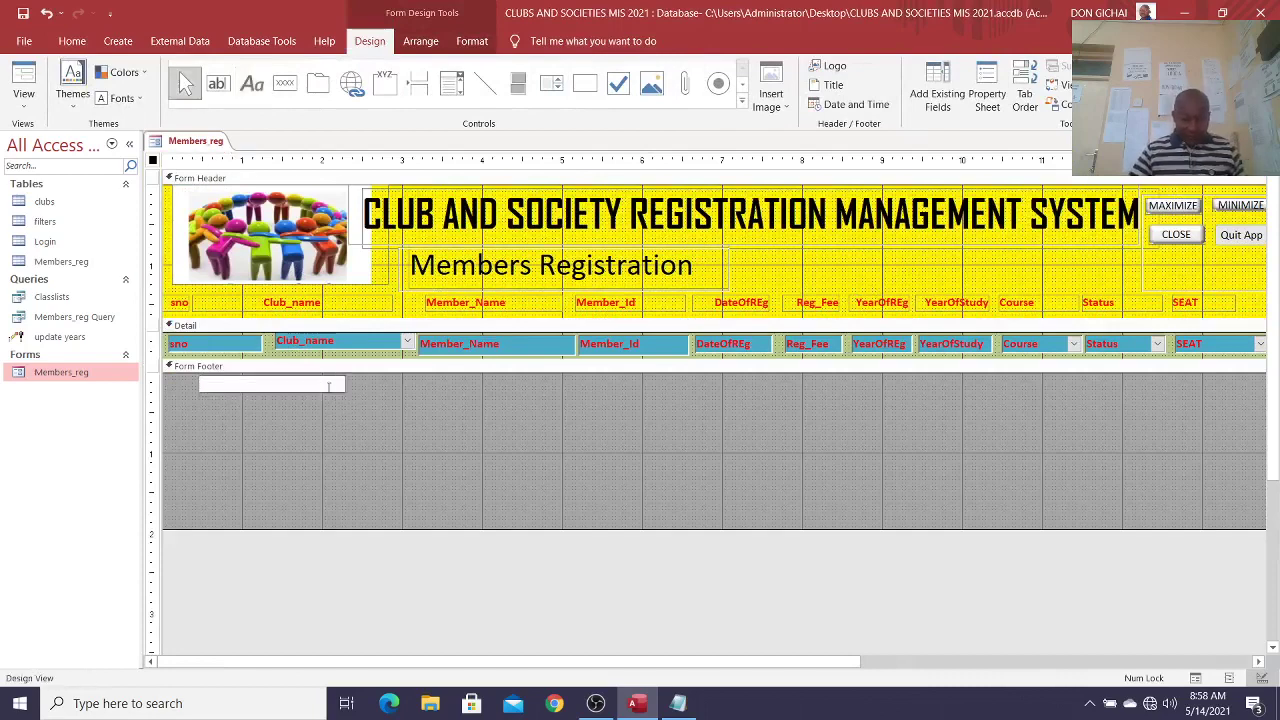
type("Pre")
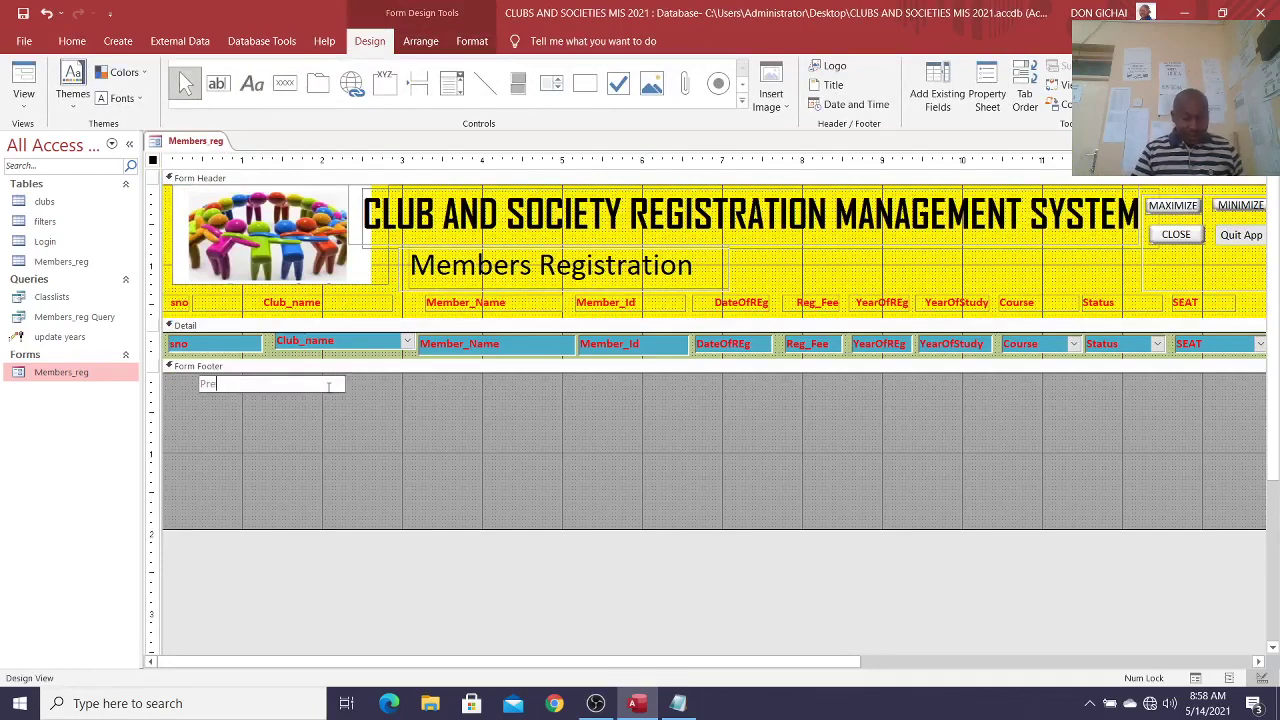
type("videnti")
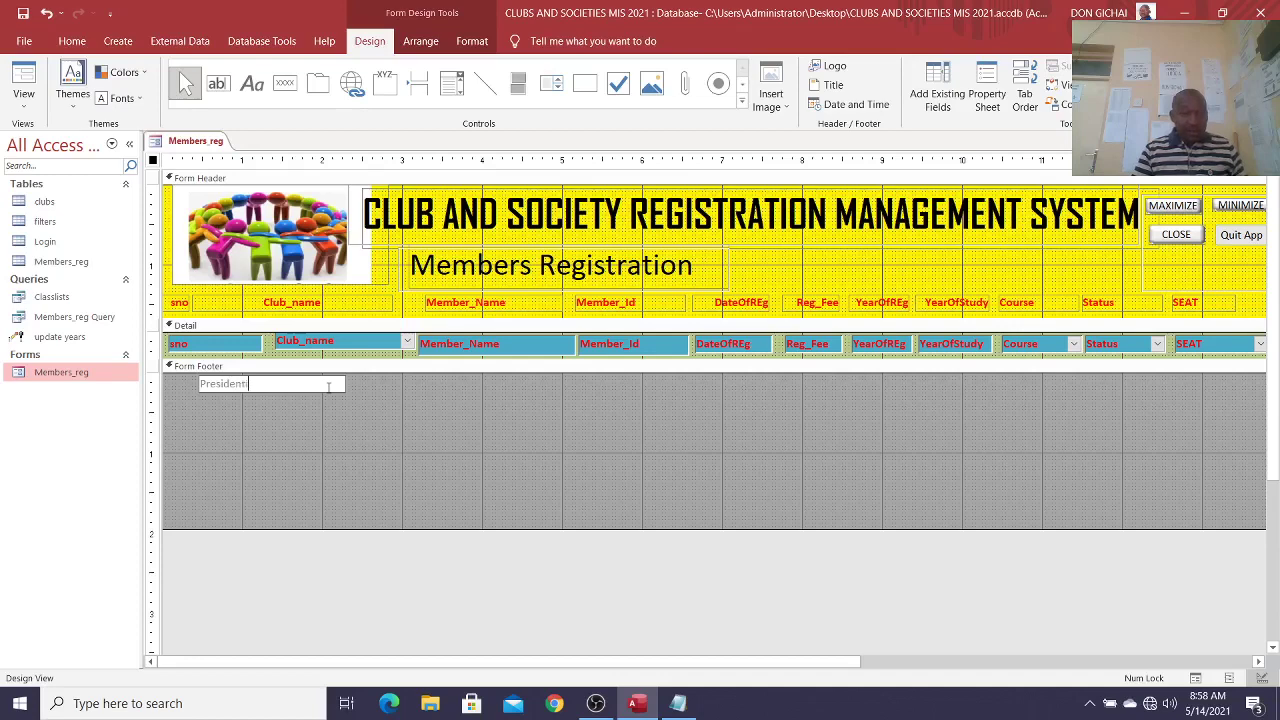
type("al Awar")
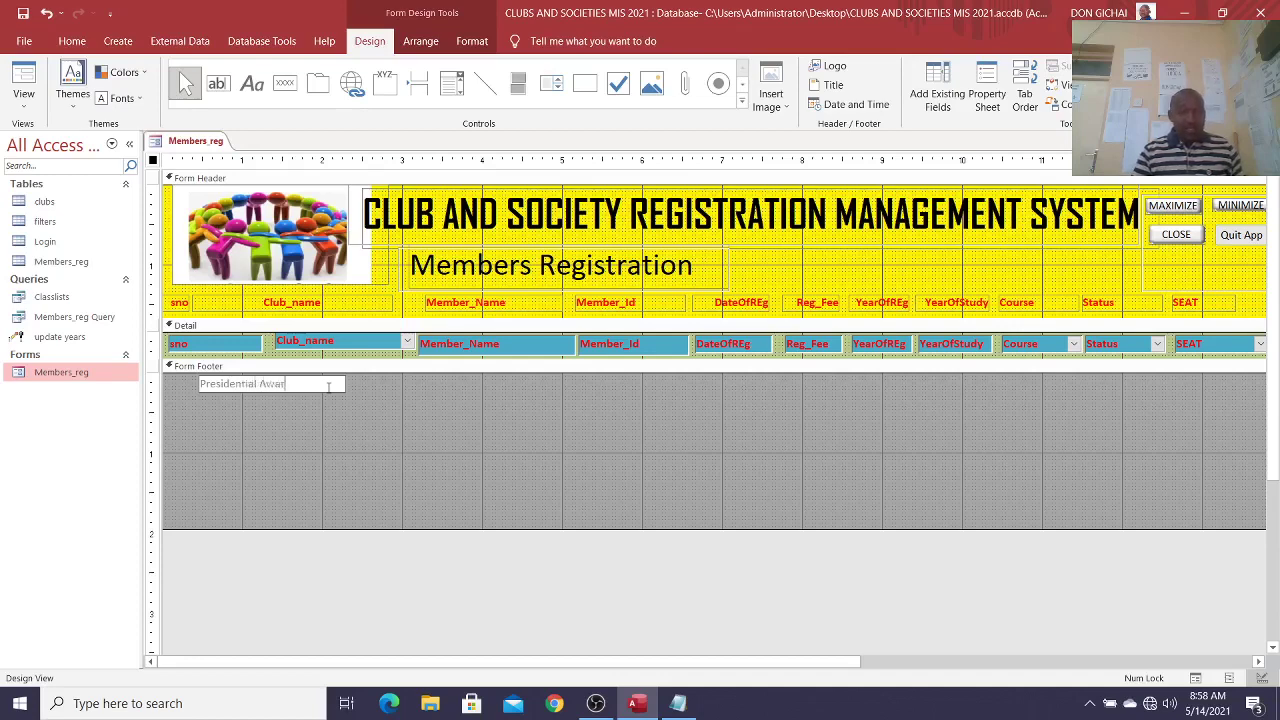
type("ds")
left_click(341, 407)
Step: Make the Presidential Awards label bold
left_click(267, 384)
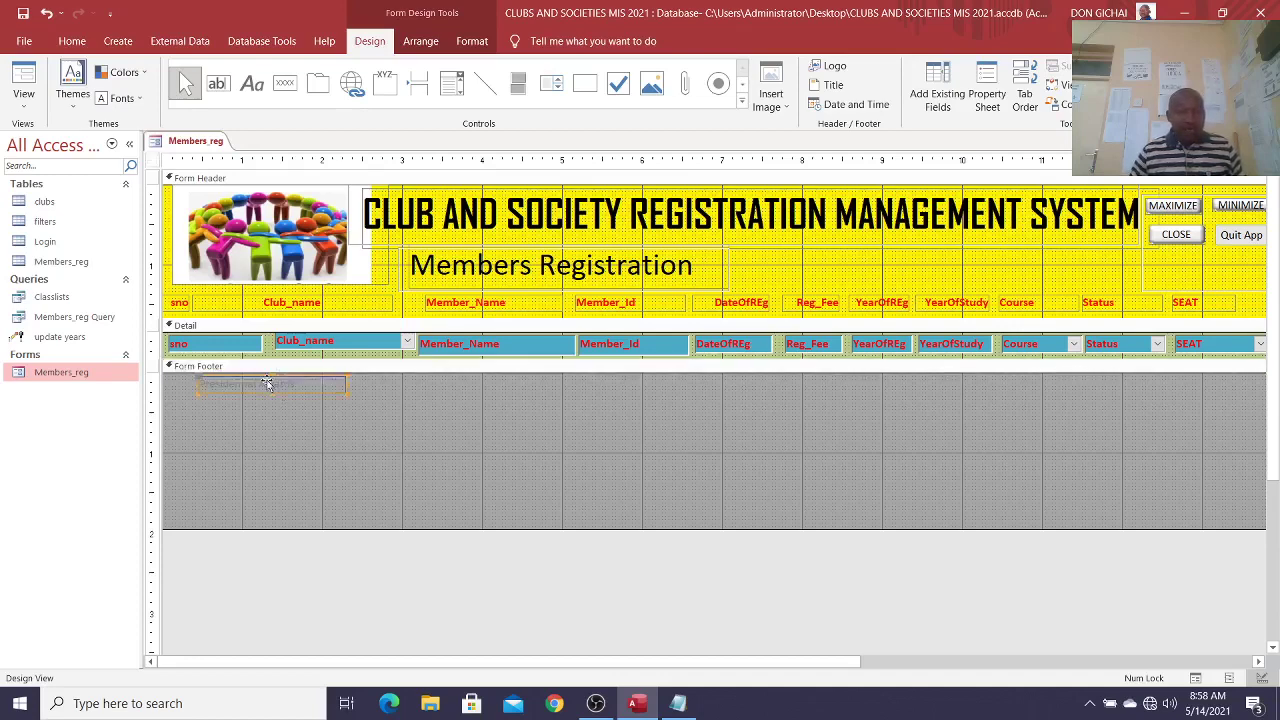
left_click(472, 41)
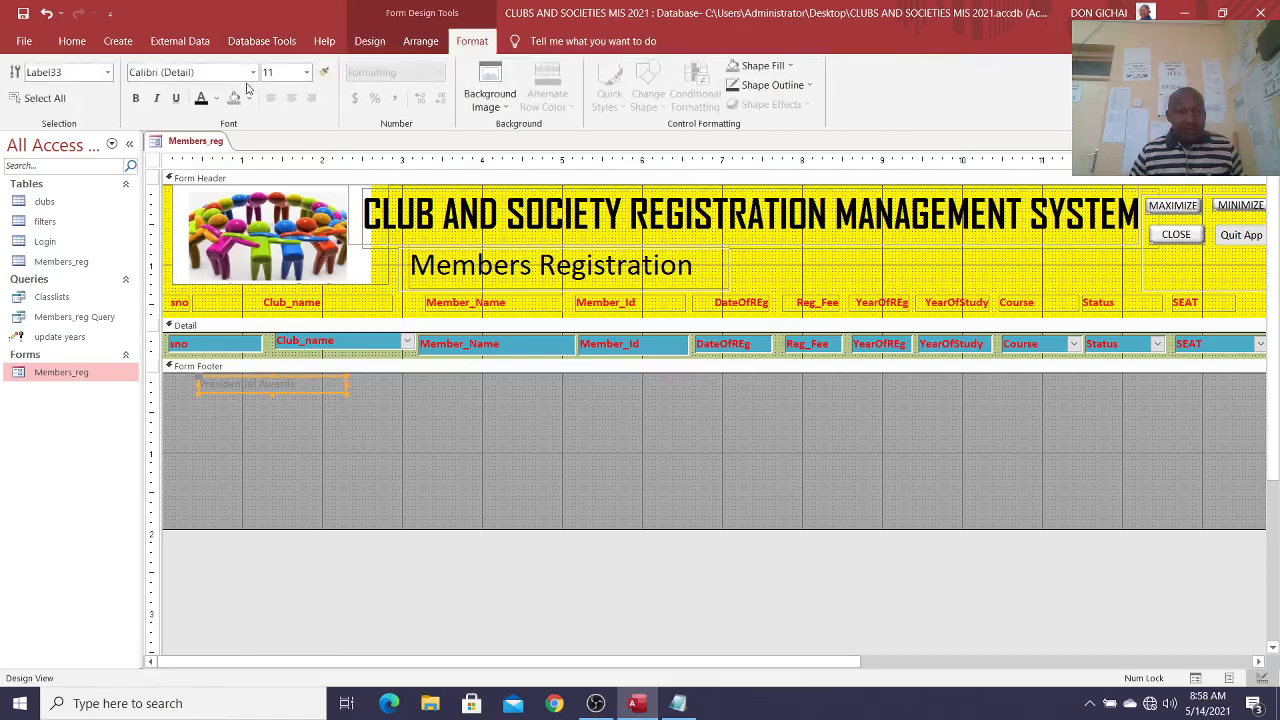
left_click(136, 98)
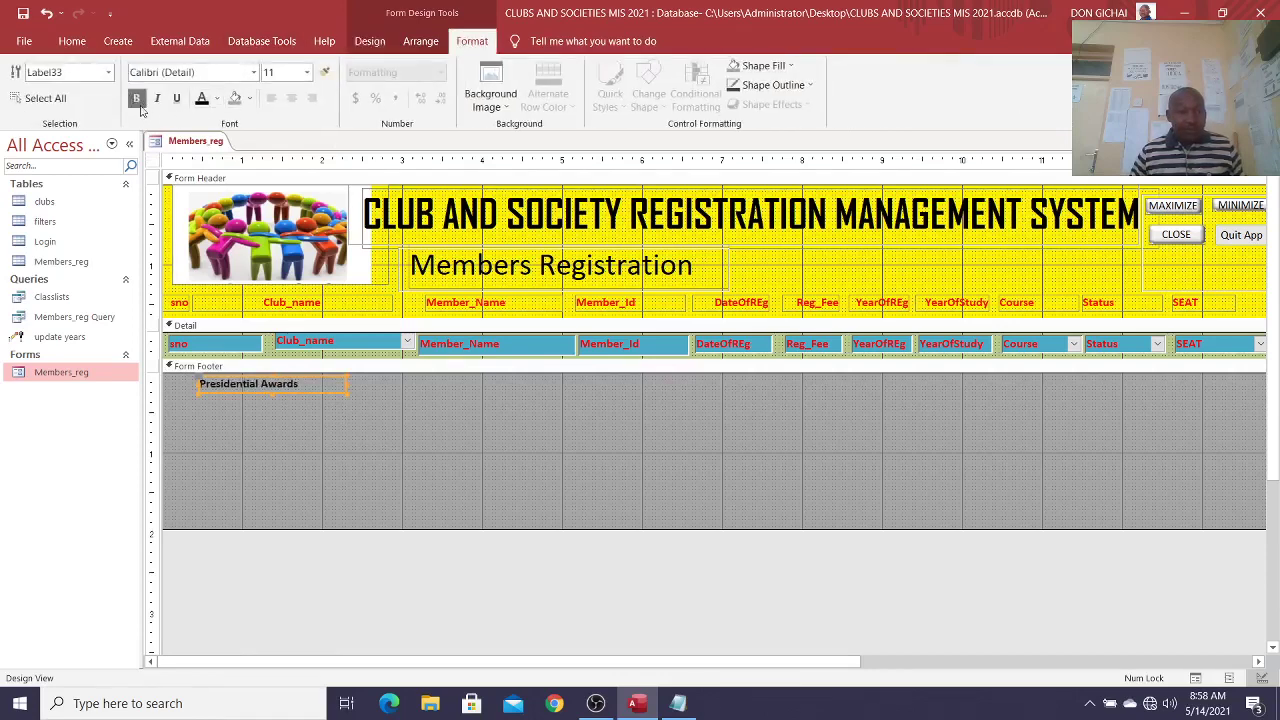
left_click(408, 452)
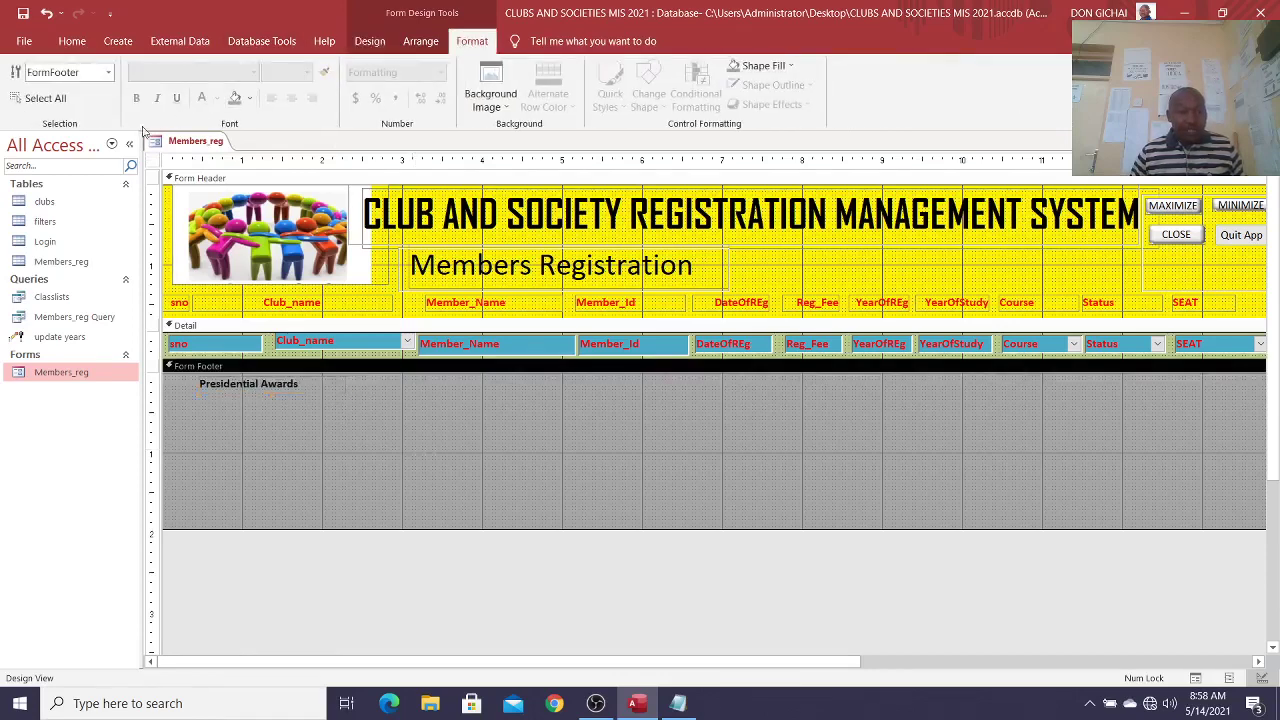
Step: Add a label reading "Environmental" directly below the Presidential Awards label in the Form Footer
left_click(369, 41)
left_click(252, 84)
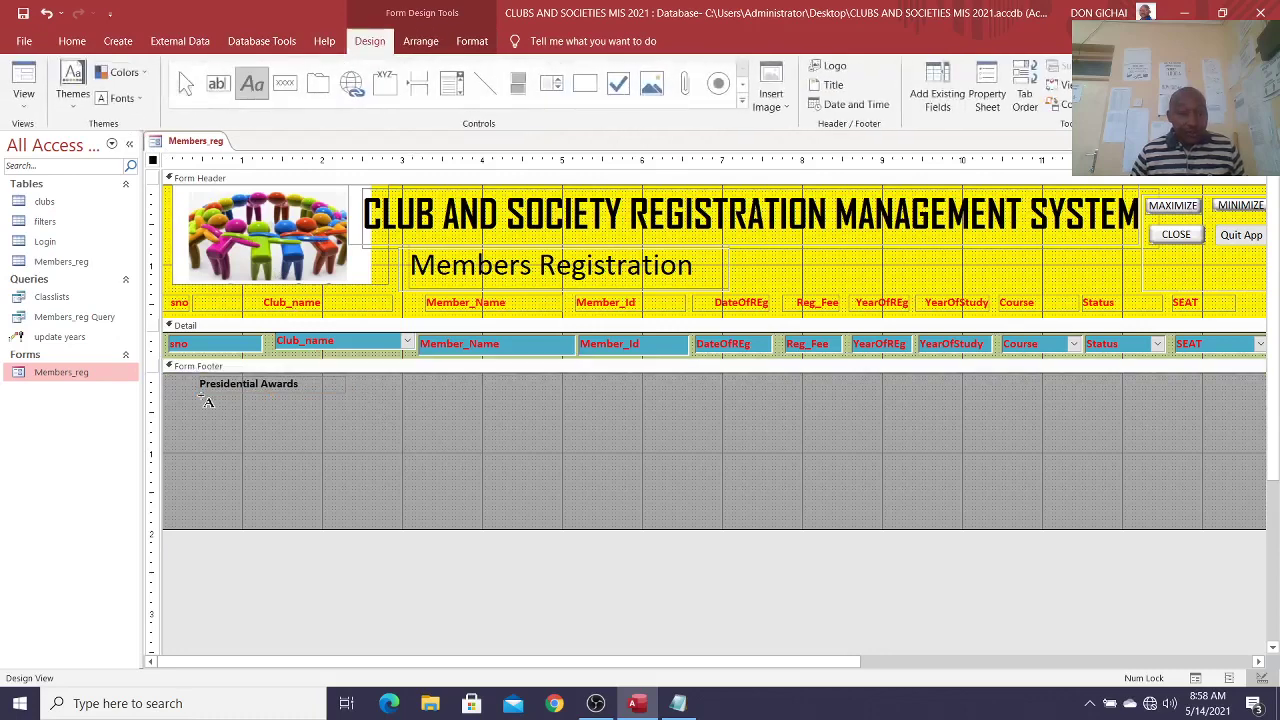
mouse_move(198, 398)
left_mouse_down()
mouse_move(262, 418)
mouse_move(348, 415)
left_mouse_up()
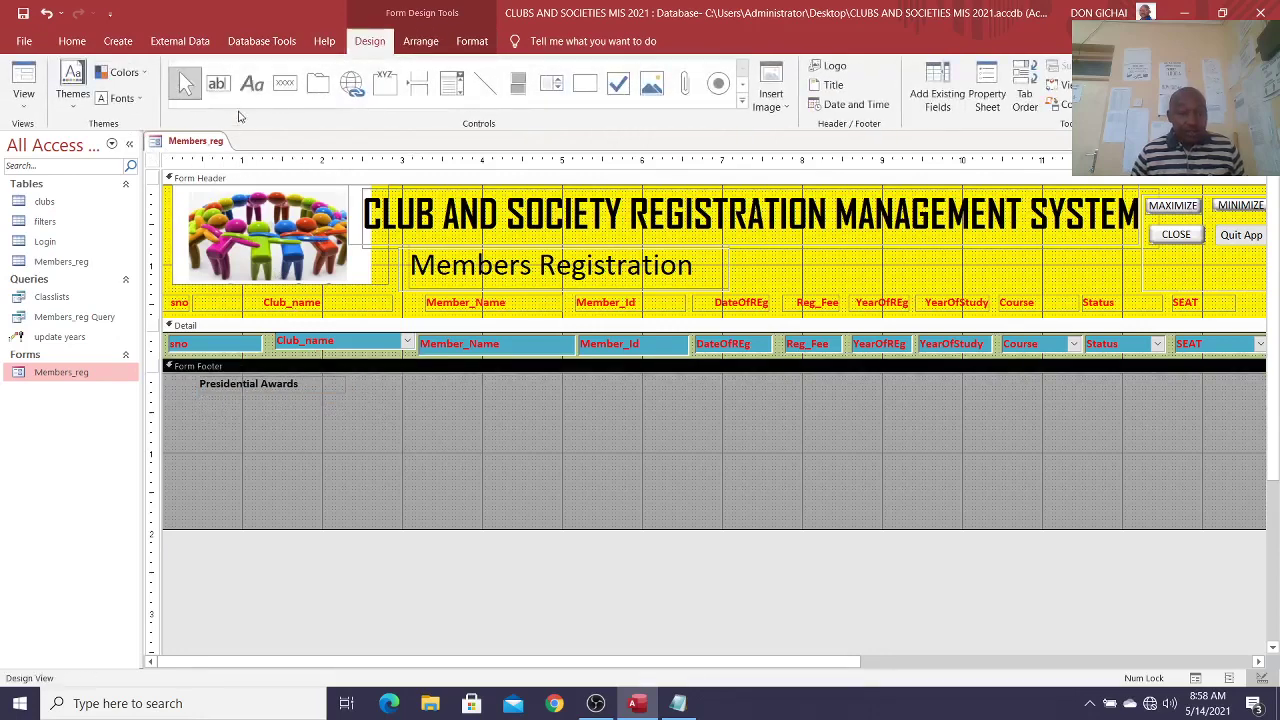
left_click(252, 84)
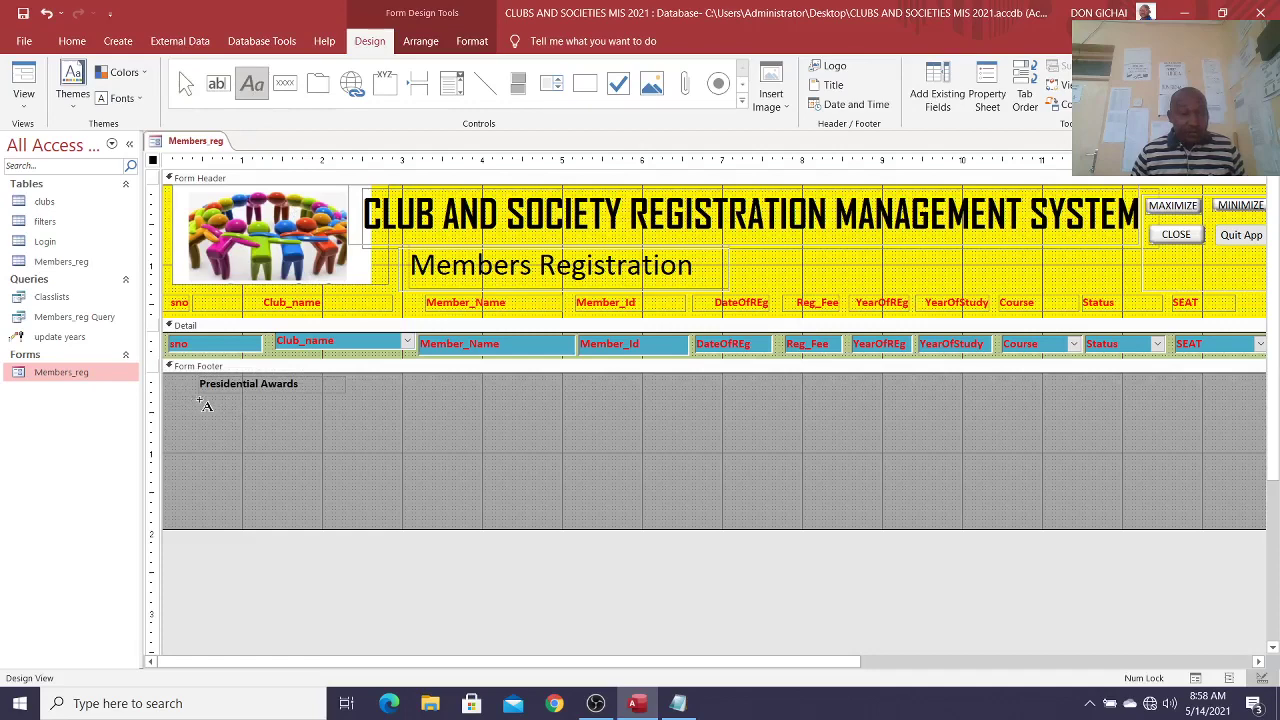
left_click_drag(200, 399, 348, 416)
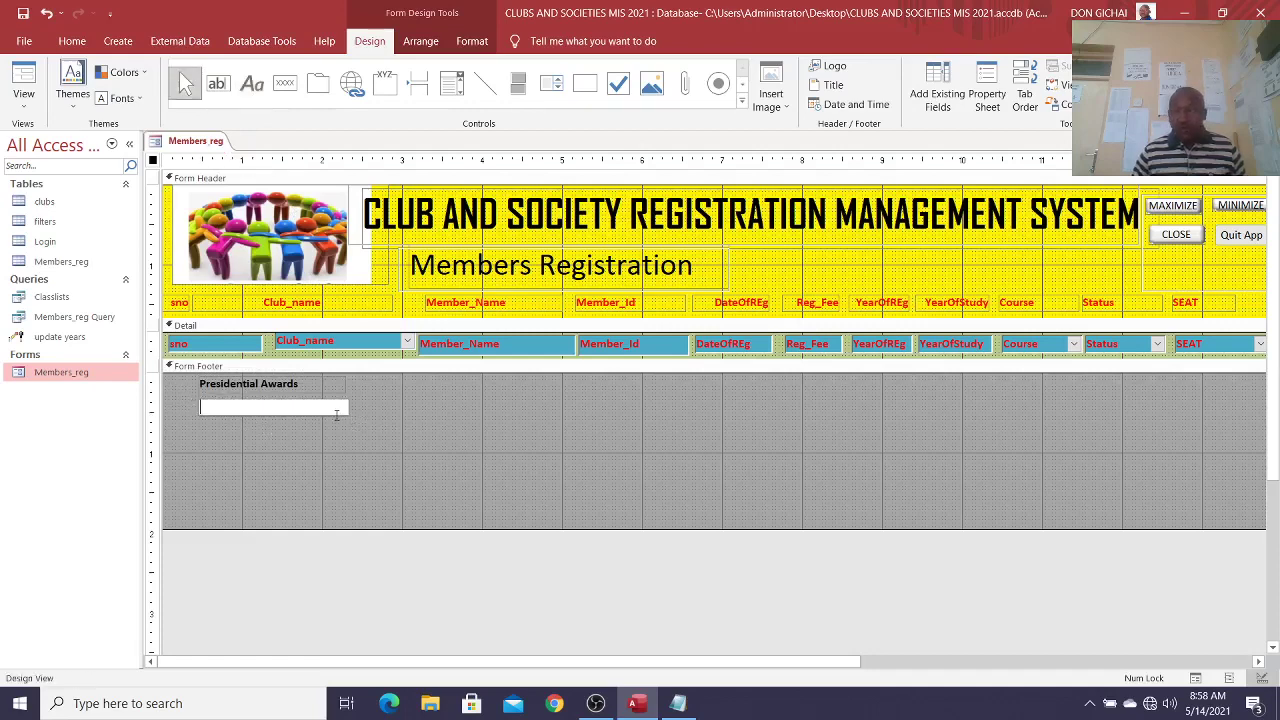
type("Envi")
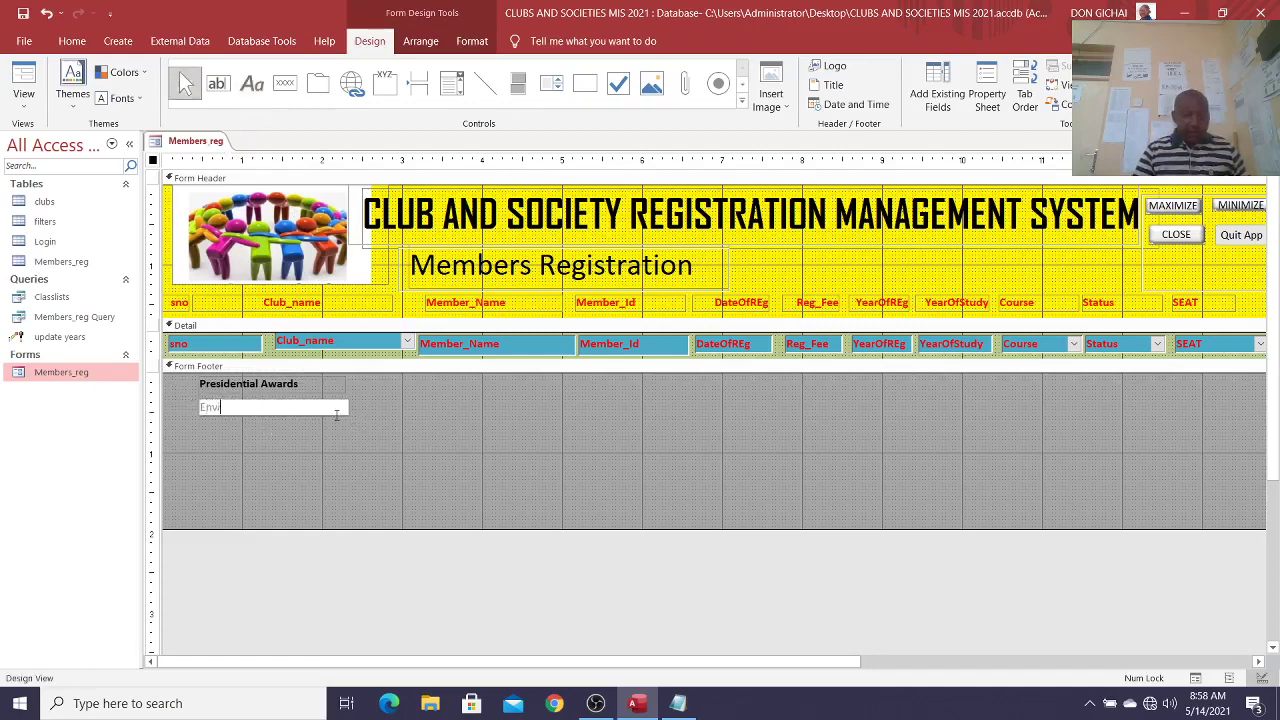
type("ronmen")
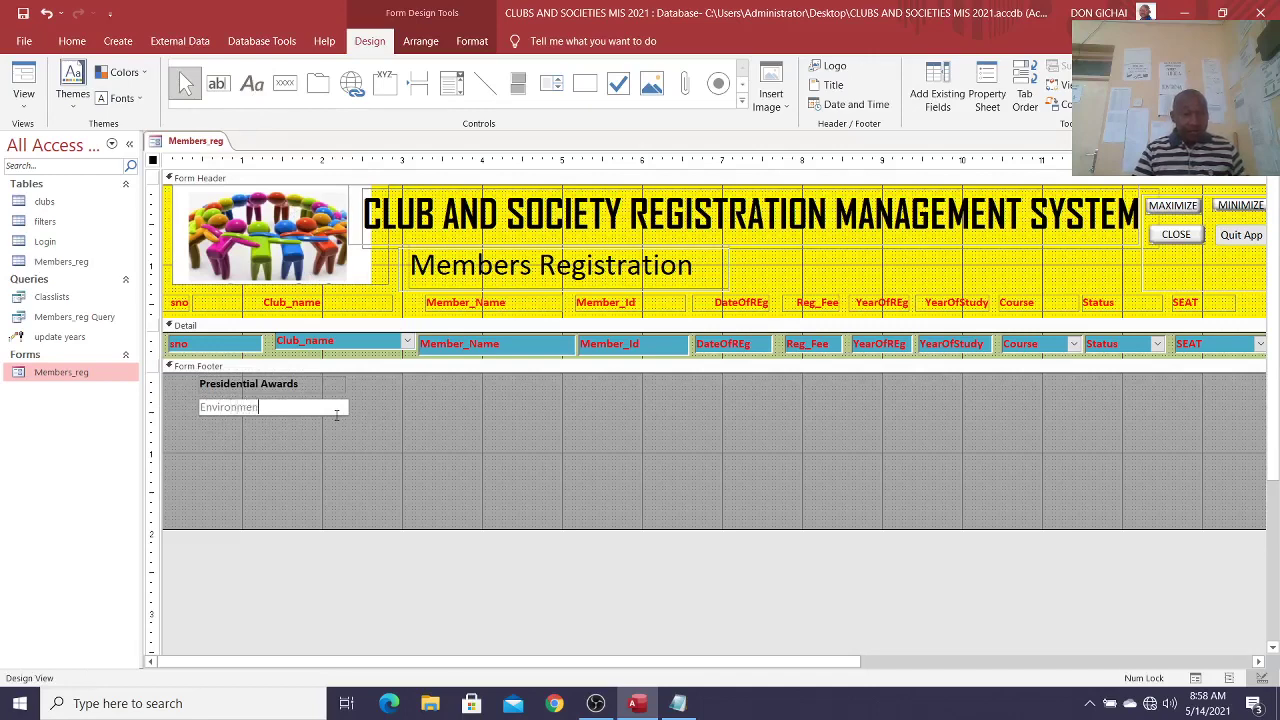
type("tal")
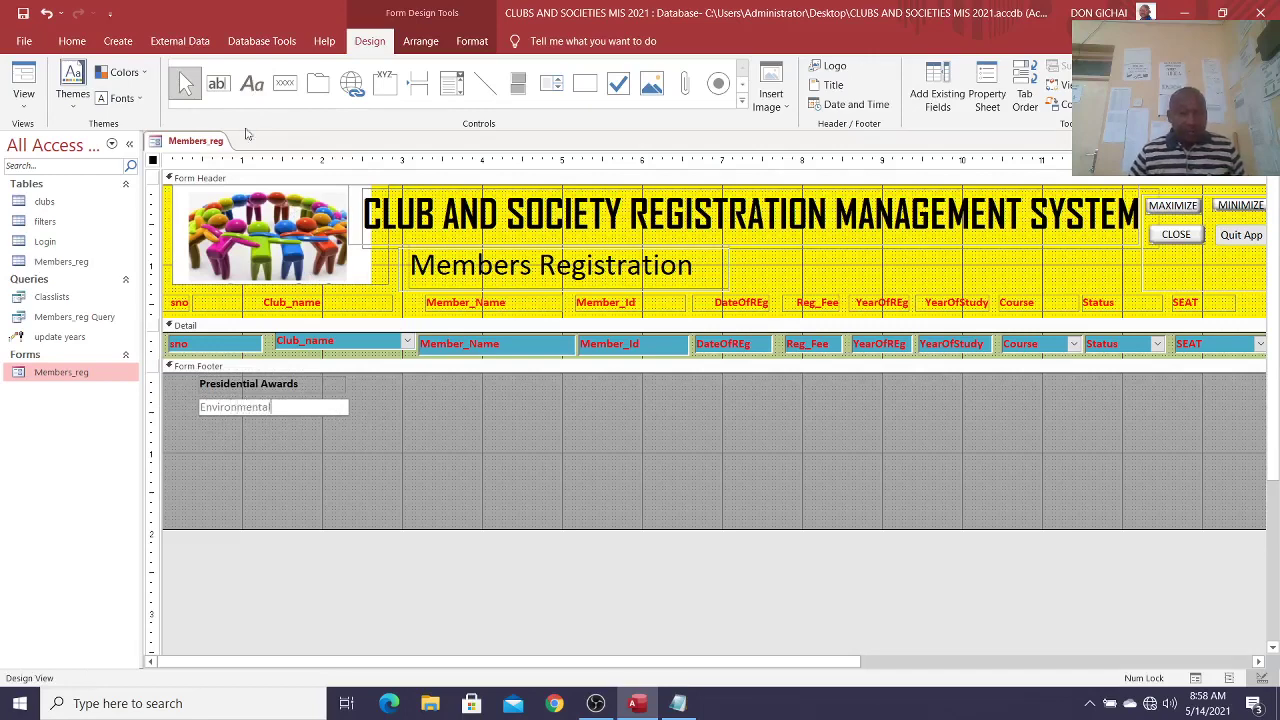
Step: Add a label reading "Christian Union" directly below the Environmental label in the Form Footer
left_click(252, 82)
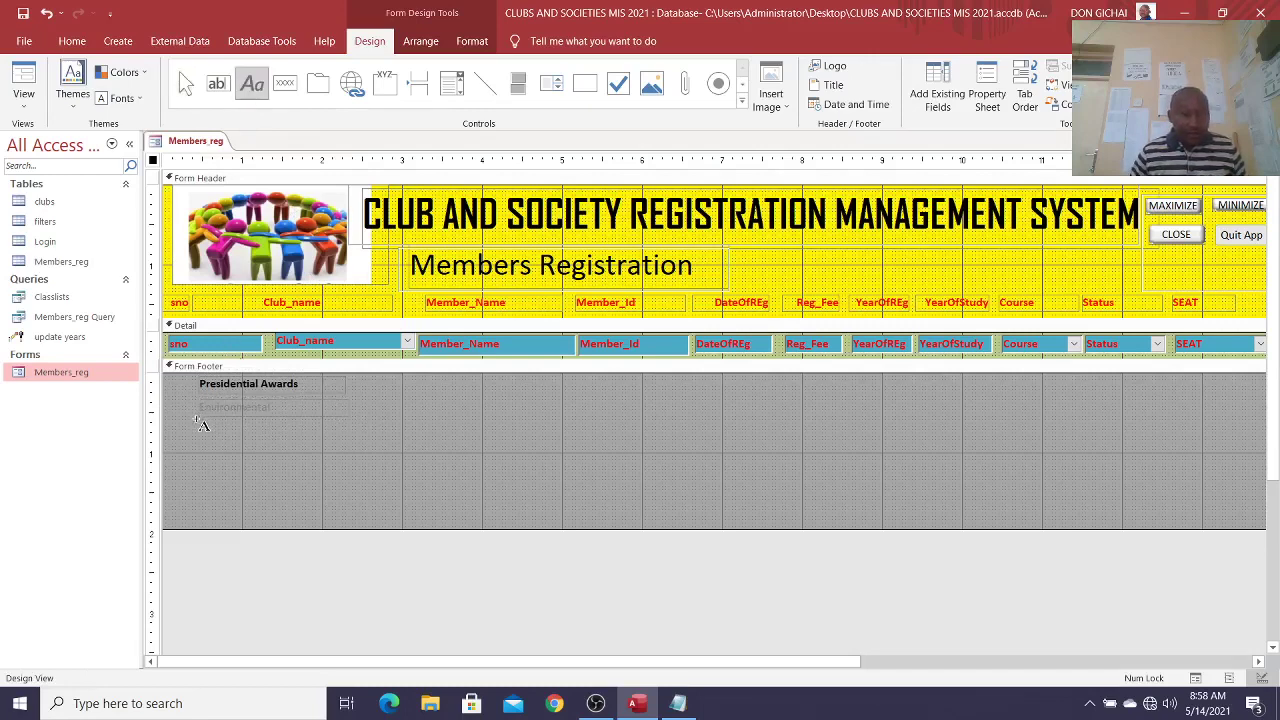
left_click_drag(197, 420, 348, 434)
type("Christian")
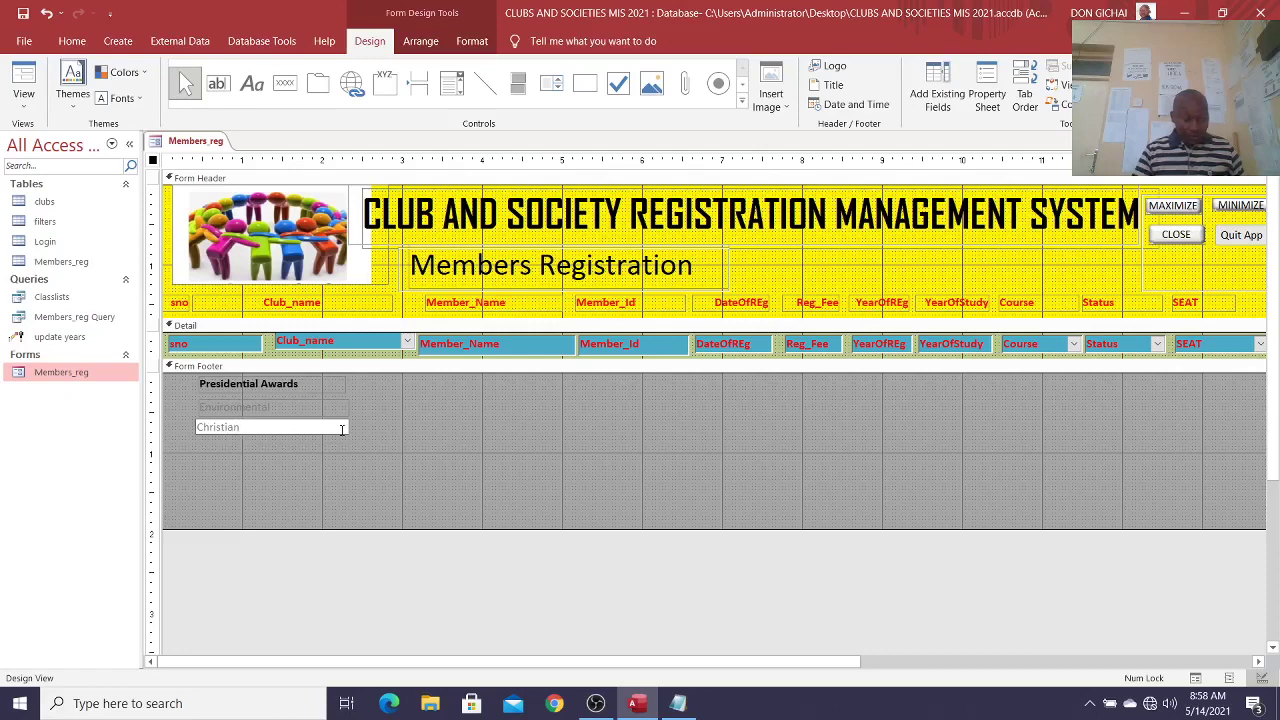
type(" Union")
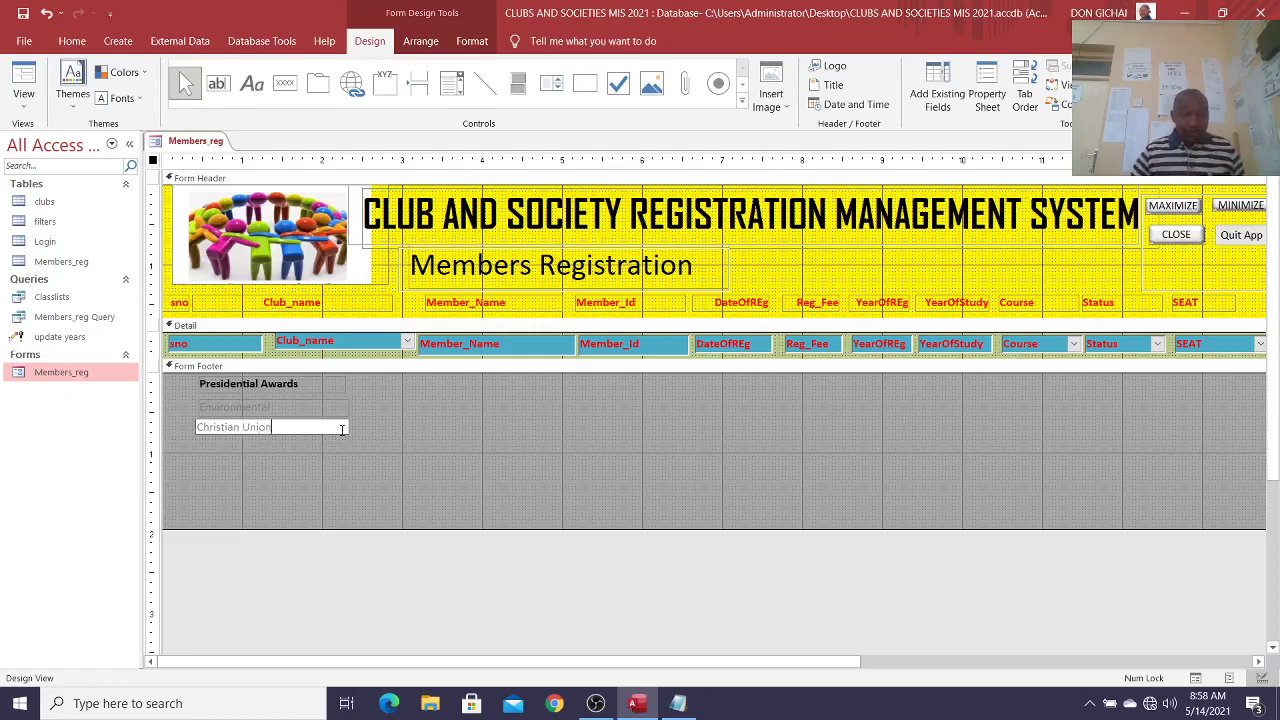
Step: Add a label reading "Catholic Association" directly below the Christian Union label in the Form Footer
left_click(252, 83)
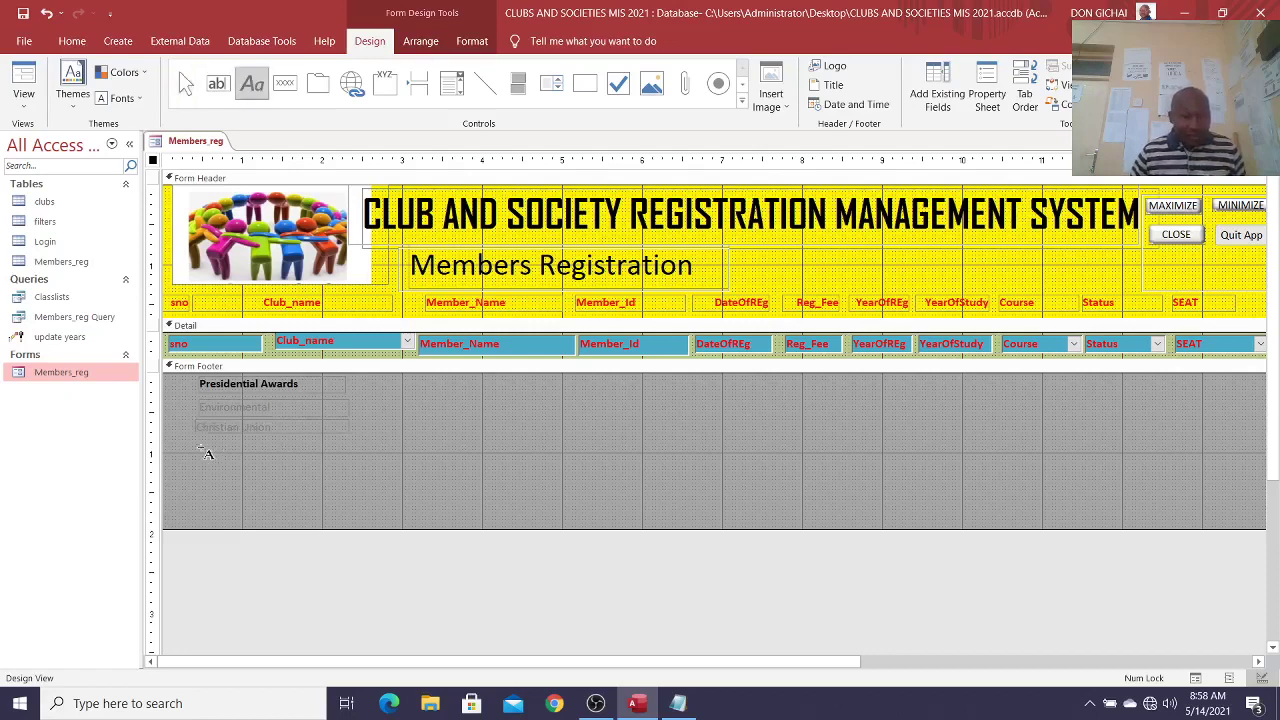
left_click_drag(197, 438, 350, 457)
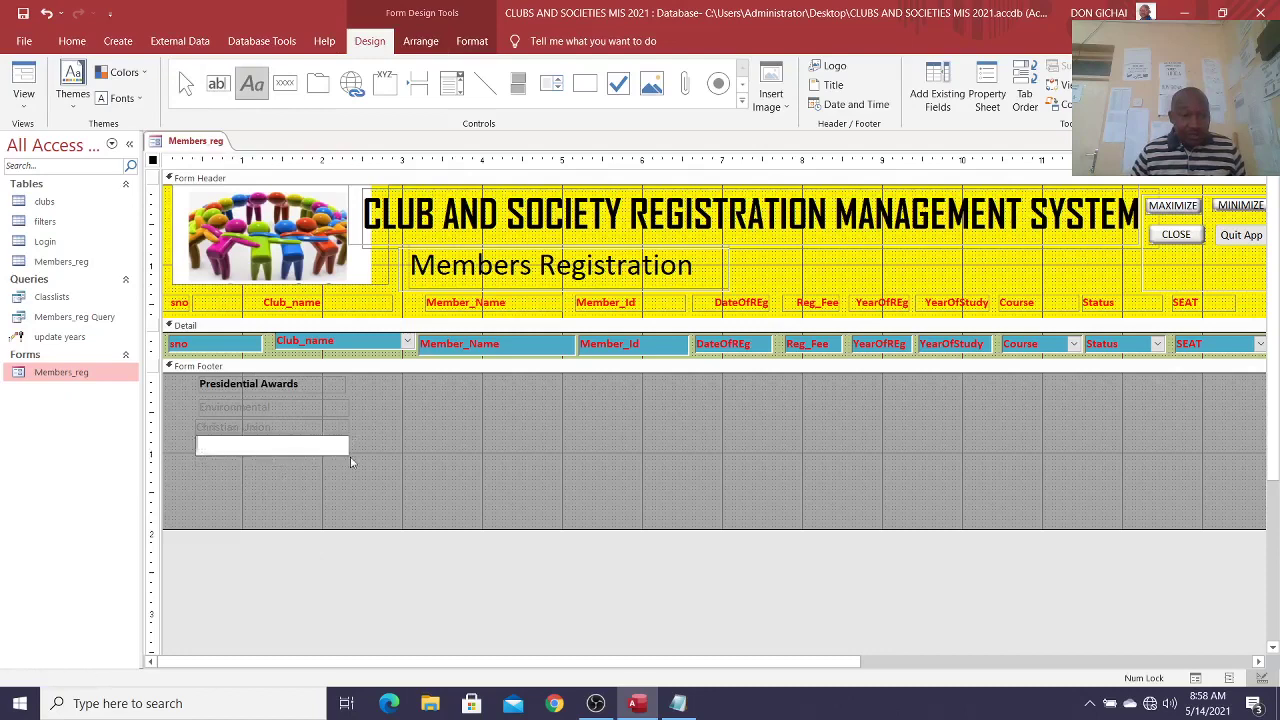
type("Catho")
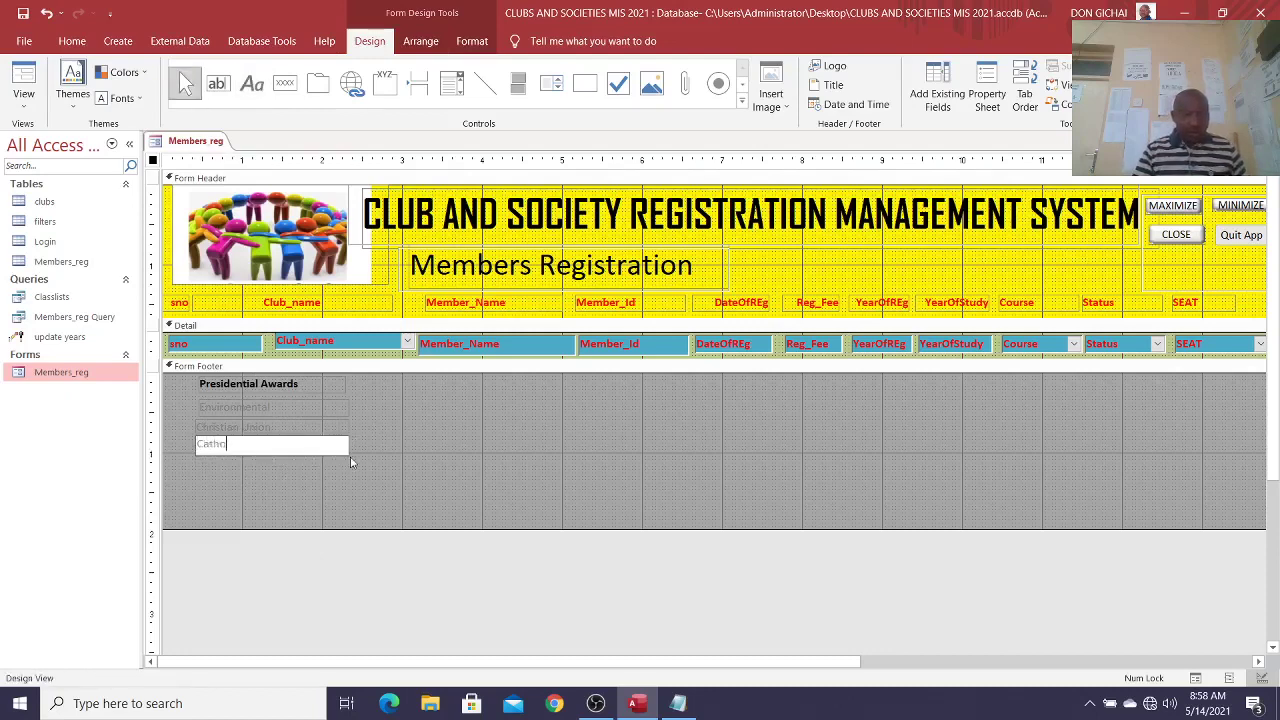
type("lic")
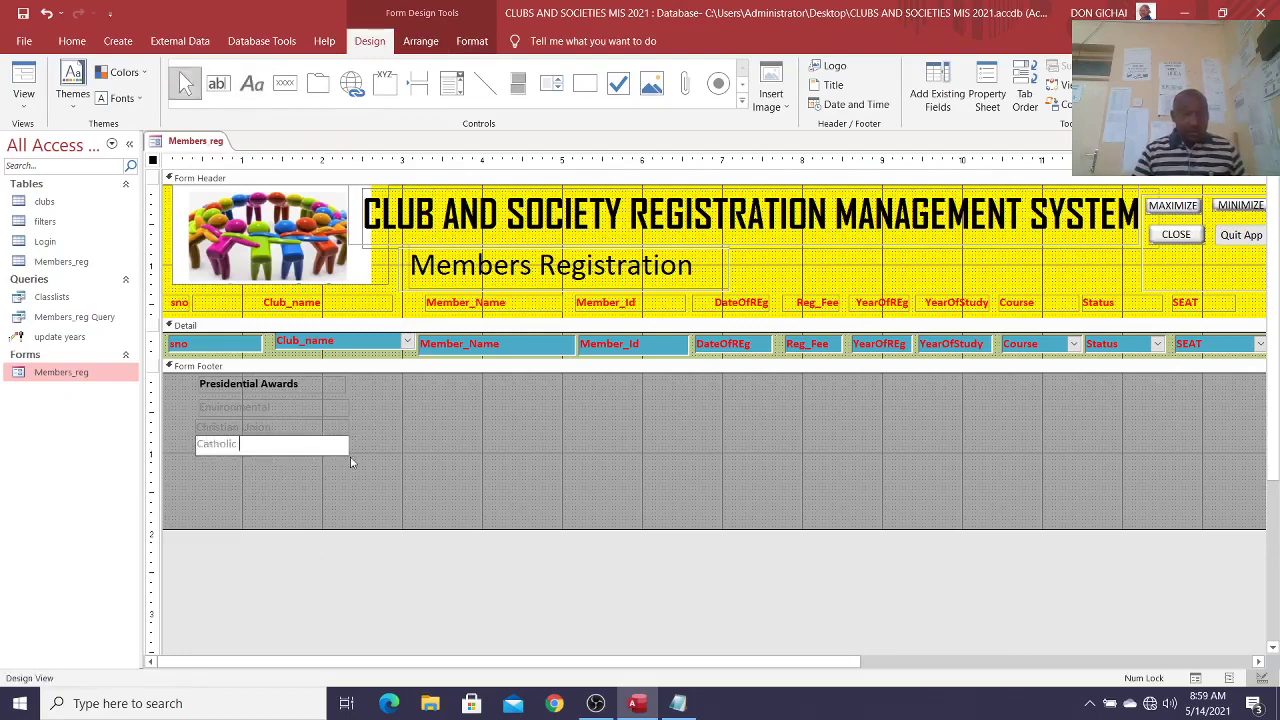
type(" Association")
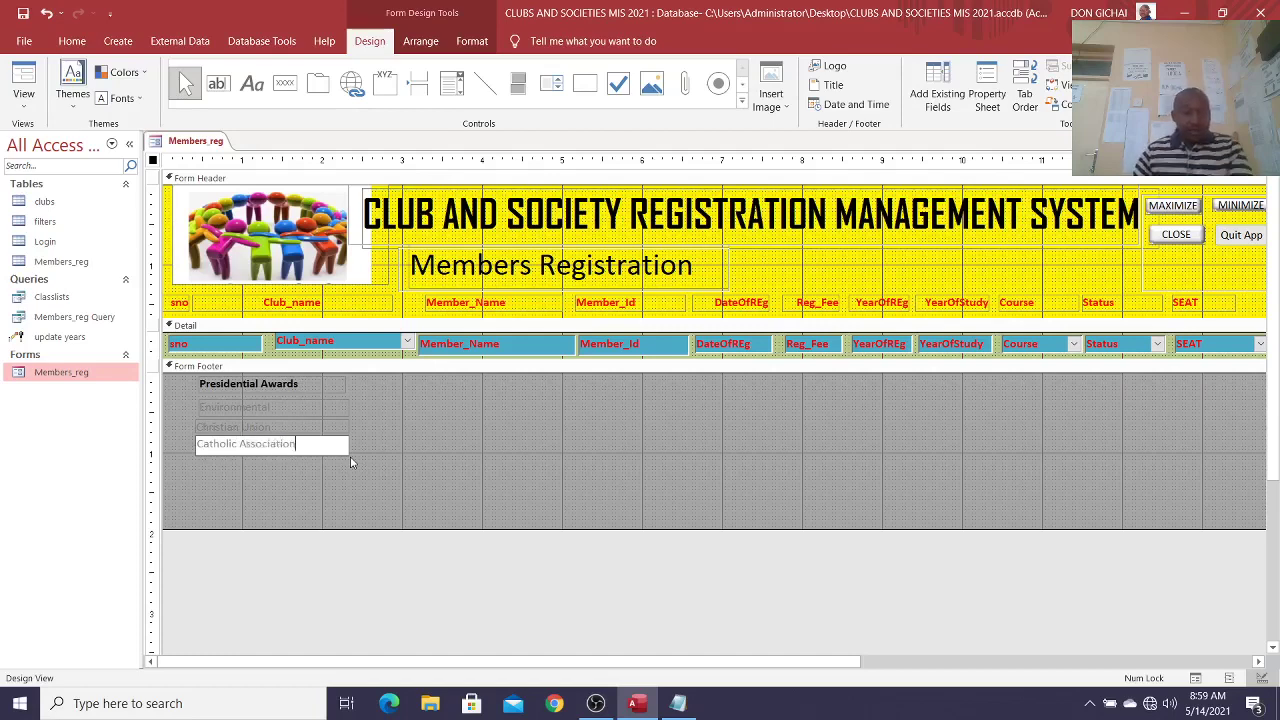
left_click(411, 497)
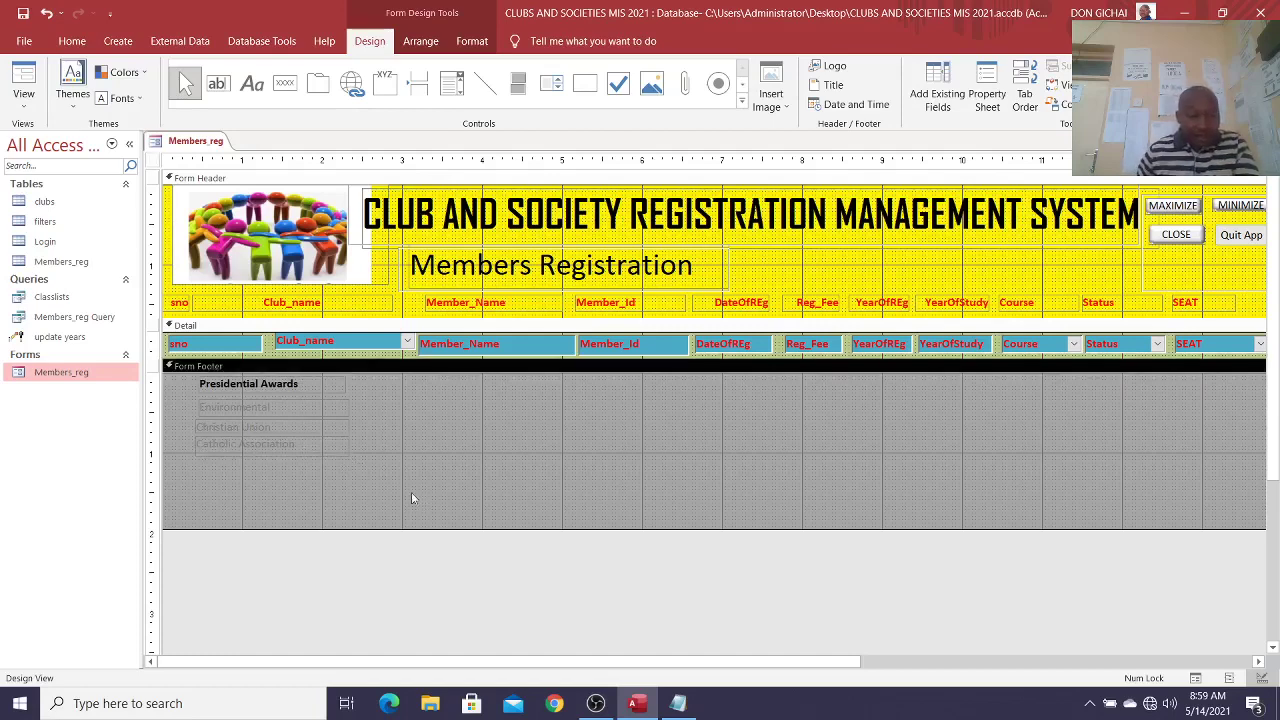
Step: Format the four club name labels in the Form Footer as black, bold text at size 12
left_click_drag(311, 474, 262, 386)
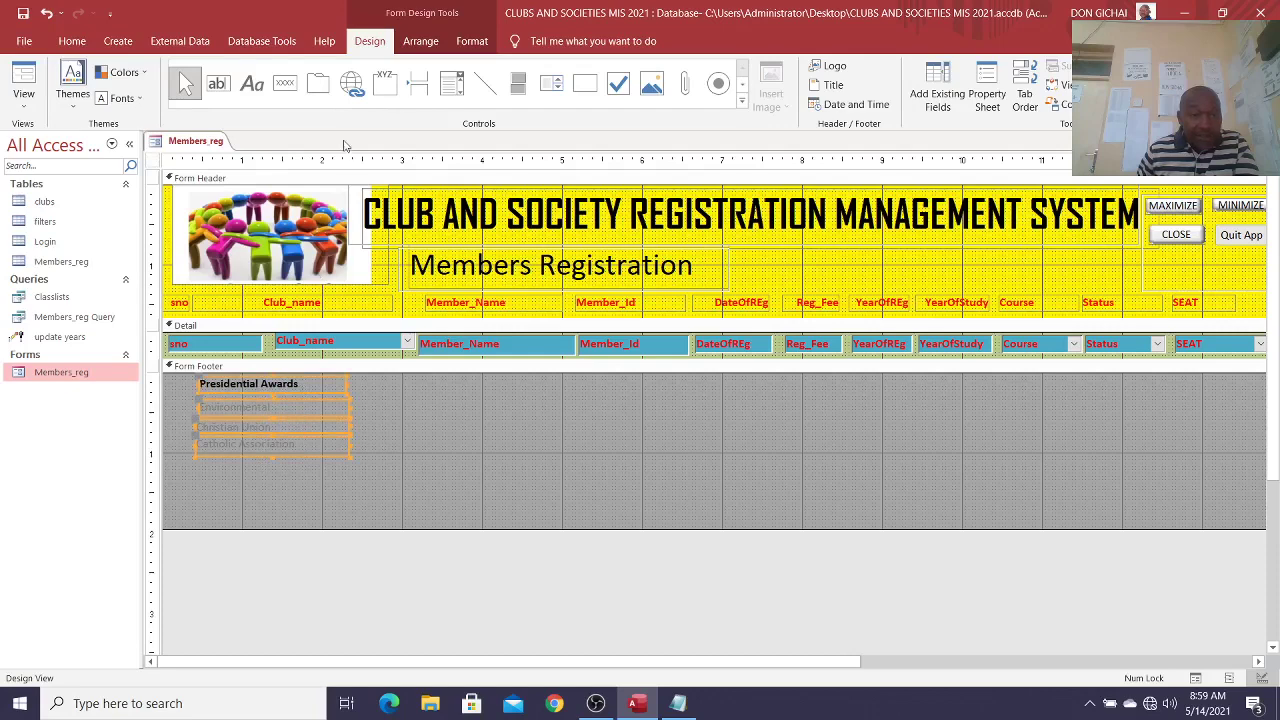
left_click(471, 41)
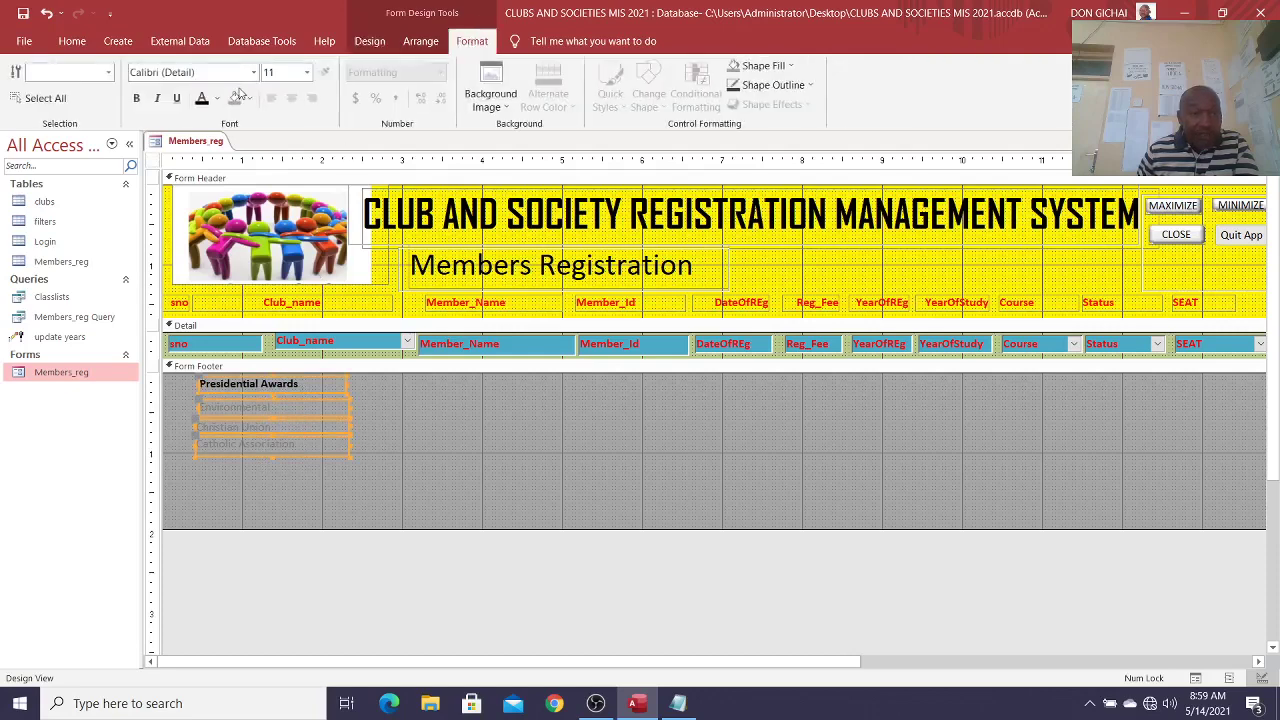
left_click(137, 98)
left_click(465, 473)
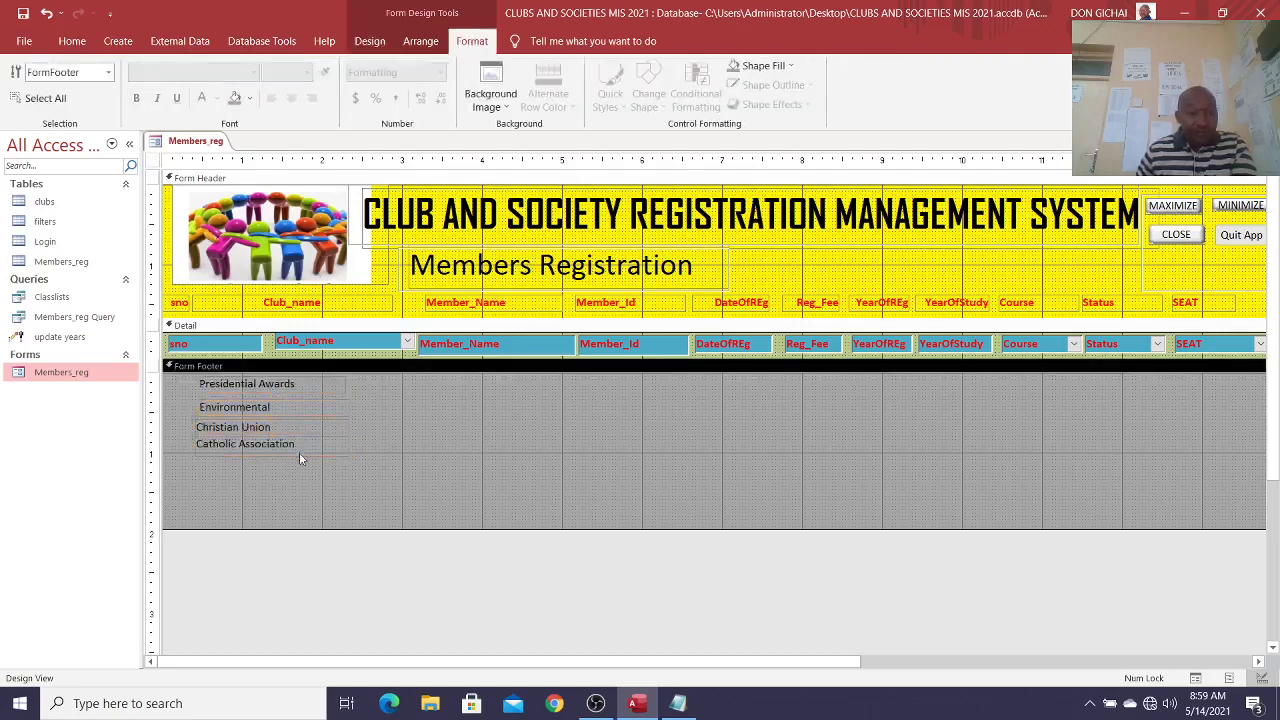
left_click_drag(152, 470, 152, 380)
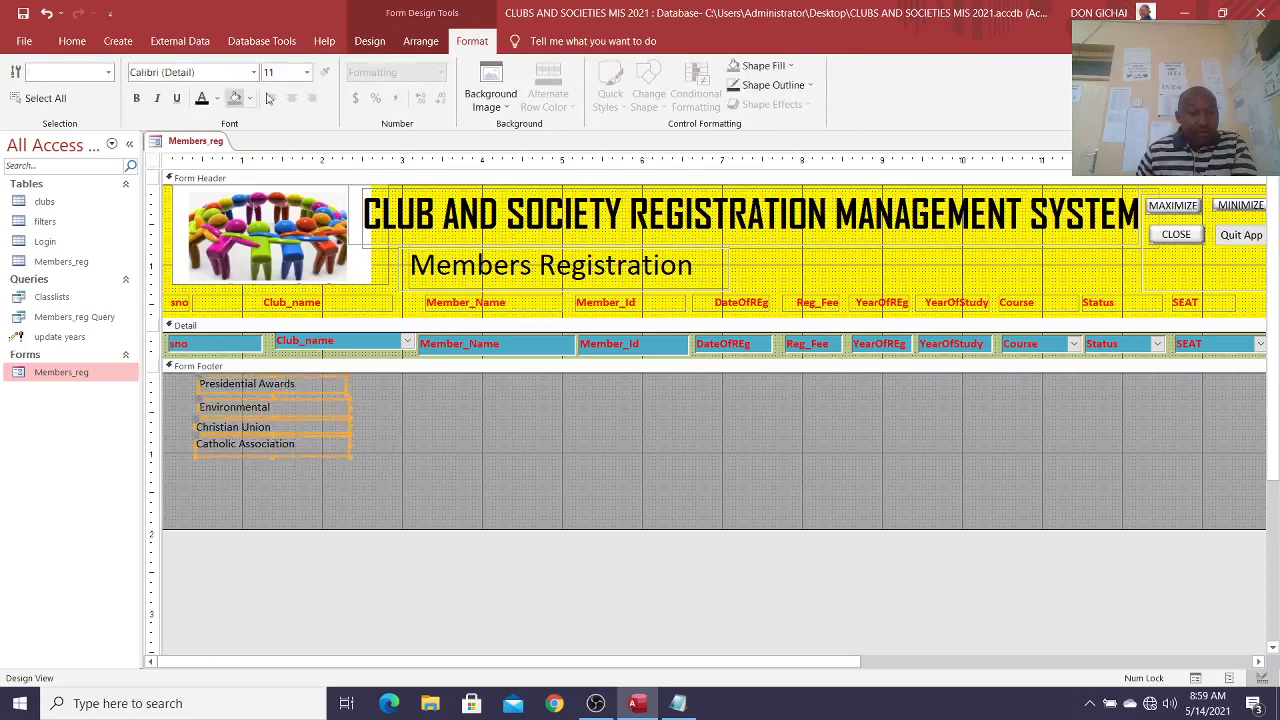
left_click(307, 77)
left_click(280, 155)
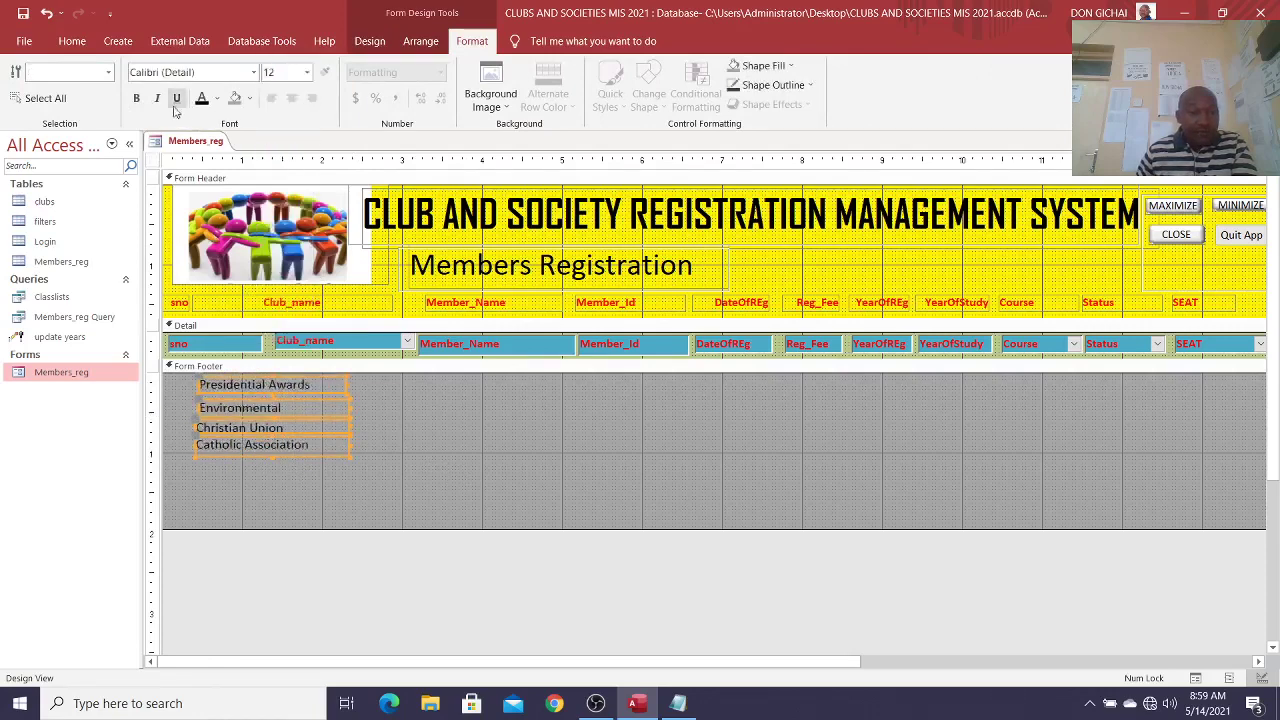
left_click(137, 98)
left_click(509, 512)
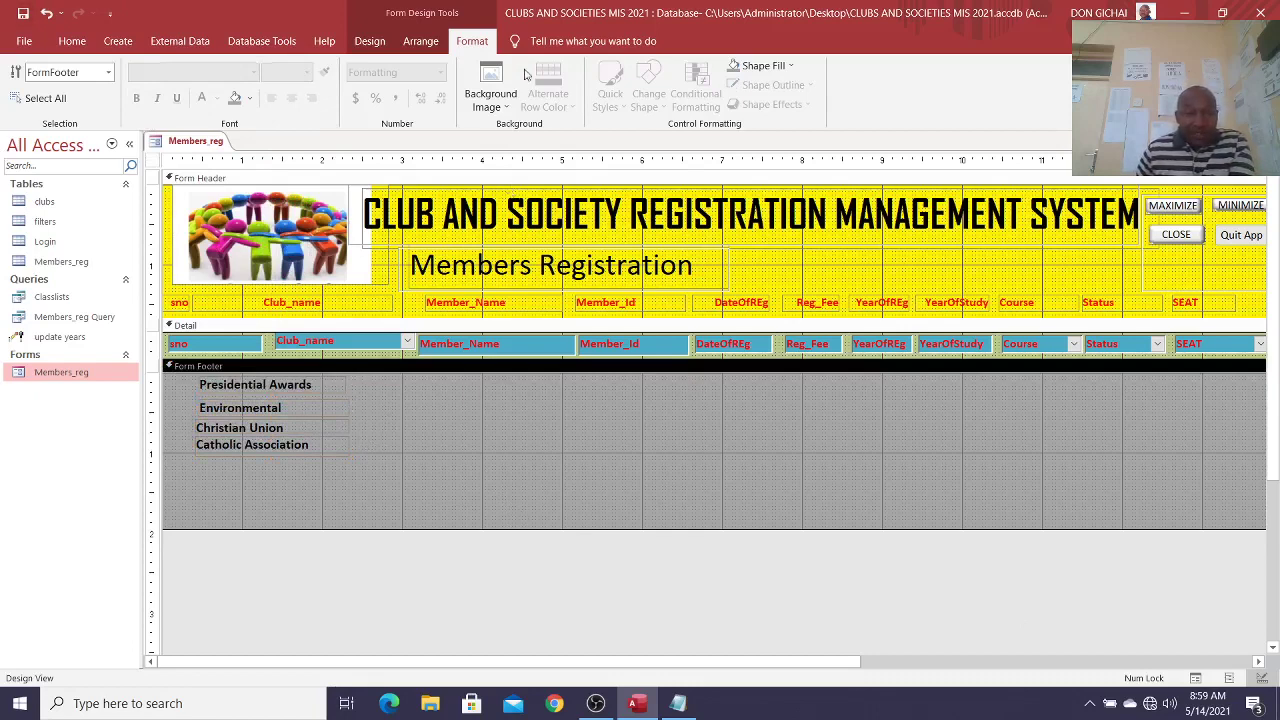
Step: Draw a rectangle around the four club name labels, extending right to about the 4 mark on the horizontal ruler
left_click(369, 41)
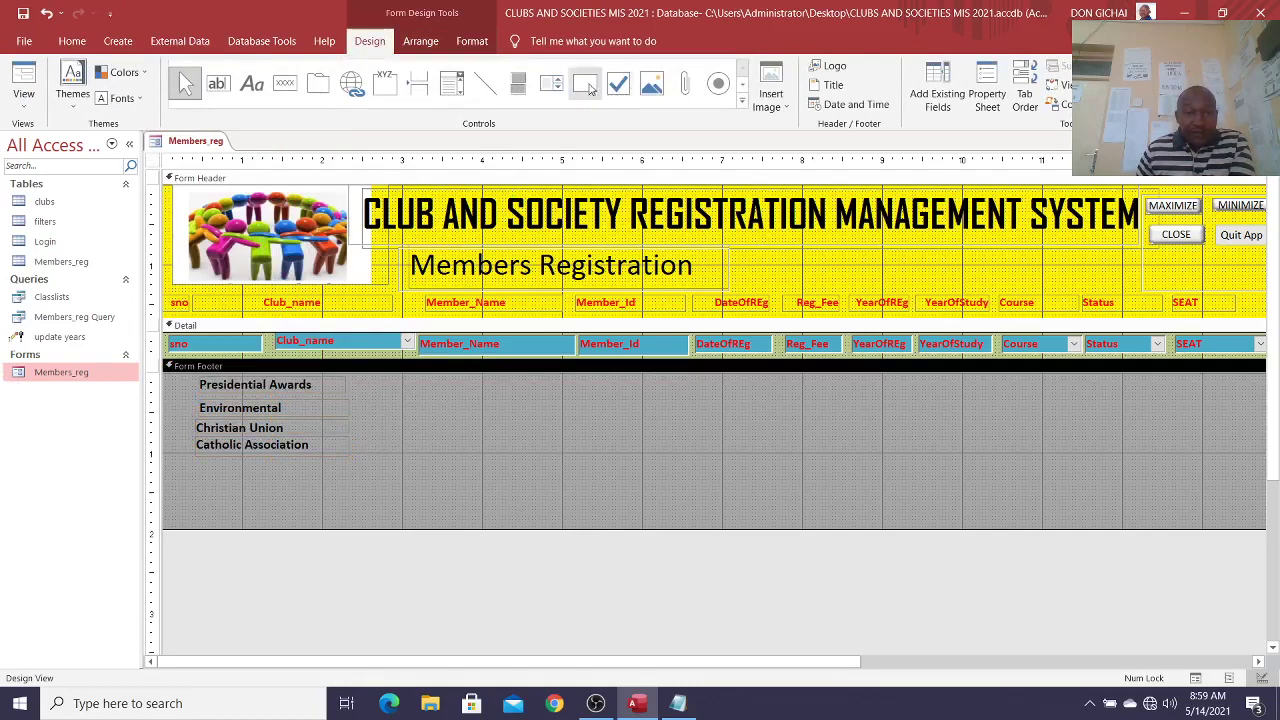
left_click(586, 86)
left_click_drag(186, 376, 494, 460)
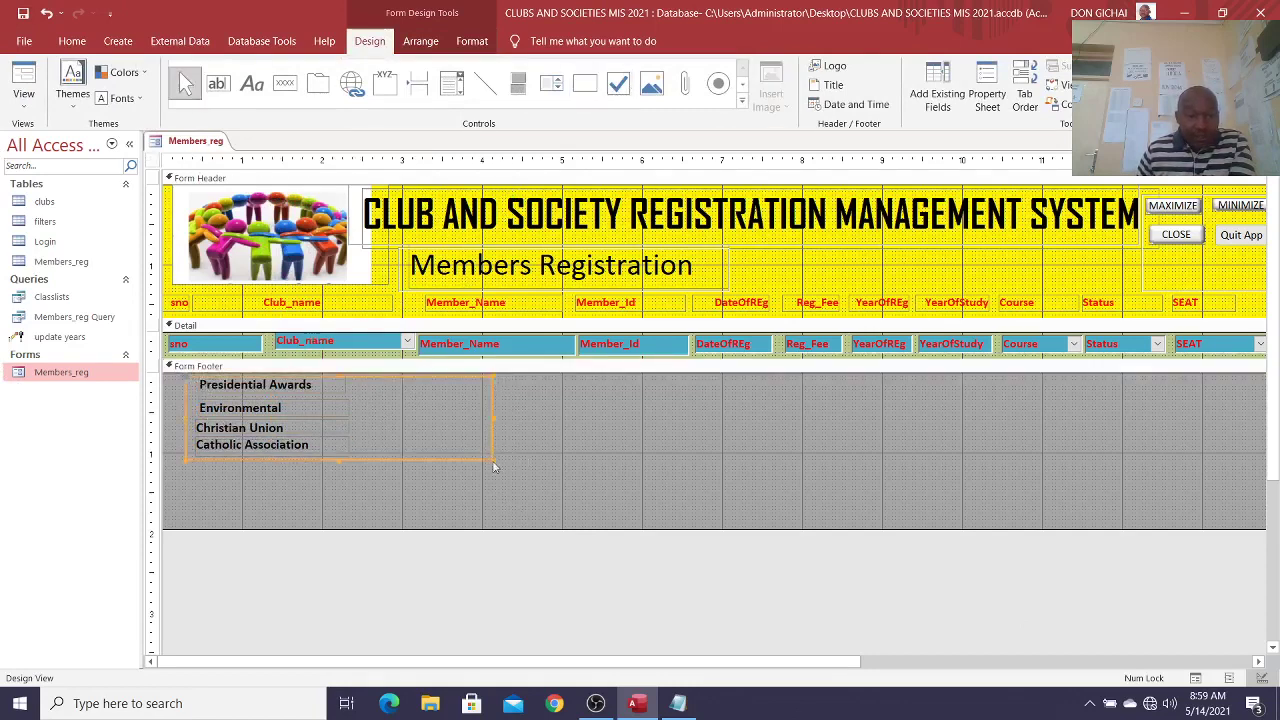
left_click(546, 461)
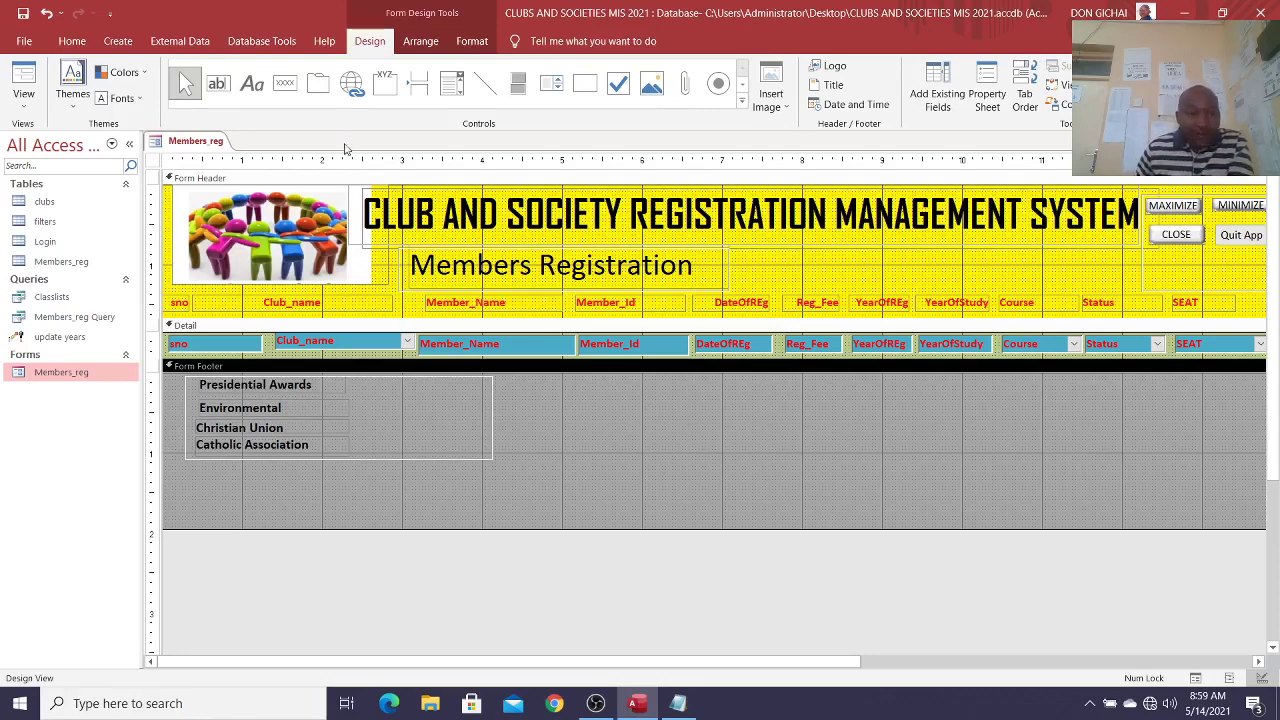
Step: Add a text box to the right of the Presidential Awards label and delete the text box's attached label
left_click(218, 84)
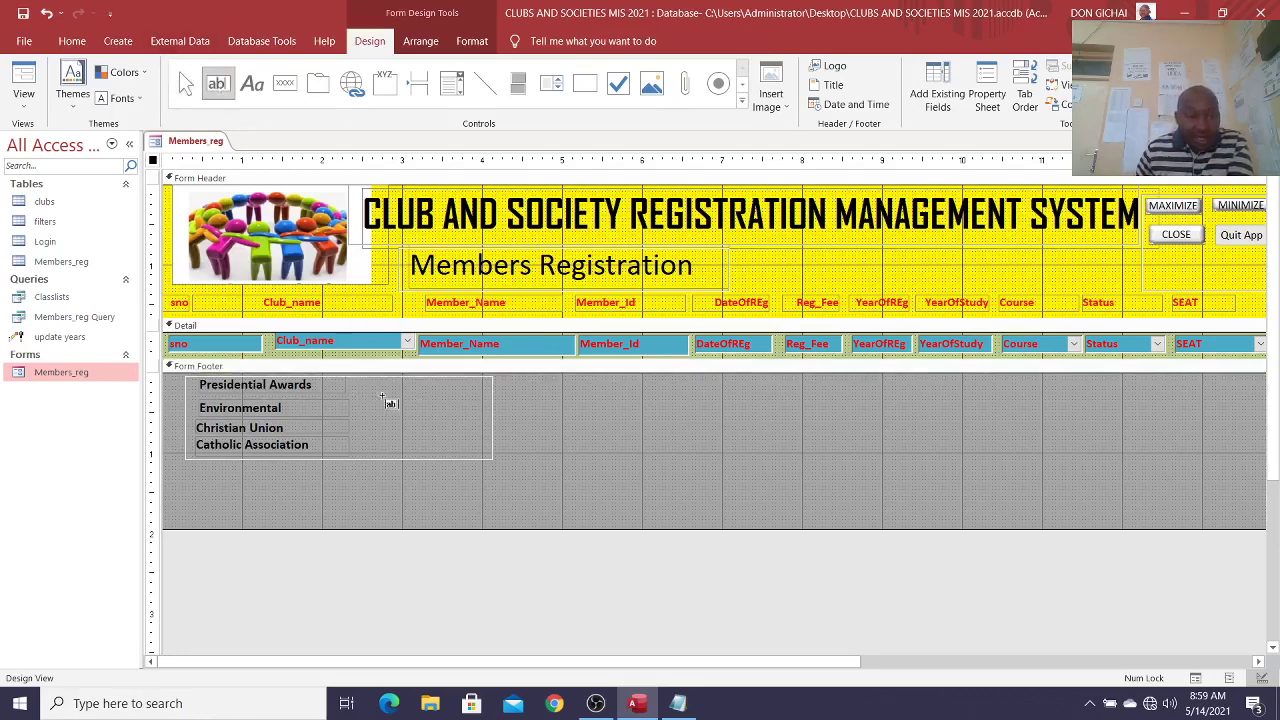
left_click_drag(363, 380, 424, 395)
left_click(300, 396)
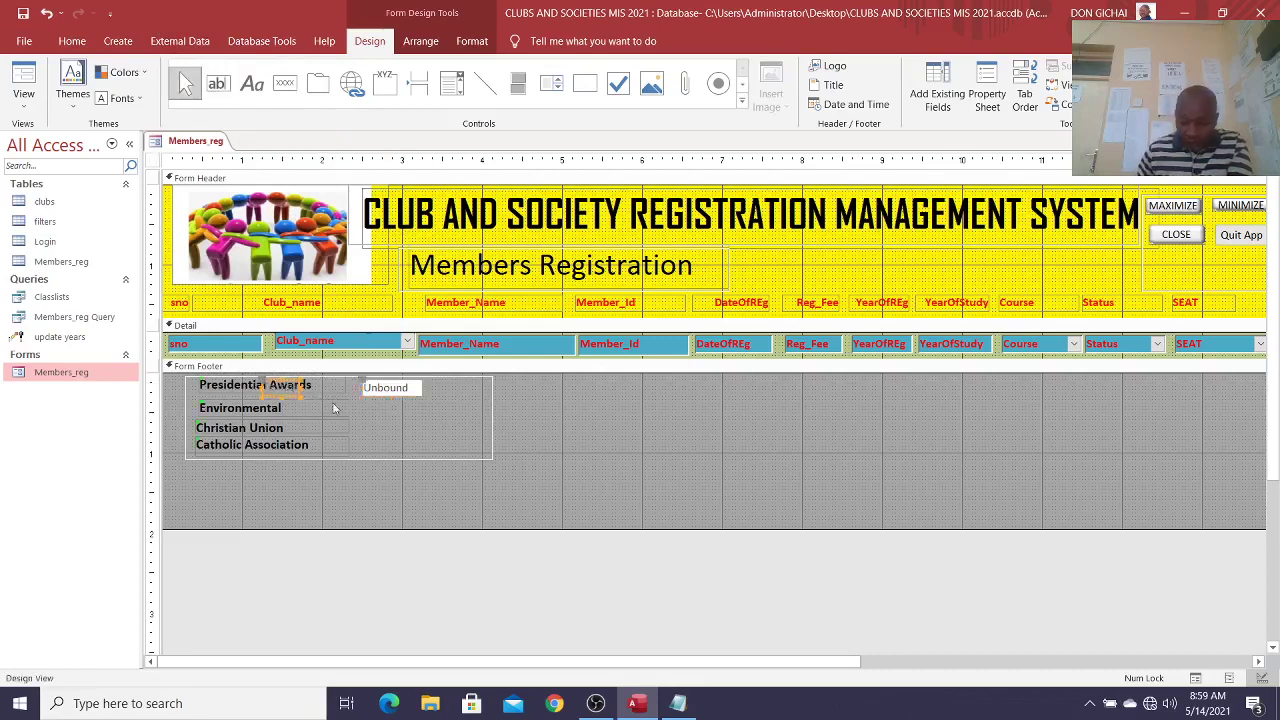
left_click(387, 388)
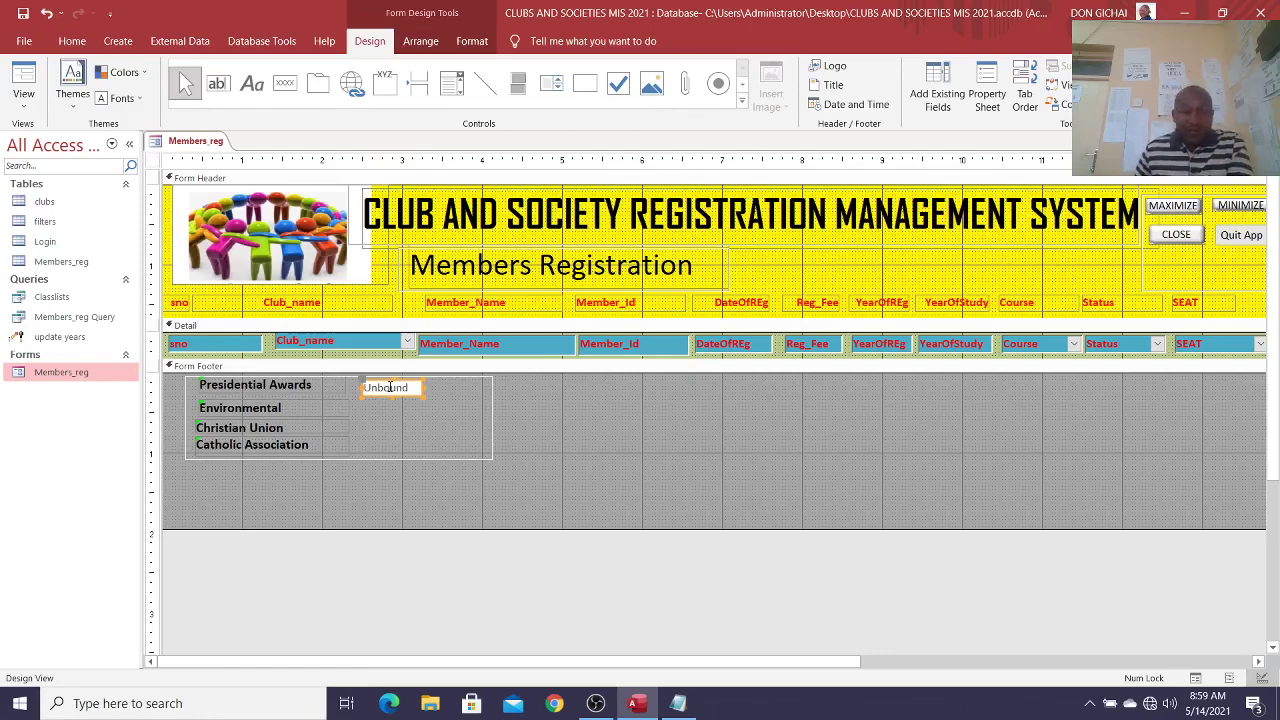
left_click(390, 387)
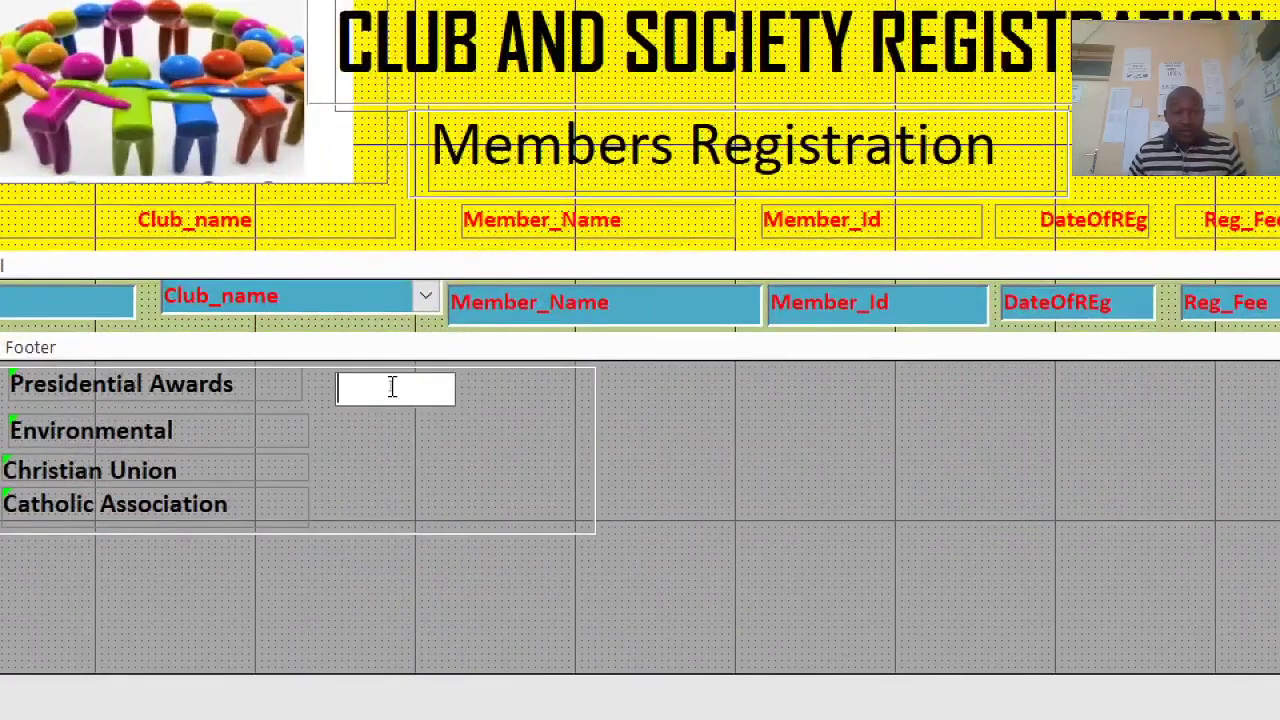
left_click(505, 462)
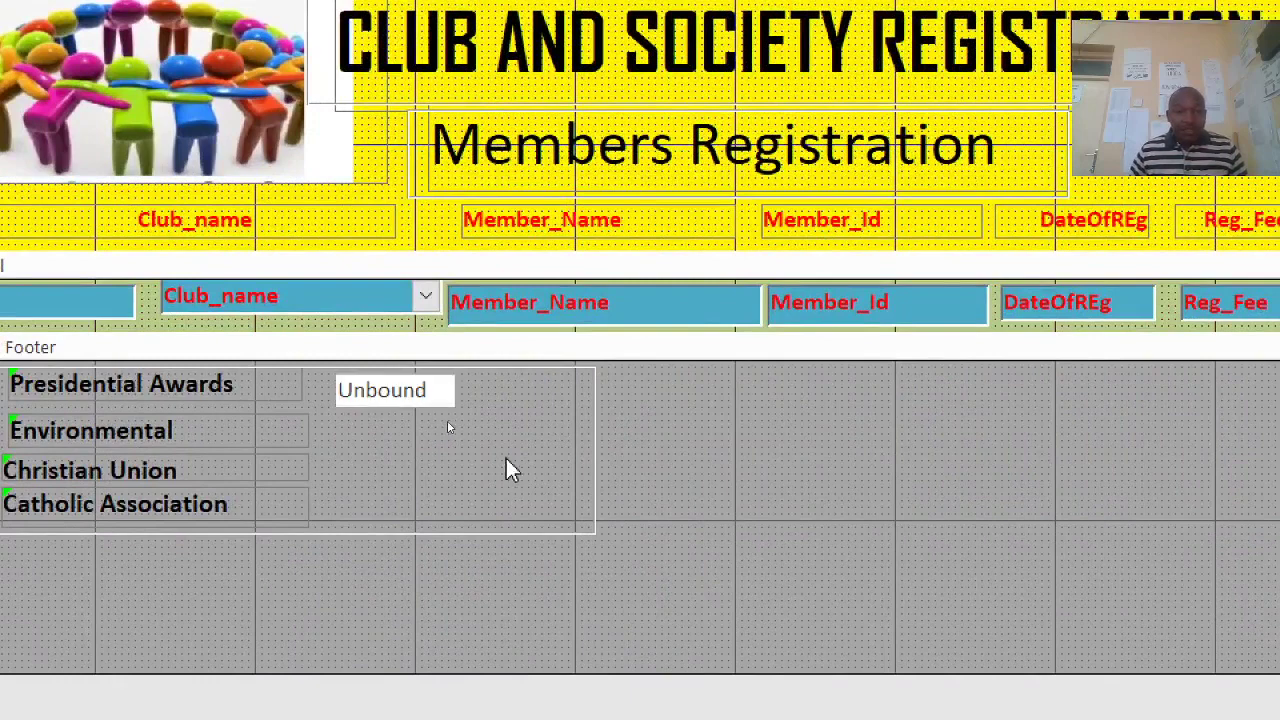
Step: Widen the unbound text box beside Presidential Awards until it ends just short of the Member_Id field's right edge
left_click(416, 391)
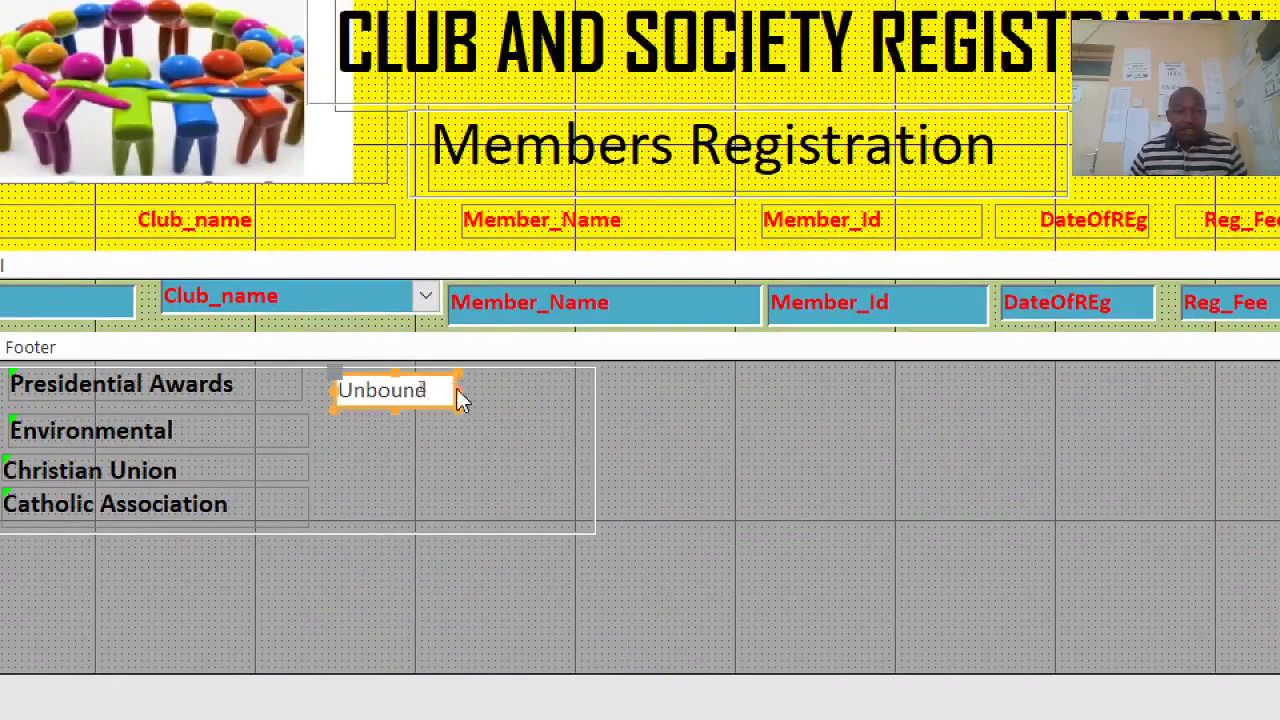
left_click(460, 385)
left_click(458, 389)
left_click_drag(460, 389, 968, 398)
Step: Begin the expression =dcount("[Clubname]" in the unbound text box beside the Presidential Awards label
left_click(533, 393)
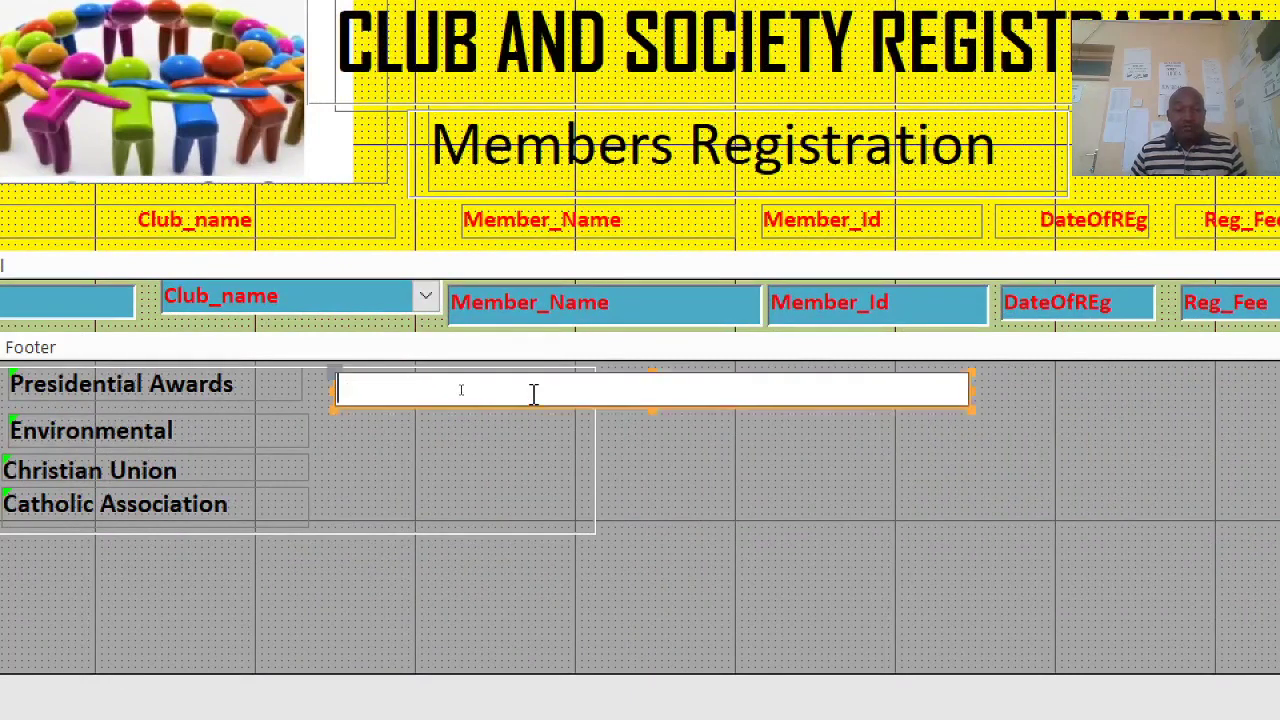
type("=d")
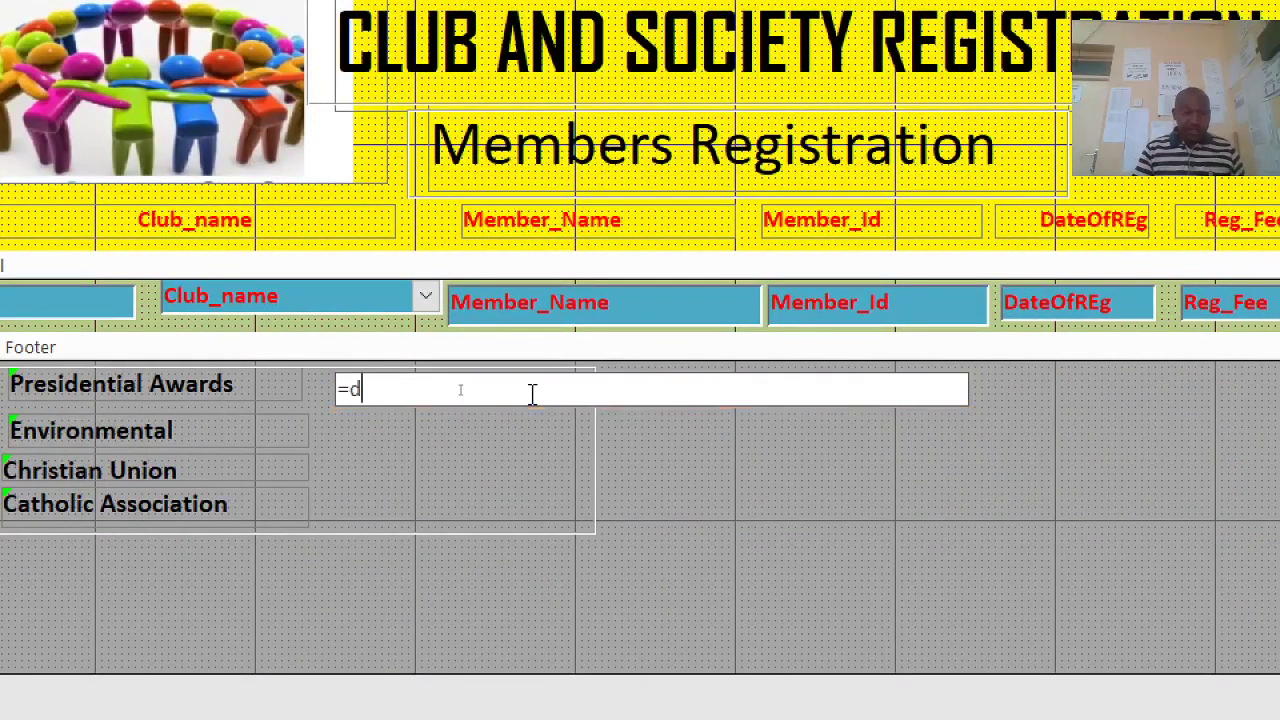
type("c")
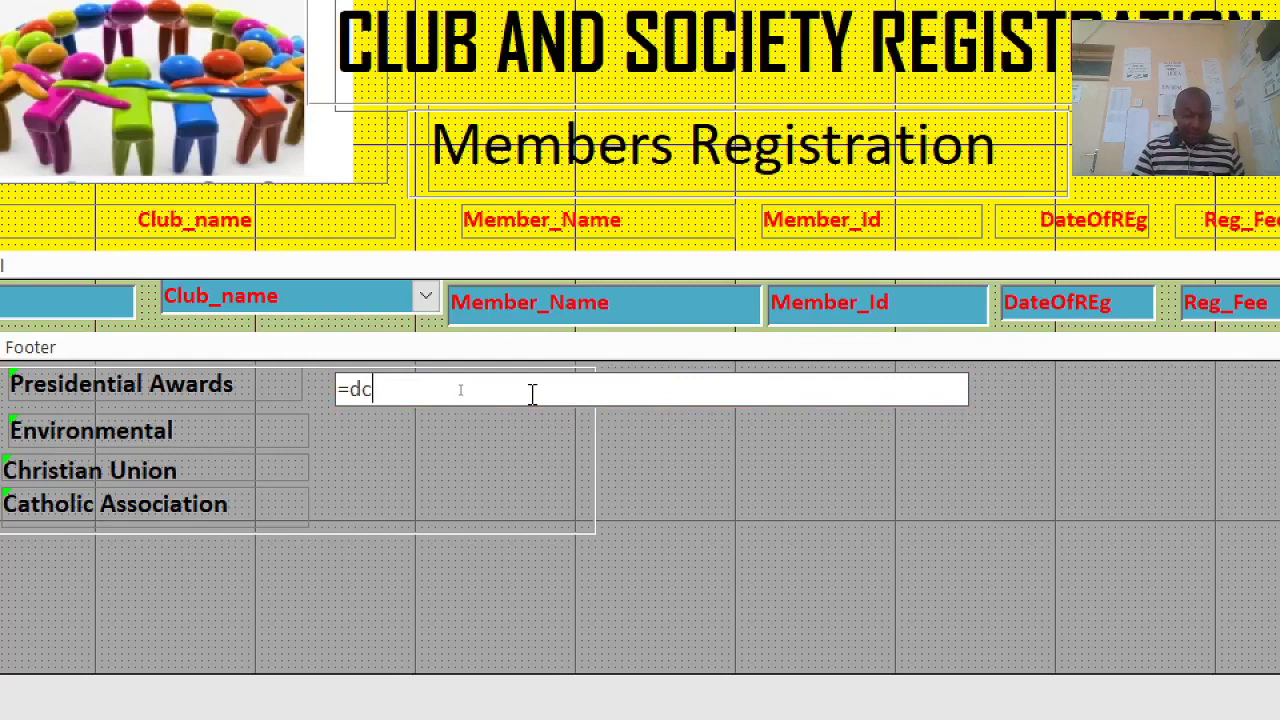
type("ount")
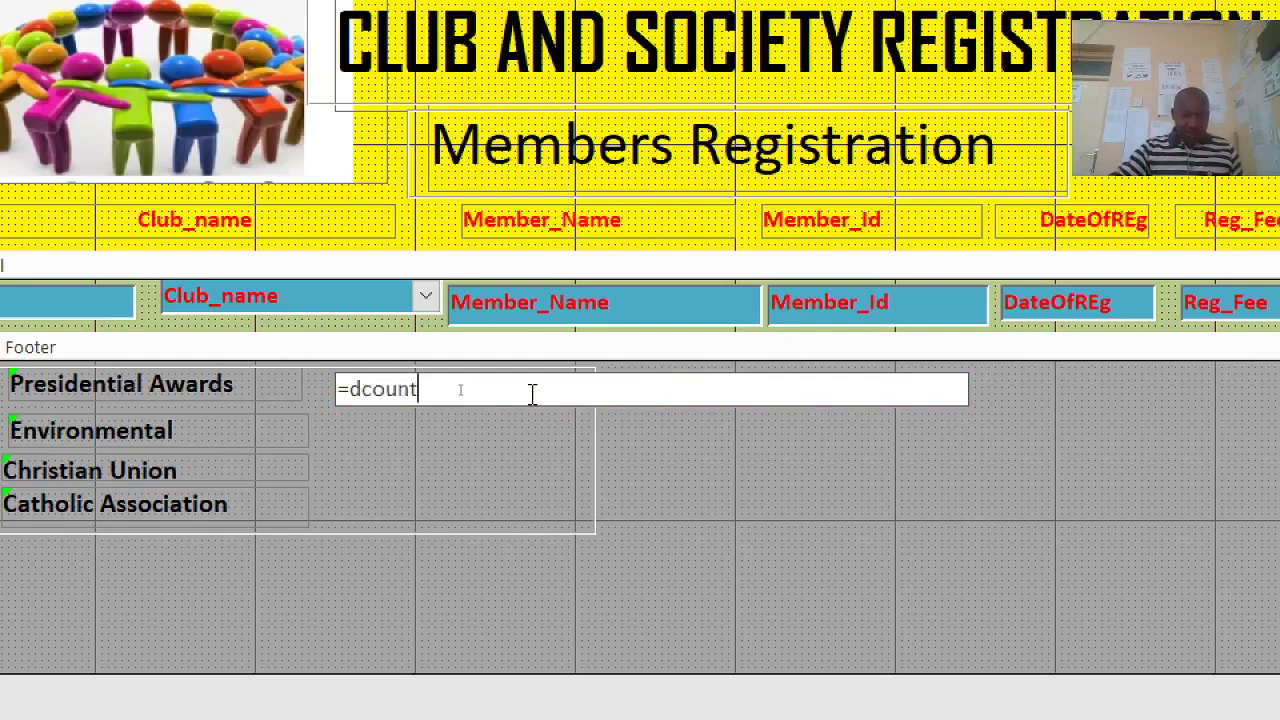
type("(\"\"")
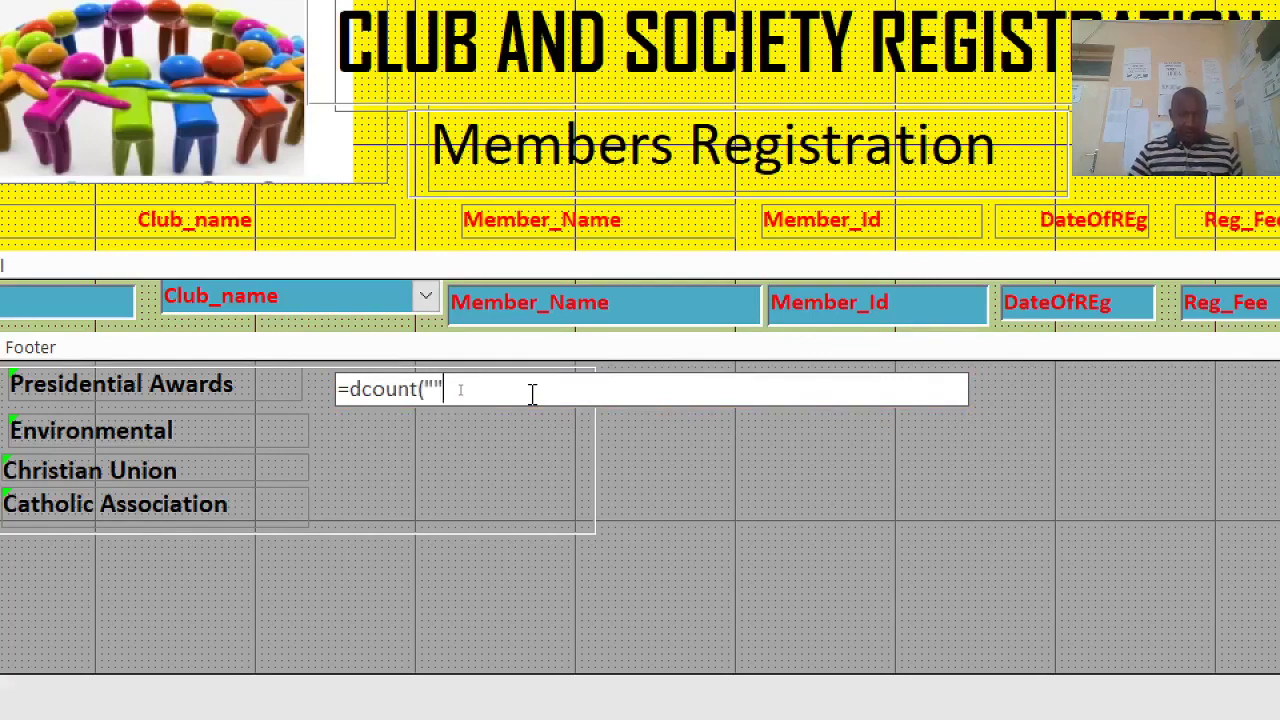
key("Left")
type("[]")
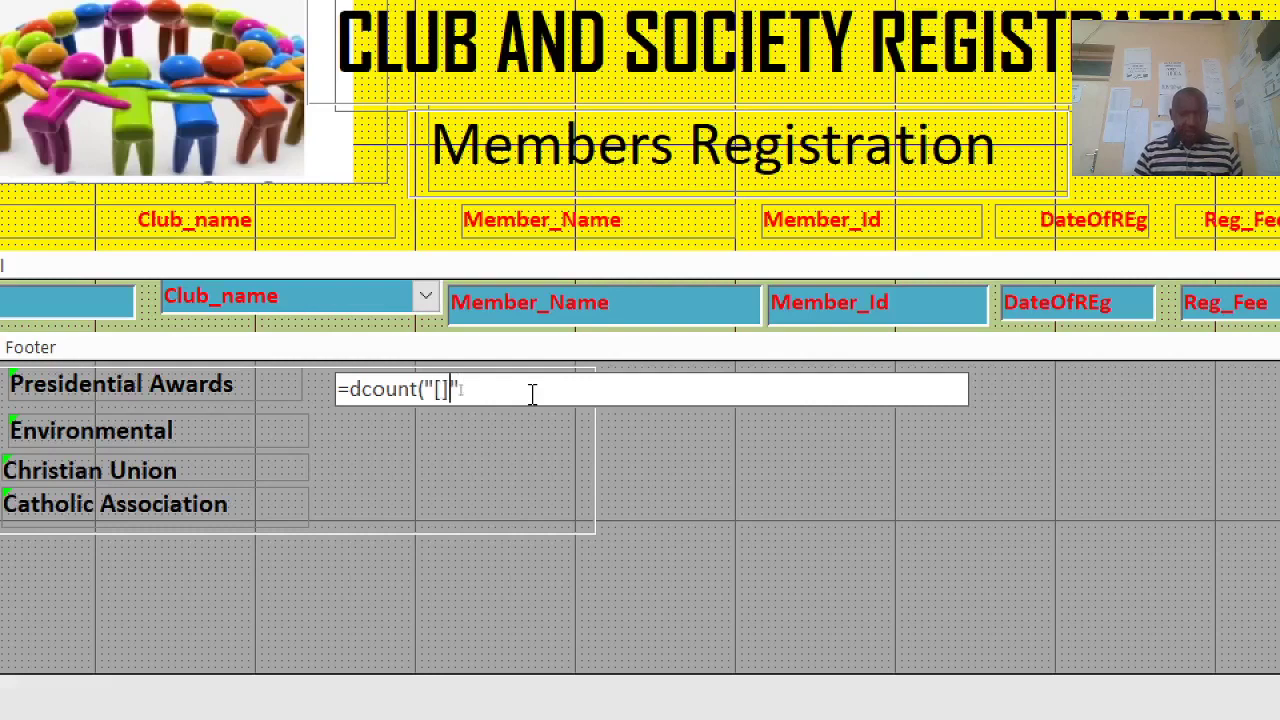
key("Left")
type("Clu")
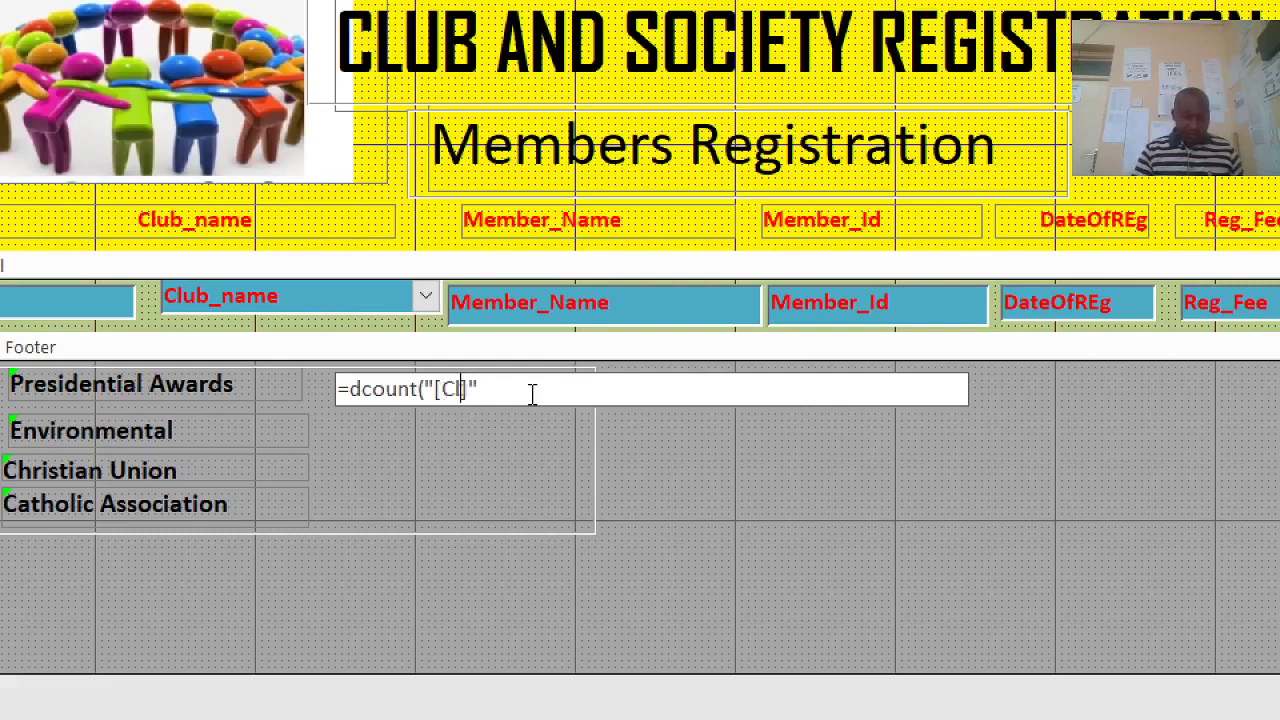
type("b")
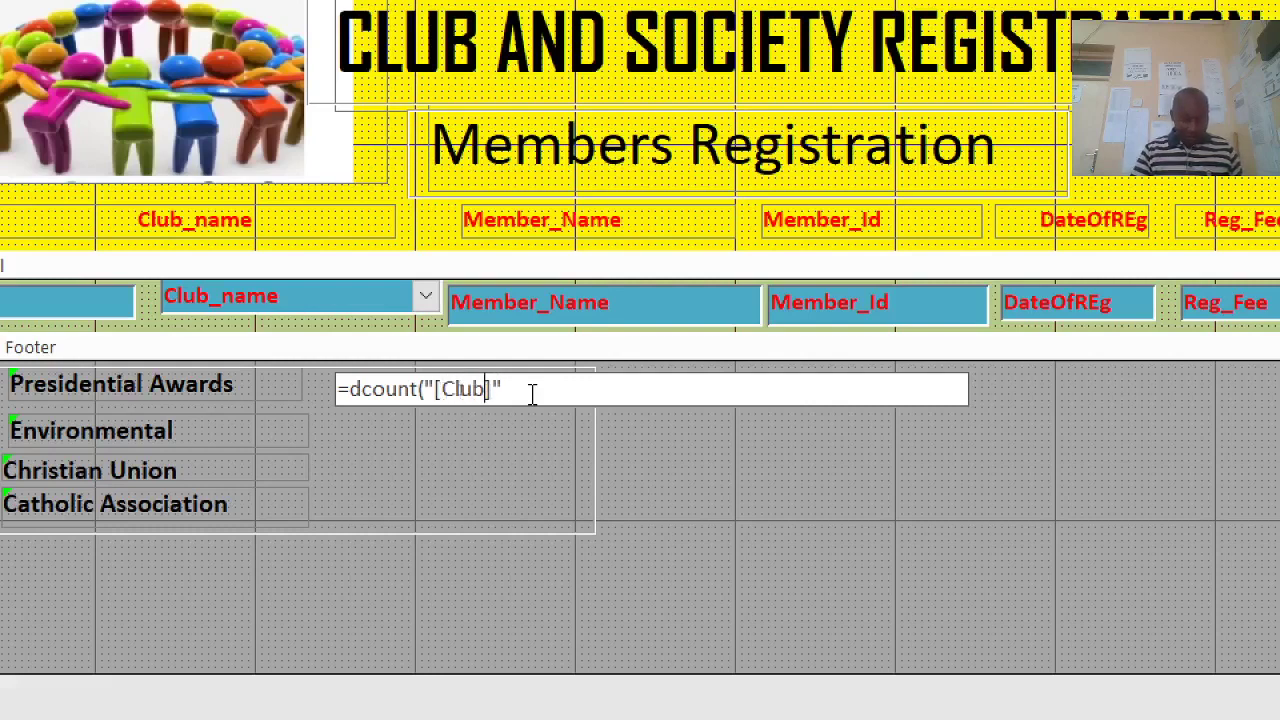
type("name")
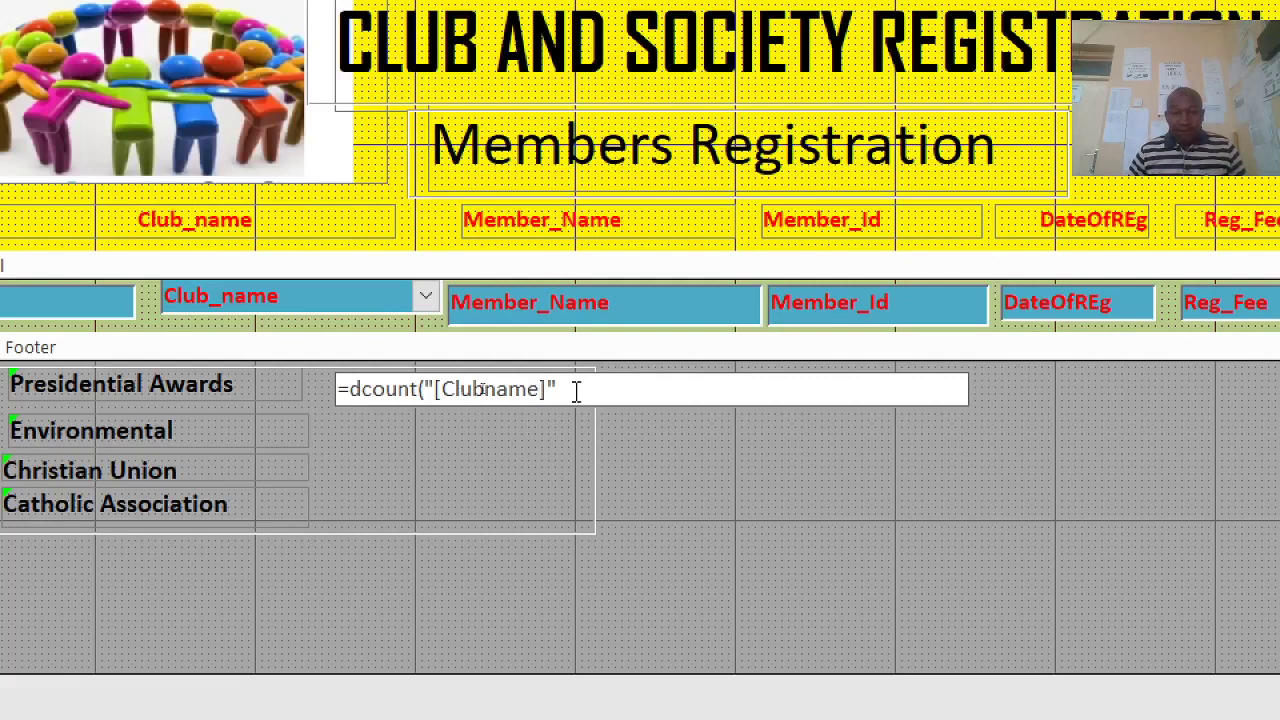
Step: Add "Members_reg Query" as the second argument of the dcount expression, followed by a comma
type(",")
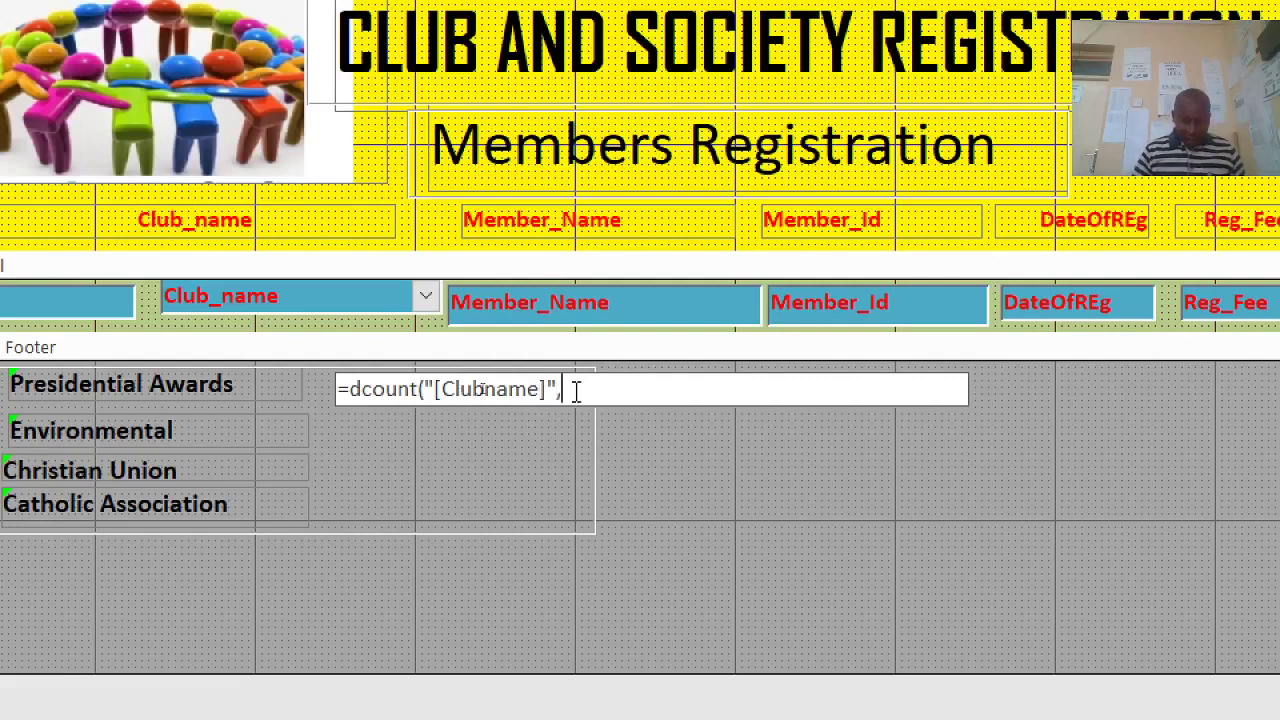
type("\"\"")
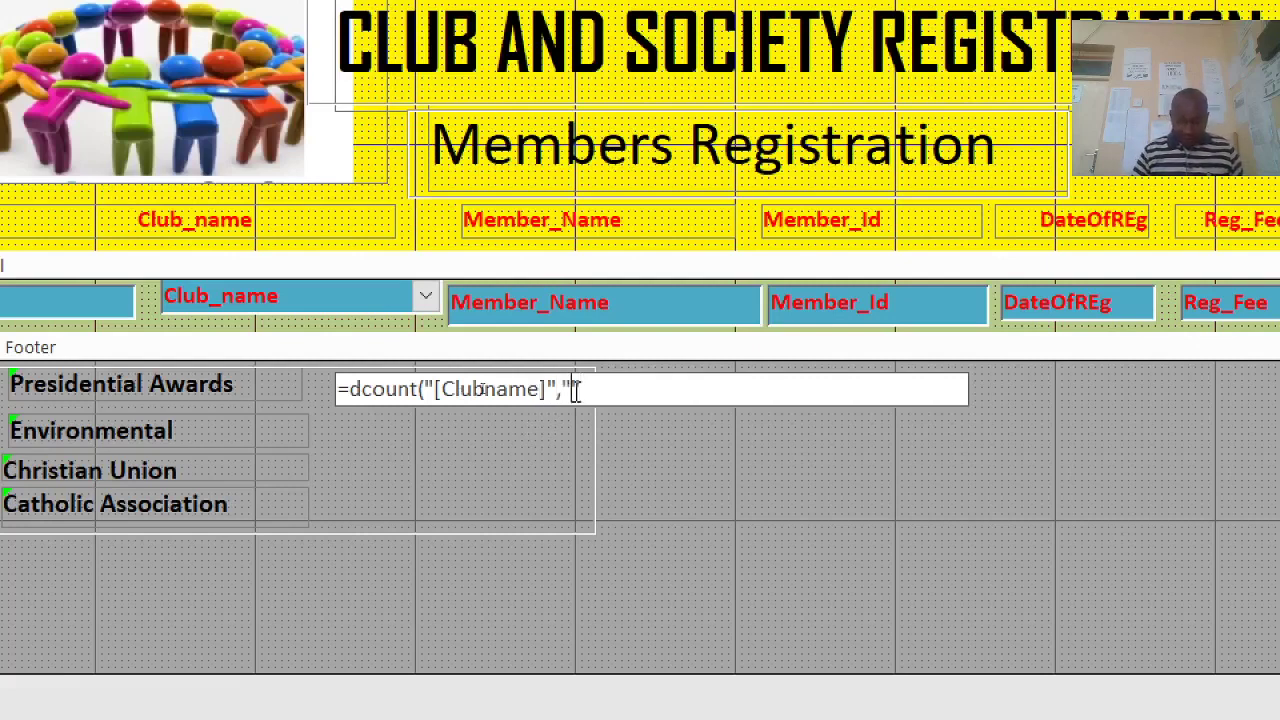
type("Memb")
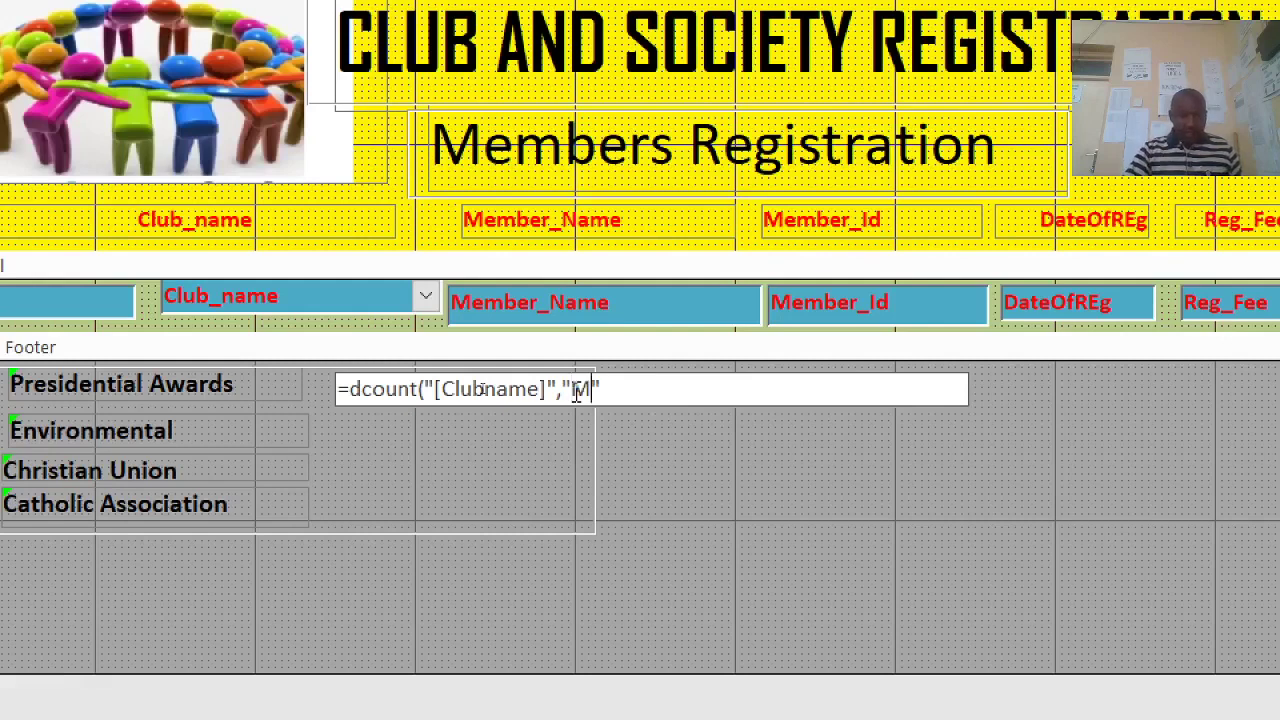
type("ers")
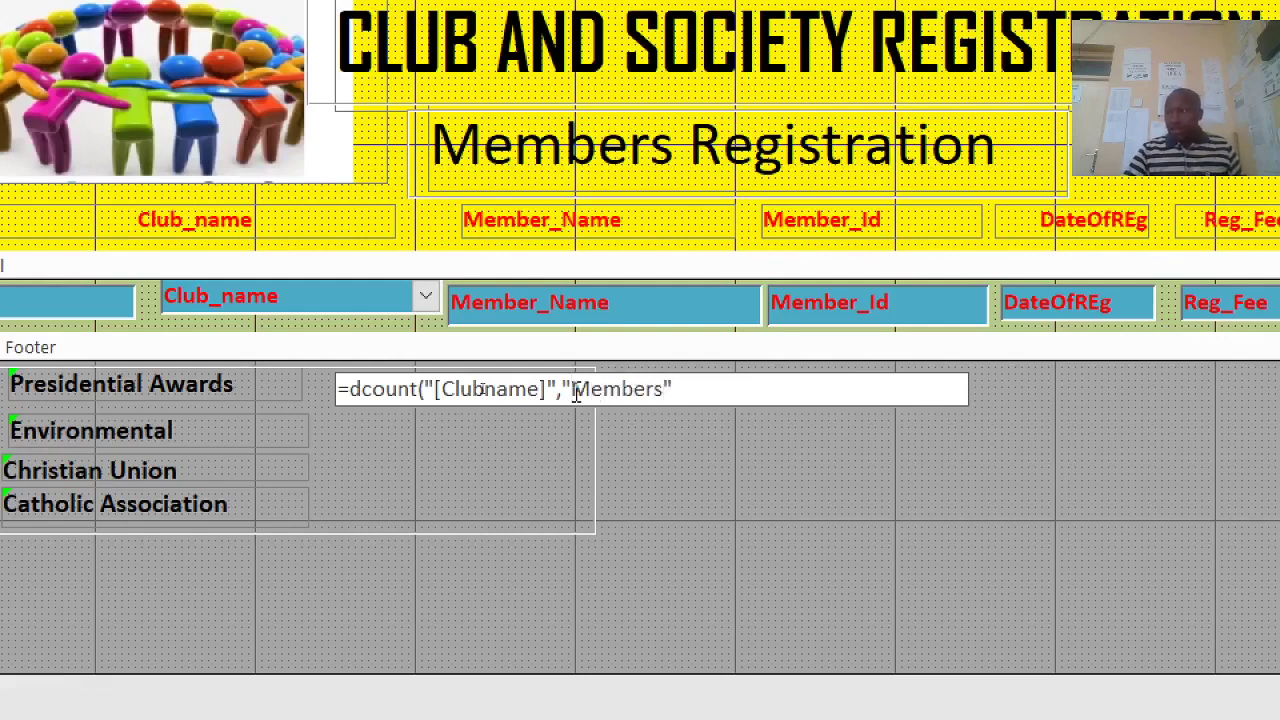
type("_reg ")
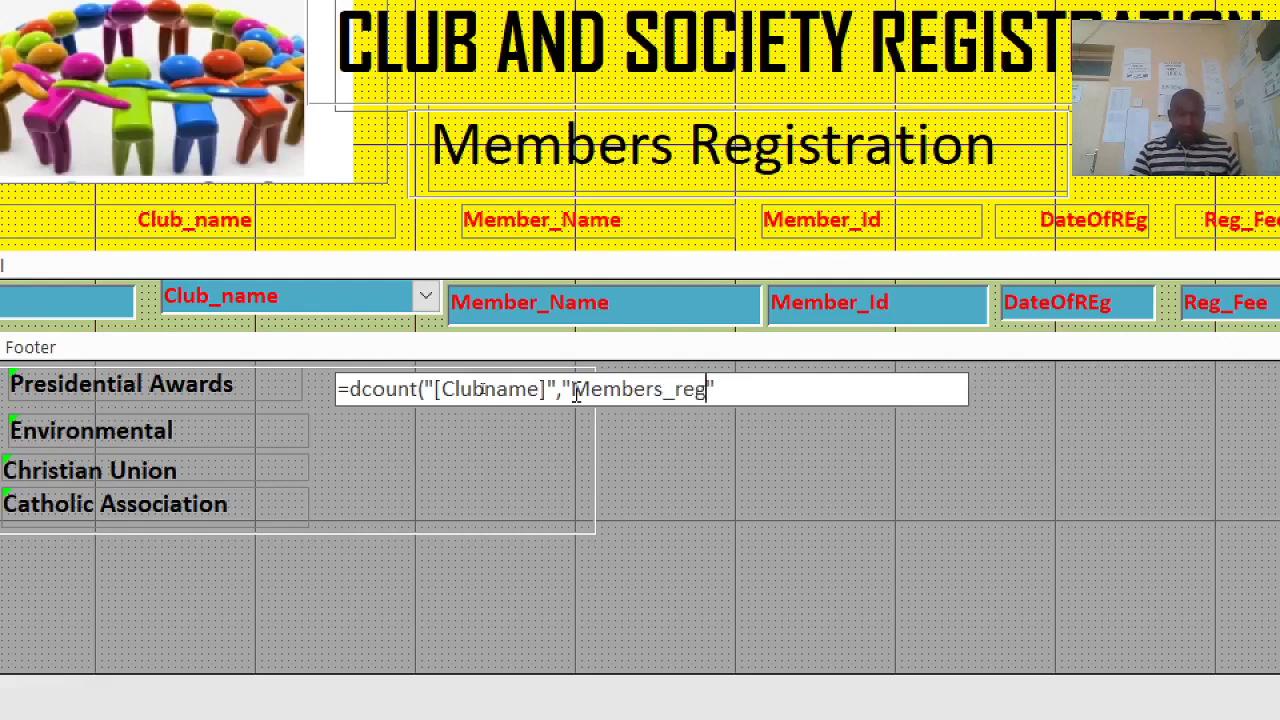
type("Que")
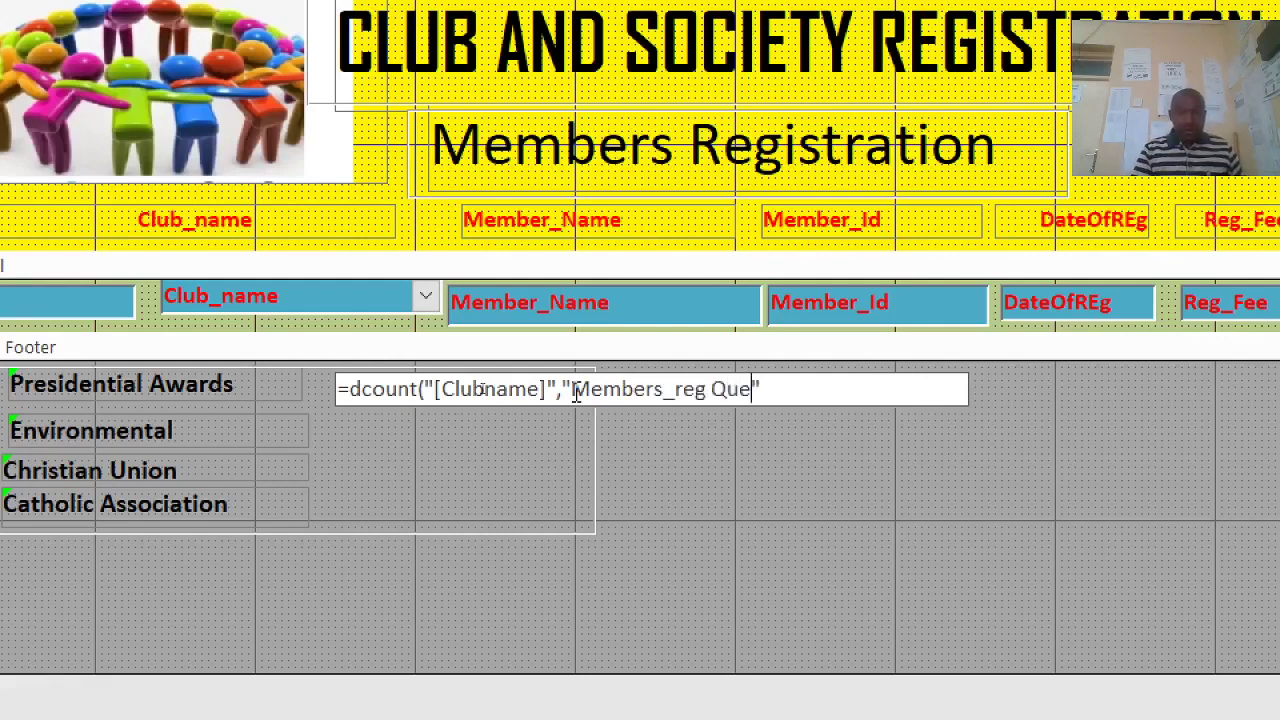
type("ry")
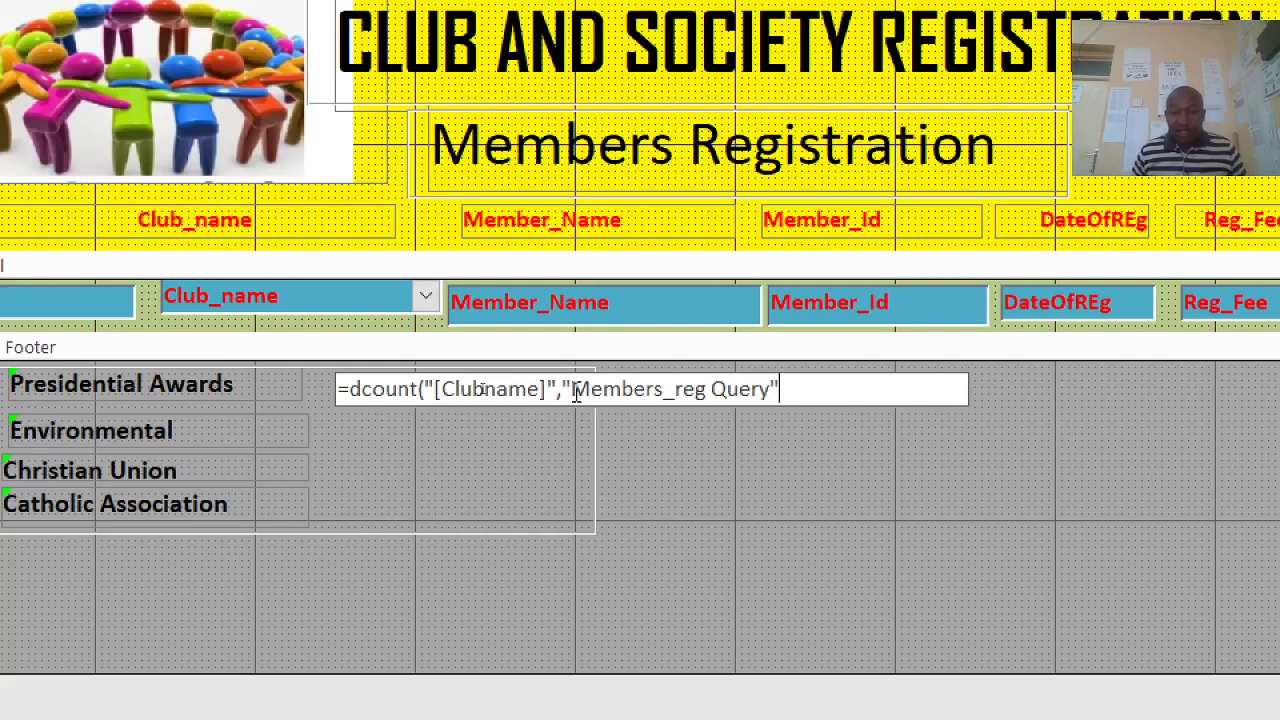
type("\",")
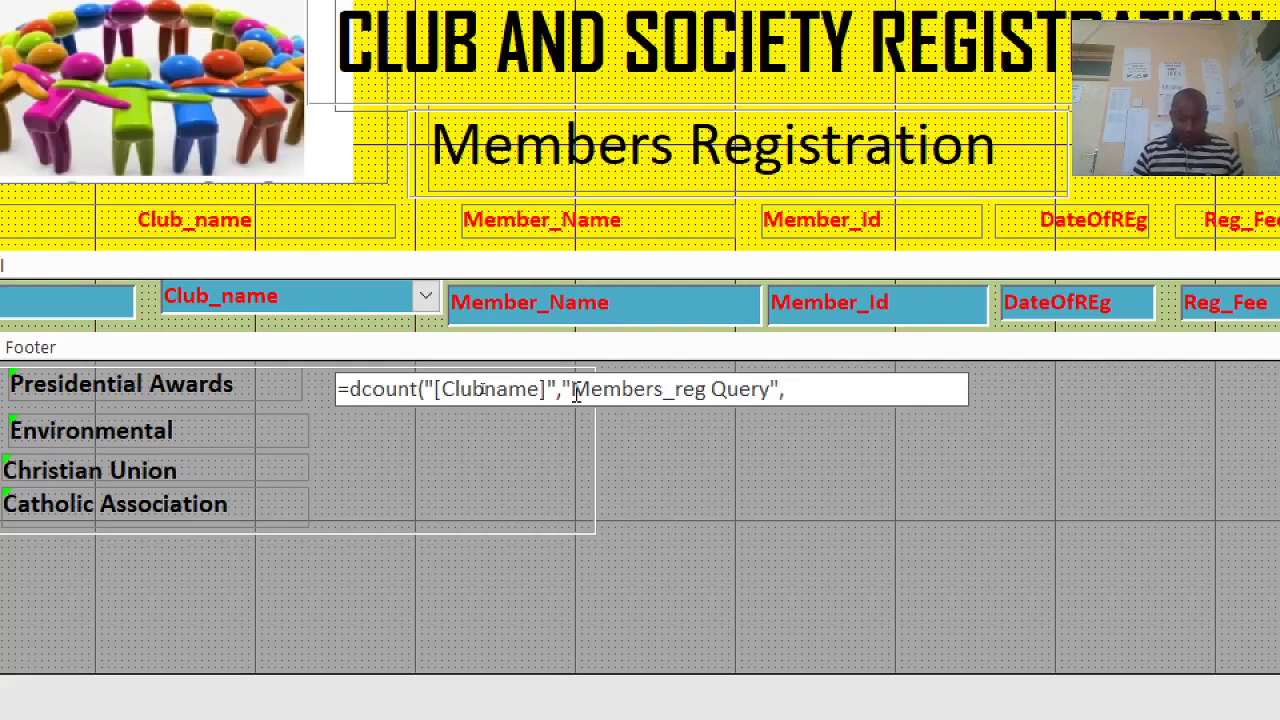
Step: Add the criteria "[Clubname]=1" to the dcount expression, close its parenthesis and commit the formula
type("\"\"")
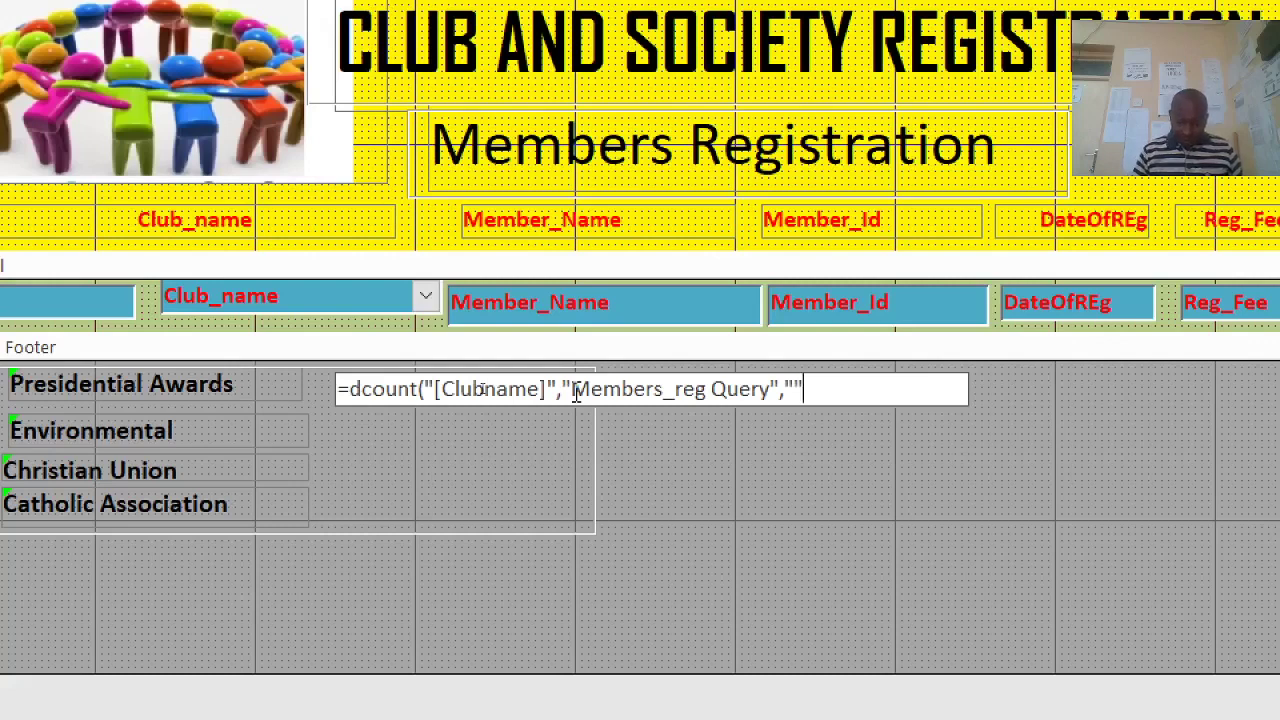
key("Left")
type("[]")
key("Left")
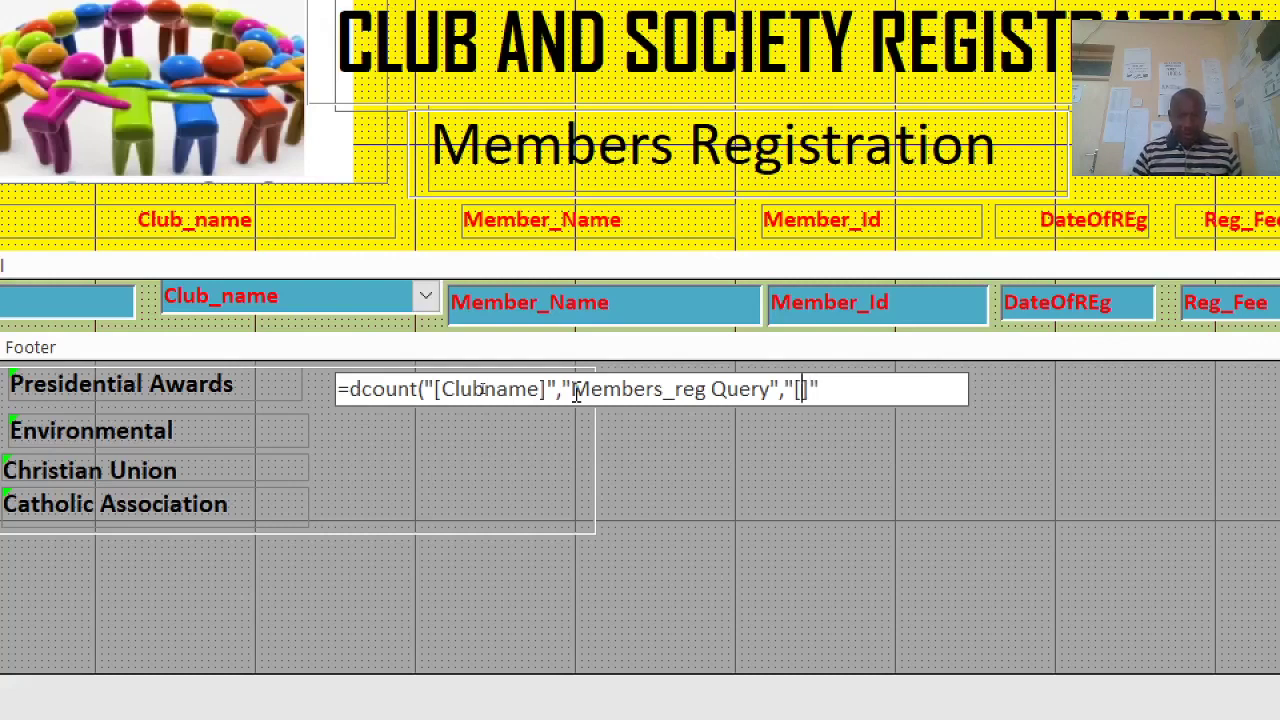
type("Club")
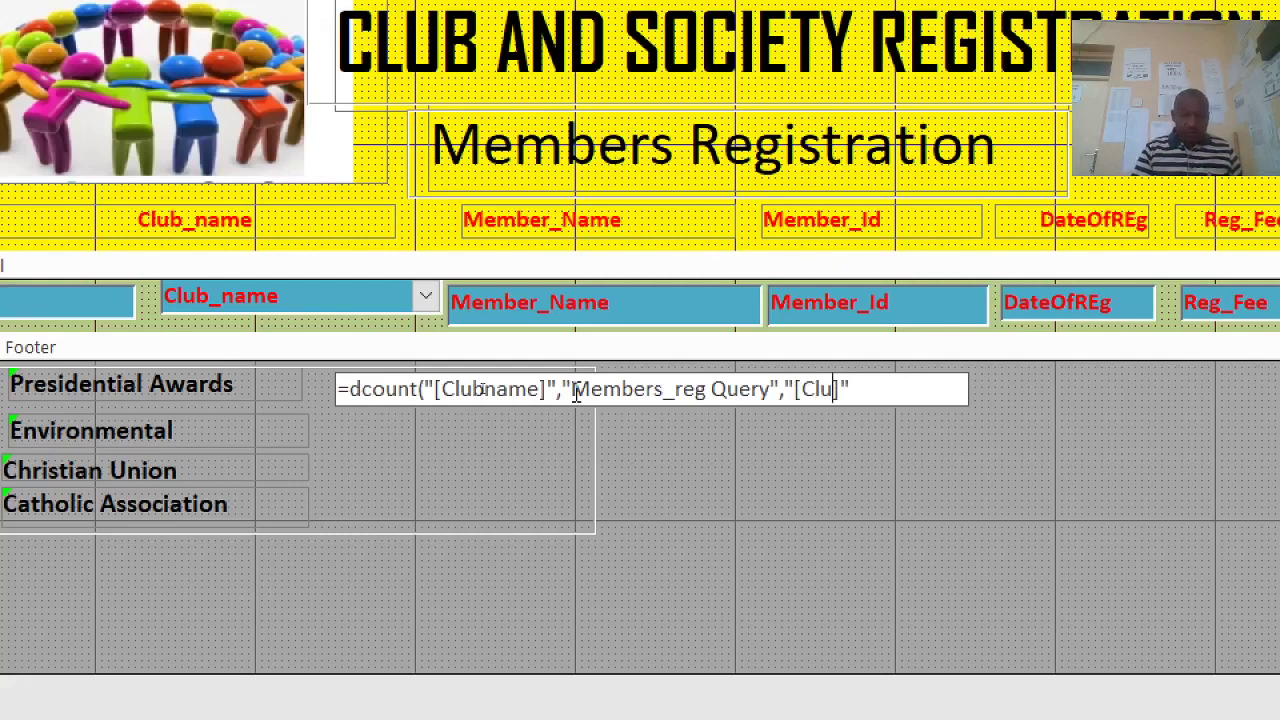
type("name")
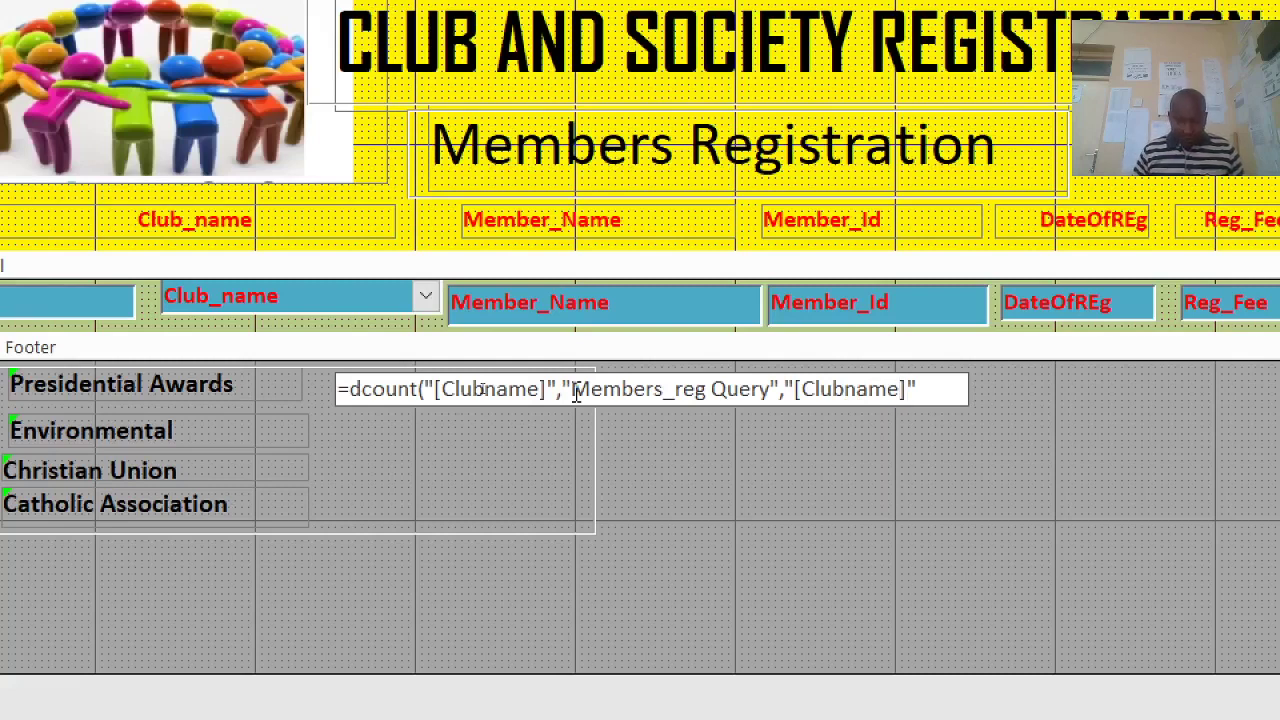
type("=")
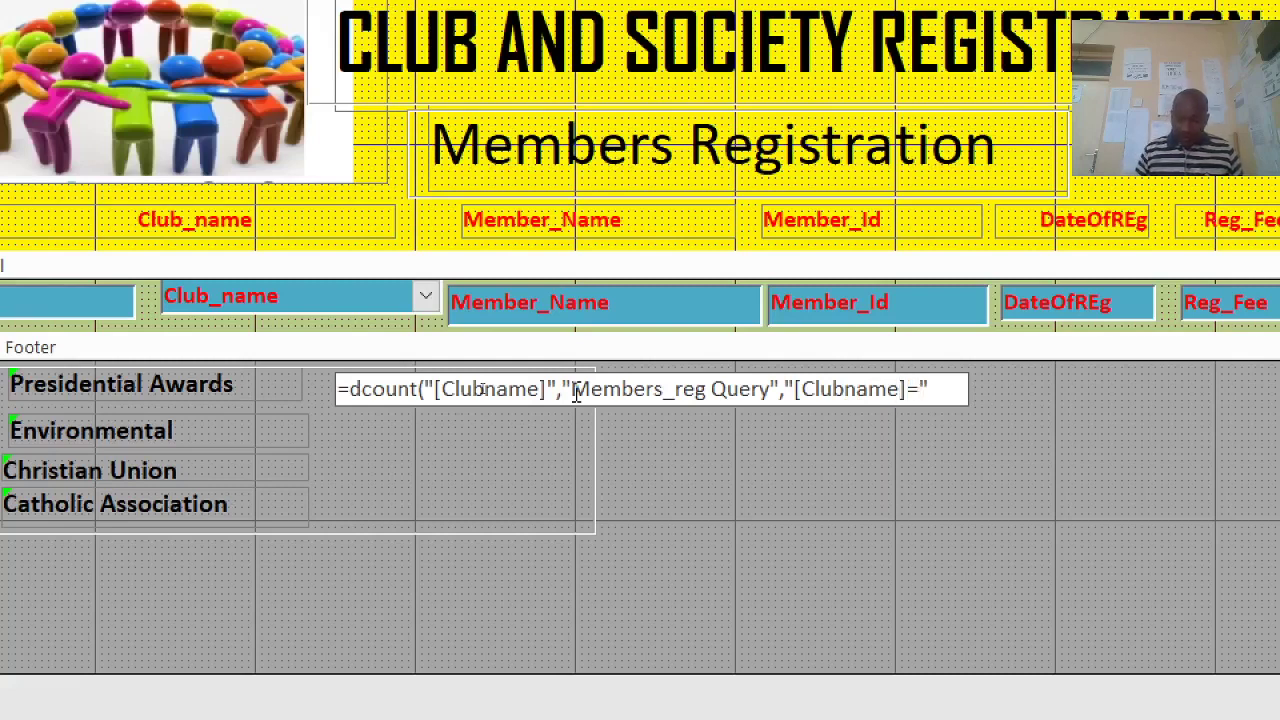
type("1")
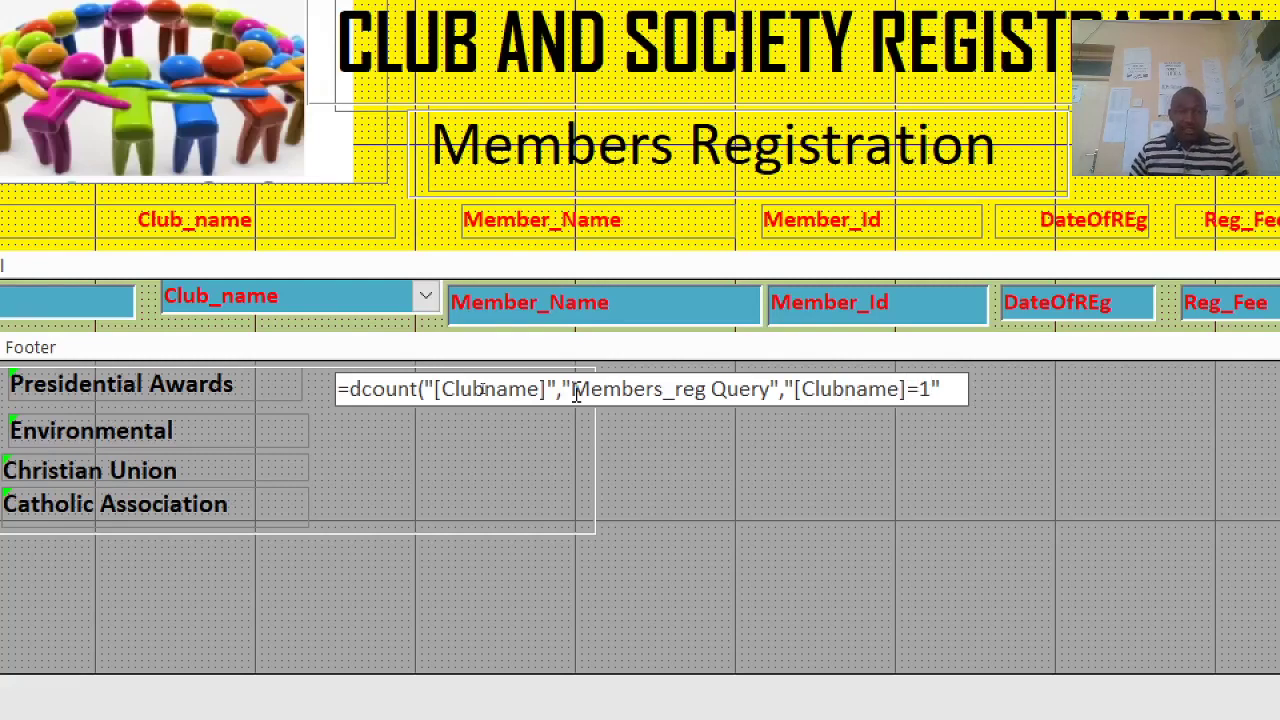
left_click(775, 461)
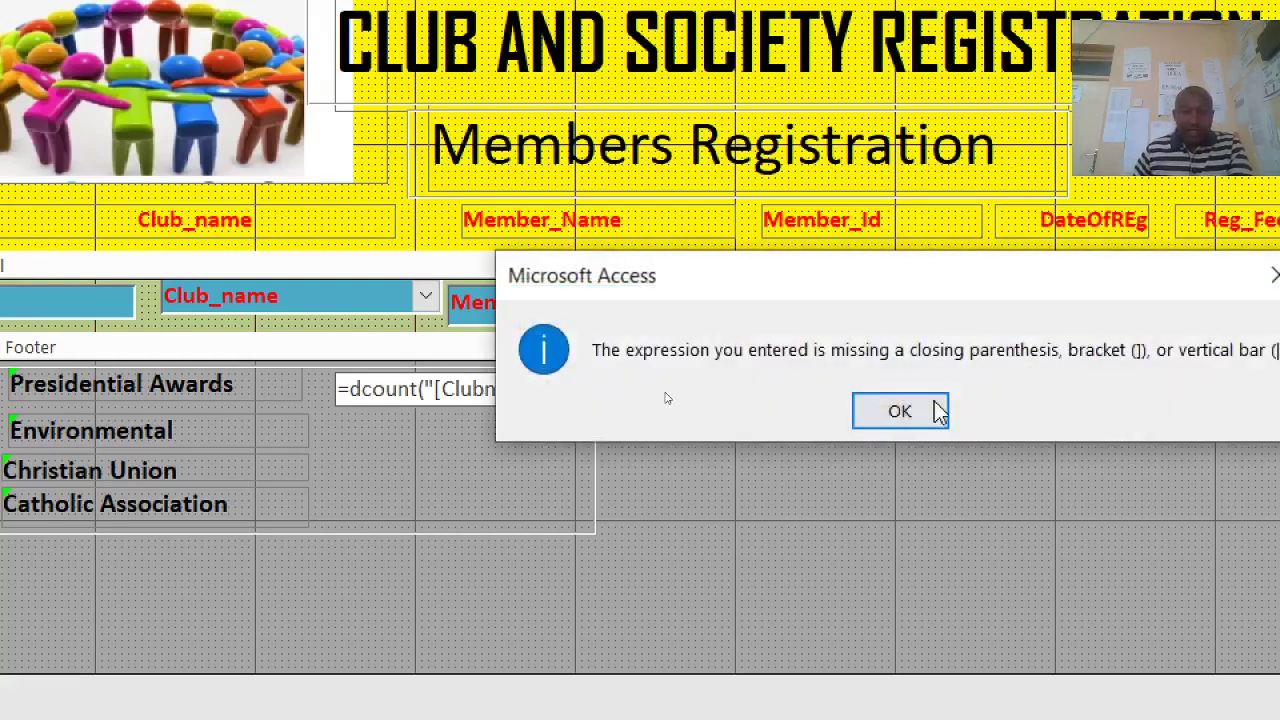
left_click(934, 411)
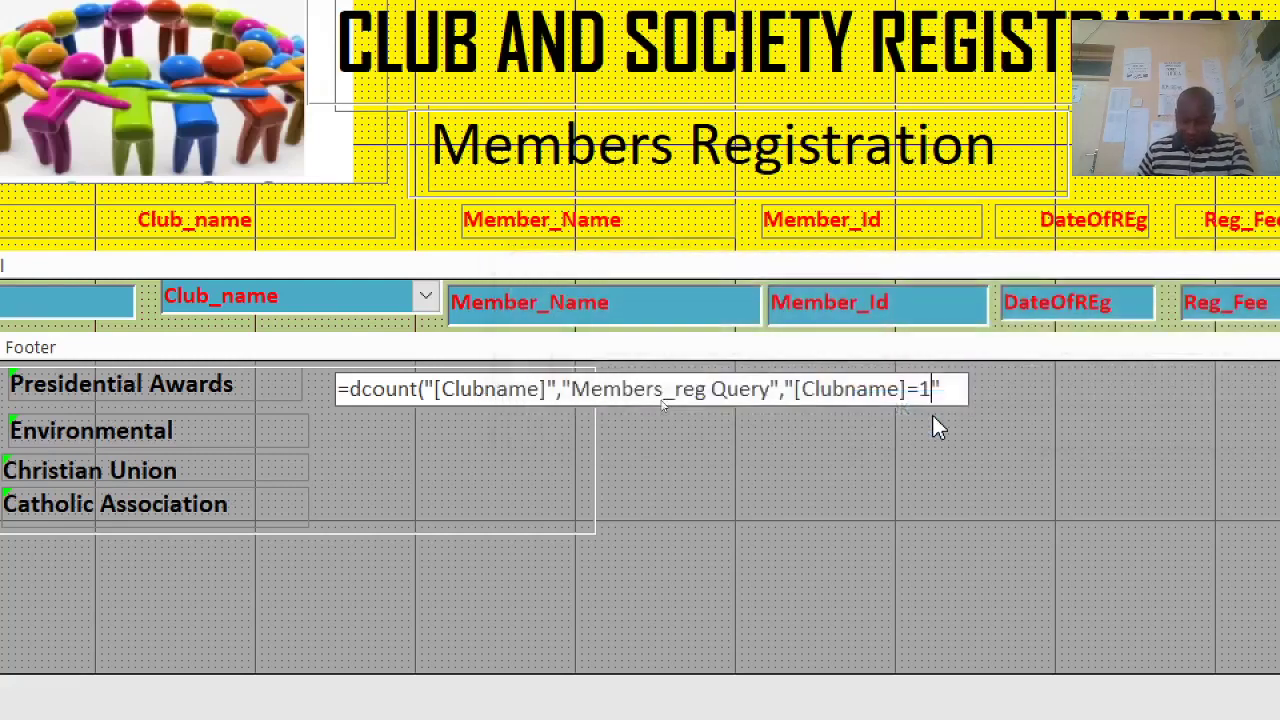
key("Right")
left_click(960, 430)
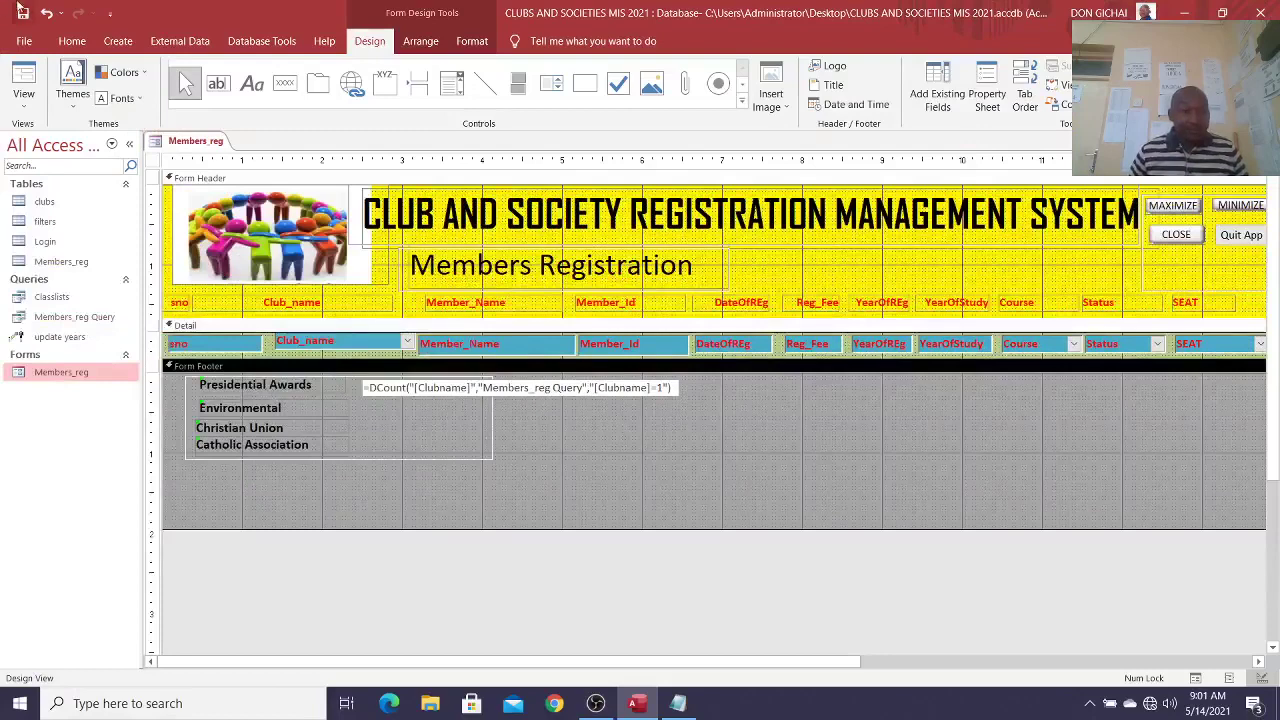
Step: Check the Presidential Awards total in Form View, and return the form to Design View
left_click(23, 78)
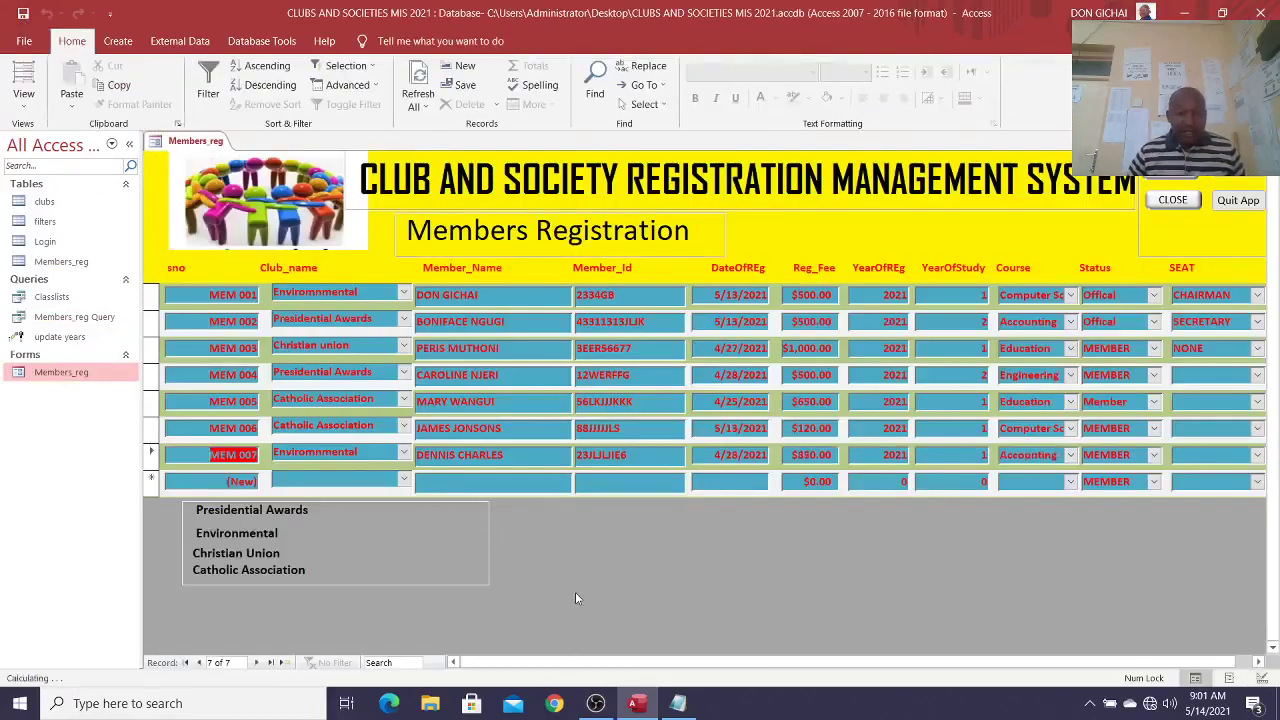
right_click(611, 557)
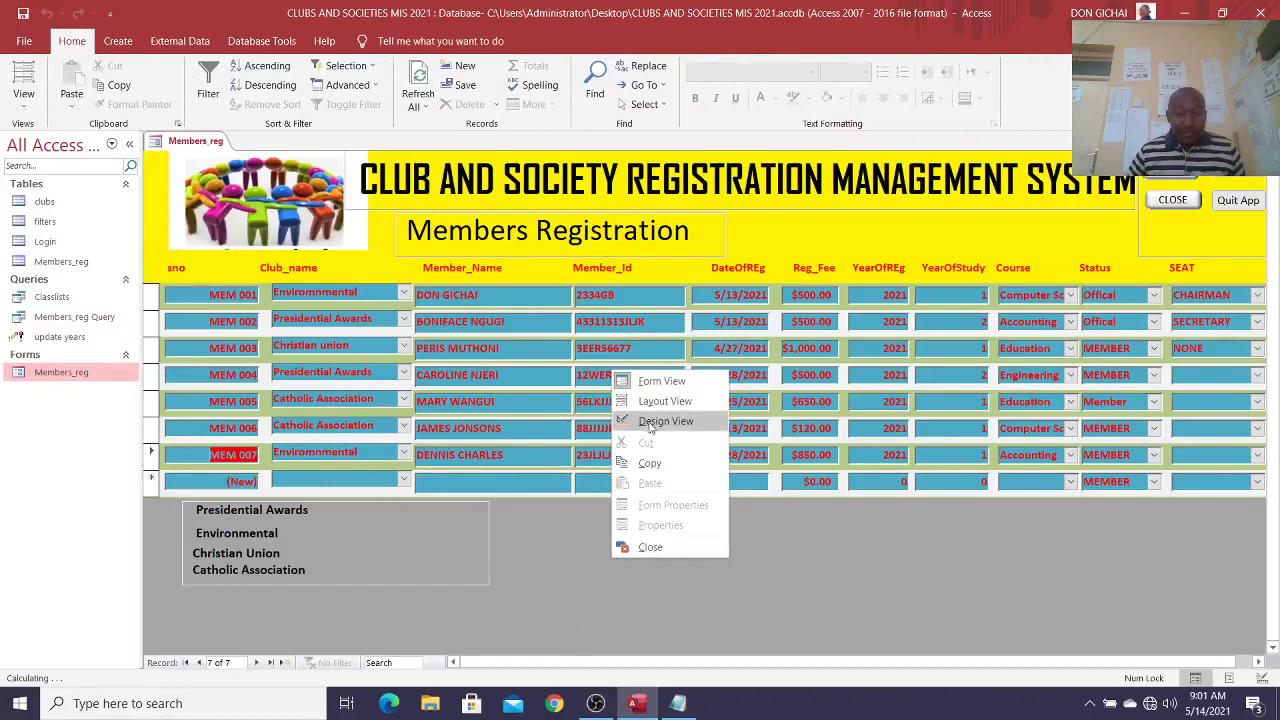
left_click(660, 421)
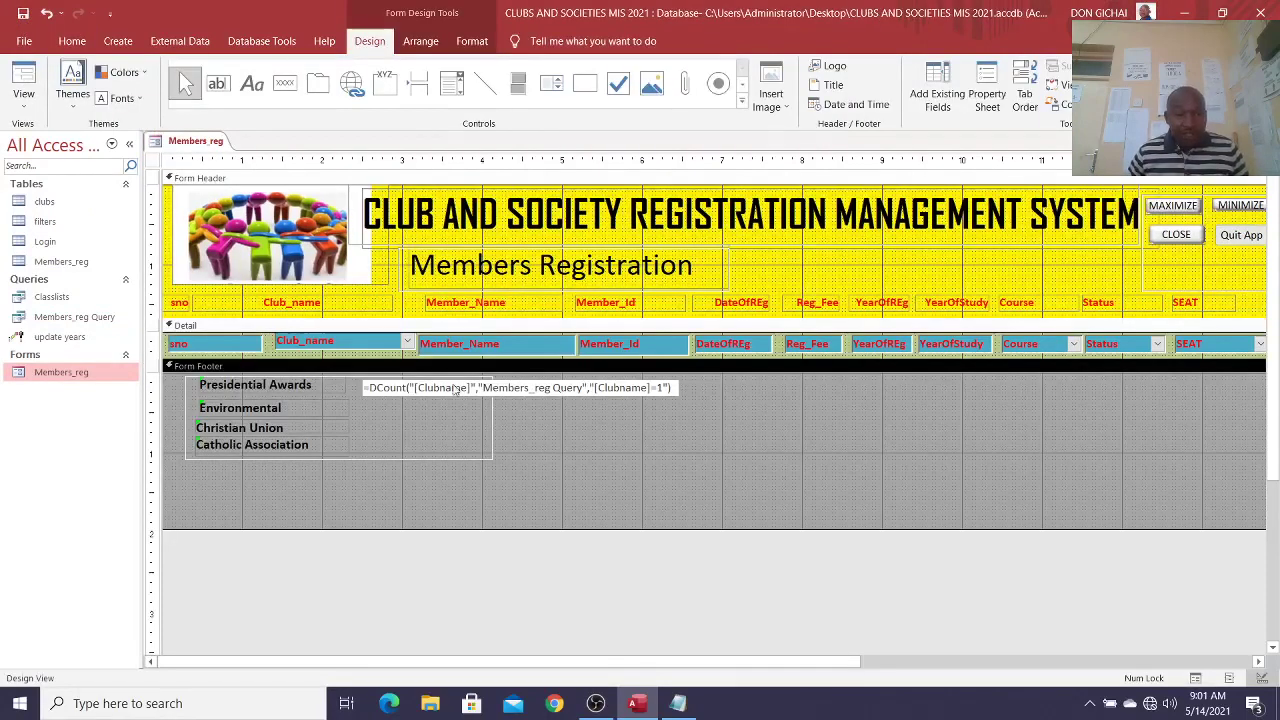
Step: Correct both field references in the Presidential Awards DCount expression from Clubname to Club_name
left_click(443, 389)
left_click(441, 388)
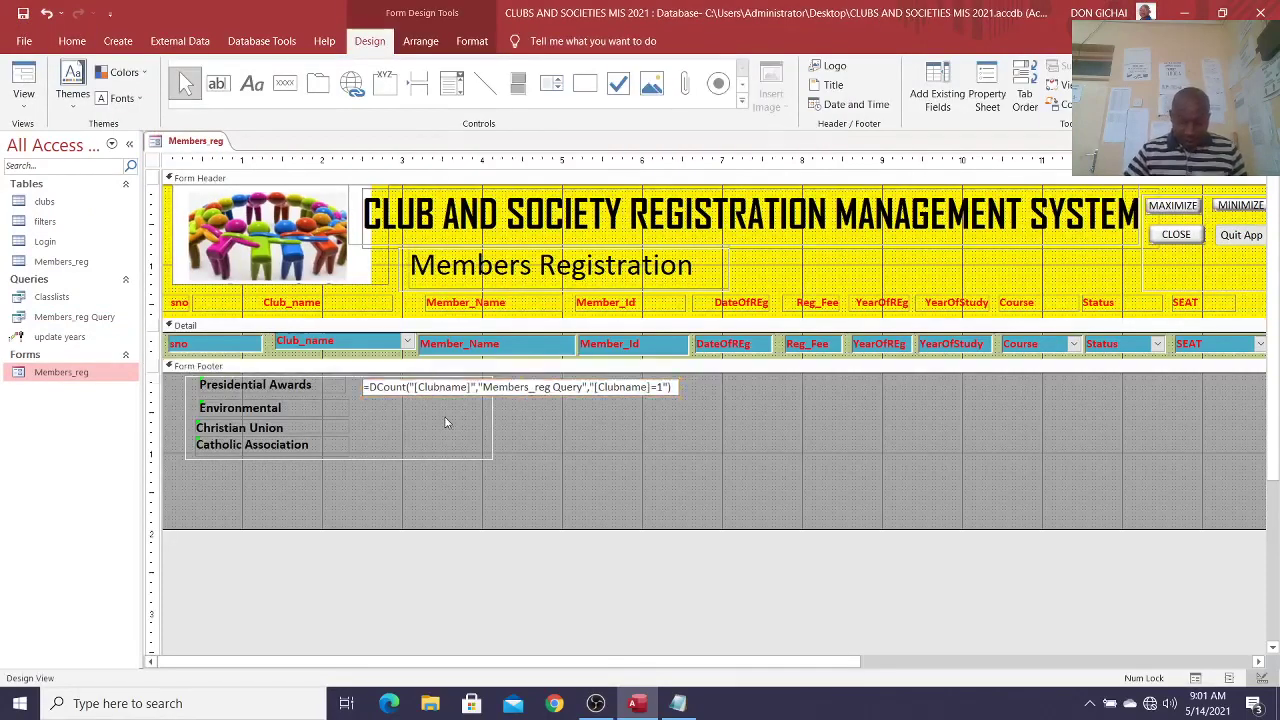
type("_")
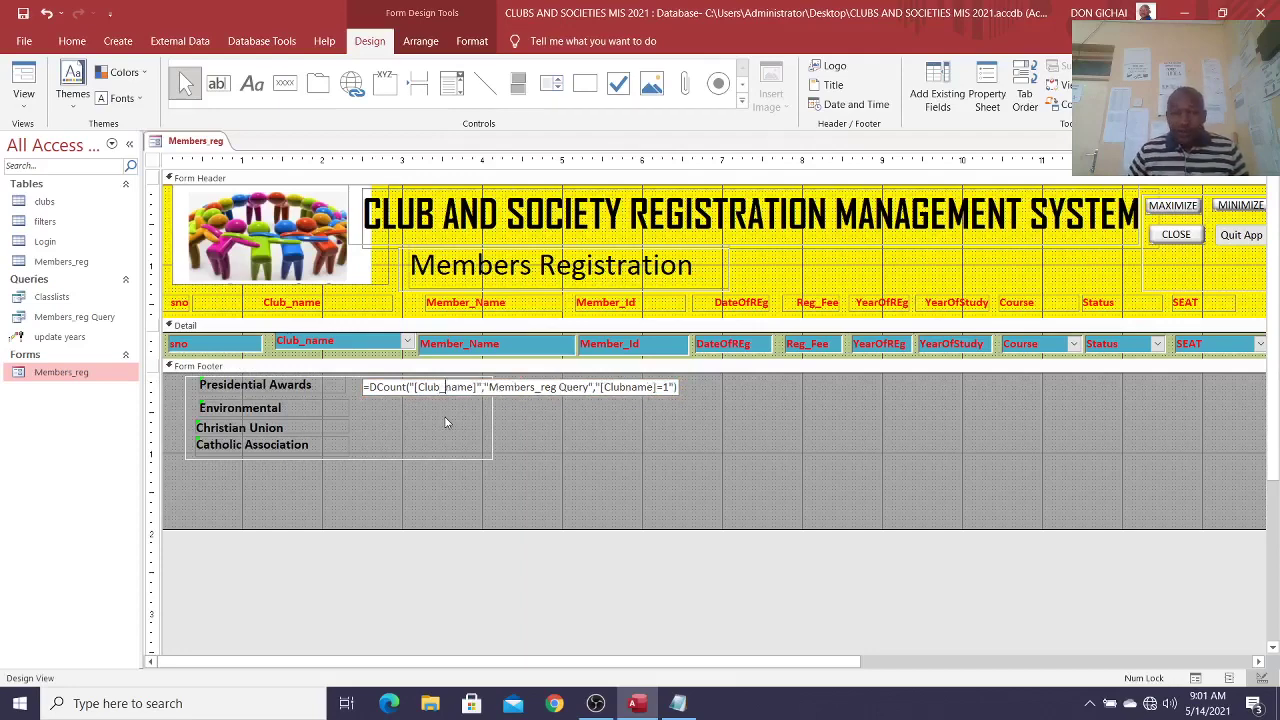
left_click(625, 388)
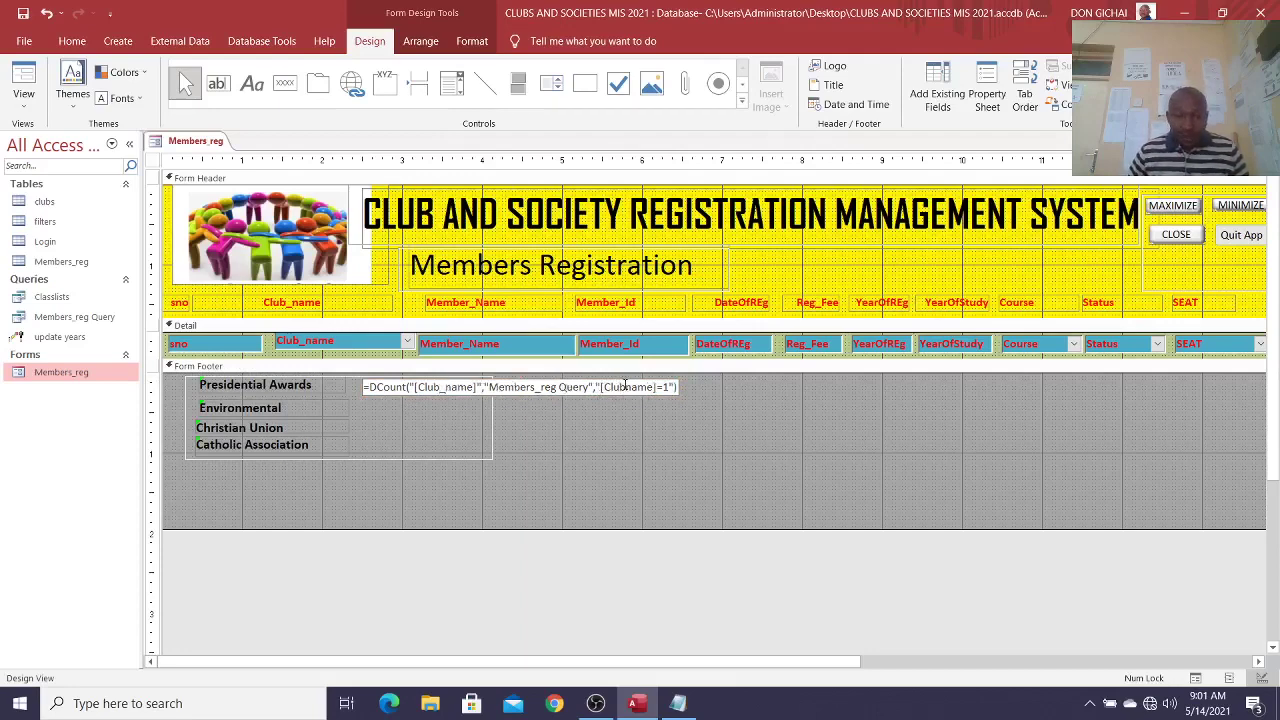
type("_")
left_click(640, 470)
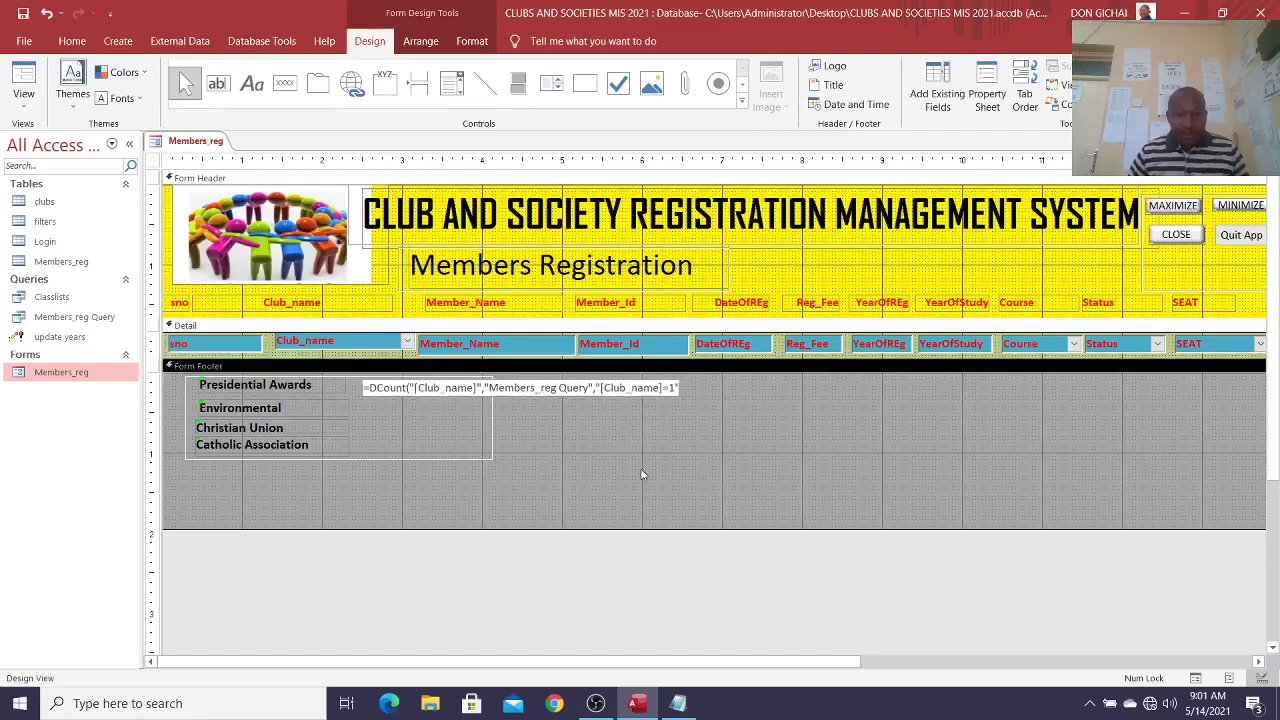
Step: Check the corrected Presidential Awards member count in Form View, and close the Members_reg form
left_click(23, 85)
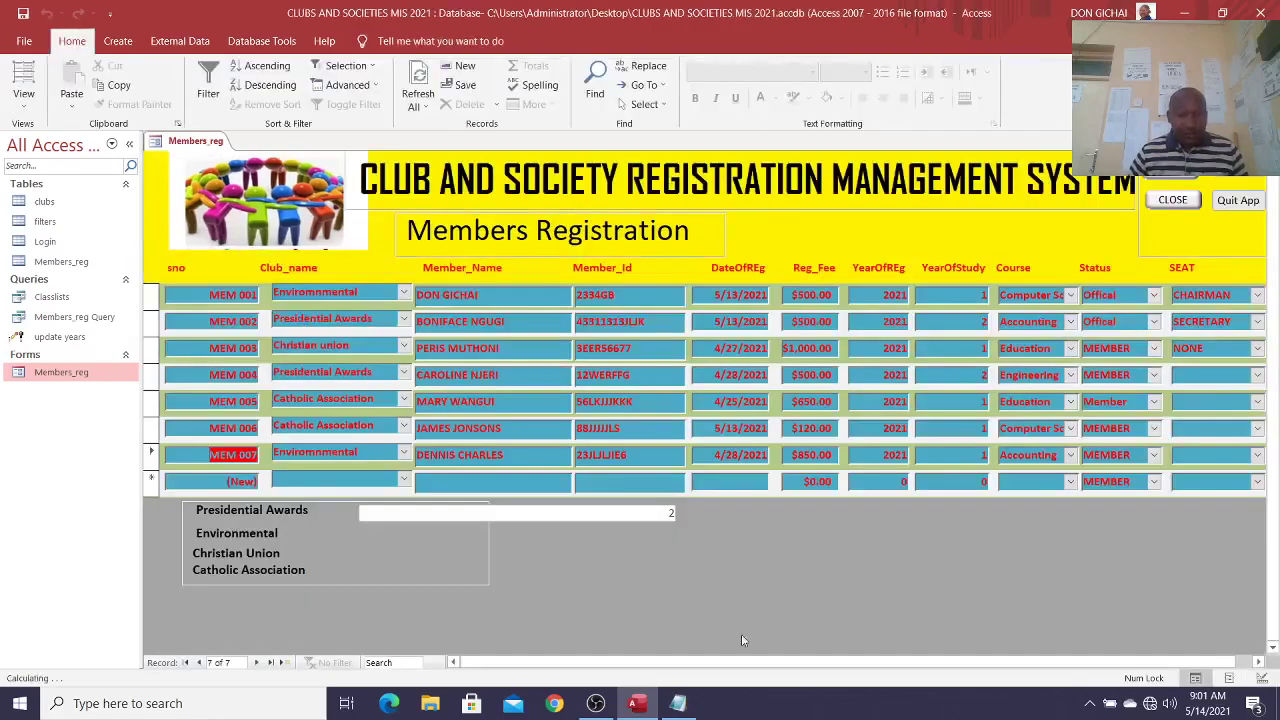
right_click(671, 358)
left_click(726, 411)
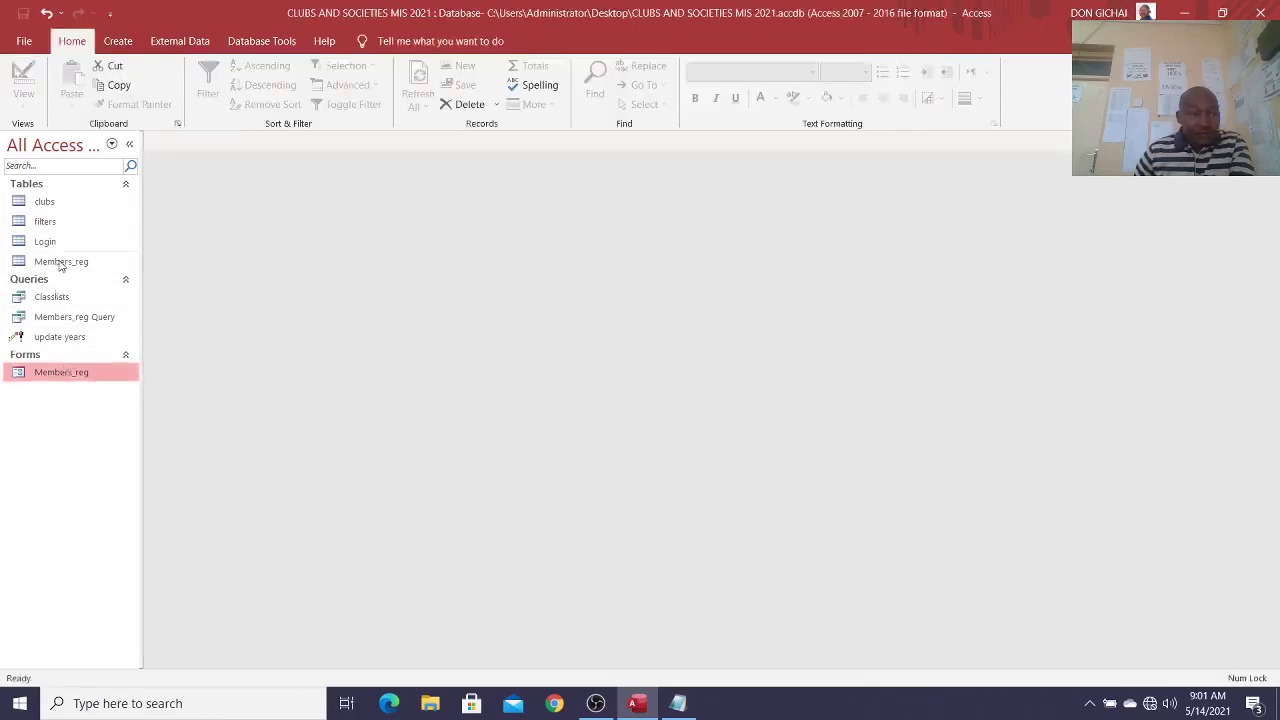
Step: Open the Members_reg table in Design View and examine the lookup properties of the Club_name field
left_click(60, 262)
right_click(60, 262)
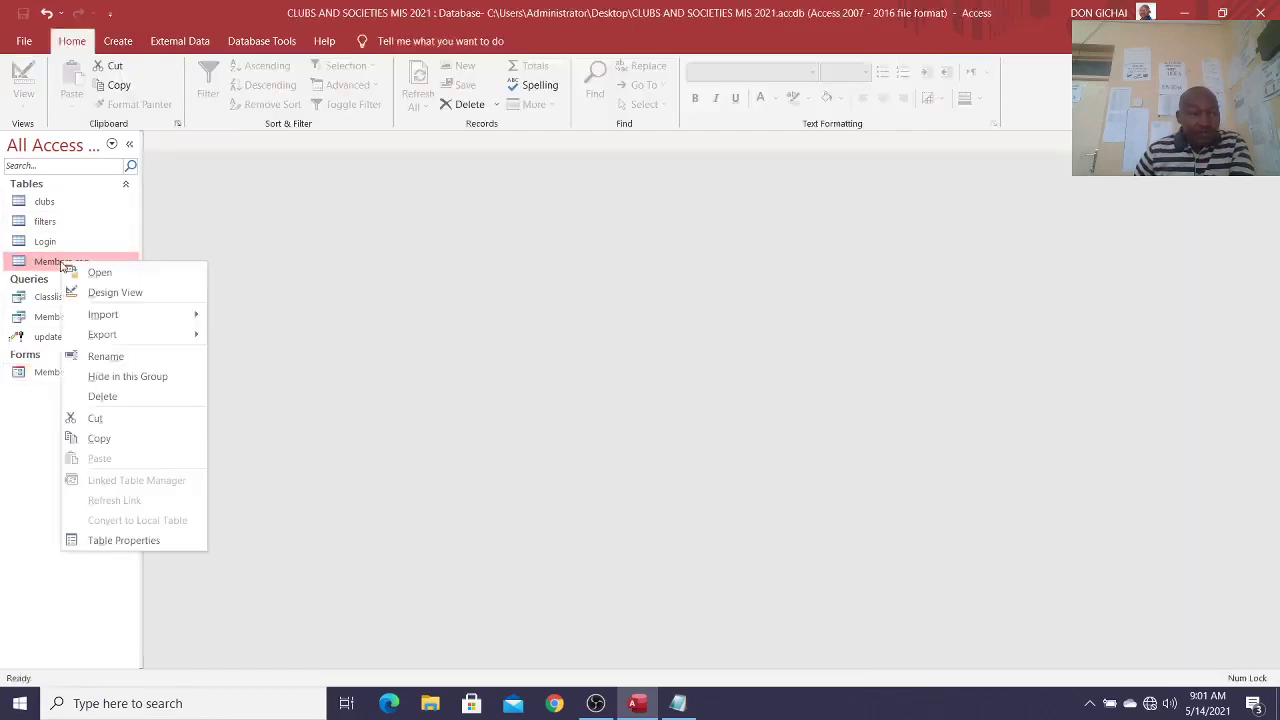
left_click(118, 292)
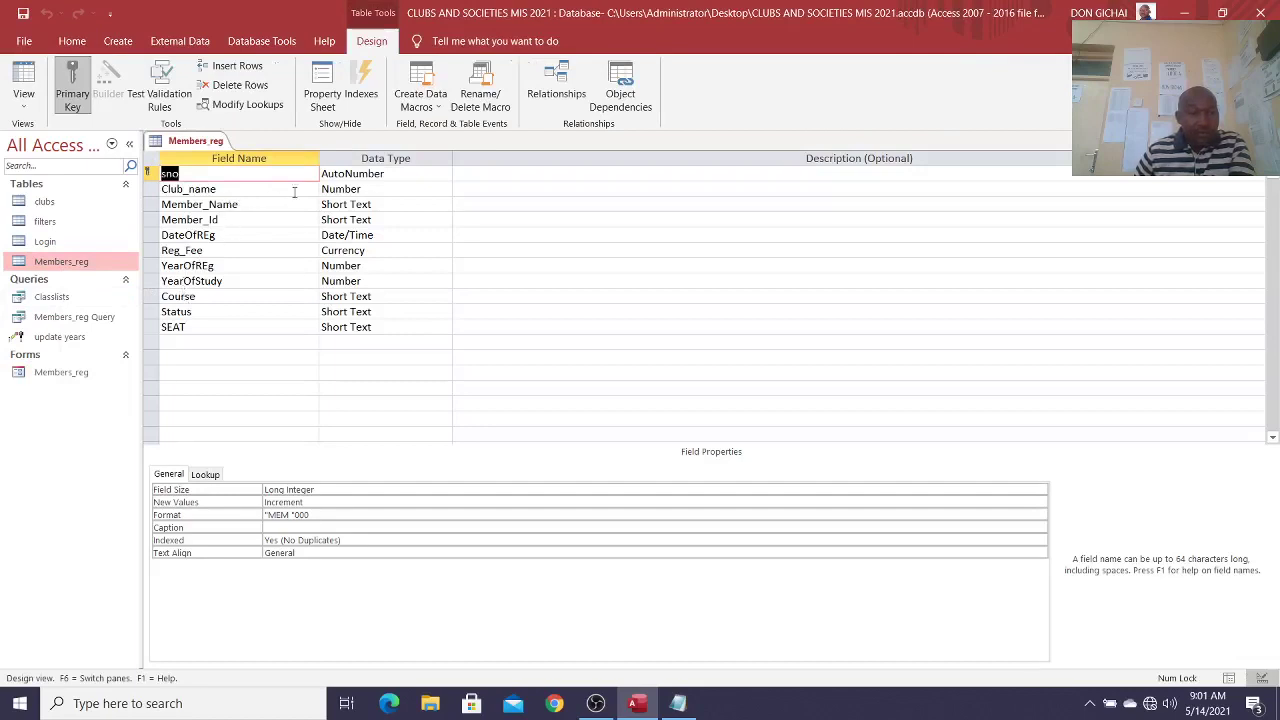
left_click(380, 189)
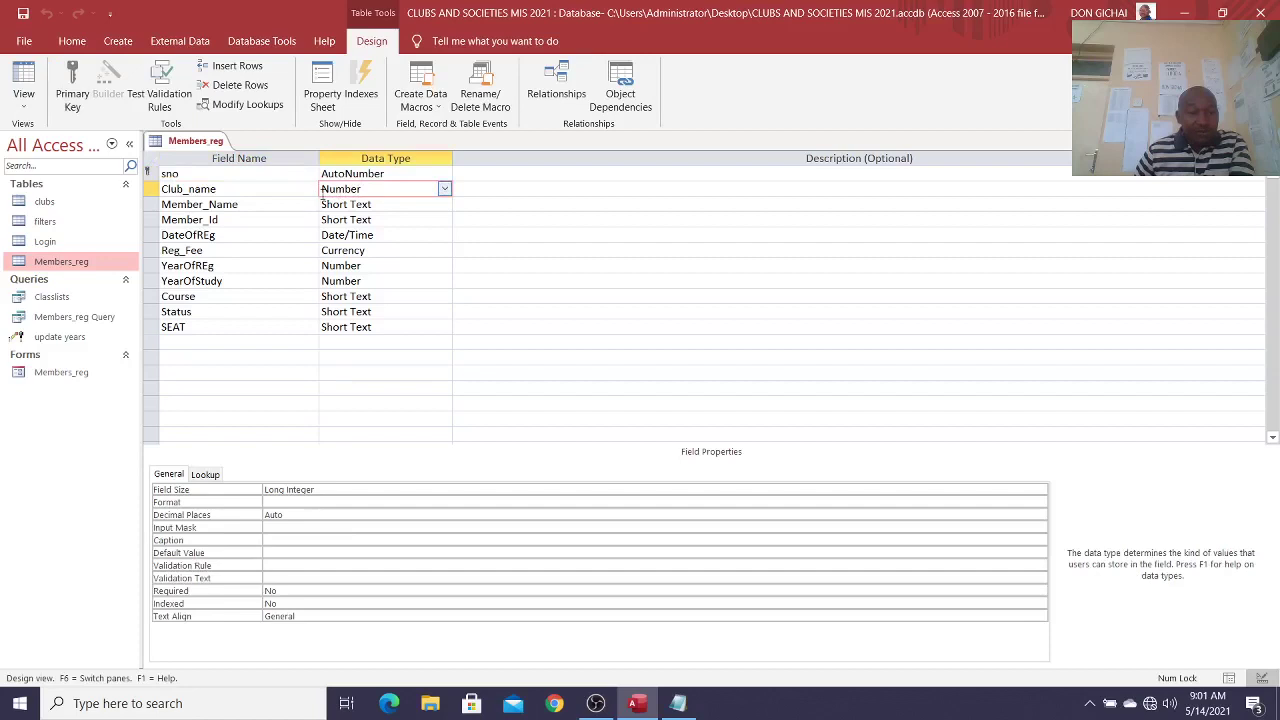
left_click(205, 474)
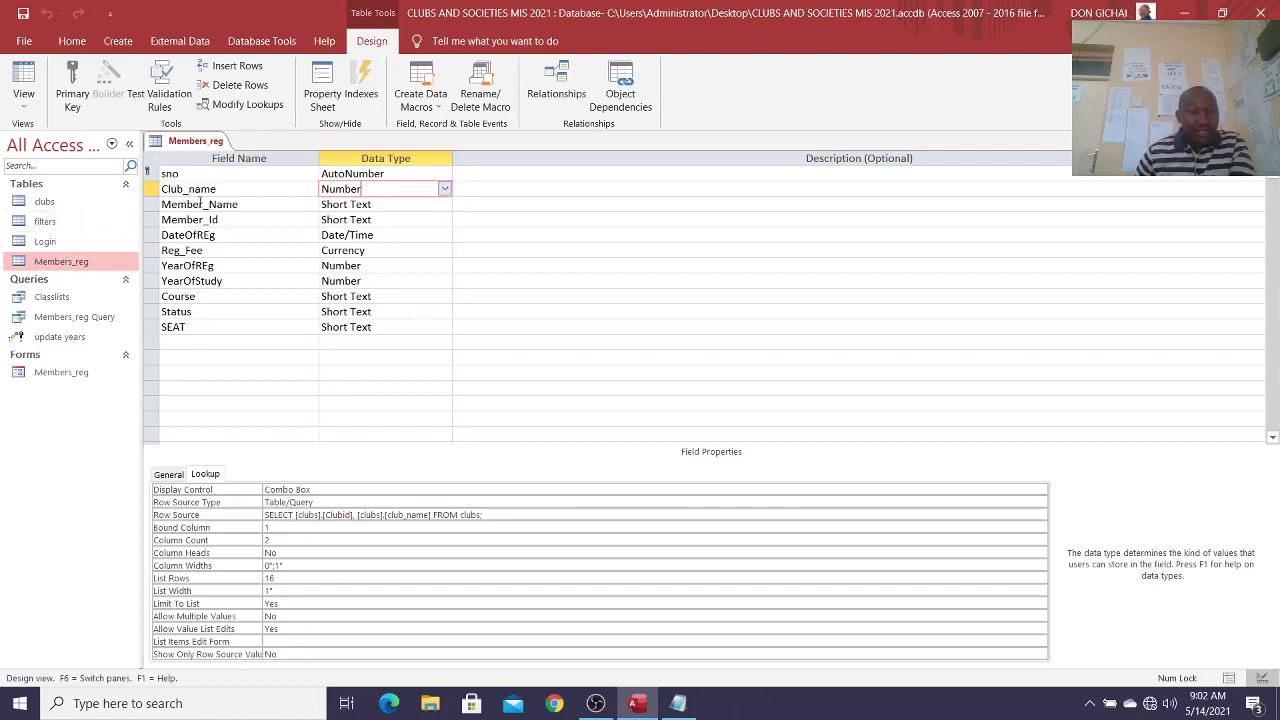
Step: Examine the underlying Clubid number of each of the four clubs in the clubs table, and close the clubs and Members_reg tables
double_click(92, 203)
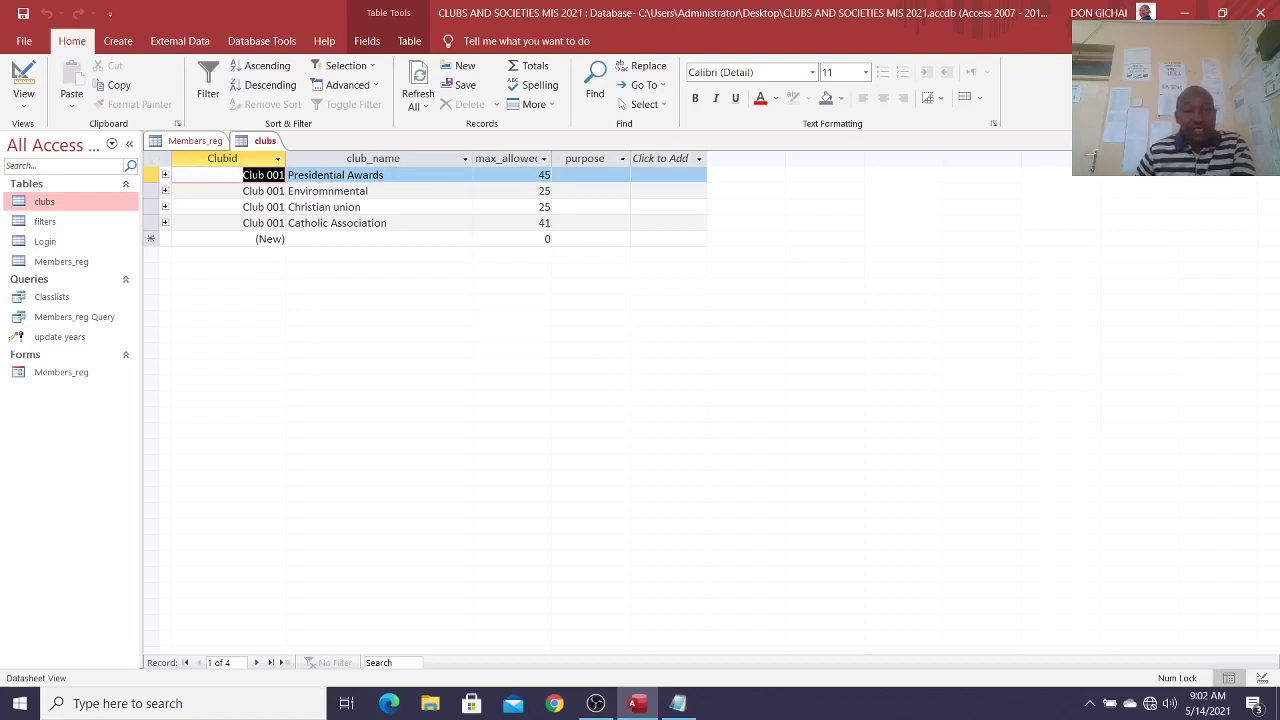
type("1")
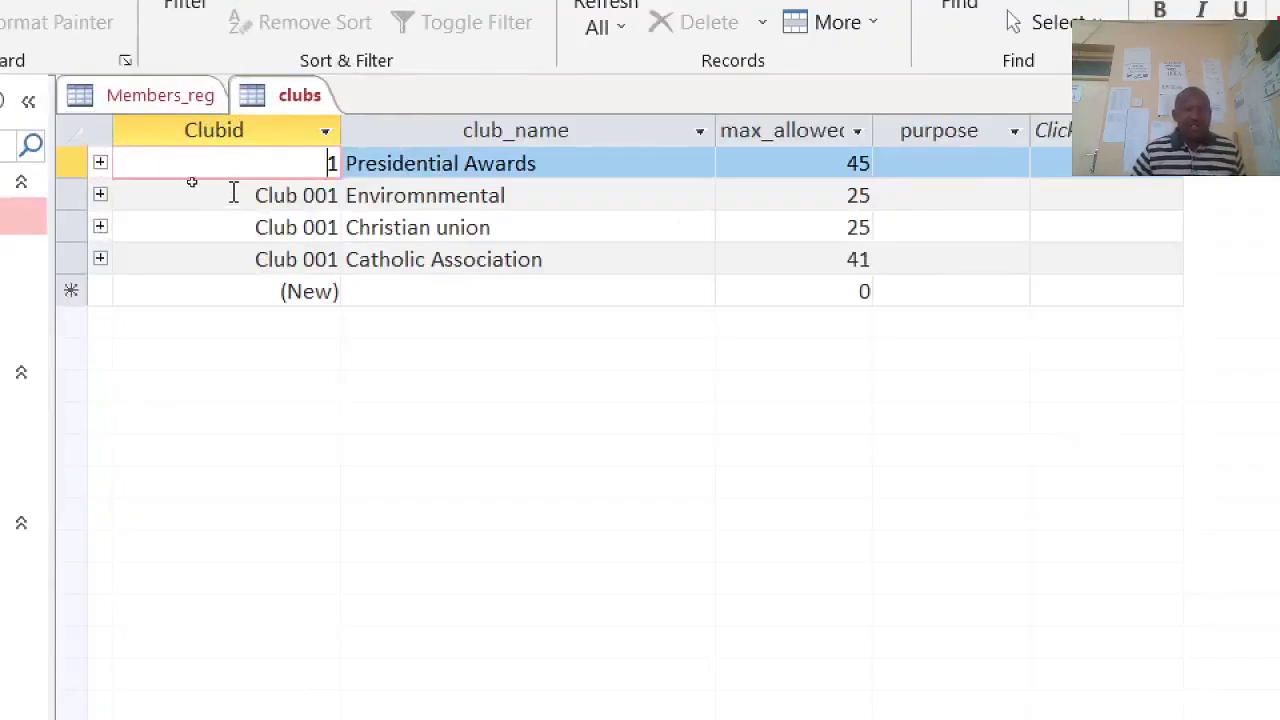
left_click(205, 199)
type("2")
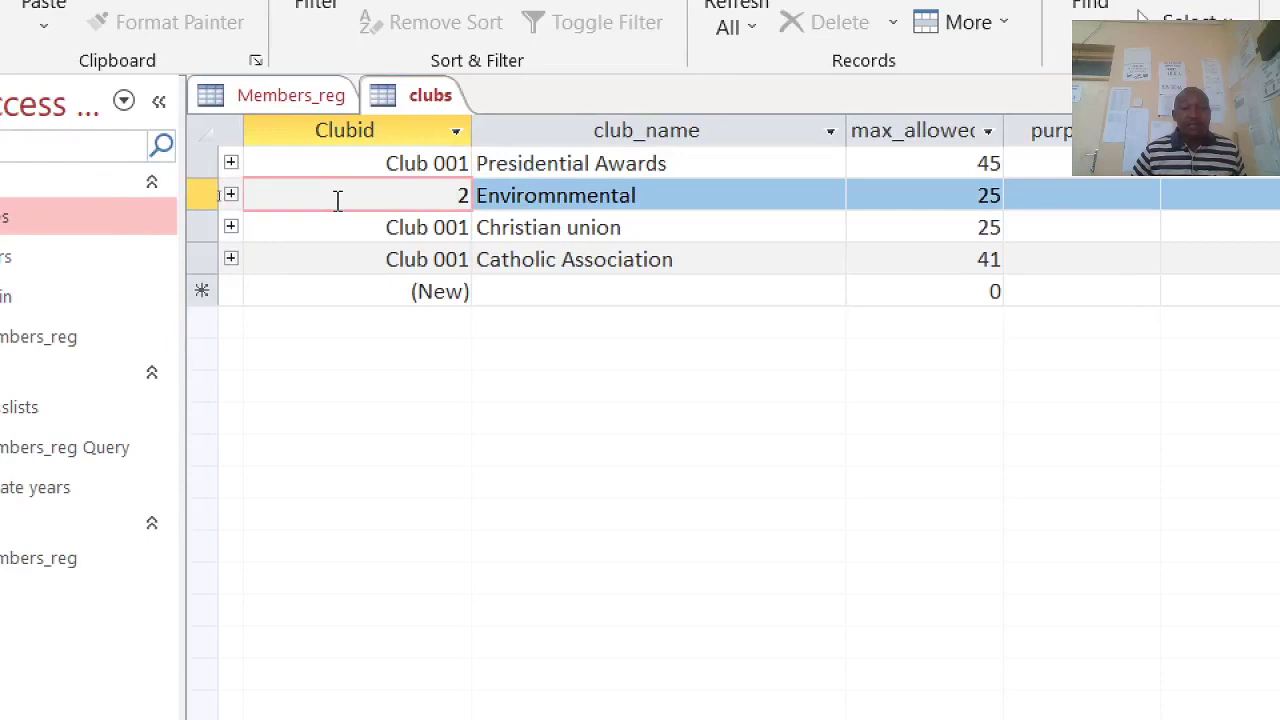
left_click(348, 234)
type("3")
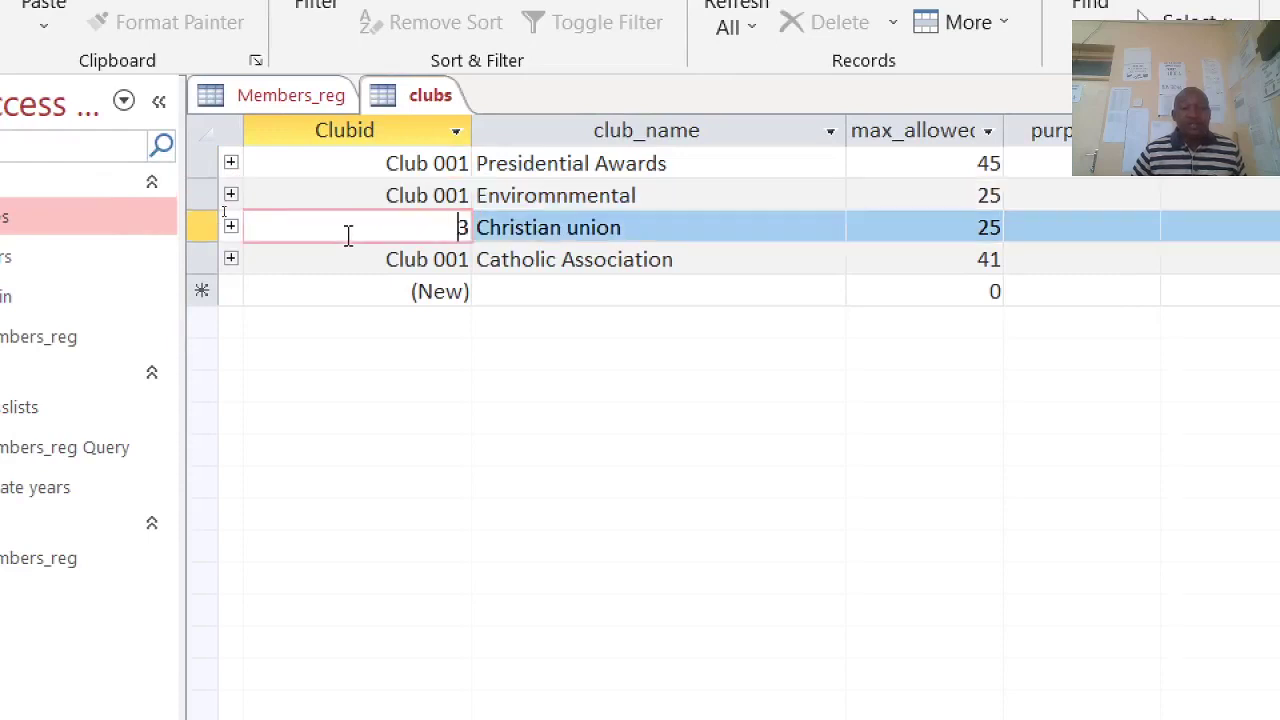
left_click(351, 264)
type("4")
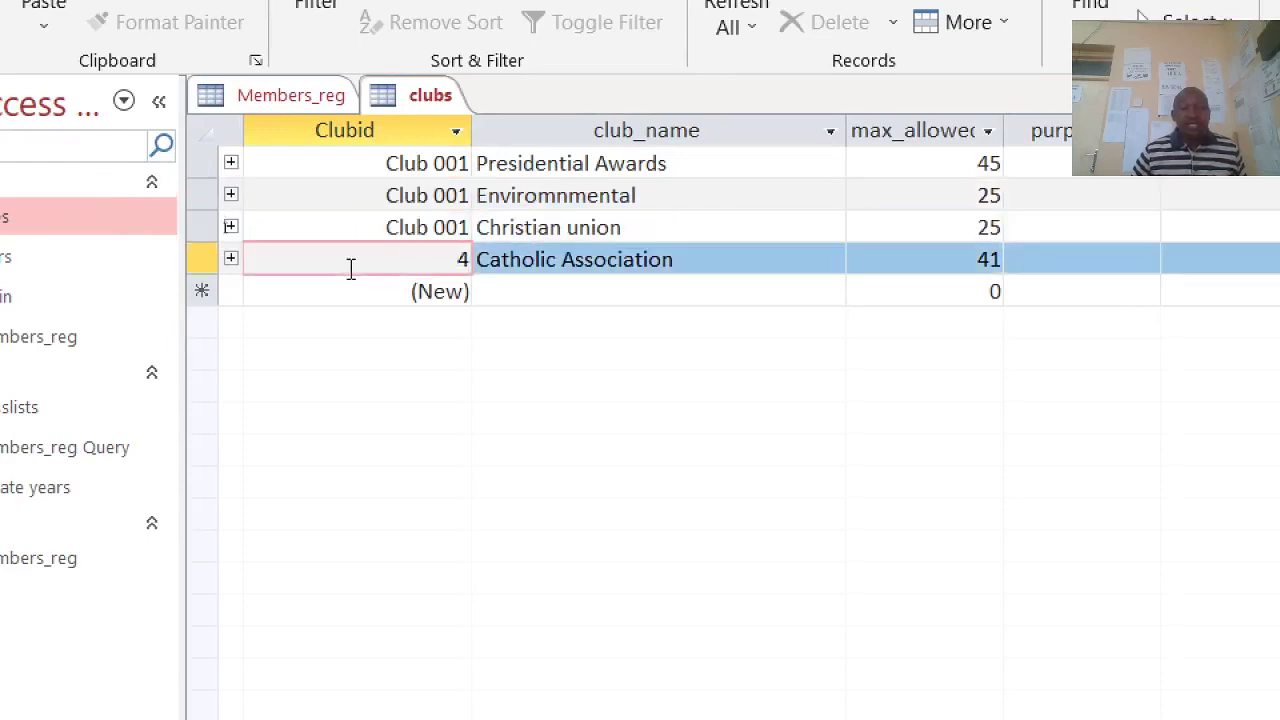
right_click(420, 96)
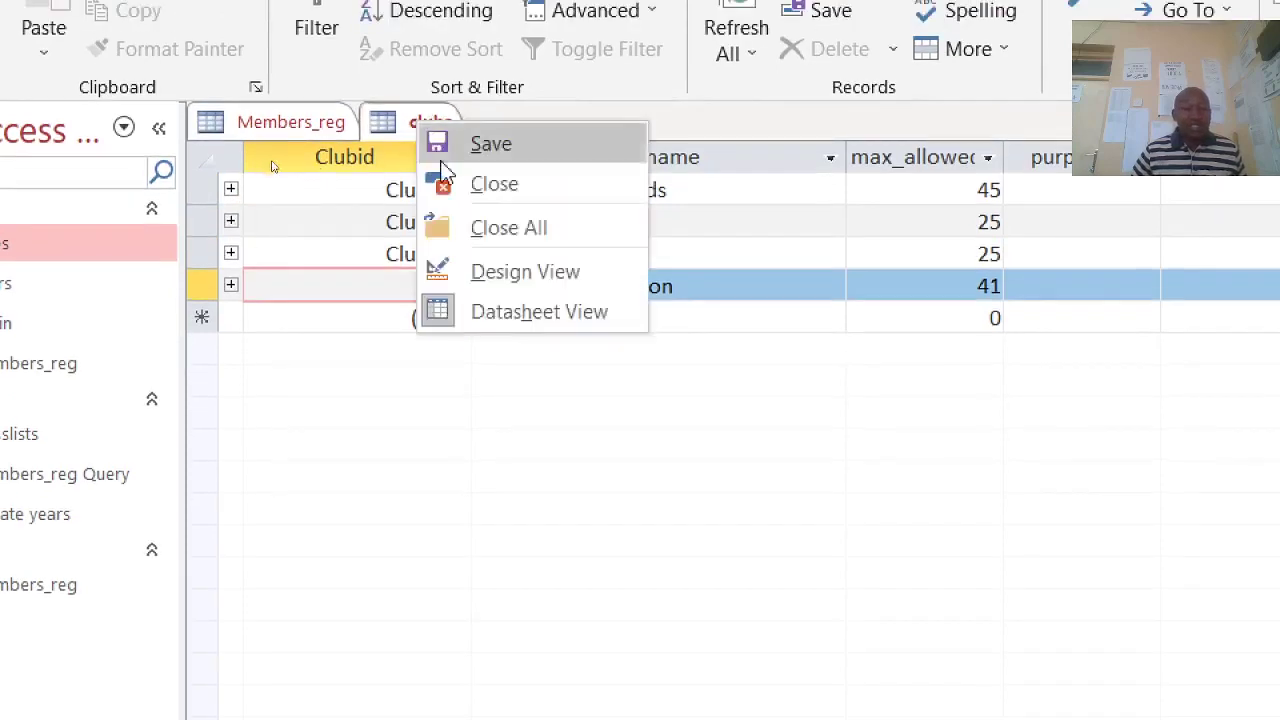
left_click(496, 187)
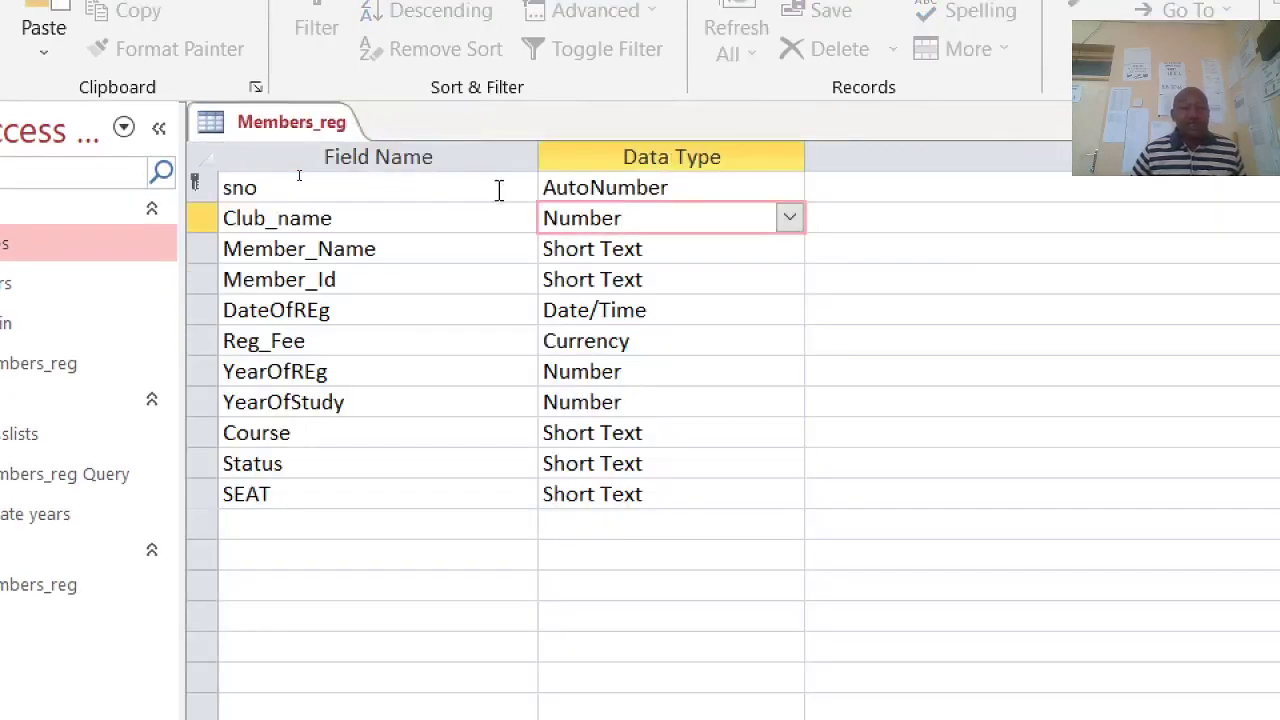
right_click(283, 122)
left_click(337, 177)
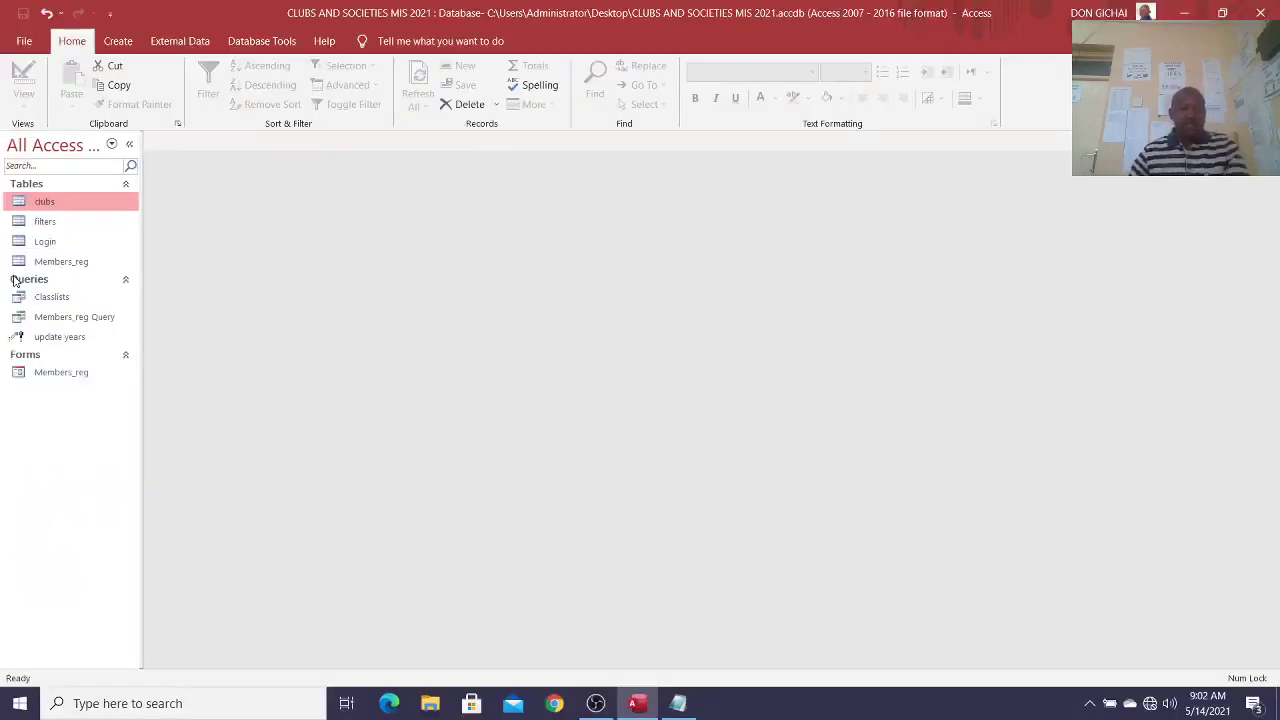
Step: Open the Members_reg form and switch it to Design View
double_click(74, 376)
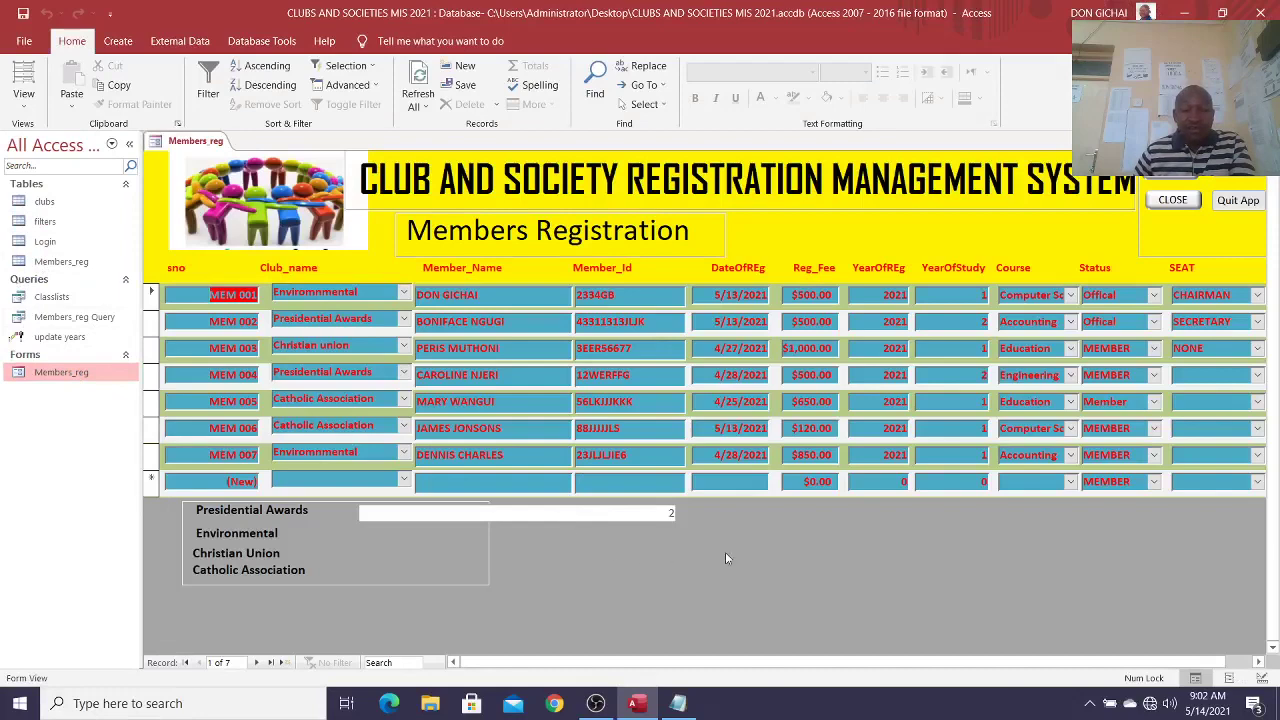
right_click(725, 552)
left_click(790, 424)
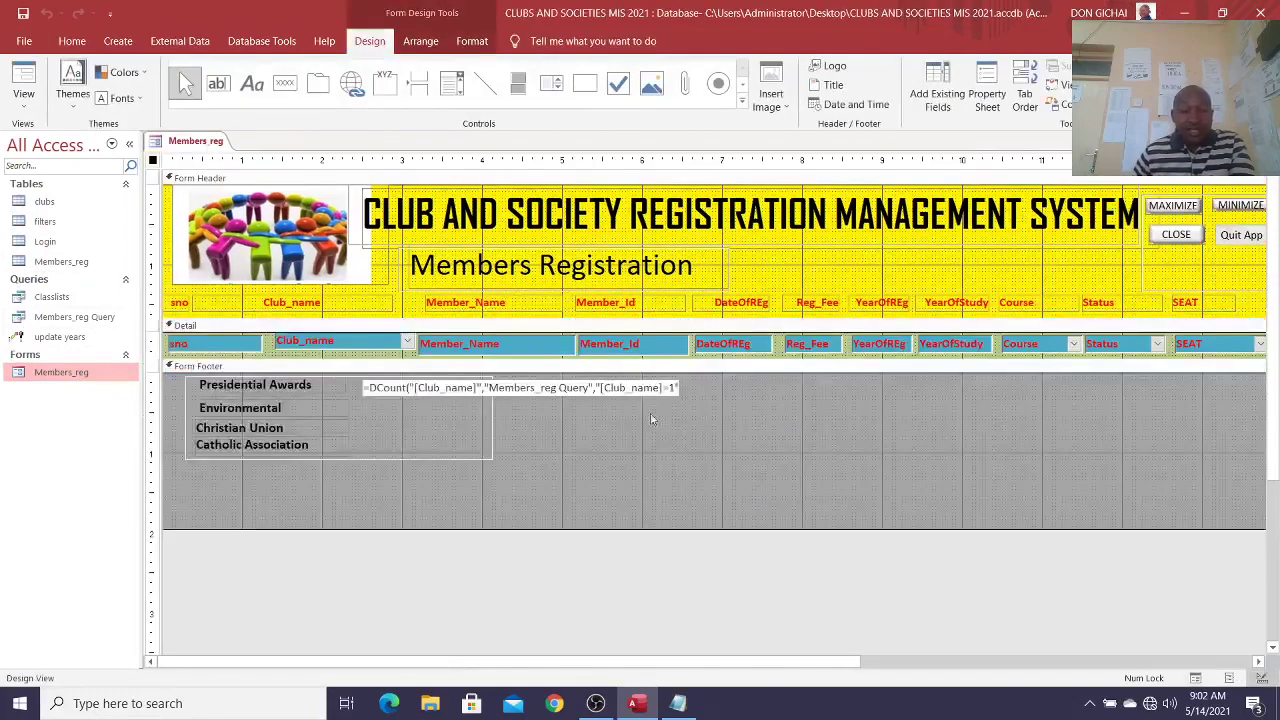
Step: Copy the entire Presidential Awards DCount expression, and narrow its text box to about 0.5 inch wide
left_click(633, 392)
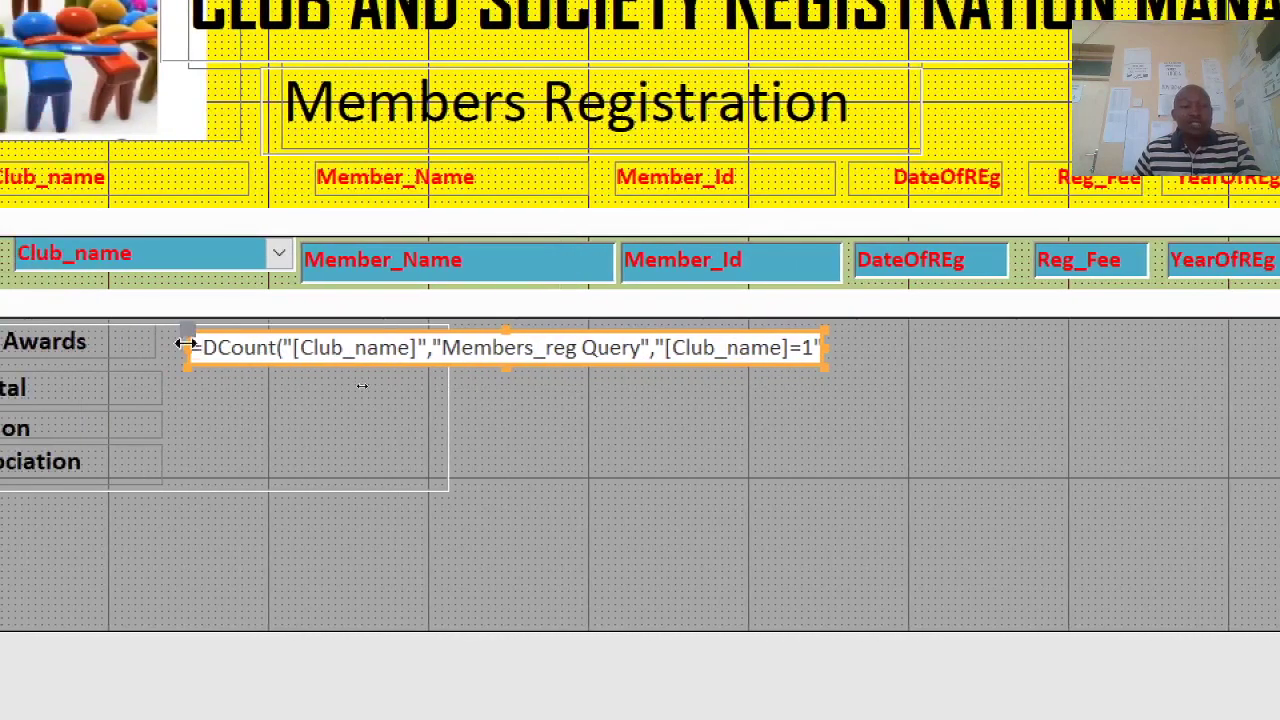
left_click_drag(197, 352, 836, 378)
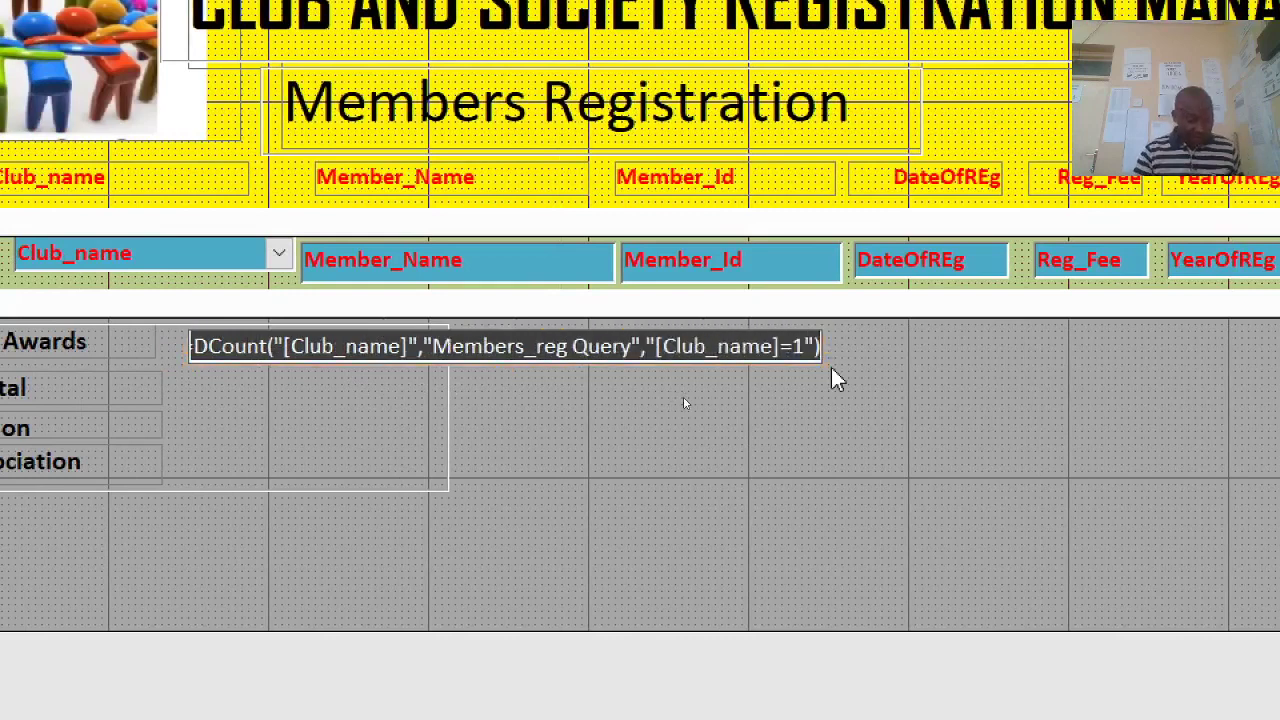
left_click(836, 378)
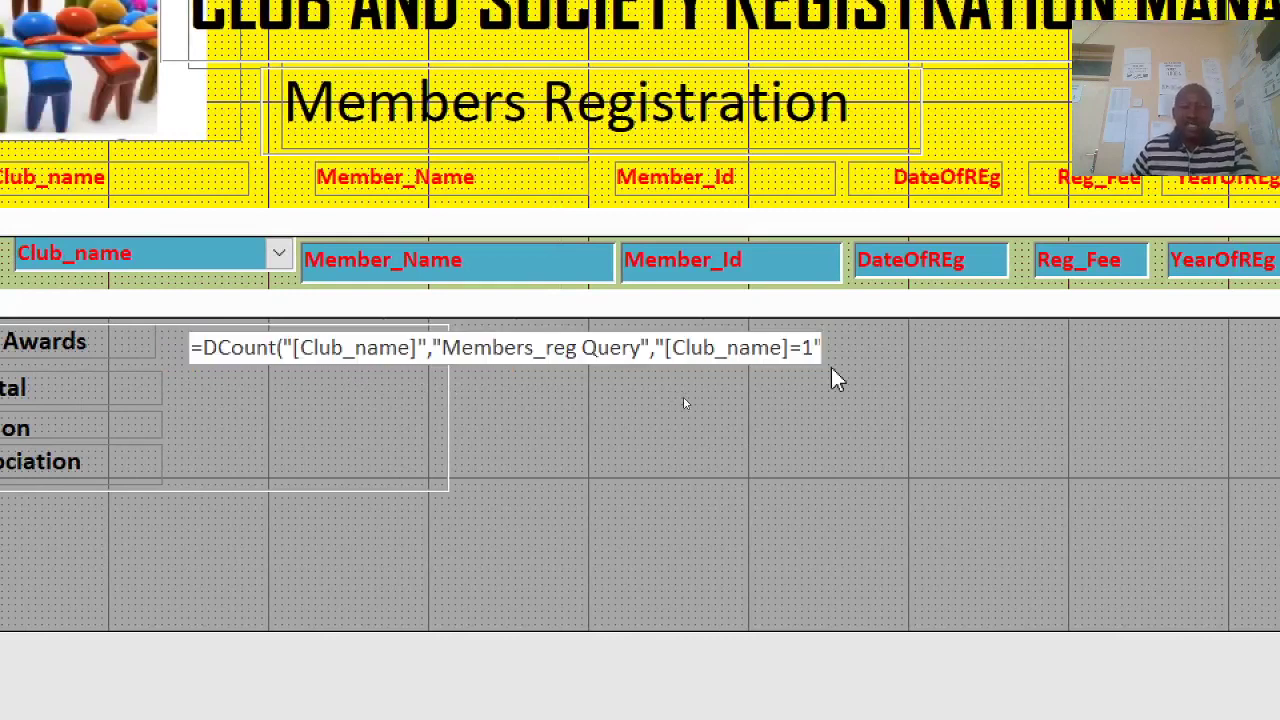
left_click(820, 364)
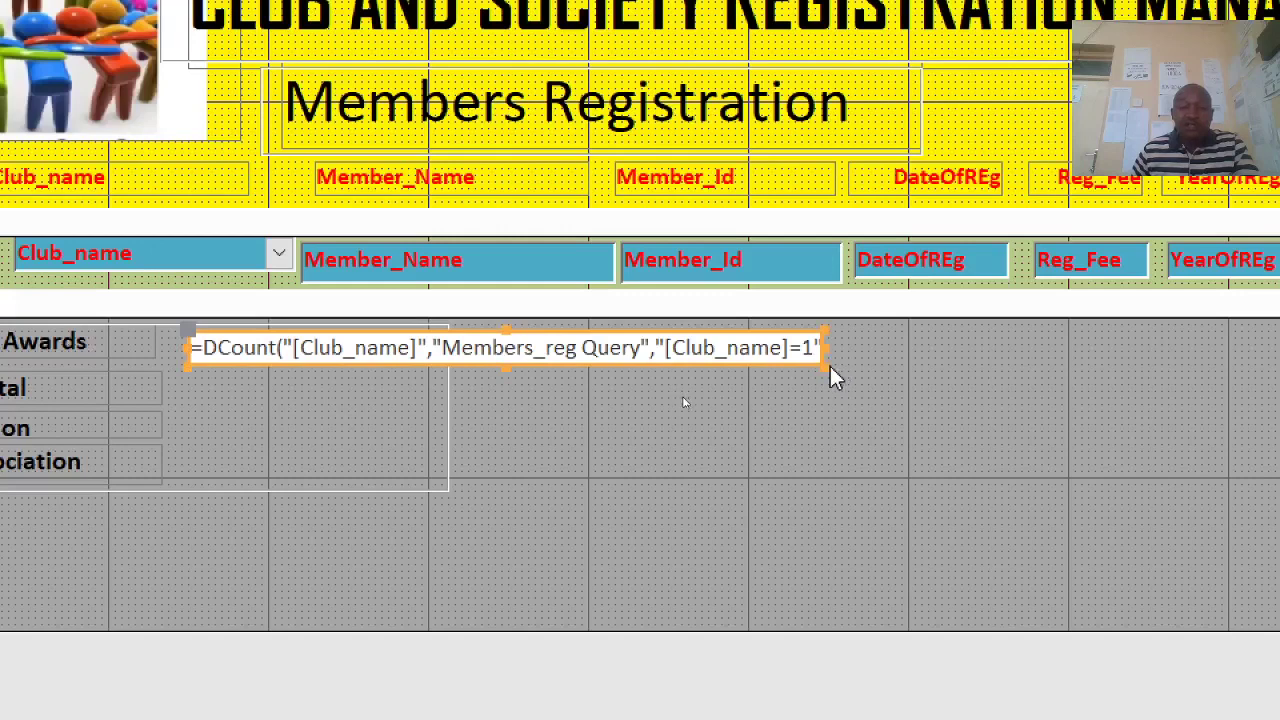
left_click_drag(824, 366, 268, 366)
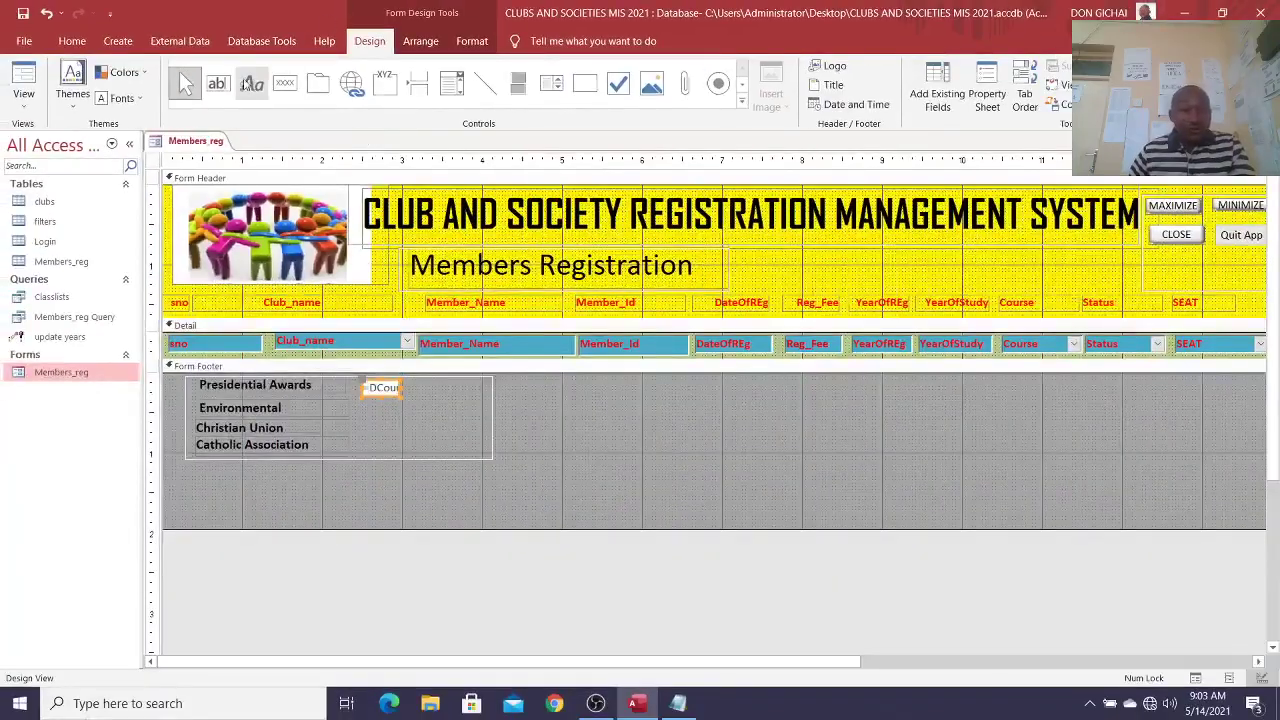
Step: Add a matching small text box beside Environmental in the form footer and delete its attached label
left_click(217, 83)
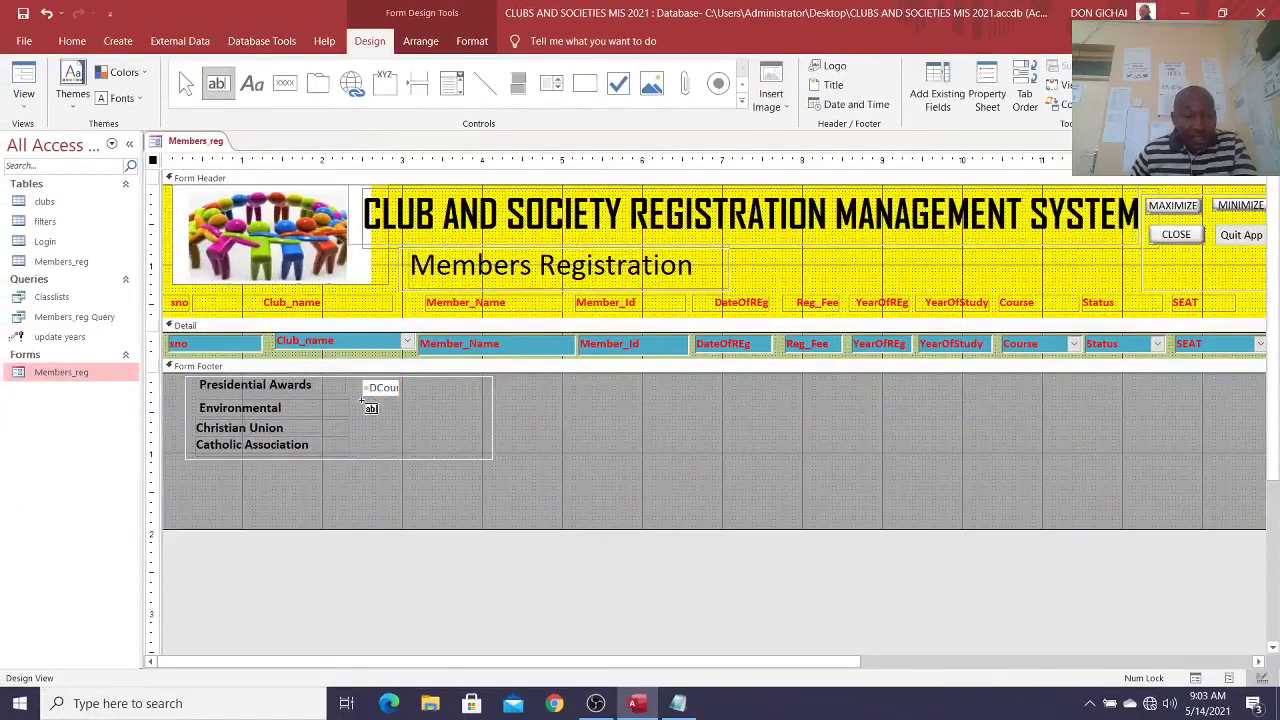
left_click_drag(401, 415, 360, 401)
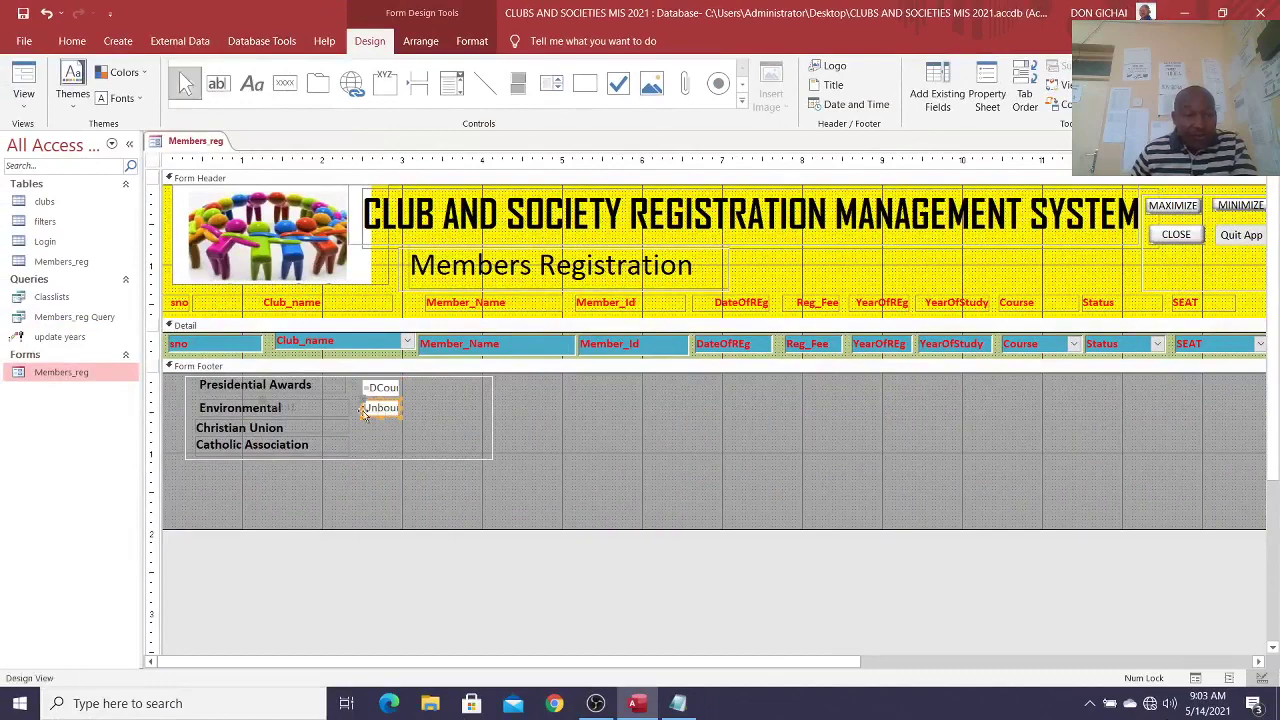
left_click(297, 411)
key("Delete")
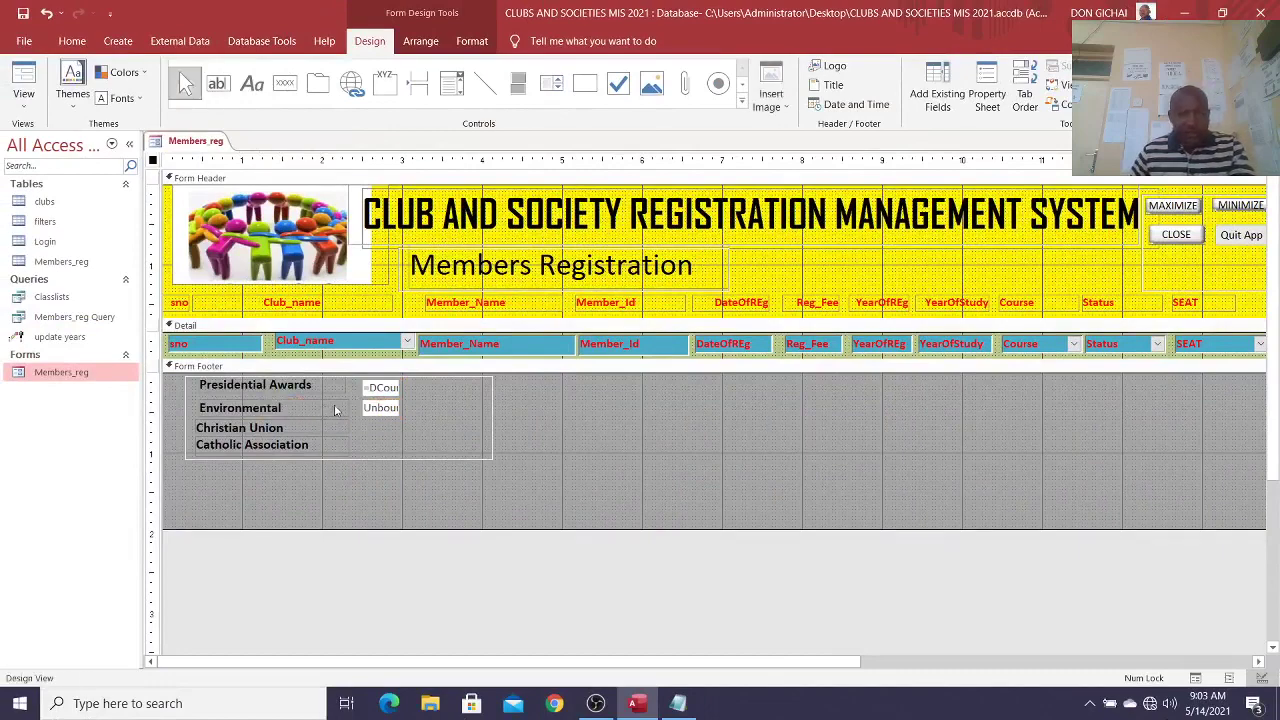
Step: Paste the DCount expression into the Environmental text box and change its criteria to "[Club_name]=2"
left_click(369, 409)
left_click(374, 409)
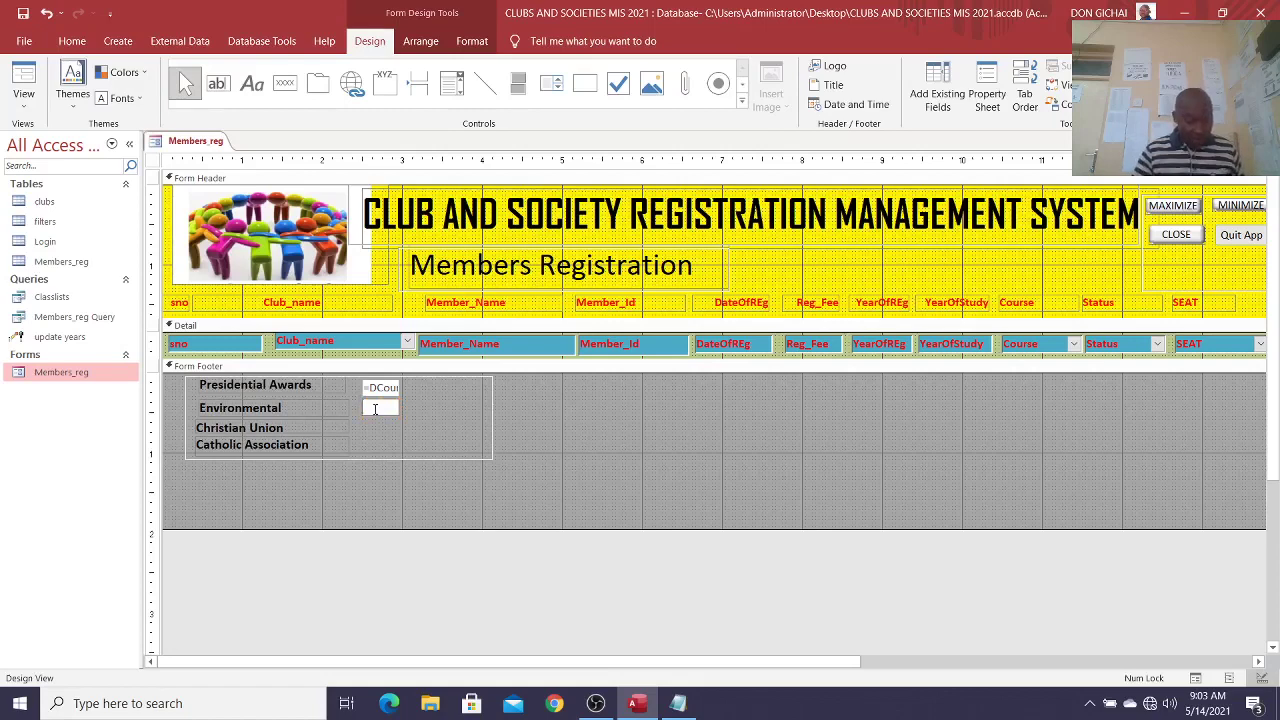
key("ctrl+v")
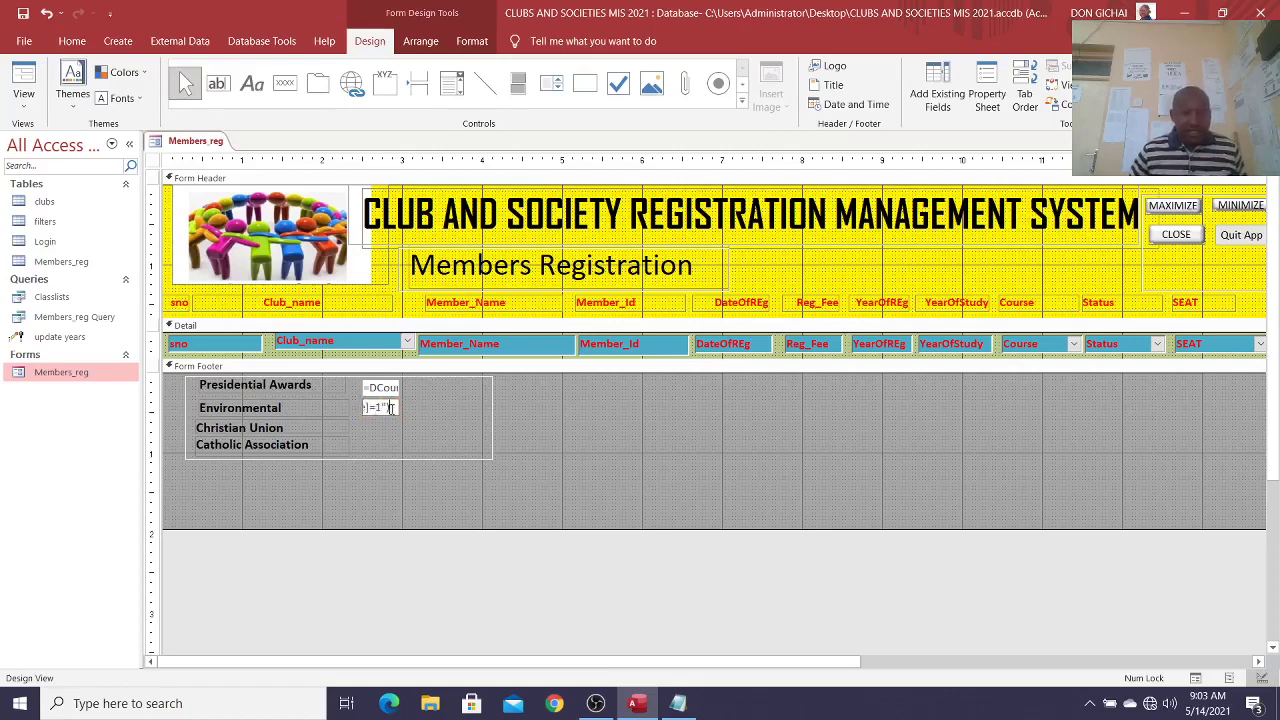
key("BackSpace")
type("2")
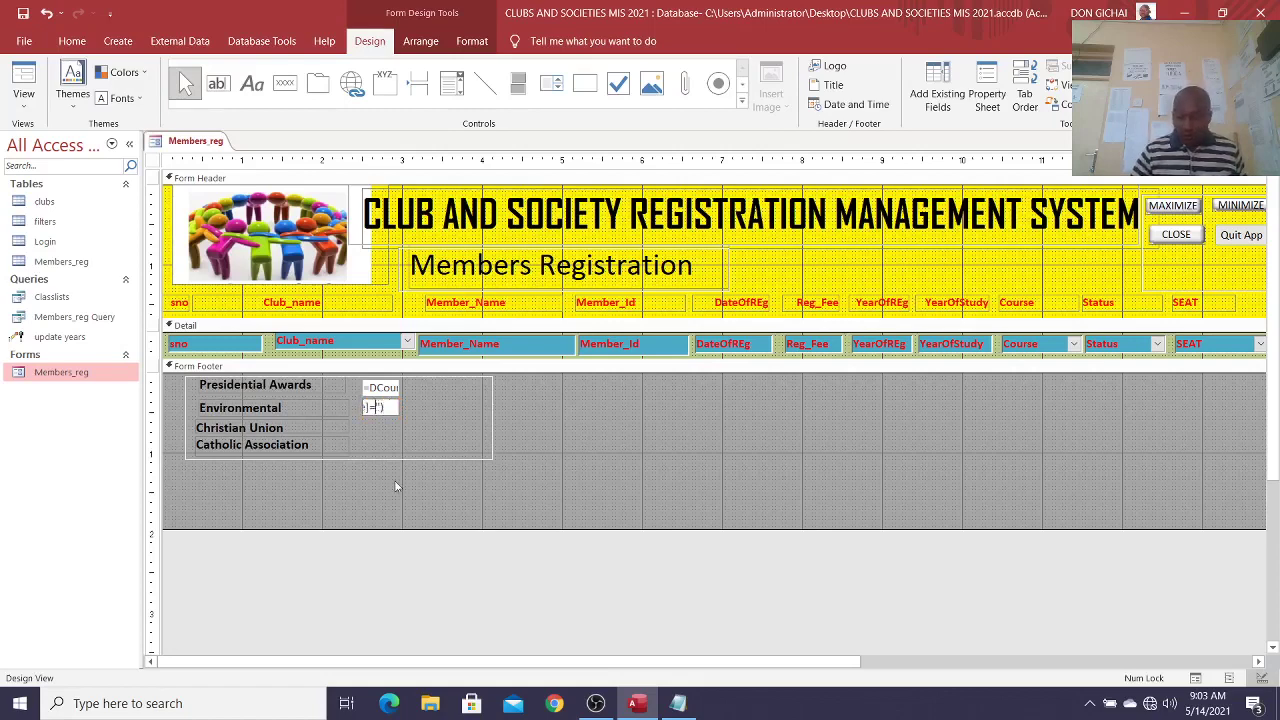
left_click(539, 477)
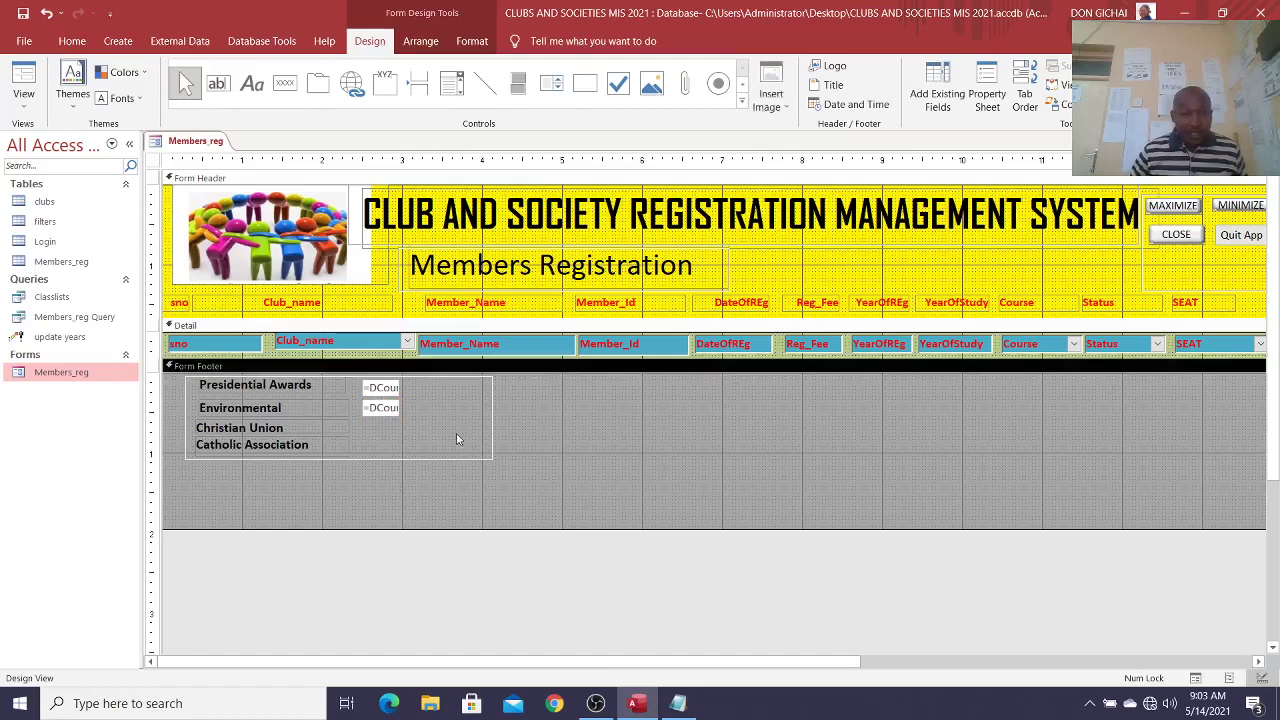
Step: Add a text box beside Christian Union containing the copied DCount expression with its Club_name criteria set to 3
left_click(217, 84)
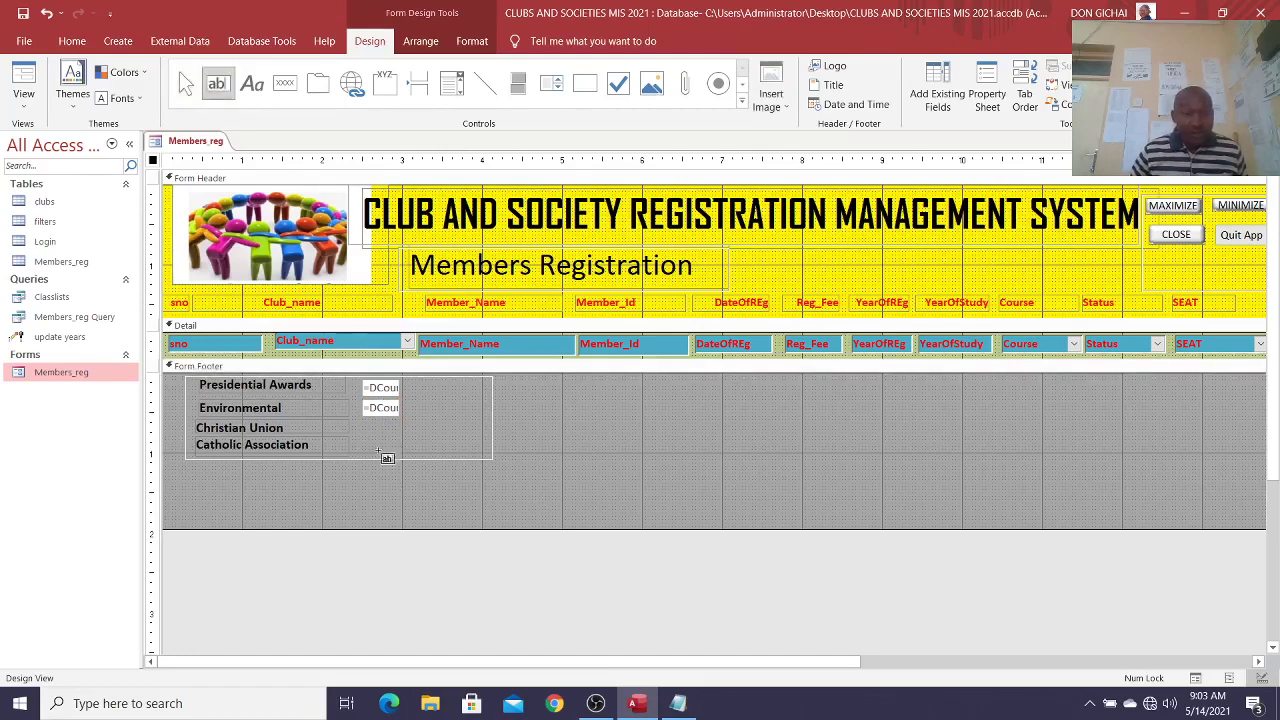
left_click_drag(360, 420, 404, 436)
left_click(386, 429)
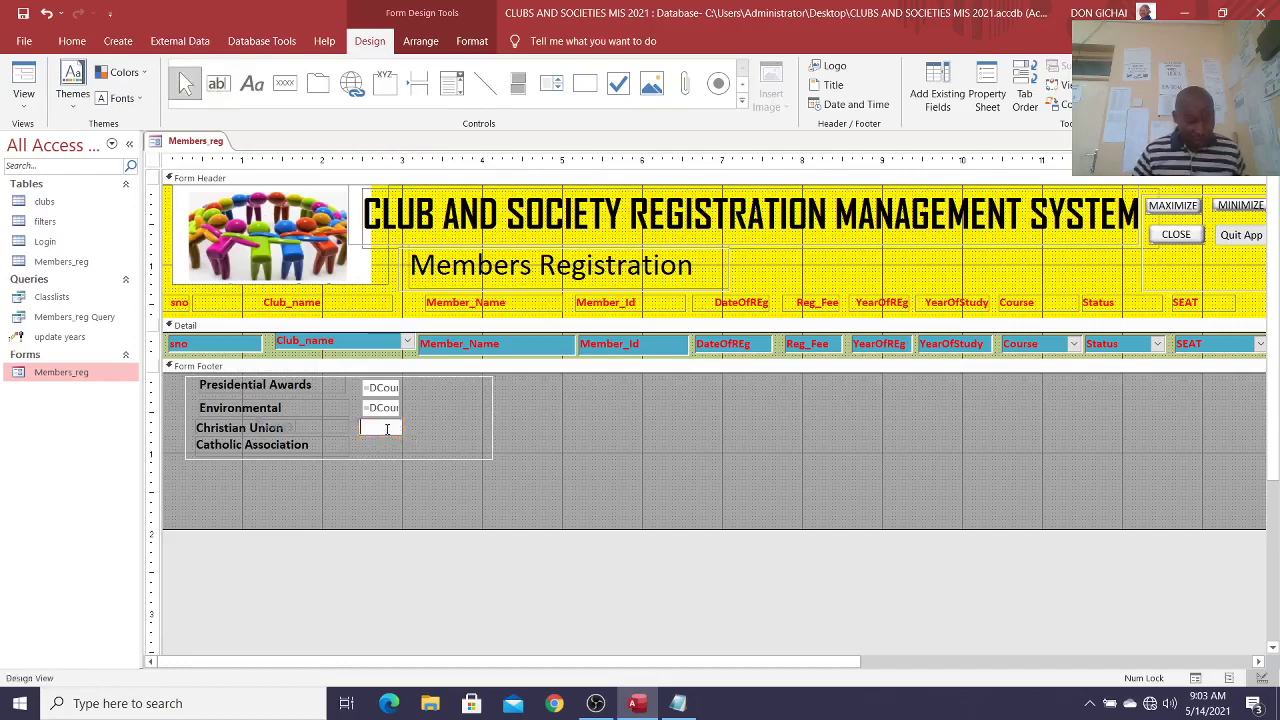
key("ctrl+v")
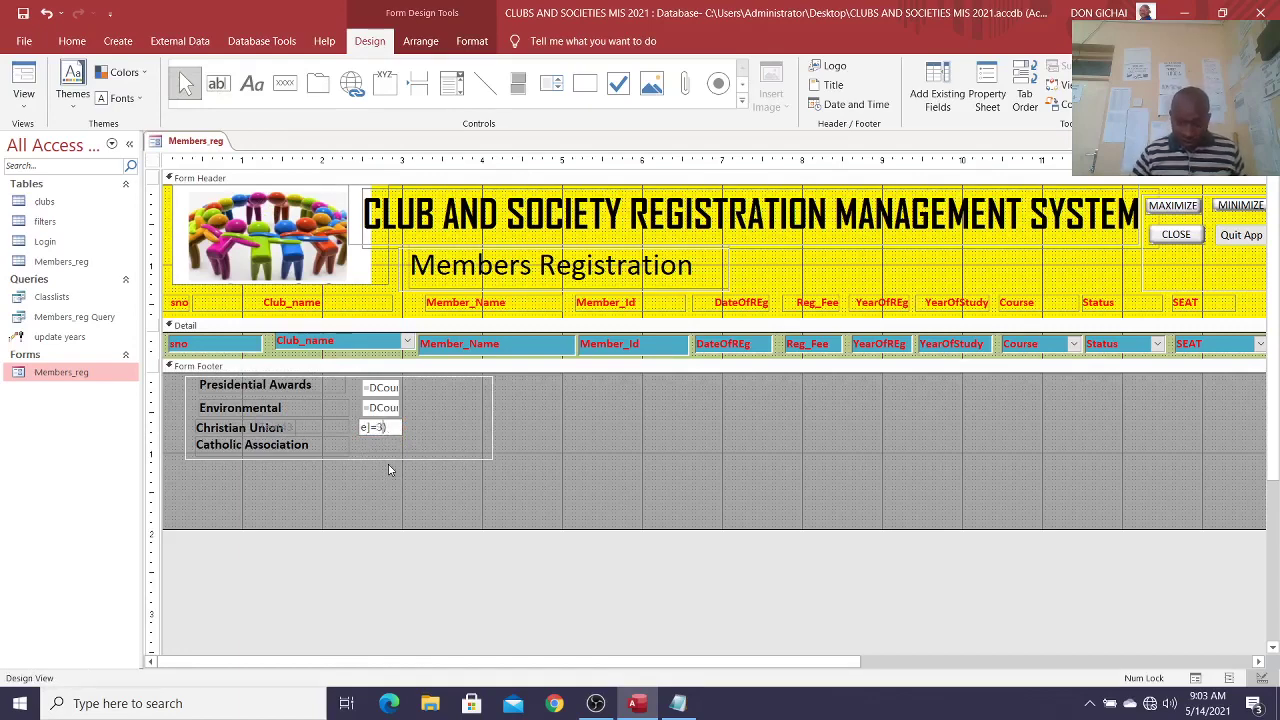
left_click(433, 453)
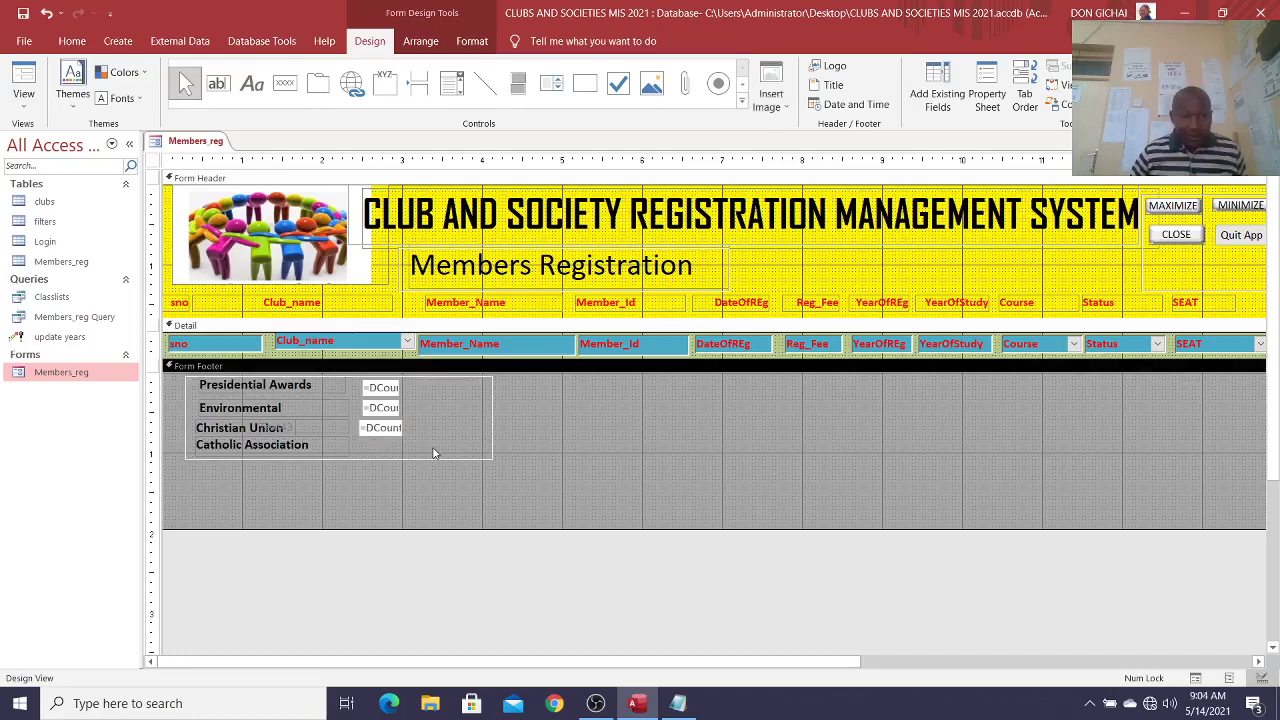
Step: Delete the Christian Union text box's attached label, and resize the box to line up with the two above it
left_click(290, 433)
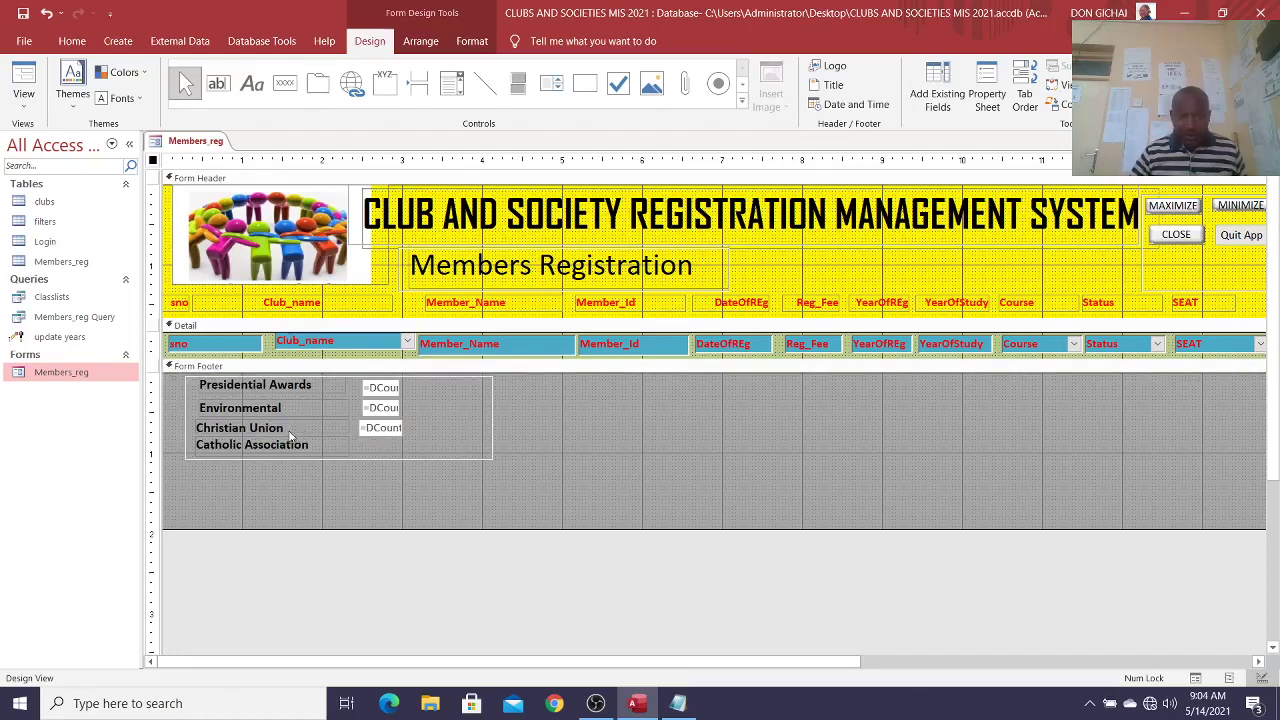
left_click(364, 430)
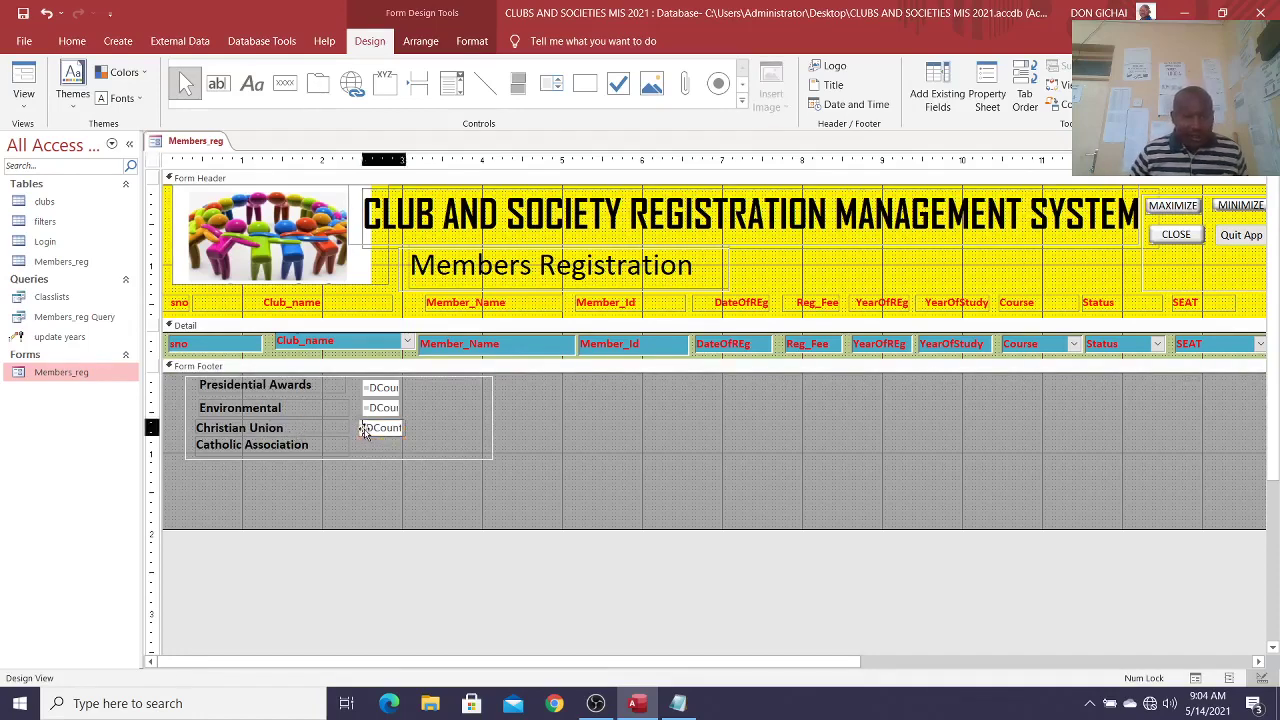
left_click(366, 430)
left_click_drag(407, 428, 401, 429)
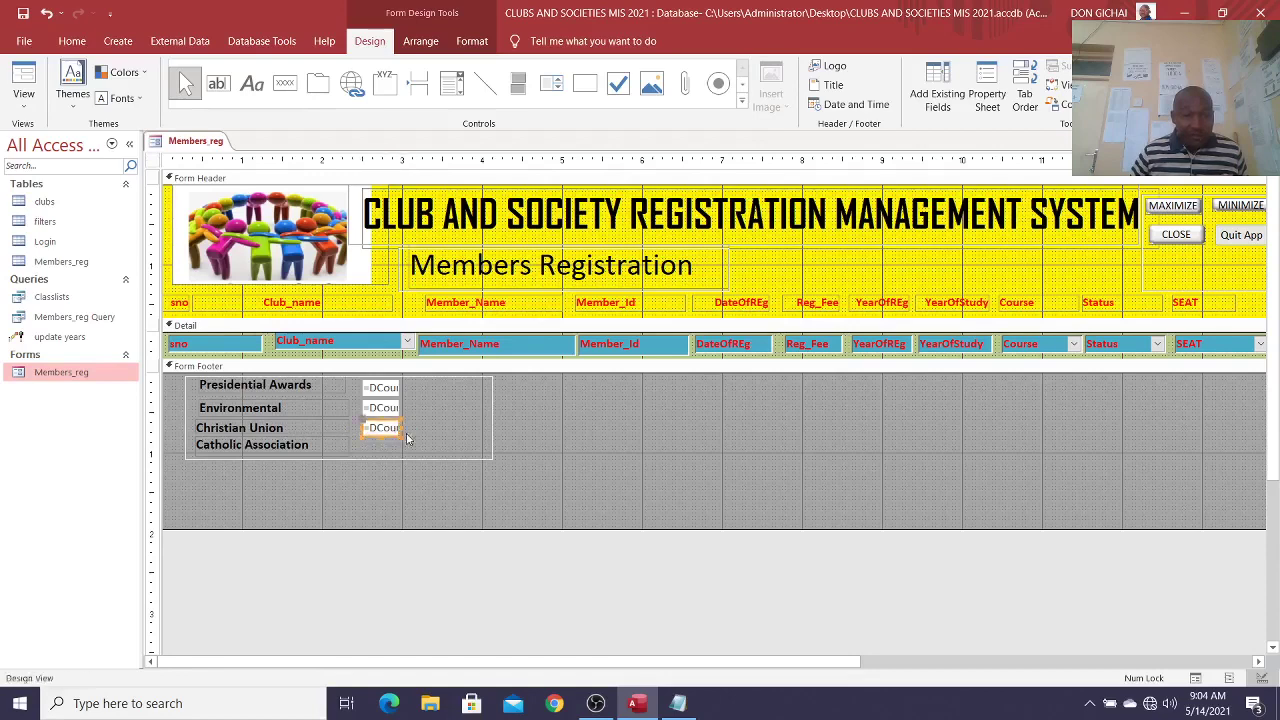
Step: Add a text box beside Catholic Association containing the DCount expression with its Club_name criteria set to 4
left_click(217, 83)
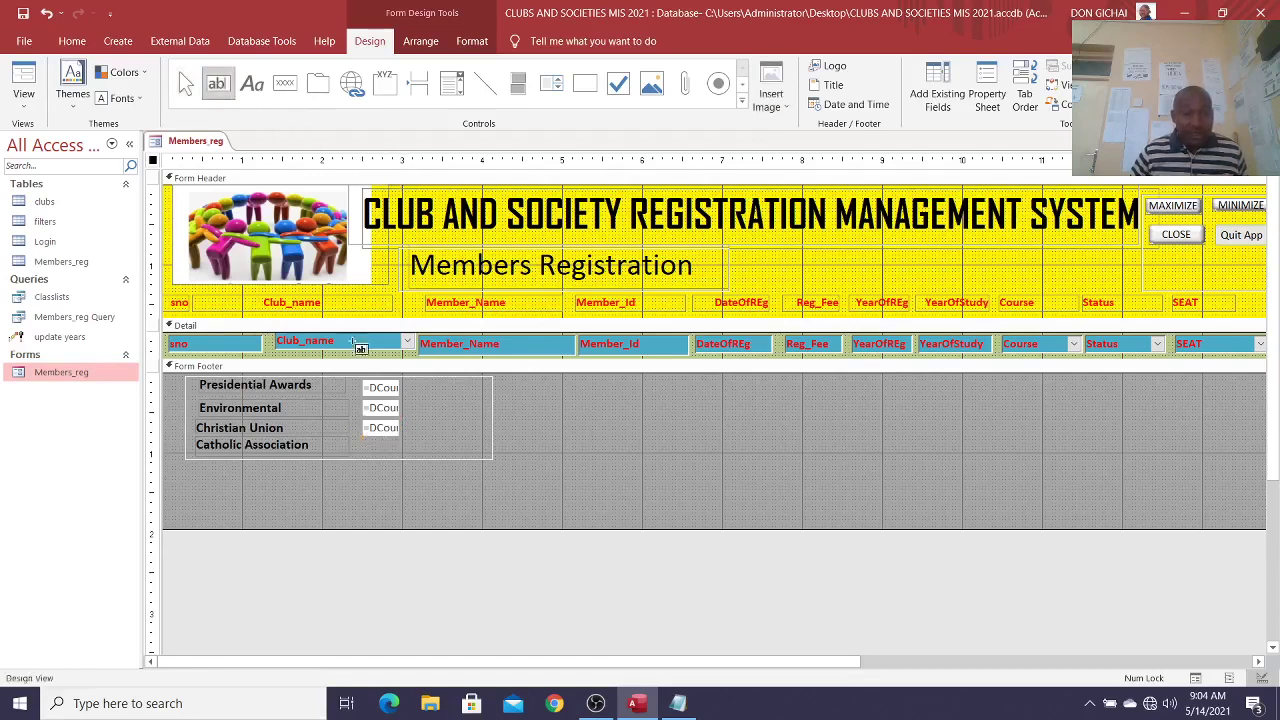
left_click(364, 441)
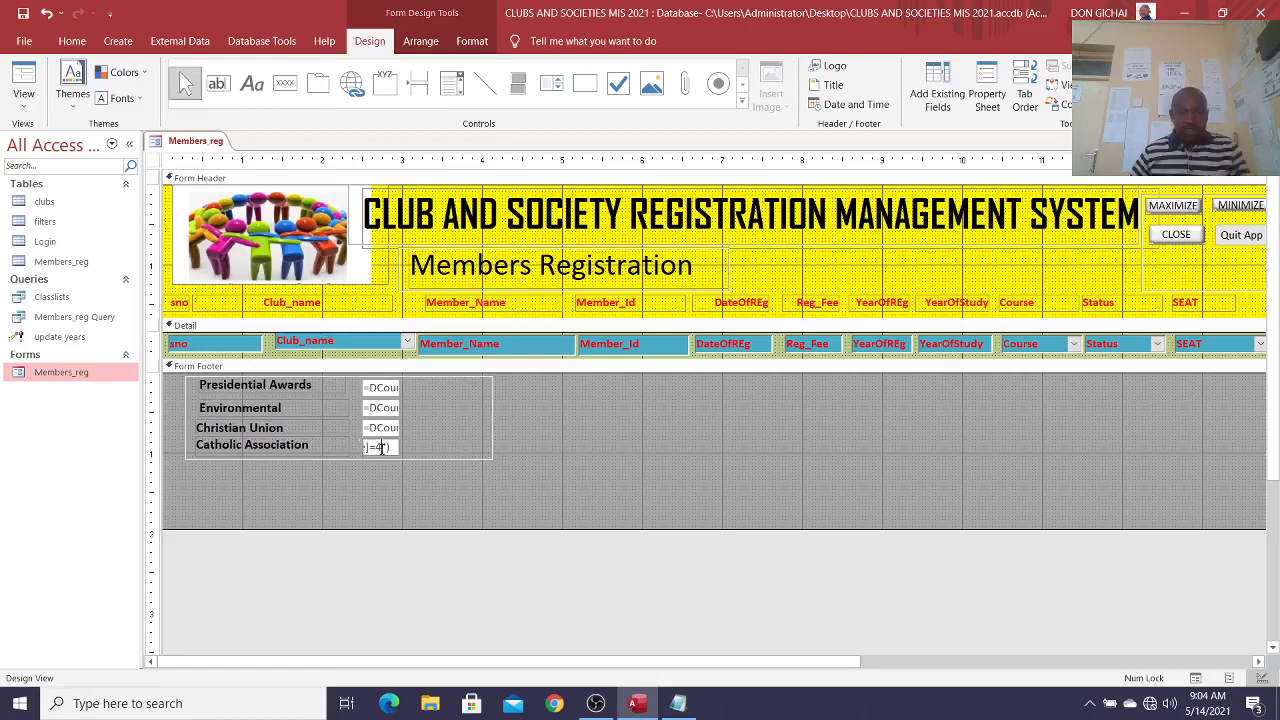
left_click(421, 377)
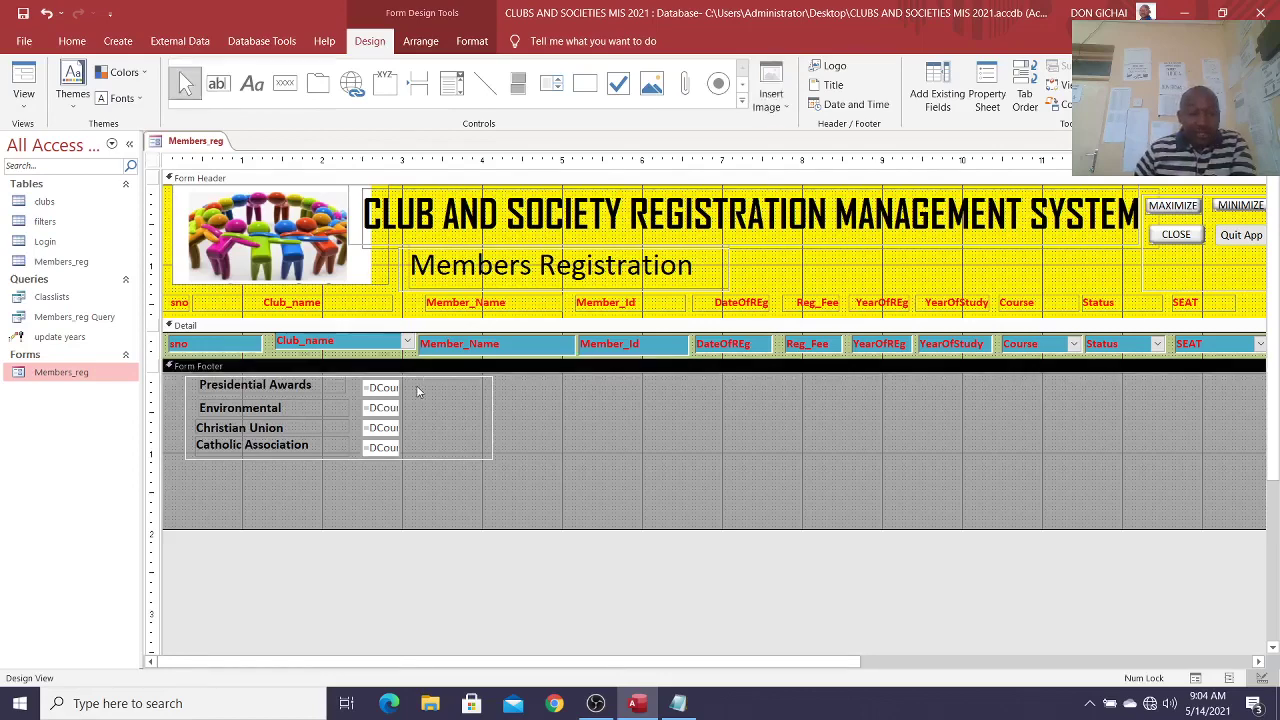
Step: Move the four DCount text boxes in the footer closer to their club names and make their text bold
left_click_drag(417, 387, 348, 446)
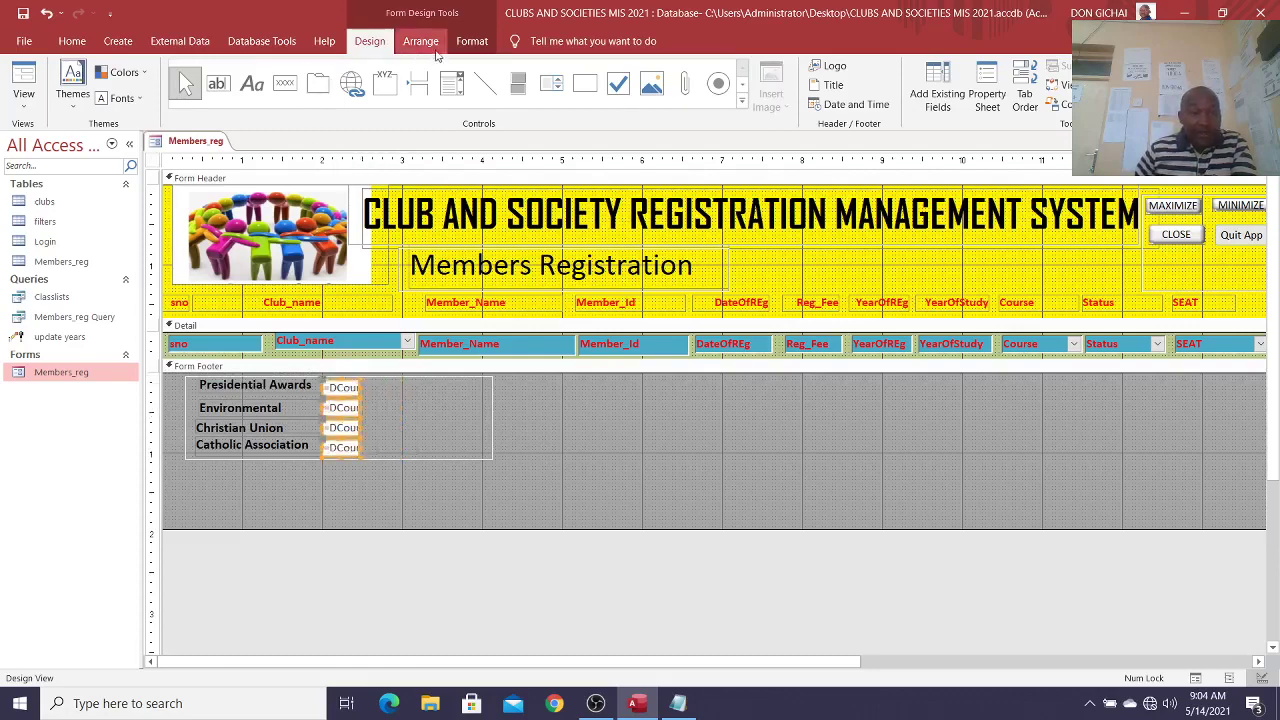
left_click(471, 41)
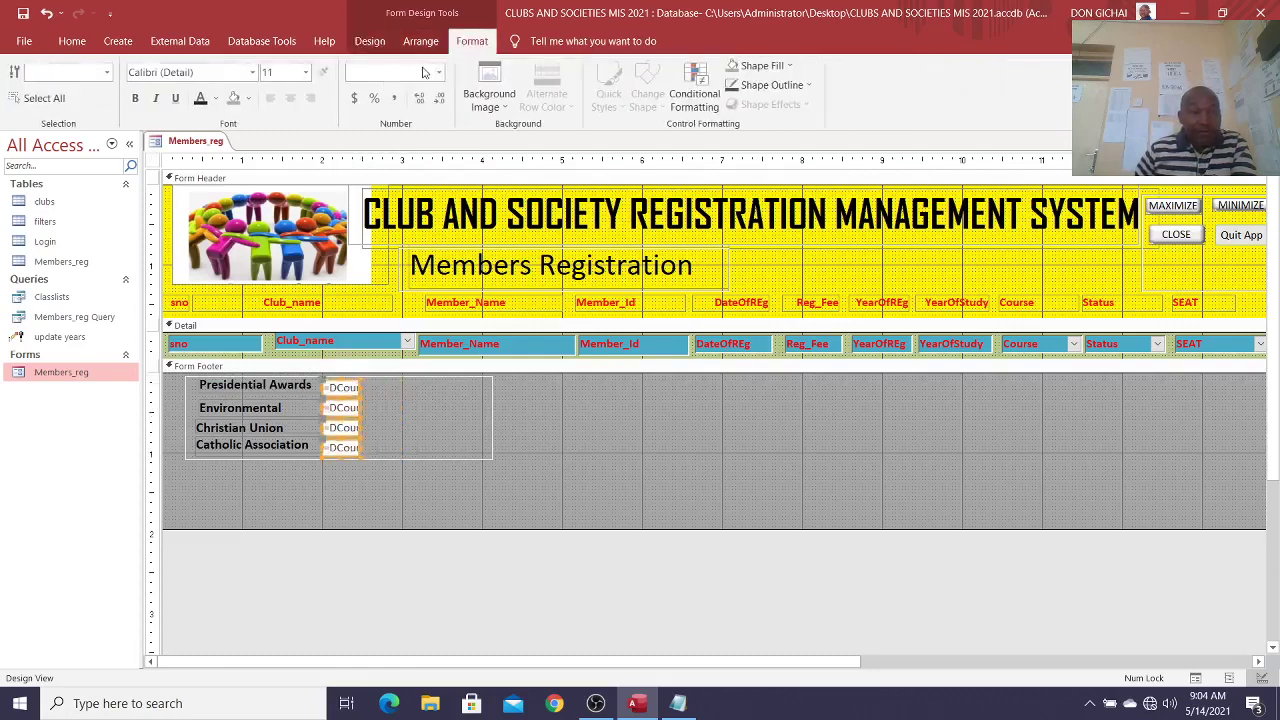
left_click(138, 99)
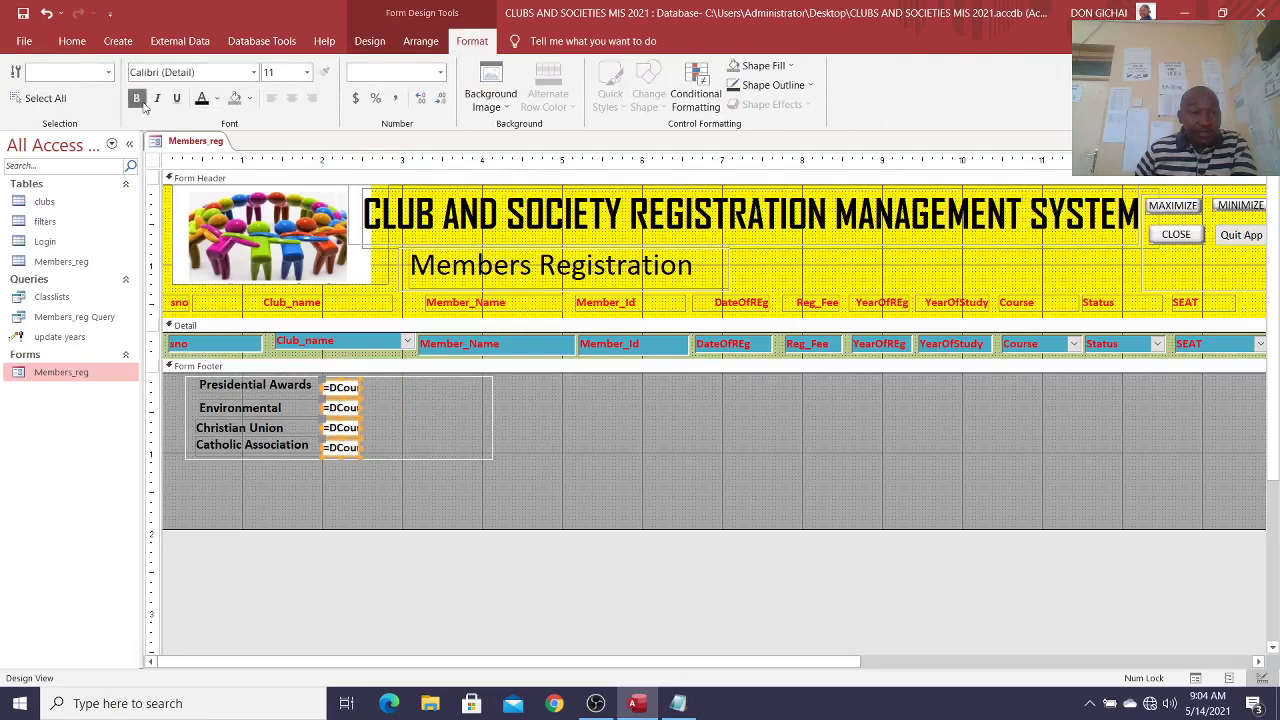
Step: Examine the Clubid values behind each club in the clubs table and the field's Format property, and close the table
double_click(48, 204)
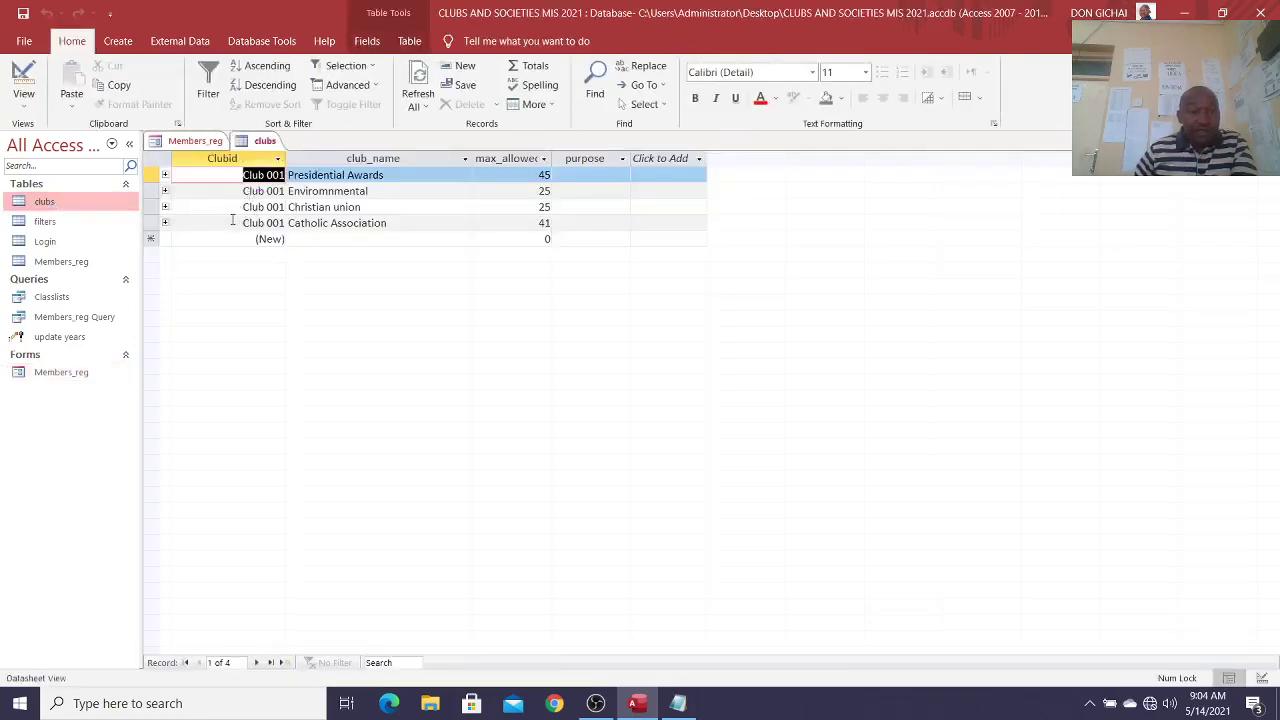
left_click(231, 222)
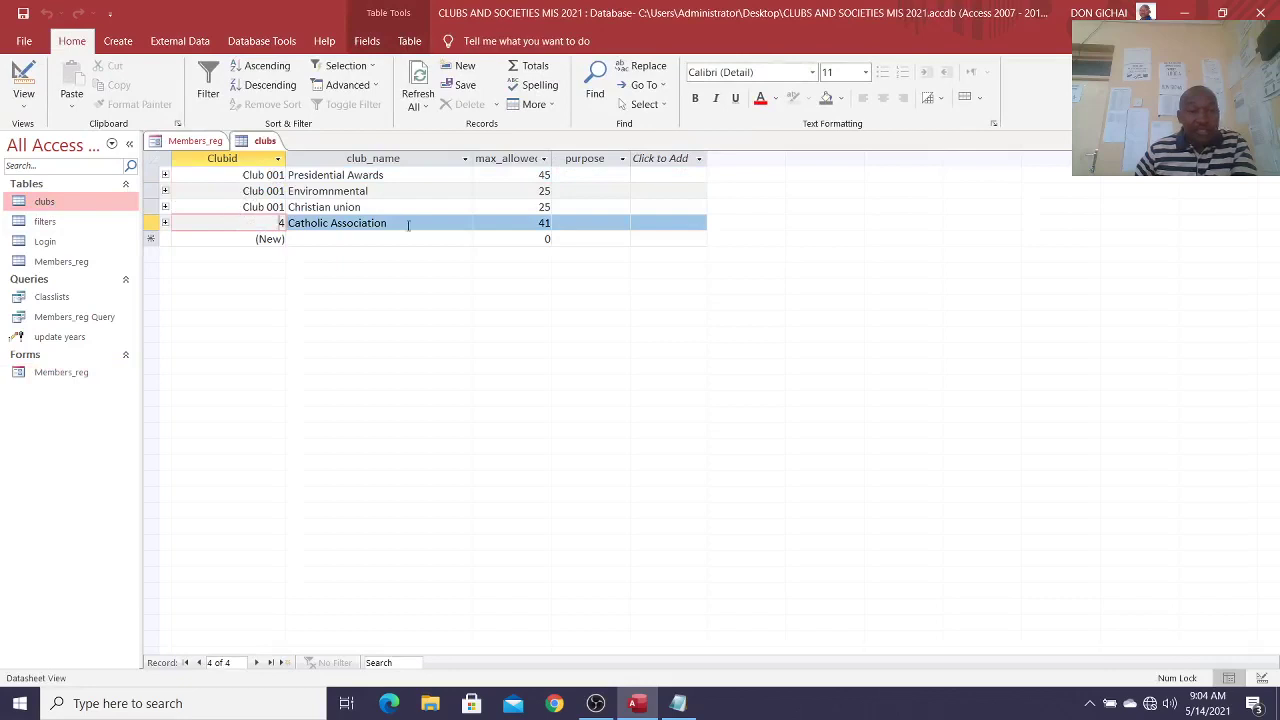
left_click(261, 206)
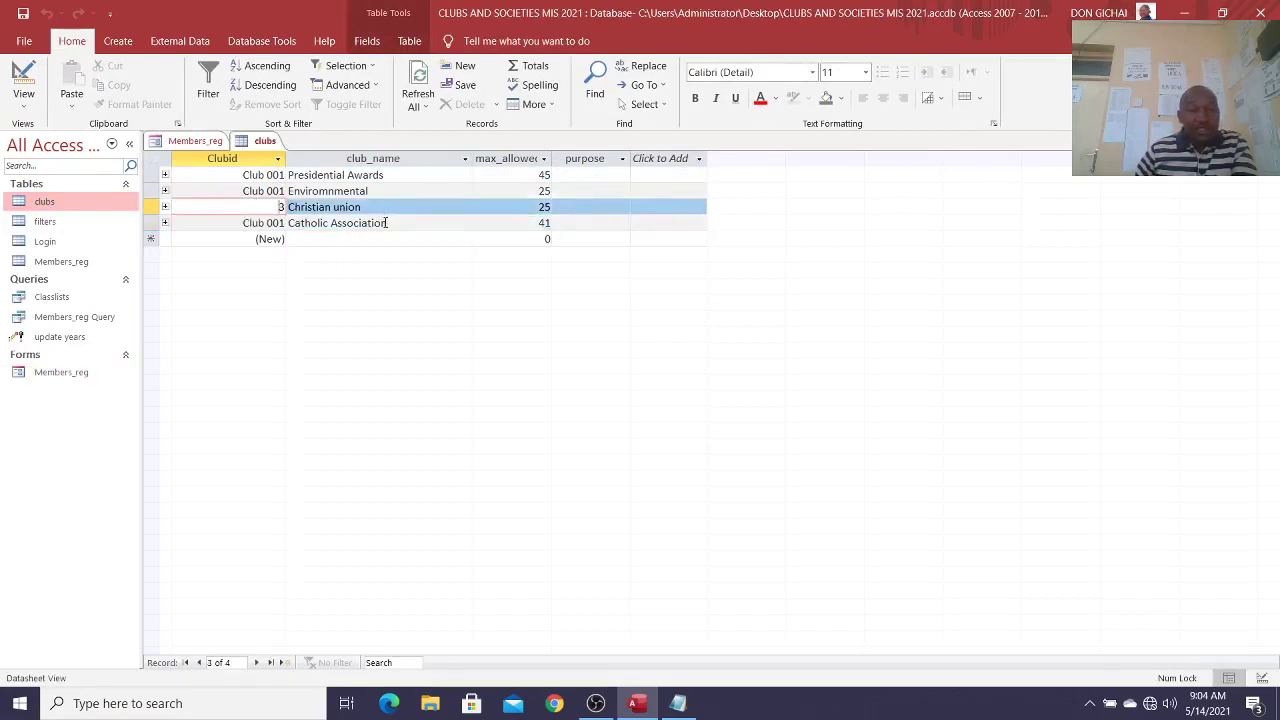
left_click(257, 191)
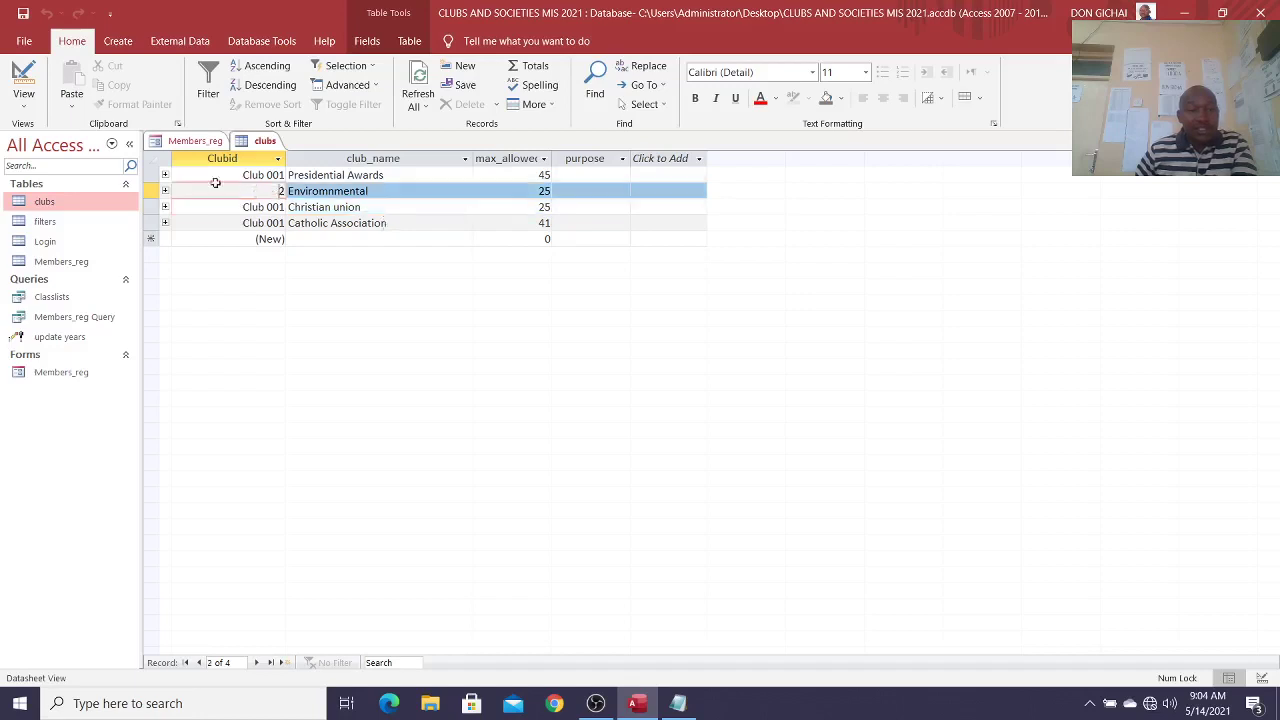
left_click(23, 78)
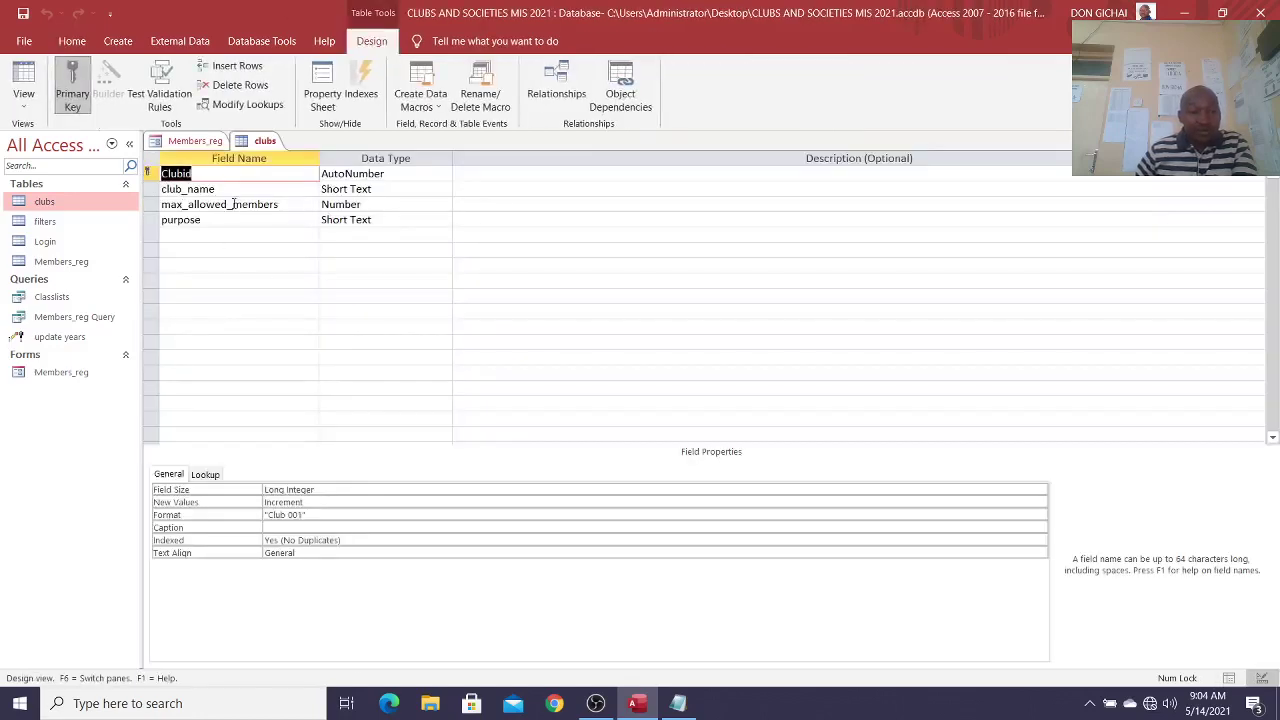
left_click(276, 173)
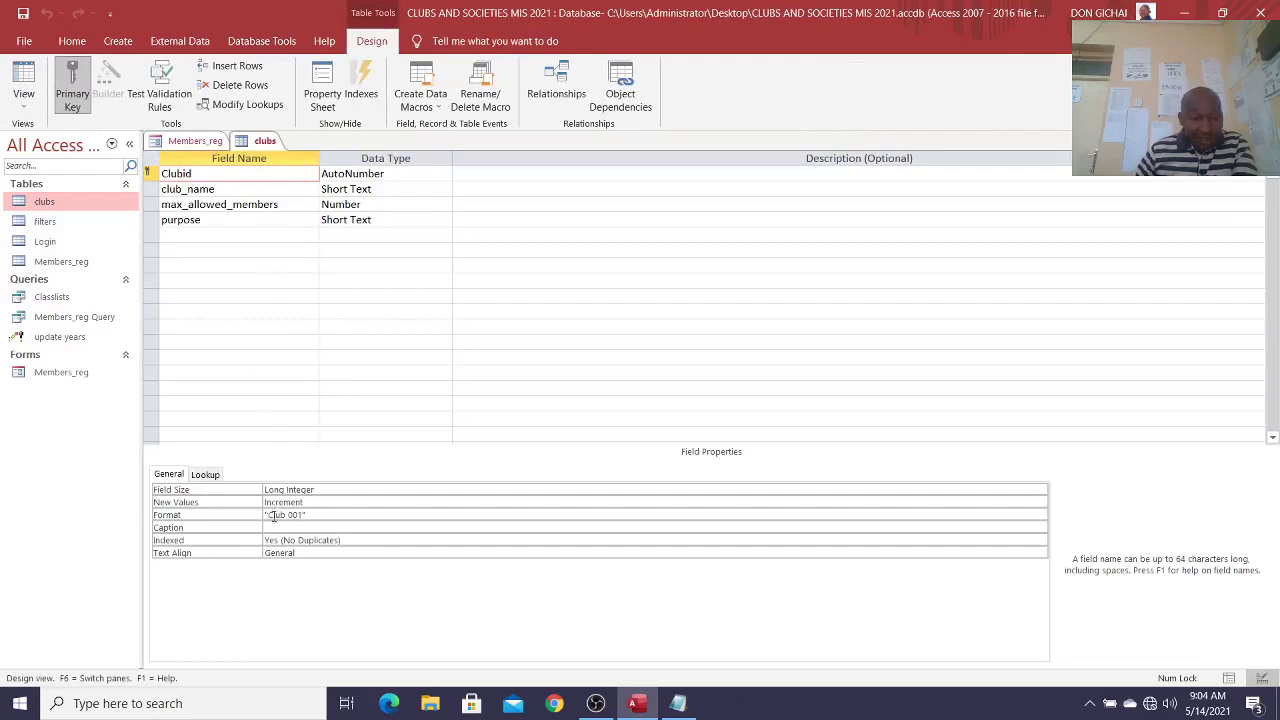
left_click(227, 510)
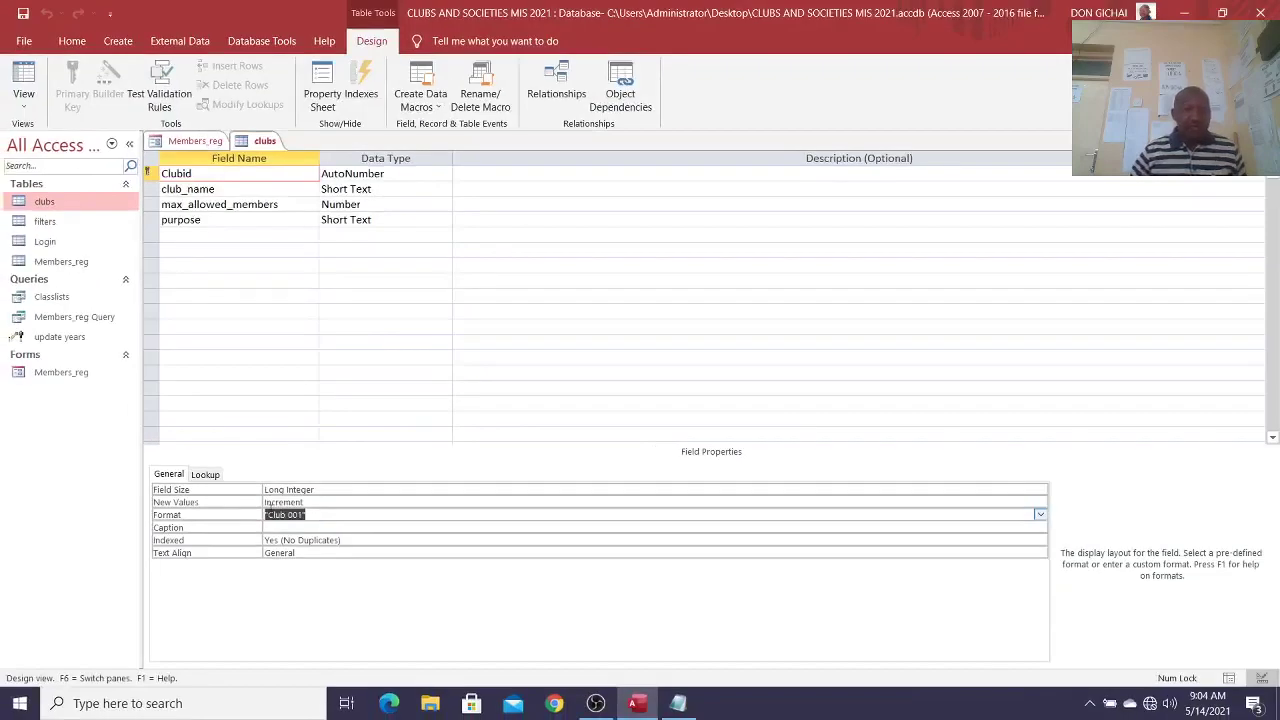
left_click(1268, 141)
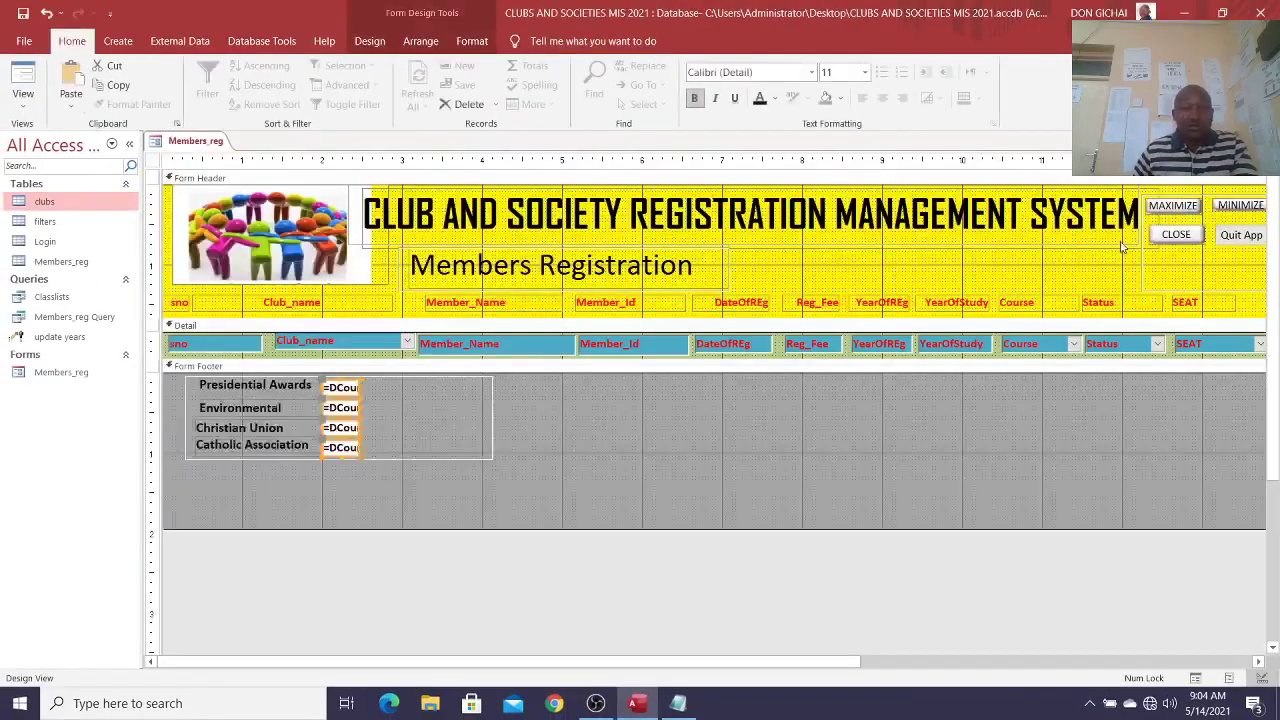
Step: Show the form with its data, change the fourth member record's club to Environmental, and refresh the totals
left_click(24, 78)
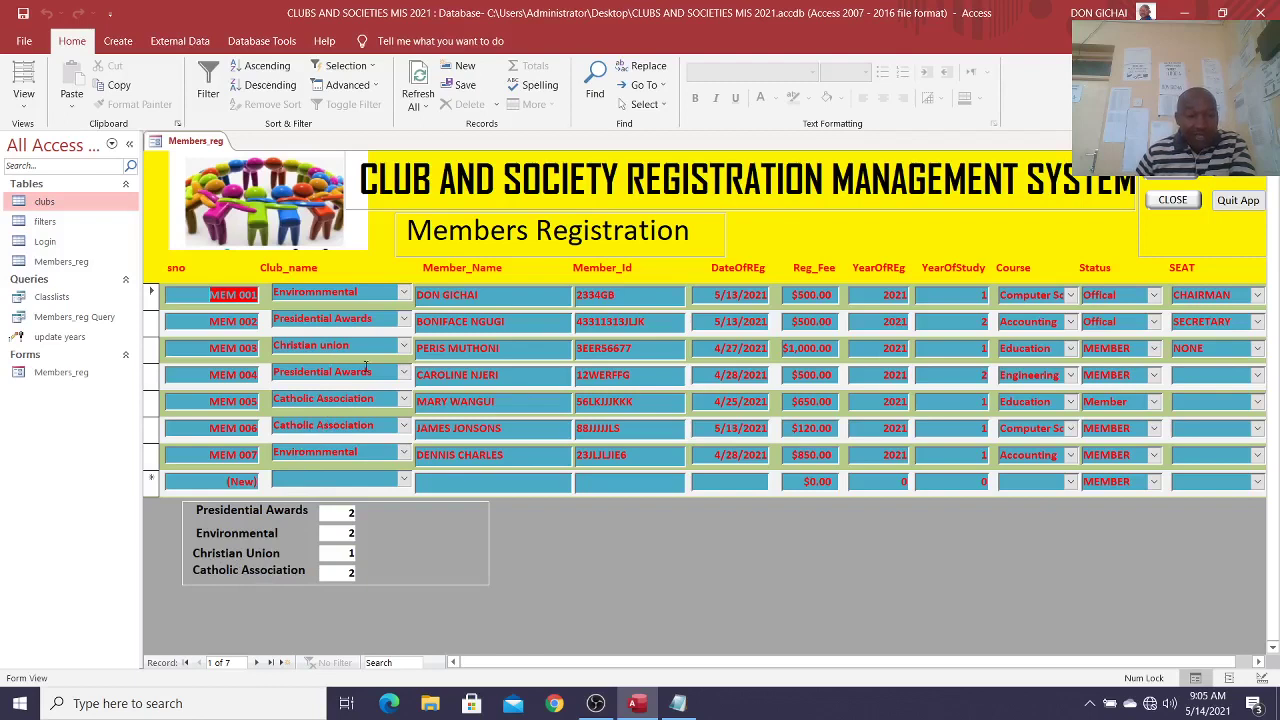
left_click(404, 376)
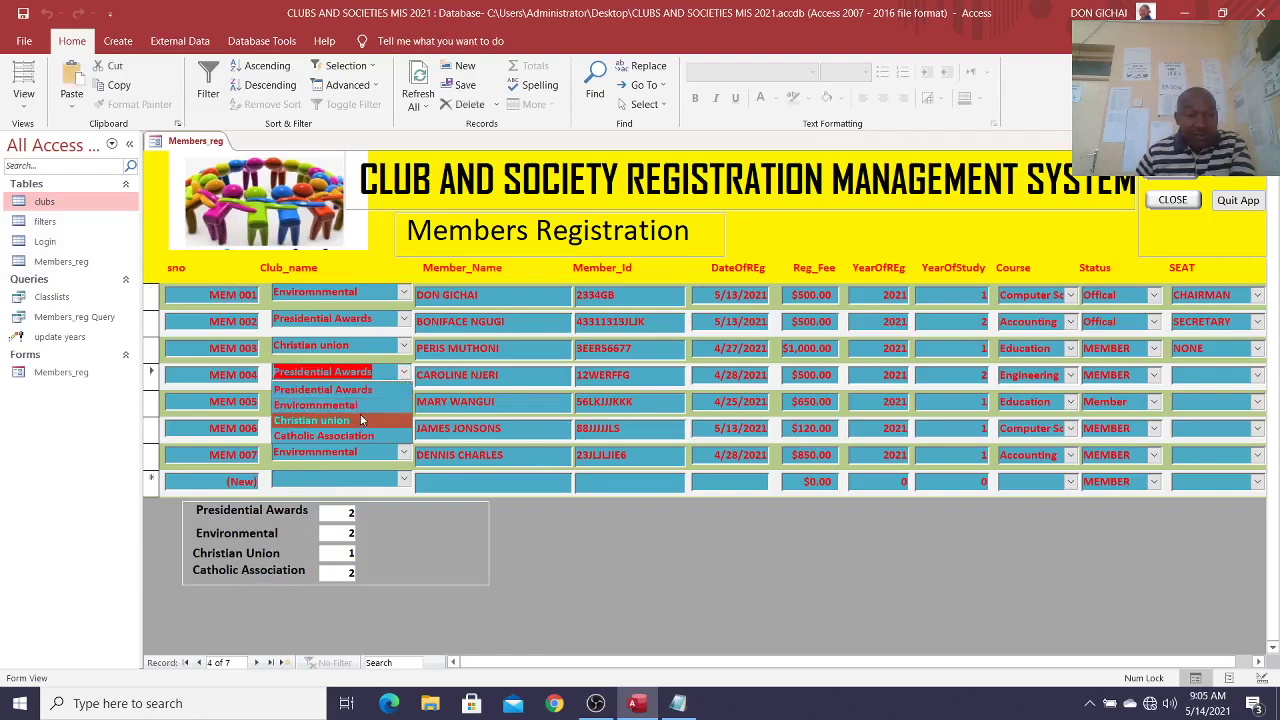
left_click(362, 413)
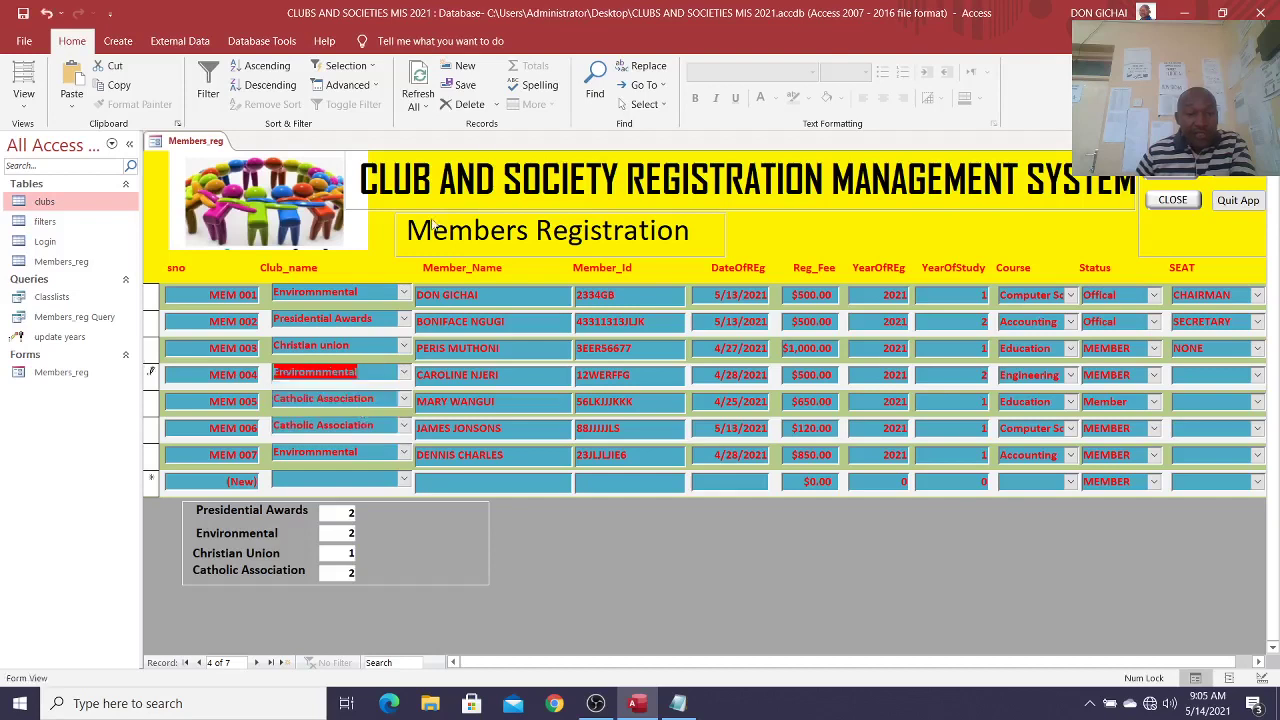
left_click(419, 92)
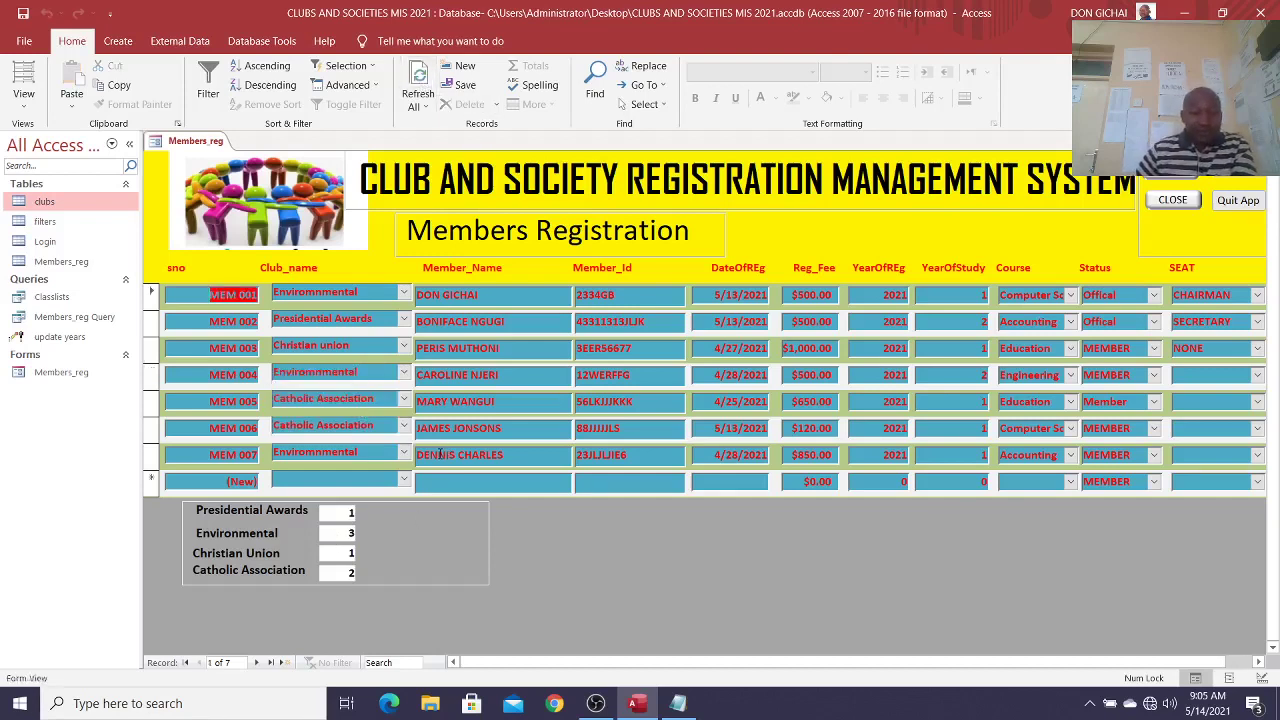
Step: Return the form to its design and narrow the footer rectangle to fit closely around the club names and their totals
right_click(548, 535)
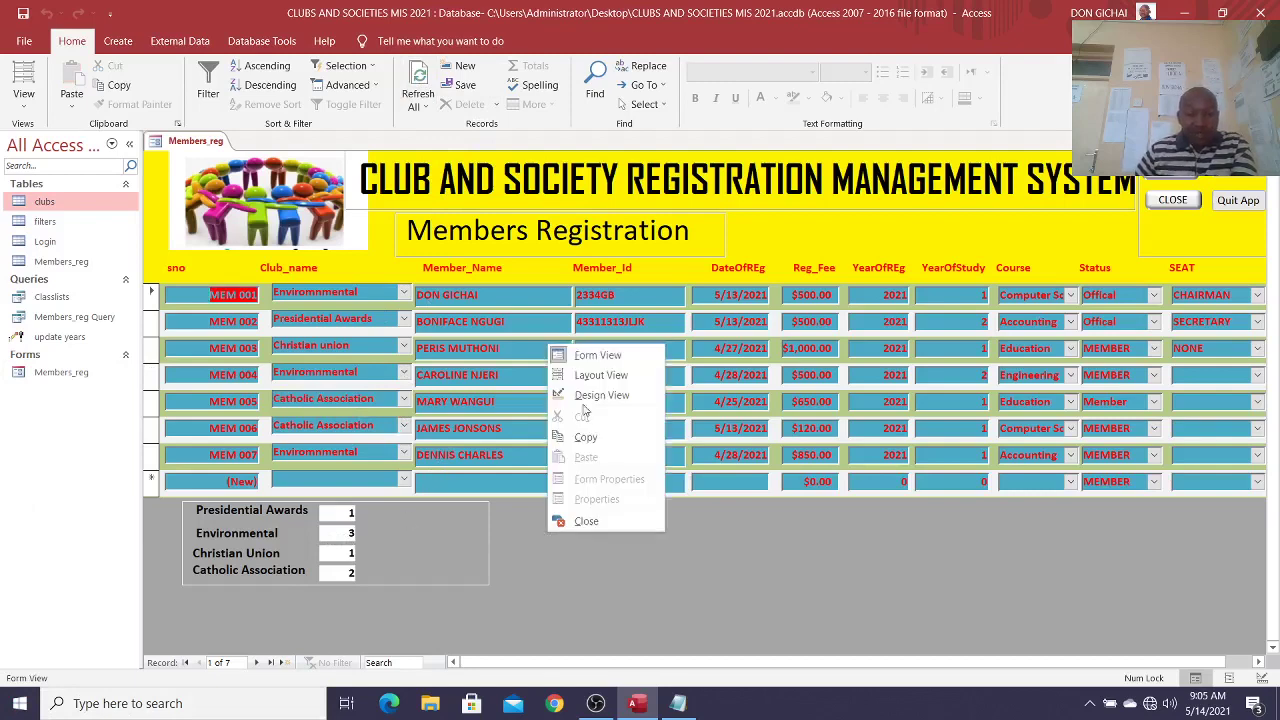
left_click(588, 396)
left_click(486, 437)
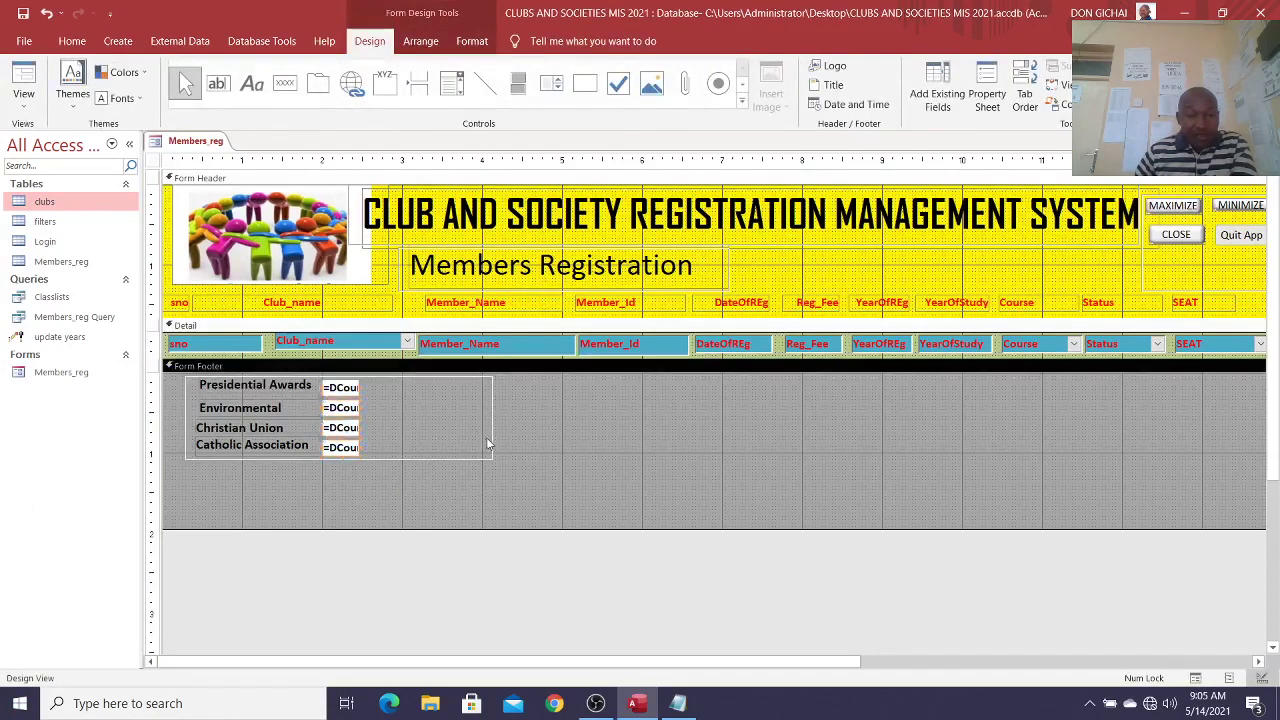
left_click(492, 437)
left_click_drag(493, 418, 366, 425)
left_click(503, 456)
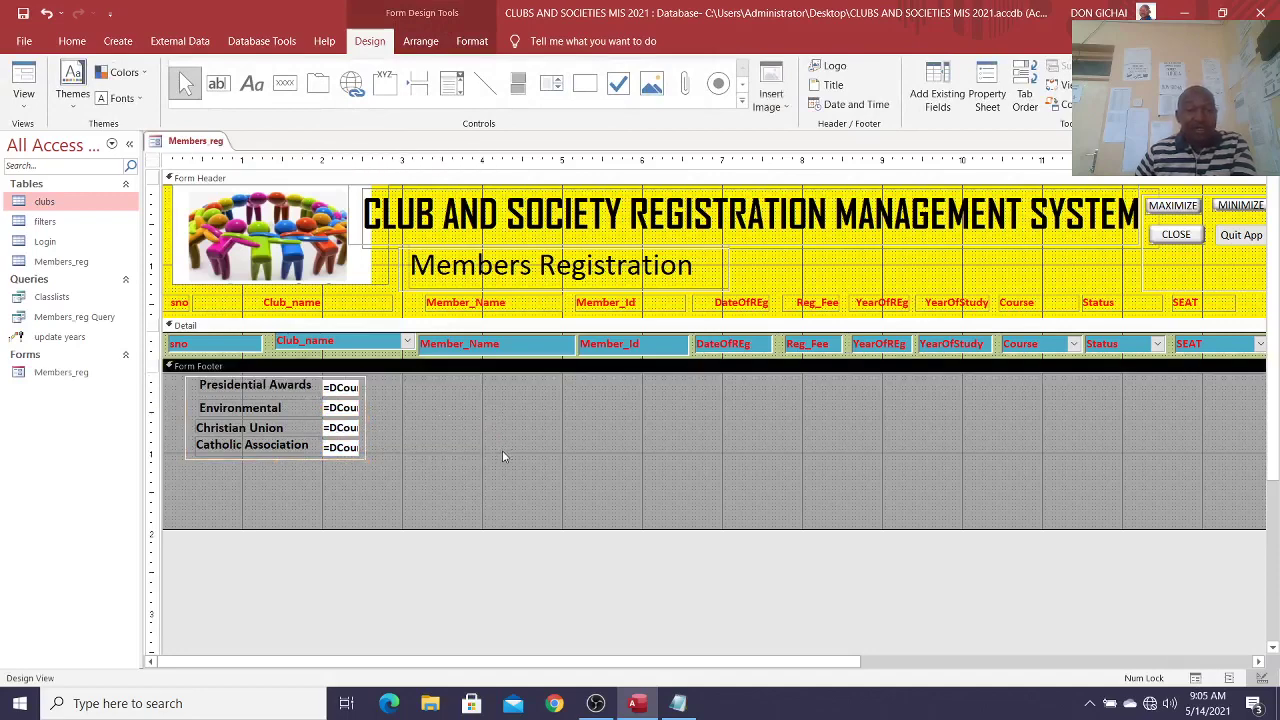
Step: Preview the form with its data, return to its design, and shorten the form footer to sit closer below the club totals
left_click(23, 80)
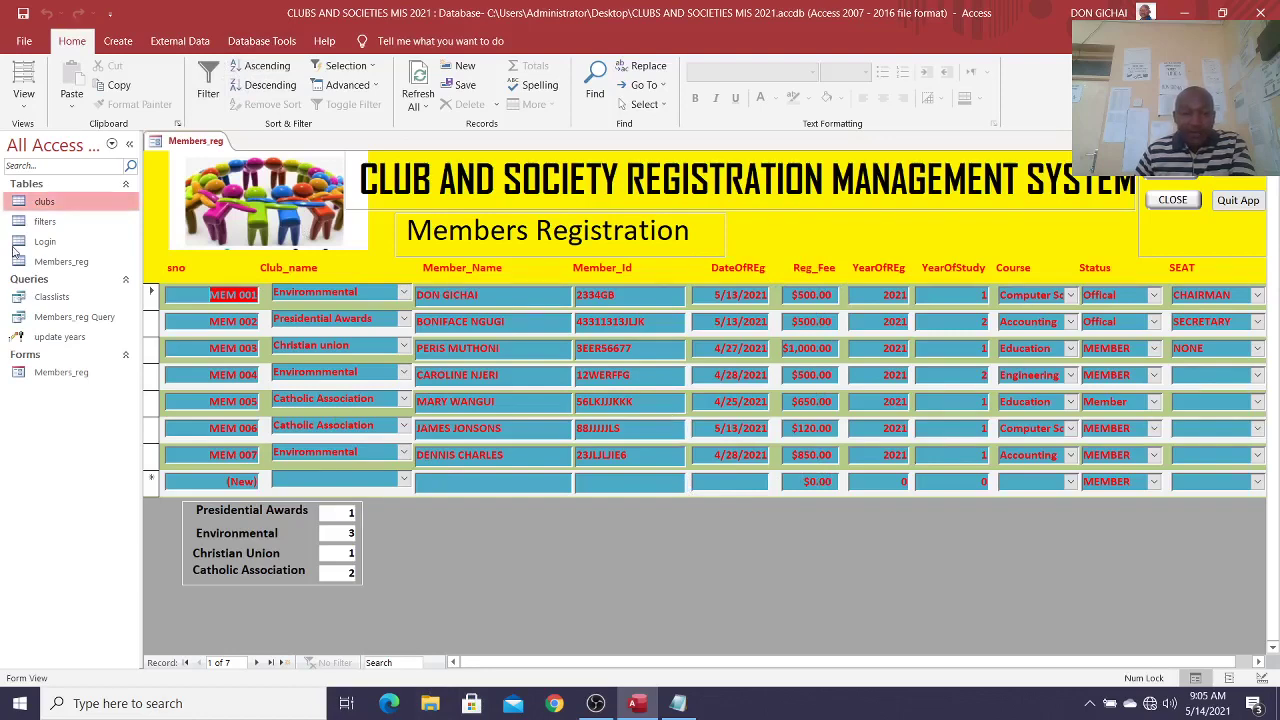
right_click(1043, 222)
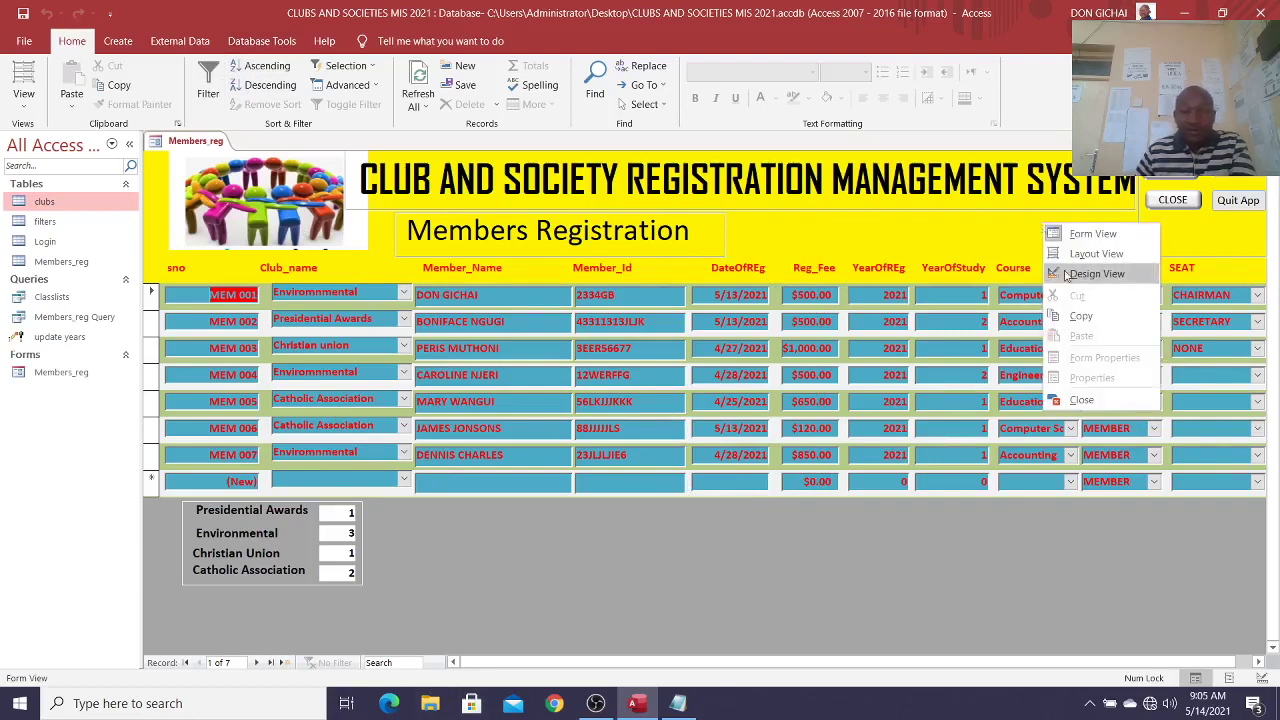
left_click(1070, 275)
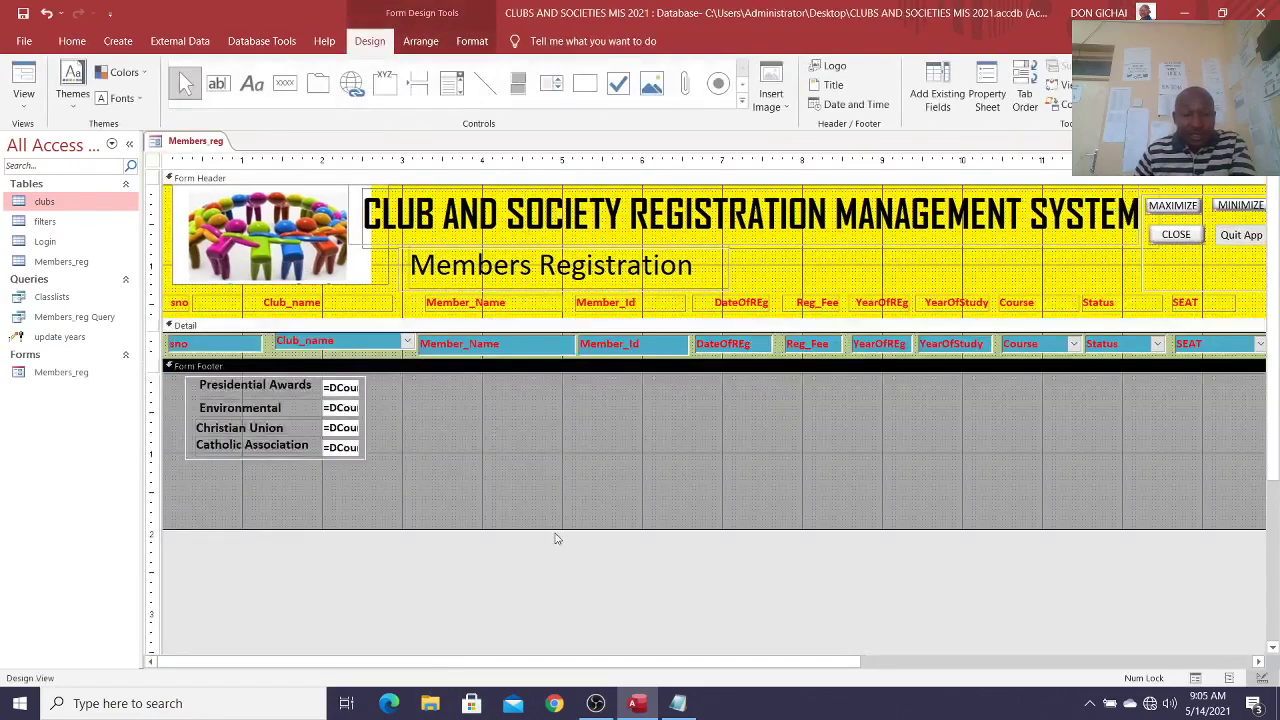
left_click_drag(556, 528, 556, 479)
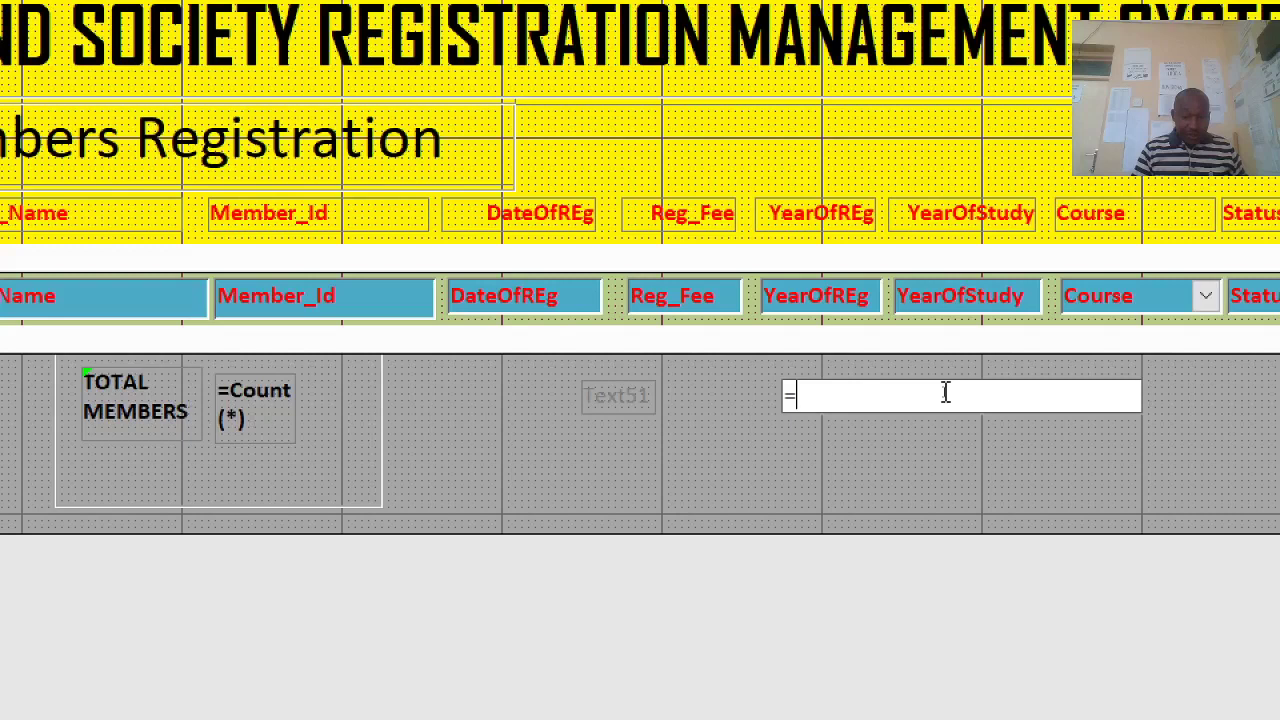
Step: Enter =SUM(Reg_Fee) in the new footer text box and move the box up against its attached label
type("SUM(Reg_")
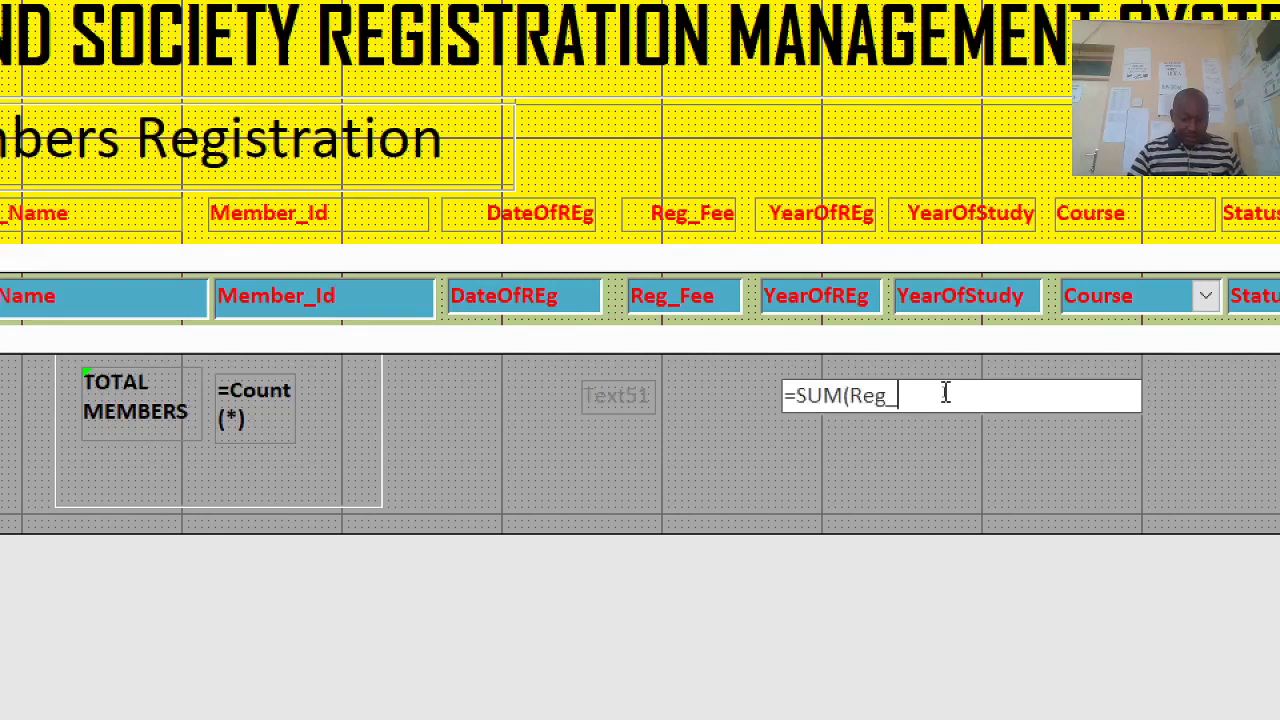
type("Fee)")
left_click(715, 469)
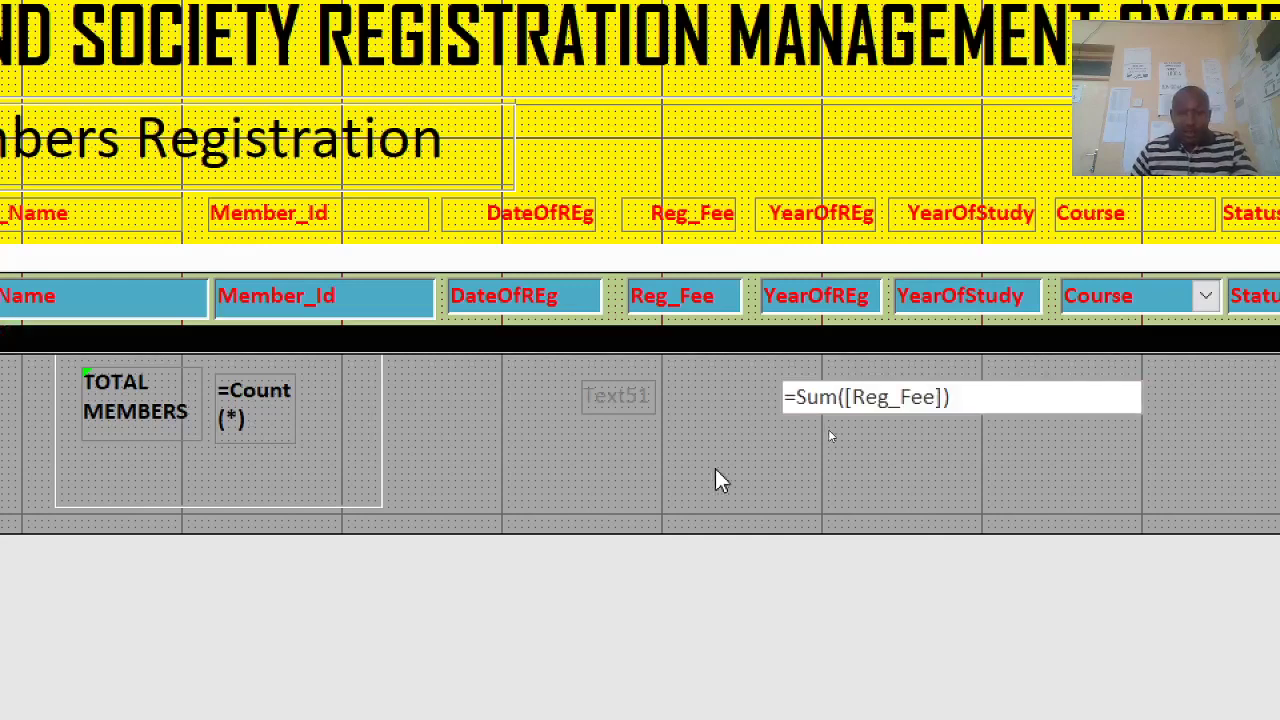
left_click(623, 379)
left_click_drag(786, 380, 658, 380)
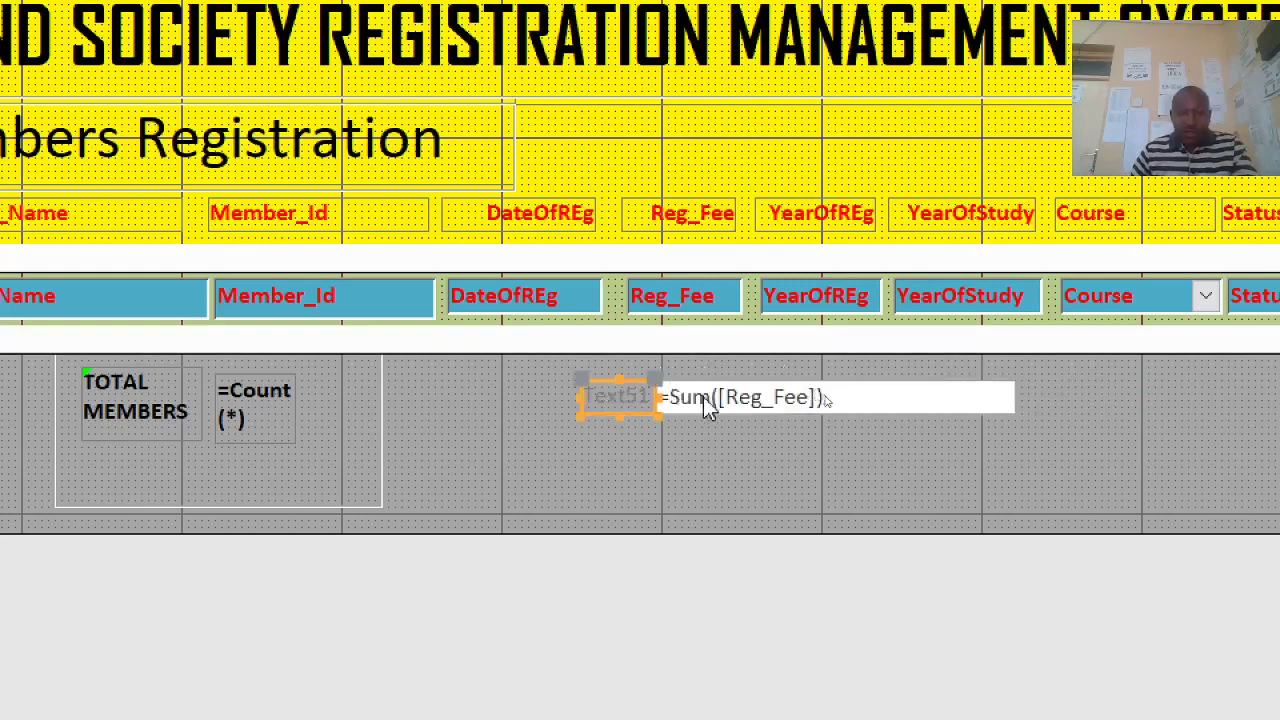
Step: Change the caption of the label attached to the Reg_Fee sum text box to "Total Reg_Fee"
double_click(605, 397)
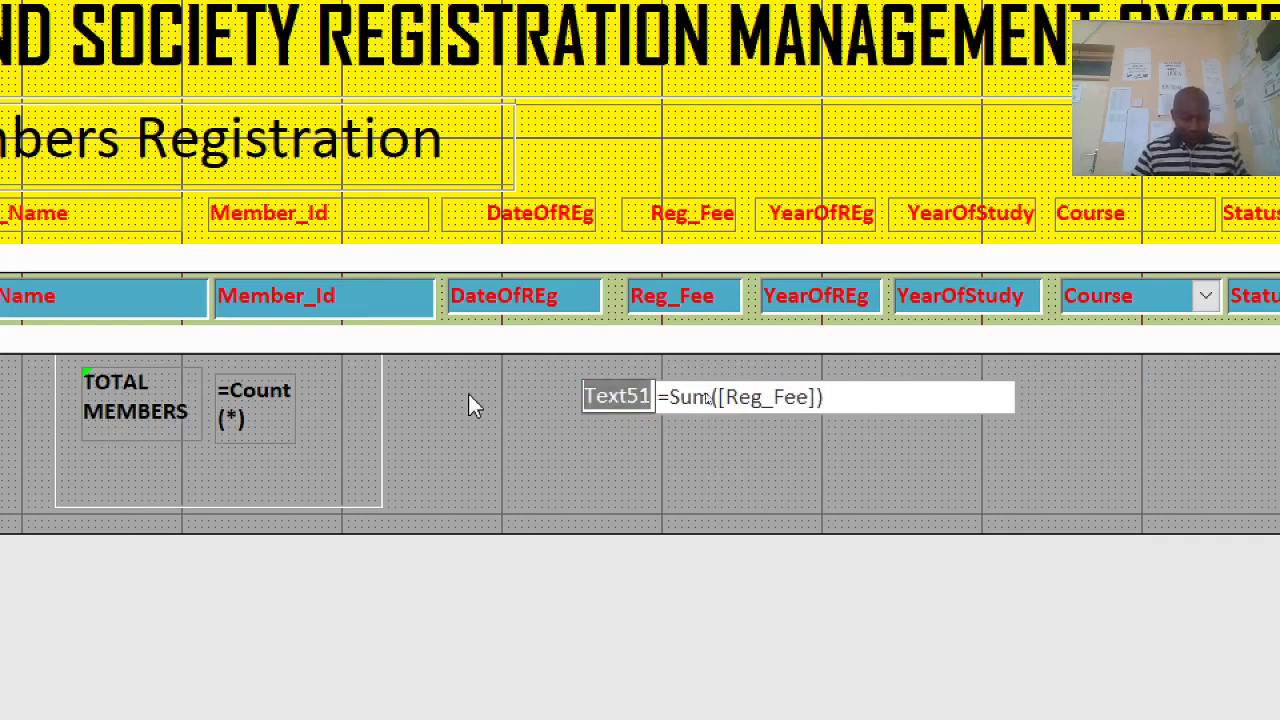
type("Total")
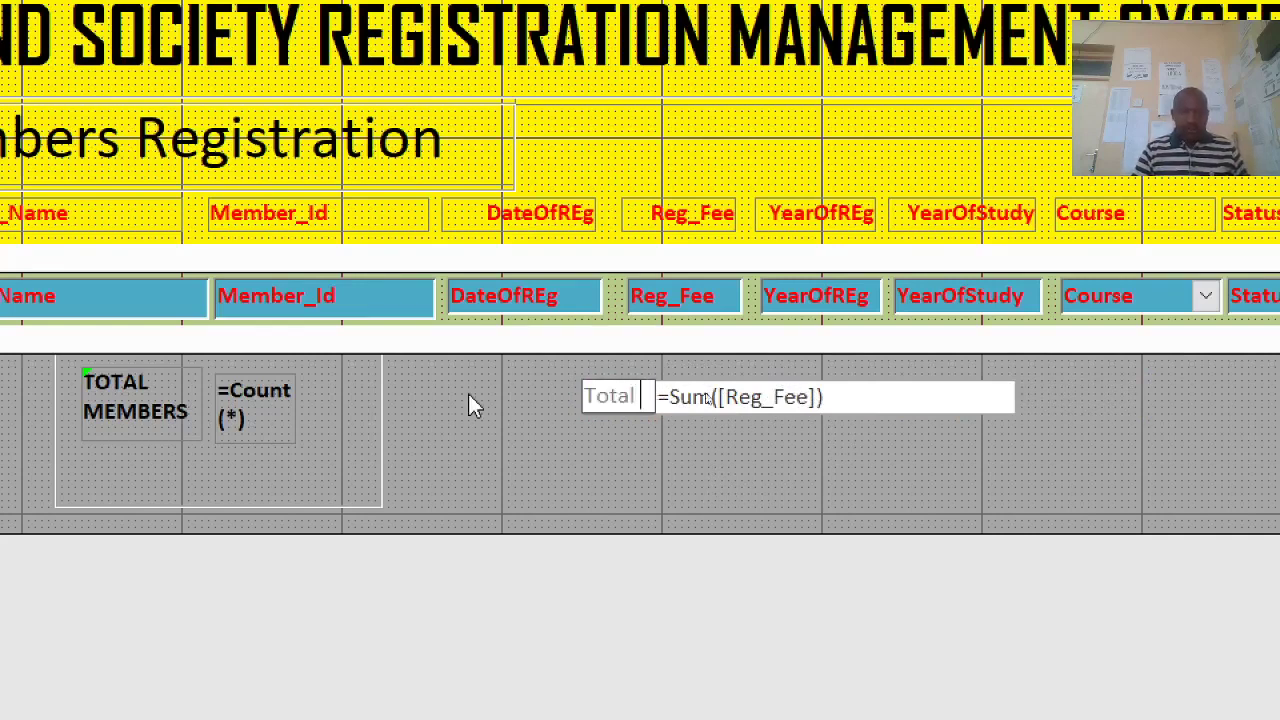
type(" Reg")
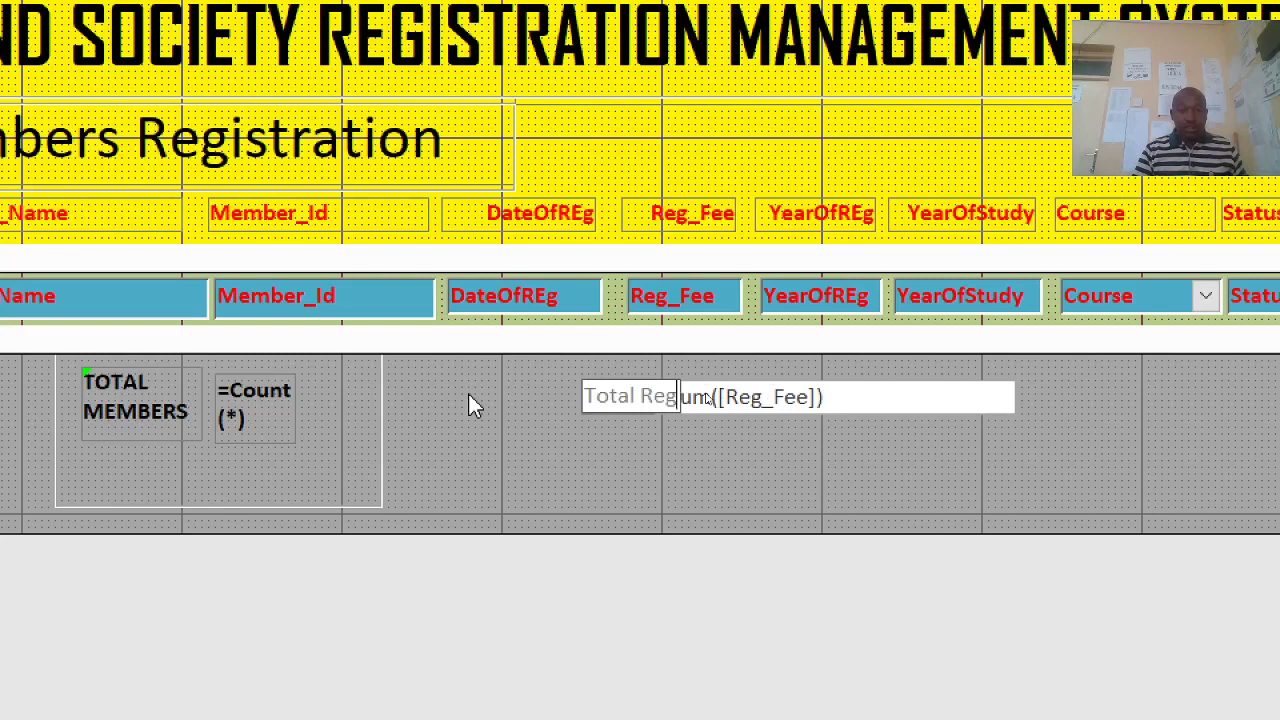
type("_Fee")
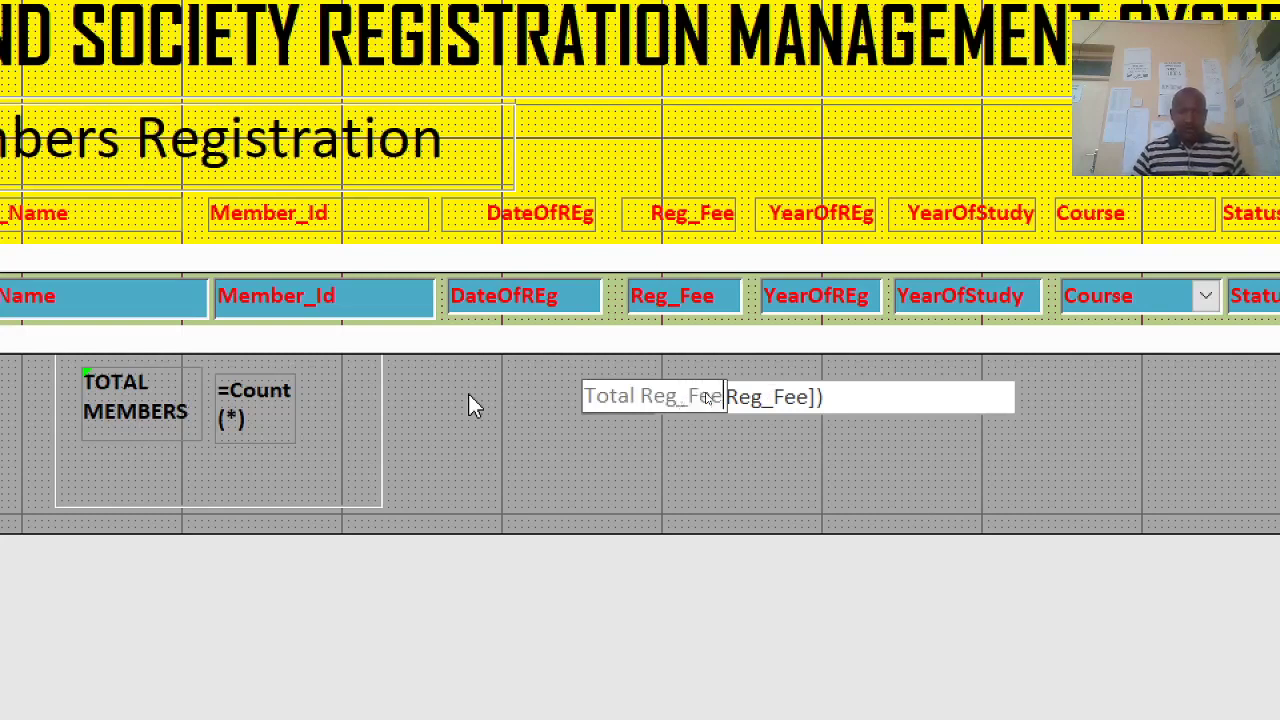
left_click(705, 462)
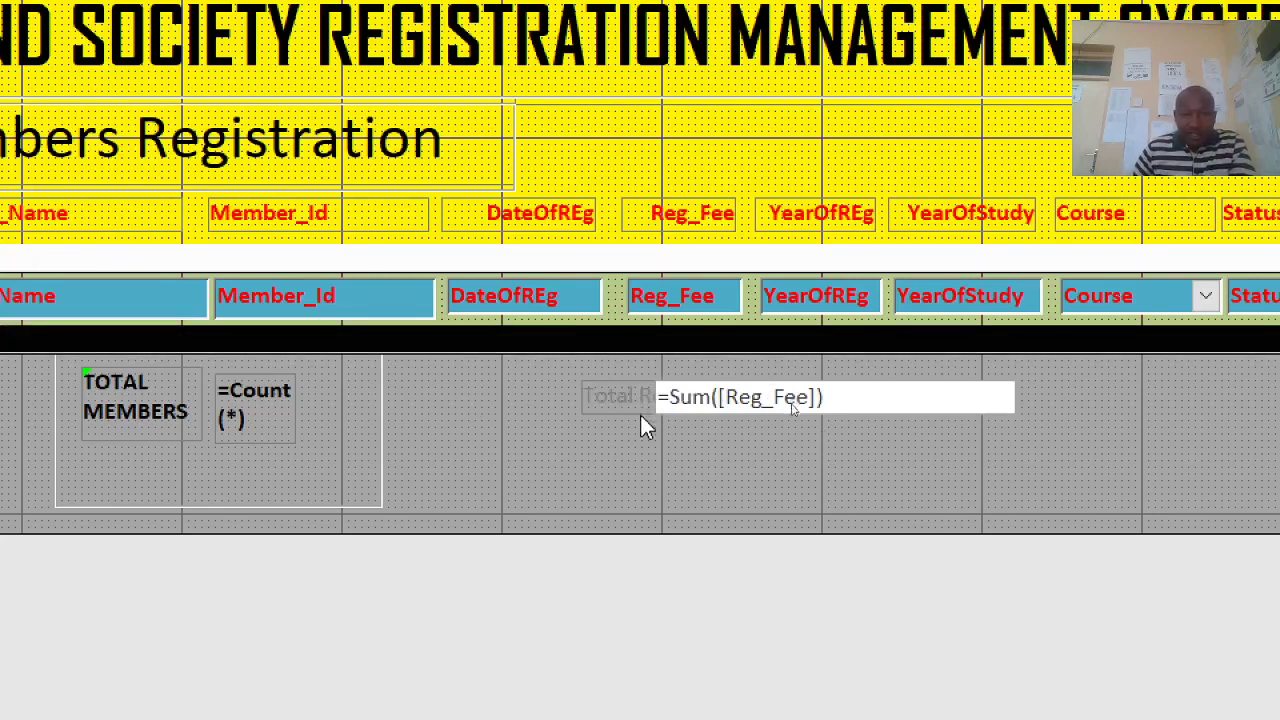
Step: Narrow the Reg_Fee sum text box from its left edge to make room for the Total Reg_Fee label
left_click(793, 405)
left_click(703, 400)
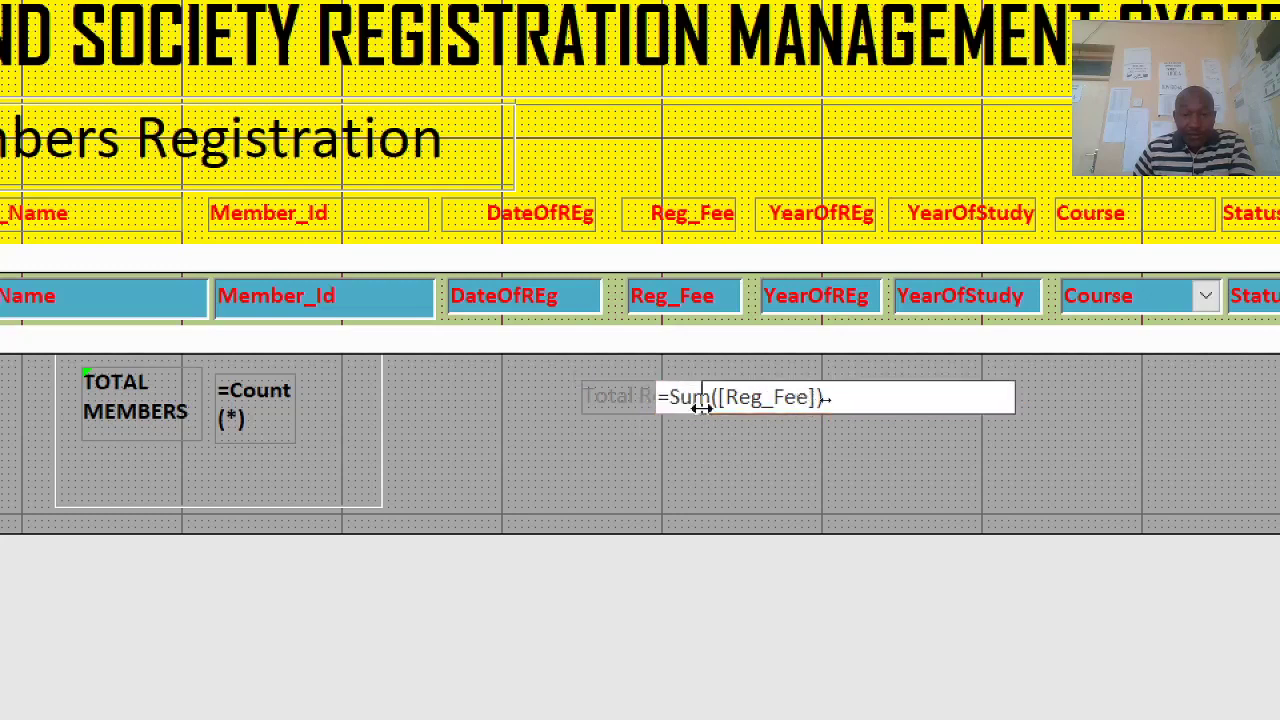
left_click(703, 405)
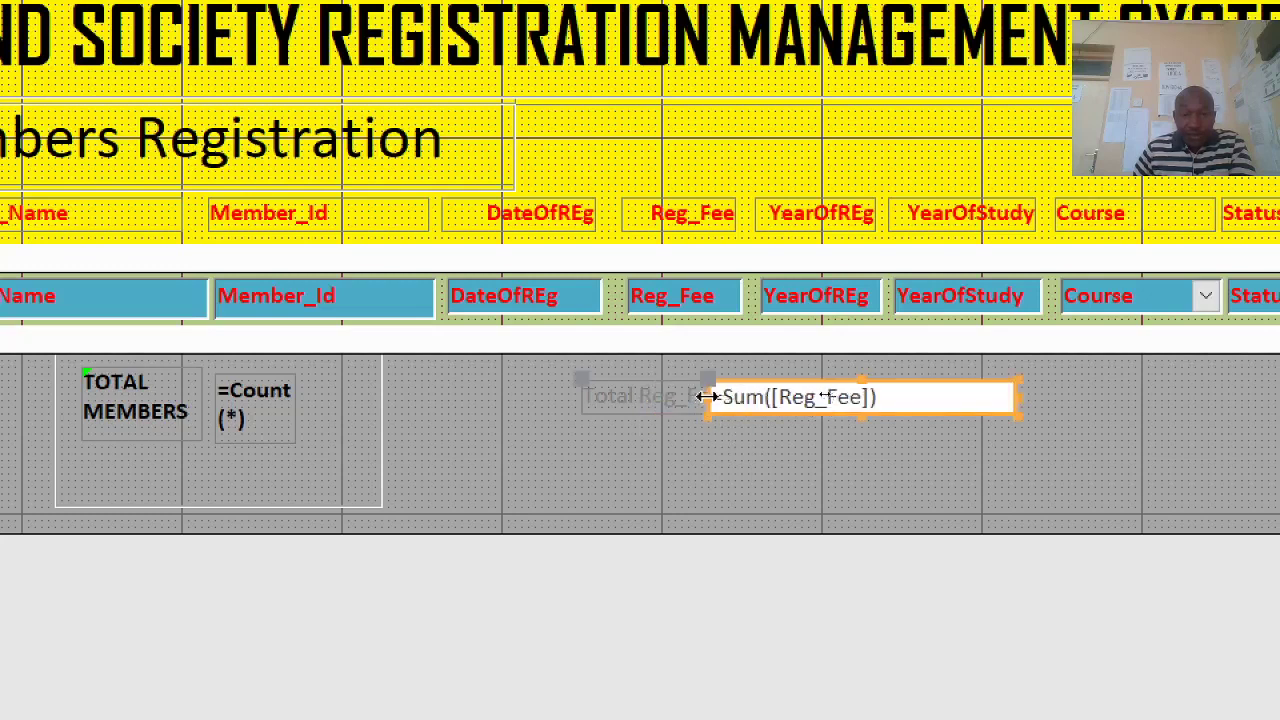
Step: Narrow the Reg_Fee sum text box from both sides so it sits clear beside the Total Reg_Fee label
left_click_drag(706, 397, 728, 397)
left_click(983, 399)
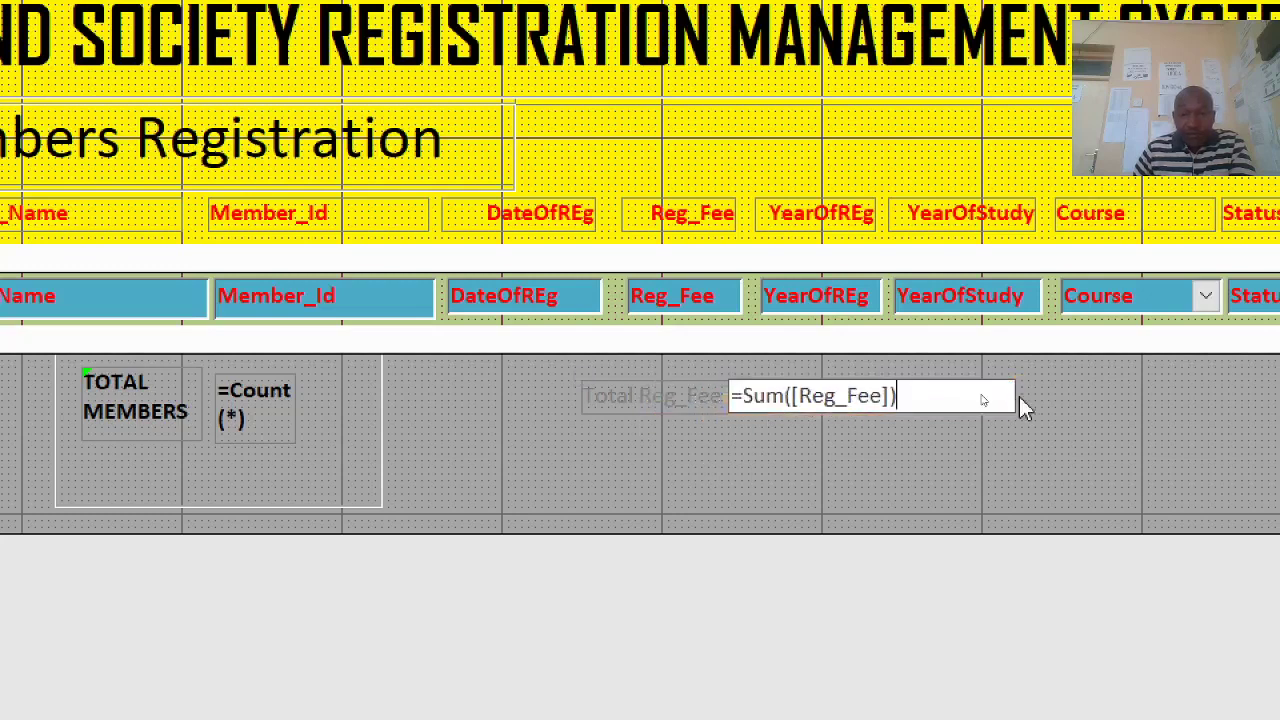
left_click(1021, 411)
left_click(992, 402)
left_click_drag(1016, 397, 587, 442)
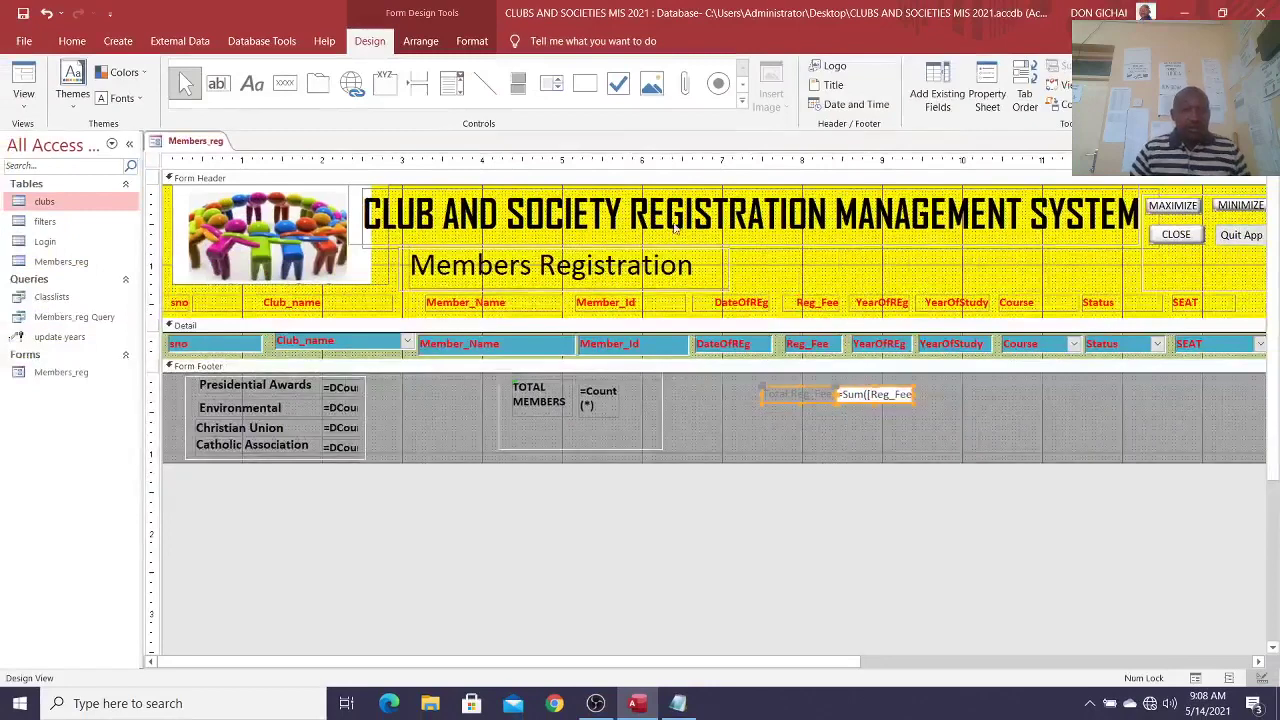
Step: Format the Total Reg_Fee label and its sum text box with black, bold, 12-point text
left_click(472, 41)
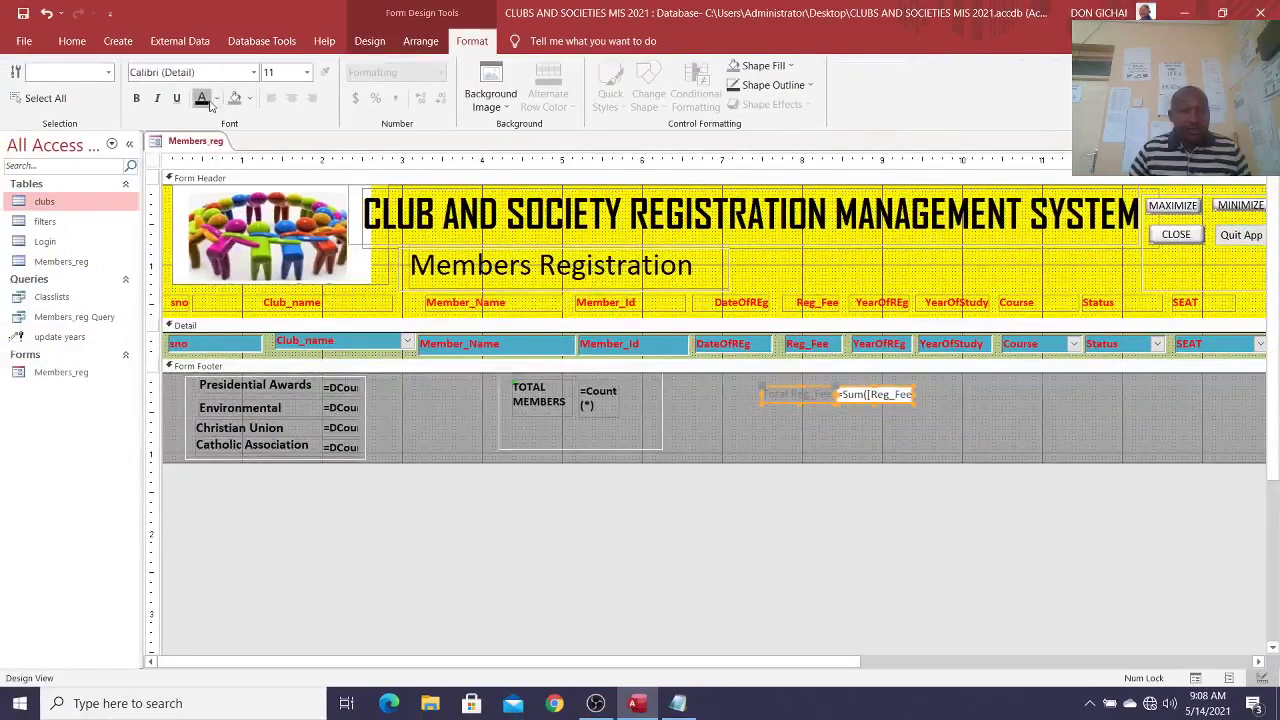
left_click(205, 100)
left_click(136, 98)
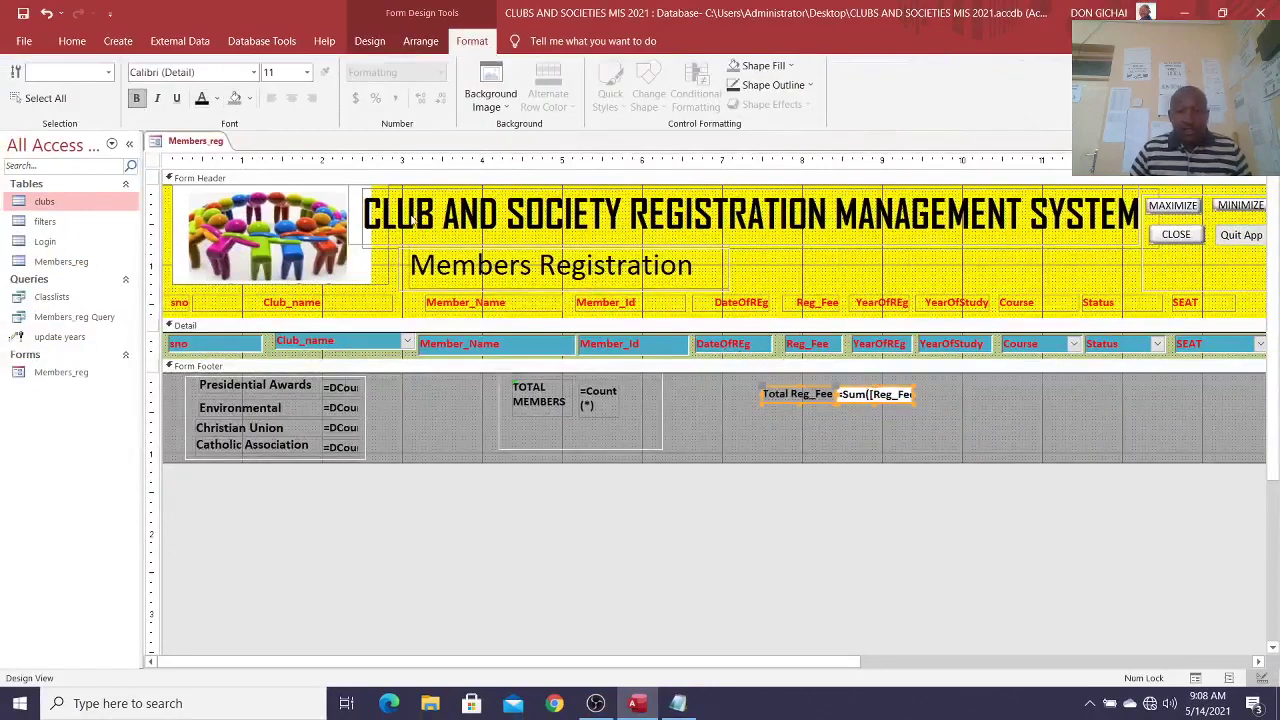
left_click(307, 72)
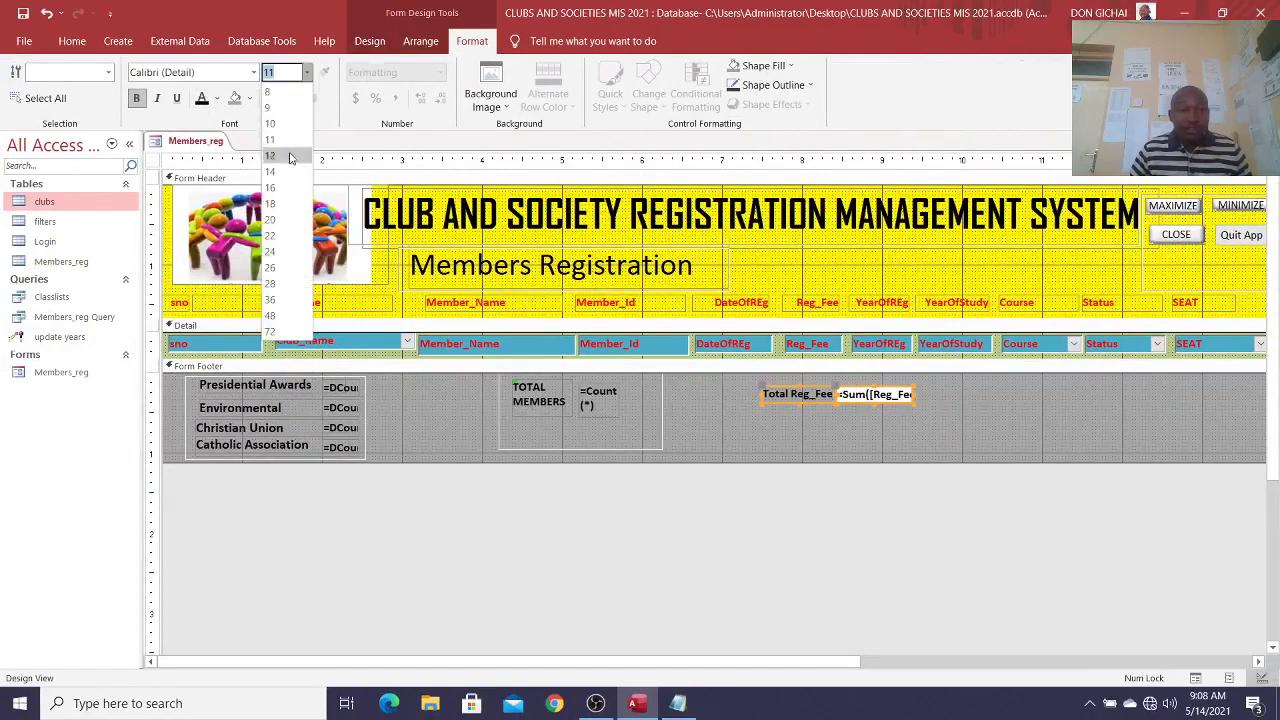
left_click(290, 156)
left_click(816, 420)
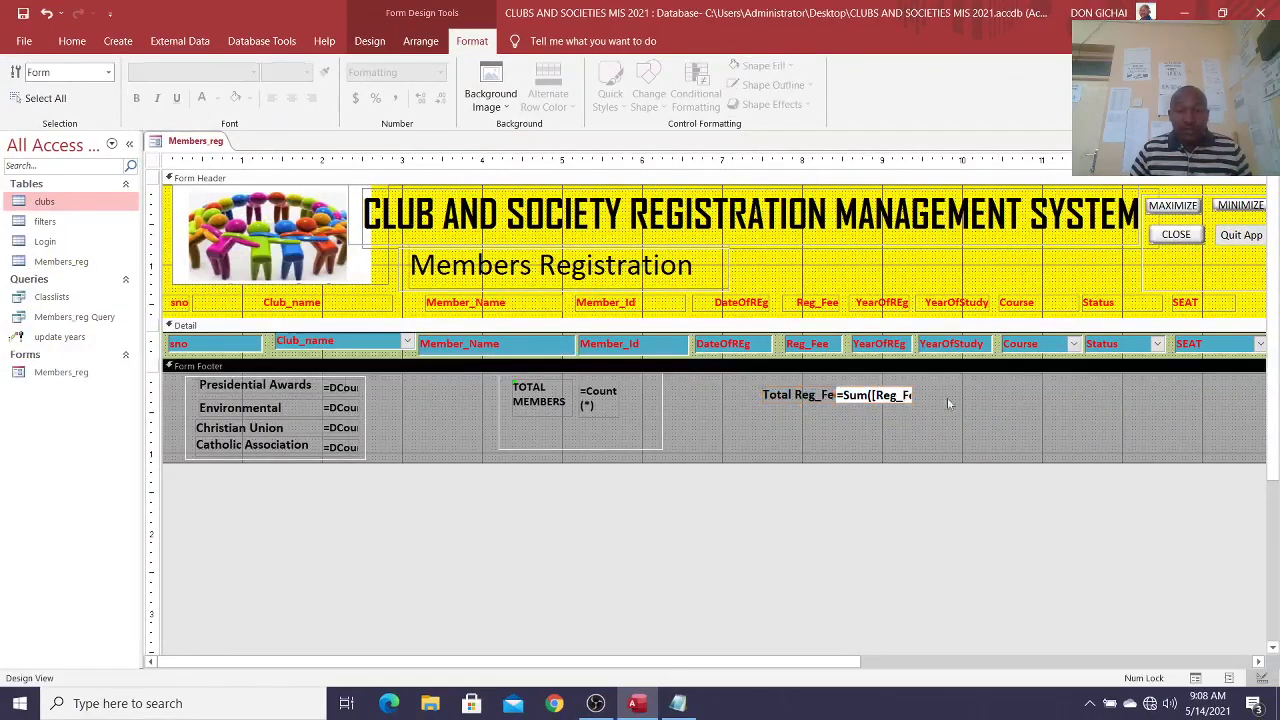
Step: Draw a rectangle around the Total Reg_Fee label and sum box in the form footer and preview the form with its data
left_click(369, 41)
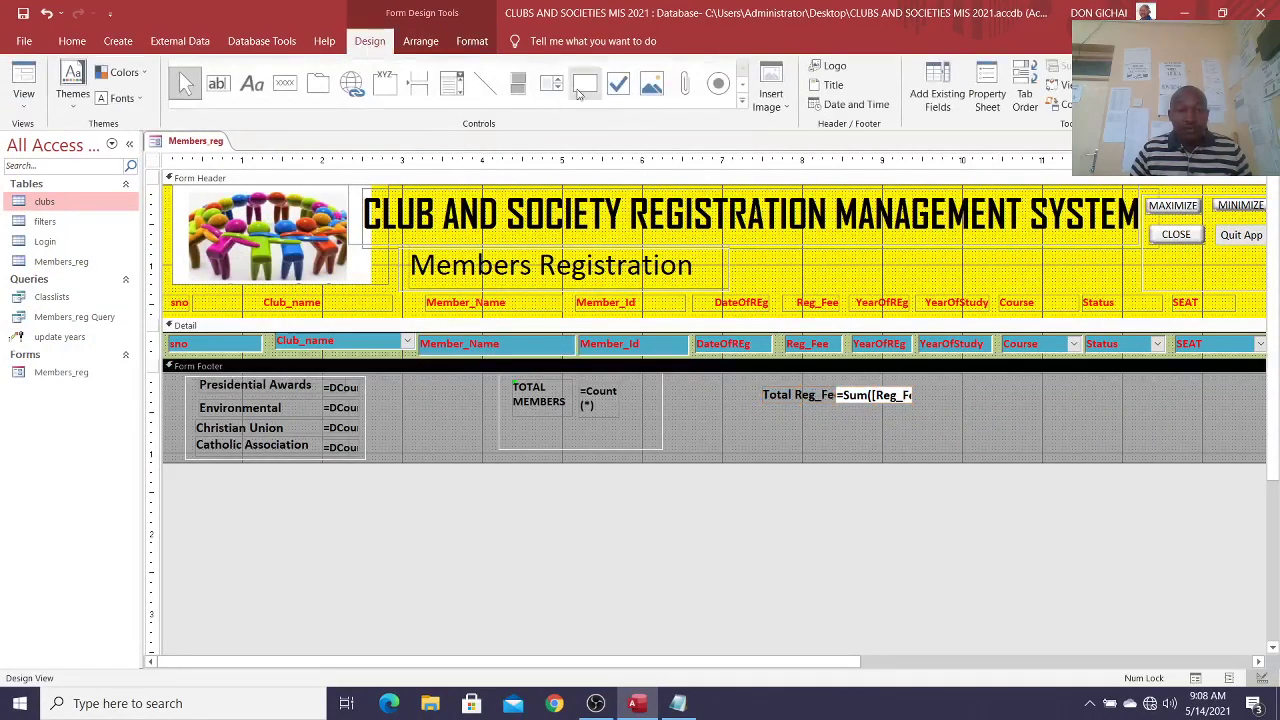
left_click(585, 83)
mouse_move(743, 376)
left_mouse_down()
mouse_move(880, 430)
mouse_move(970, 443)
left_mouse_up()
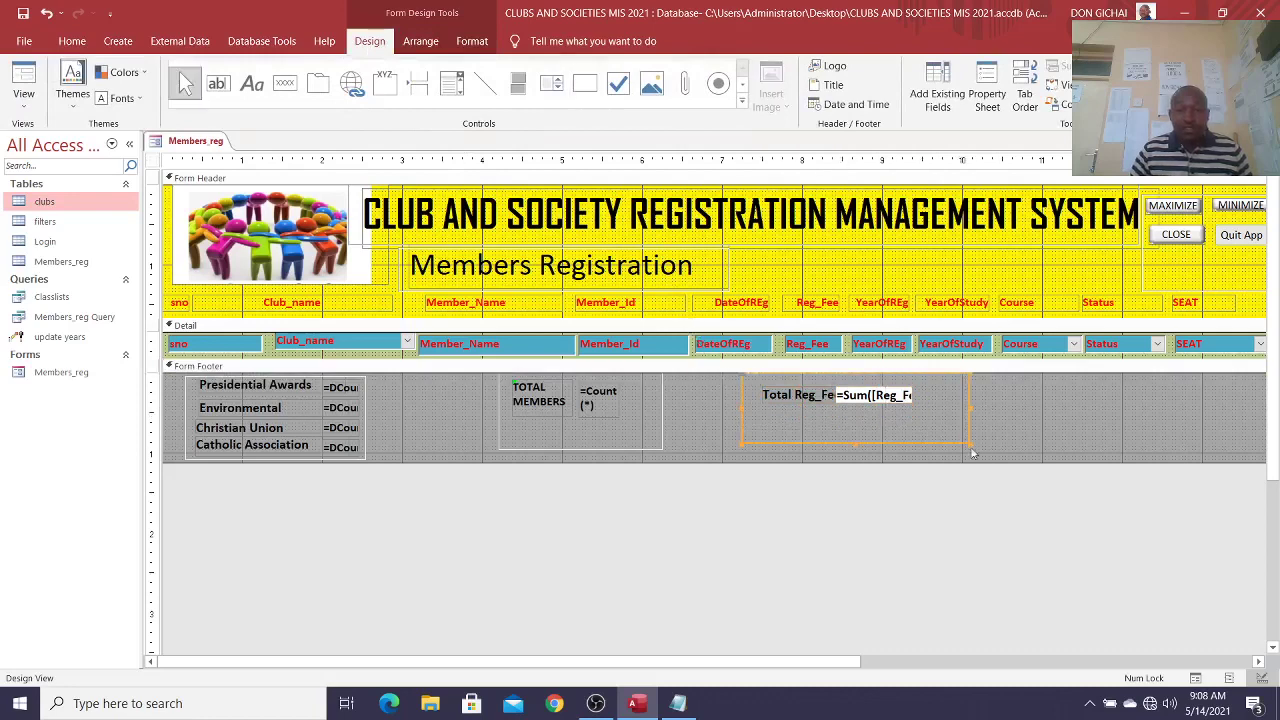
left_click(72, 41)
left_click(23, 80)
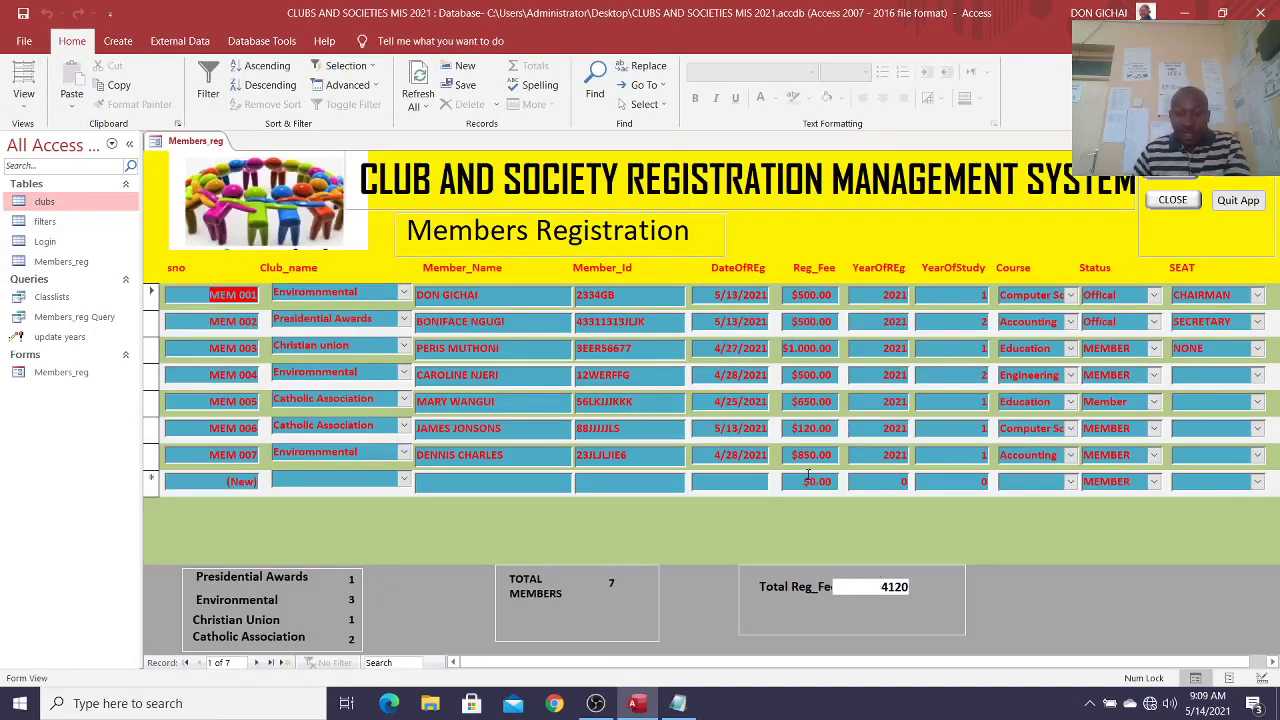
Step: Return to the form's design and widen the Reg_Fee sum text box to about 1.21 inches, with a height of about 0.29 inches
right_click(1045, 577)
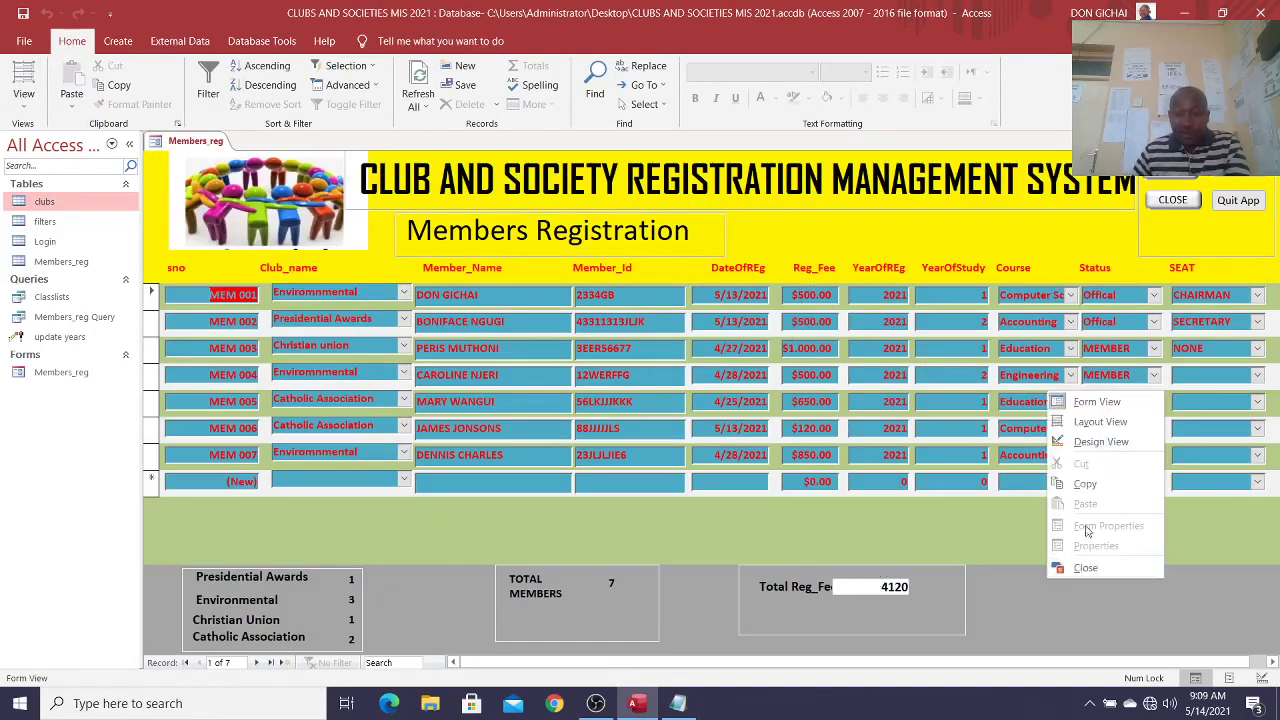
left_click(1095, 444)
left_click(892, 395)
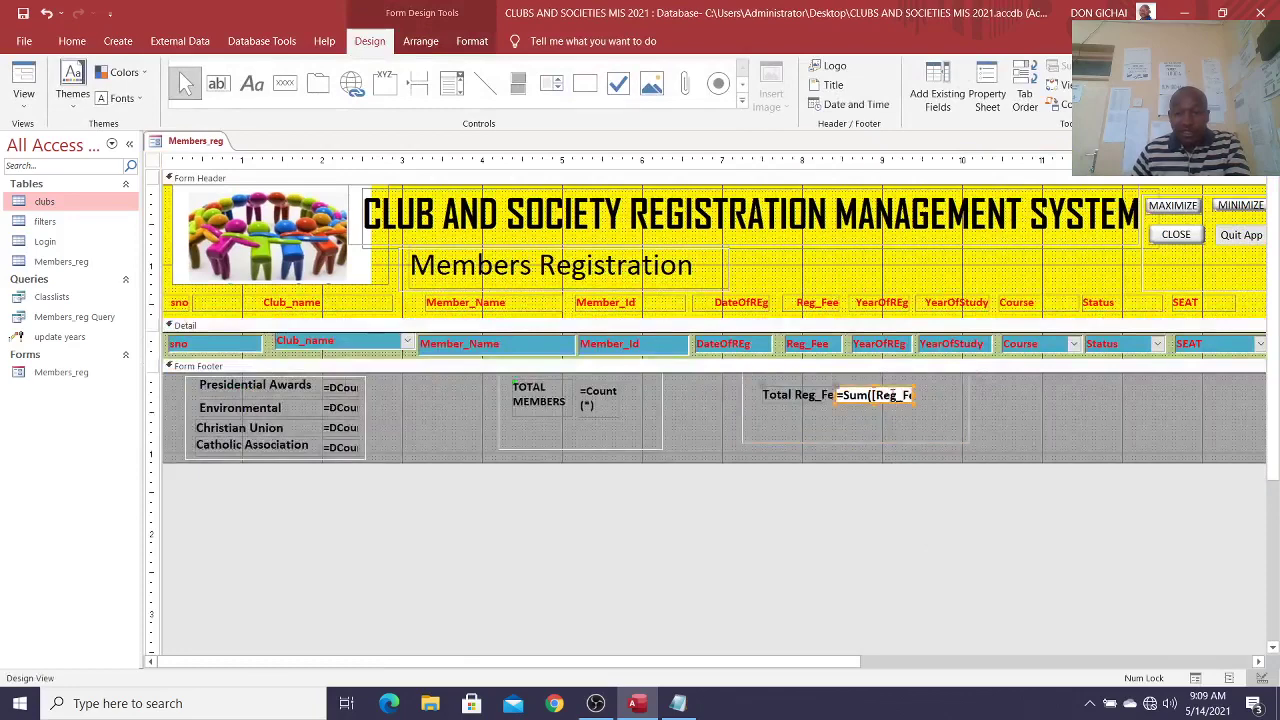
left_click_drag(912, 398, 932, 398)
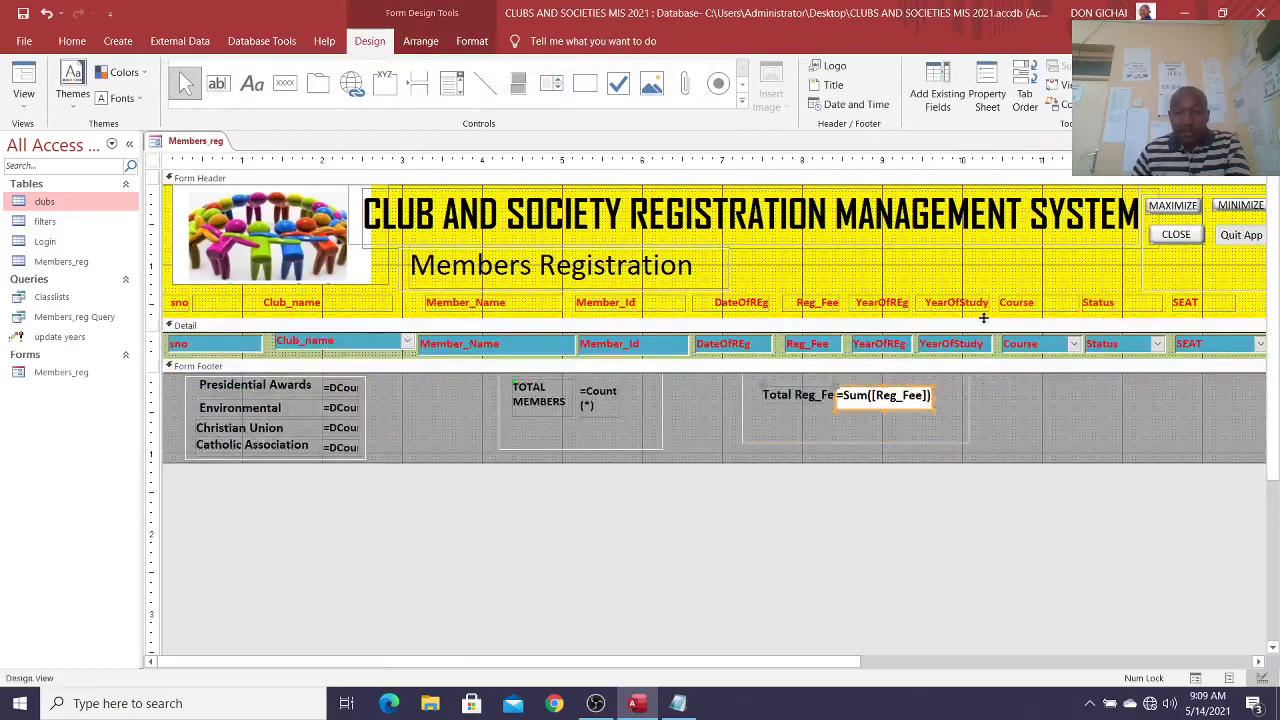
Step: Set both the Back Style and the Border Style of the Reg_Fee sum text box to Transparent
left_click(986, 95)
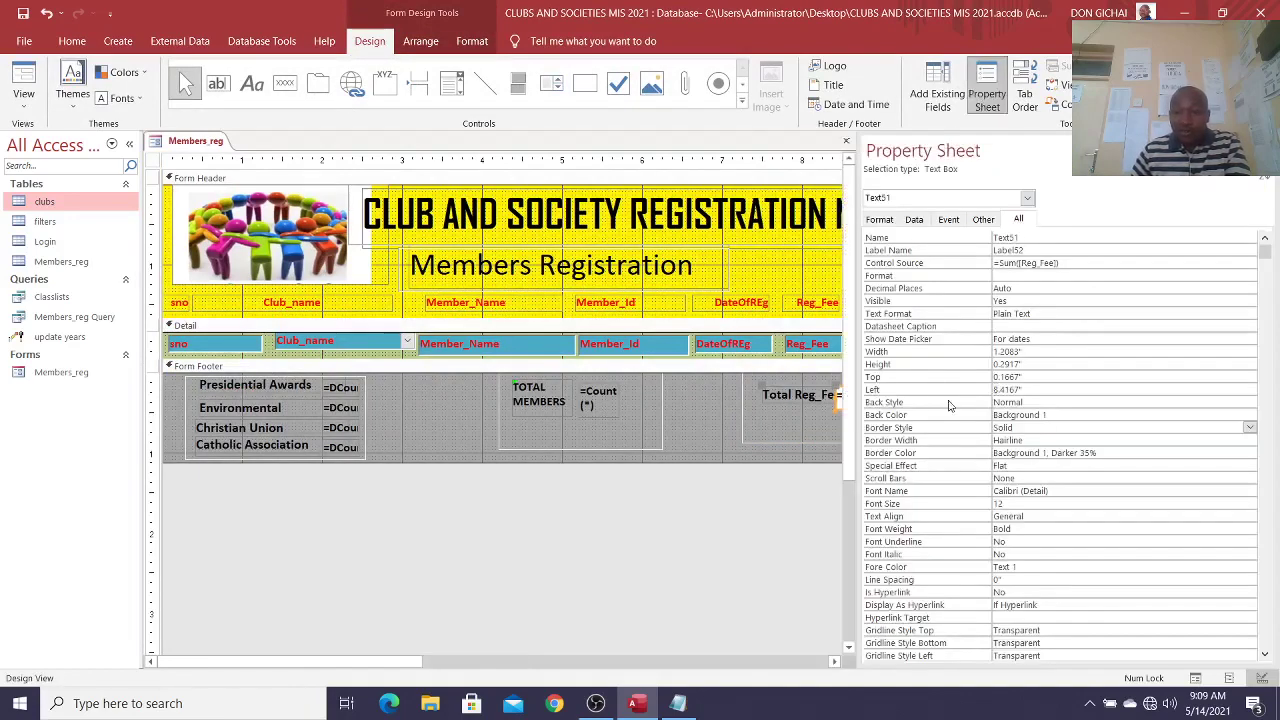
double_click(1049, 400)
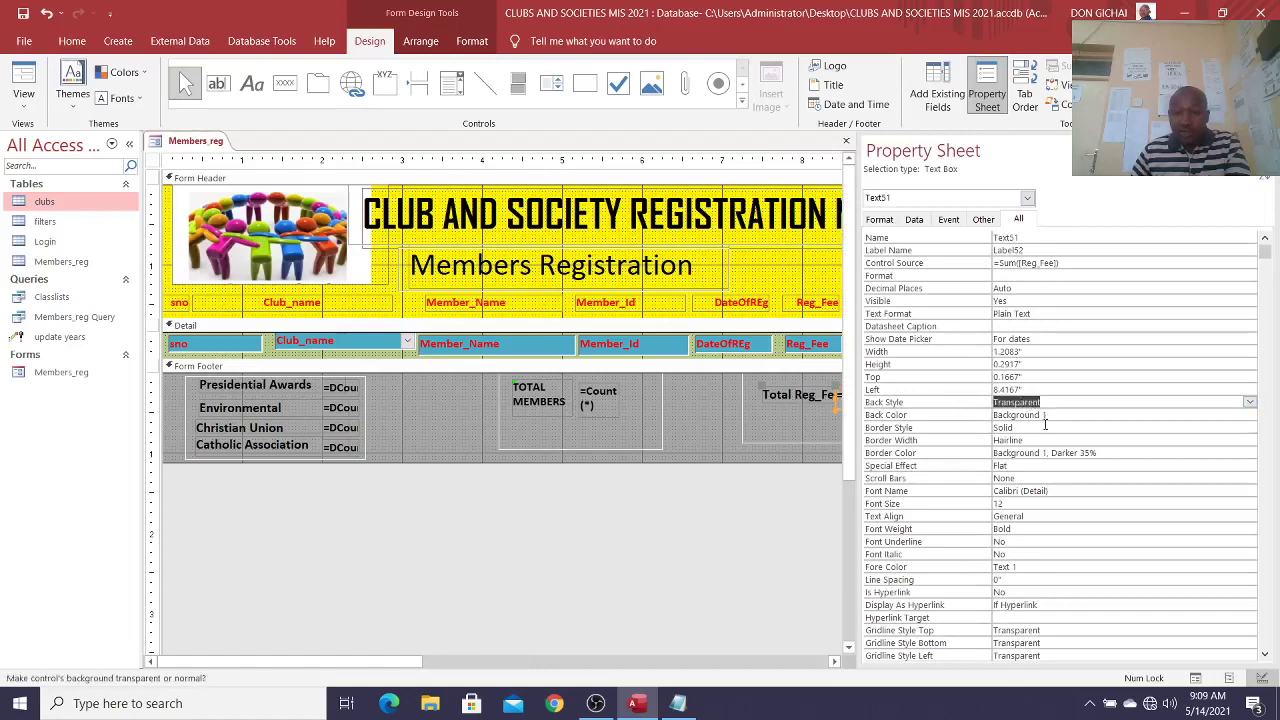
left_click(1046, 428)
left_click(1249, 427)
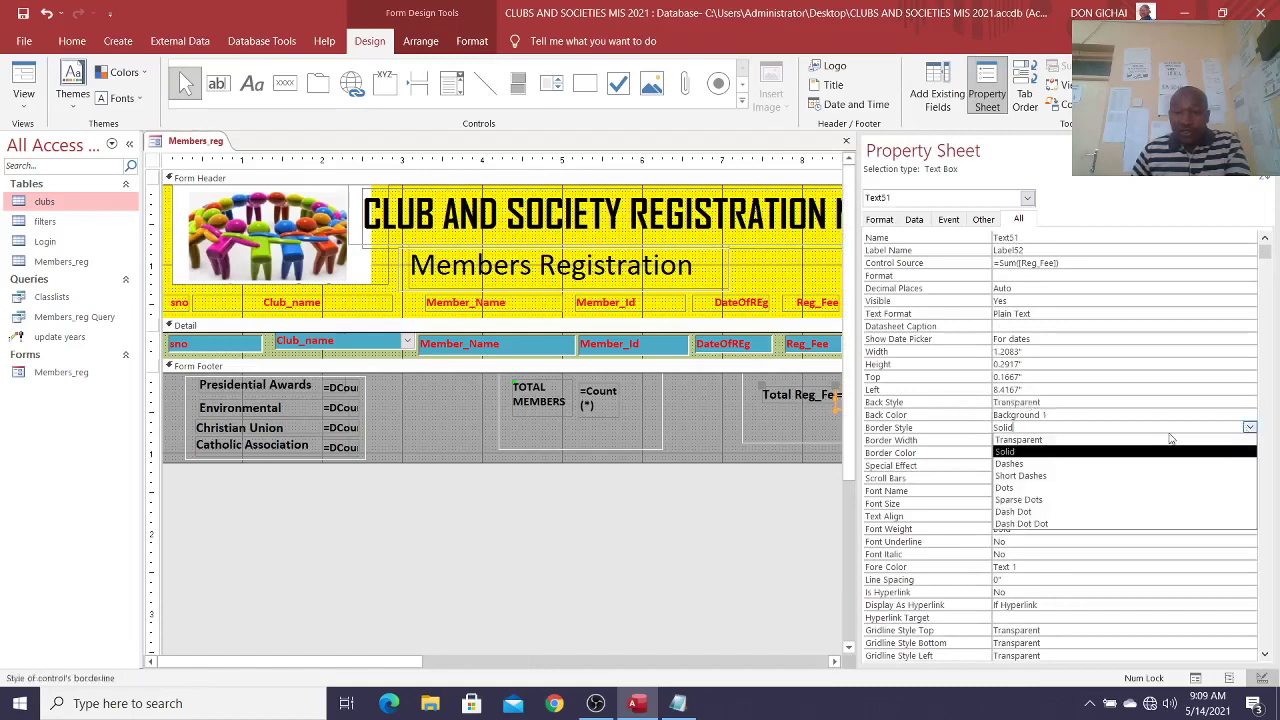
left_click(1111, 440)
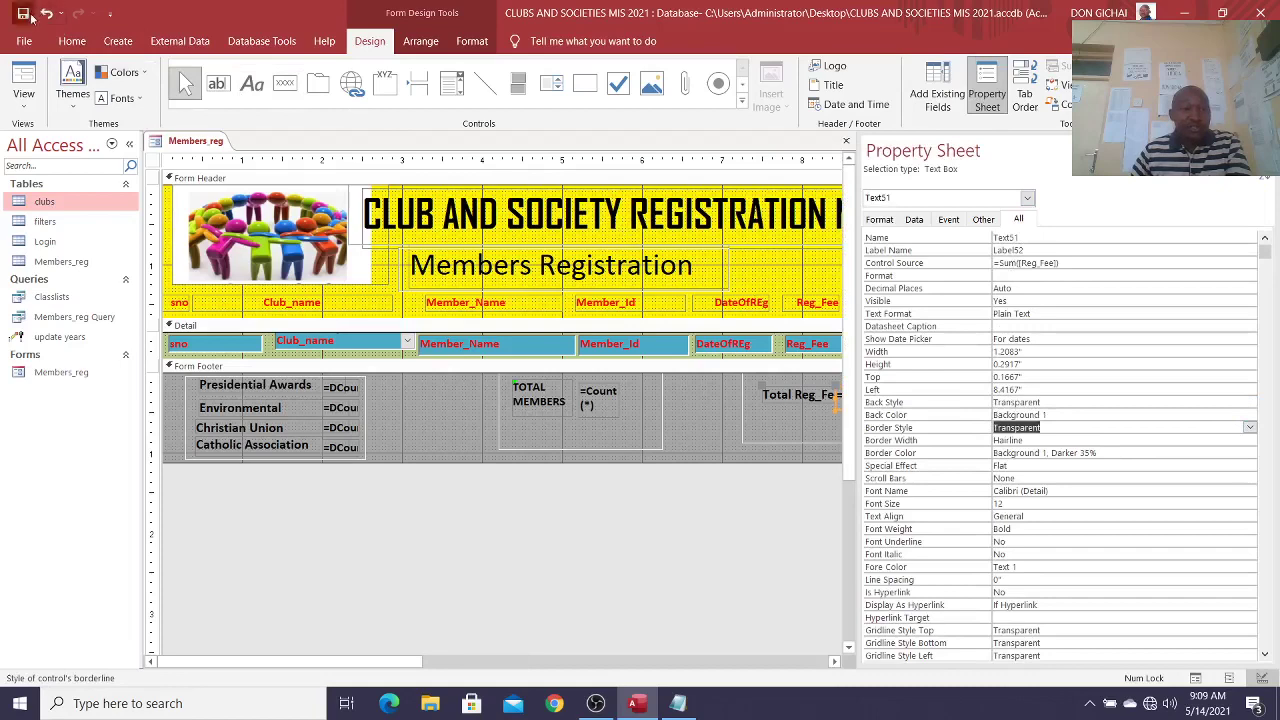
Step: Show the form with its data and start a new member record with Enviromnmental as the club, moving on to the member's name
left_click(23, 78)
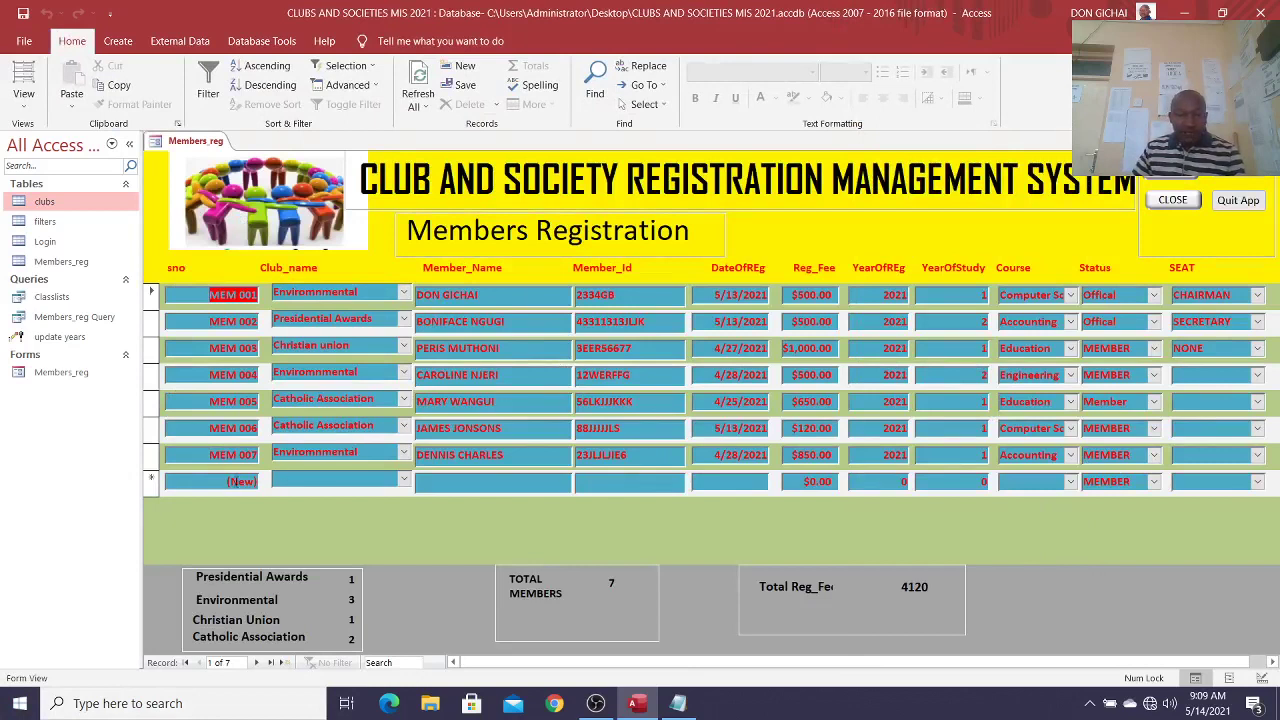
left_click(404, 481)
left_click(350, 512)
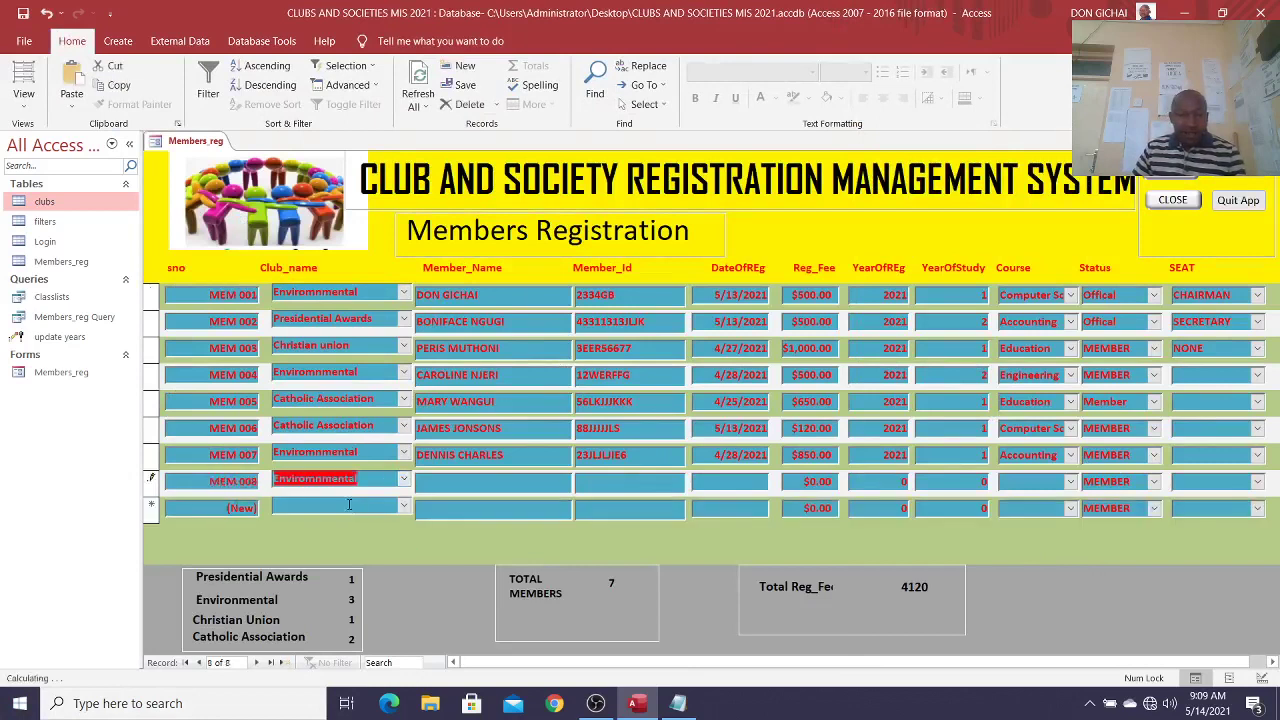
left_click(441, 479)
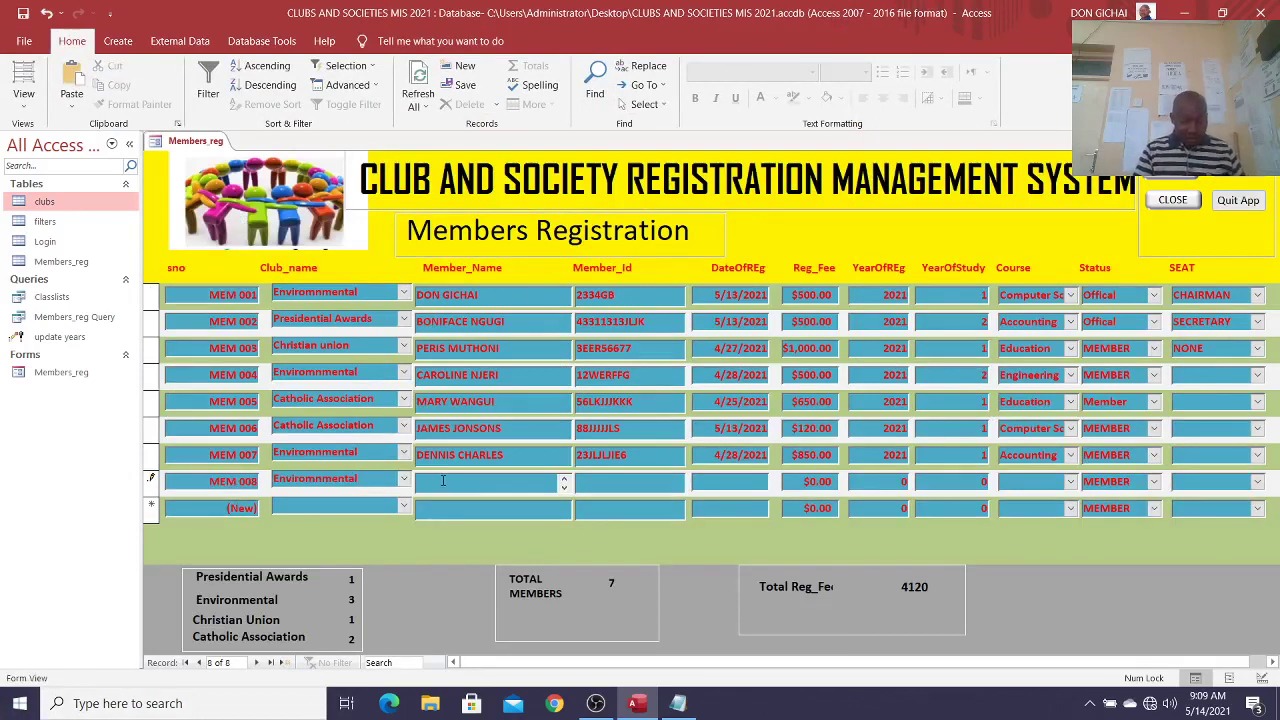
Step: Enter the member's name and member ID in the new eighth record and set its registration date to 5/14/2021
key("Caps_Lock")
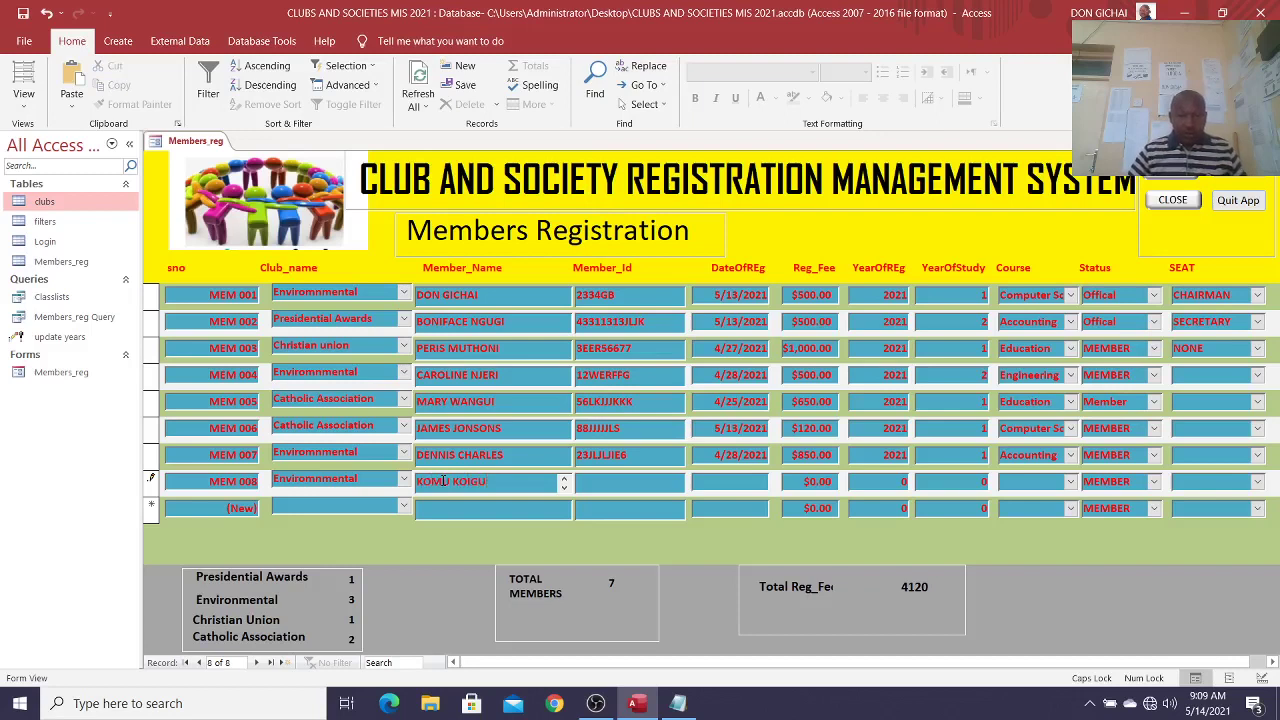
left_click(598, 483)
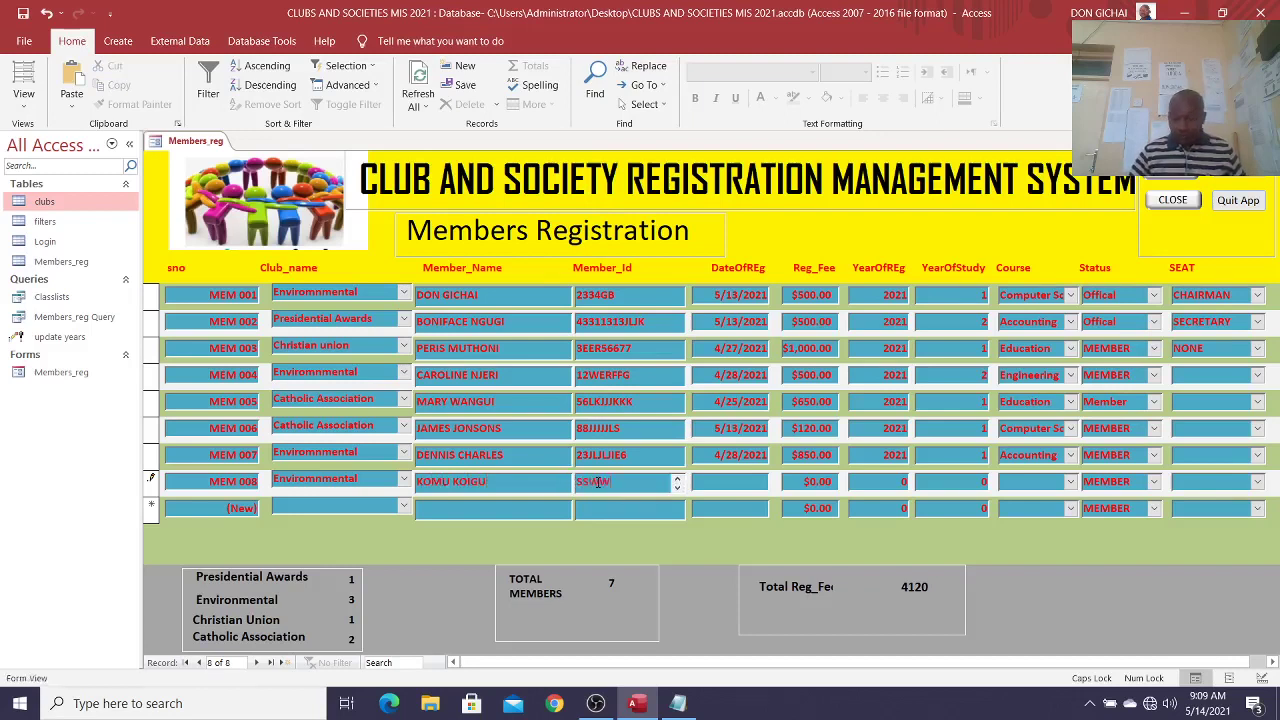
key("Tab")
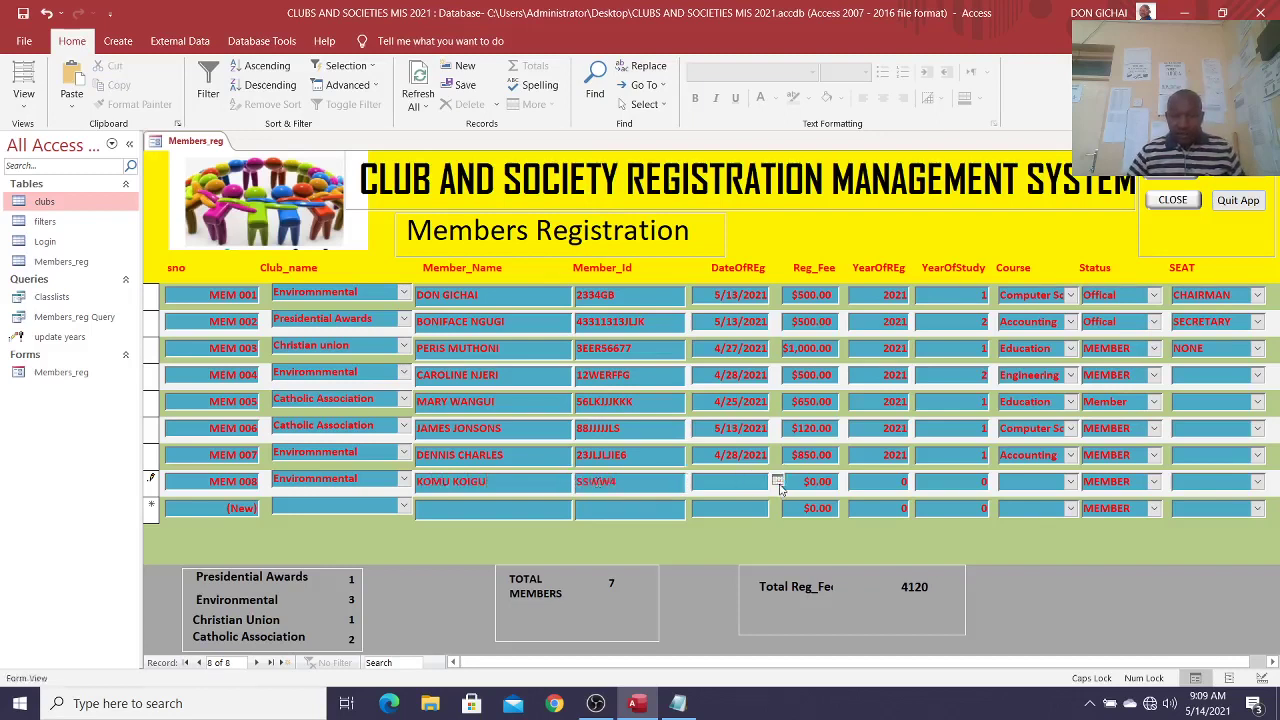
left_click(779, 482)
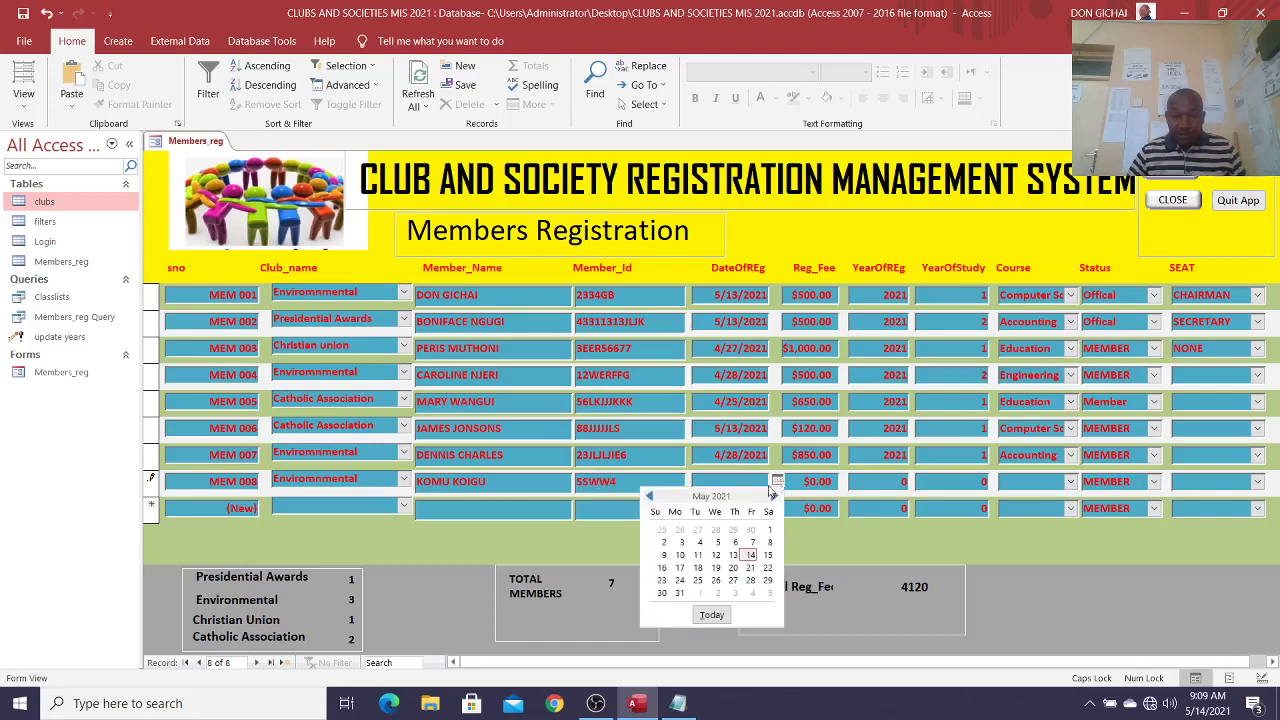
left_click(746, 564)
Step: Complete the eighth member record with Reg_Fee 7801, YearOfREg 2021, YearOfStudy 1 and the course Engineering
left_click(806, 482)
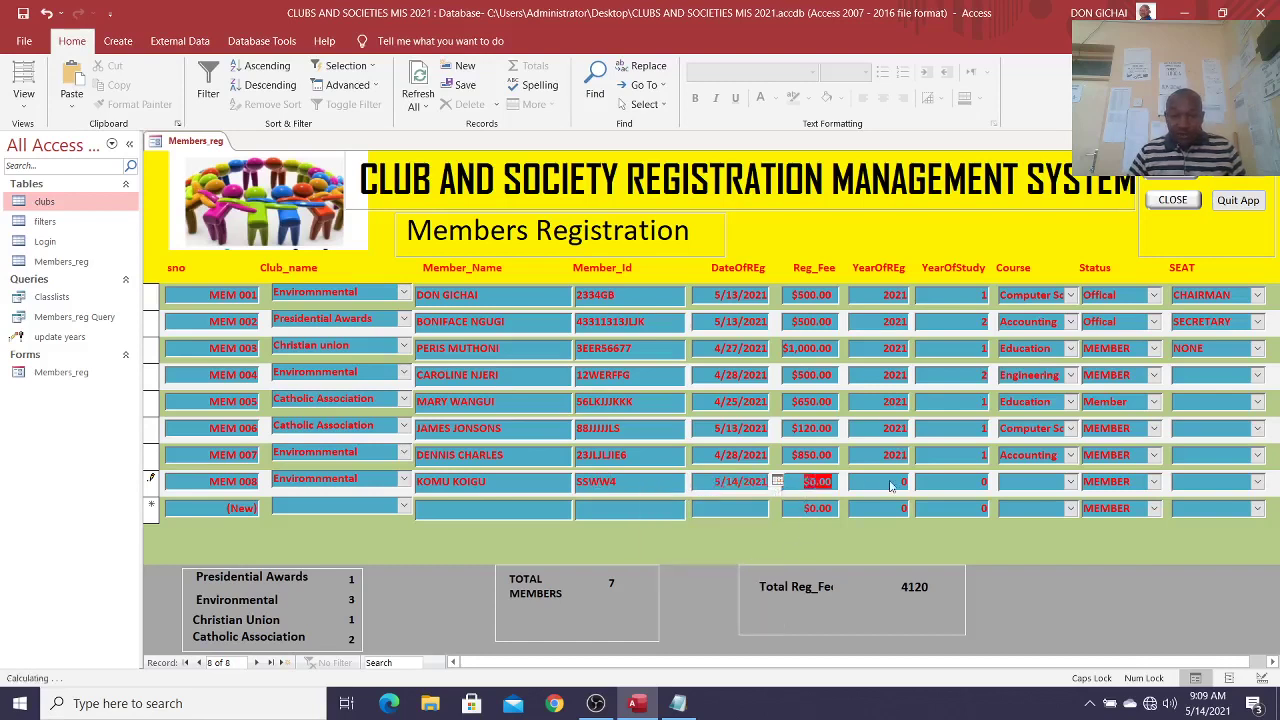
type("7,8")
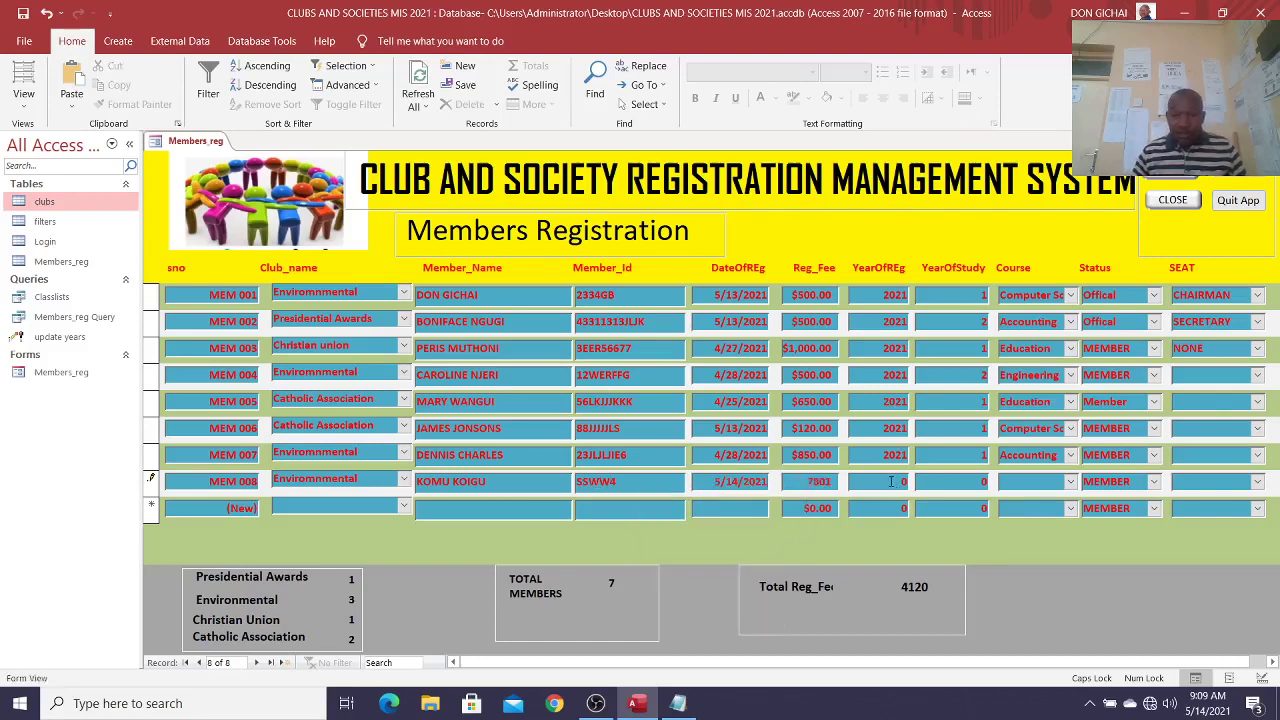
type("01")
left_click(890, 482)
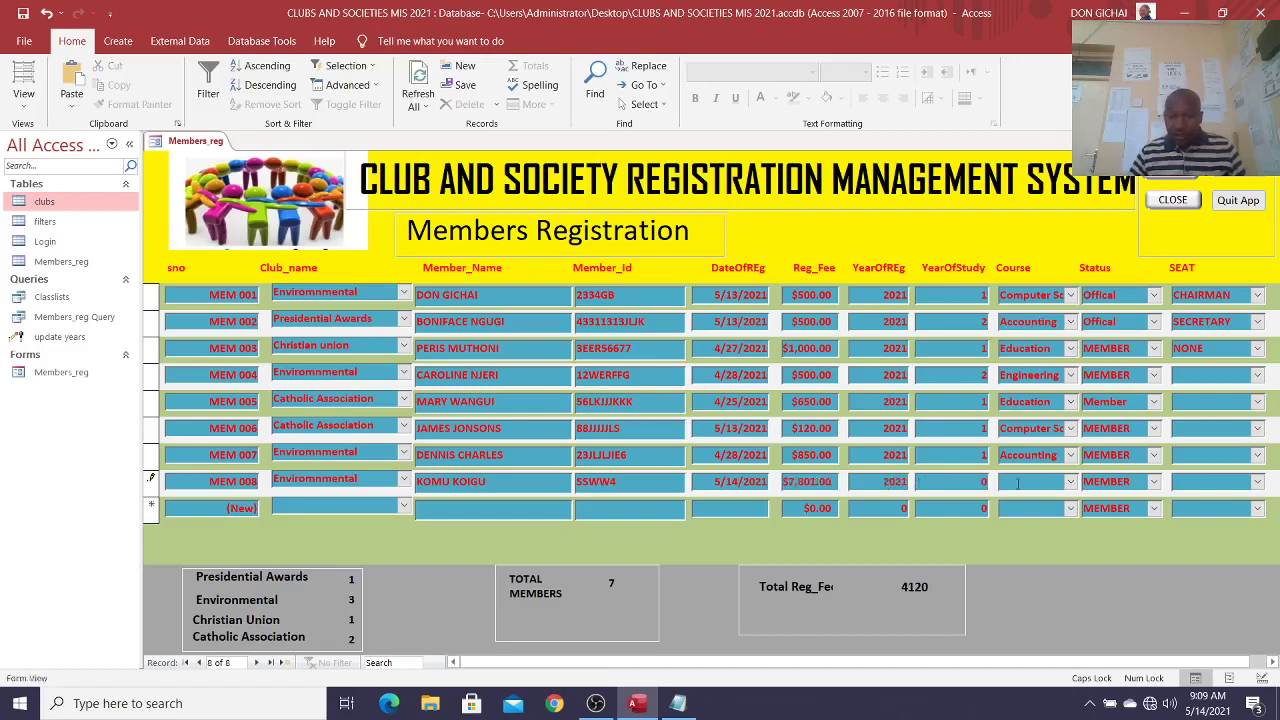
type("1")
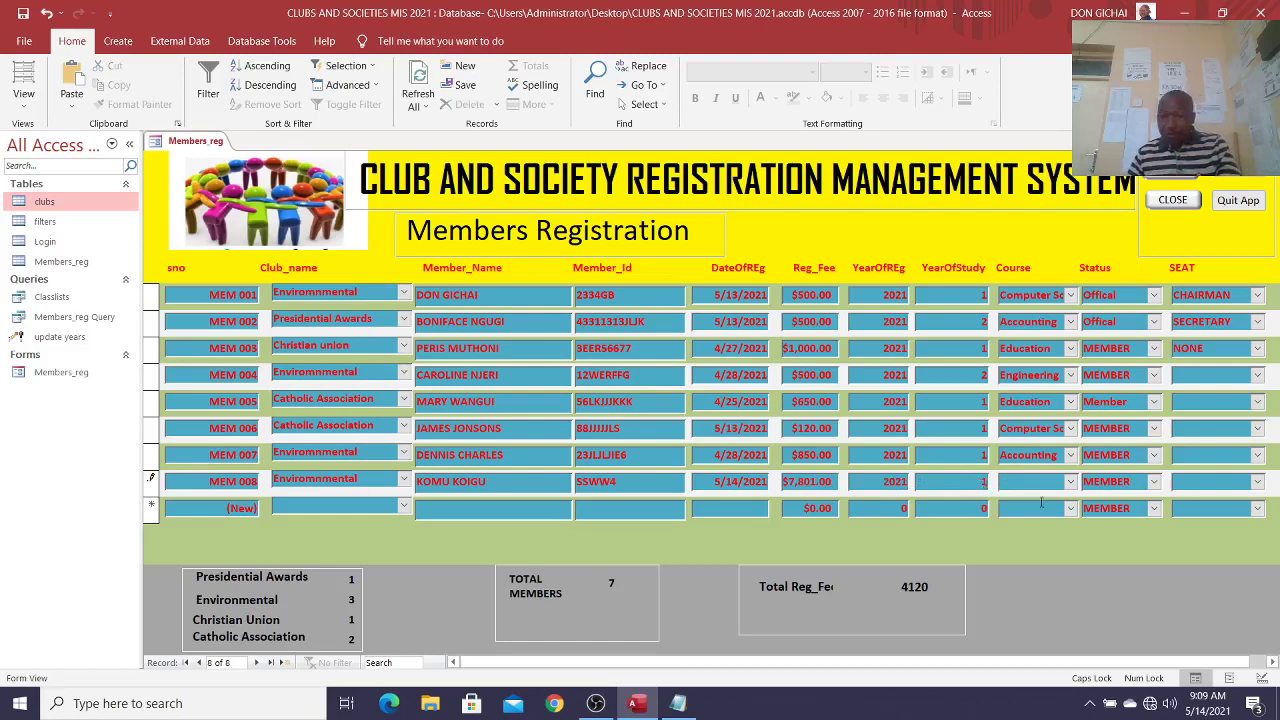
left_click(1070, 482)
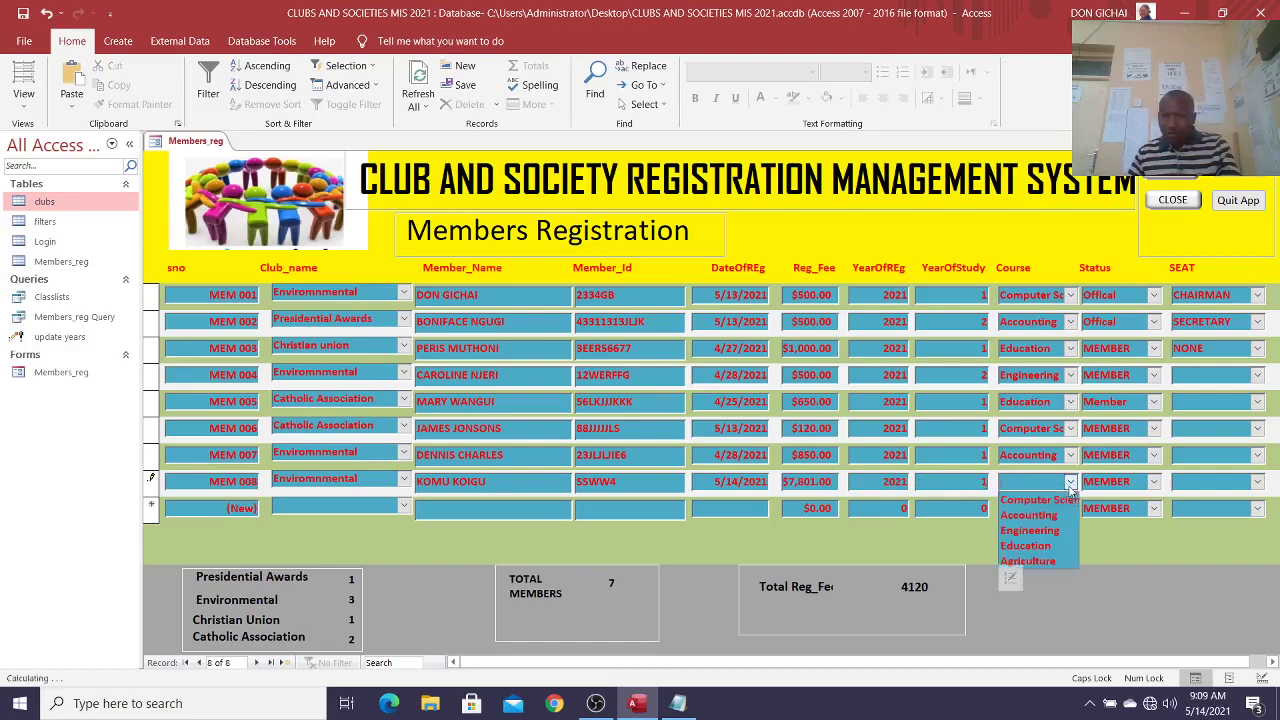
left_click(1043, 543)
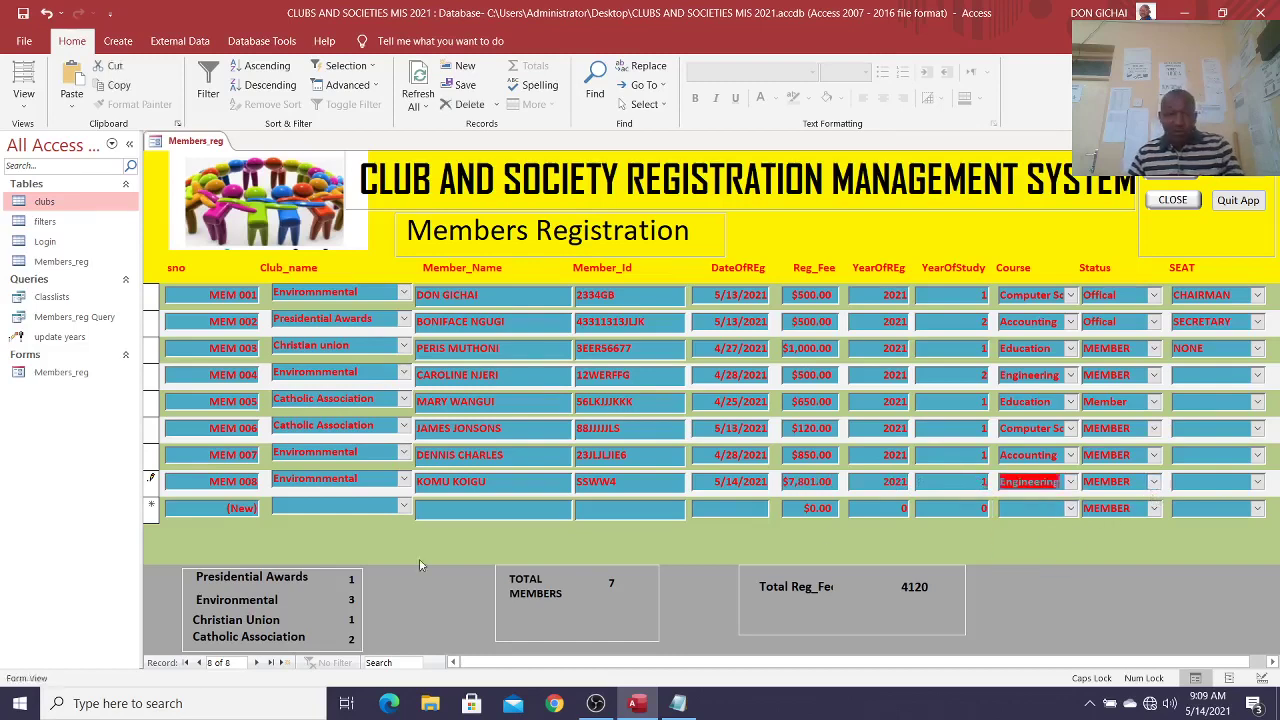
Step: Commit the new member record and refresh all form data to update the footer totals
left_click(425, 509)
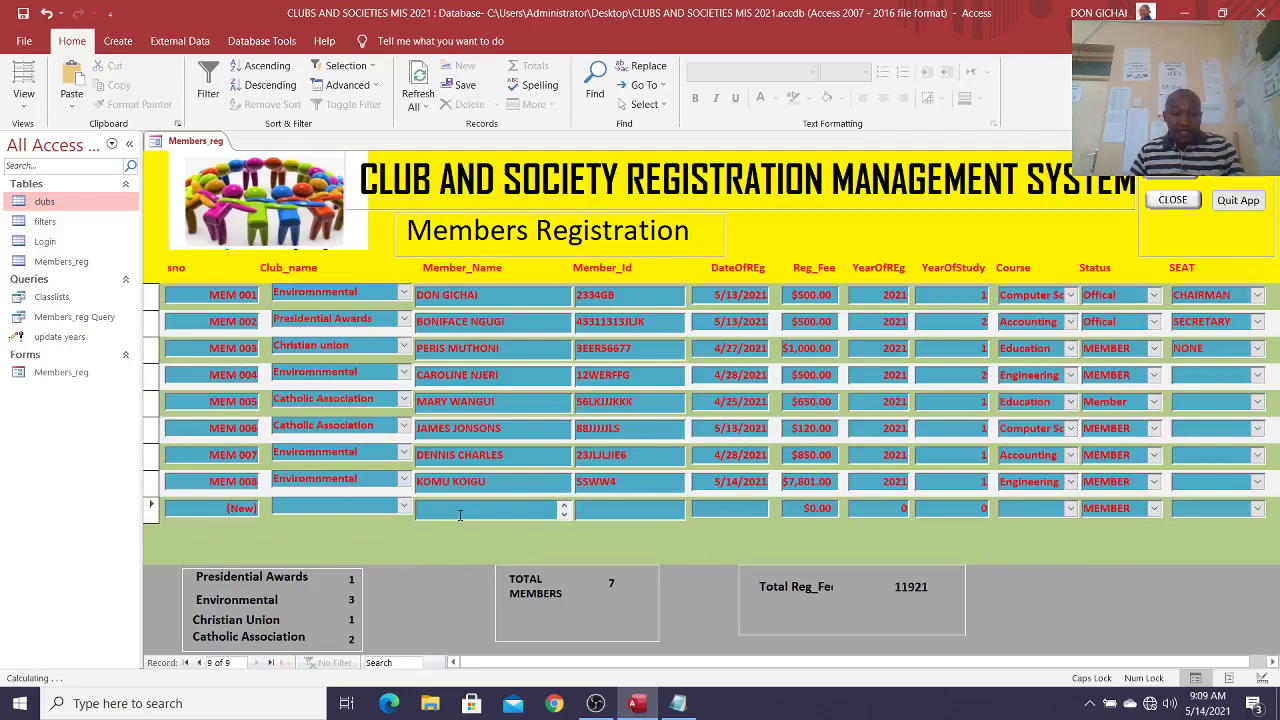
left_click(418, 95)
left_click(420, 80)
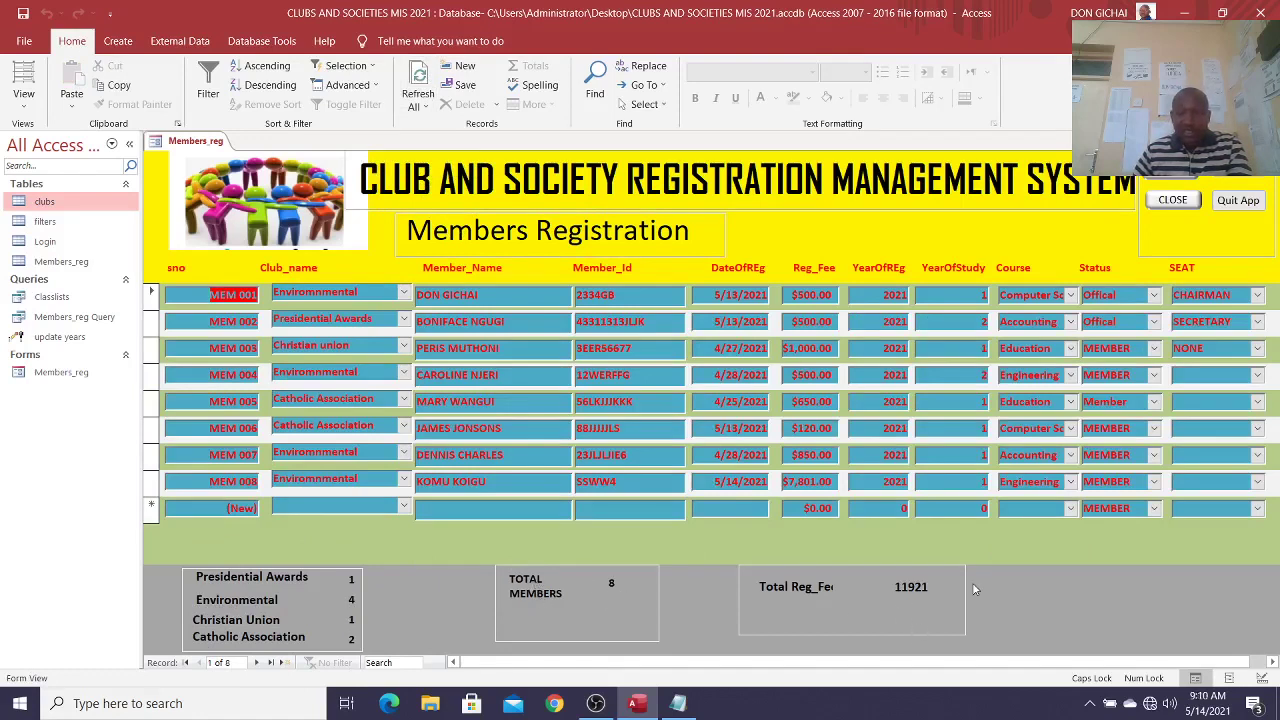
Step: In Design View, widen the Total Reg_Fee label in the form footer to fit its full text, and return to Form View
right_click(1018, 589)
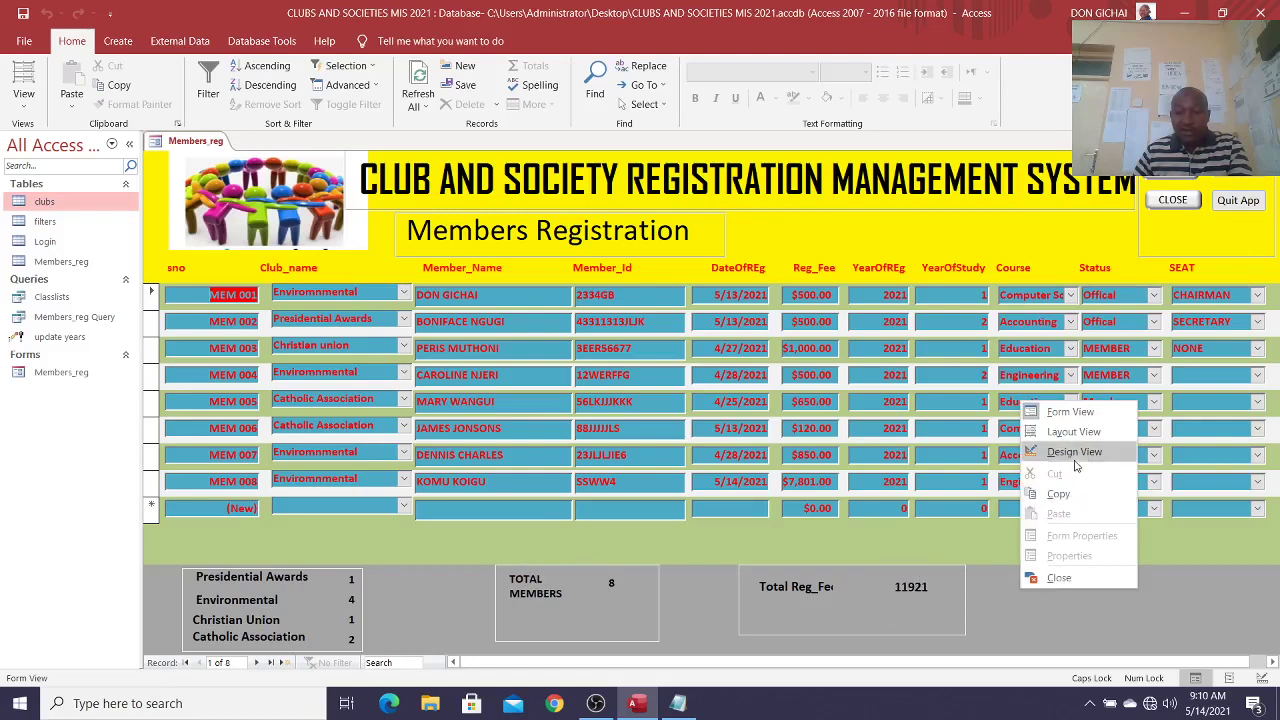
left_click(1076, 458)
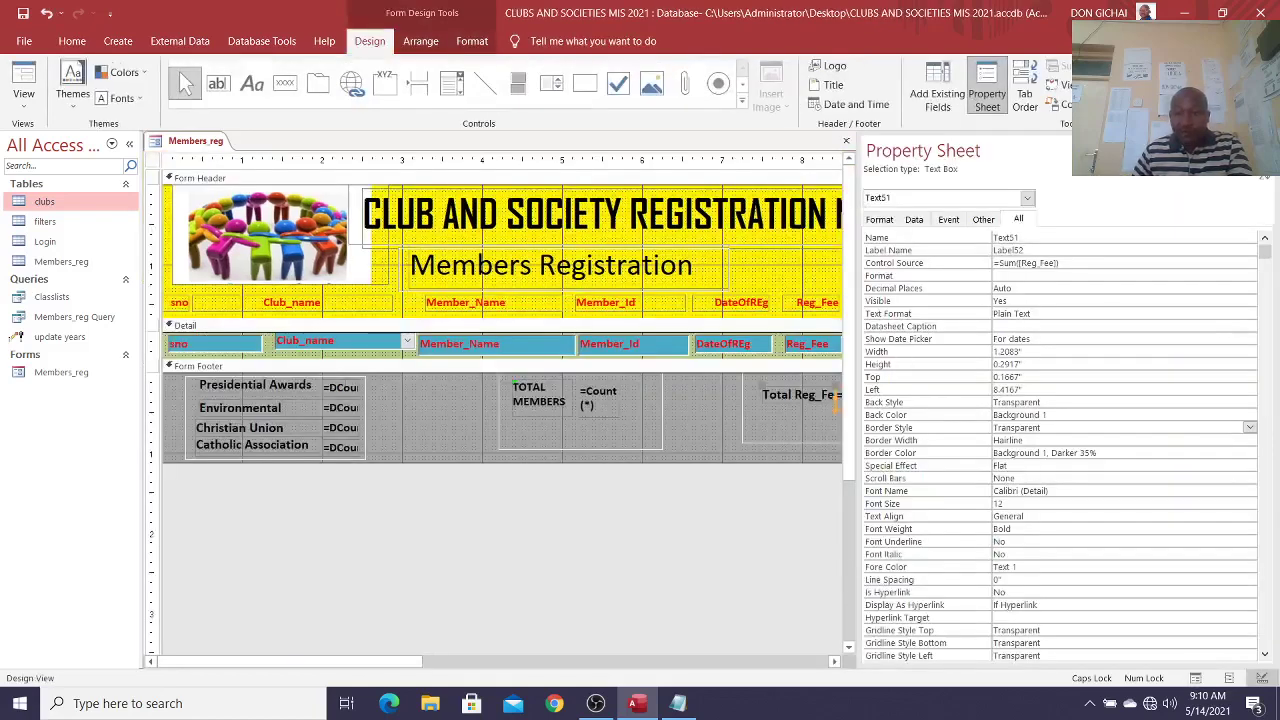
left_click(1264, 150)
left_click(803, 399)
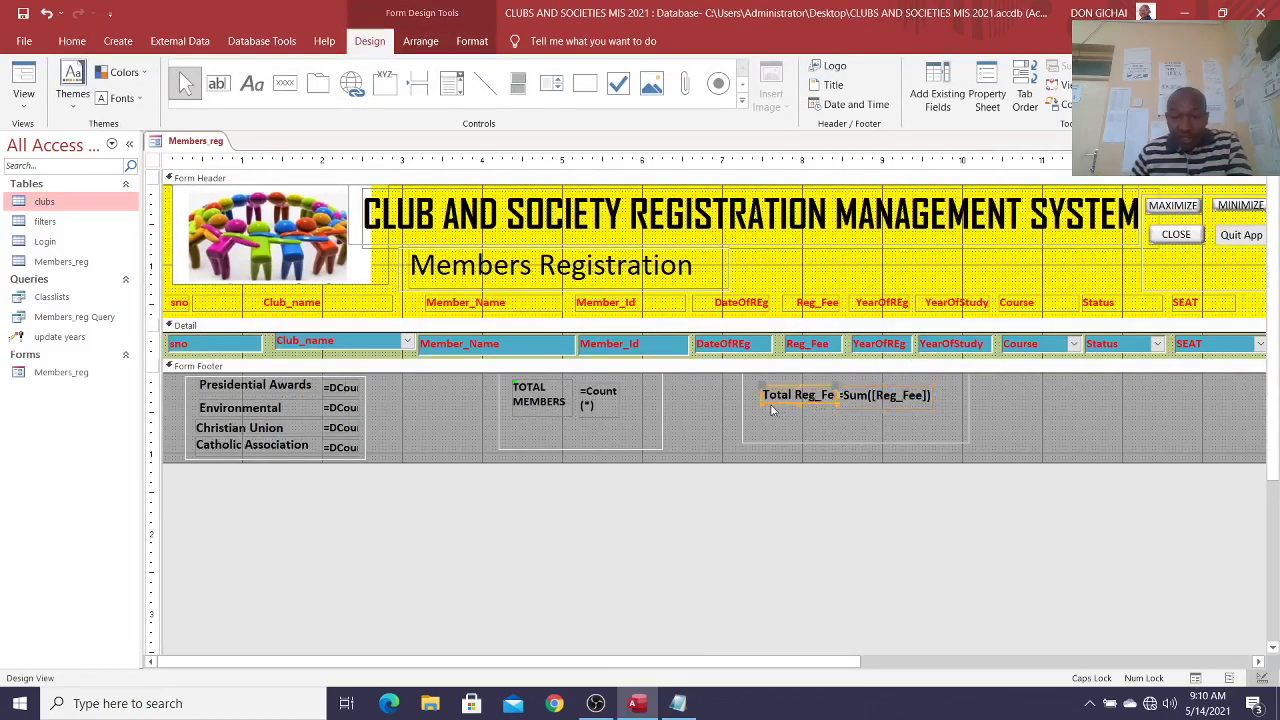
left_click_drag(759, 402, 748, 405)
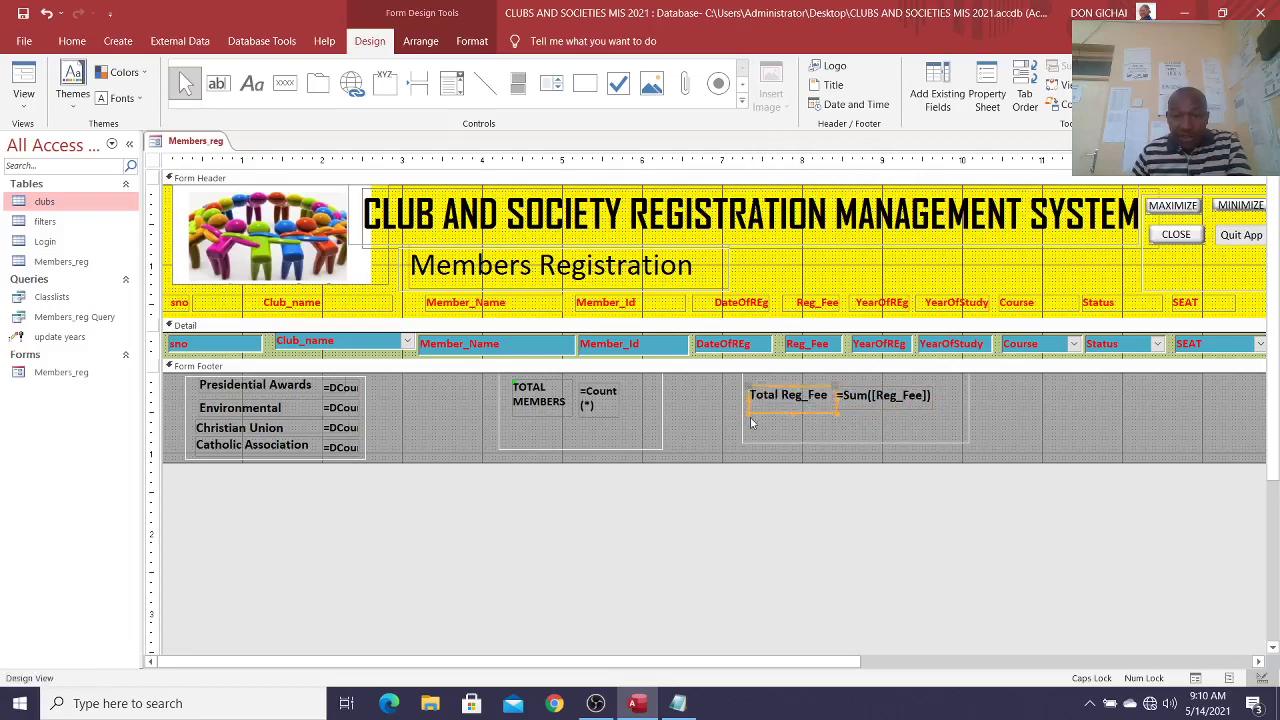
left_click(23, 80)
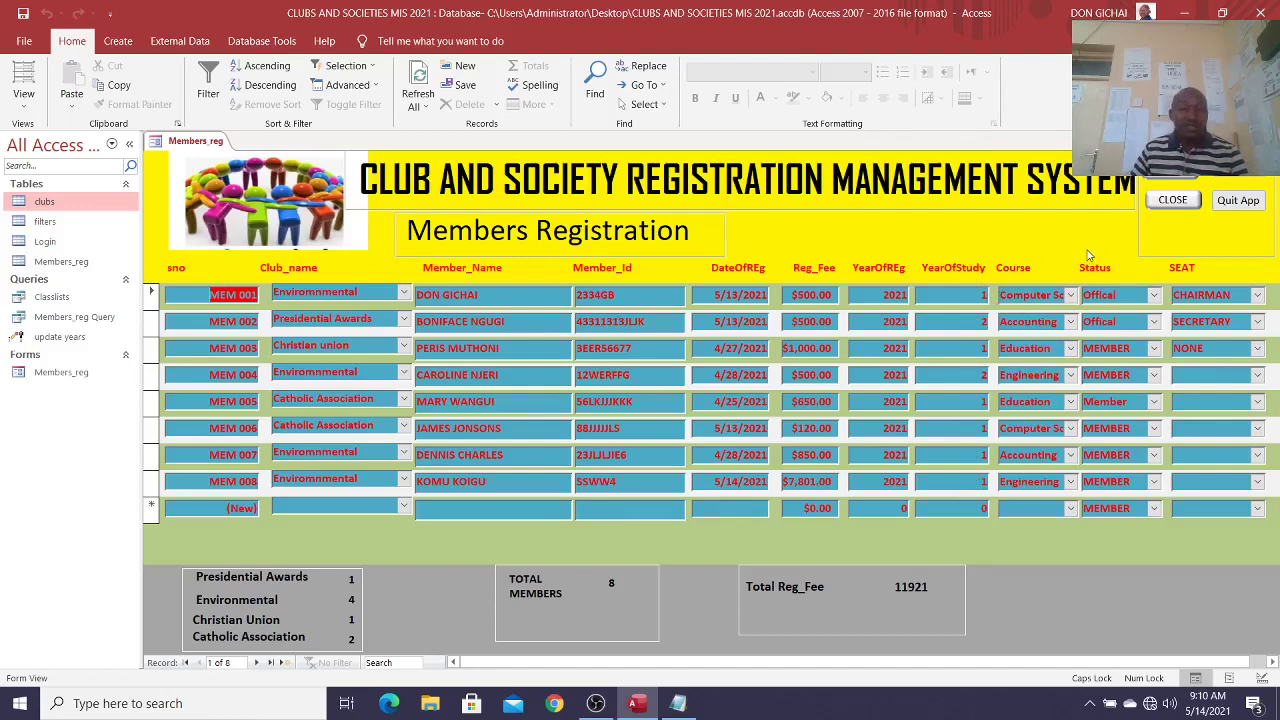
Step: Close the Members_reg form, saving the label layout change
left_click(1176, 200)
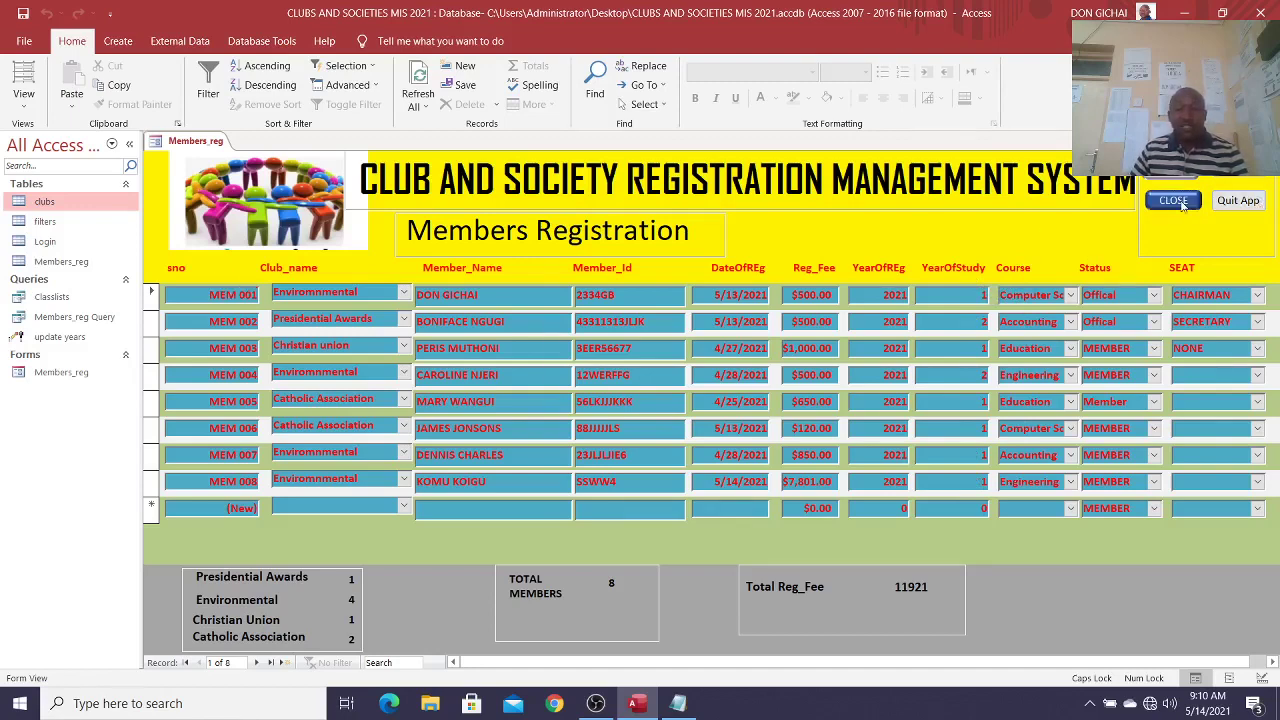
left_click(586, 411)
left_click(581, 400)
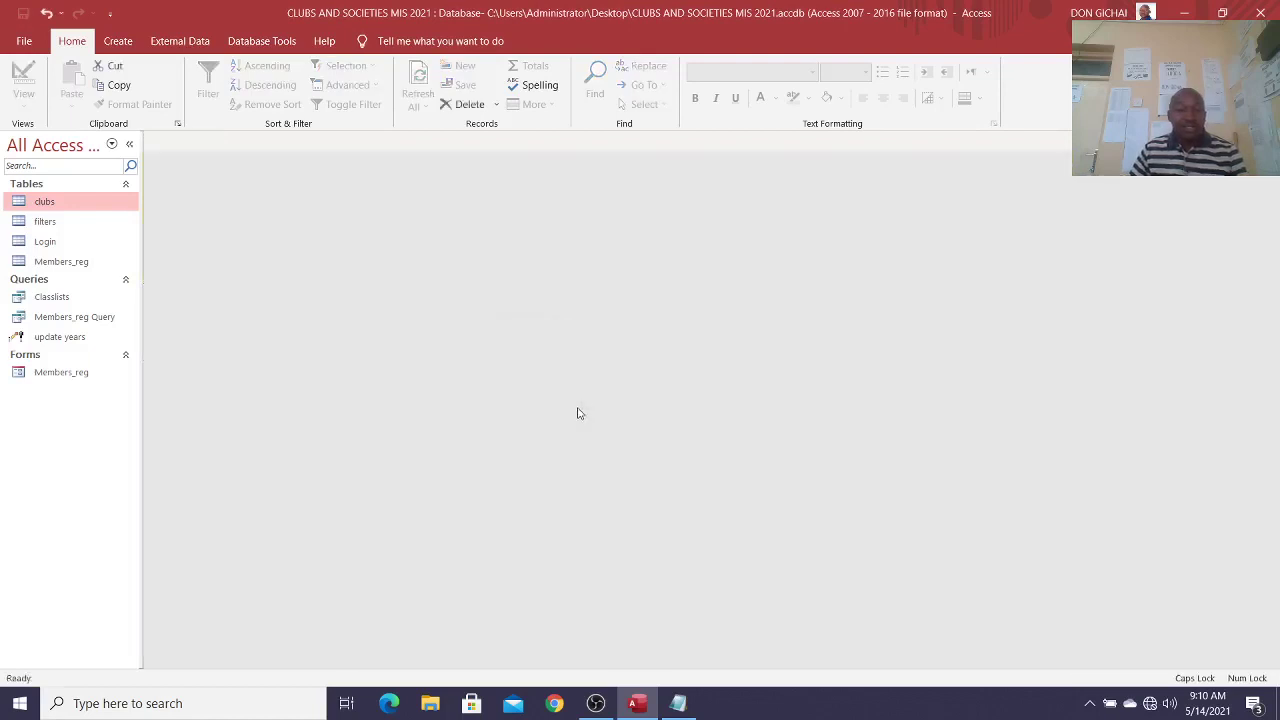
Step: Duplicate the Members_reg Query and name the copy ENTRIES
left_click(66, 318)
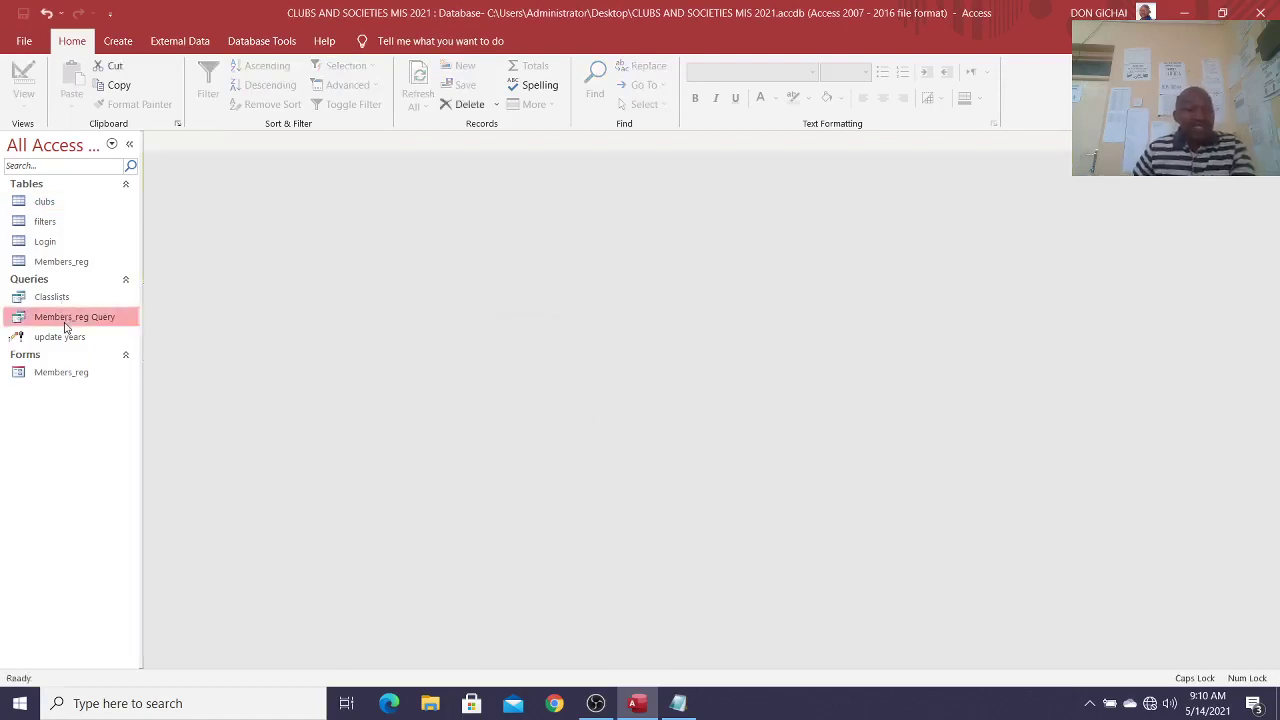
right_click(71, 323)
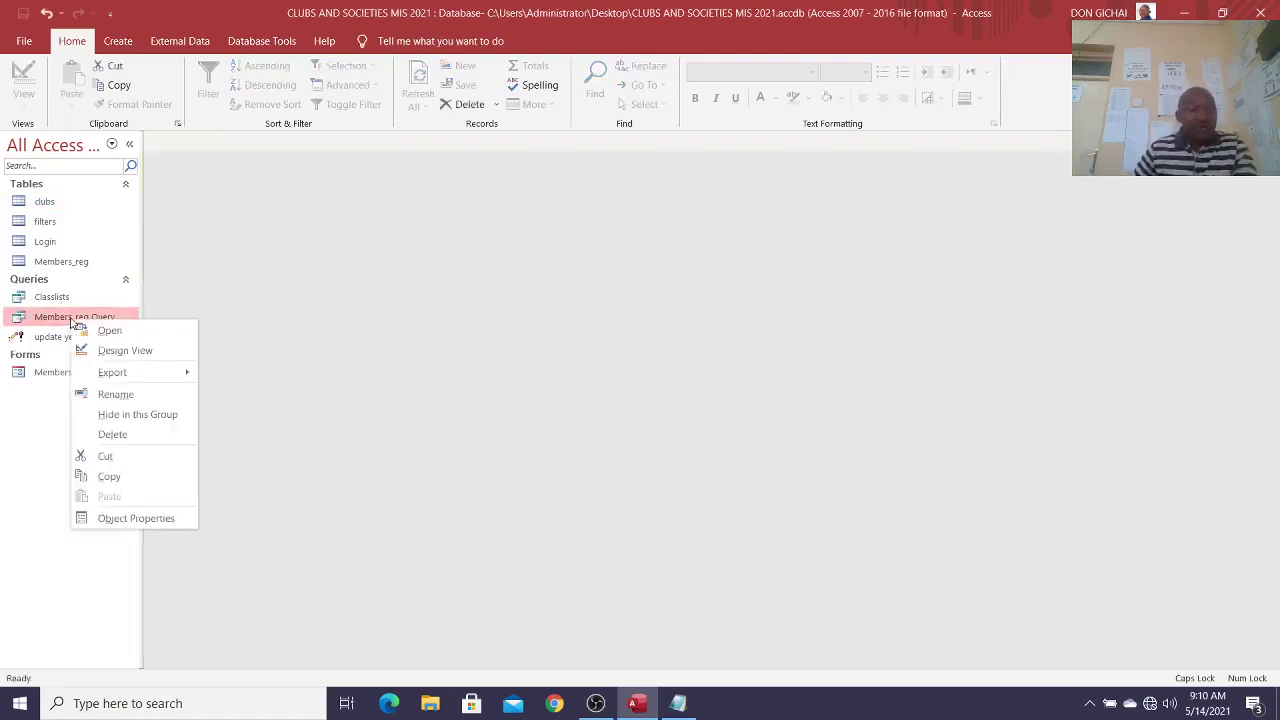
left_click(110, 474)
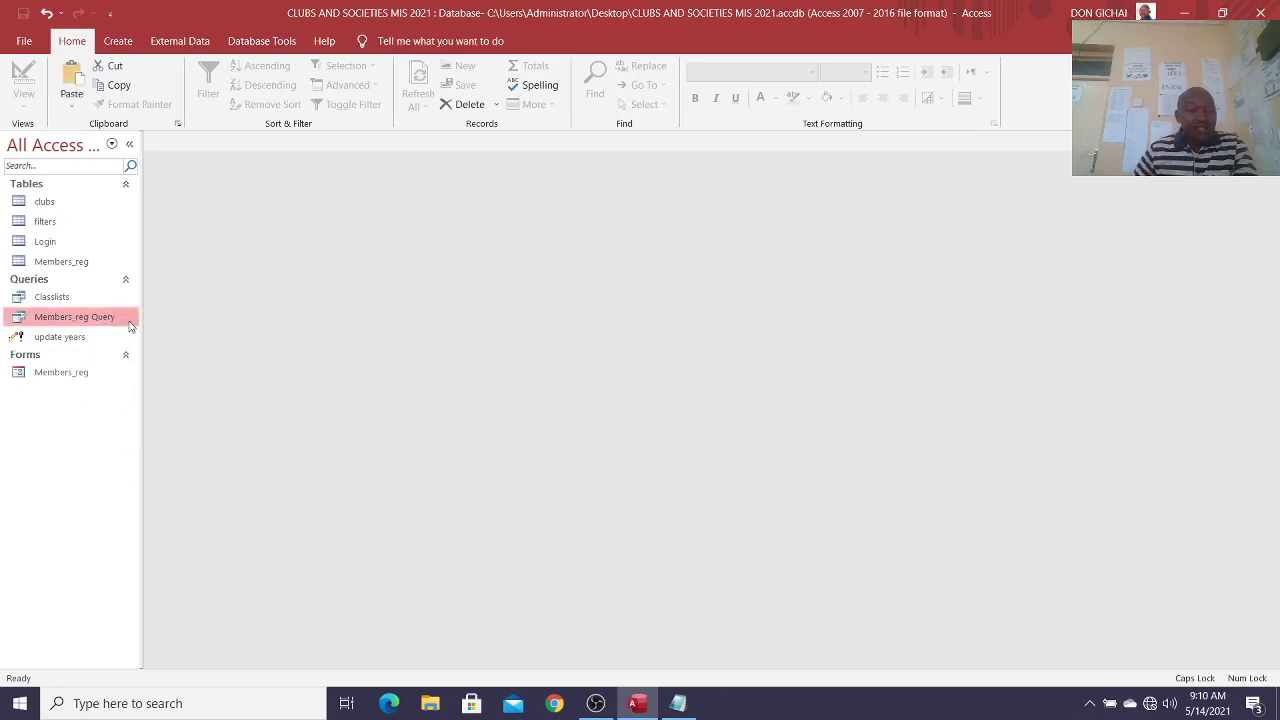
right_click(130, 321)
left_click(199, 499)
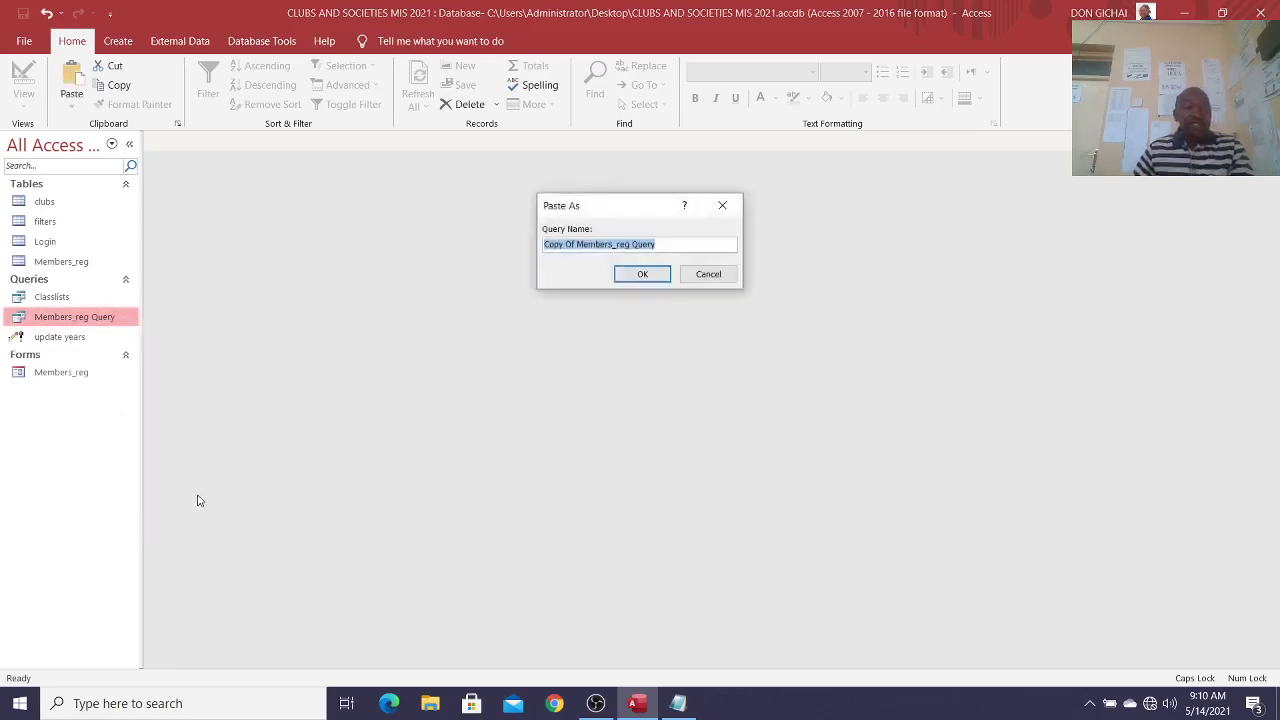
type("M")
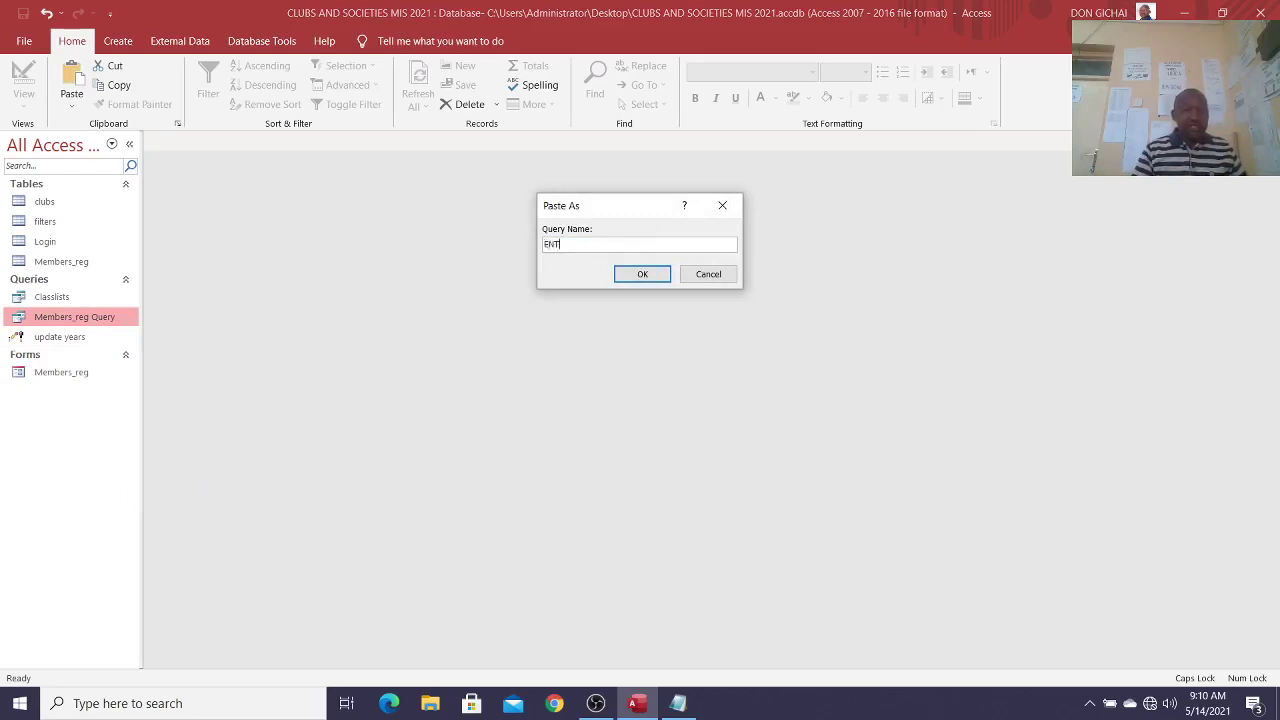
key("Return")
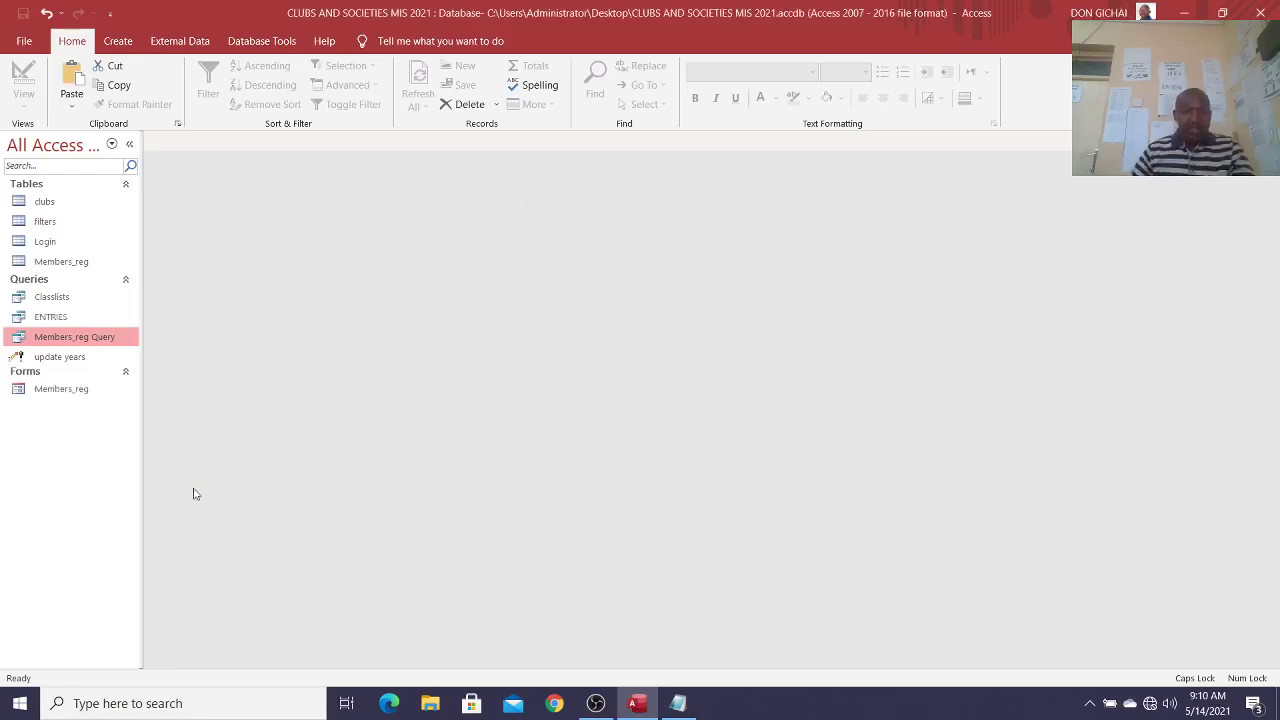
Step: Open the ENTRIES query to check its records, and close it again
right_click(74, 320)
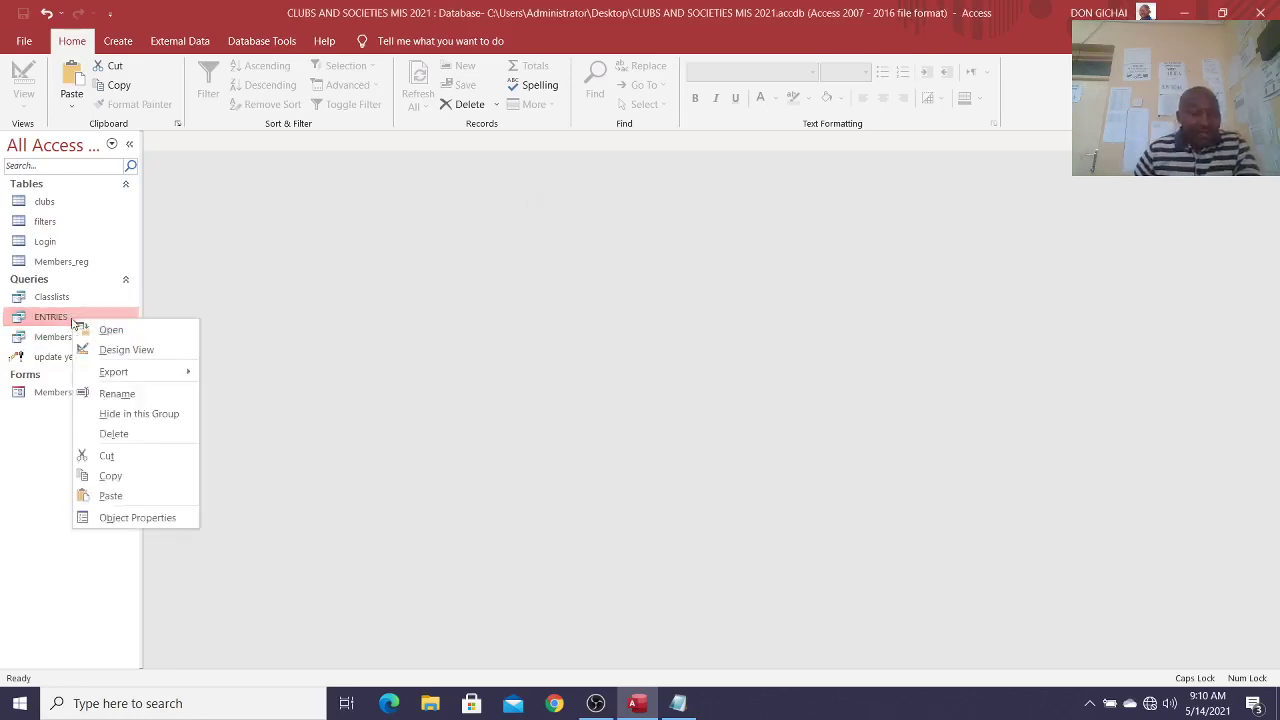
left_click(108, 330)
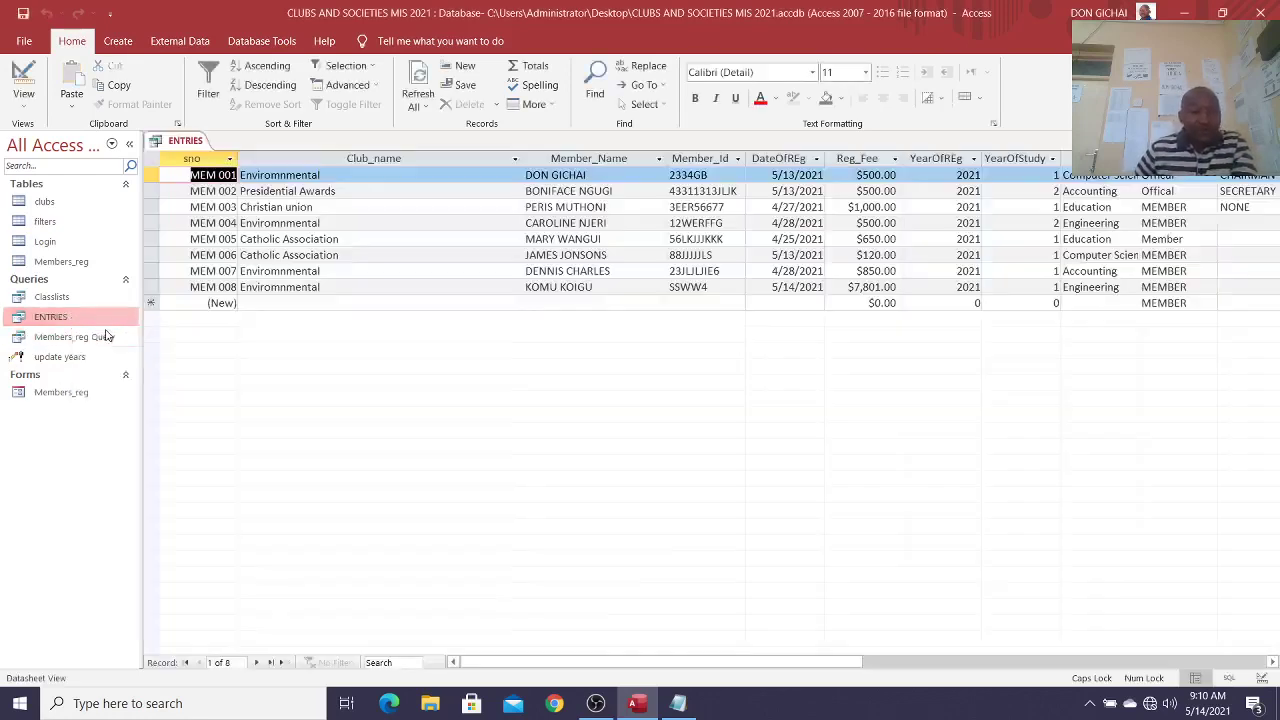
left_click(1269, 141)
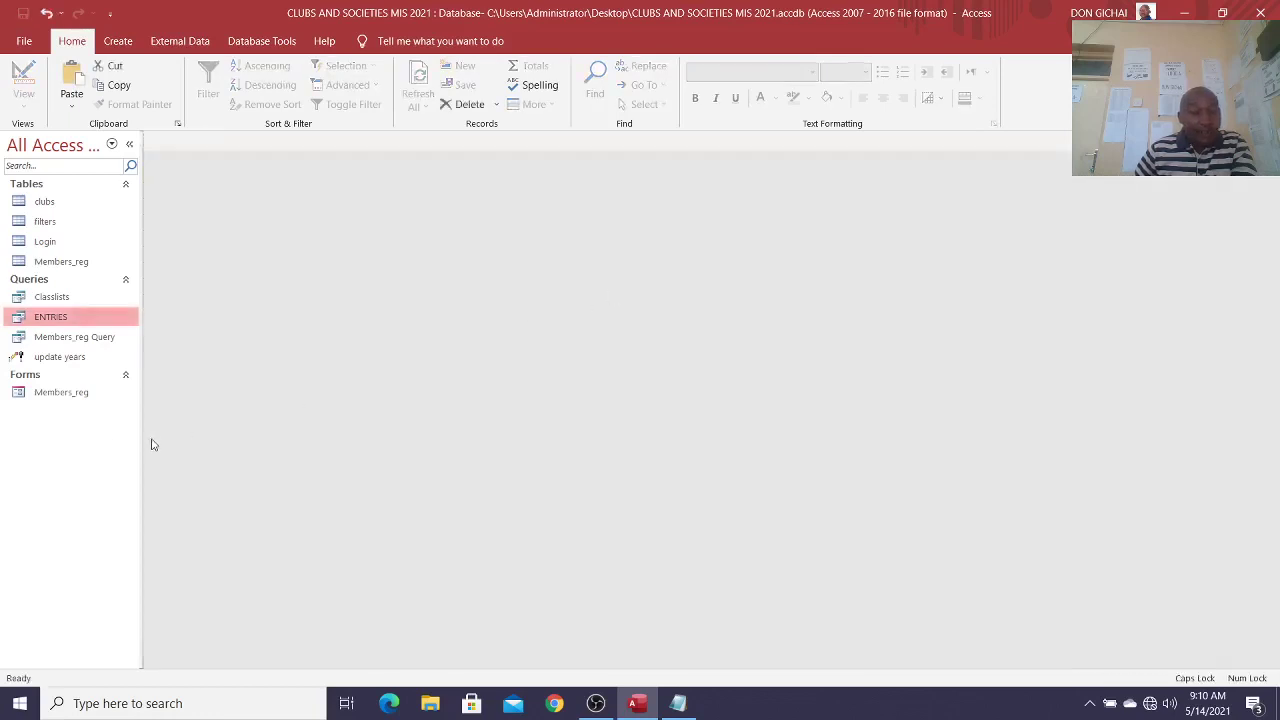
Step: Open the Members_reg form in Design View and set its Record Source to the ENTRIES query
left_click(67, 395)
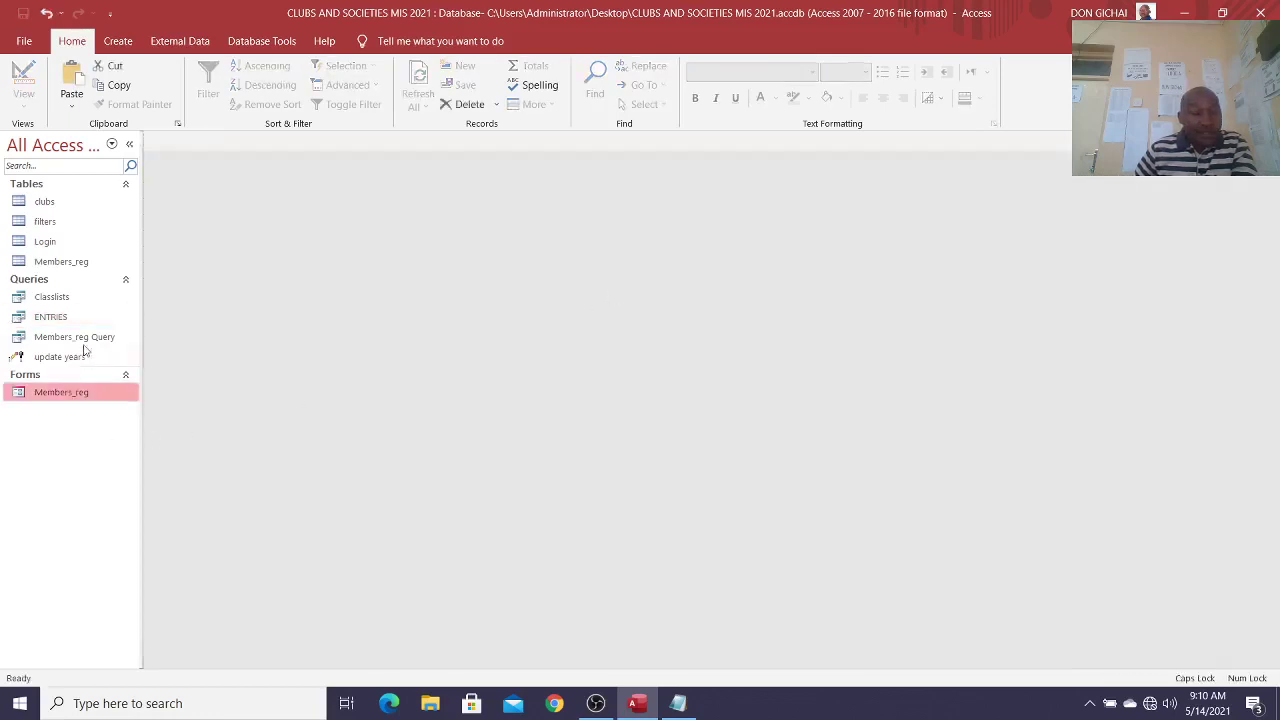
right_click(59, 393)
left_click(110, 445)
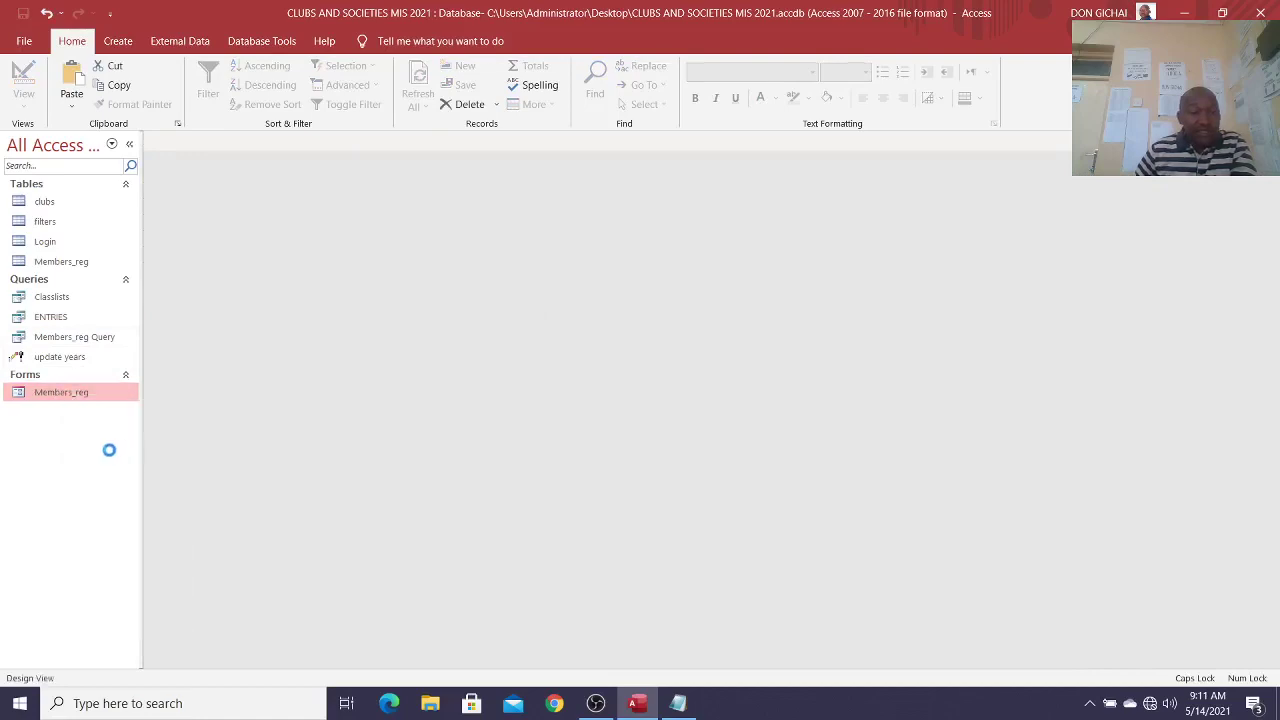
left_click(987, 93)
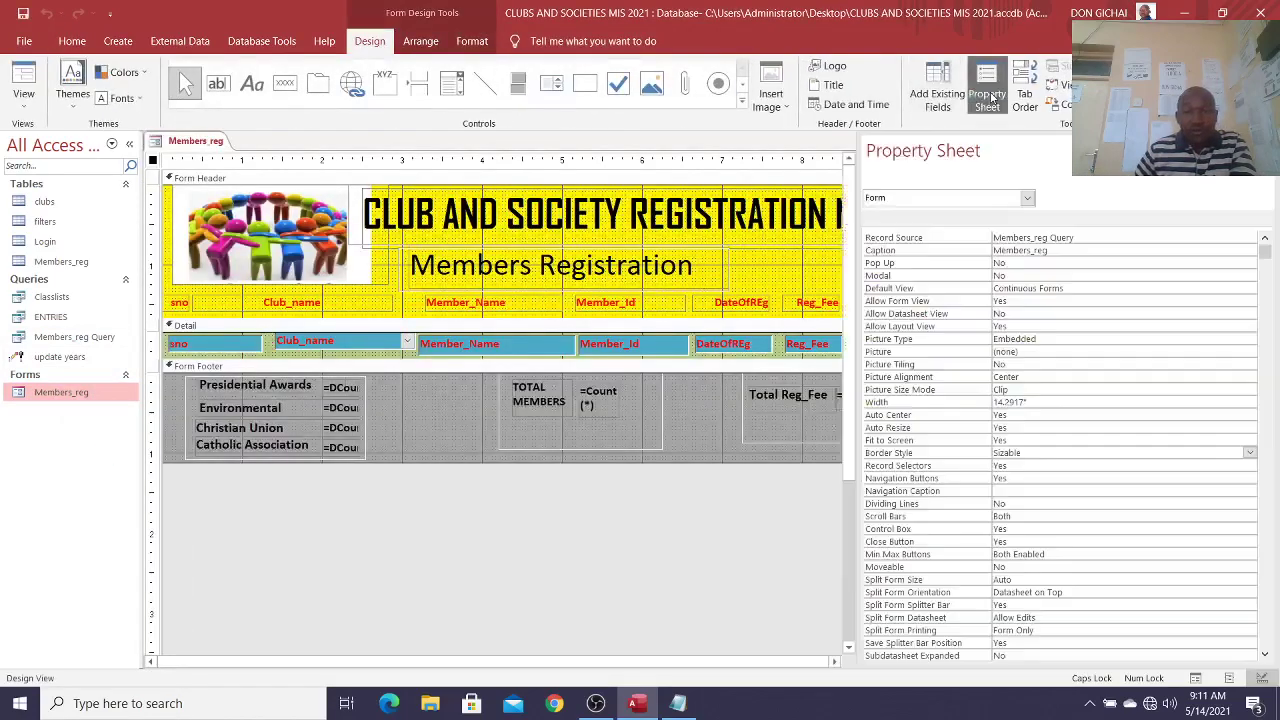
left_click(1250, 237)
left_click(1237, 237)
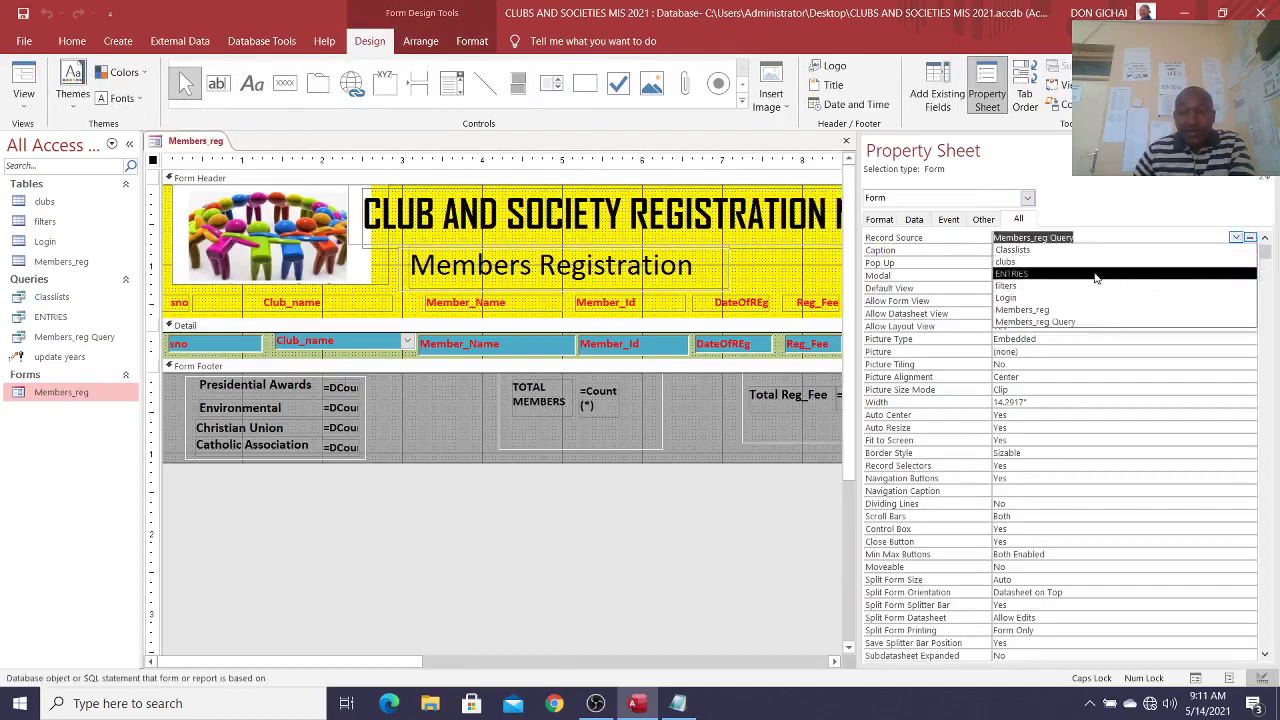
left_click(1096, 278)
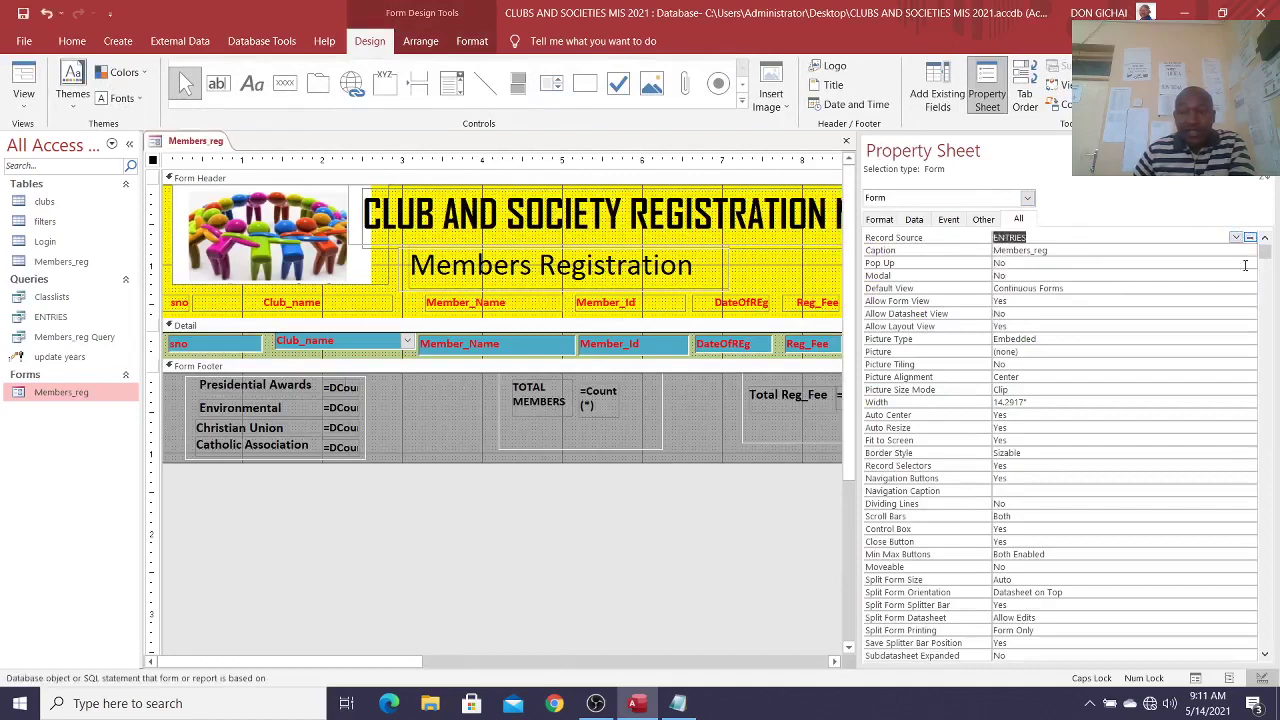
Step: Check the Members_reg form in Form View and close it, saving the new record source
left_click(23, 72)
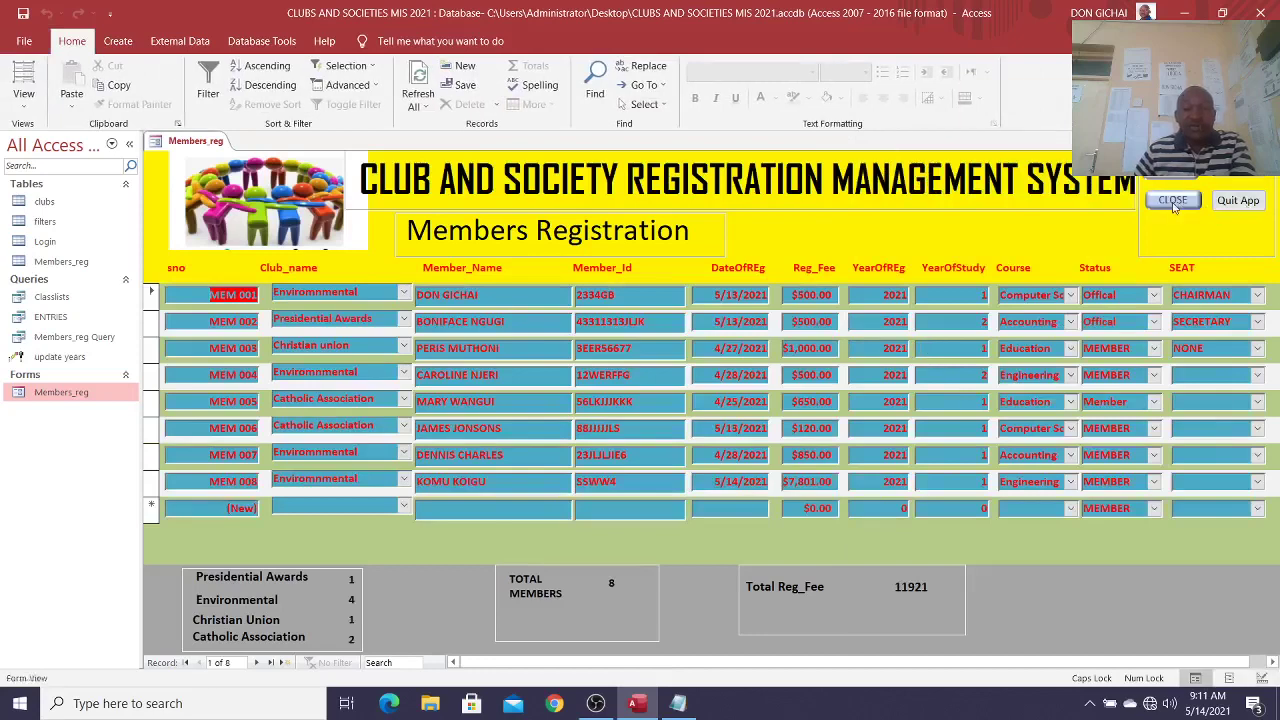
left_click(1174, 202)
left_click(615, 420)
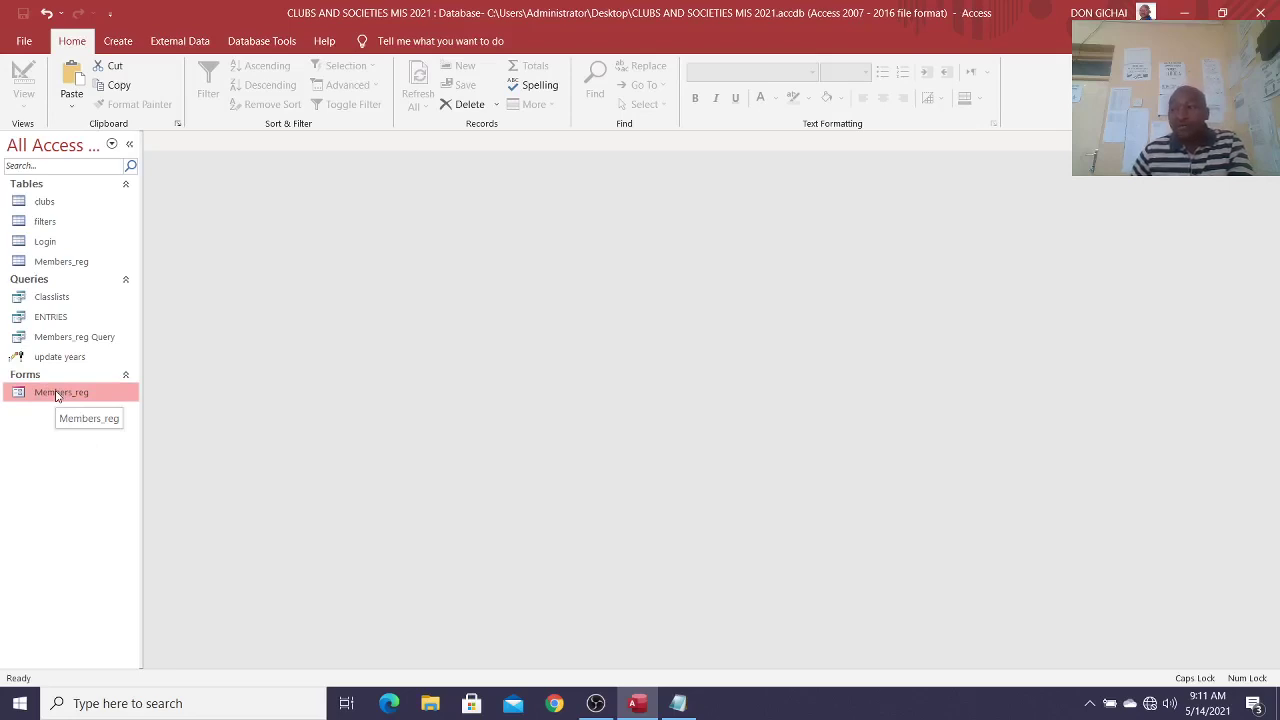
Step: Create a new modal dialog form and delete its default OK and Cancel buttons
left_click(118, 41)
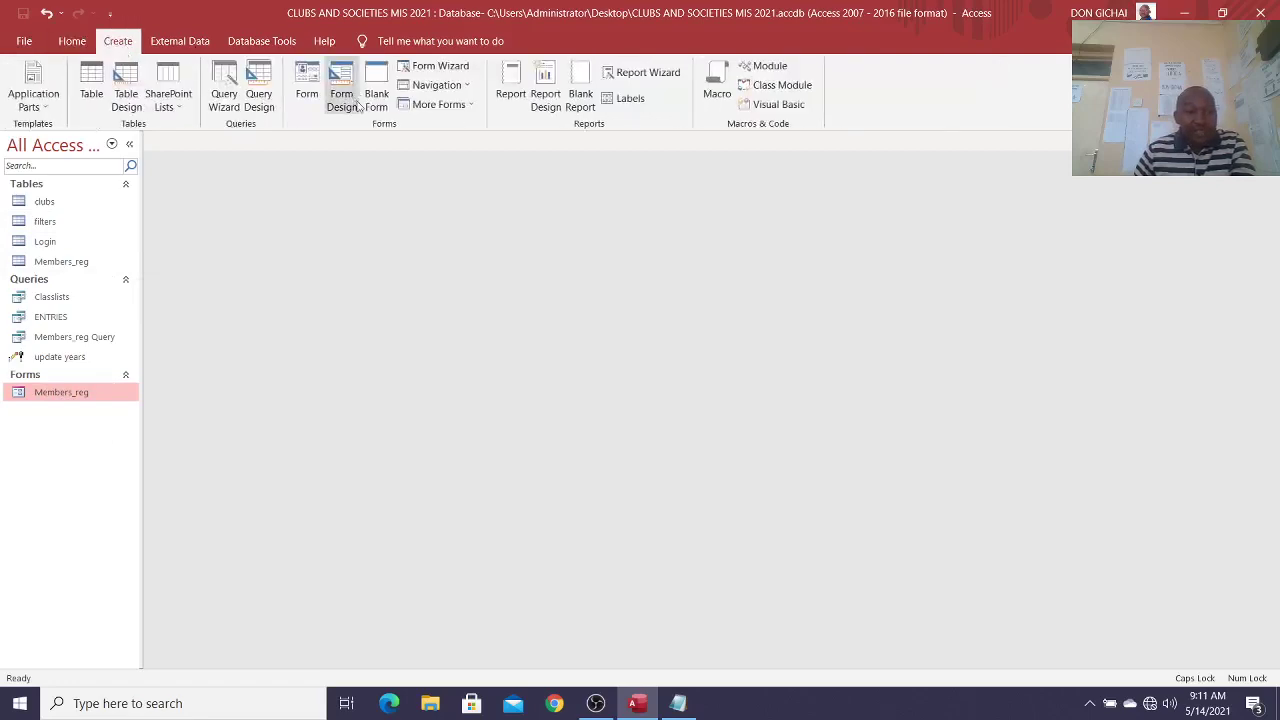
left_click(438, 104)
left_click(464, 247)
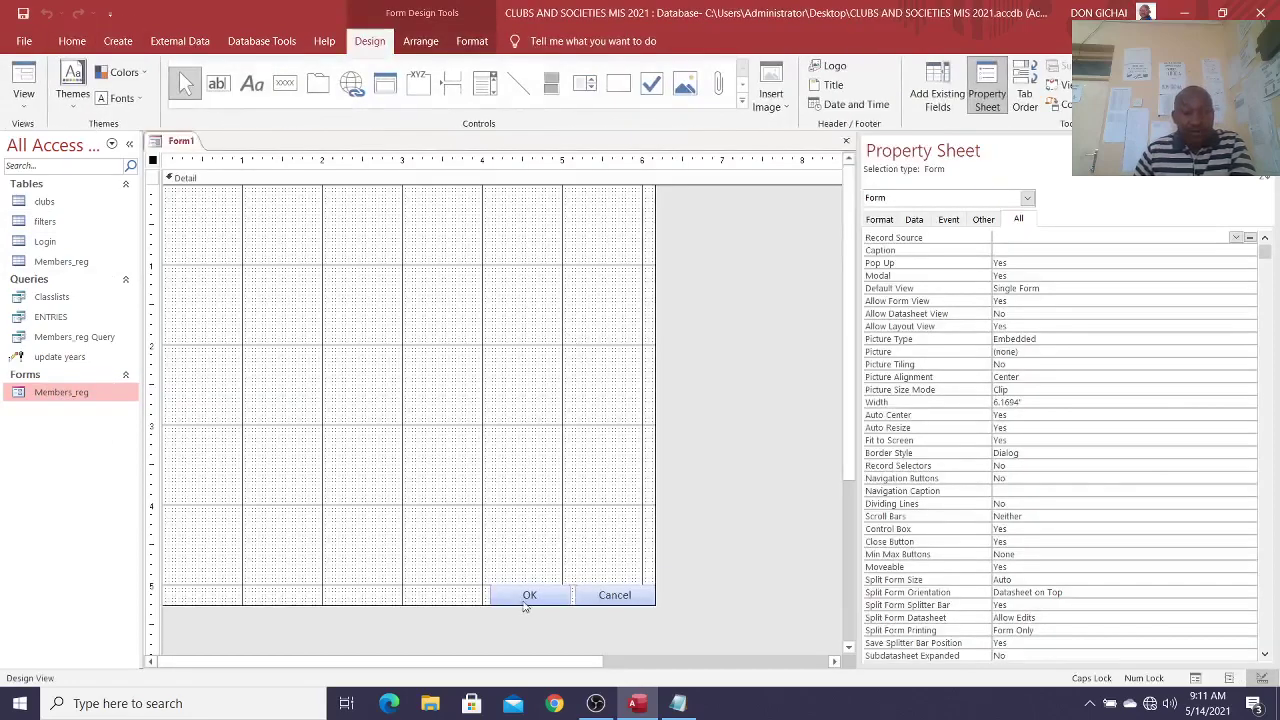
left_click(527, 597)
key("Delete")
left_click(587, 583)
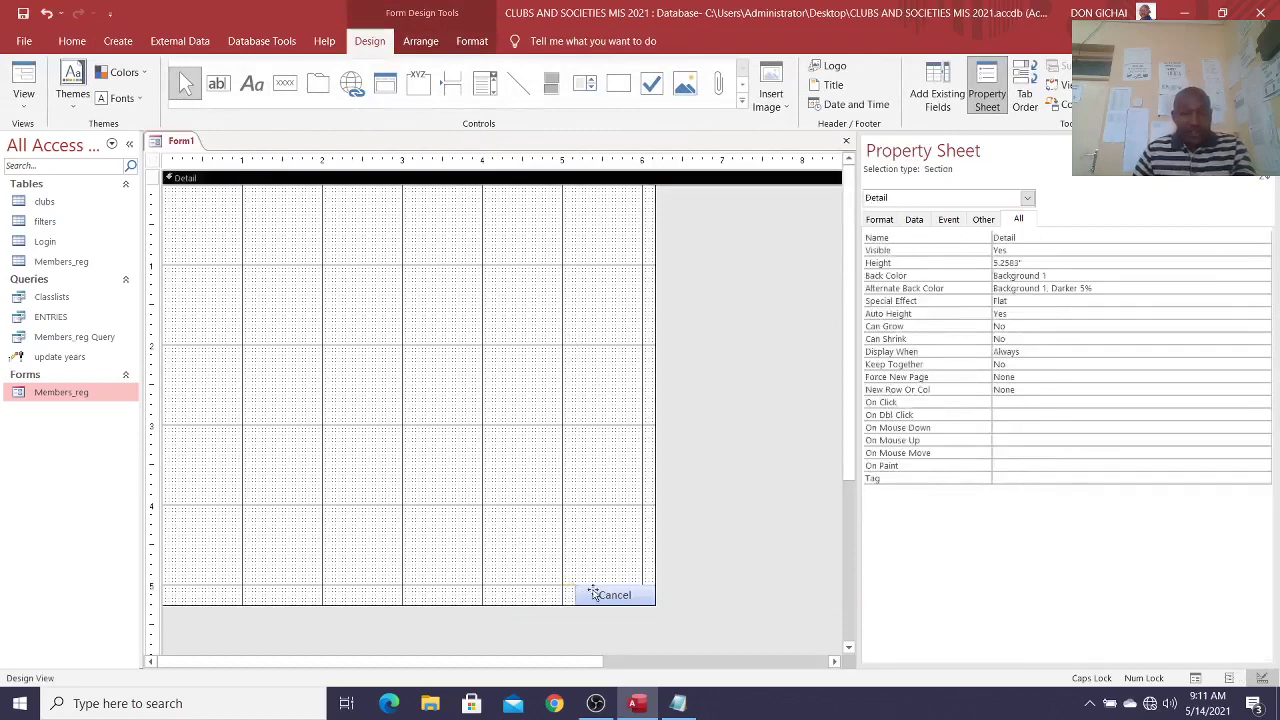
left_click(595, 591)
key("Delete")
Step: Shrink the form's detail area to about 3.1 by 2.1 inches and save the form as SELECTOR
left_click_drag(656, 605, 410, 351)
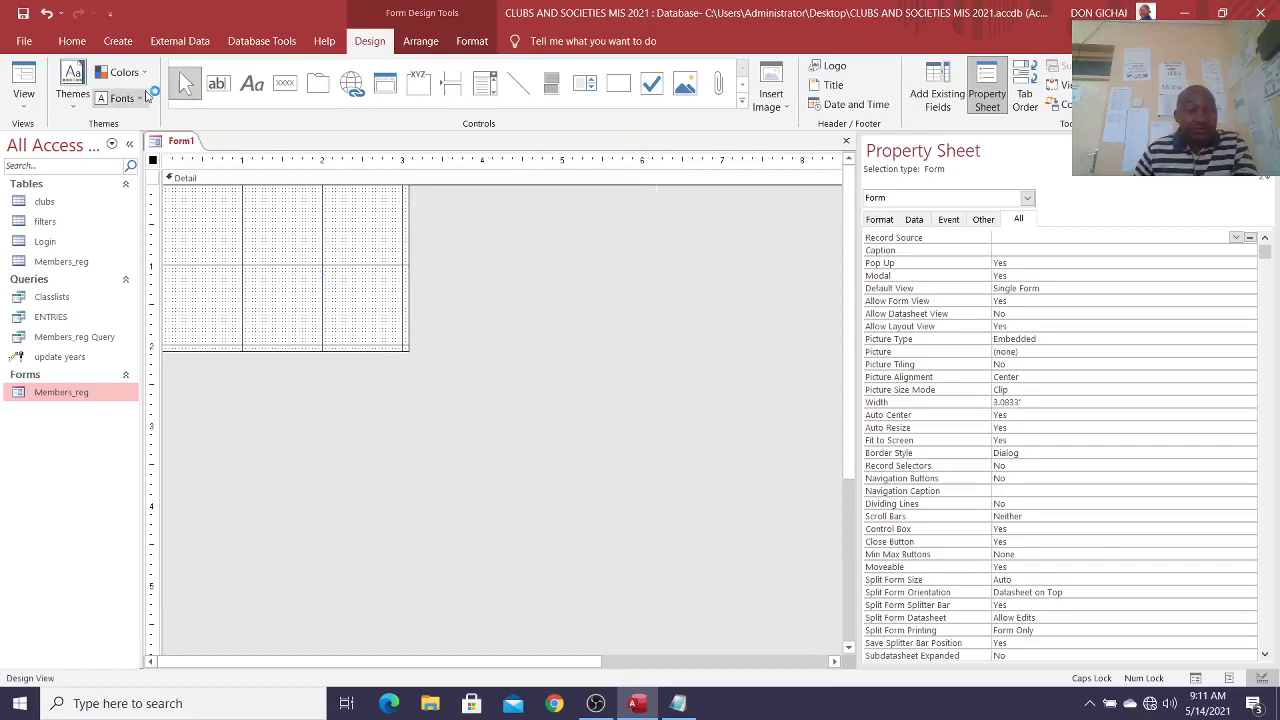
left_click(23, 13)
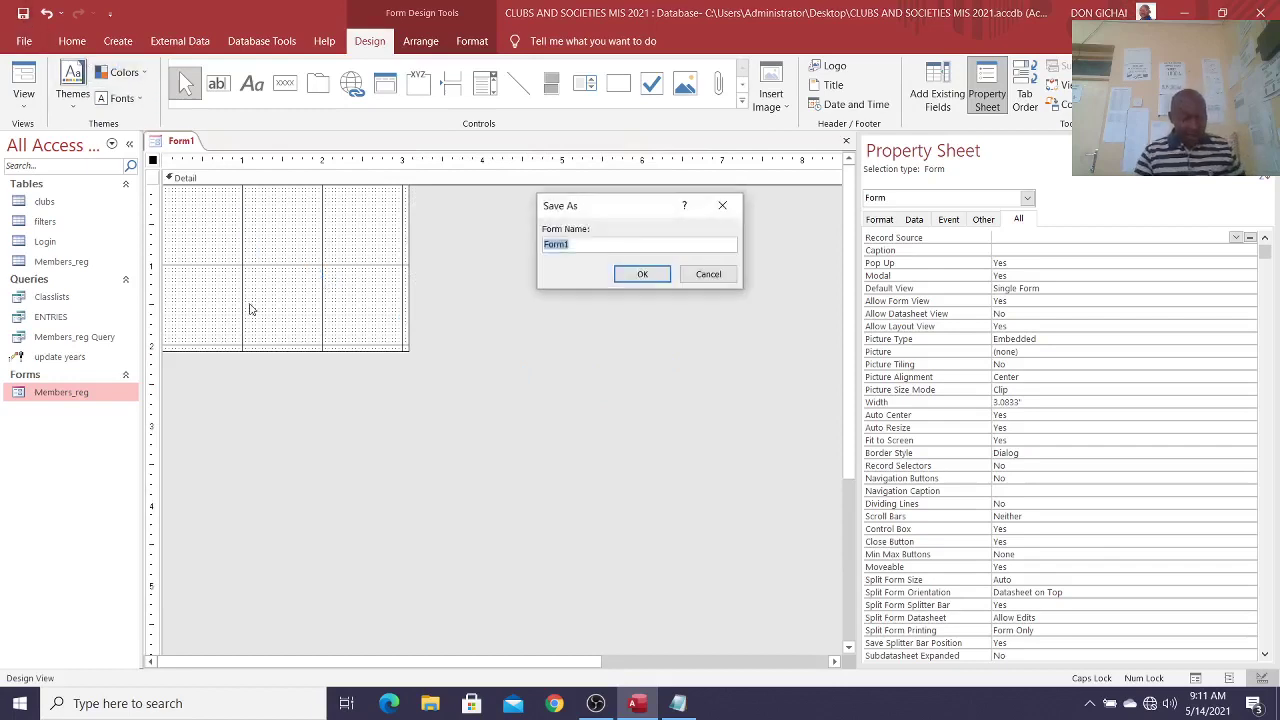
type("SELECTOR")
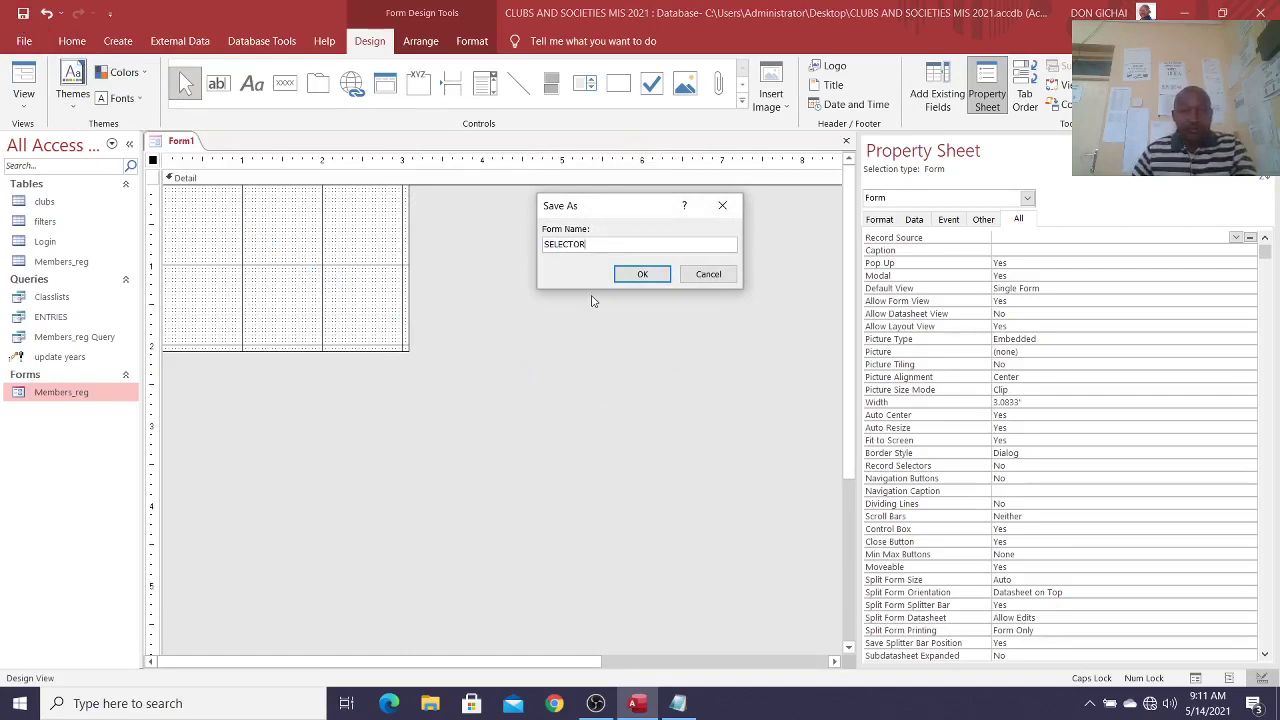
left_click(643, 274)
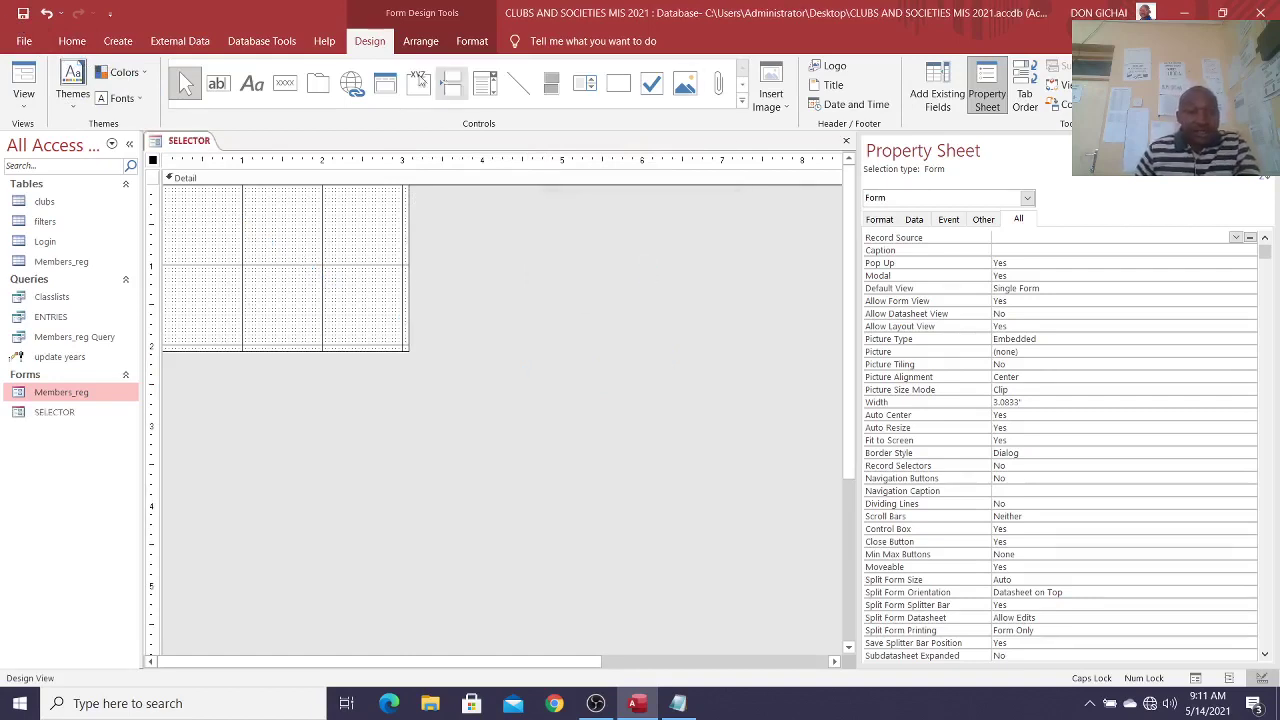
Step: Draw a toggle button about 1.8 inches wide near the form's lower edge and an unbound combo box about 1.6 inches wide near its upper edge
left_click(548, 90)
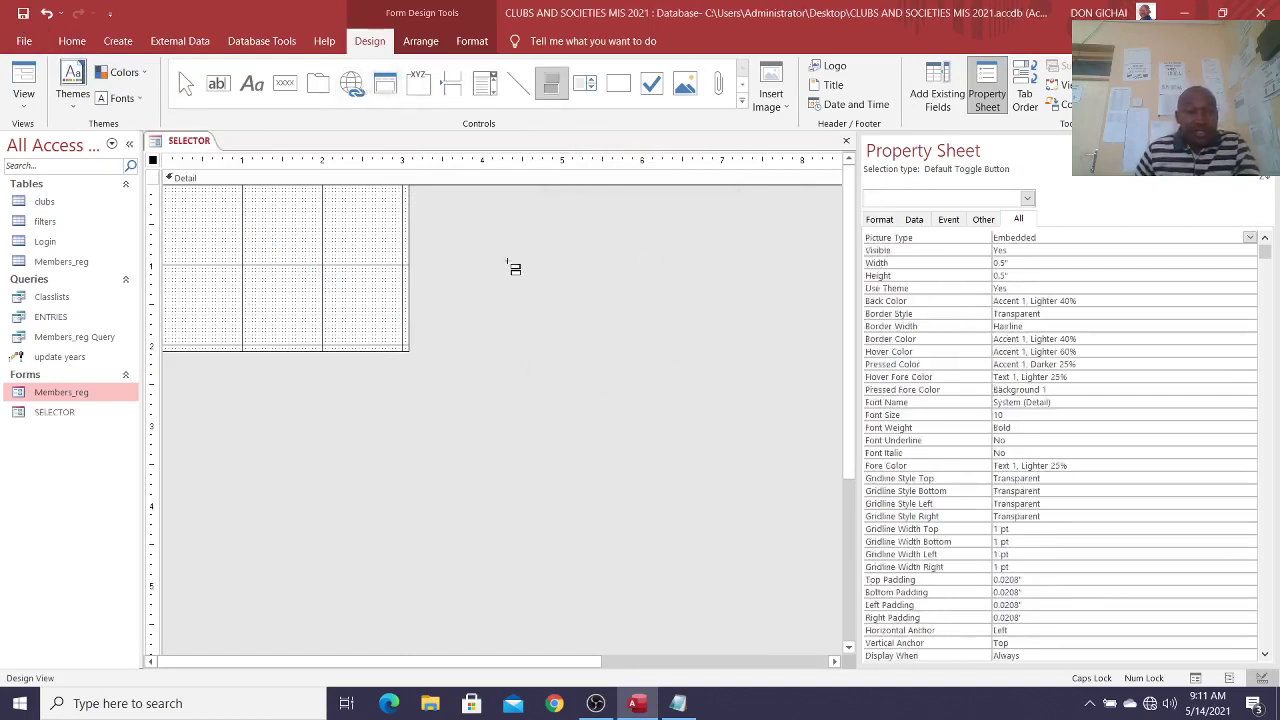
left_click_drag(202, 308, 346, 332)
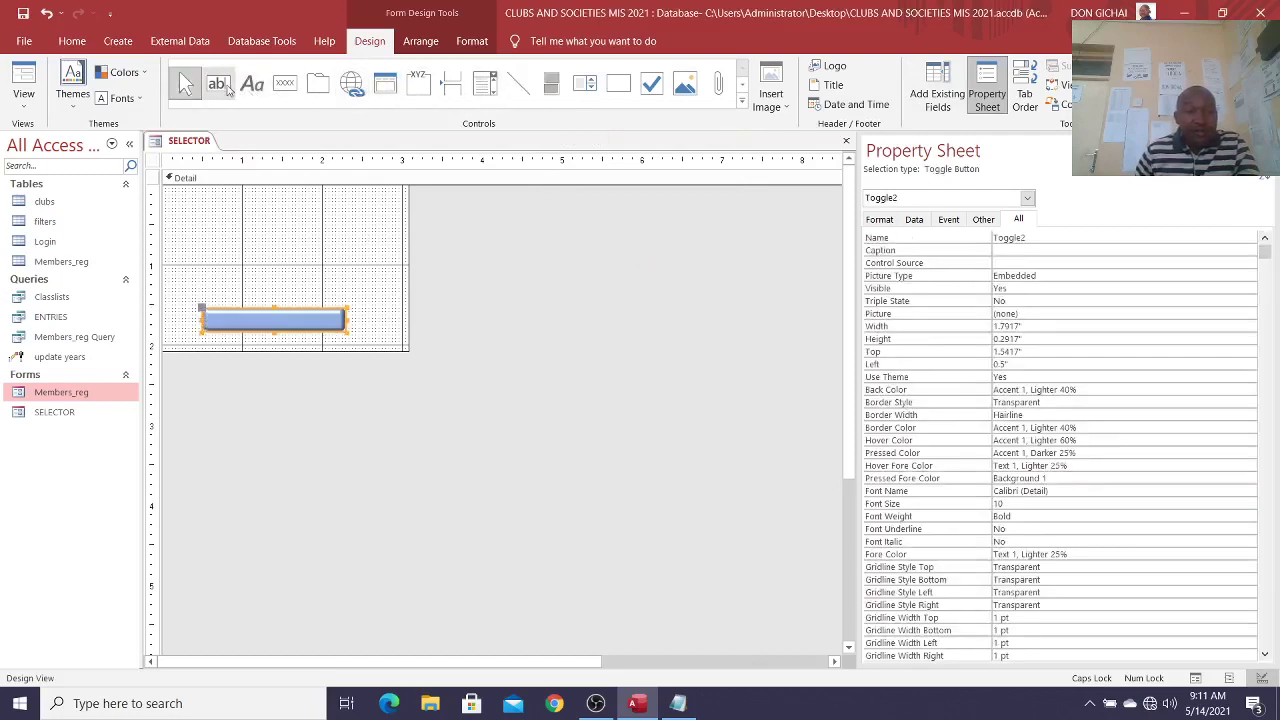
left_click(224, 88)
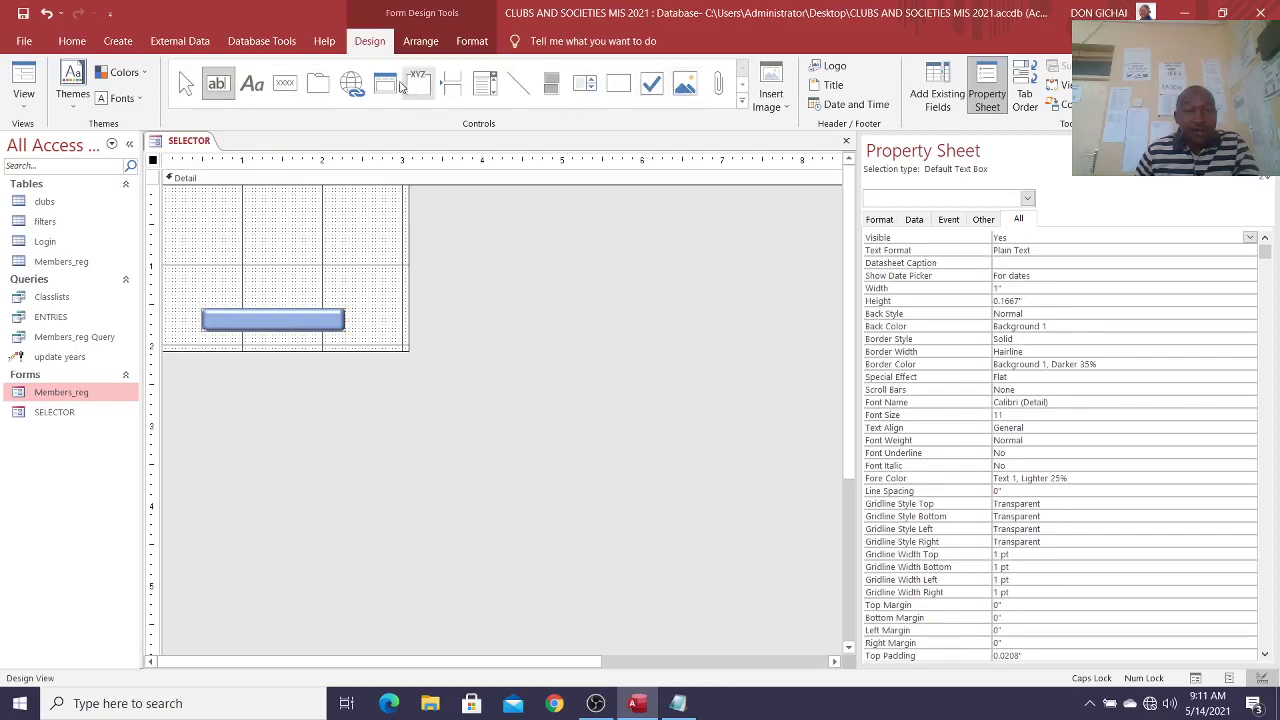
left_click(483, 87)
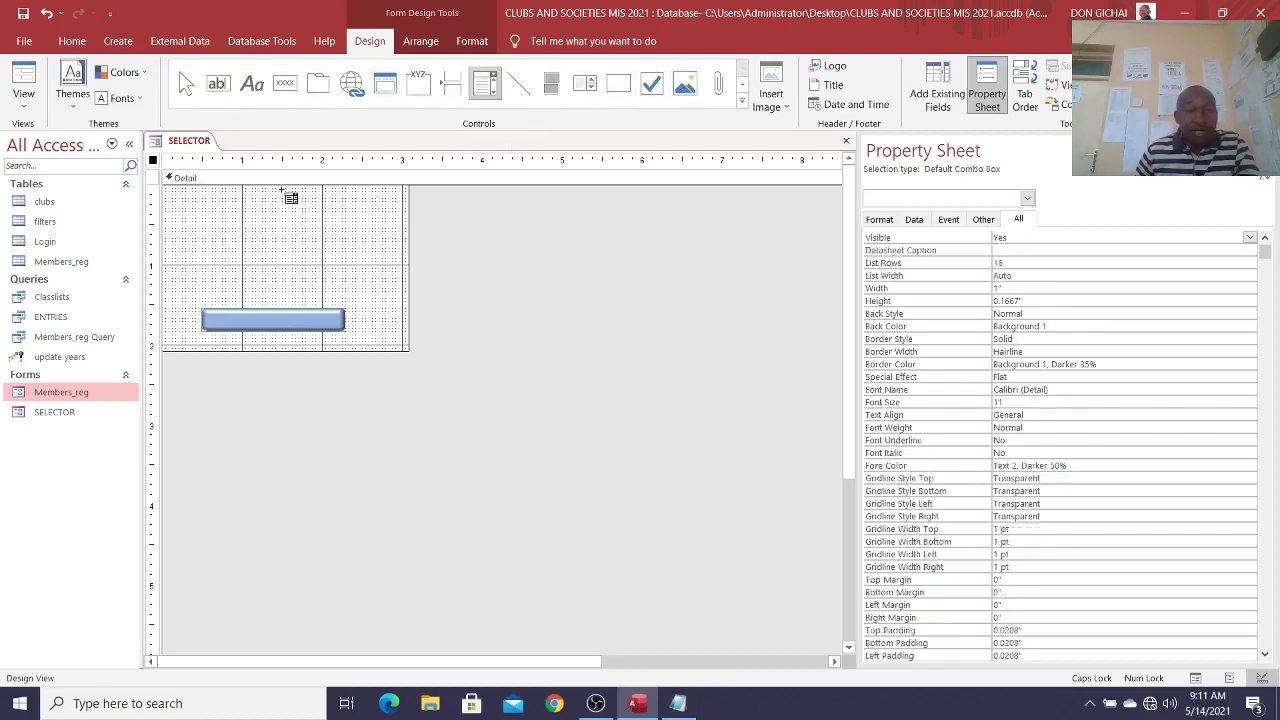
left_click_drag(246, 196, 378, 211)
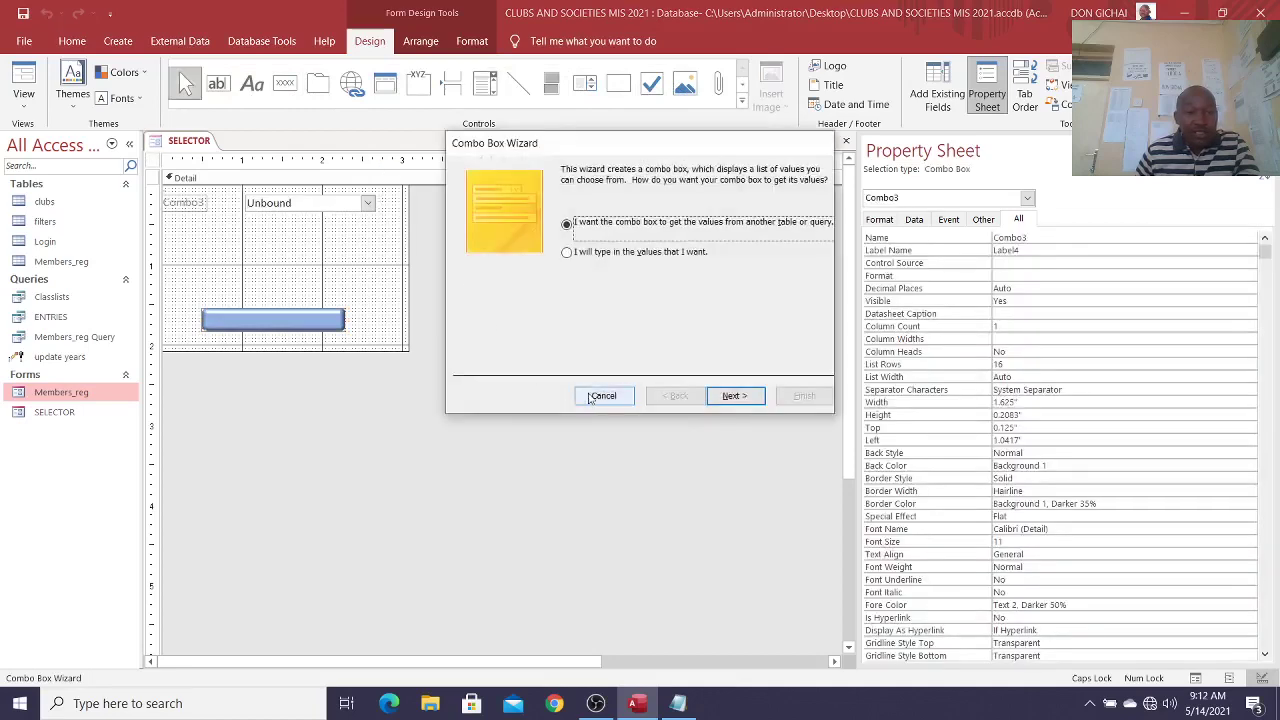
left_click(600, 394)
left_click(585, 83)
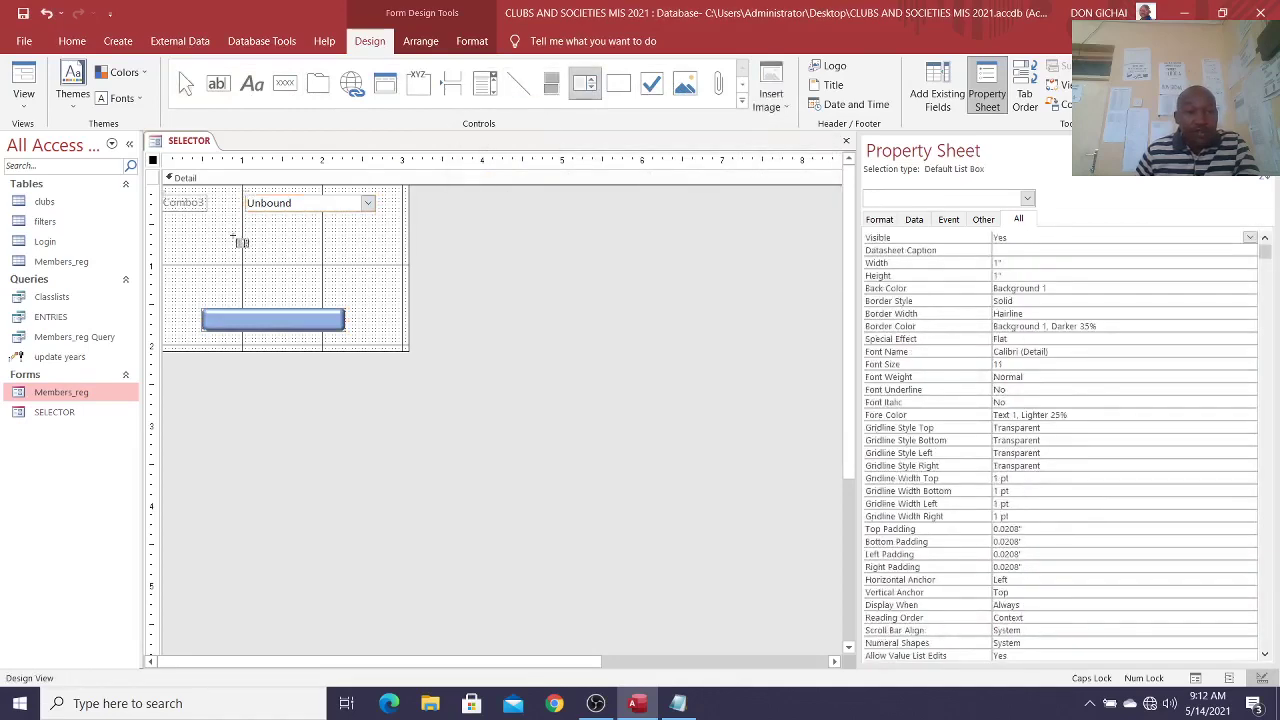
left_click_drag(248, 219, 376, 233)
left_click(604, 395)
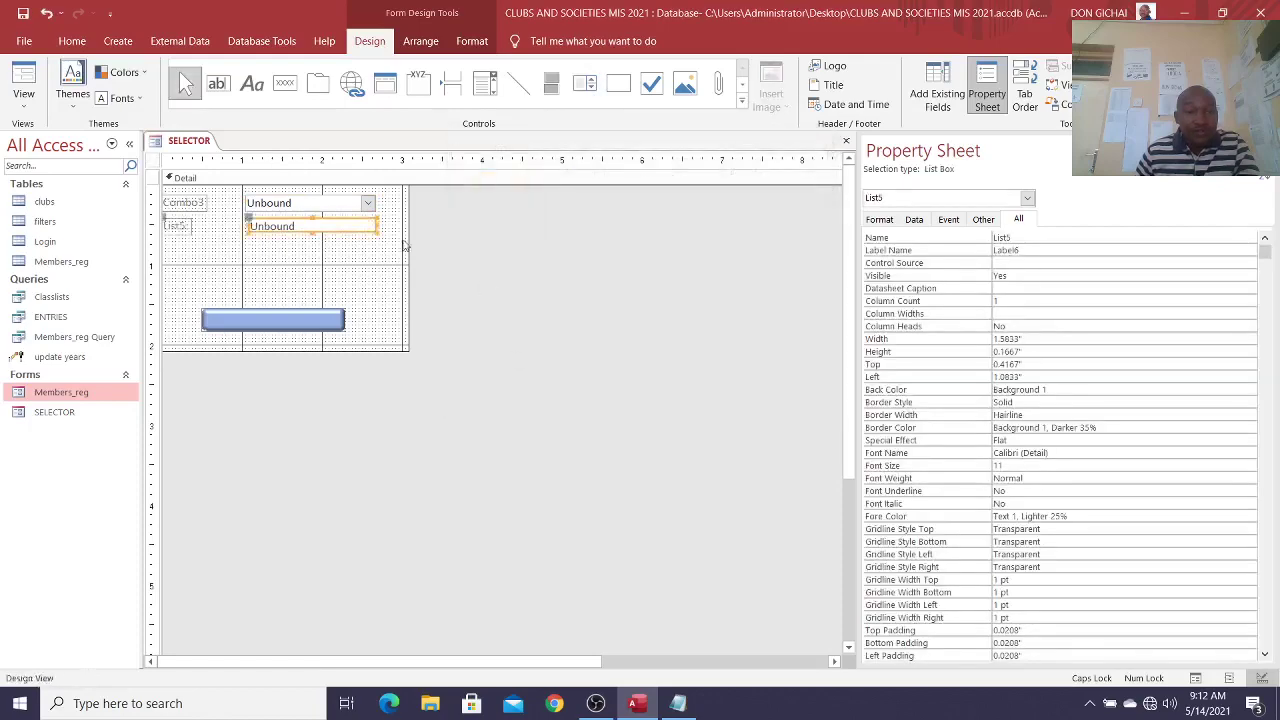
key("Delete")
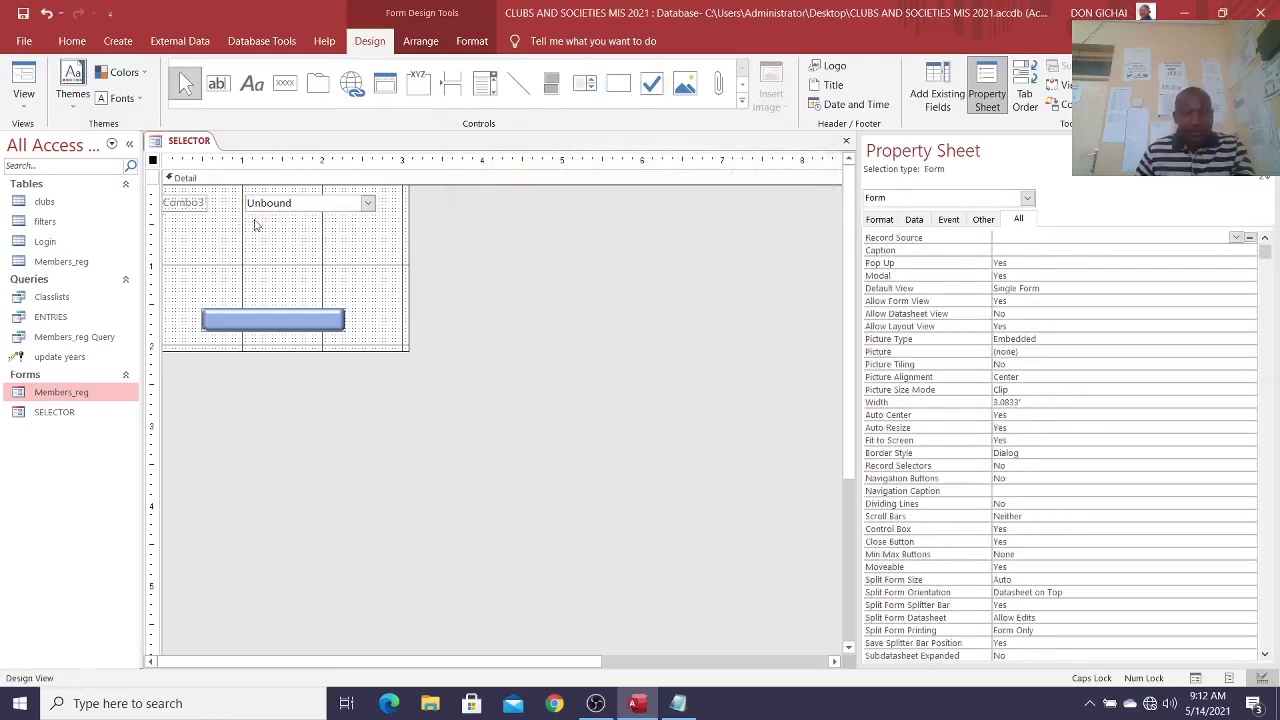
Step: Add two more unbound combo boxes about 1.6 inches wide, stacked below the first one, without using the wizard
left_click(485, 83)
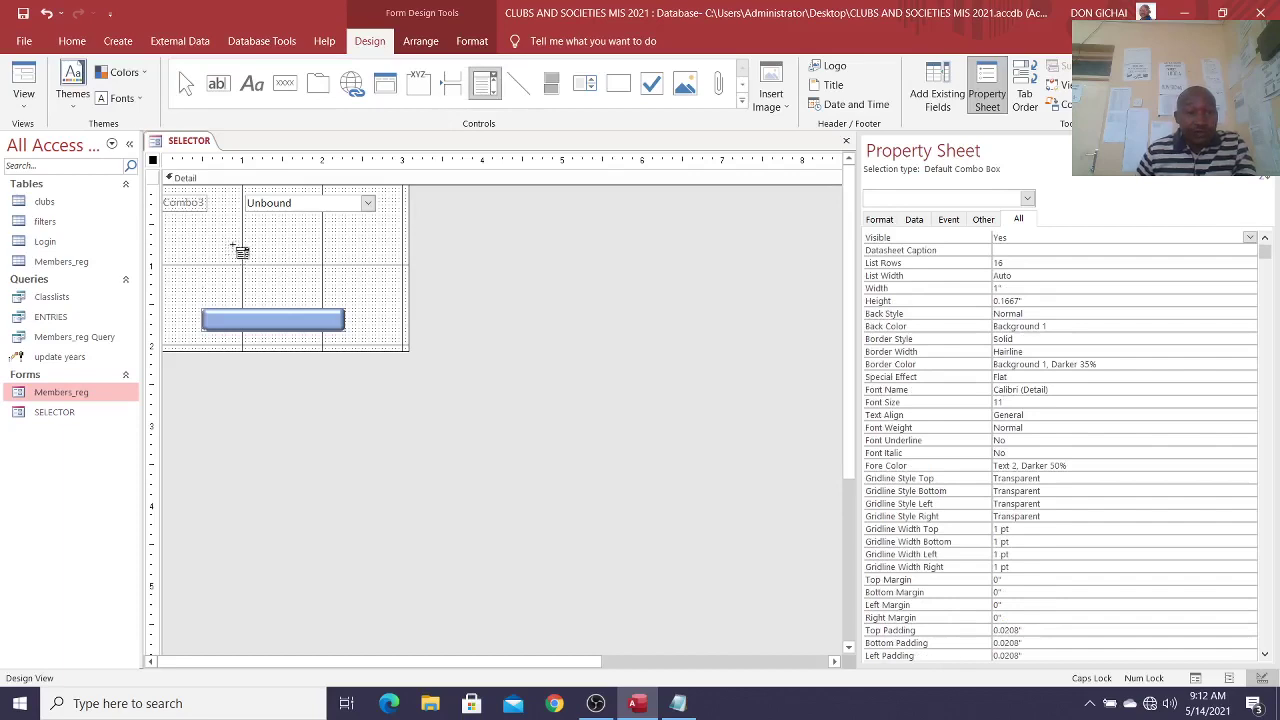
left_click_drag(246, 218, 377, 232)
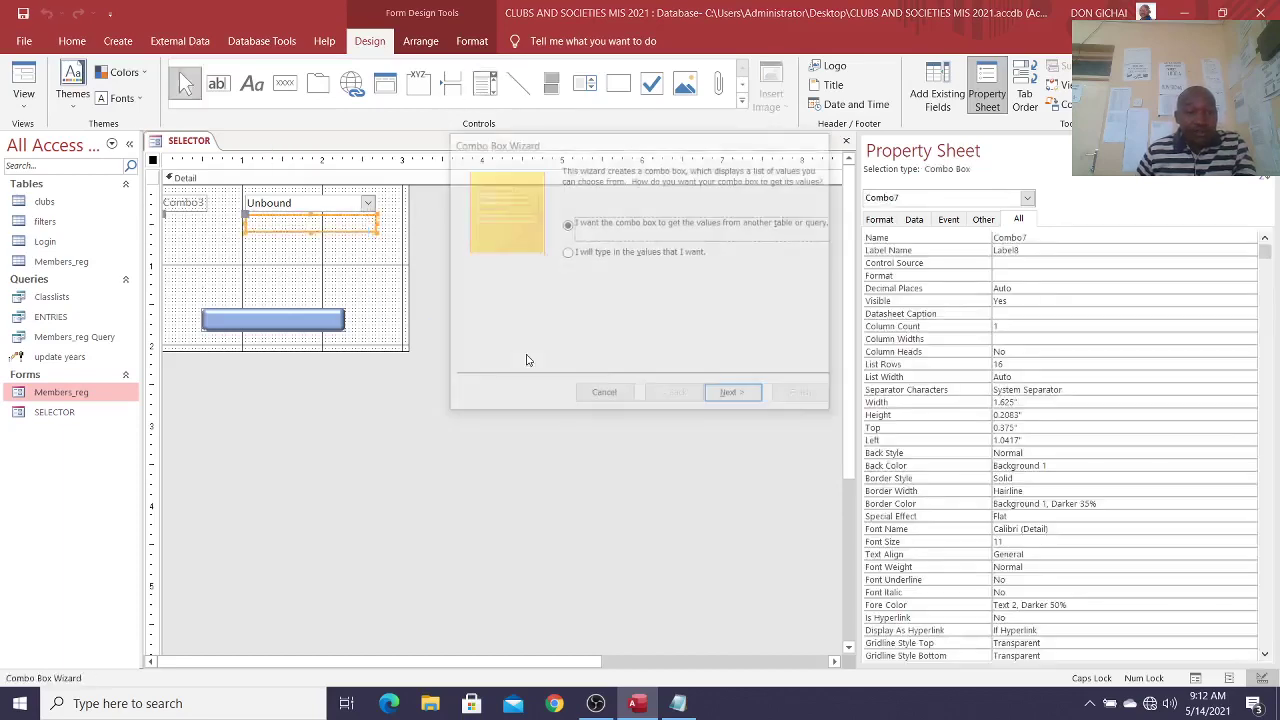
left_click(594, 391)
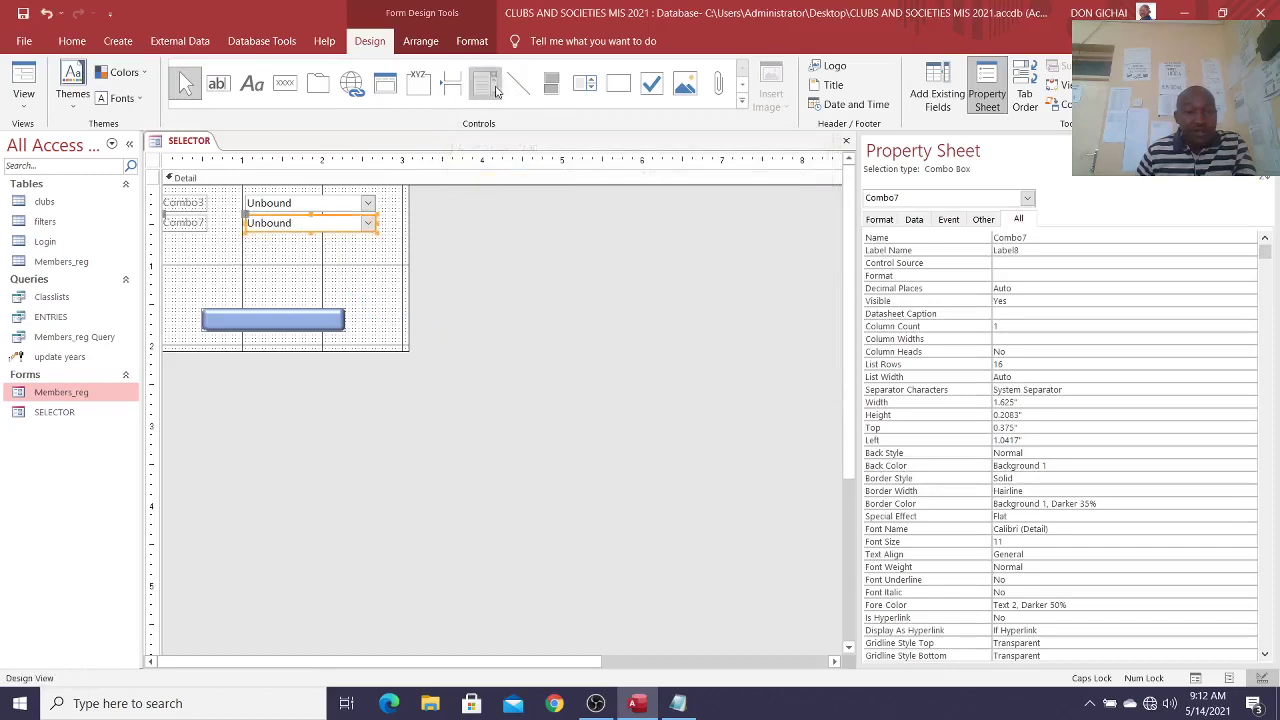
left_click(485, 84)
left_click_drag(245, 240, 376, 258)
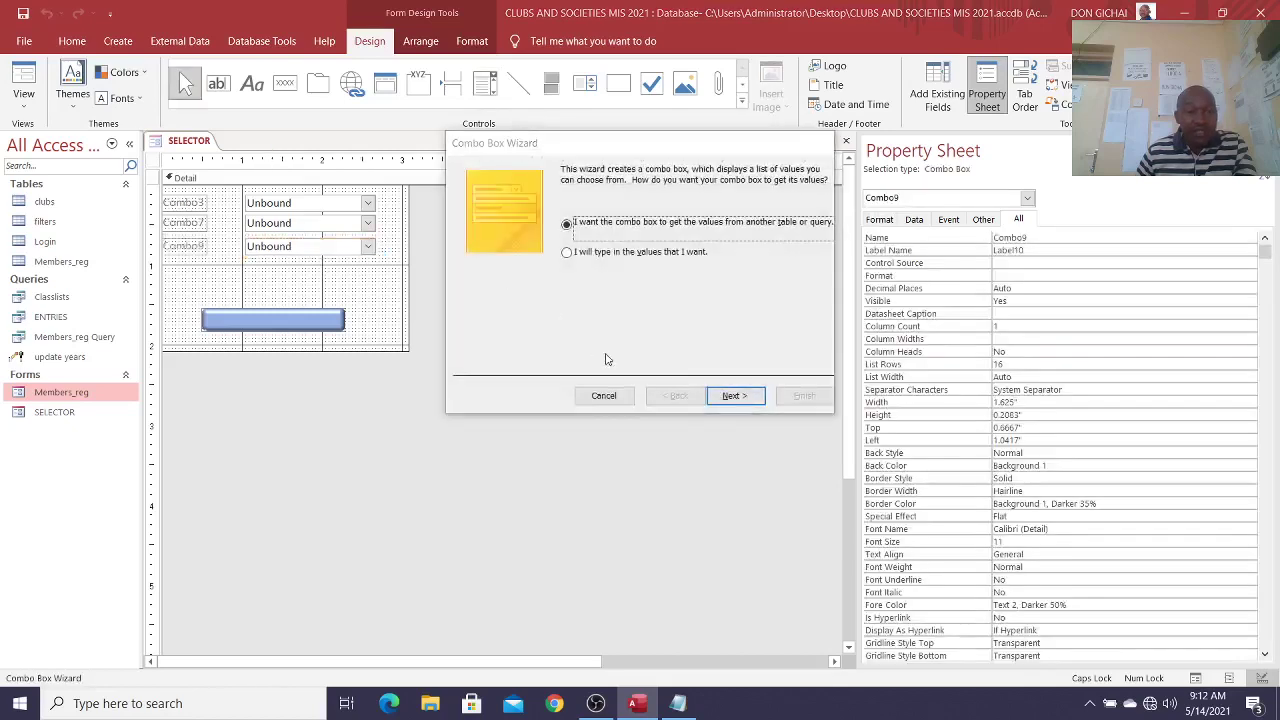
left_click(603, 395)
Step: Caption the three combo box labels YEAR, YEAR OF STUDY and COURSE from top to bottom
left_click(187, 203)
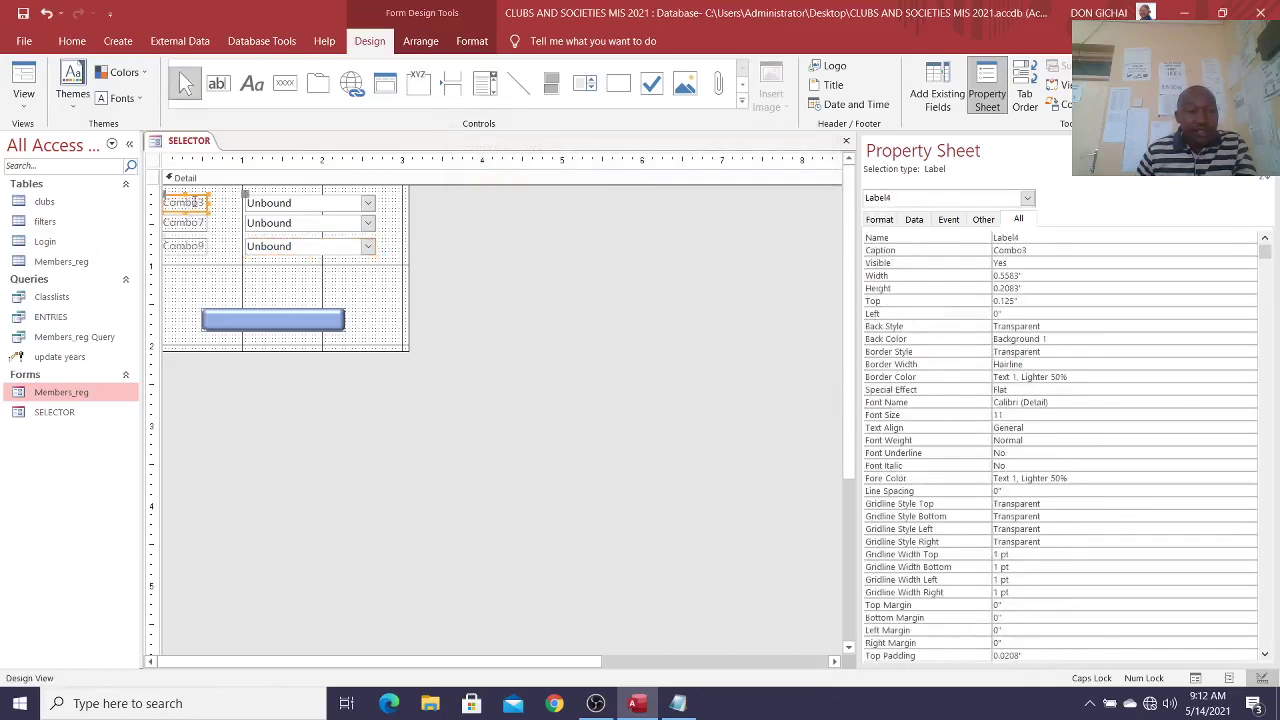
left_click(187, 203)
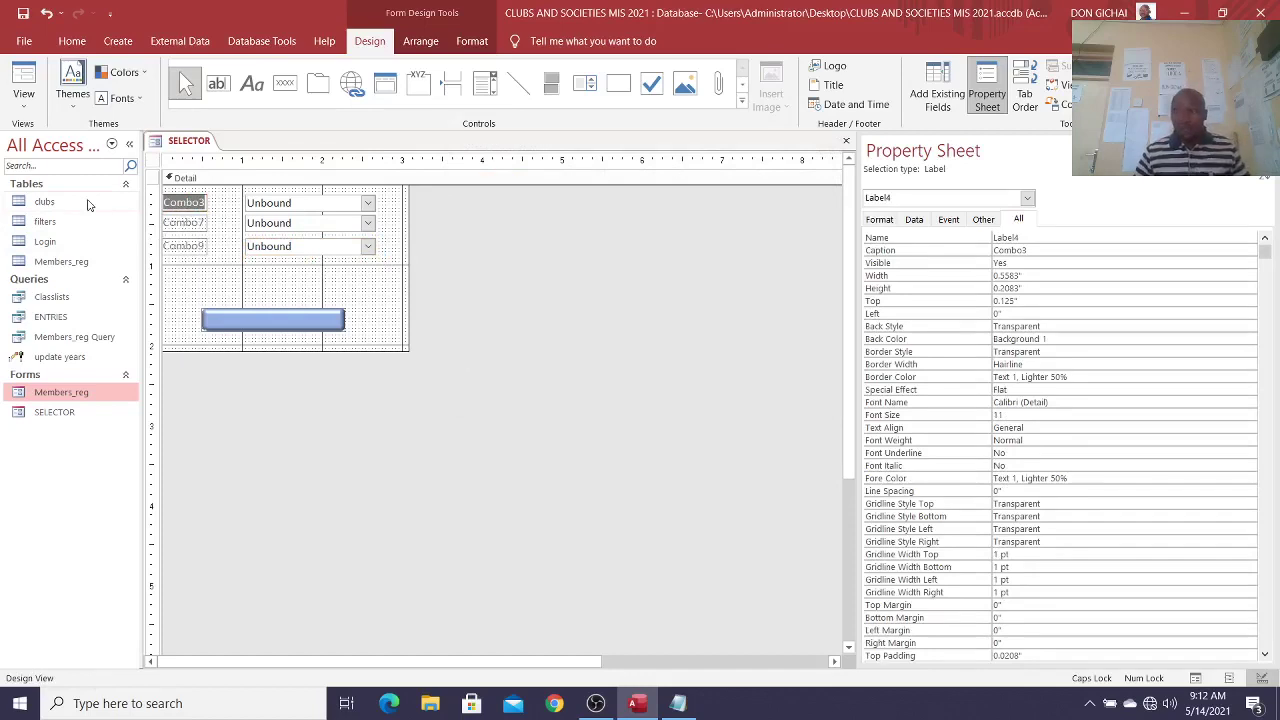
type("YEAR")
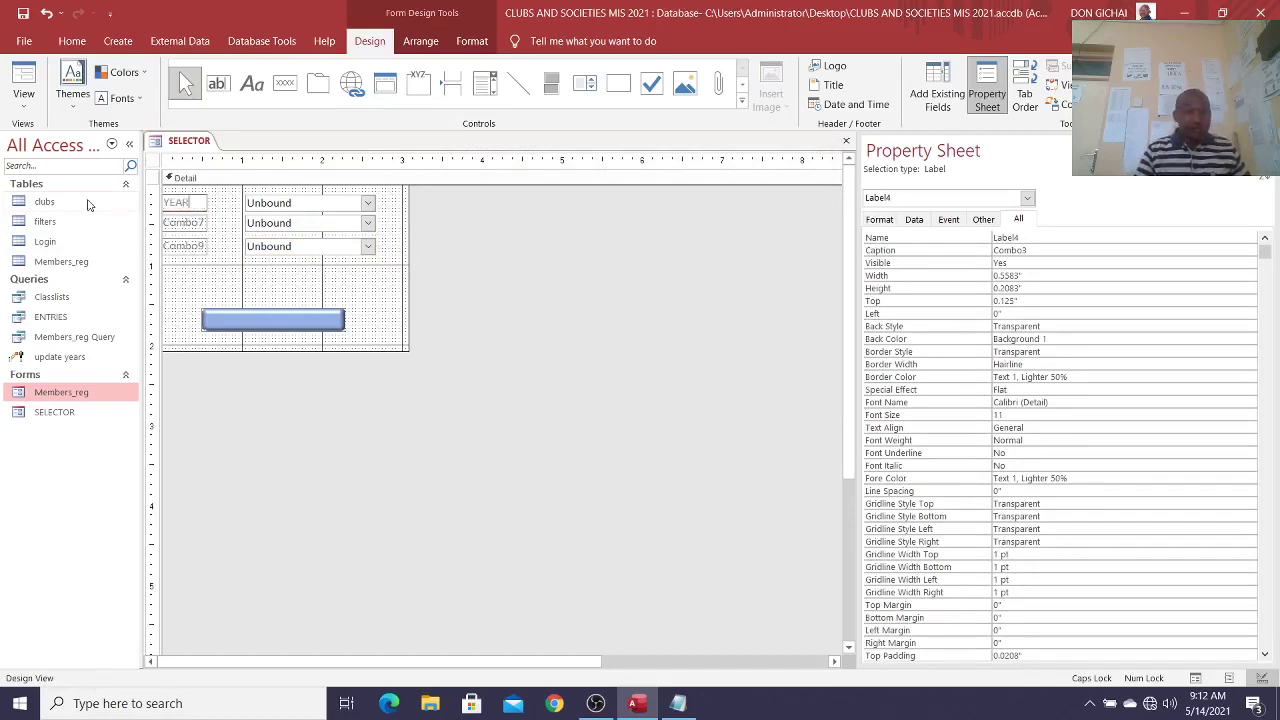
left_click(198, 222)
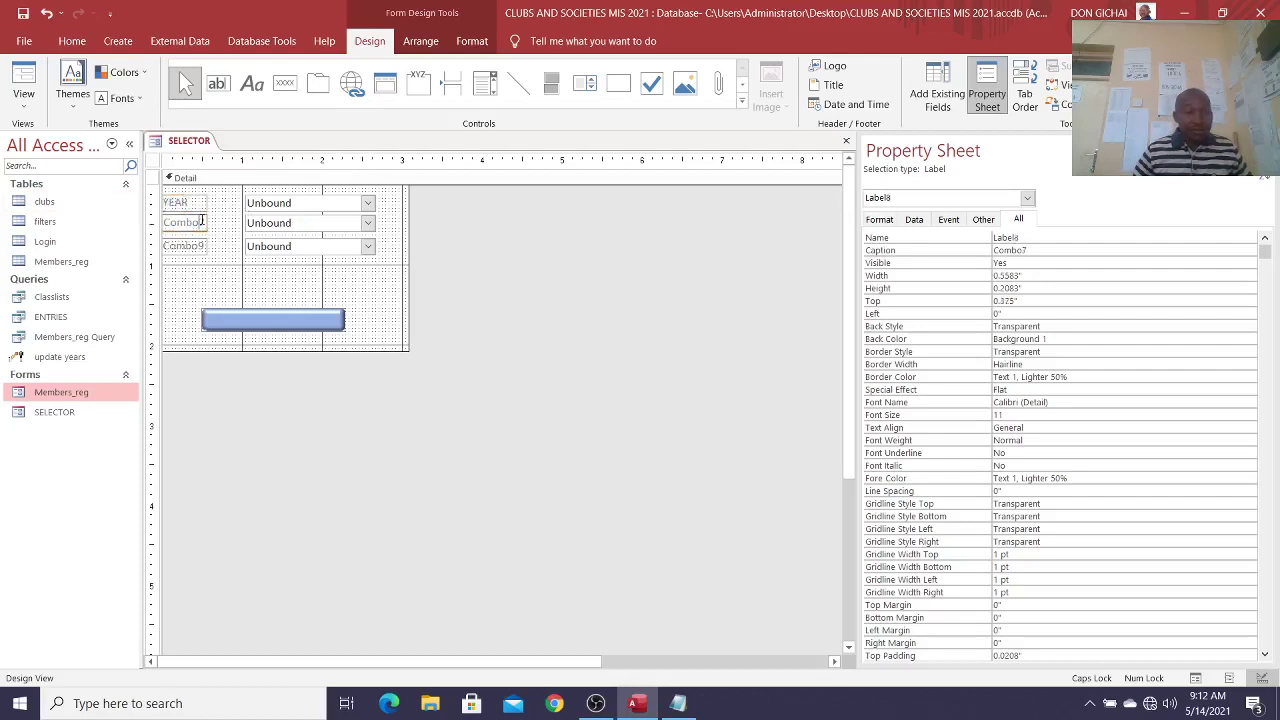
left_click(201, 221)
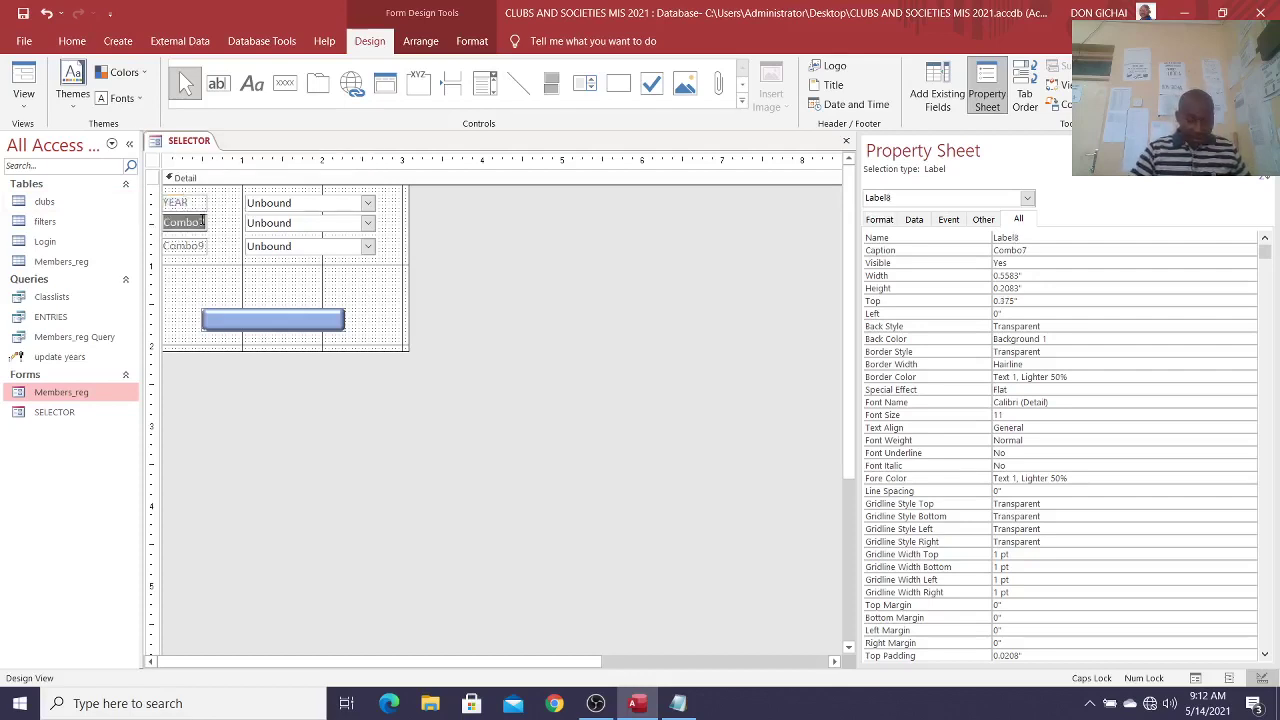
type("Y")
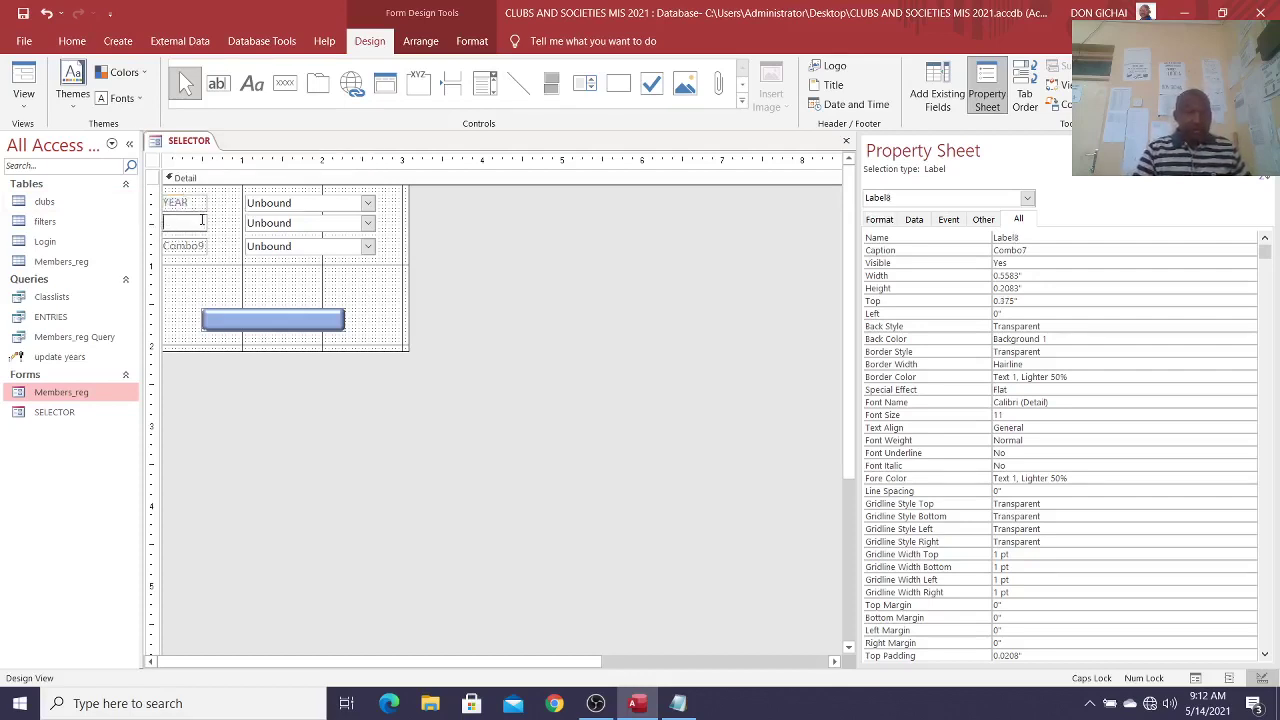
type("EAR OF STUDY")
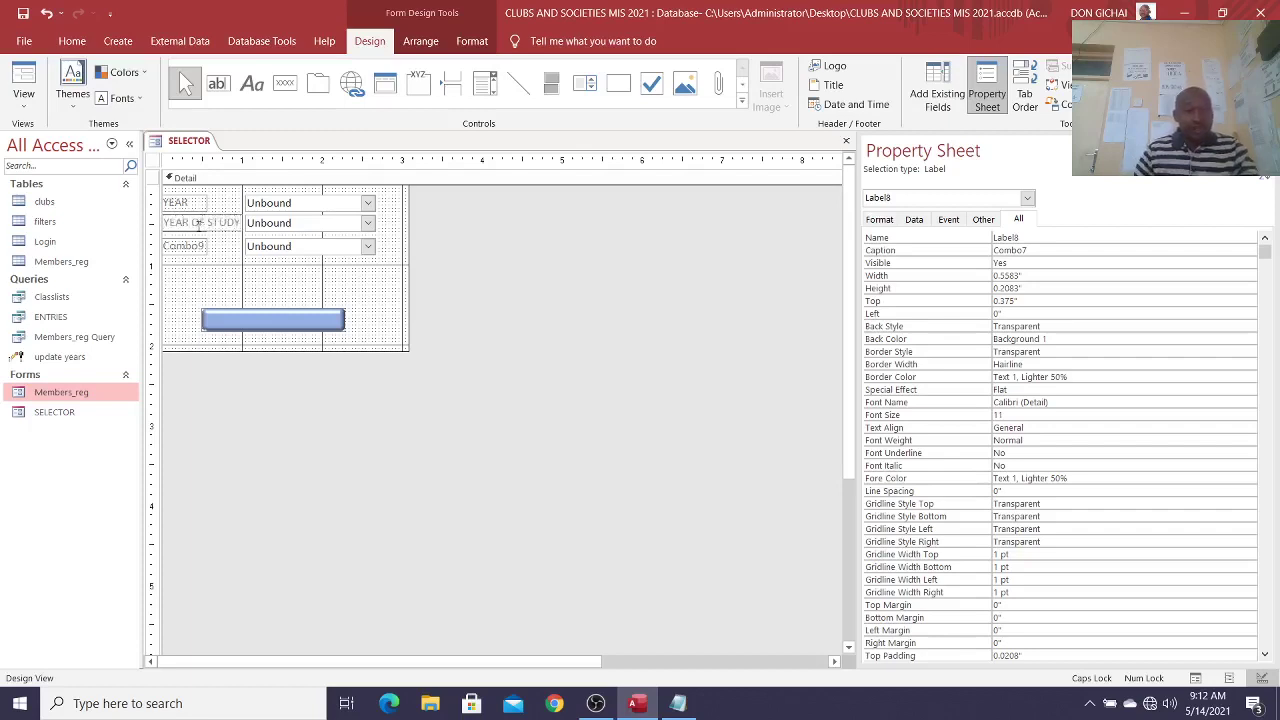
left_click(198, 246)
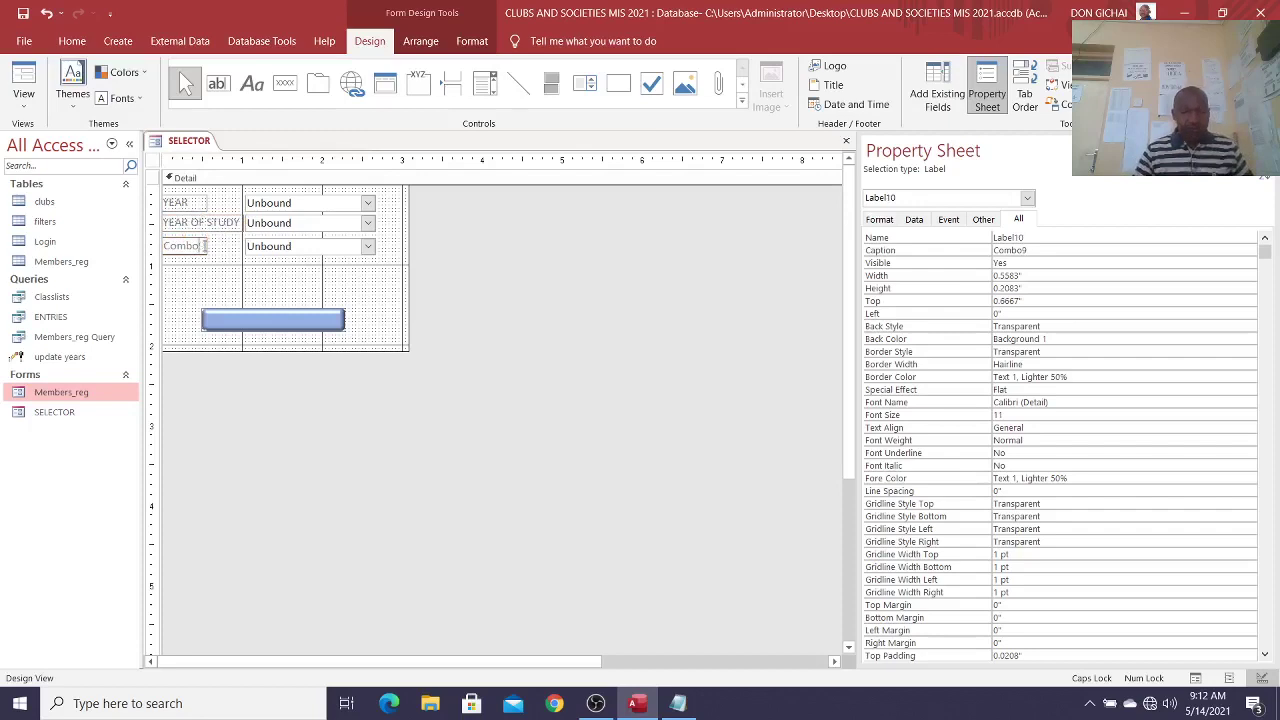
type("COU")
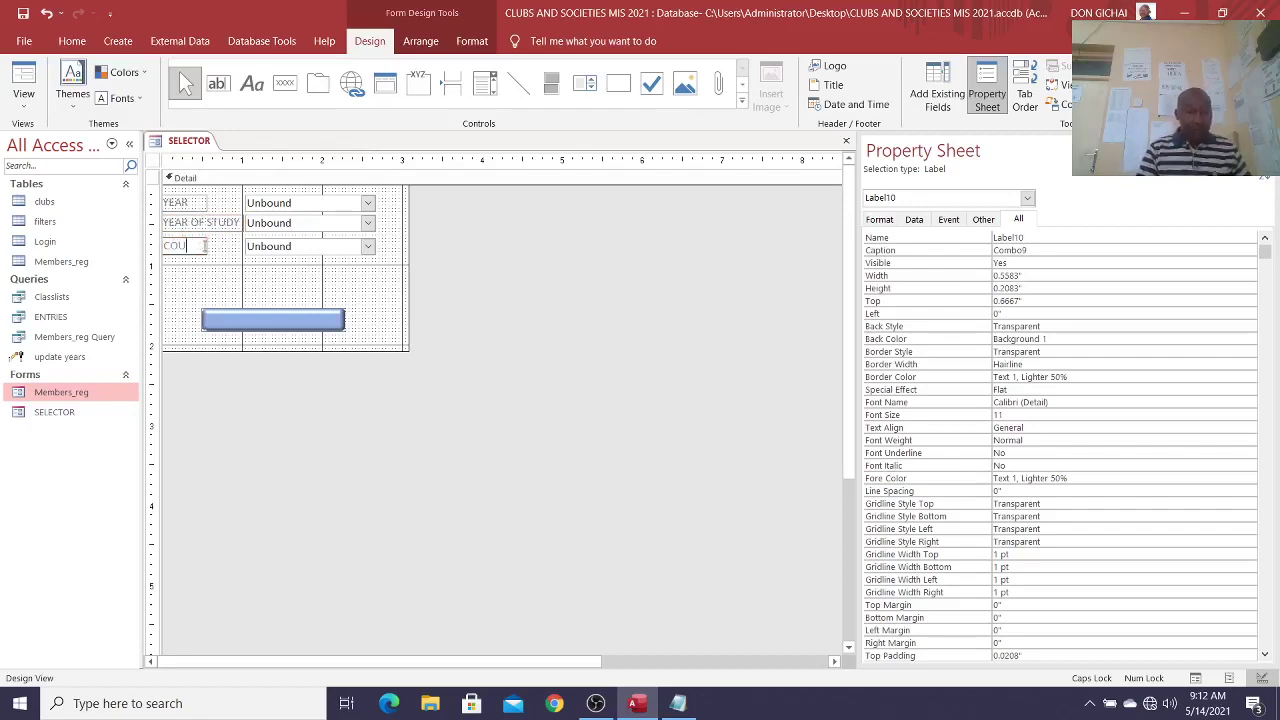
type("RSE")
left_click(266, 277)
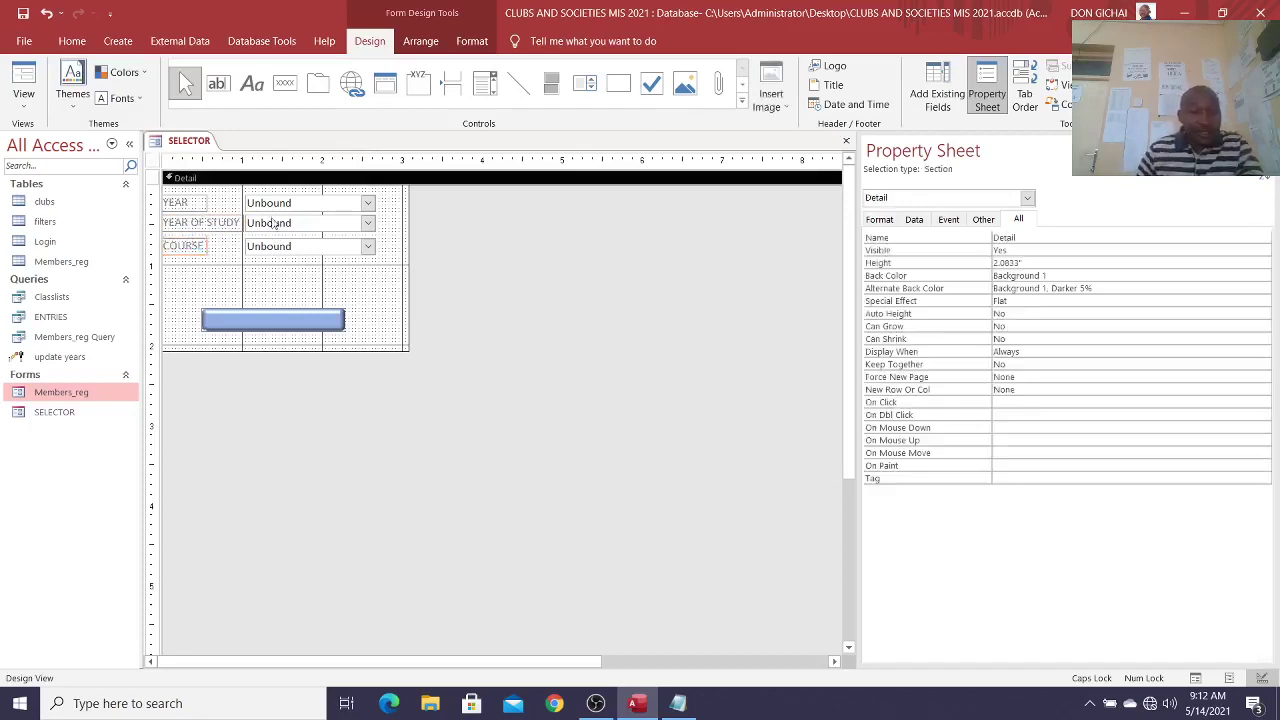
Step: Widen the YEAR and COURSE labels to about 1 inch to match the YEAR OF STUDY label
left_click(202, 203)
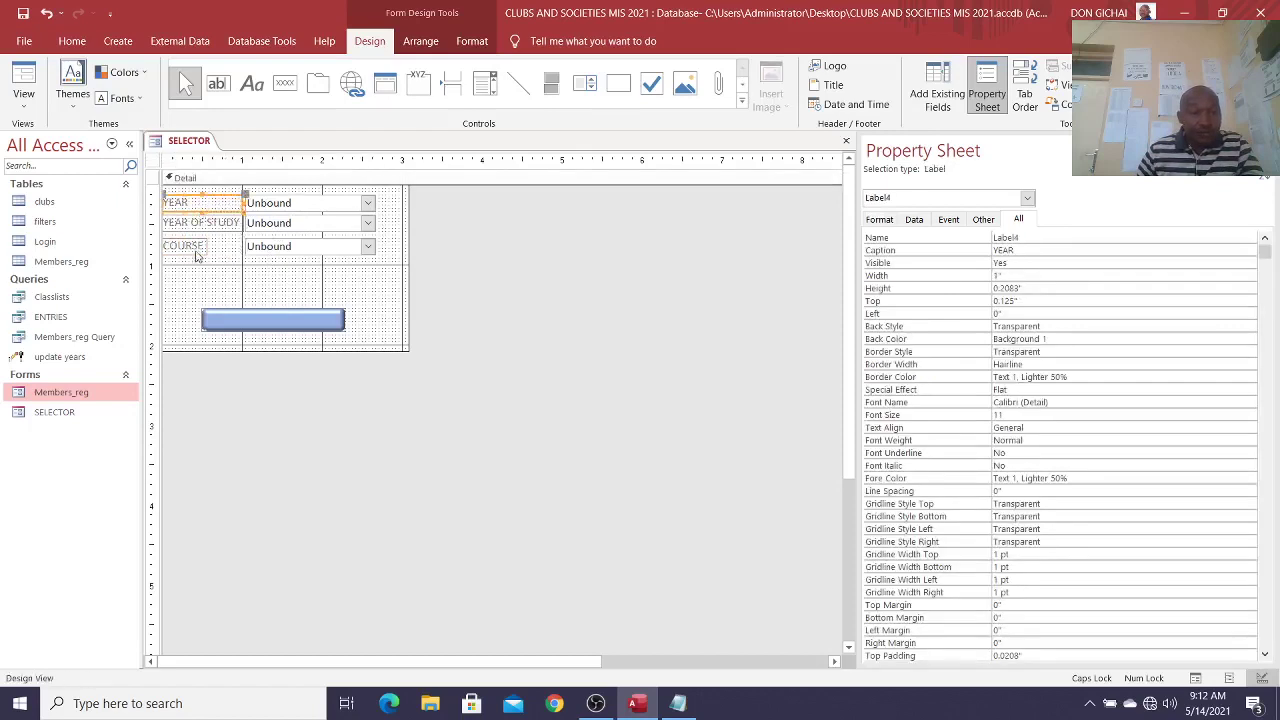
left_click(200, 247)
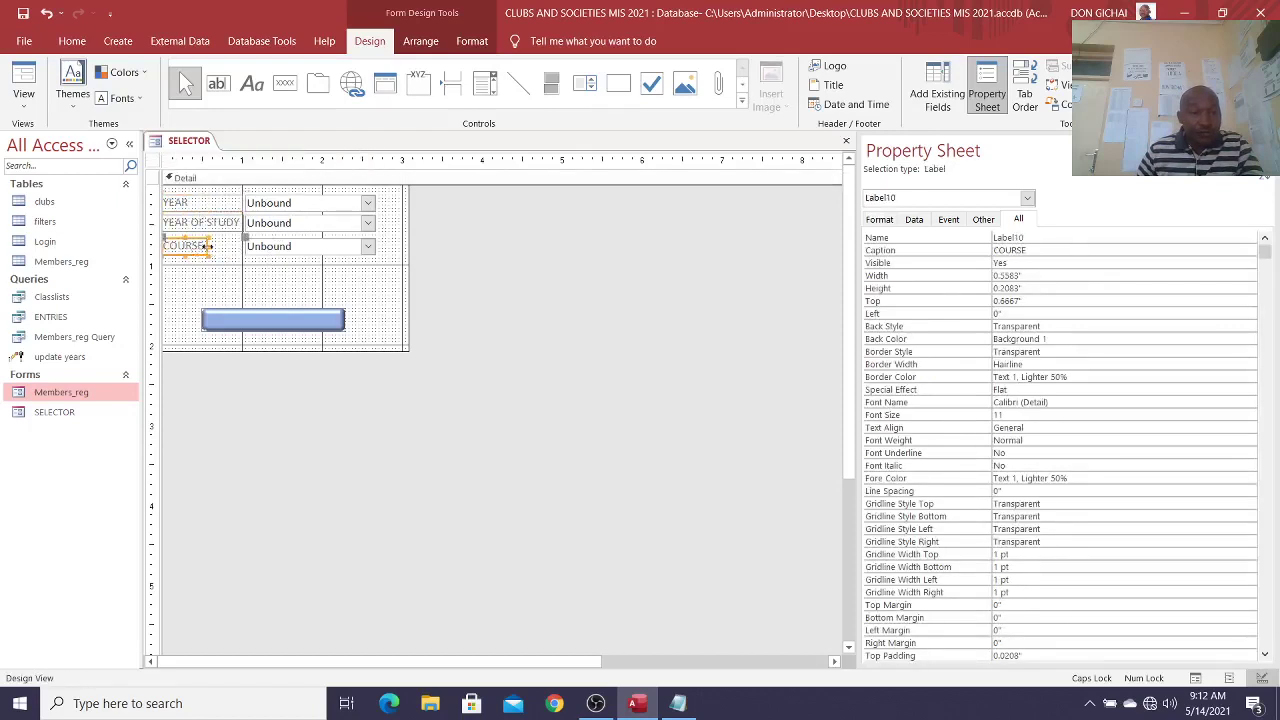
left_click_drag(208, 246, 240, 246)
Step: Make the text of all three labels and combo boxes black and bold
left_click_drag(386, 194, 169, 281)
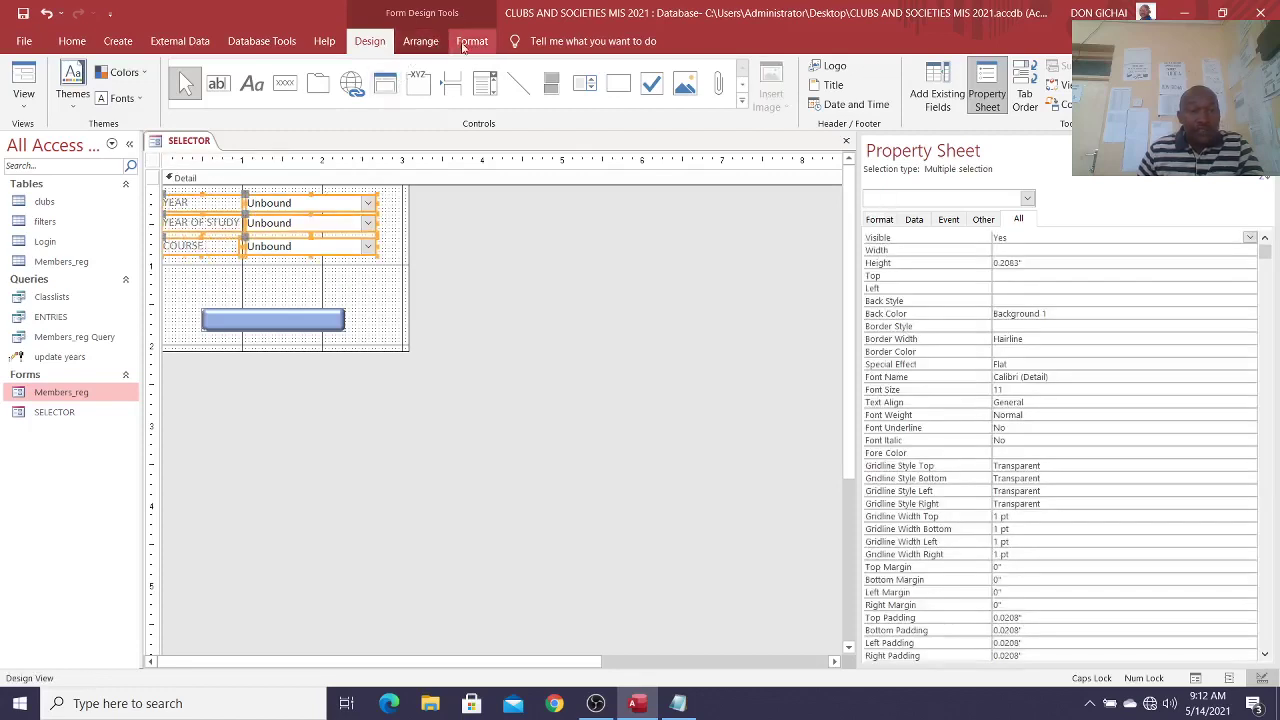
left_click(463, 45)
left_click(201, 97)
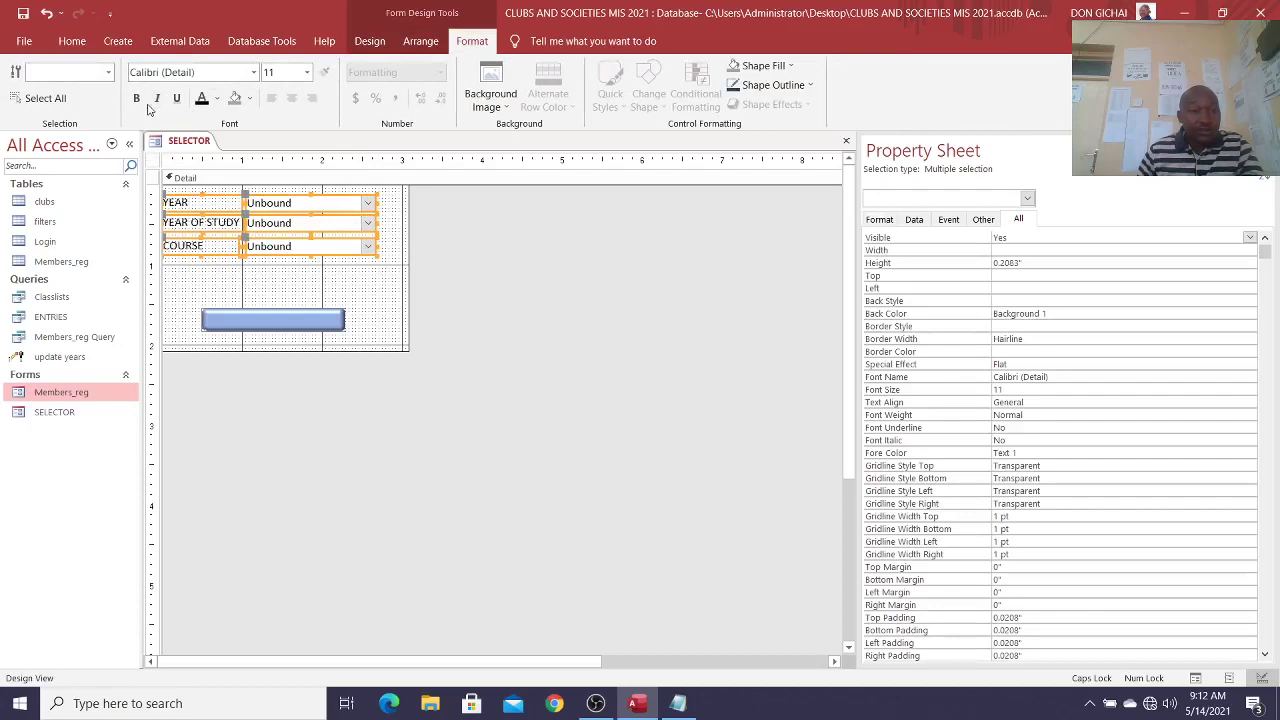
left_click(137, 98)
Step: Caption the blue toggle button below the combo boxes OPEN FORM
left_click(280, 335)
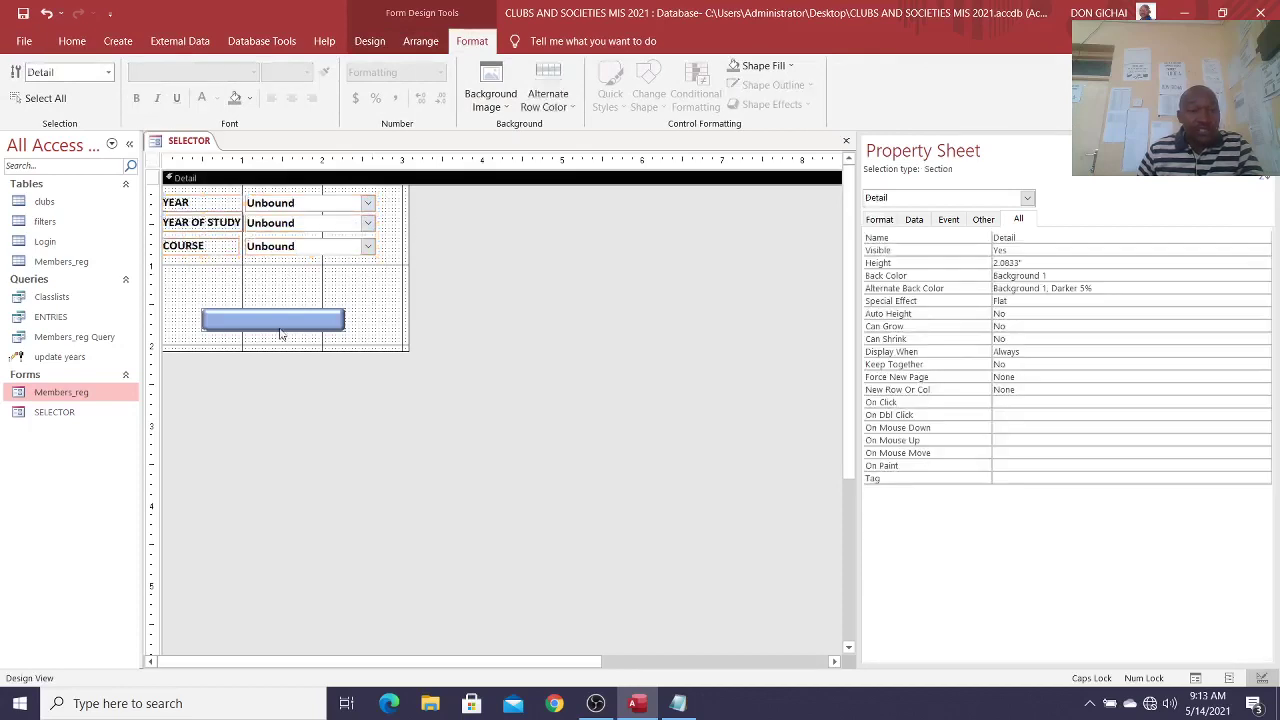
left_click(277, 321)
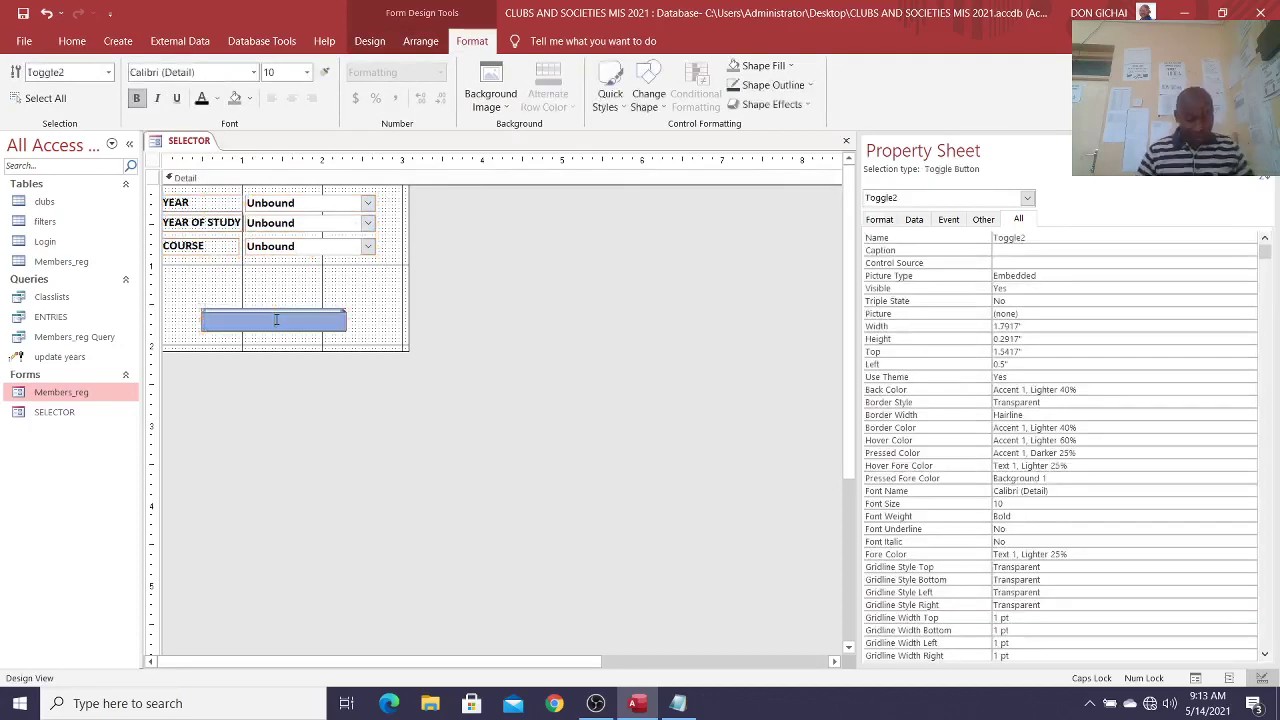
type("OPEN")
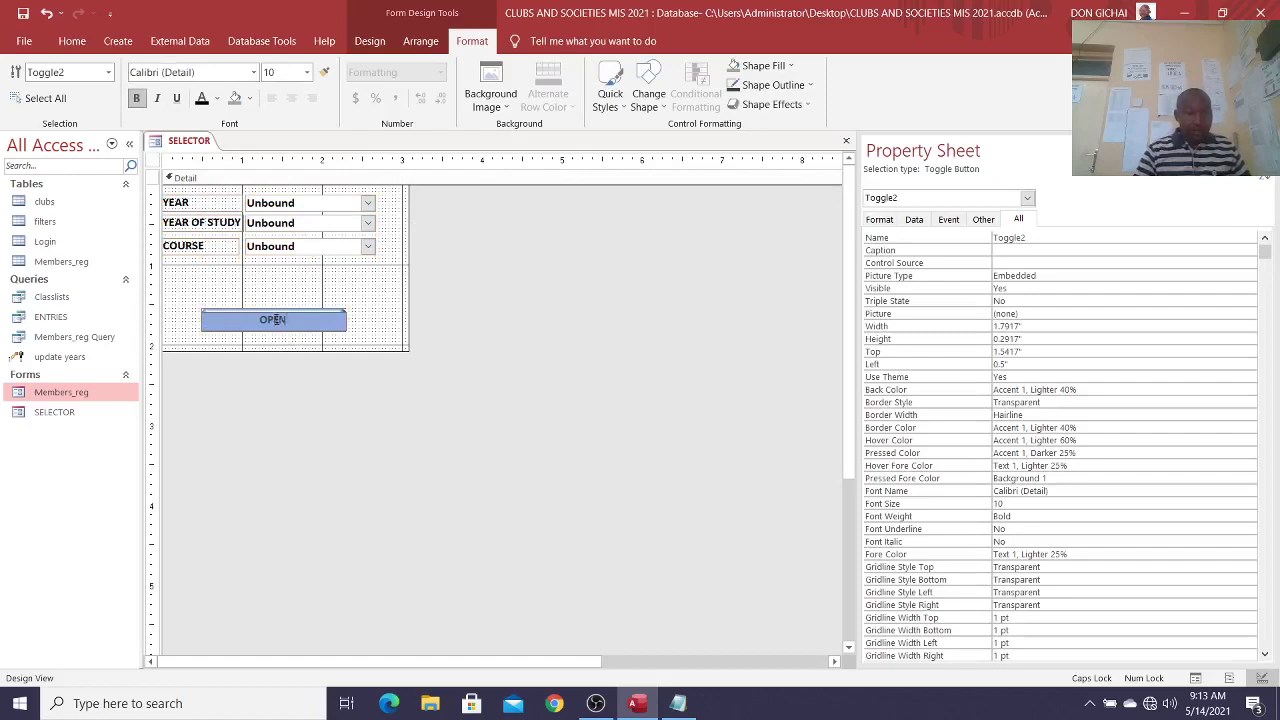
type(" FORM")
left_click(354, 289)
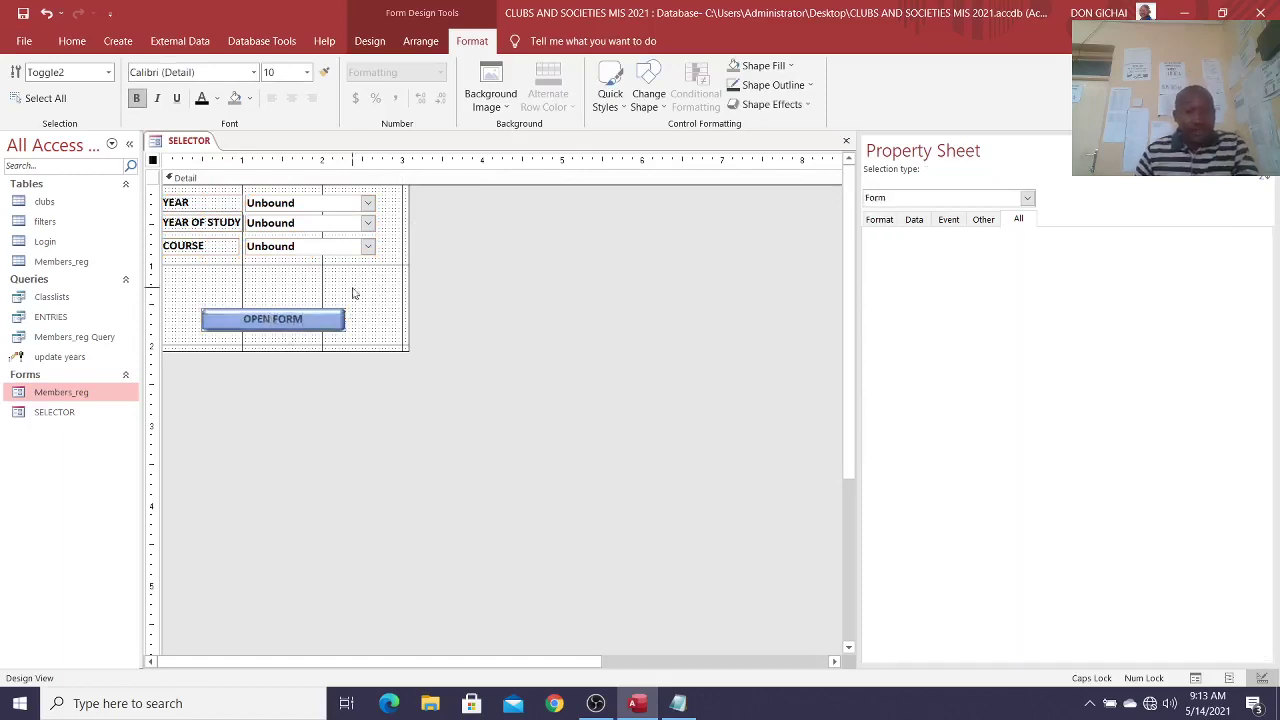
Step: Fill the form's detail section background with a muted dark blue and display the dialog in Form view
right_click(360, 268)
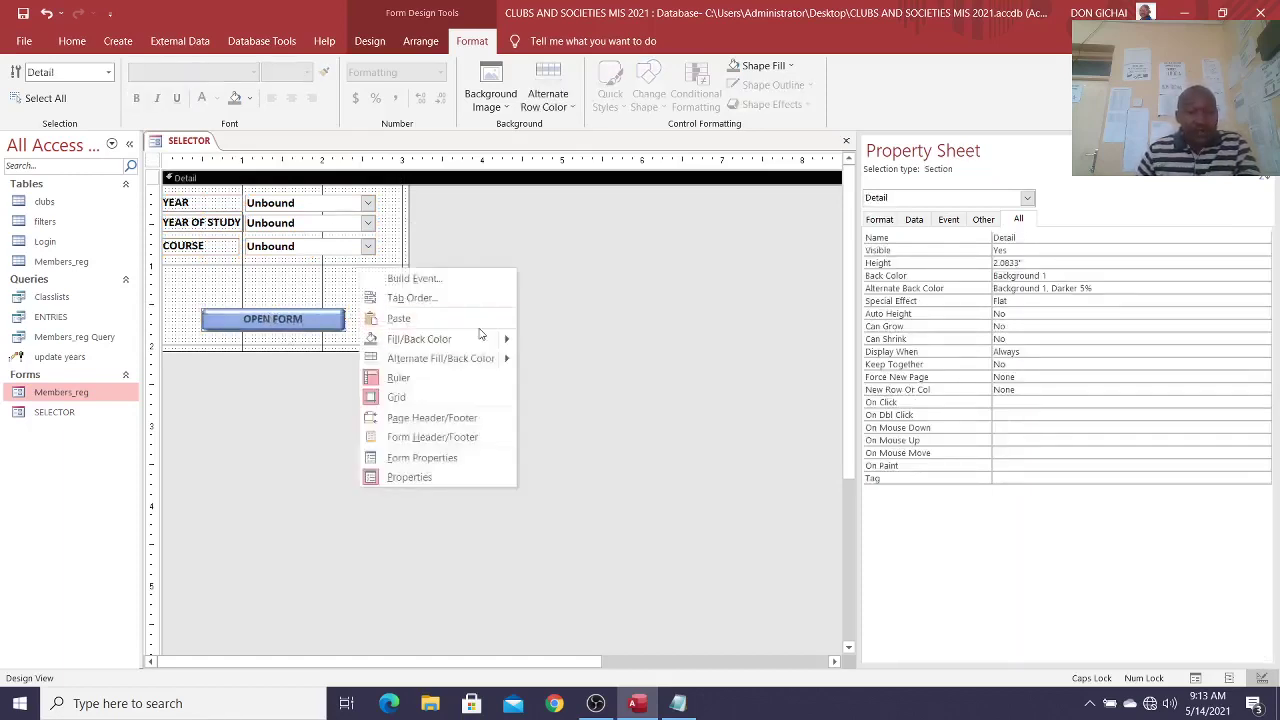
mouse_move(485, 341)
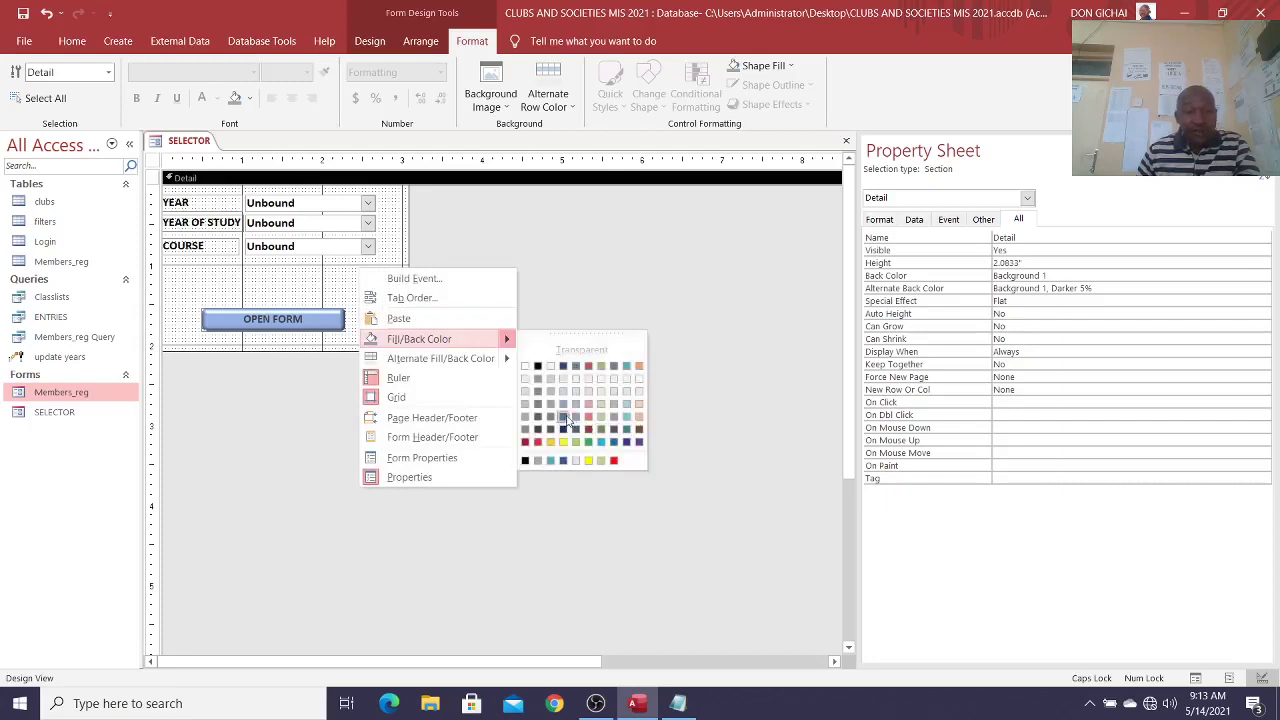
left_click(560, 414)
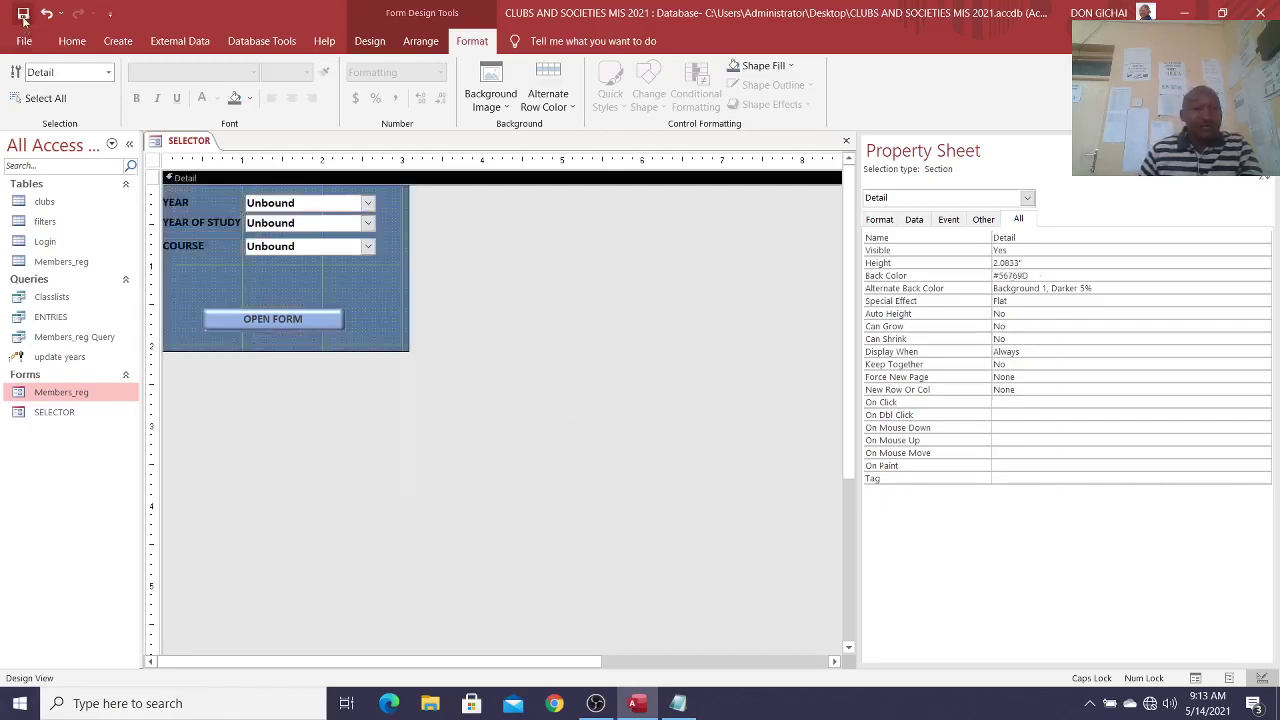
left_click(71, 41)
left_click(23, 78)
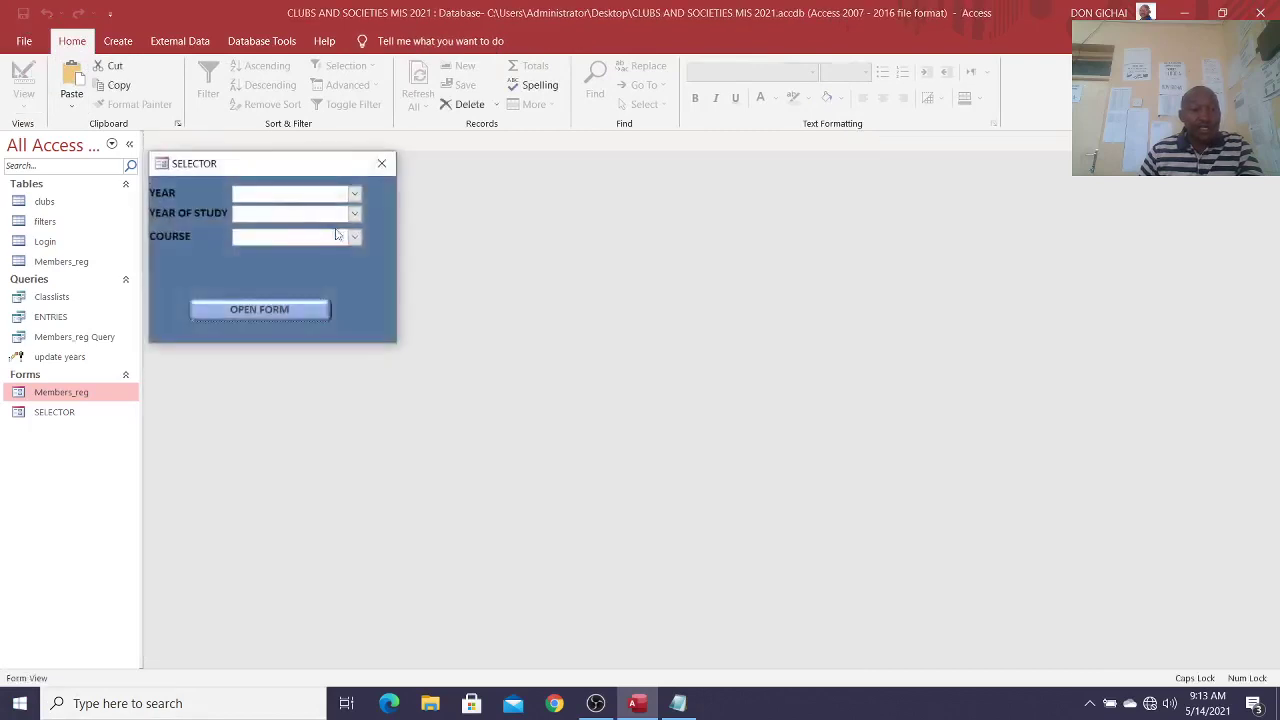
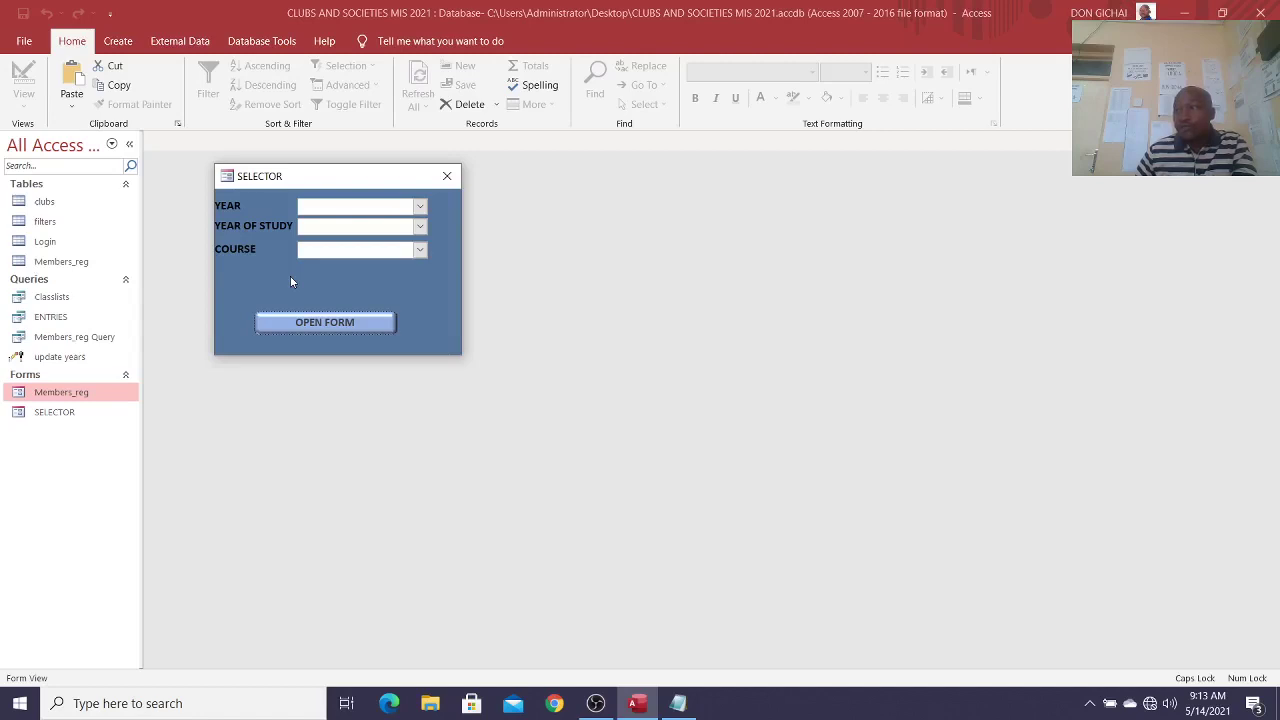
Step: Return the form to Design view and start the YEAR combo box's row source with SELECT DISTINCT []
right_click(331, 179)
left_click(397, 287)
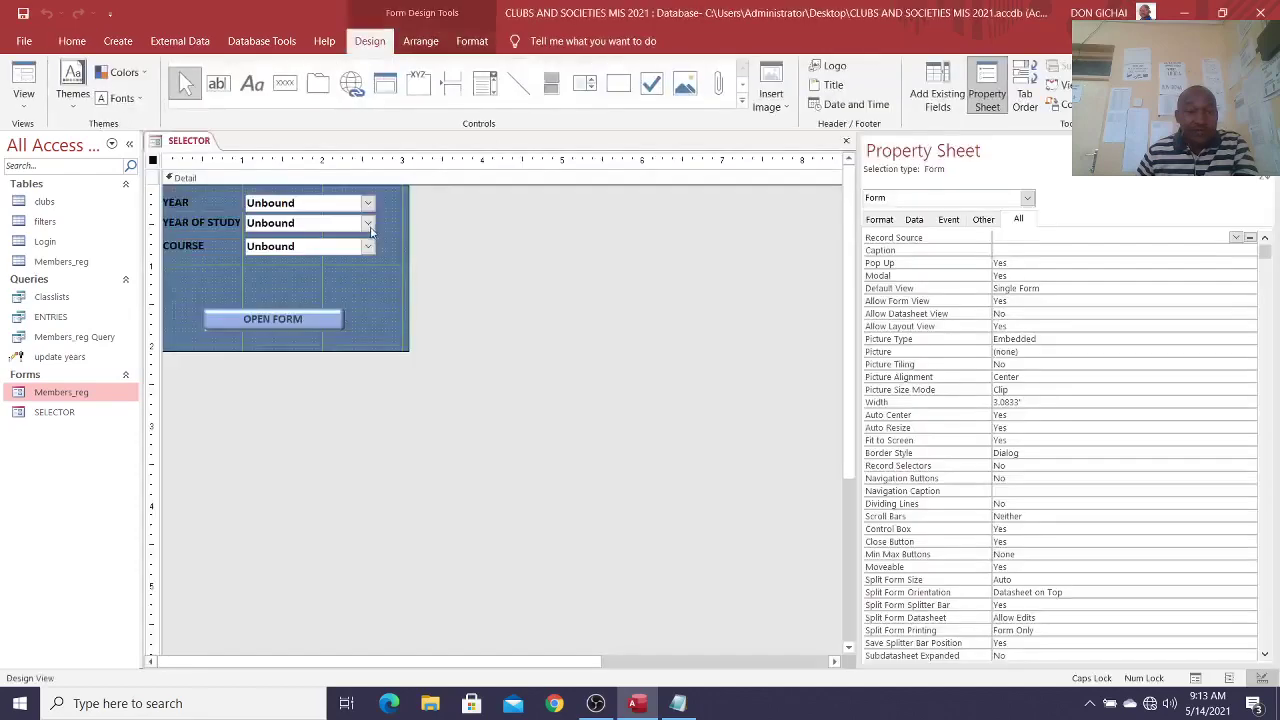
left_click(322, 210)
left_click(921, 220)
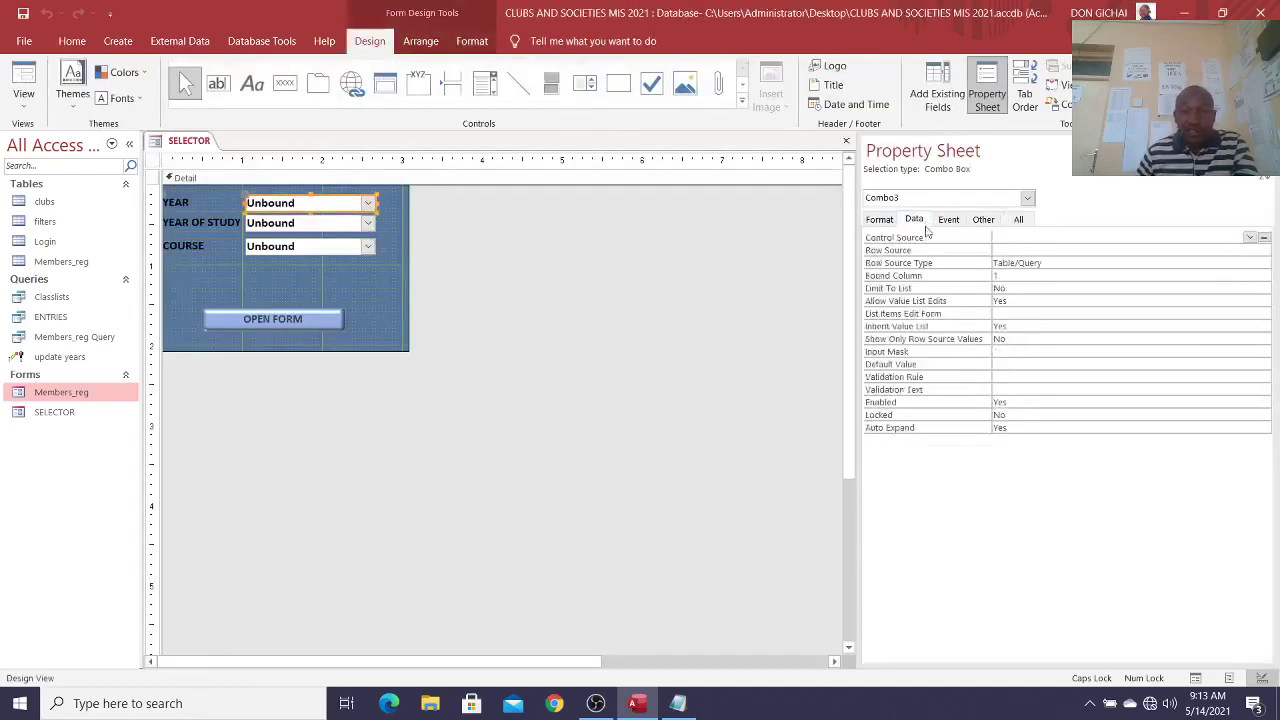
left_click_drag(858, 282, 604, 282)
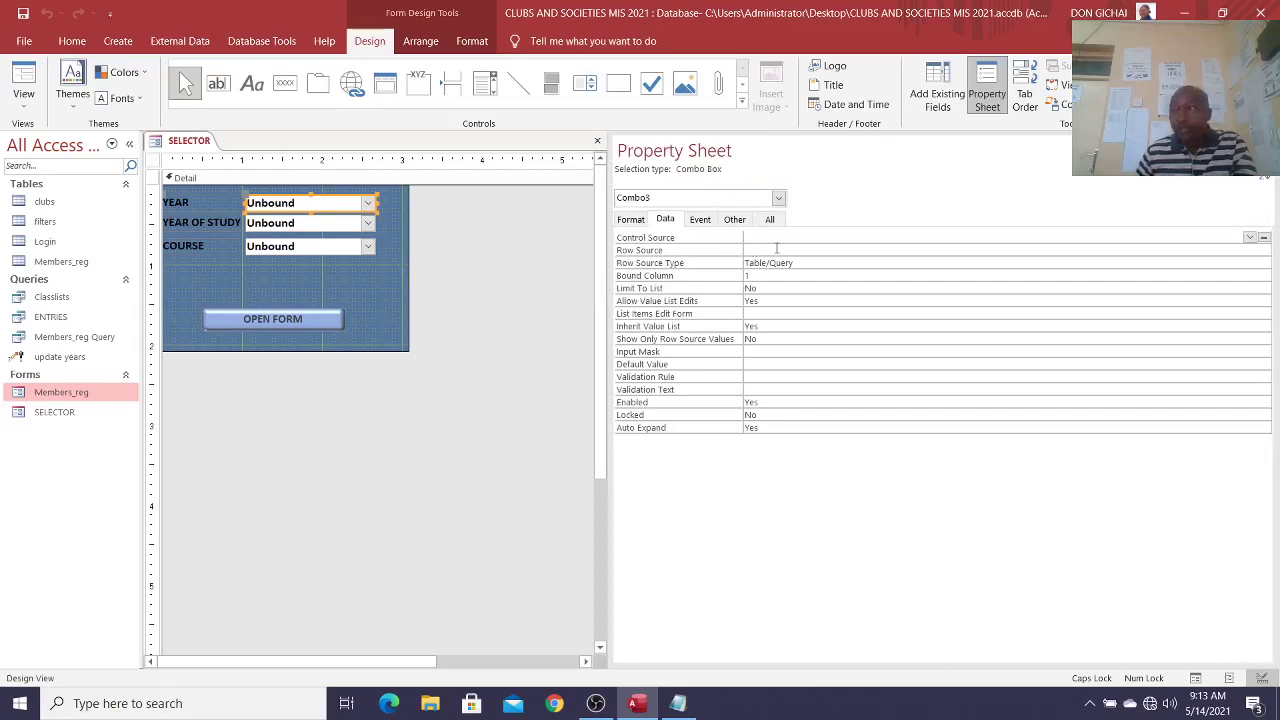
left_click(777, 249)
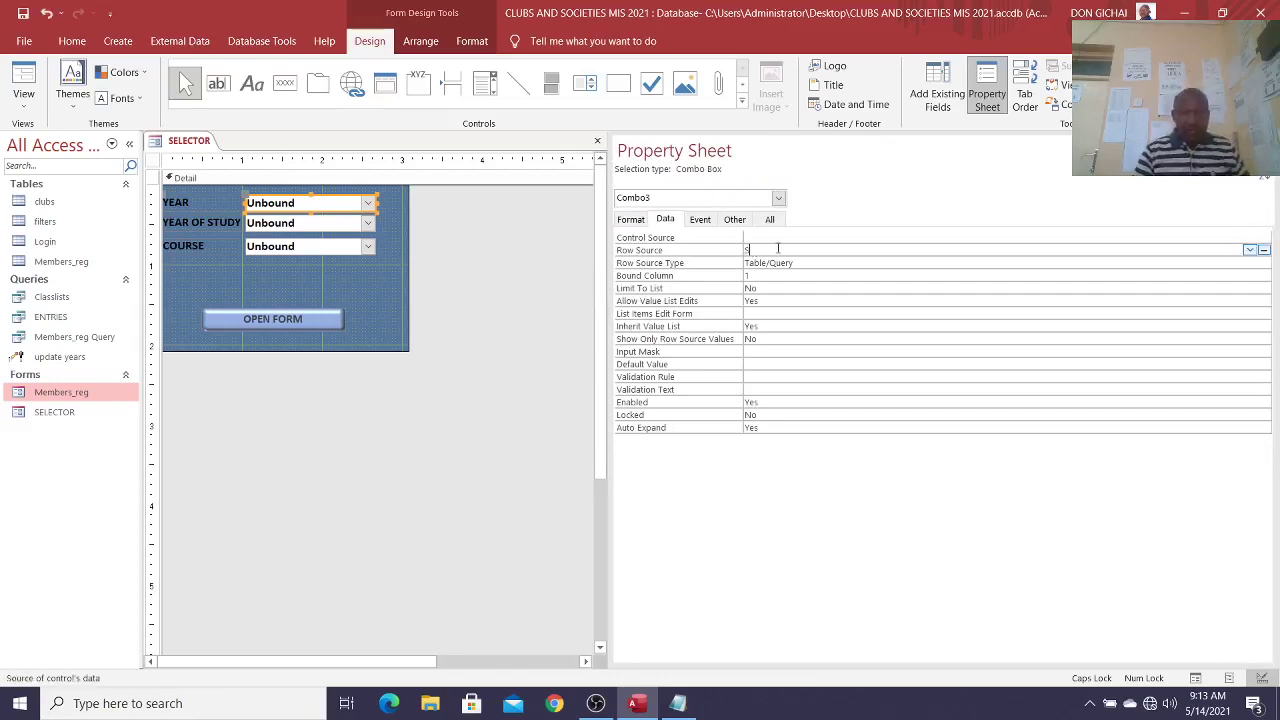
type("SELECT DISTINCT [")
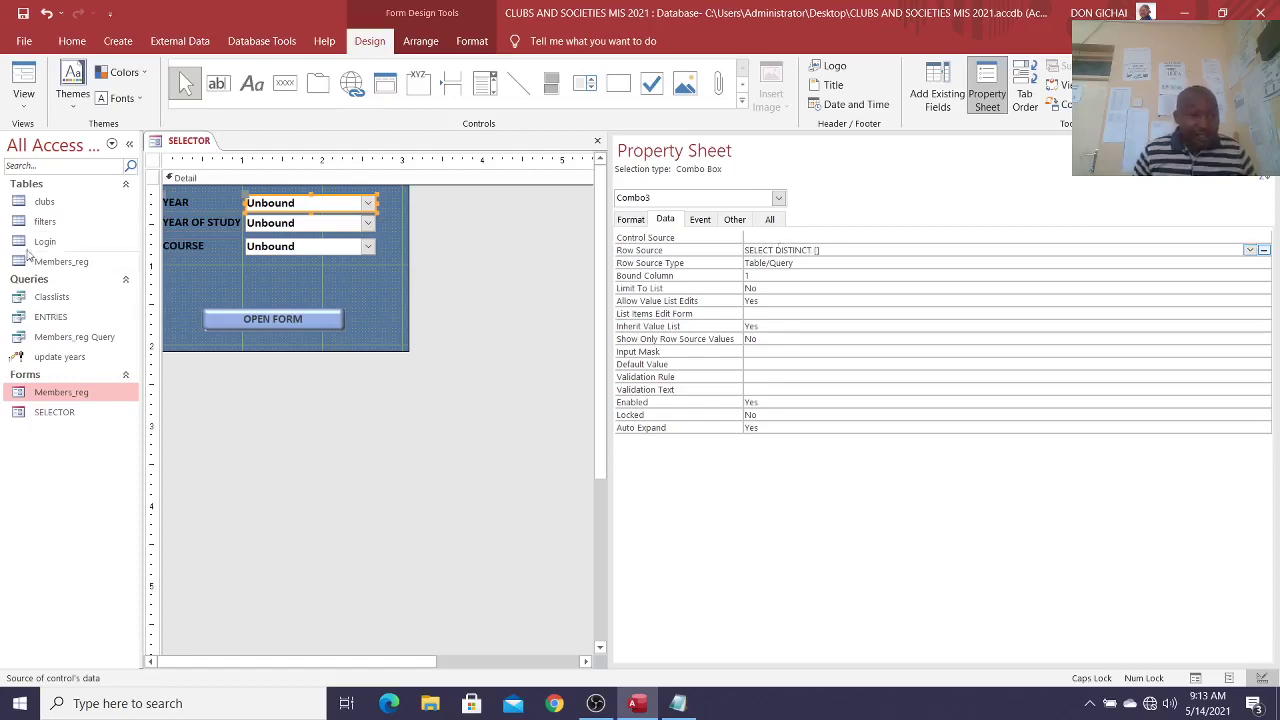
Step: Copy the C_Year field name from the filters table's design into the brackets of the YEAR combo box's row source
right_click(42, 221)
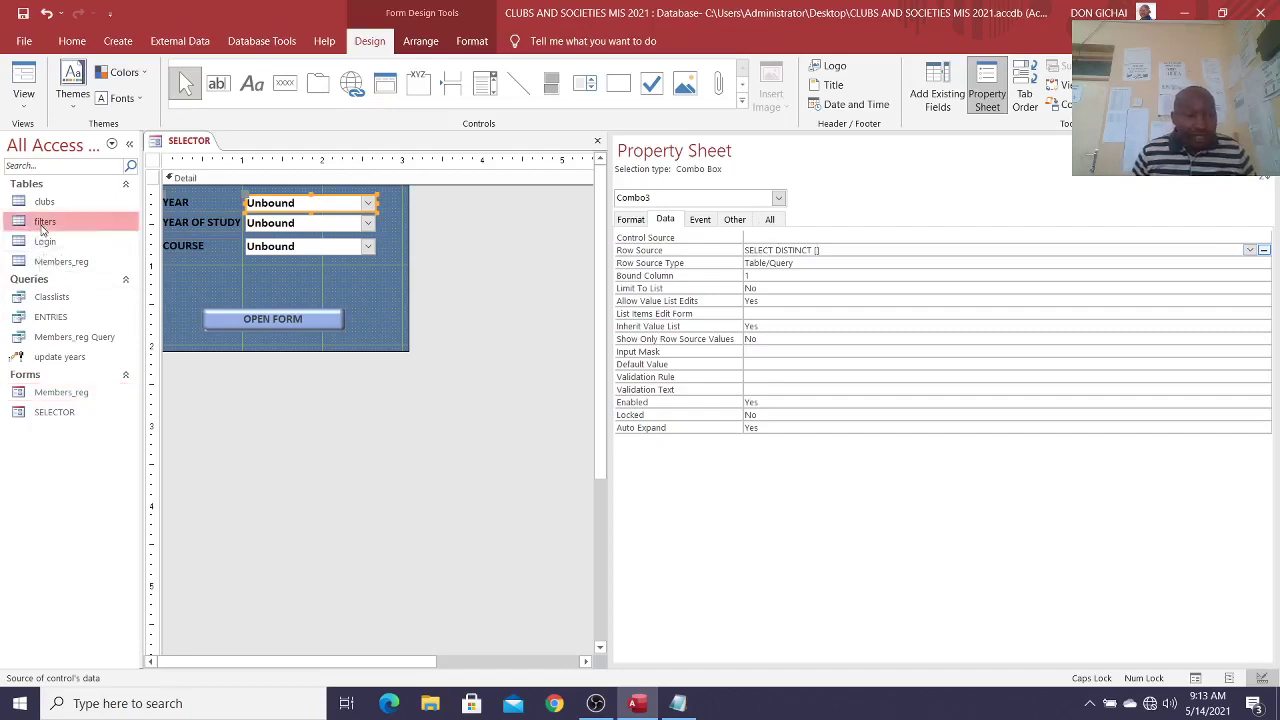
left_click(89, 258)
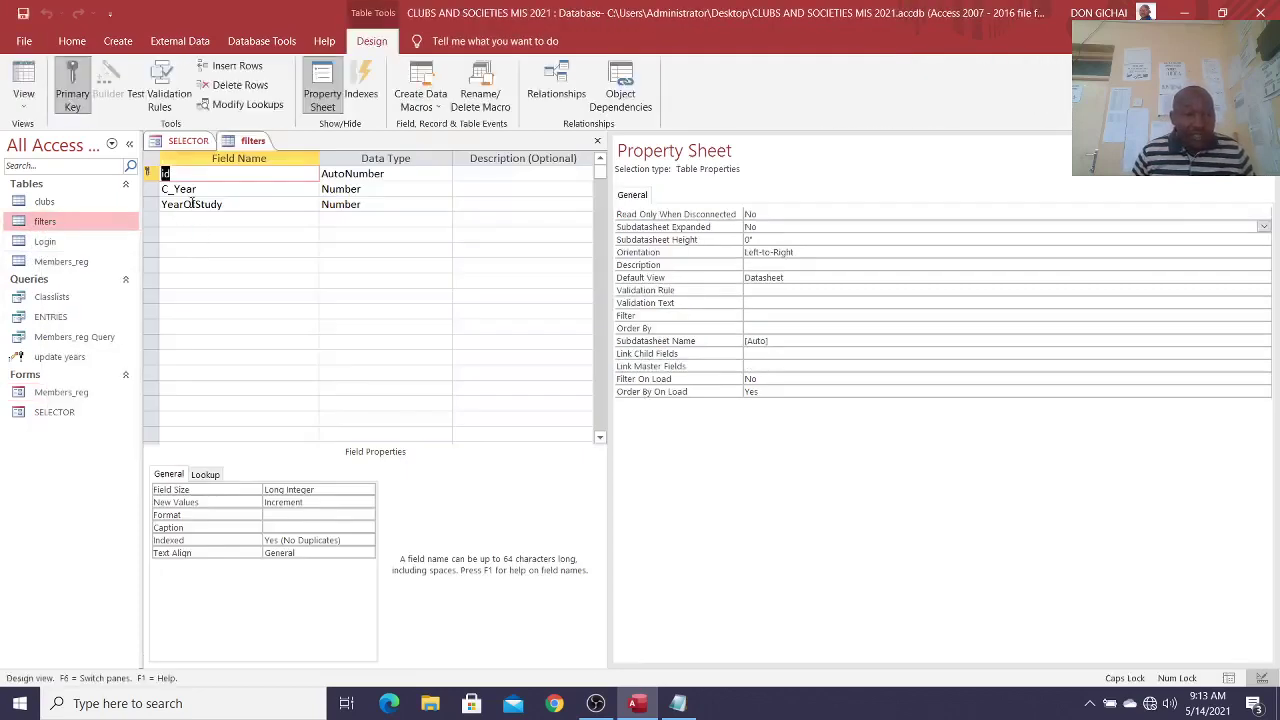
left_click(209, 190)
key("ctrl+c")
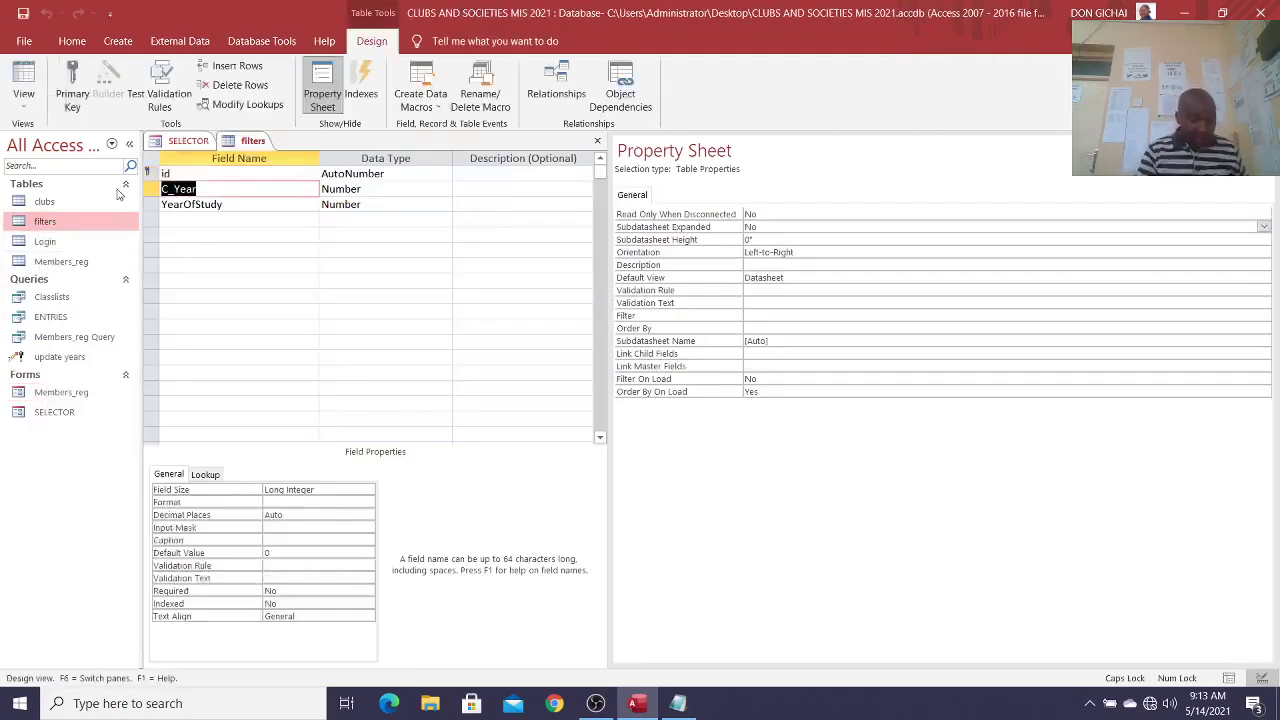
left_click(200, 143)
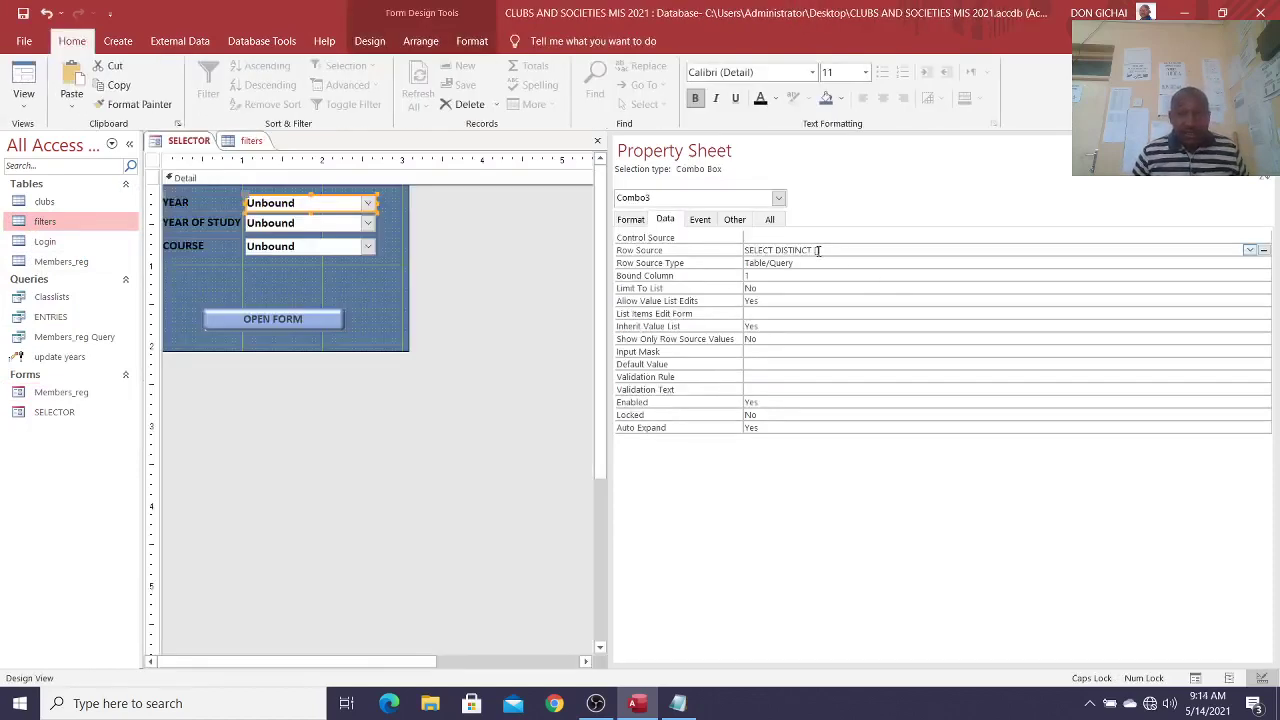
left_click(818, 251)
key("ctrl+v")
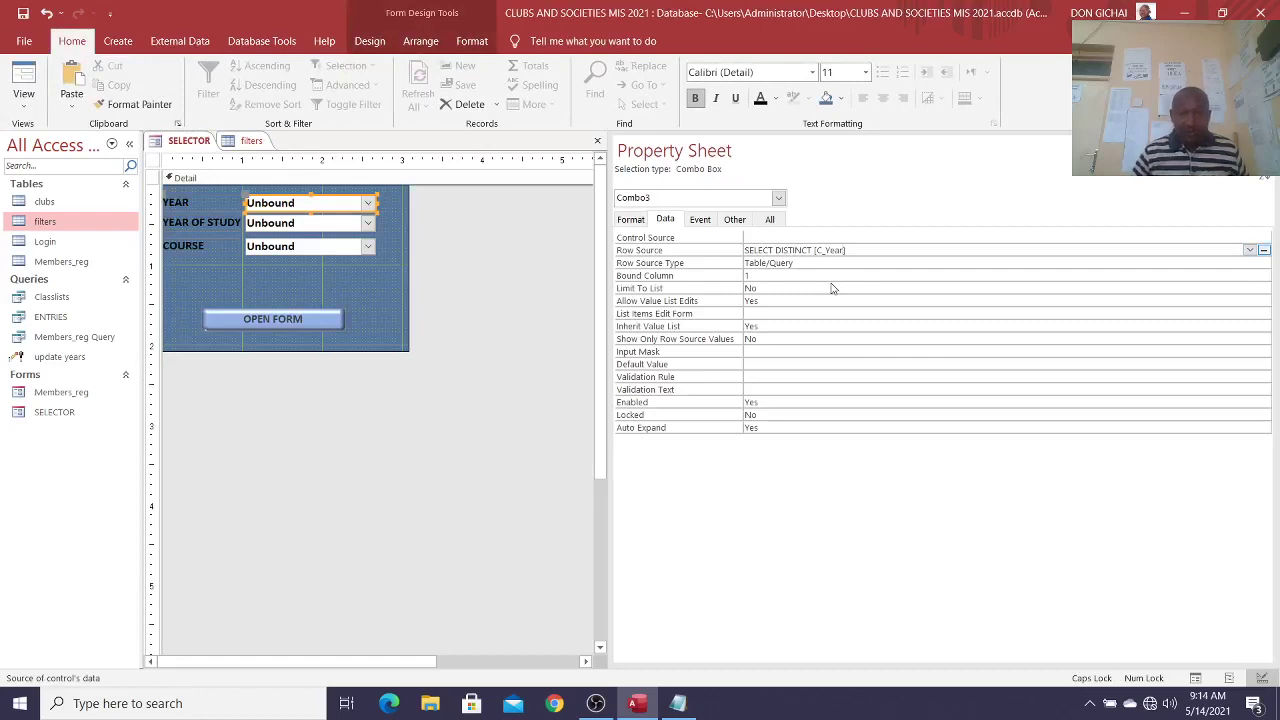
Step: Complete the YEAR combo box's row source with FROM filters; after the bracketed field name
left_click(891, 248)
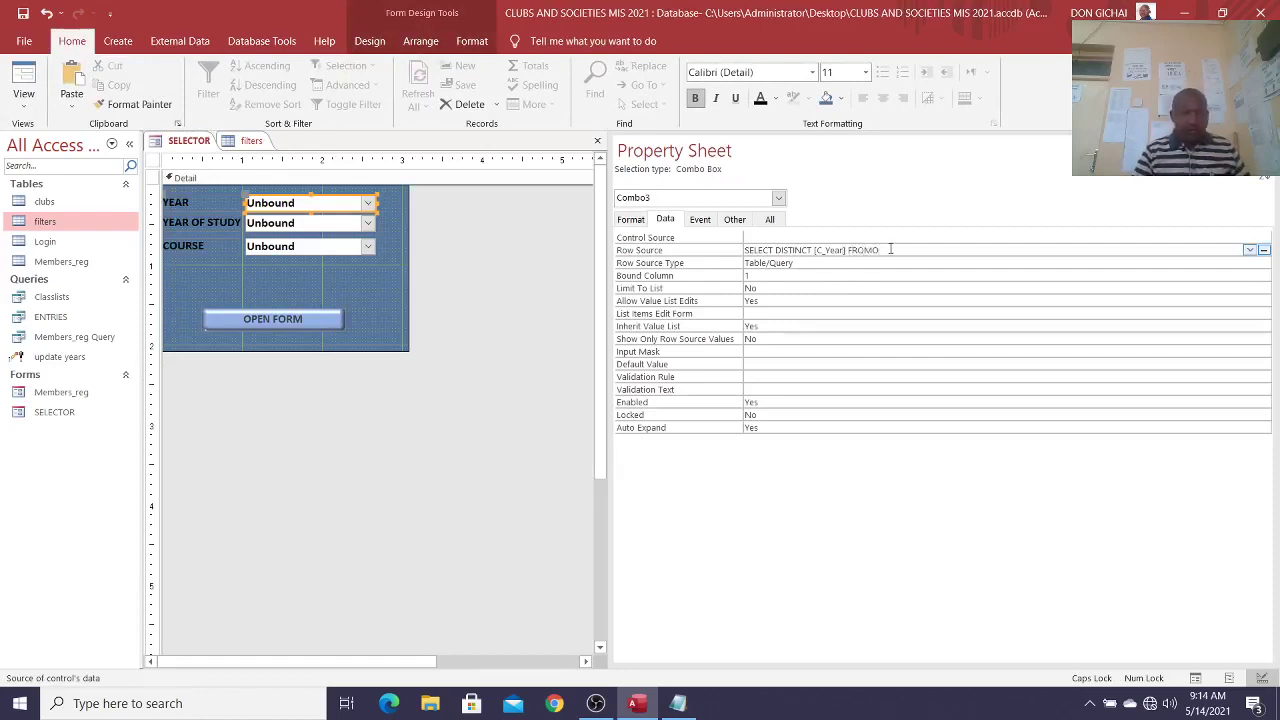
type("FROM")
key("Caps_Lock")
type("fil")
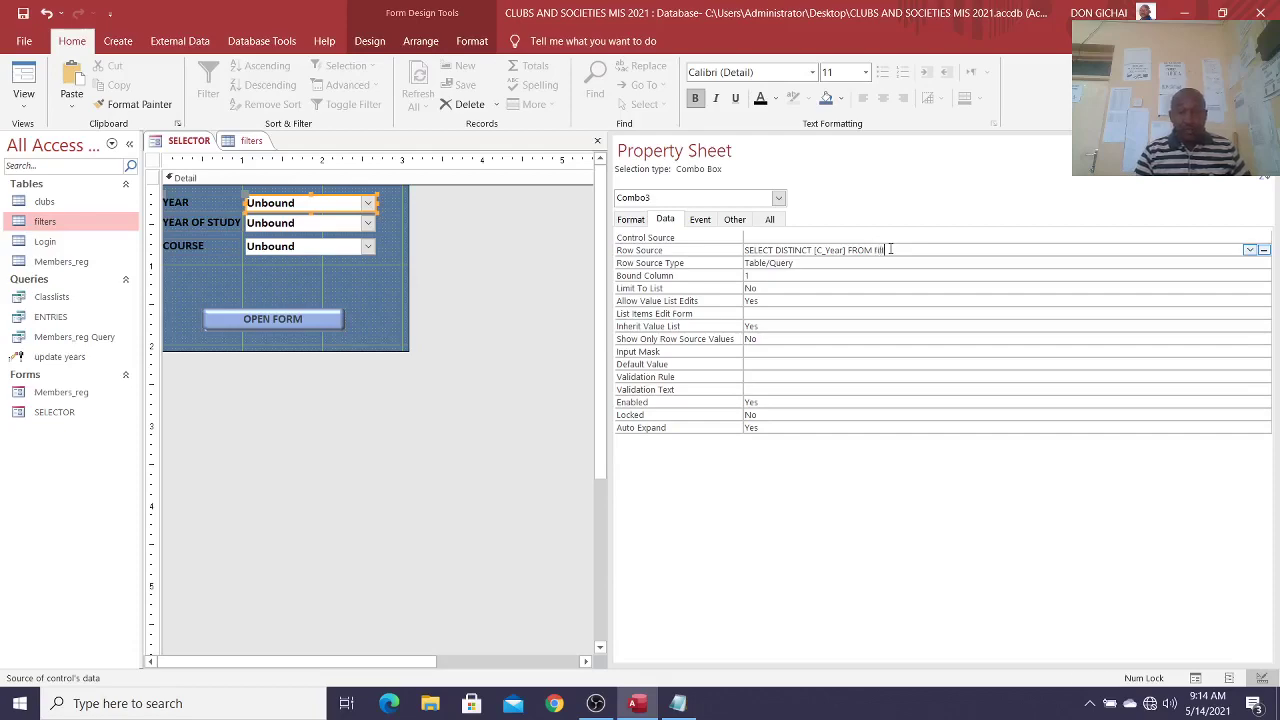
type("ters;")
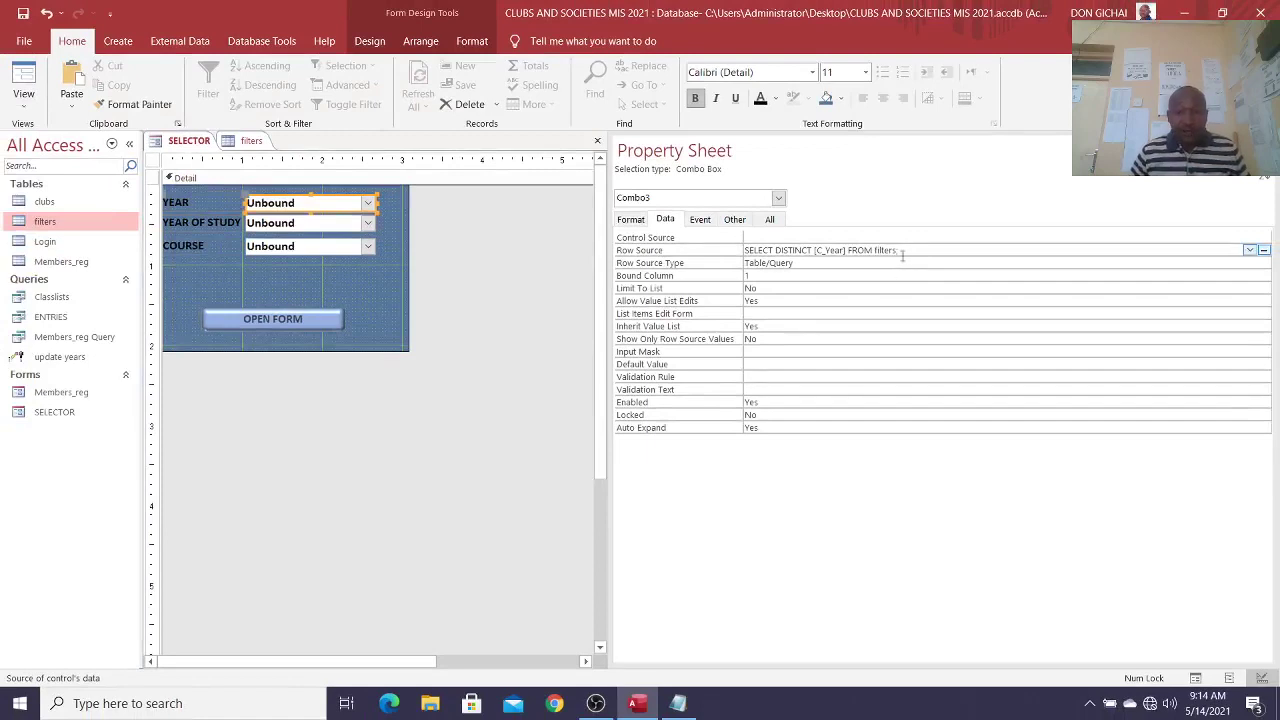
Step: Copy the YEAR combo box's whole row source statement into the YEAR OF STUDY combo box's row source
left_click_drag(900, 250, 745, 250)
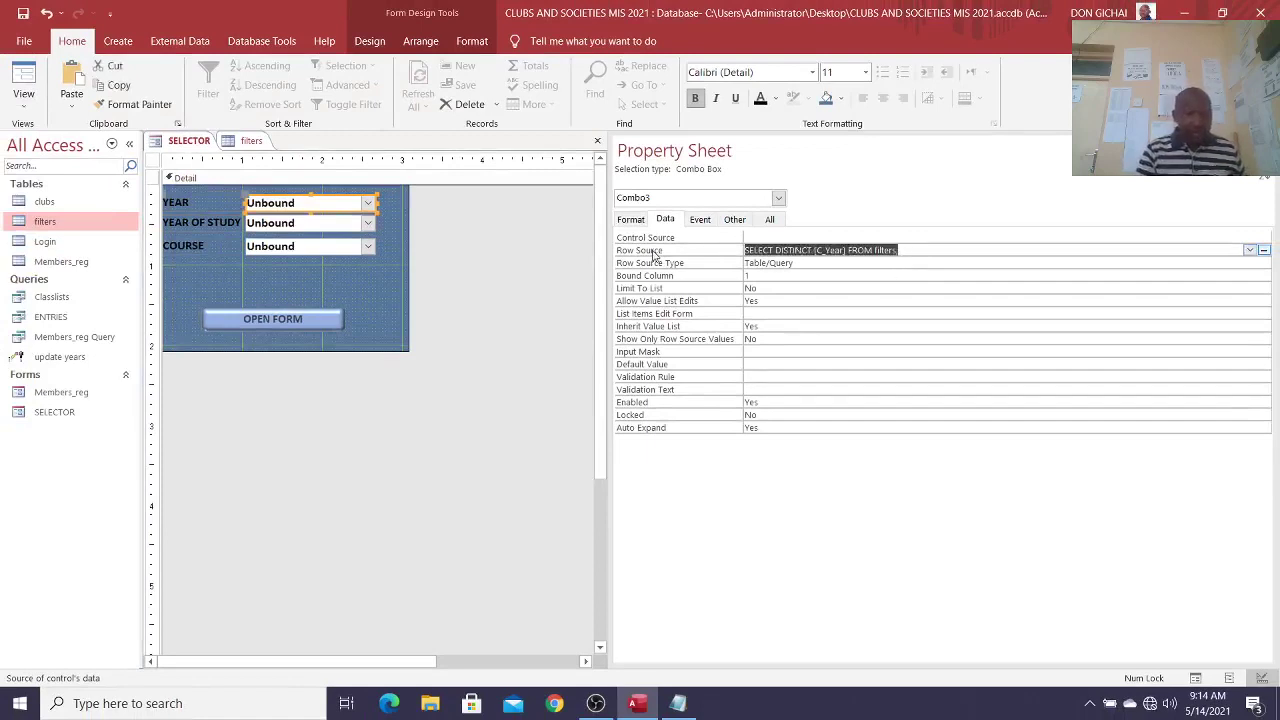
left_click(297, 222)
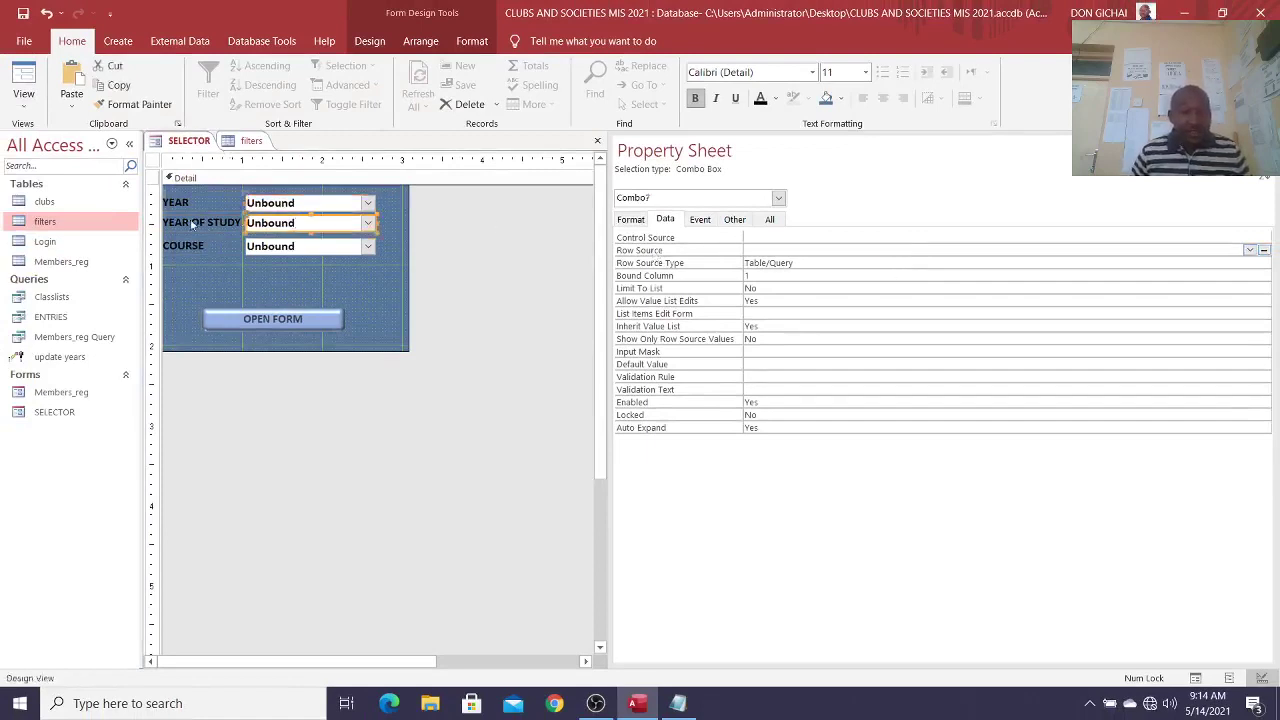
left_click(251, 141)
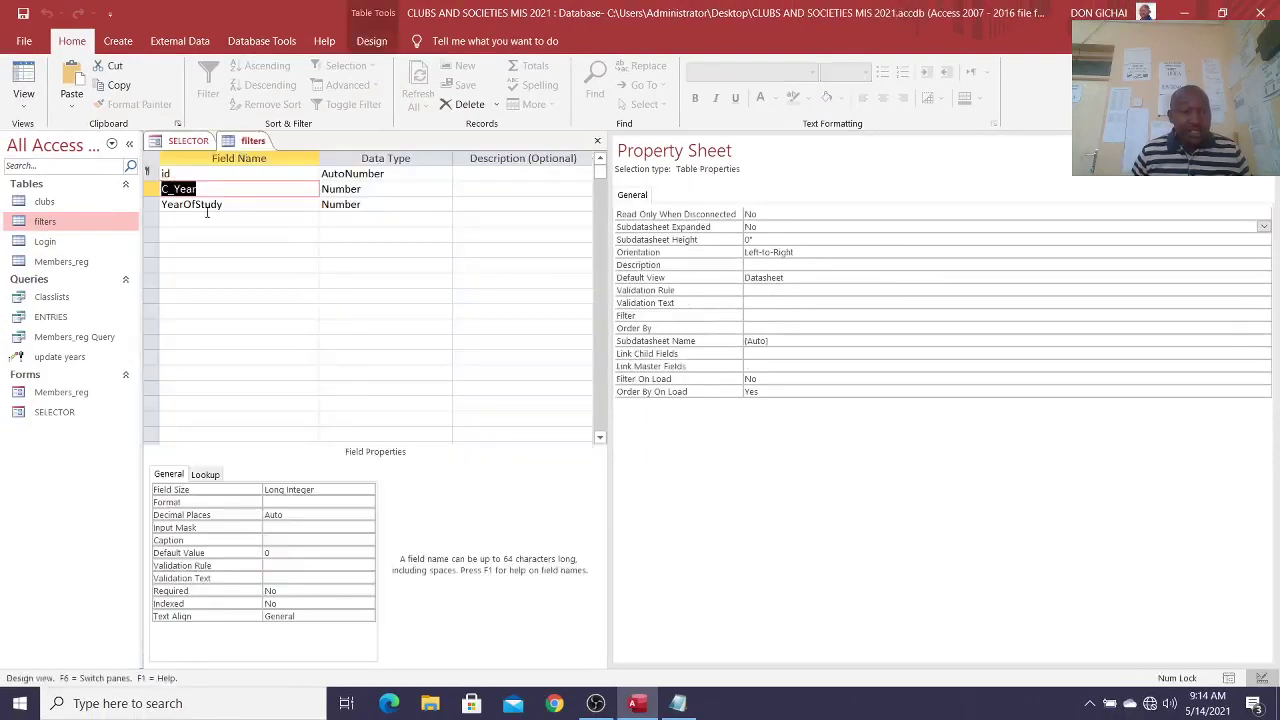
left_click(187, 141)
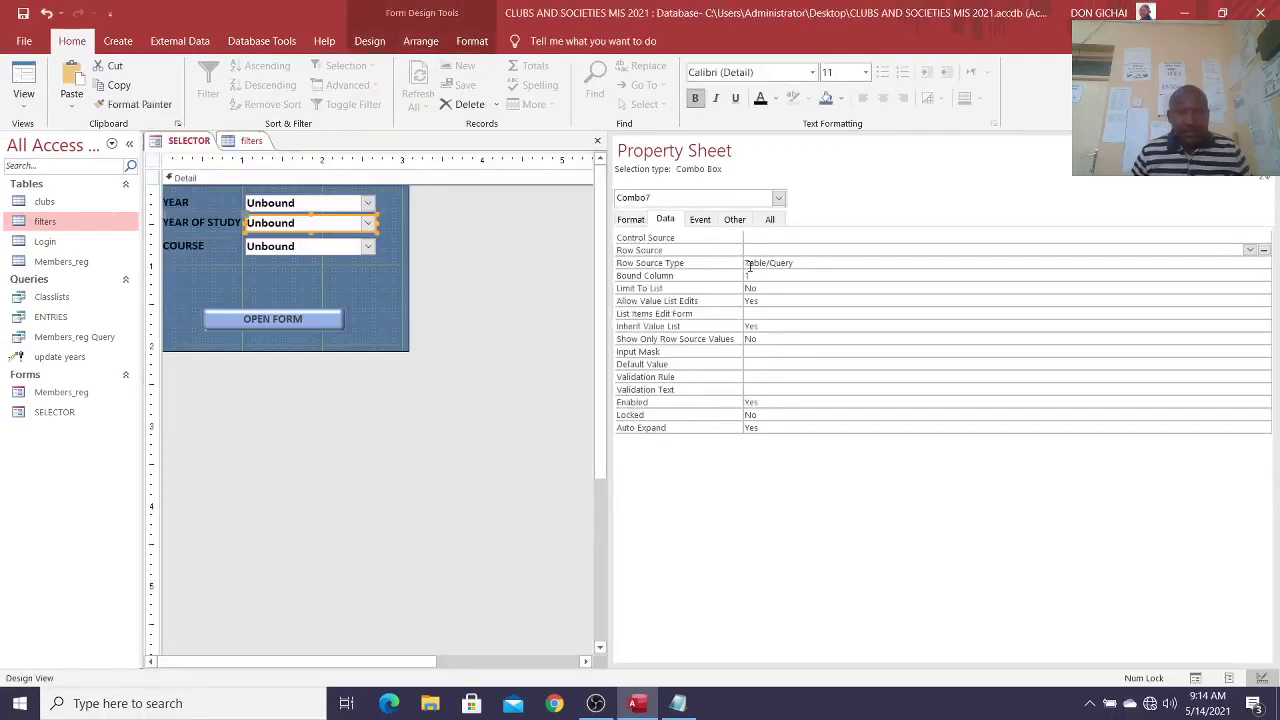
left_click(753, 251)
key("ctrl+v")
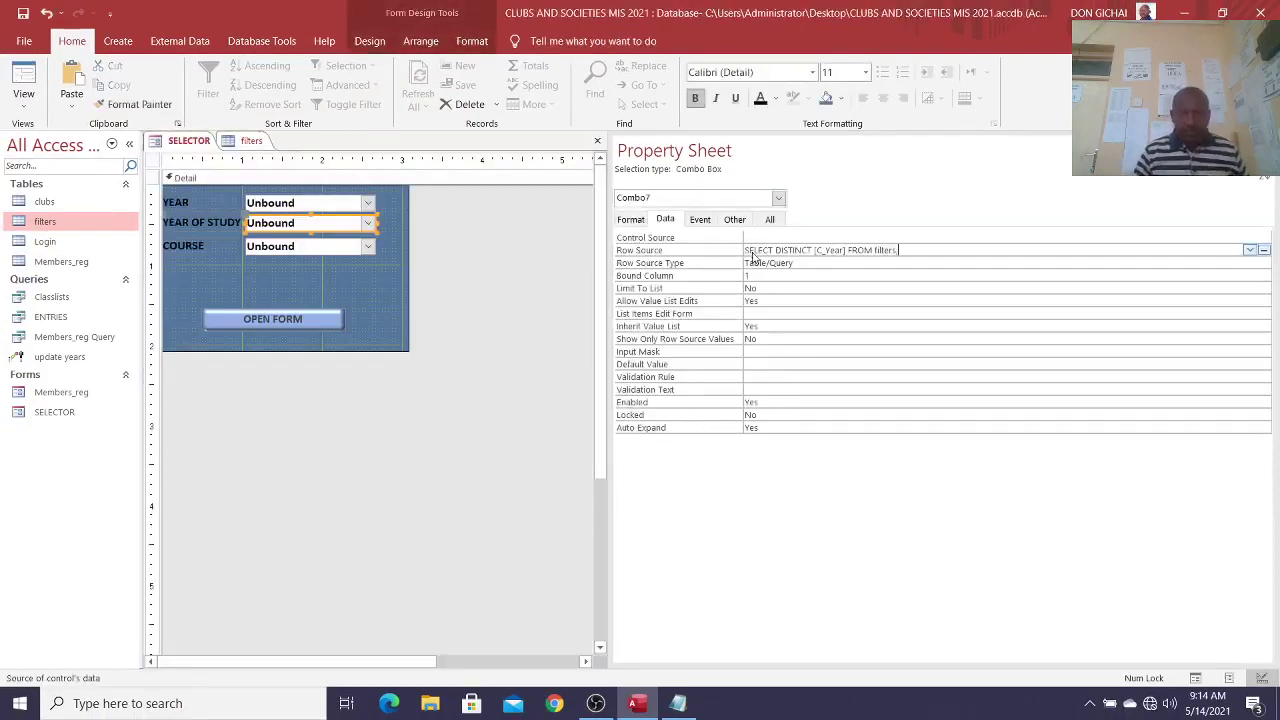
Step: Replace C_Year in the YEAR OF STUDY row source with the YearOfStudy field name copied from the filters table's design
left_click(251, 145)
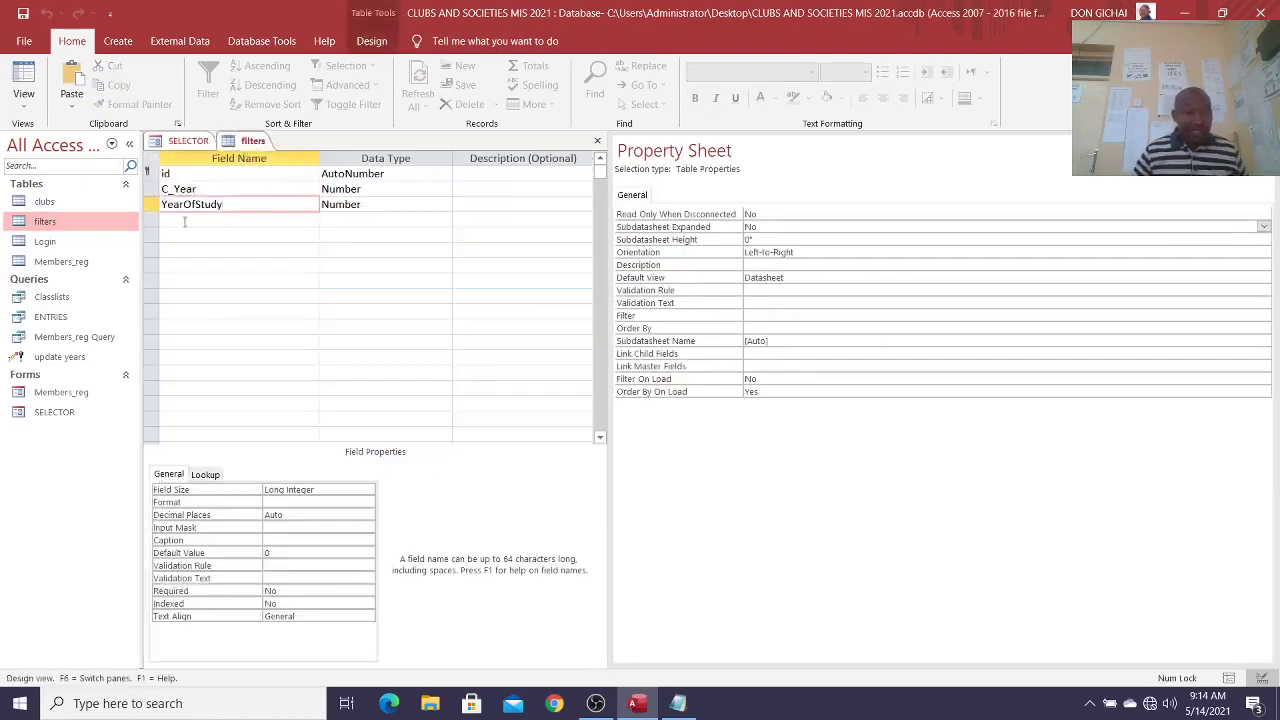
double_click(233, 206)
key("ctrl+c")
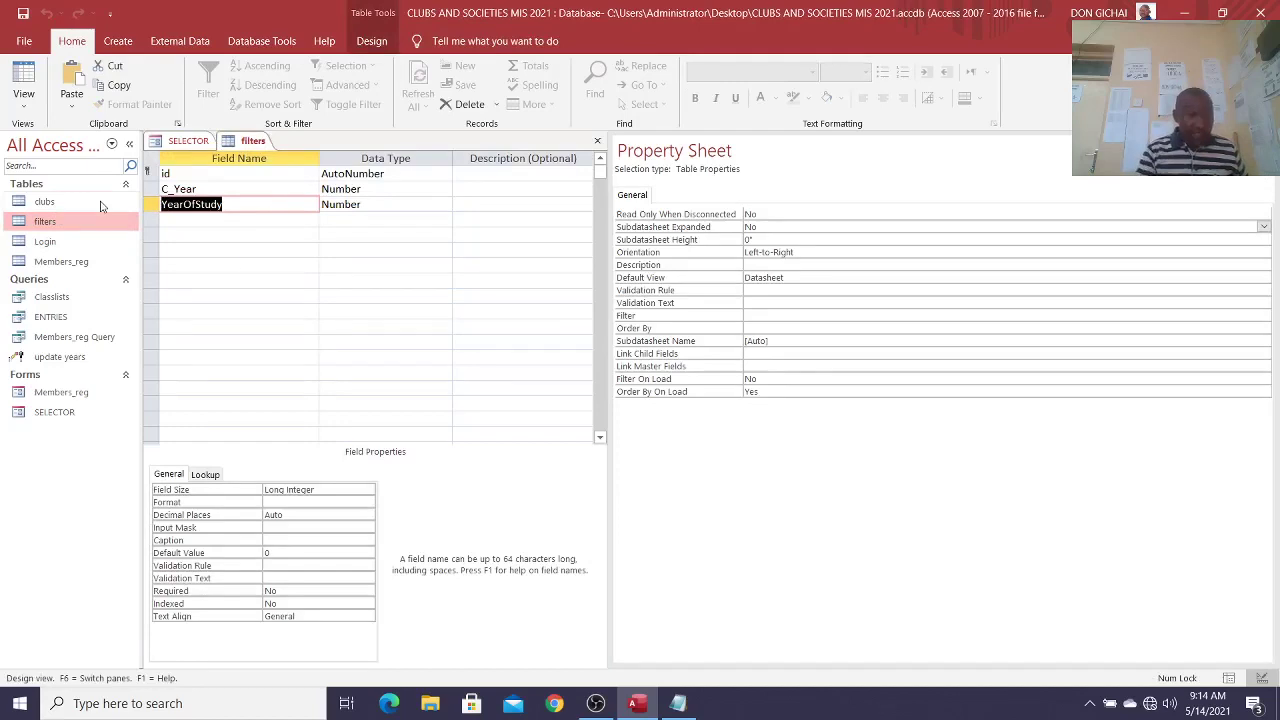
left_click(188, 140)
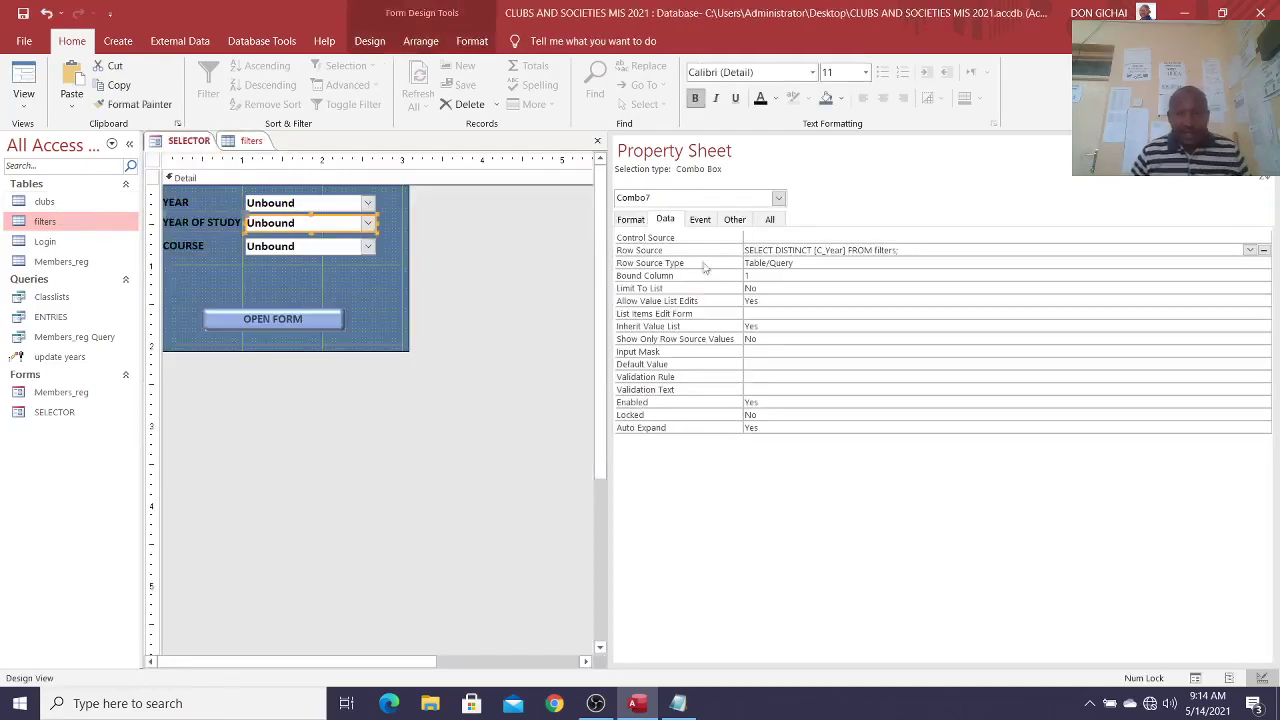
left_click(830, 247)
left_click(830, 247)
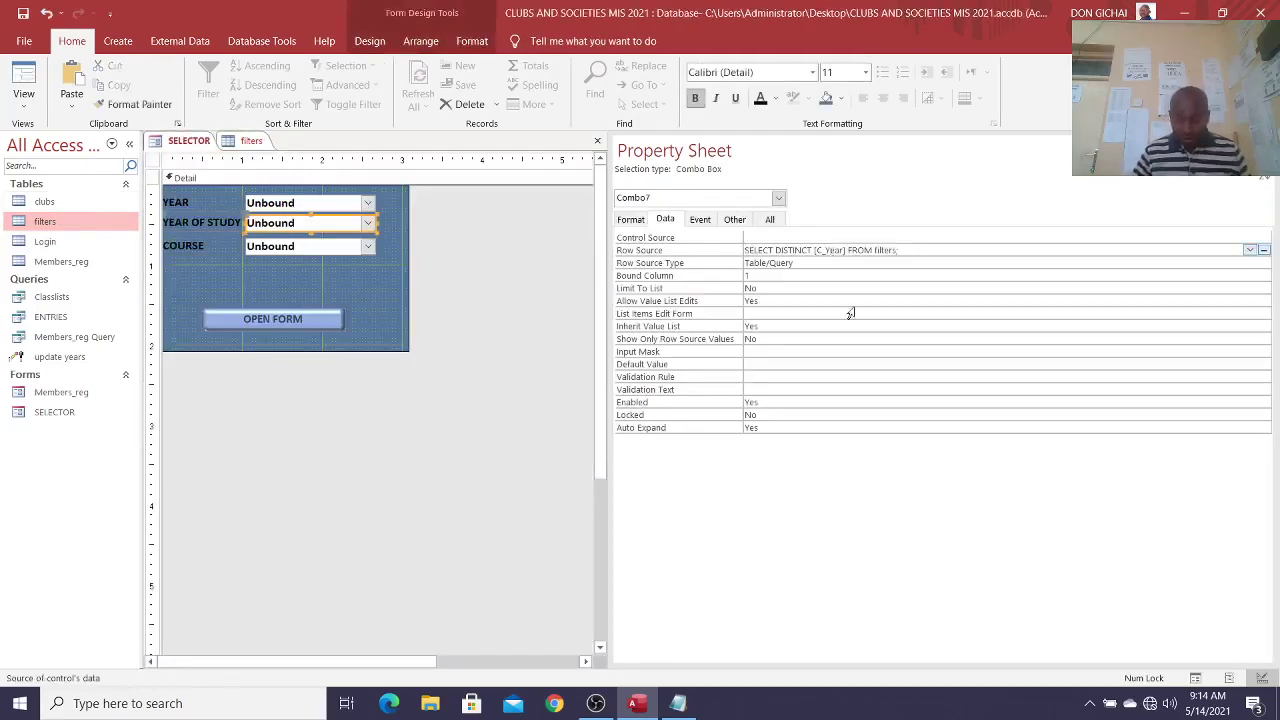
key("Delete")
key("Delete")
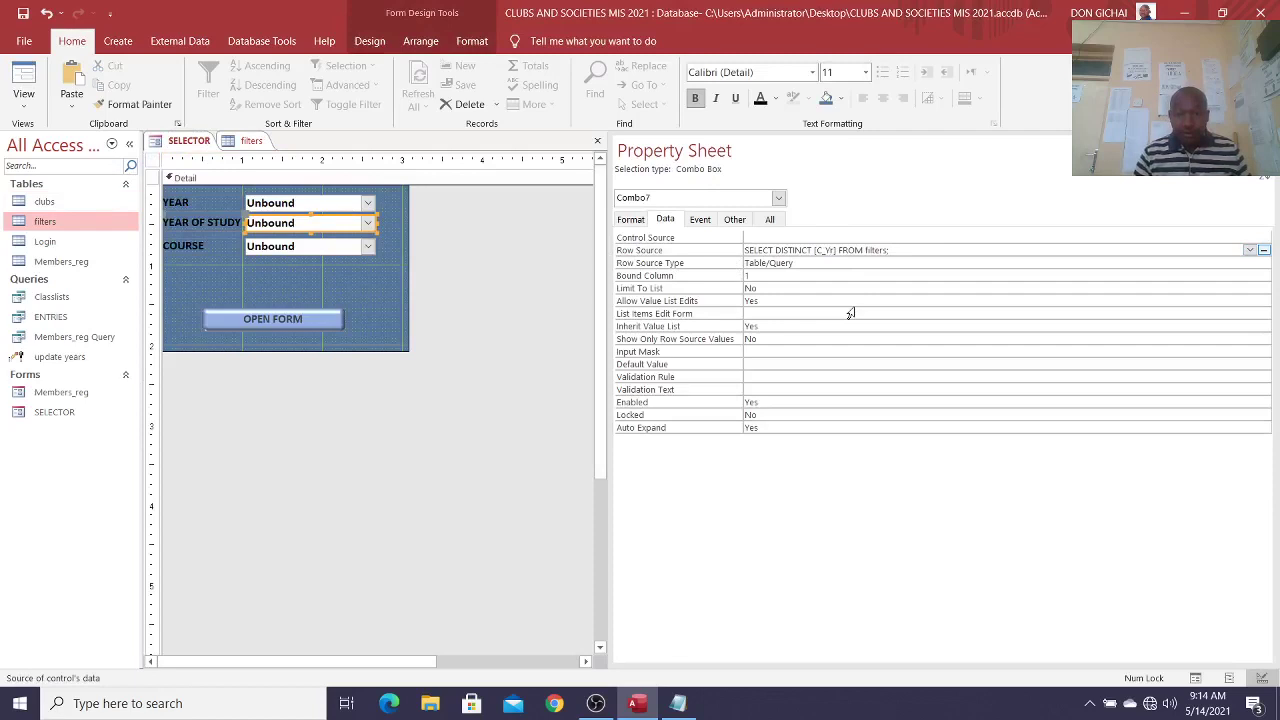
key("Delete")
key("BackSpace")
key("BackSpace")
key("BackSpace")
key("ctrl+v")
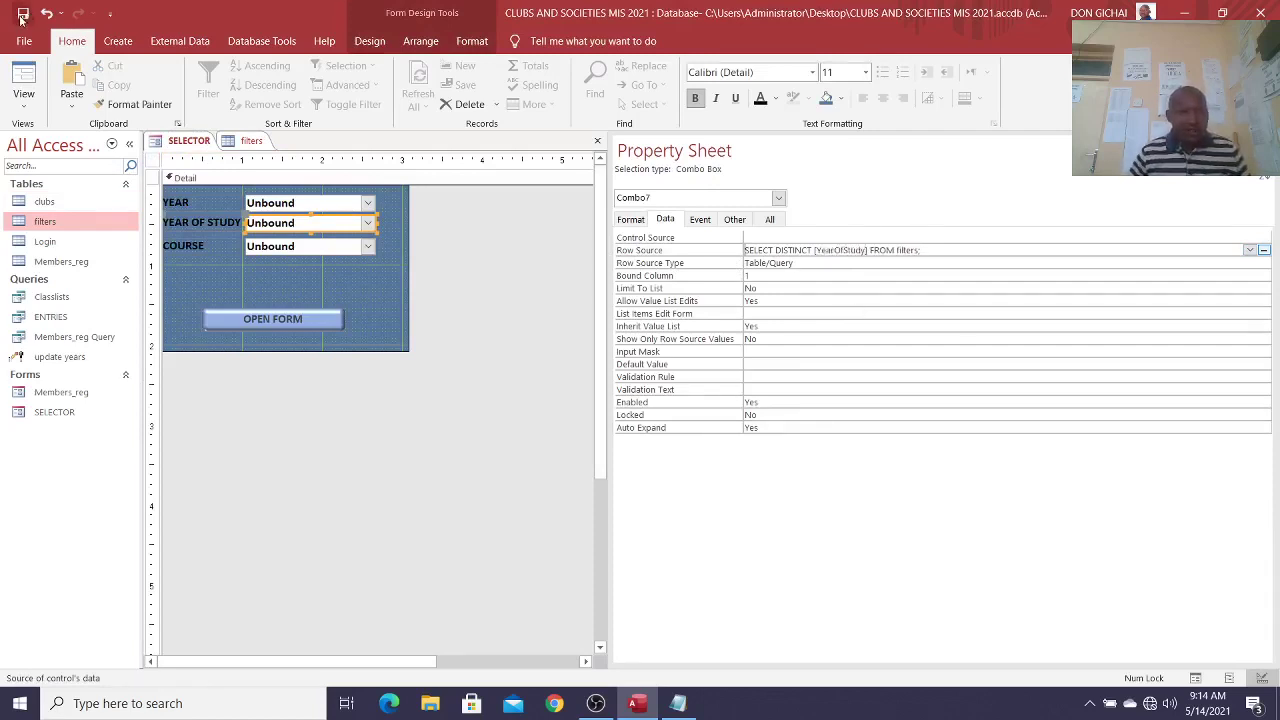
Step: Select the COURSE combo box and open its row source for editing
left_click(286, 250)
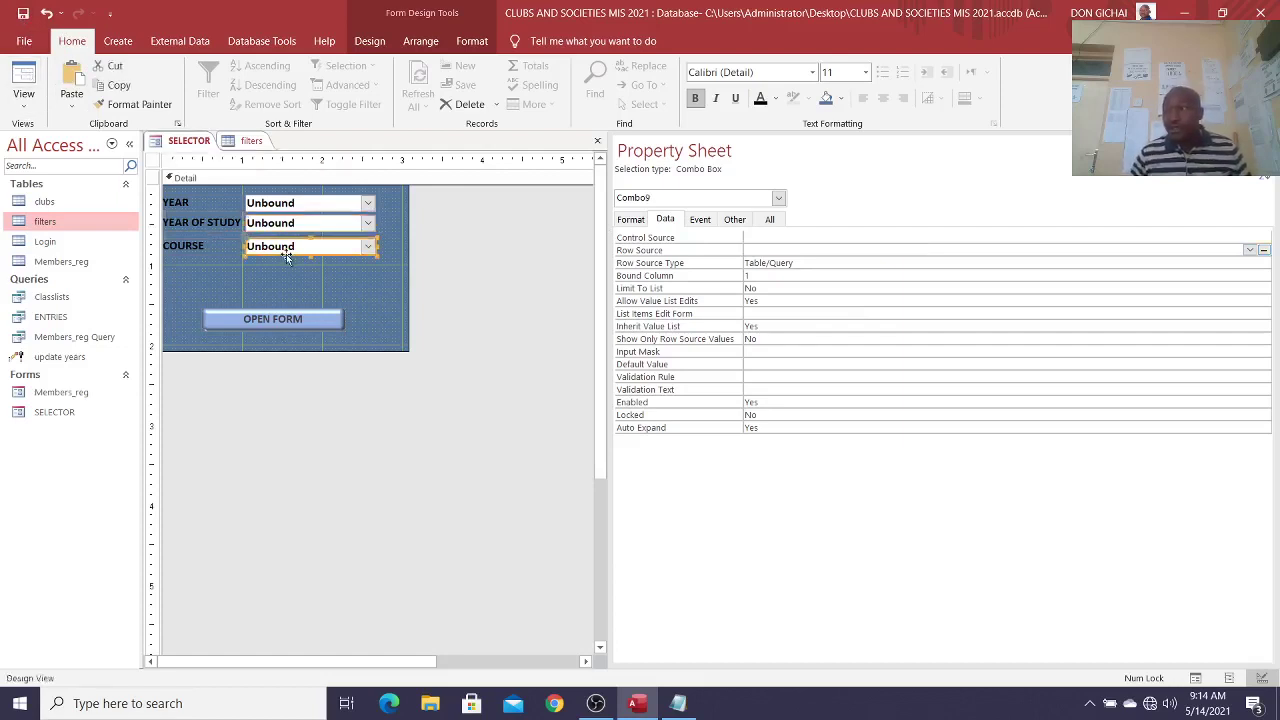
left_click(764, 250)
type("YearOfStudy")
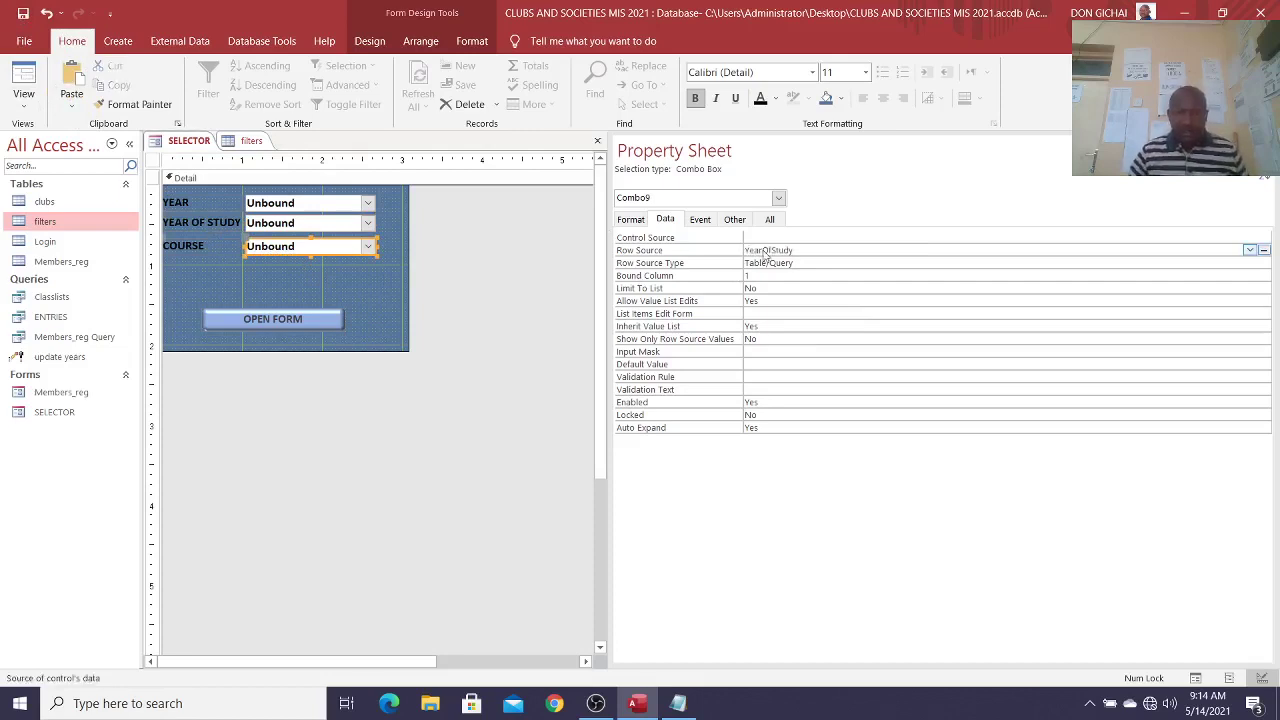
key("BackSpace")
key("BackSpace")
key("BackSpace")
key("BackSpace")
key("BackSpace")
key("BackSpace")
key("BackSpace")
key("BackSpace")
key("BackSpace")
key("BackSpace")
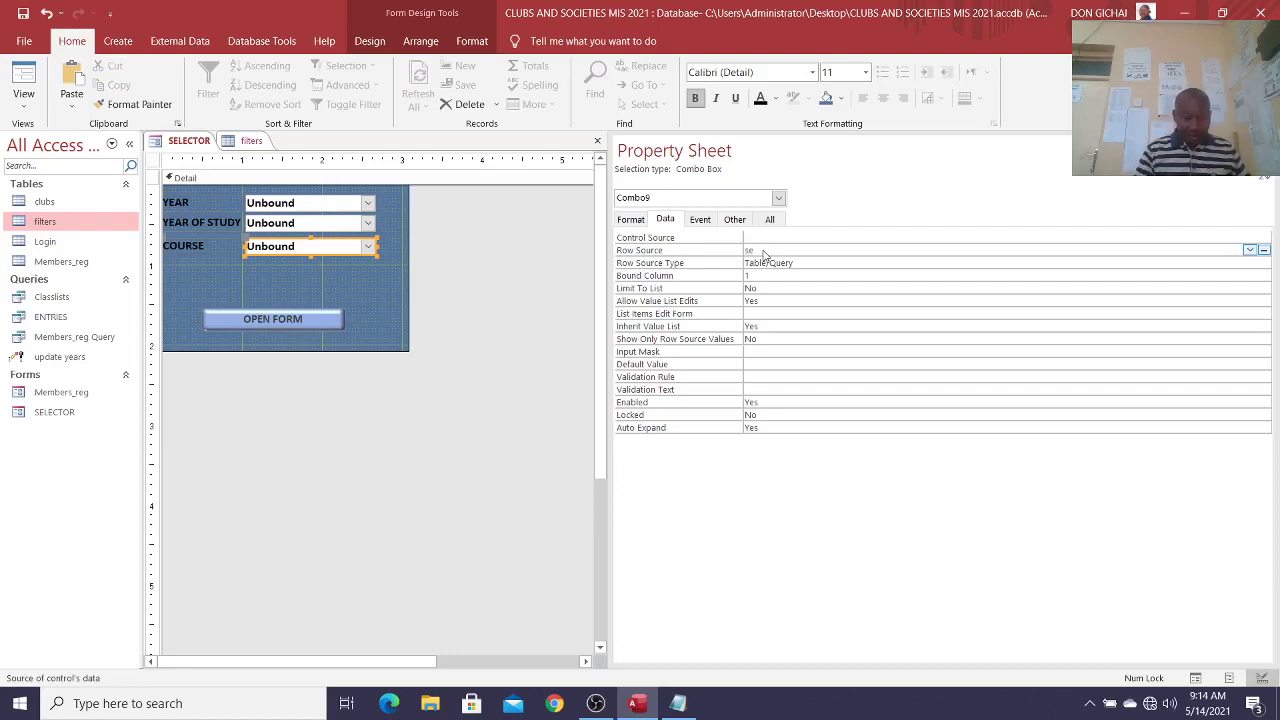
Step: Begin the COURSE combo box's row source with SELECT DISTINCT in capitals
key("Caps_Lock")
type("S")
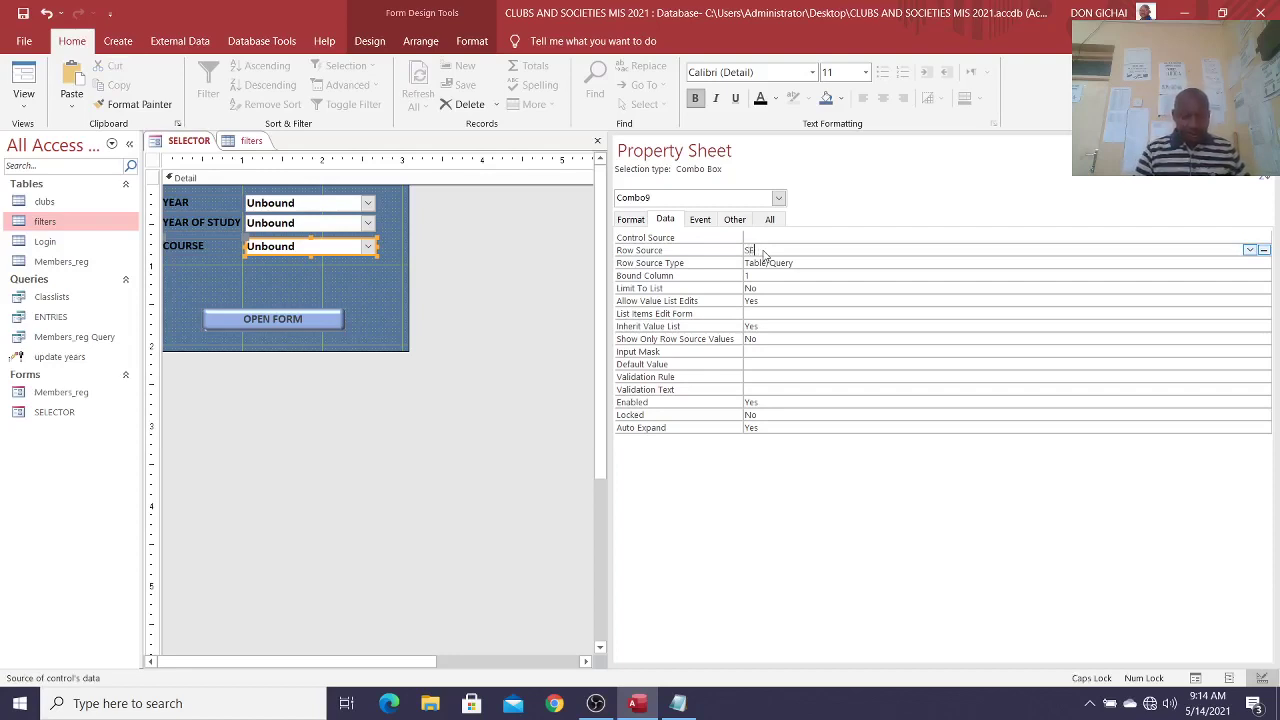
type("ELECT")
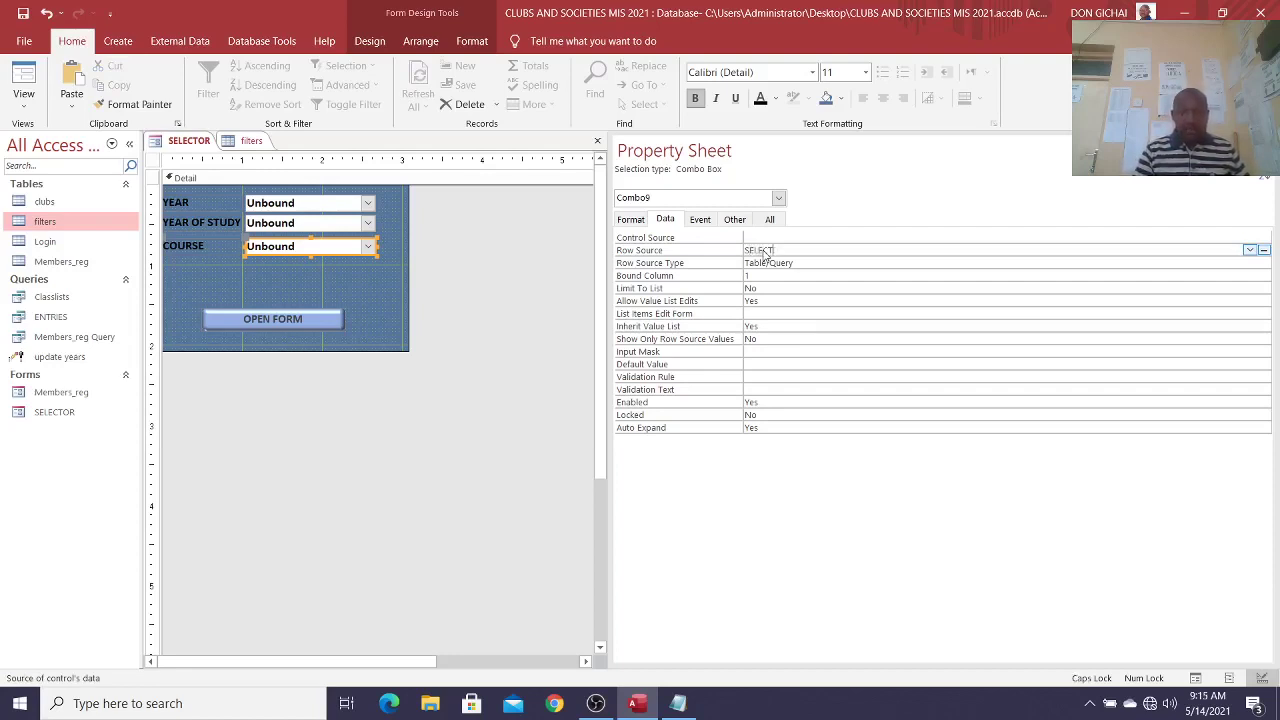
type(" DISTINCT ")
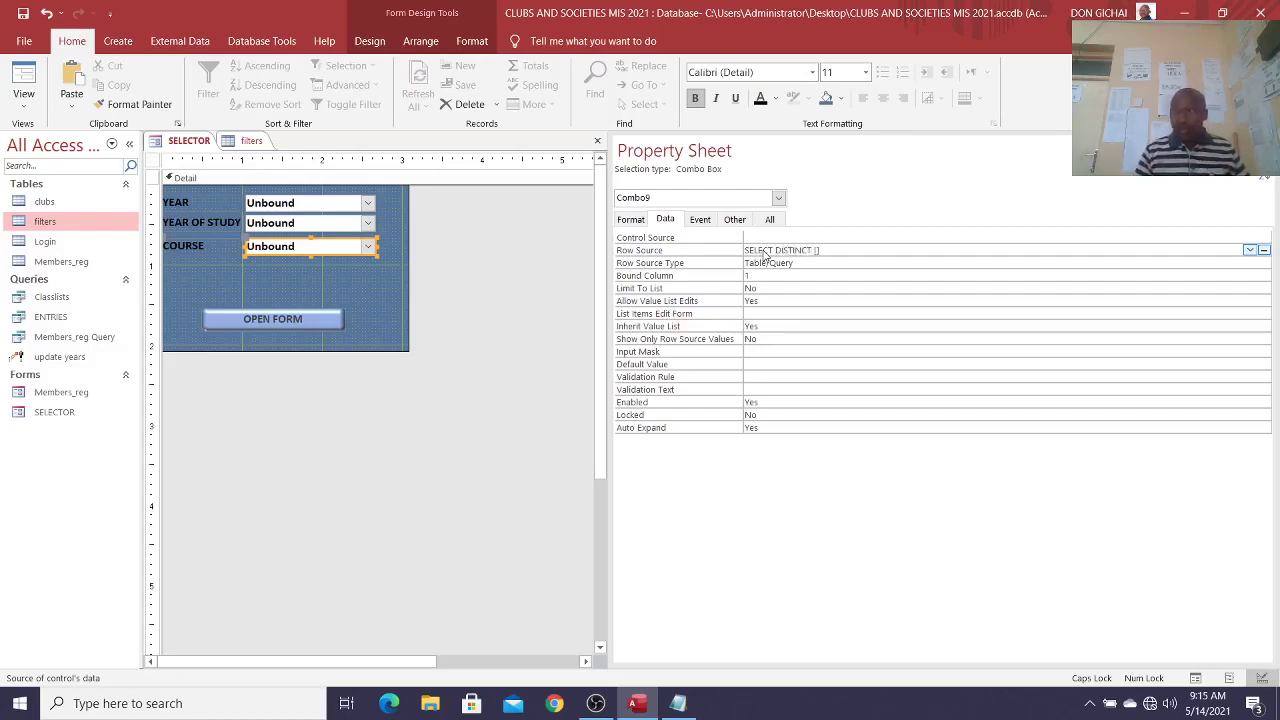
Step: Continue the COURSE combo box's row source with the bracketed field name [Course] and the keyword from
type("[C")
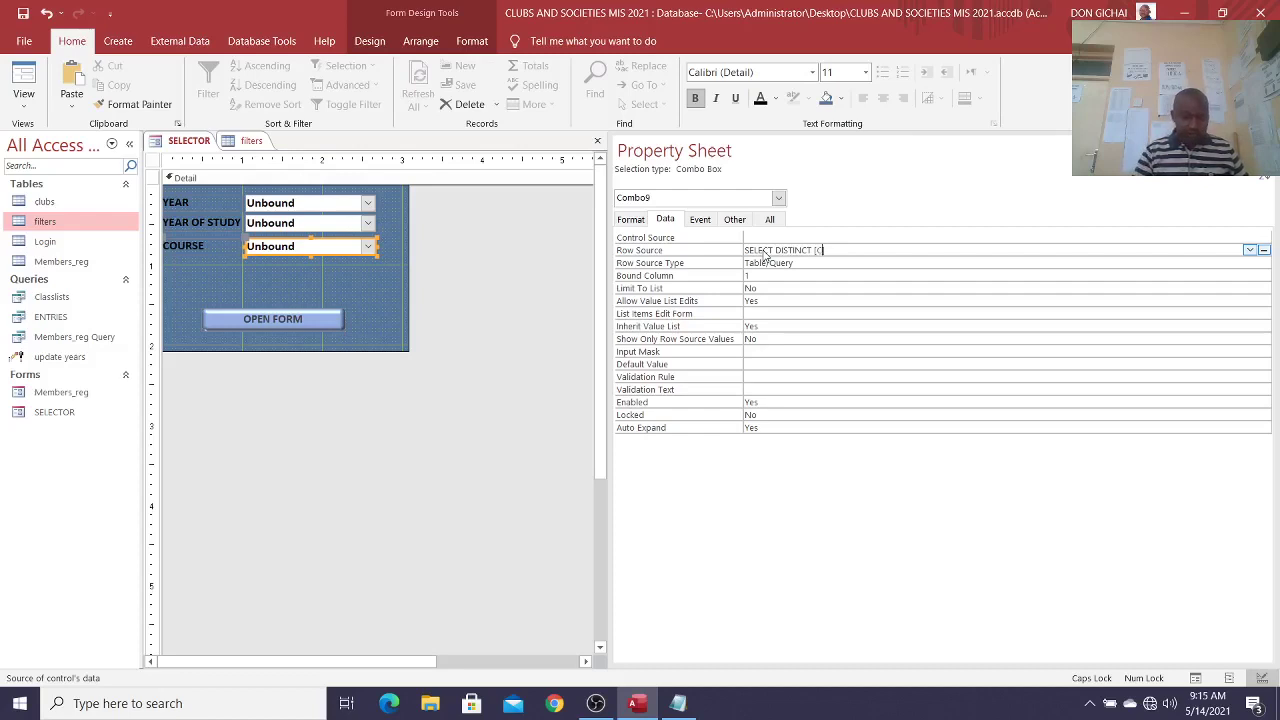
type("OUSER")
key("BackSpace")
key("BackSpace")
key("BackSpace")
key("BackSpace")
key("BackSpace")
key("BackSpace")
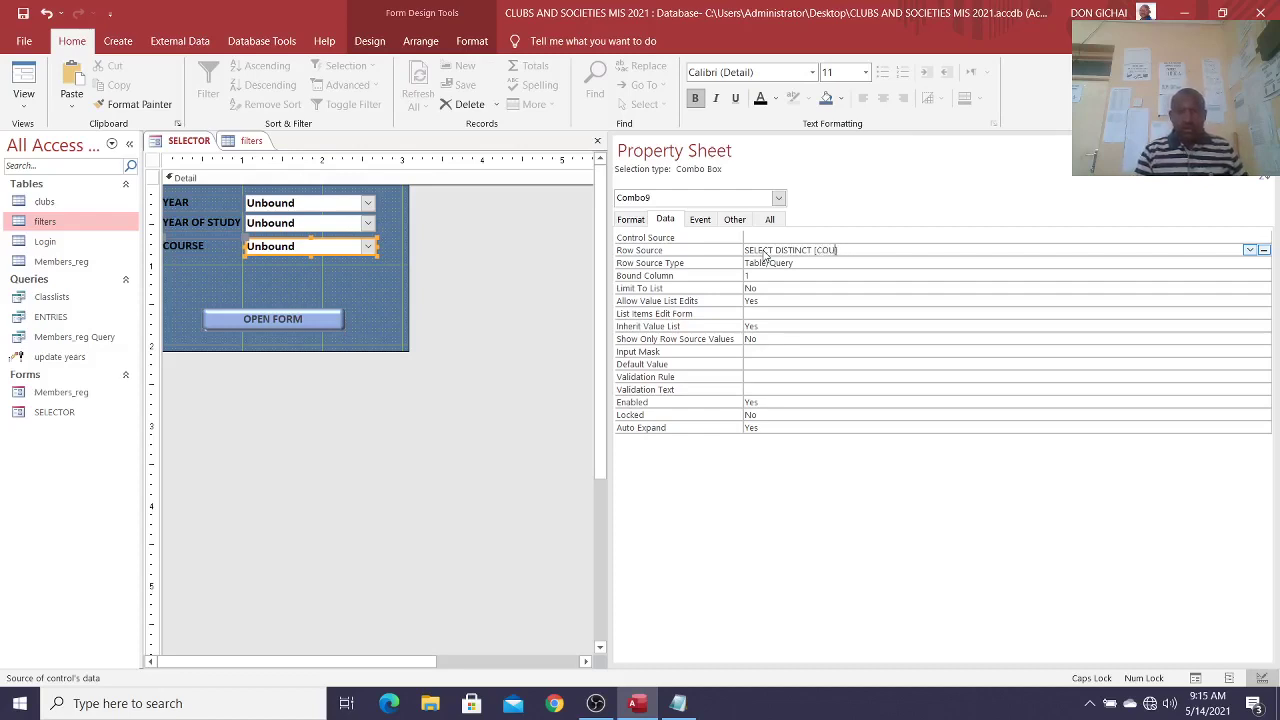
key("Caps_Lock")
type("ourse")
key("BackSpace")
type("se")
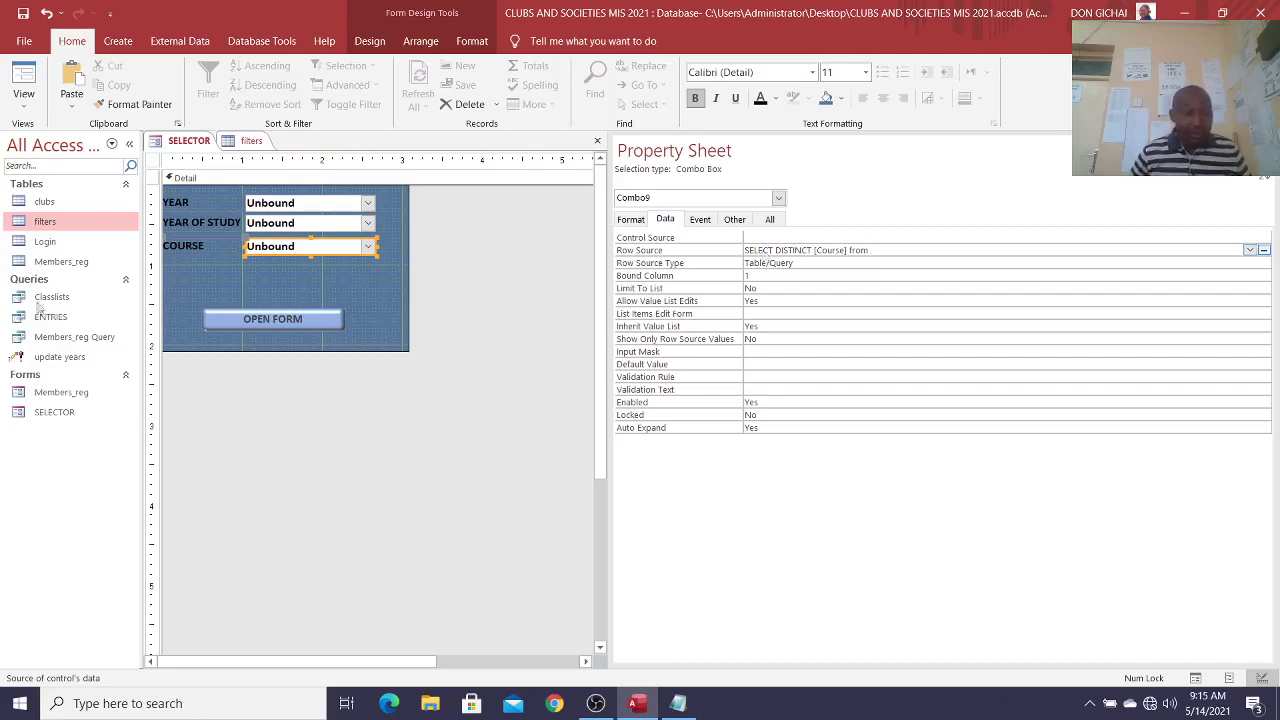
Step: Complete the COURSE combo box's row source with the copied table name Members_reg and a semicolon
right_click(62, 262)
left_click(105, 355)
key("ctrl+c")
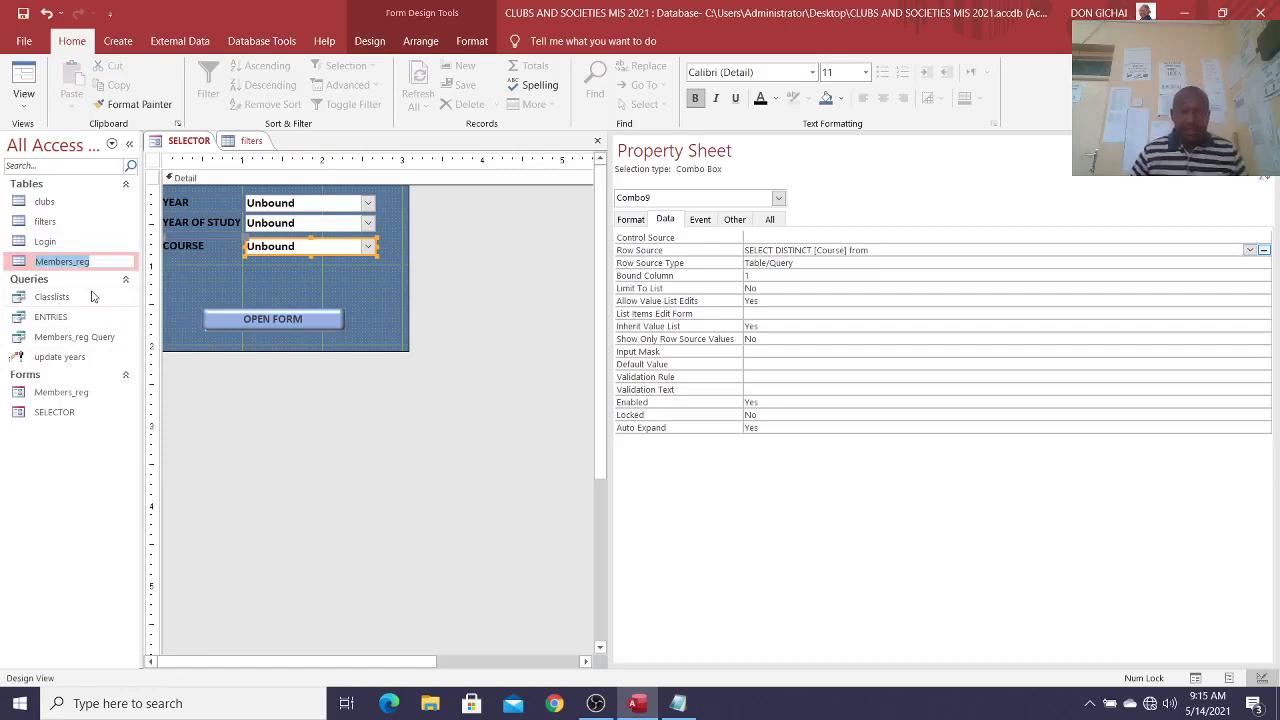
left_click(895, 251)
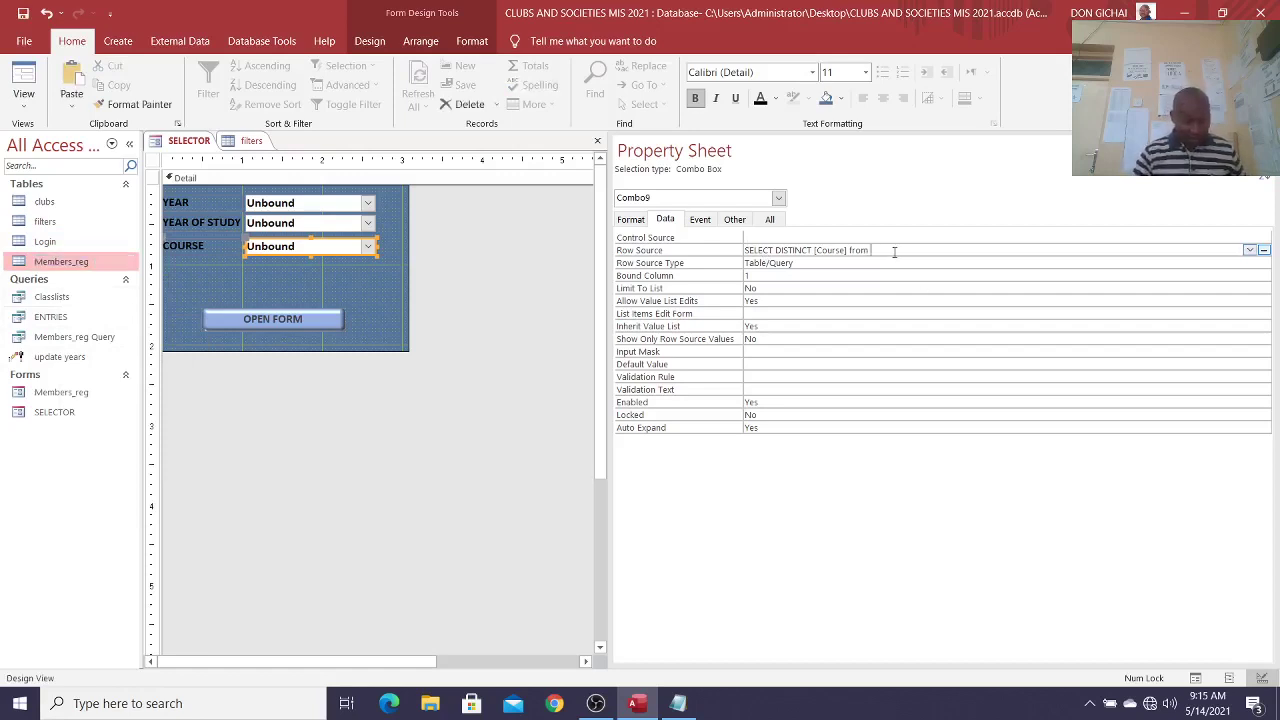
key("ctrl+v")
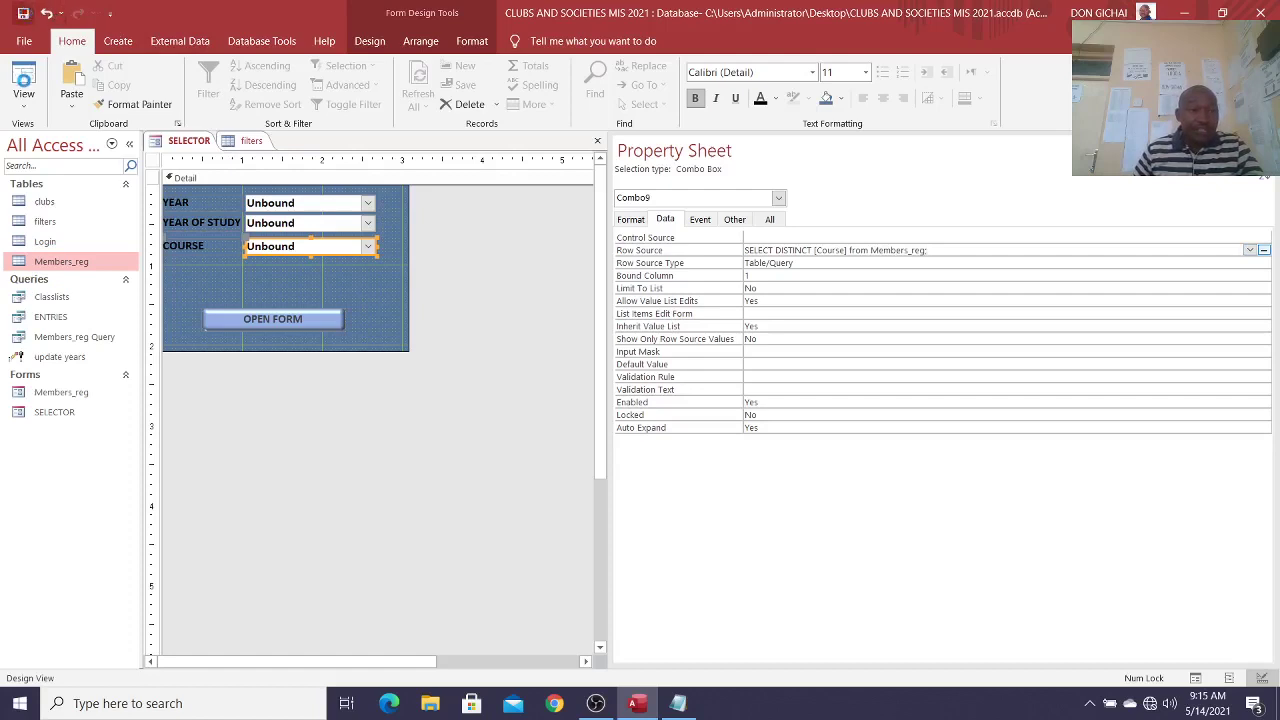
Step: Show the SELECTOR form in Form View, try its YEAR list and close the form
left_click(23, 88)
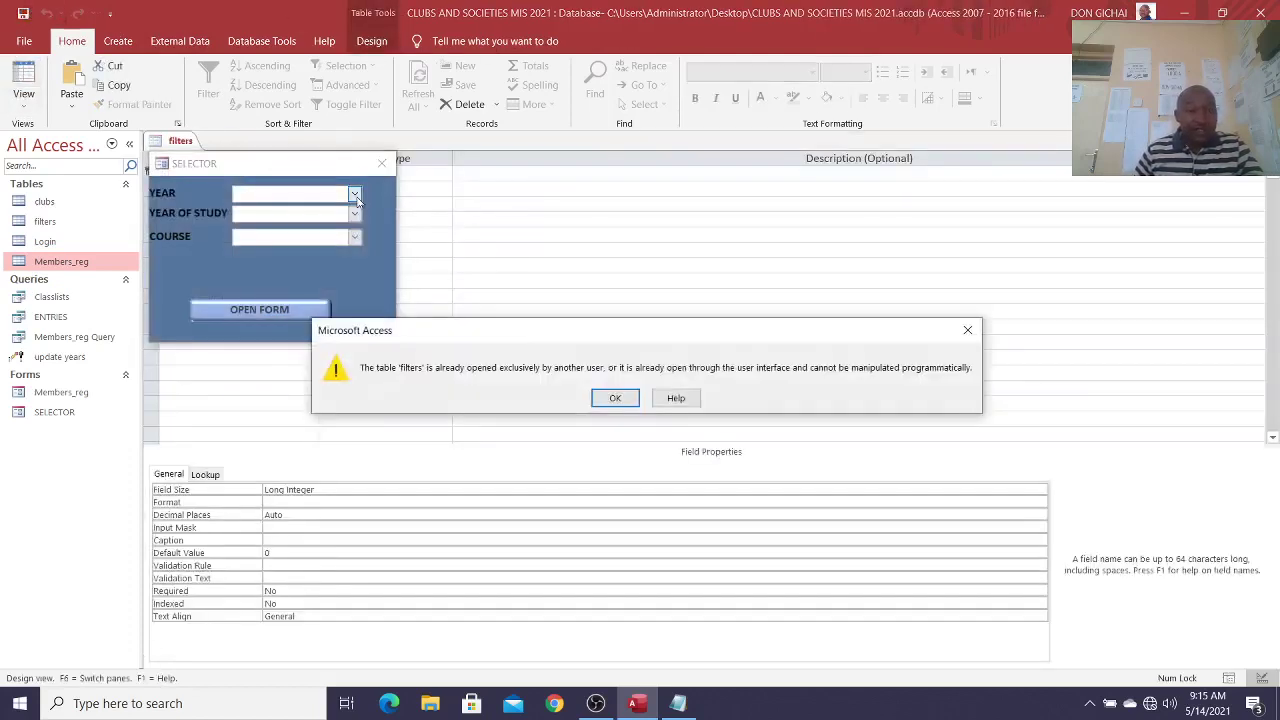
left_click(615, 398)
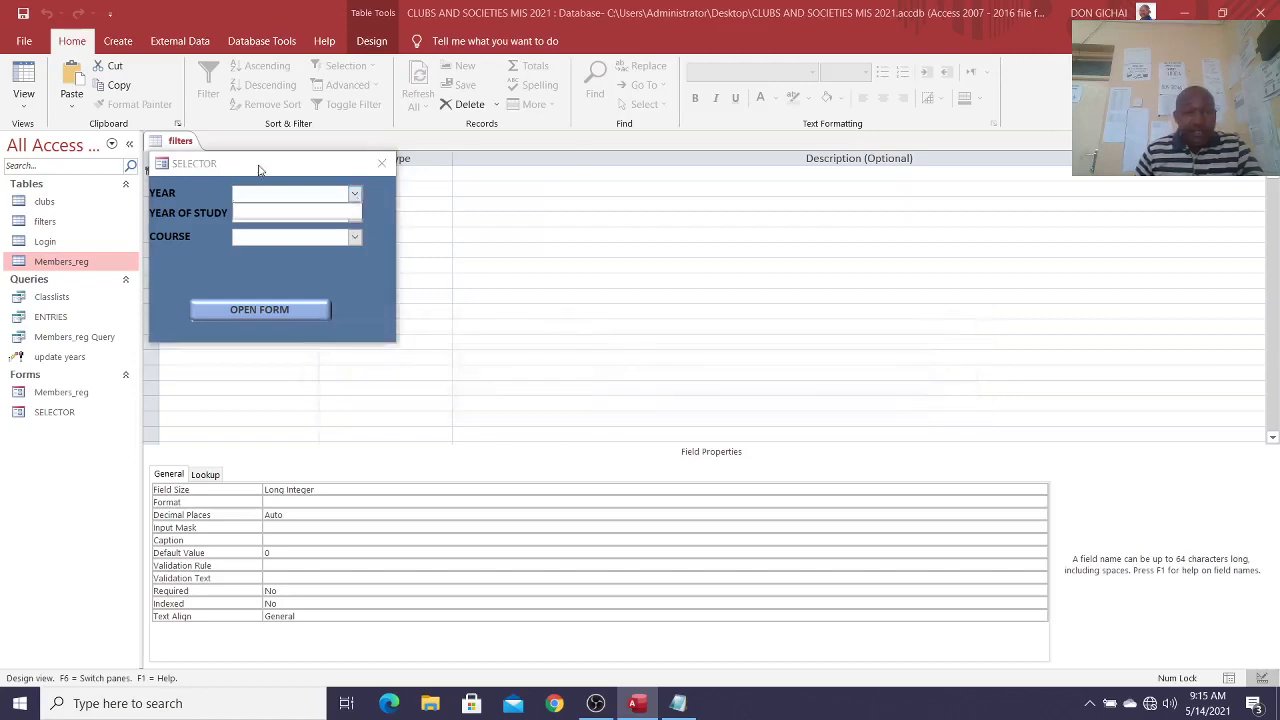
left_click(382, 163)
Step: Close the filters table and reopen the SELECTOR form
right_click(172, 141)
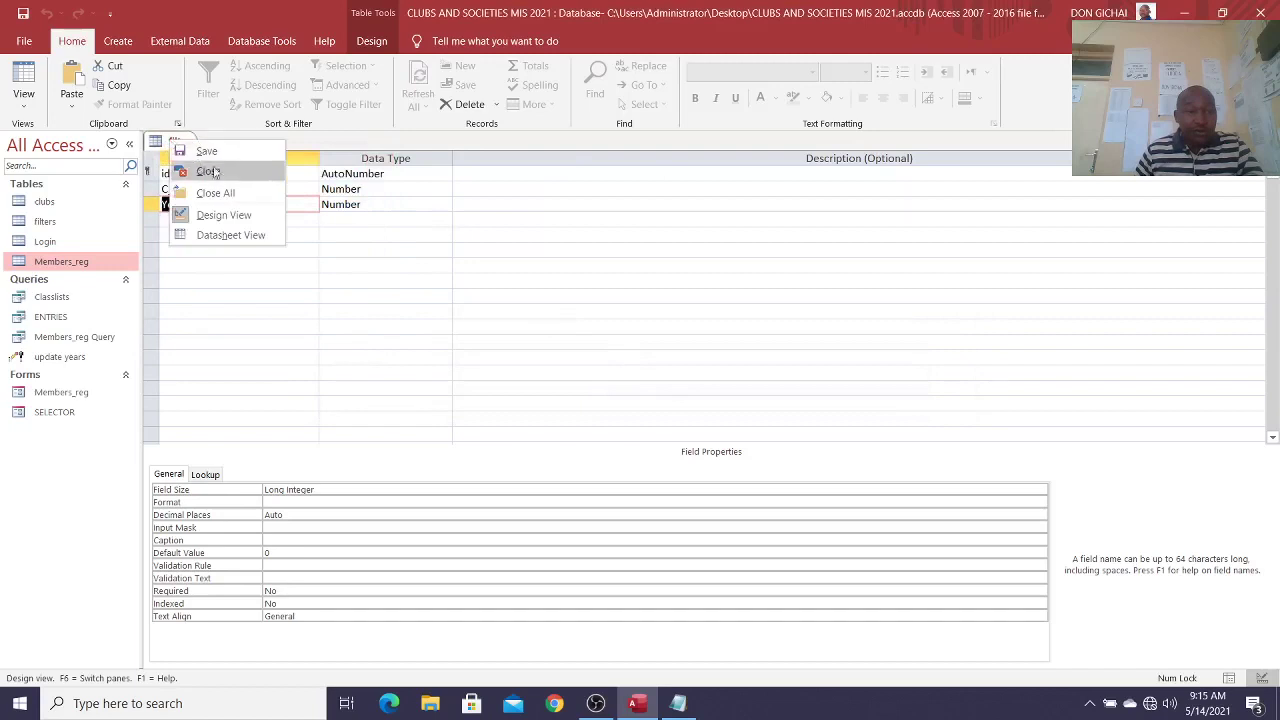
left_click(192, 171)
double_click(60, 411)
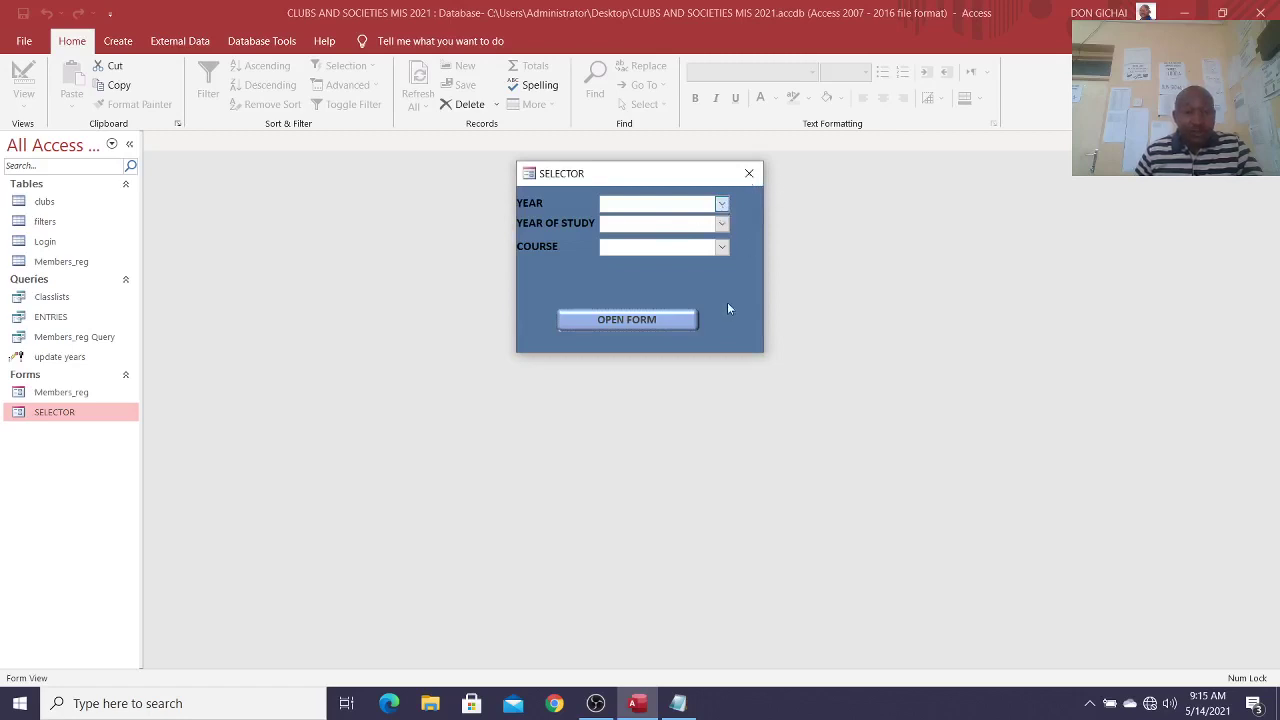
double_click(84, 414)
Step: Test the SELECTOR lists by choosing YEAR 2021 and YEAR OF STUDY 1 and viewing the COURSE options, and close the form
left_click(721, 204)
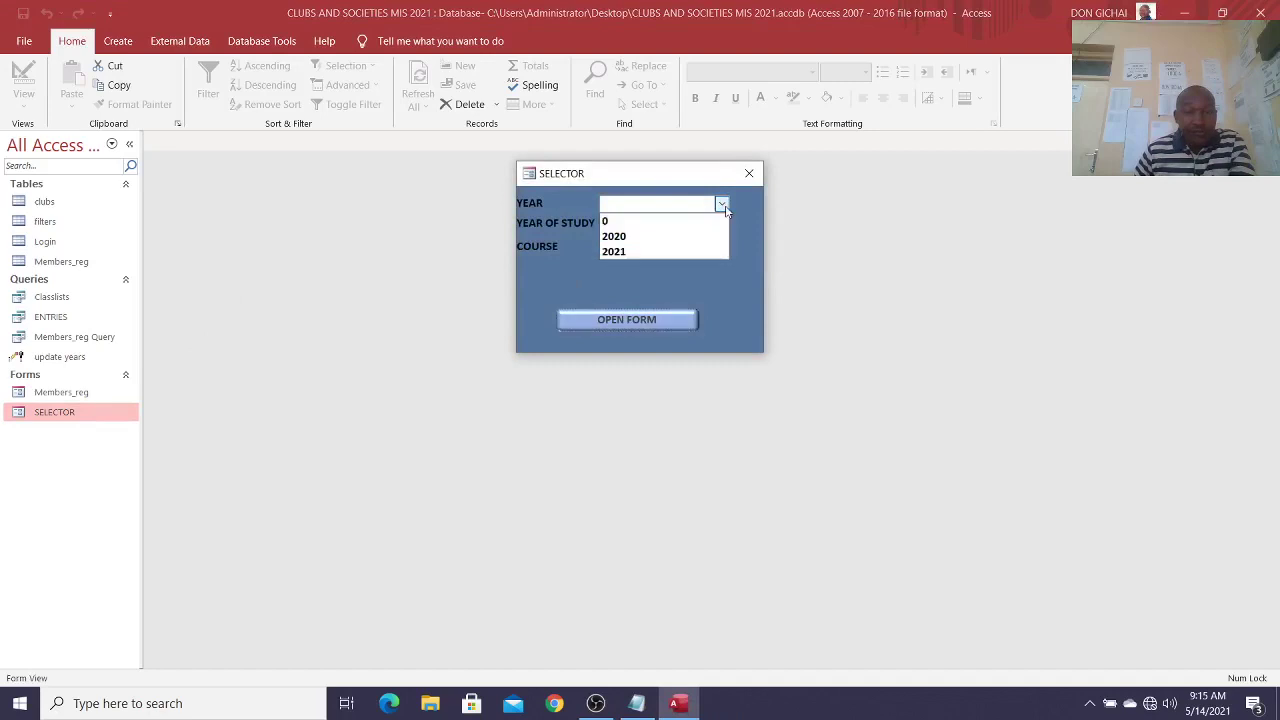
left_click(680, 248)
left_click(721, 226)
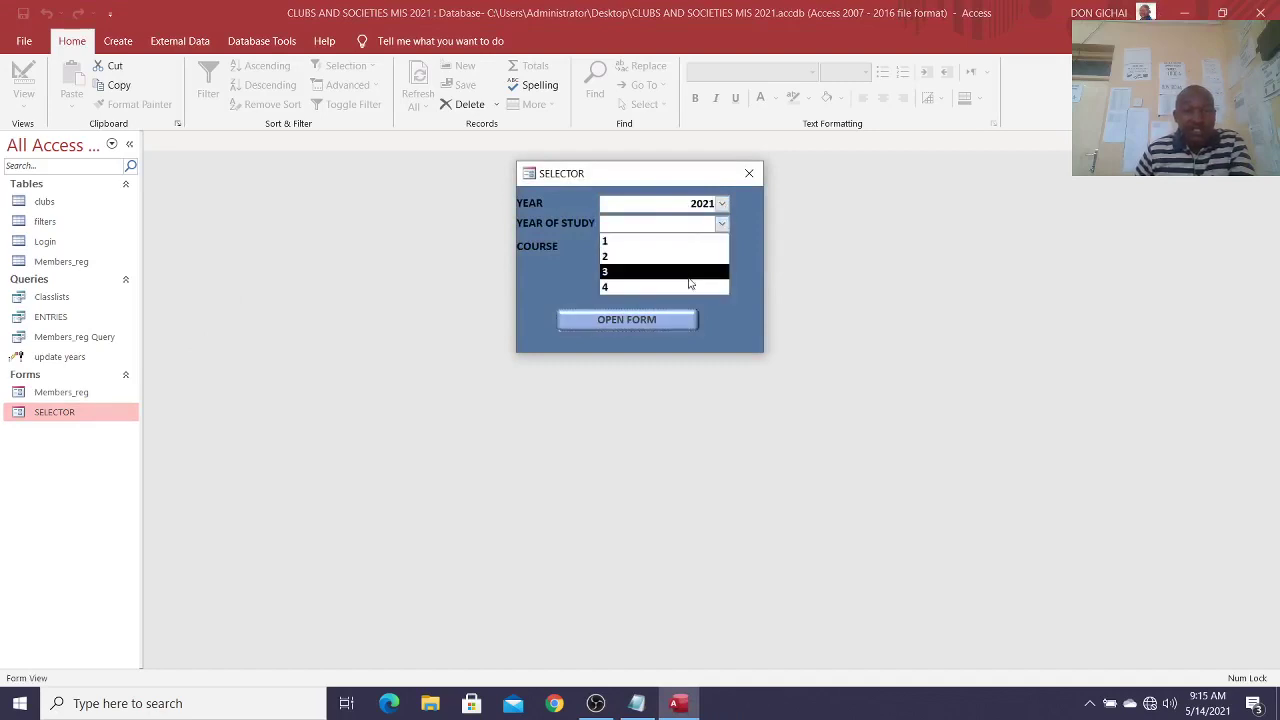
left_click(688, 244)
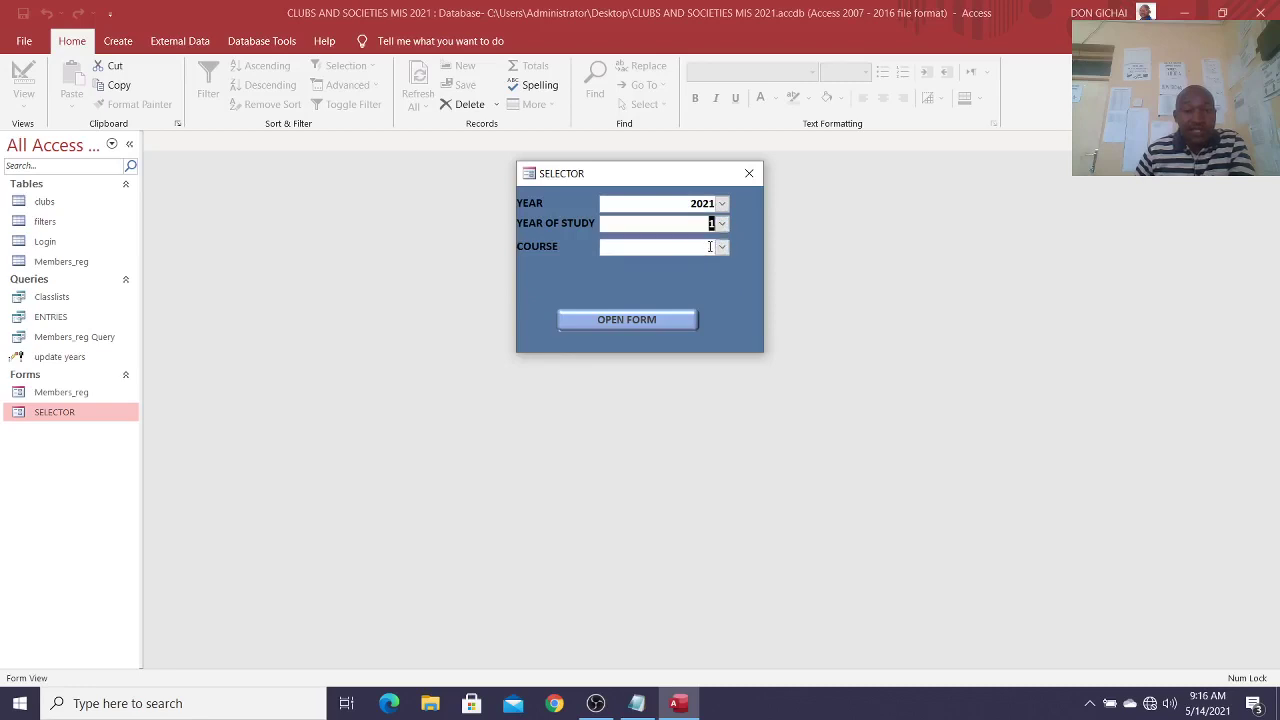
left_click(721, 247)
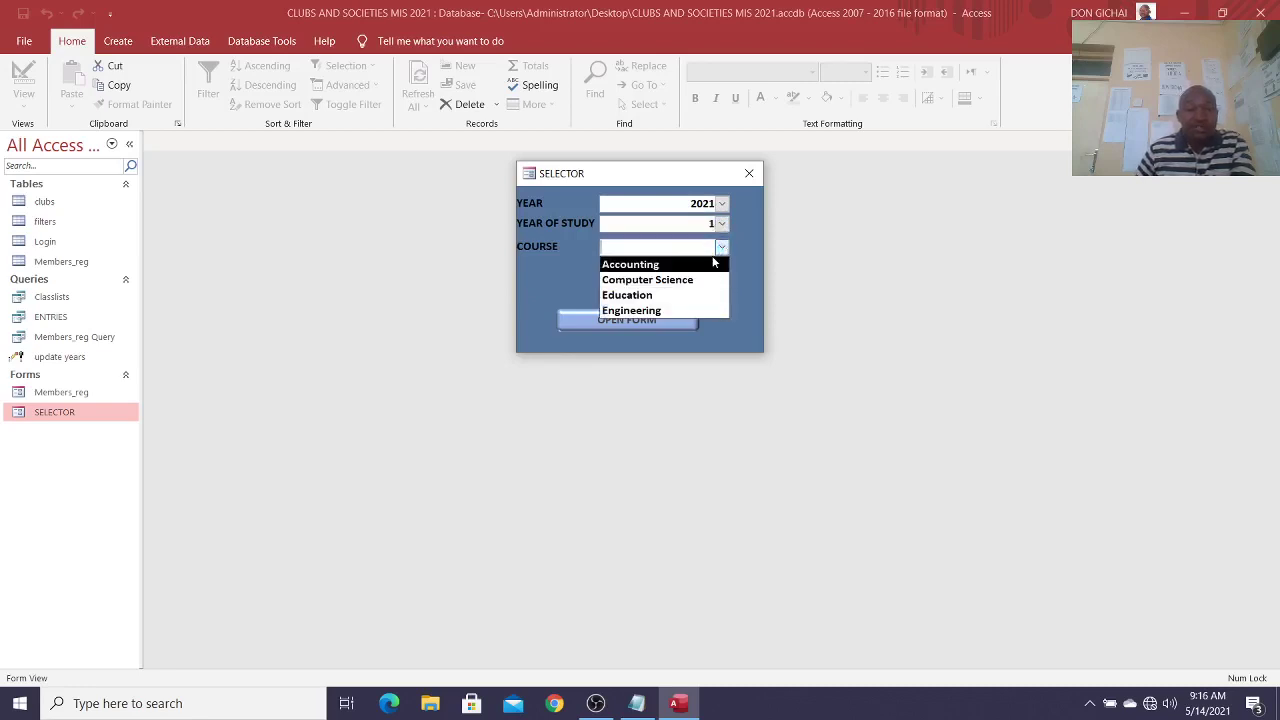
left_click(750, 174)
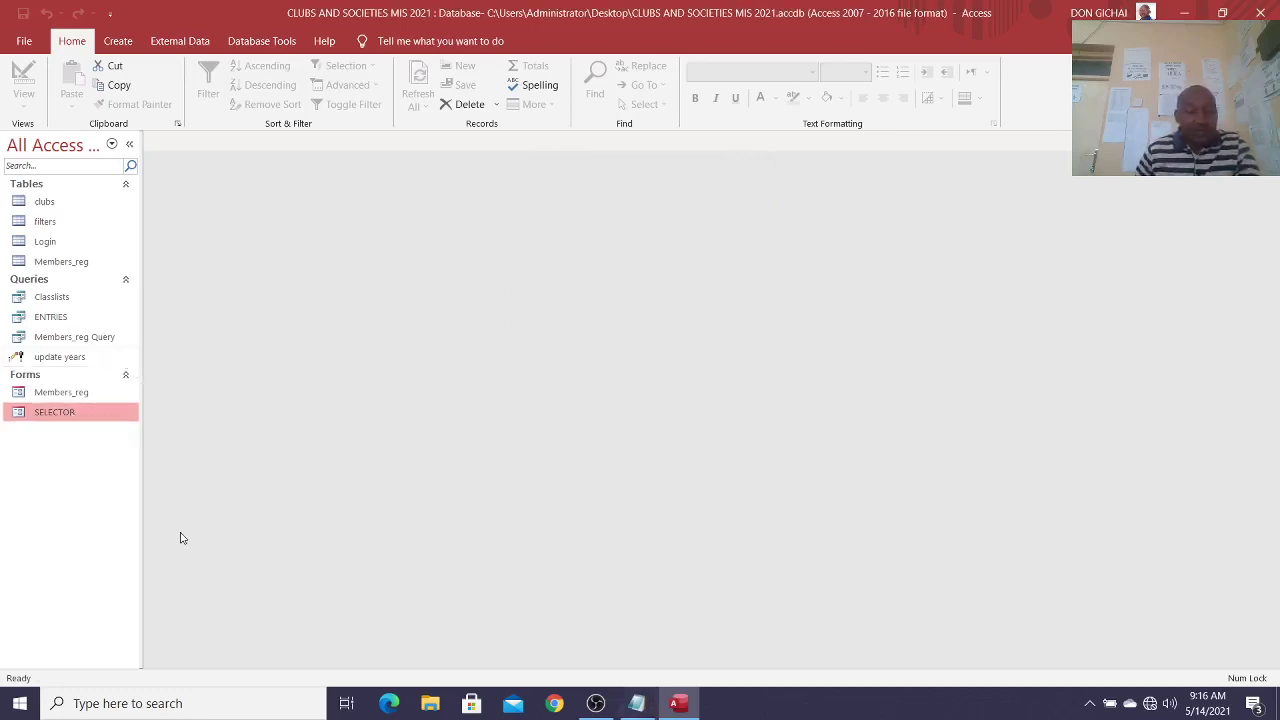
Step: Reopen the SELECTOR form to try its OPEN FORM button, and switch the form to Design View
double_click(87, 421)
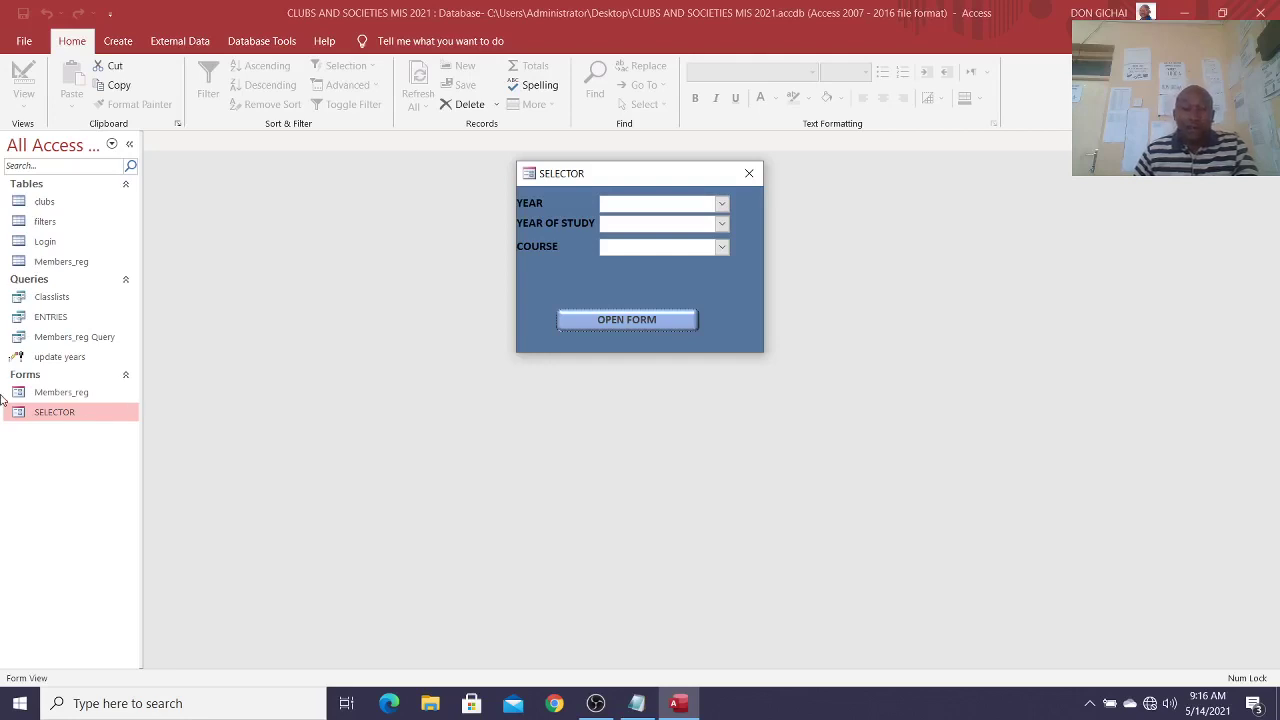
left_click(618, 325)
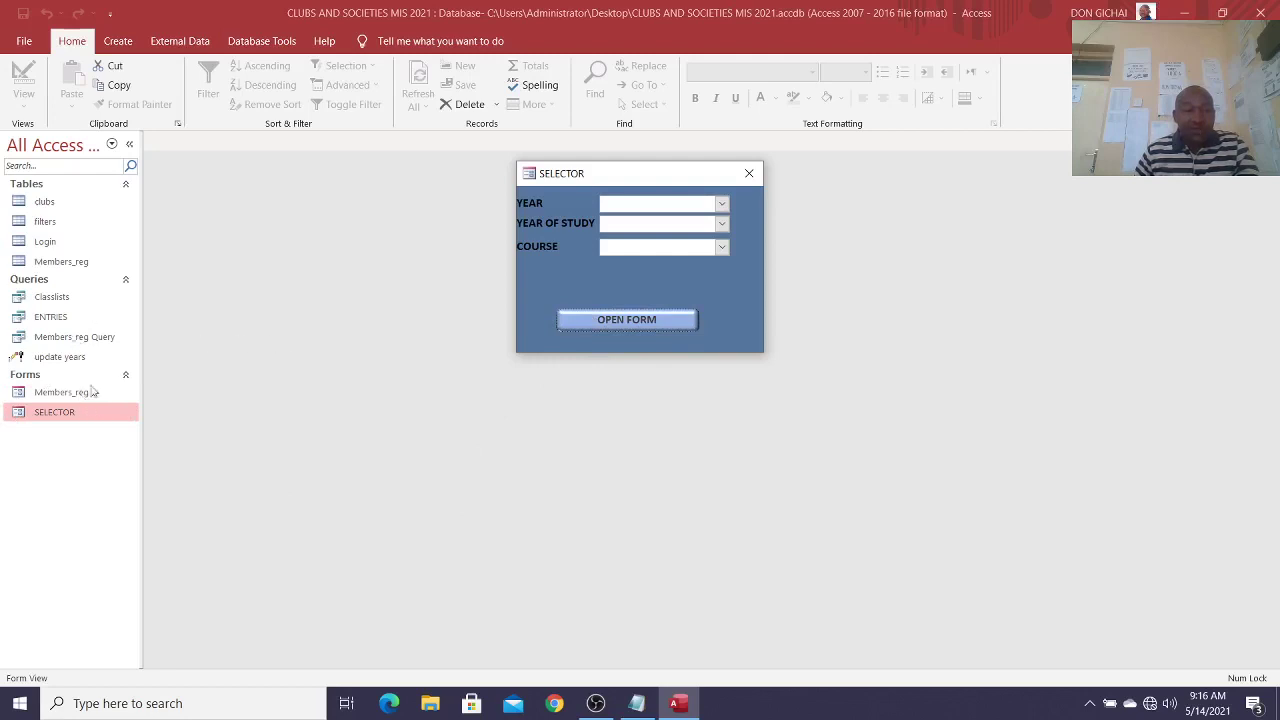
right_click(551, 263)
left_click(606, 313)
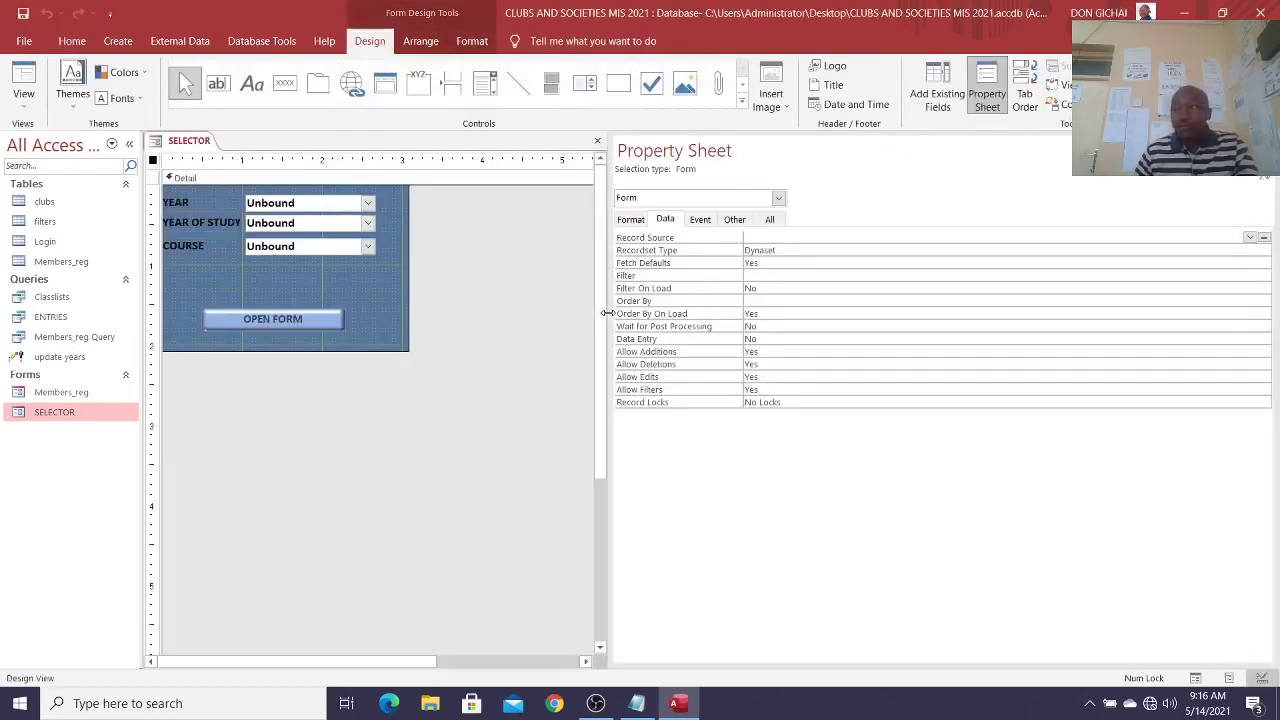
Step: Underline the caption of the OPEN FORM toggle button
left_click(244, 325)
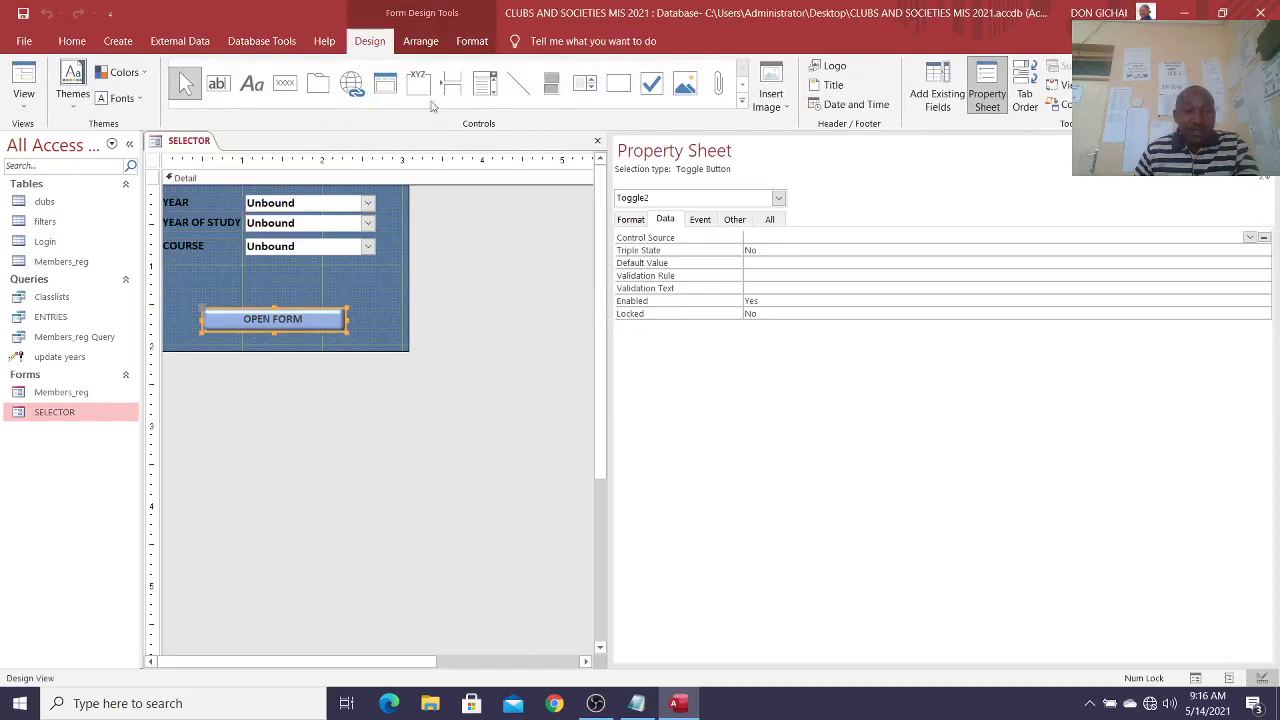
left_click(471, 41)
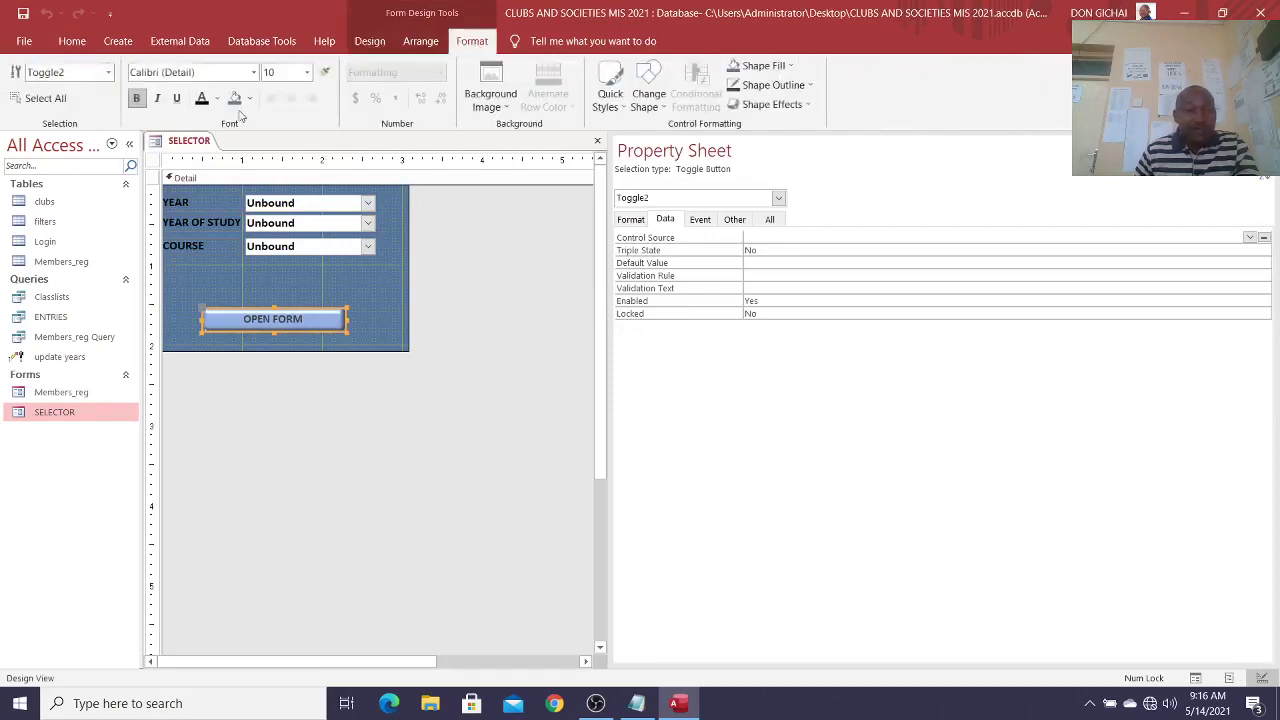
left_click(176, 98)
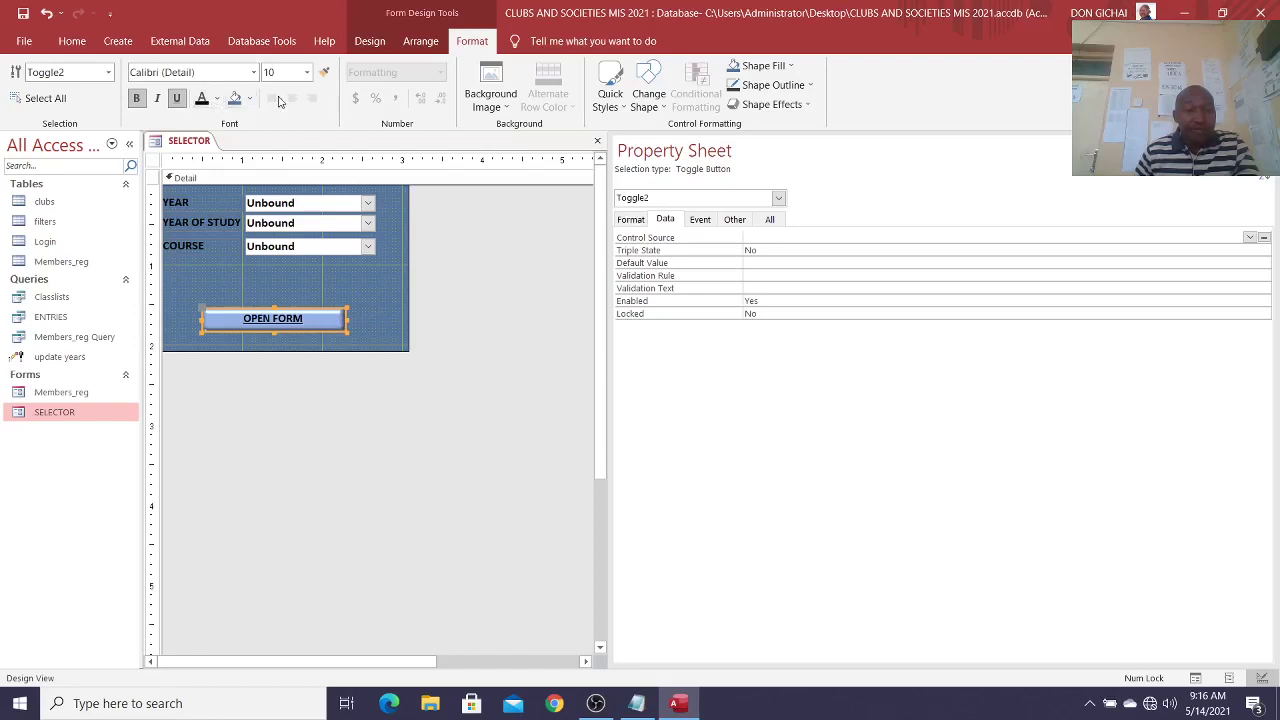
Step: Assign an event procedure to the OPEN FORM button's On Click event and open its code
left_click(698, 220)
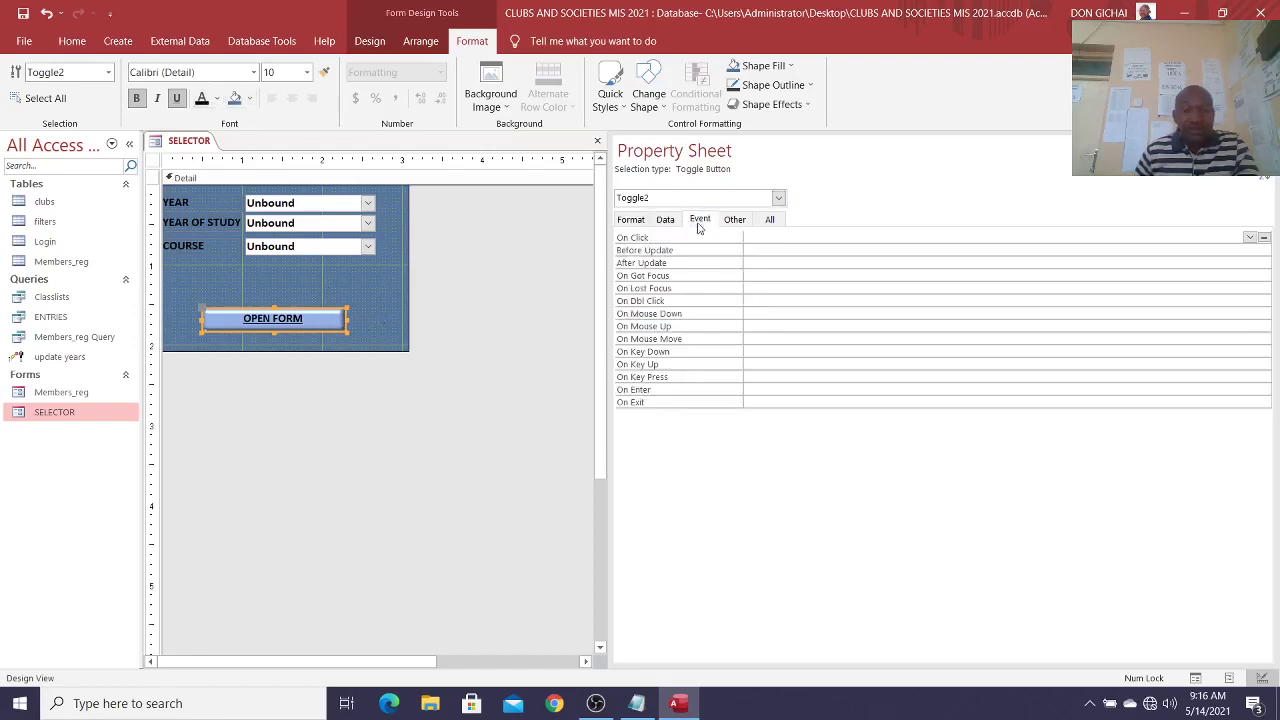
left_click(1250, 237)
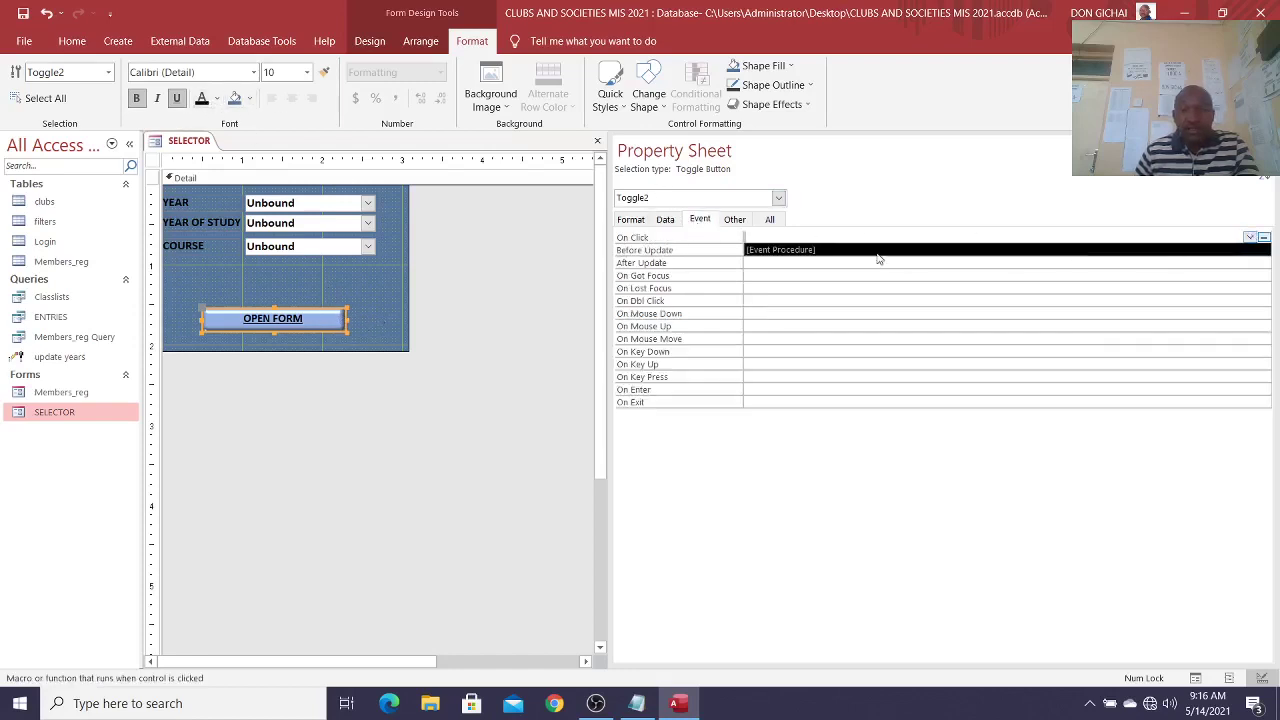
left_click(847, 250)
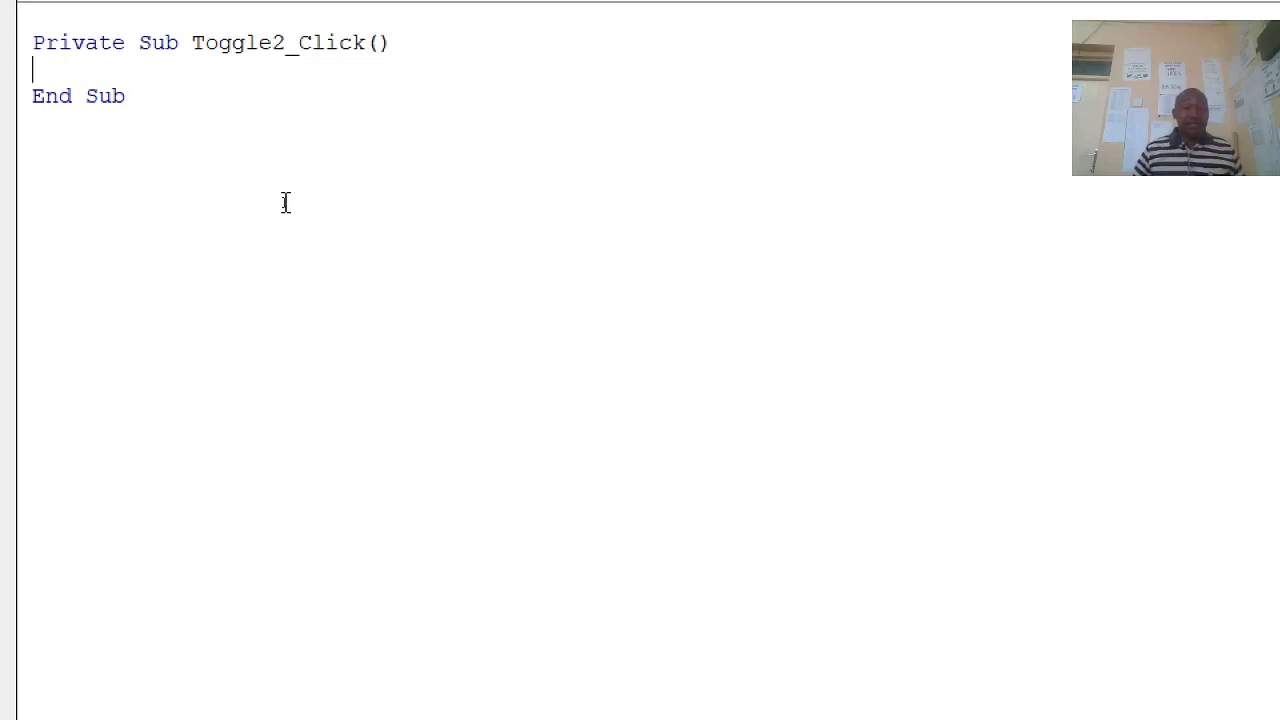
Step: In the Toggle2_Click procedure, write a DoCmd.OpenForm call with "Members_reg" as the form name
type("d")
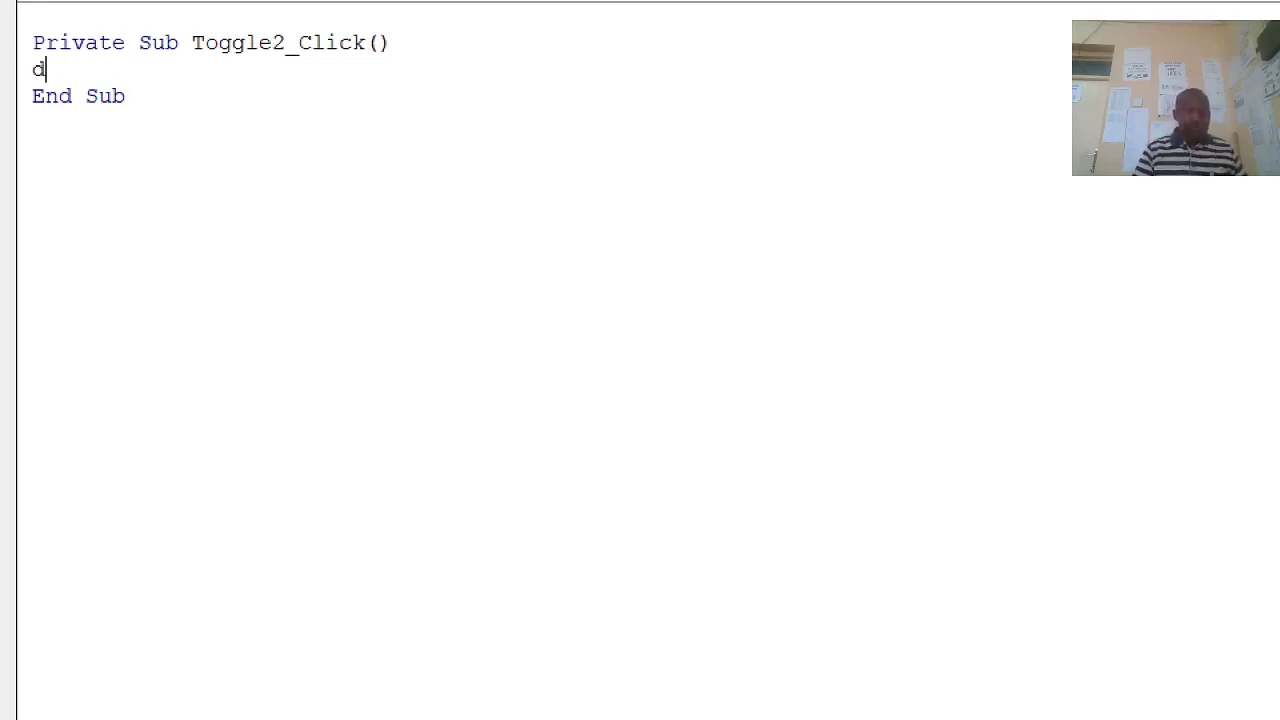
type("ocmd.")
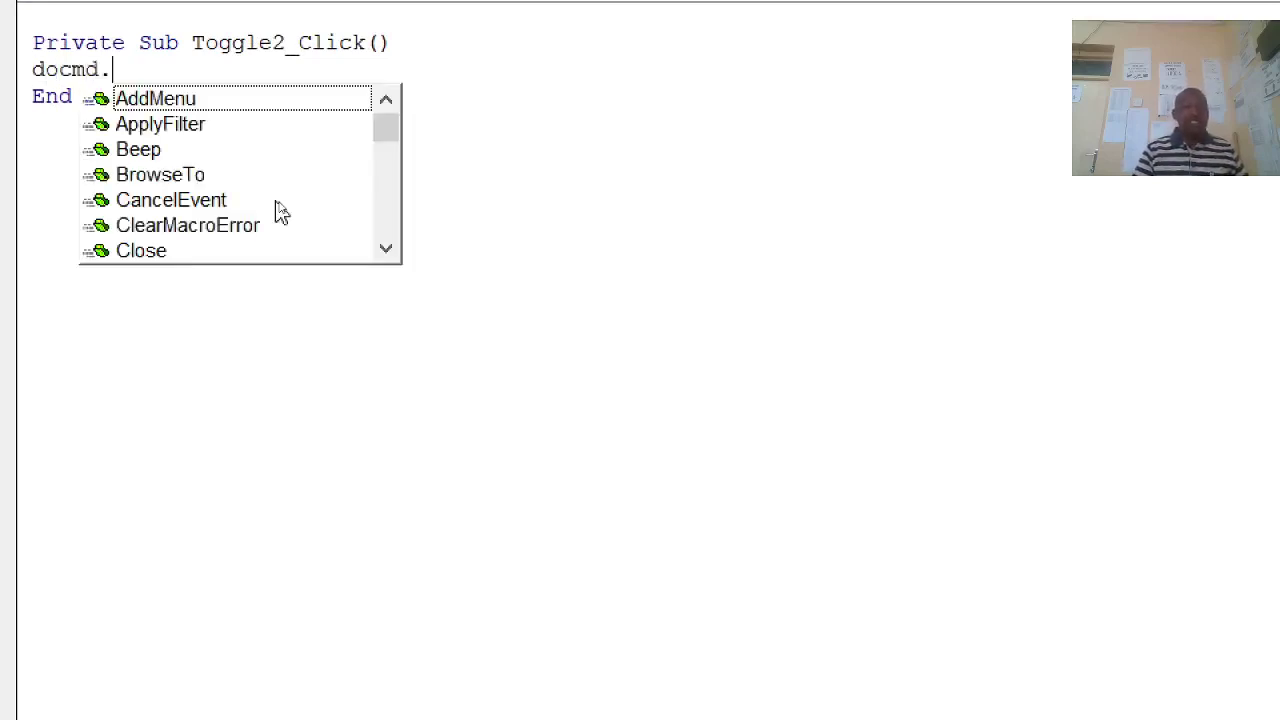
type("op")
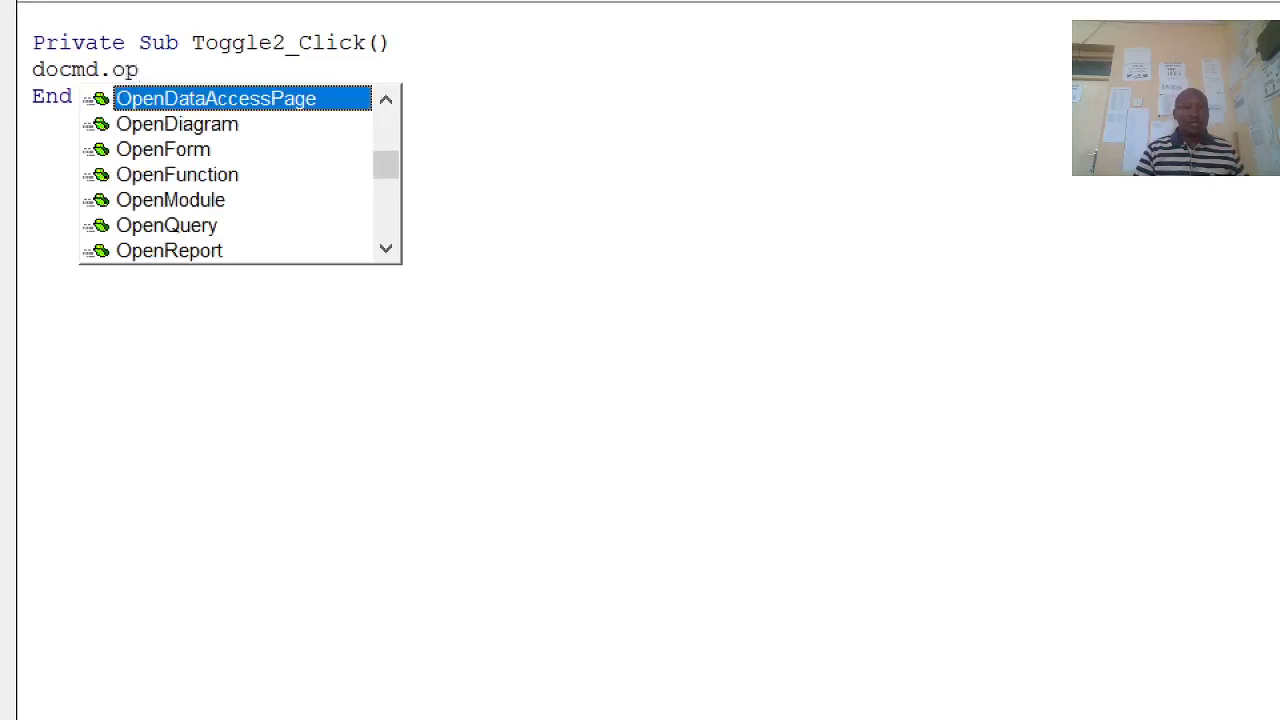
type("enf")
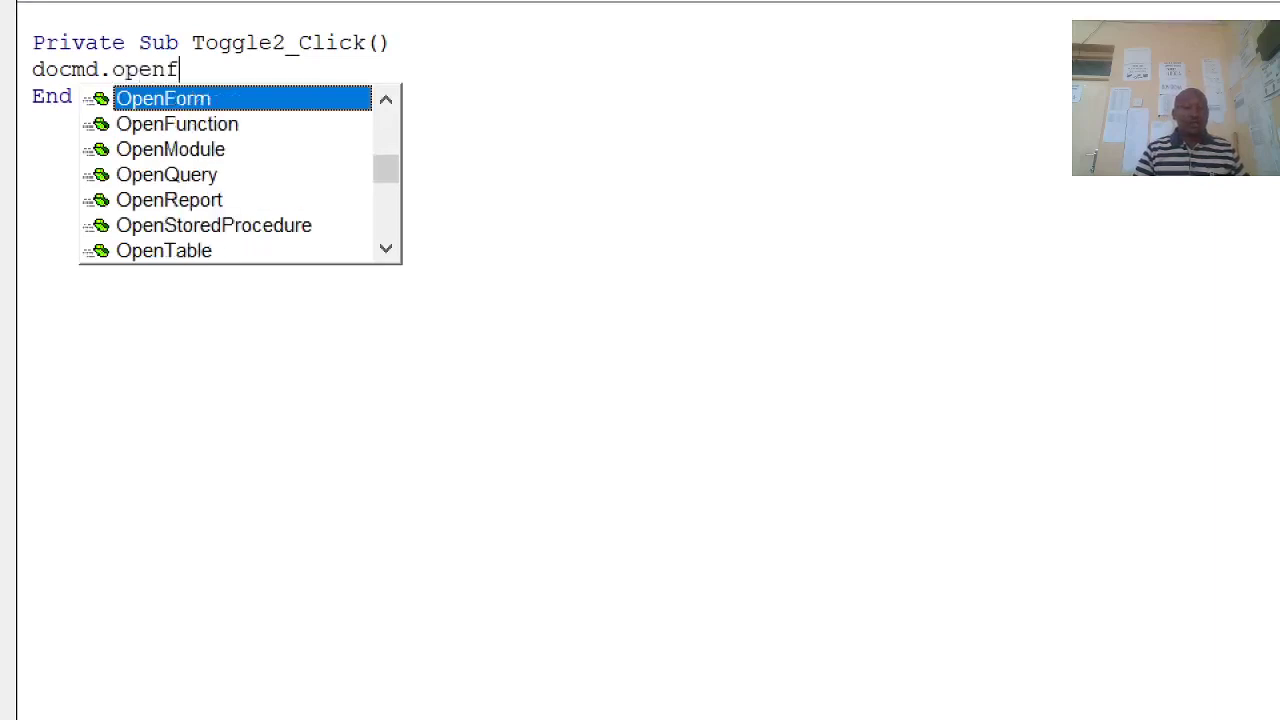
key("Tab")
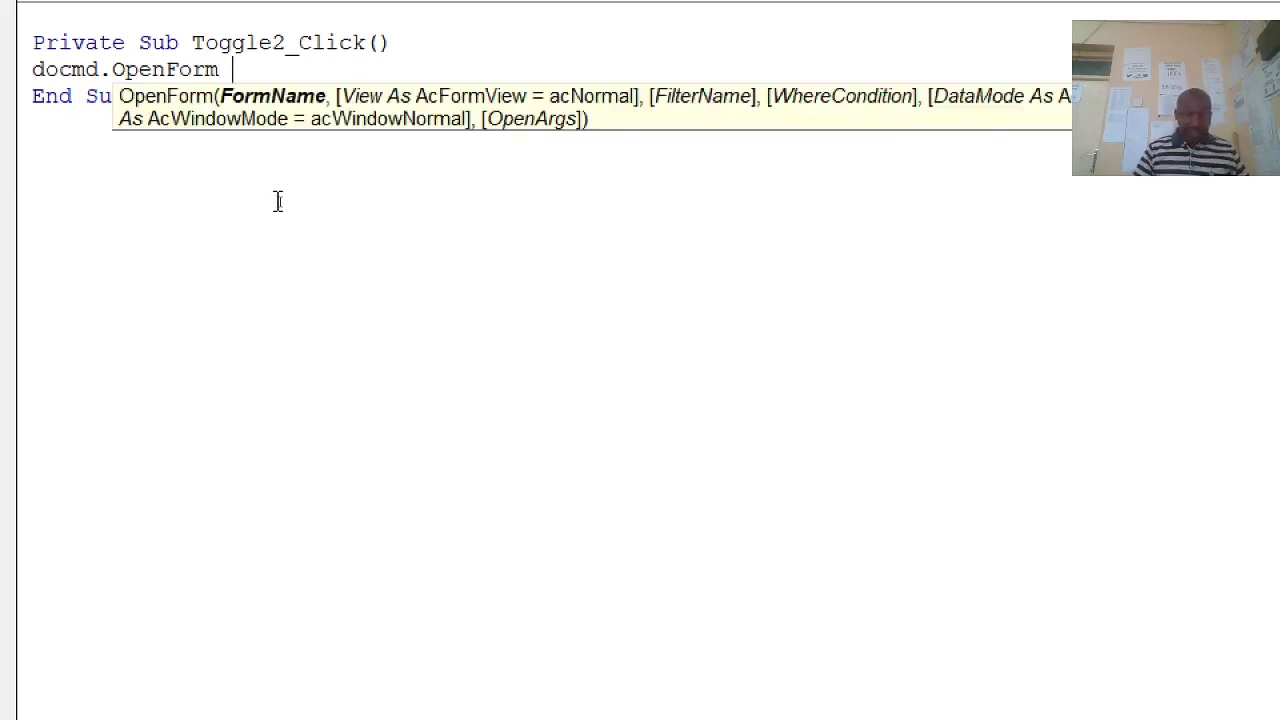
type("\"\"")
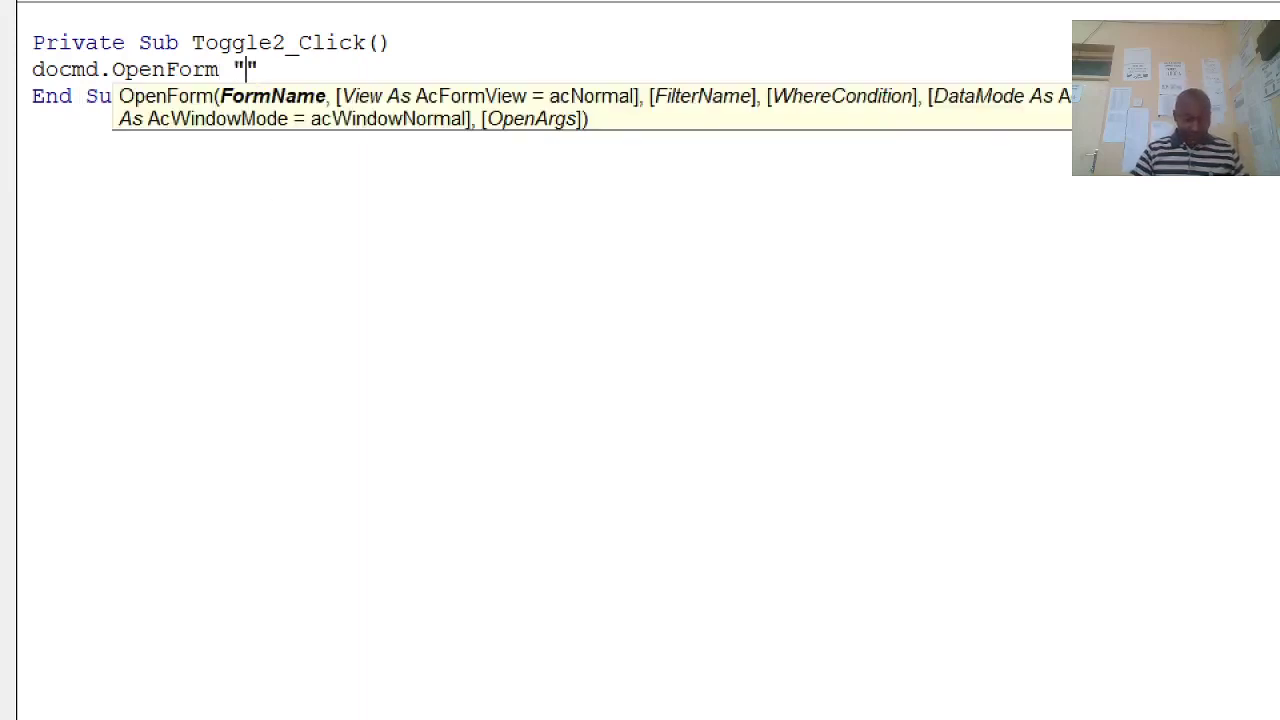
type("Members")
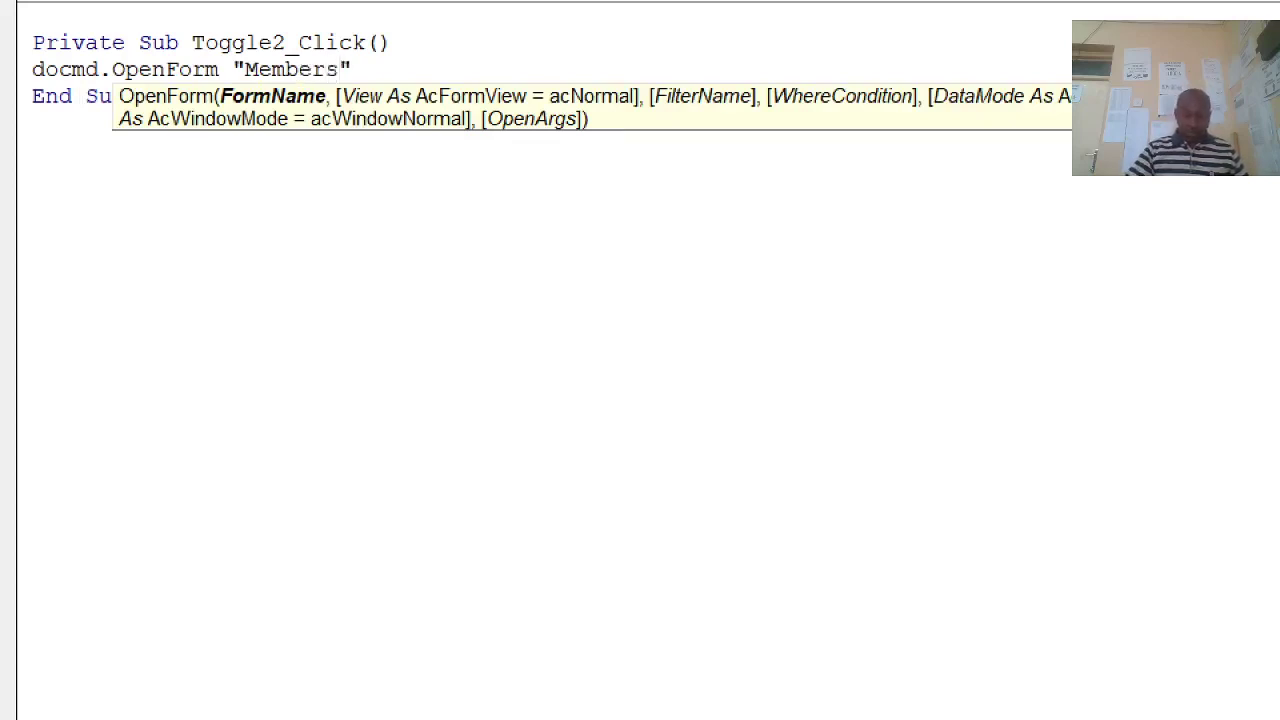
type("_reg")
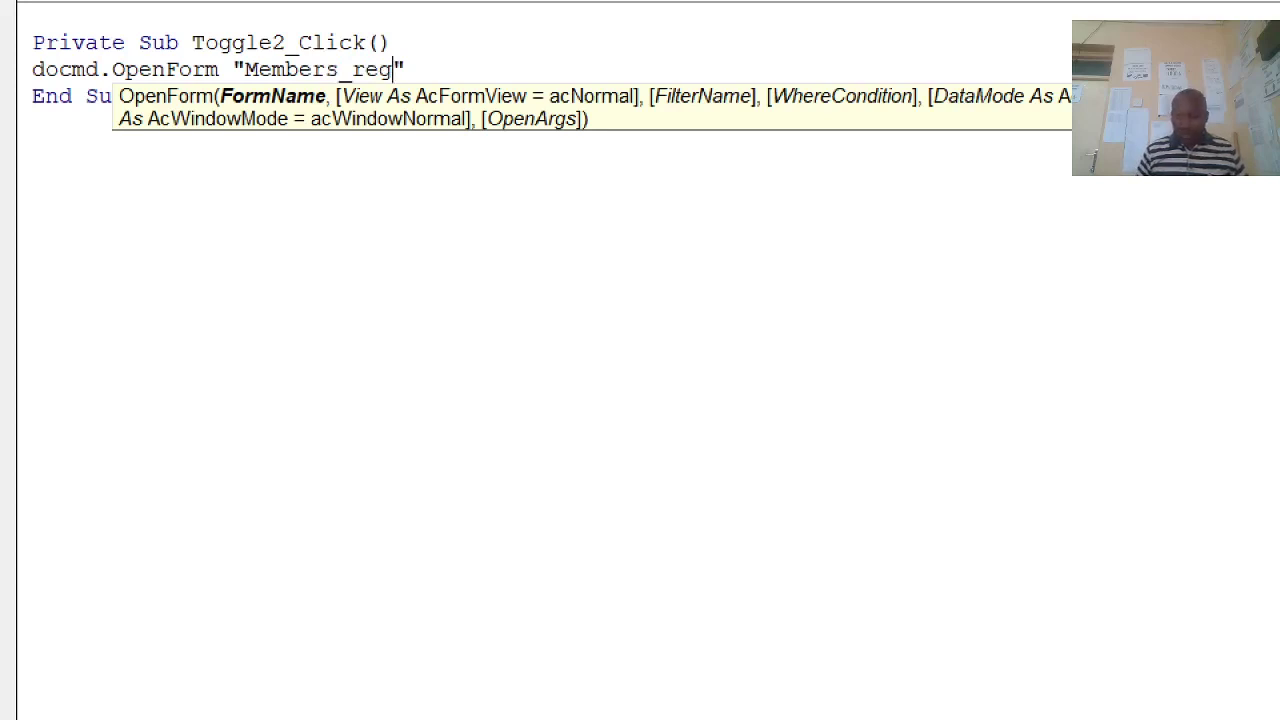
Step: Add acNormal as the view argument of the OpenForm call and start a new line below it
key("Right")
type(",")
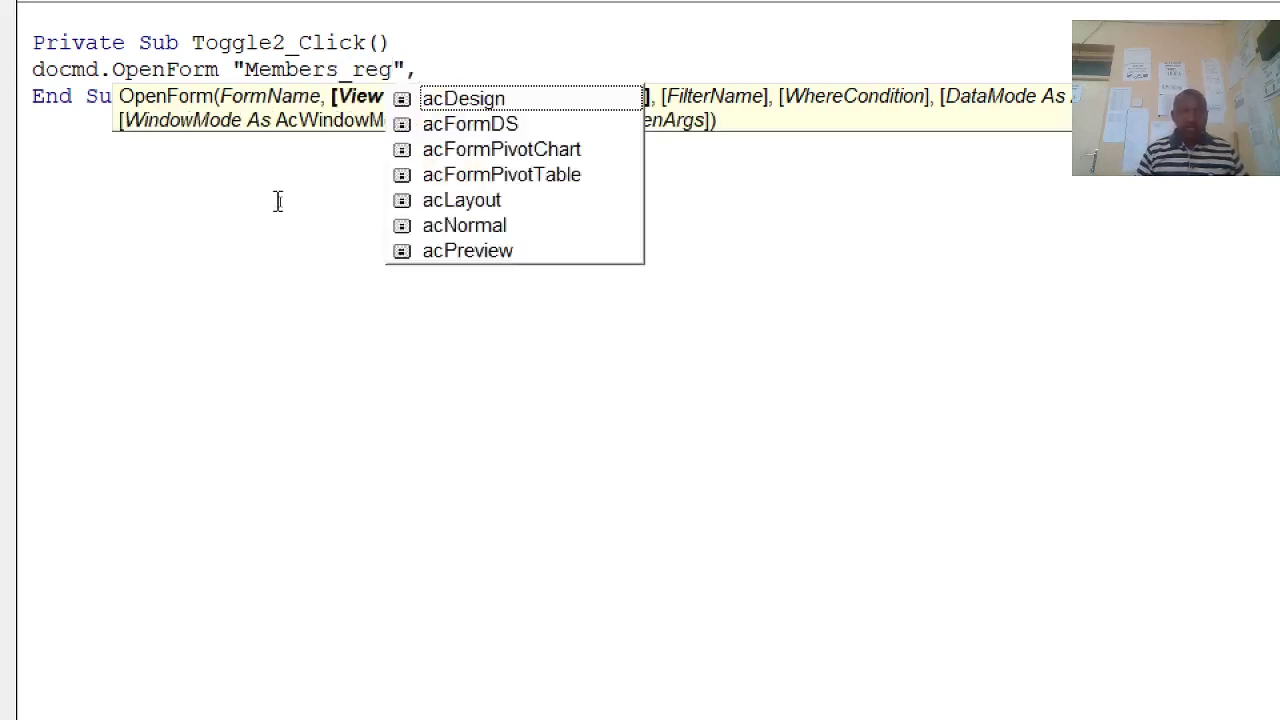
key("Down")
key("Down")
key("Down")
key("Down")
key("Down")
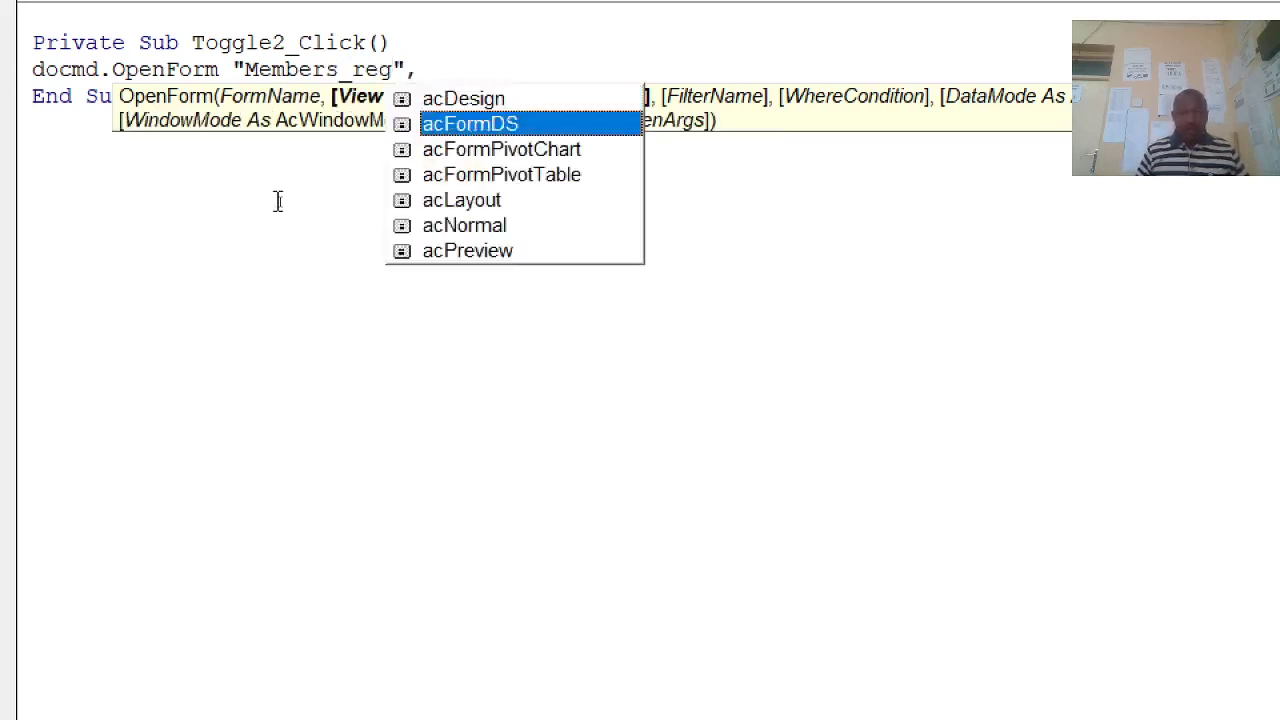
key("Tab")
key("Return")
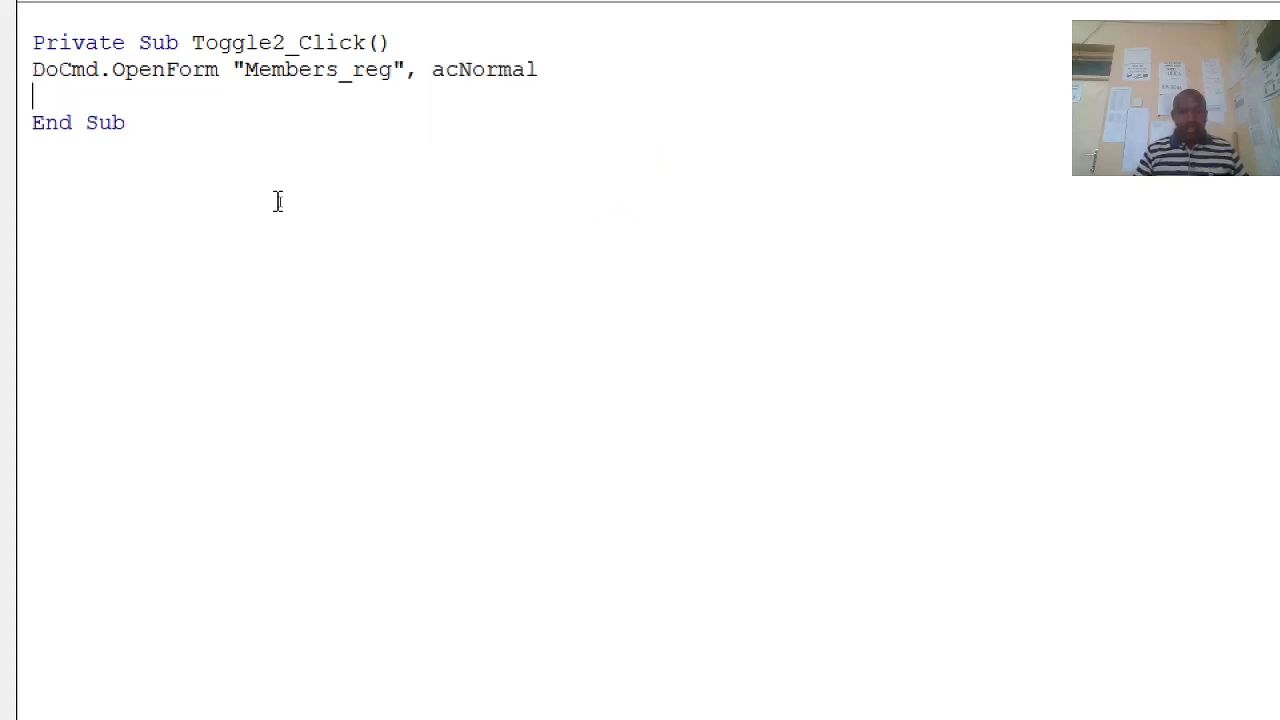
Step: Begin a second DoCmd statement below the OpenForm line, correcting the mistyped object name
type("C")
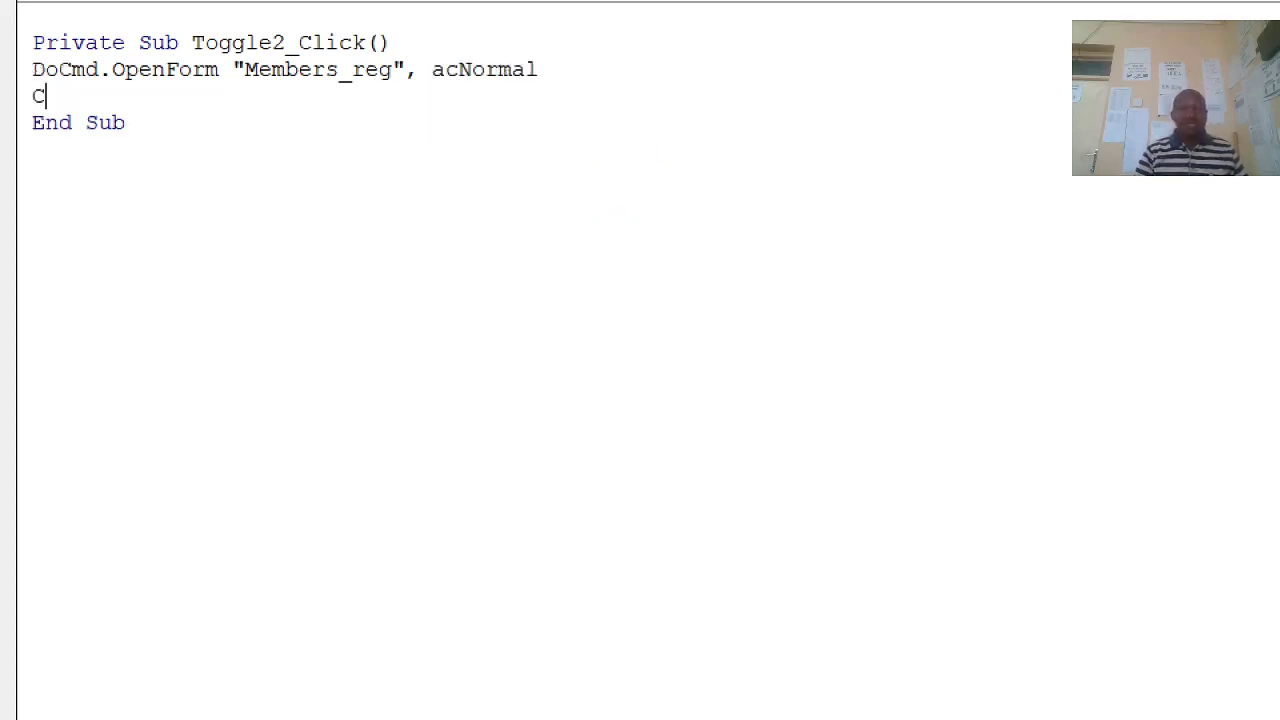
key("BackSpace")
type("DOCME.")
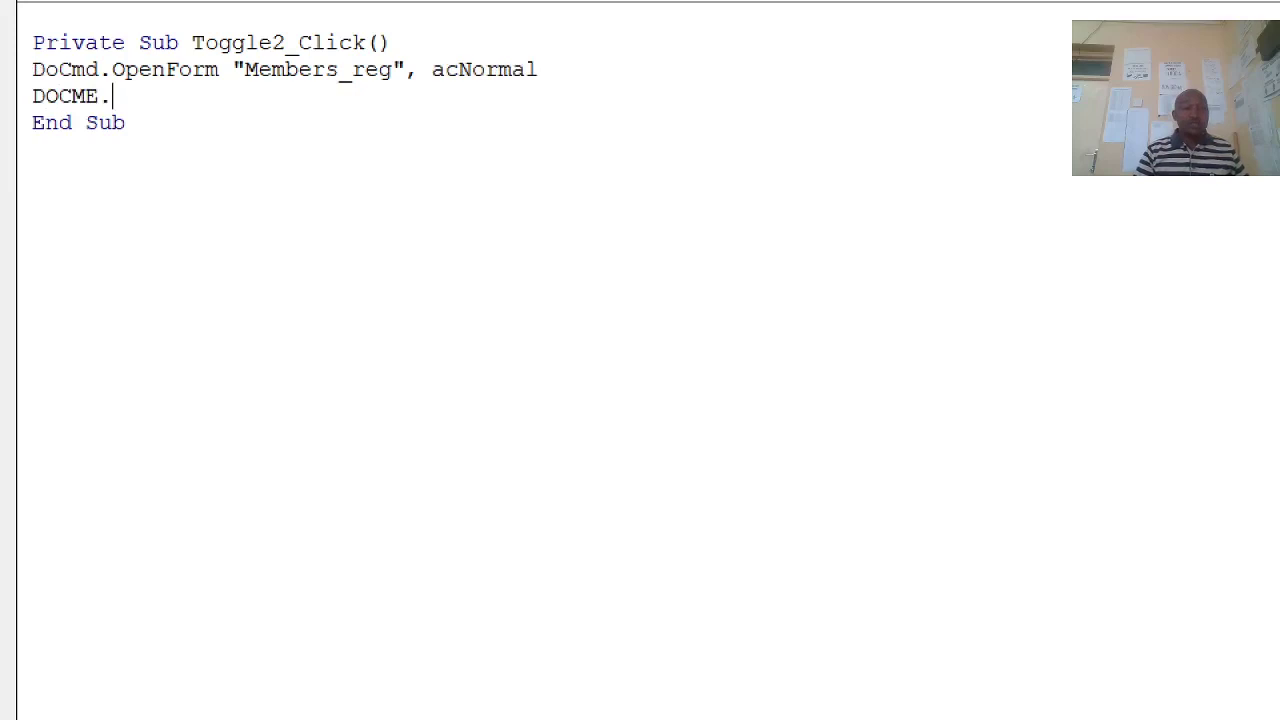
key("BackSpace")
key("BackSpace")
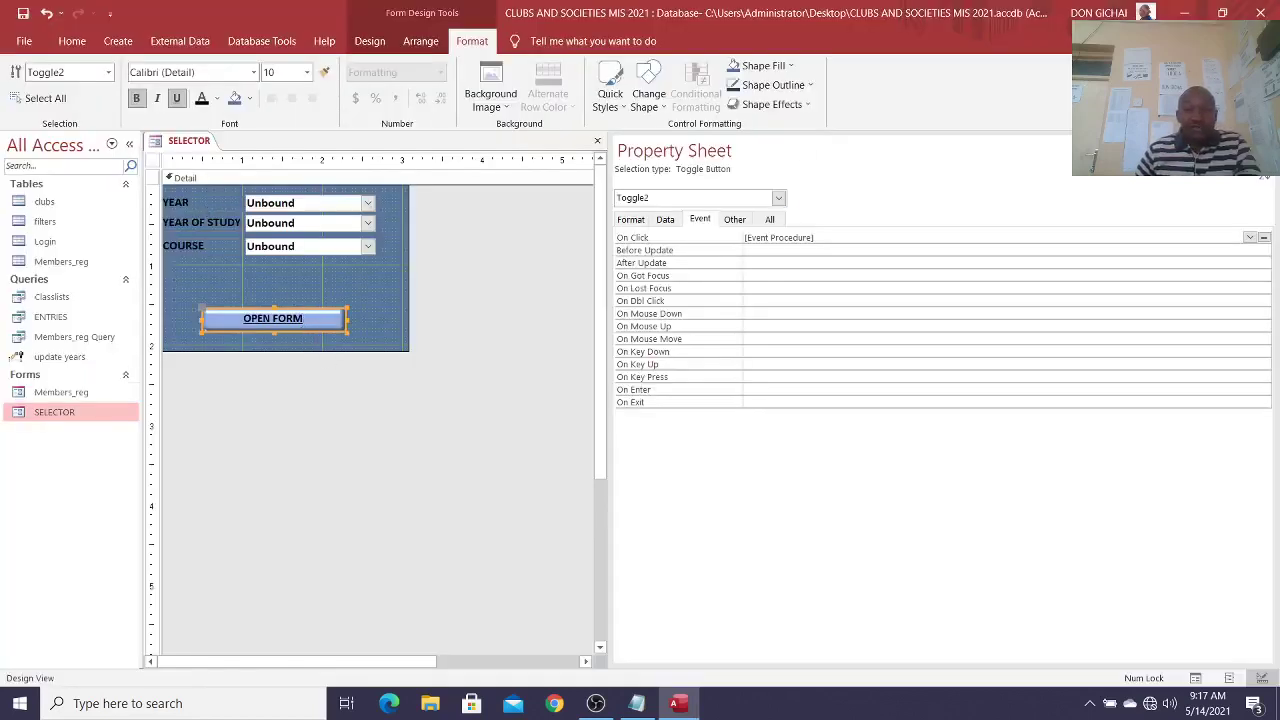
Step: Close the Property Sheet and the SELECTOR form, and reopen SELECTOR in Design View
left_click(1264, 149)
left_click(1265, 141)
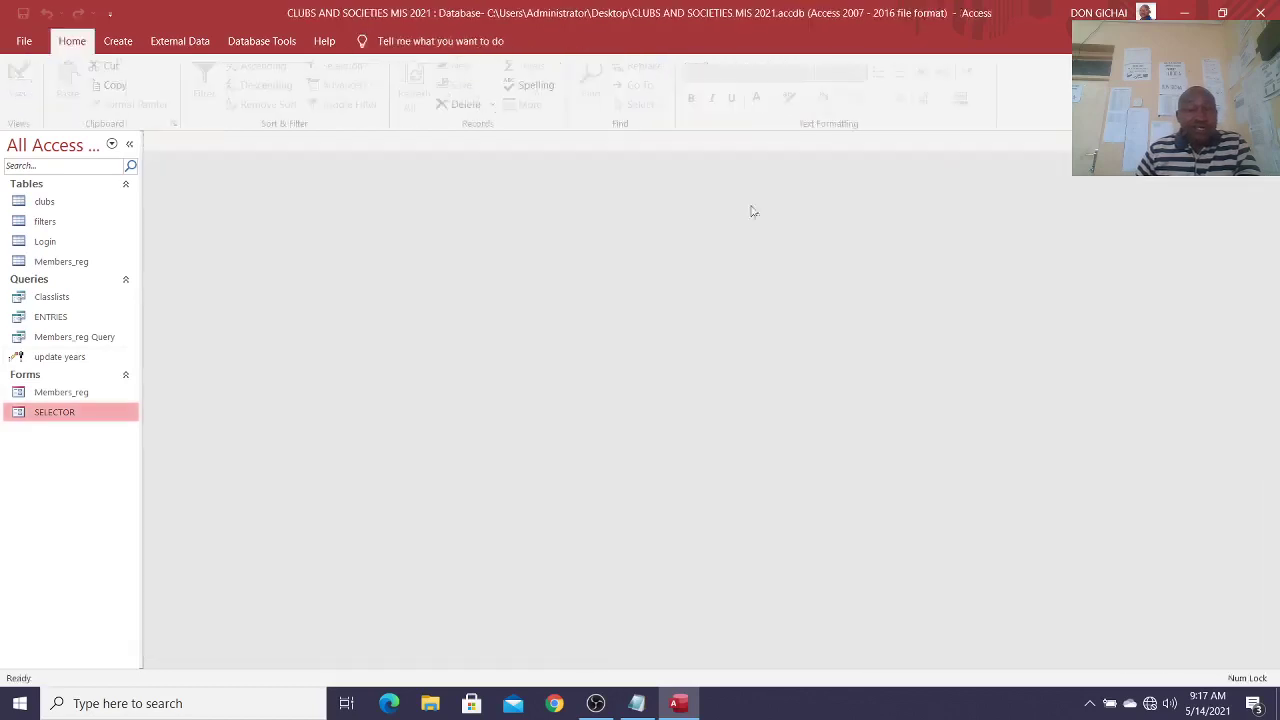
double_click(80, 414)
right_click(548, 204)
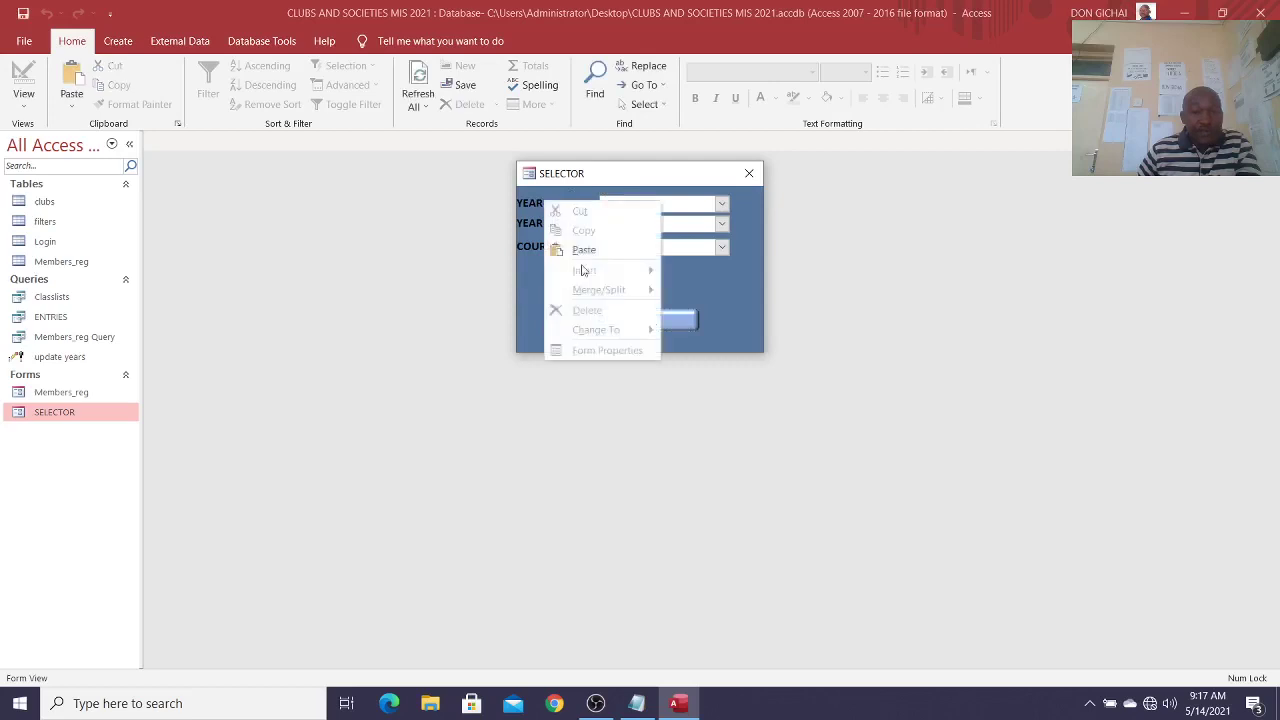
right_click(640, 178)
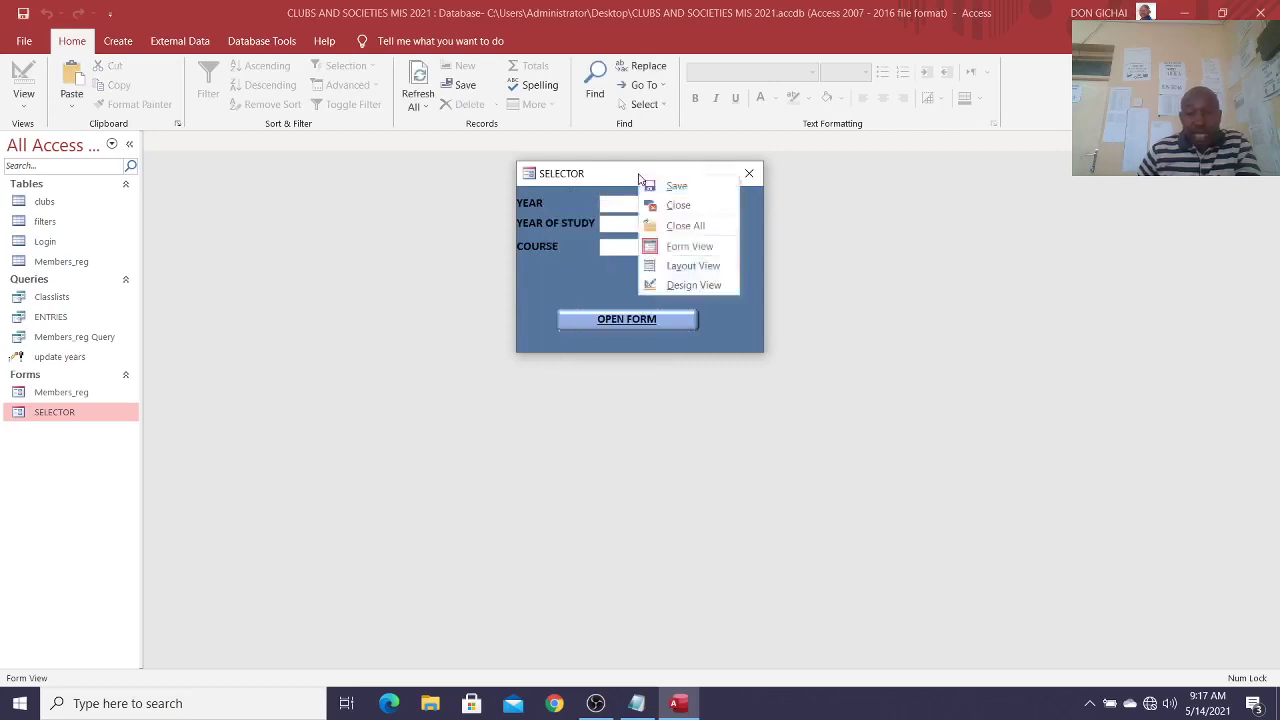
left_click(677, 289)
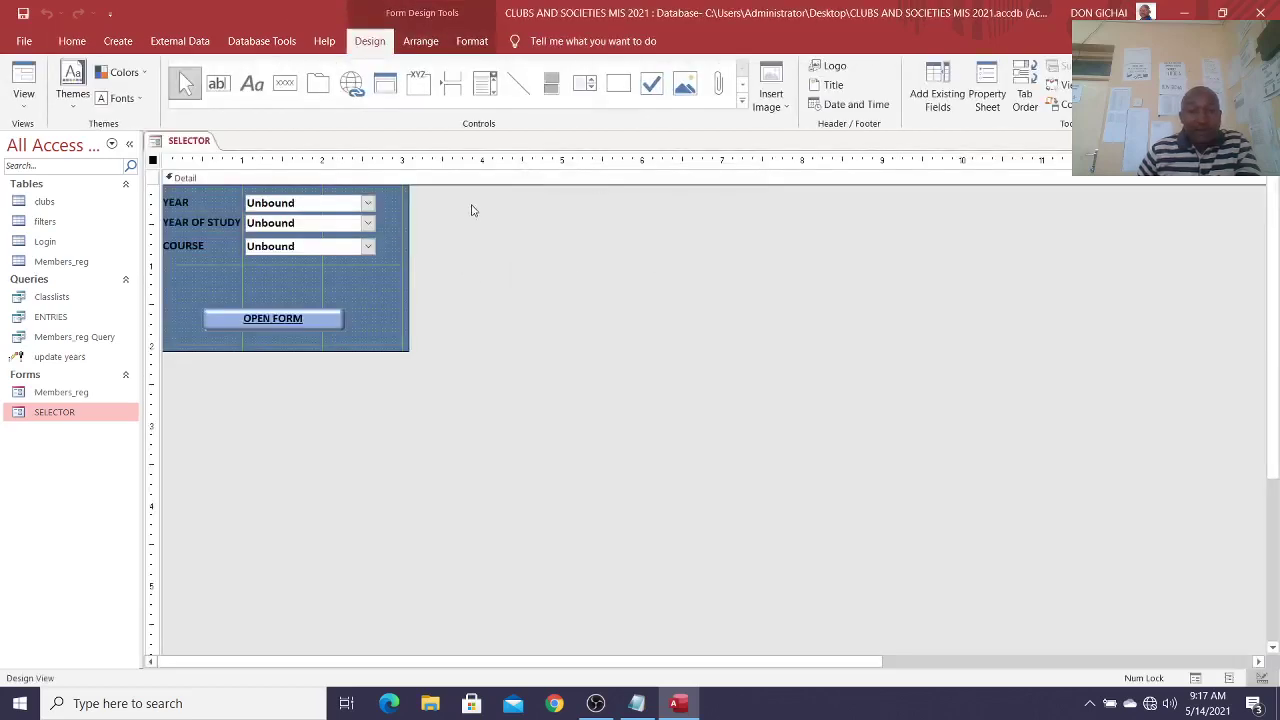
Step: Check the control names of the YEAR, YEAR OF STUDY and COURSE combo boxes in their properties
left_click(357, 208)
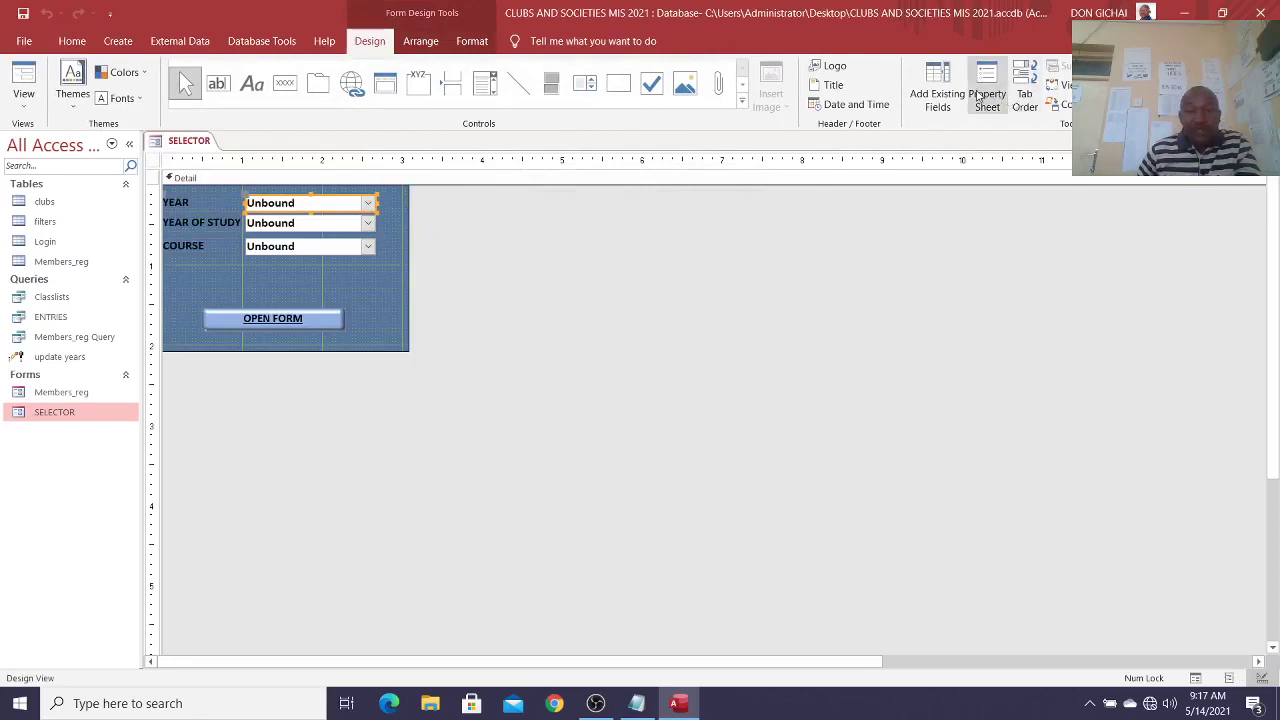
left_click(986, 98)
left_click(355, 223)
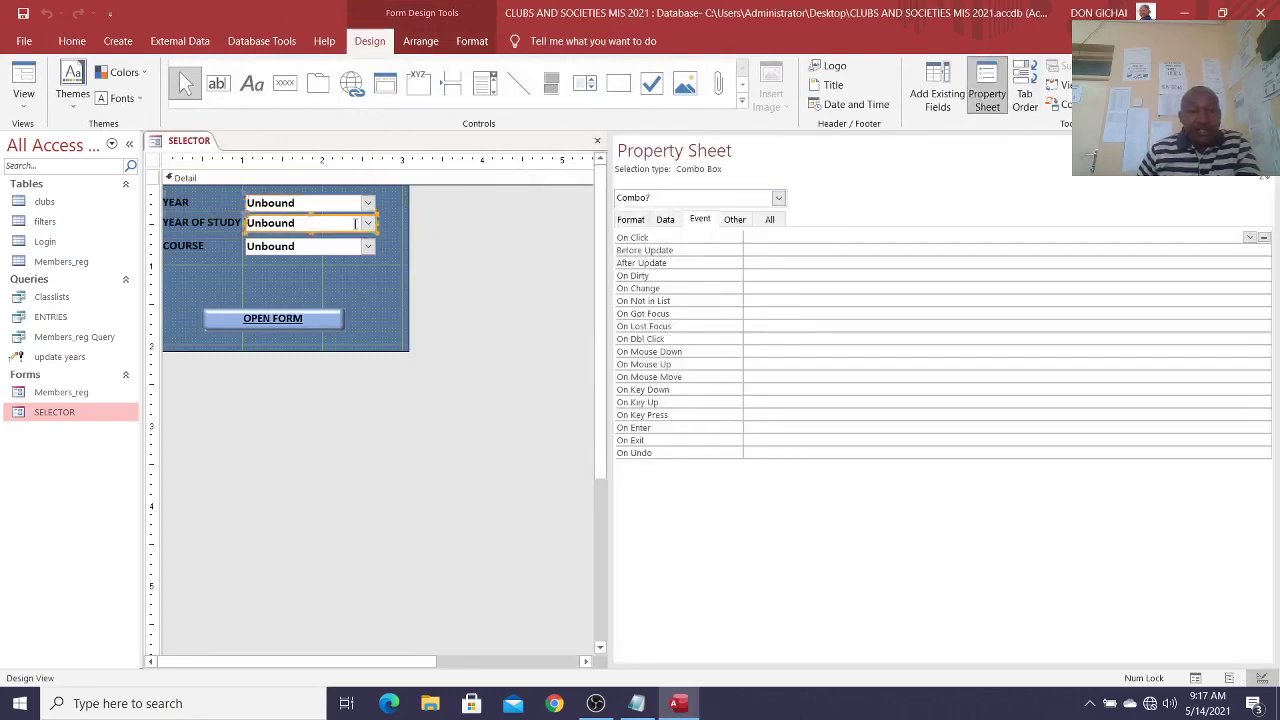
left_click(360, 248)
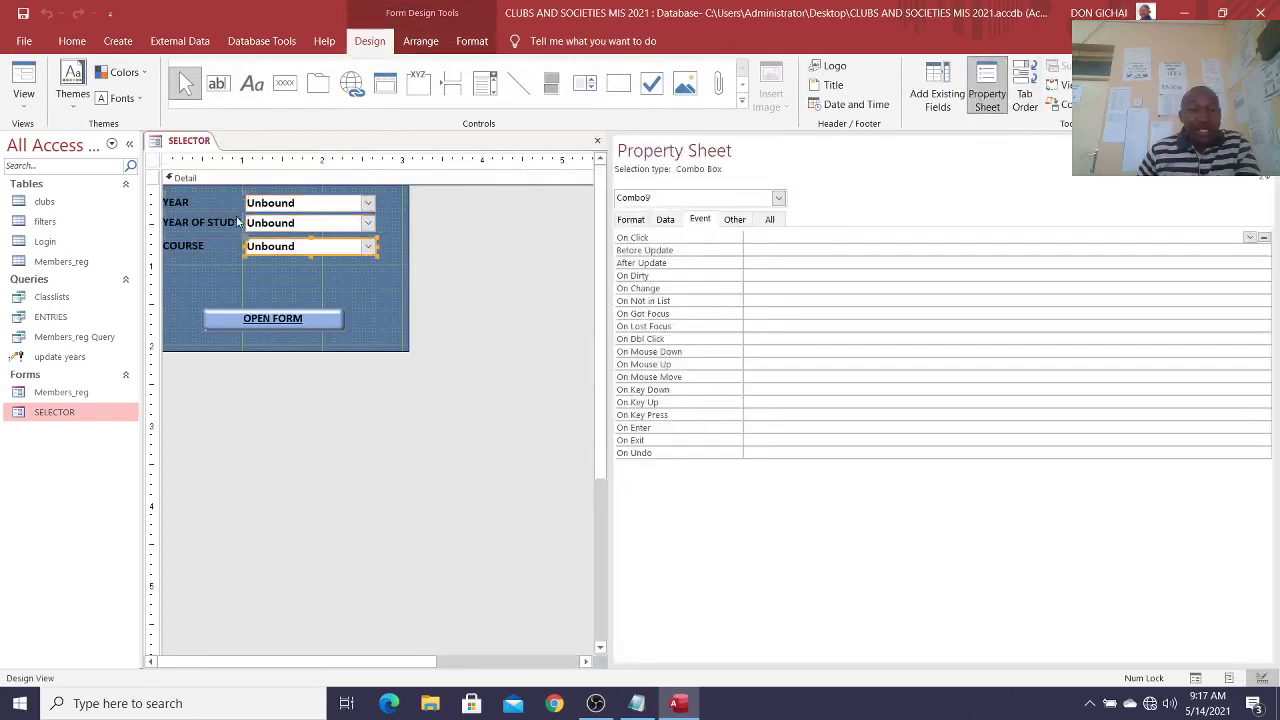
left_click(325, 201)
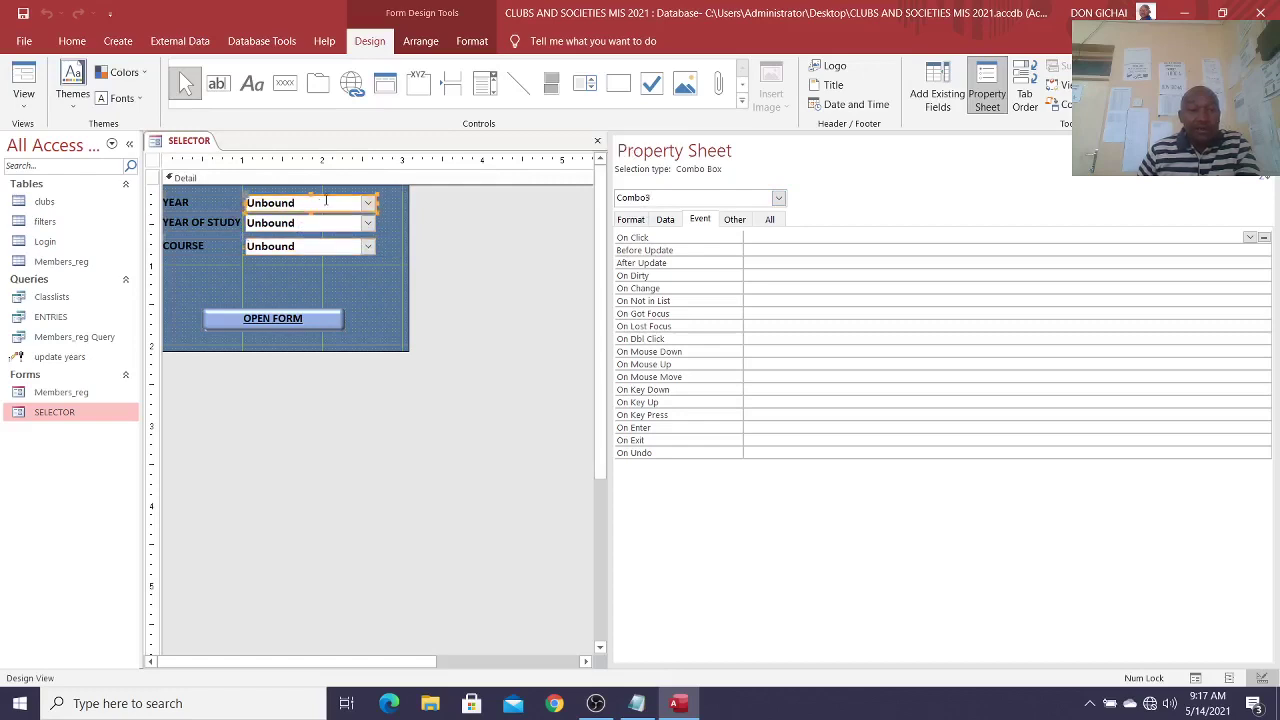
left_click(328, 224)
left_click(333, 246)
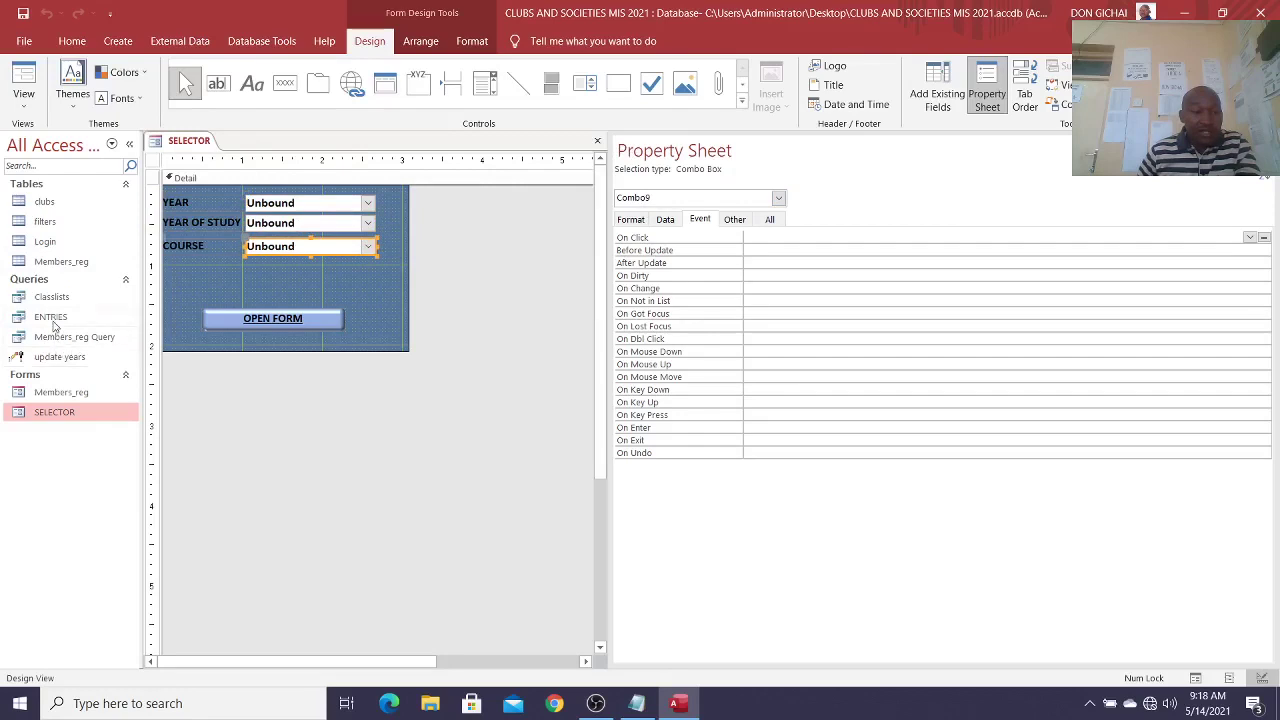
Step: Open the ENTRIES query in Design View and close the Property Sheet to make room for its design grid
right_click(52, 318)
left_click(112, 350)
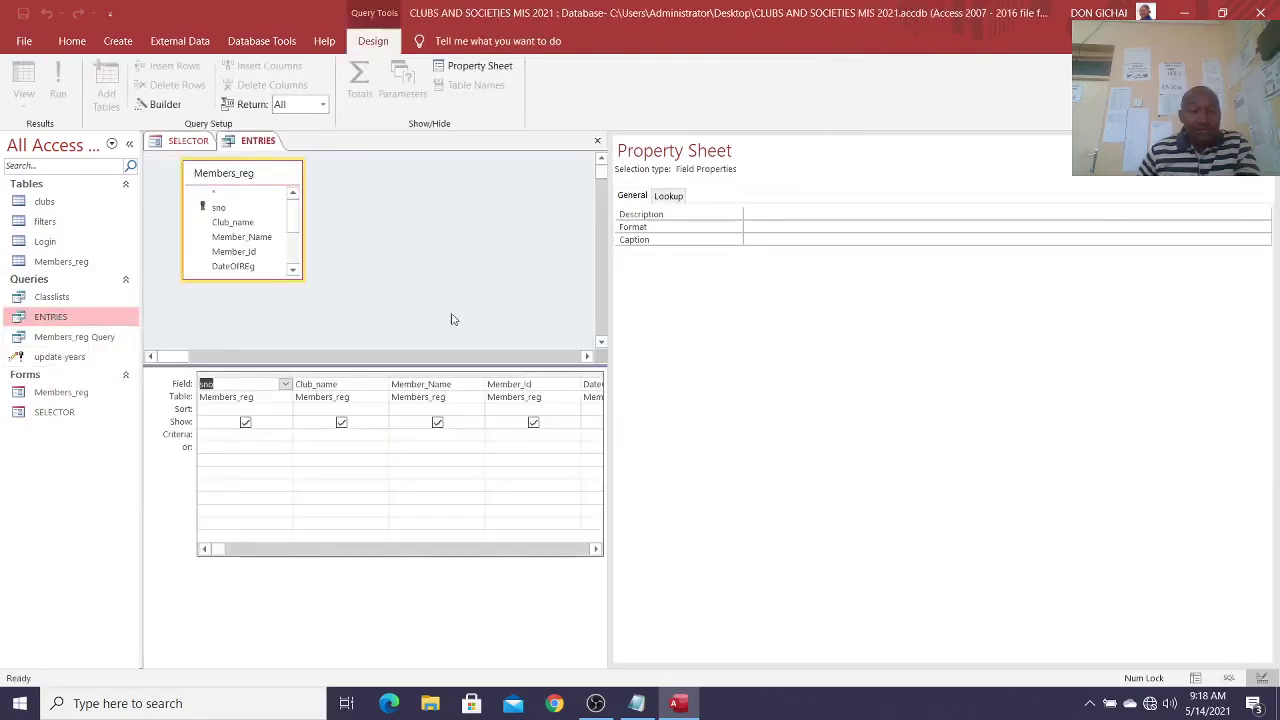
left_click(1264, 148)
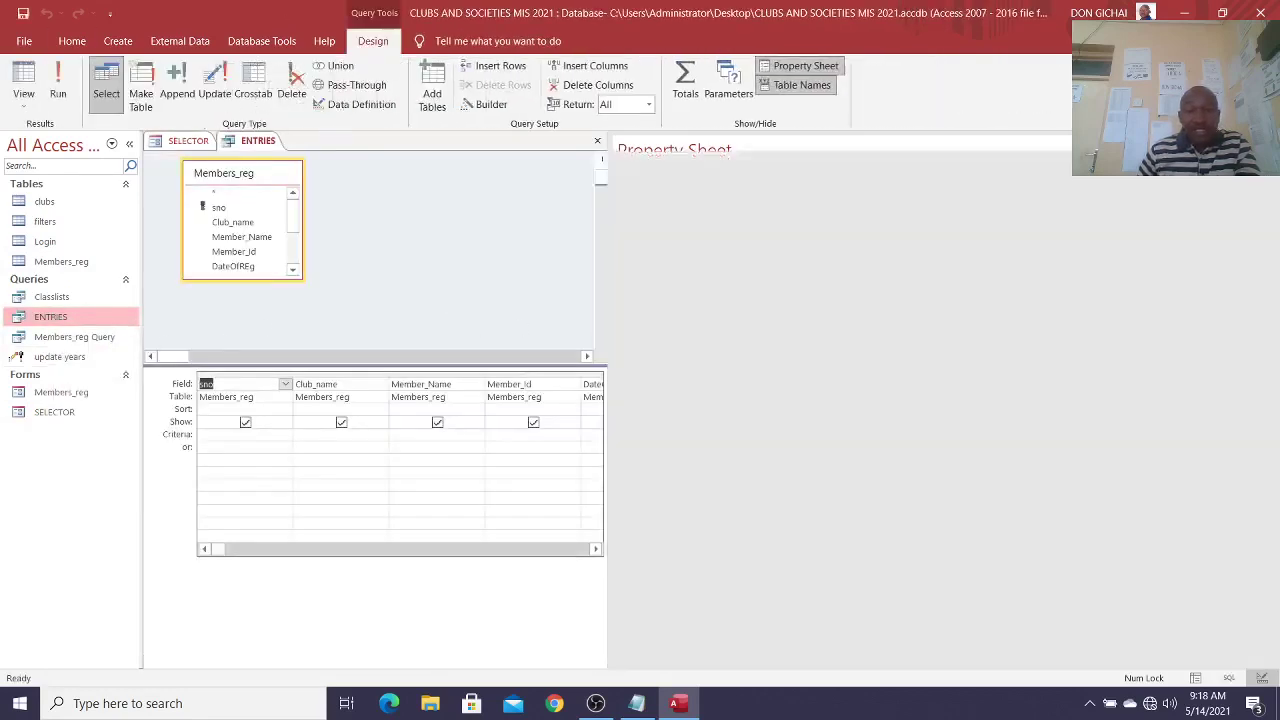
left_click(172, 147)
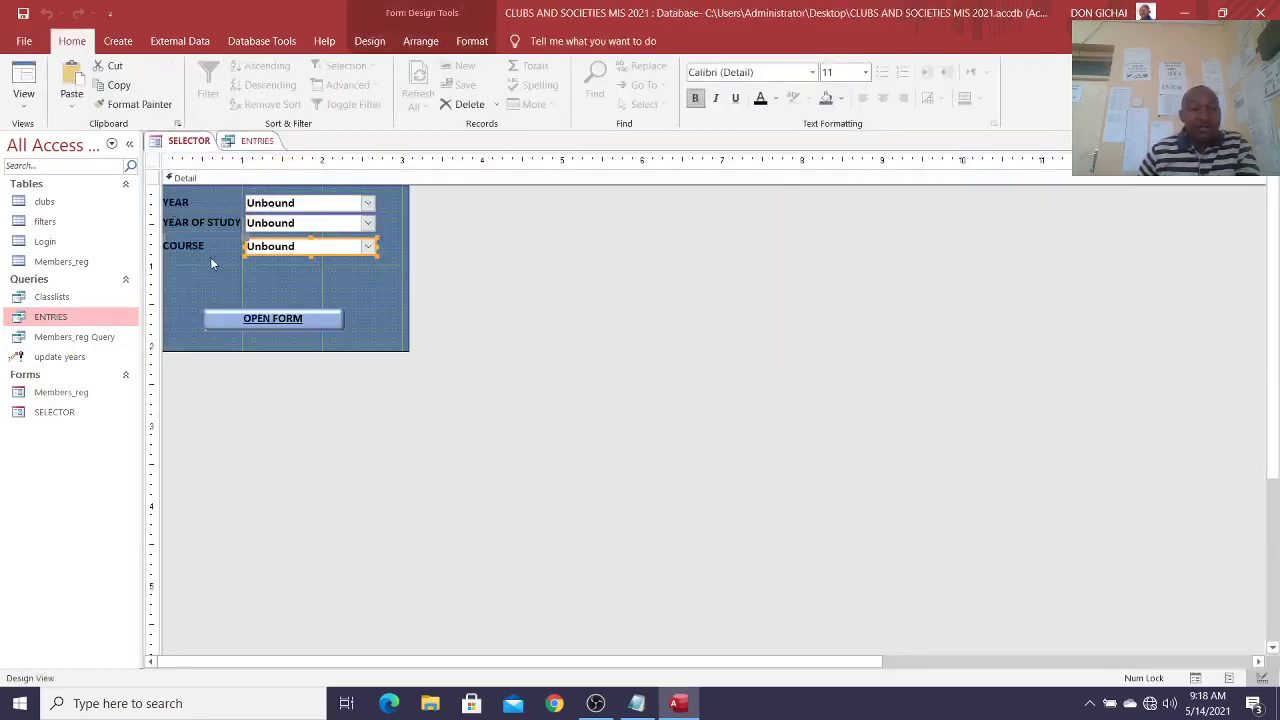
left_click(252, 142)
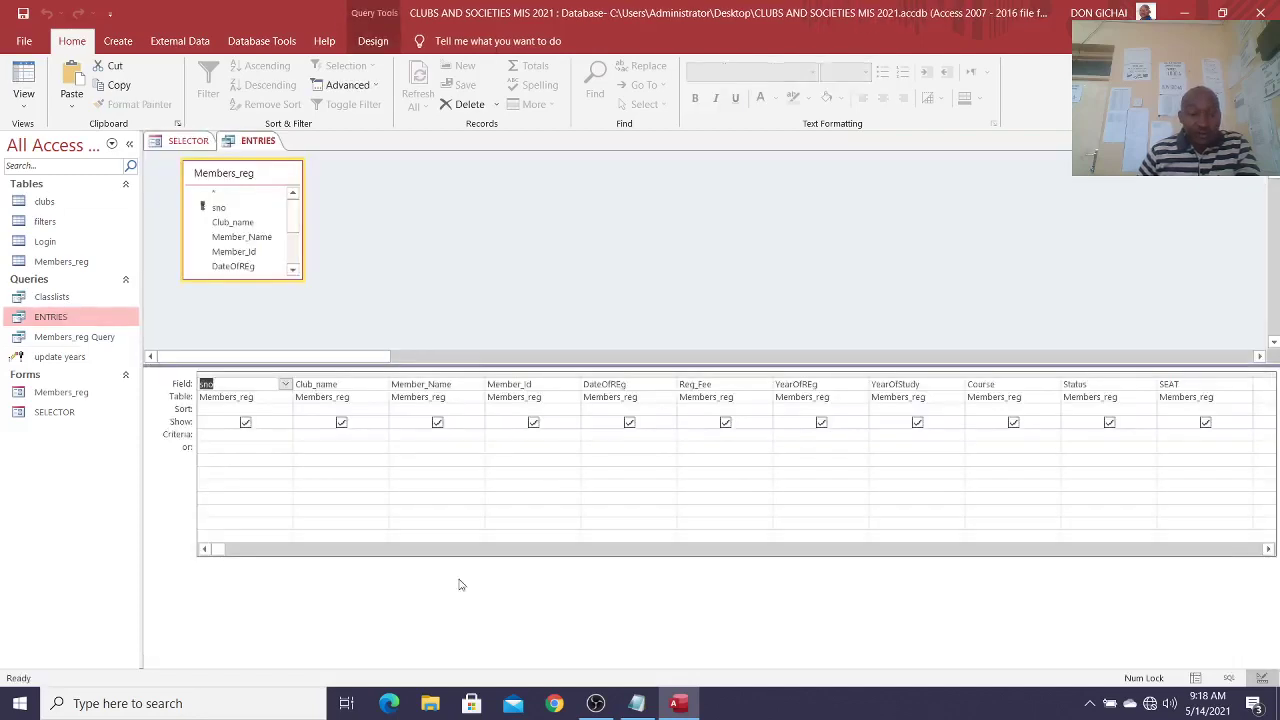
Step: Set the YearOfREg criterion in the ENTRIES query to forms![SELECTOR]![Combo3]
left_click(793, 442)
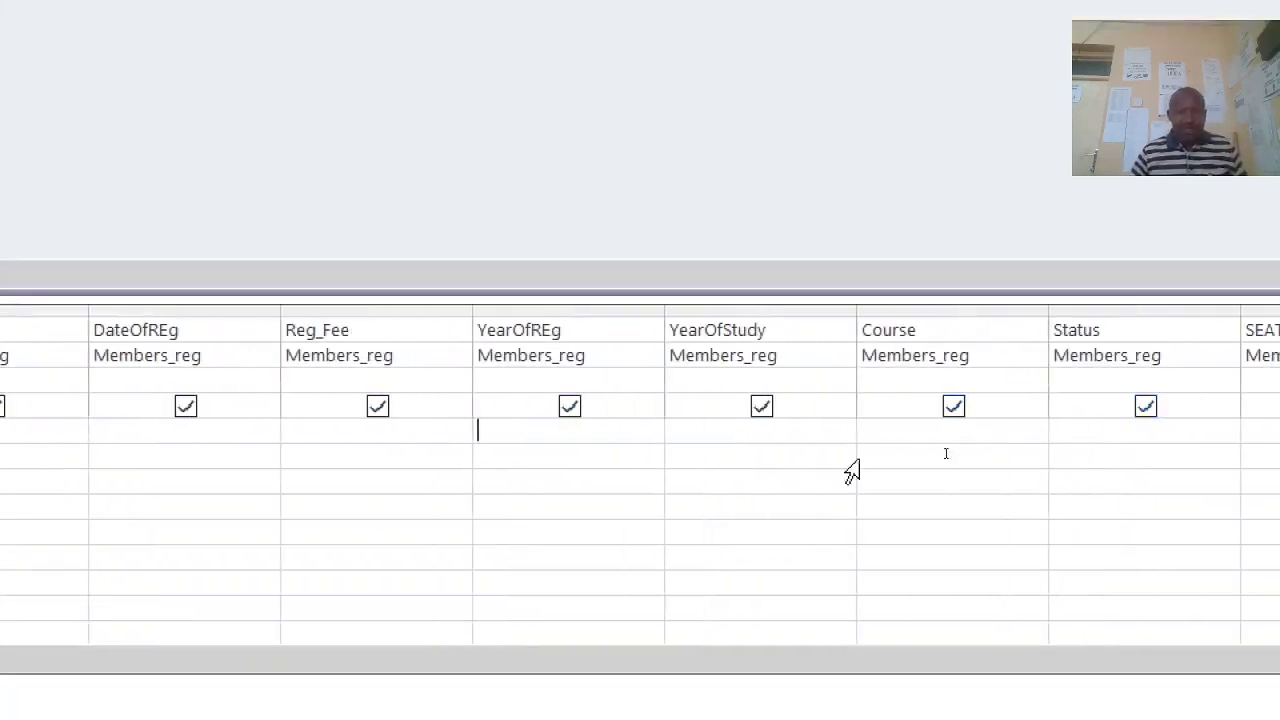
type("for")
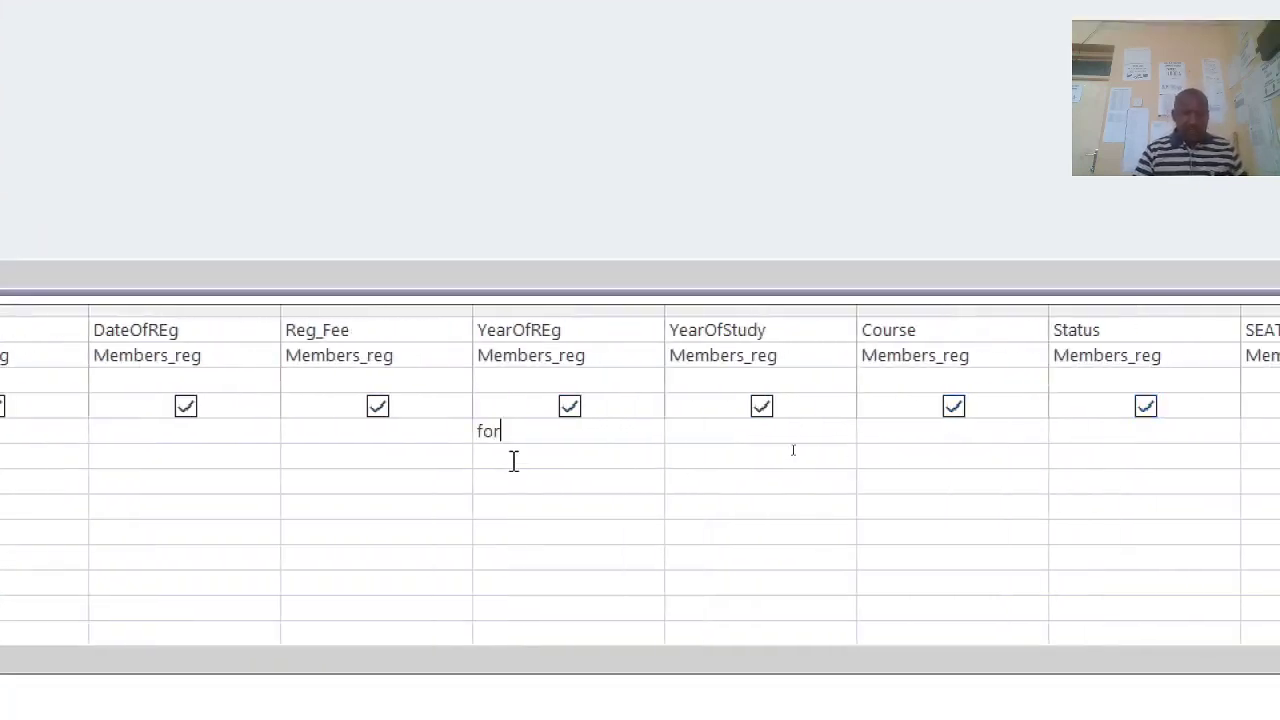
type("s")
key("BackSpace")
type("m")
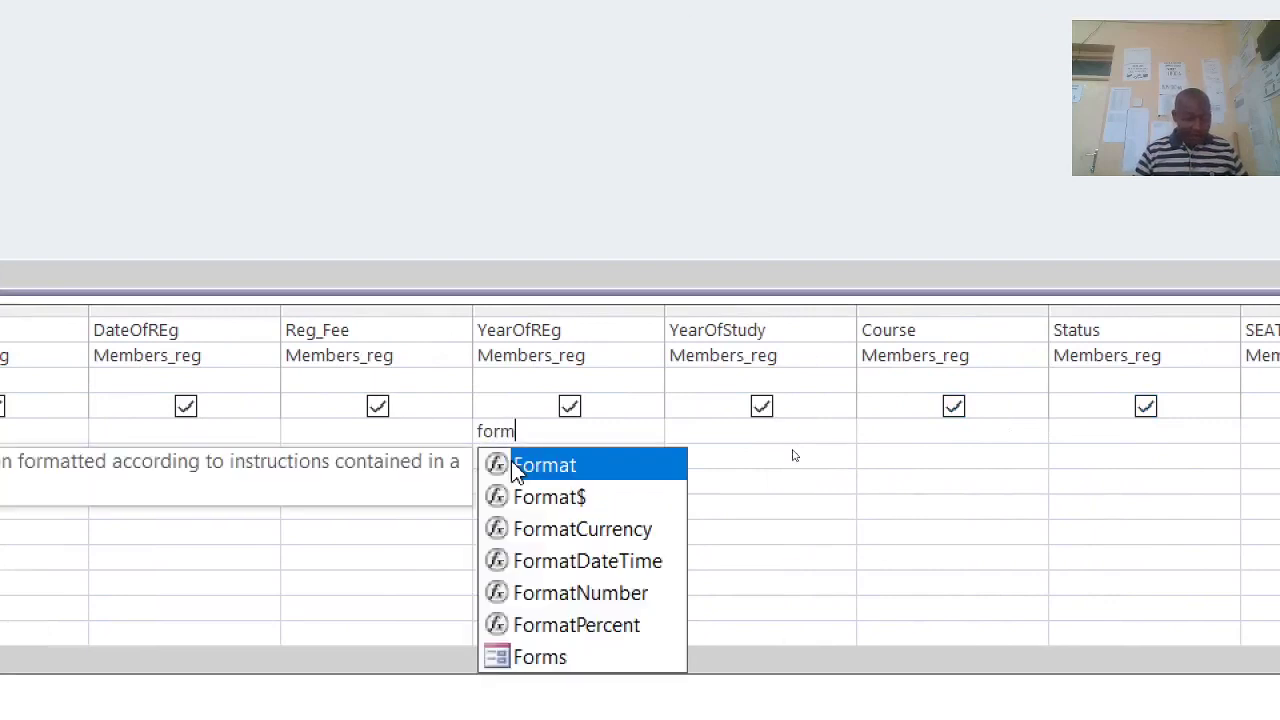
type("!")
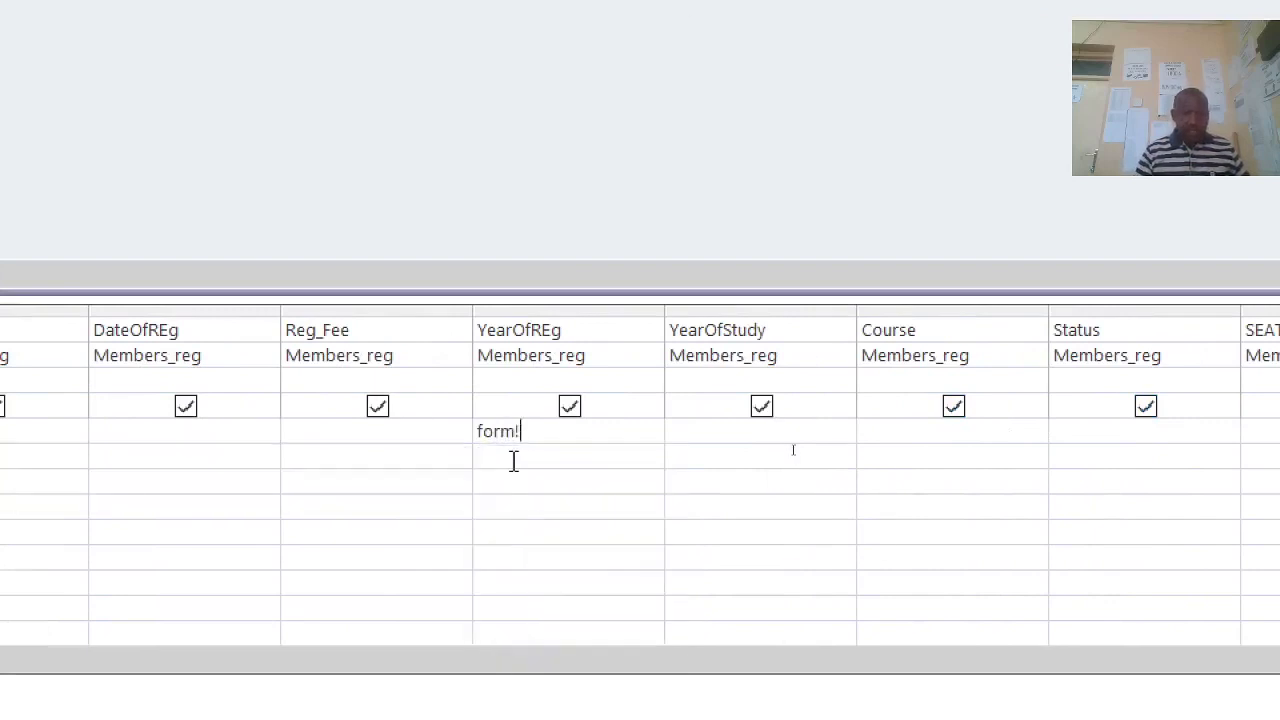
key("BackSpace")
type("s!")
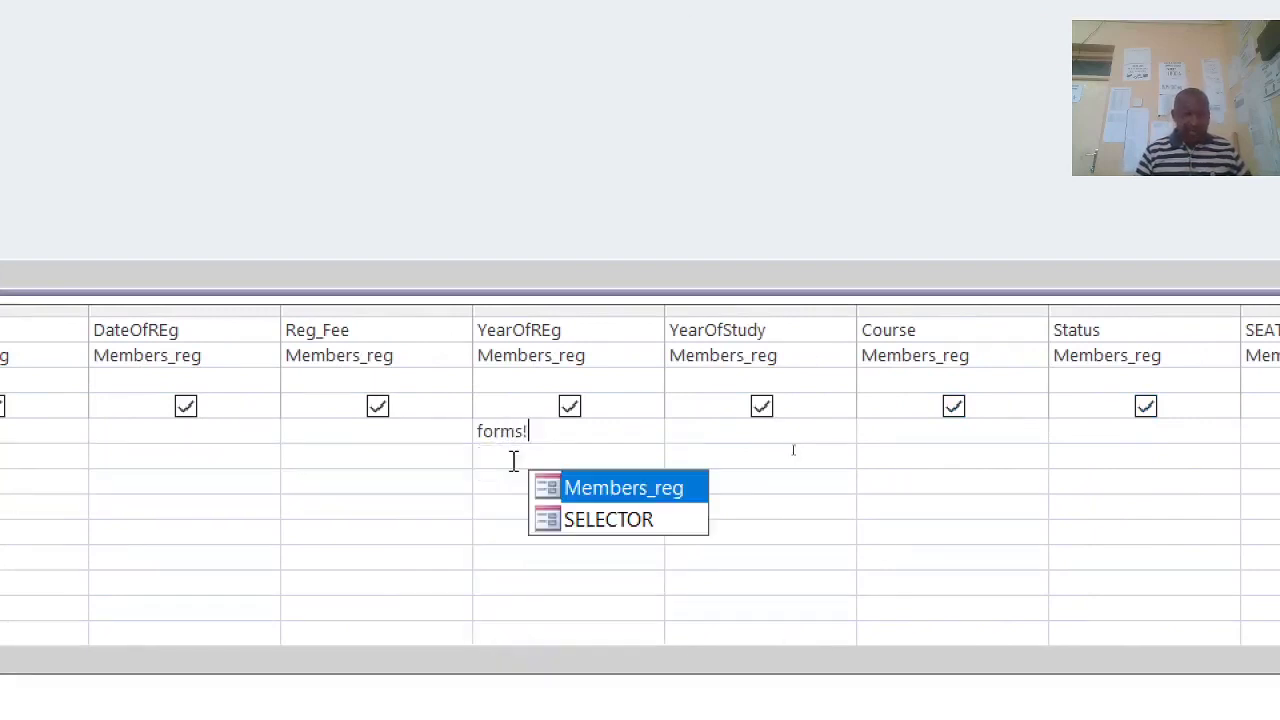
key("Down")
key("Tab")
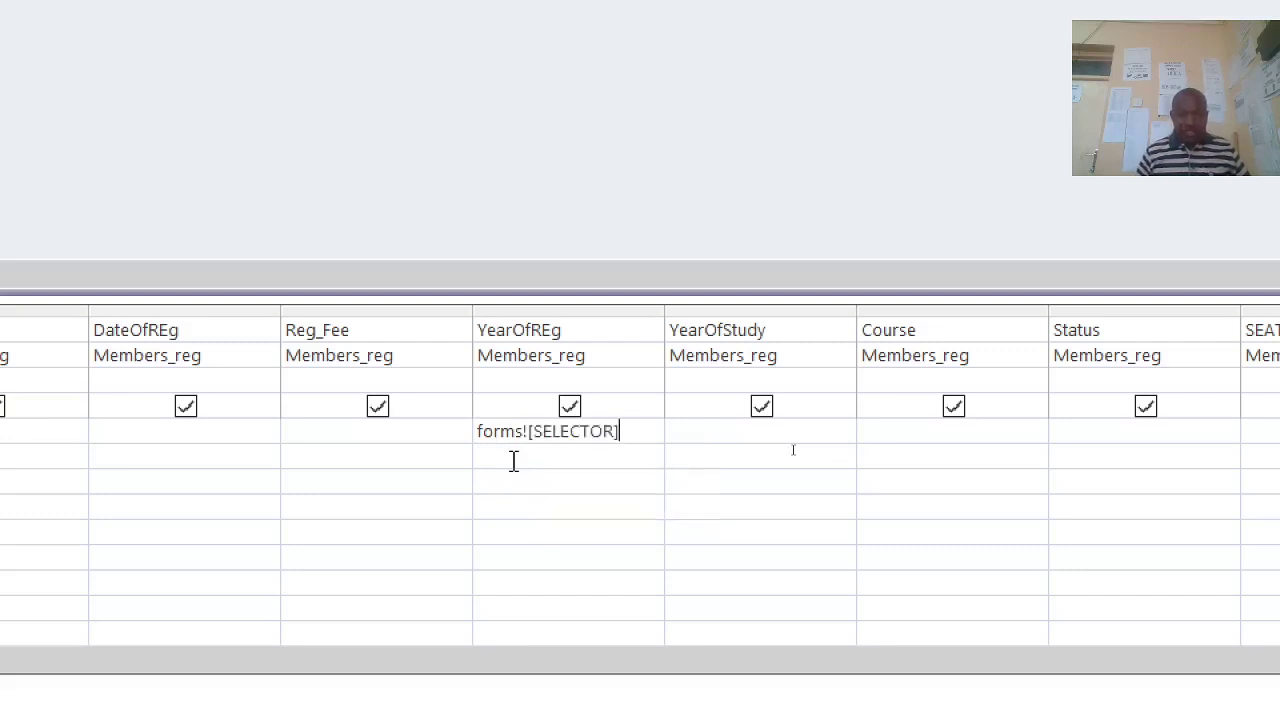
type("!")
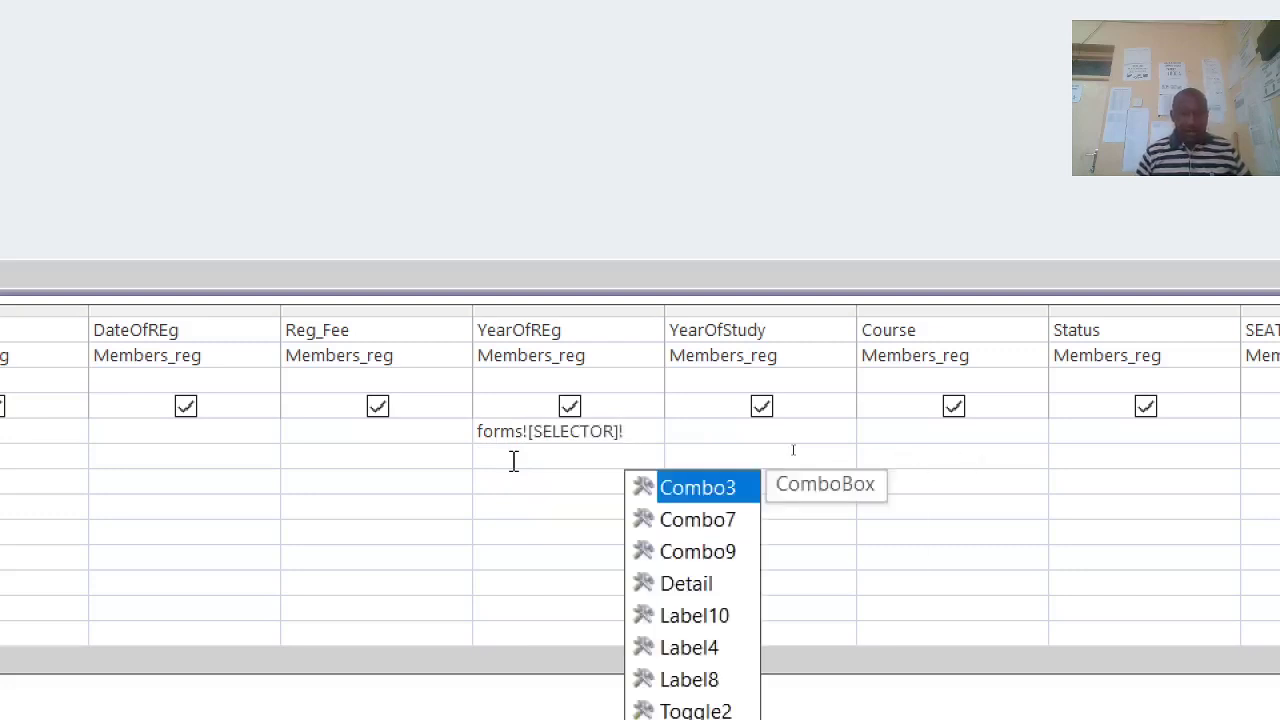
key("Tab")
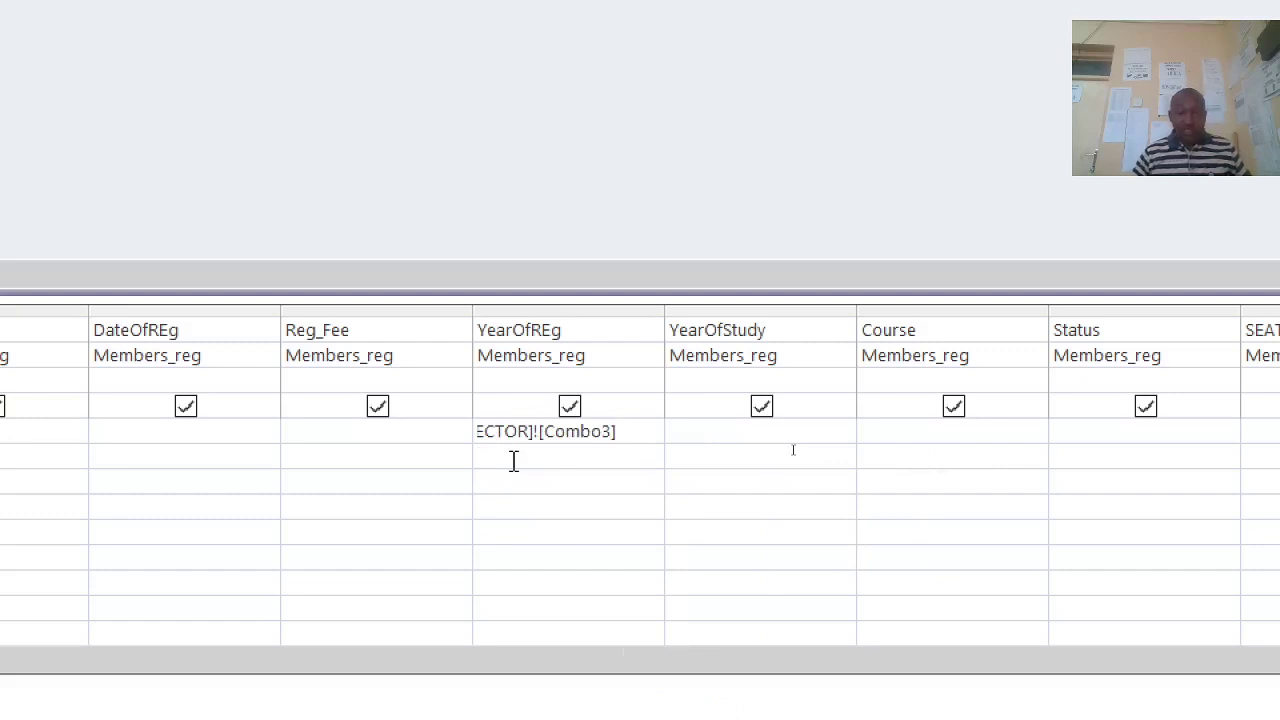
Step: Set the YearOfStudy criterion in the ENTRIES query to forms![SELECTOR]![Combo7]
left_click(680, 431)
type("for")
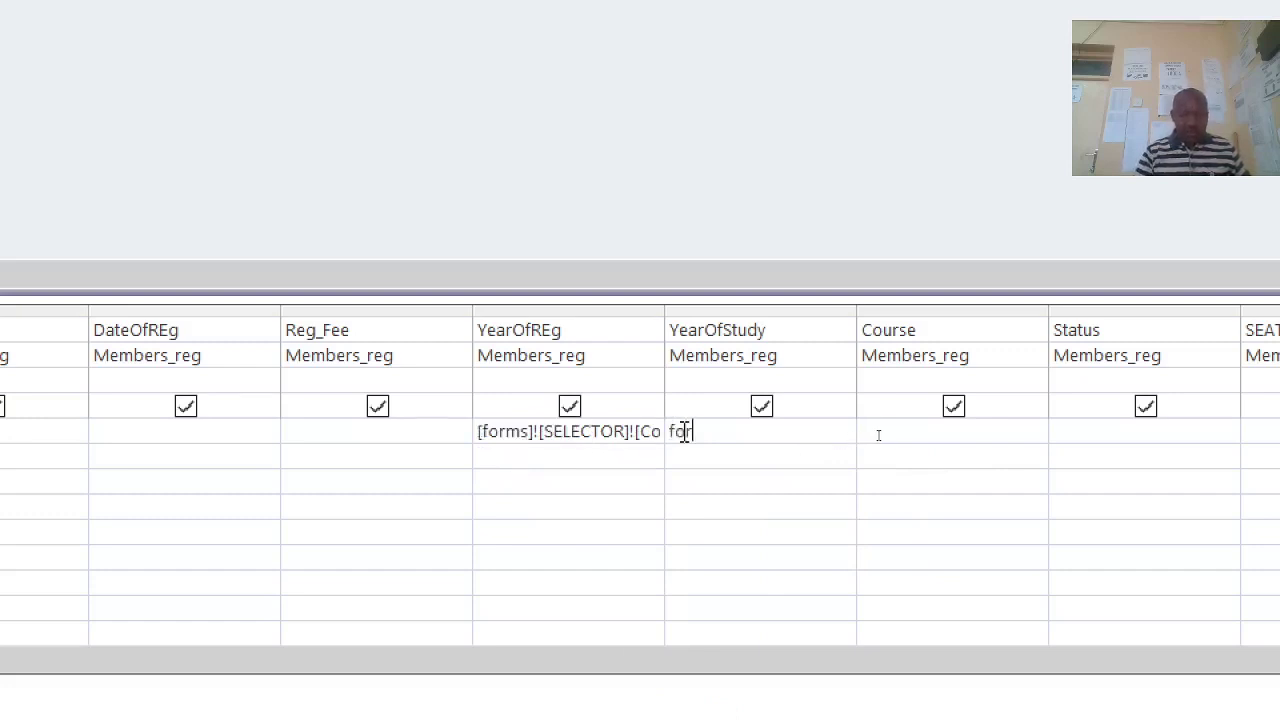
type("ms!")
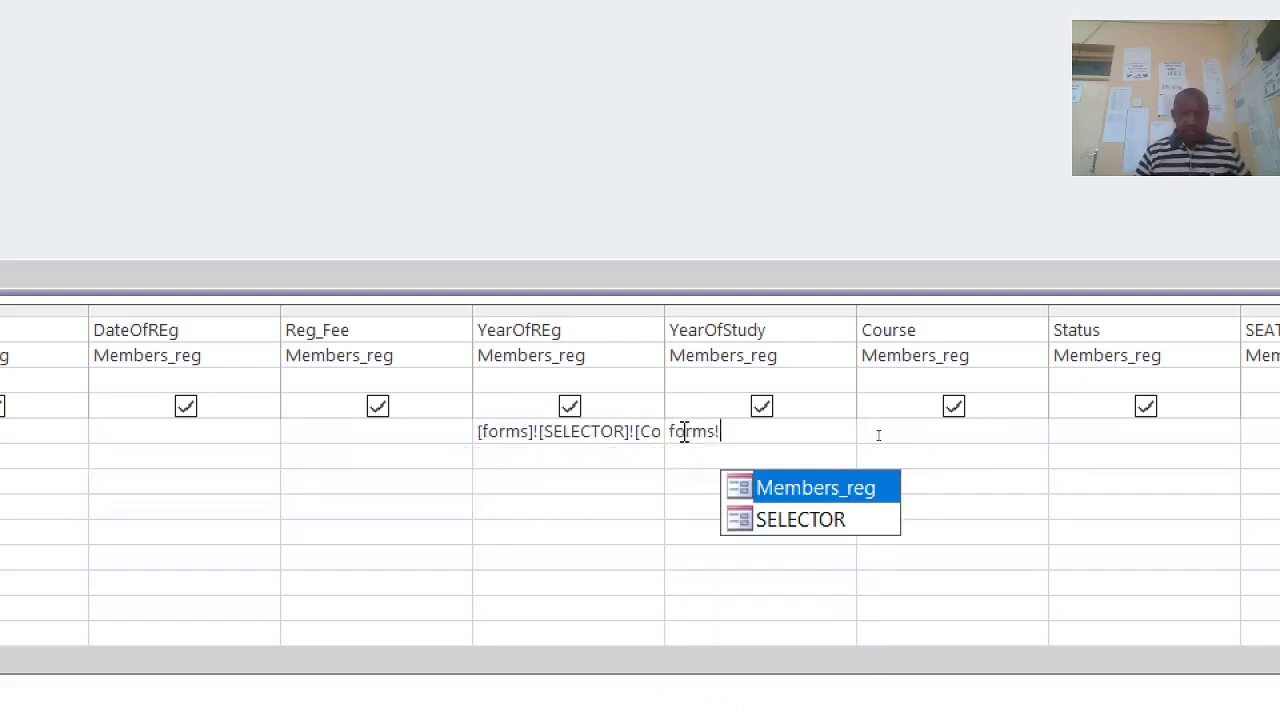
key("Down")
key("Tab")
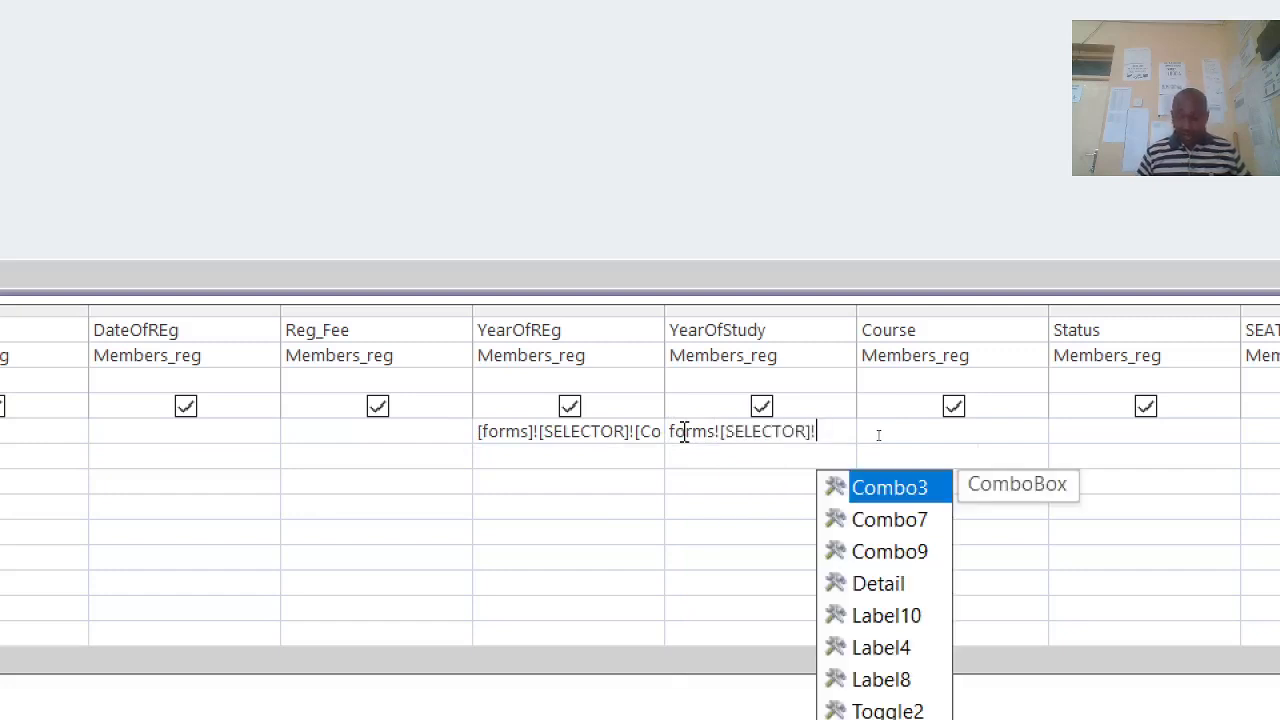
type("!")
key("Down")
key("Tab")
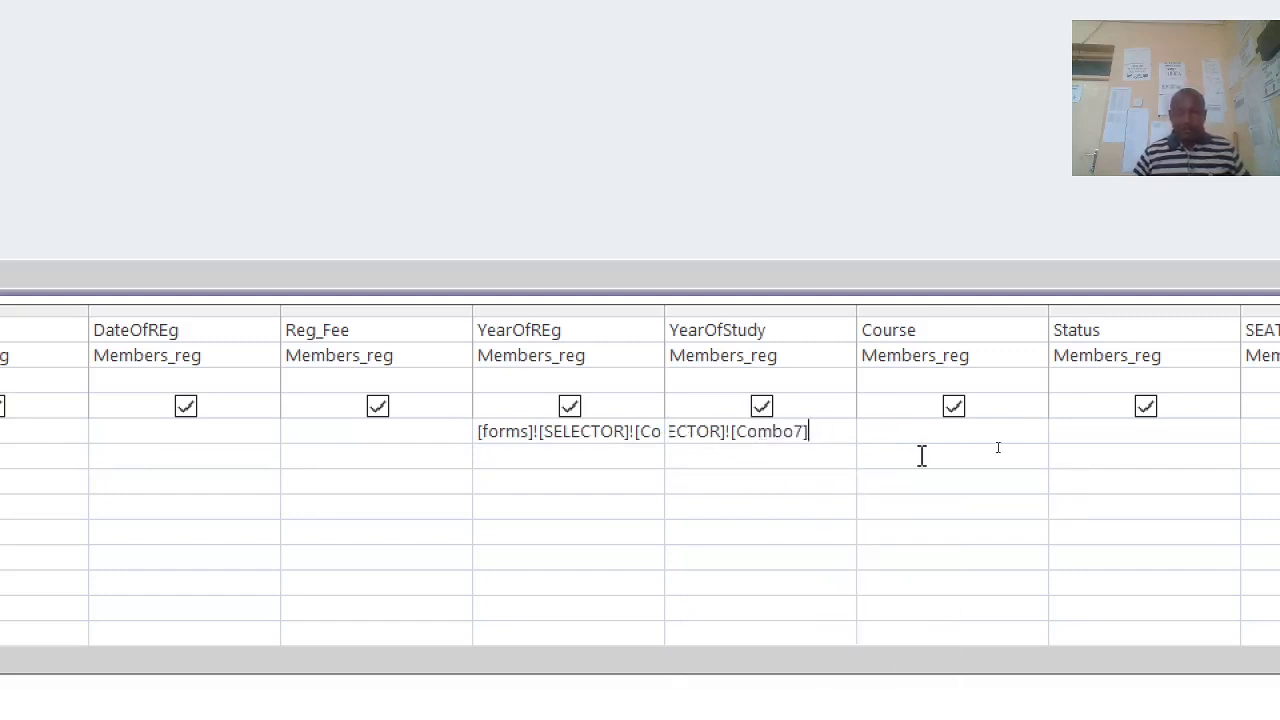
Step: Set the Course criterion to forms![SELECTOR]![Combo9], and save and close the ENTRIES query
left_click(914, 441)
type("forms!")
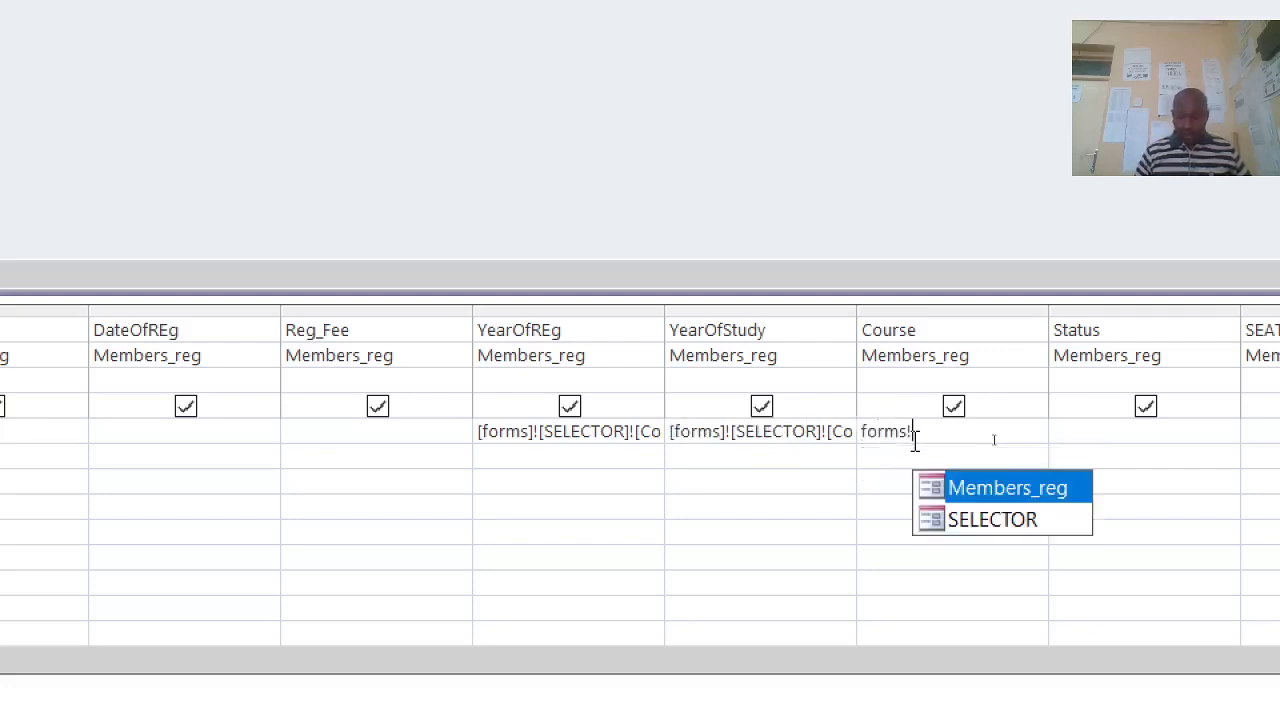
key("Down")
type("[SELECTOR]!")
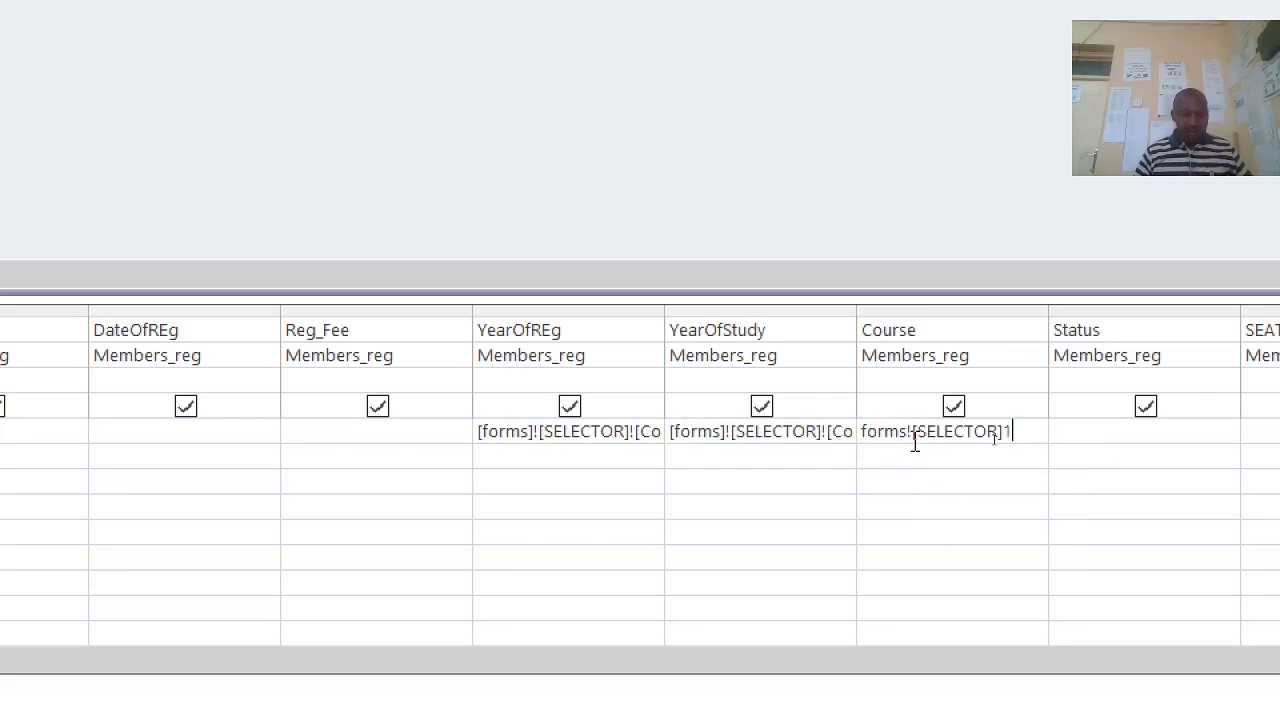
type("!")
key("BackSpace")
key("BackSpace")
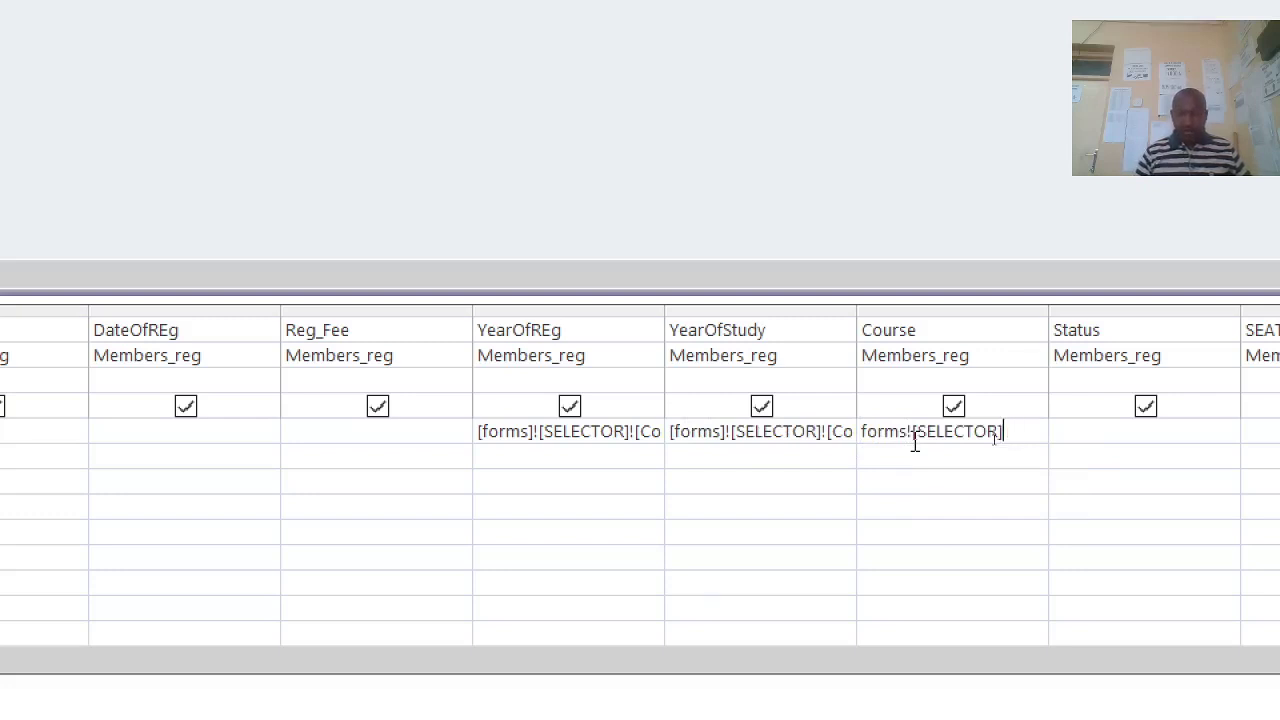
type("!")
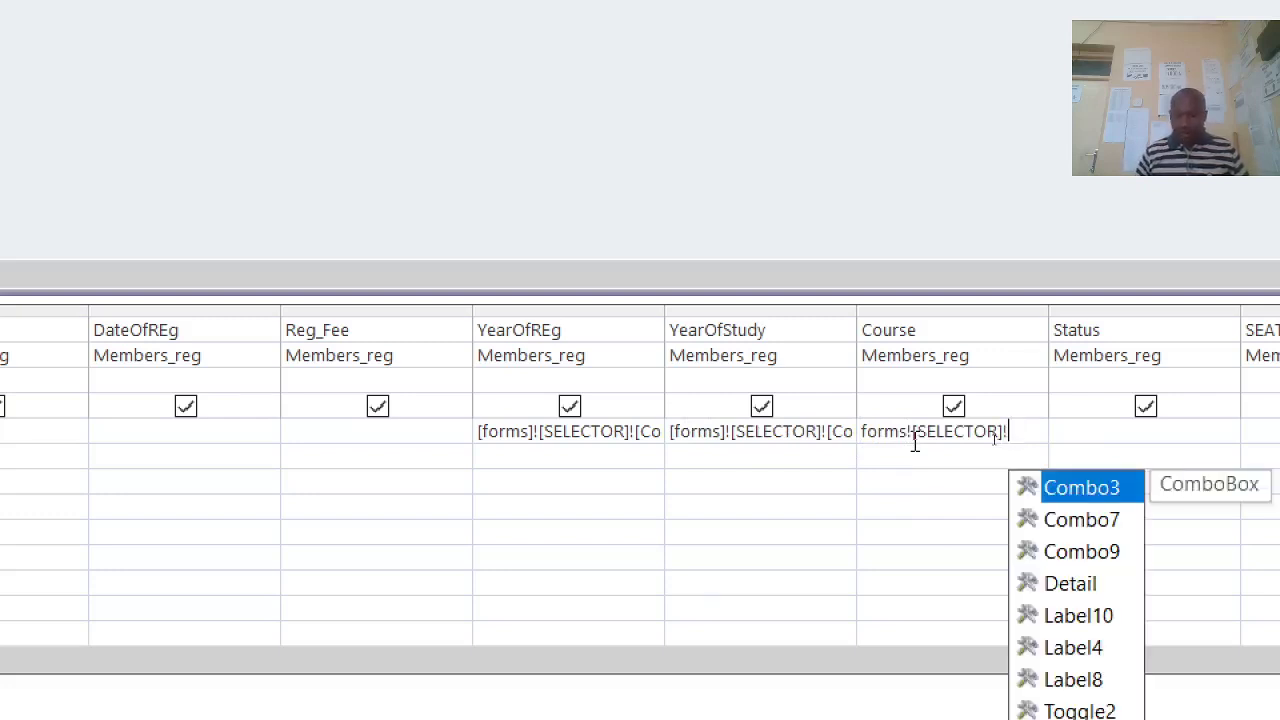
key("Down")
key("Down")
key("Tab")
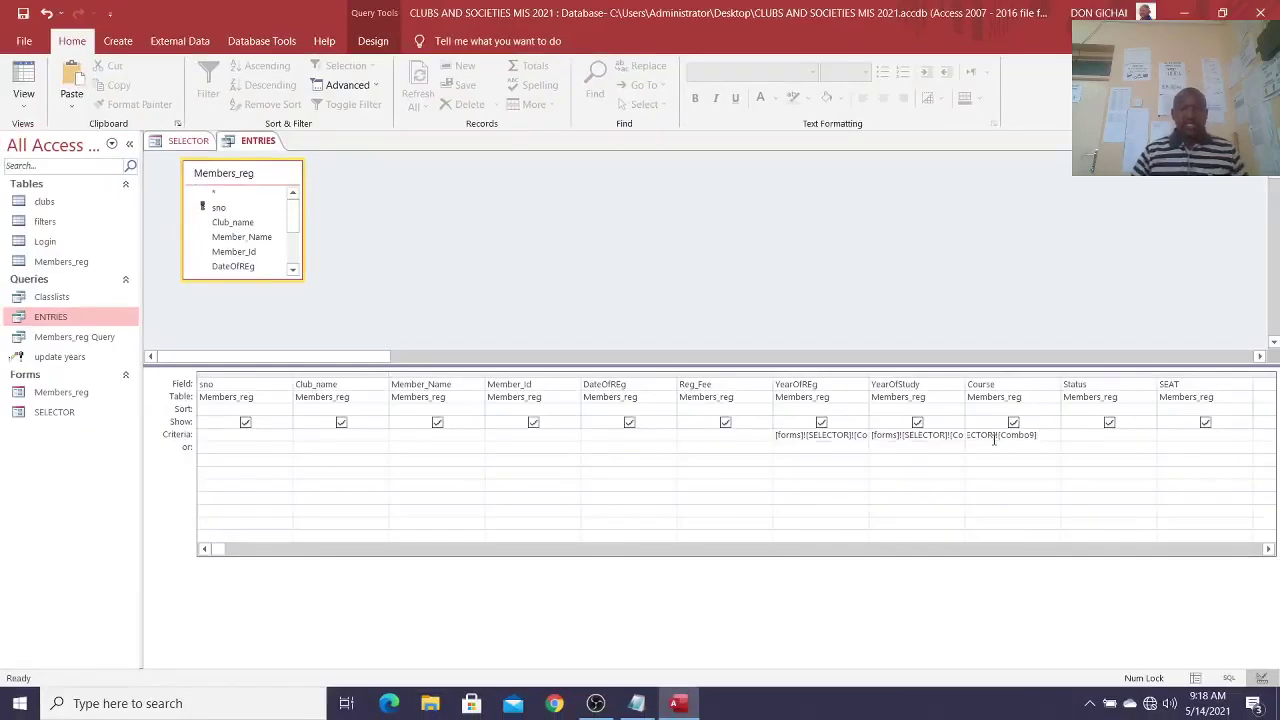
left_click(21, 15)
left_click(1267, 141)
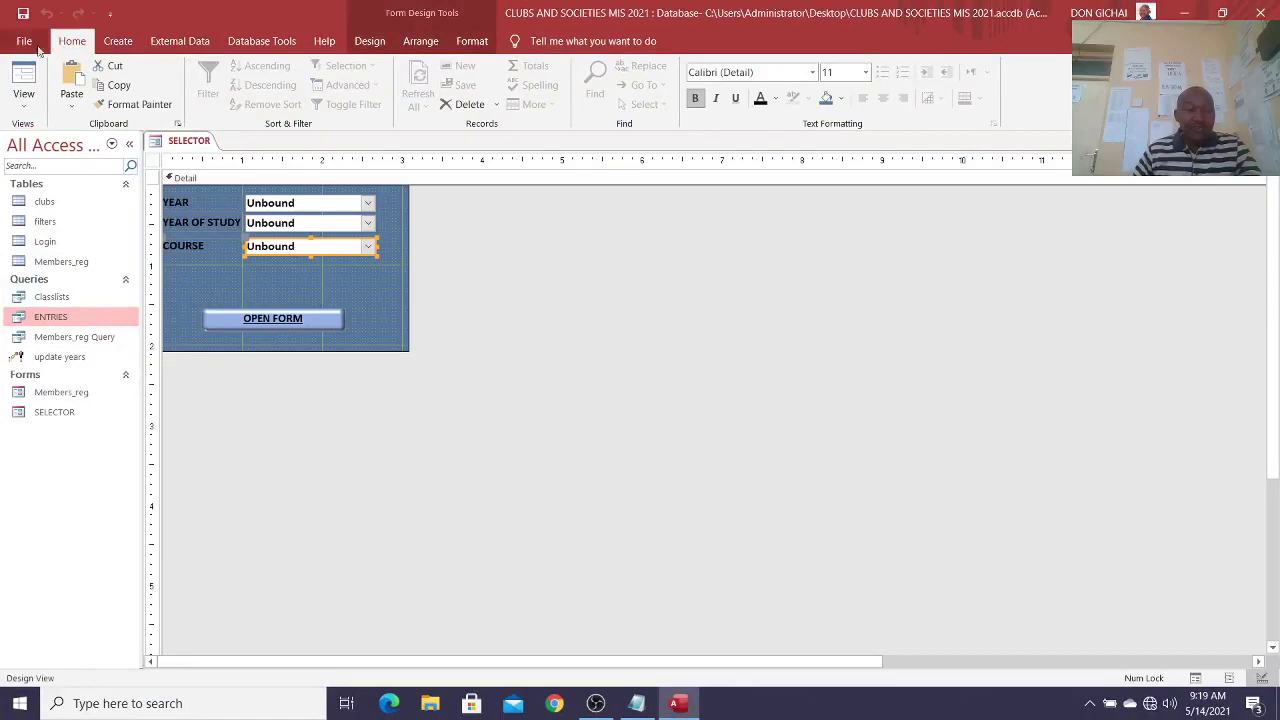
Step: Run the SELECTOR form and open the members form for year 2021, year of study 1 and course Accounting
left_click(23, 80)
left_click(354, 196)
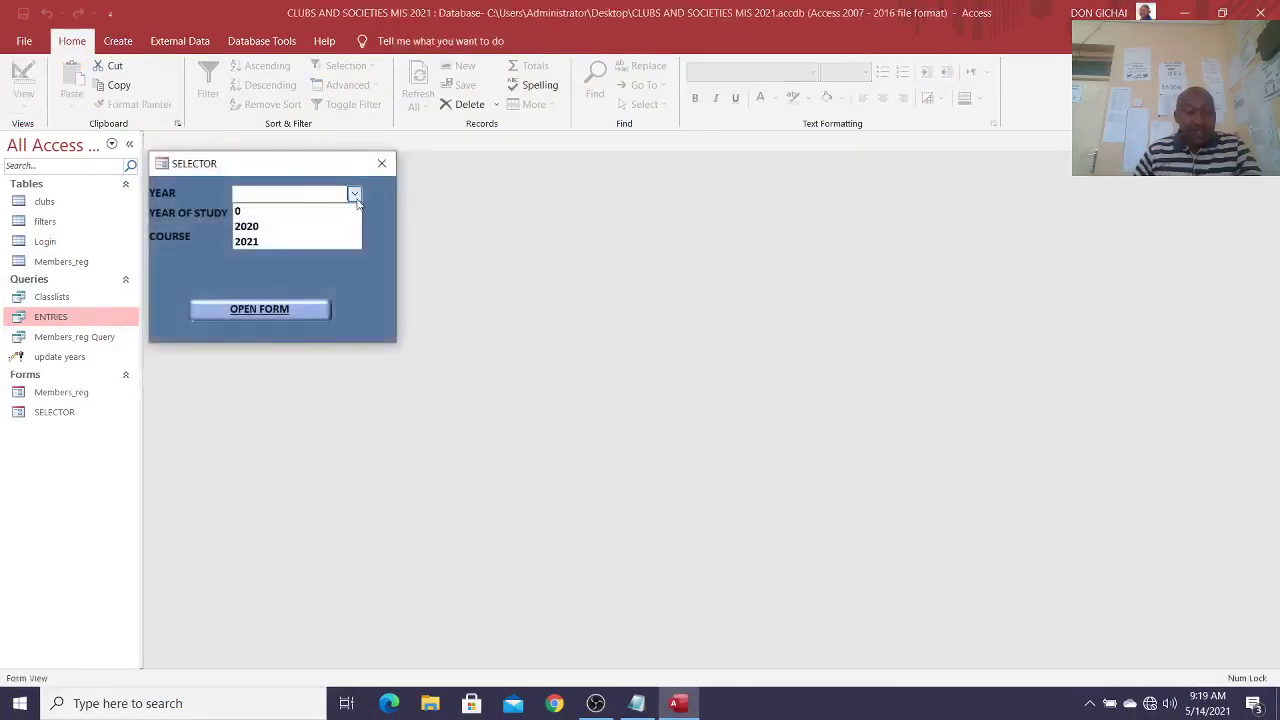
left_click(303, 241)
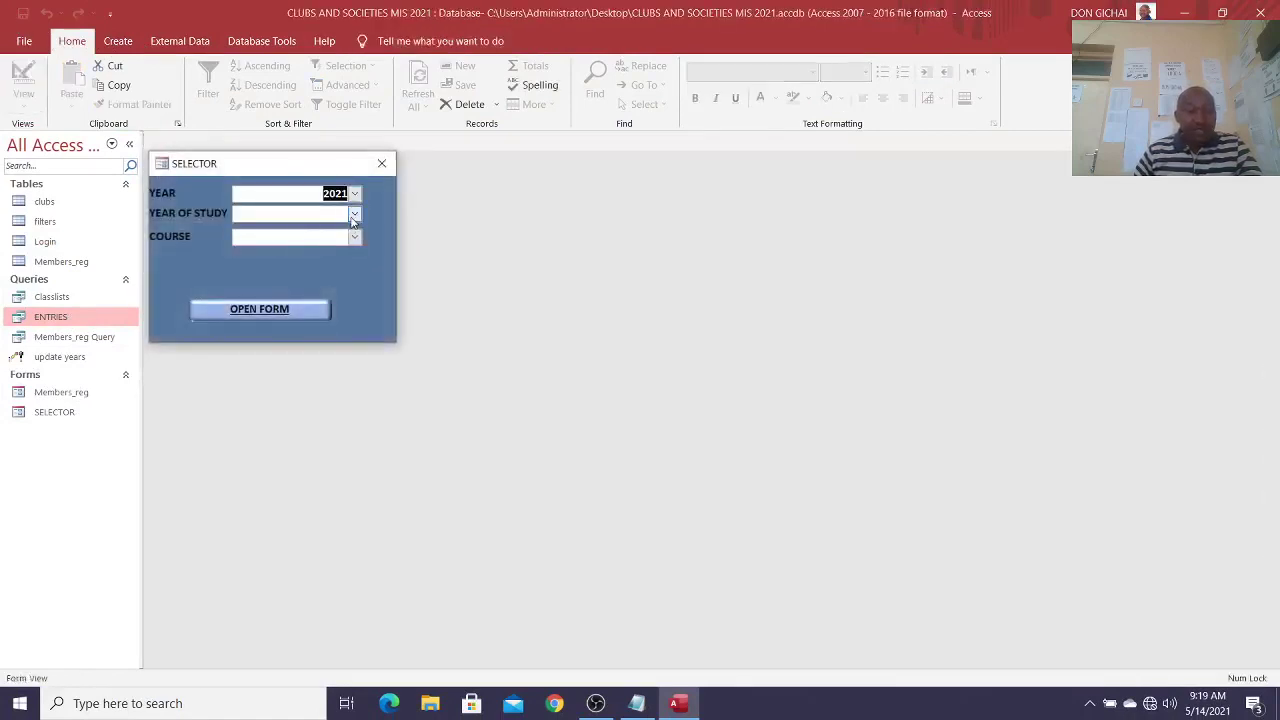
left_click(354, 213)
left_click(325, 232)
left_click(353, 236)
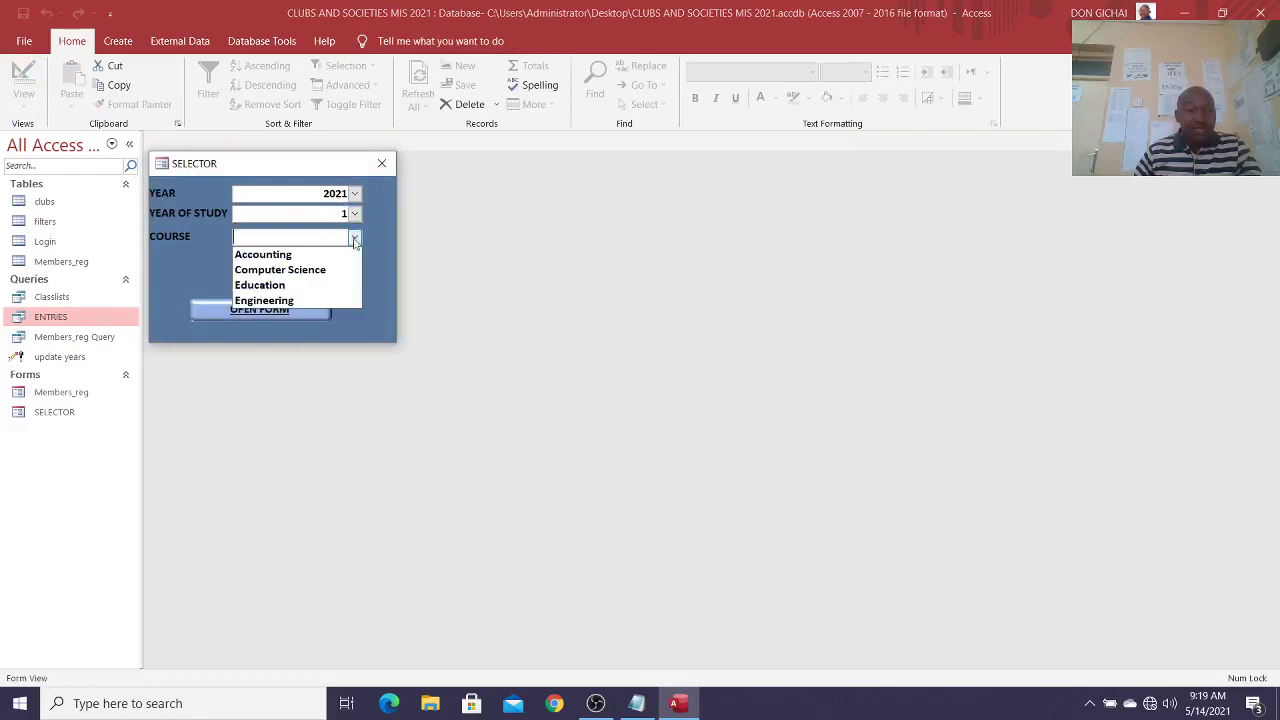
left_click(330, 254)
left_click(305, 310)
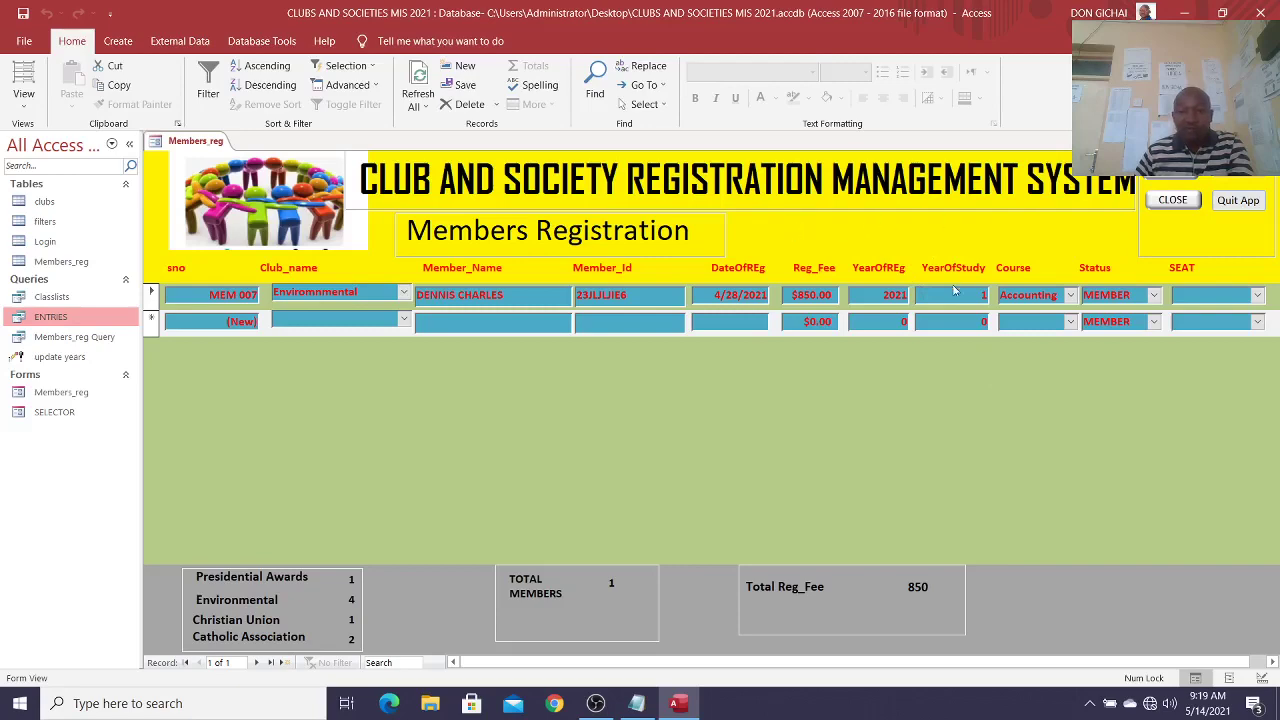
Step: Switch Members_reg to Design View and add the YearOfStudy and Course fields to the form header beside the Members Registration title
right_click(879, 400)
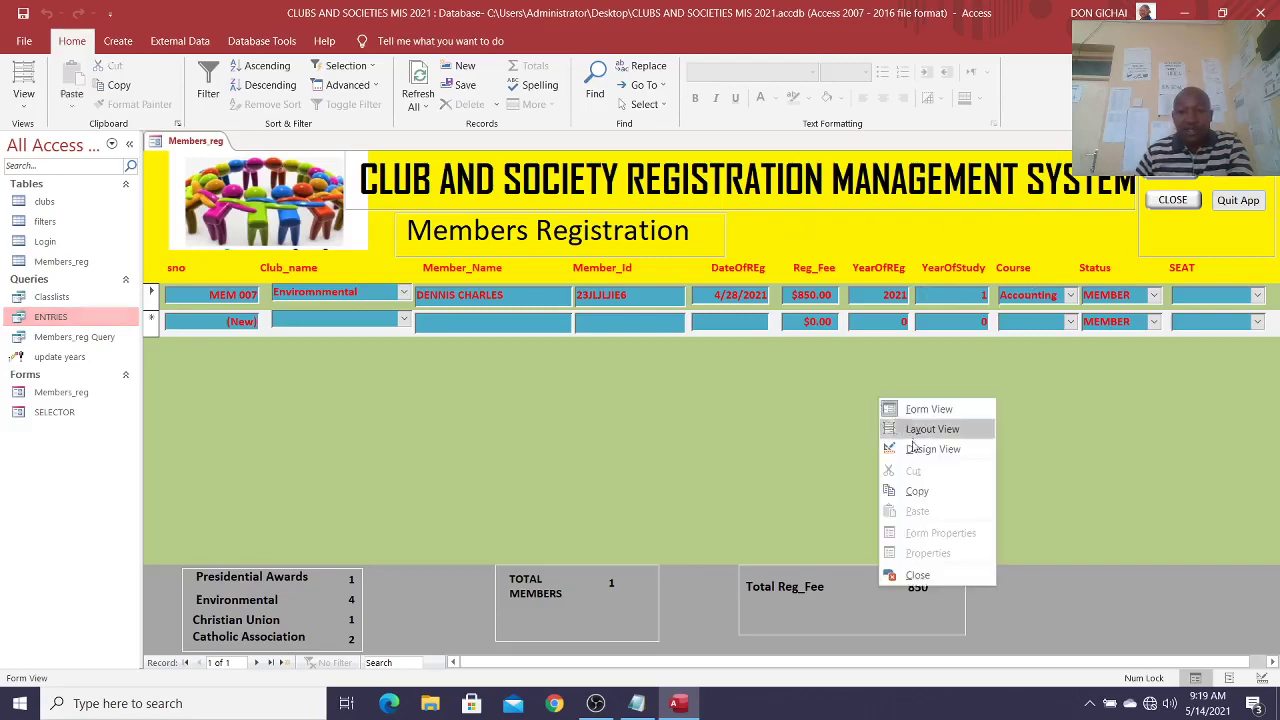
left_click(923, 452)
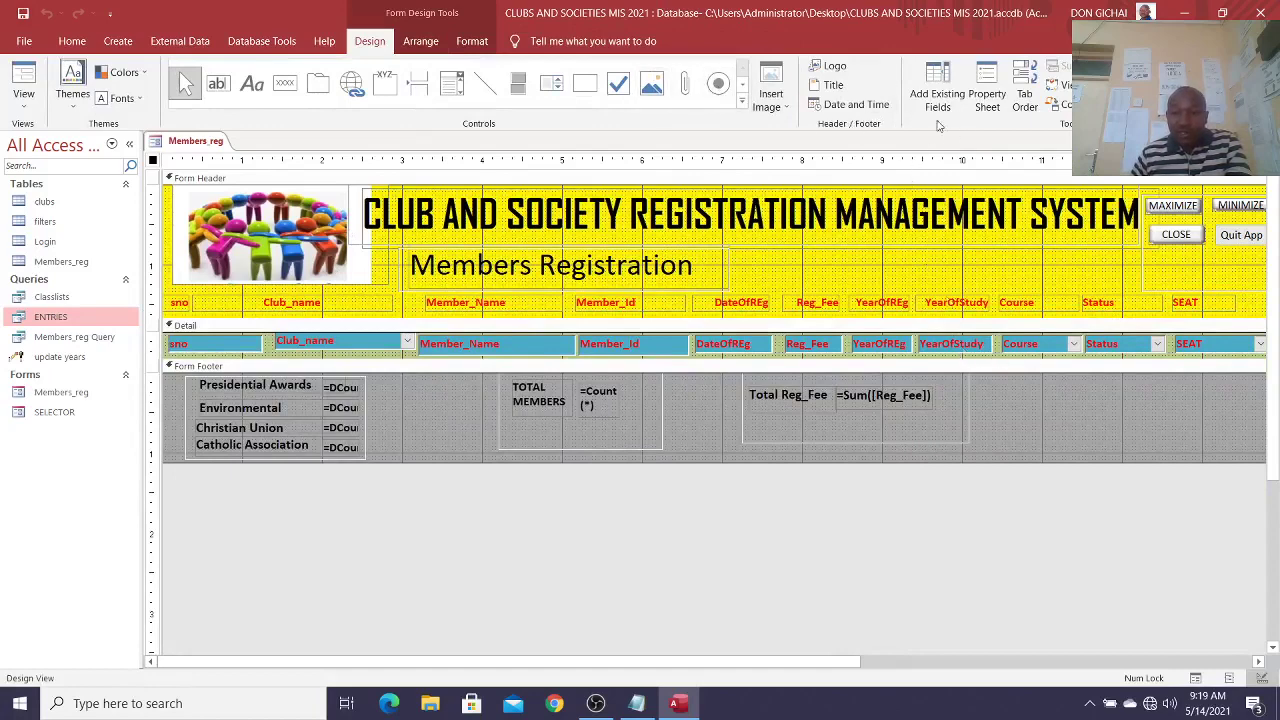
left_click(937, 95)
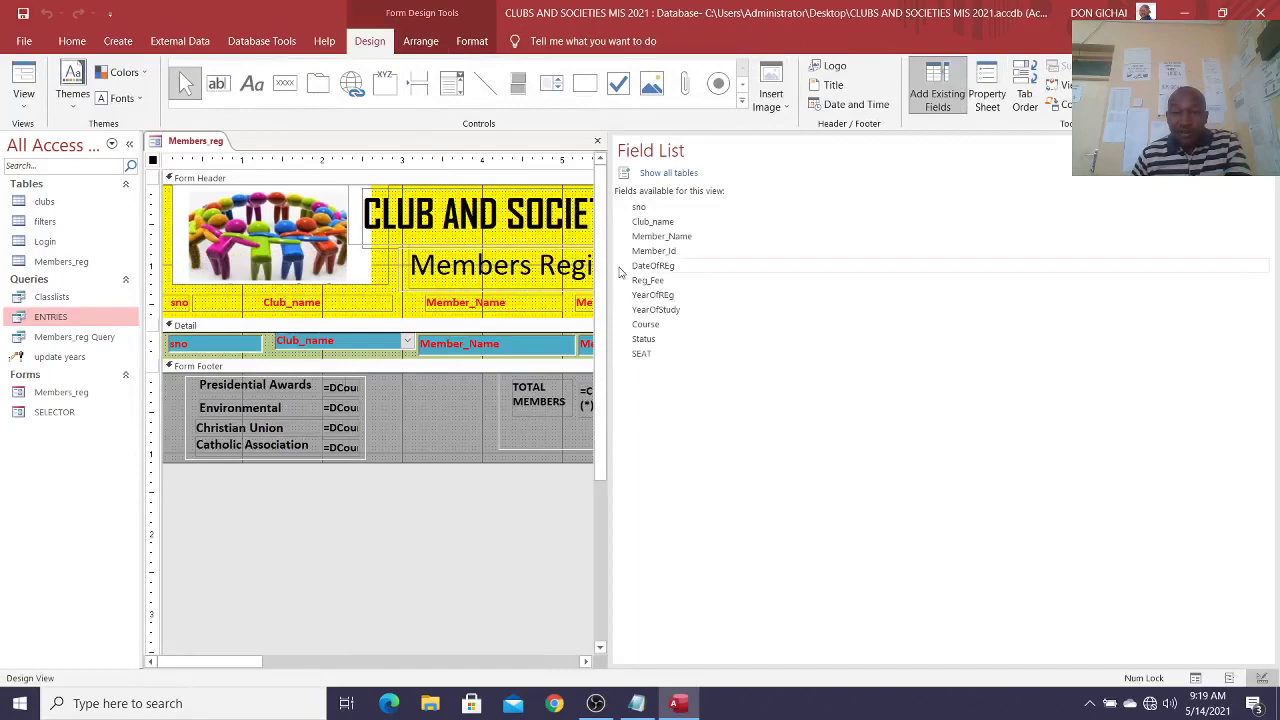
left_click_drag(613, 272, 1110, 320)
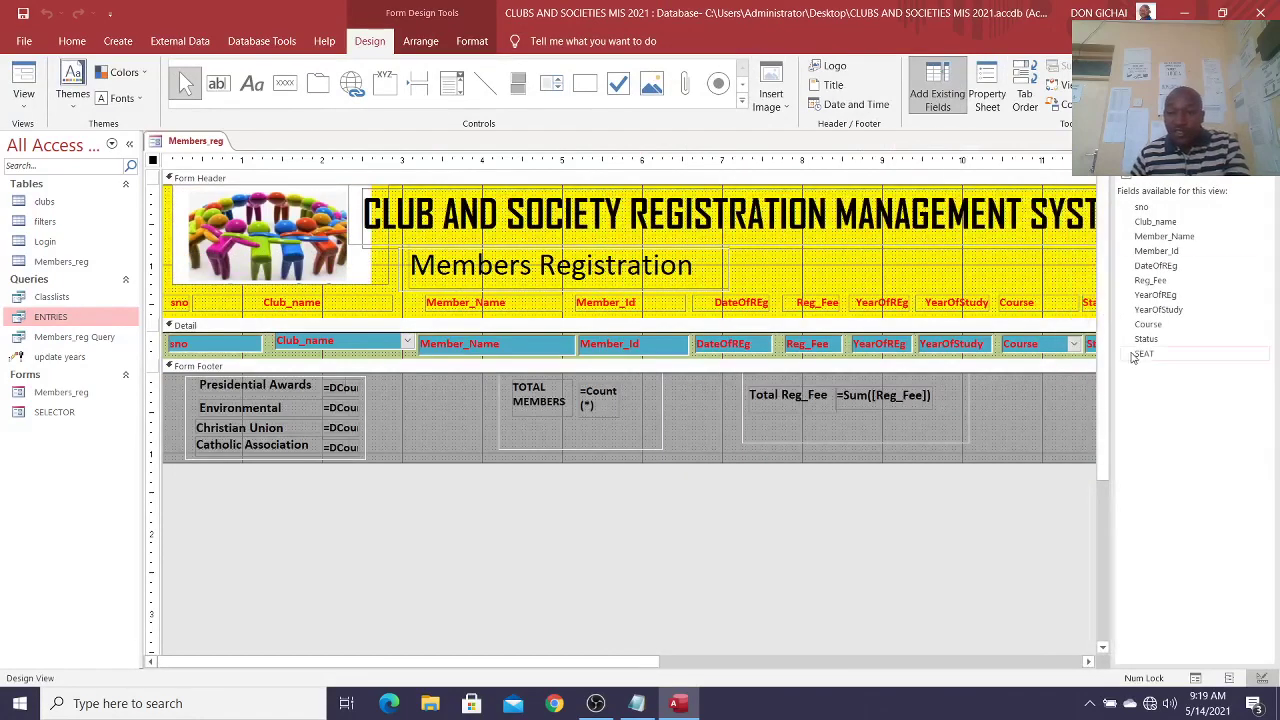
left_click(1165, 312)
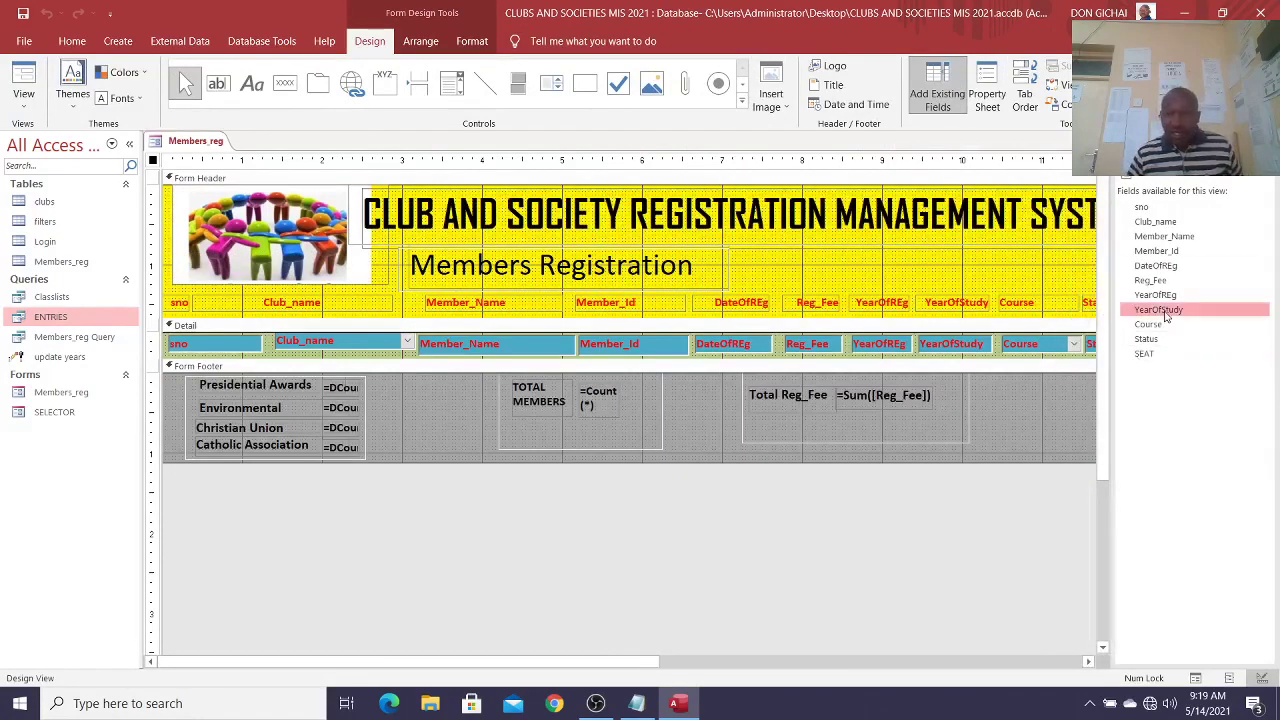
left_click(1150, 324, "shift")
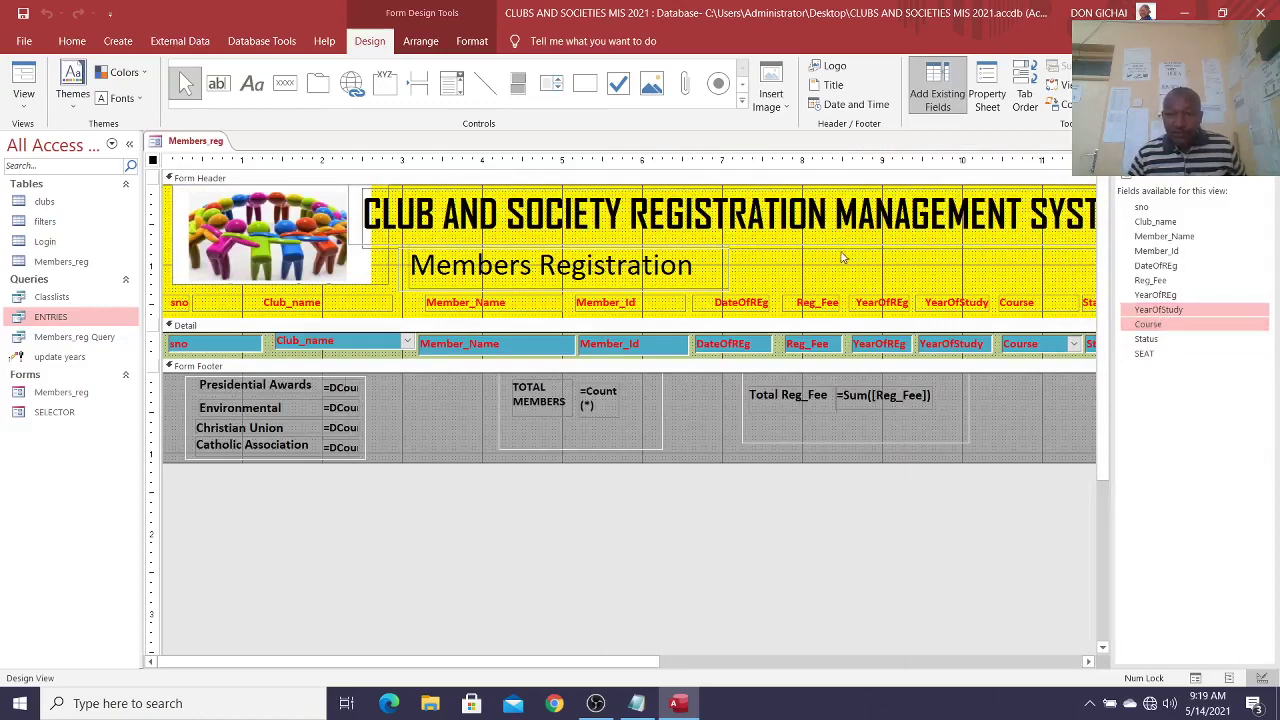
left_click_drag(843, 258, 916, 255)
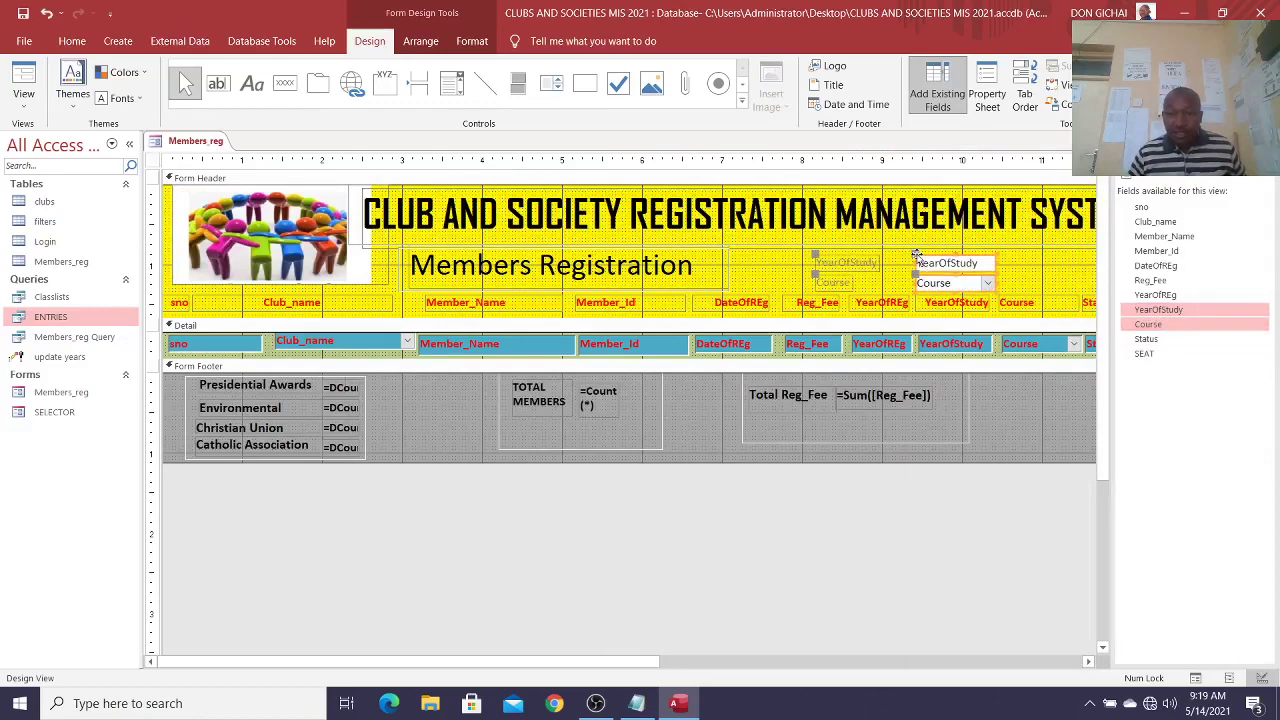
Step: Make the text of the new YearOfStudy and Course header controls black and bold, and close the Members_reg form
left_click(1016, 274)
left_click(989, 265)
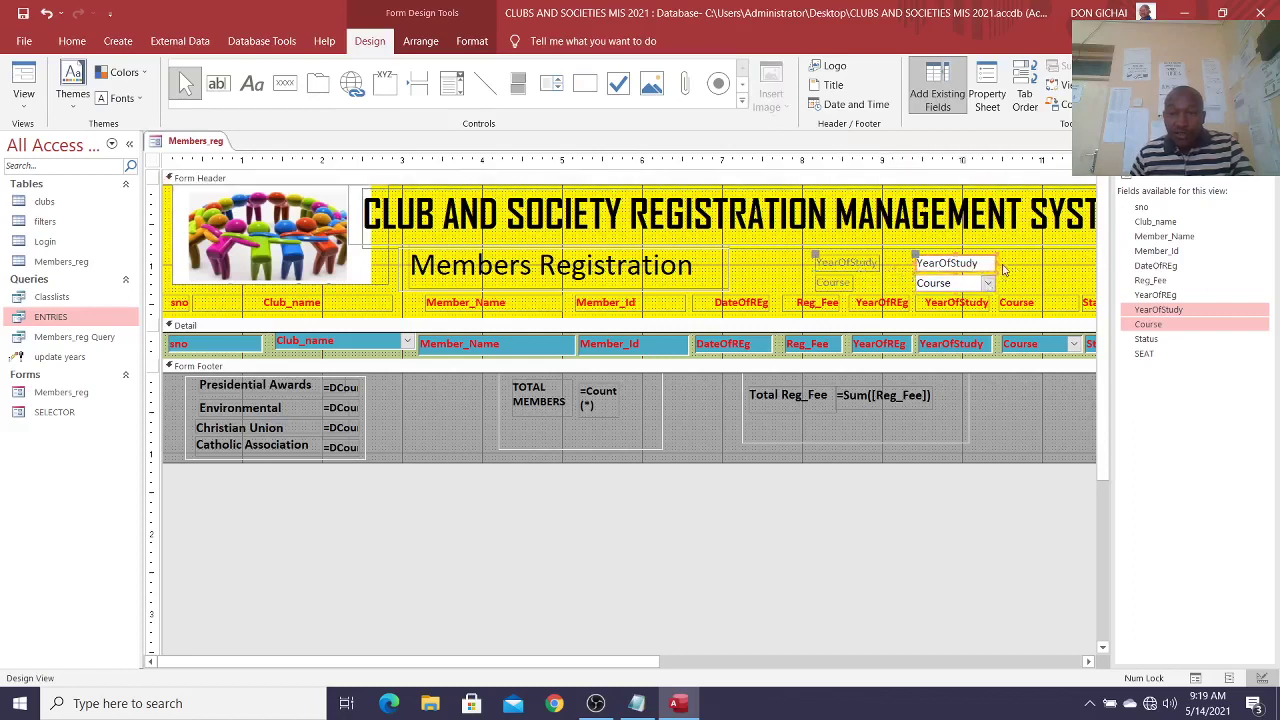
left_click_drag(1010, 258, 810, 306)
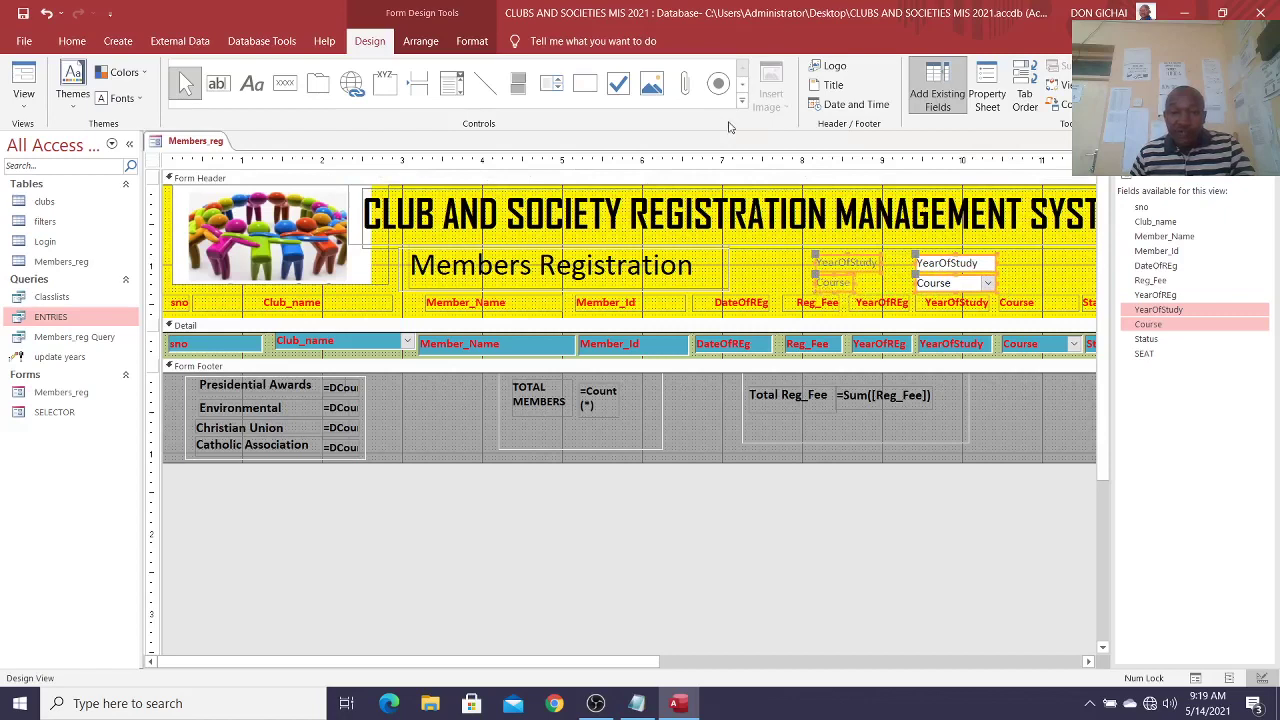
left_click(472, 41)
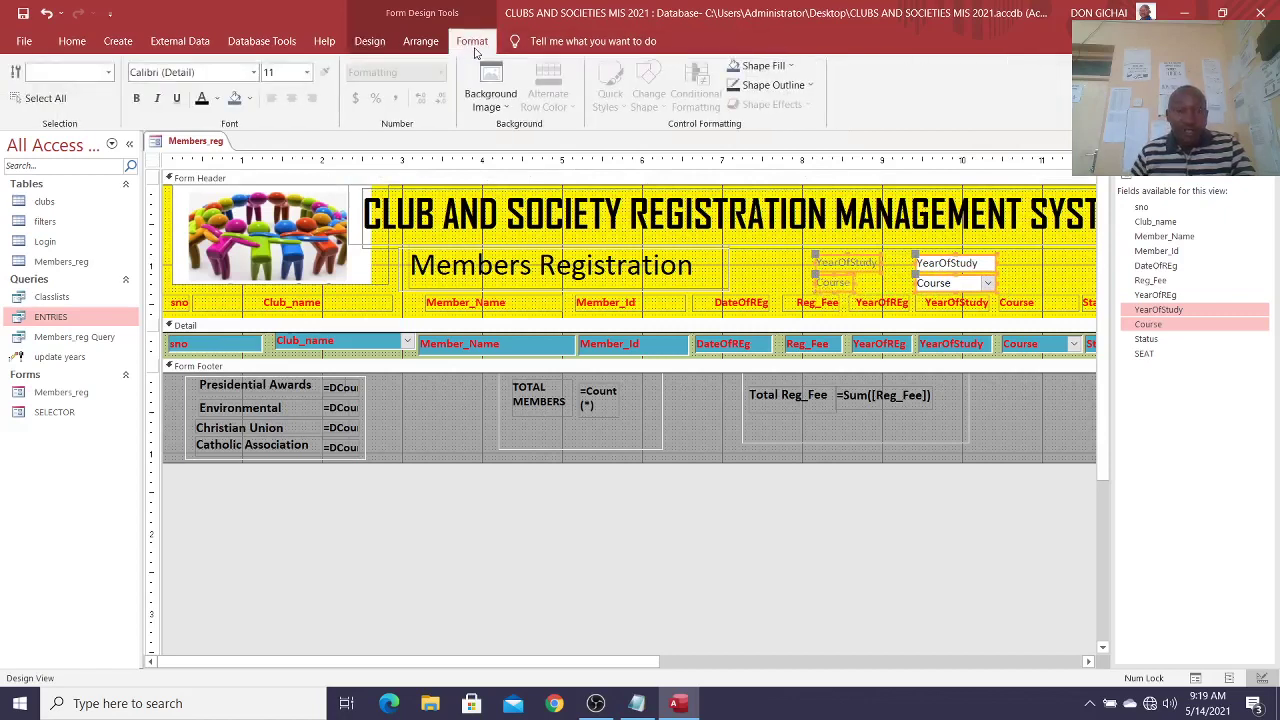
left_click(199, 102)
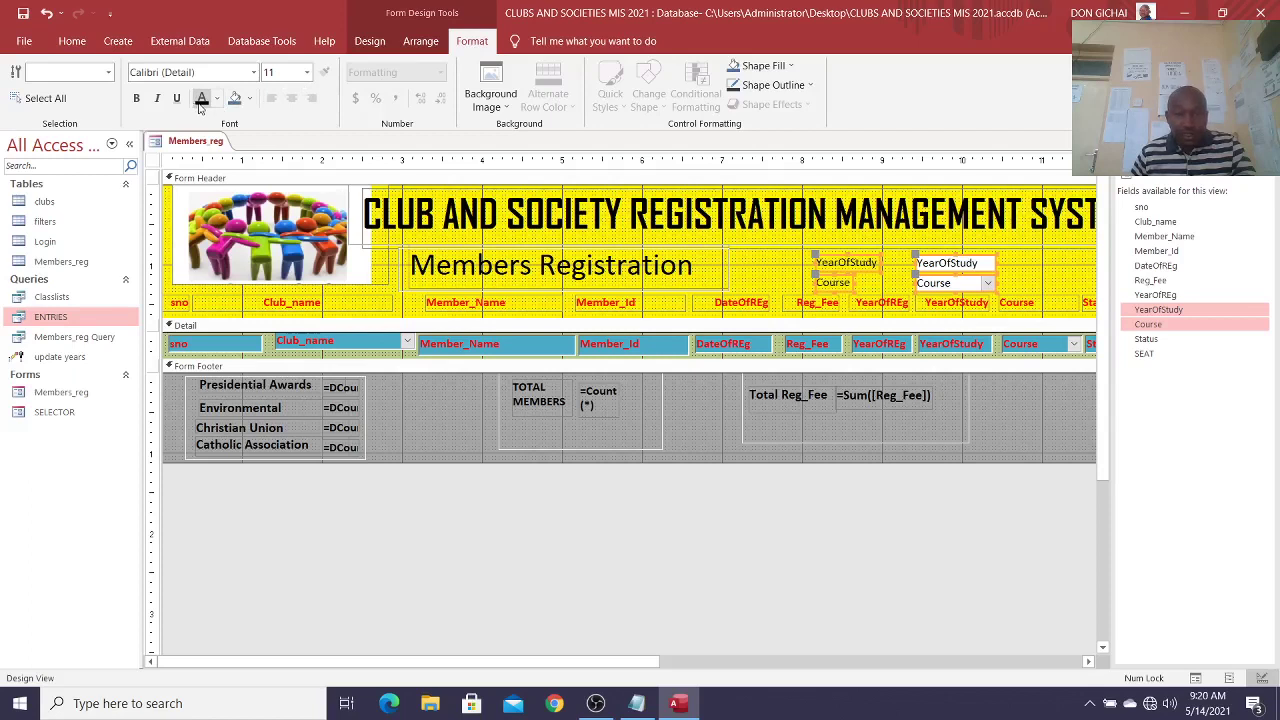
left_click(138, 100)
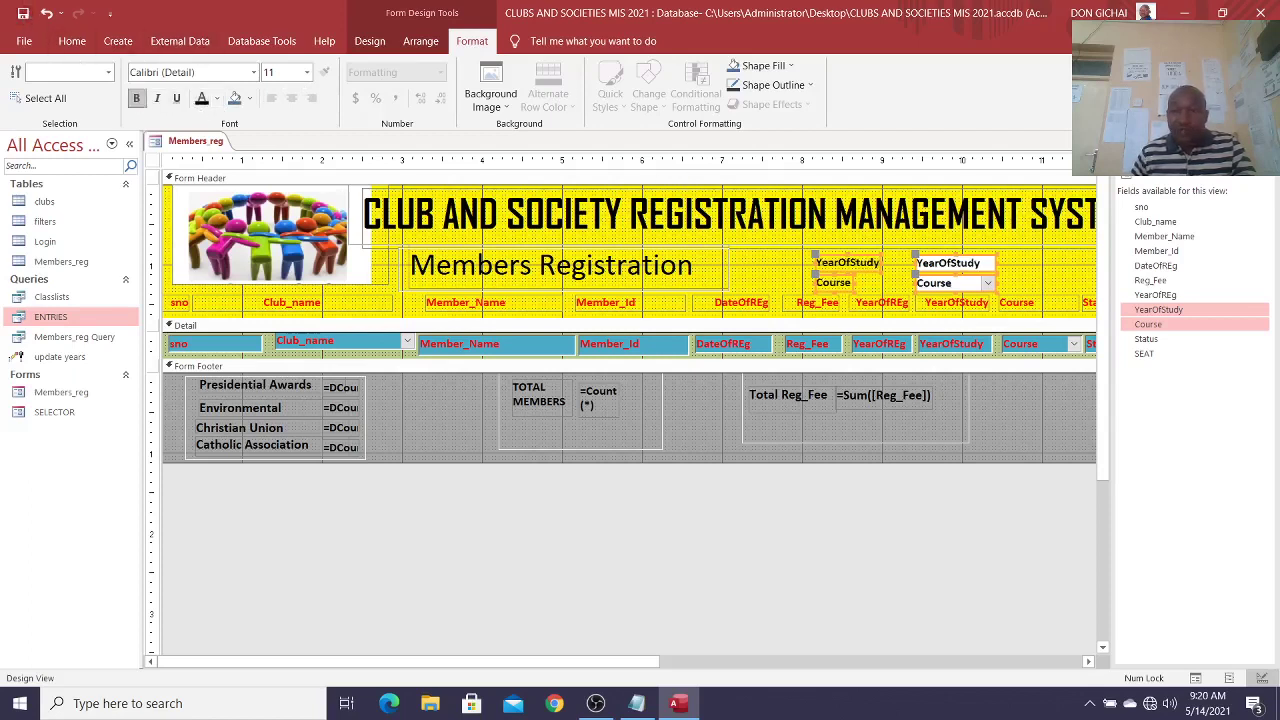
left_click(1264, 144)
left_click(1265, 142)
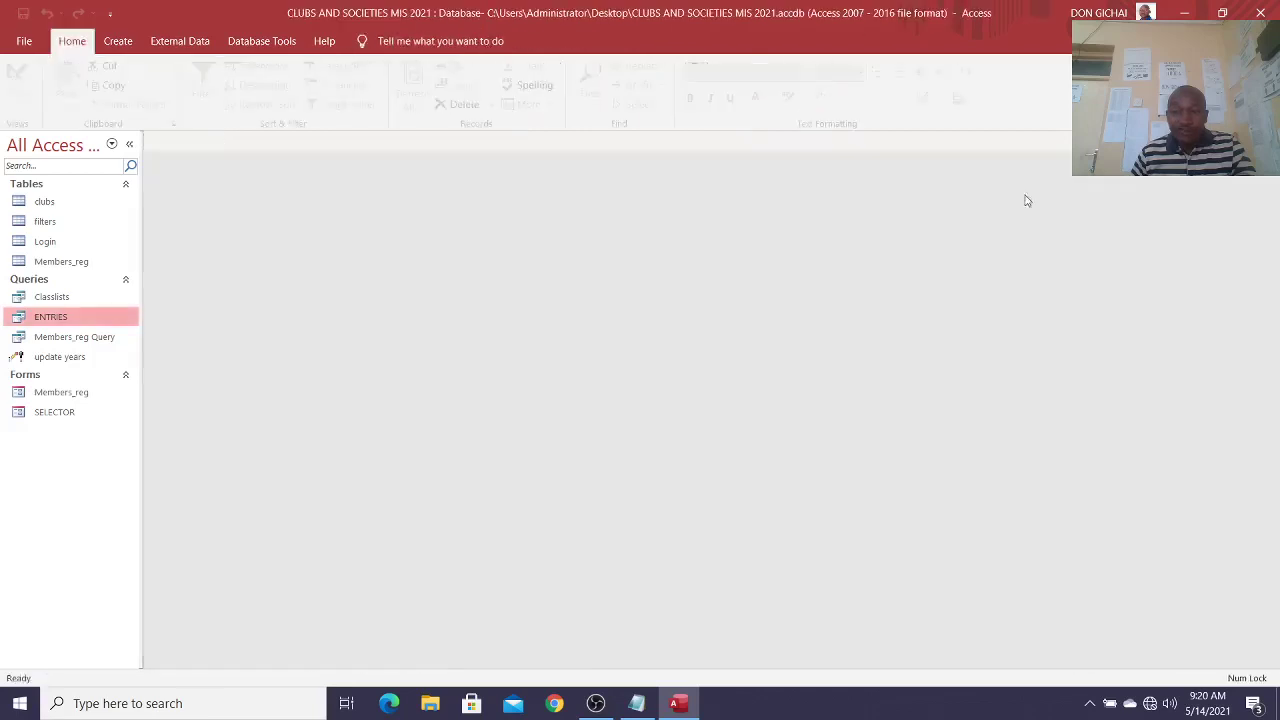
Step: Reopen the SELECTOR form, change the course to Computer Science and open the members form
double_click(50, 411)
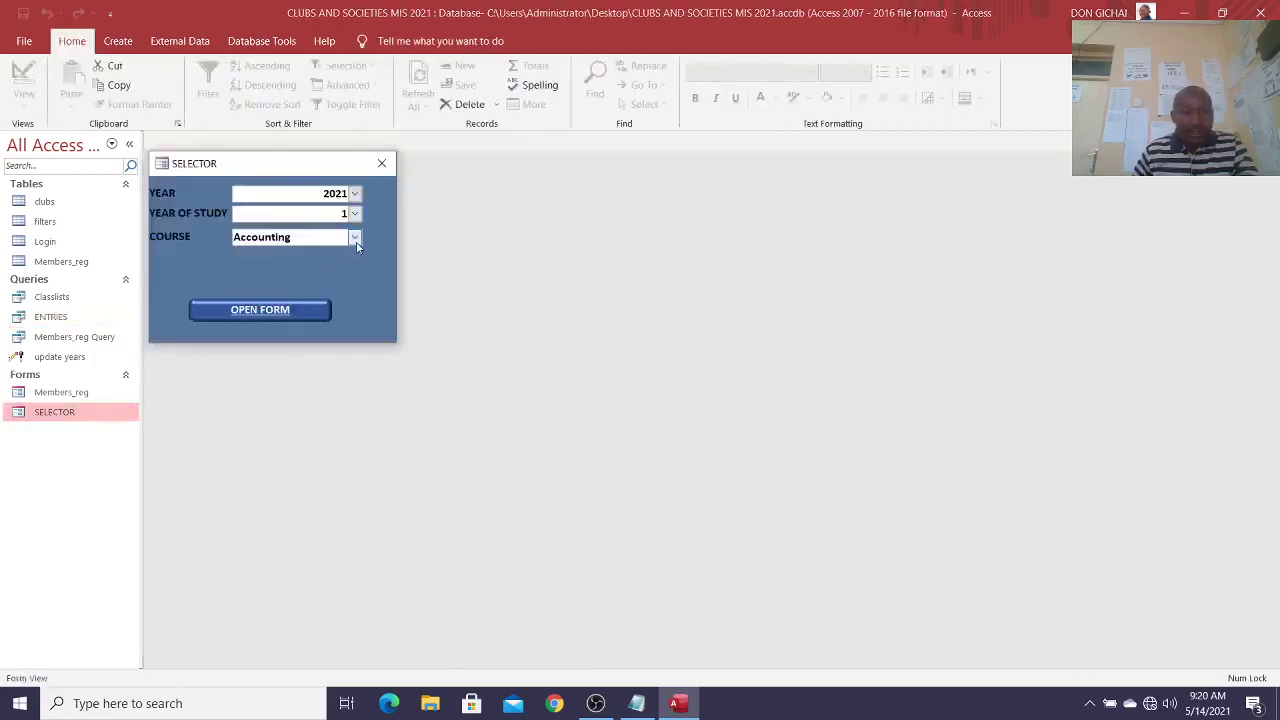
left_click(355, 240)
left_click(328, 272)
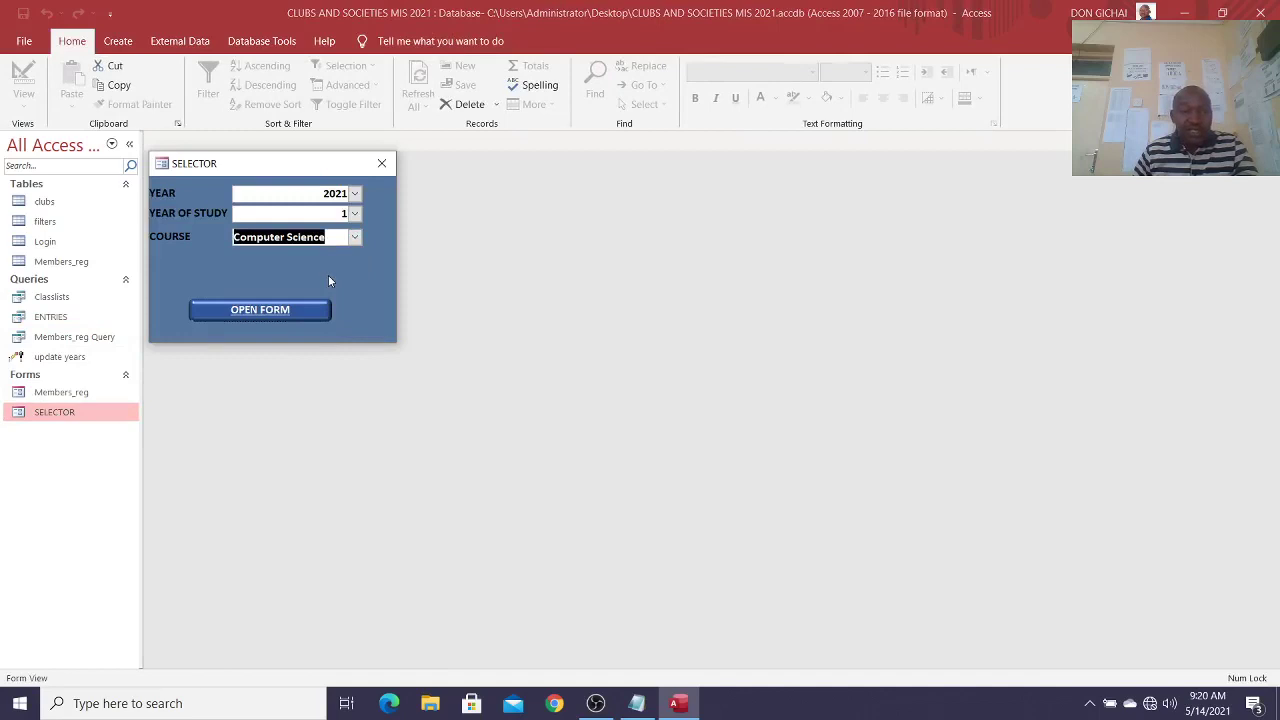
left_click(283, 310)
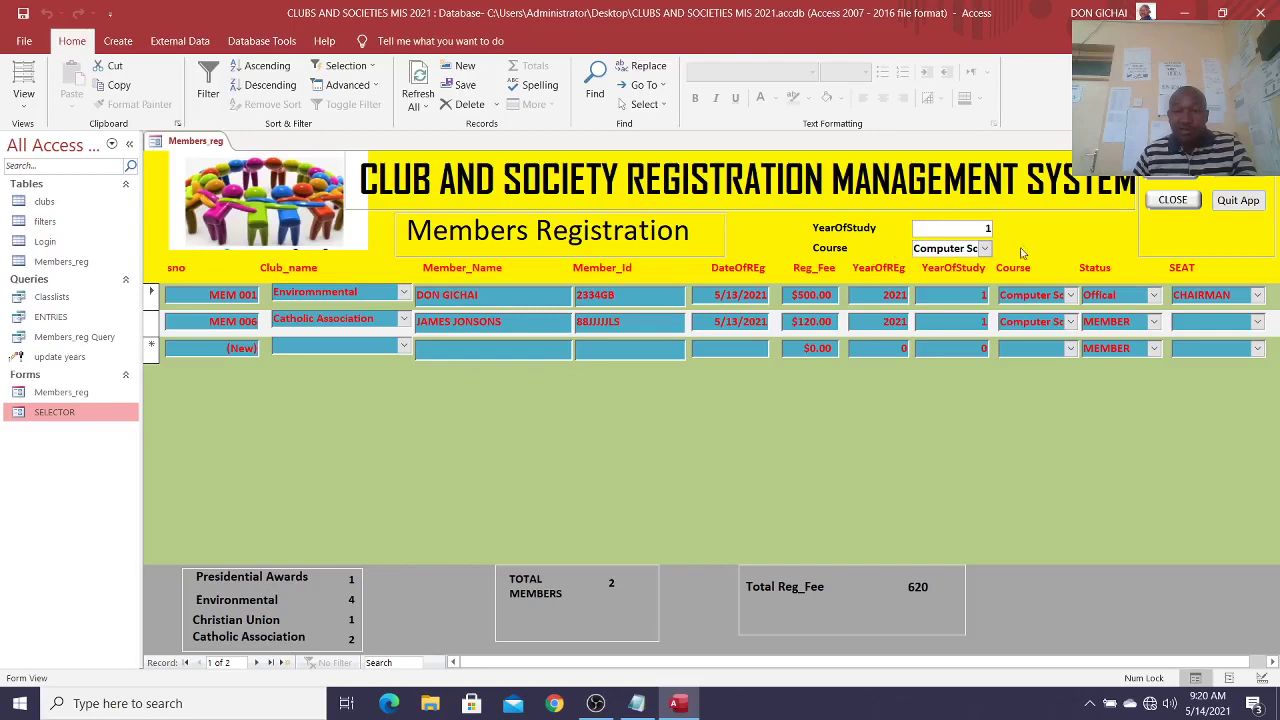
Step: Widen the Course combo box in the Members_reg form header in Design View and return to Form View
right_click(1044, 236)
left_click(1092, 264)
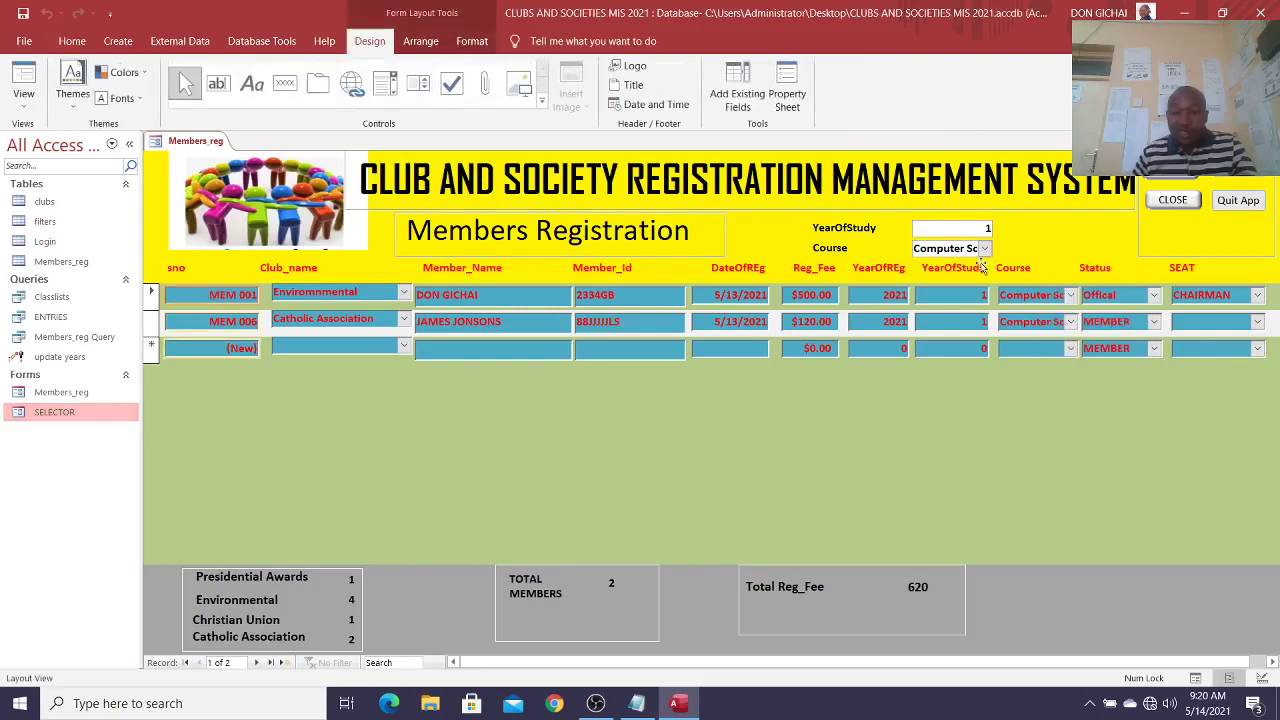
right_click(1043, 236)
left_click(1090, 284)
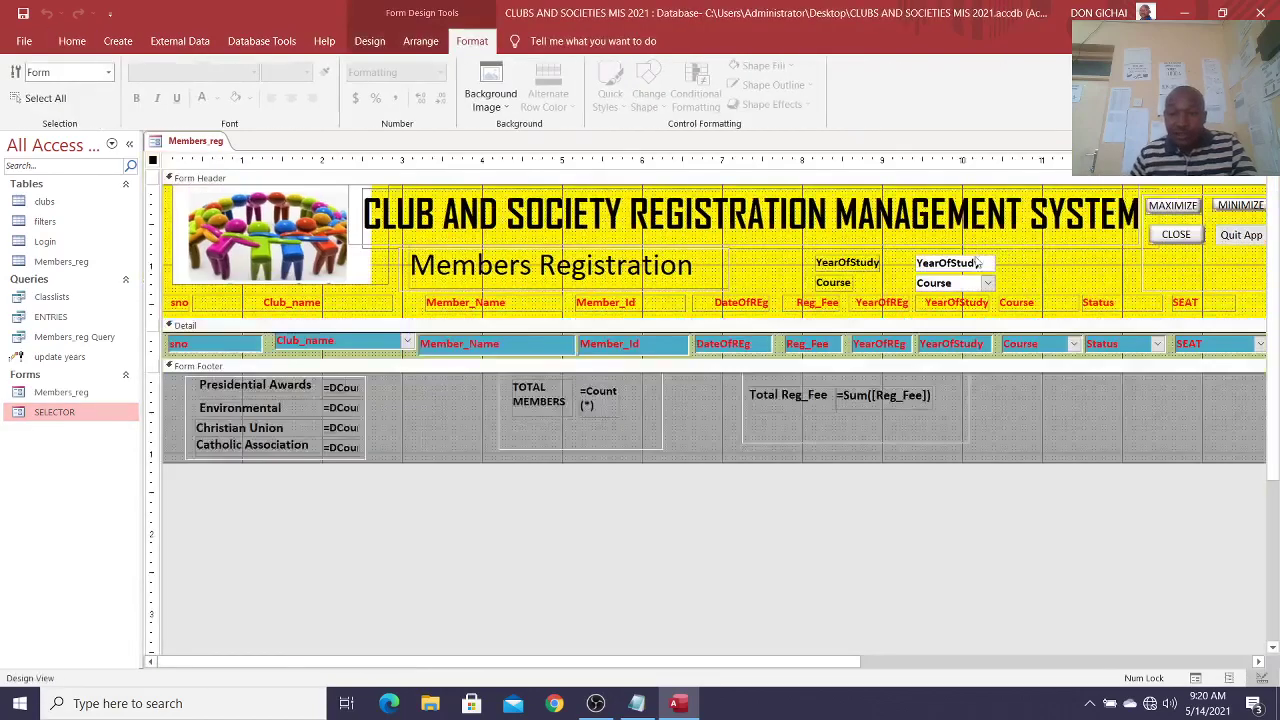
left_click(990, 284)
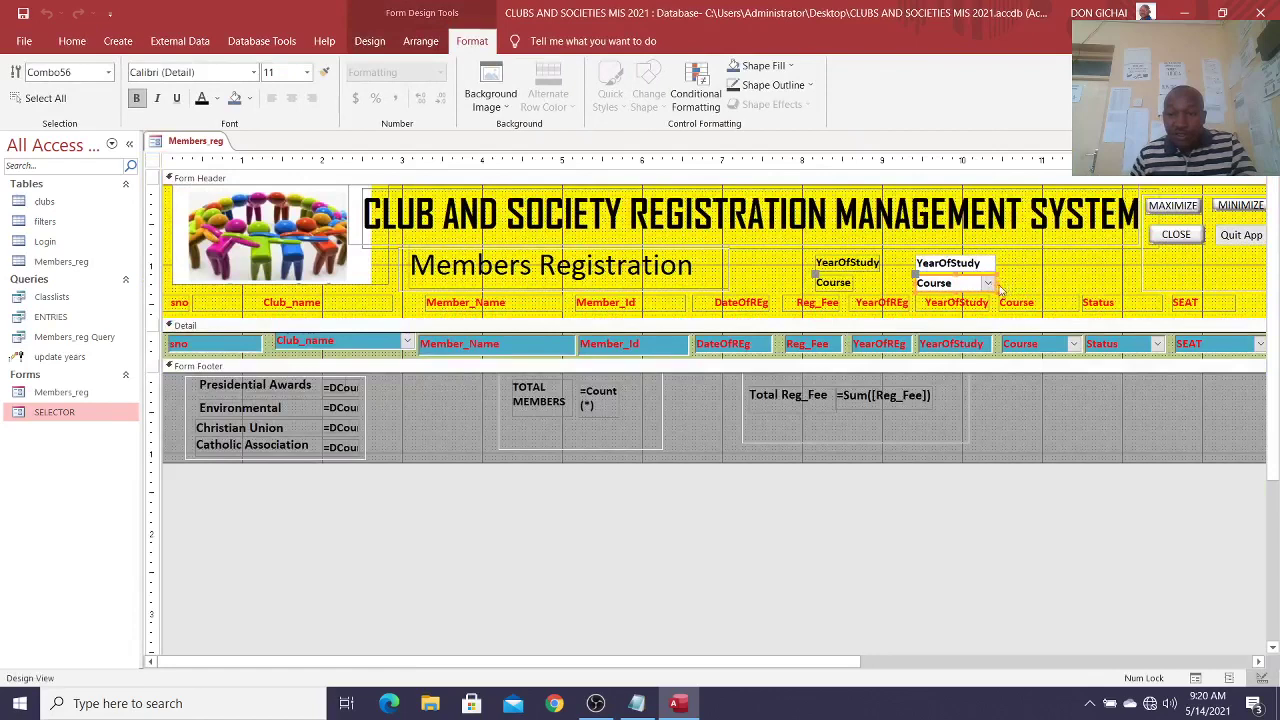
left_click_drag(996, 284, 1067, 283)
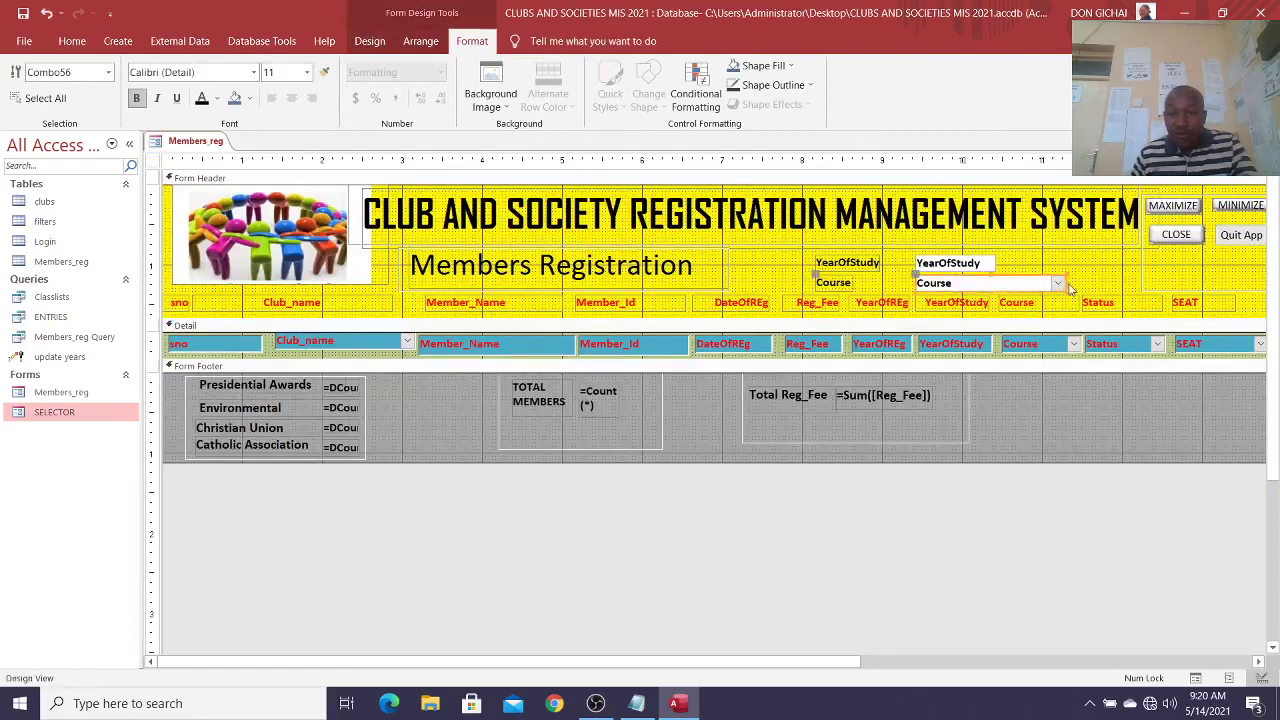
left_click(72, 41)
left_click(23, 90)
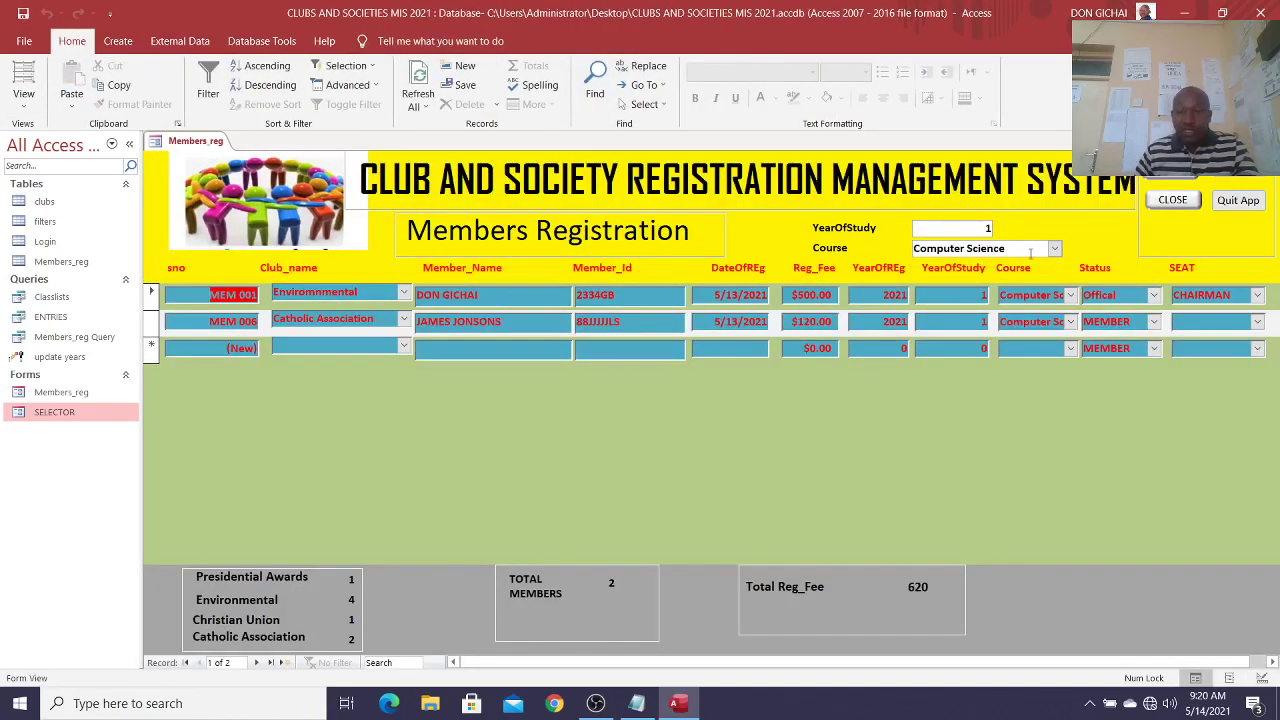
Step: Set the Enabled property of the Course combo box in the Members_reg form header to No and return to Form View
right_click(1090, 238)
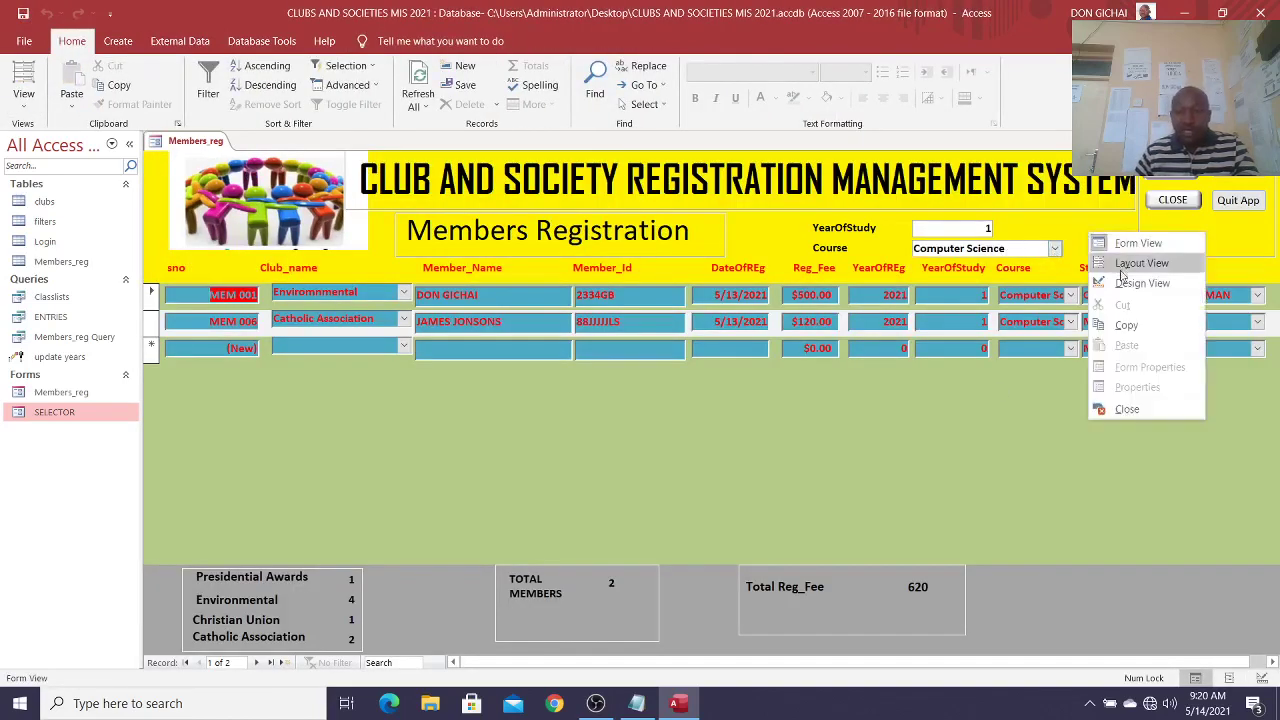
left_click(1110, 277)
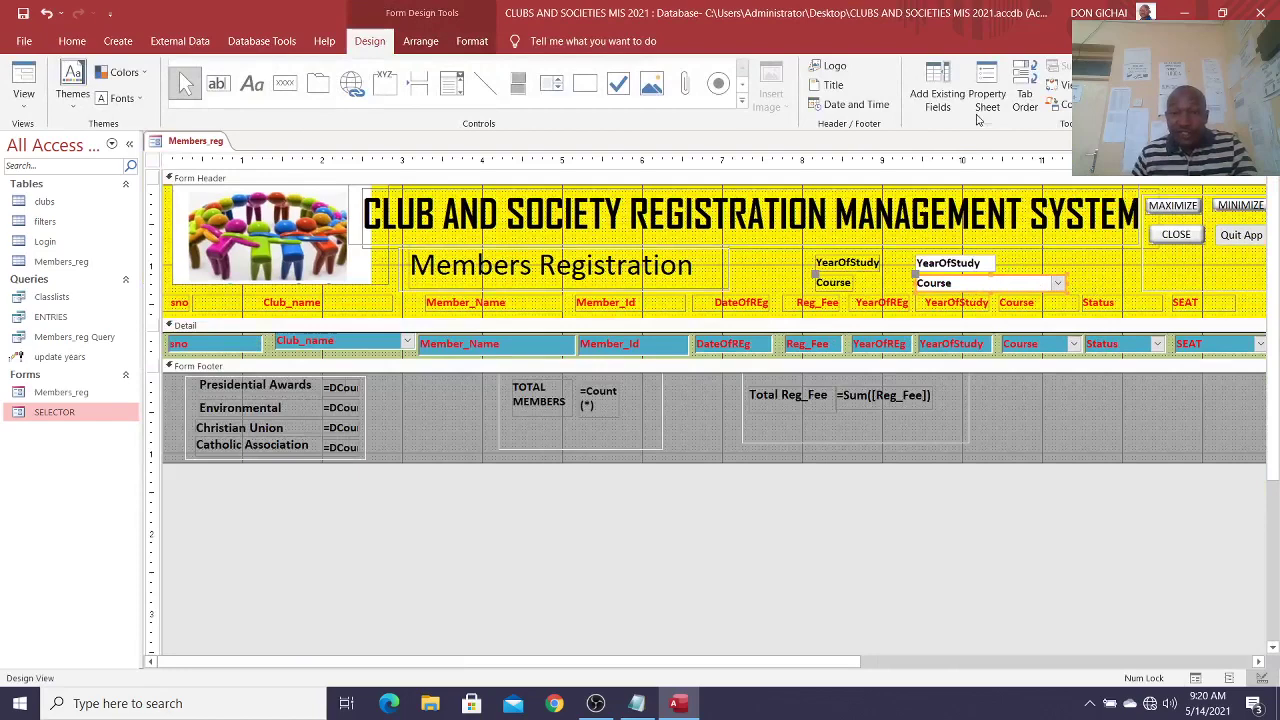
left_click(979, 95)
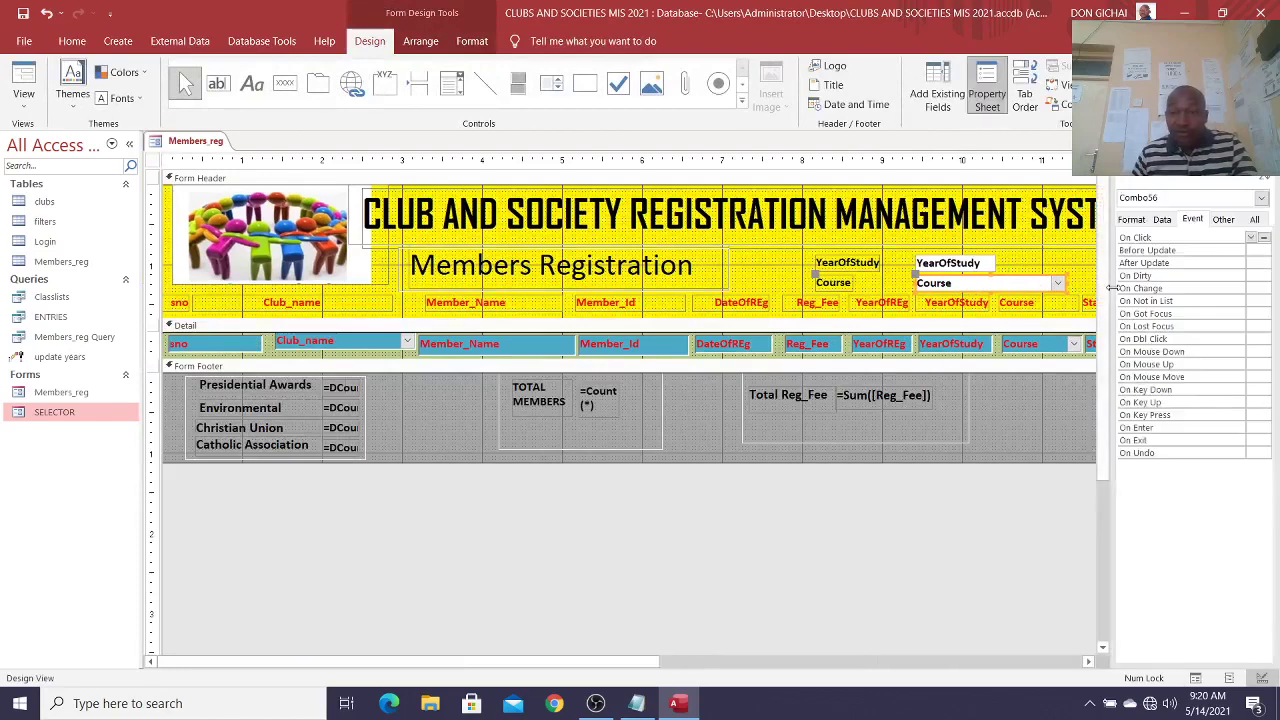
left_click(980, 219)
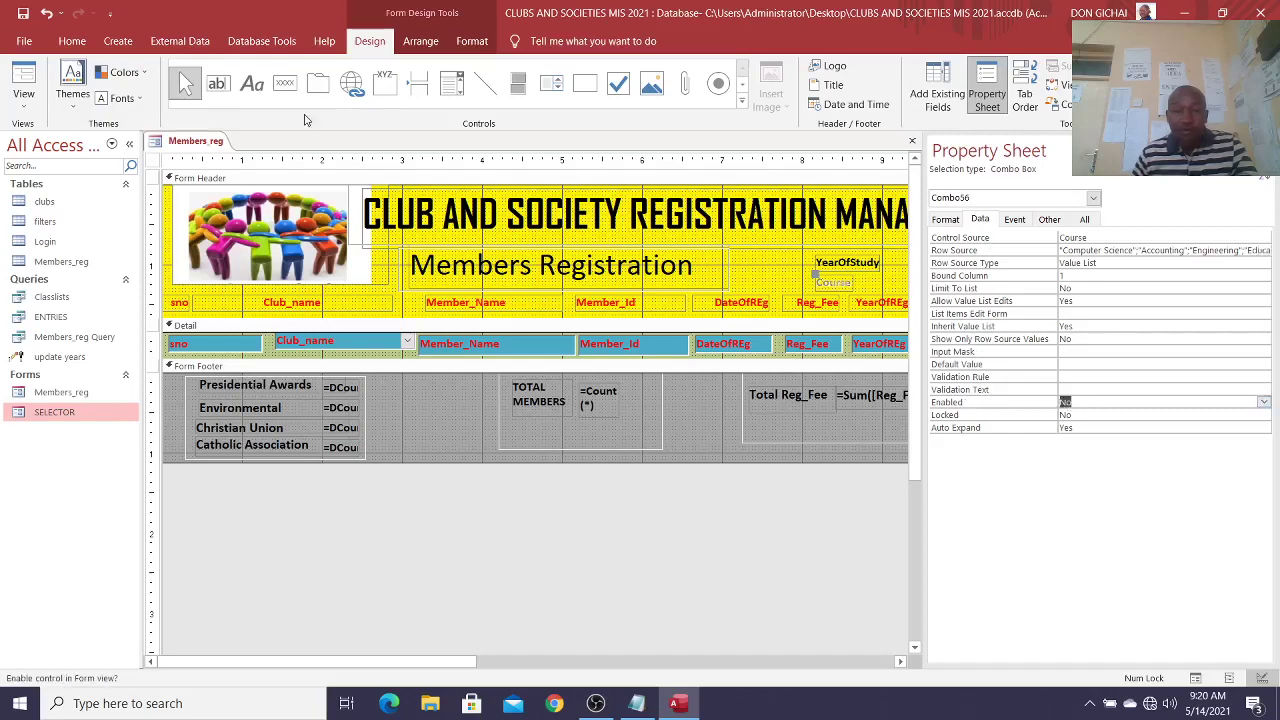
left_click(23, 85)
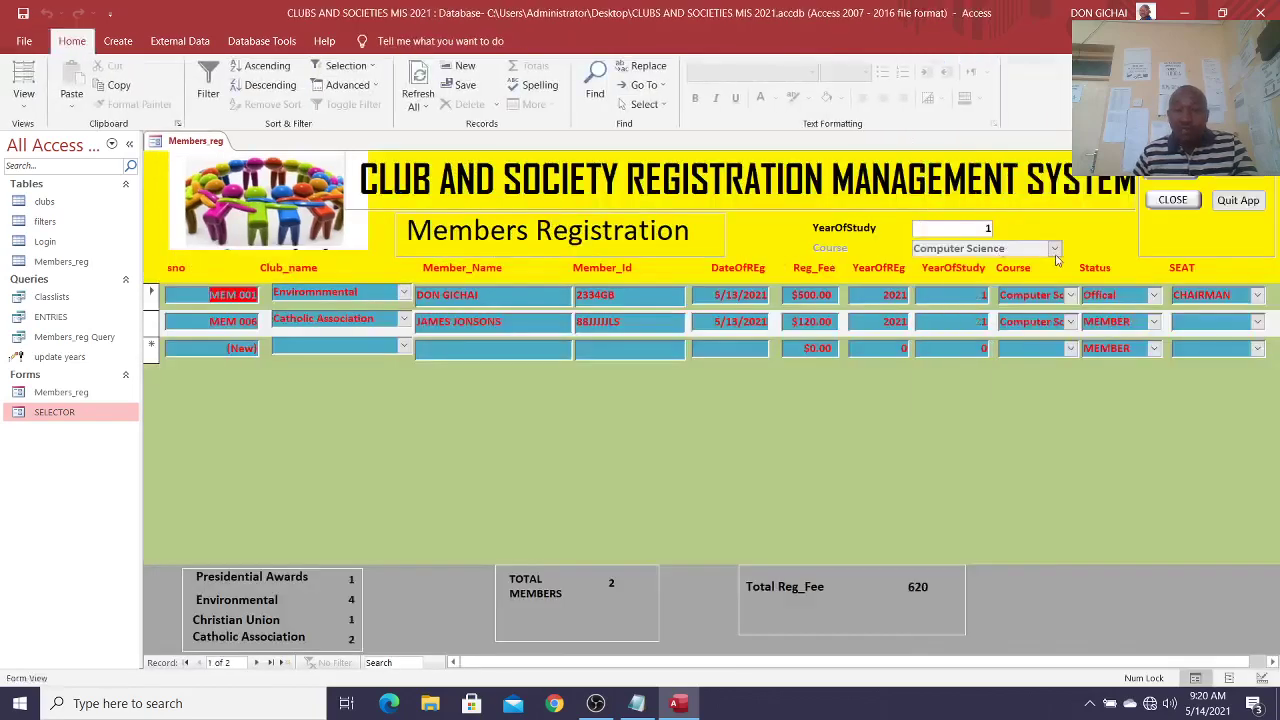
Step: Close the Members_reg form and save its design changes
left_click(1070, 321)
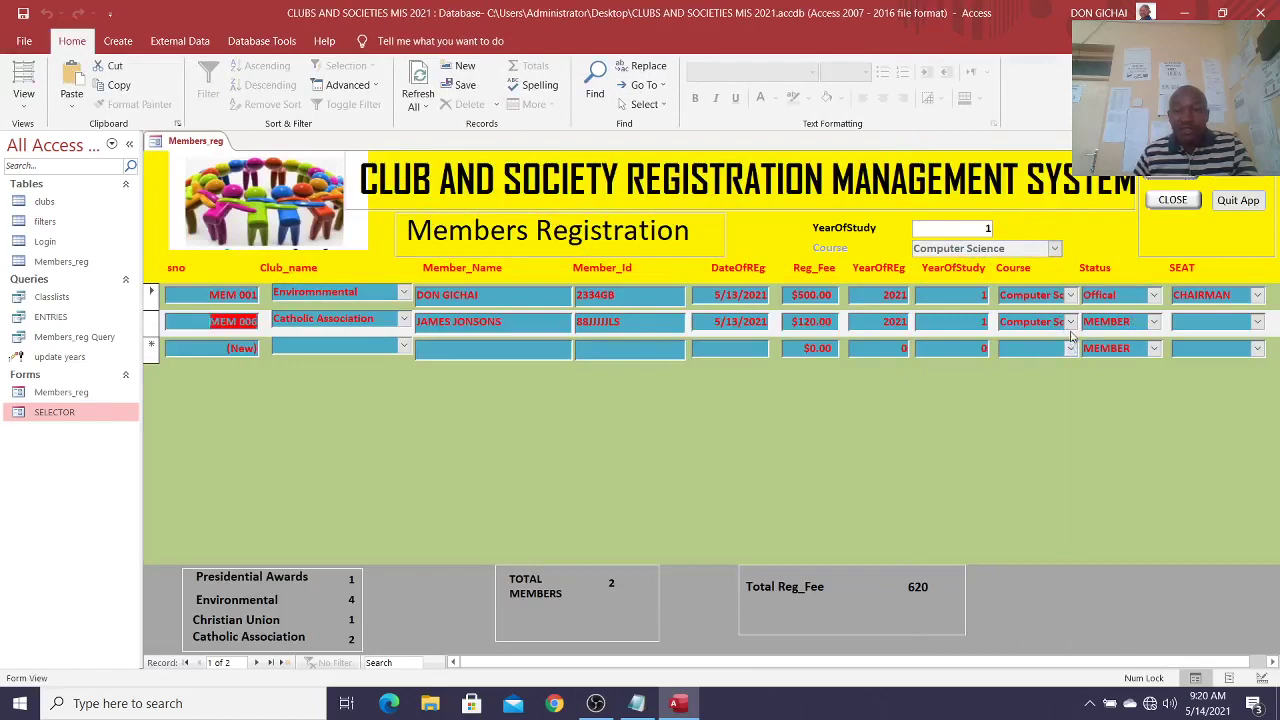
left_click(1092, 240)
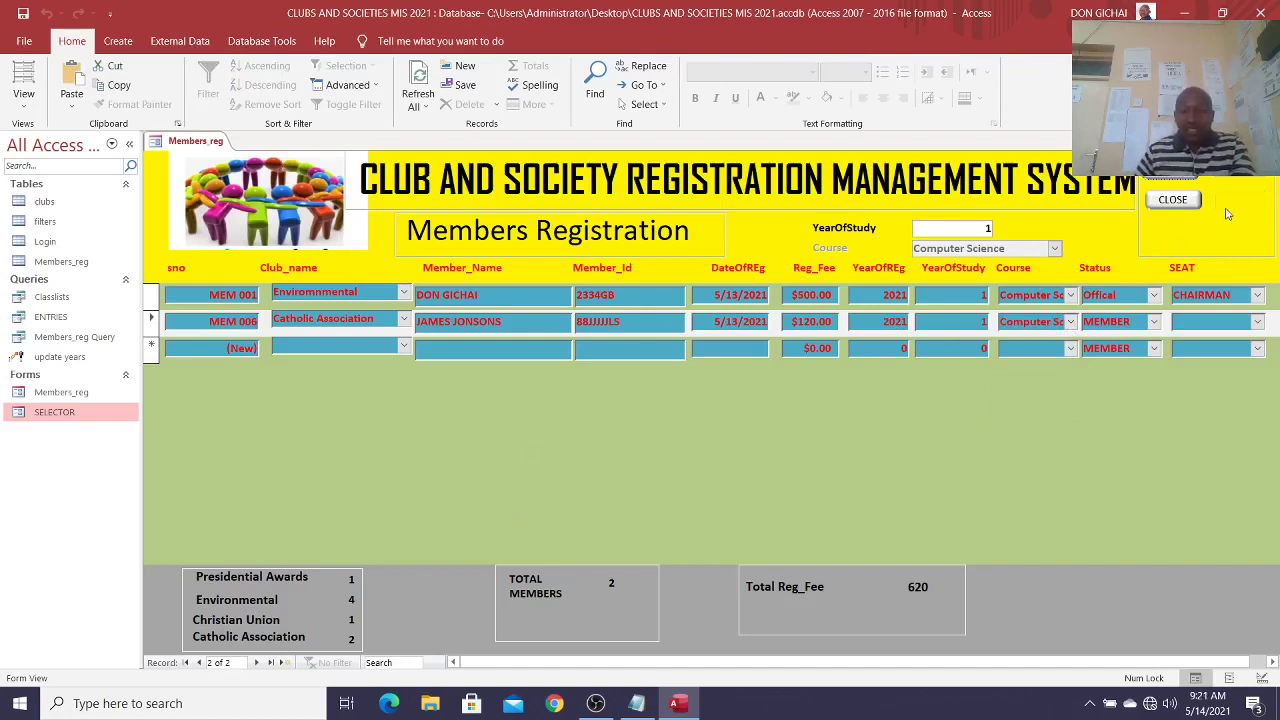
left_click(1172, 200)
left_click(619, 413)
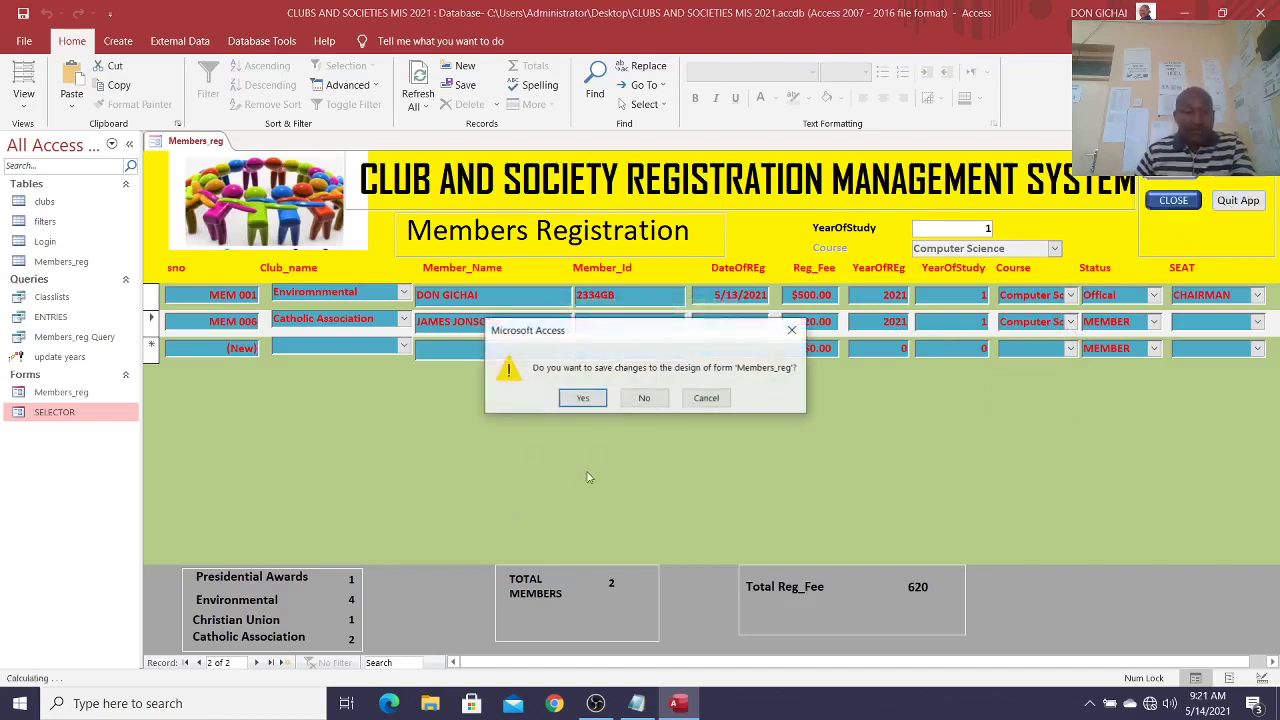
left_click(580, 402)
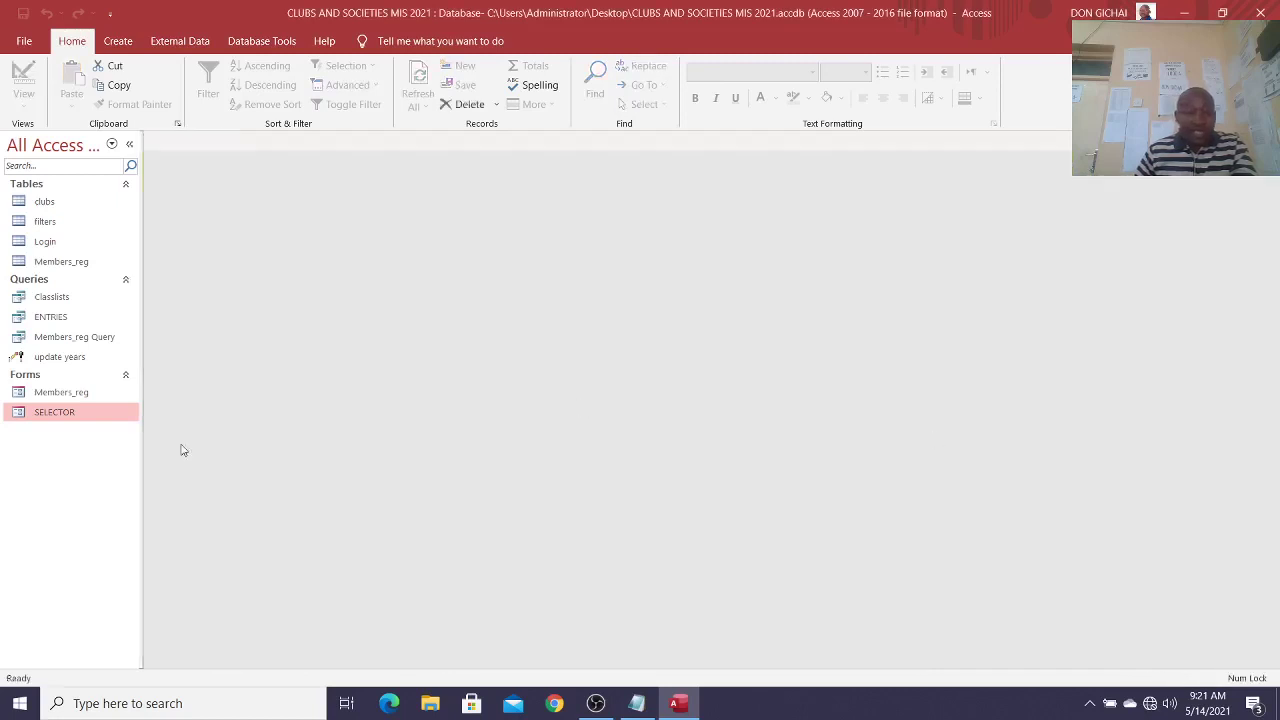
Step: Create a tabular portrait report titled Classlists with the Report Wizard, using all fields of the Classlists query
left_click(58, 420)
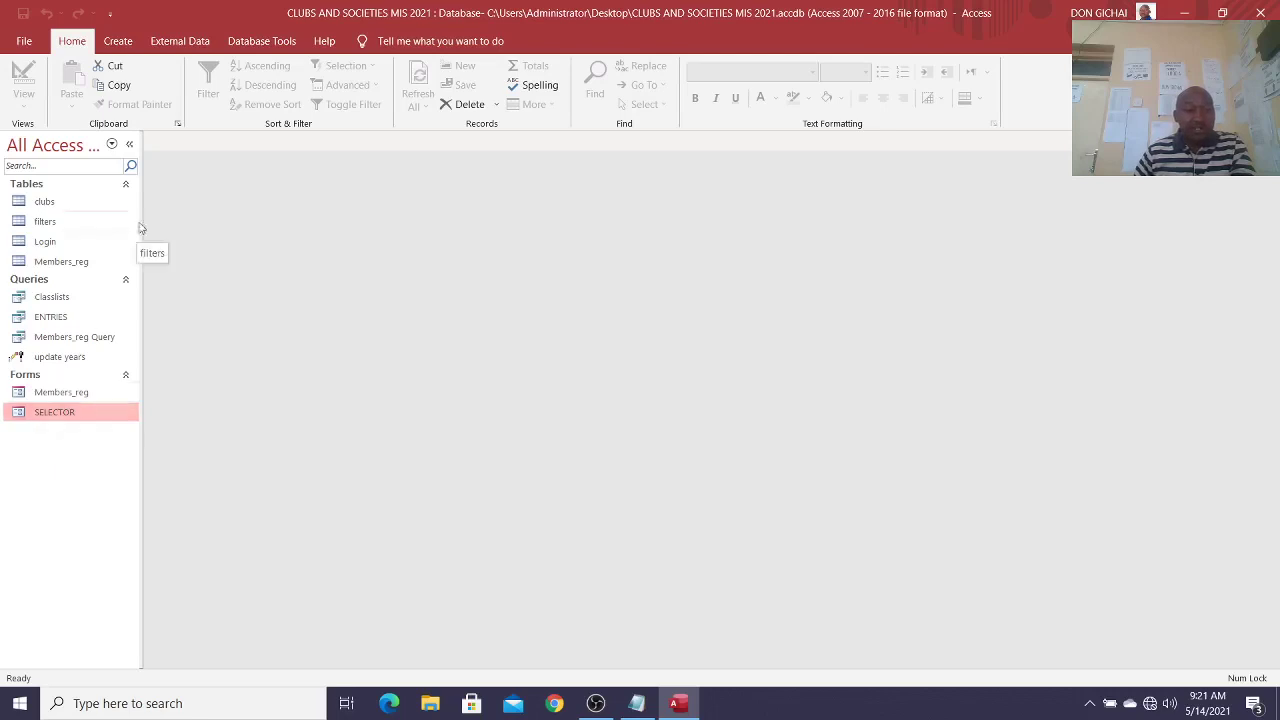
left_click(118, 42)
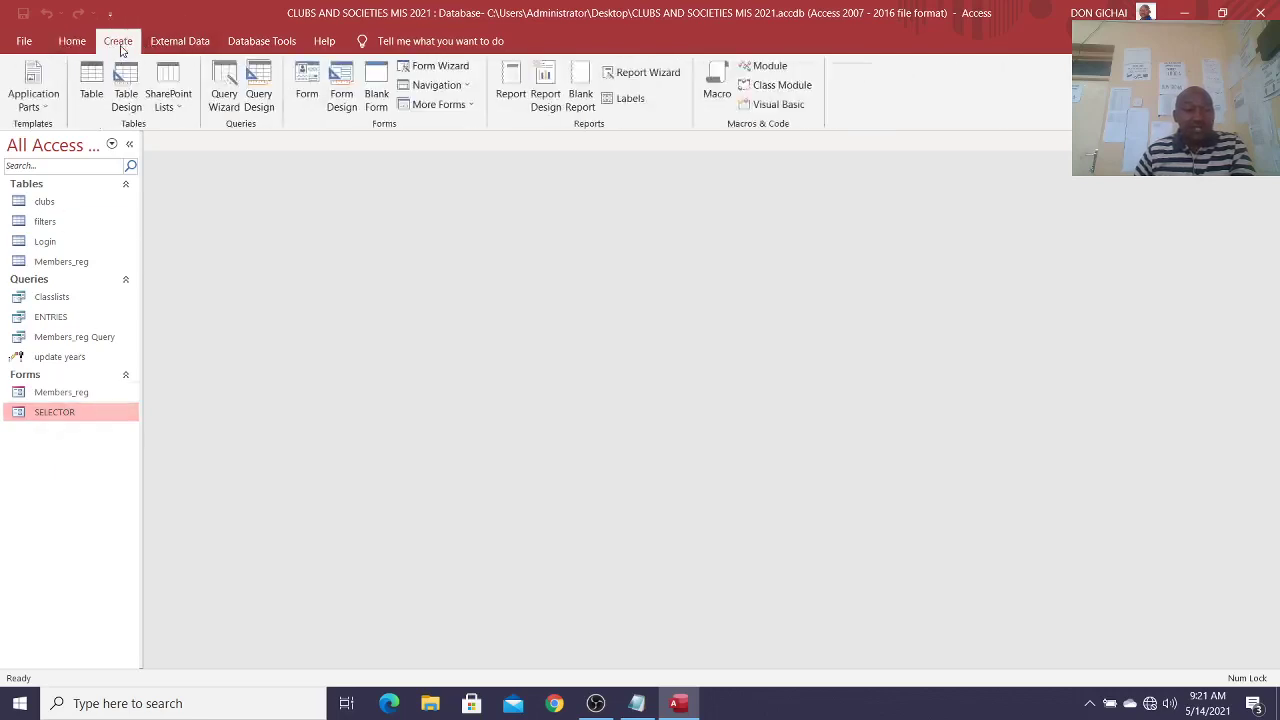
left_click(636, 78)
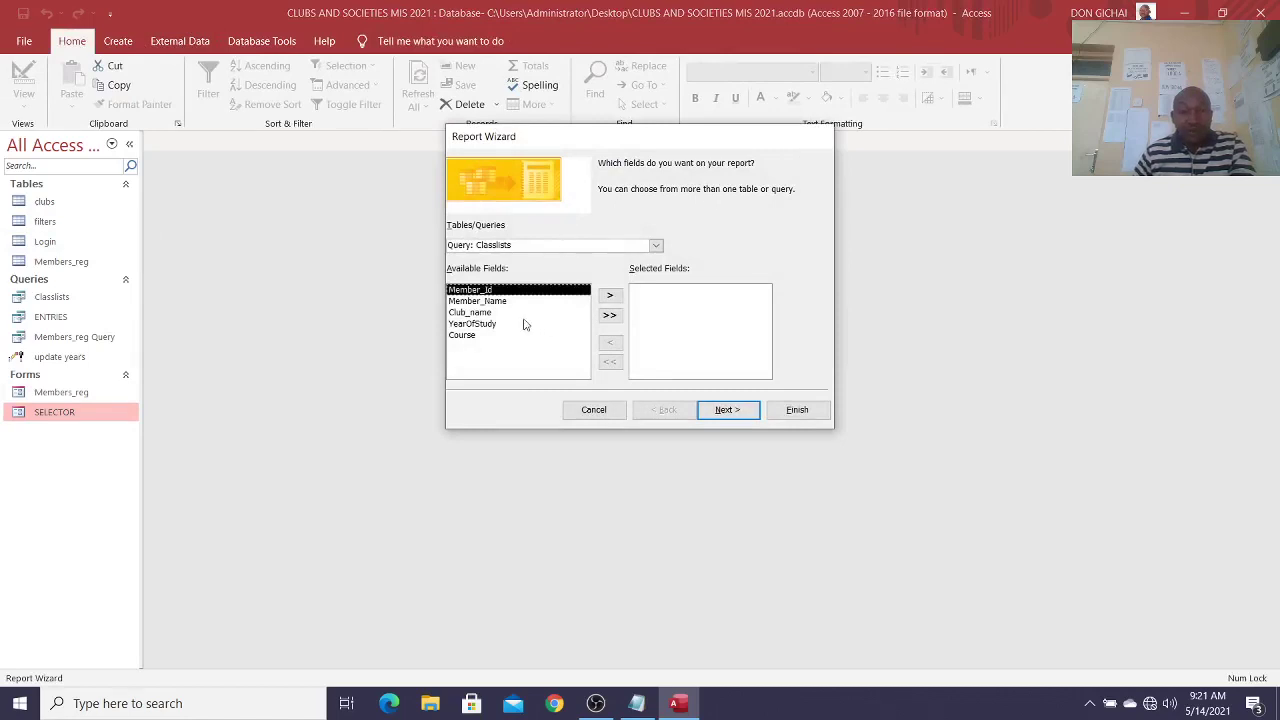
left_click(610, 317)
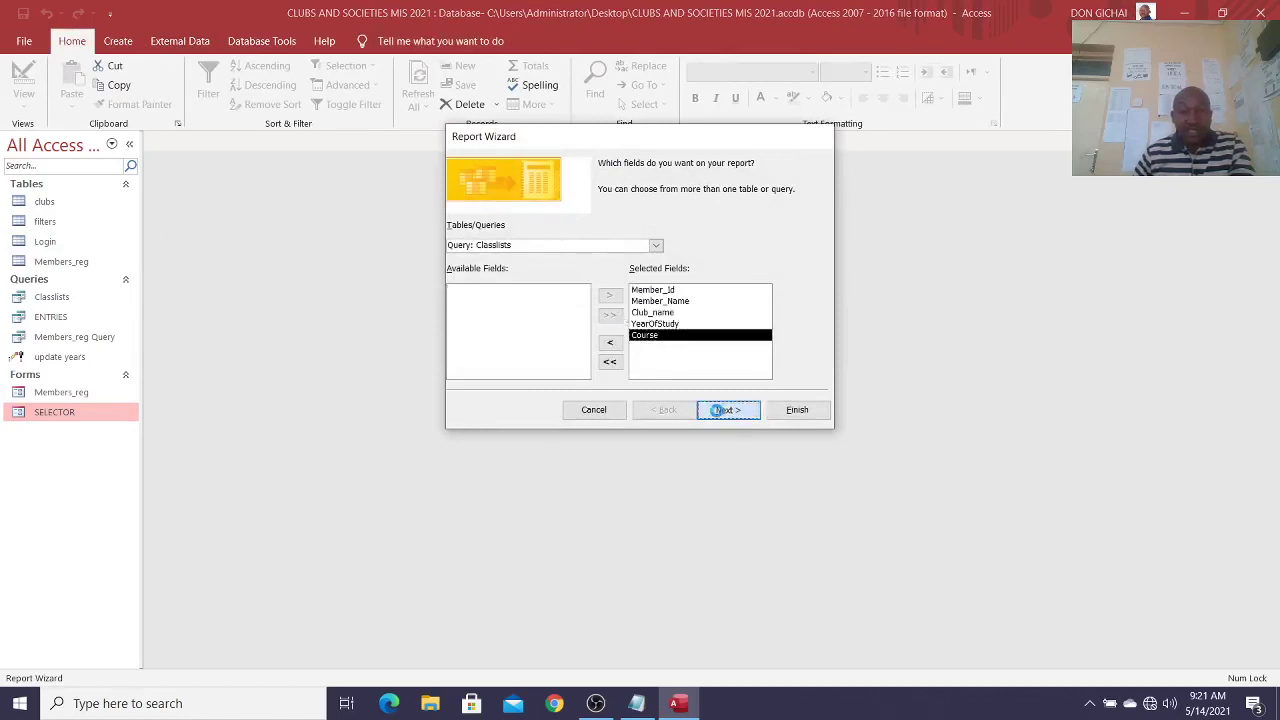
left_click(720, 412)
left_click(720, 412)
left_click(720, 412)
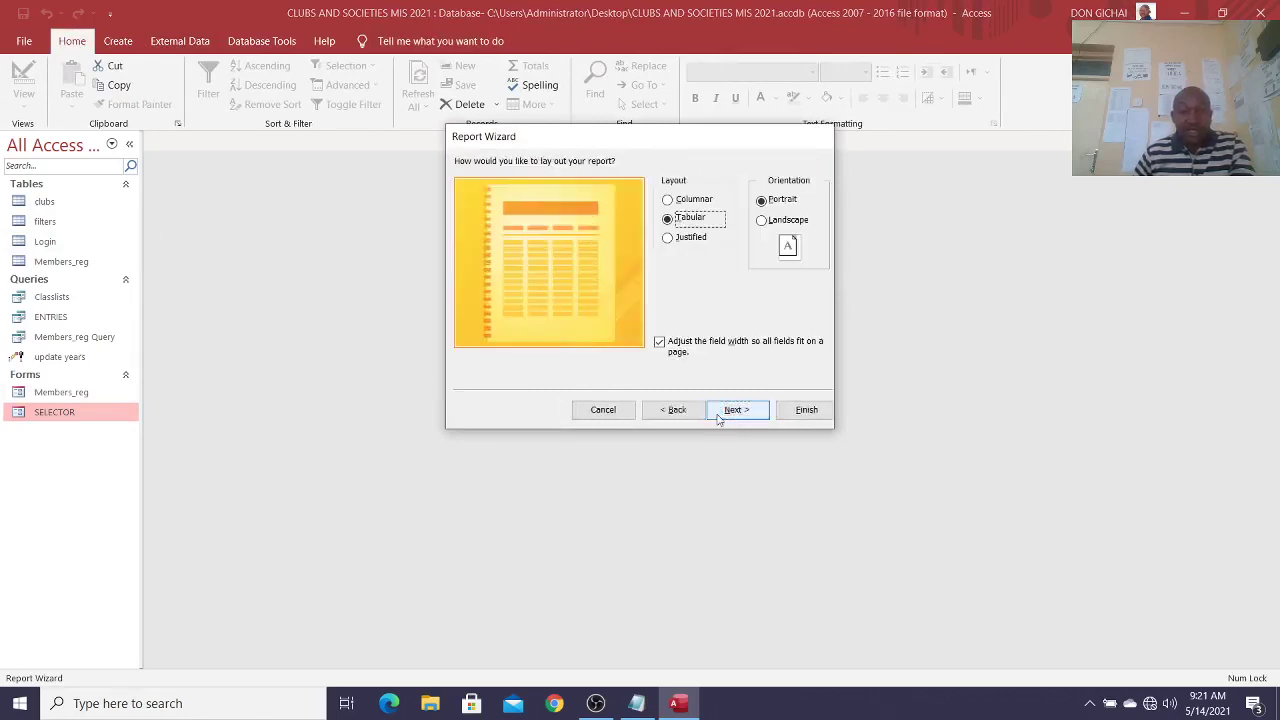
left_click(745, 410)
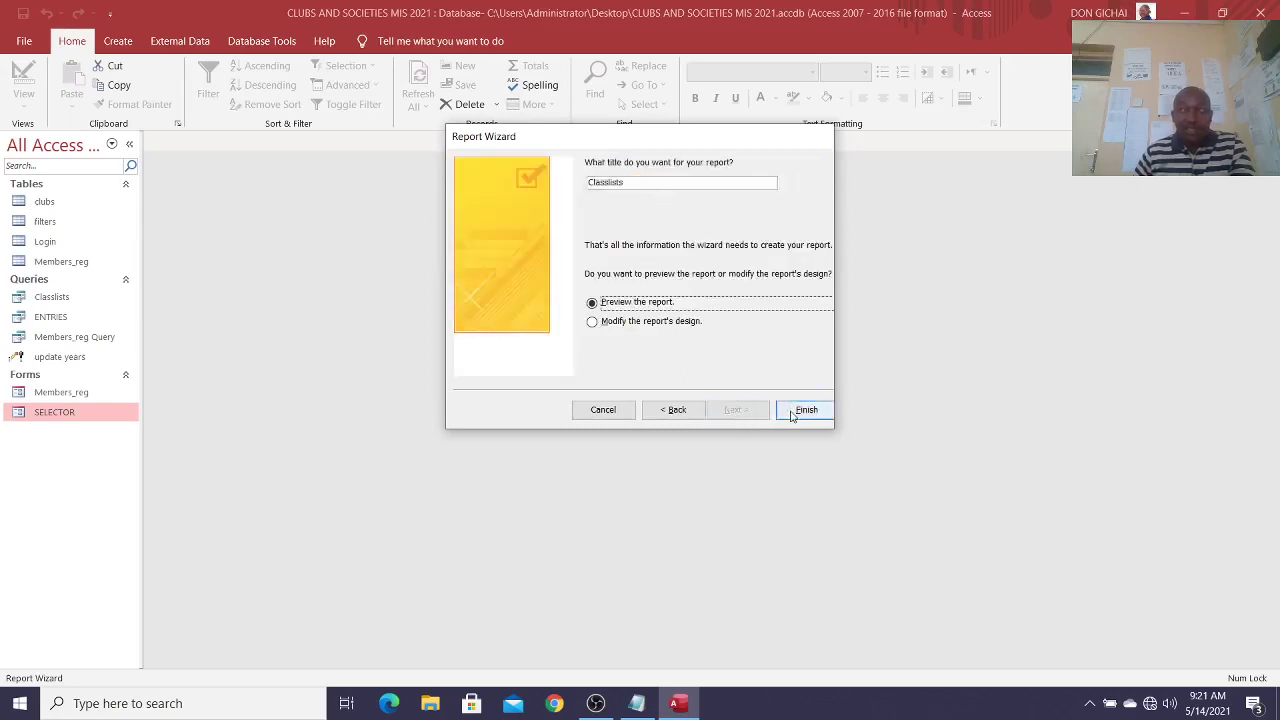
left_click(783, 410)
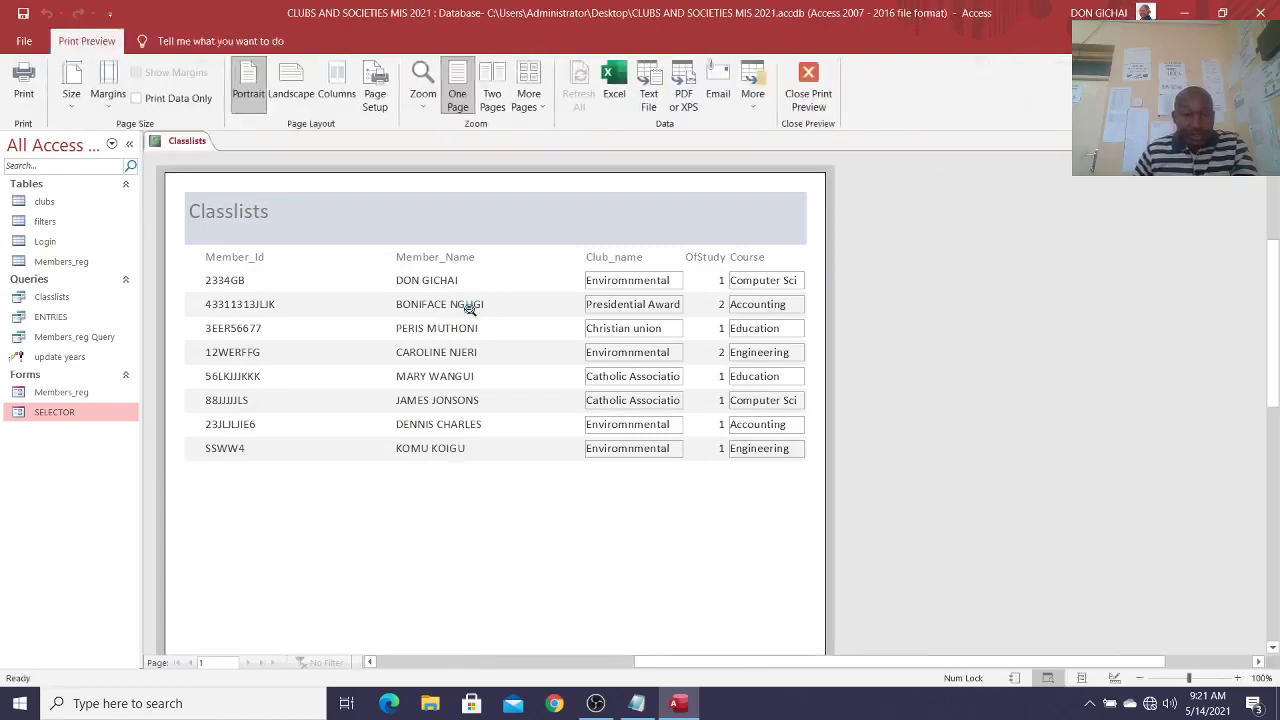
Step: Switch the Classlists report to Design View and set the border style of all page header and detail controls to Transparent
right_click(479, 478)
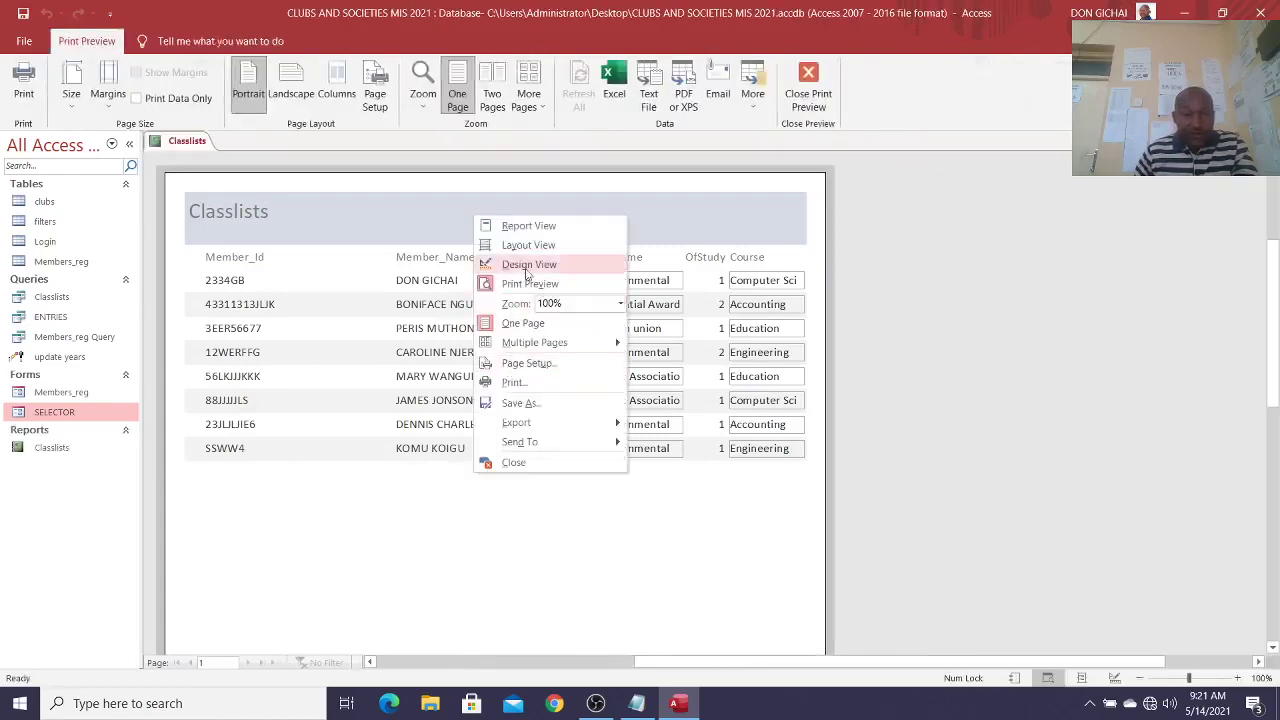
left_click(524, 268)
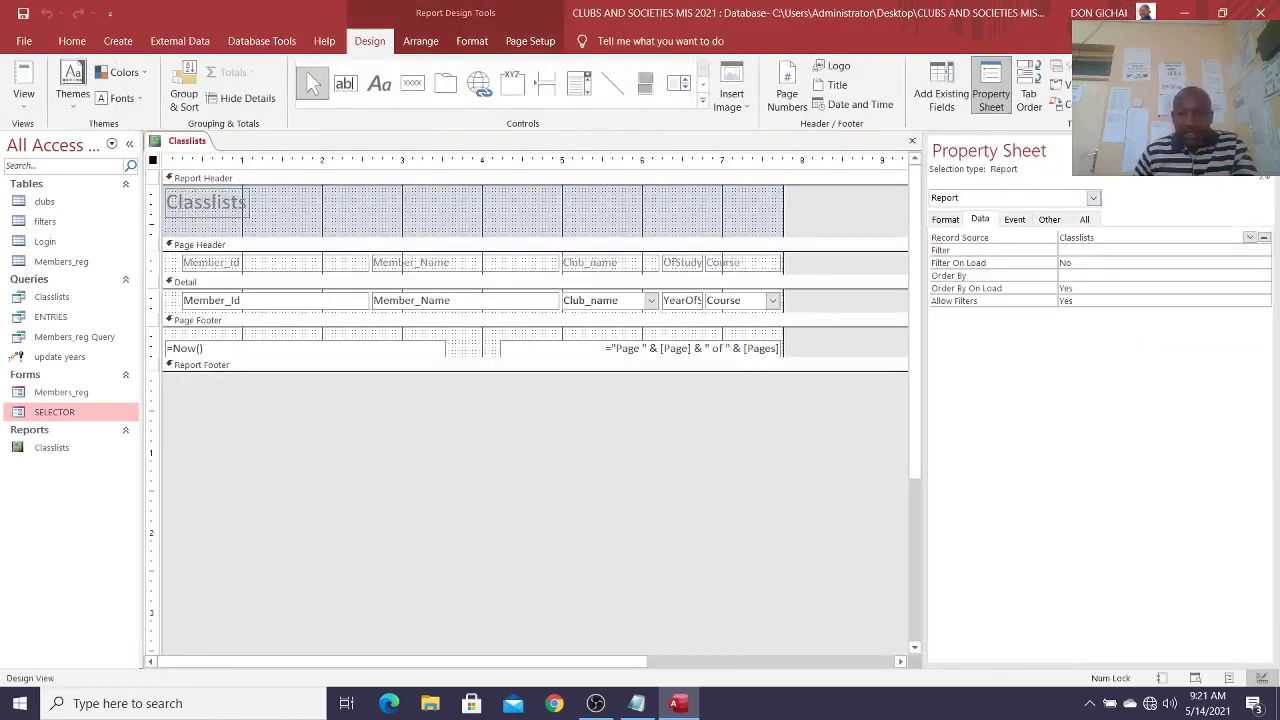
key("F4")
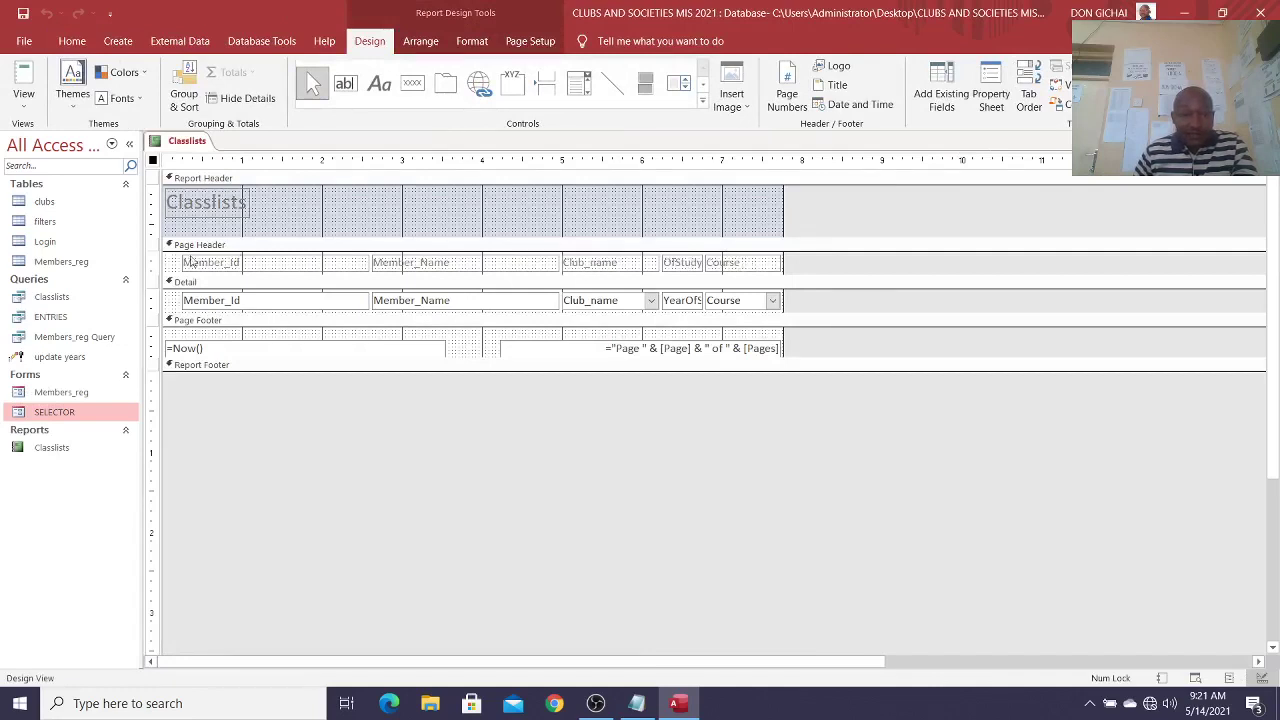
left_click_drag(170, 264, 765, 312)
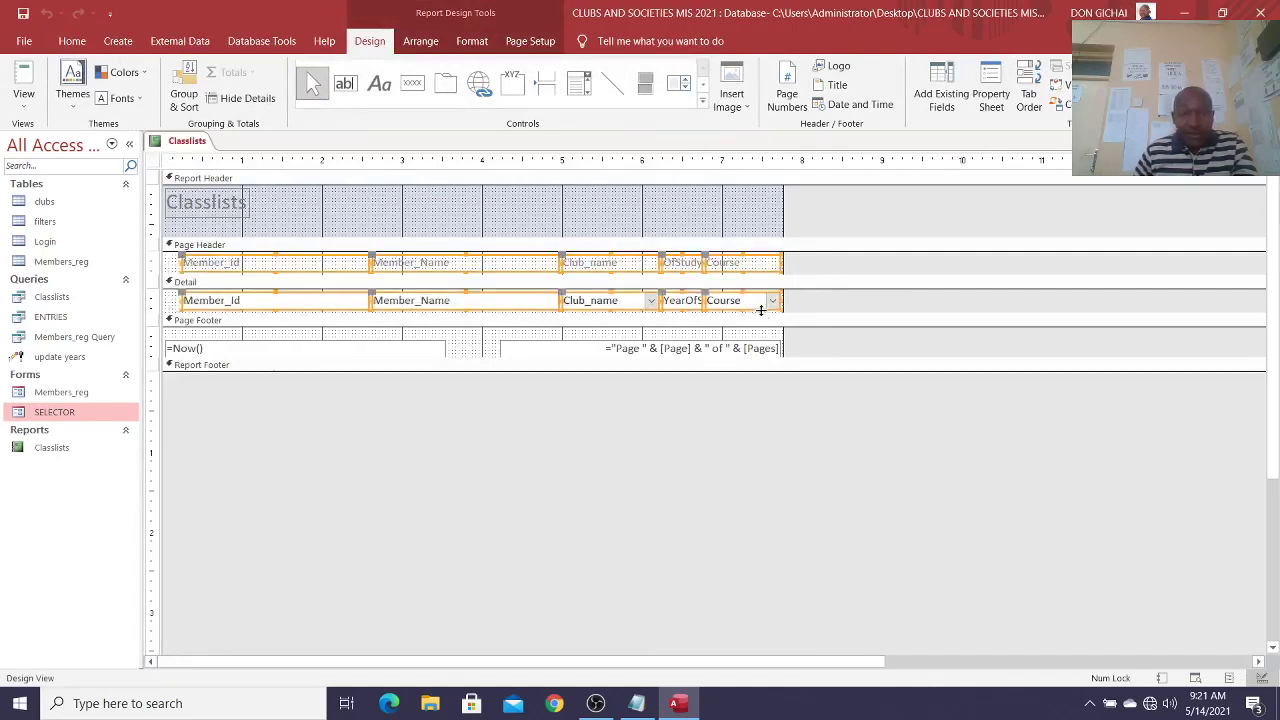
left_click(991, 95)
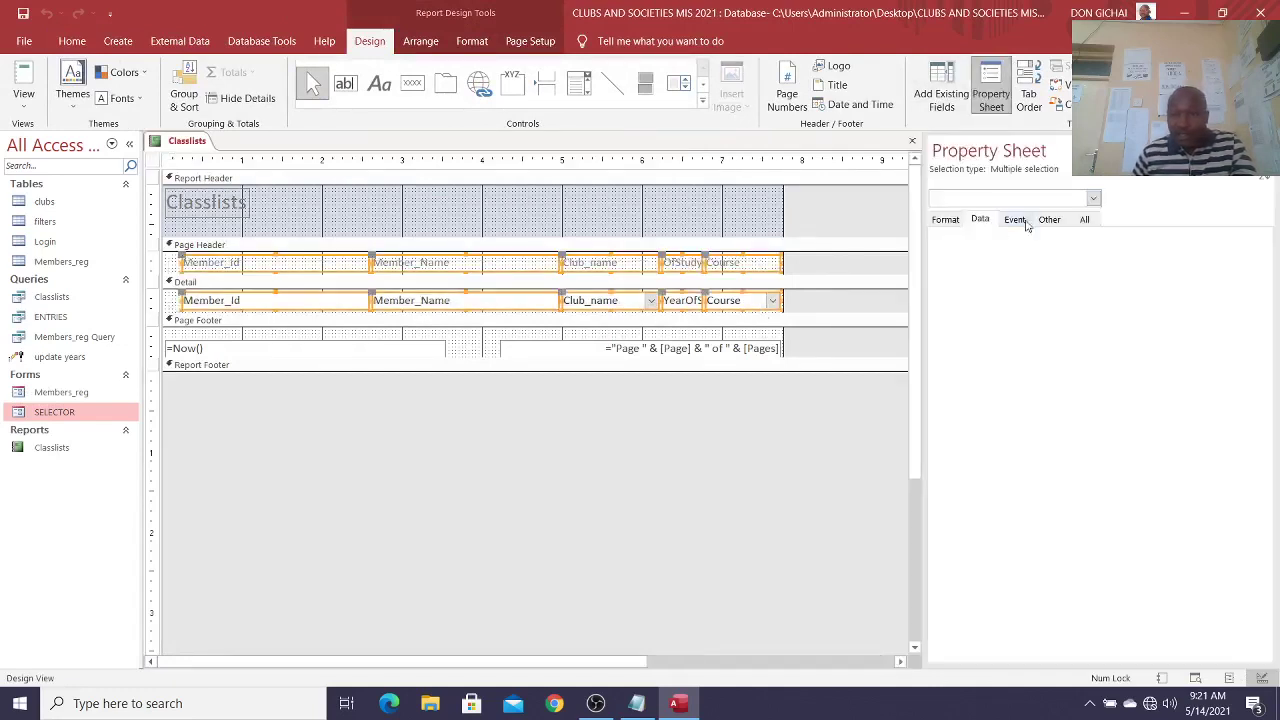
left_click(1083, 220)
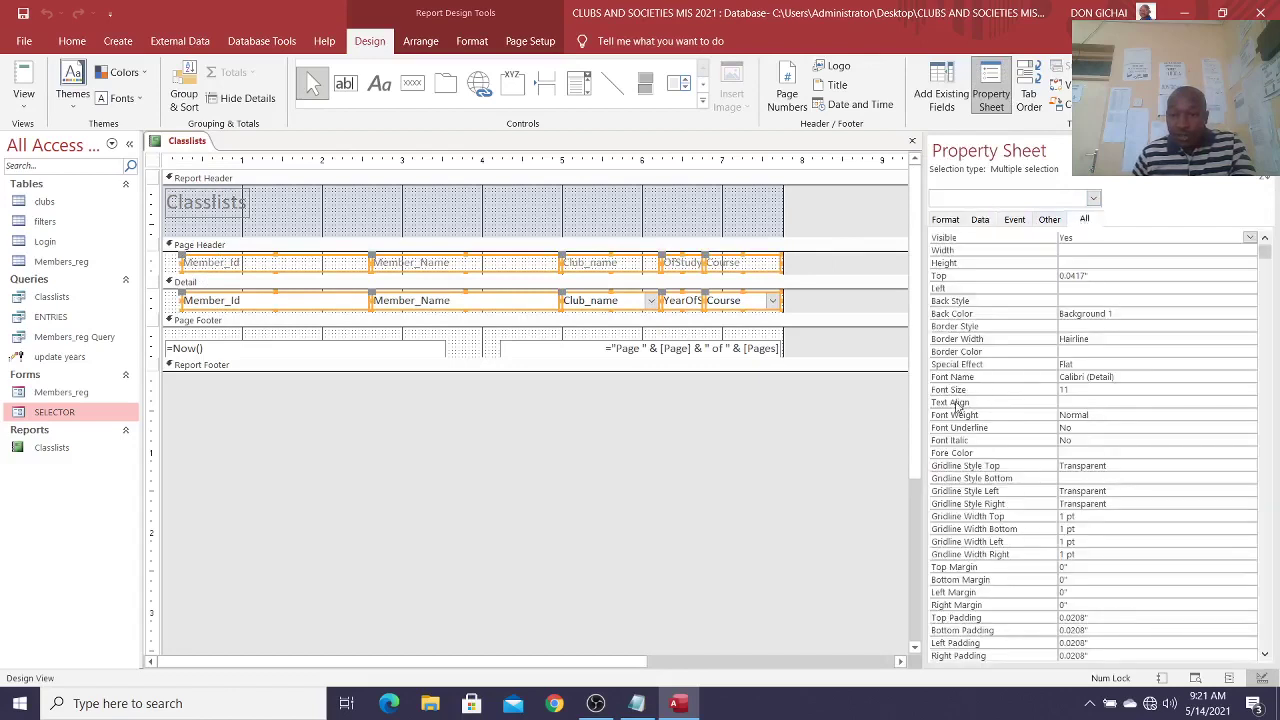
left_click(1089, 326)
left_click(1250, 327)
left_click(1136, 340)
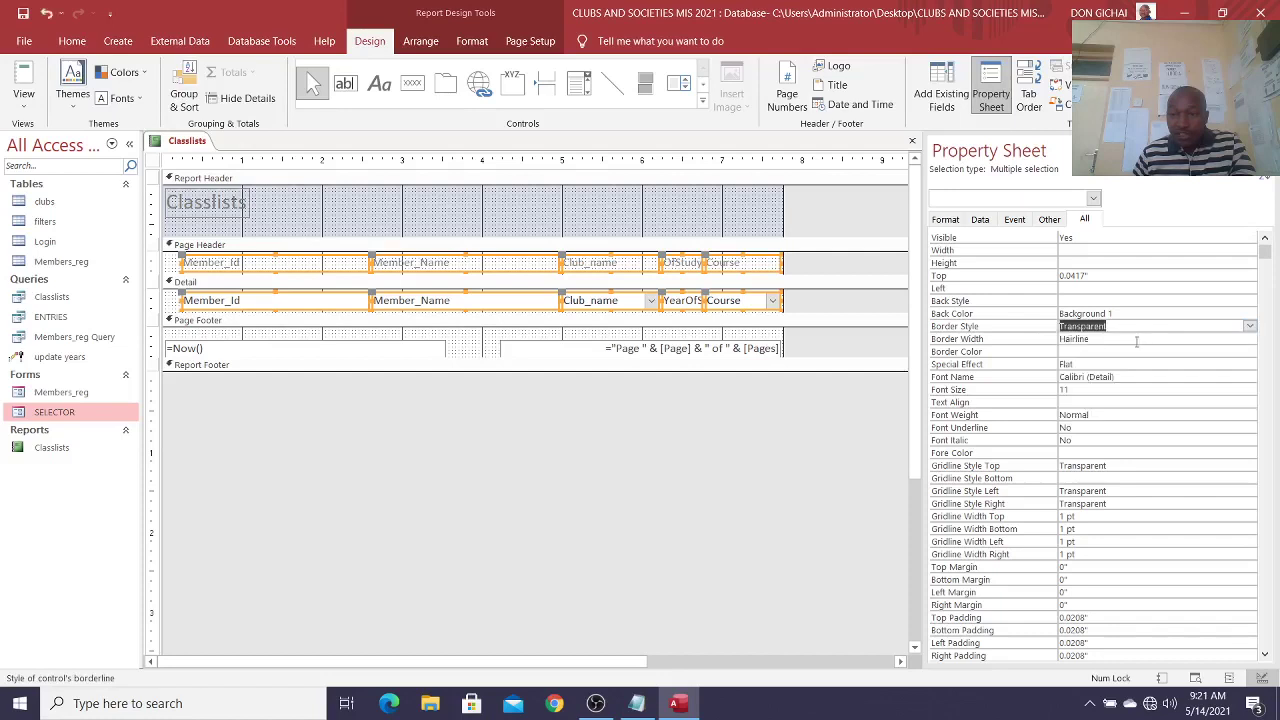
Step: Set the back style of the selected page header and detail controls to Transparent
left_click(1110, 302)
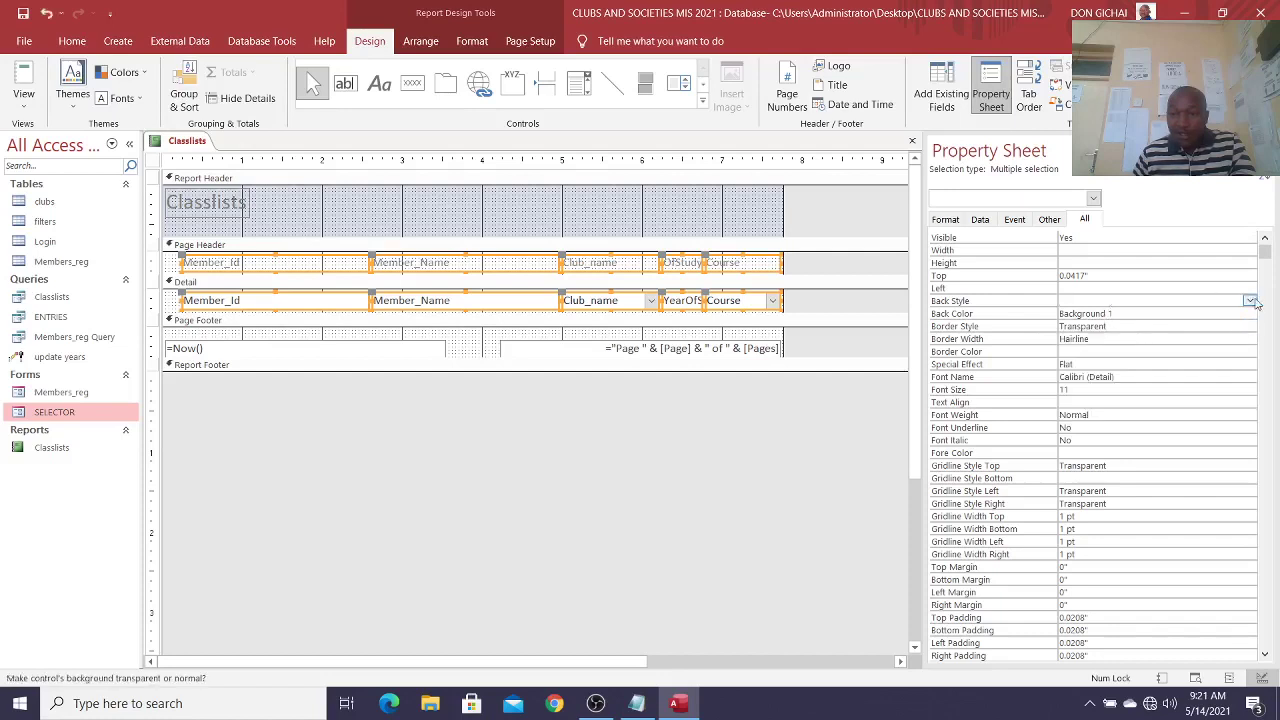
left_click(1250, 301)
left_click(1130, 314)
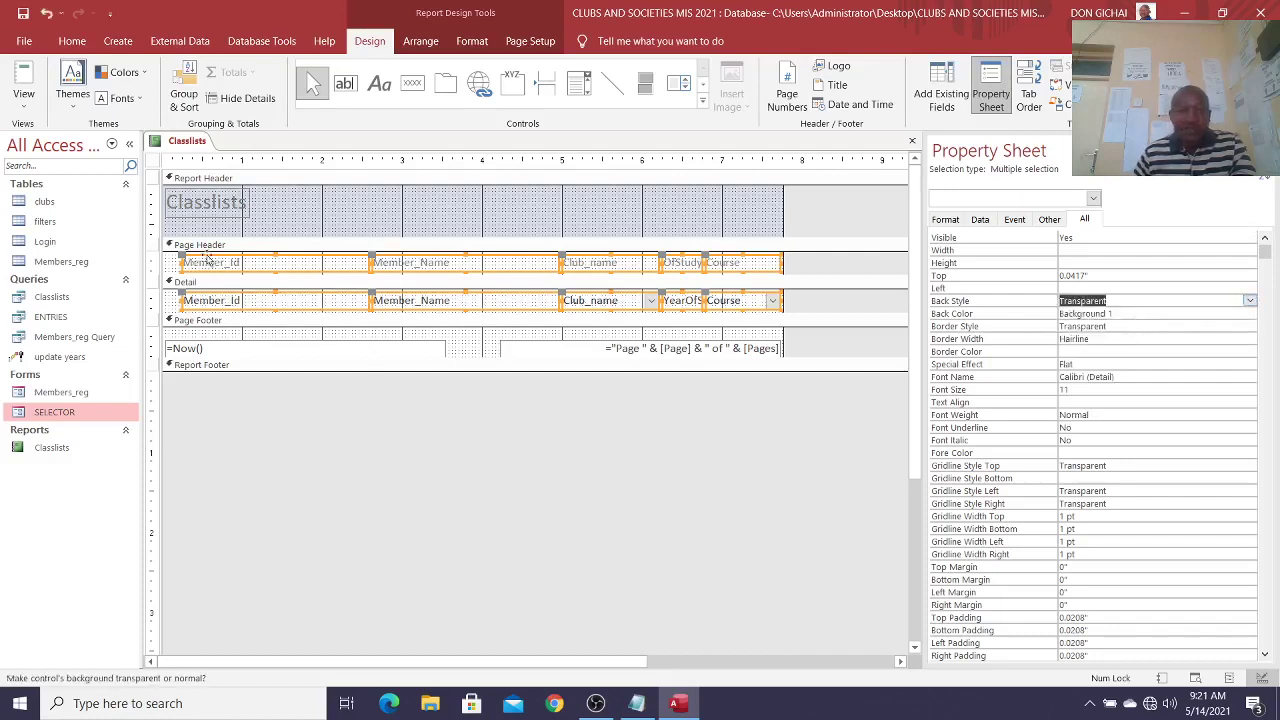
Step: Increase the report header height to about 1.2 inches and move the Classlists title to the lower middle of the header
left_click_drag(362, 240, 364, 284)
left_click(236, 219)
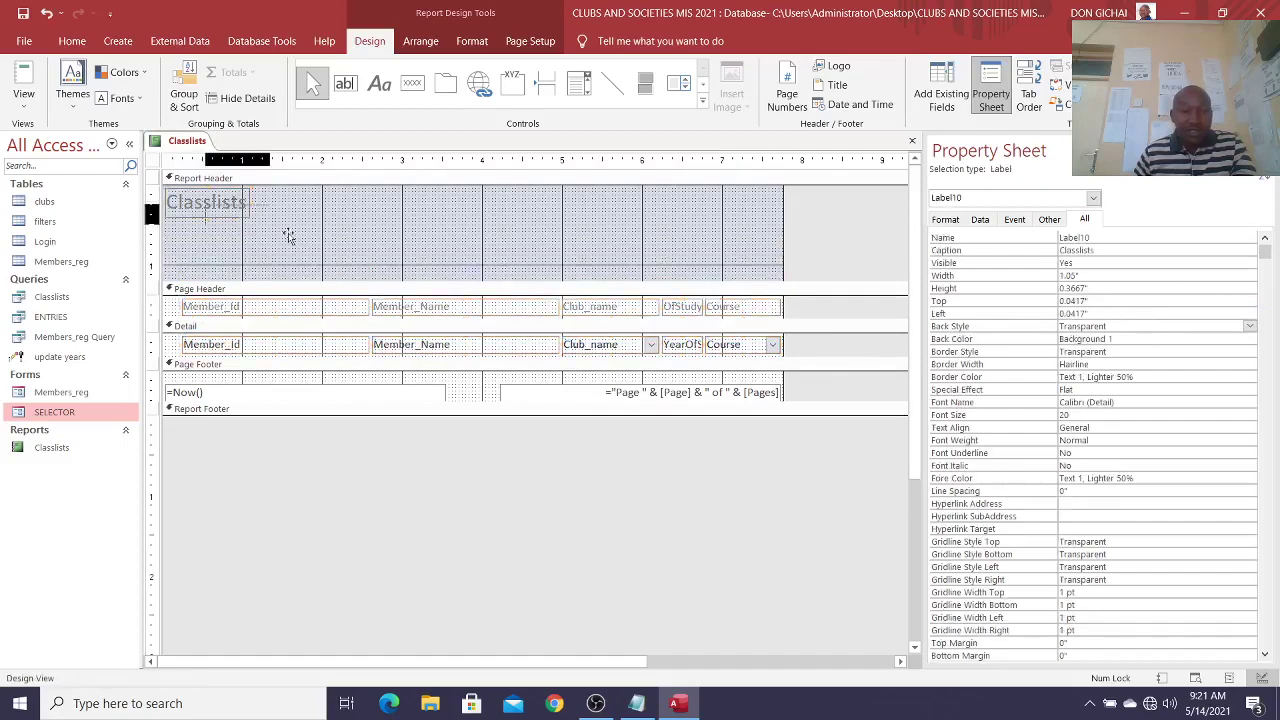
left_click_drag(250, 208, 510, 268)
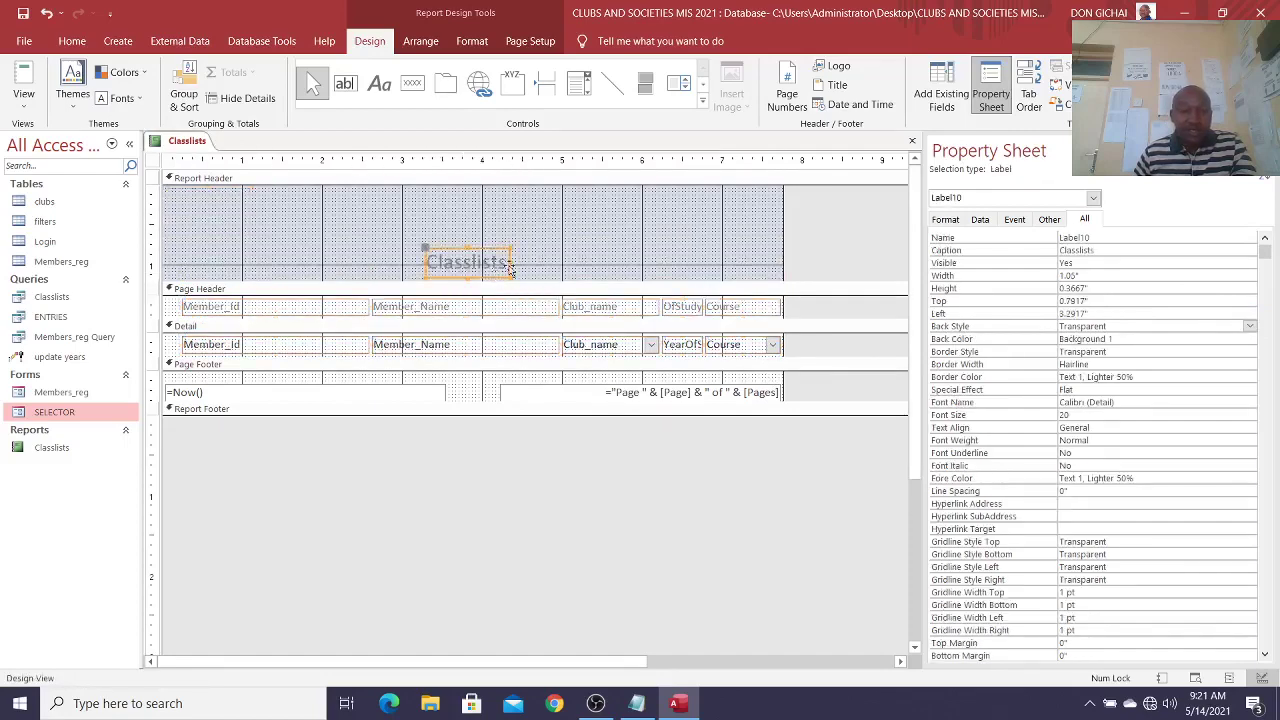
Step: Make the Classlists title text black and bold
left_click(471, 41)
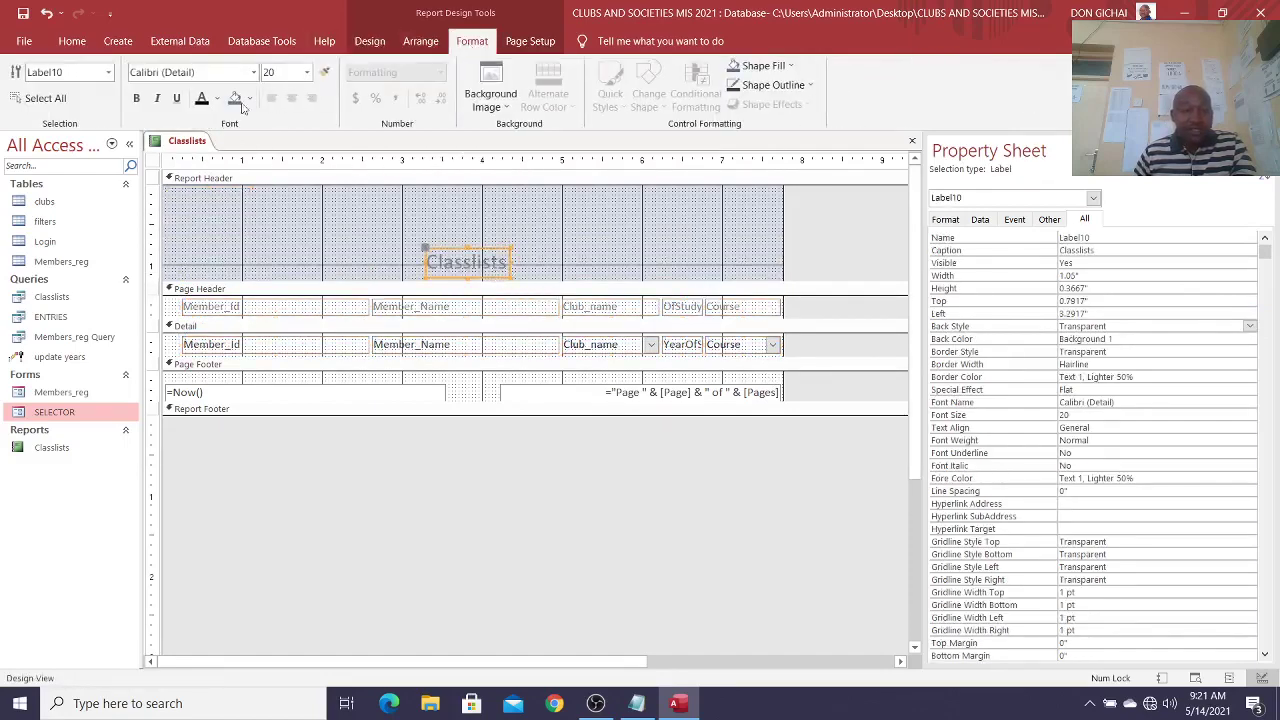
left_click(216, 99)
left_click(209, 131)
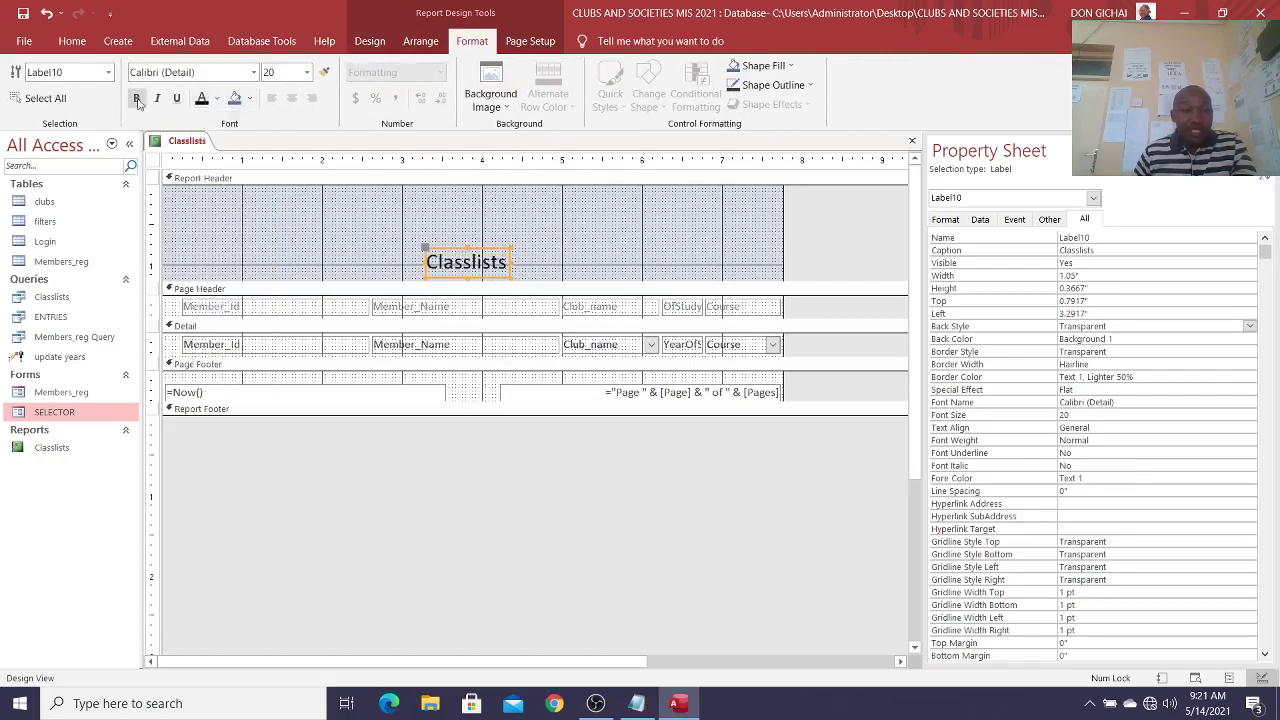
left_click(490, 224)
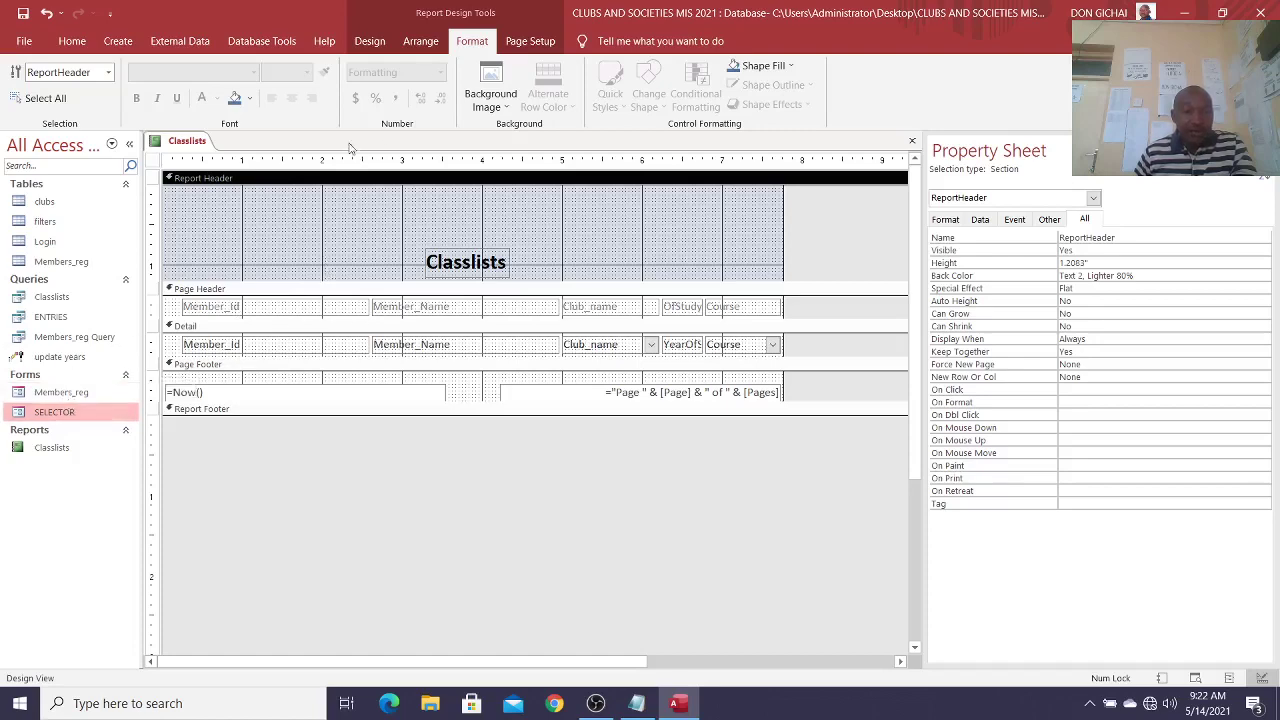
Step: Insert the picture of colourful figures in a circle to the left of the Classlists title in the report header
left_click(369, 41)
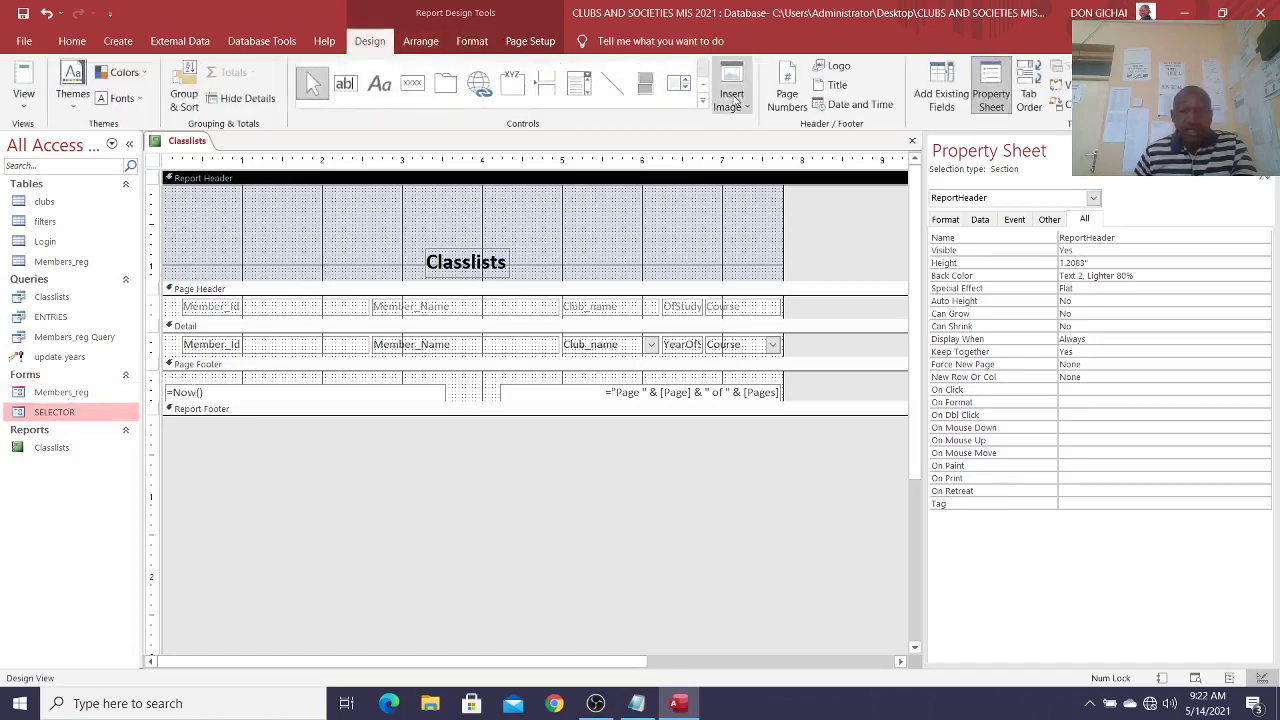
left_click(733, 98)
left_click(745, 160)
left_click_drag(172, 188, 368, 265)
left_click(468, 224)
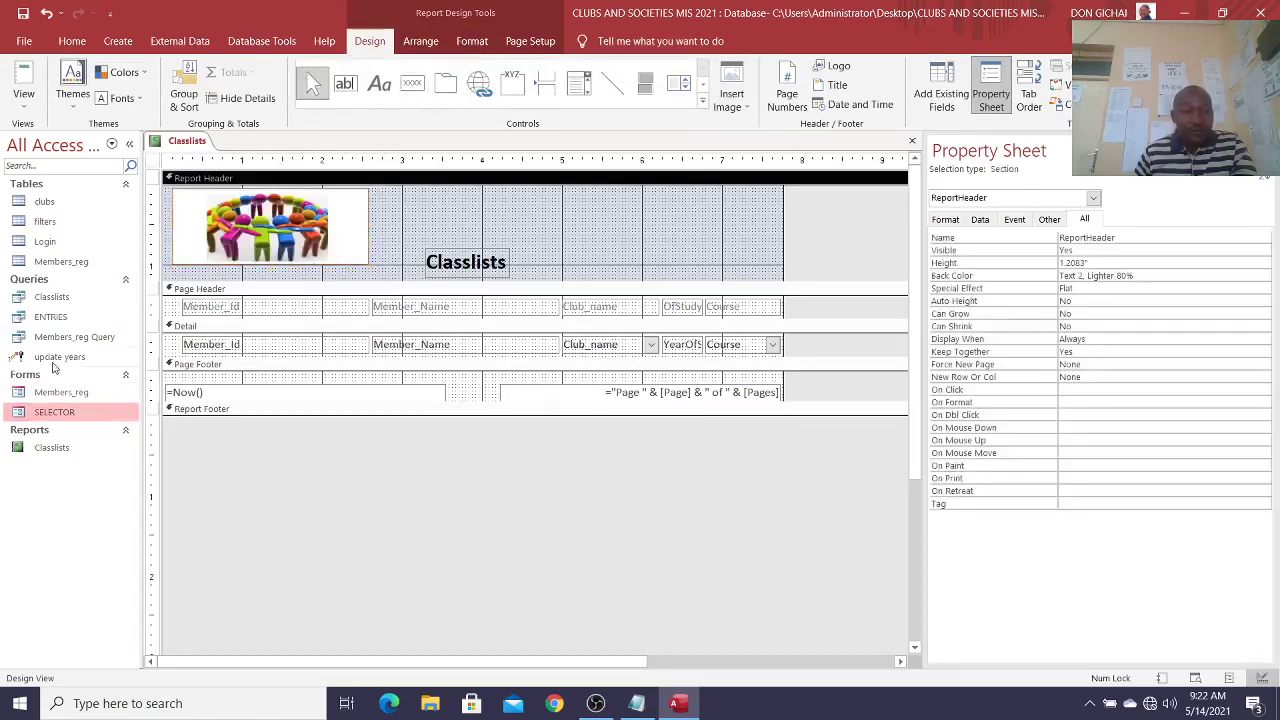
Step: Add a label reading CLUB AND SOCIETY M.I.S above the Classlists title, beside the picture in the report header
left_click(379, 83)
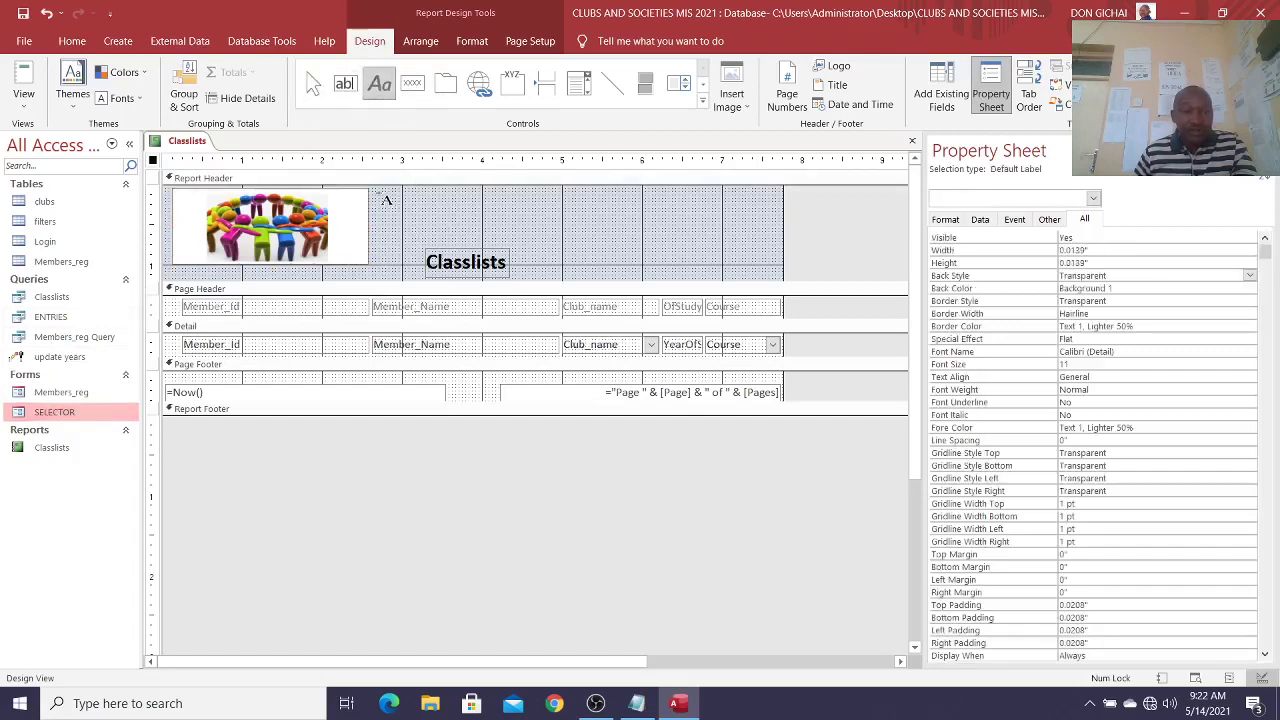
left_click_drag(381, 194, 756, 242)
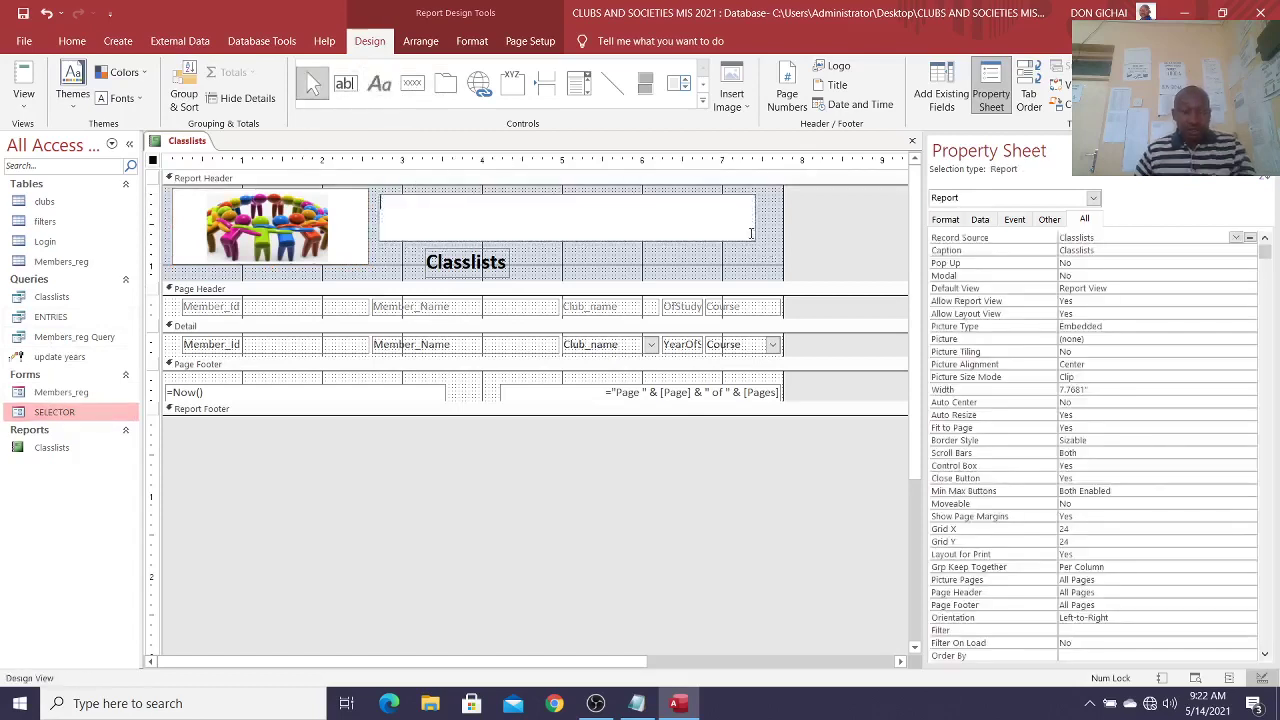
type("C")
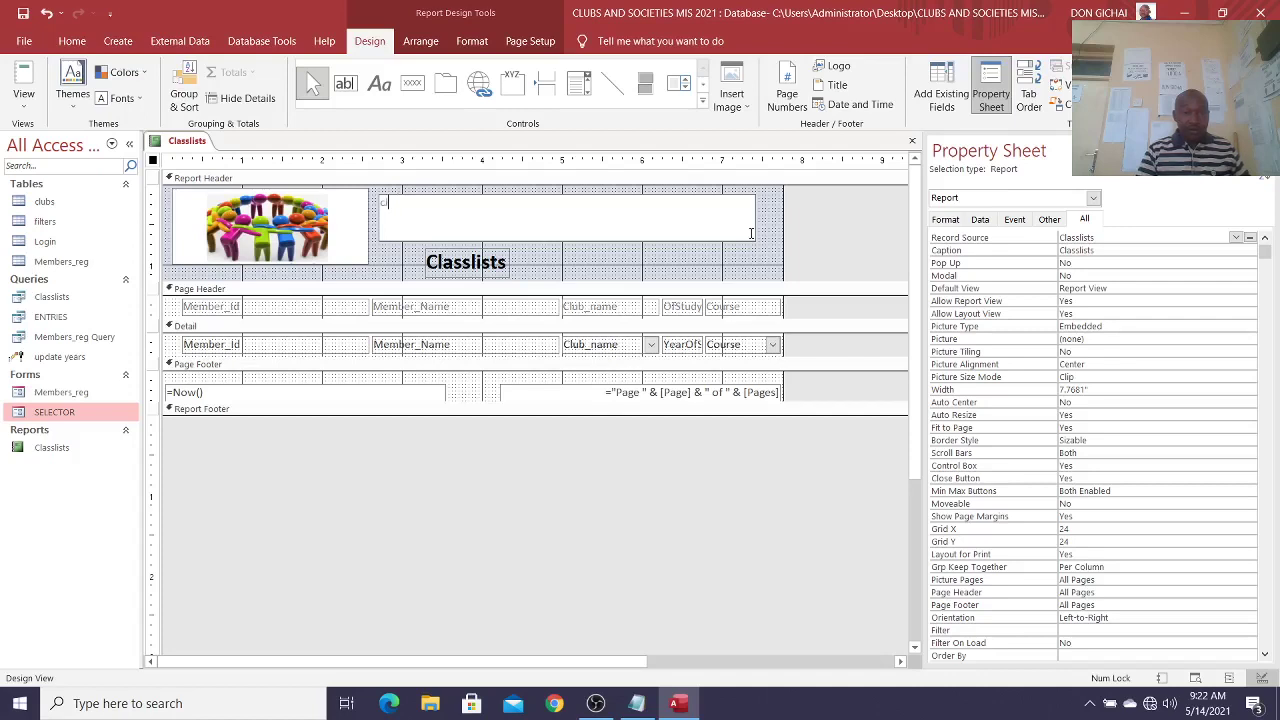
key("BackSpace")
key("Caps_Lock")
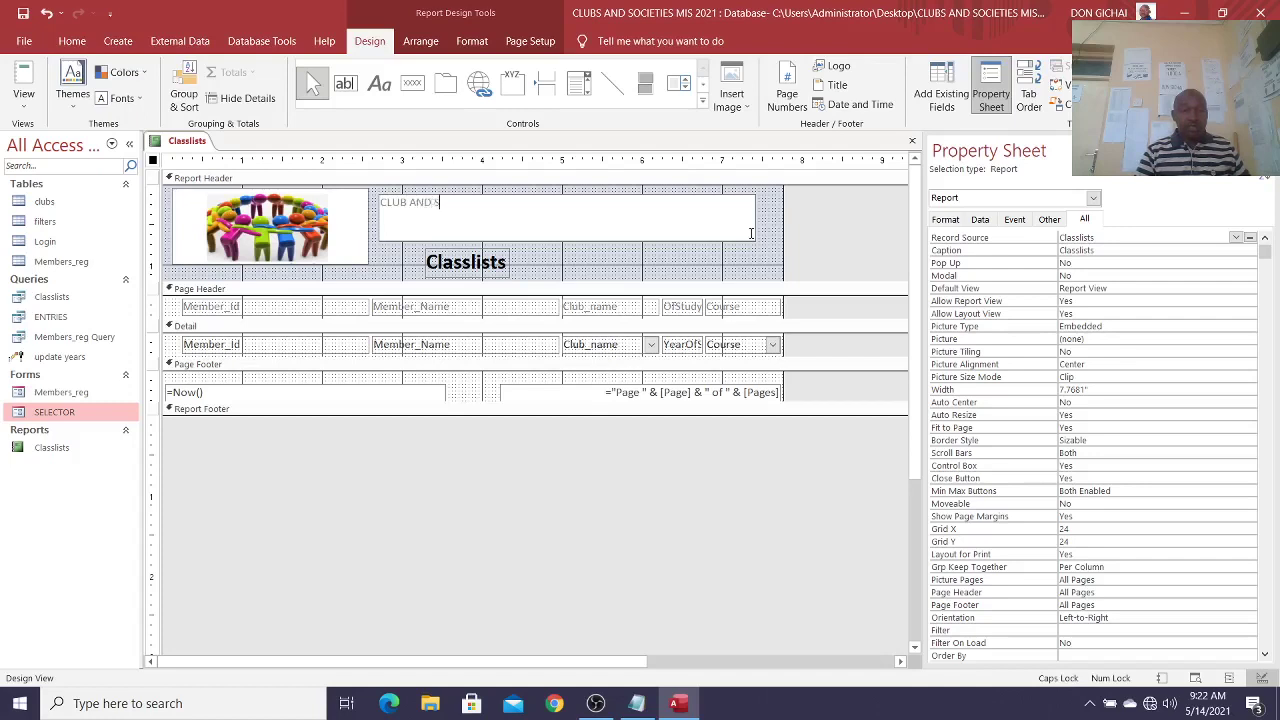
type("CLUB AND SOCIETY M.I")
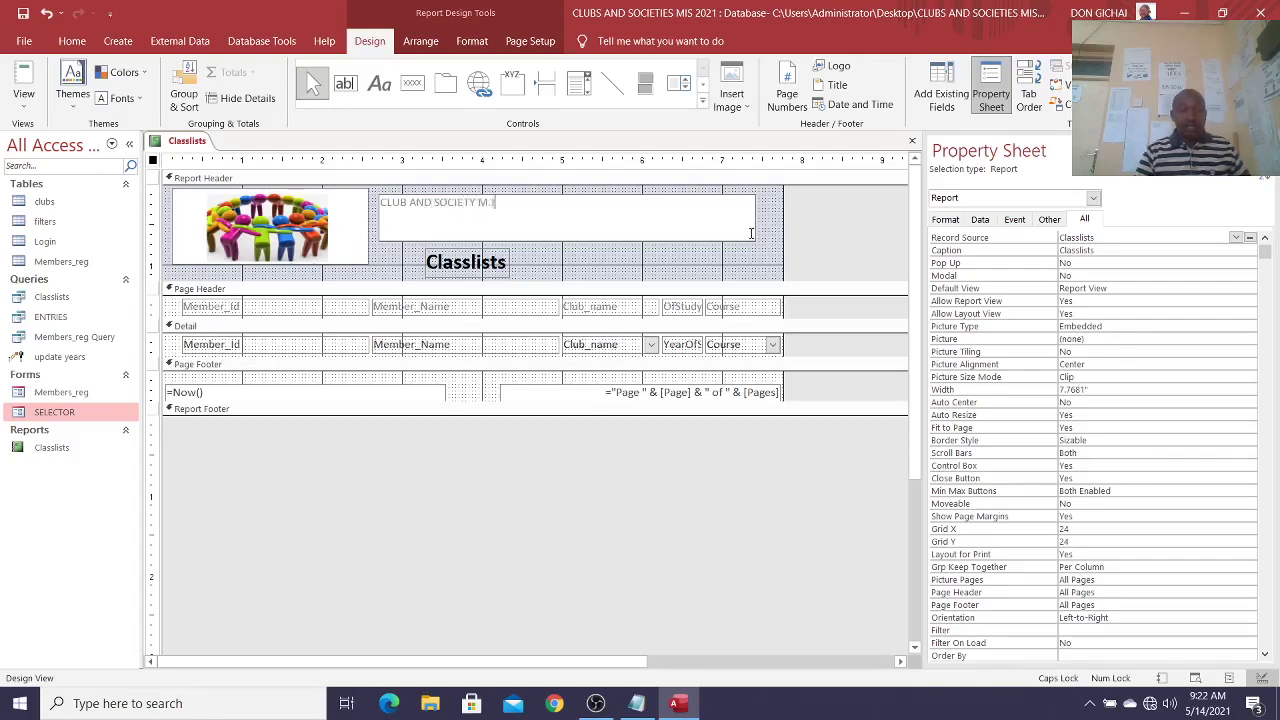
type(".S")
key("Return")
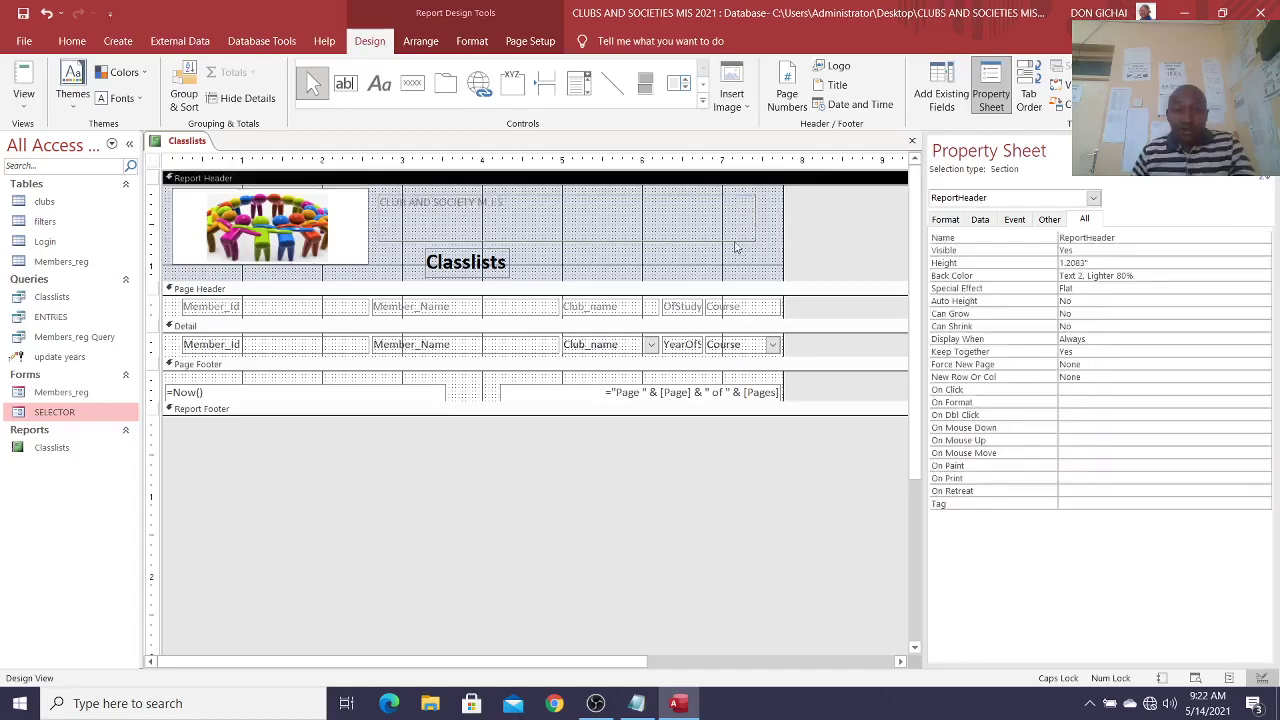
Step: Format the CLUB AND SOCIETY M.I.S label in 26-point black bold text
left_click(530, 41)
left_click(421, 41)
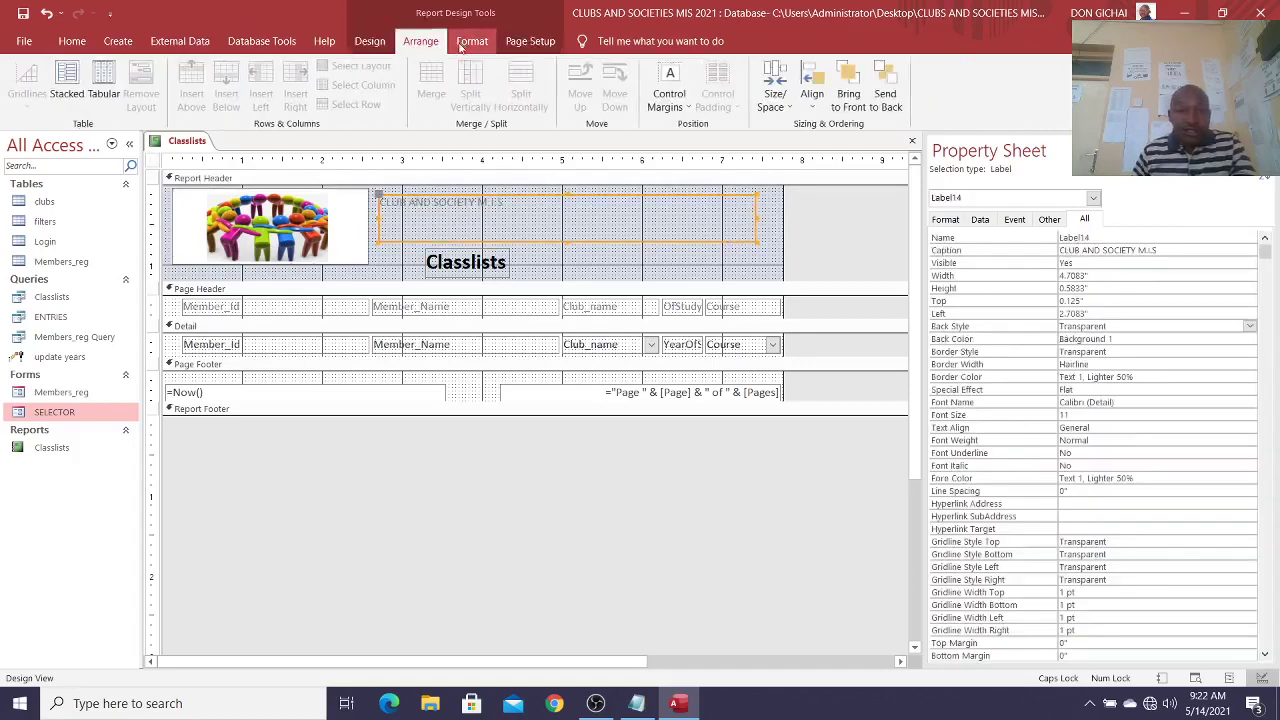
left_click(530, 41)
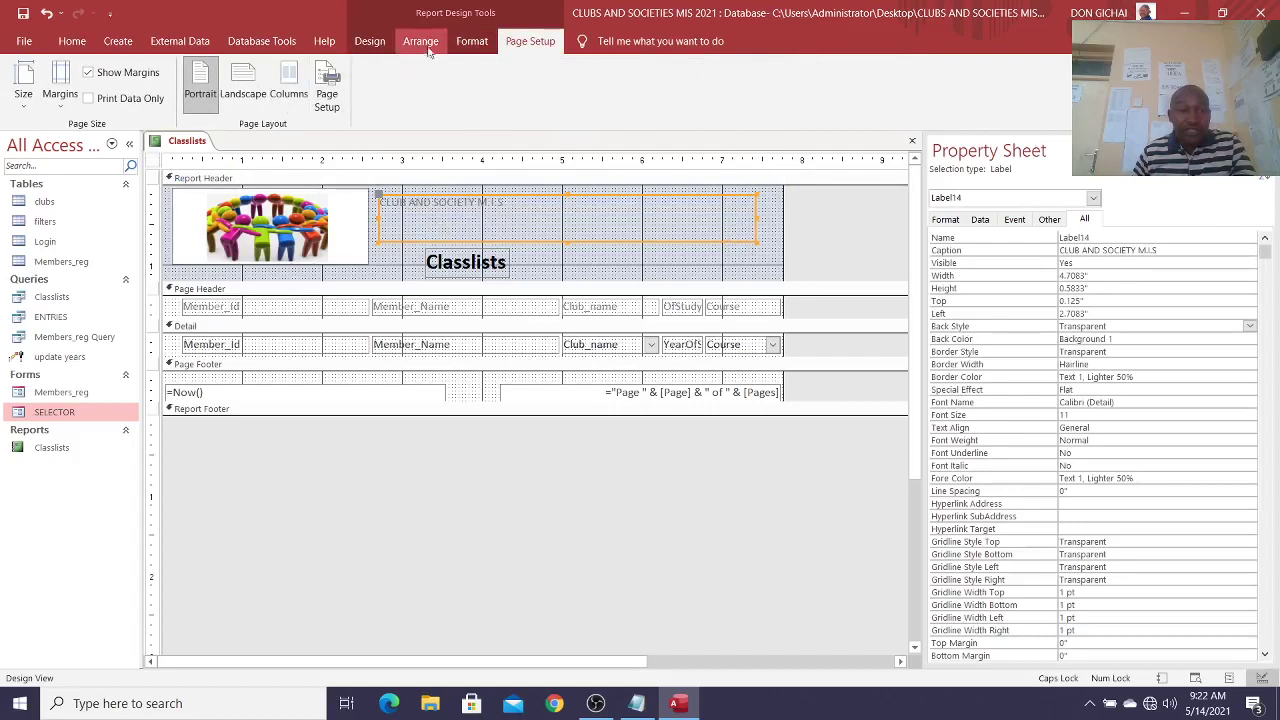
left_click(472, 41)
left_click(307, 72)
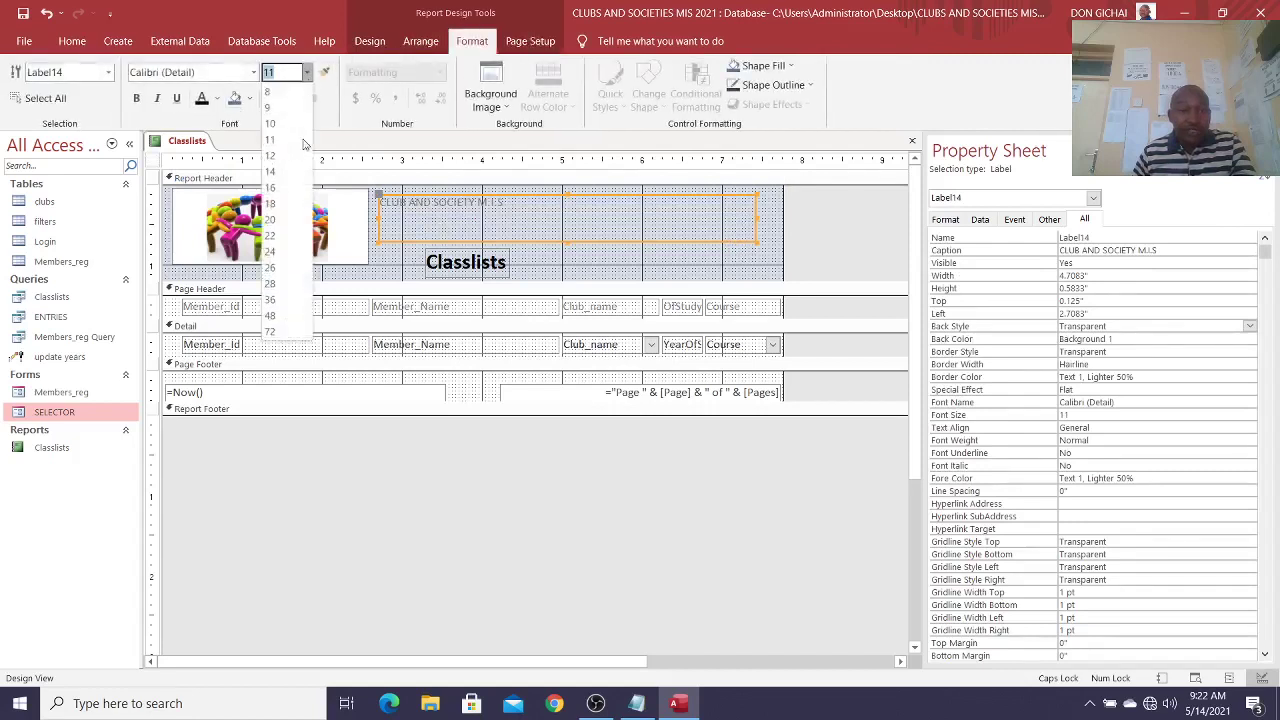
left_click(289, 270)
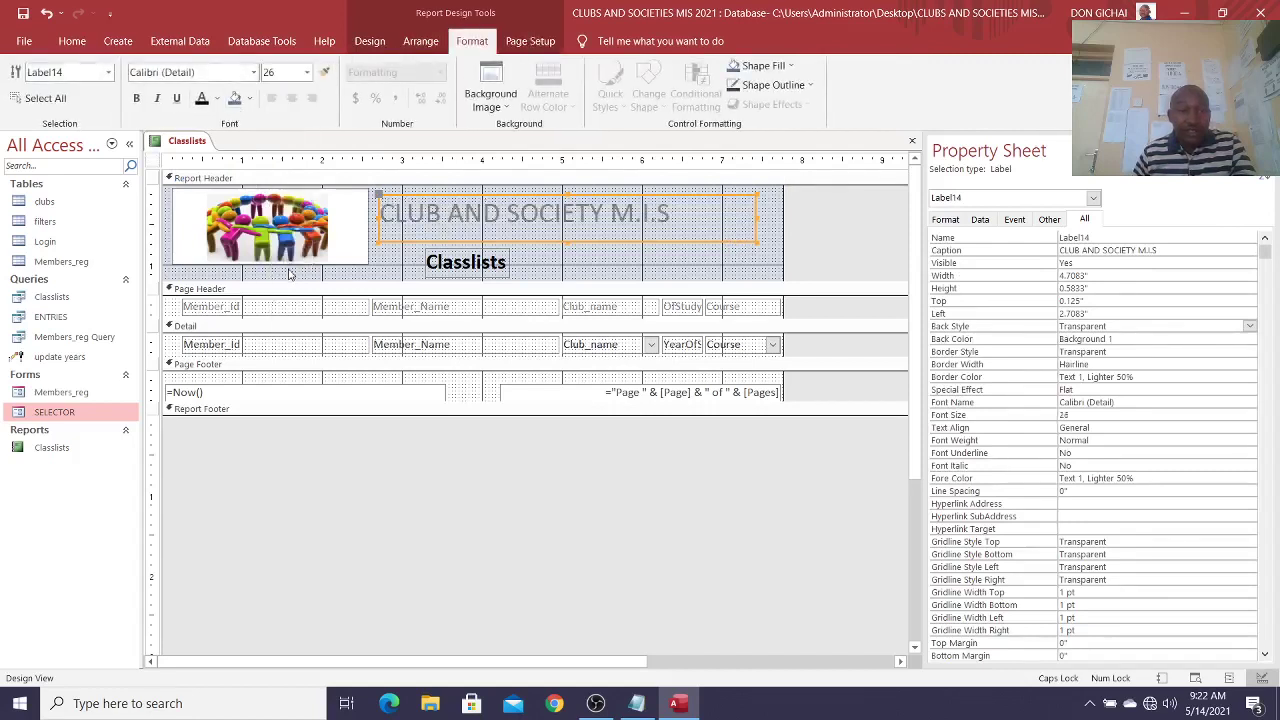
left_click(201, 97)
left_click(136, 97)
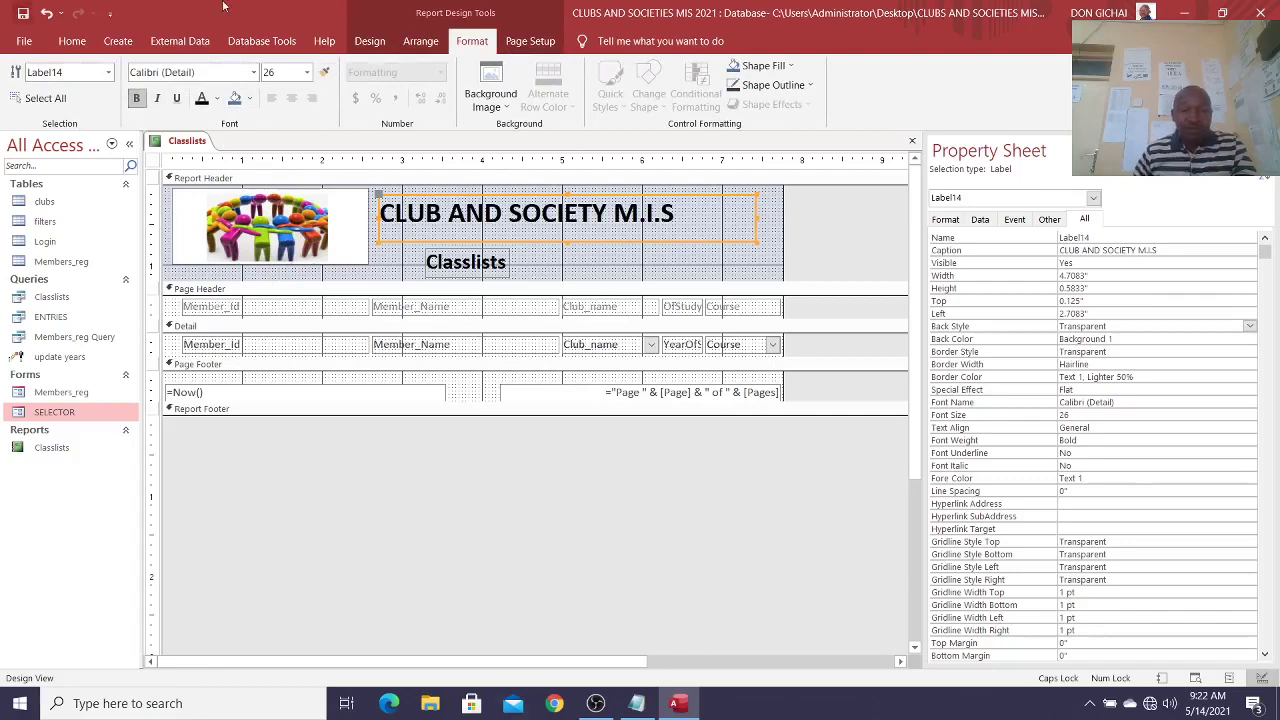
Step: Make all the page header labels and detail fields black and bold
left_click(173, 307)
left_click_drag(173, 307, 775, 356)
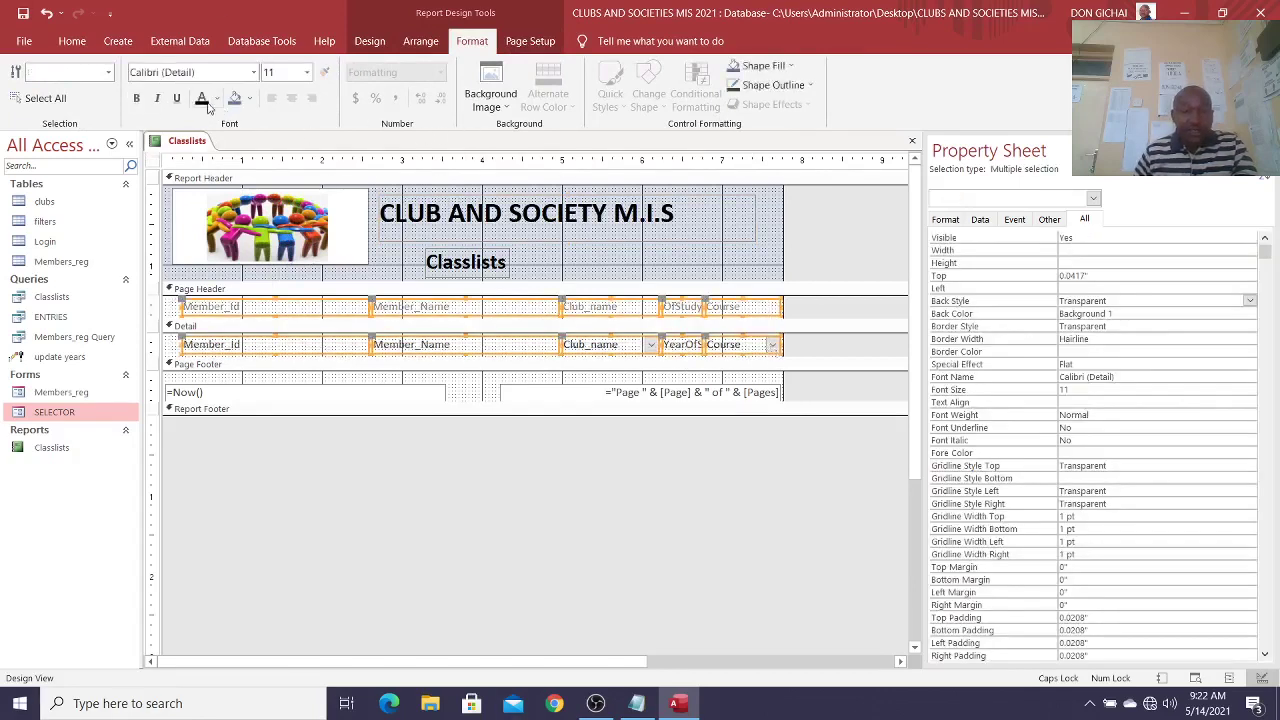
left_click(201, 97)
left_click(136, 97)
left_click(495, 498)
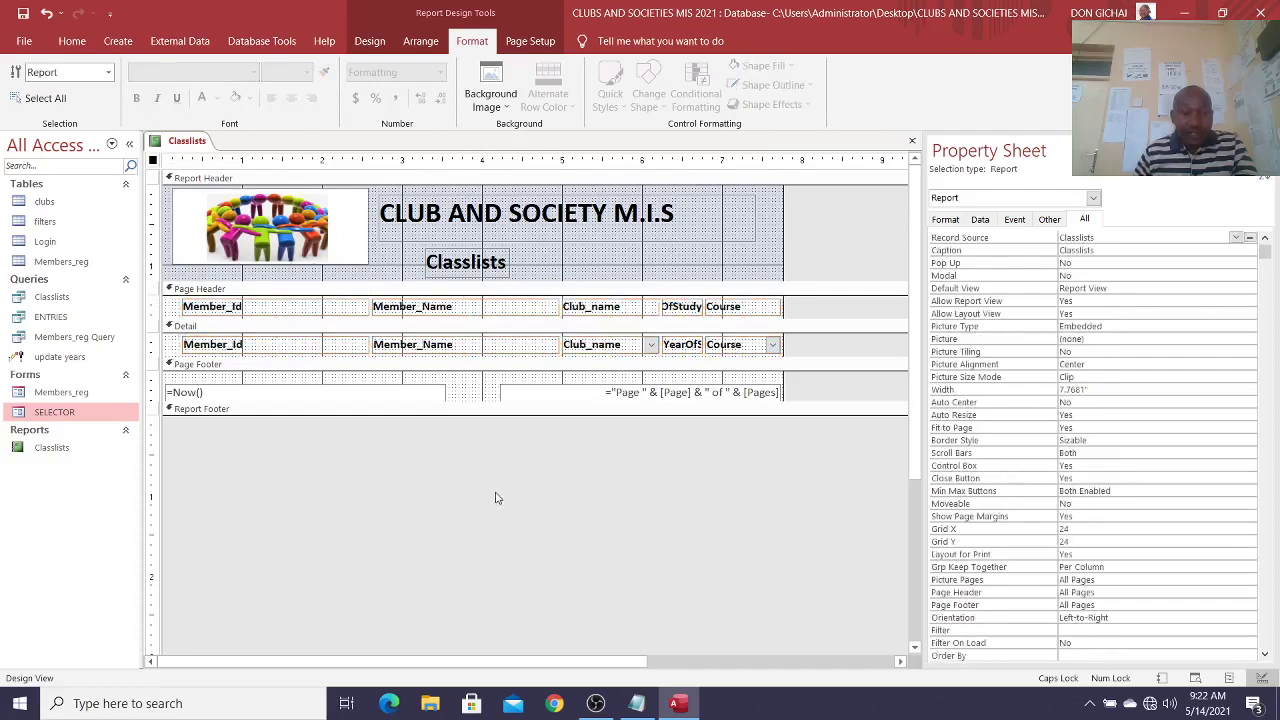
Step: Shorten the YearOfStudy column heading in the page header to YearStudy
left_click(686, 309)
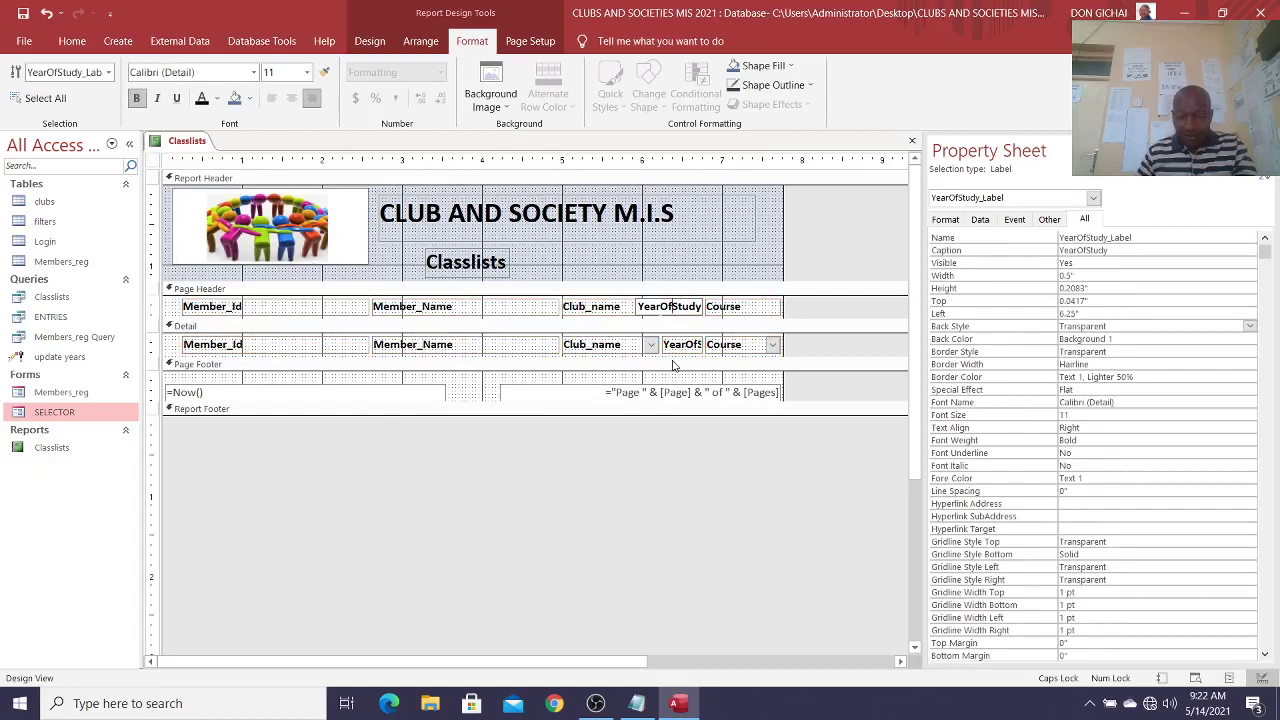
key("BackSpace")
key("BackSpace")
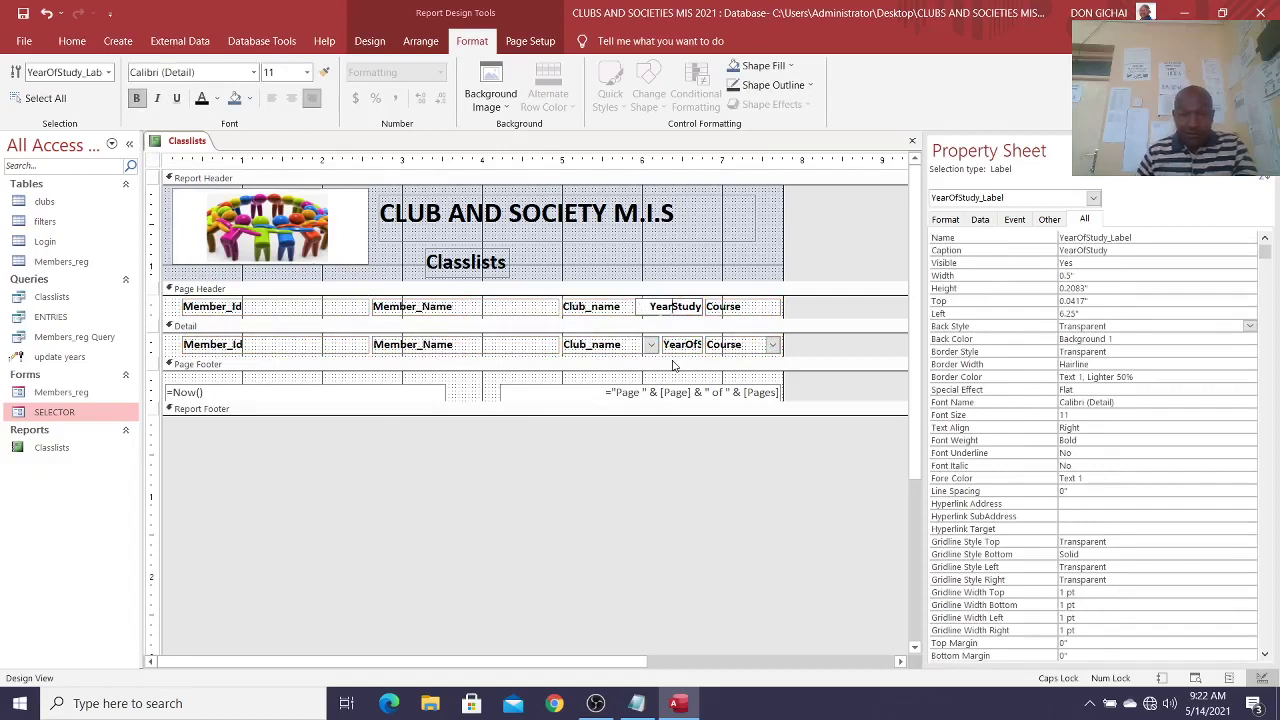
left_click(680, 470)
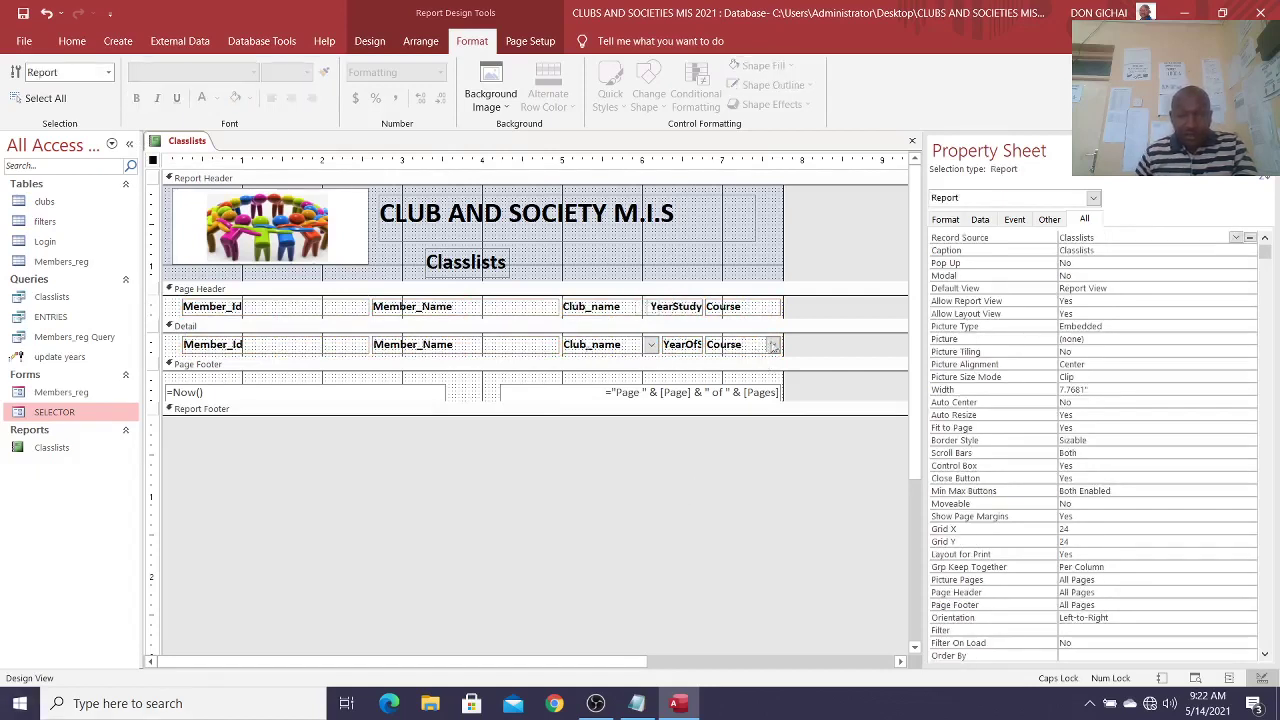
Step: Narrow the Member_Id detail field to about 1.2 inches and its page header label to about 1.1 inches
left_click(330, 345)
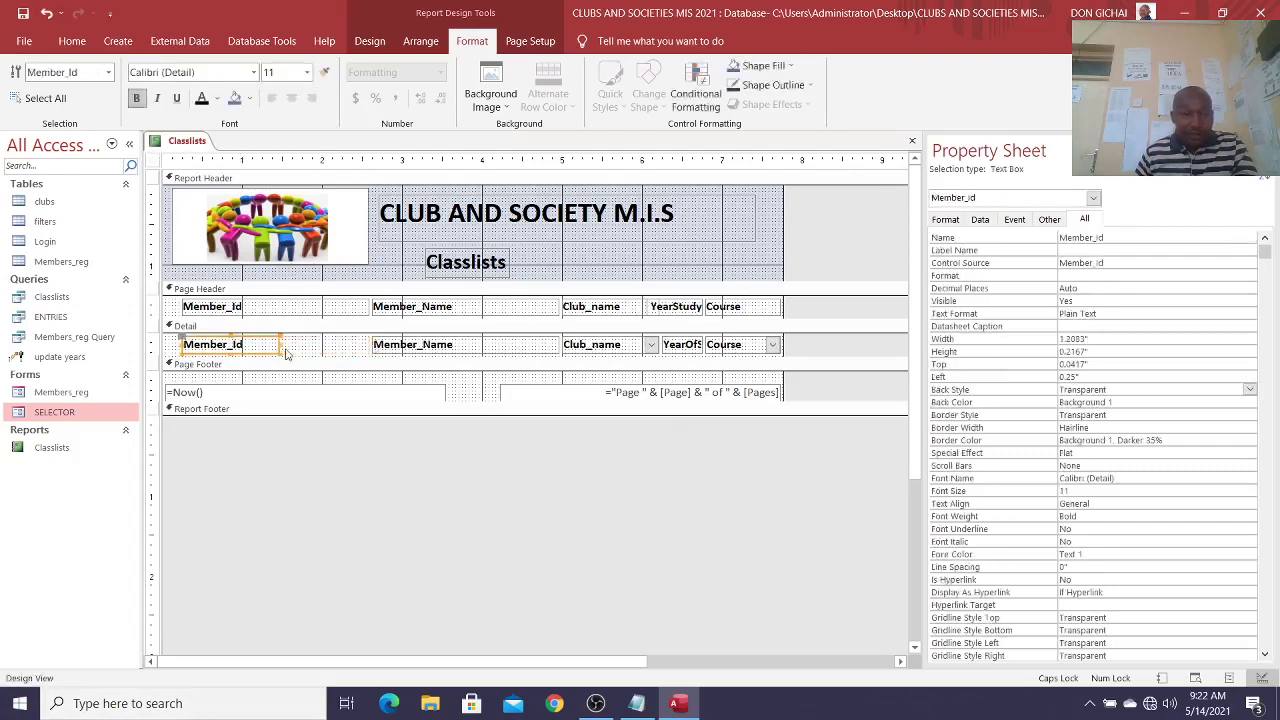
left_click(362, 306)
left_click_drag(362, 306, 268, 306)
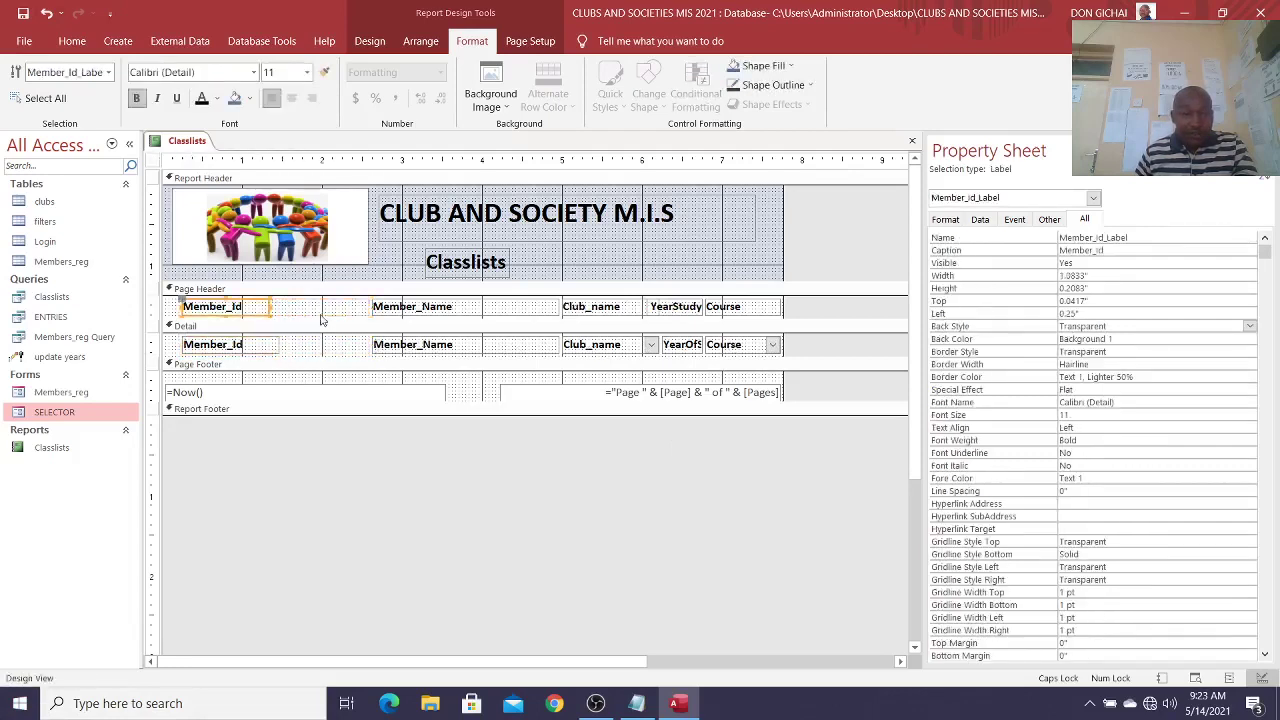
Step: Shift the Member_Name, Club_name, year and Course columns left to close the gaps, and display the result in Report View
left_click_drag(362, 301, 443, 346)
left_click_drag(441, 346, 358, 349)
left_click_drag(551, 304, 606, 347)
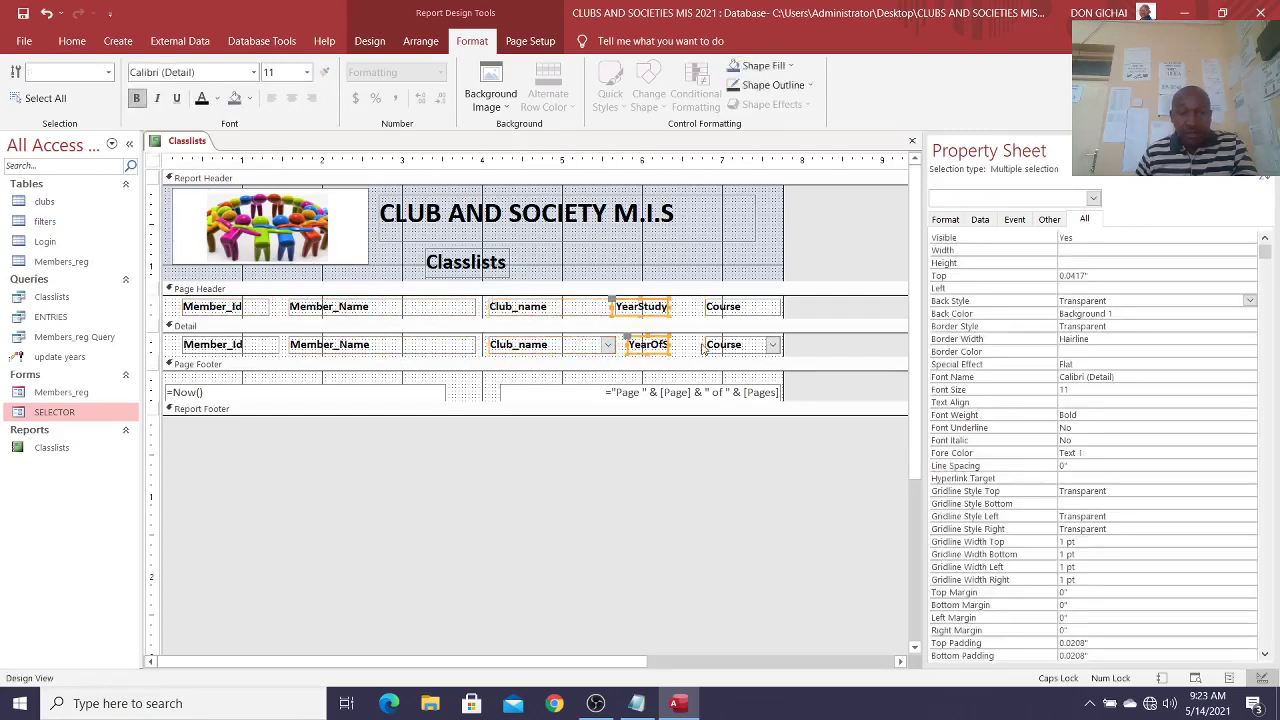
left_click_drag(695, 306, 638, 346)
left_click(642, 346)
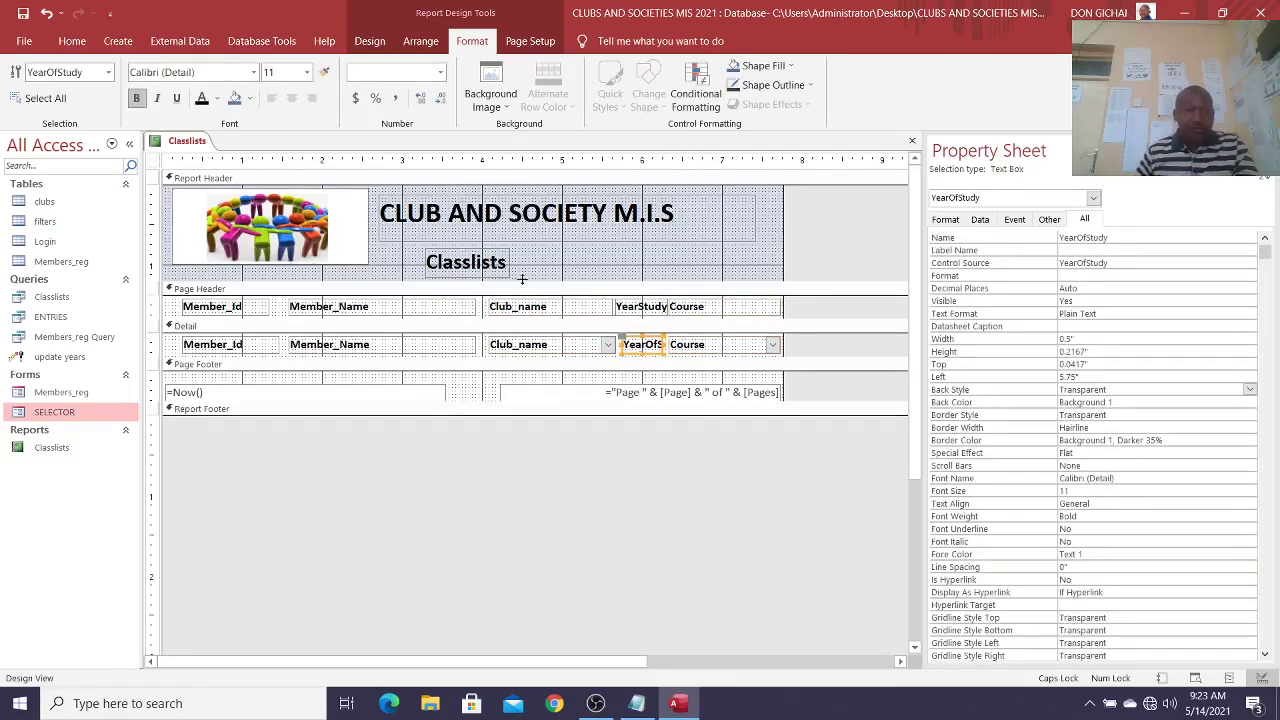
left_click(72, 41)
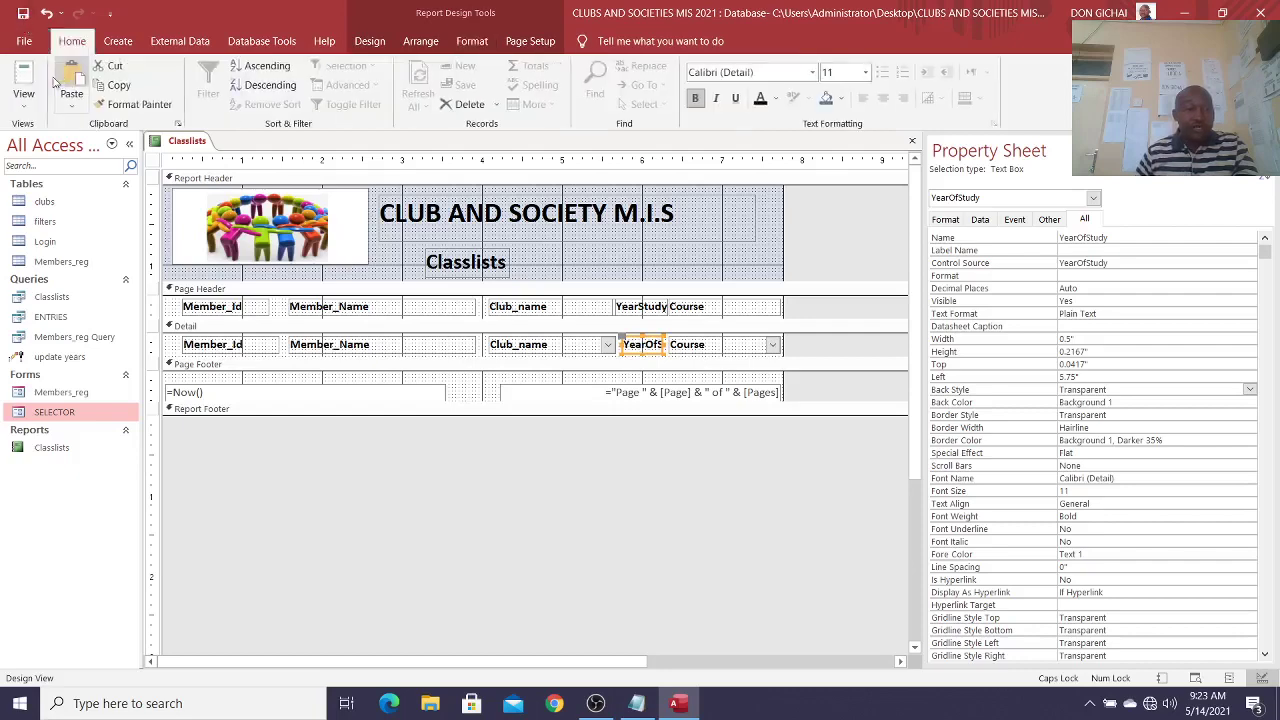
left_click(23, 82)
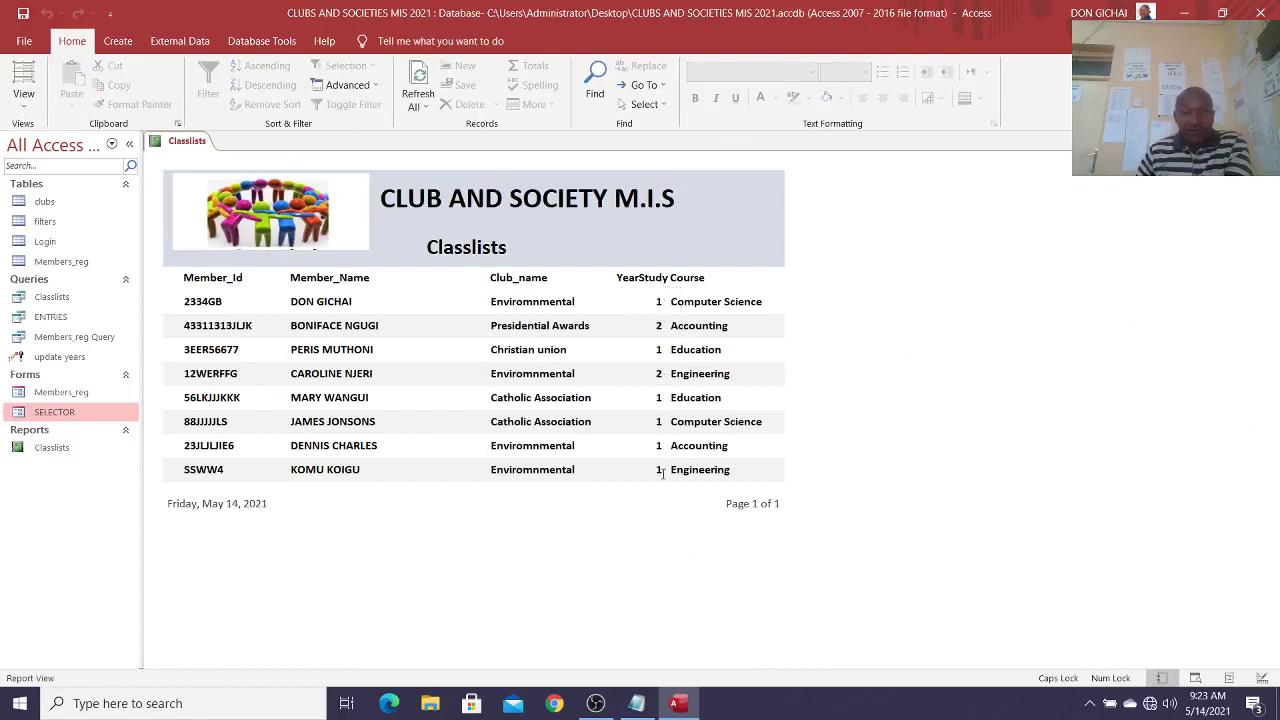
Step: Return to Design View and add the existing YearOfStudy and Course fields to the report header beside the Classlists title
right_click(800, 229)
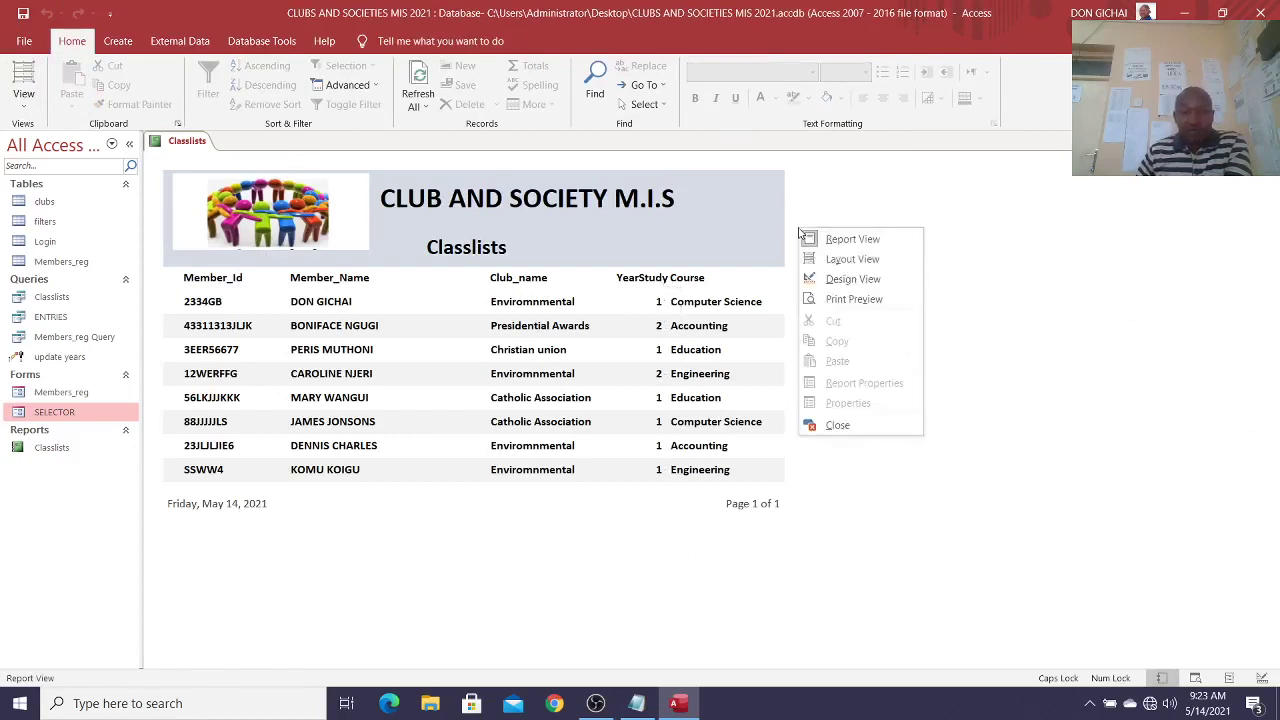
left_click(852, 279)
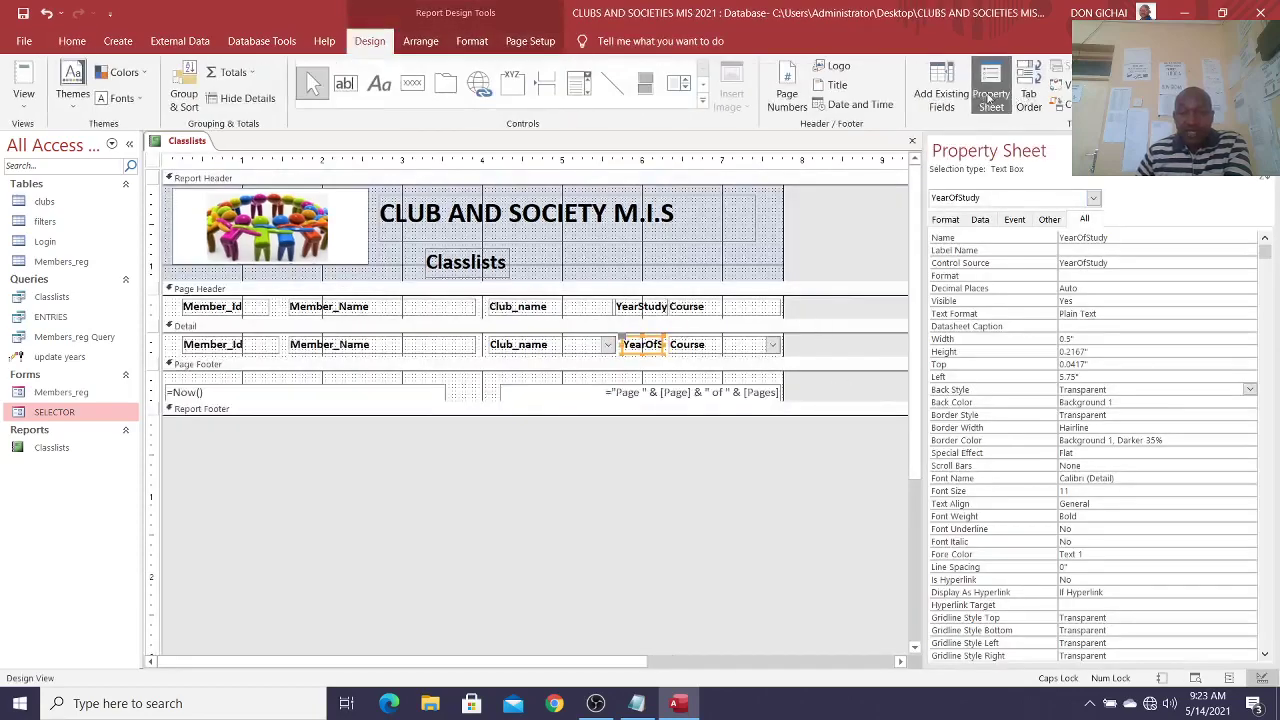
left_click(941, 92)
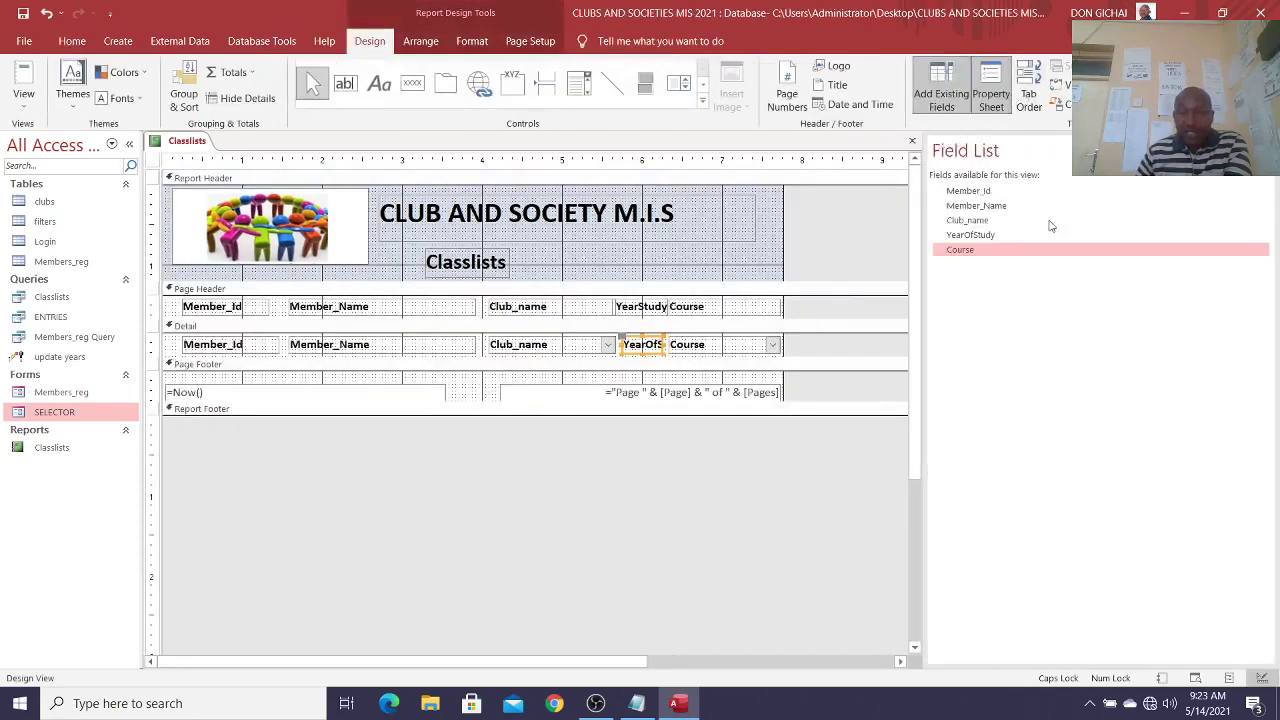
left_click(960, 250)
left_click(957, 236, "shift")
left_click_drag(957, 236, 658, 262)
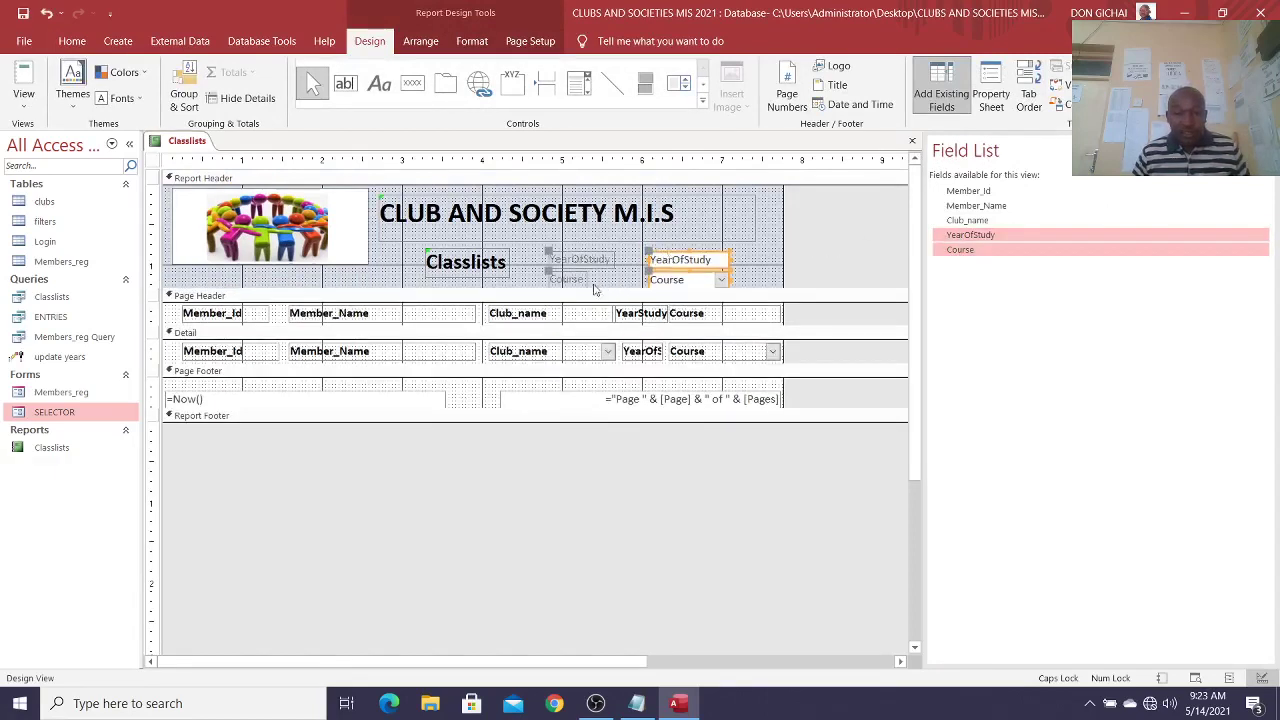
Step: Widen the Course box in the report header and select the YearOfStudy box above it
left_click(734, 283)
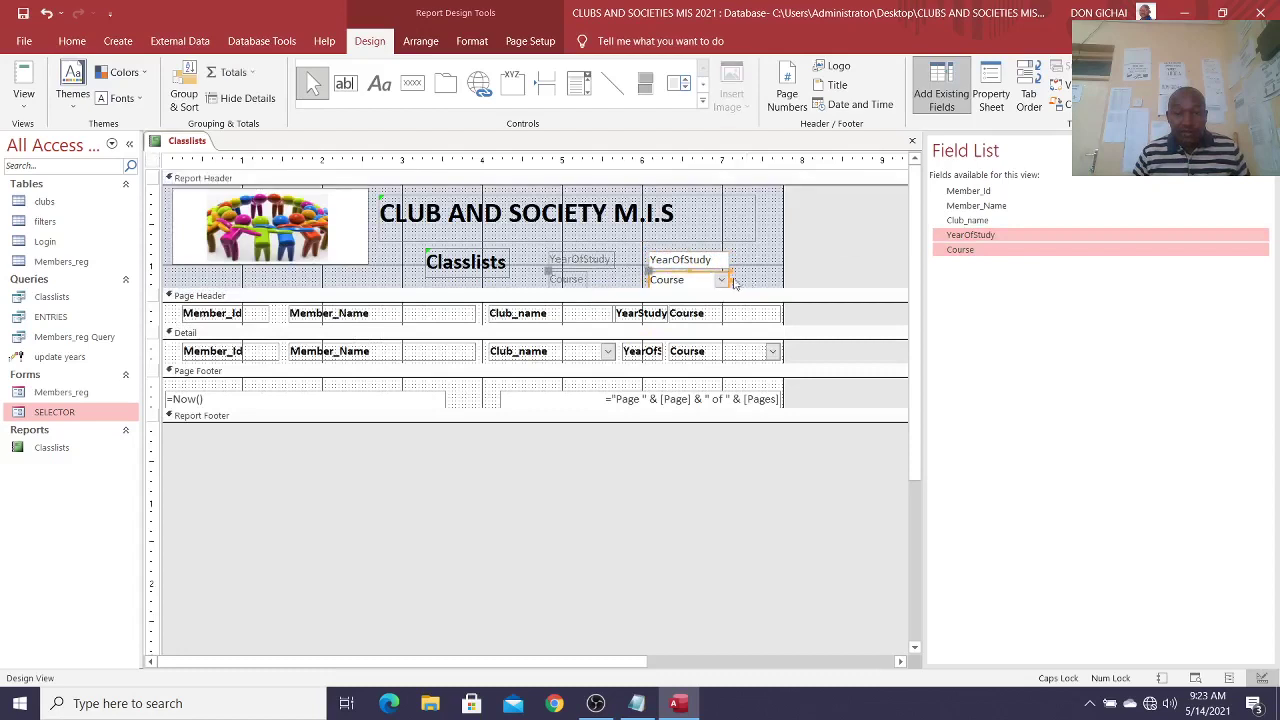
left_click_drag(729, 278, 783, 284)
left_click(708, 261)
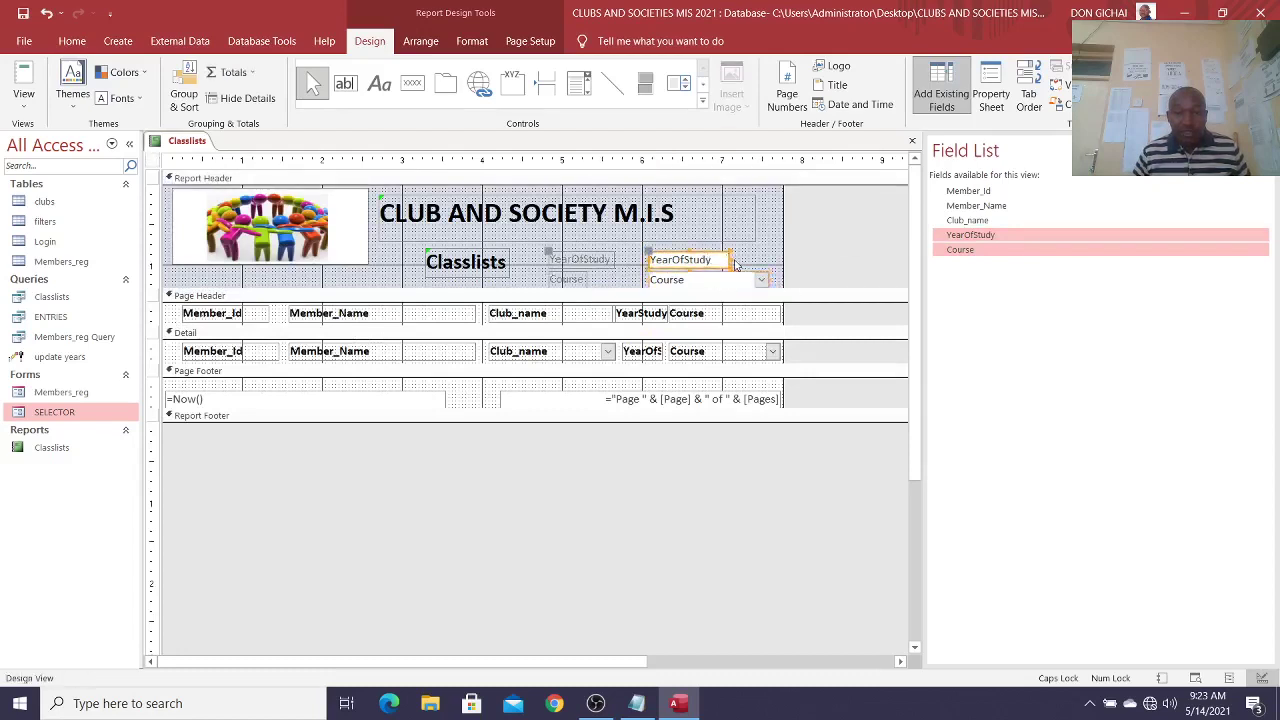
Step: Check the Classlists report in Report View and close it, saving the design changes
left_click(23, 80)
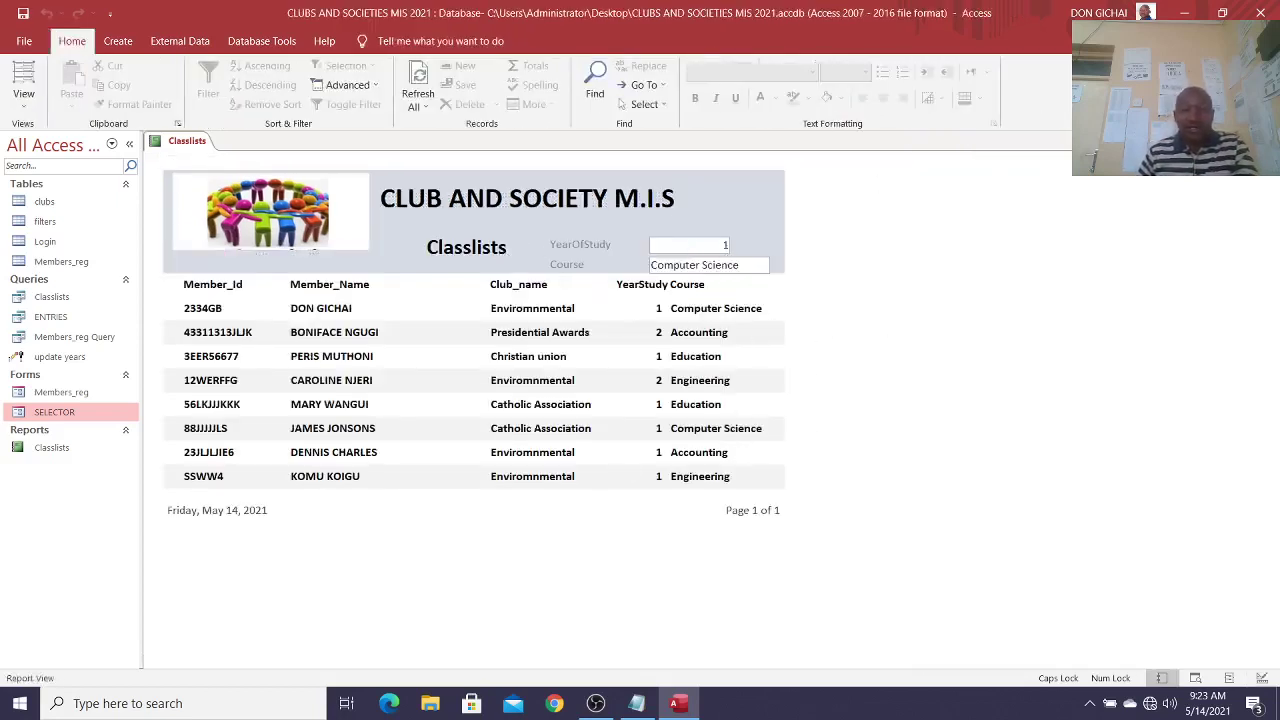
left_click(1267, 141)
left_click(602, 398)
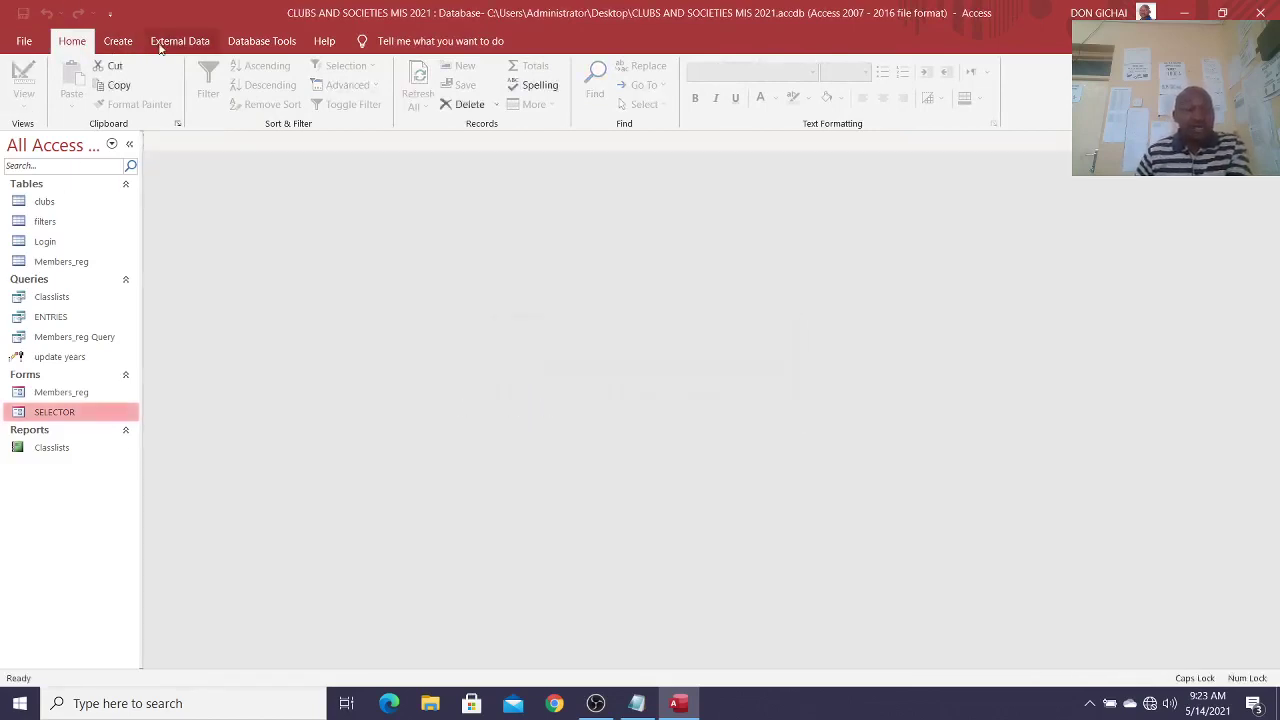
Step: Start the Report Wizard on the Members_reg table and add the Member_Id, Member_Name, DateOfREg and Reg_Fee fields
left_click(120, 43)
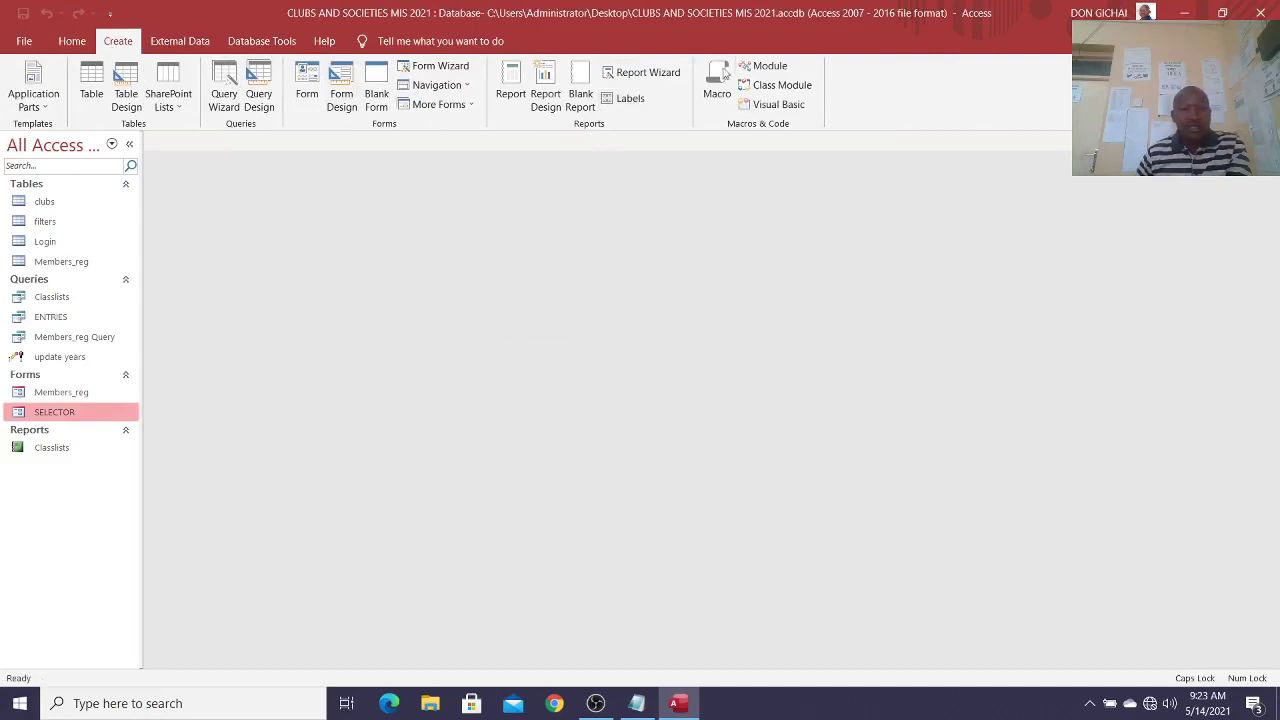
left_click(640, 73)
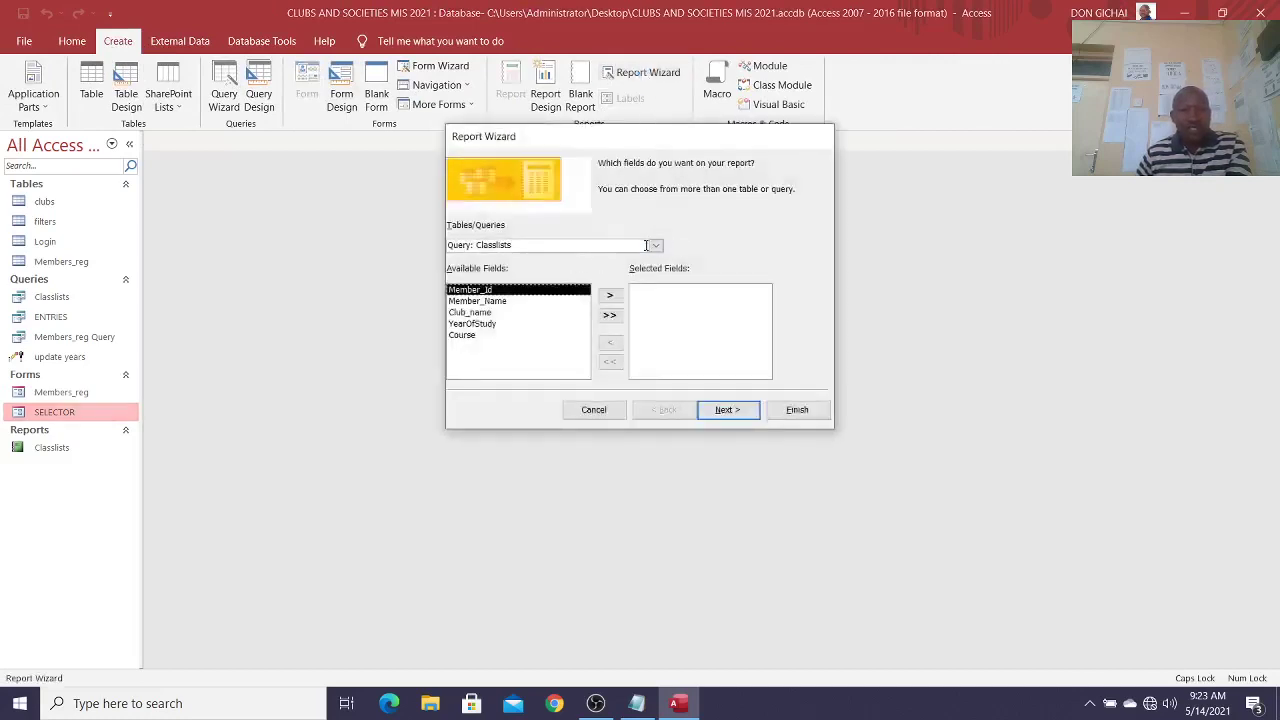
left_click(655, 245)
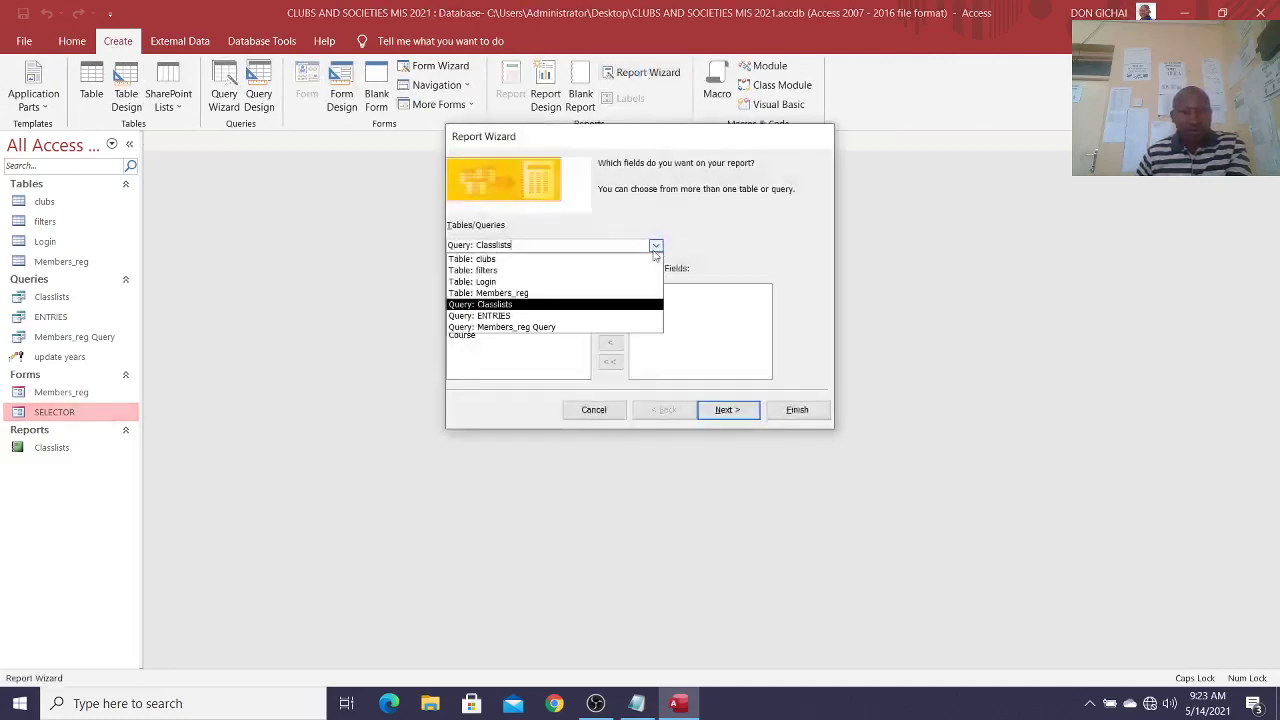
left_click(596, 293)
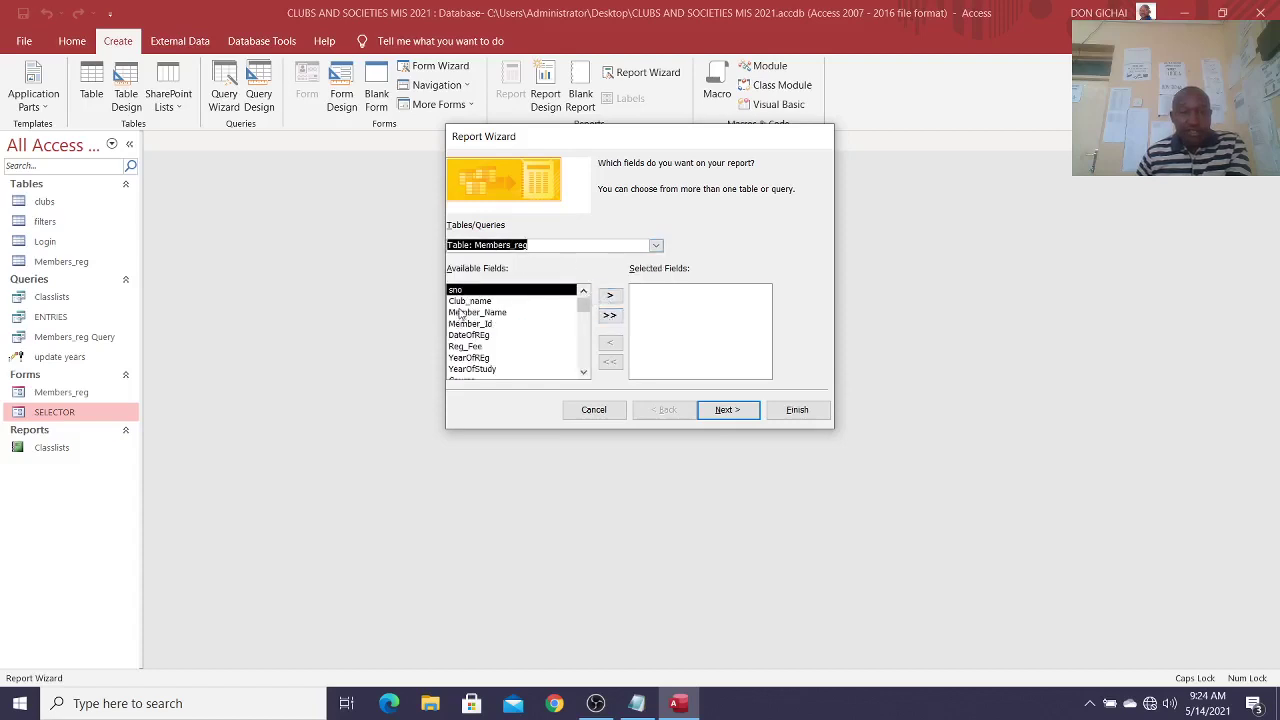
left_click(489, 324)
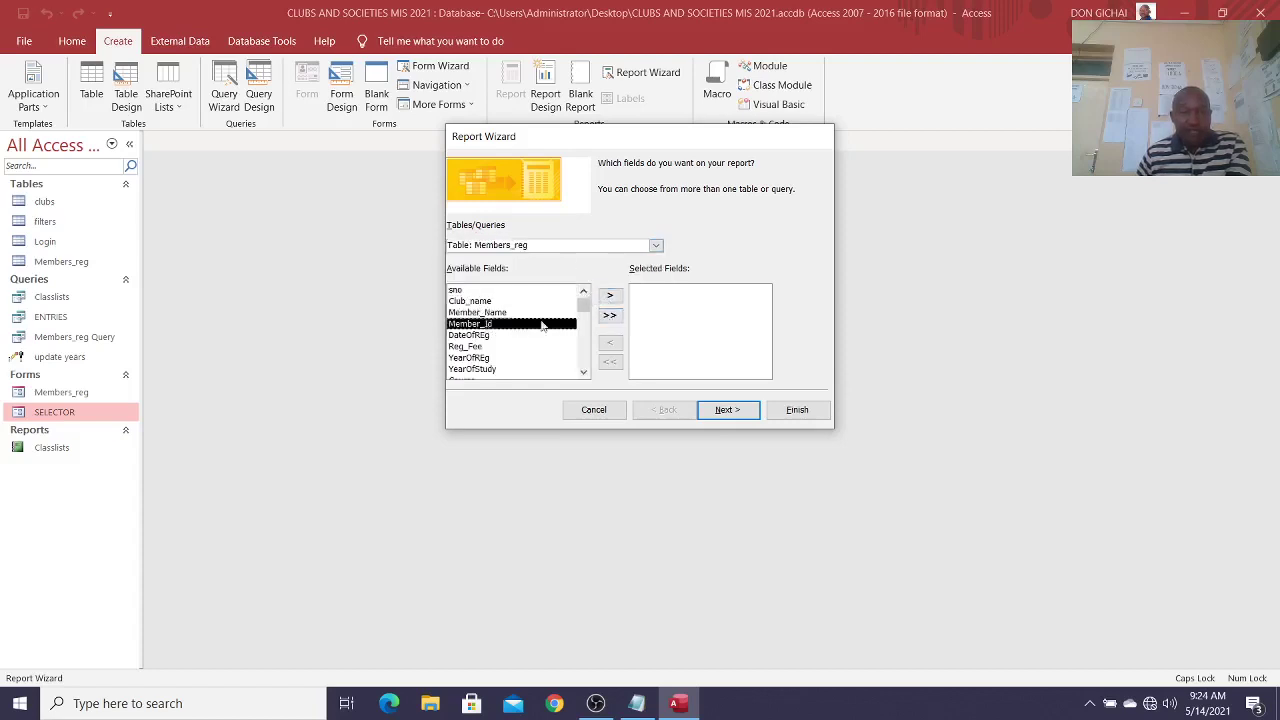
left_click(610, 296)
left_click(505, 312)
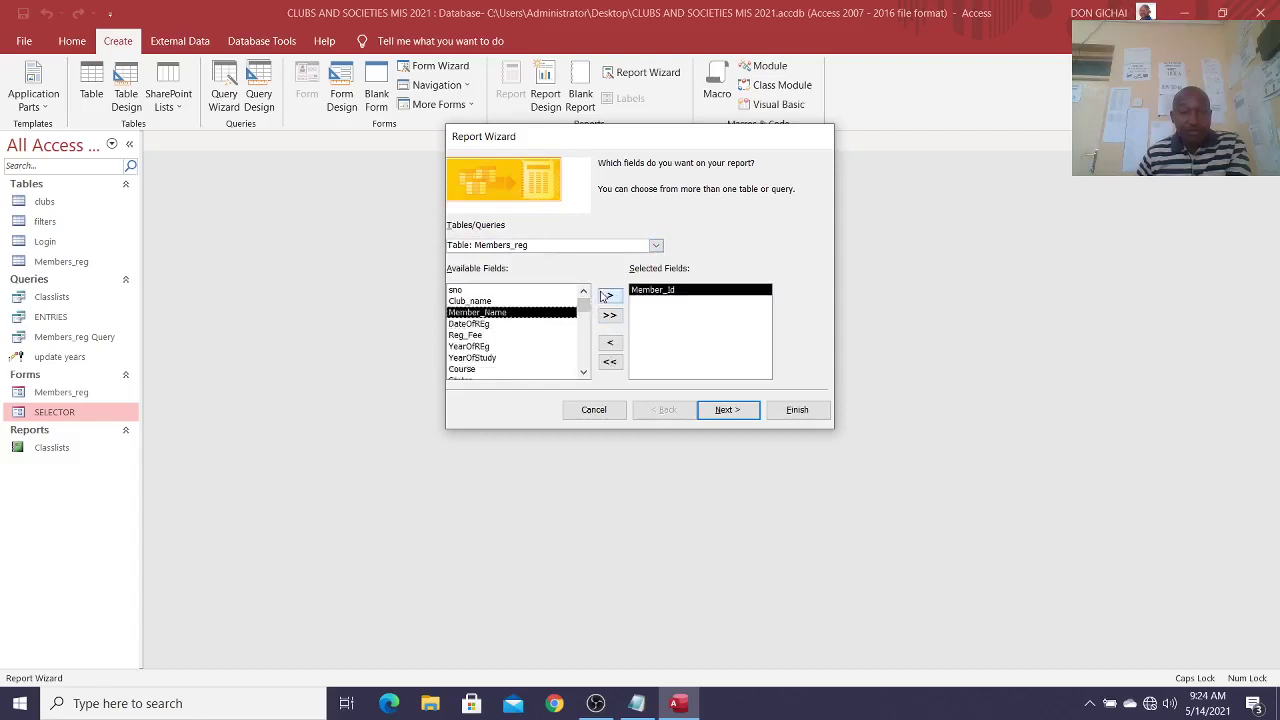
left_click(610, 296)
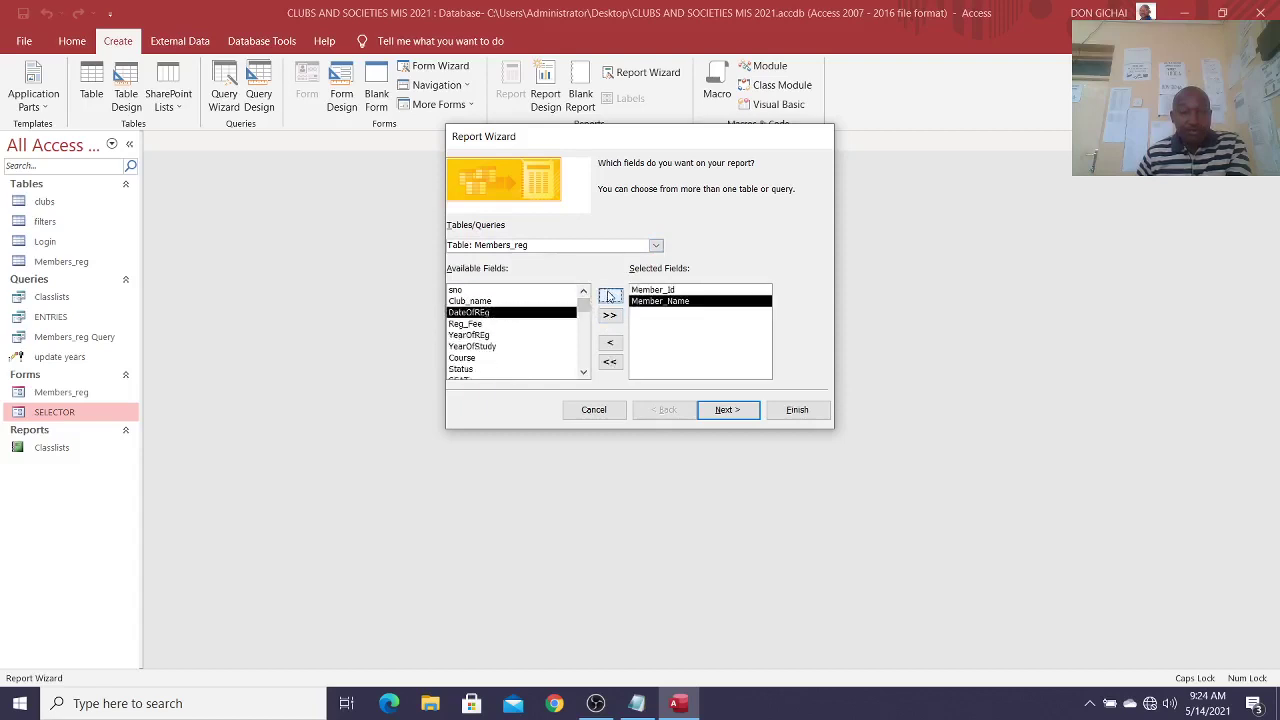
left_click(609, 297)
left_click(609, 297)
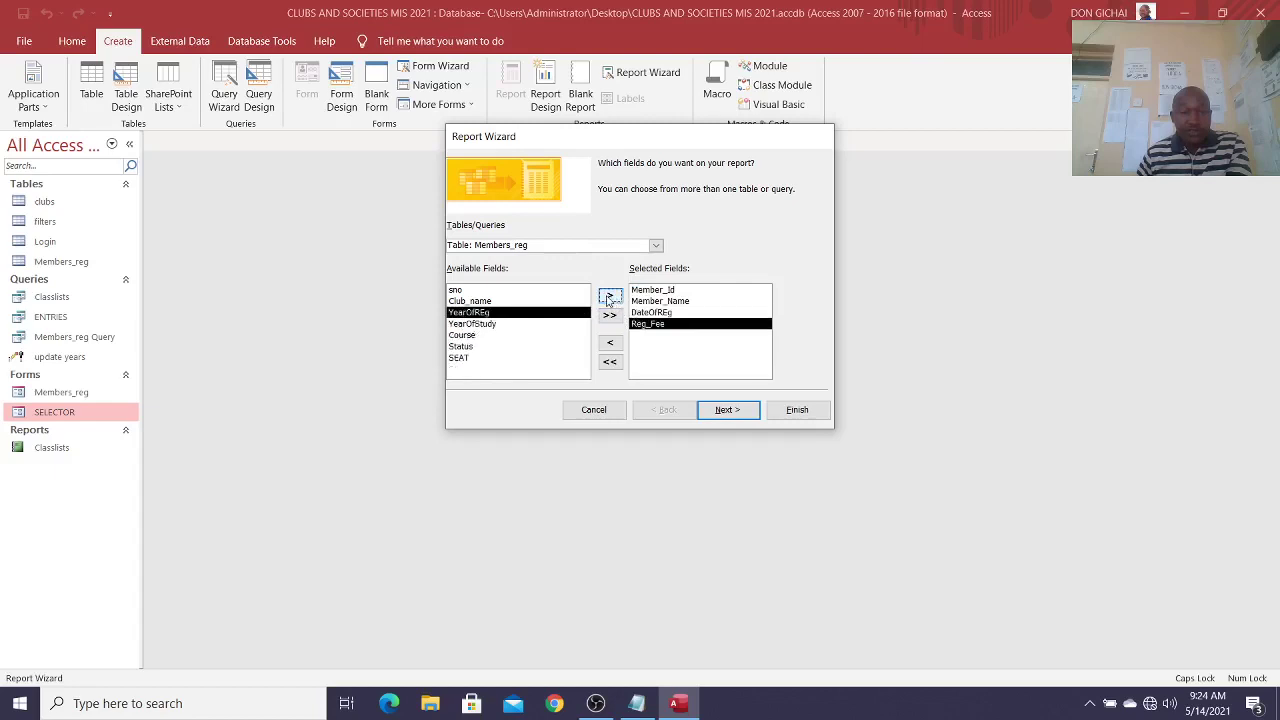
Step: Add the YearOfStudy, Course, Status, SEAT and Club_name fields to the report's selected fields
left_click(489, 325)
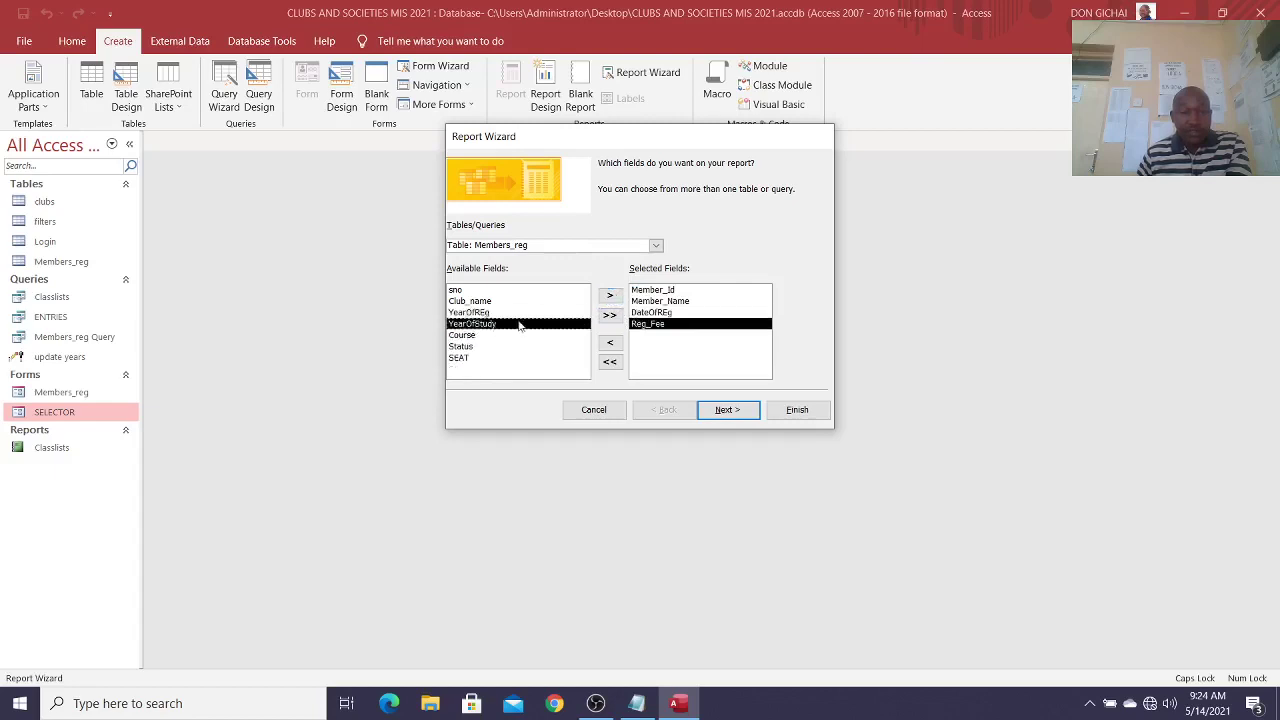
left_click(610, 299)
left_click(610, 299)
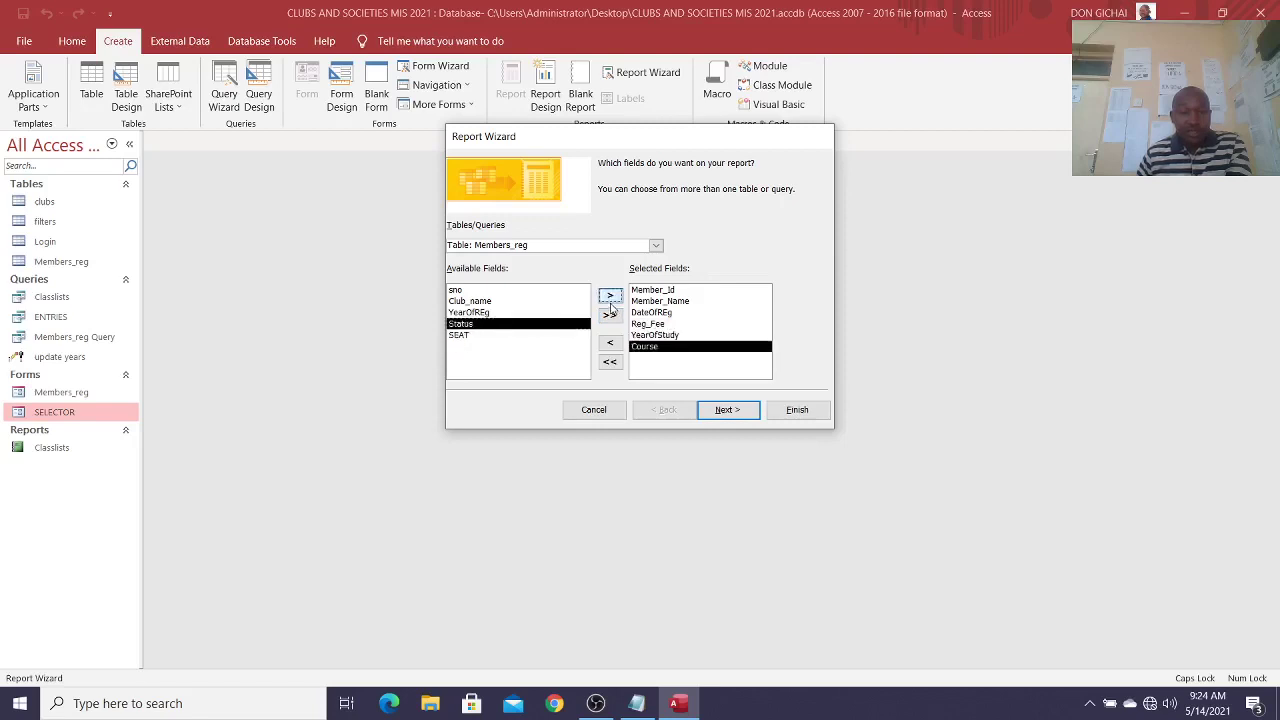
left_click(610, 300)
left_click(610, 300)
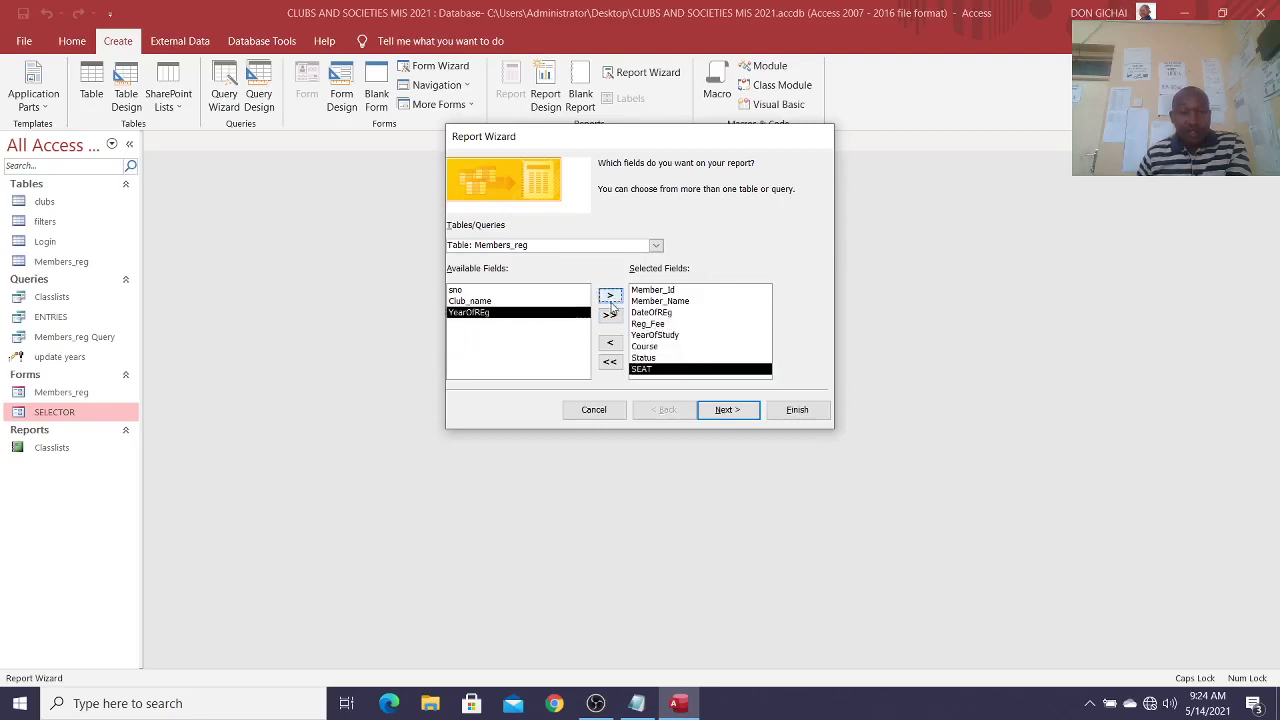
left_click(500, 301)
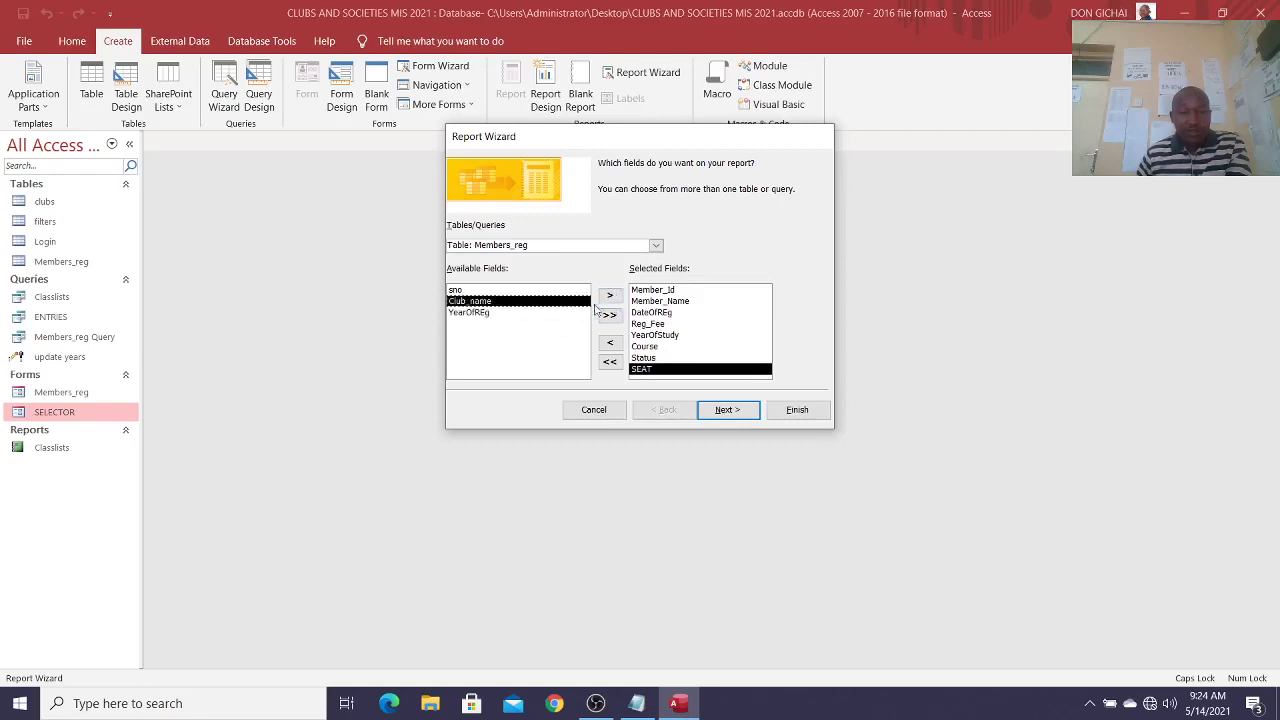
left_click(610, 296)
Step: Finish the wizard without grouping or sorting, using a tabular landscape layout and the title STATEMENT
left_click(736, 412)
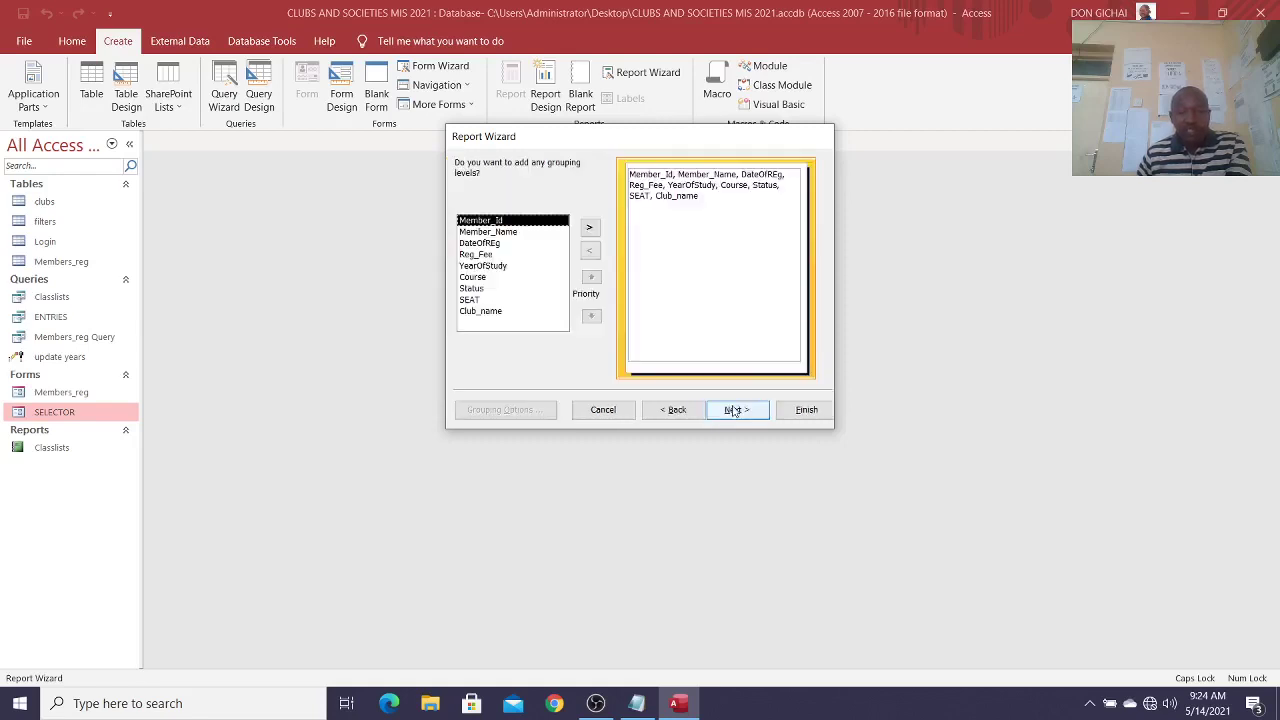
left_click(744, 416)
left_click(746, 420)
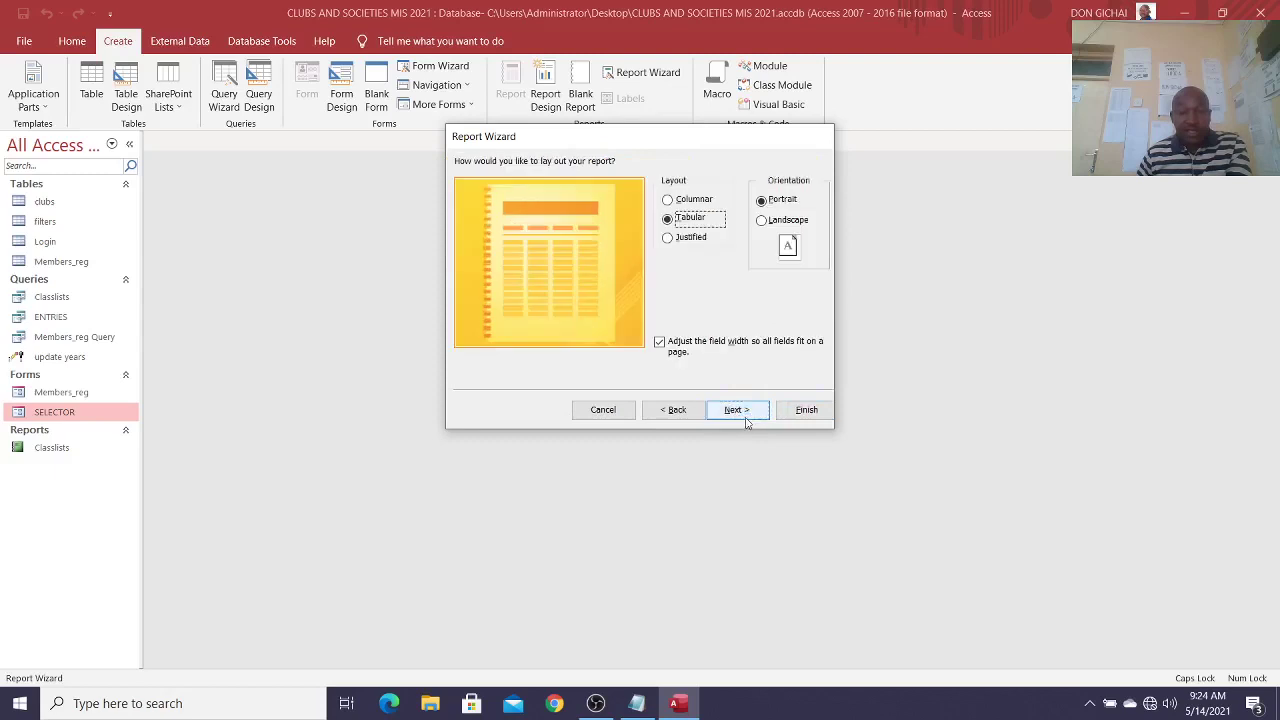
left_click(762, 220)
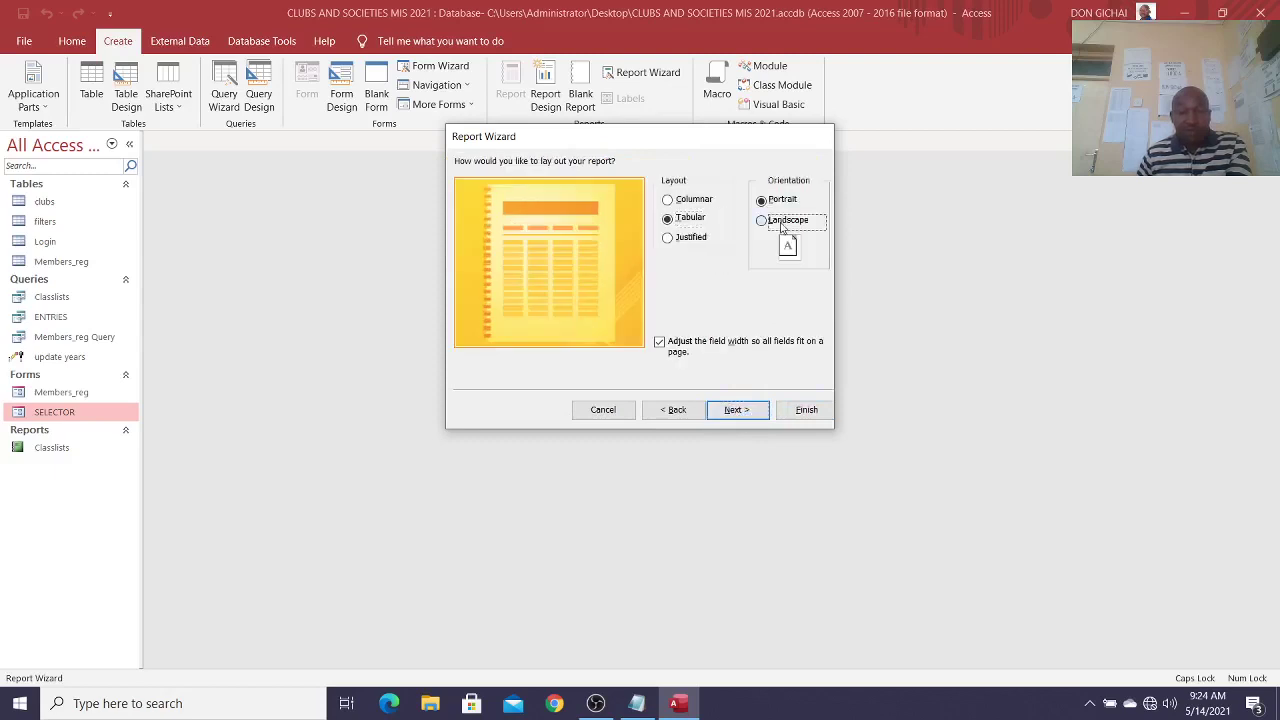
left_click(745, 420)
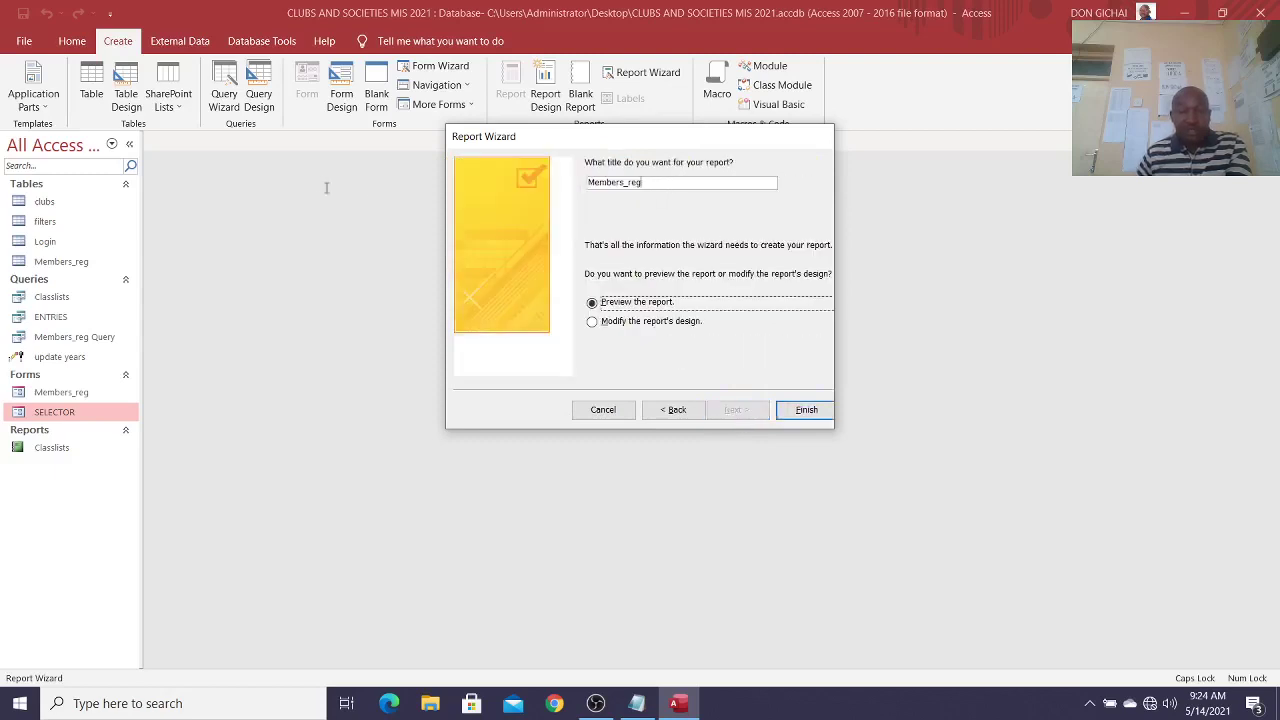
type("STATEMENT")
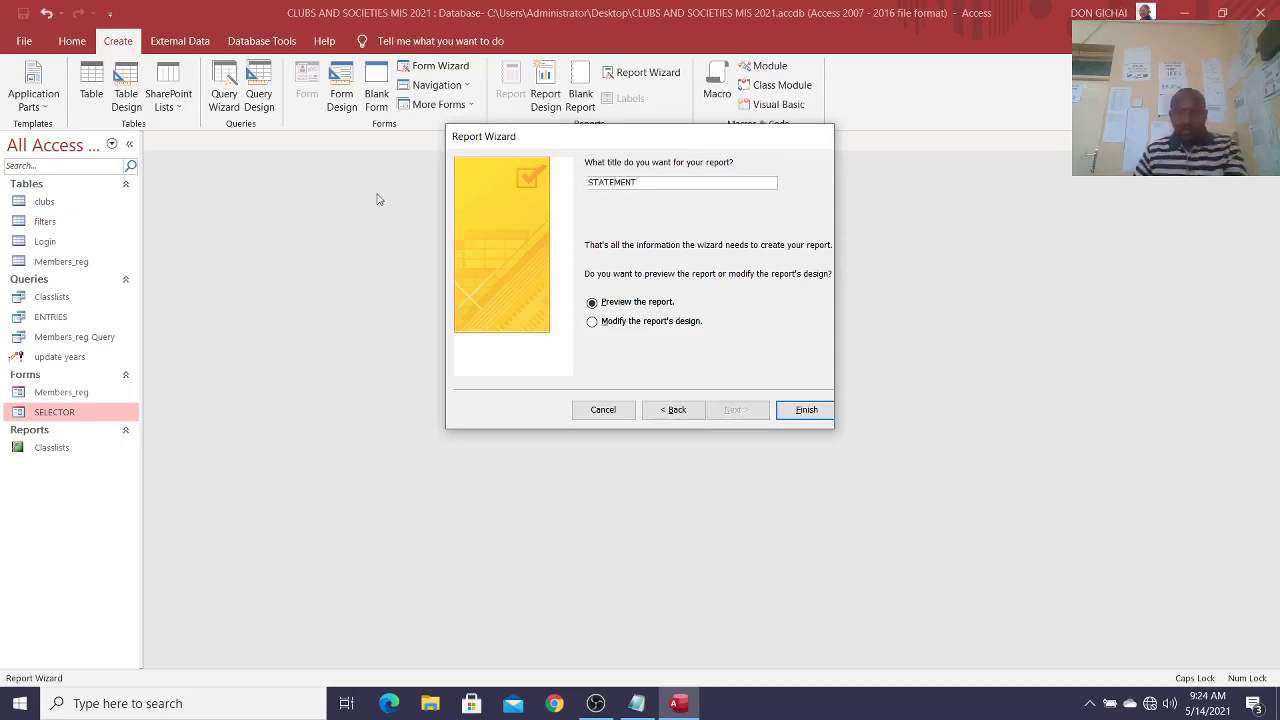
left_click(796, 409)
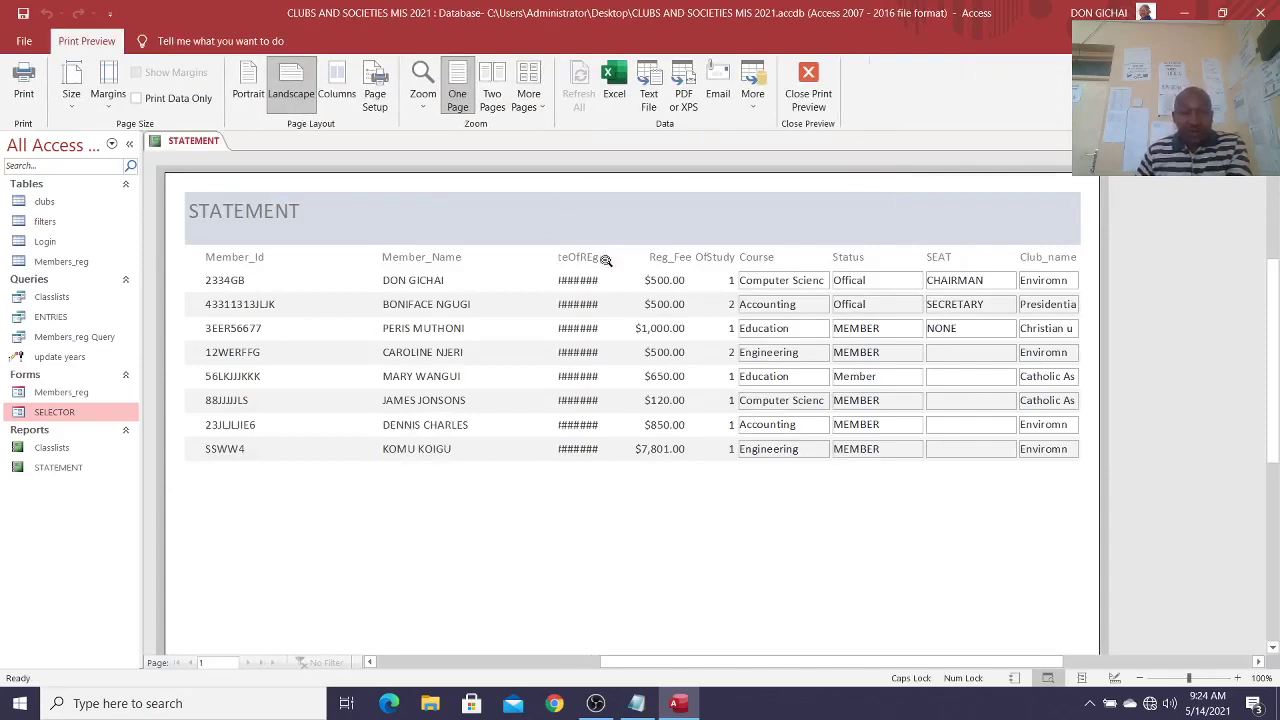
Step: Switch the STATEMENT report to Design View and hide the list of existing fields
right_click(653, 573)
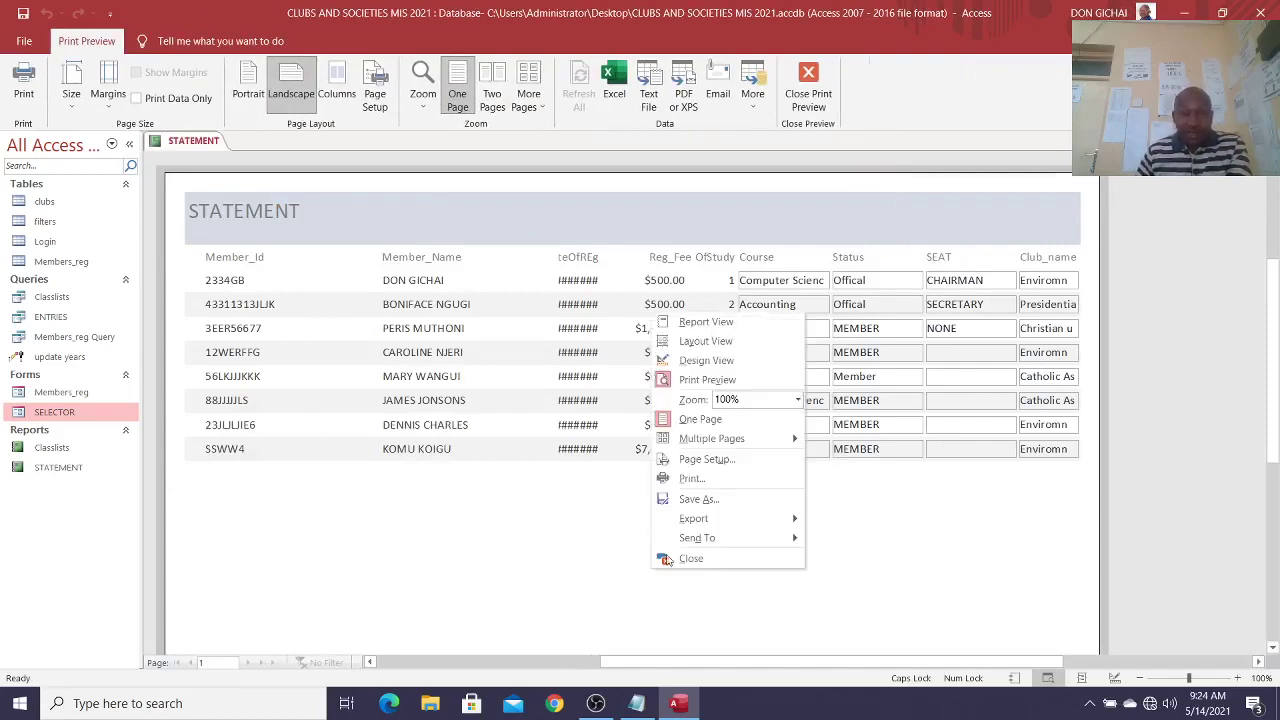
left_click(720, 361)
left_click(941, 93)
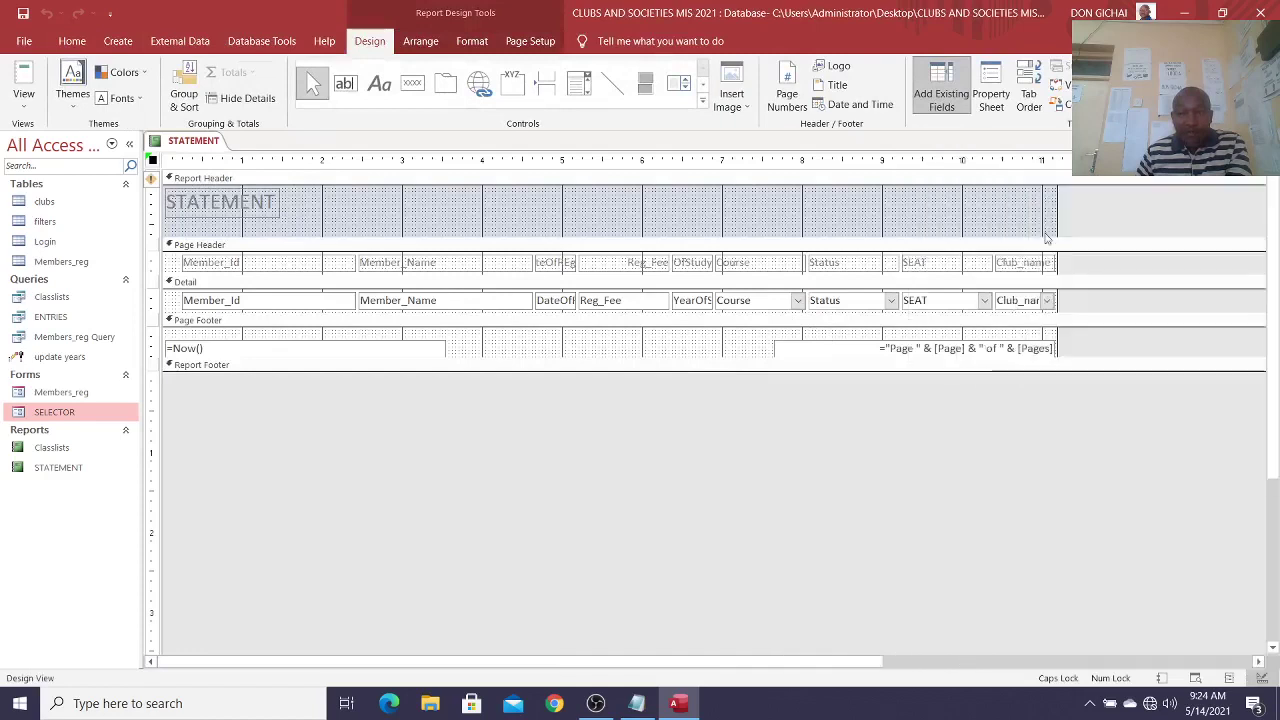
Step: Set Back Style and Border Style to Transparent for all column labels and detail fields, and close the property sheet
left_click_drag(168, 268, 1040, 310)
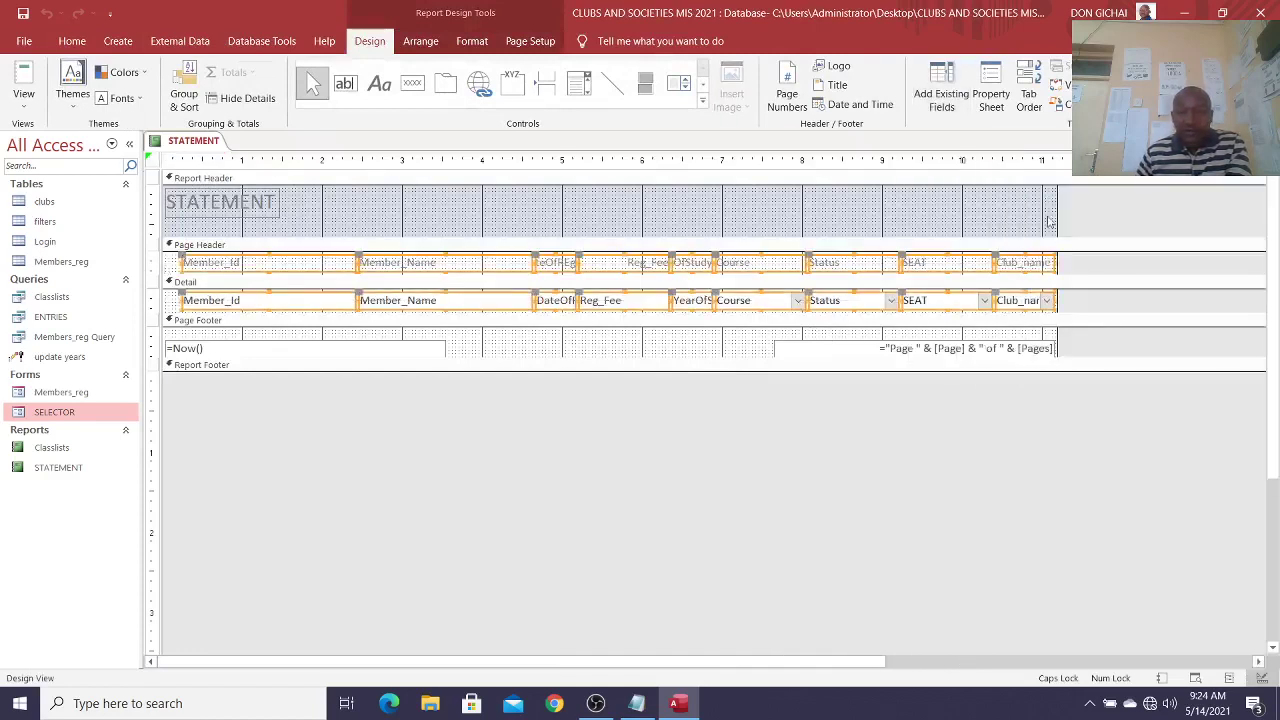
left_click(991, 93)
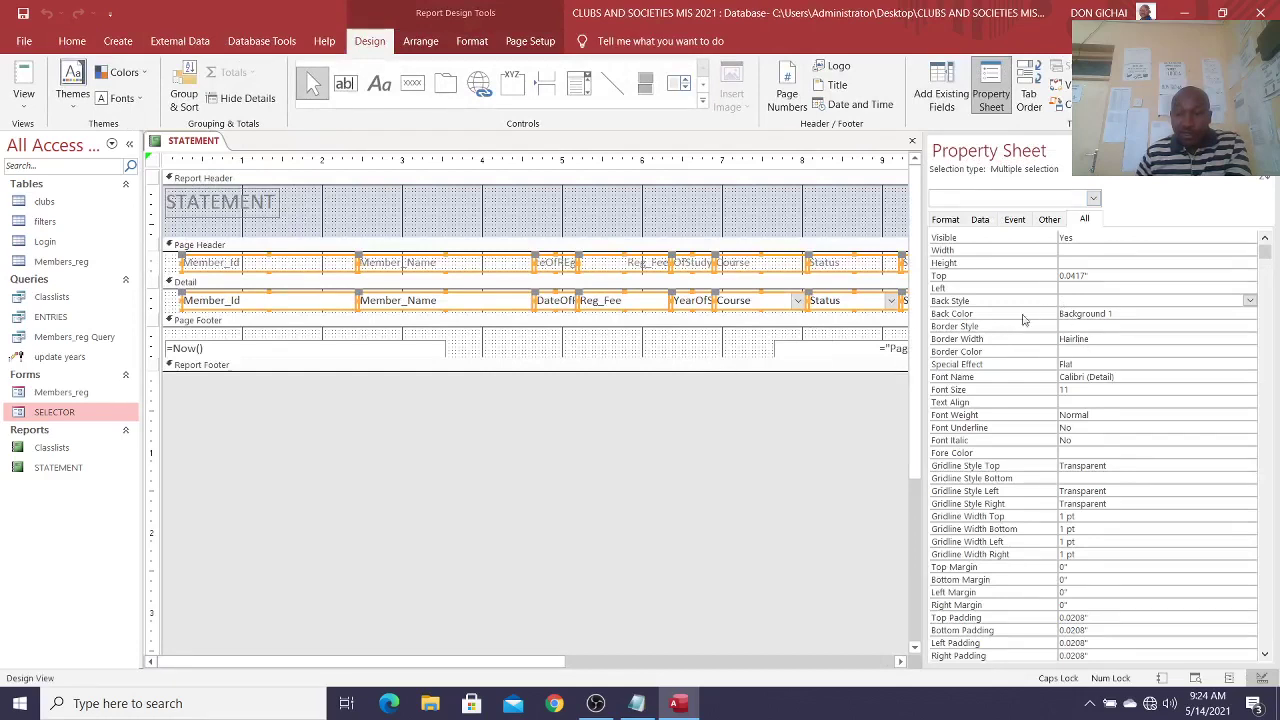
left_click(1079, 300)
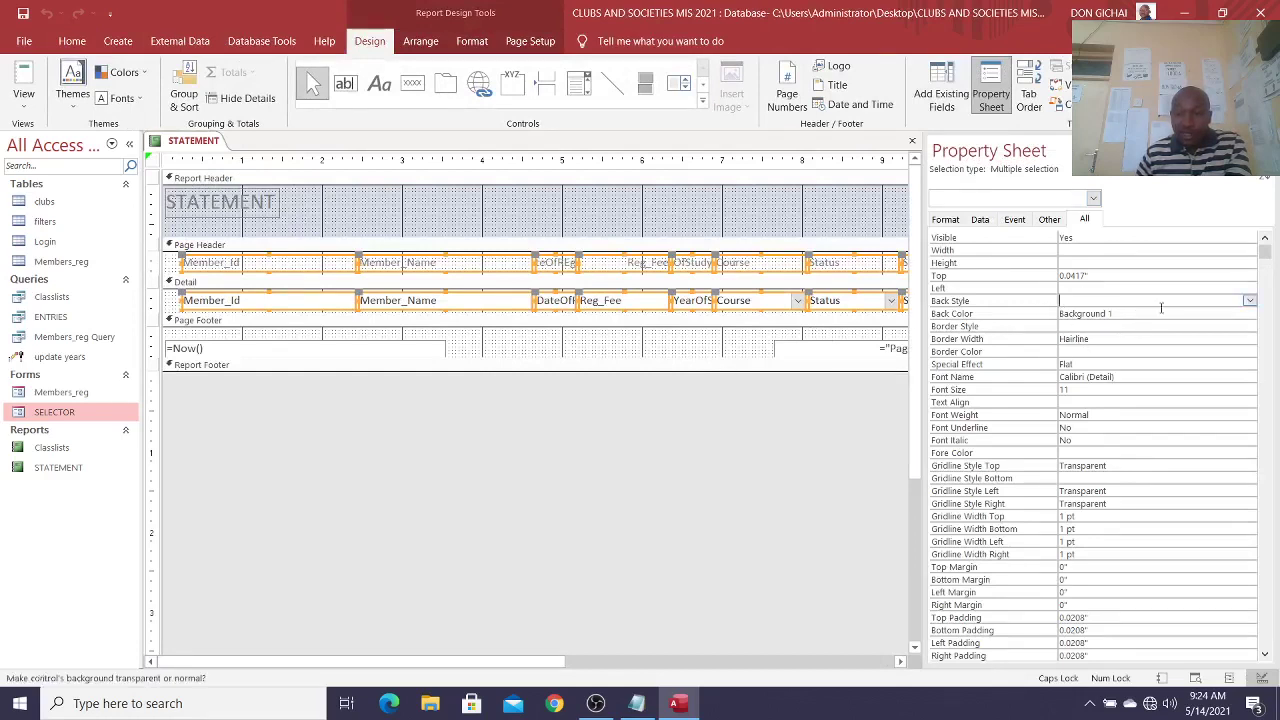
left_click(1249, 300)
left_click(1155, 313)
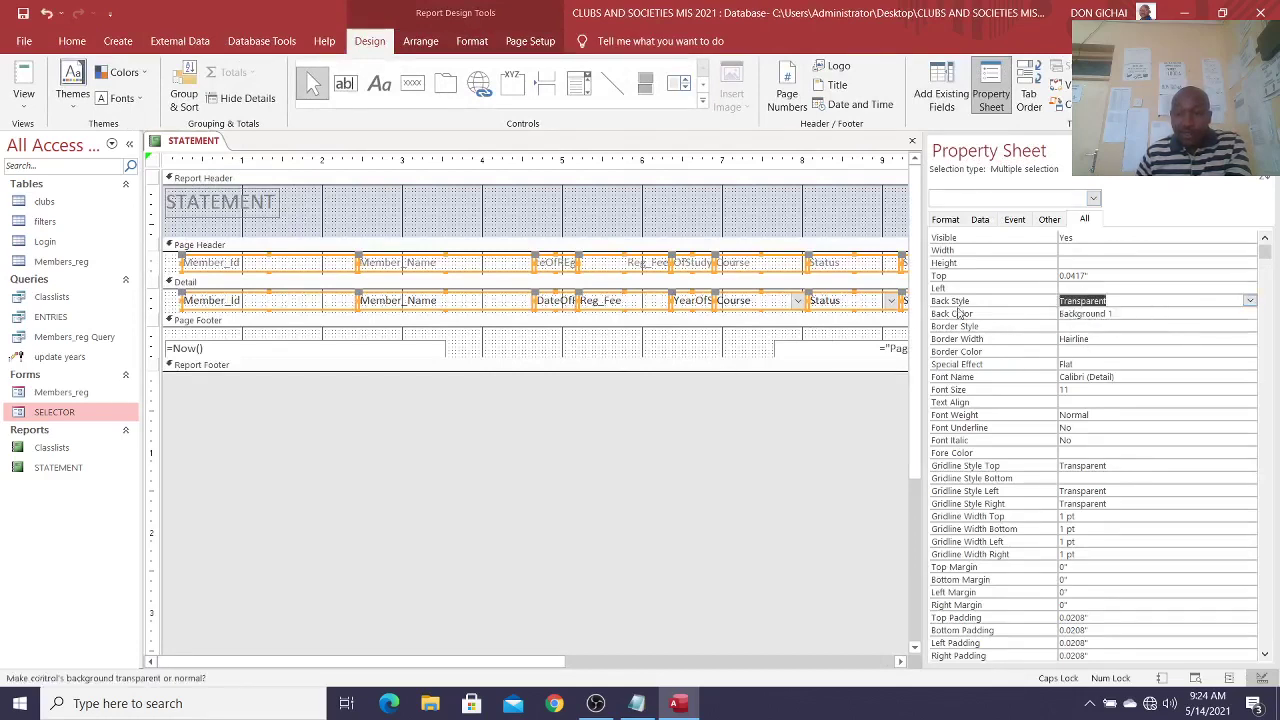
left_click(1073, 325)
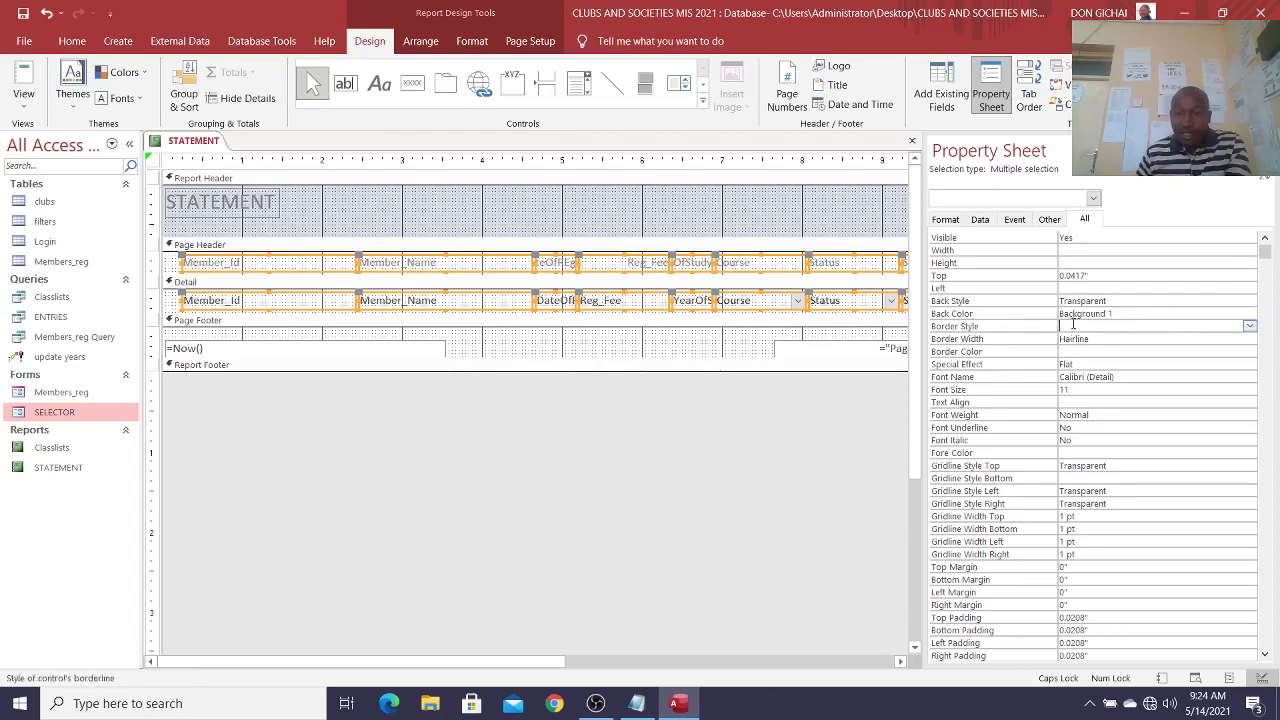
left_click(1249, 325)
left_click(1090, 338)
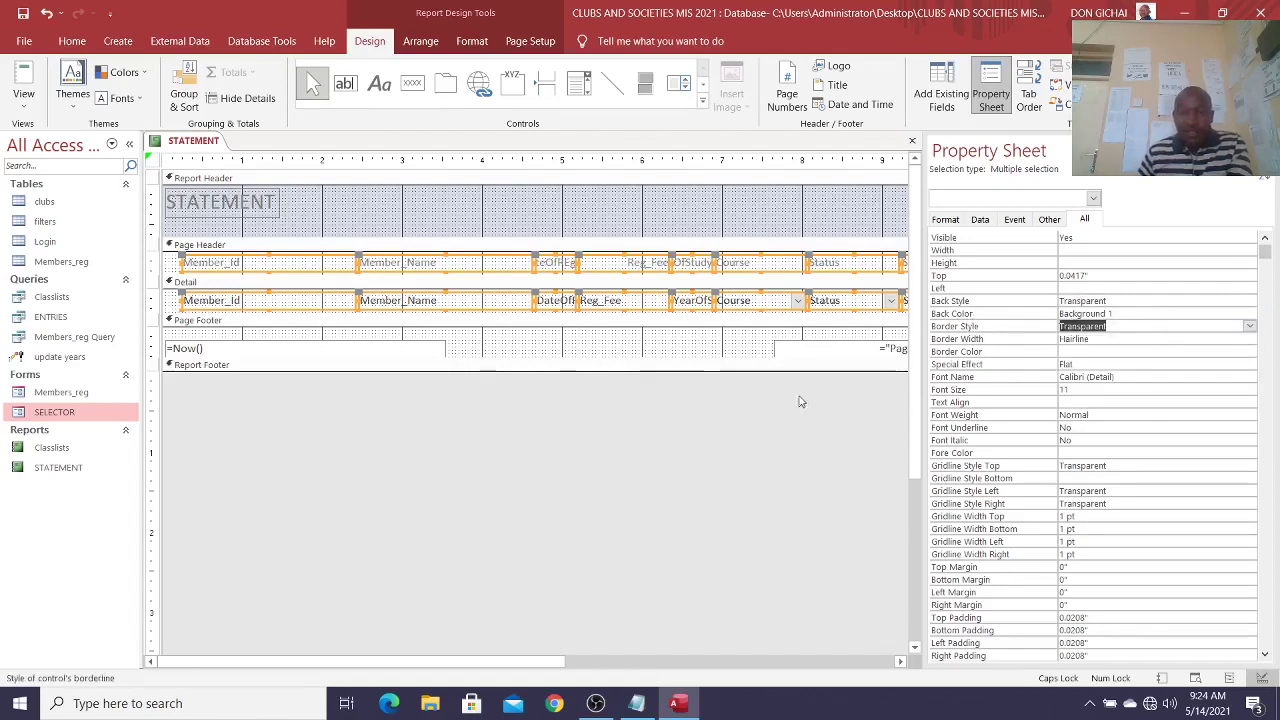
left_click(1266, 176)
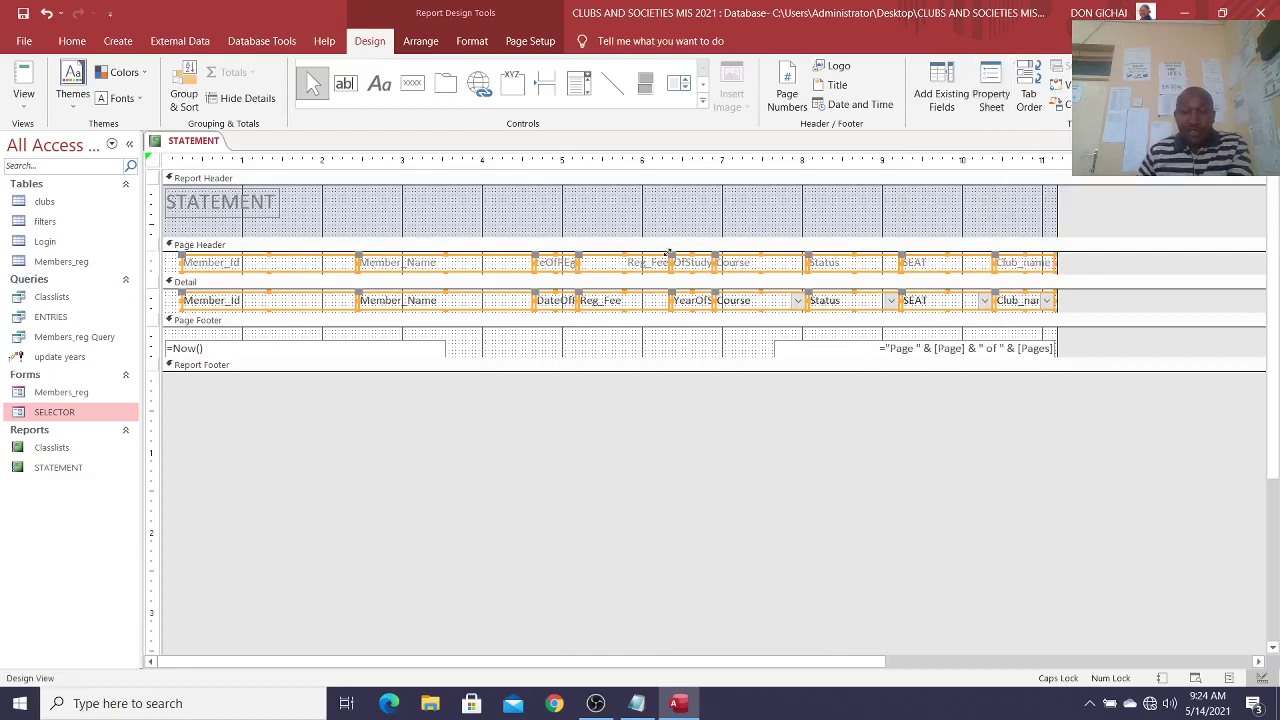
Step: Move the STATEMENT title to the lower middle of the report header, and make the title, column labels and detail fields bold and black
left_click_drag(257, 206, 718, 265)
left_click(786, 262)
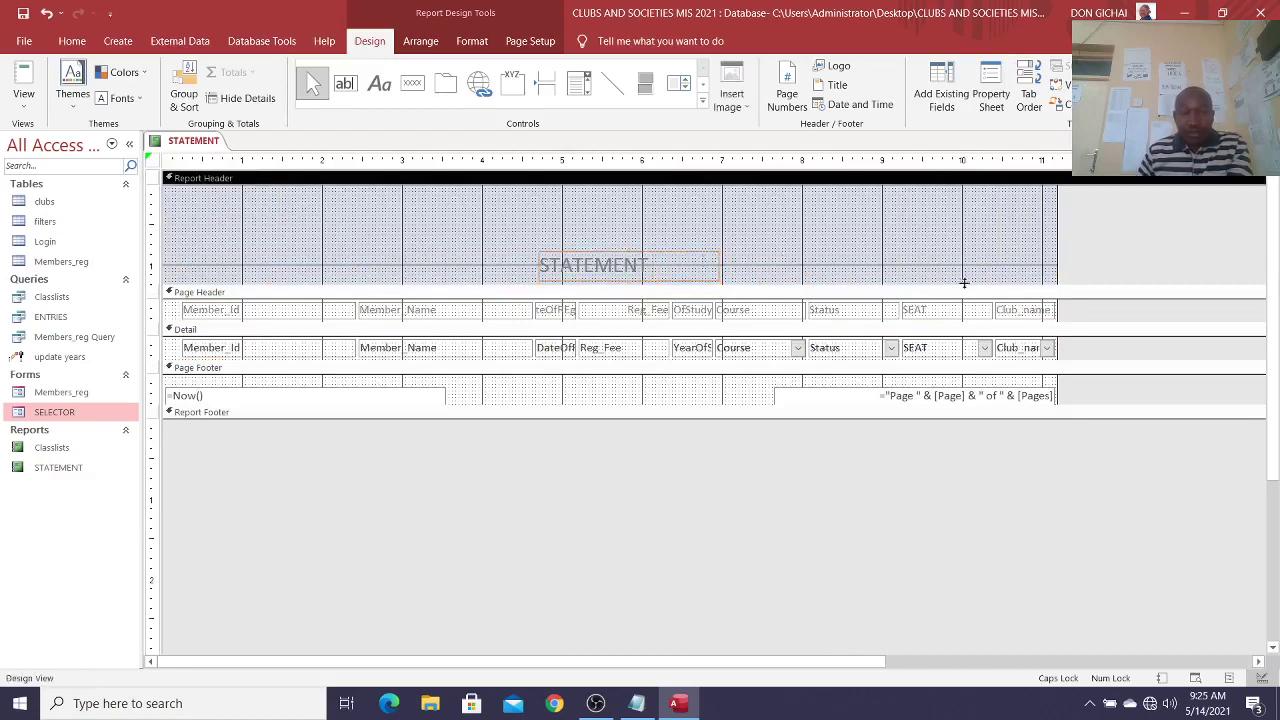
left_click_drag(1031, 266, 170, 378)
left_click(472, 41)
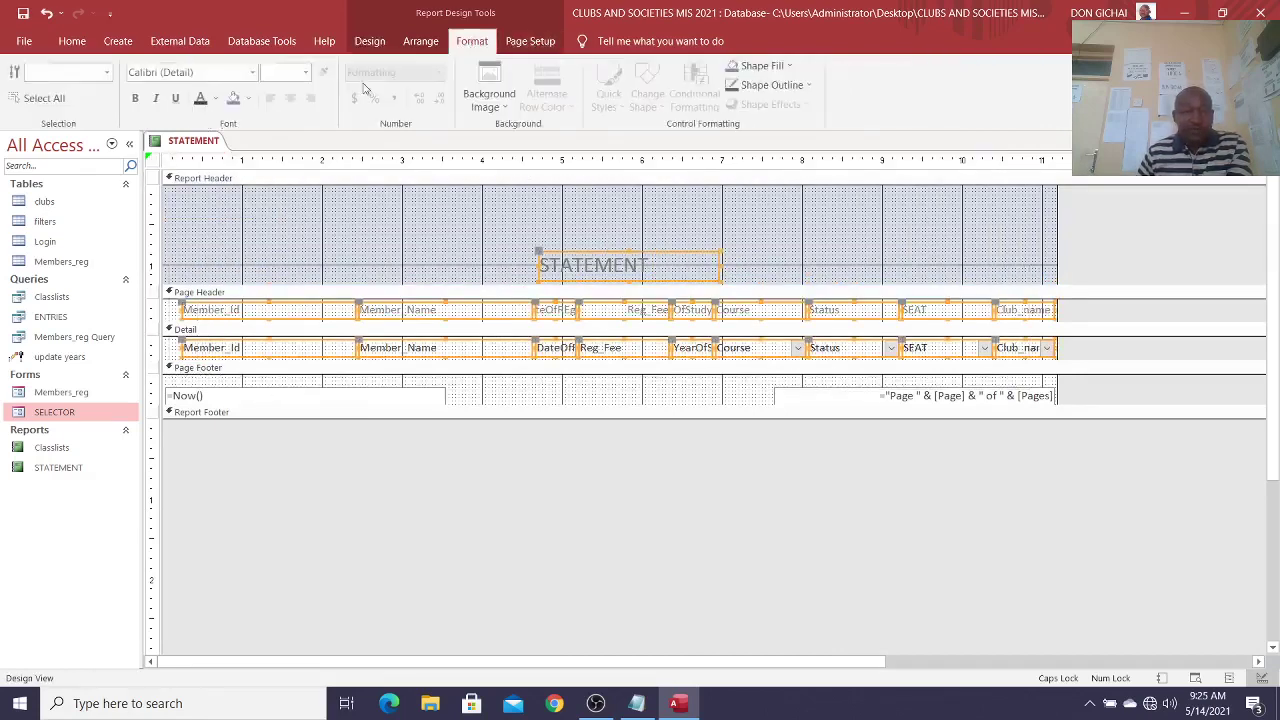
left_click(201, 98)
left_click(136, 98)
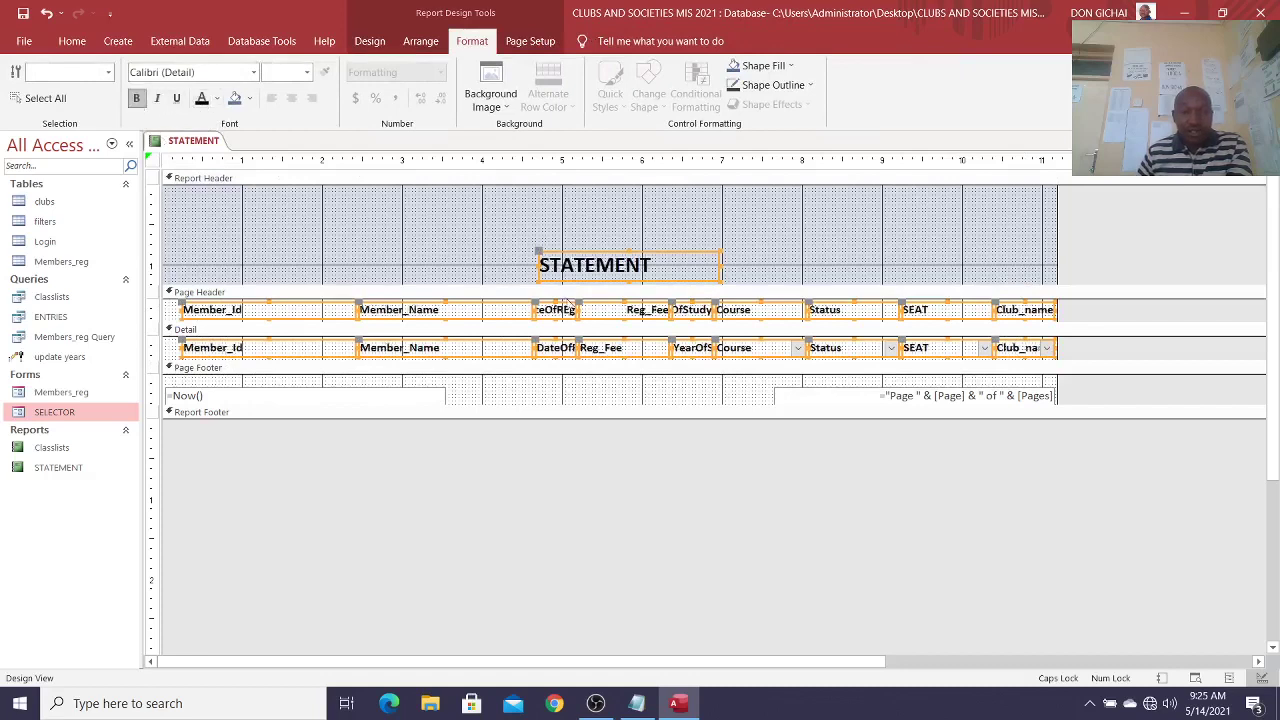
left_click(675, 525)
Step: Narrow the Member_Id label and its detail field to about 1 inch wide
left_click(294, 312)
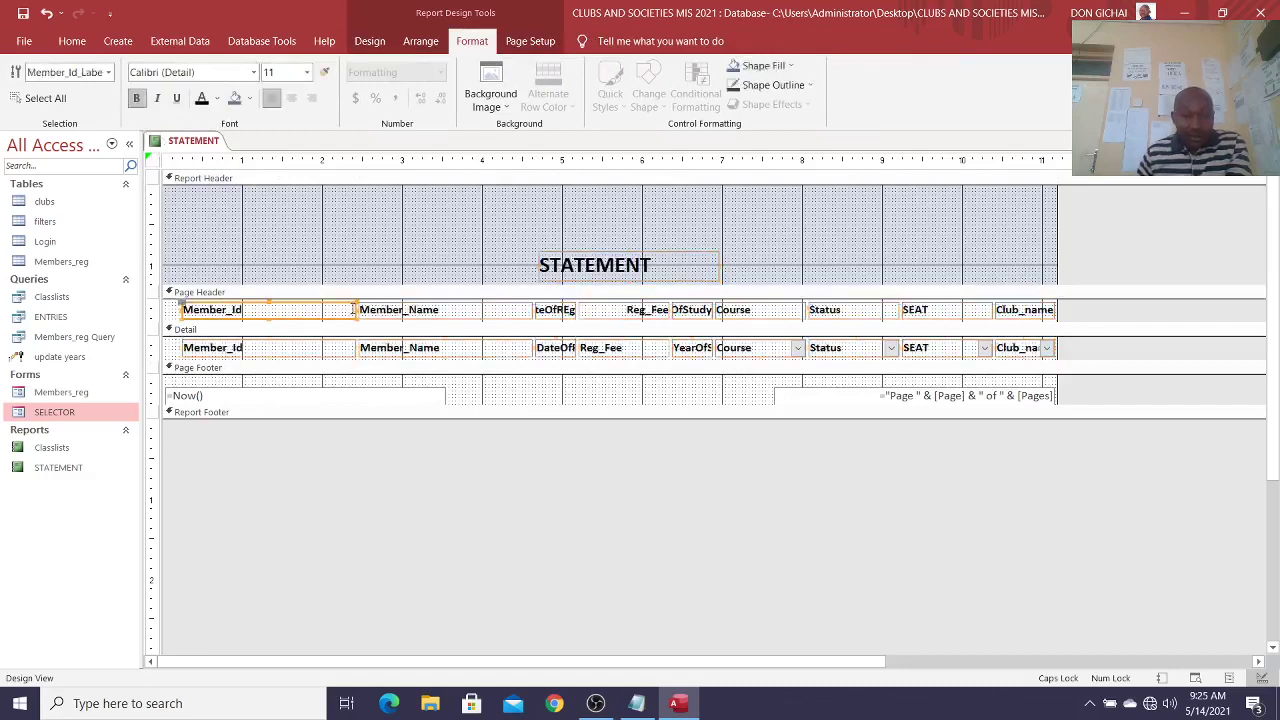
left_click_drag(352, 310, 262, 310)
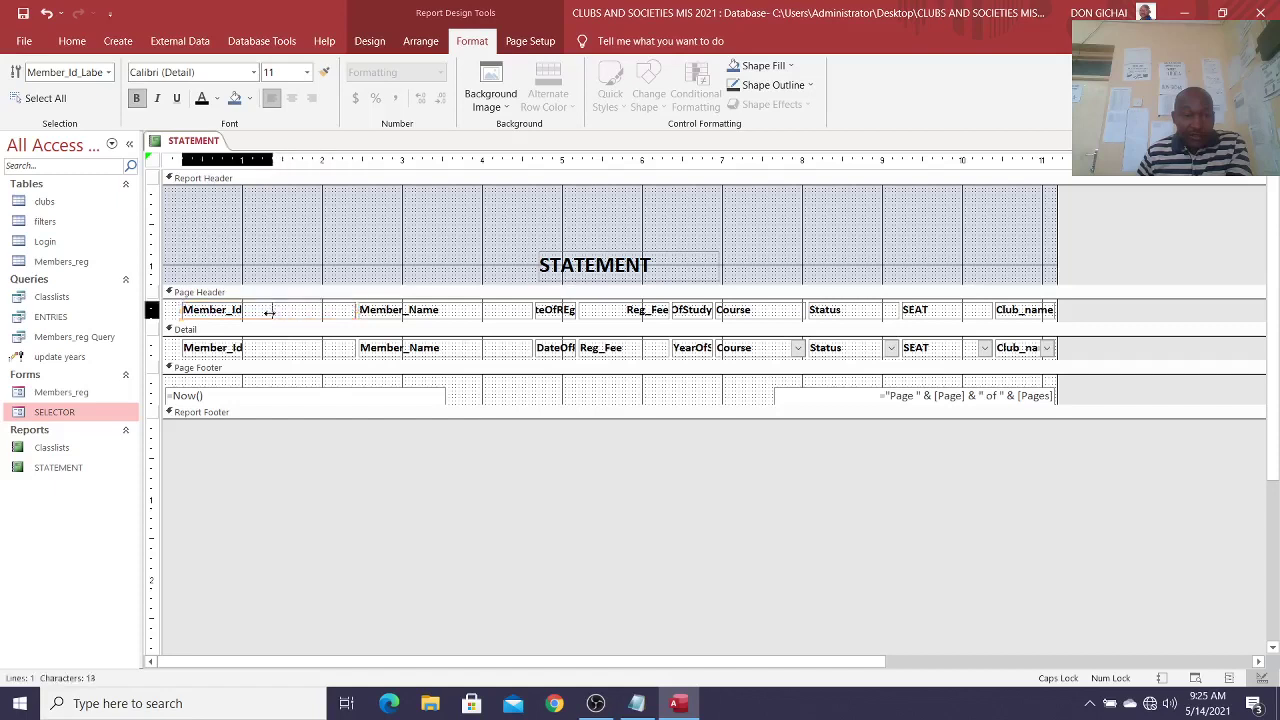
left_click(338, 349)
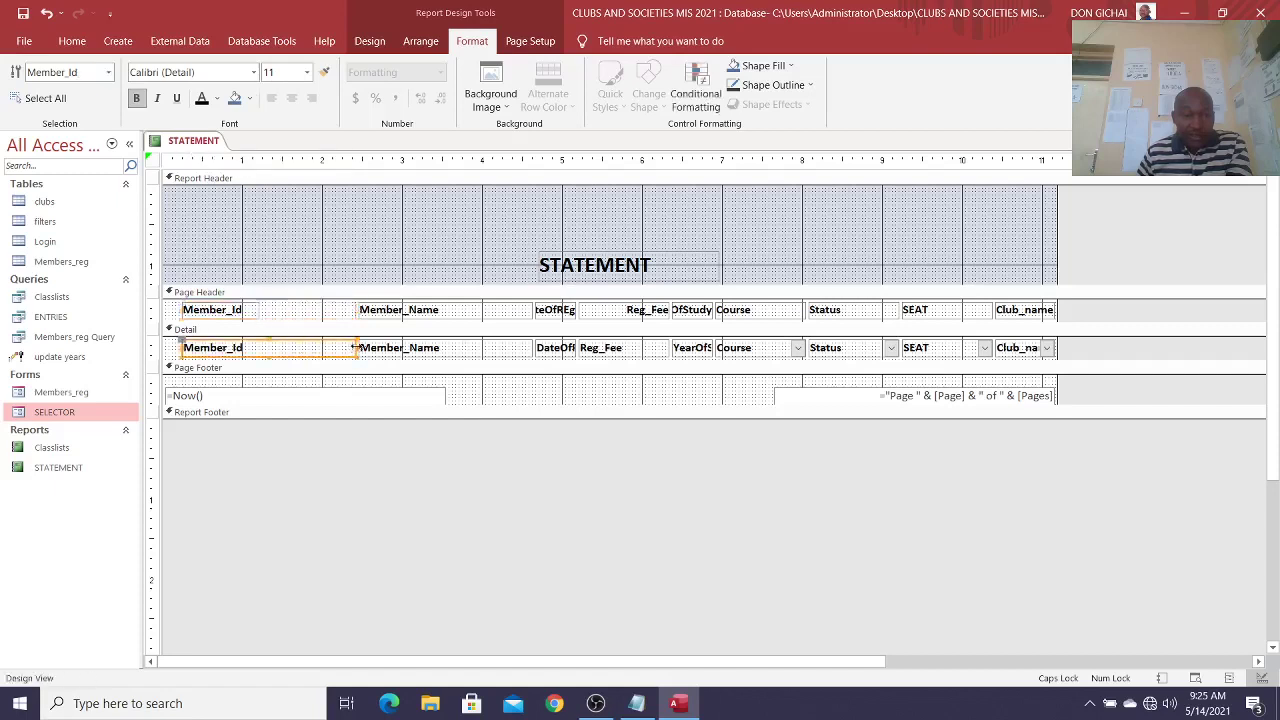
left_click_drag(356, 347, 259, 347)
Step: Shift the Member_Name, DateOfREg, Reg_Fee and YearOfStudy labels with their detail fields toward Member_Id to close the gaps between columns
left_click_drag(350, 305, 335, 347)
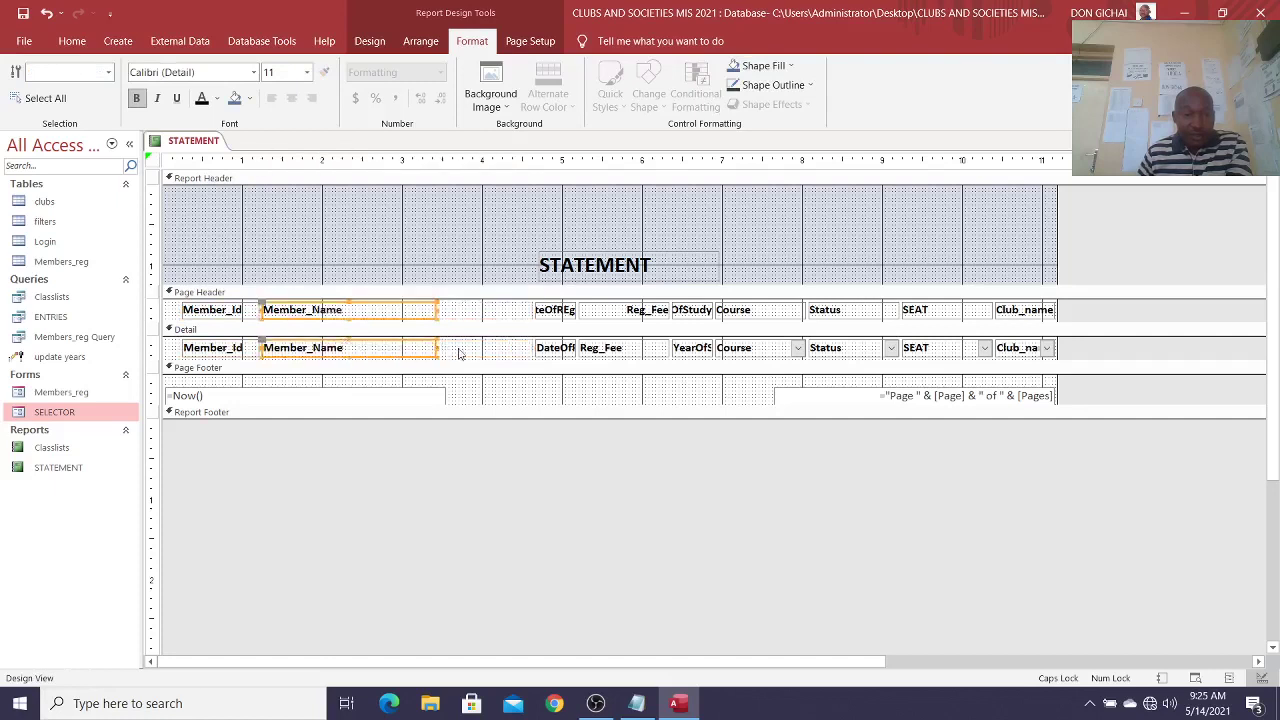
left_click_drag(525, 310, 508, 349)
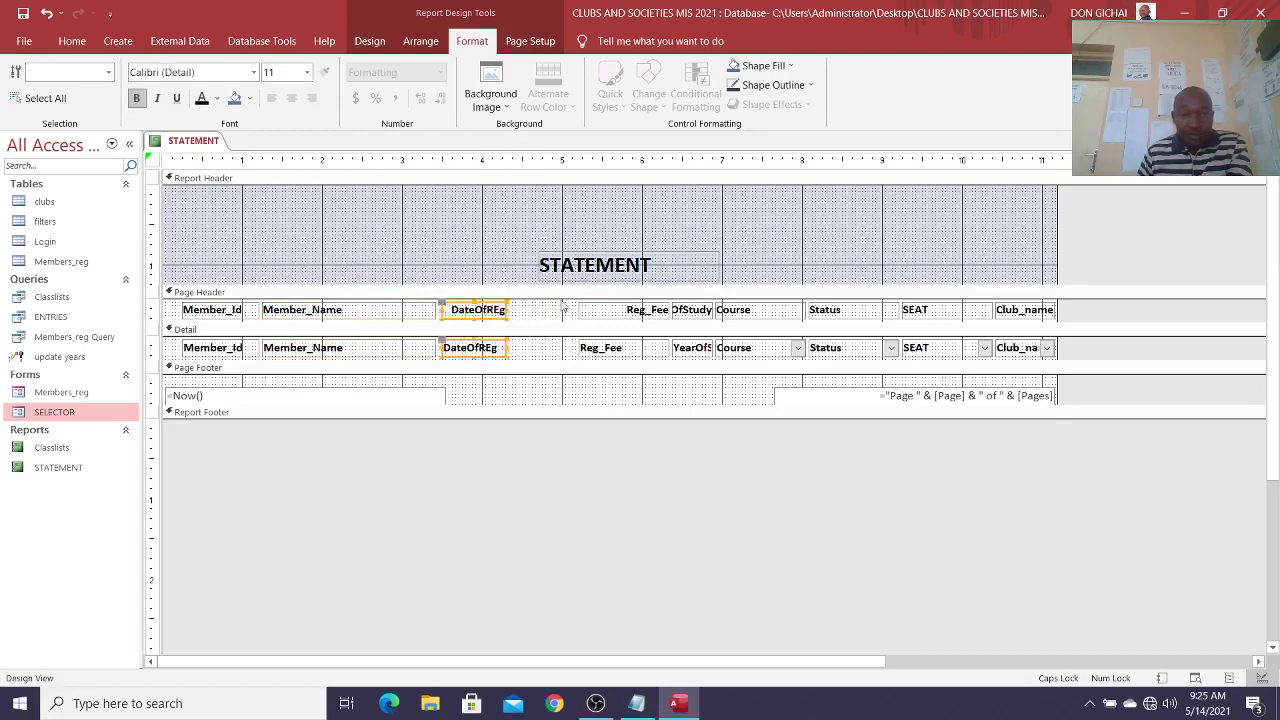
left_click_drag(563, 308, 531, 352)
left_click_drag(648, 309, 614, 349)
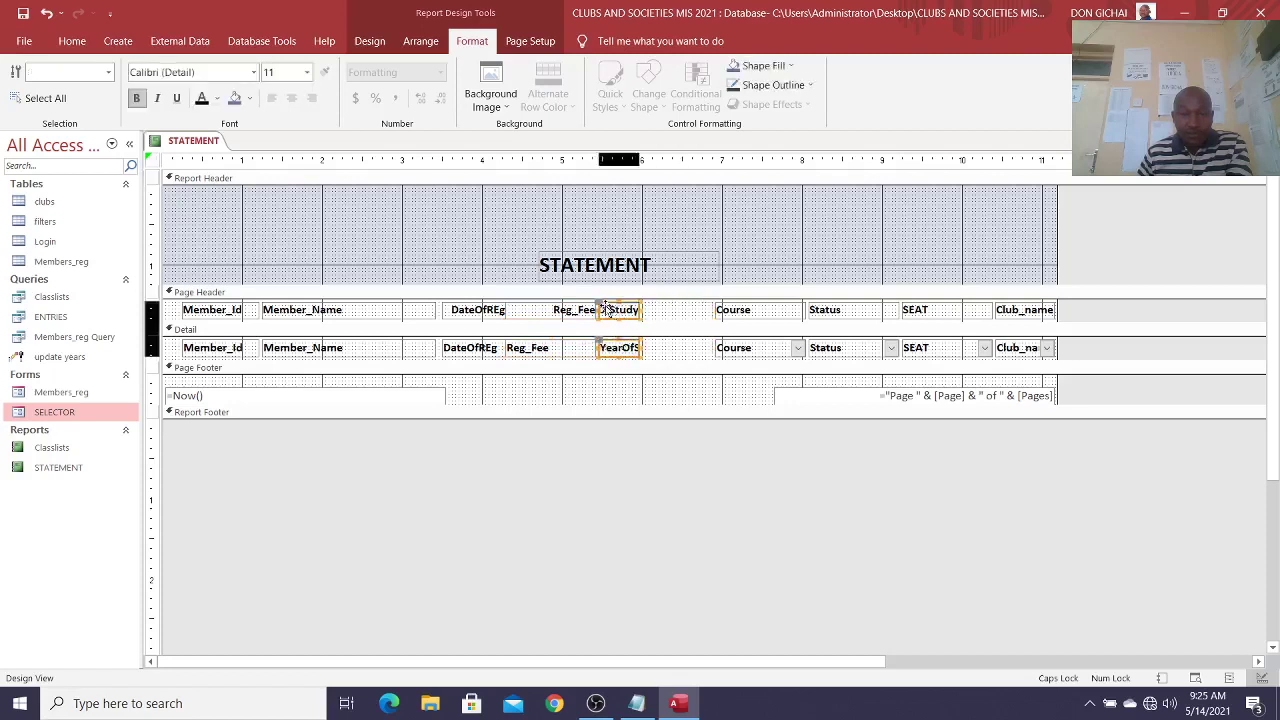
Step: Shorten the YearOfStudy column label in the page header to YearStudy
left_click(609, 326)
left_click(606, 313)
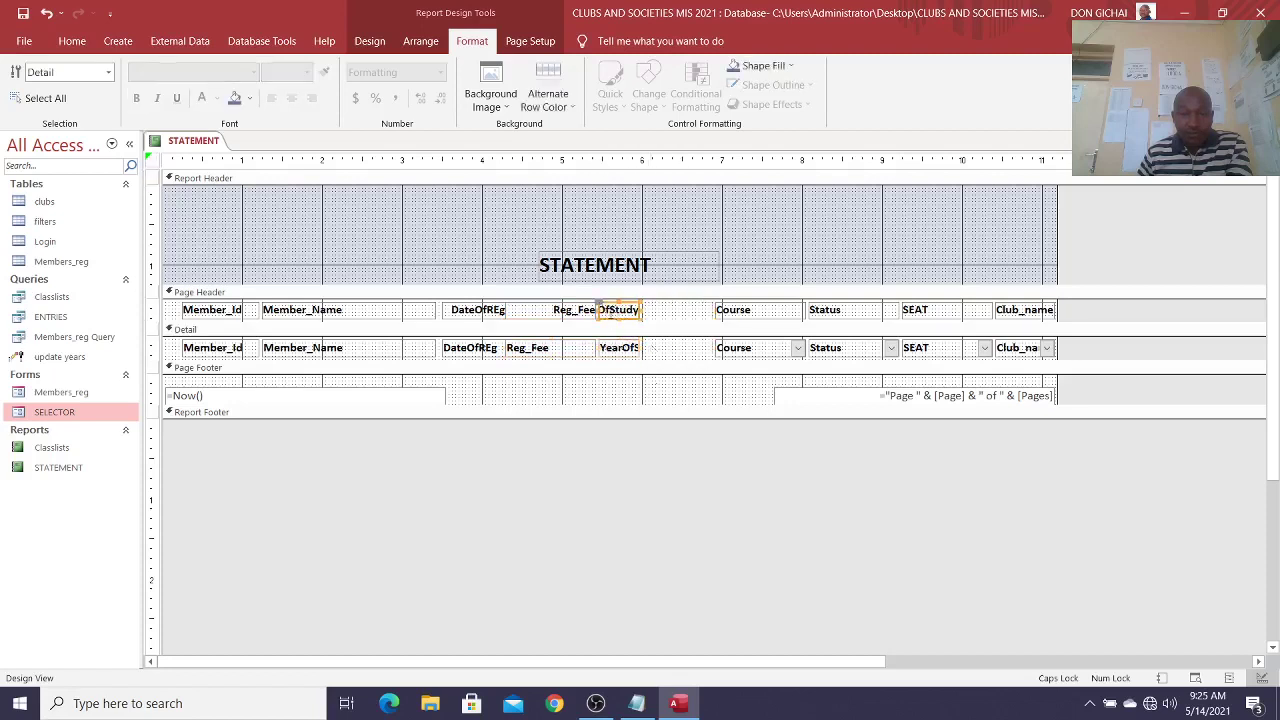
left_click(607, 312)
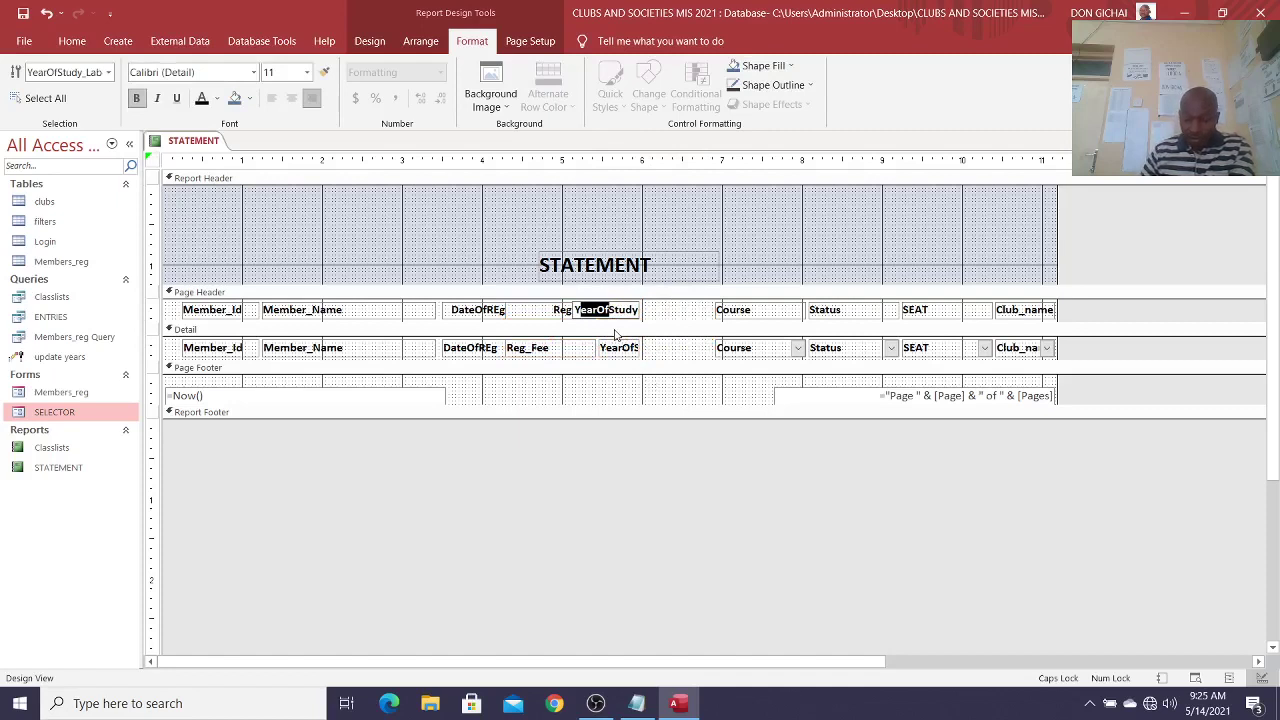
key("Right")
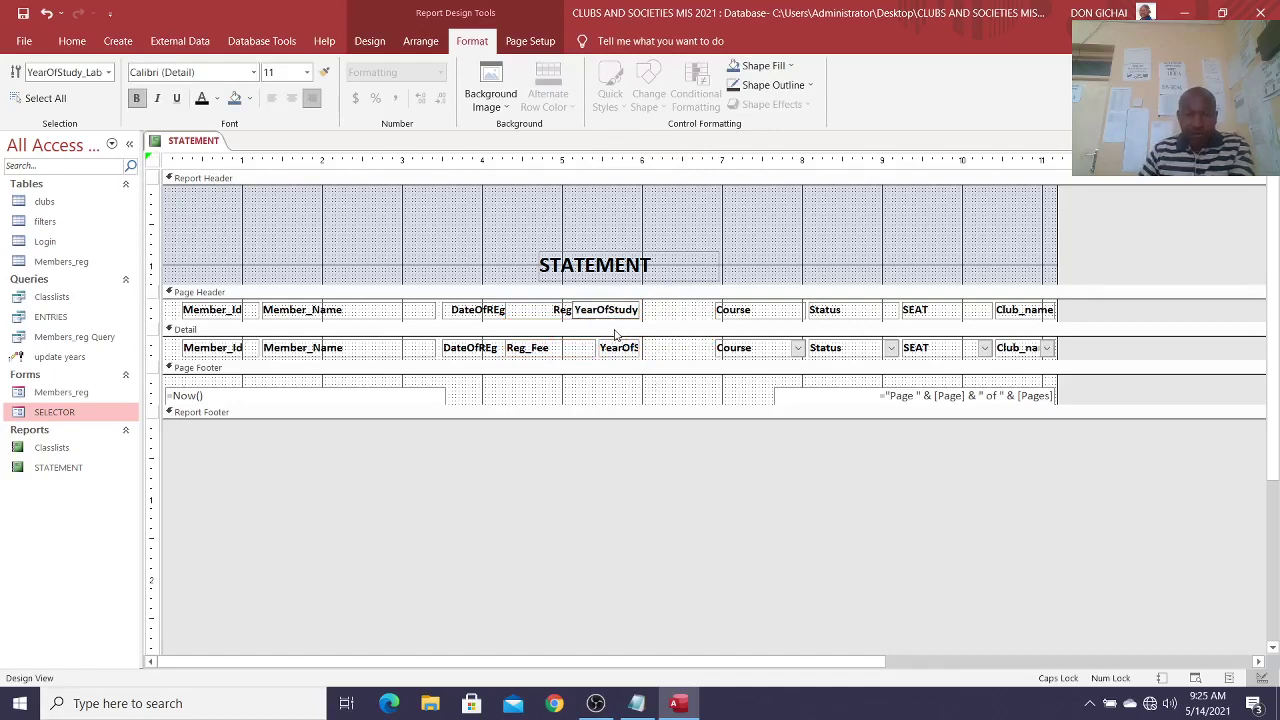
key("BackSpace")
key("BackSpace")
left_click(627, 390)
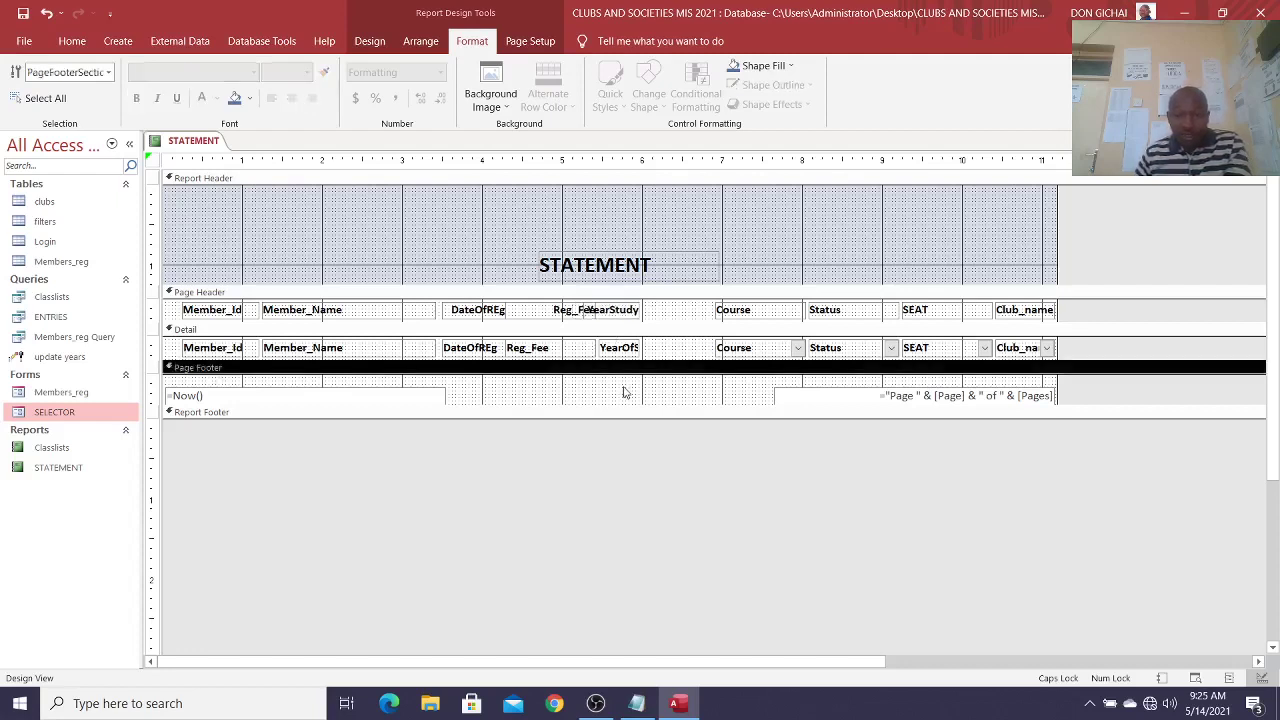
Step: Shift the Course, Status and SEAT labels and fields toward YearOfStudy, and widen the Club_name label and field to about 1.4 inches
left_click_drag(696, 304, 745, 346)
left_click(733, 352)
left_click(735, 352)
left_click_drag(800, 302, 765, 352)
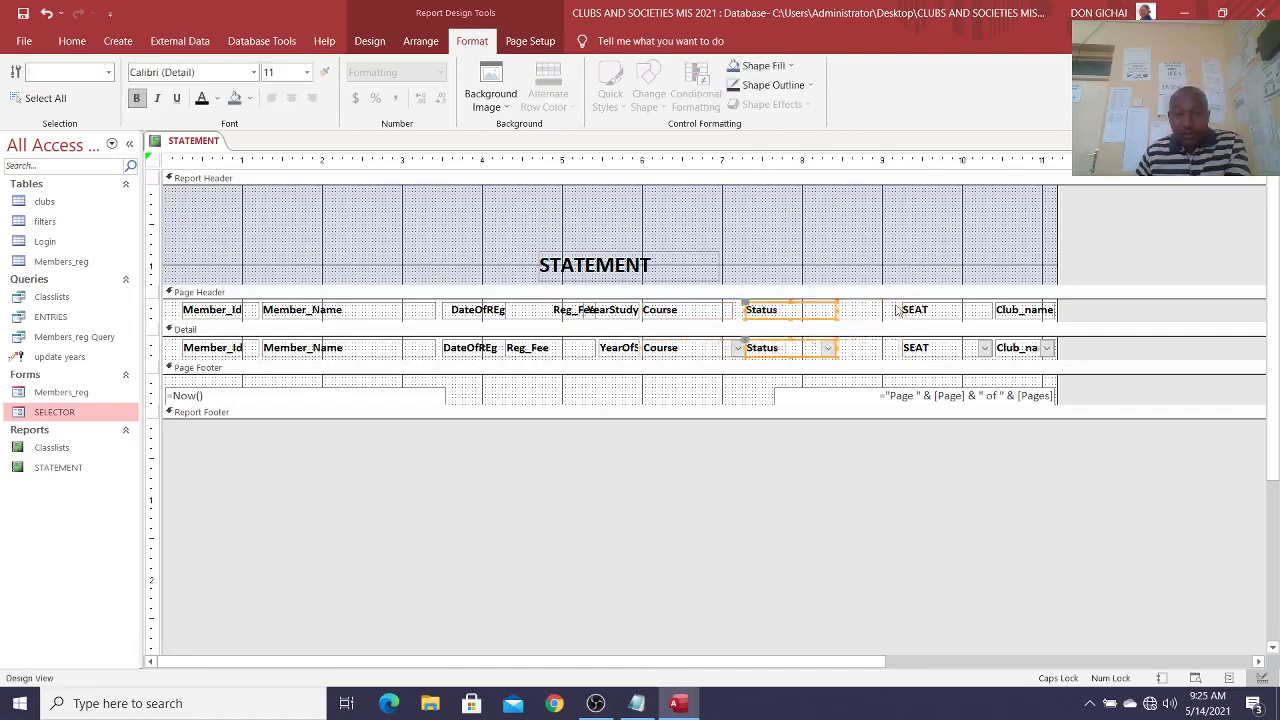
left_click_drag(897, 311, 857, 351)
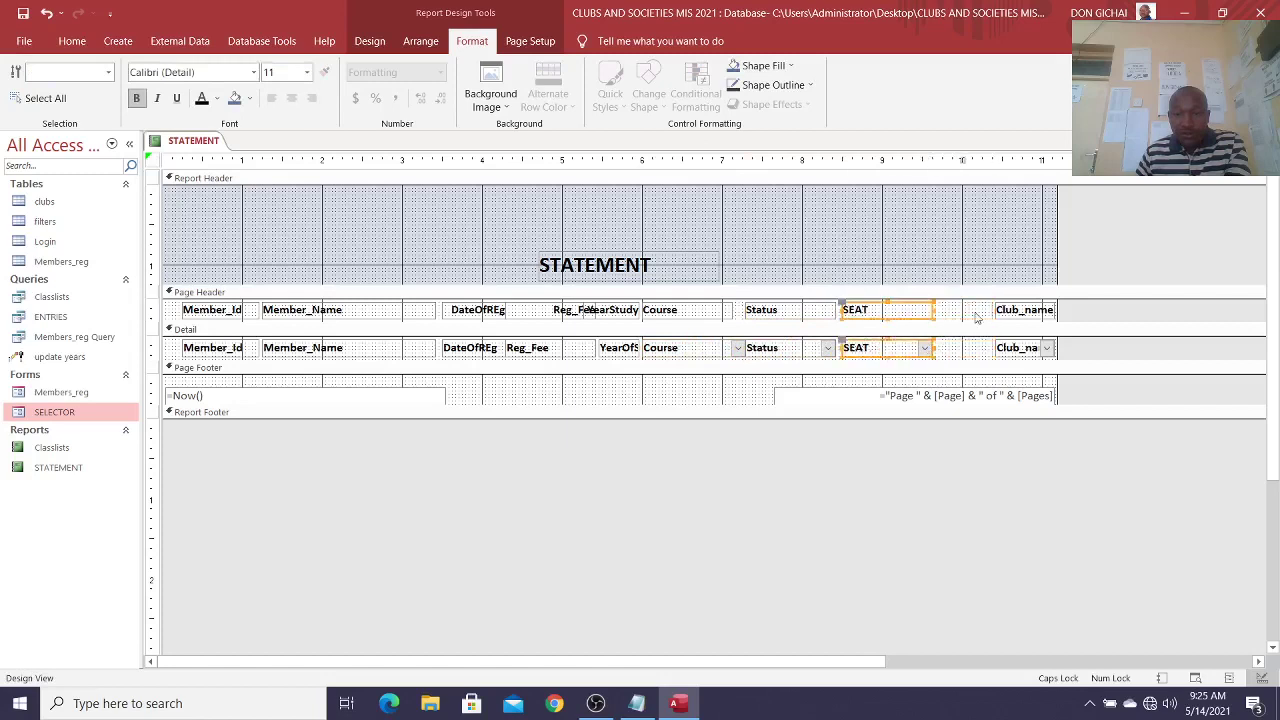
left_click_drag(977, 317, 940, 352)
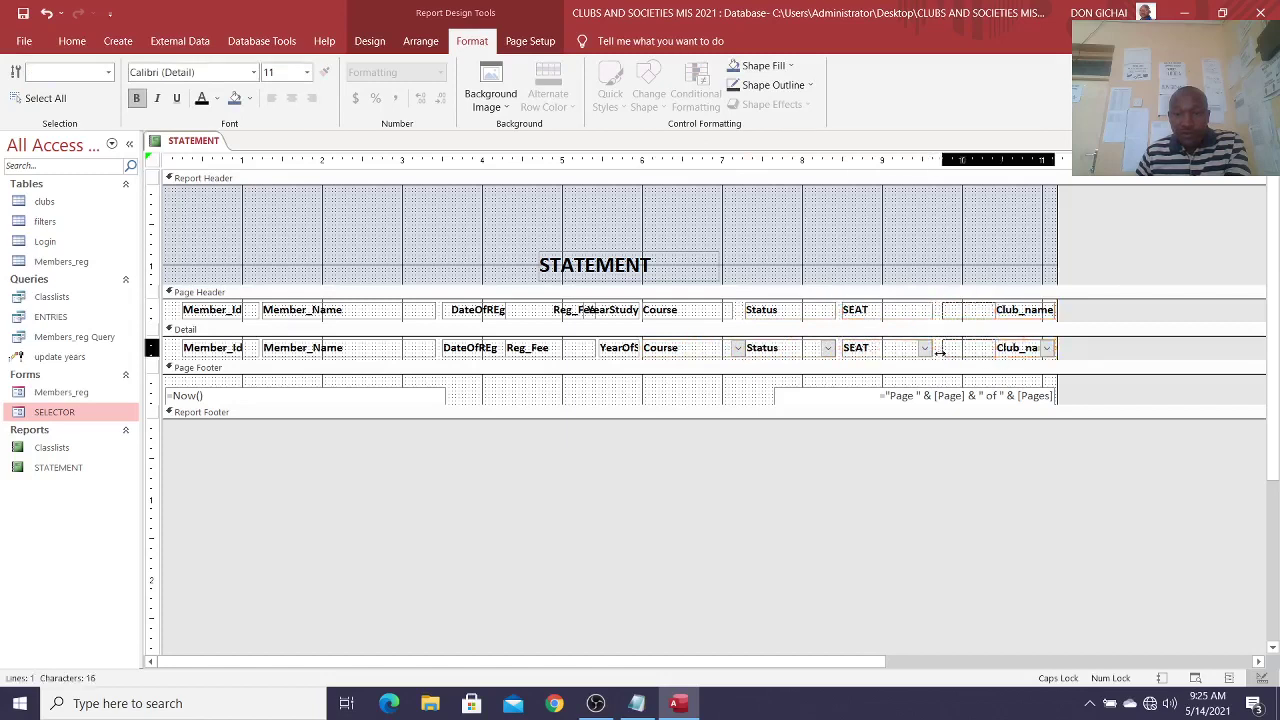
left_click(938, 508)
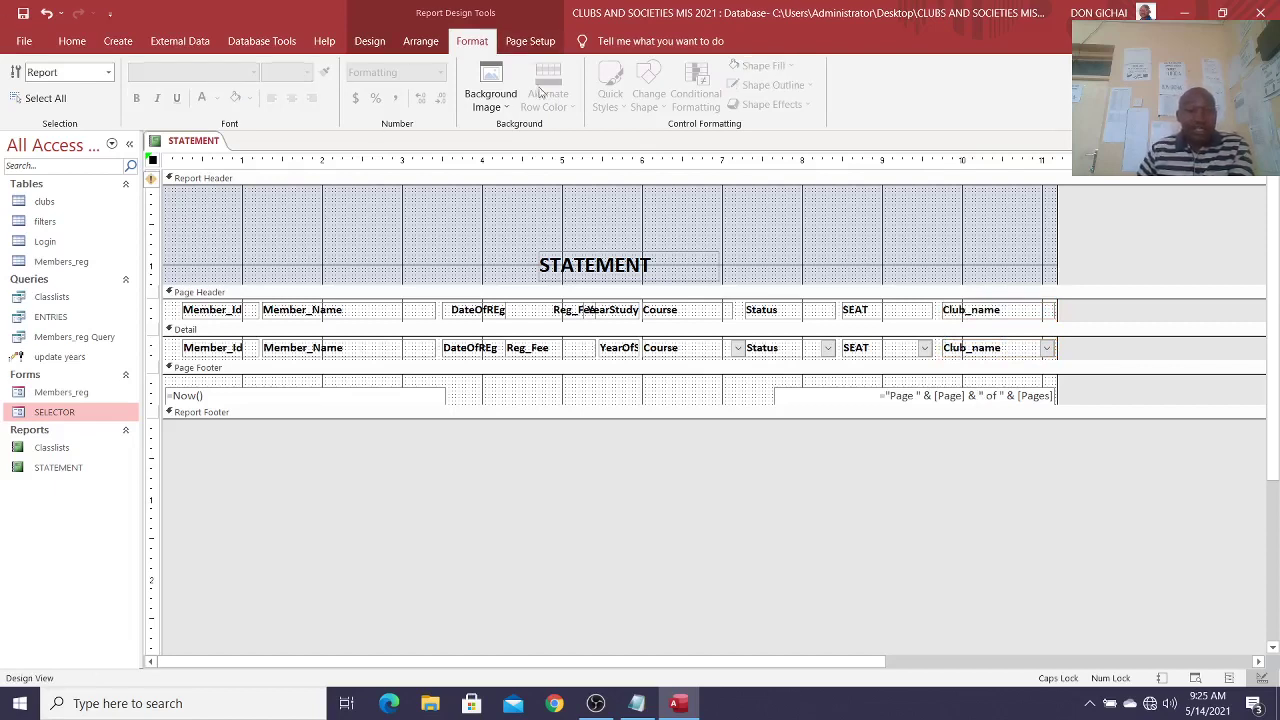
Step: Insert the picture of colourful figures in a circle beside the STATEMENT title in the report header, about 3.3 inches wide
left_click(369, 41)
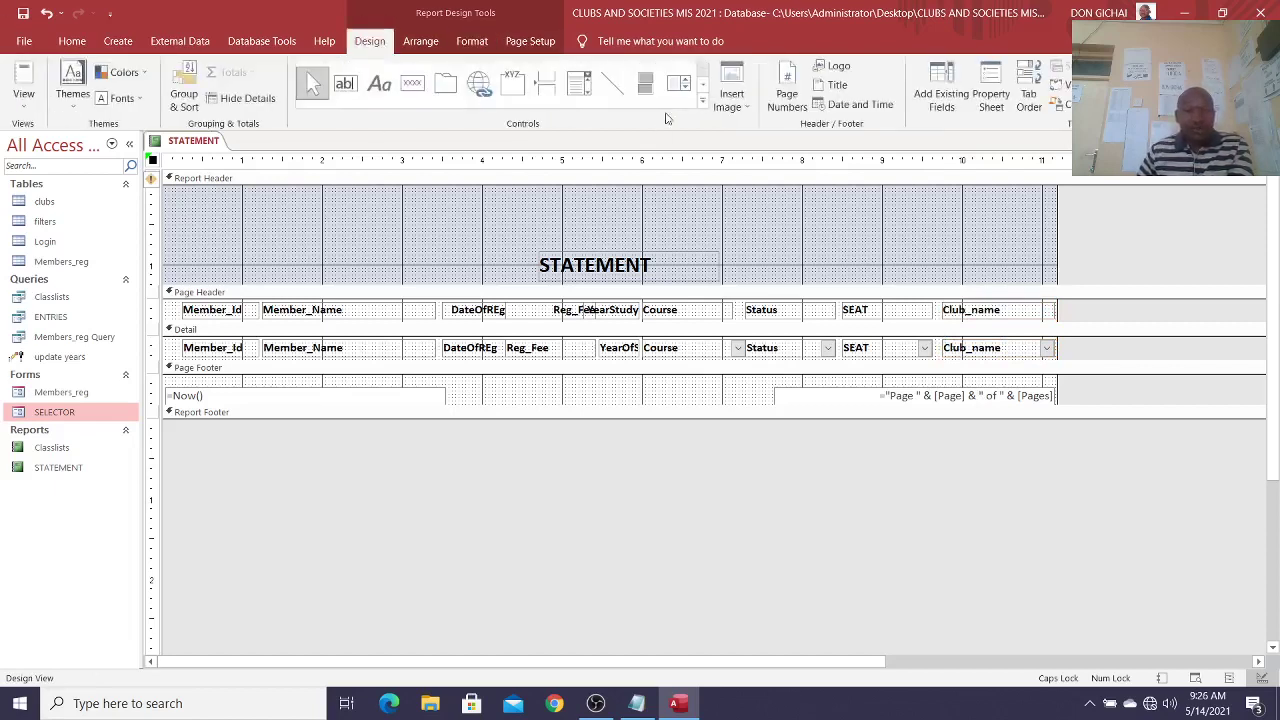
left_click(735, 98)
left_click(747, 158)
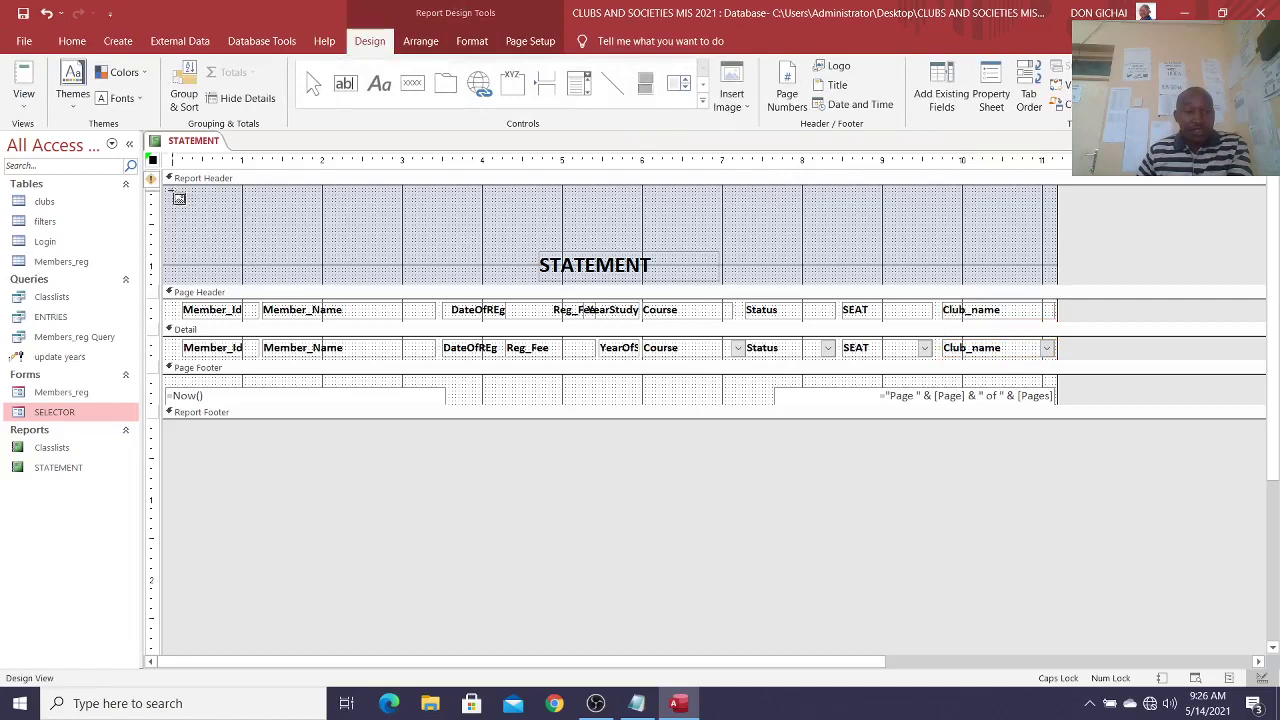
left_click_drag(173, 190, 437, 272)
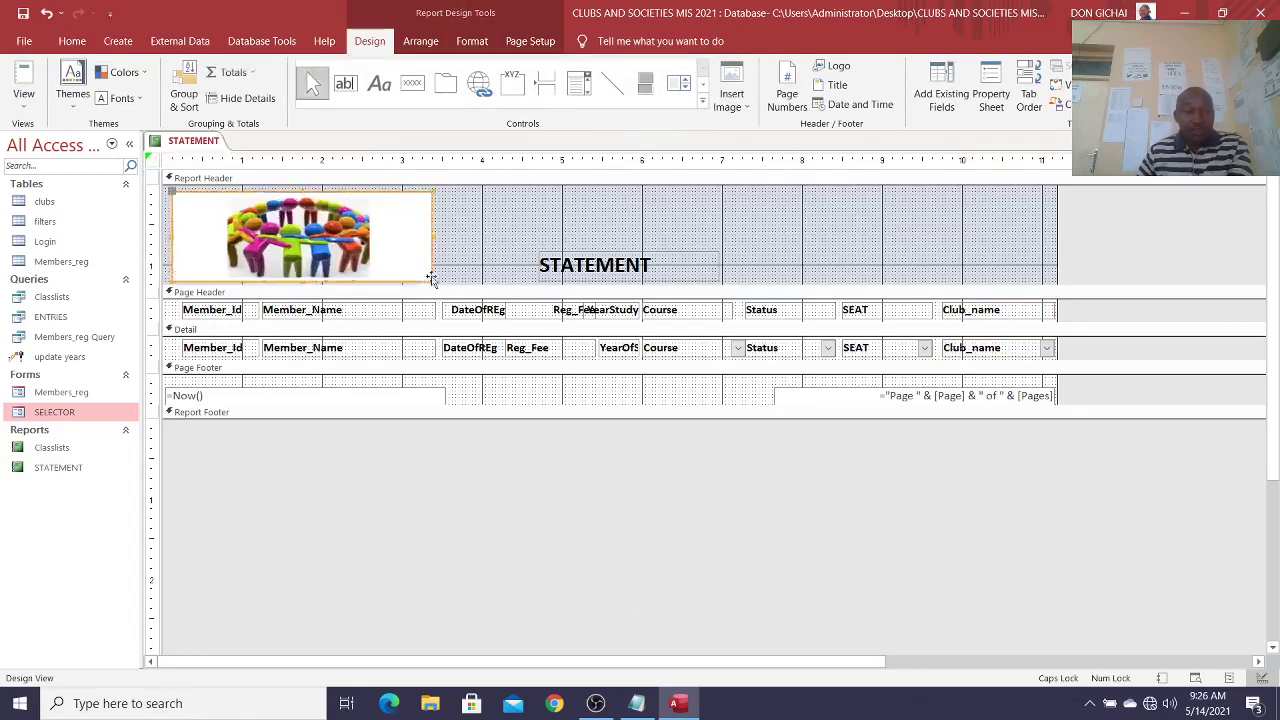
left_click(485, 233)
Step: Add a label about 7 inches wide above the STATEMENT title in the report header, reading CLUB AND SOCIETIES MANAGEMENT SYSTEM
left_click(379, 83)
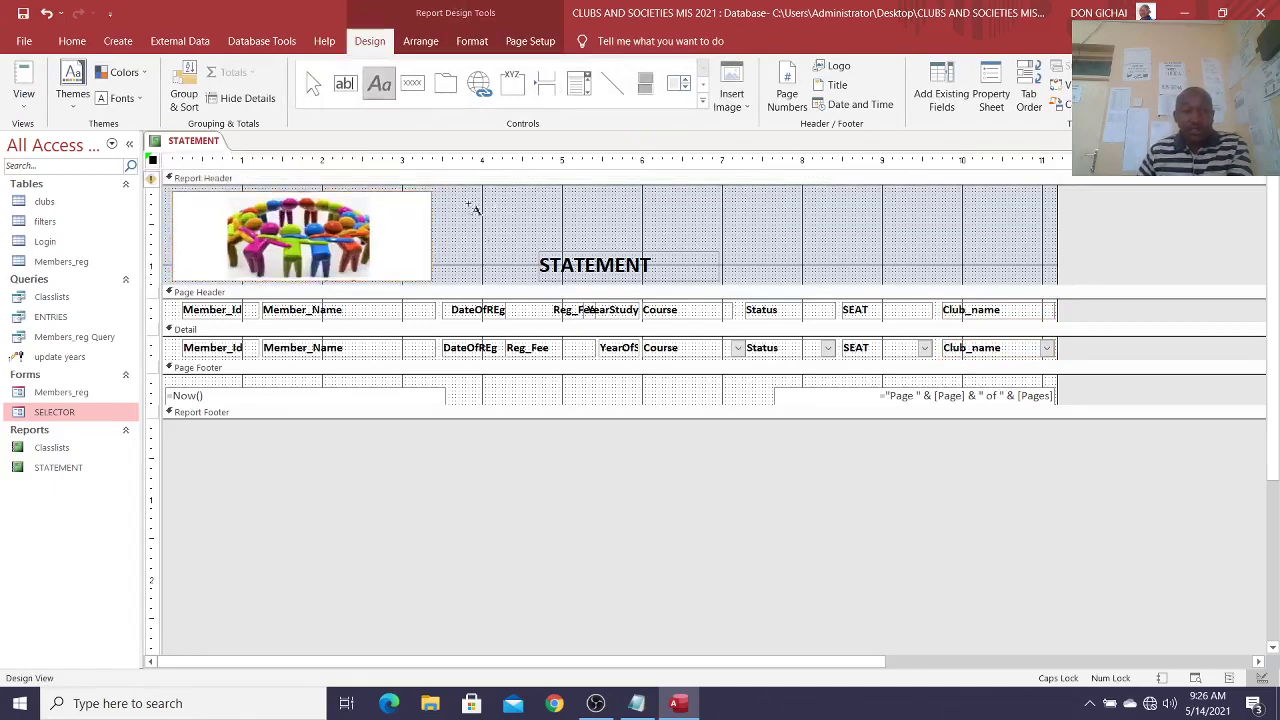
mouse_move(455, 190)
left_mouse_down()
mouse_move(937, 234)
mouse_move(1022, 214)
left_mouse_up()
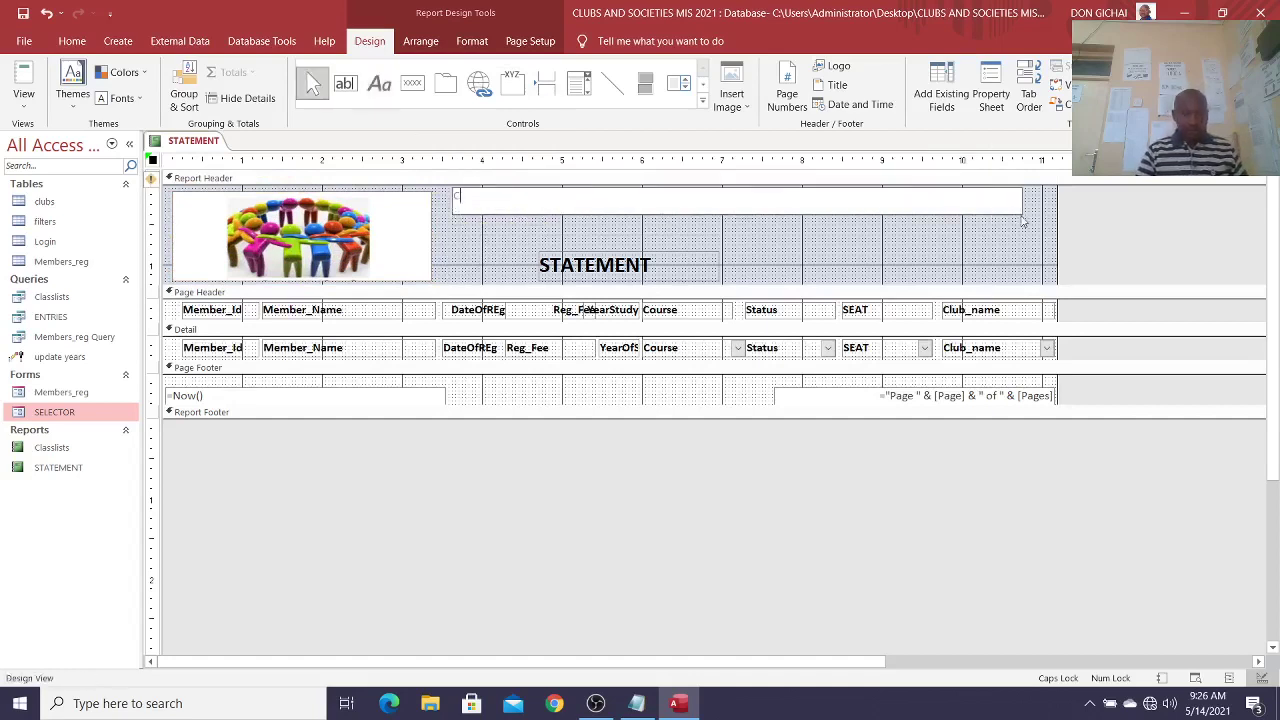
type("CLUB AND SOCIETIES")
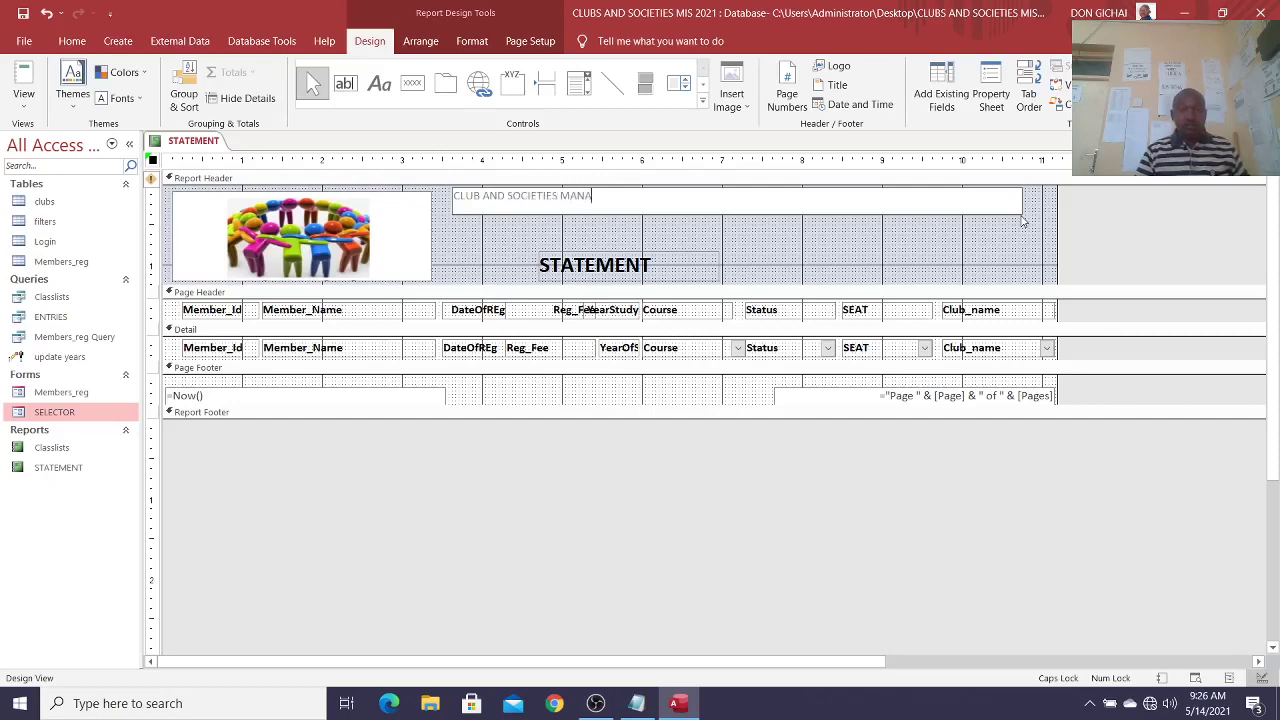
type("MANAGEMENT SYSTEM")
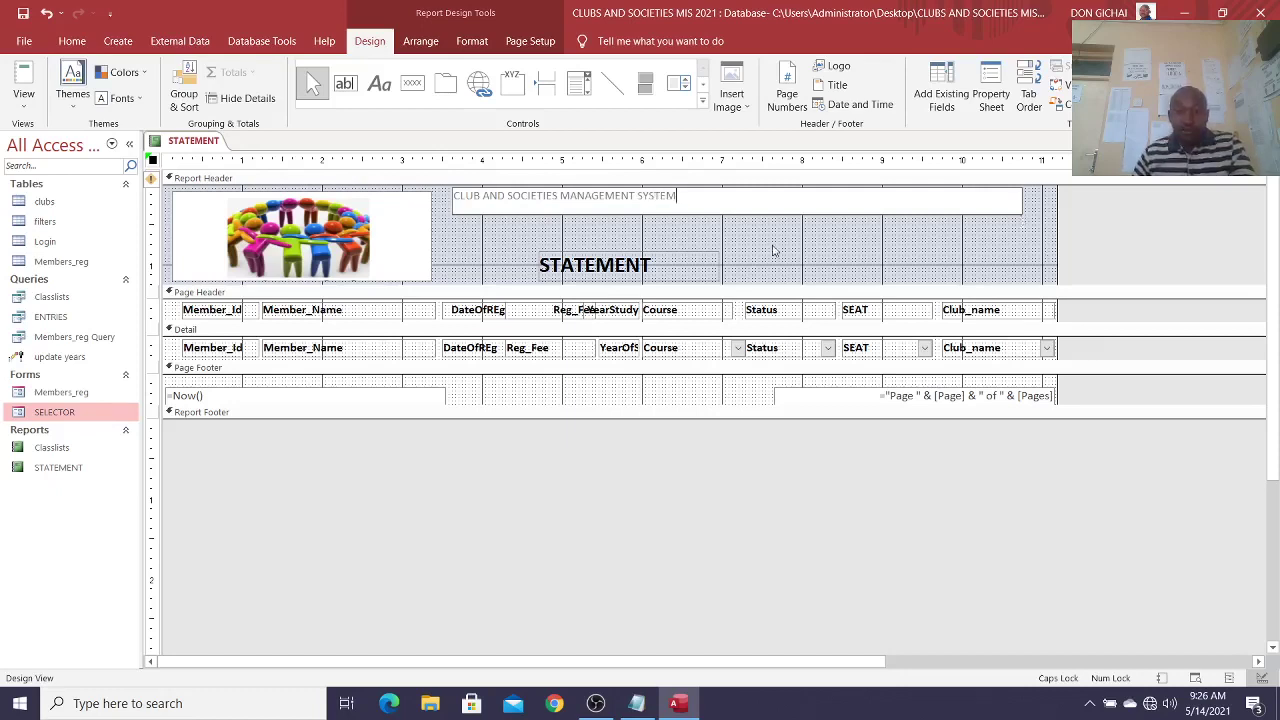
left_click(755, 207)
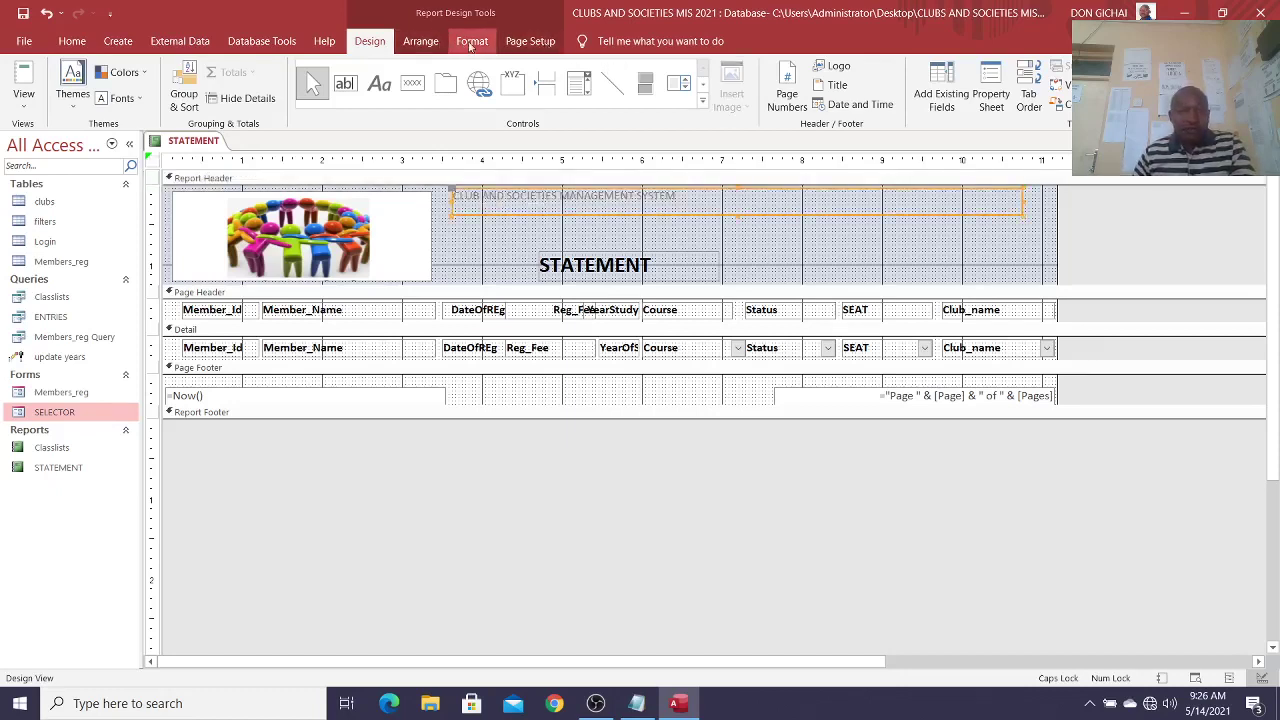
Step: Format the CLUB AND SOCIETIES MANAGEMENT SYSTEM label in the report header as bold, 28-point text
left_click(471, 41)
left_click(308, 73)
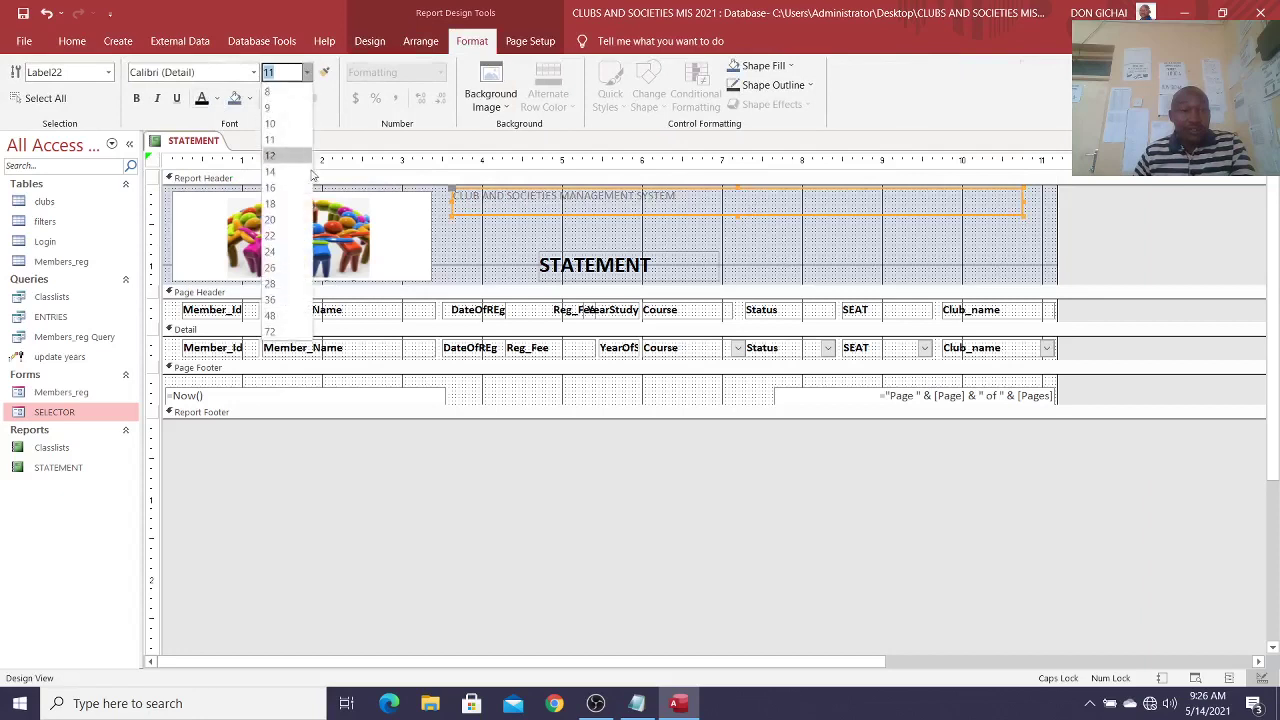
left_click(280, 285)
left_click(156, 99)
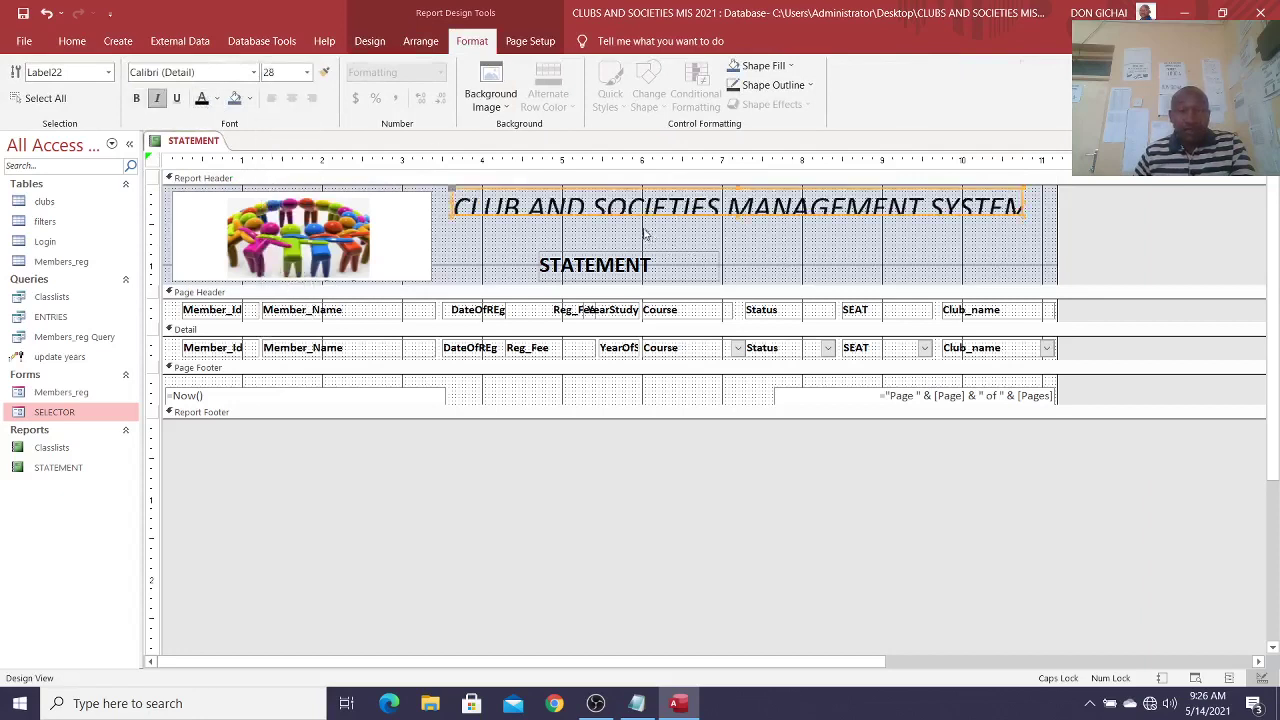
left_click(156, 98)
left_click(136, 98)
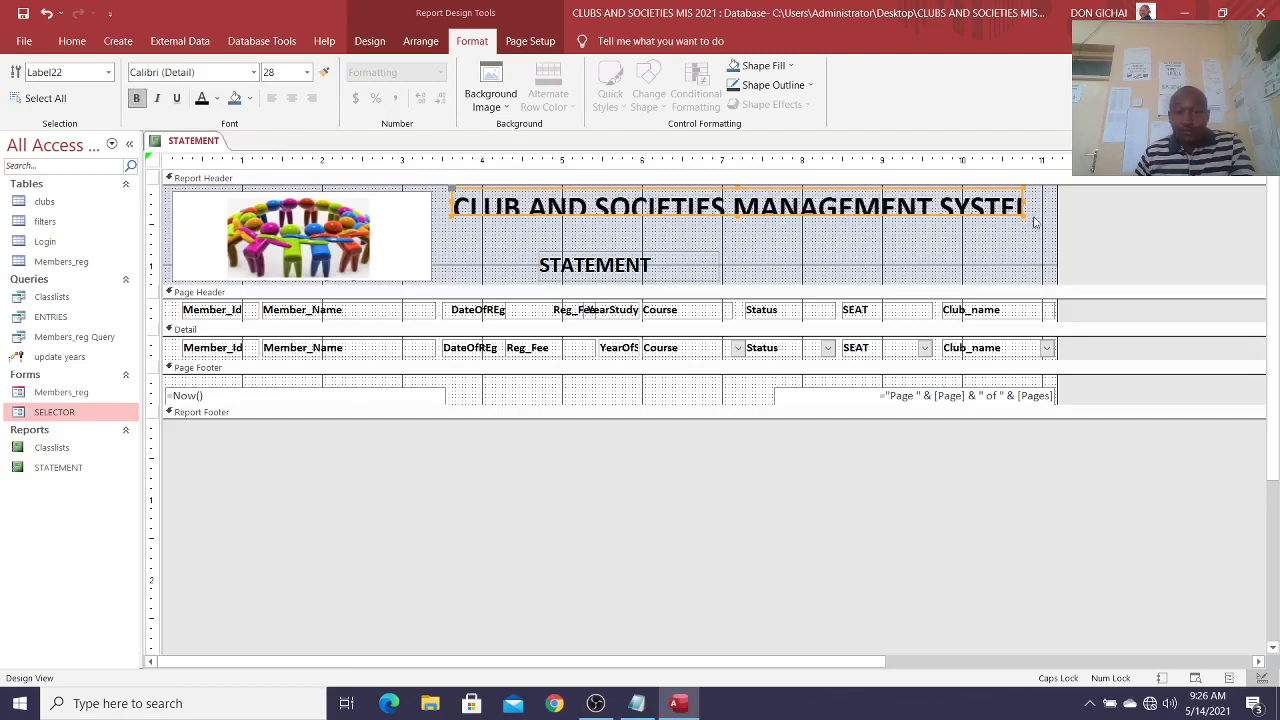
Step: Enlarge the header title label so its full text fits, extending its left edge over the logo image
left_click_drag(1024, 216, 1040, 234)
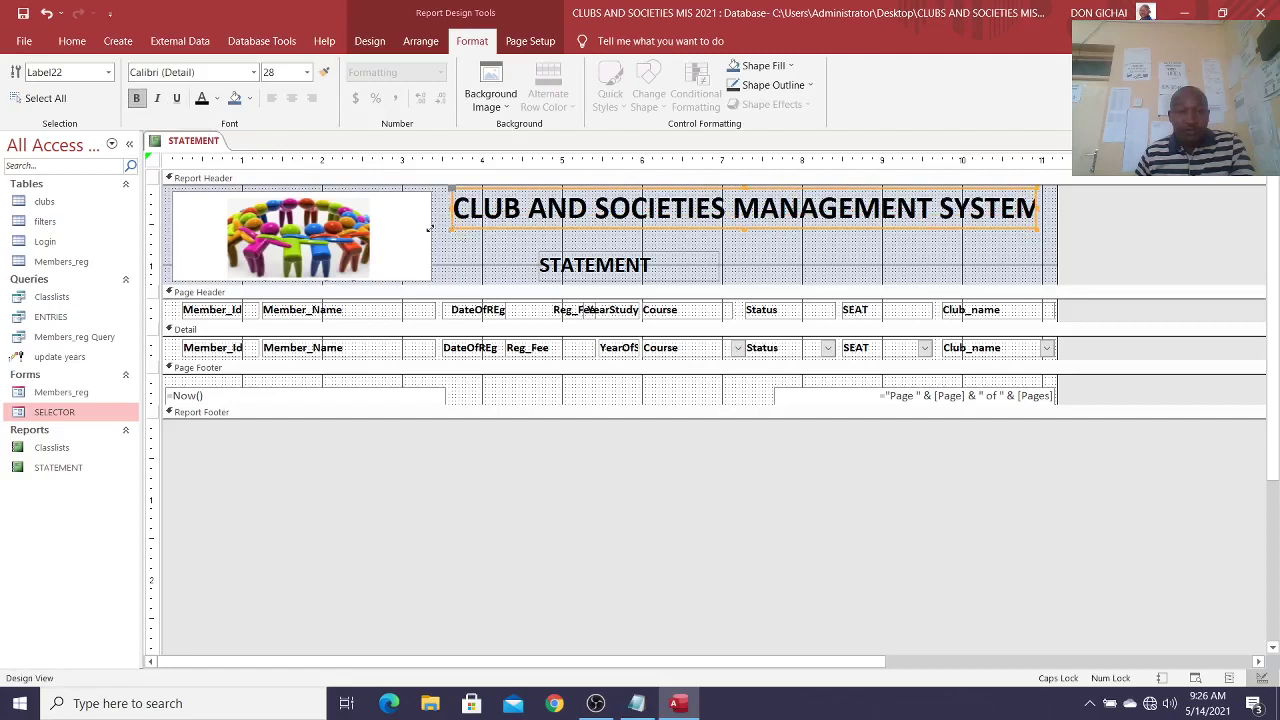
left_click_drag(430, 228, 405, 238)
left_click(840, 268)
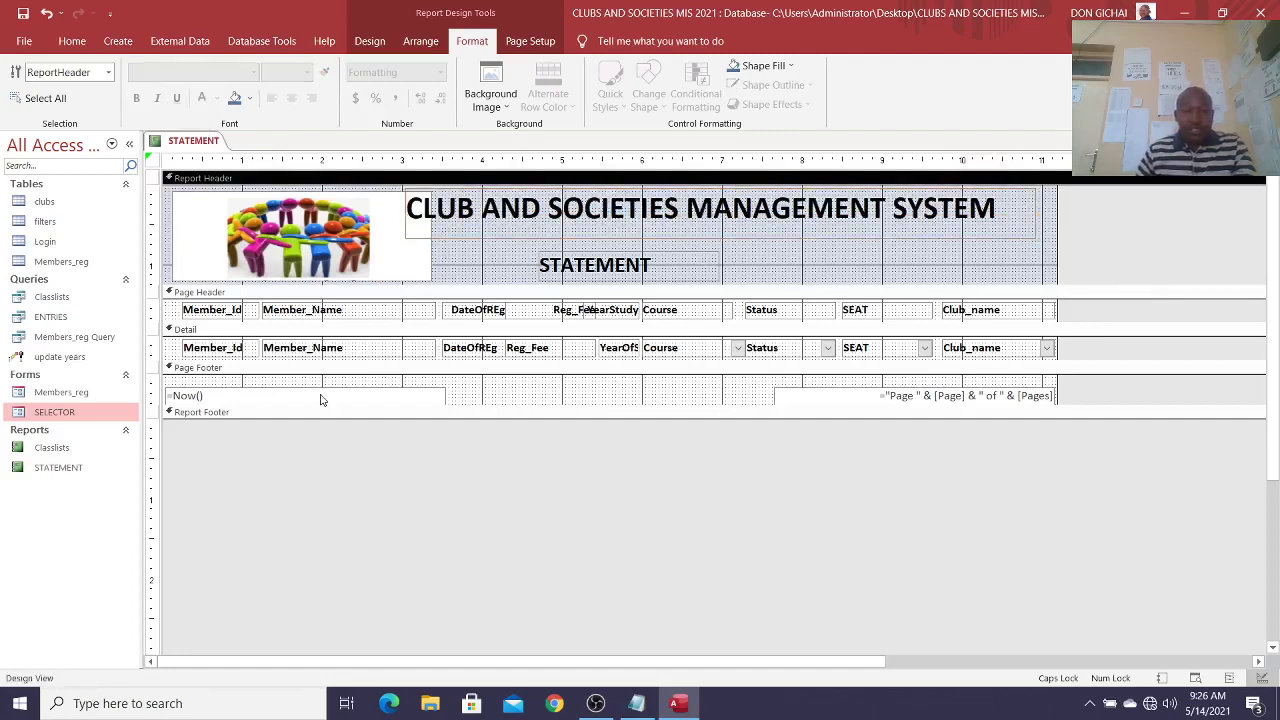
Step: Display the STATEMENT report in Report View to check the header layout, and close the report
left_click(72, 41)
left_click(23, 85)
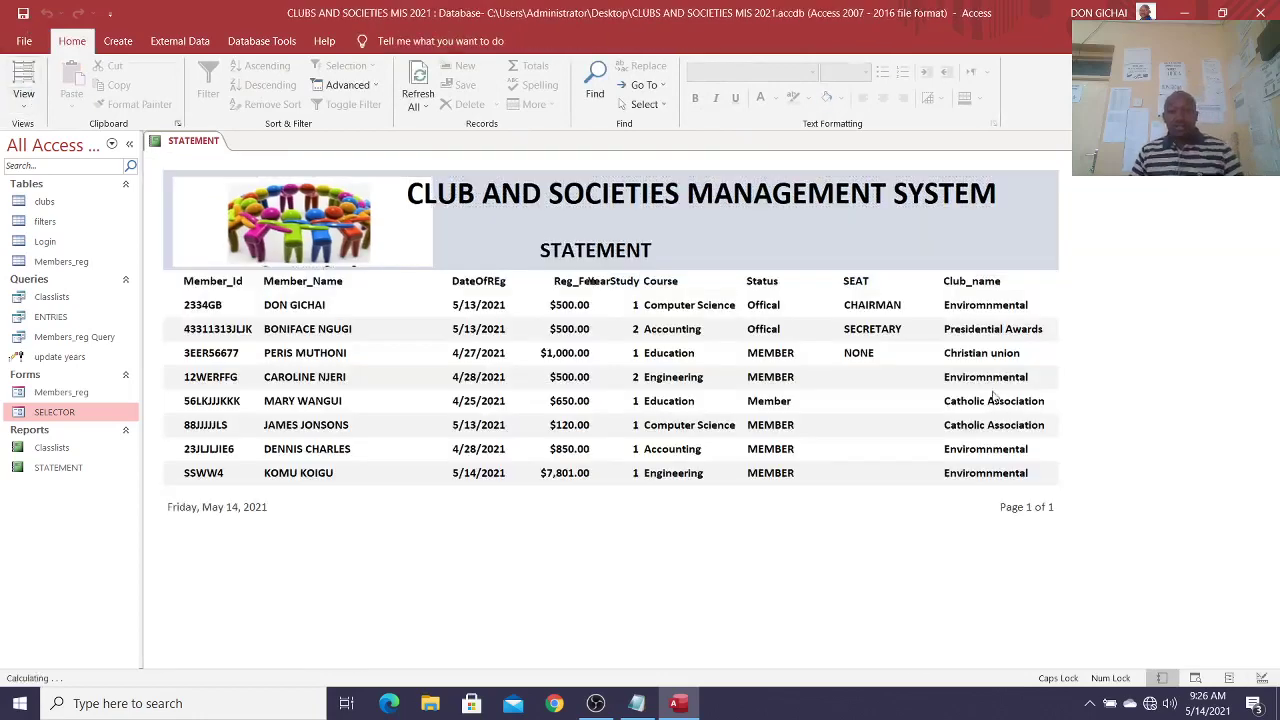
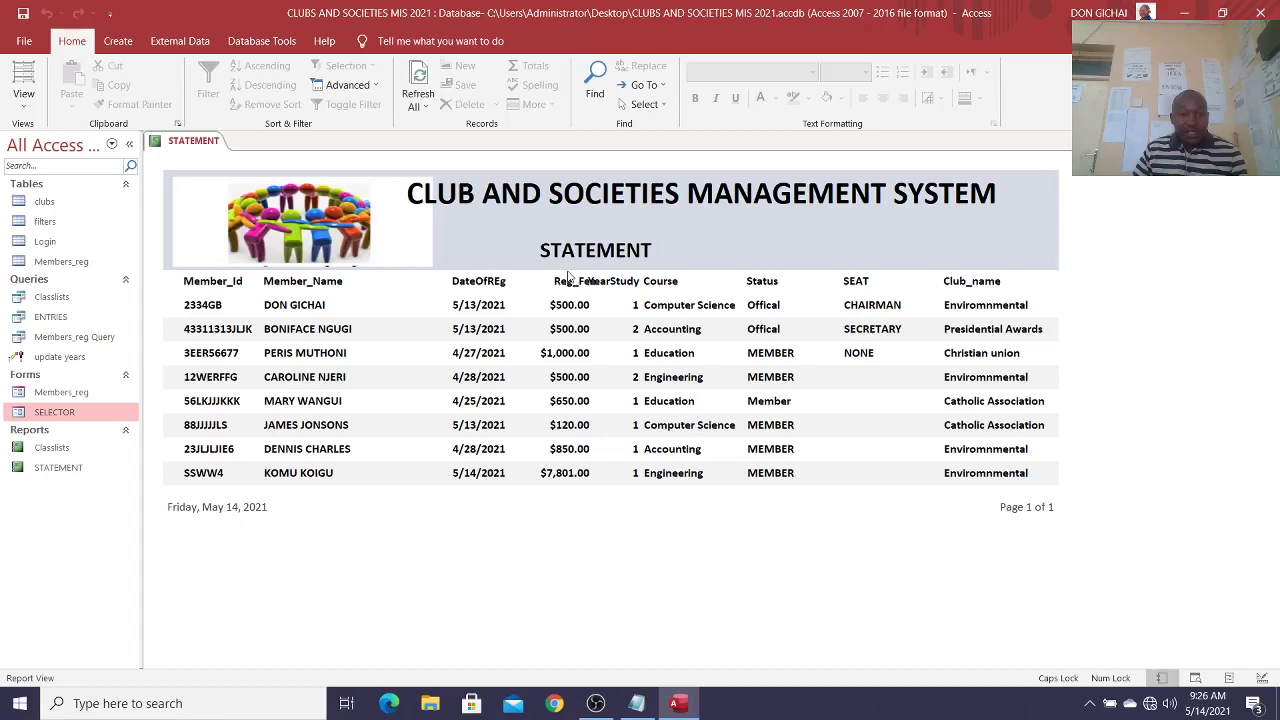
double_click(54, 416)
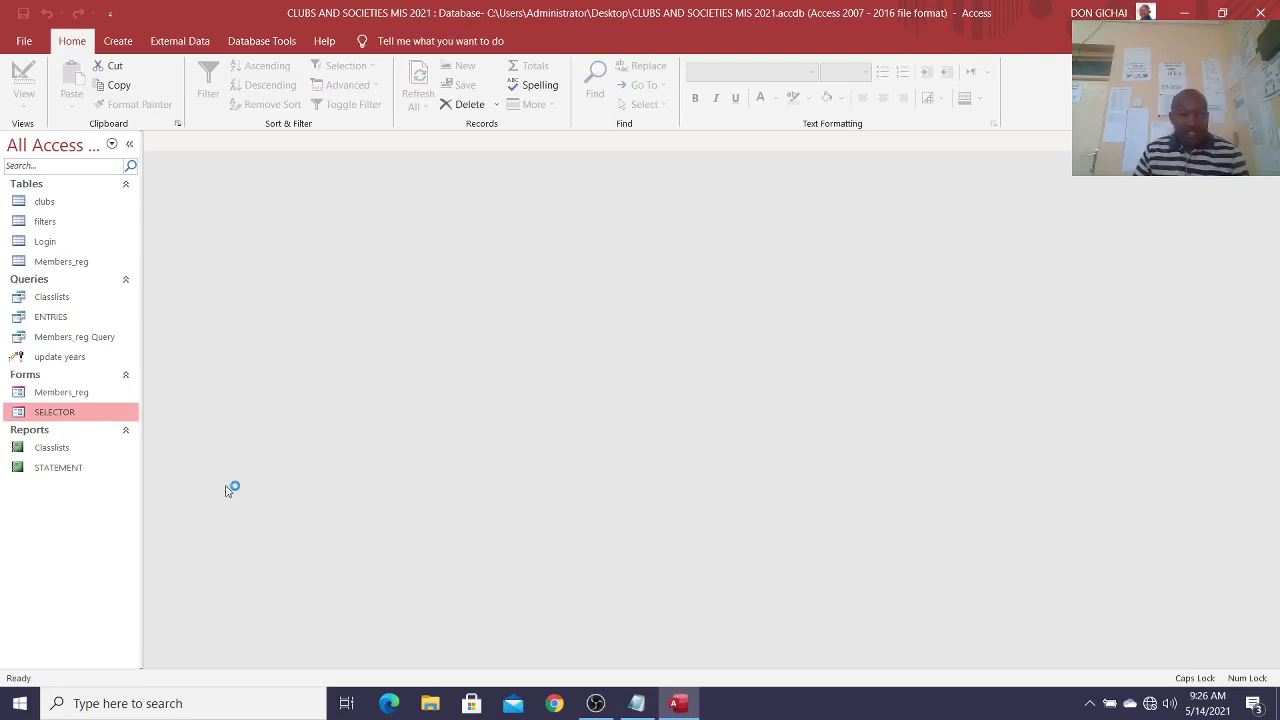
left_click(70, 467)
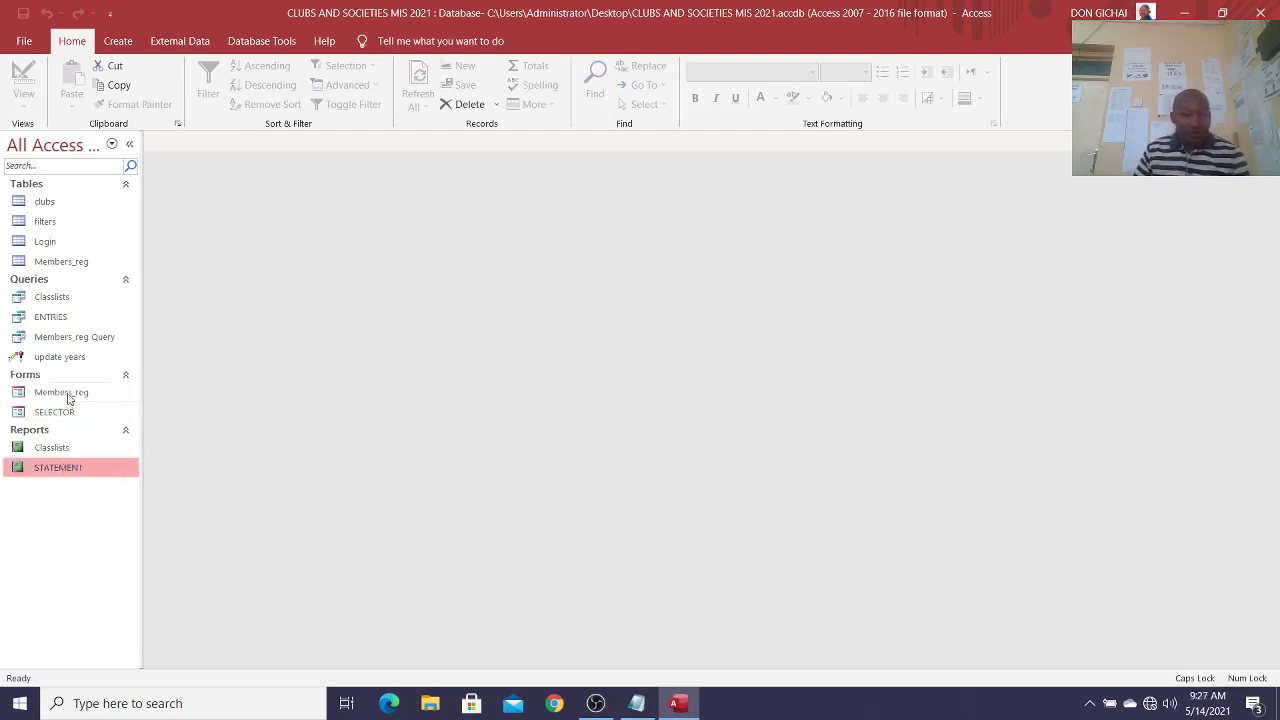
Step: Duplicate the SELECTOR form under the name RSELECTOR, and briefly open the copy to check it
left_click(68, 416)
right_click(68, 418)
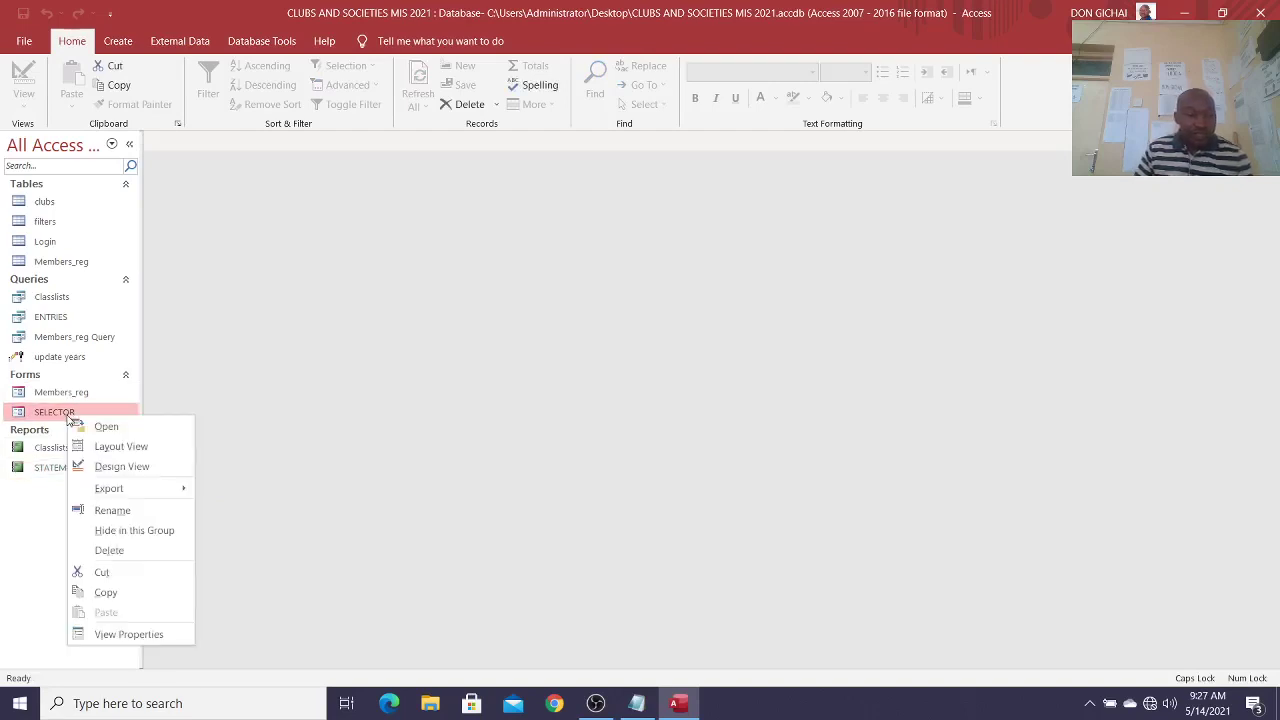
left_click(149, 591)
right_click(107, 419)
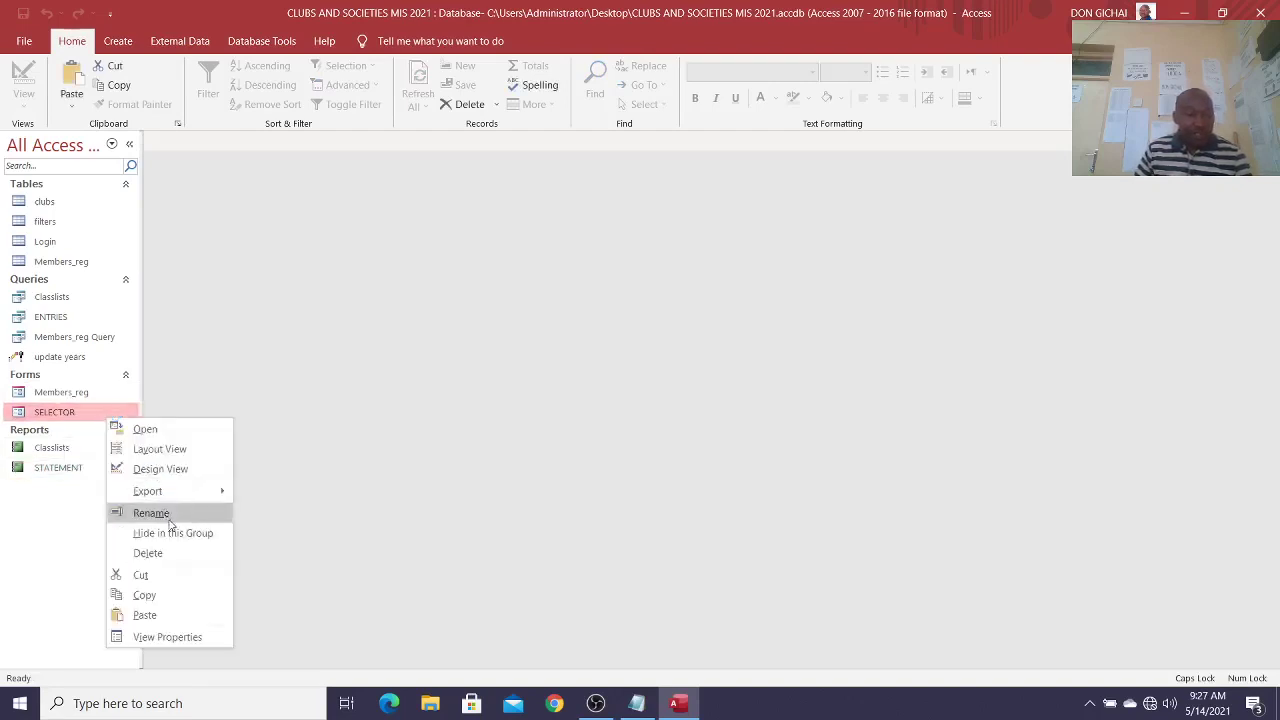
left_click(205, 614)
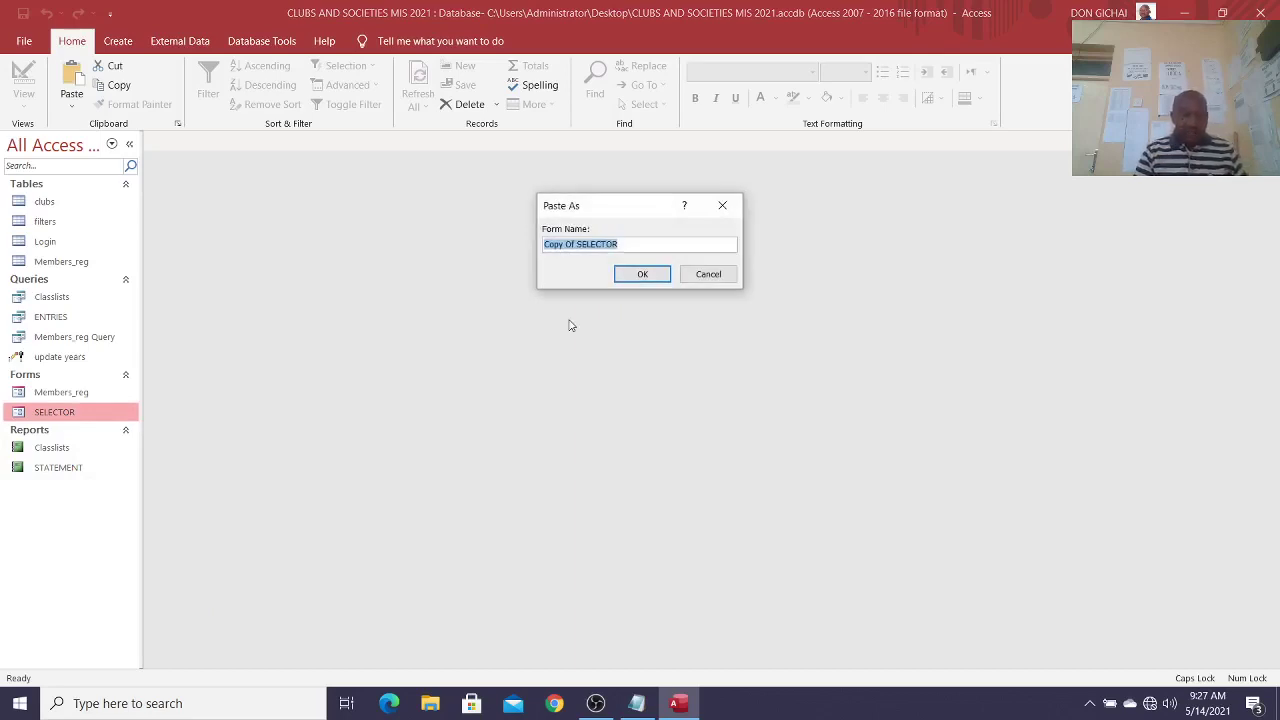
key("Home")
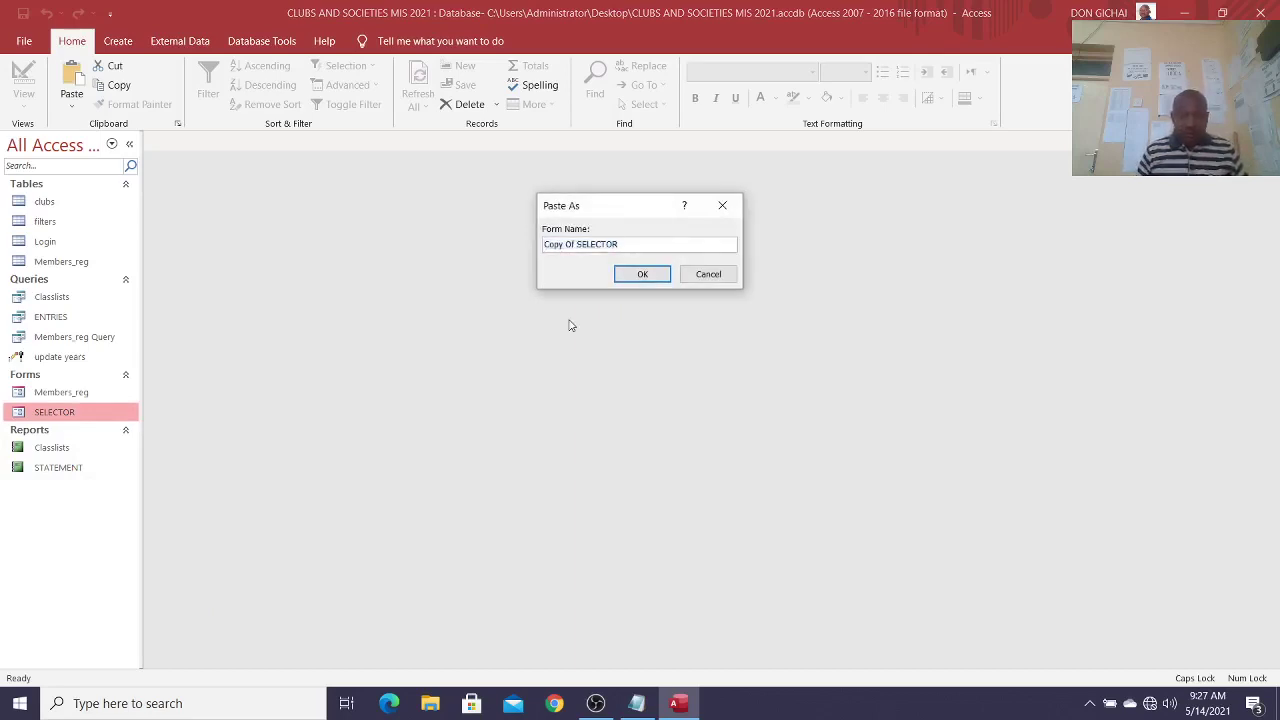
key("Delete")
key("Delete")
key("Delete")
key("Delete")
key("Delete")
key("Delete")
key("Delete")
key("Delete")
type("R")
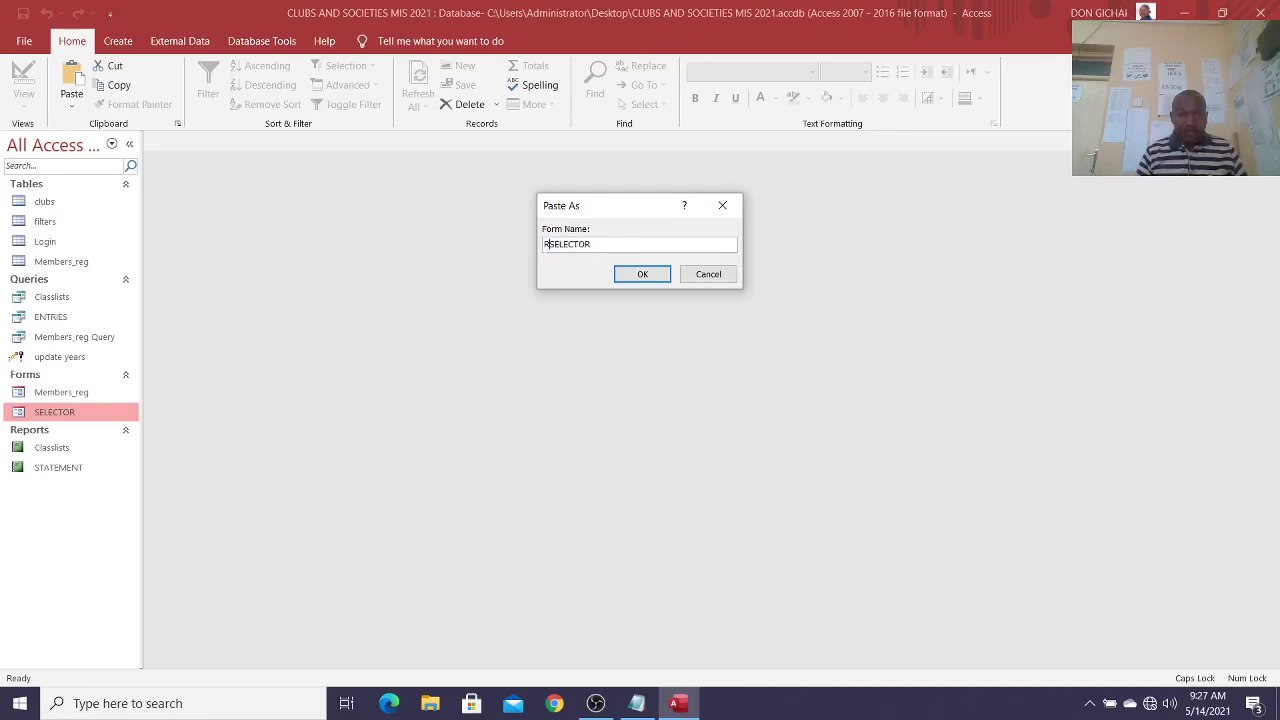
left_click(642, 274)
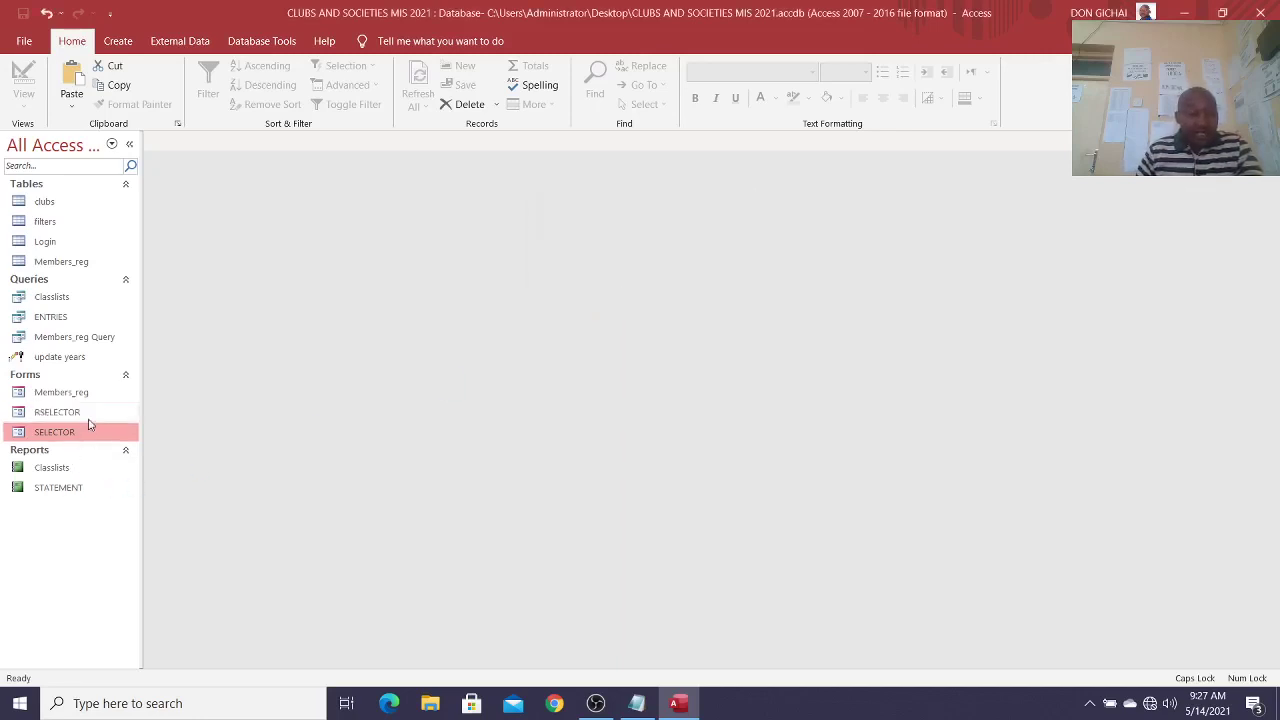
double_click(90, 416)
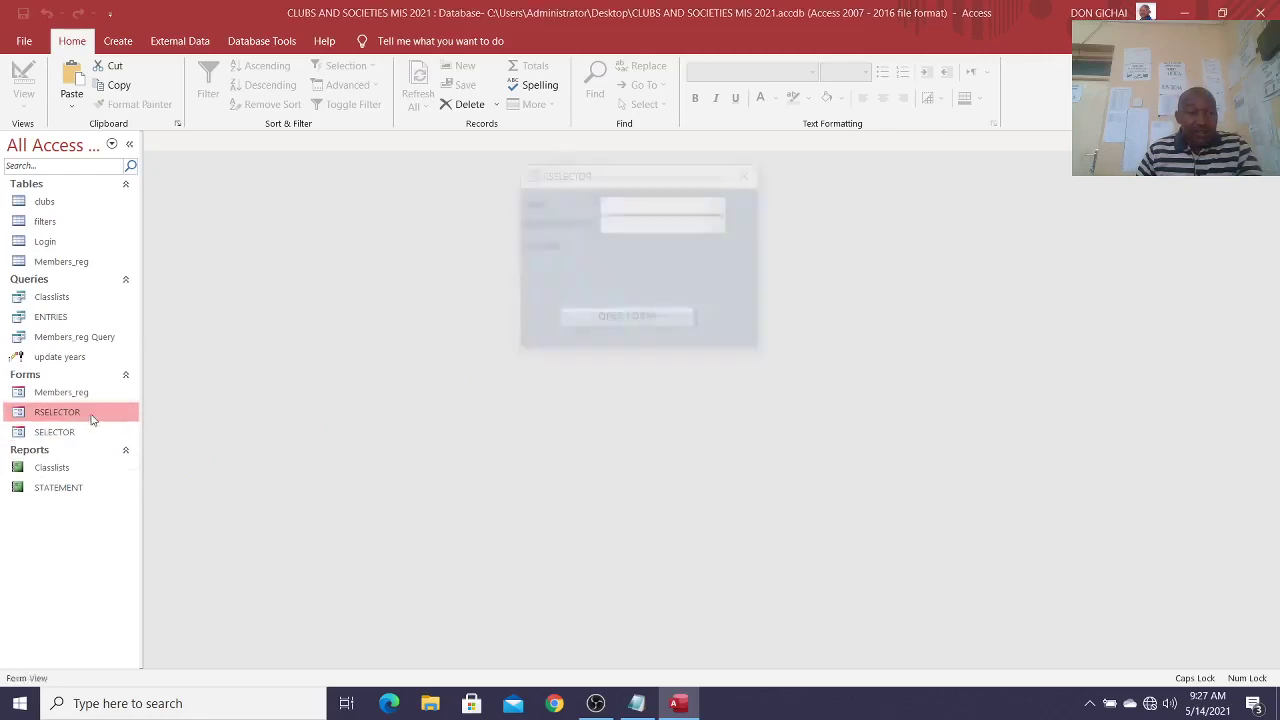
left_click(749, 173)
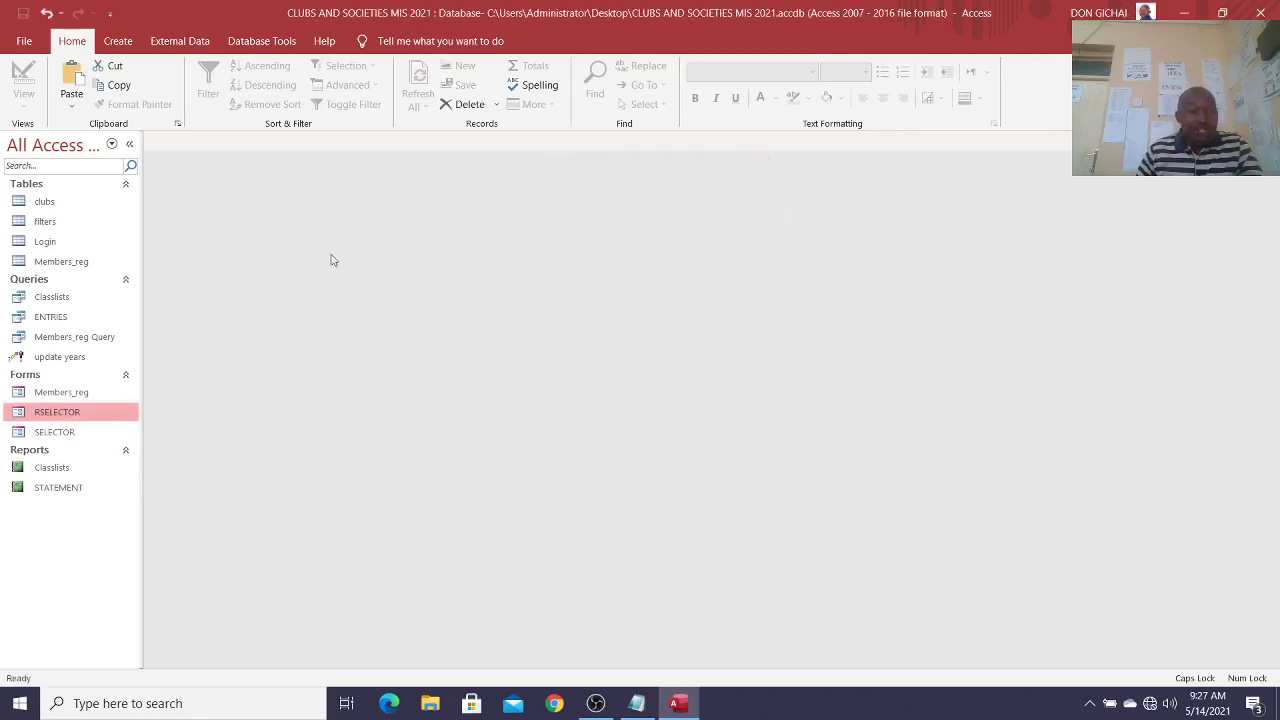
Step: Duplicate the ENTRIES query under the name STATEMENT
left_click(71, 318)
right_click(73, 318)
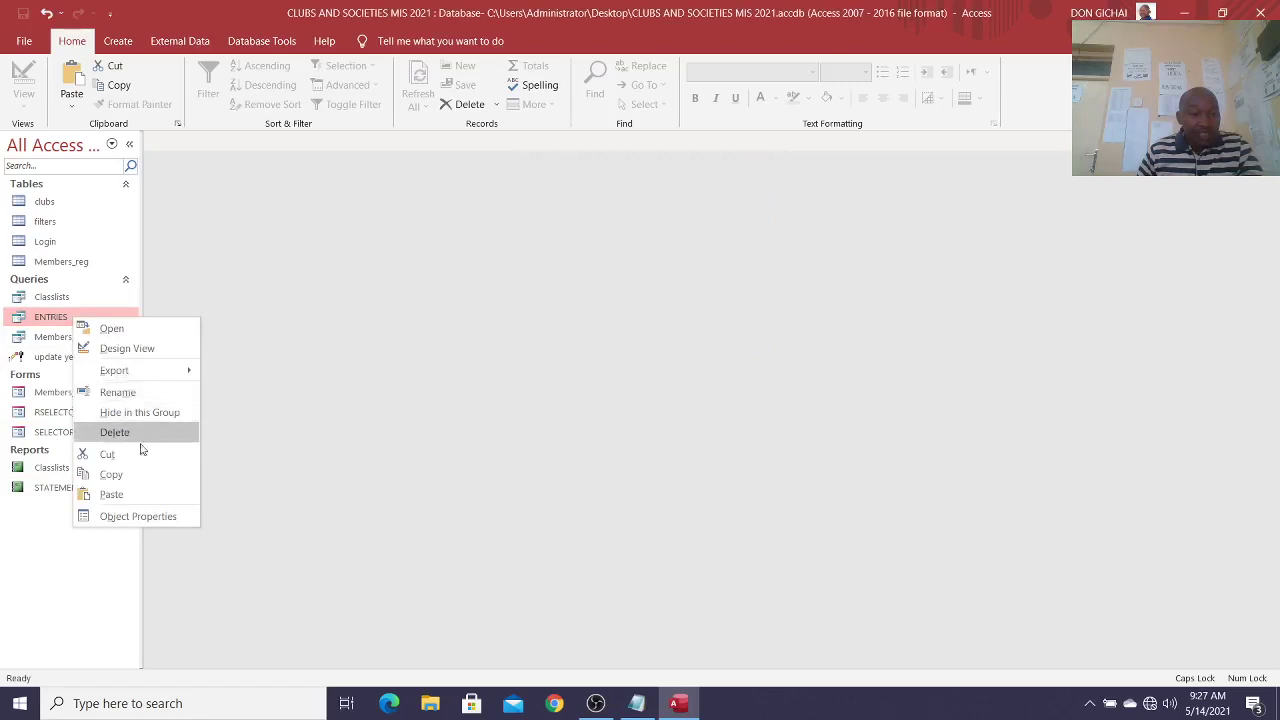
left_click(147, 475)
right_click(105, 316)
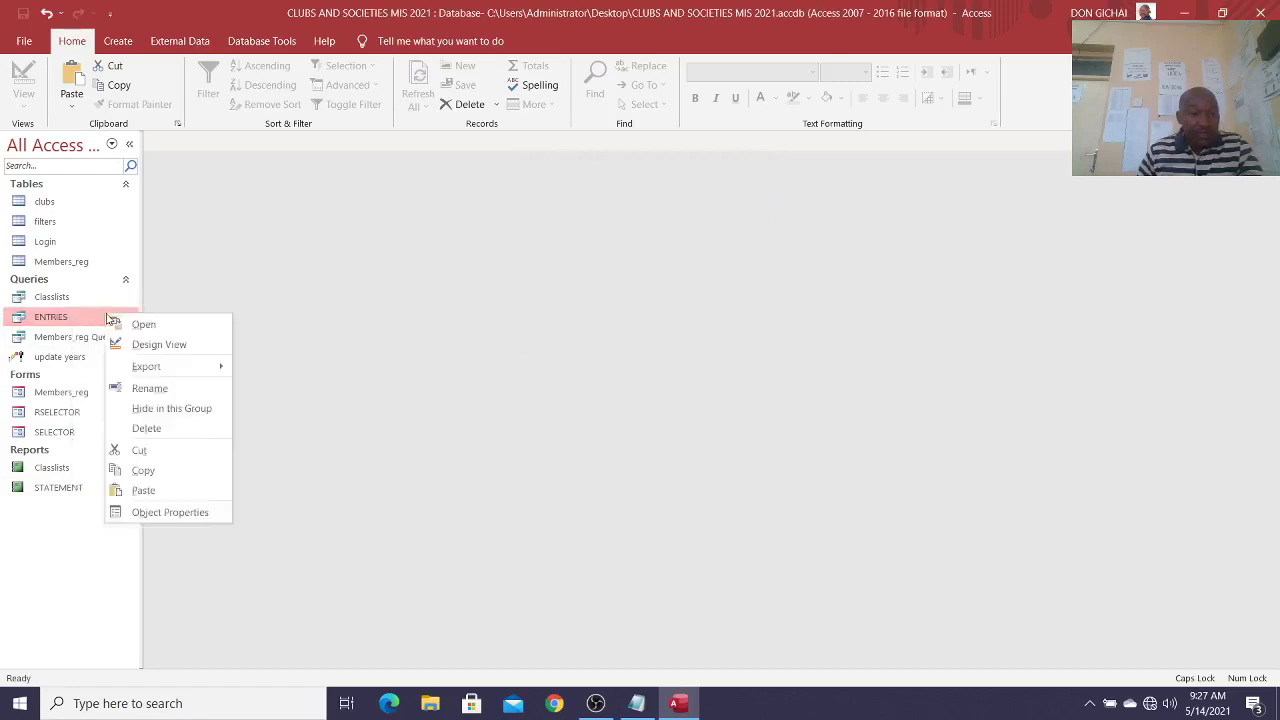
left_click(145, 491)
type("STATEMENT")
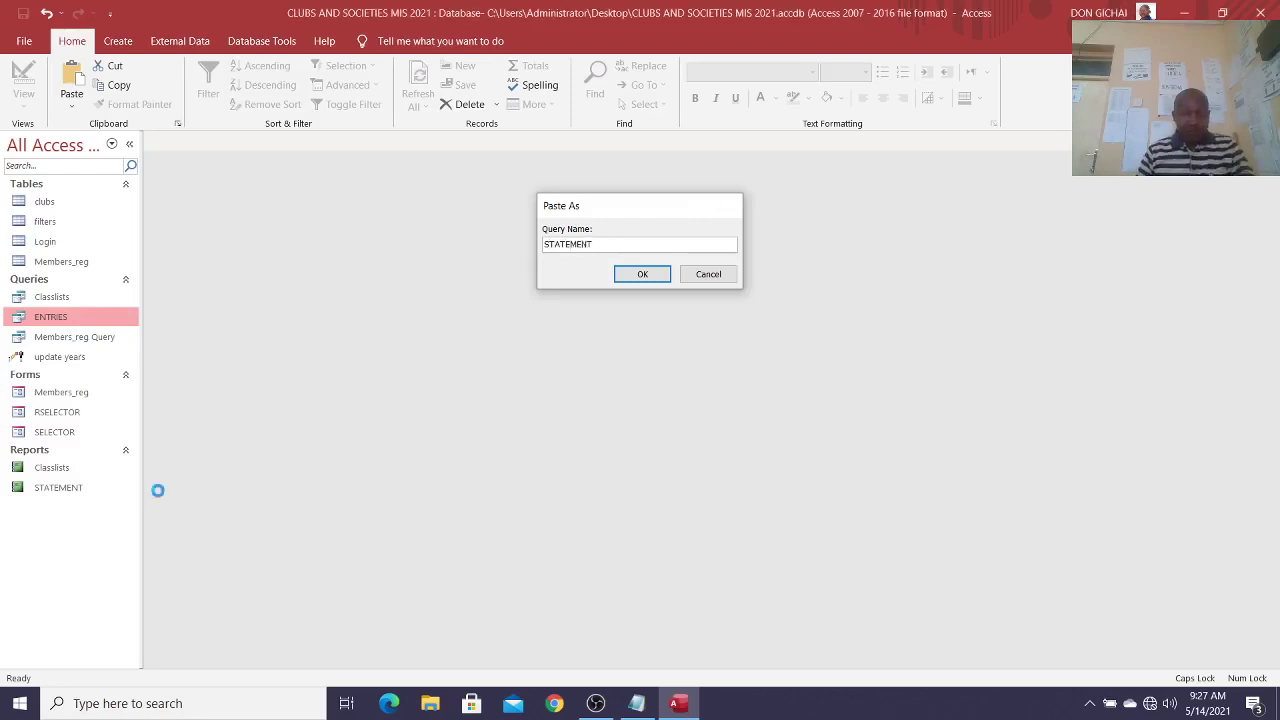
key("Return")
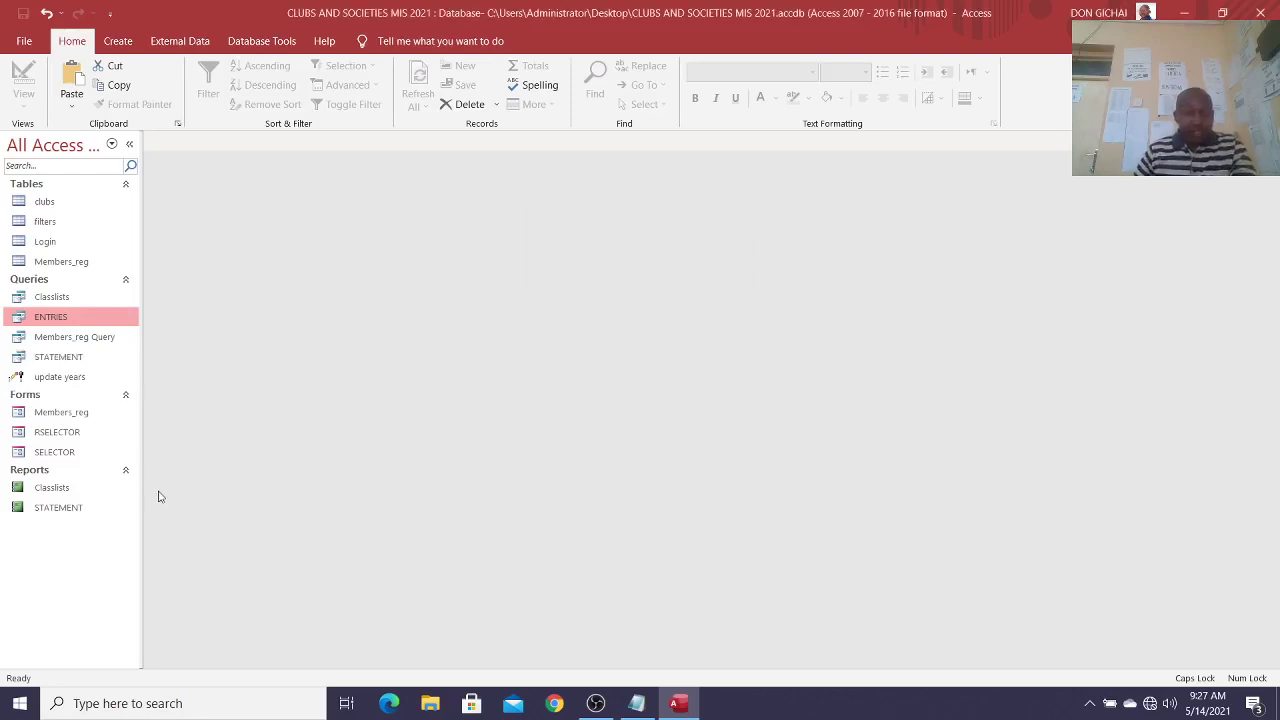
Step: Open the RSELECTOR form in Design View and change its OPEN FORM button caption to OPEN REPORTS
left_click(60, 454)
left_click(77, 436)
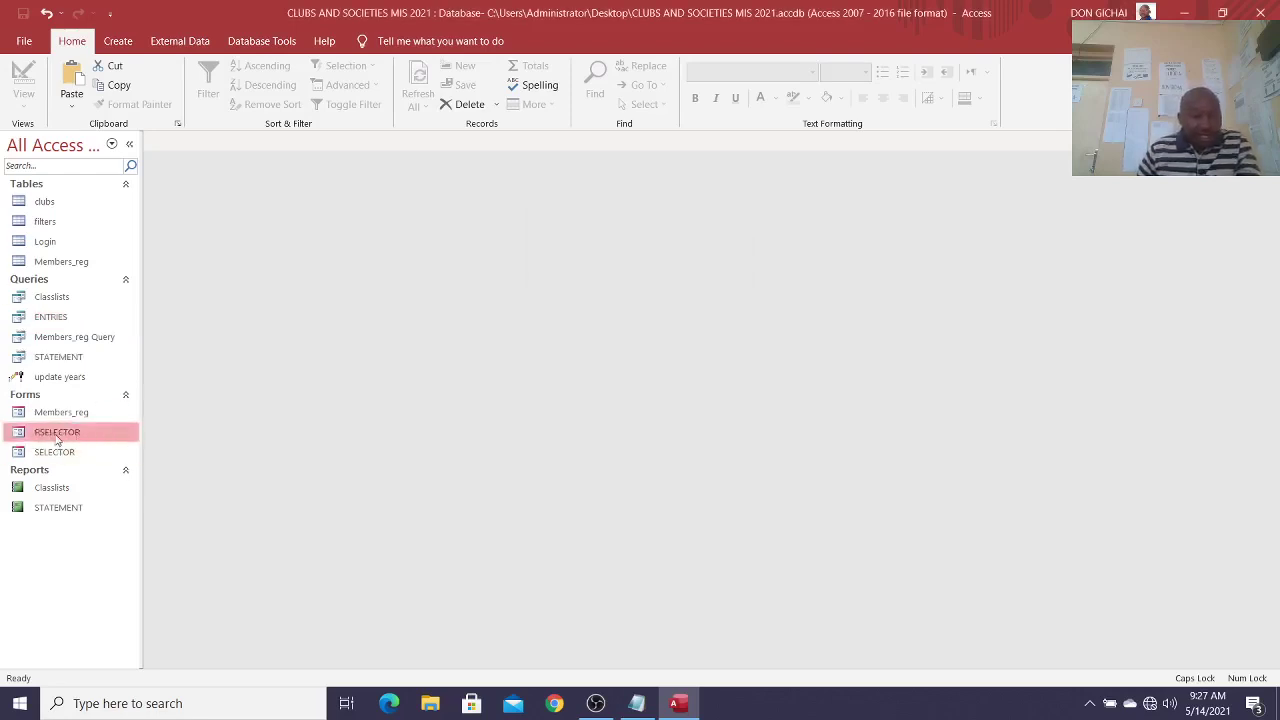
right_click(62, 436)
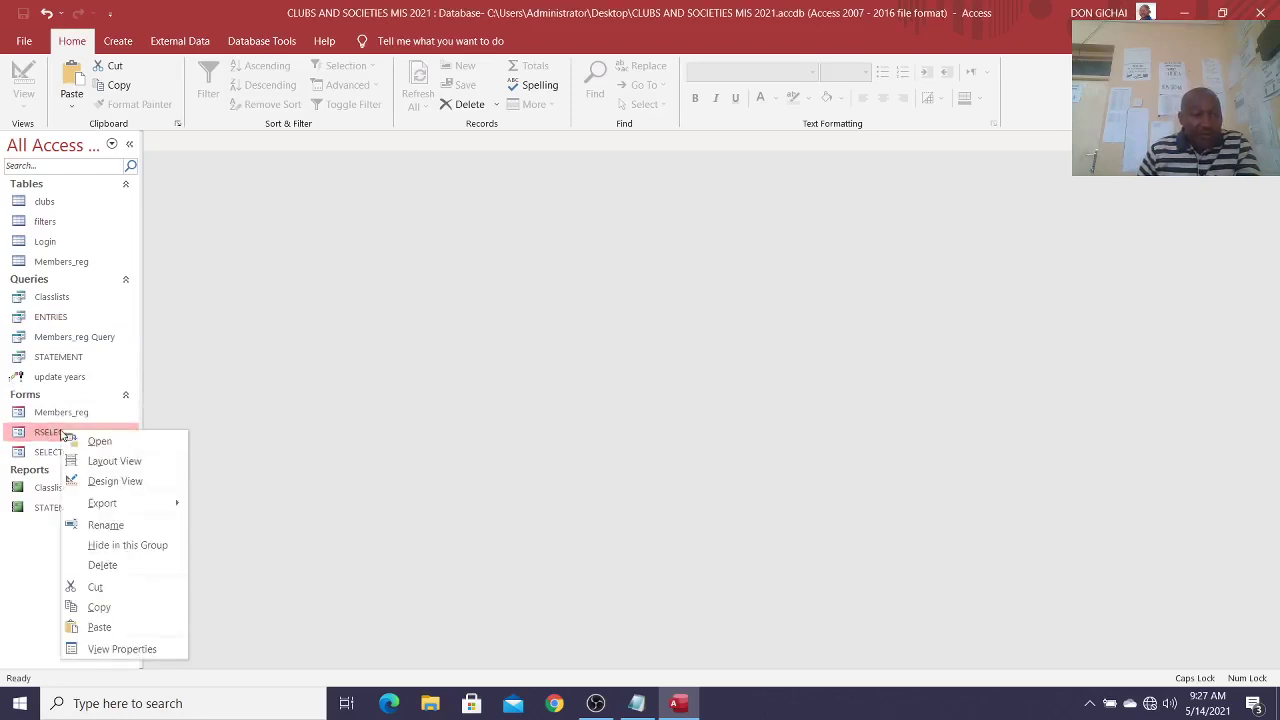
left_click(143, 483)
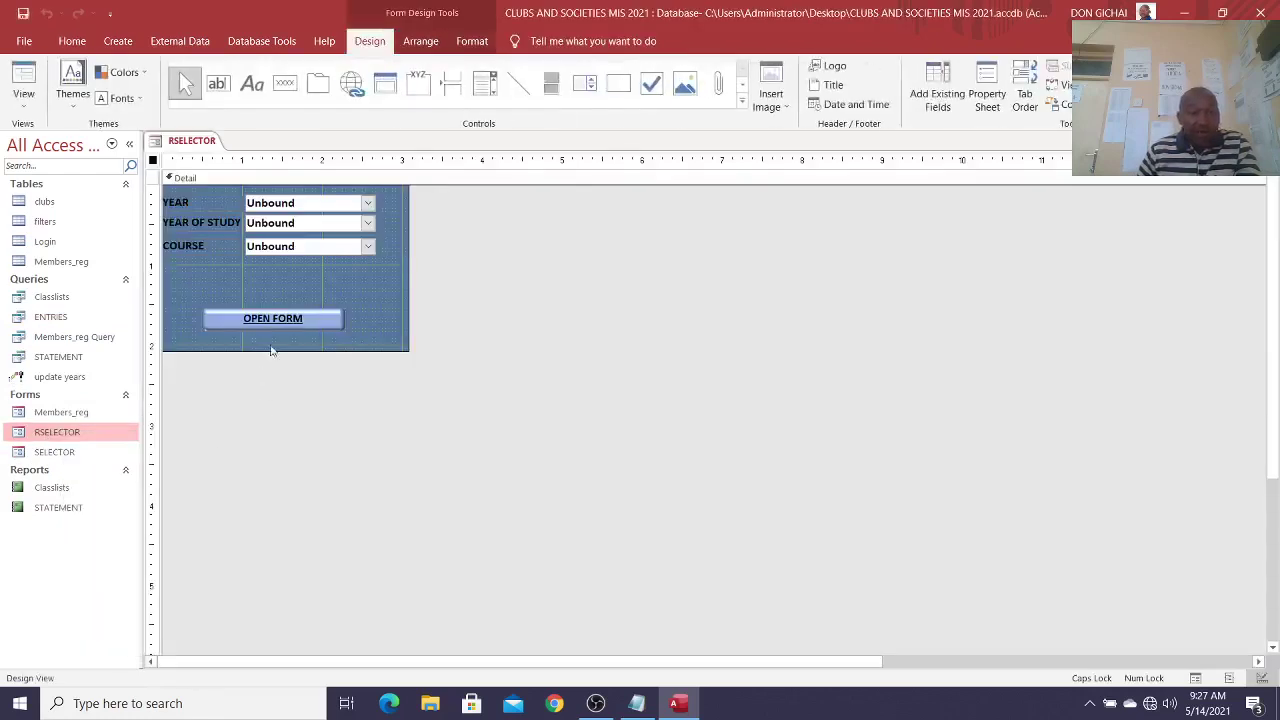
left_click(290, 322)
left_click_drag(308, 320, 200, 321)
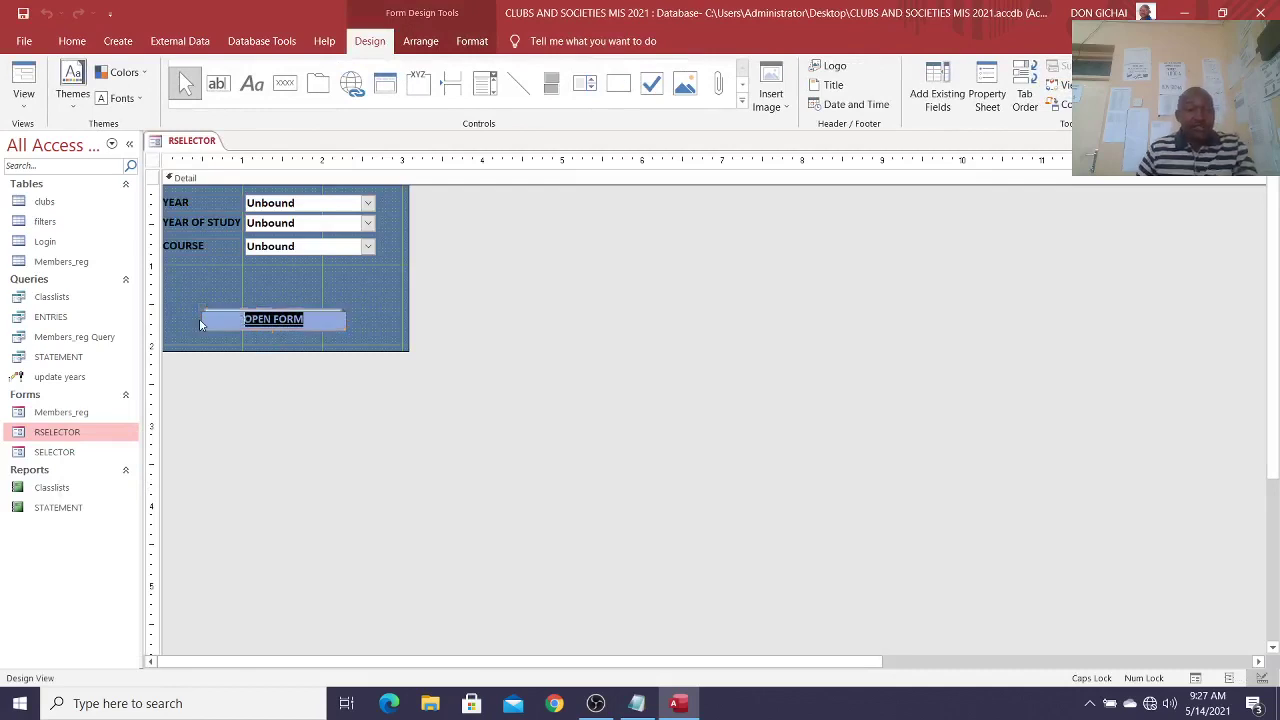
type("OPEN")
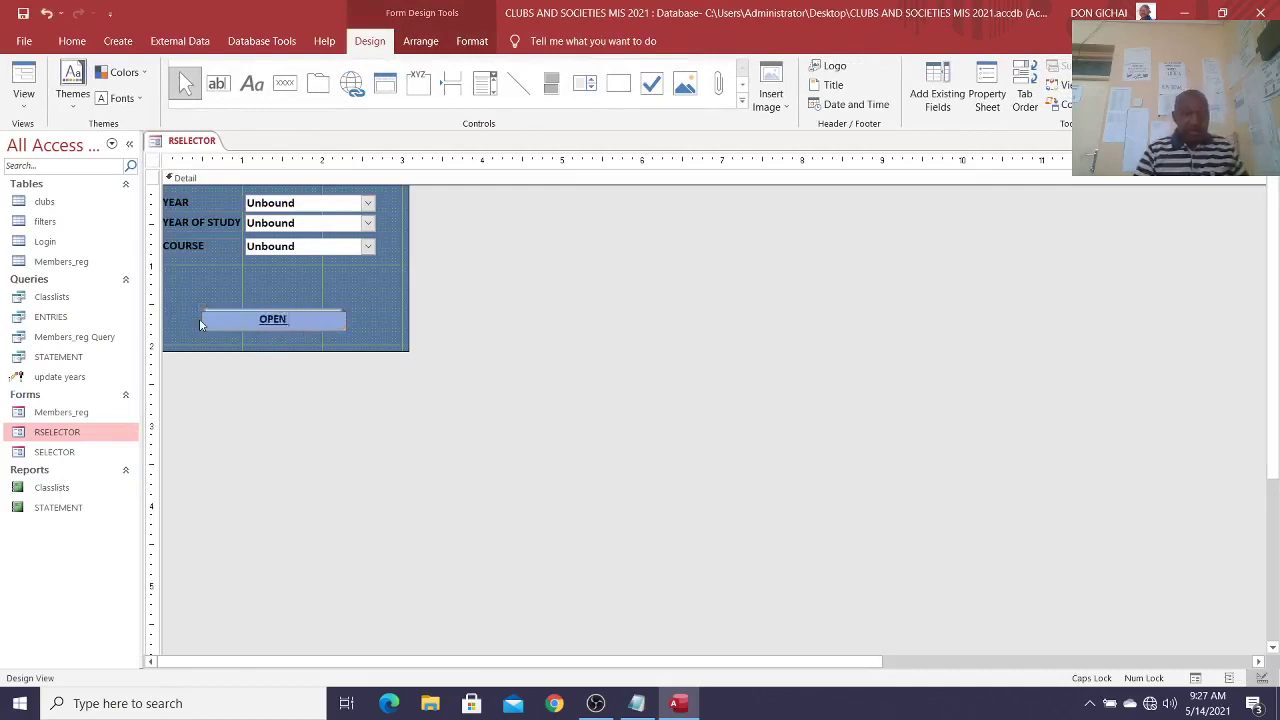
type(" REPORTS")
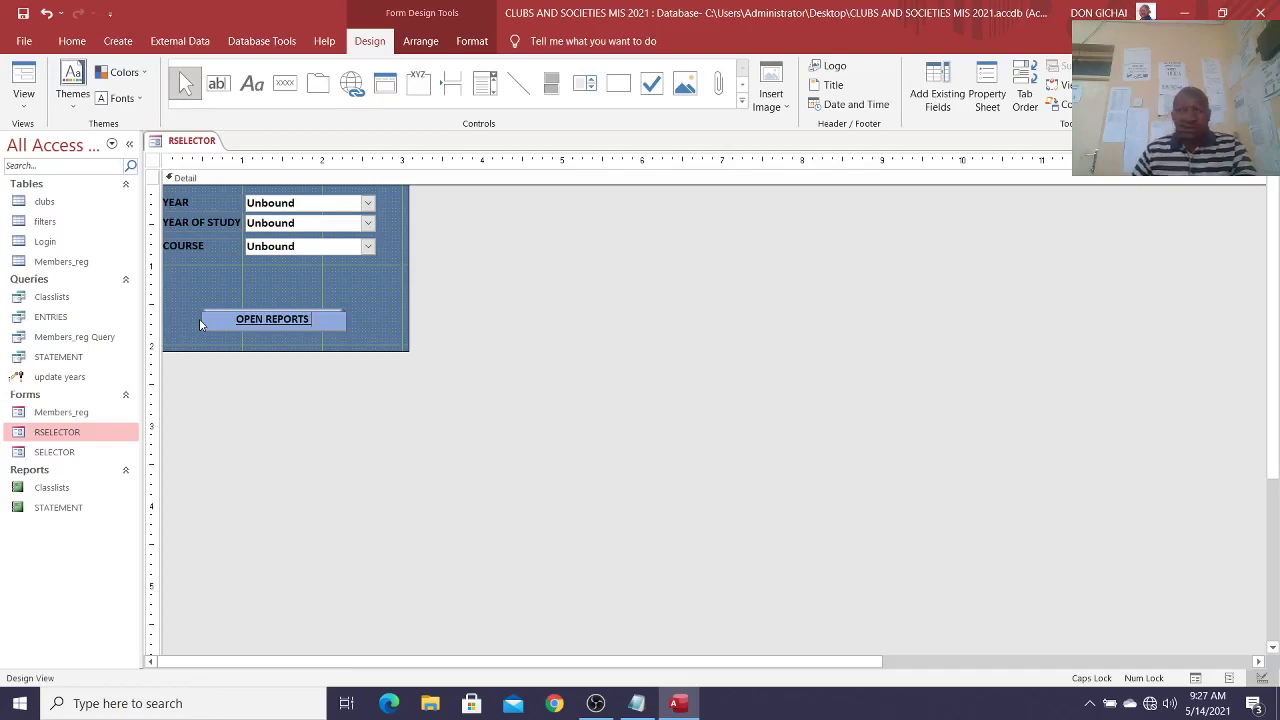
Step: Open the code of the On Click event procedure for the OPEN REPORTS button
left_click(296, 318)
left_click(299, 318)
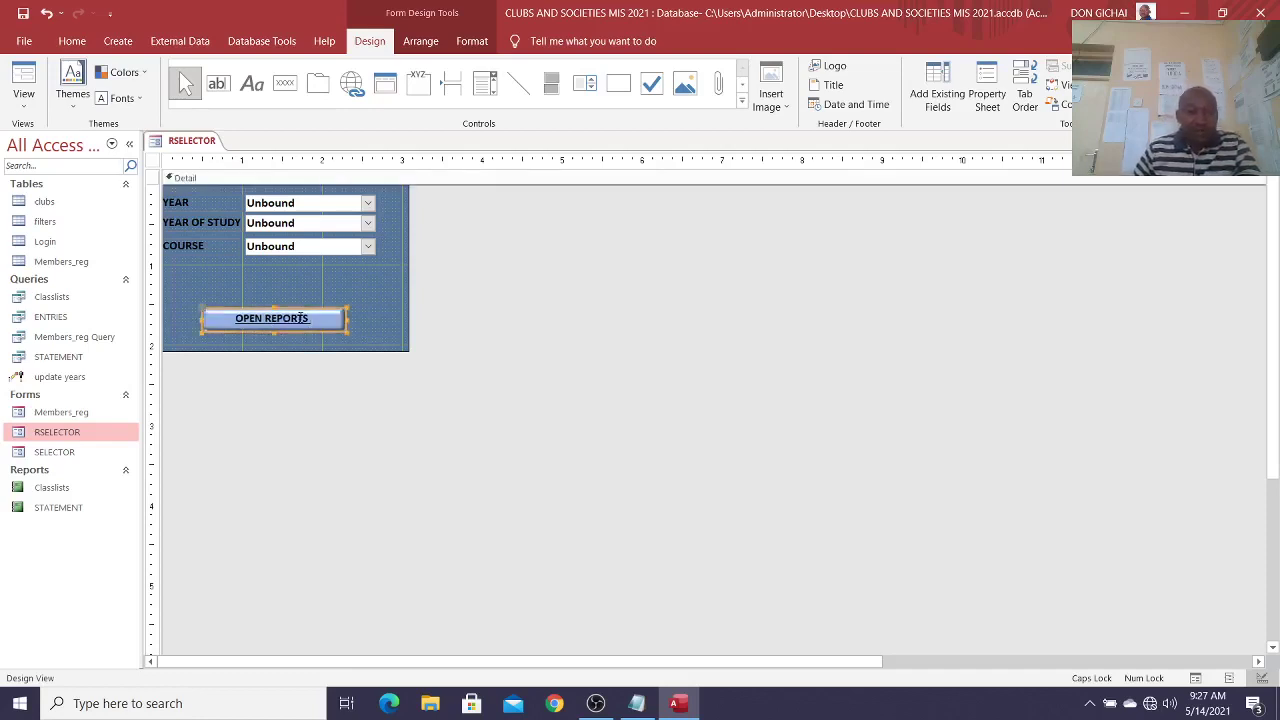
left_click(987, 93)
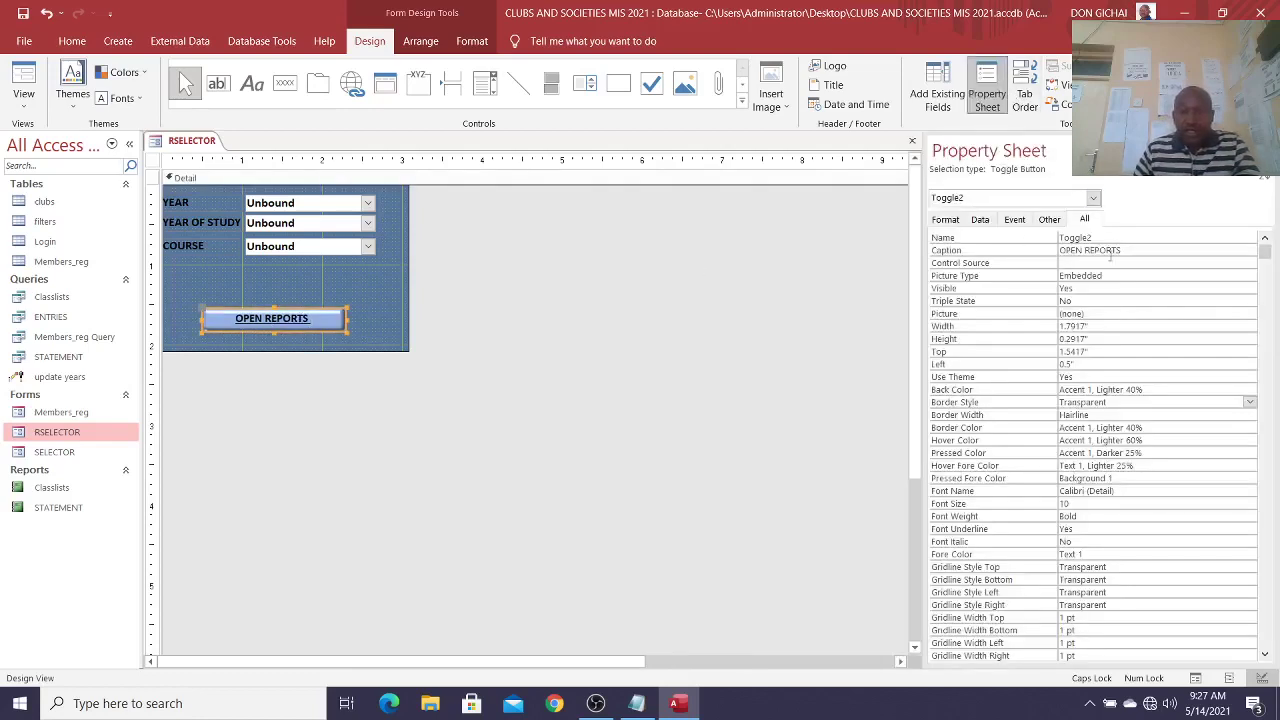
left_click(1015, 219)
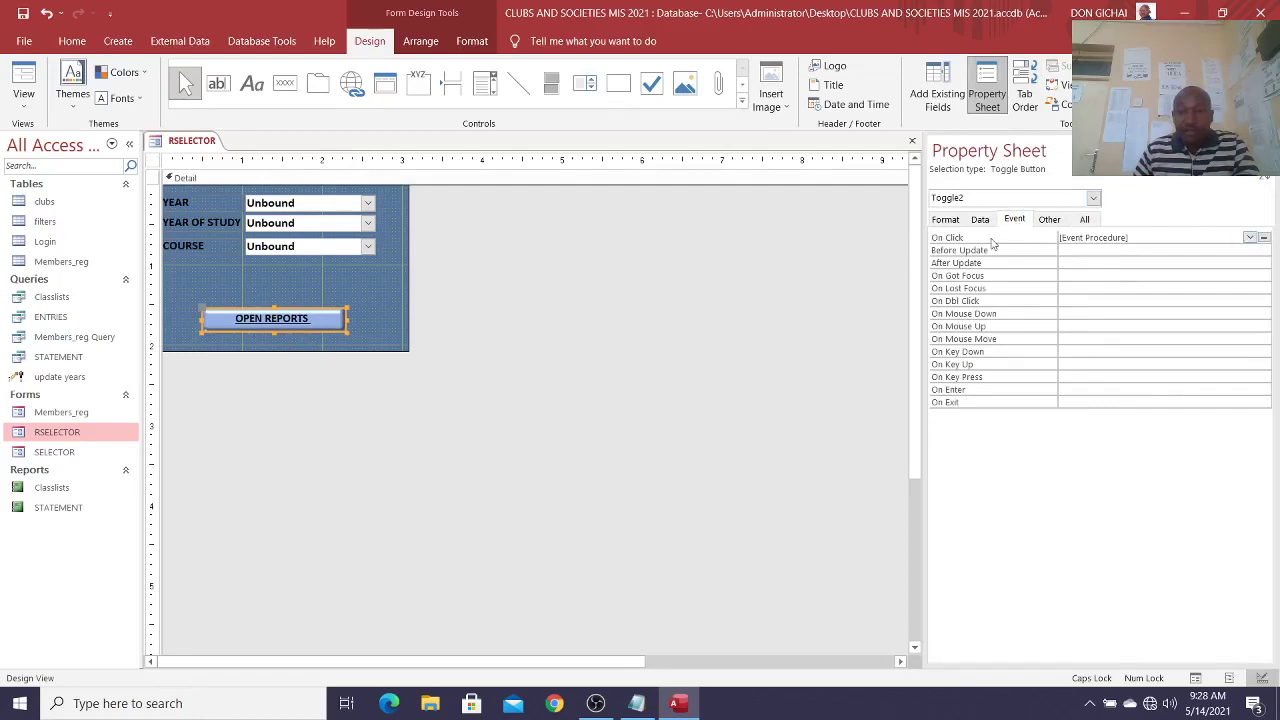
left_click_drag(925, 248, 718, 248)
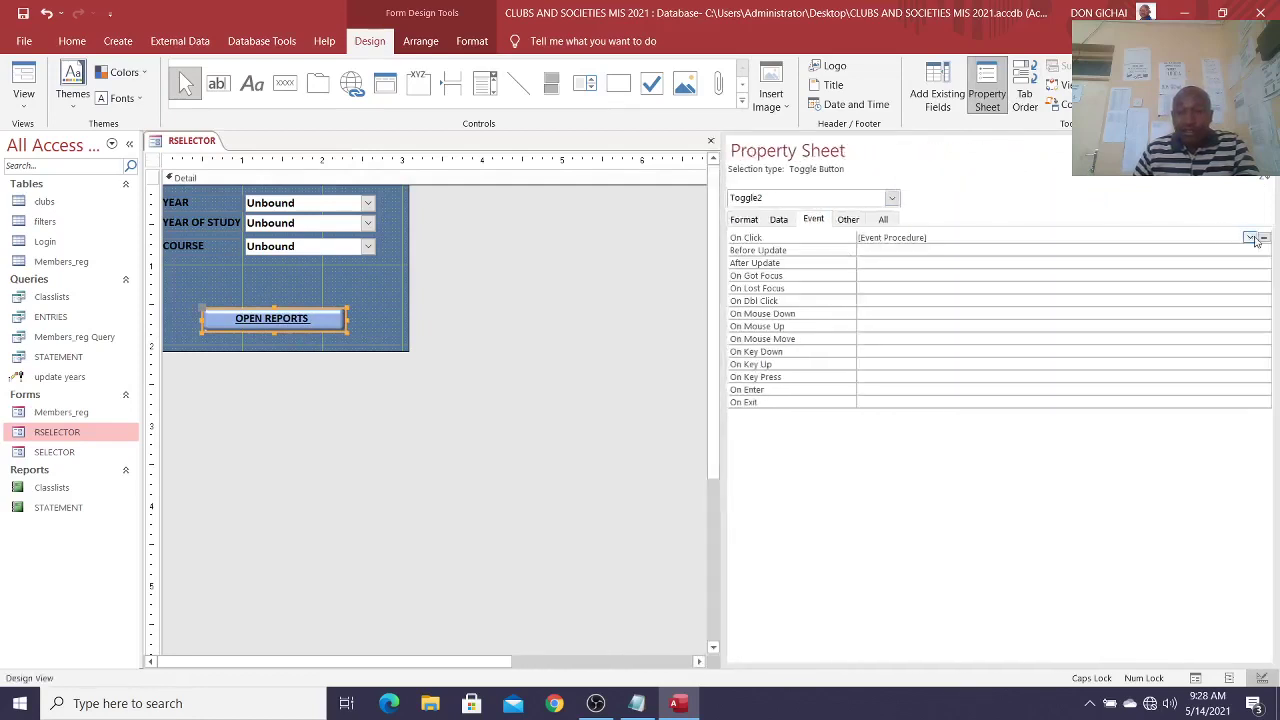
left_click(1264, 240)
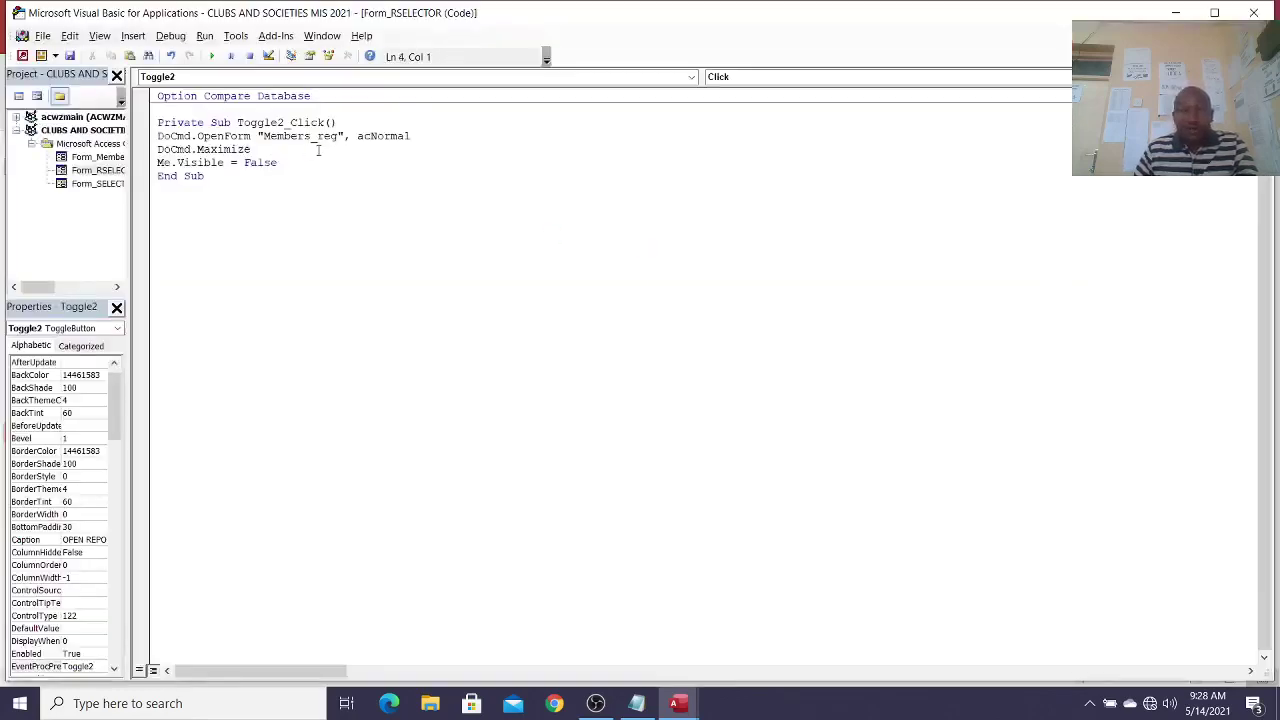
Step: Replace the OpenForm statement in the Toggle2 click procedure with a DoCmd.OpenReport call
left_click_drag(237, 136, 160, 140)
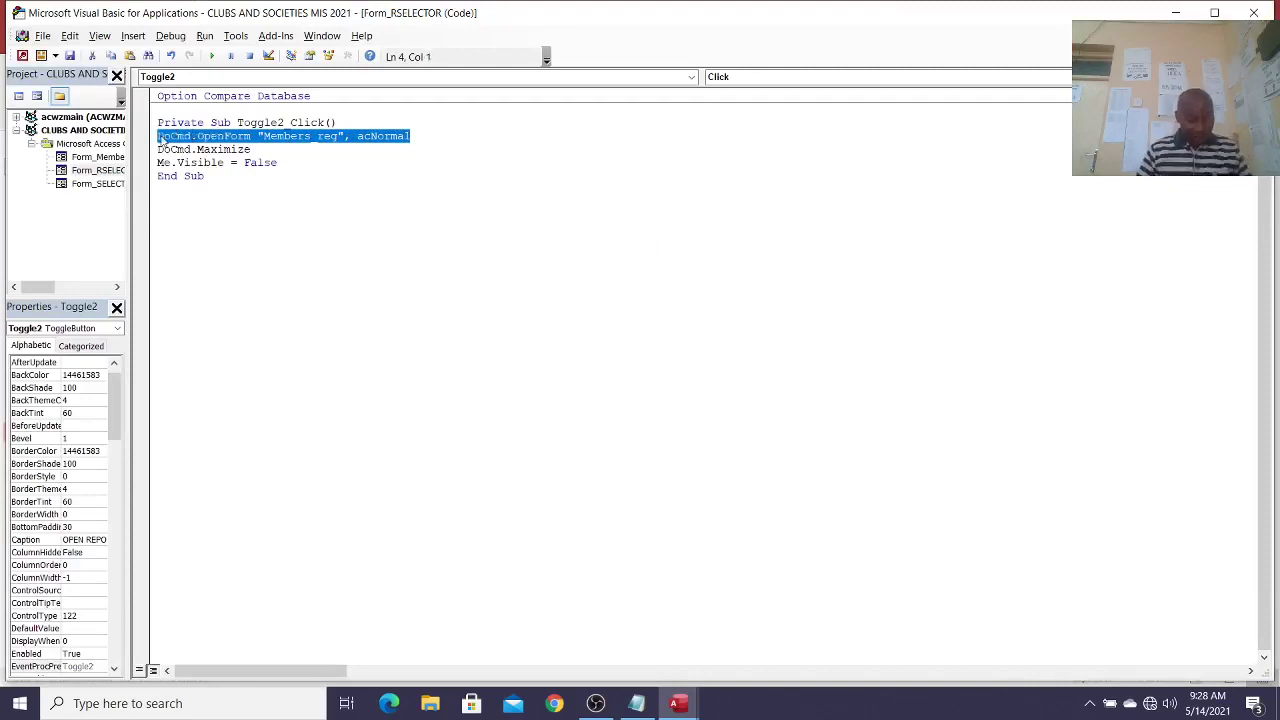
type("DOCDM.")
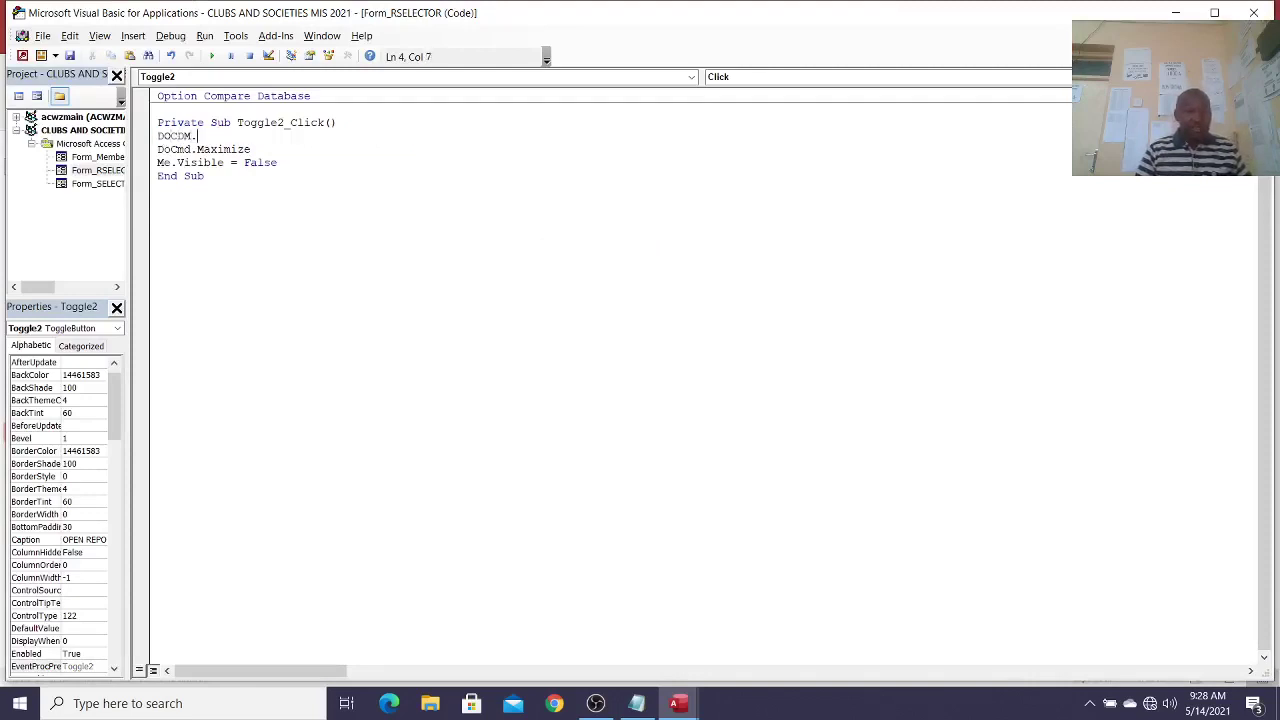
key("BackSpace")
key("BackSpace")
key("BackSpace")
type("MD.ope")
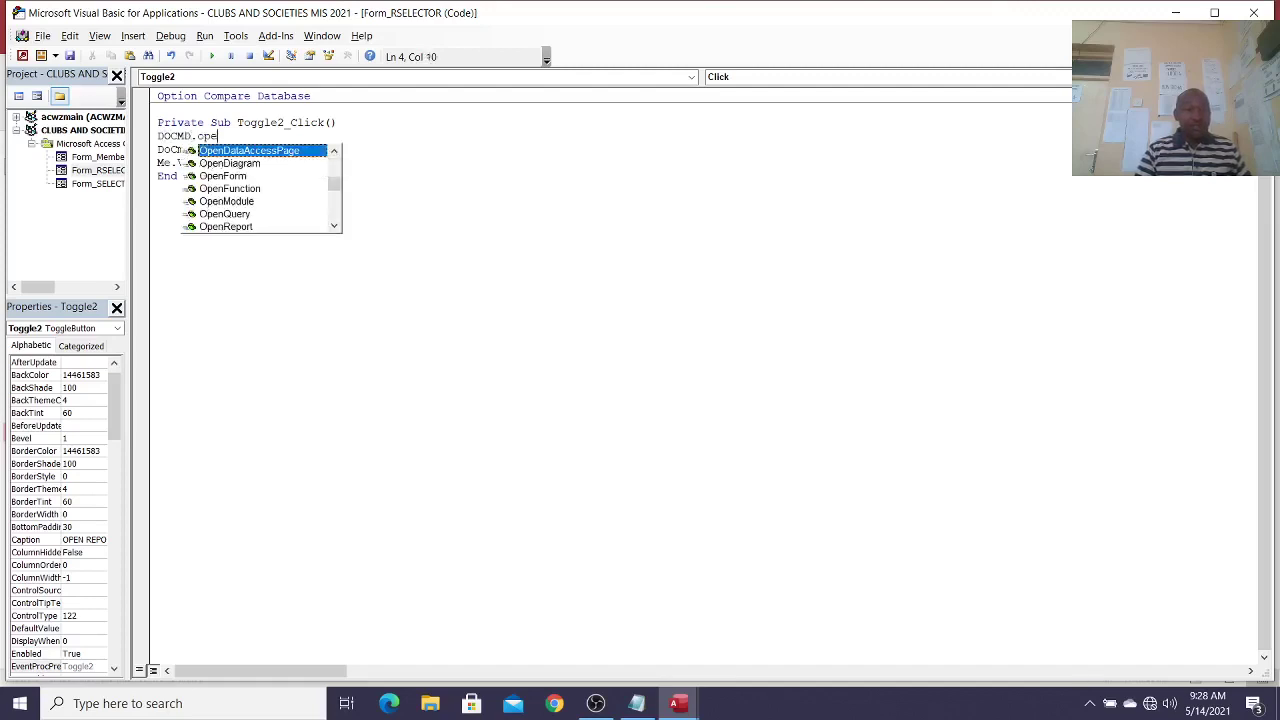
type("nr")
key("Tab")
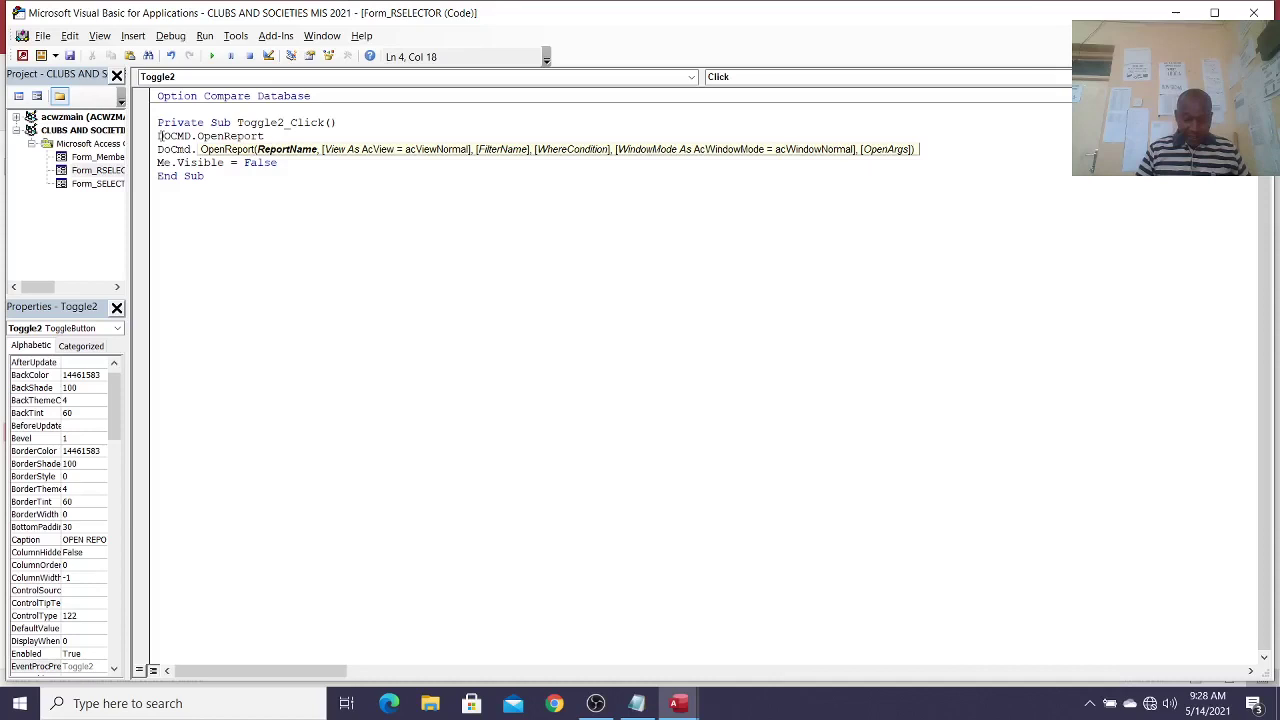
Step: Complete the OpenReport statement with the report name "STATEMENT" and the view argument acViewPreview
type("\"STATE")
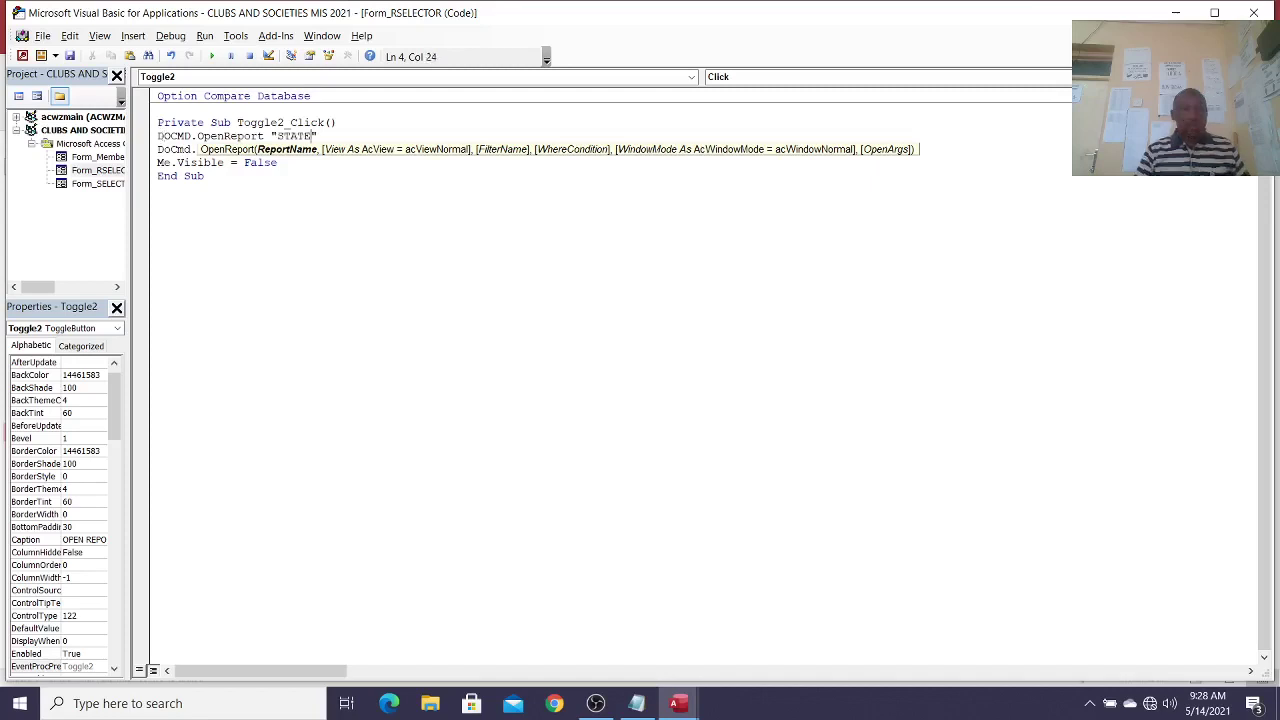
type("MENT\"")
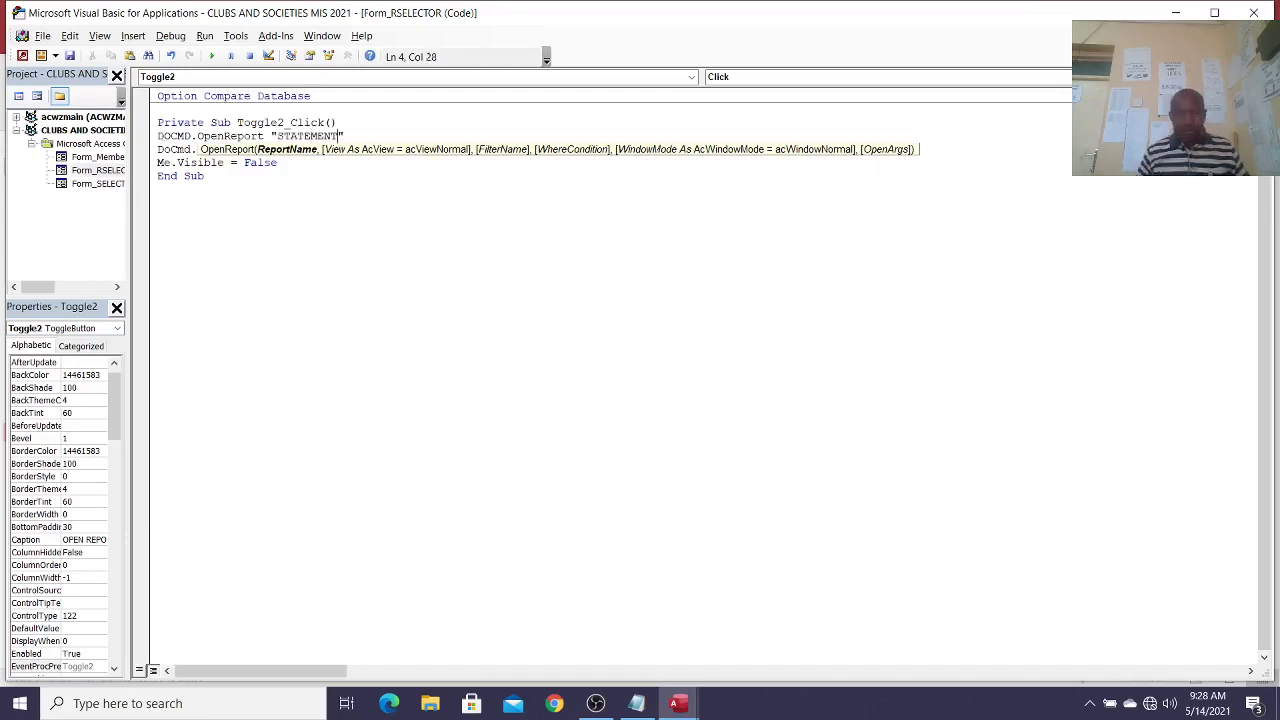
type(",")
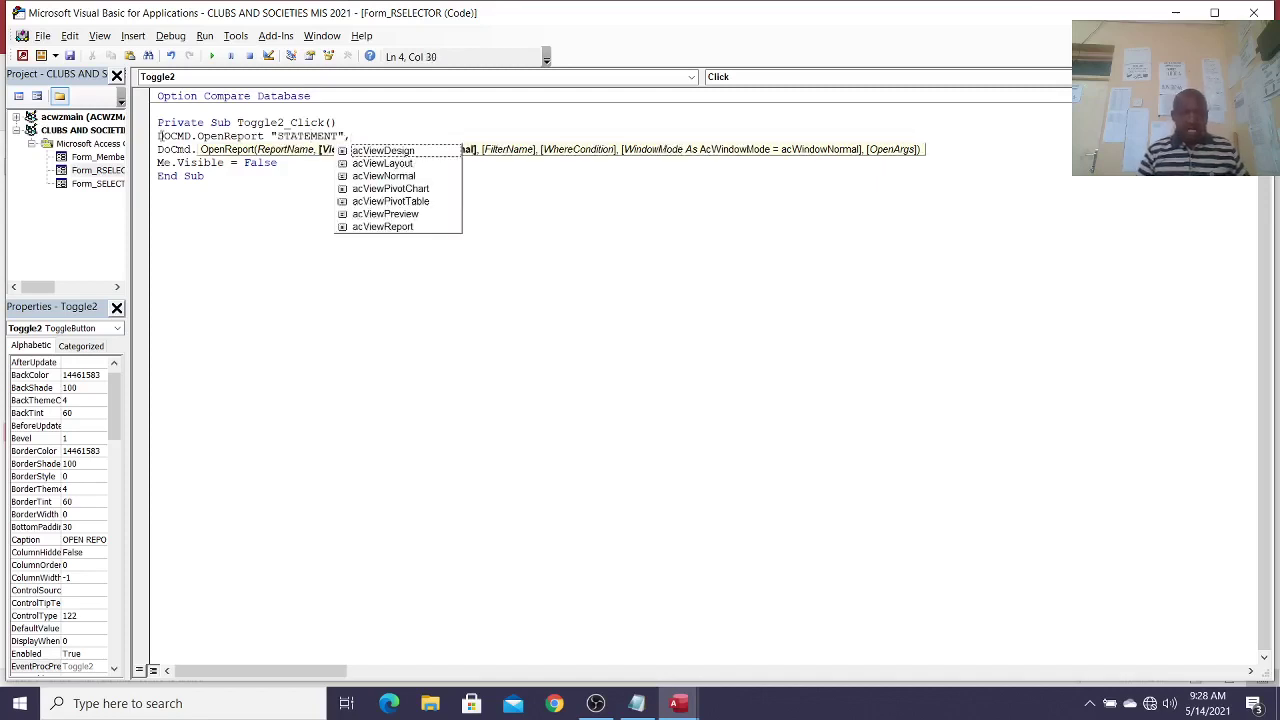
key("Down")
key("Down")
key("Down")
key("Down")
key("Down")
key("Down")
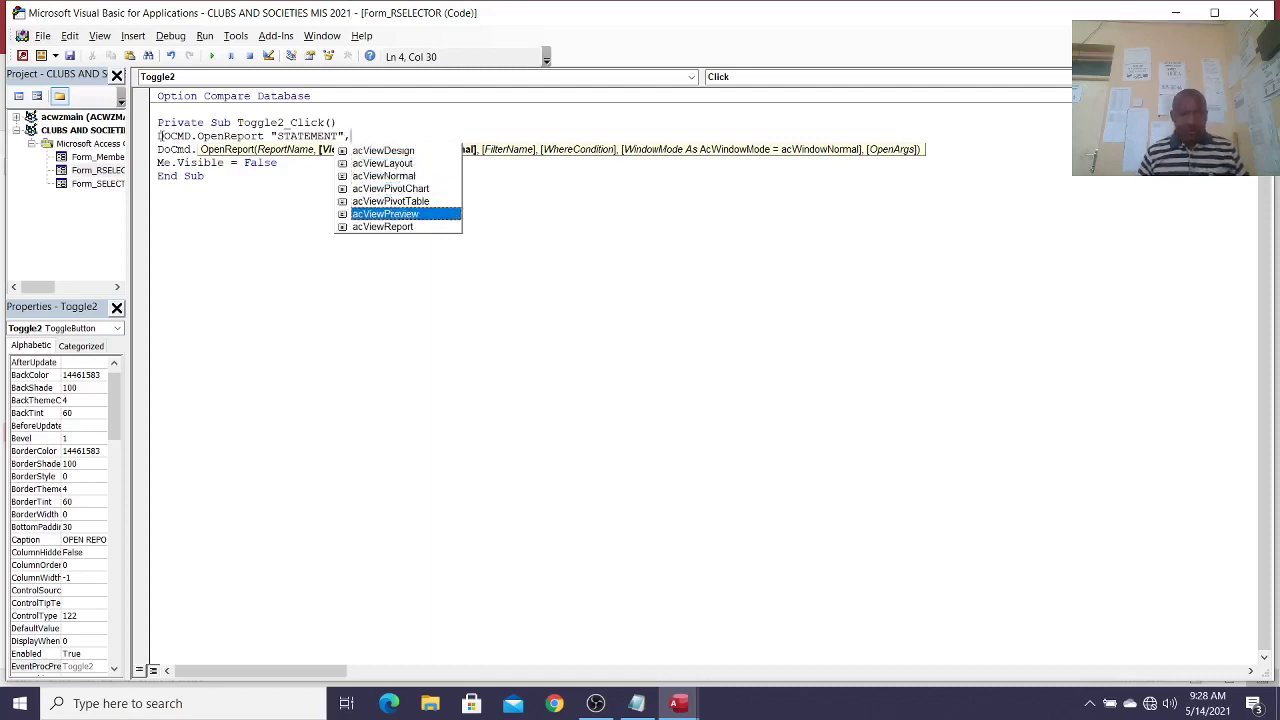
key("Tab")
left_click(243, 267)
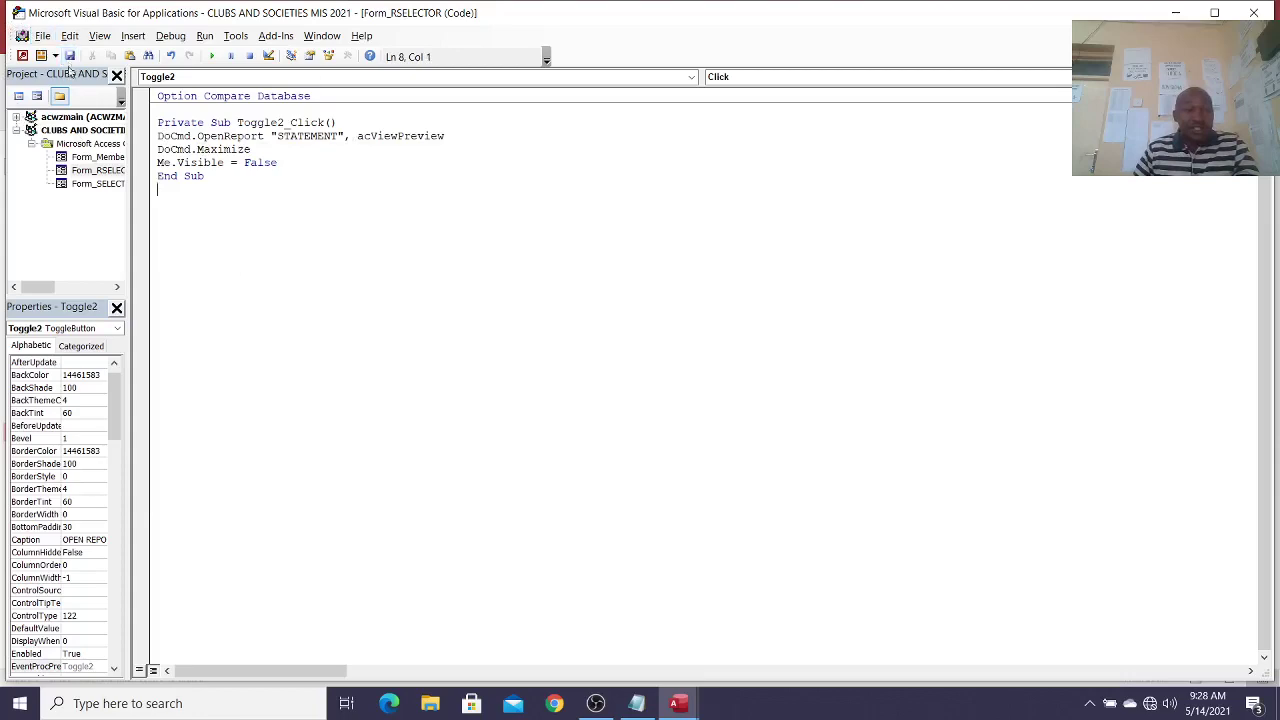
Step: Close the code editor, the property sheet and the RSELECTOR form design
left_click(1266, 12)
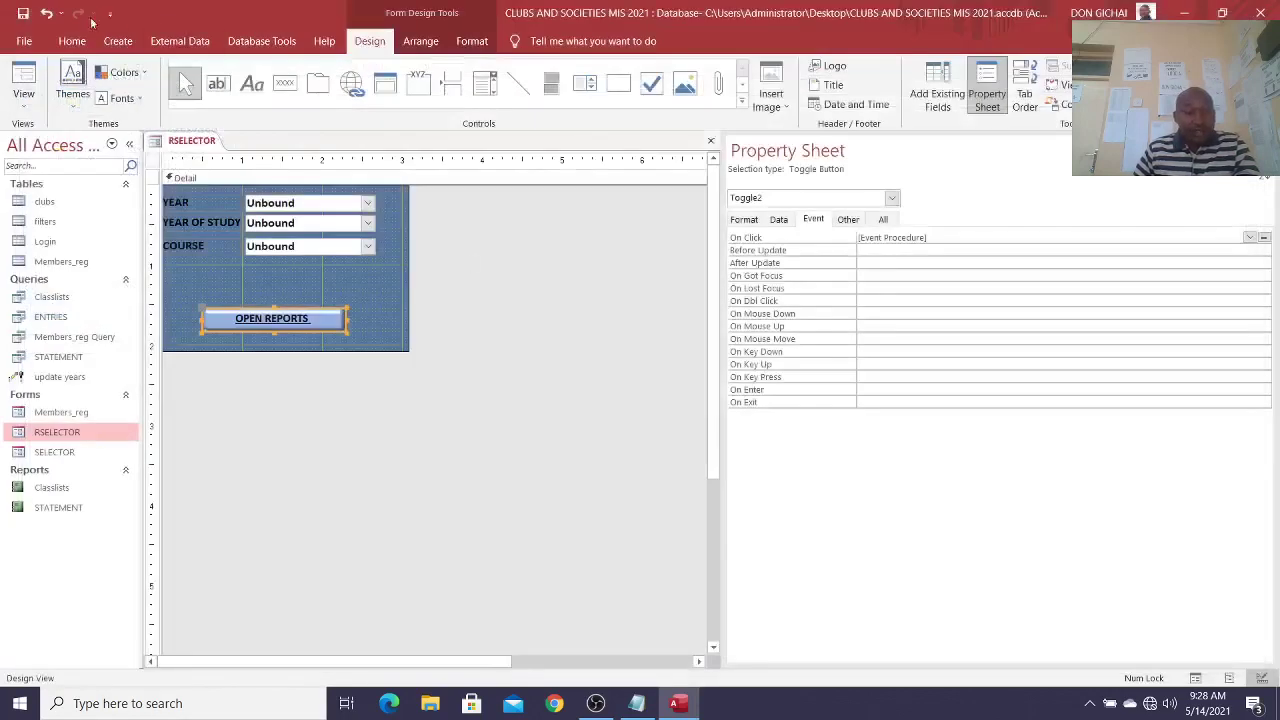
left_click(1265, 149)
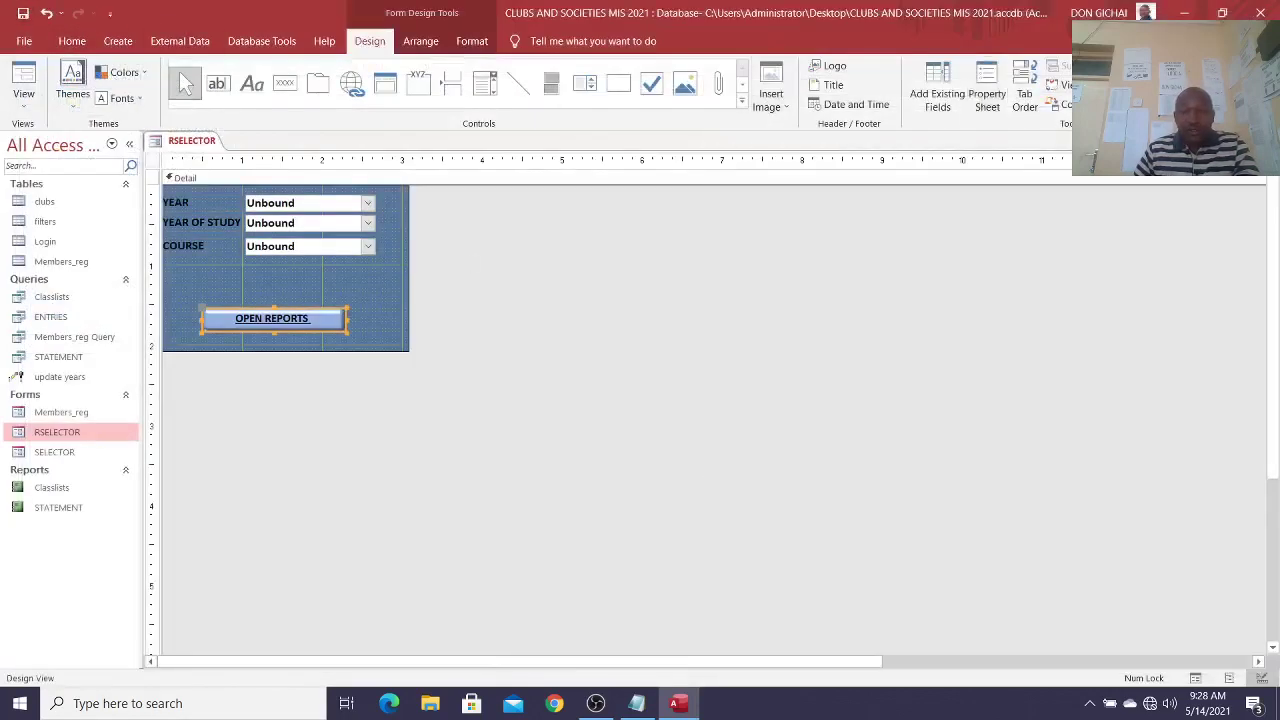
left_click(1268, 141)
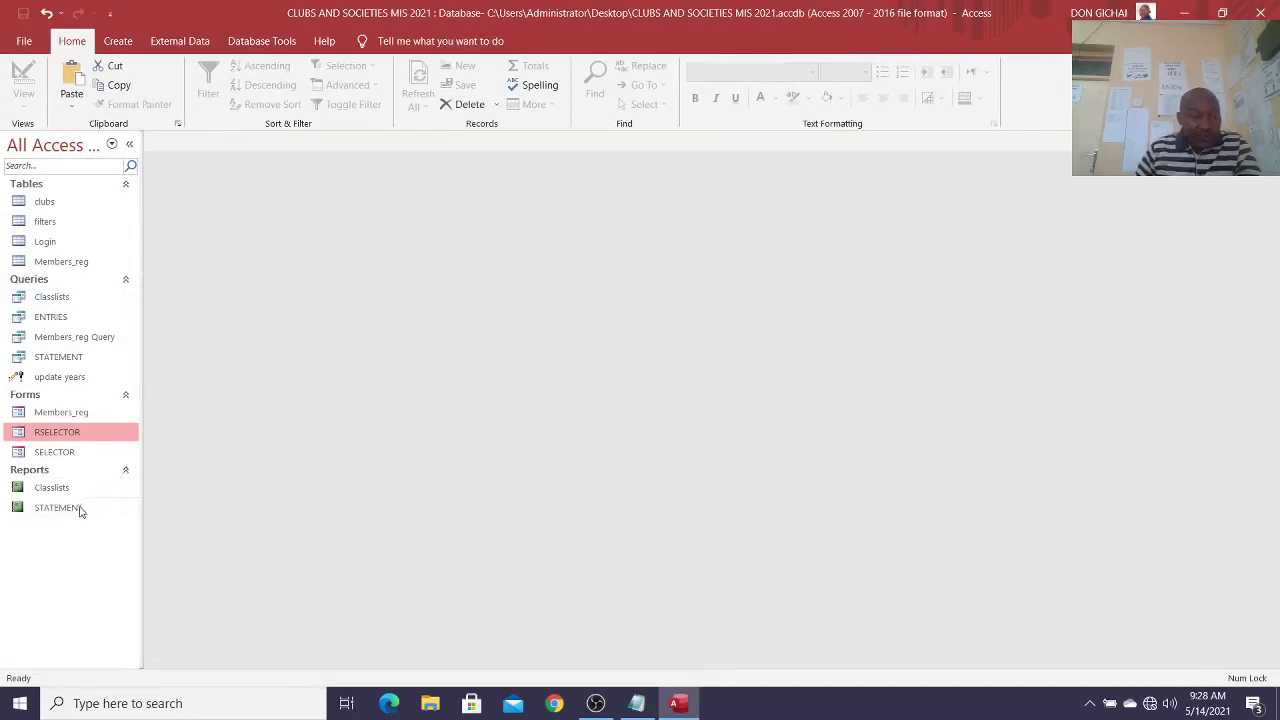
Step: Open the STATEMENT query in Design View and set the YearOfREg criterion to [forms]![RSELECTOR]![Combo3]
right_click(68, 358)
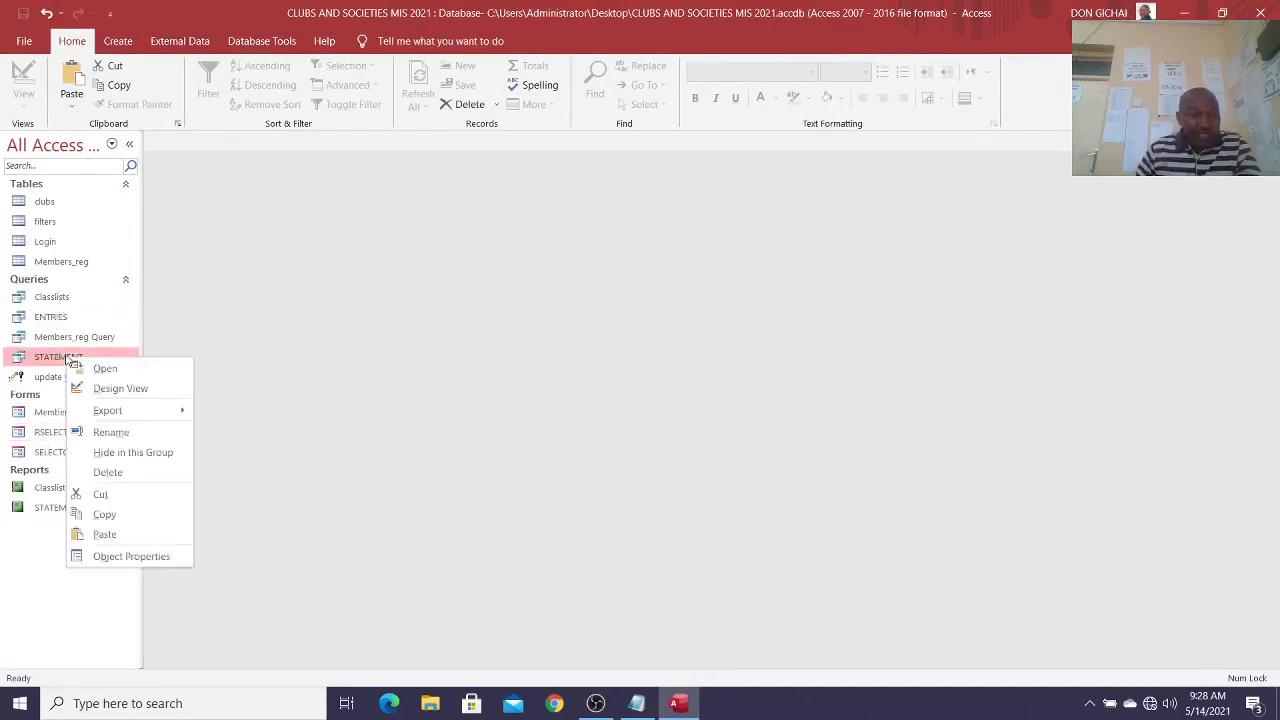
left_click(120, 388)
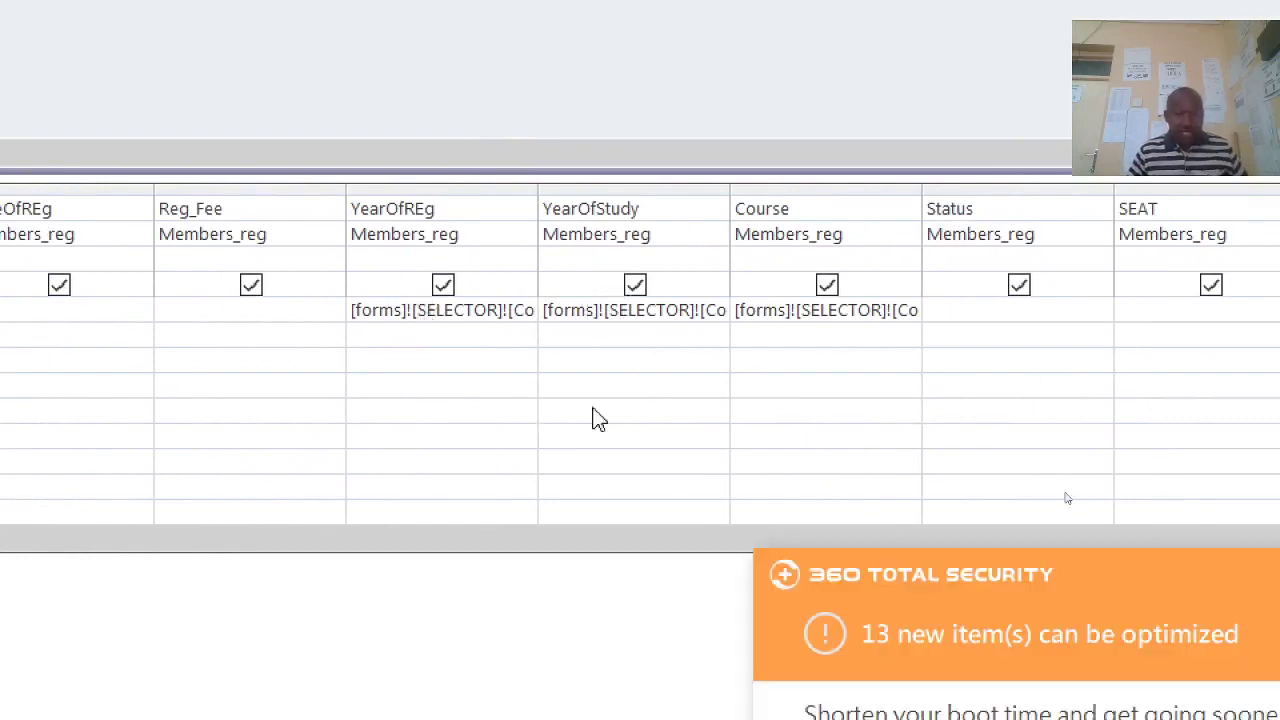
left_click(1254, 575)
type("r")
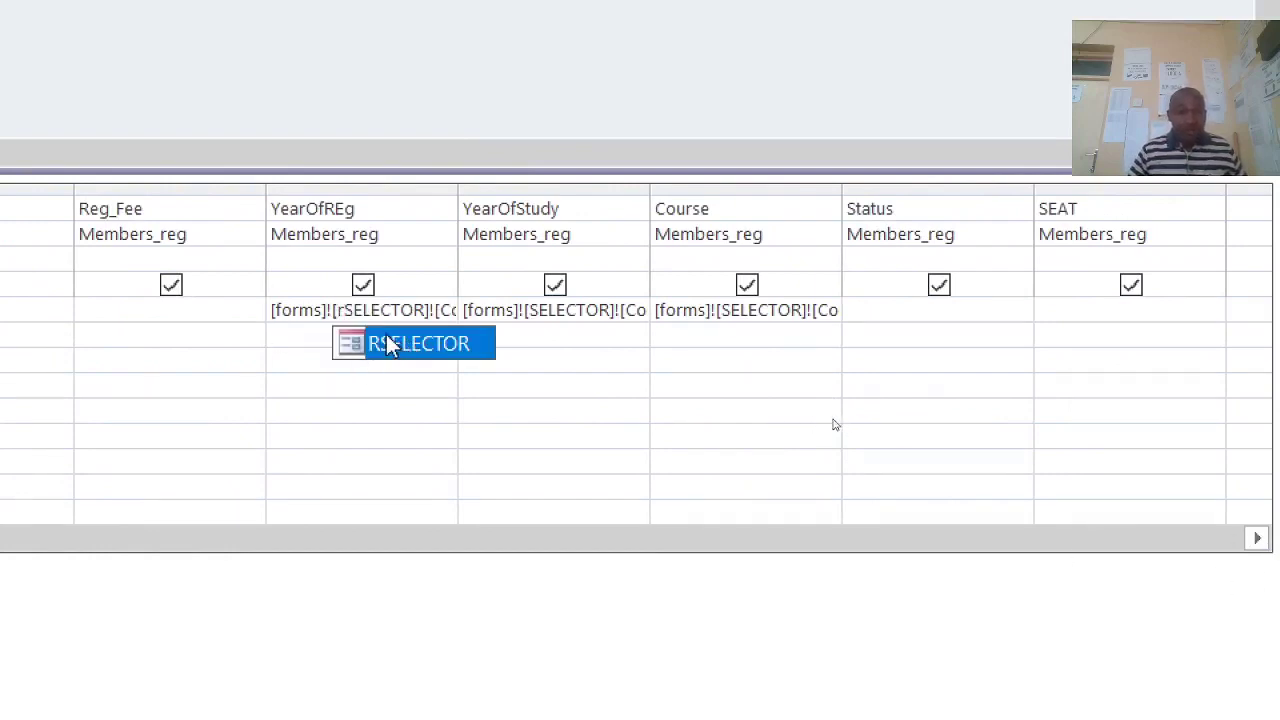
double_click(388, 340)
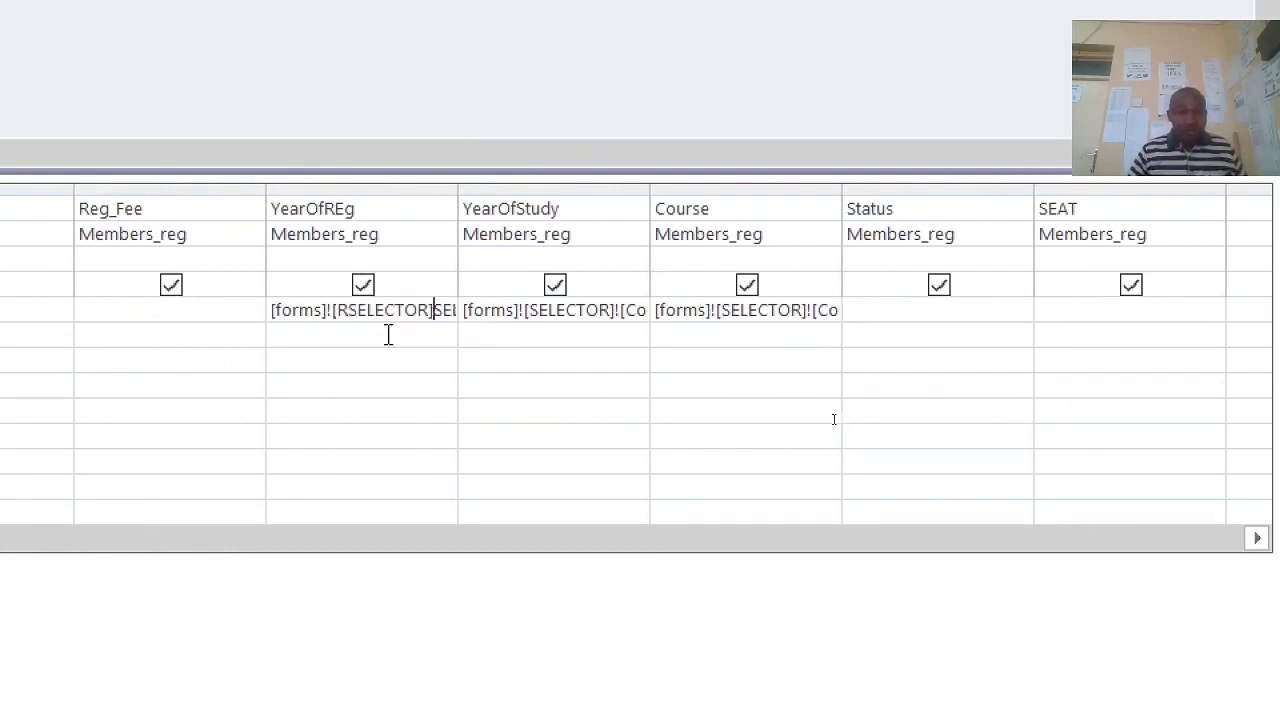
left_click(537, 312)
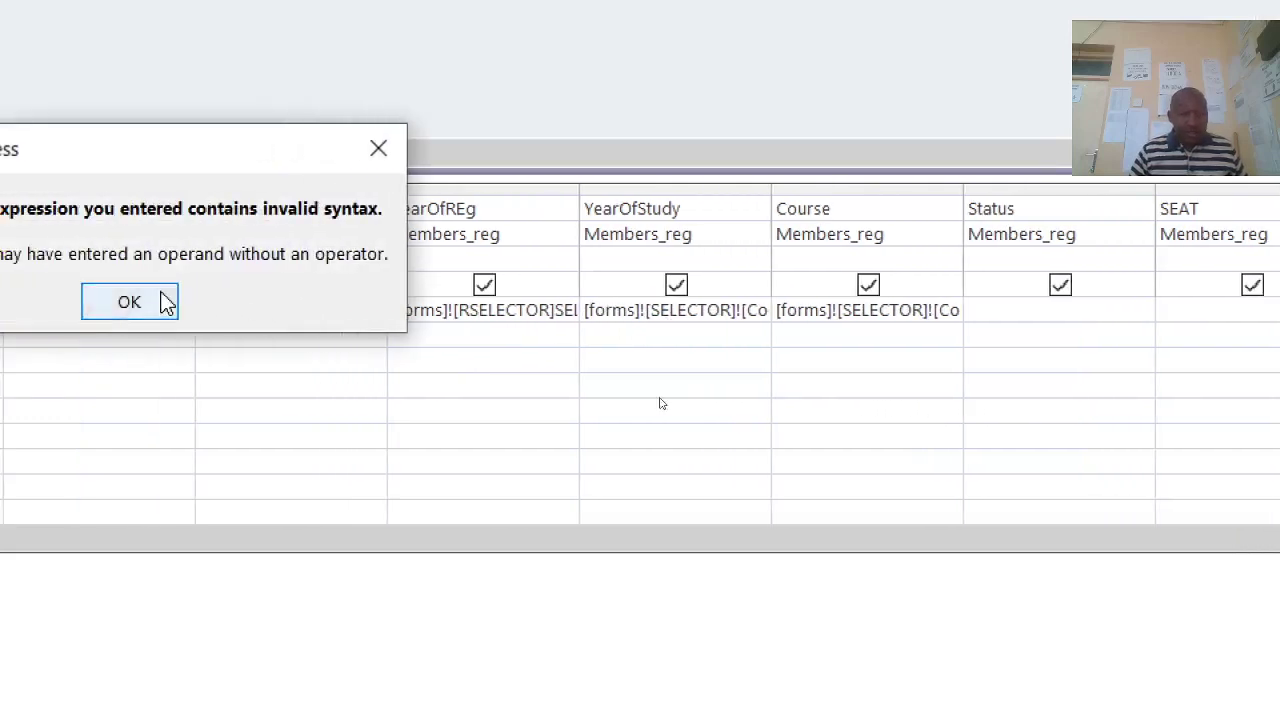
left_click(30, 301)
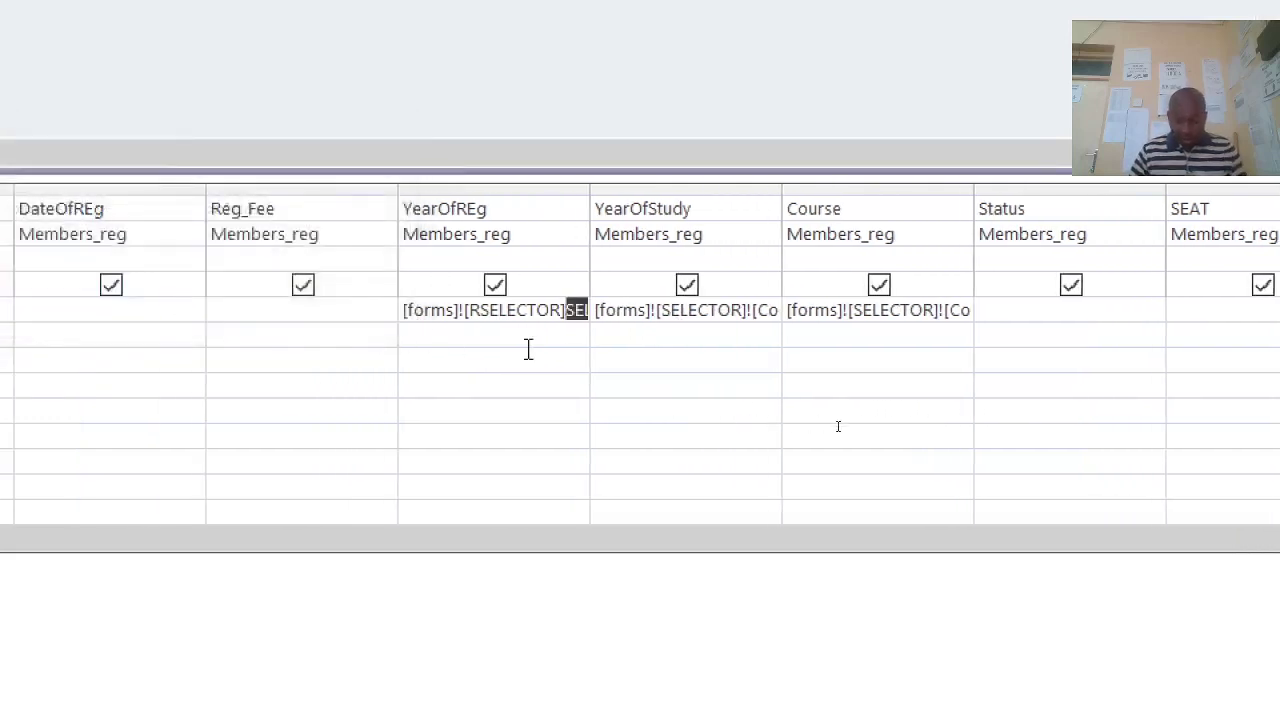
key("BackSpace")
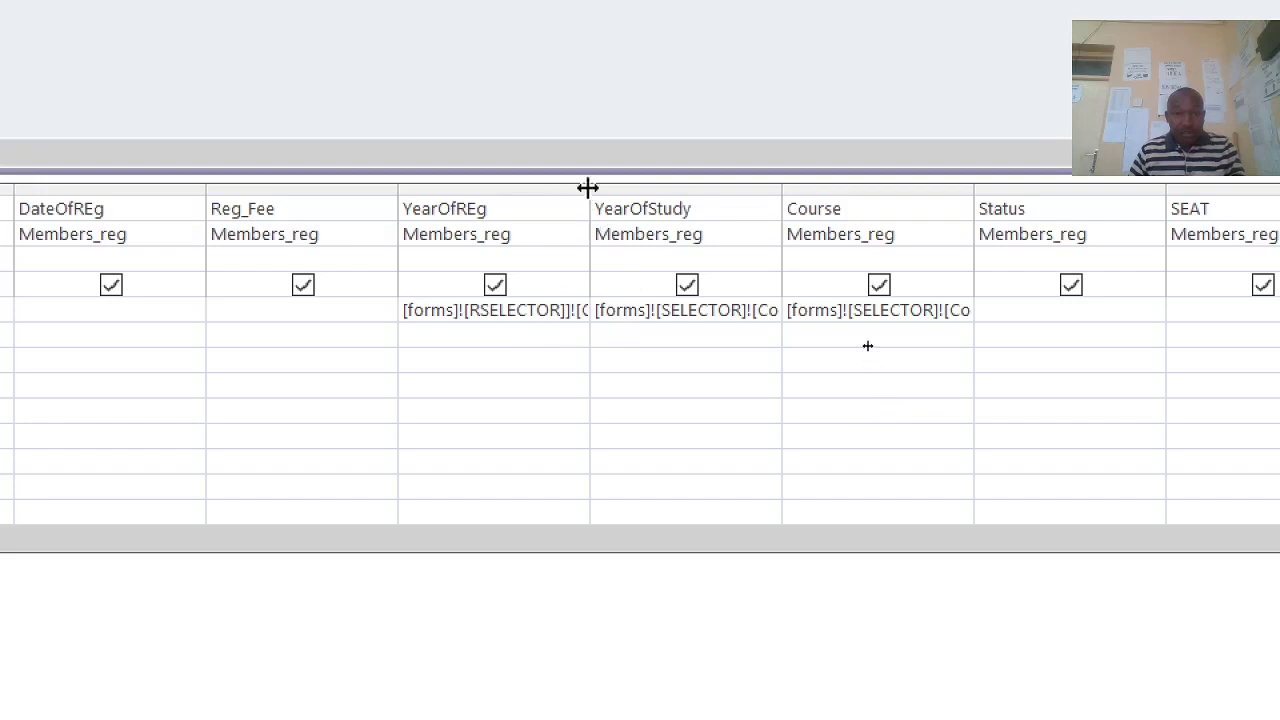
left_click_drag(590, 189, 716, 231)
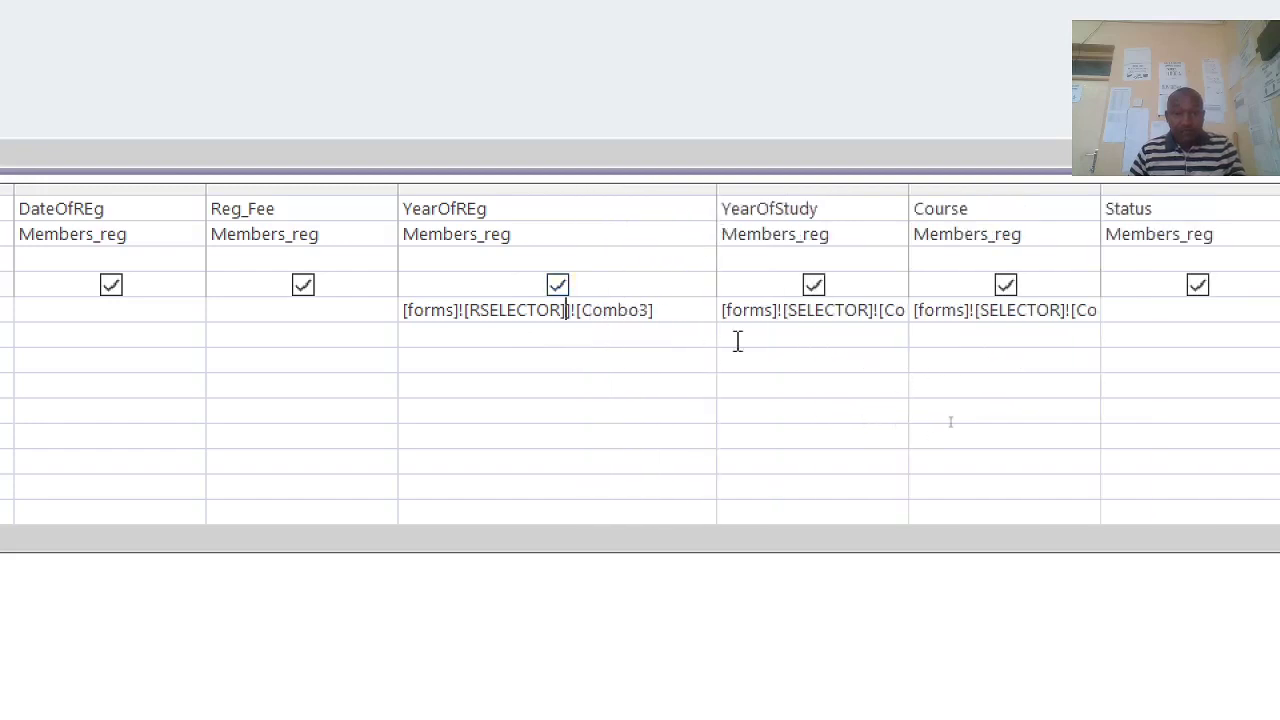
left_click(786, 310)
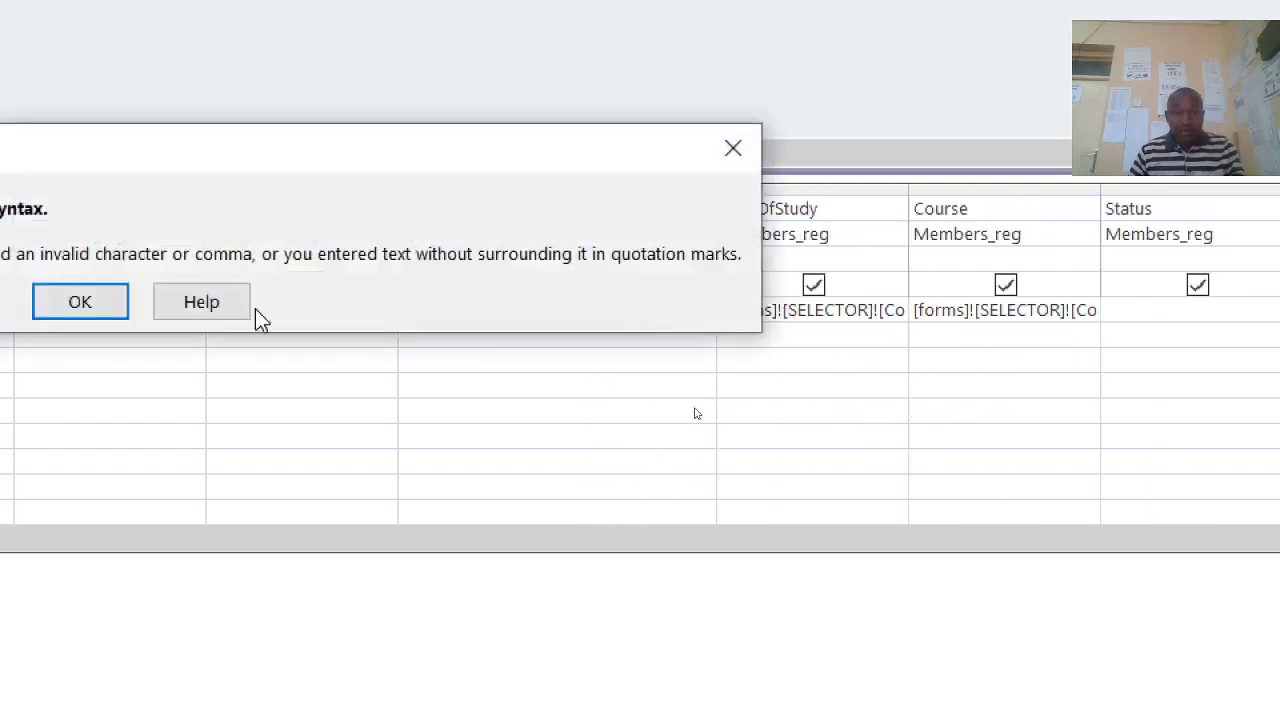
left_click(163, 312)
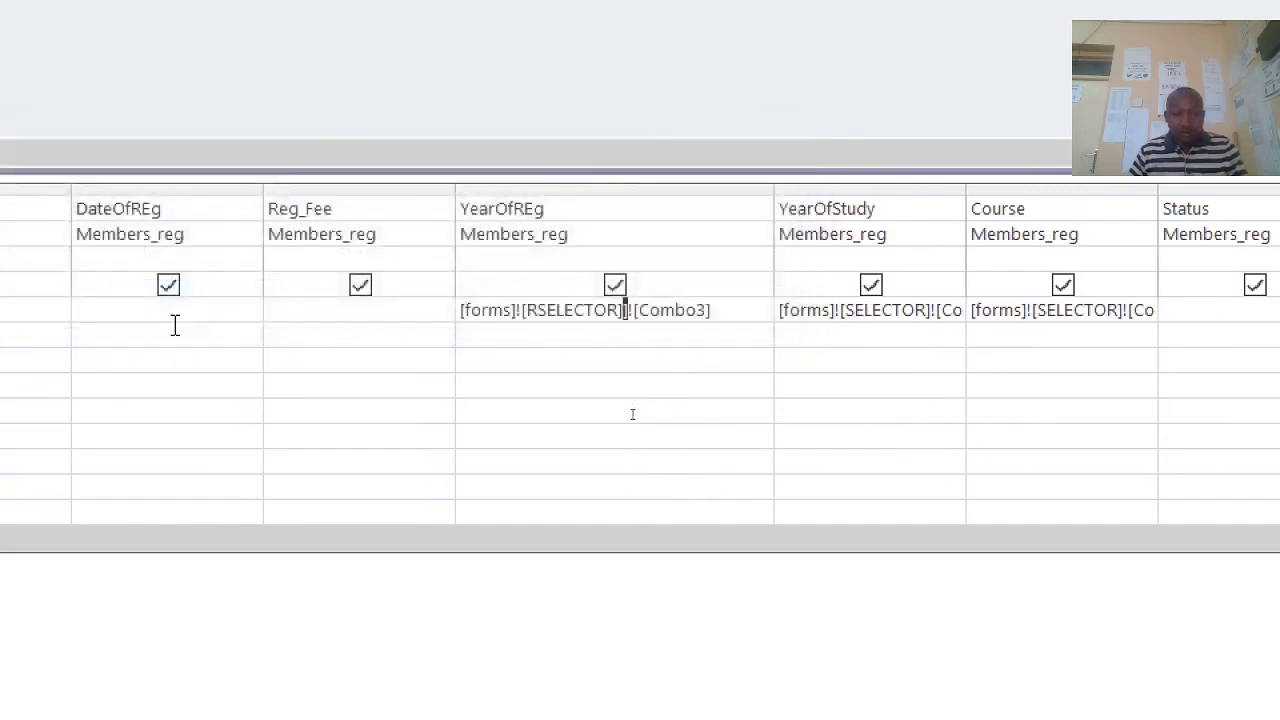
key("BackSpace")
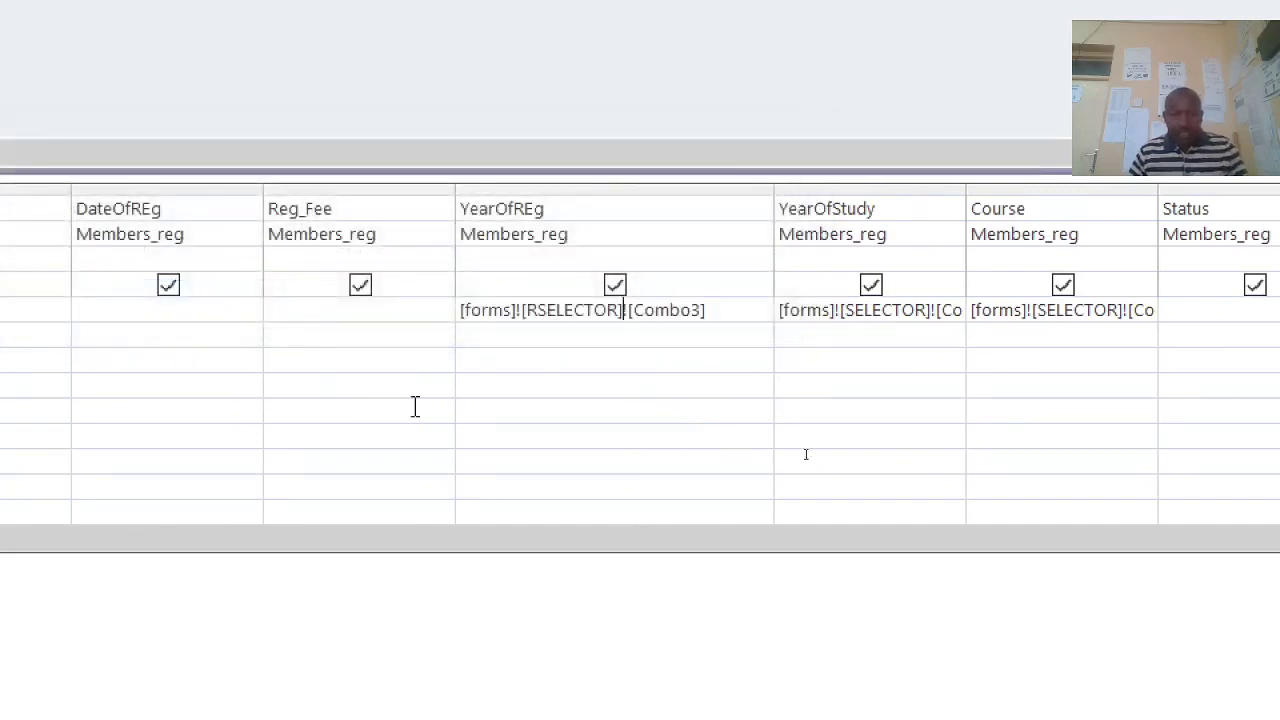
Step: Change the form reference in the YearOfStudy and Course criteria from SELECTOR to RSELECTOR
left_click(842, 311)
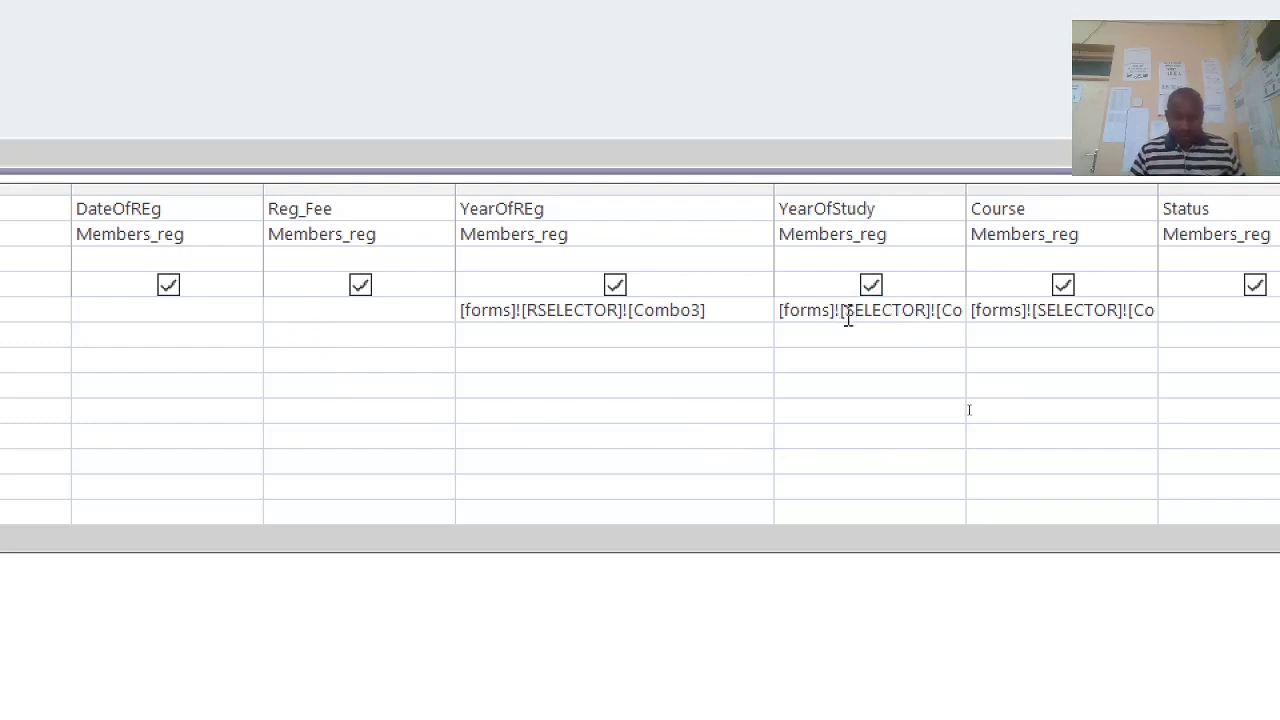
type("R")
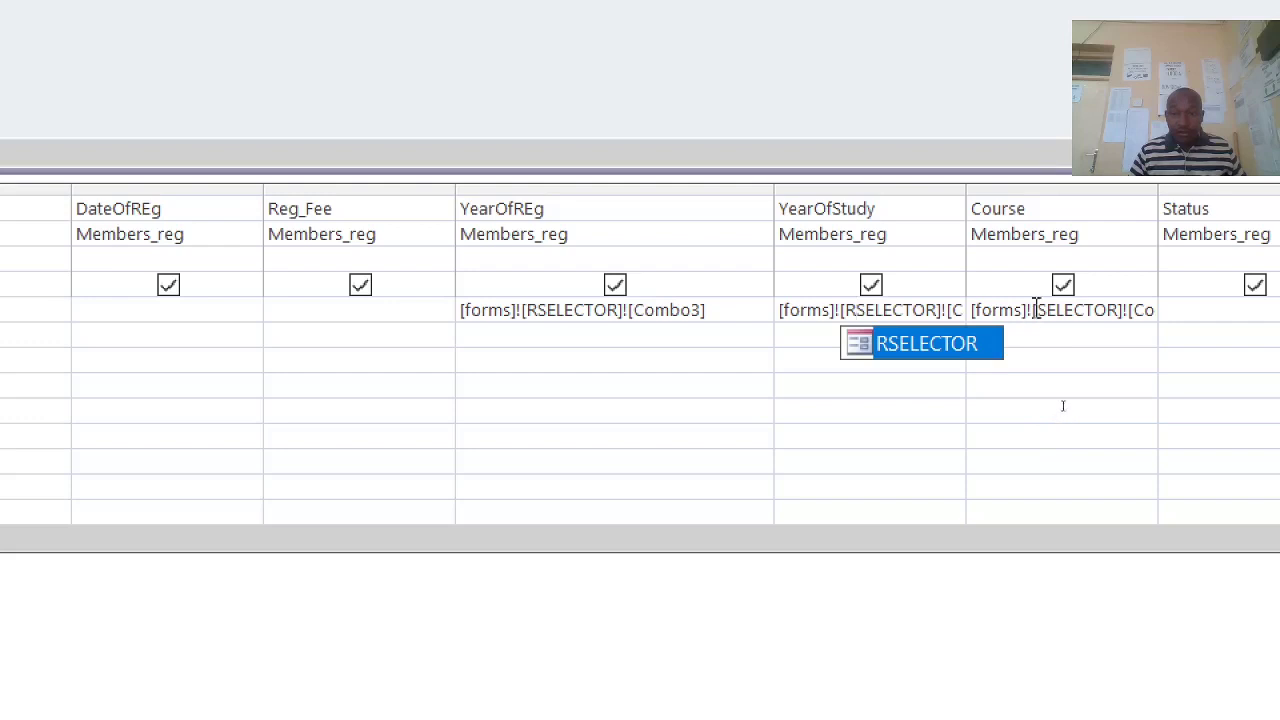
left_click(1035, 310)
type("R")
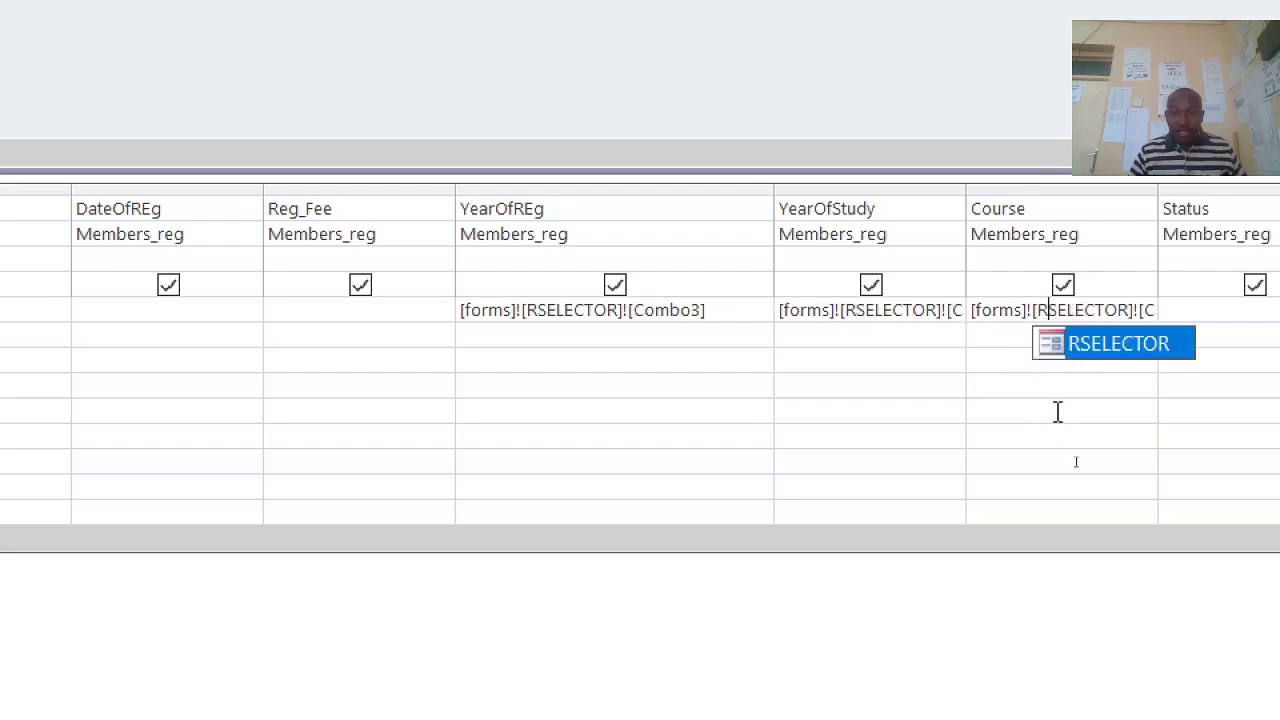
left_click(954, 443)
scroll(1011, 331, "right", 2)
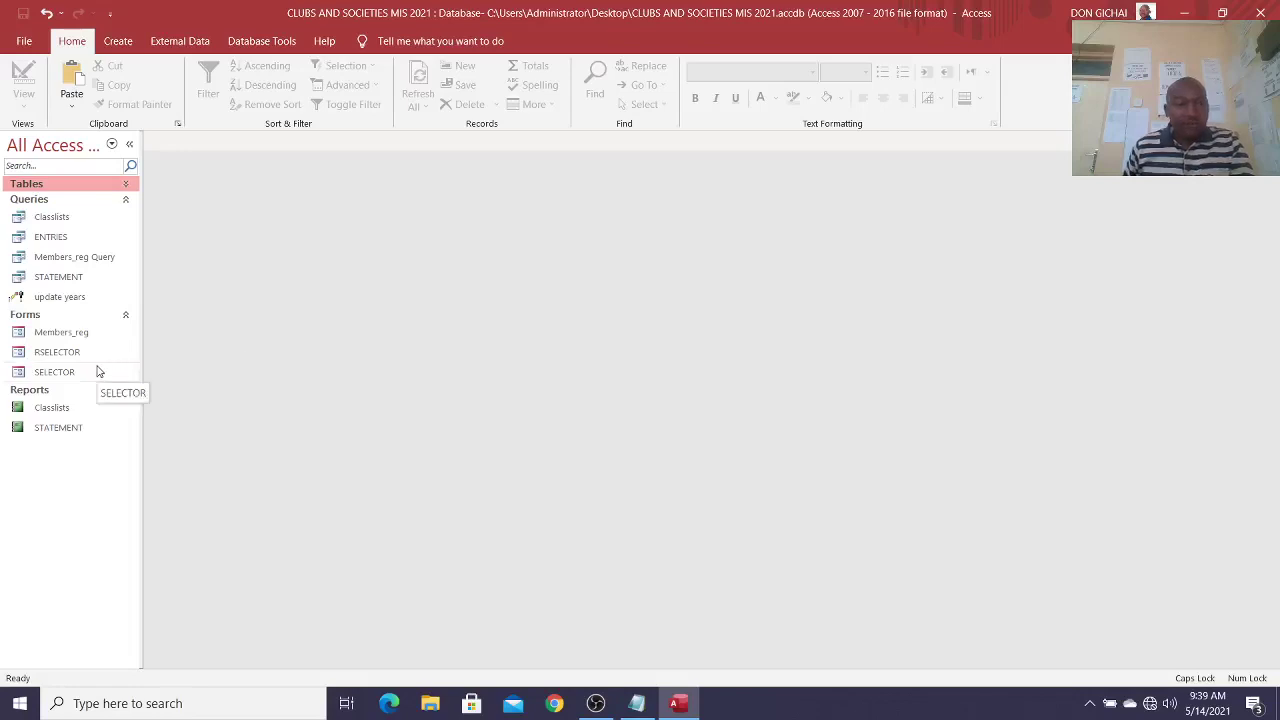
Step: Open the RSELECTOR form in Design View, switch it to Form View and test its OPEN REPORTS button
left_click(60, 352)
right_click(70, 358)
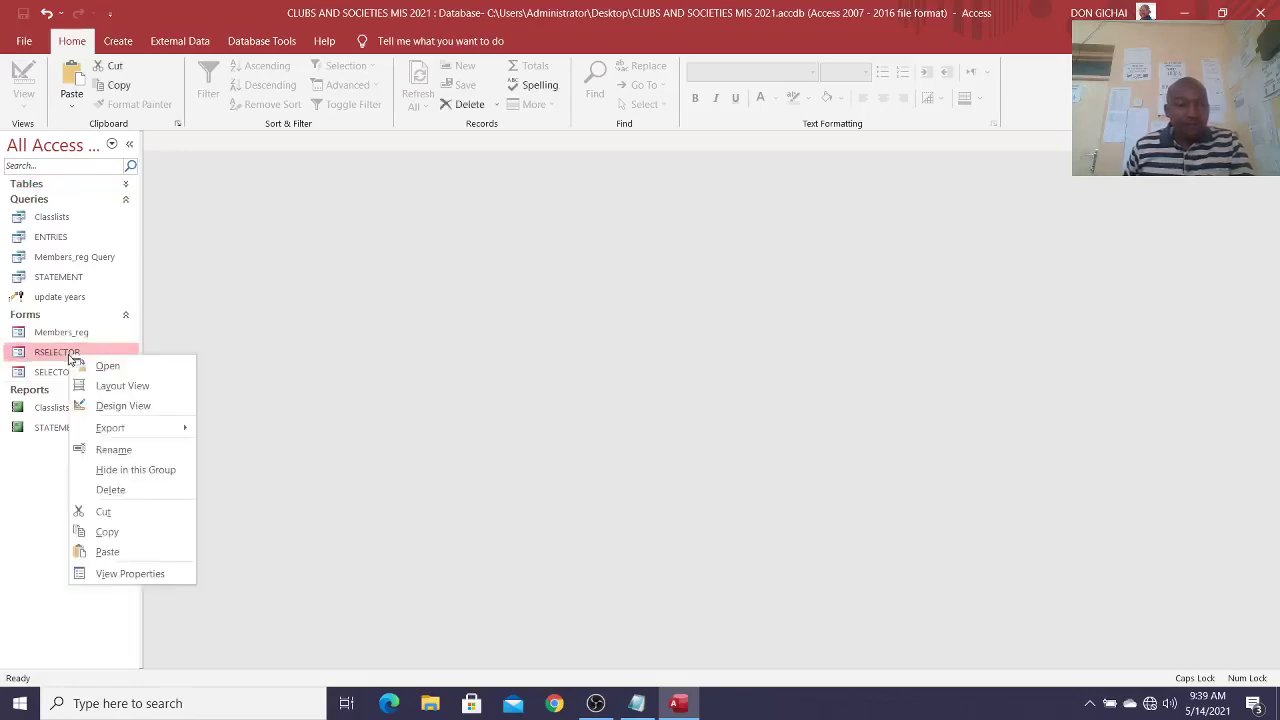
left_click(131, 408)
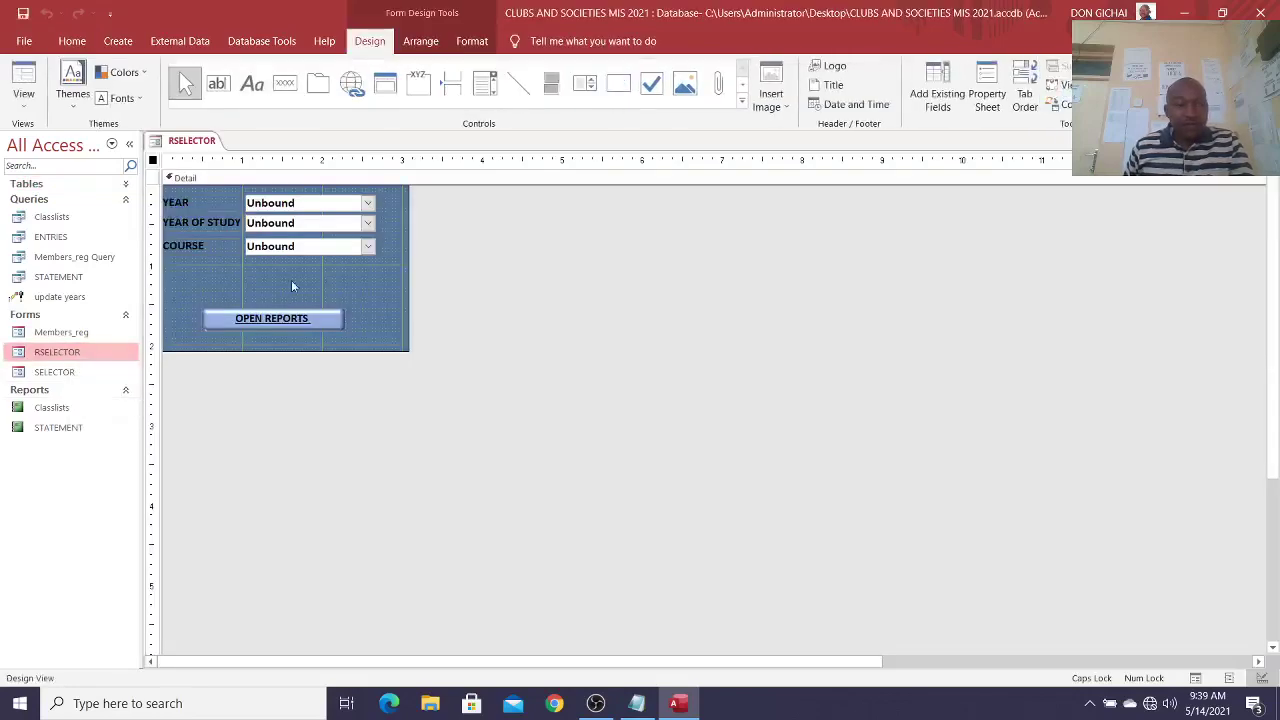
left_click(23, 93)
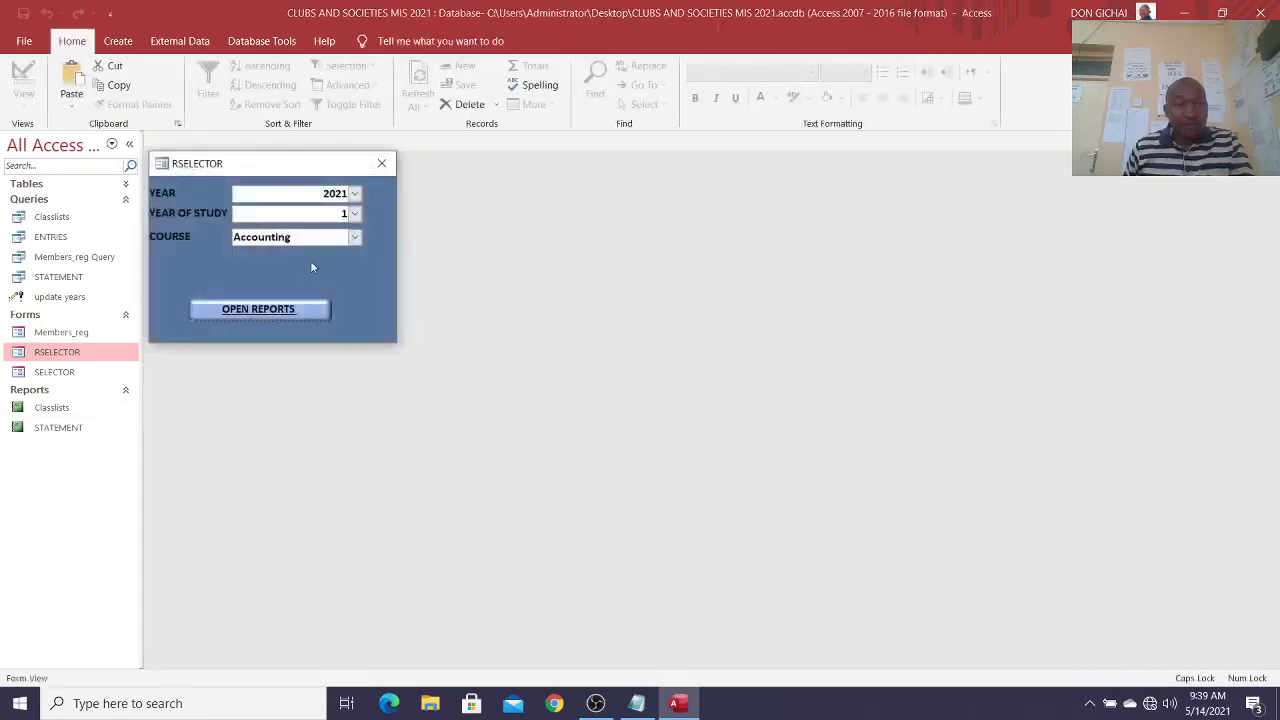
left_click(258, 309)
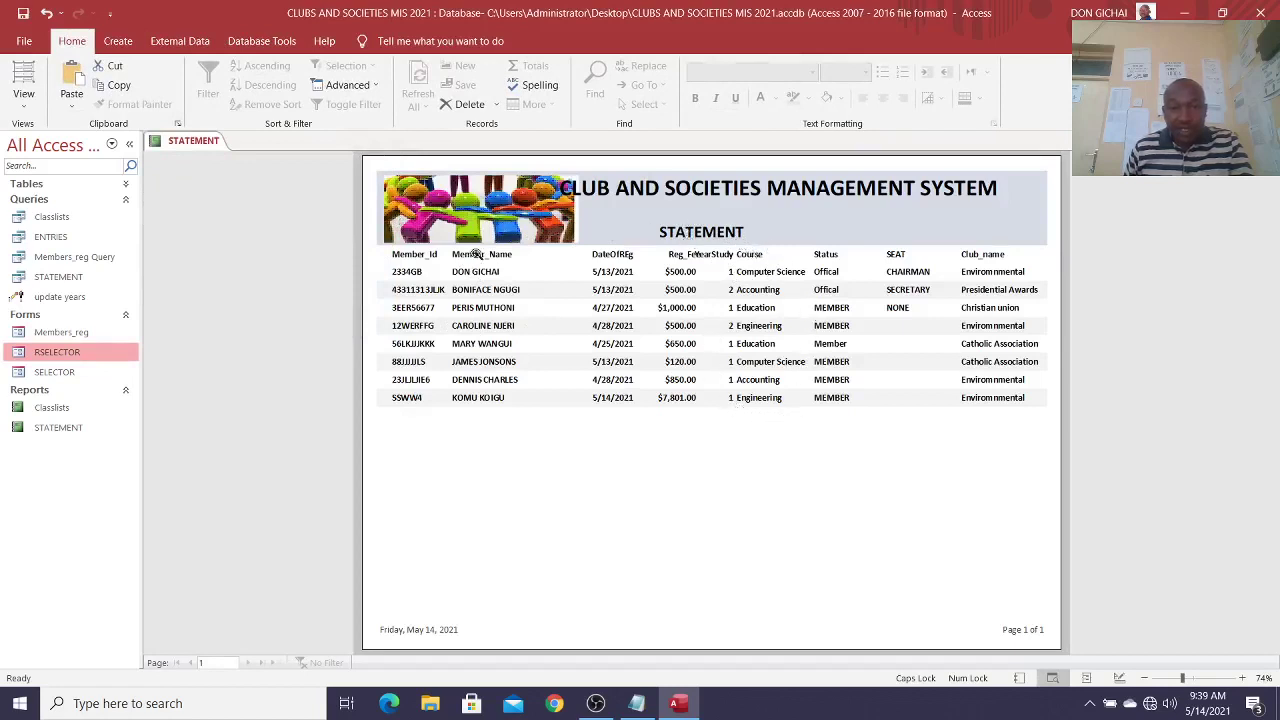
Step: Switch the STATEMENT report to Design View and left-align the Reg_Fee label in the page header
right_click(914, 225)
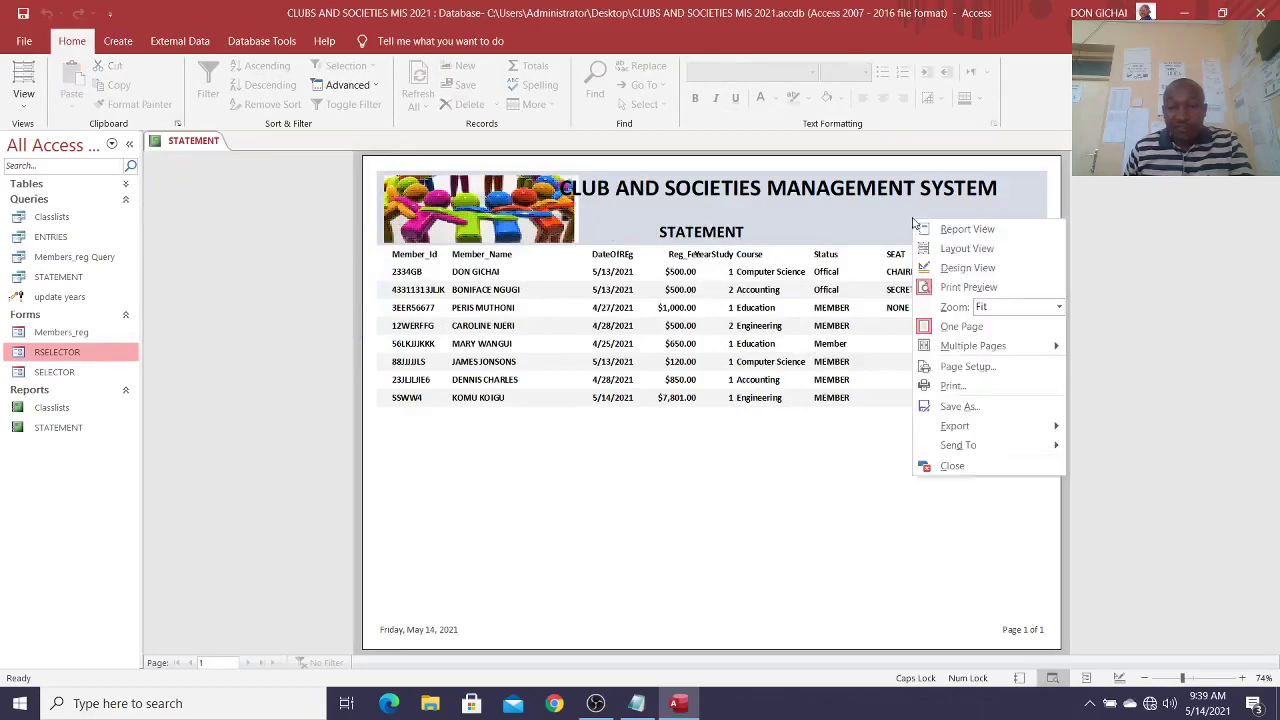
left_click(978, 270)
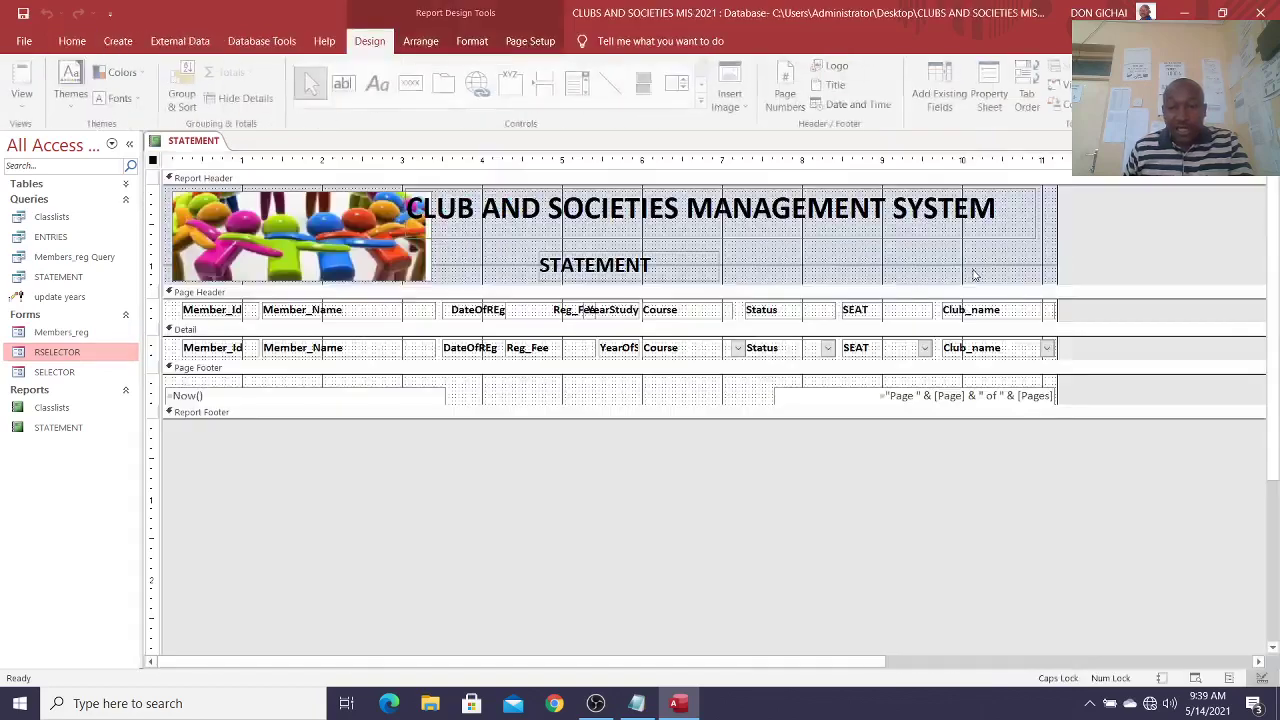
left_click(572, 310)
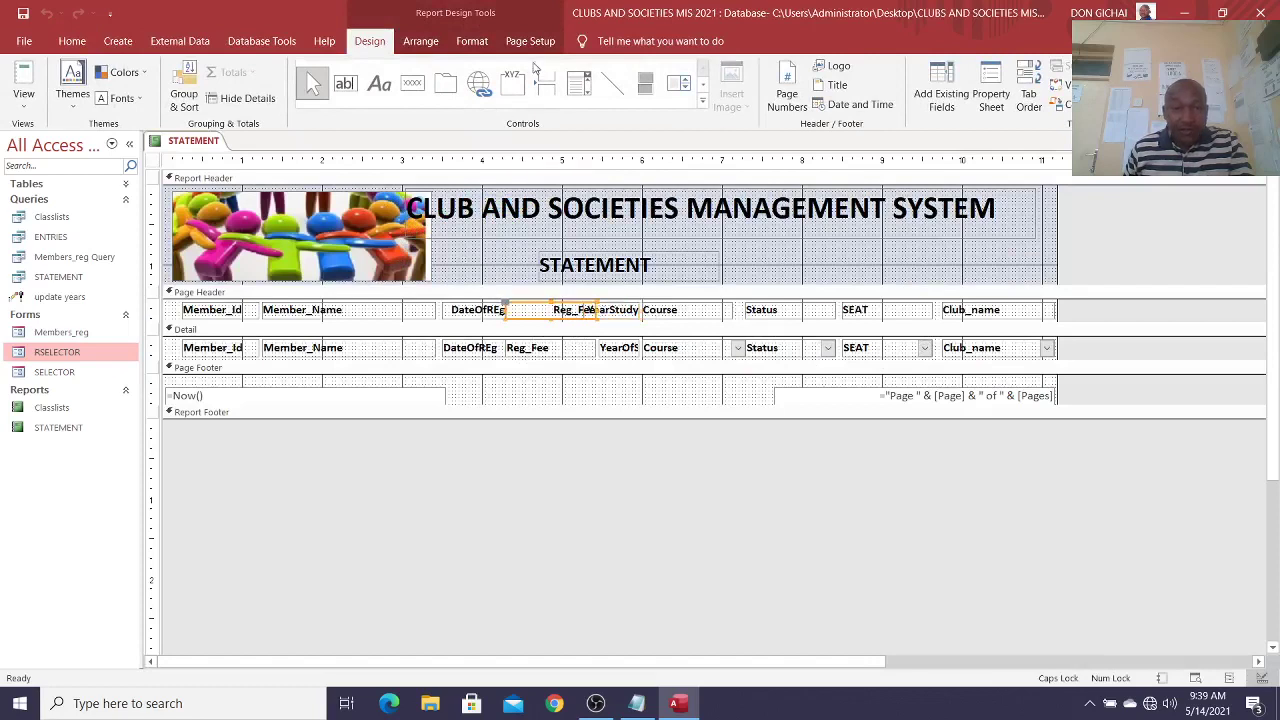
left_click(471, 41)
left_click(271, 97)
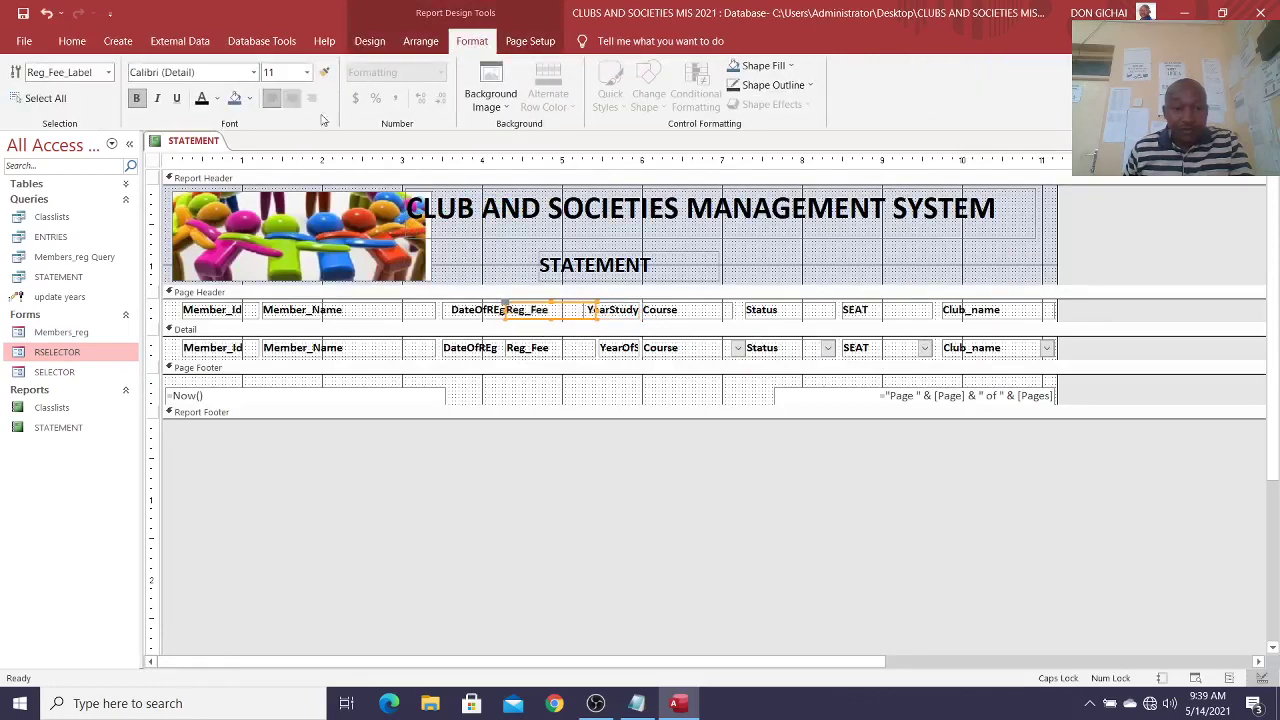
Step: Add the YearOfStudy and Course fields from the field list to the report header, beside the STATEMENT title
left_click(676, 414)
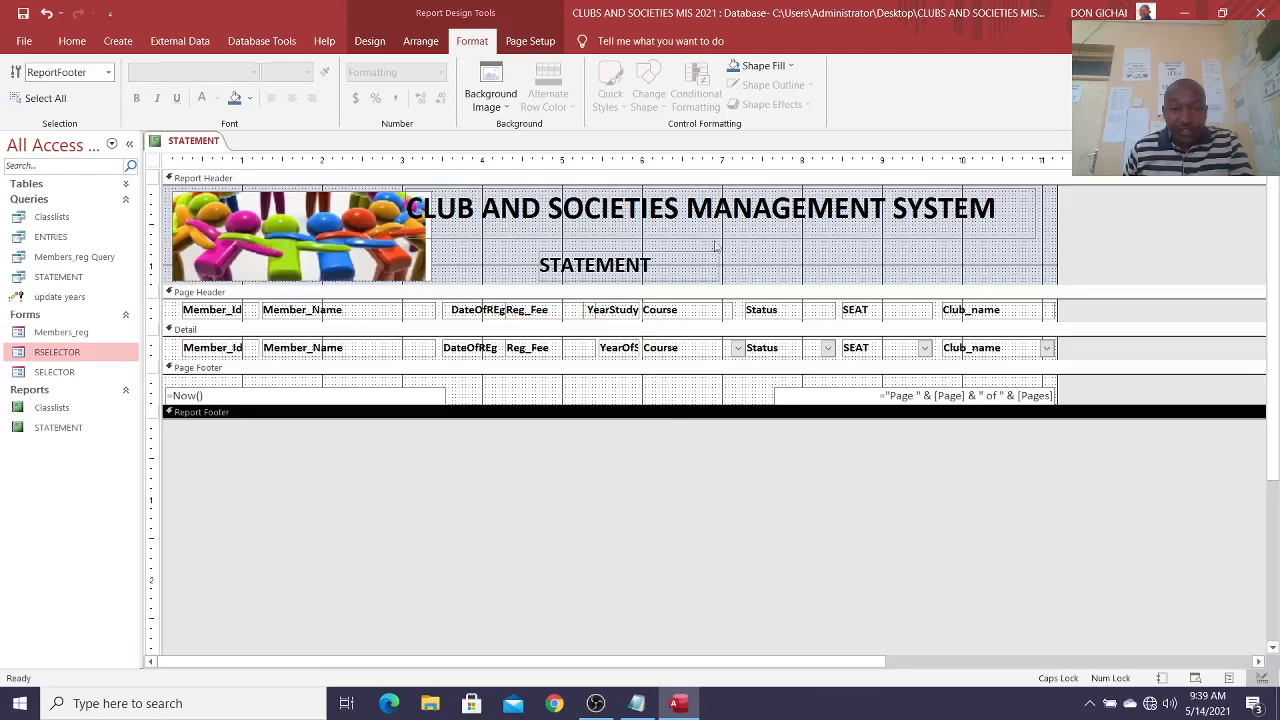
left_click(369, 41)
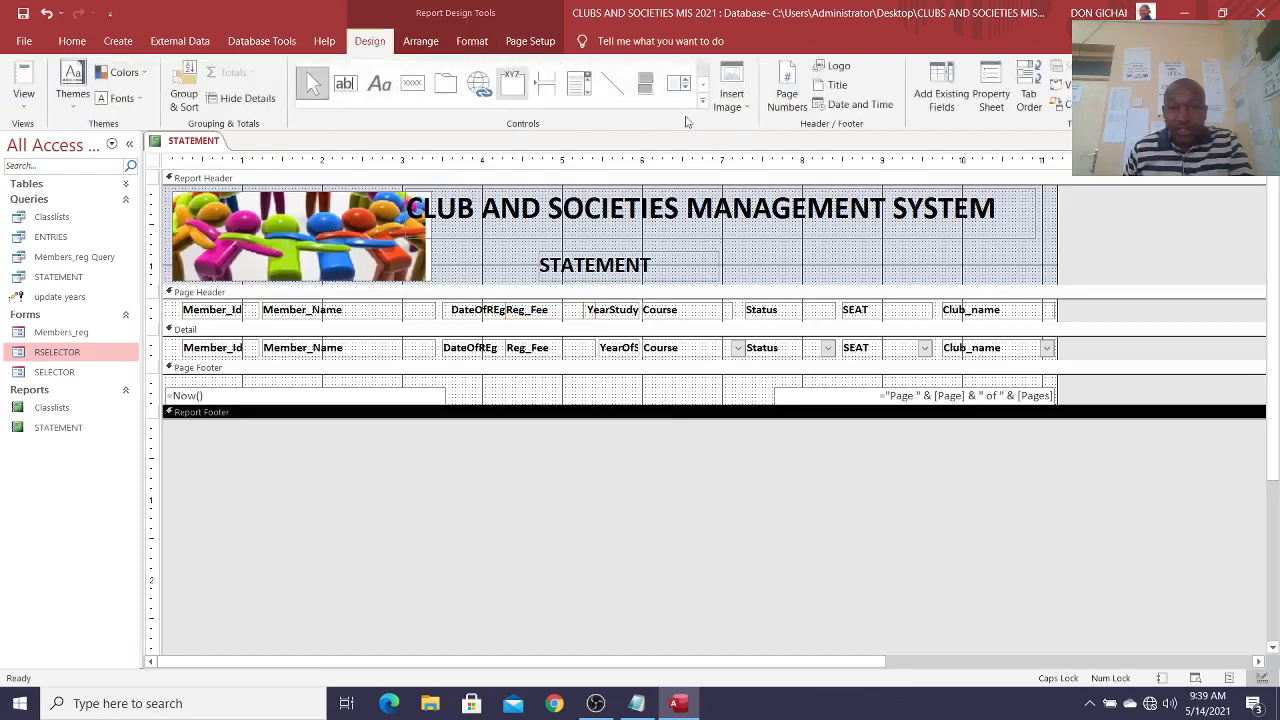
left_click(941, 98)
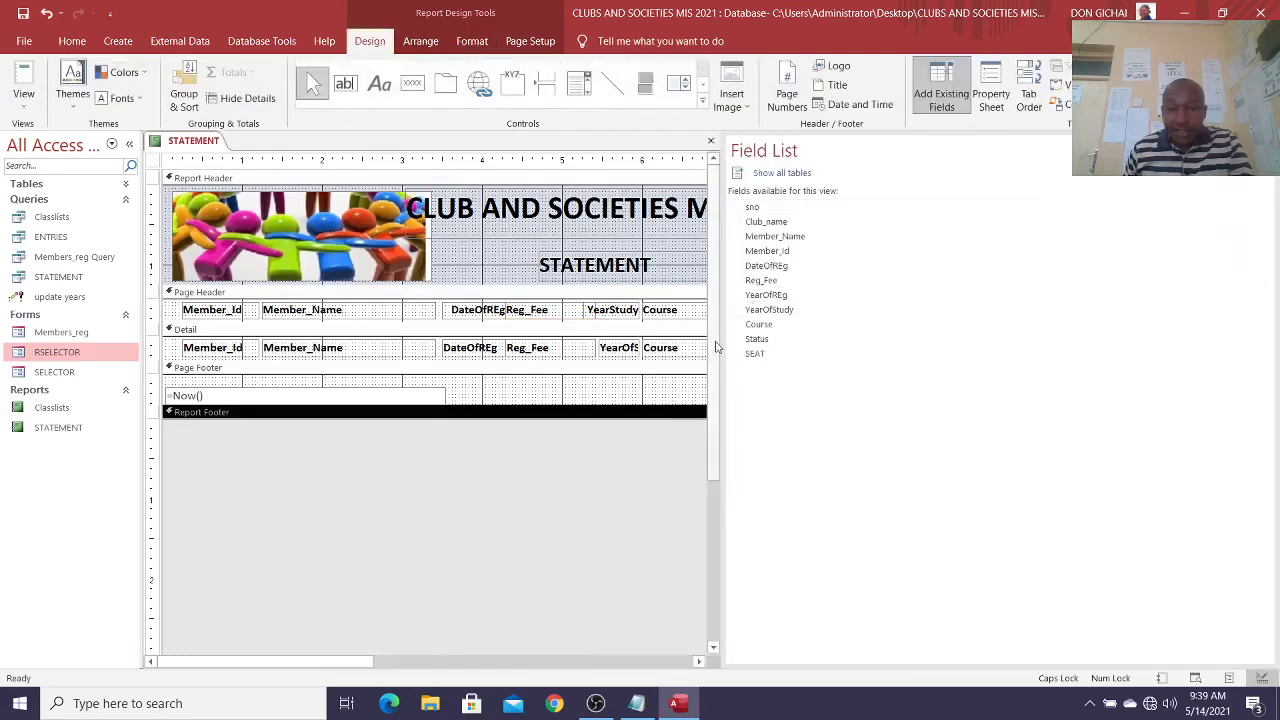
left_click_drag(722, 345, 976, 378)
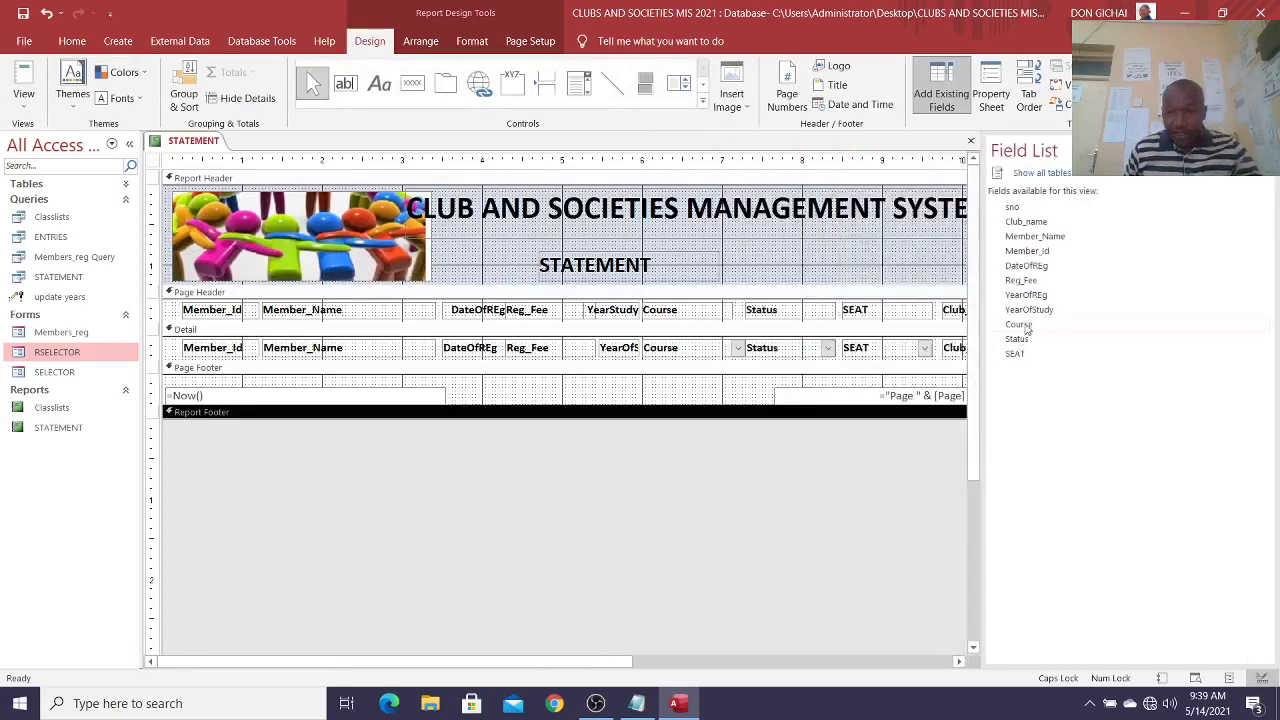
left_click(1029, 311)
left_click(1019, 324, "shift")
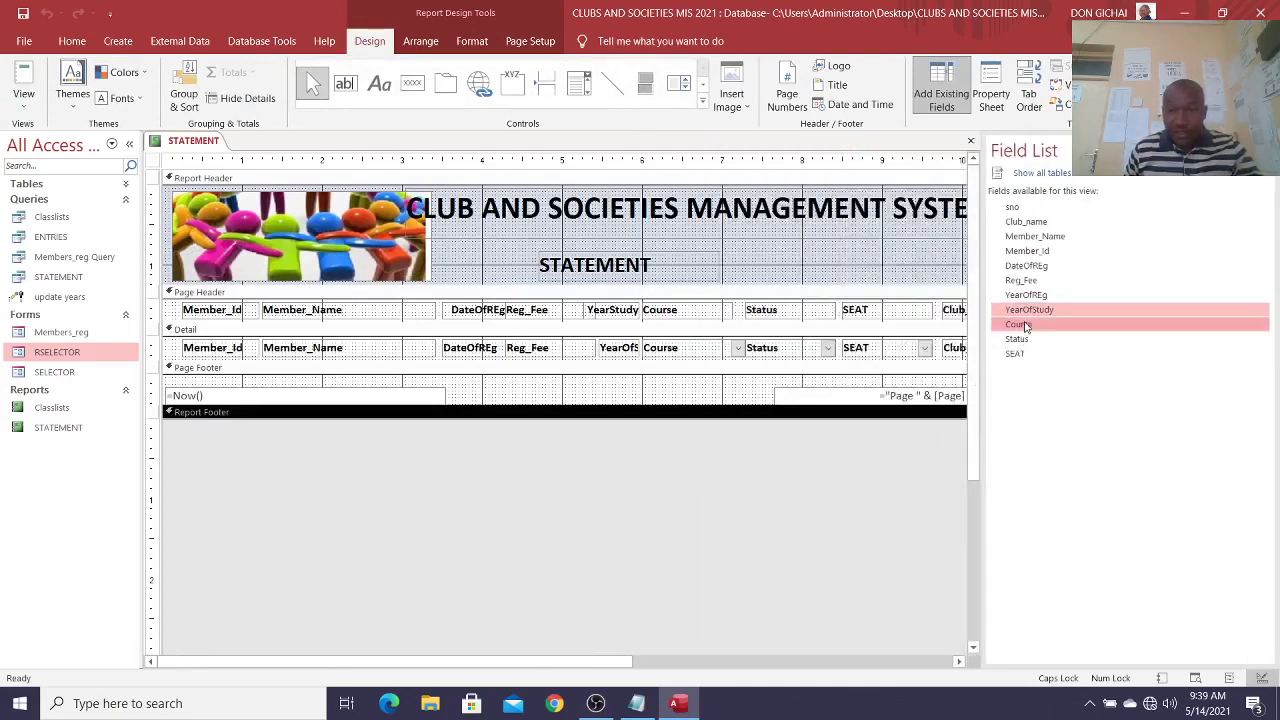
left_click_drag(1019, 324, 820, 231)
left_click(871, 265)
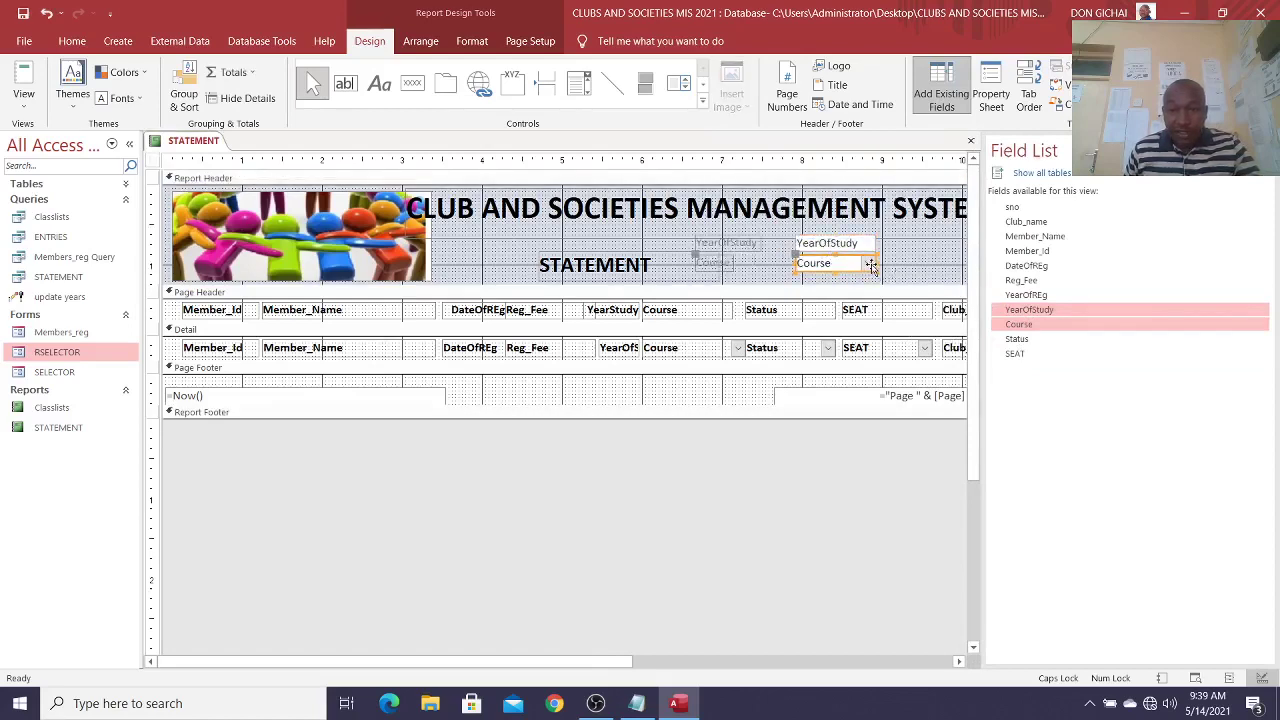
Step: Make the YearOfStudy and Course controls and their labels in the report header bold with font size 12
left_click_drag(877, 263, 731, 272)
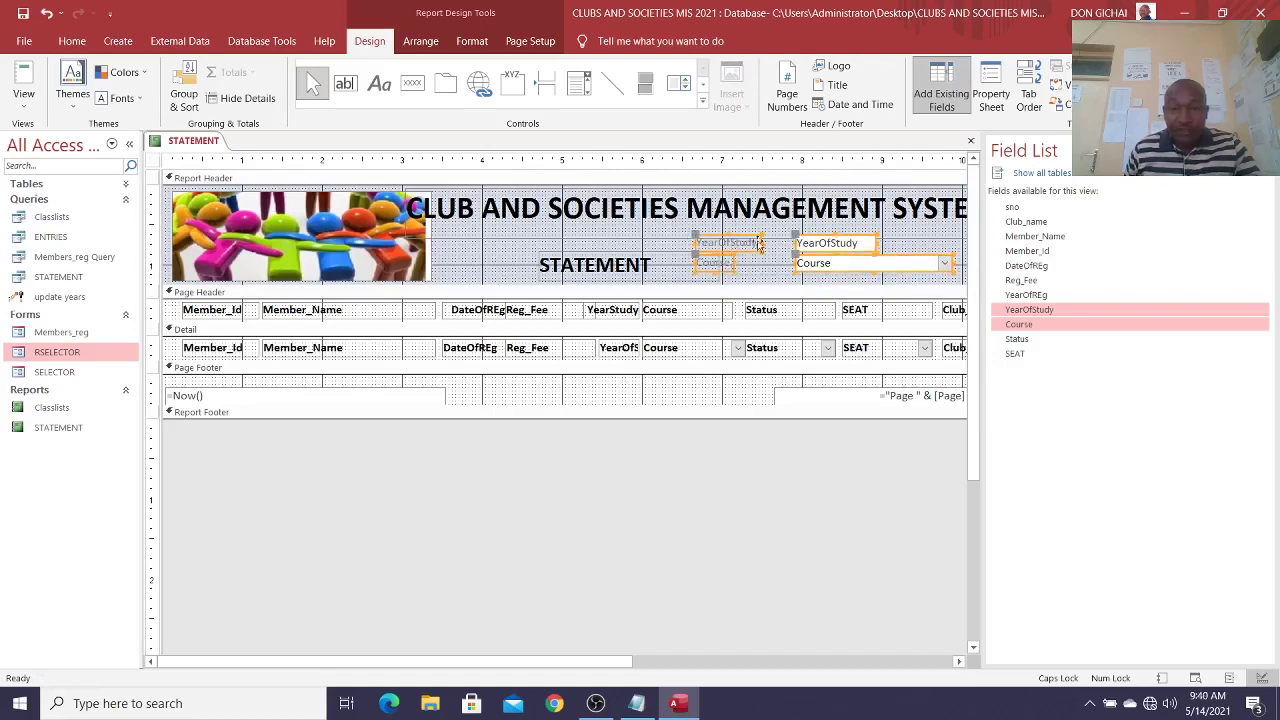
left_click(472, 41)
left_click(136, 98)
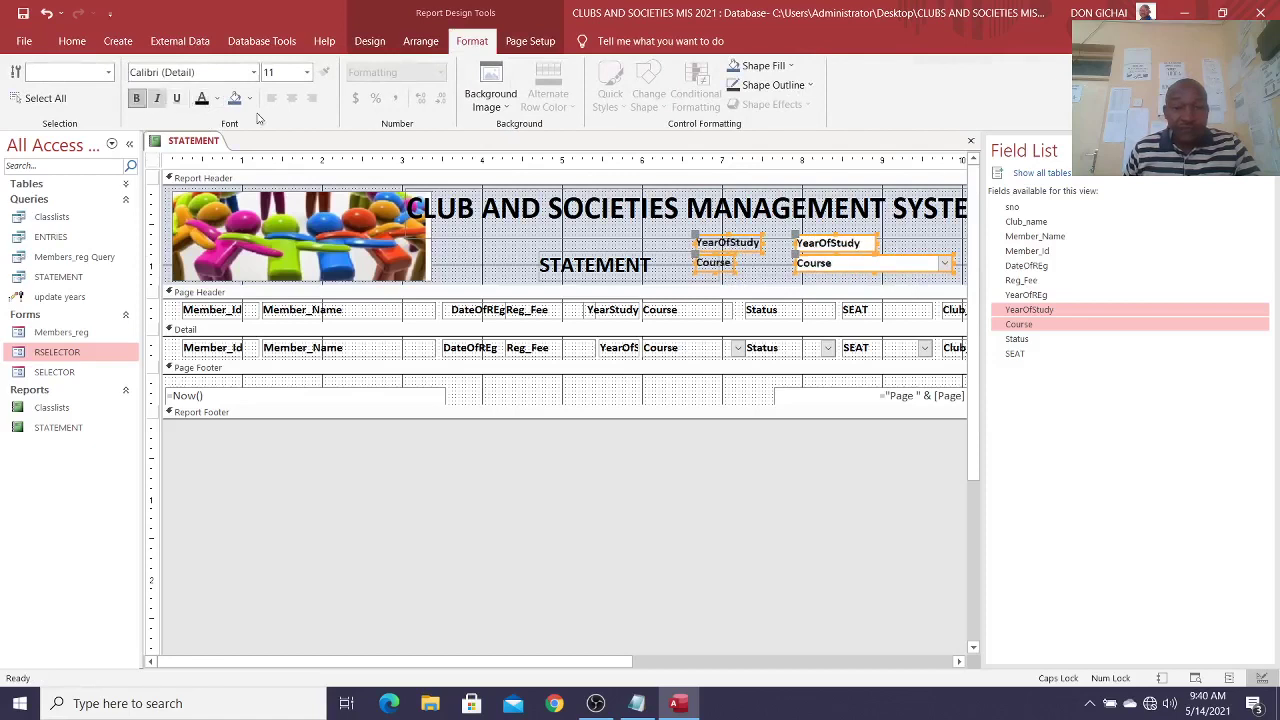
left_click(308, 78)
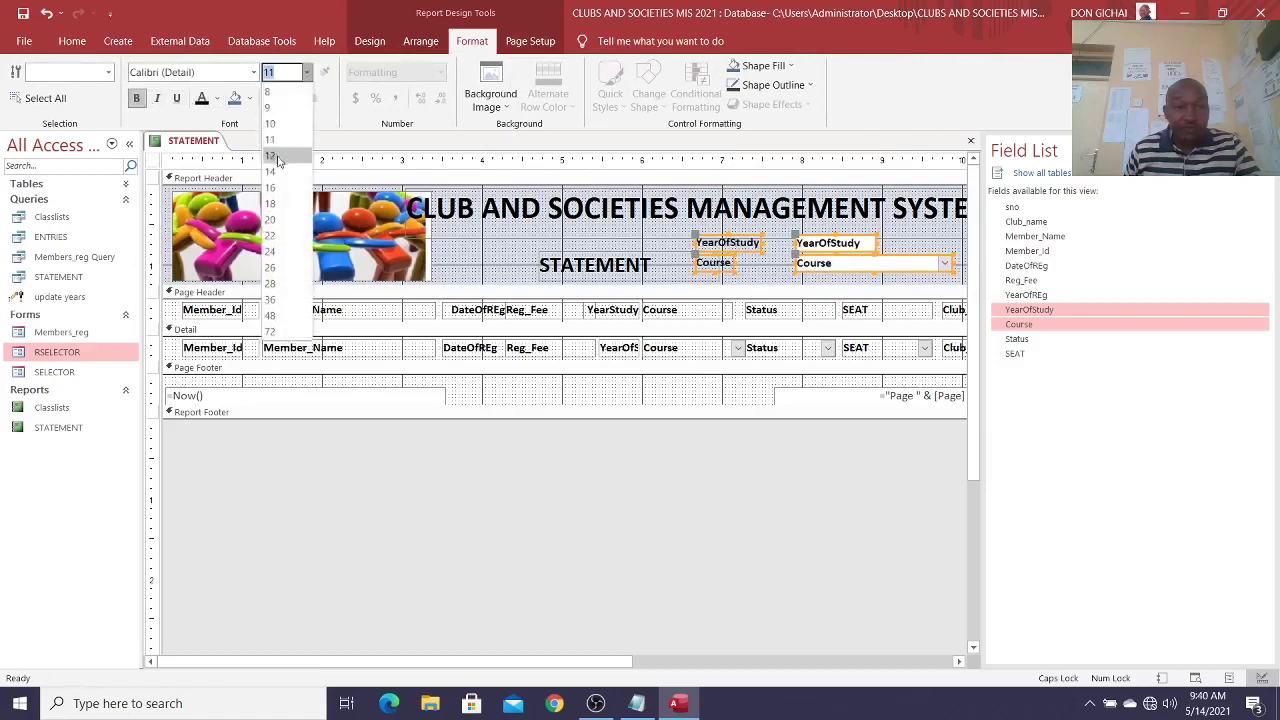
left_click(284, 142)
left_click(835, 545)
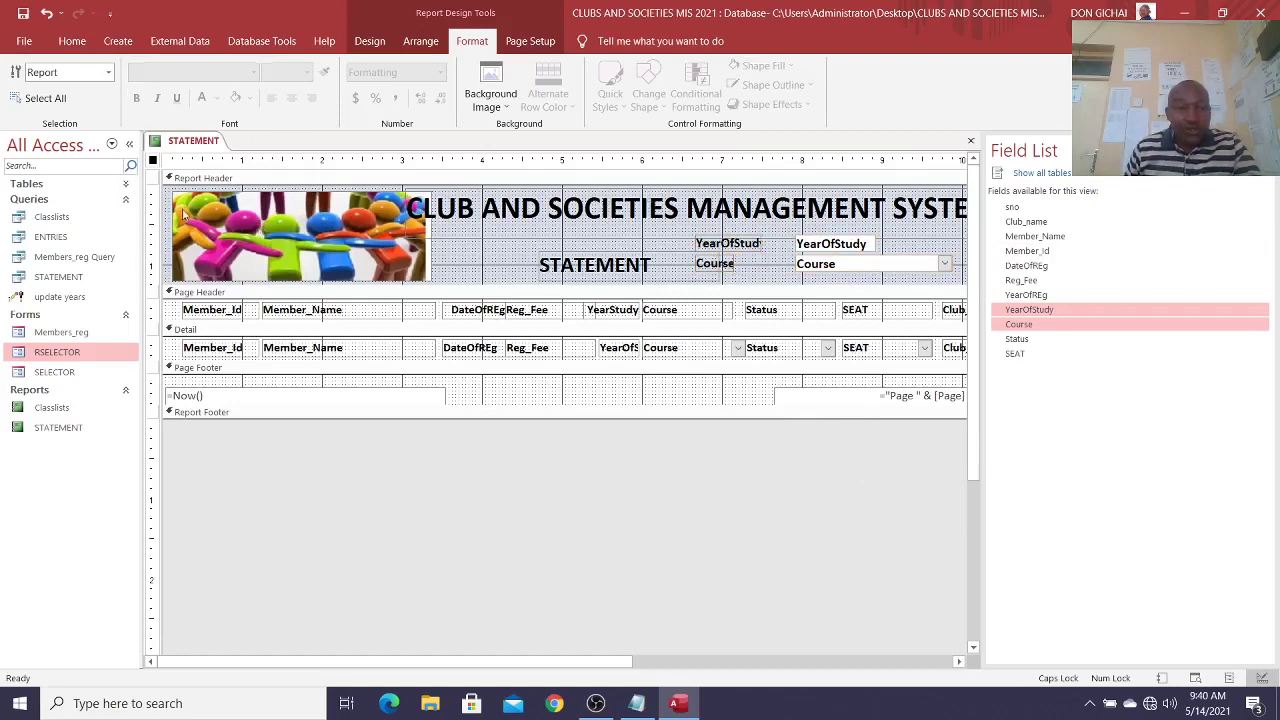
Step: Move the picture in the report header to the header's upper-left corner
left_click(227, 222)
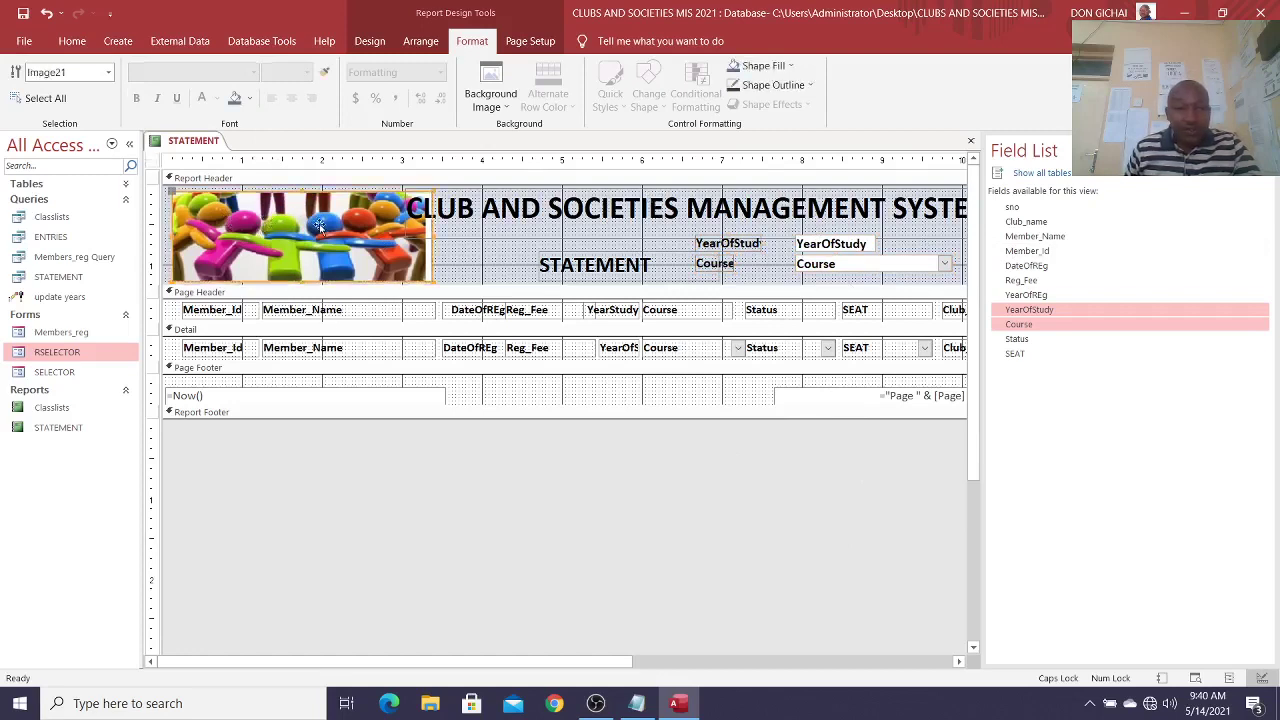
left_click_drag(318, 226, 305, 222)
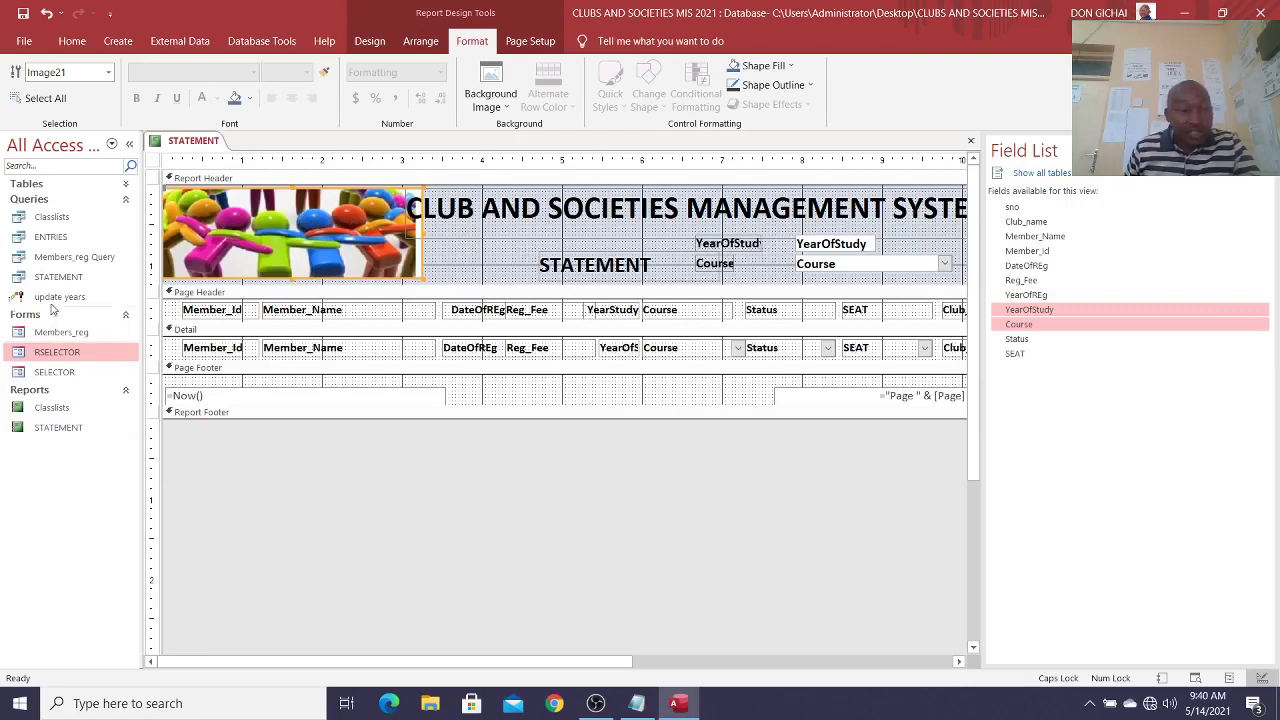
Step: Set the report's Record Source to STATEMENT, then save and close the report
left_click(369, 41)
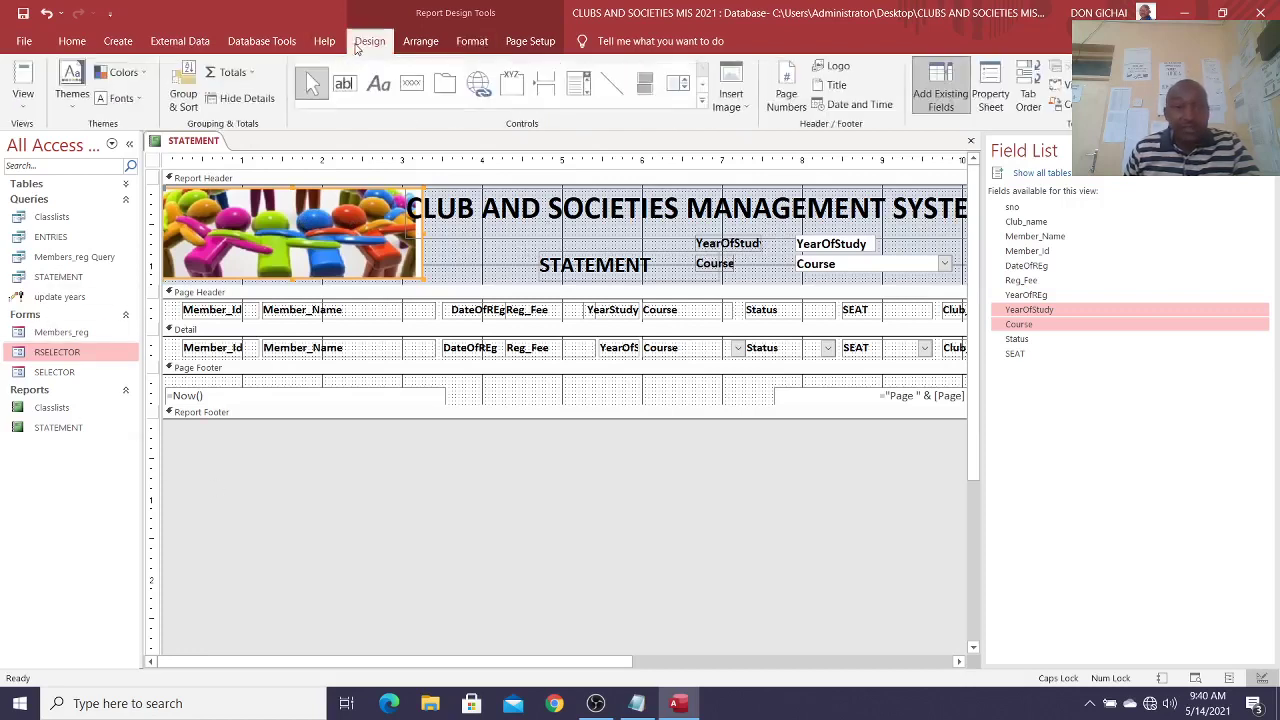
left_click(988, 96)
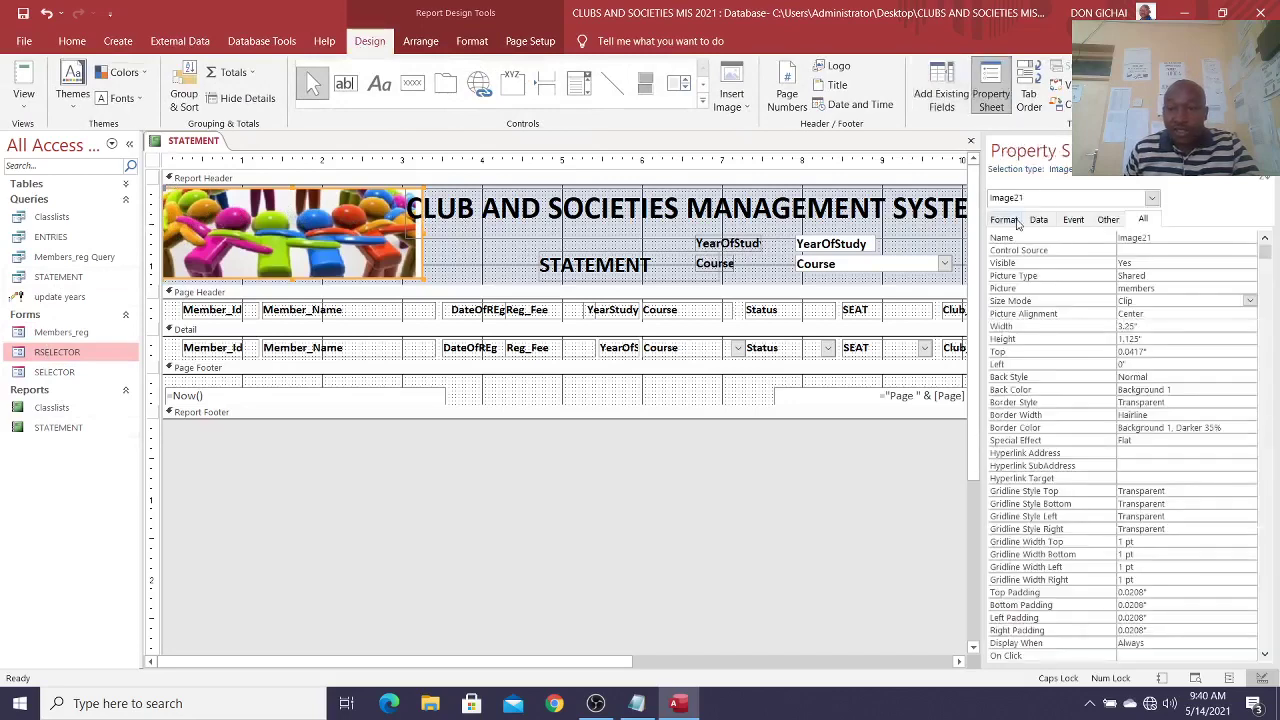
left_click(1151, 198)
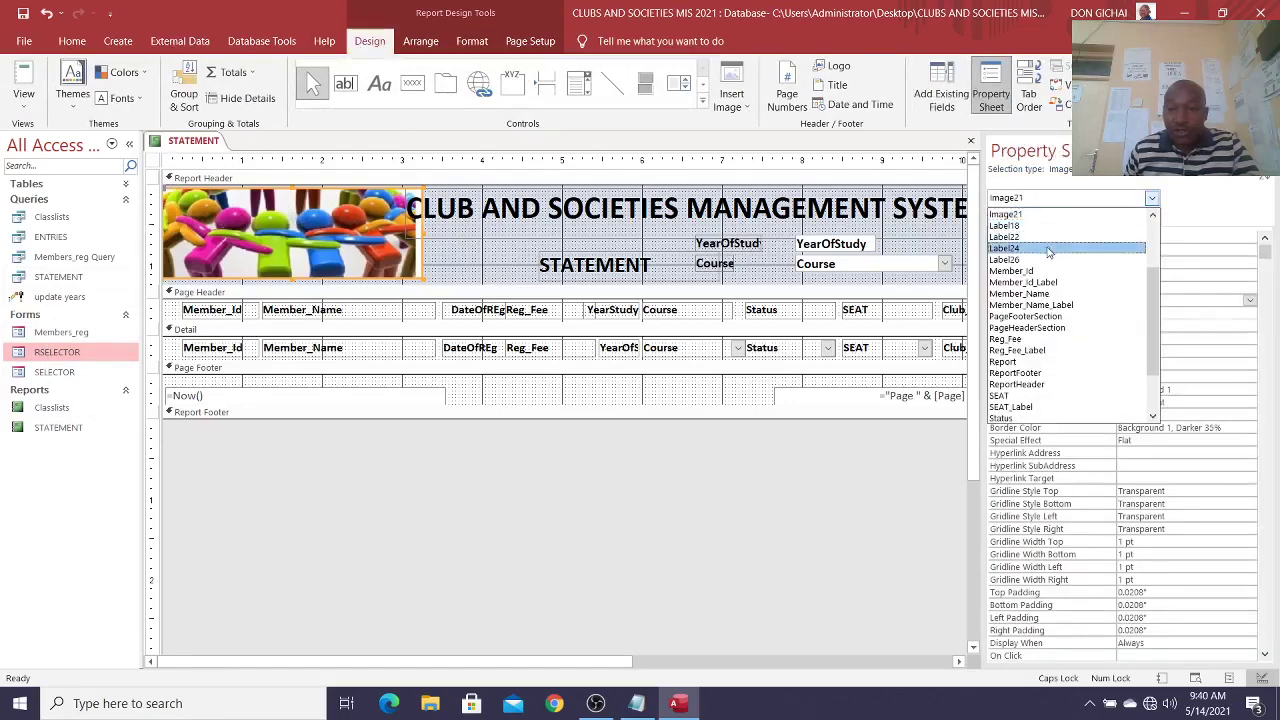
left_click(1008, 361)
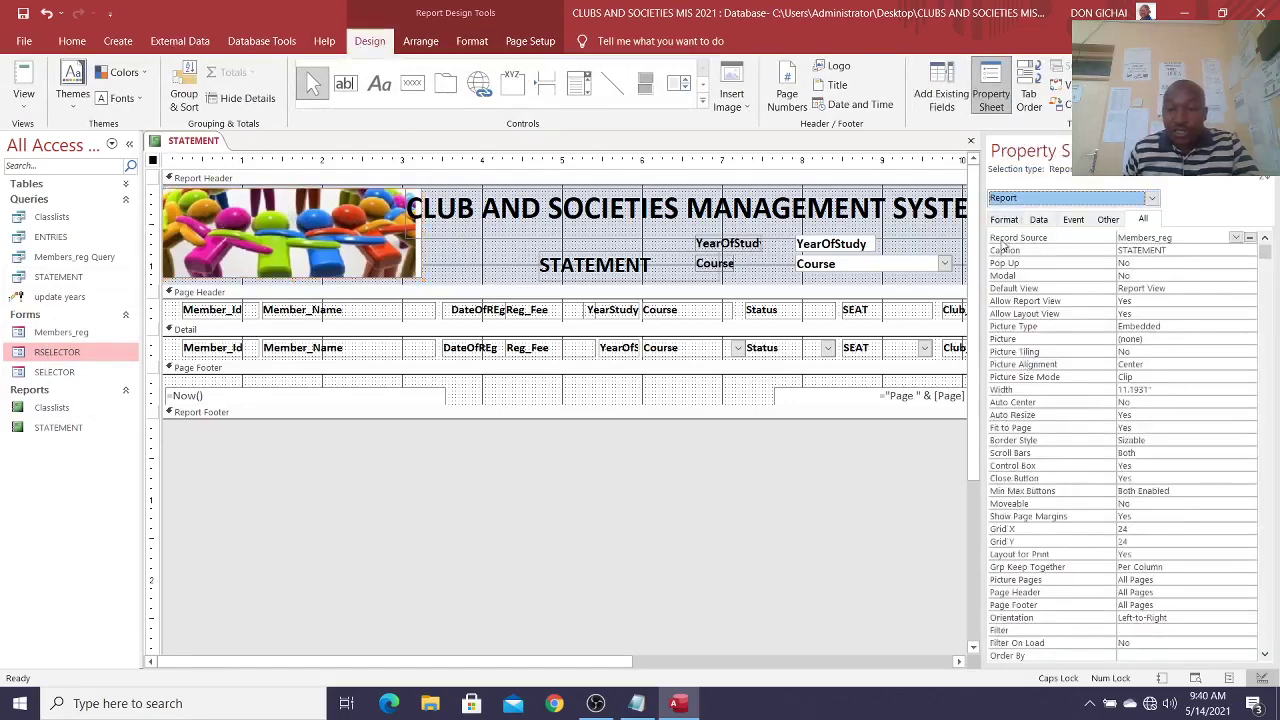
left_click(1101, 237)
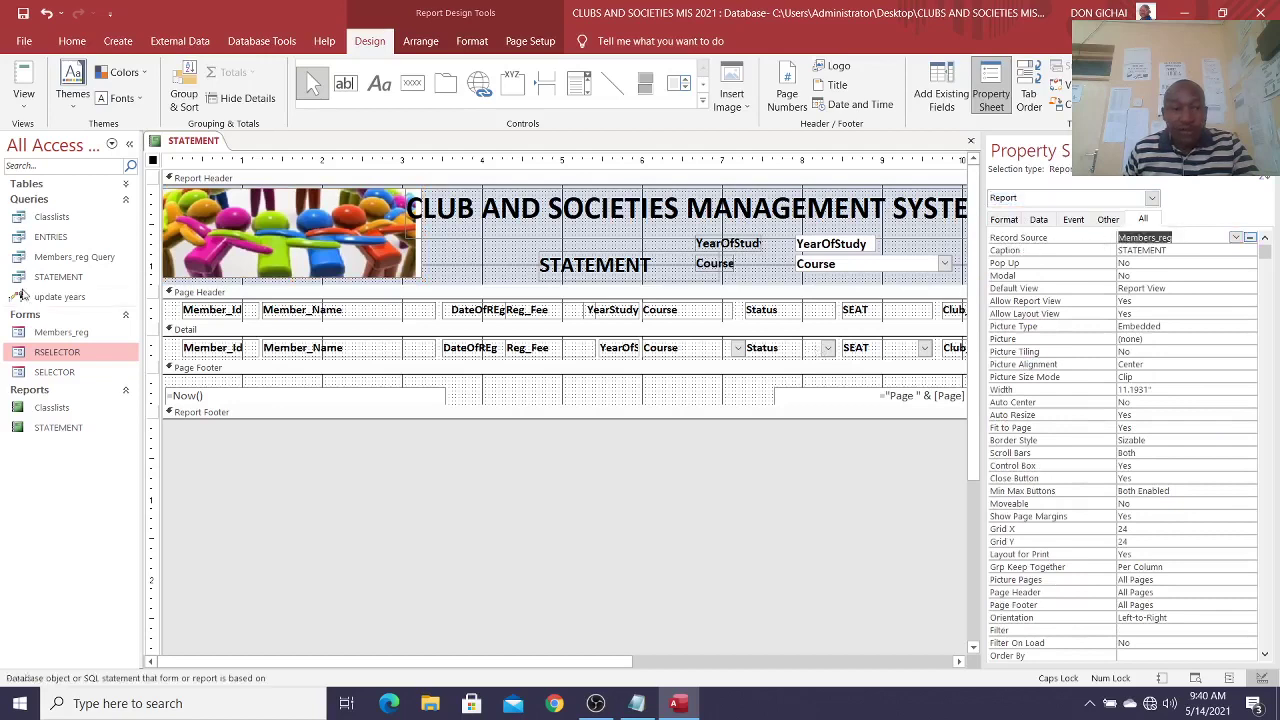
left_click(1236, 237)
left_click(1182, 321)
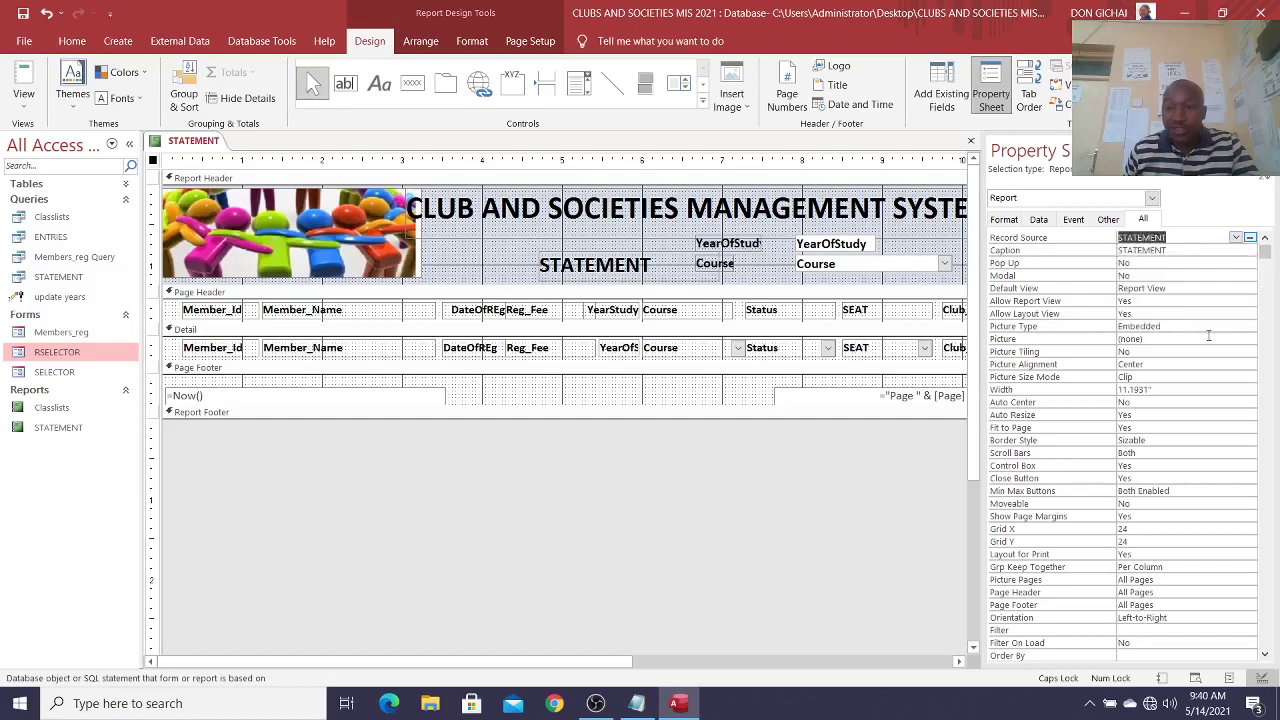
left_click(27, 18)
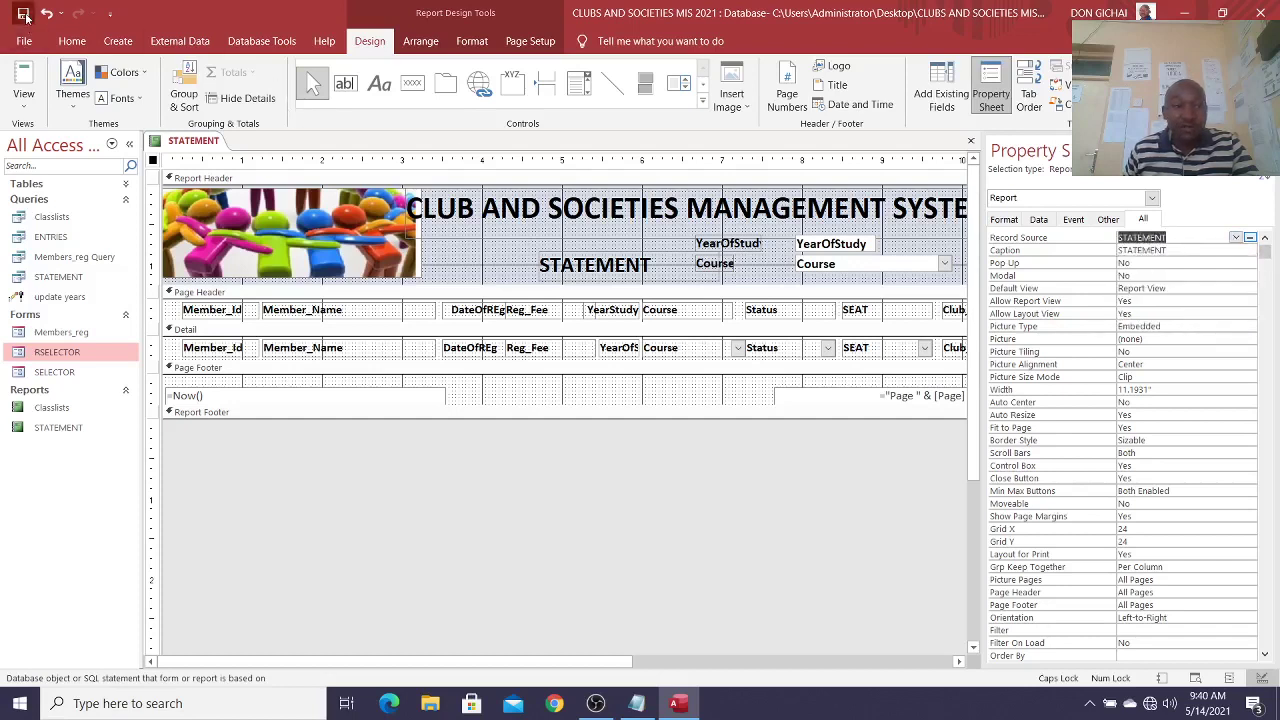
left_click(1265, 147)
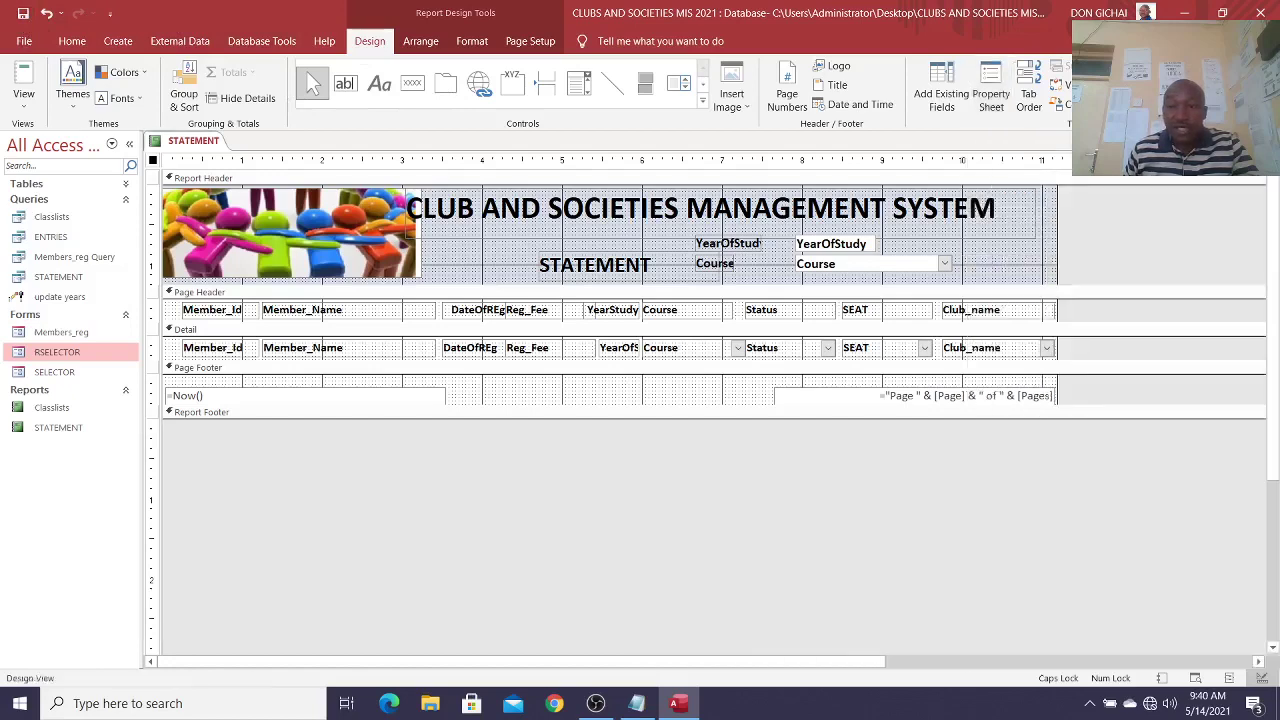
left_click(1268, 141)
Step: Open the RSELECTOR form, preview the report for year 2021, year of study 1 and course Accounting, and close the preview
double_click(70, 355)
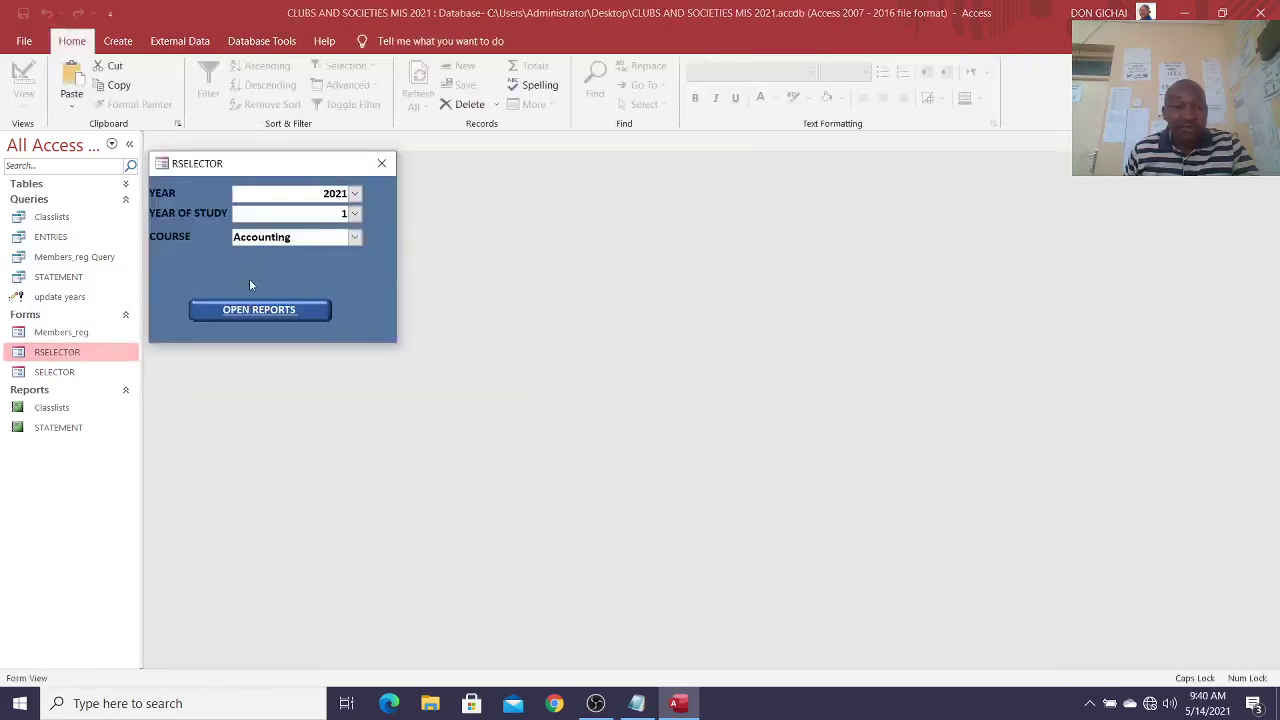
left_click(280, 309)
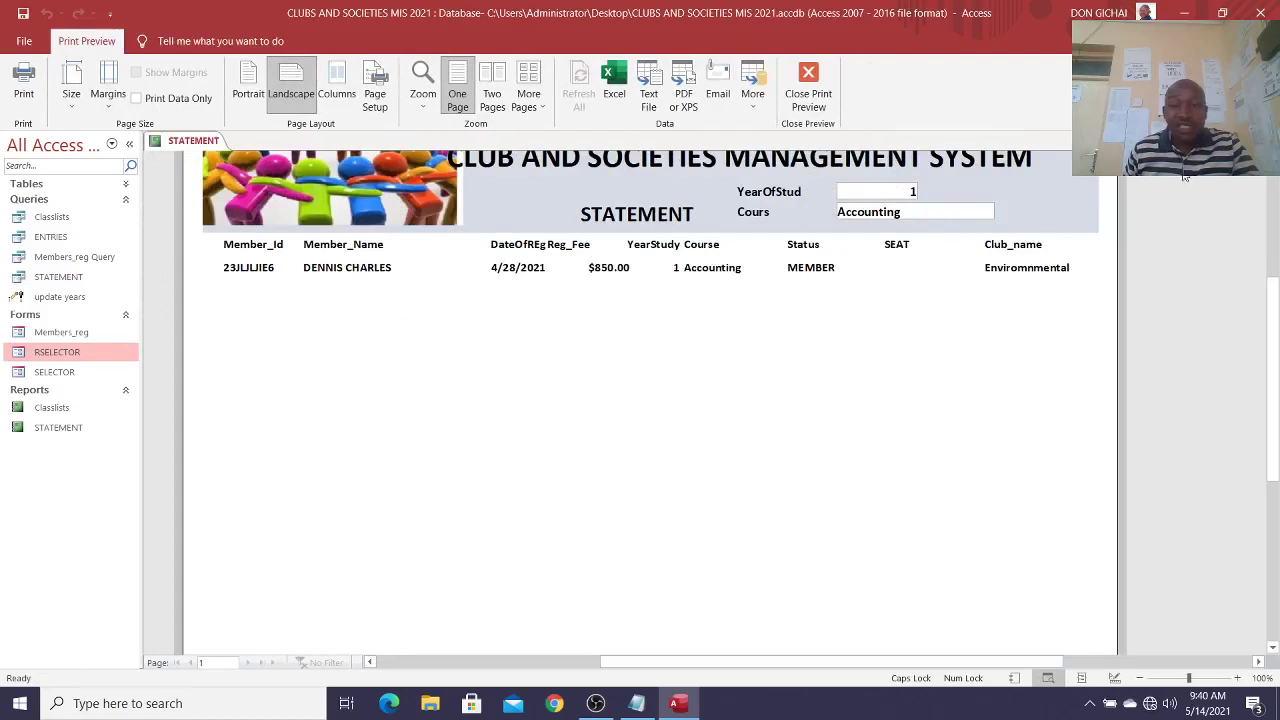
left_click(830, 97)
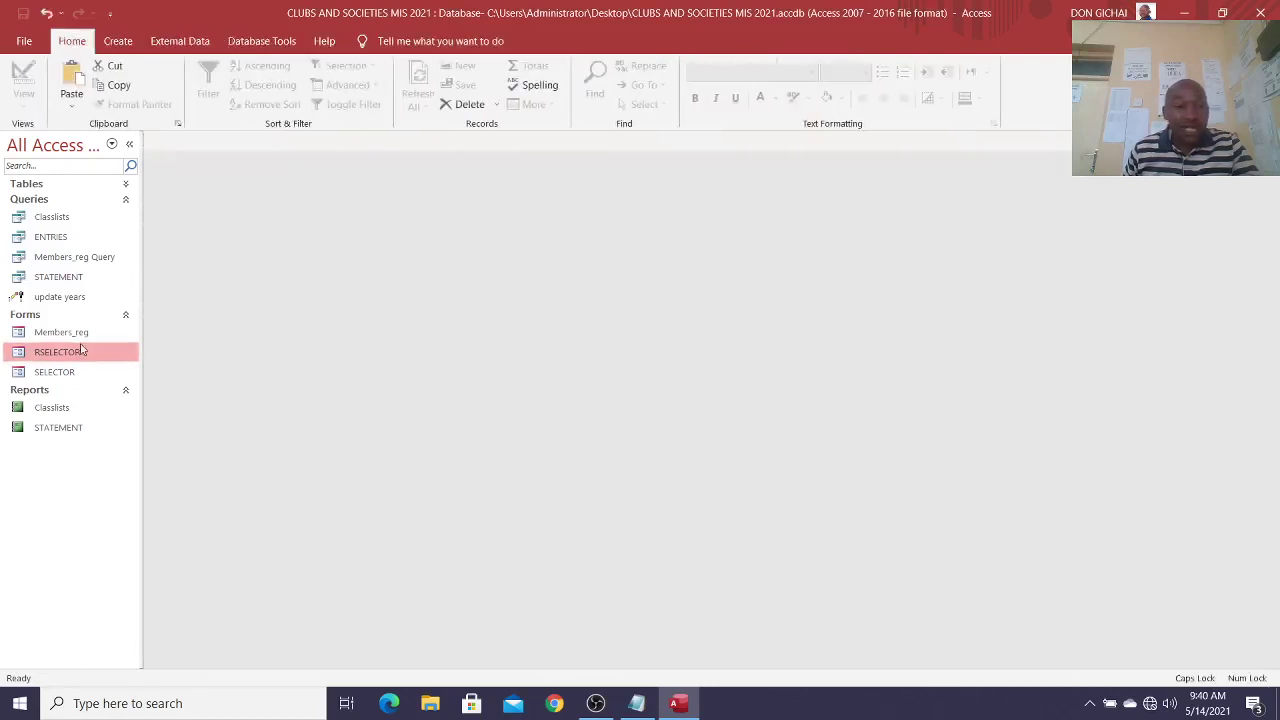
Step: Set the course to Computer Science in the RSELECTOR form, preview the matching report and close the preview
double_click(85, 352)
left_click(354, 236)
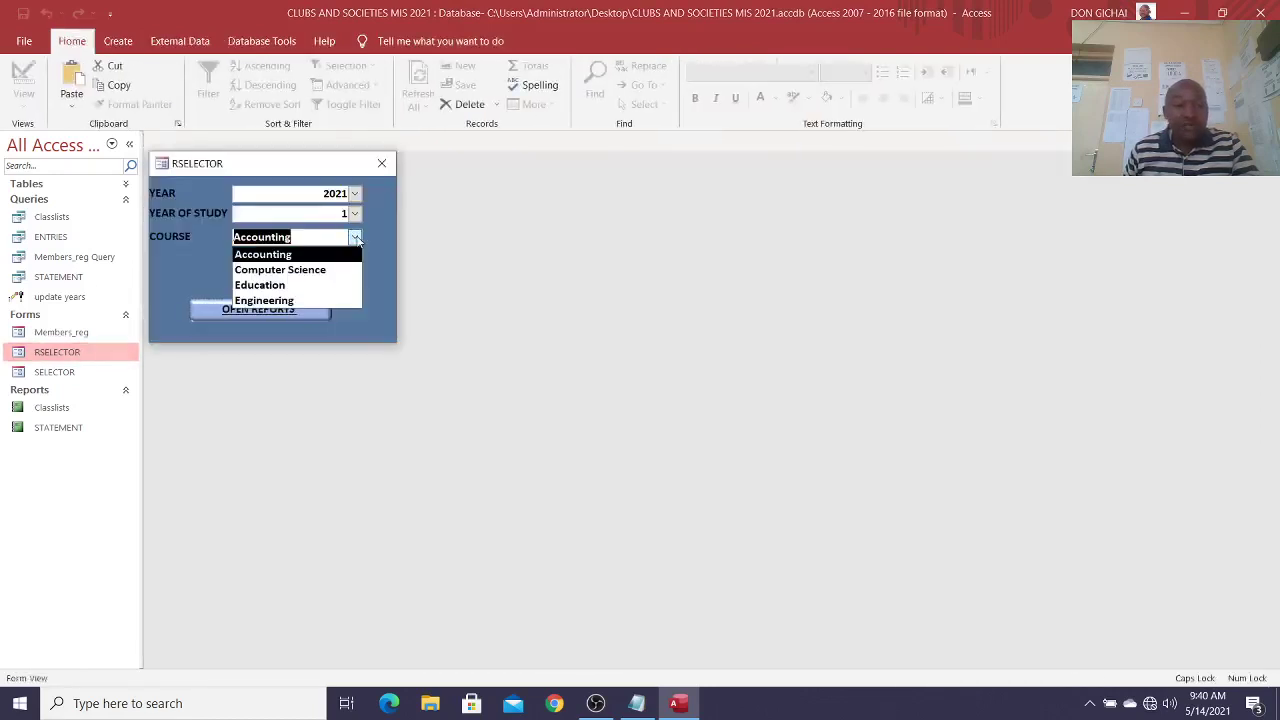
left_click(320, 270)
left_click(272, 314)
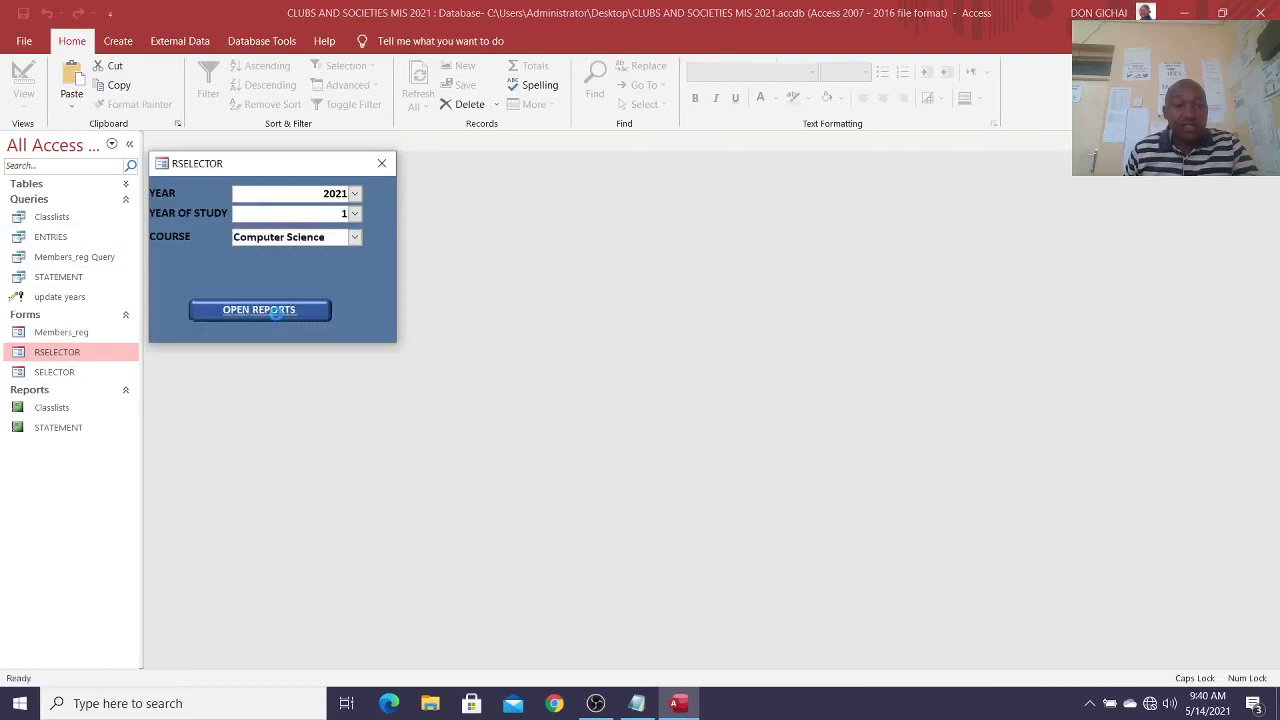
left_click(785, 310)
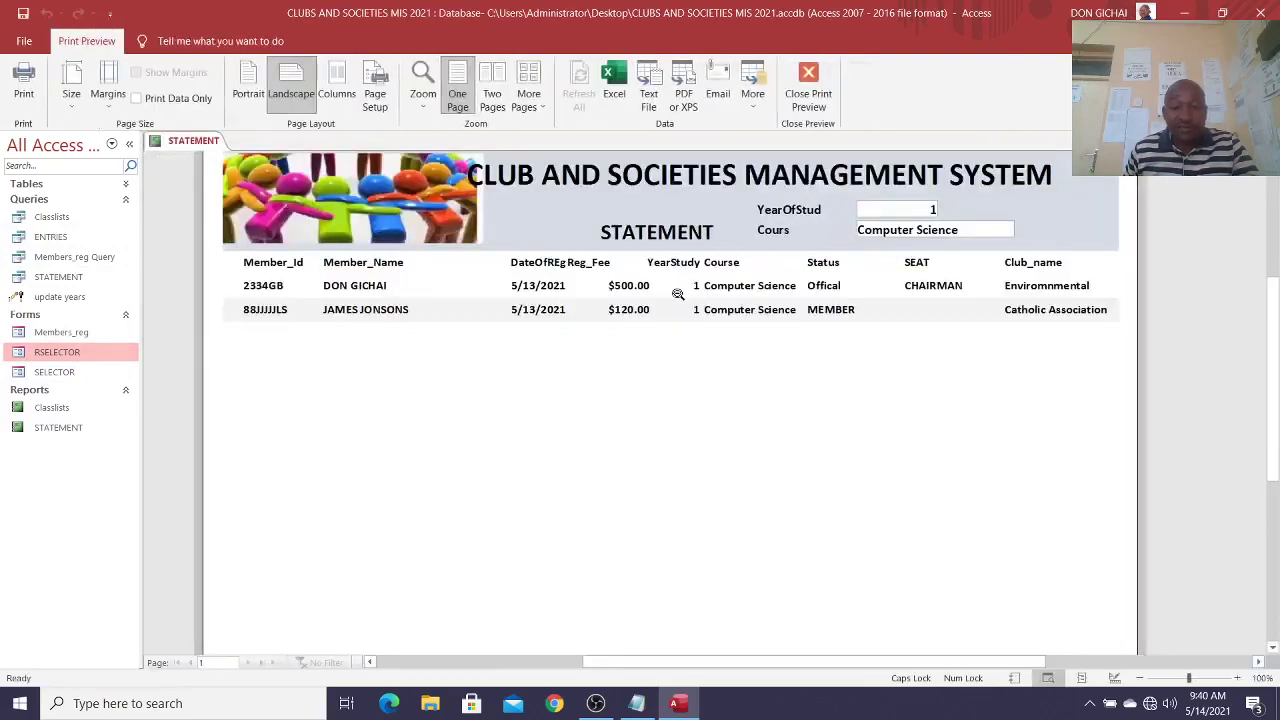
left_click(808, 88)
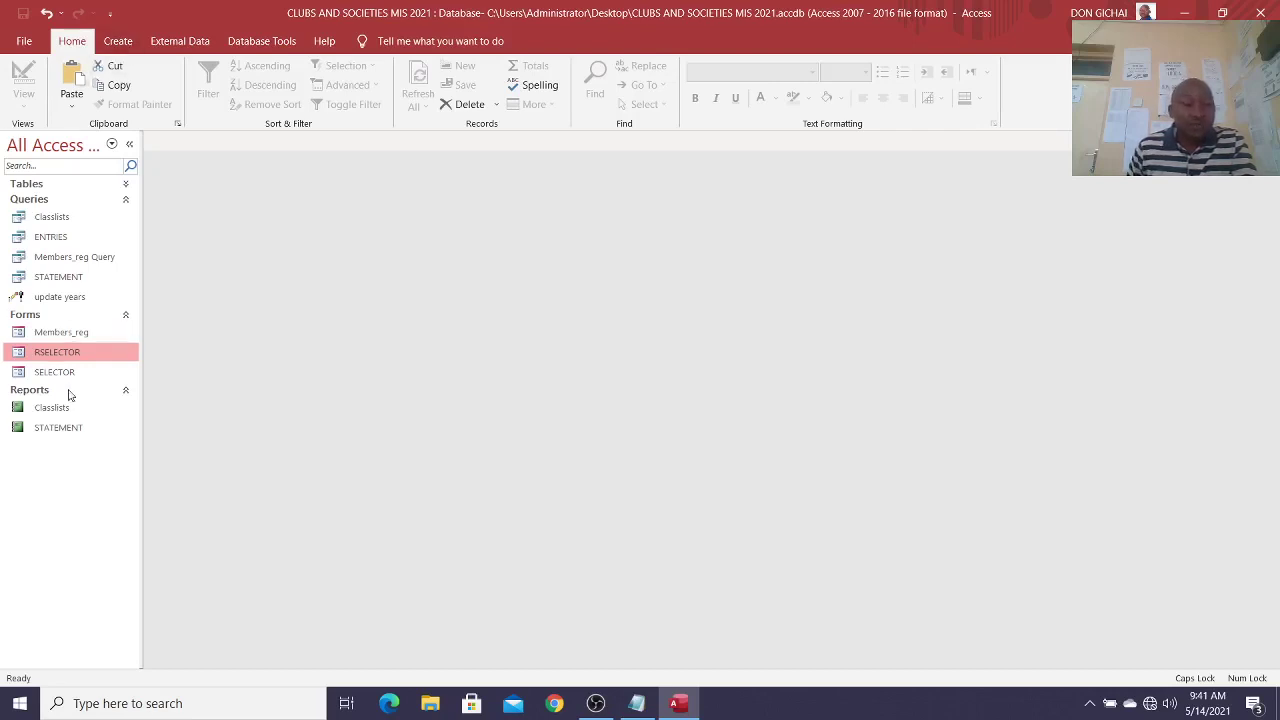
Step: Open the Members_reg form in Design View and bring the header's command buttons into view
right_click(74, 336)
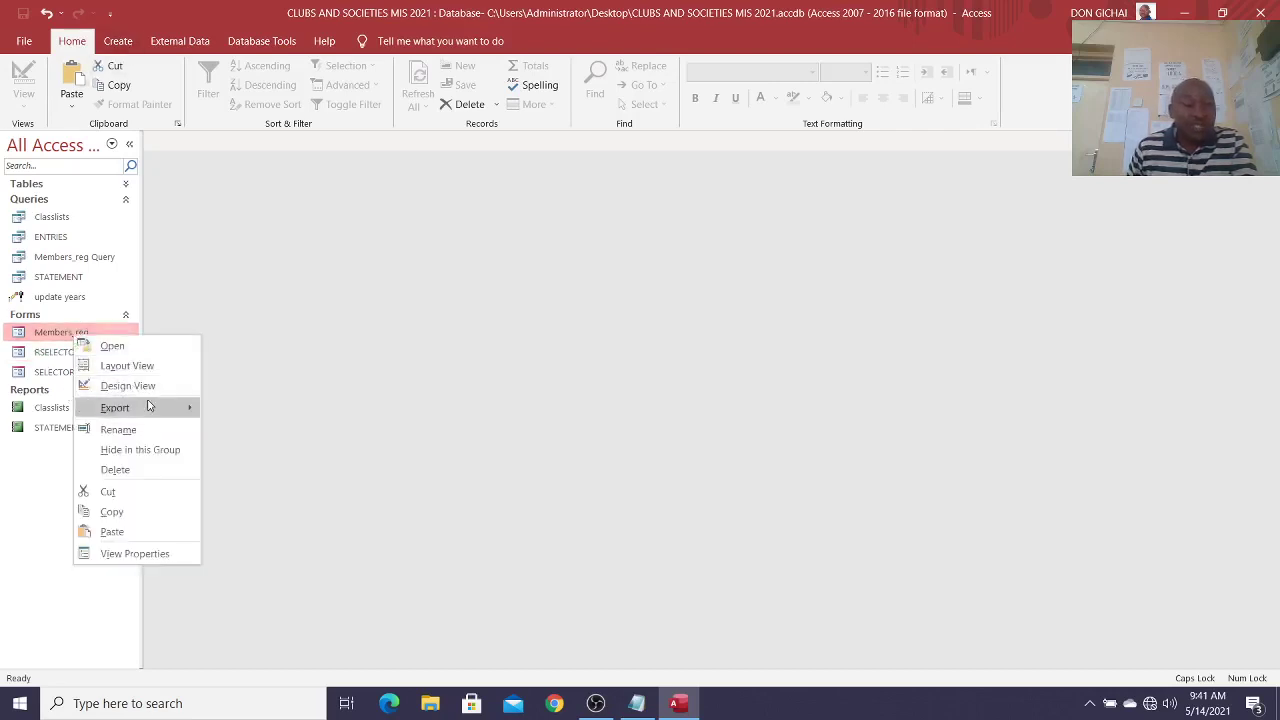
left_click(122, 384)
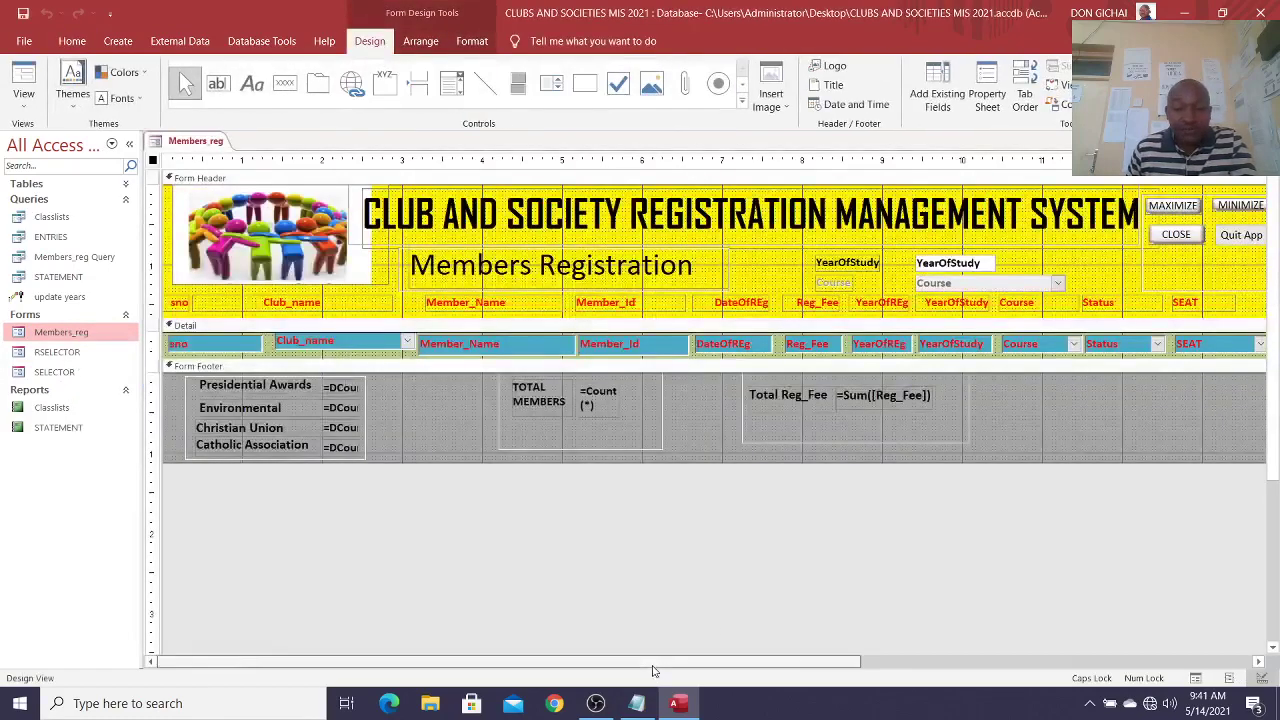
left_click_drag(650, 661, 994, 661)
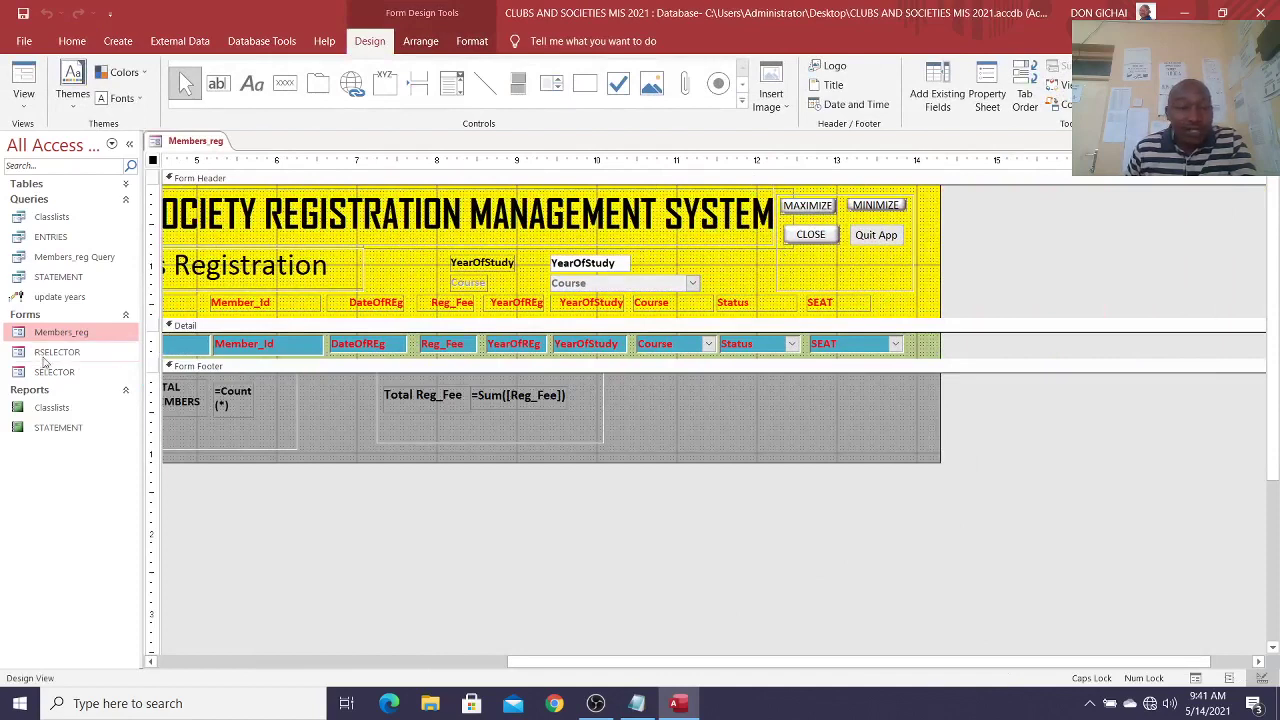
left_click(48, 354)
left_click(57, 371)
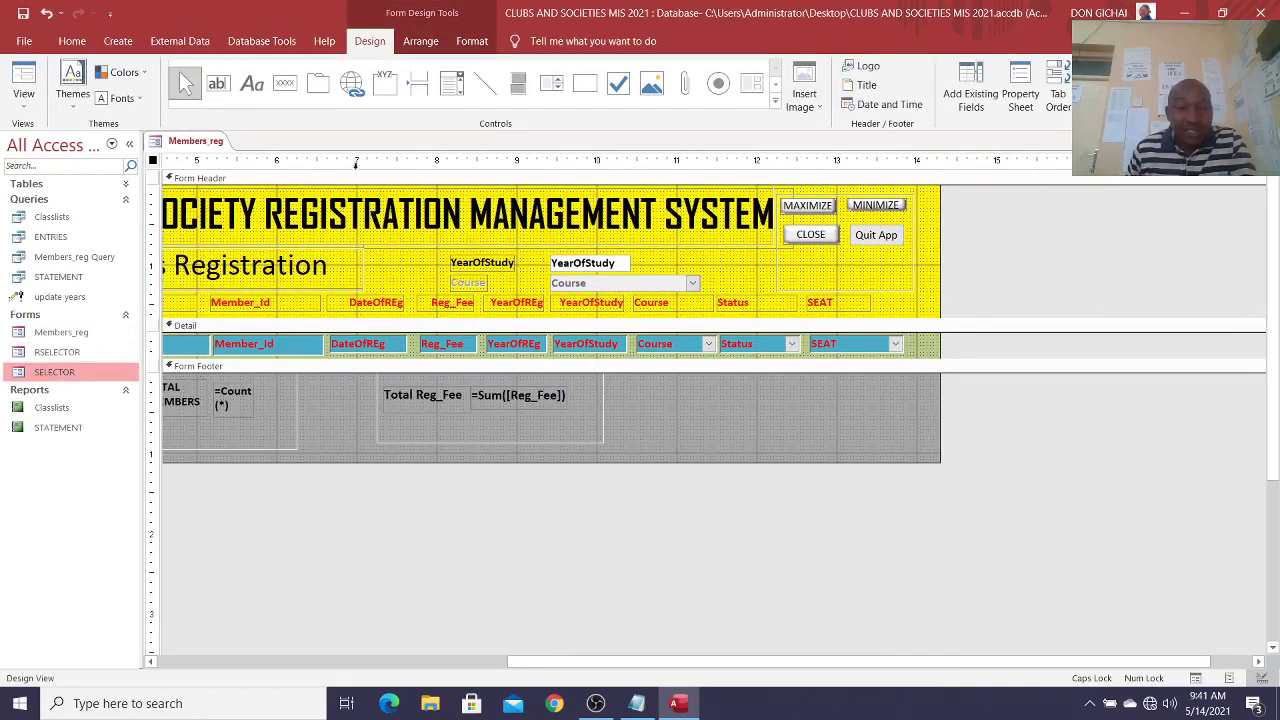
left_click(286, 88)
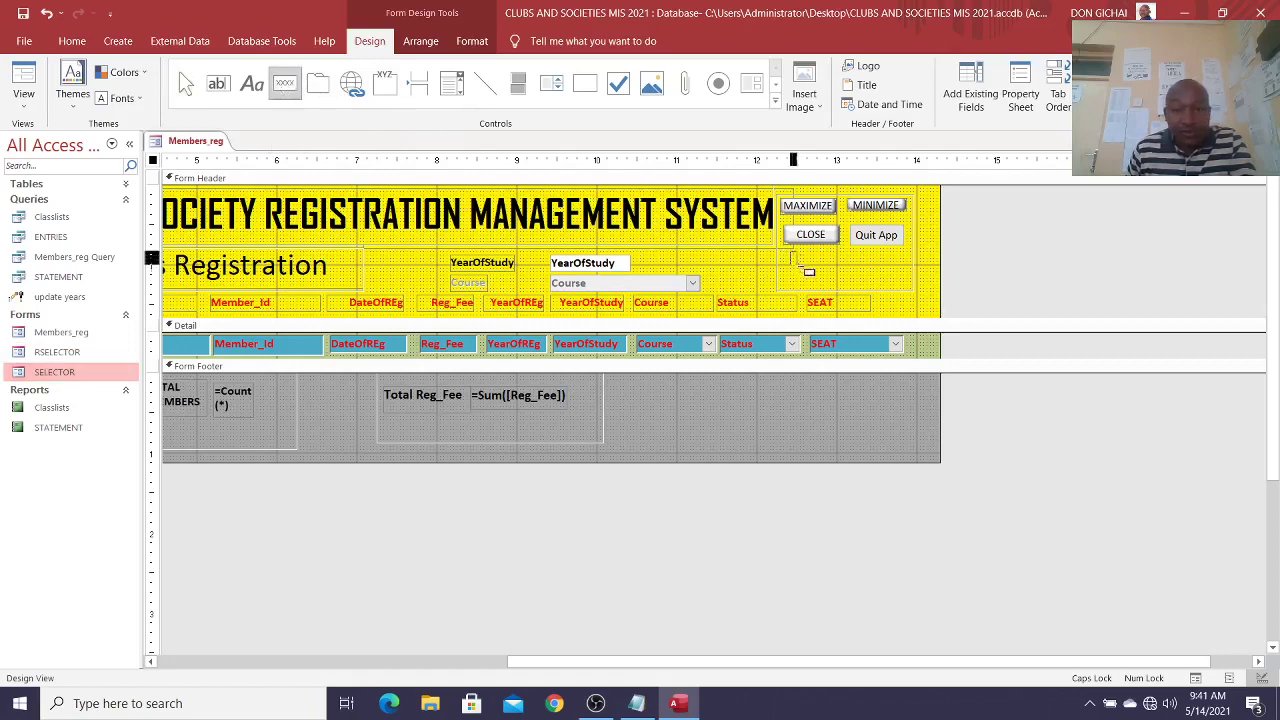
left_click_drag(797, 254, 845, 268)
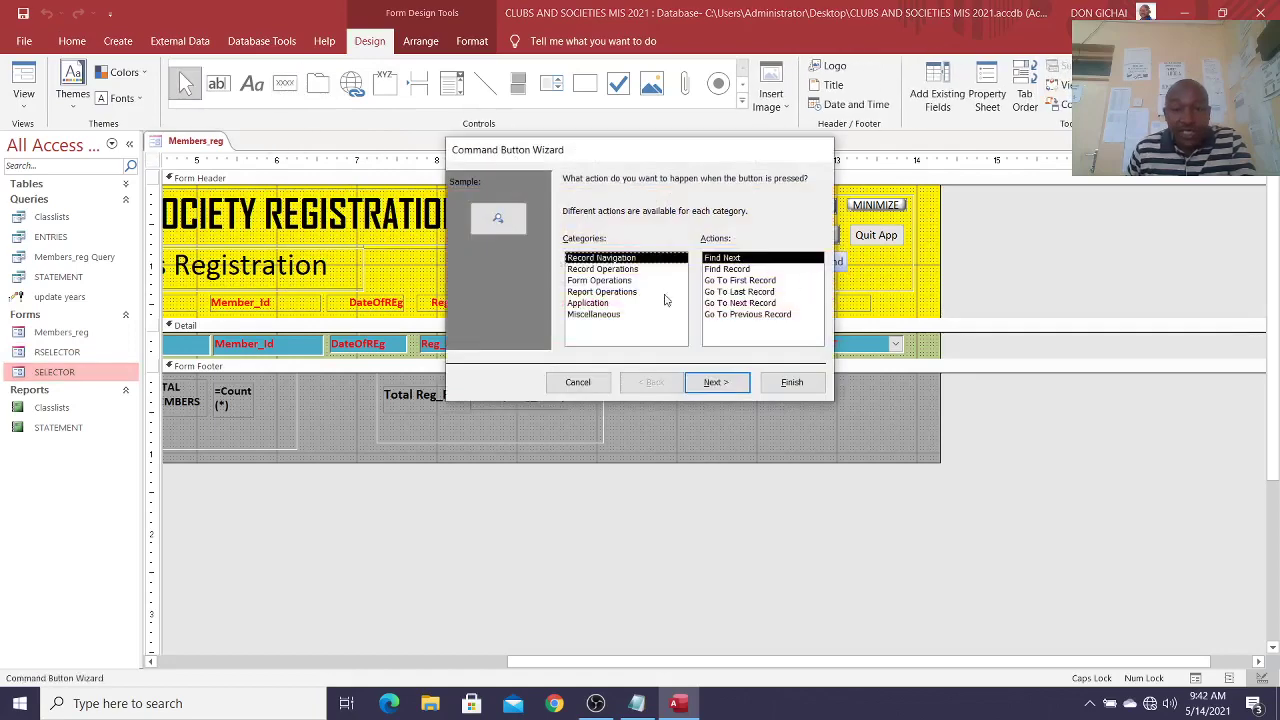
left_click(601, 281)
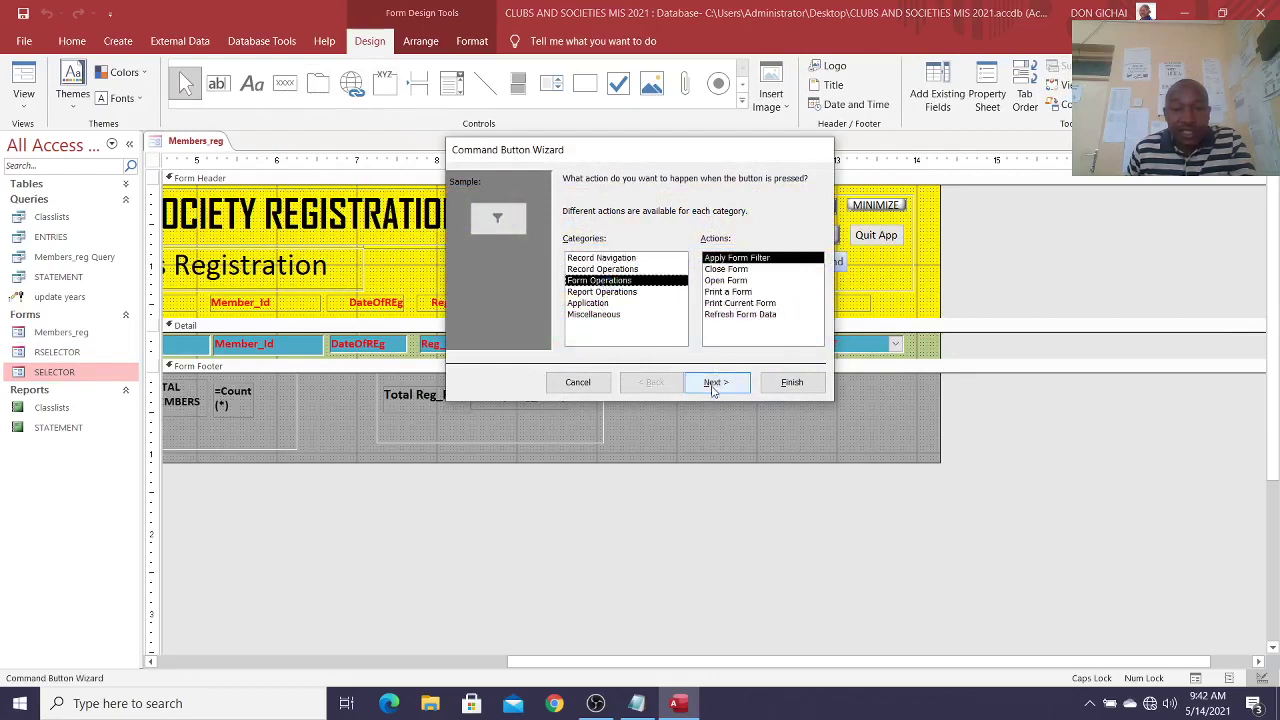
left_click(728, 281)
left_click(712, 384)
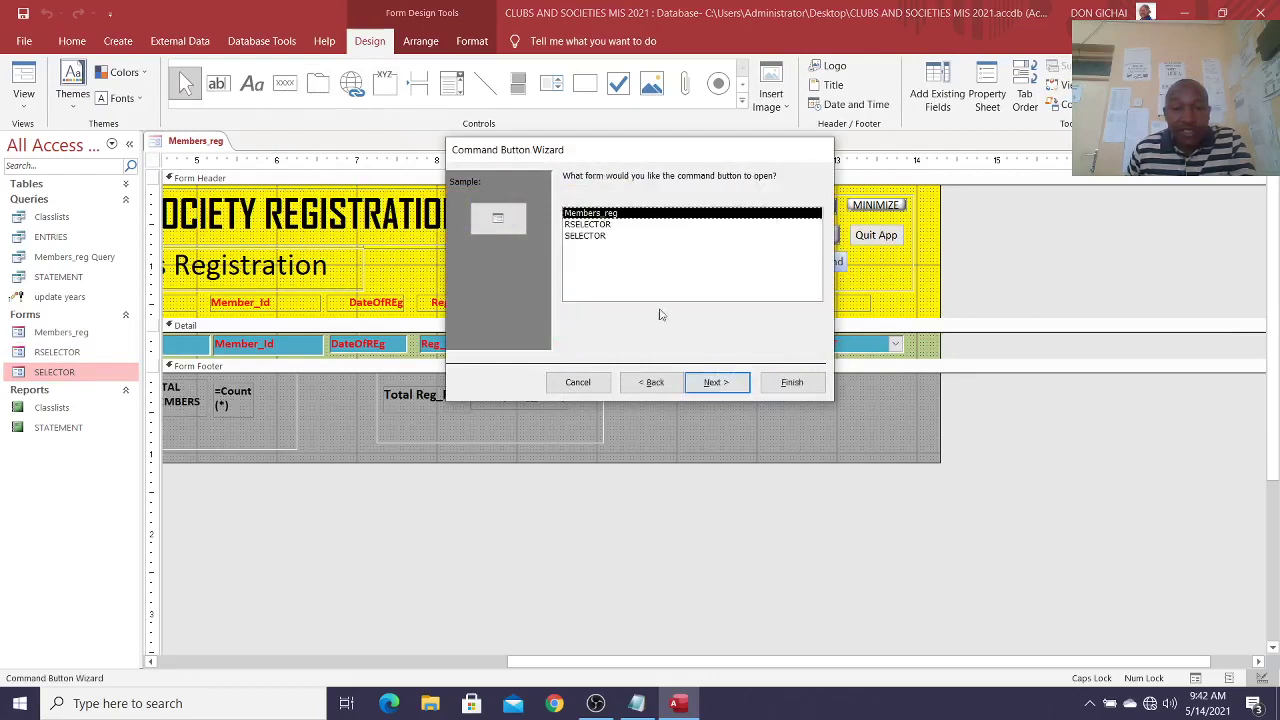
left_click(598, 236)
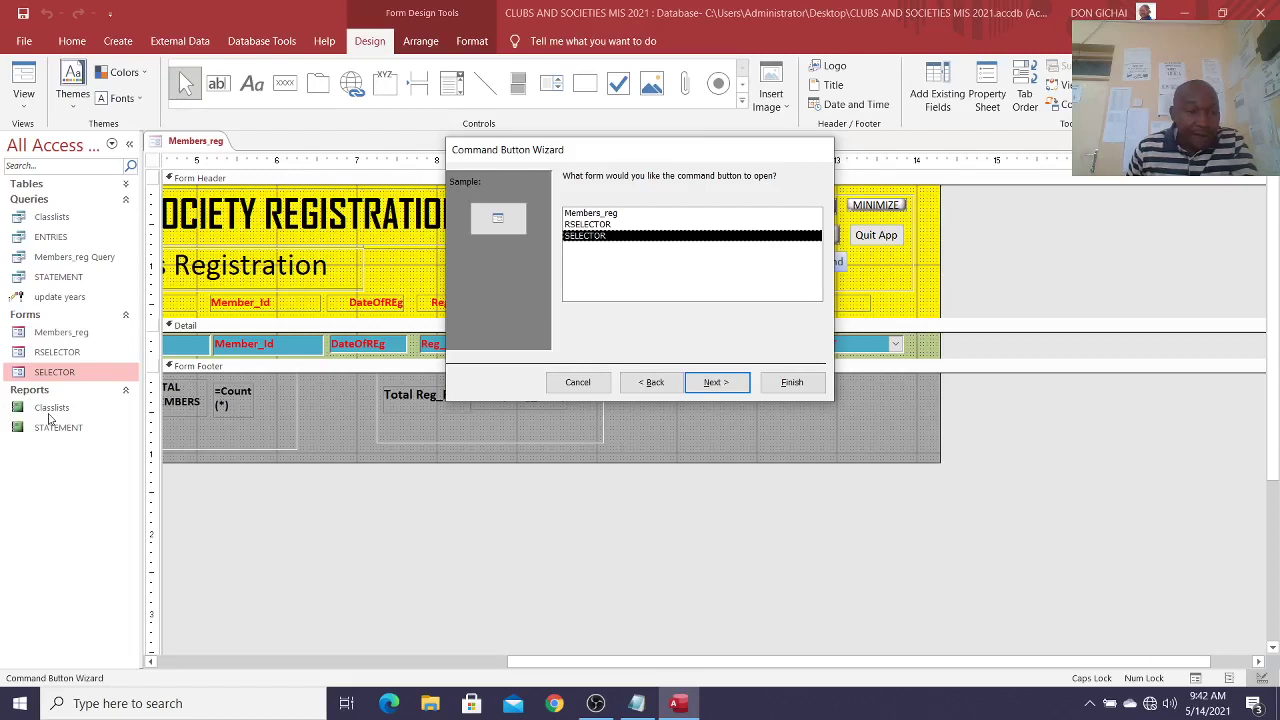
left_click(652, 382)
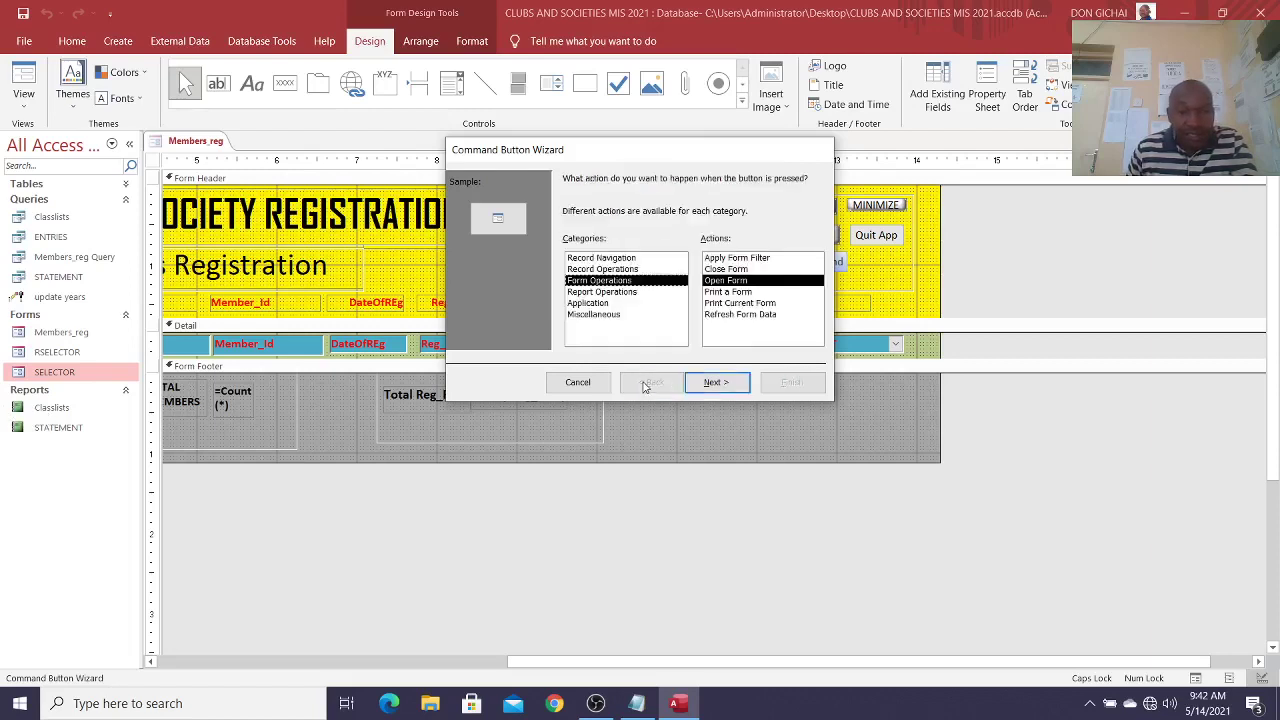
left_click(606, 292)
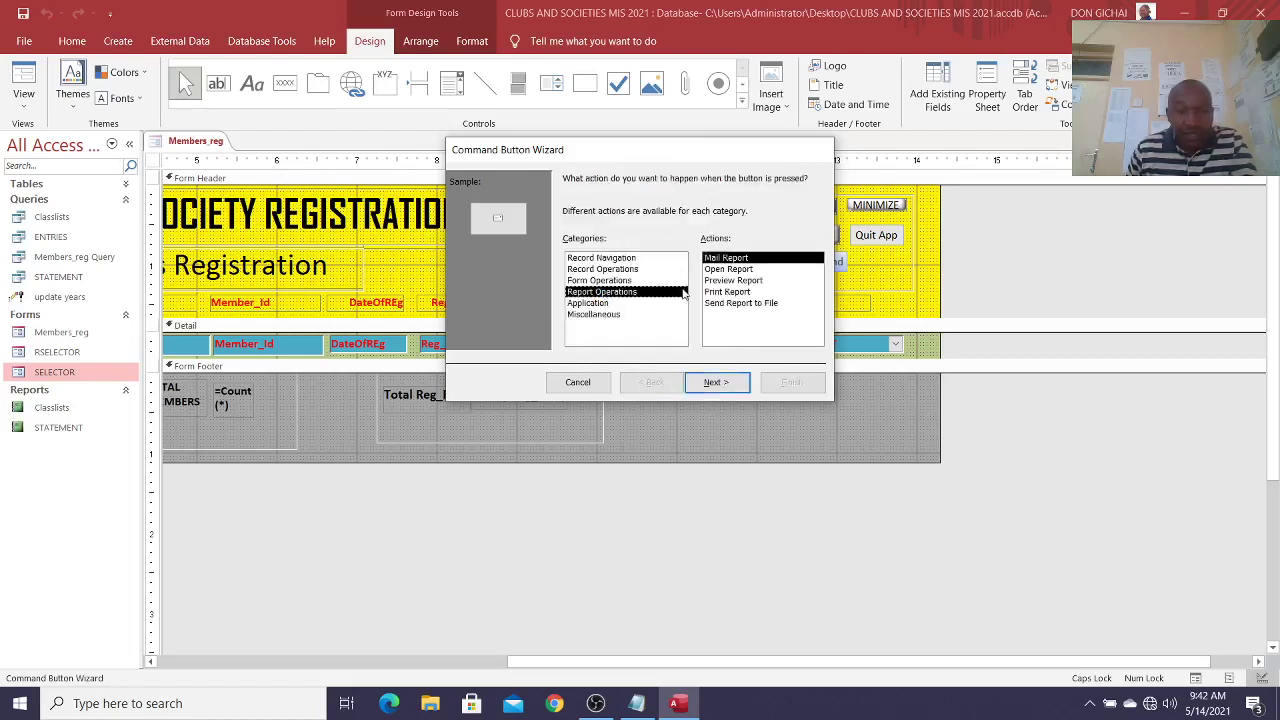
left_click(740, 281)
left_click(716, 382)
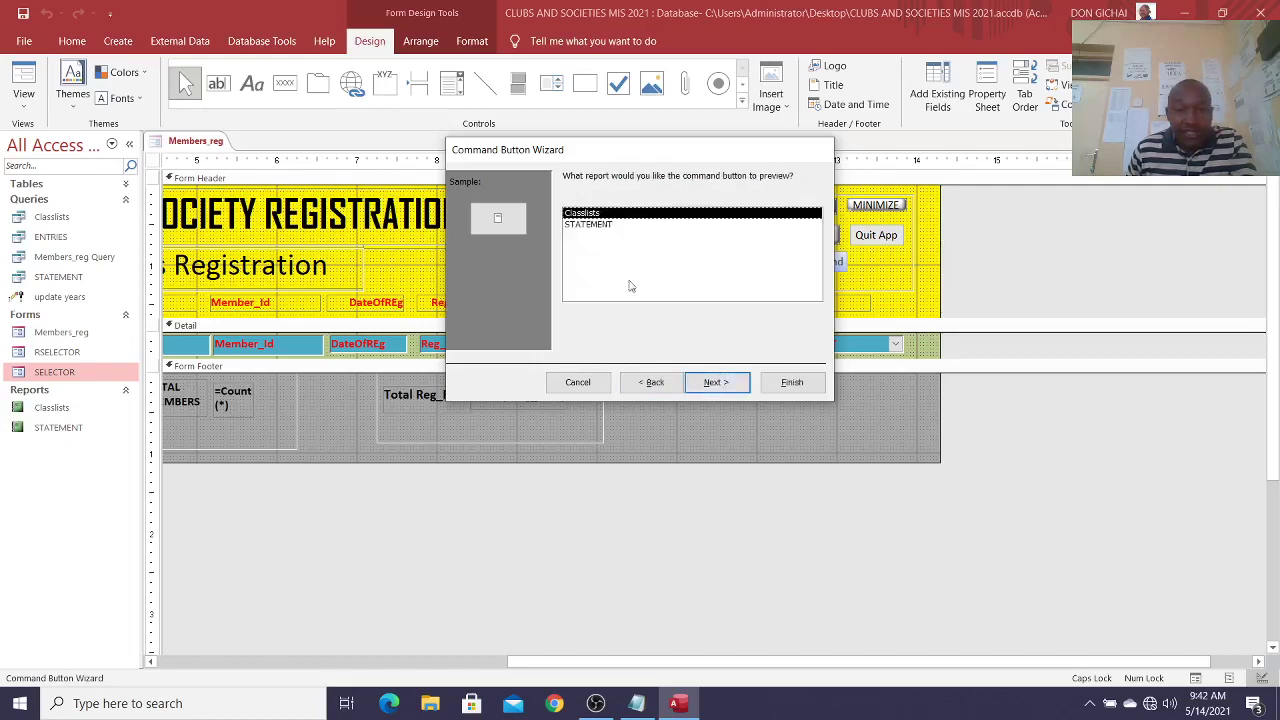
left_click(716, 381)
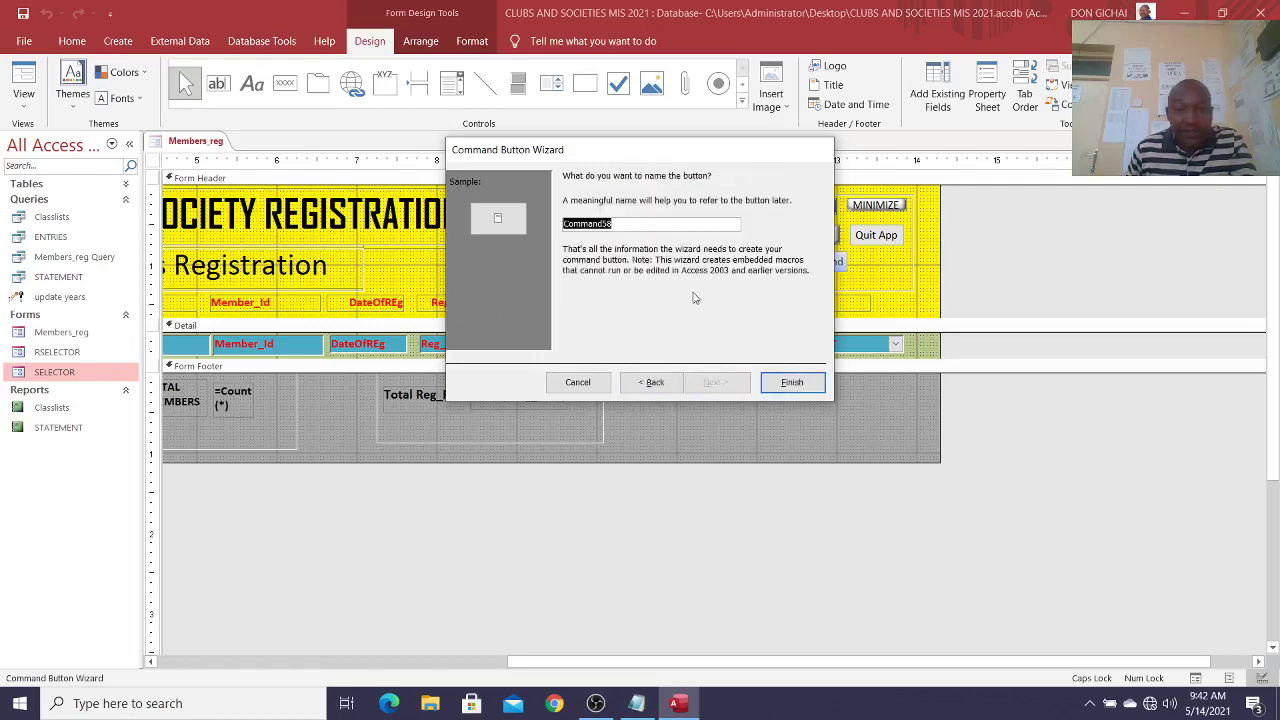
left_click(786, 382)
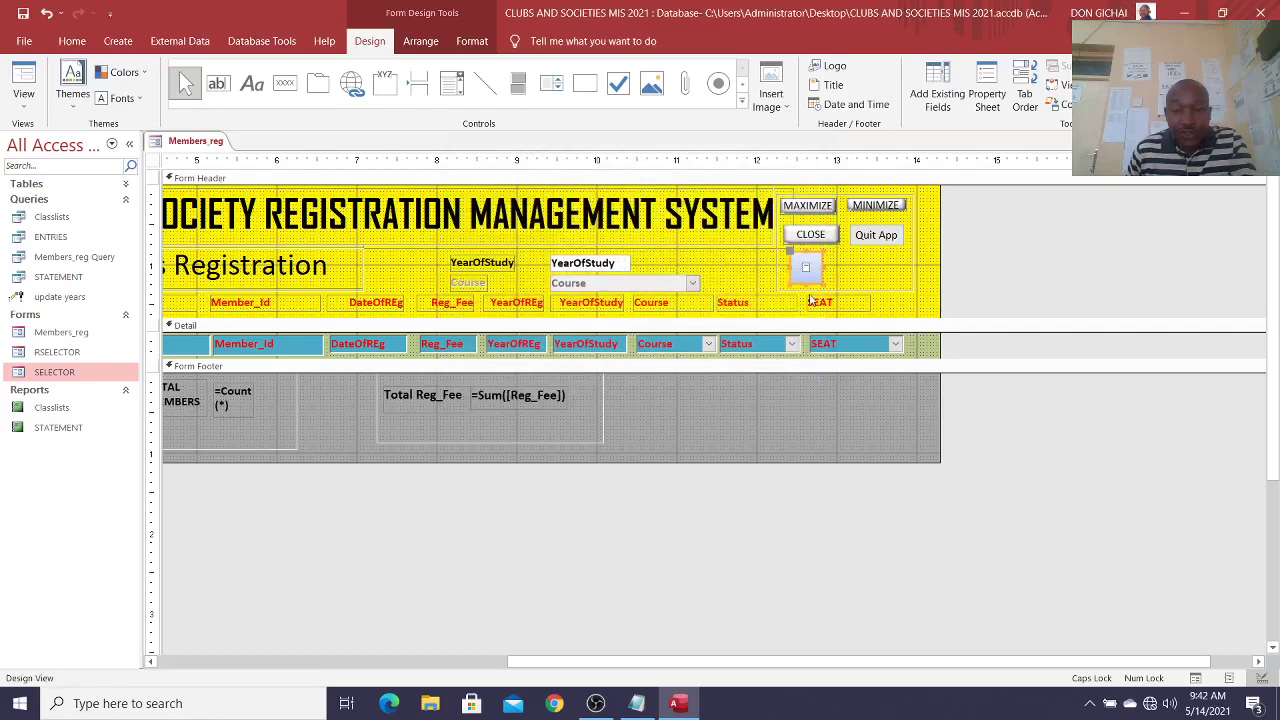
key("Delete")
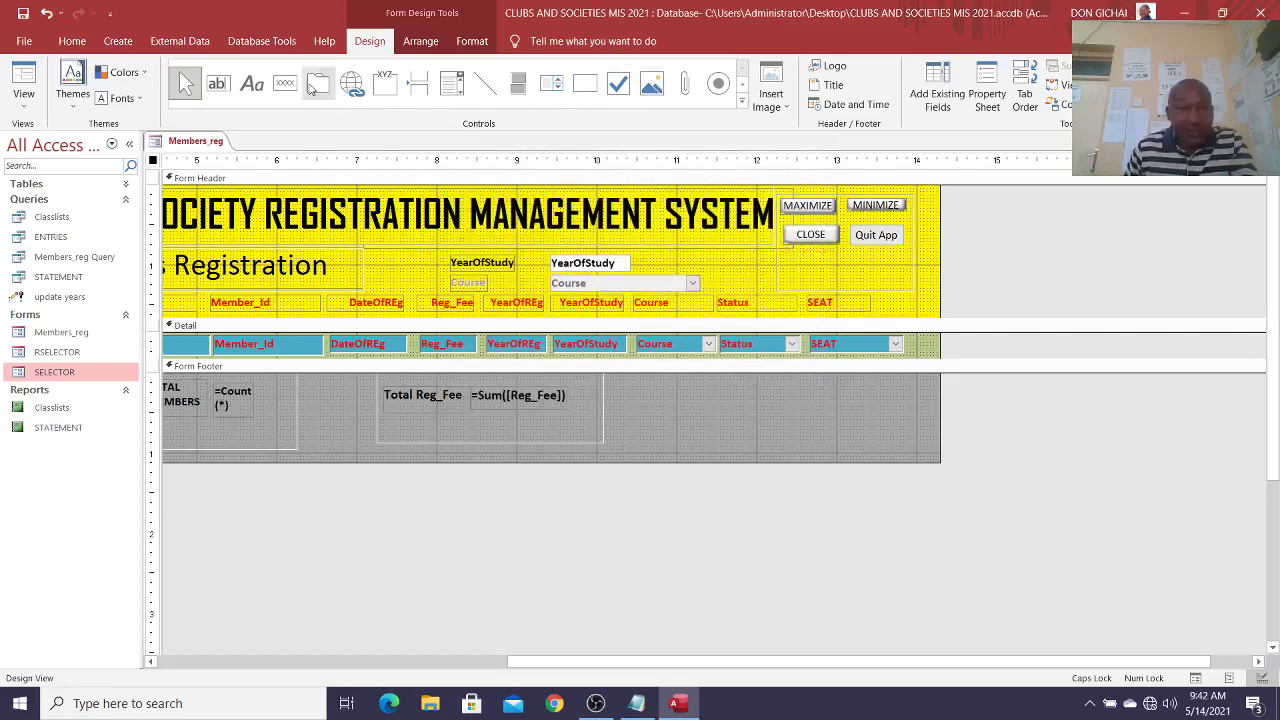
Step: Add a command button below CLOSE in the form header that previews the Classlists report
left_click(285, 83)
left_click_drag(783, 252, 846, 269)
left_click(620, 292)
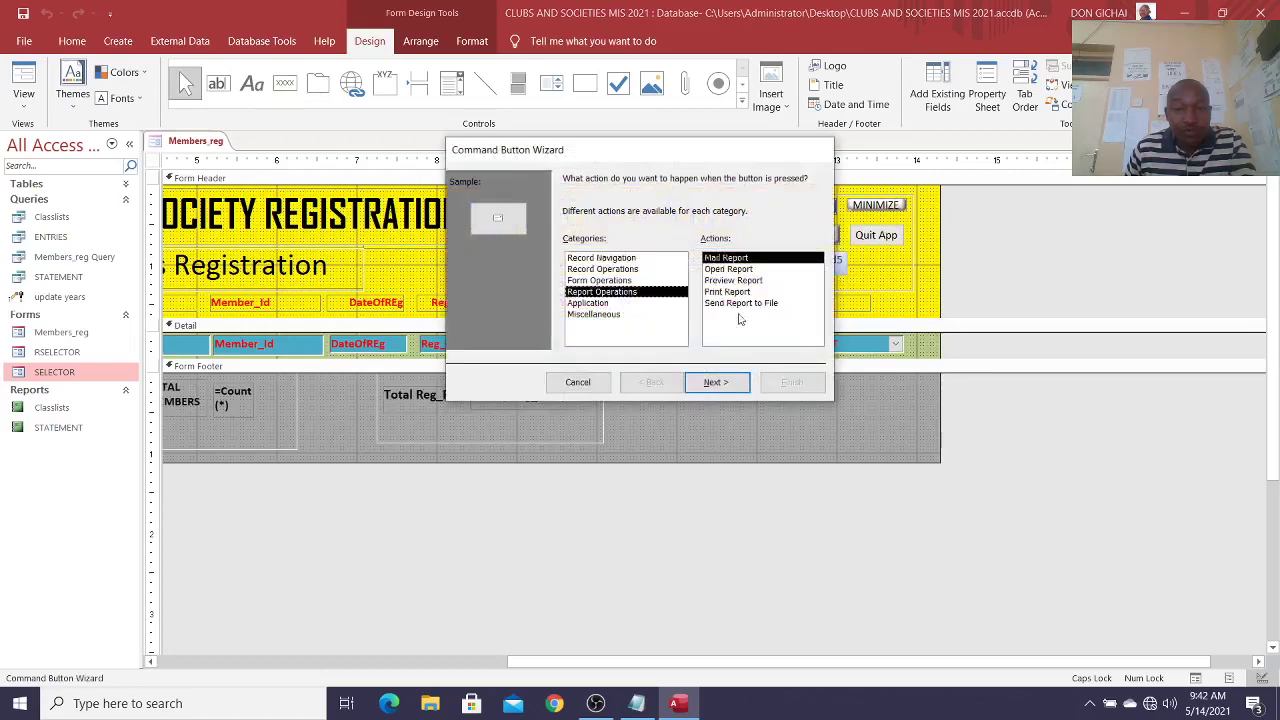
left_click(730, 281)
left_click(730, 382)
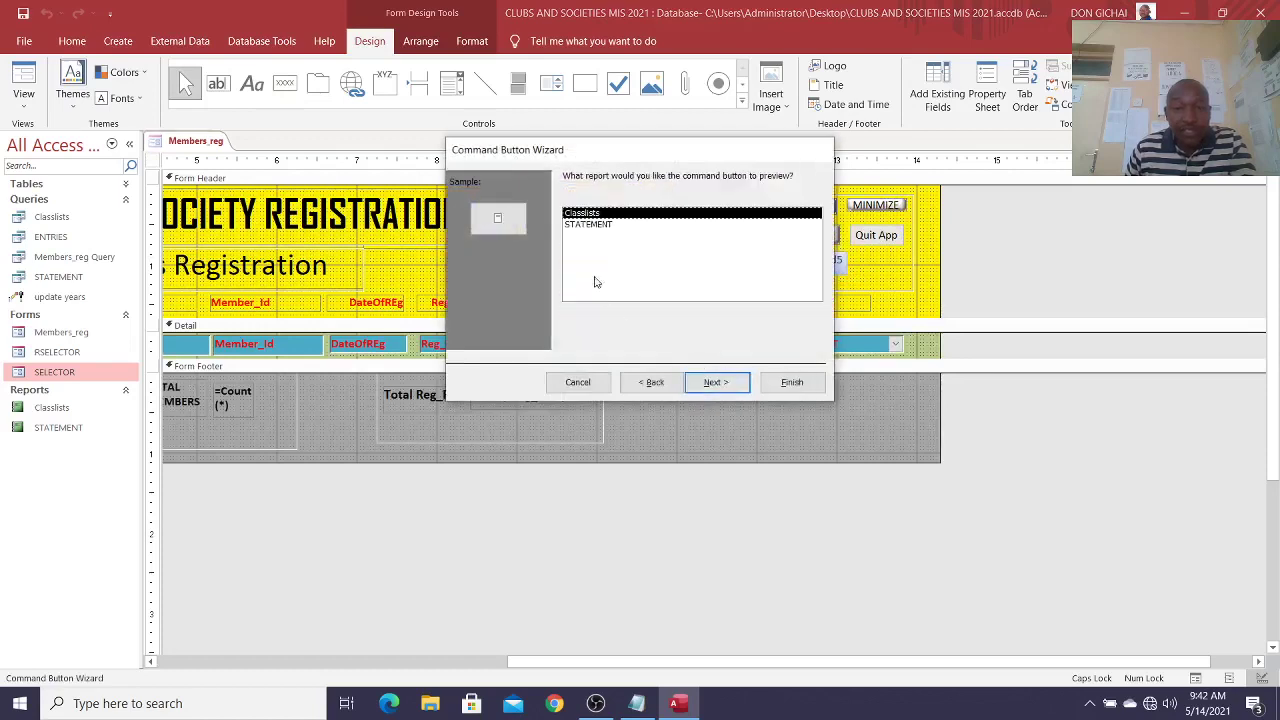
left_click(716, 382)
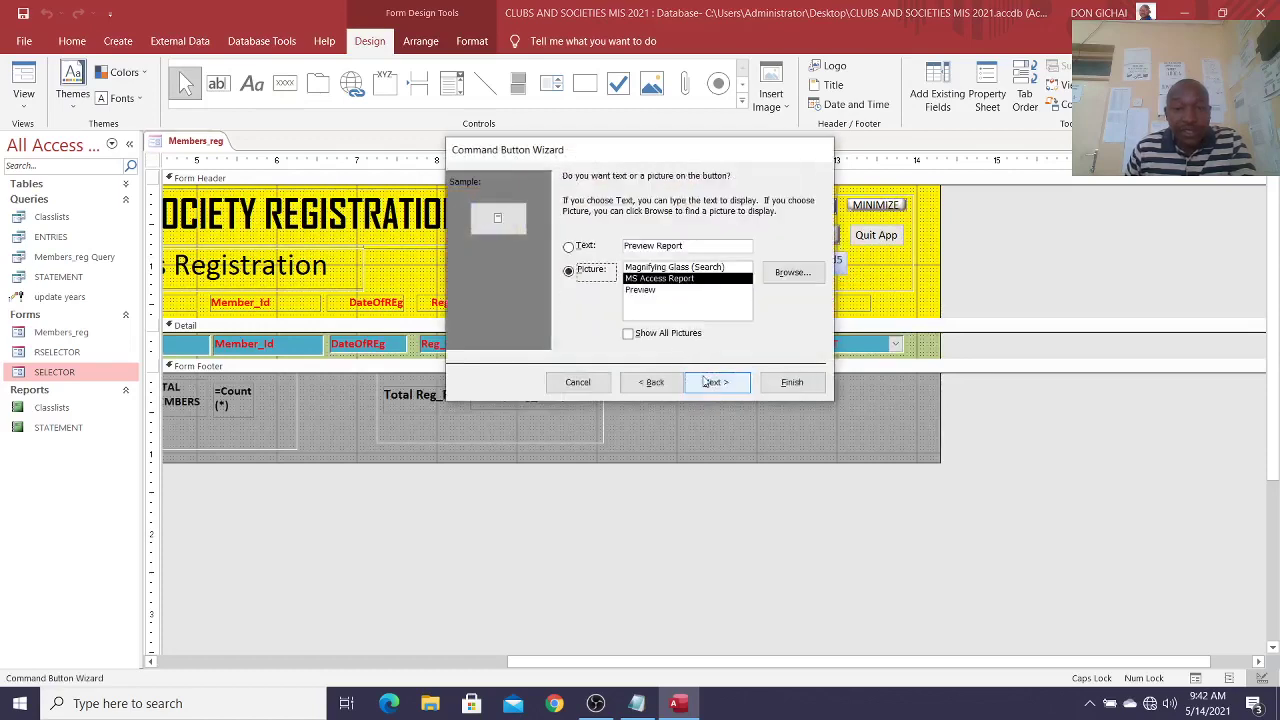
Step: Give the new report button the text caption "View classlists", finish it and resize it to show the caption on one line
left_click(588, 250)
left_click(705, 246)
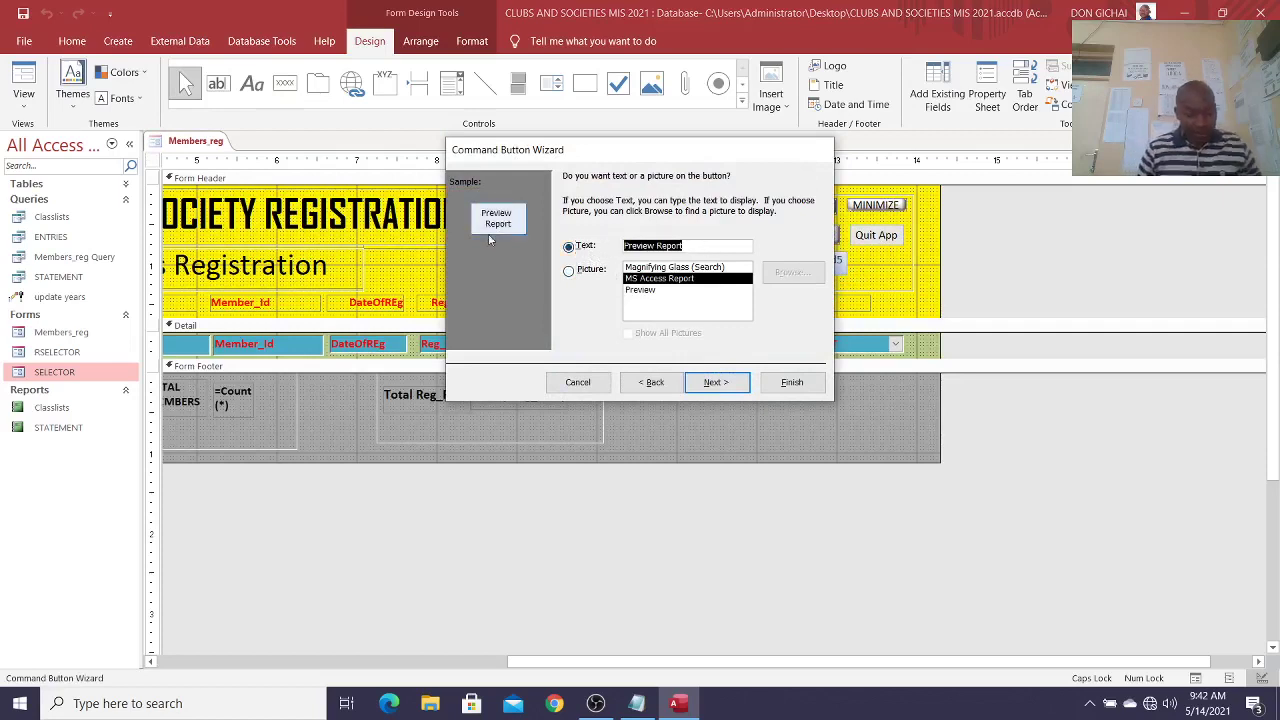
type("V")
key("Caps_Lock")
type("i")
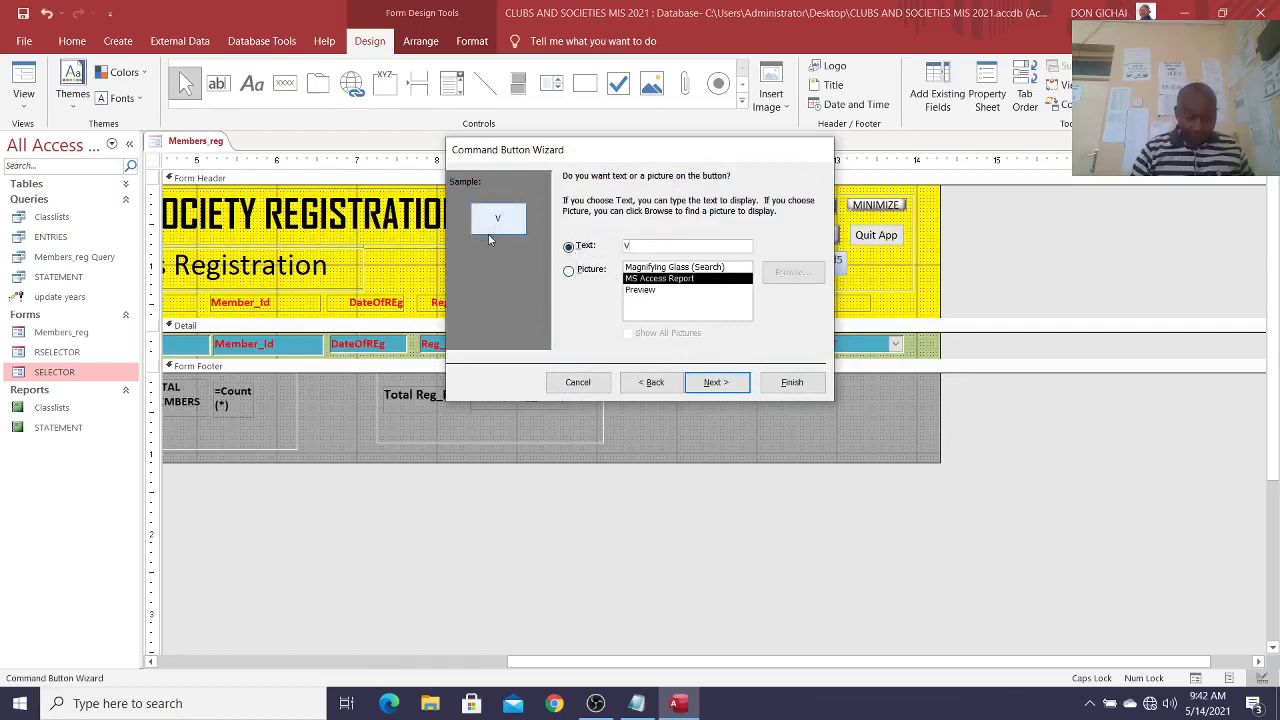
type("ew ")
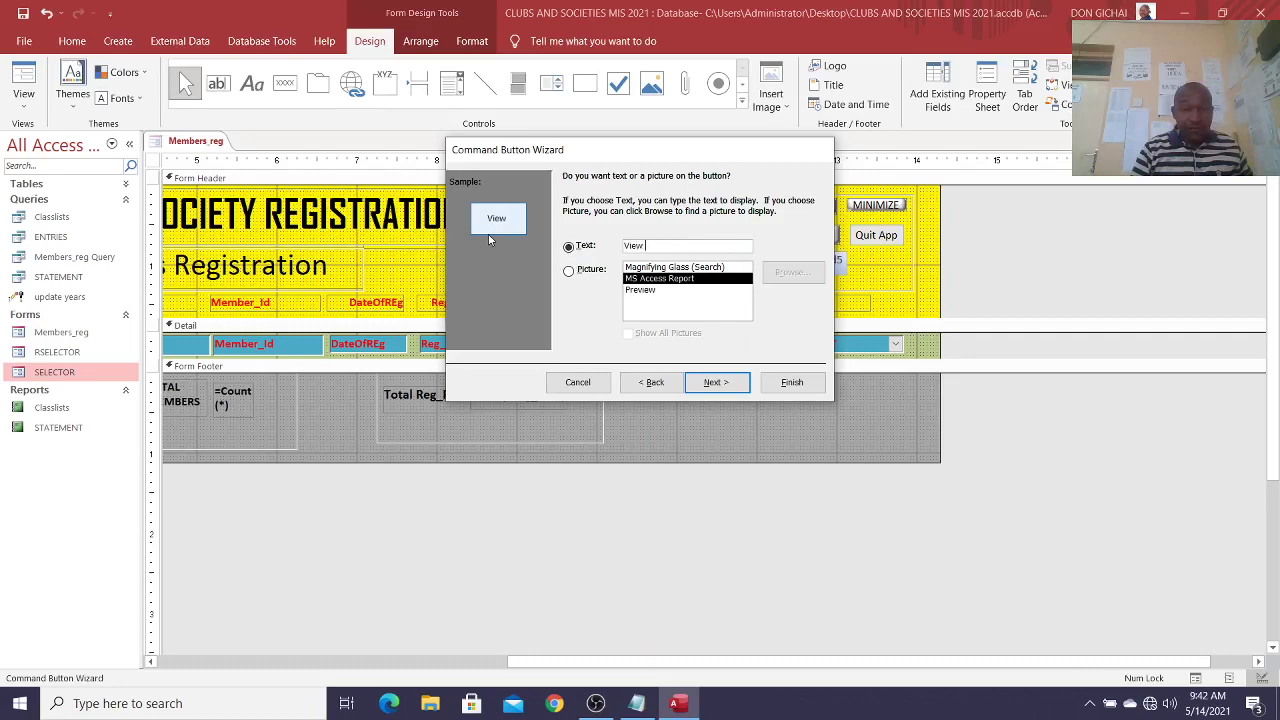
type("classlists")
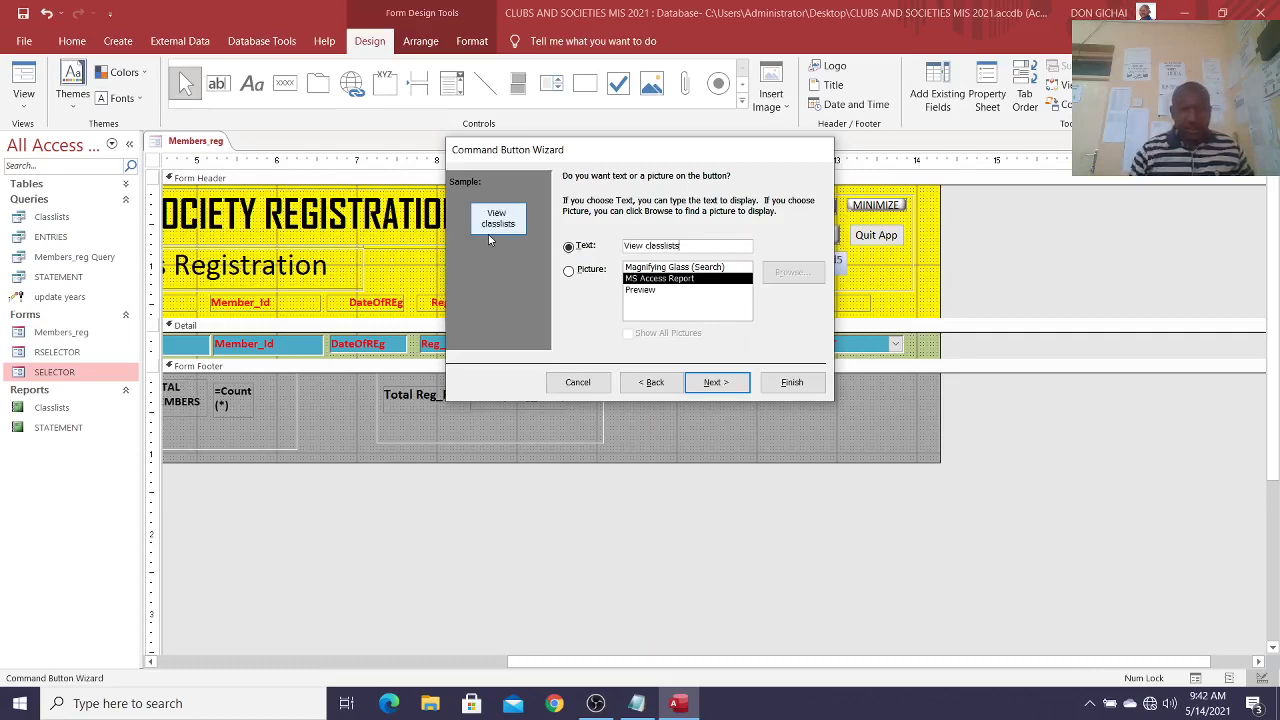
left_click(792, 382)
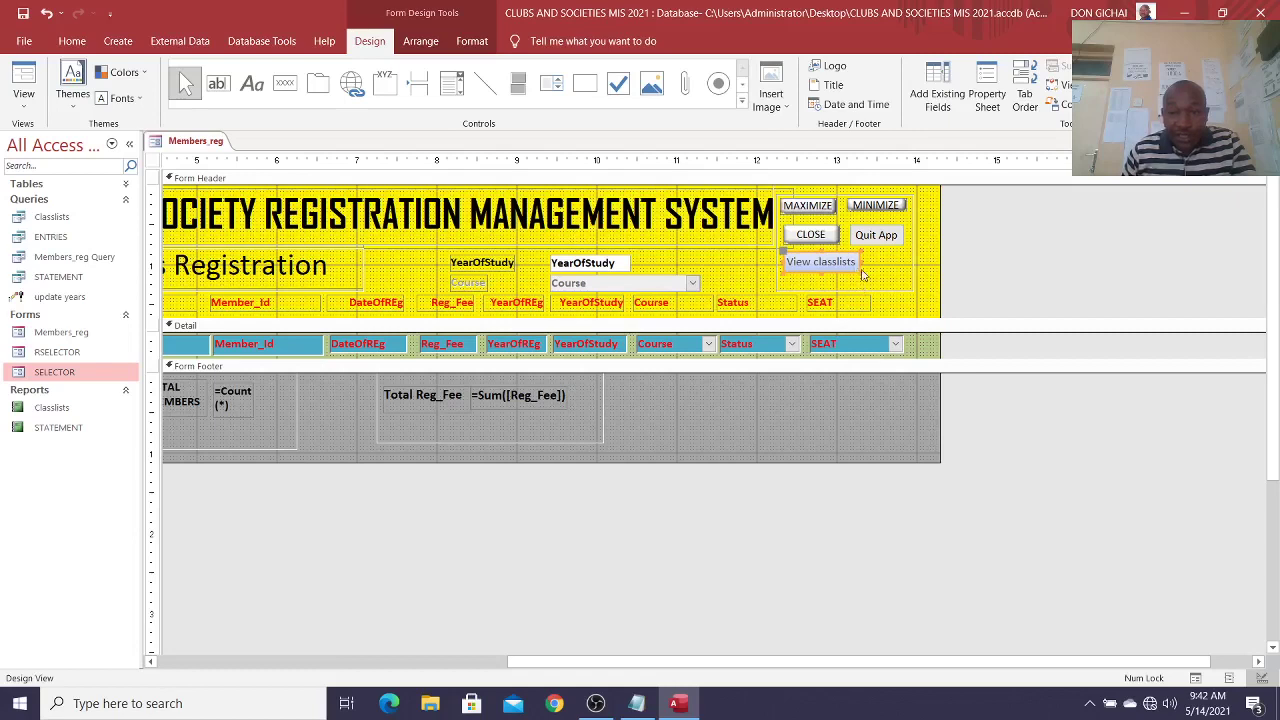
left_click_drag(860, 268, 857, 284)
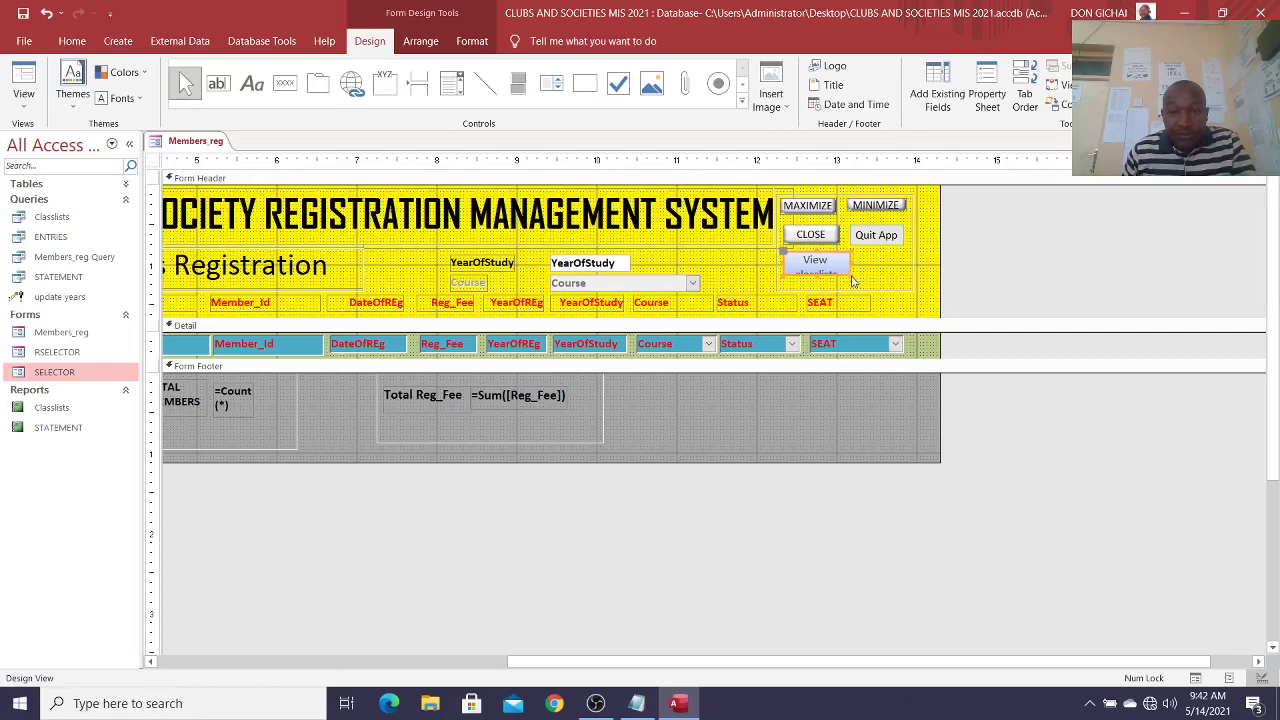
left_click_drag(848, 273, 862, 268)
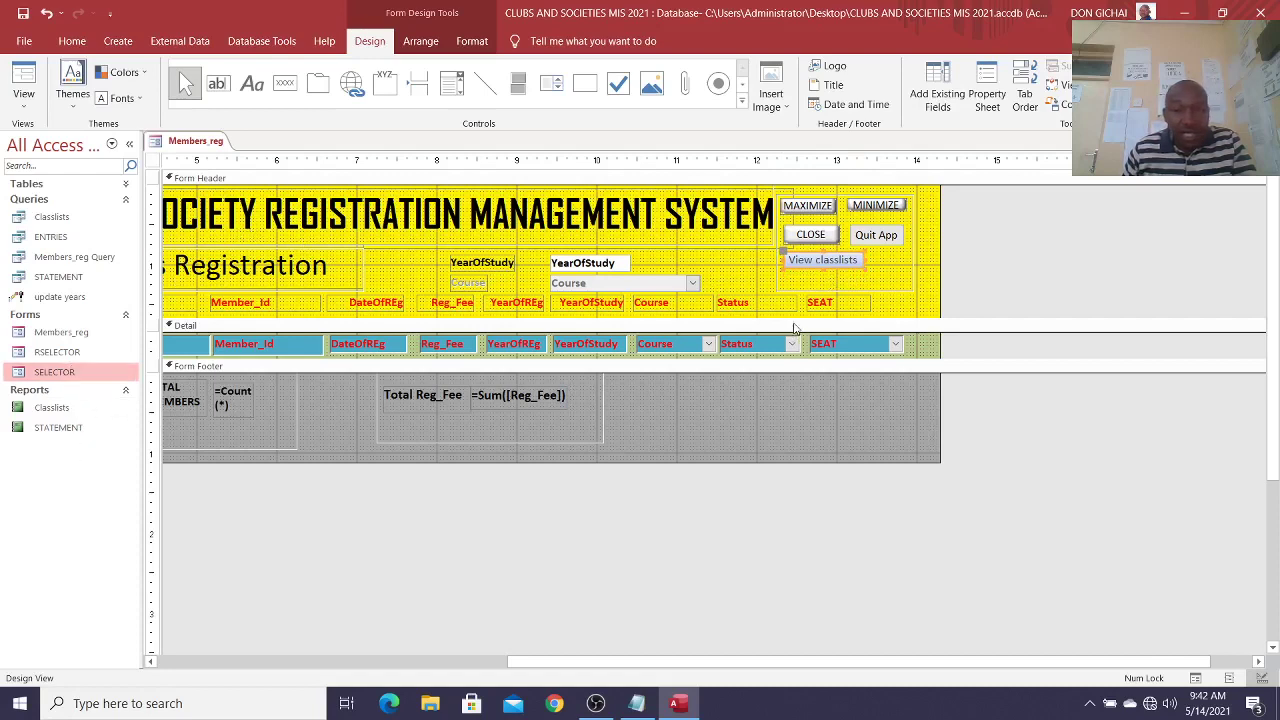
Step: Add a command button below View classlists in the form header that opens the RSELECTOR form
left_click(72, 354)
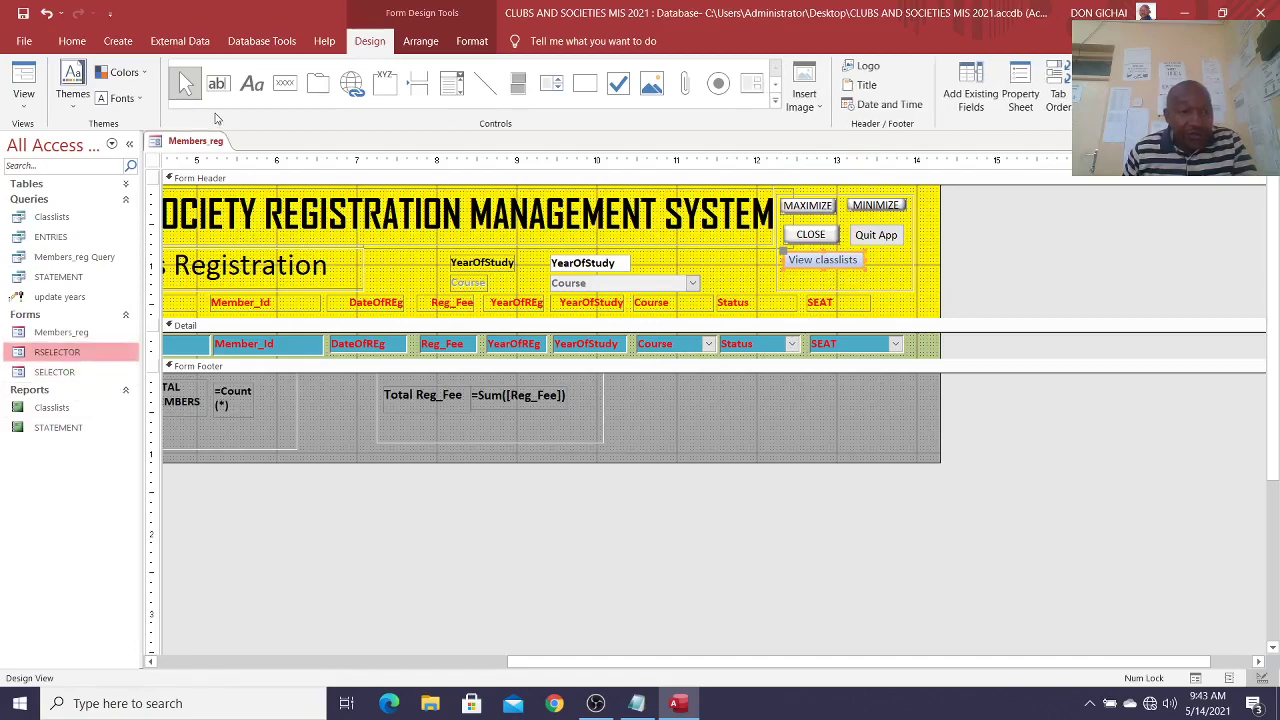
left_click(285, 82)
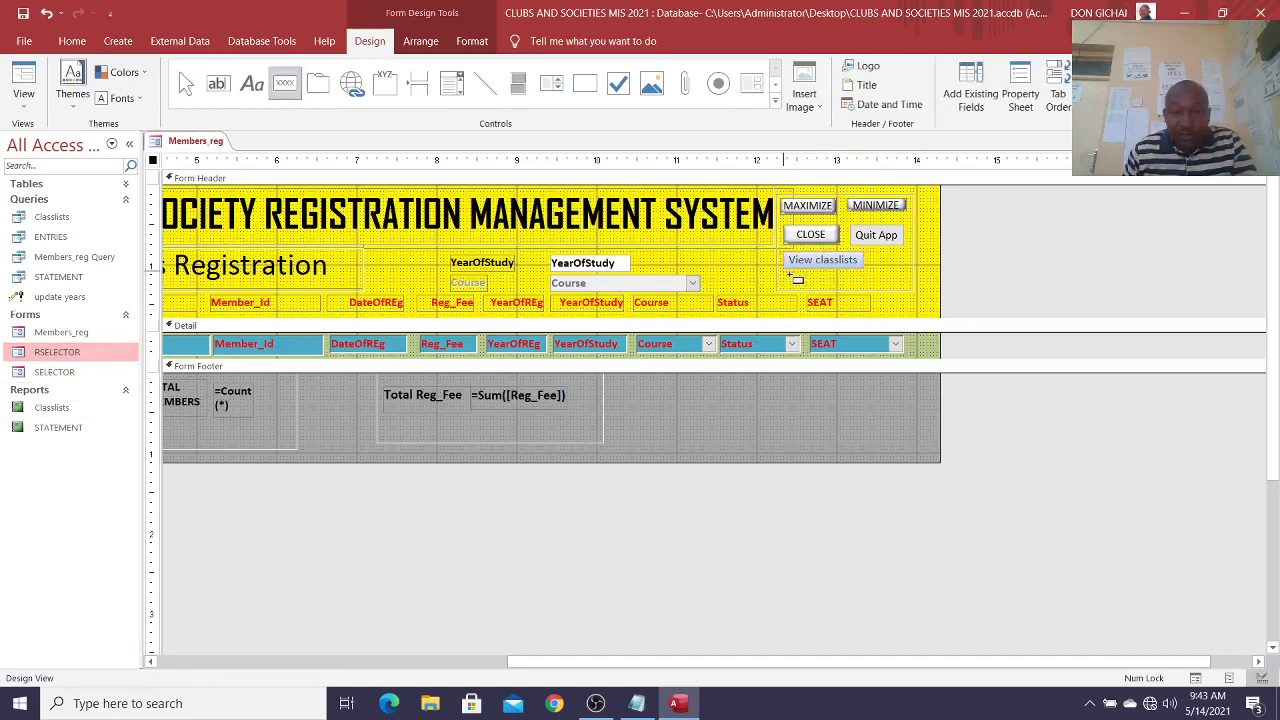
left_click_drag(790, 274, 880, 295)
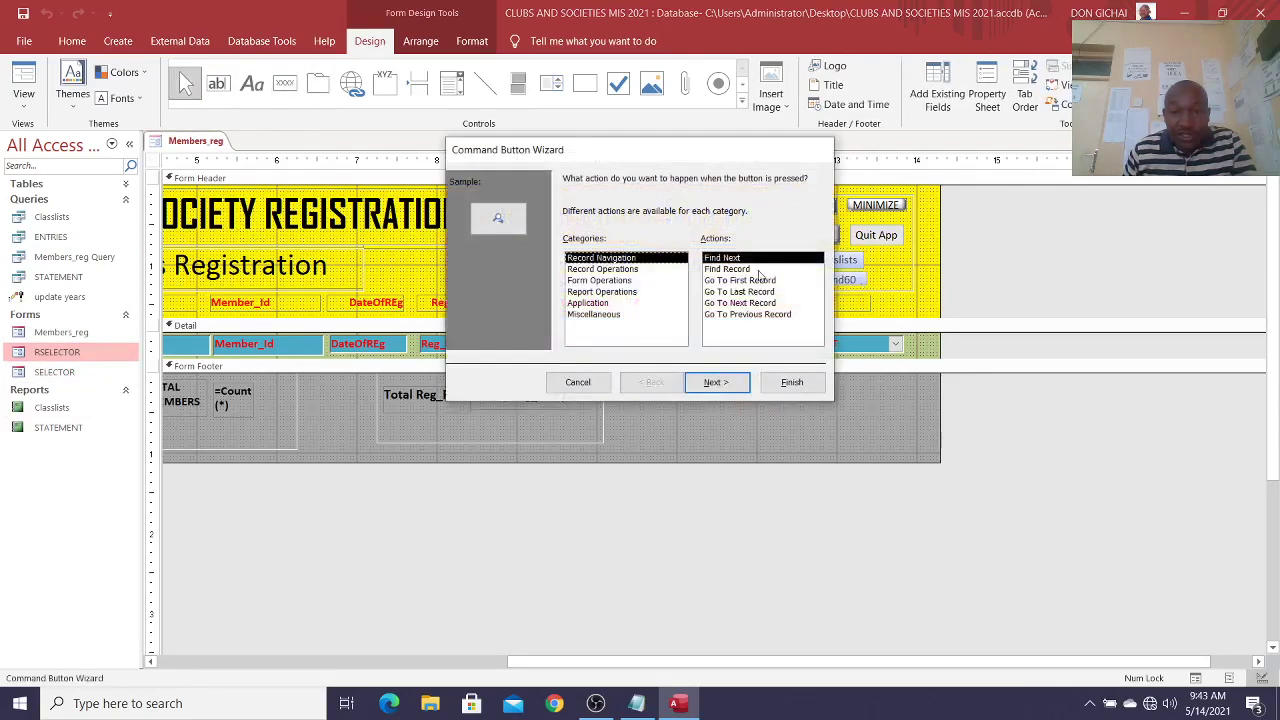
left_click(617, 282)
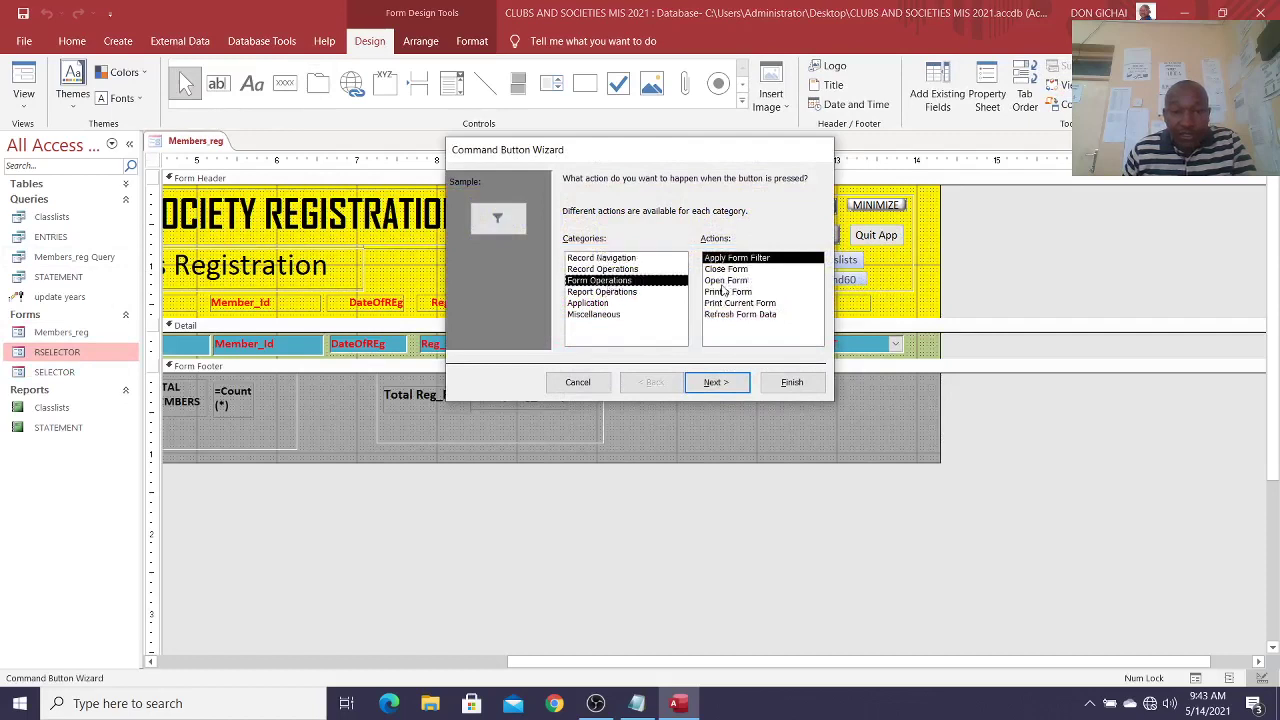
left_click(724, 281)
left_click(716, 382)
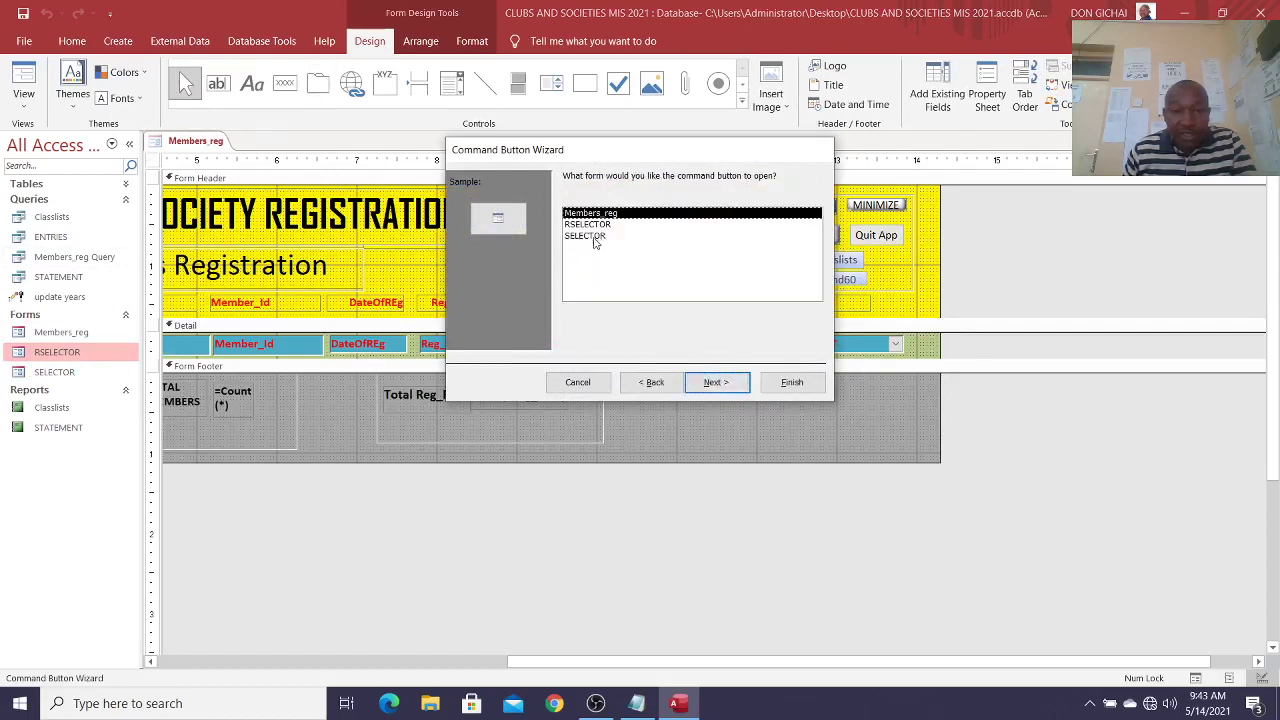
left_click(594, 237)
left_click(597, 225)
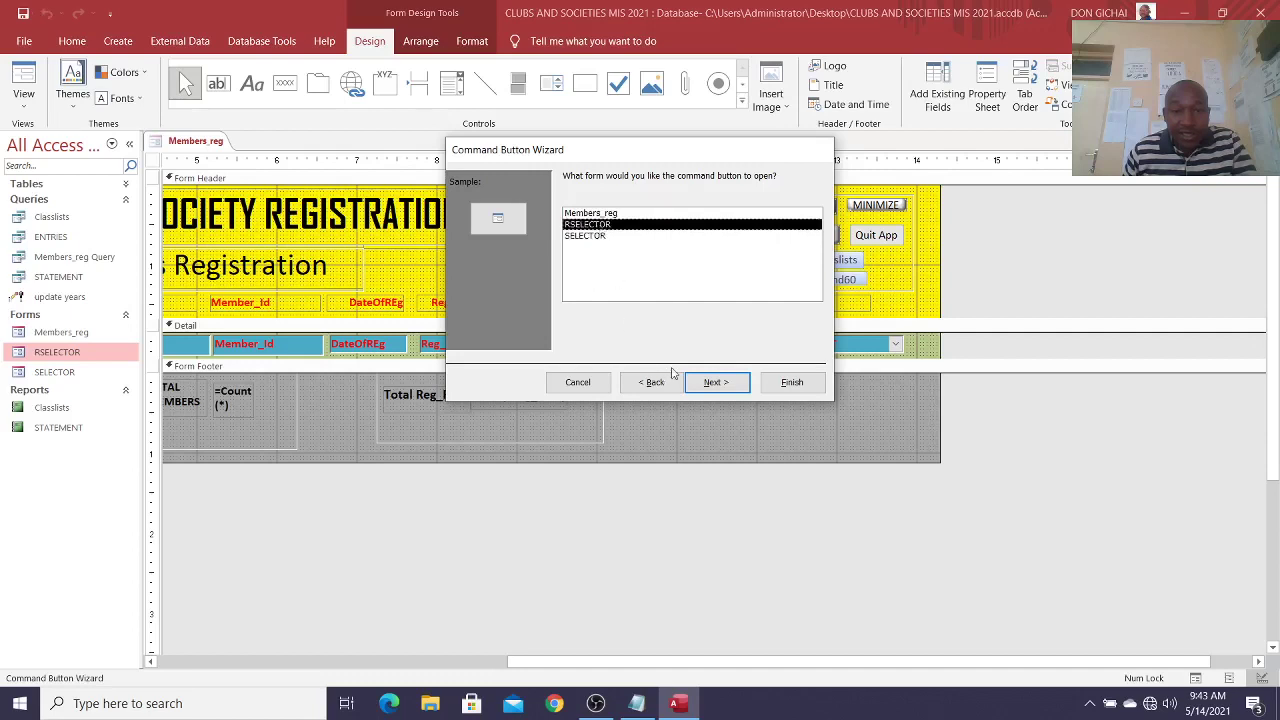
left_click(716, 382)
Step: Caption the form-opening button "View Statement", finish it and reduce its height slightly to fit inside the header's button frame
left_click(568, 246)
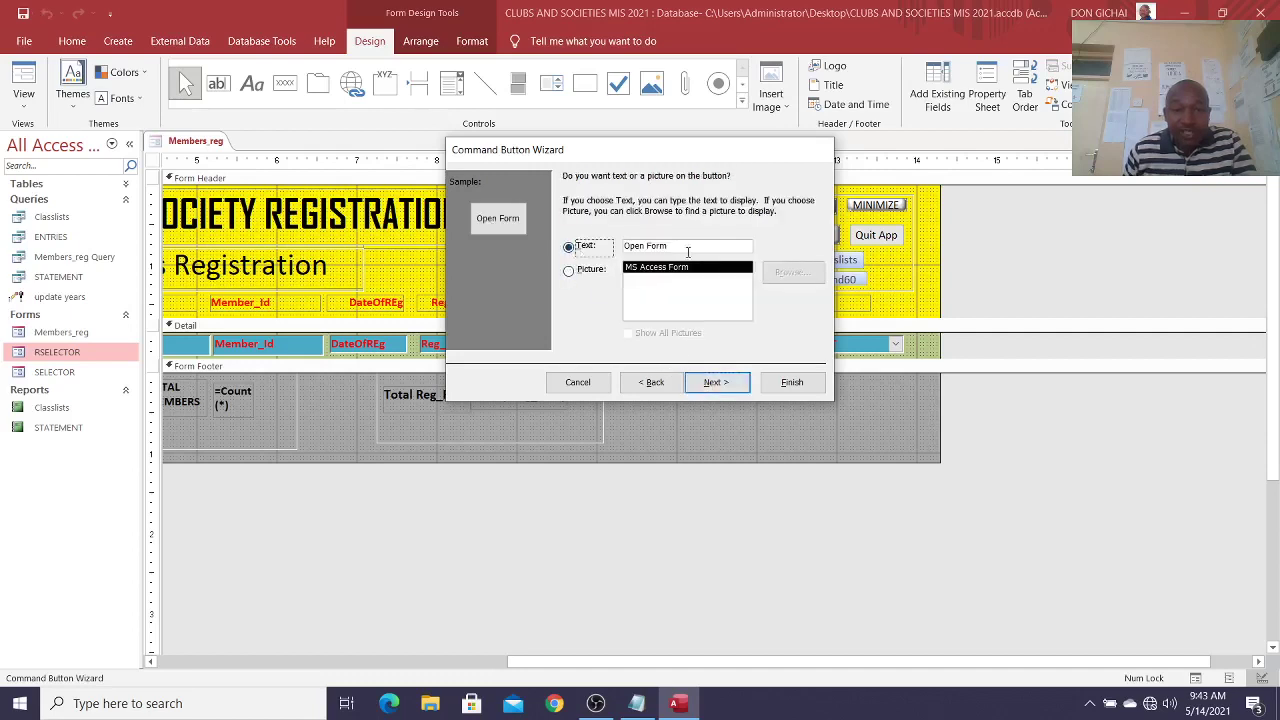
key("BackSpace")
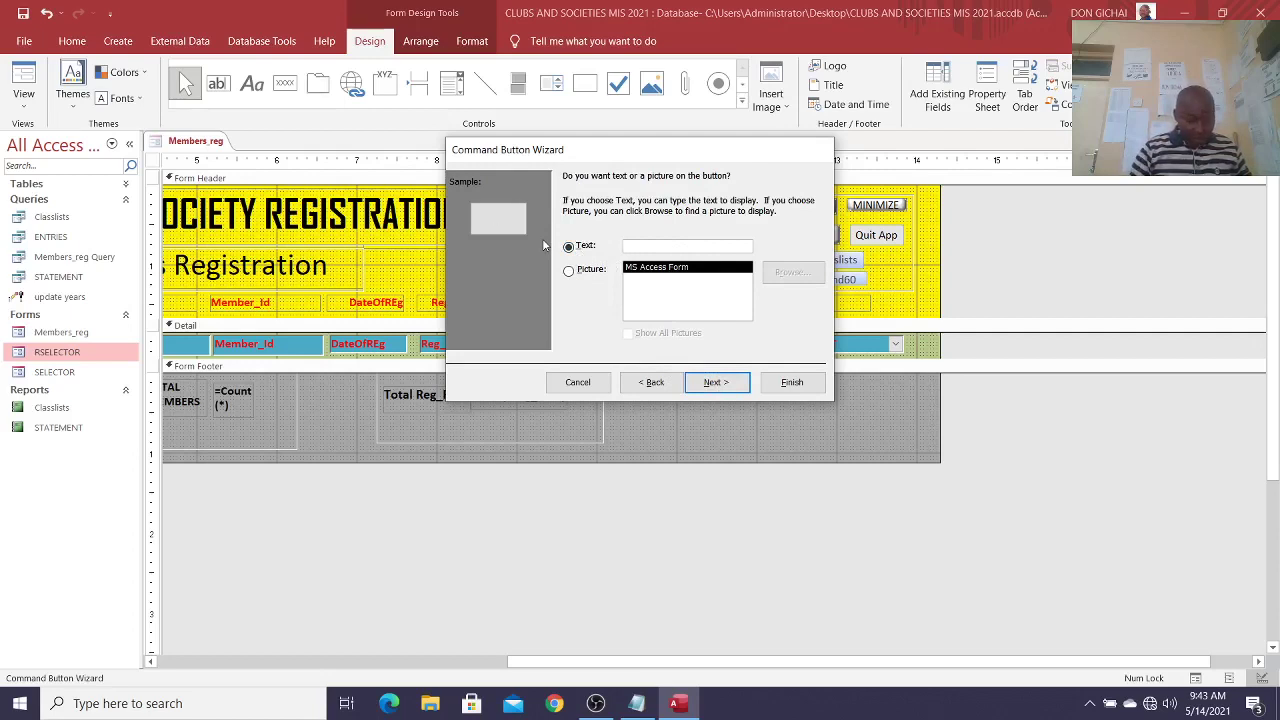
type("View ")
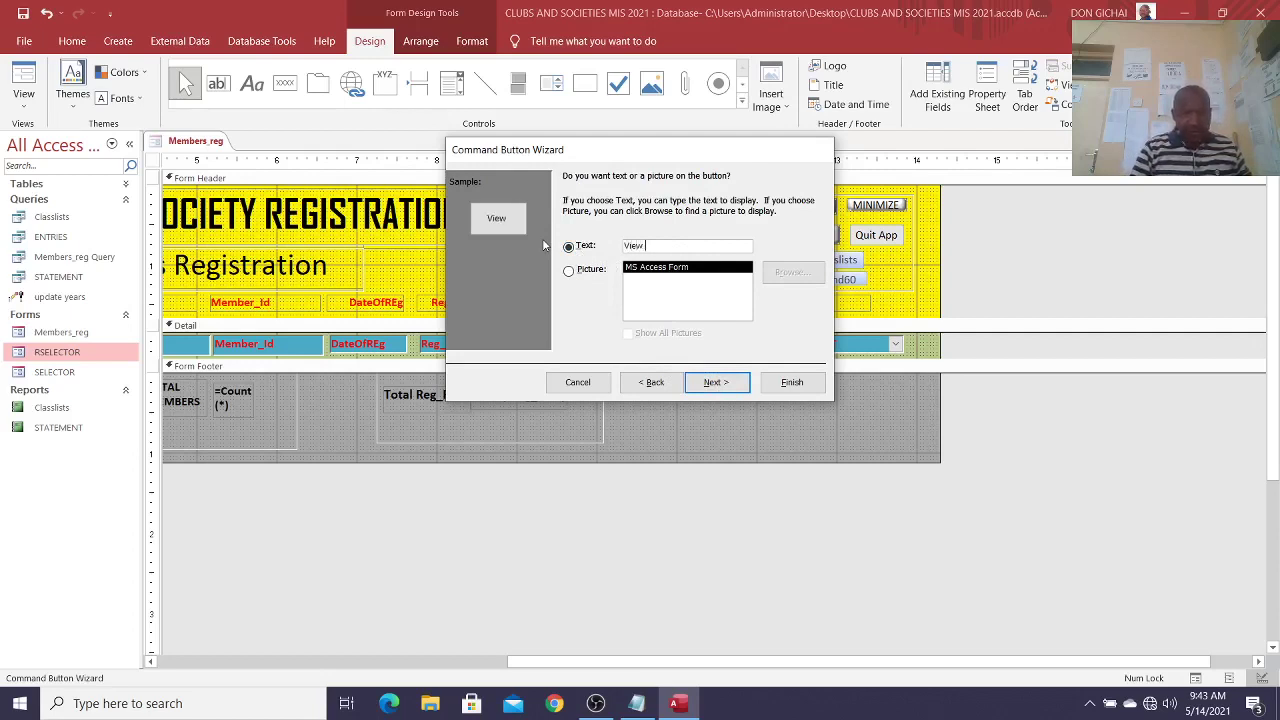
type("Stat")
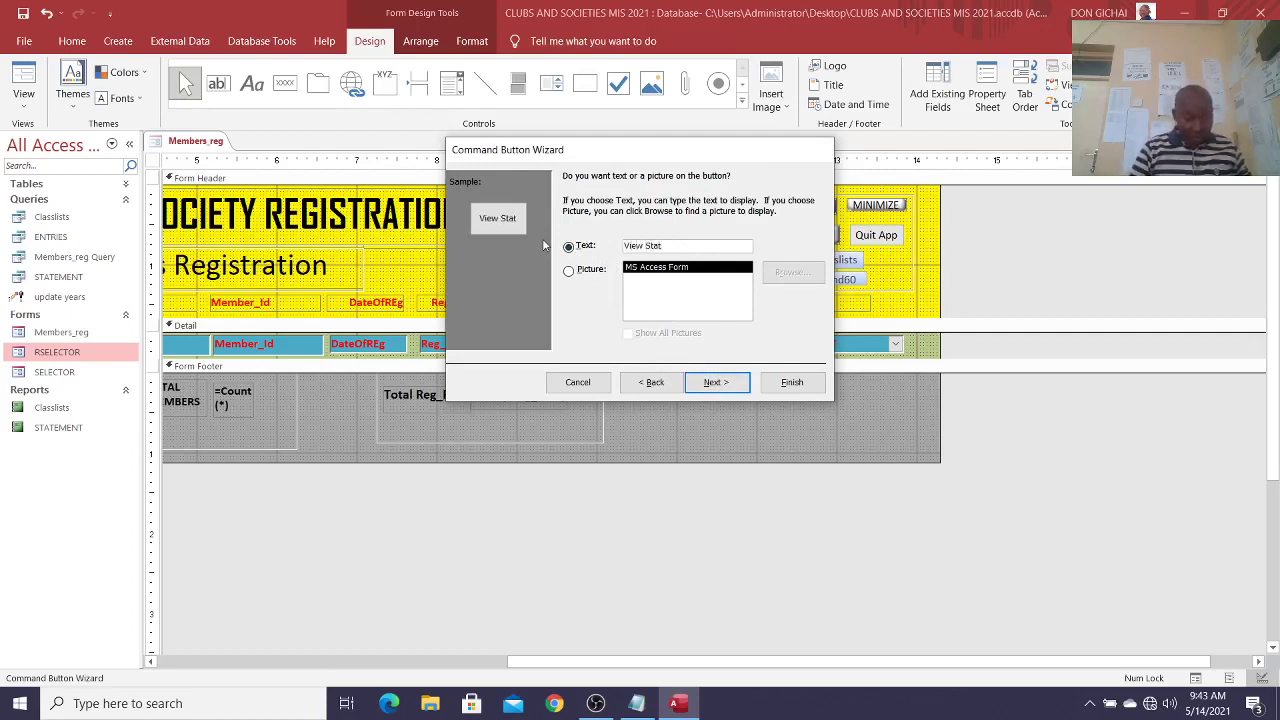
type("ement")
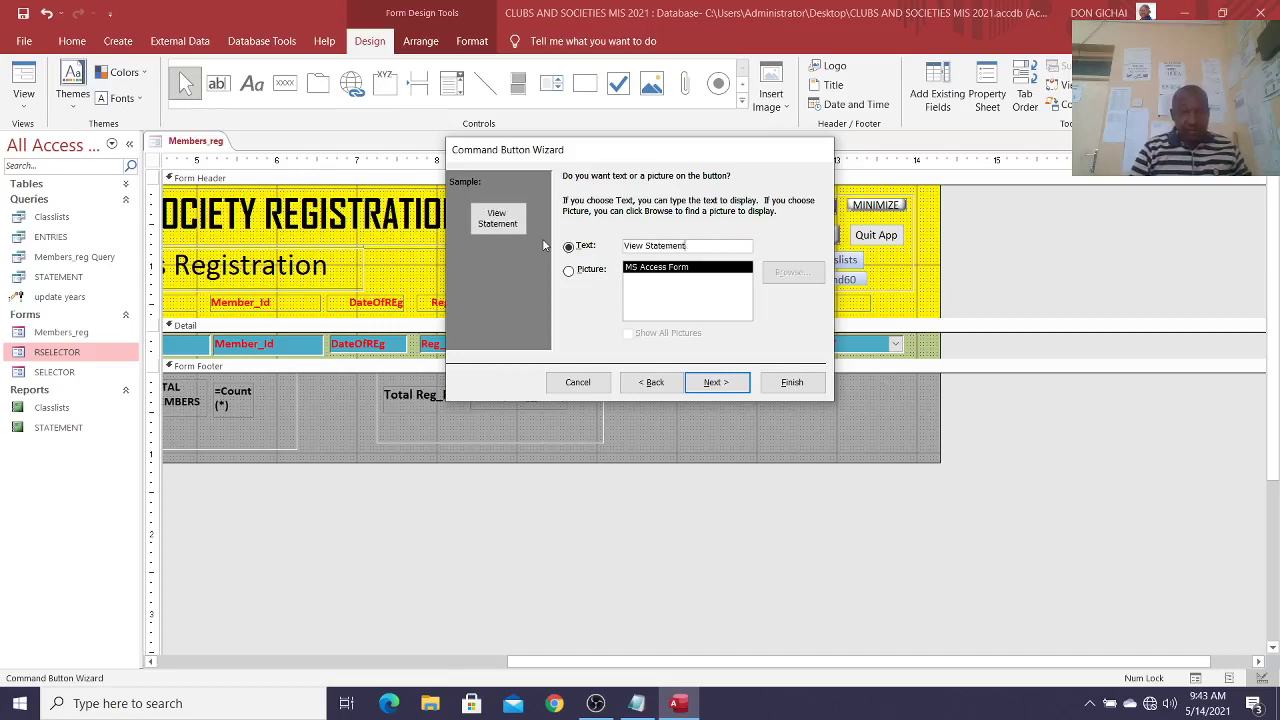
left_click(791, 382)
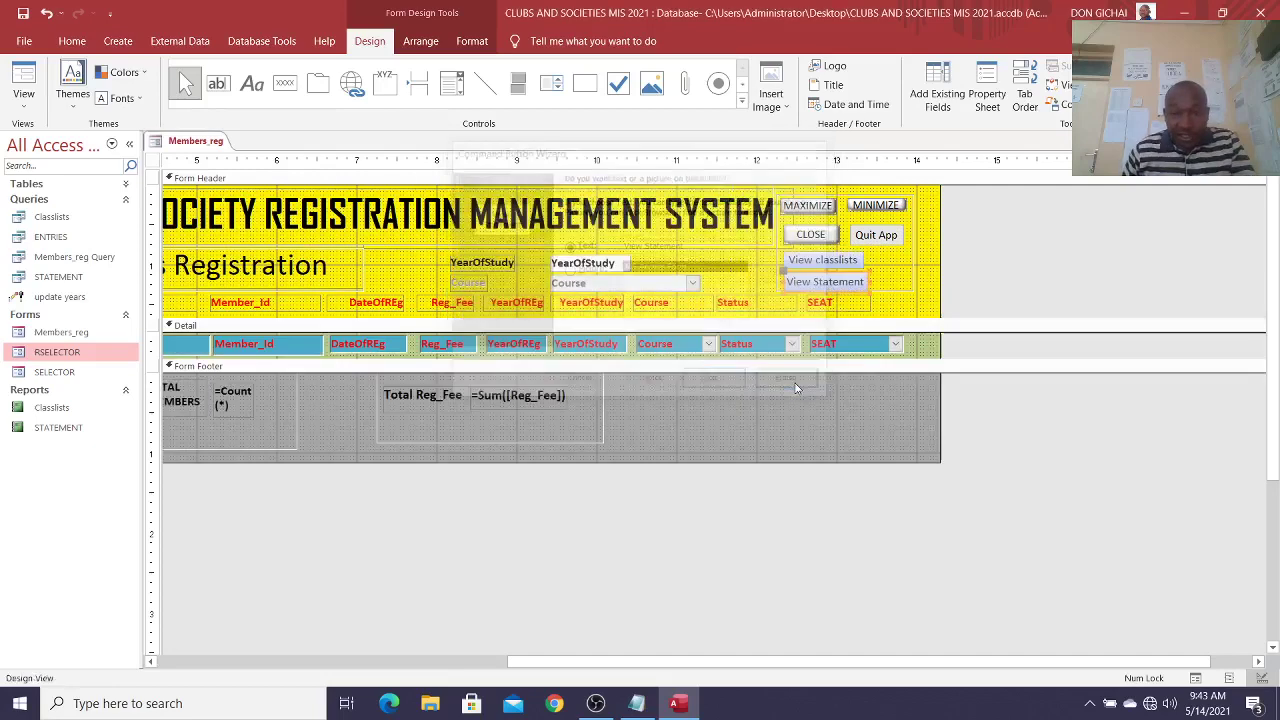
left_click(864, 281)
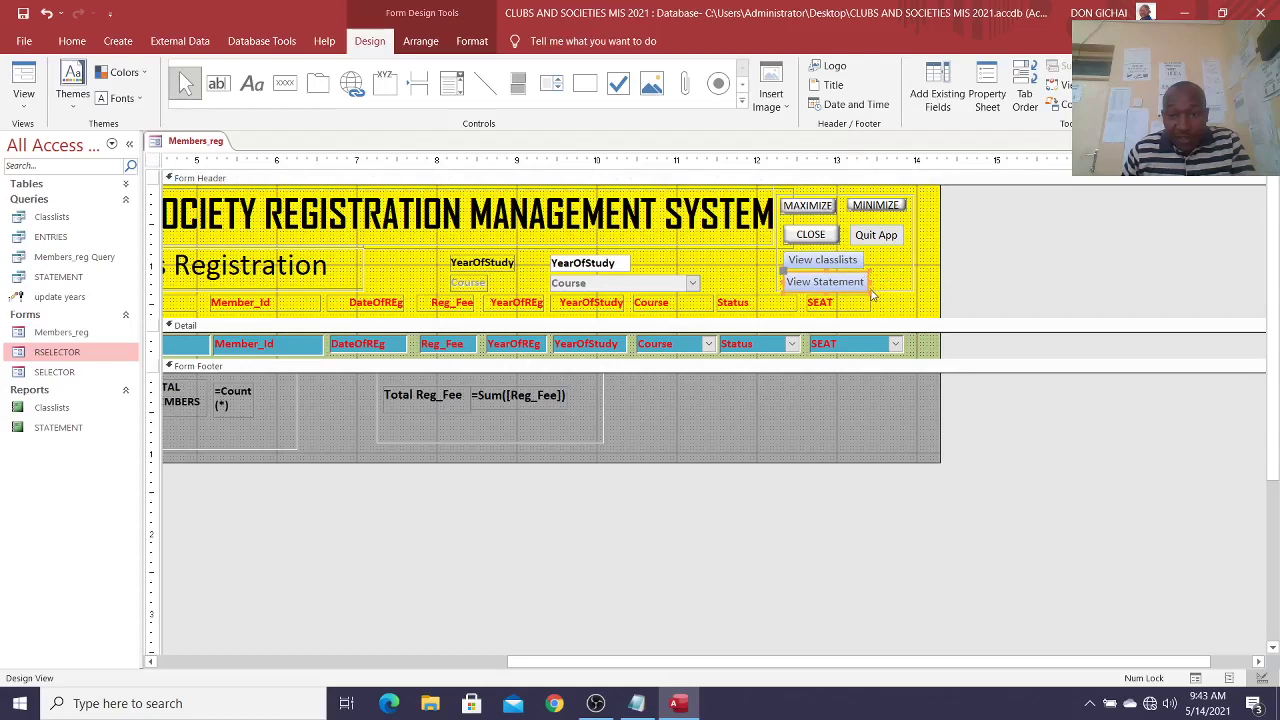
left_click_drag(866, 289, 870, 285)
left_click(891, 284)
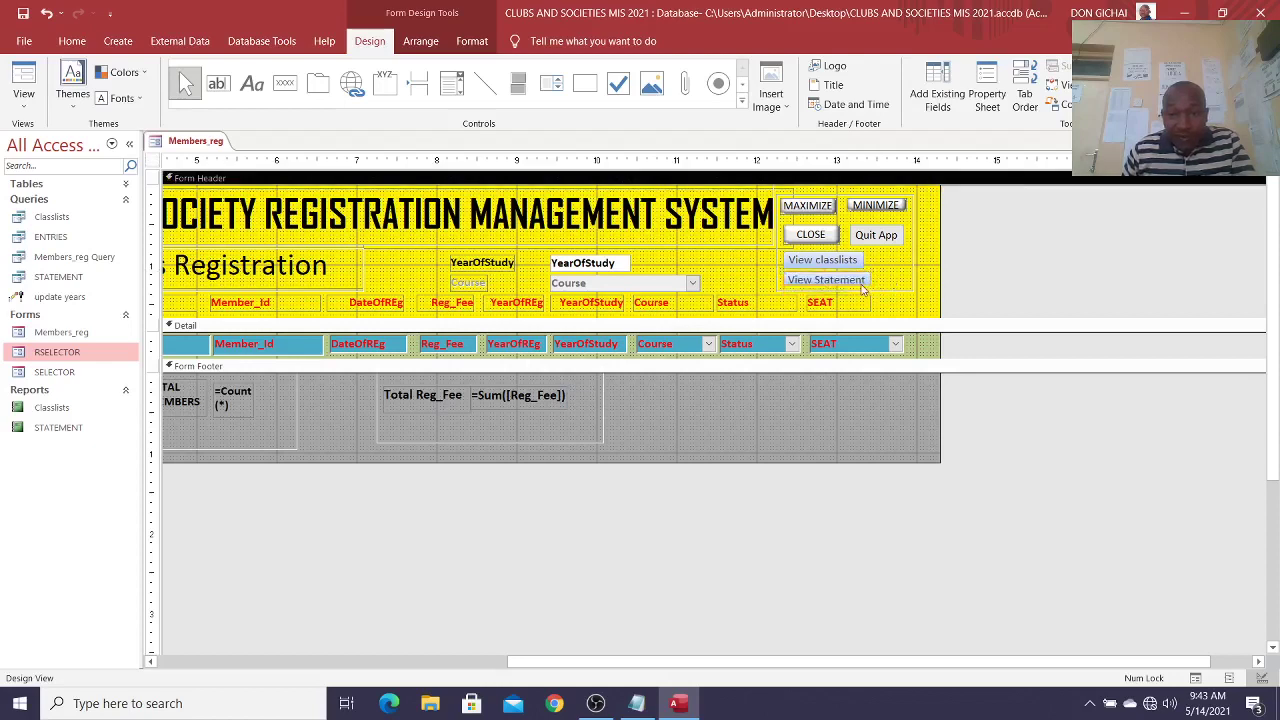
Step: Set the back color of the View classlists and View Statement buttons in the form header to black (#000000)
left_click(859, 265)
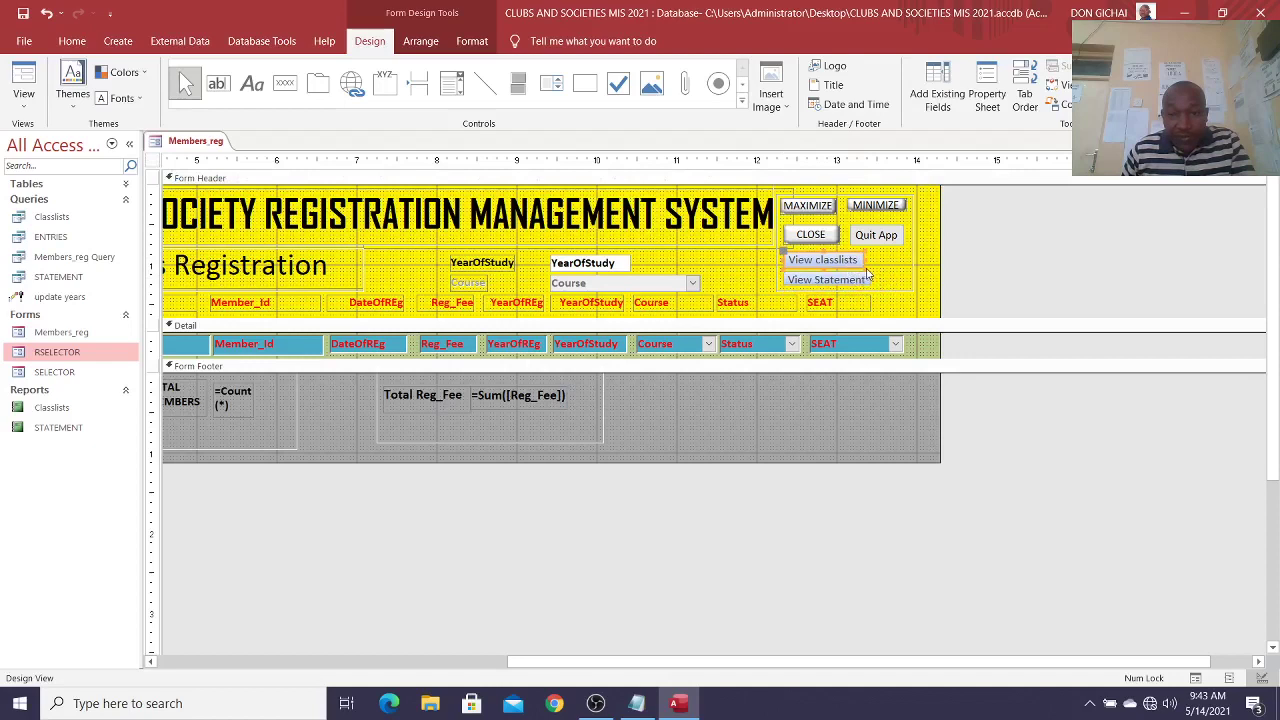
left_click(862, 265)
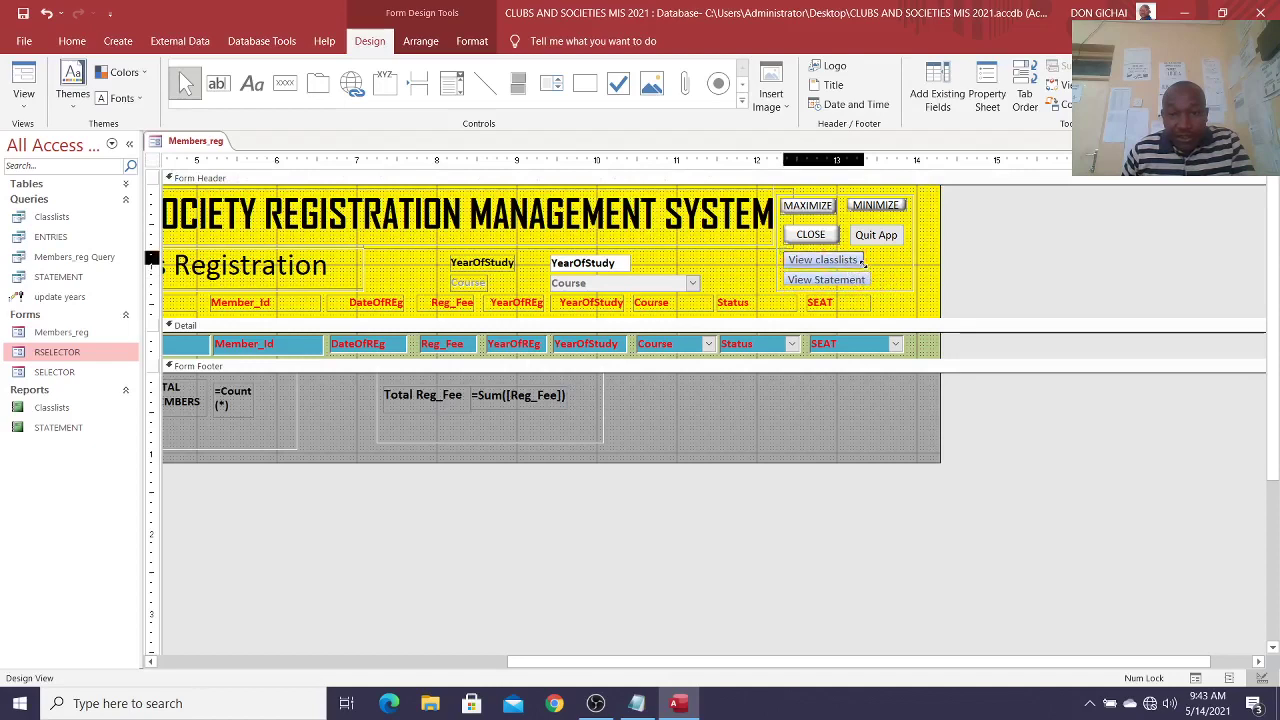
left_click(882, 270)
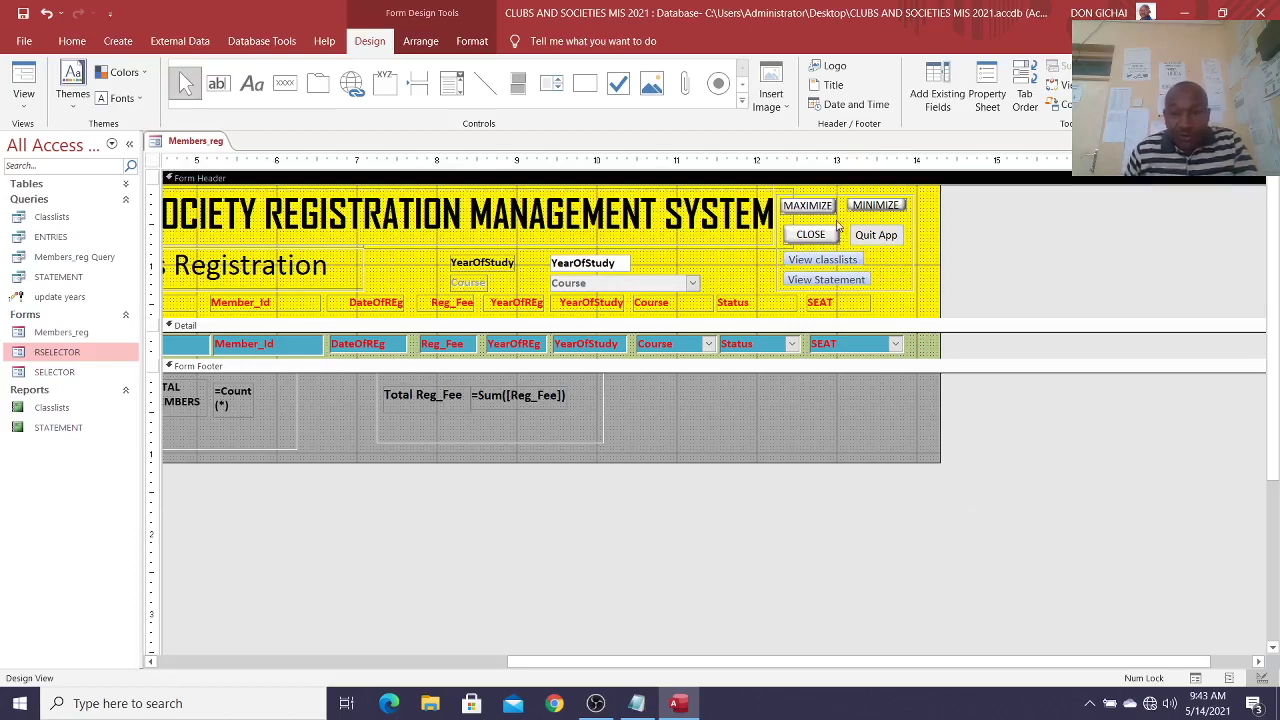
left_click_drag(880, 262, 822, 284)
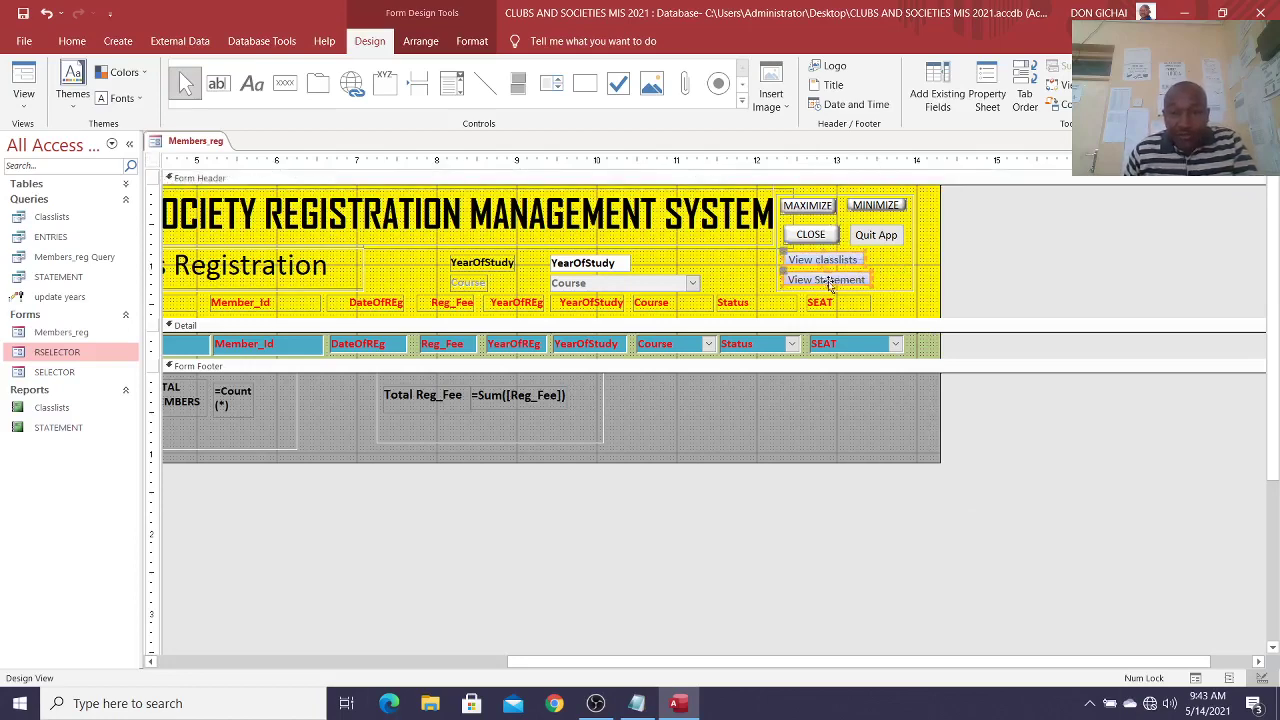
left_click(986, 92)
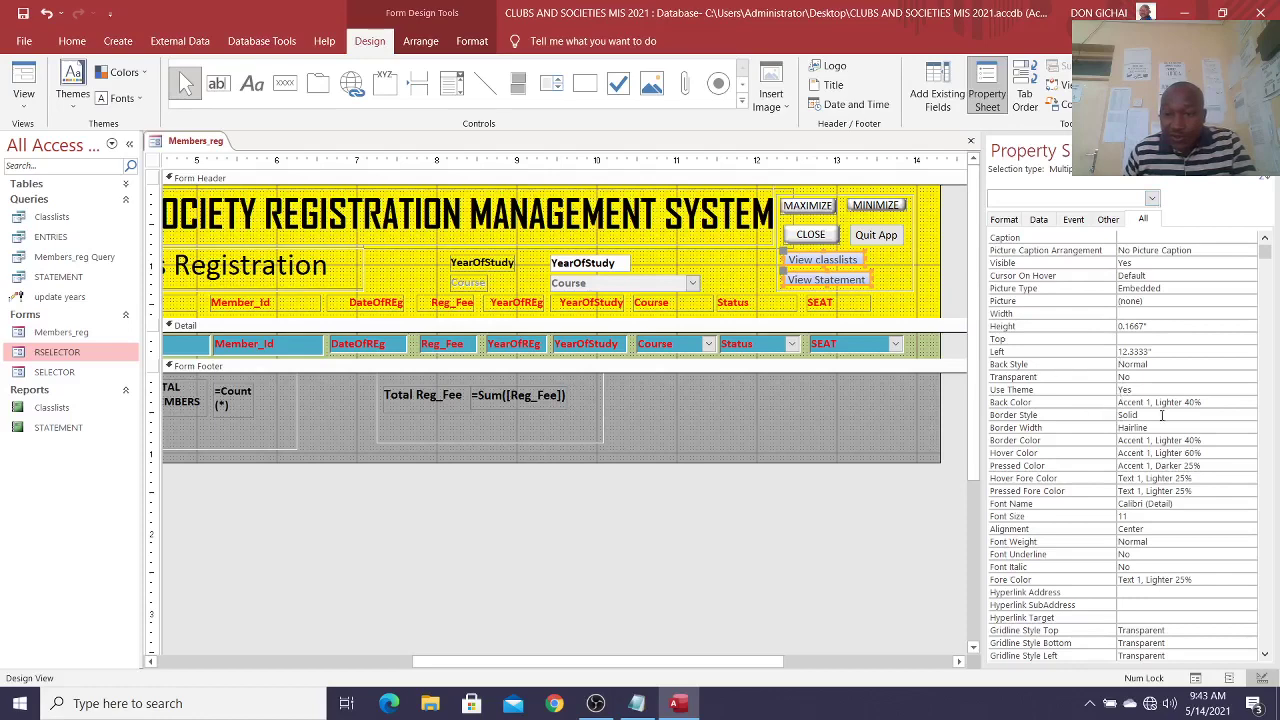
left_click(1219, 402)
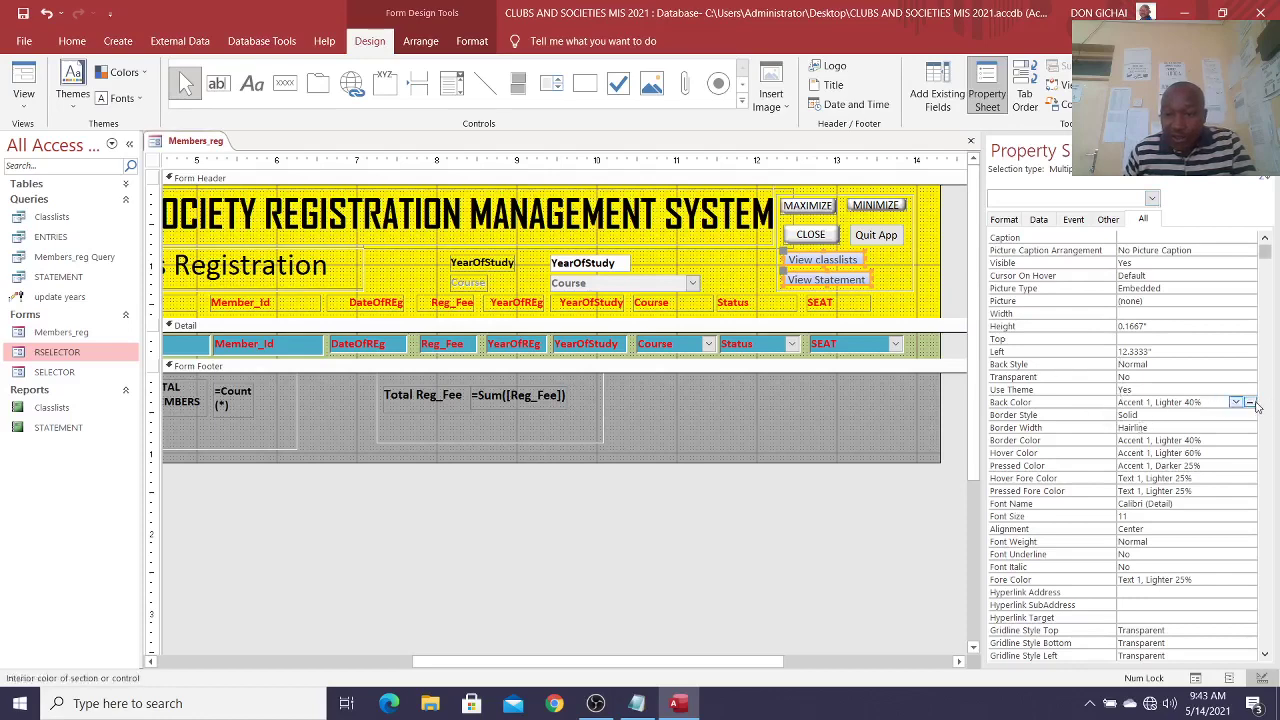
left_click(1236, 401)
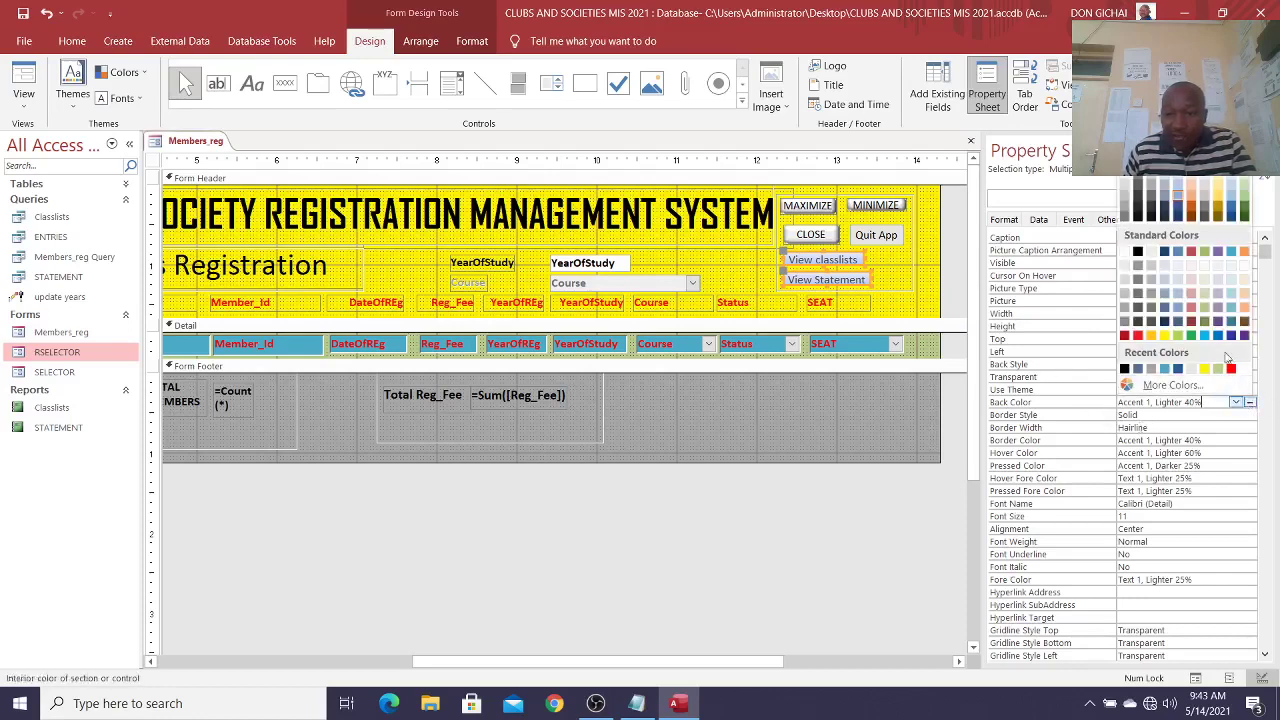
left_click(1137, 251)
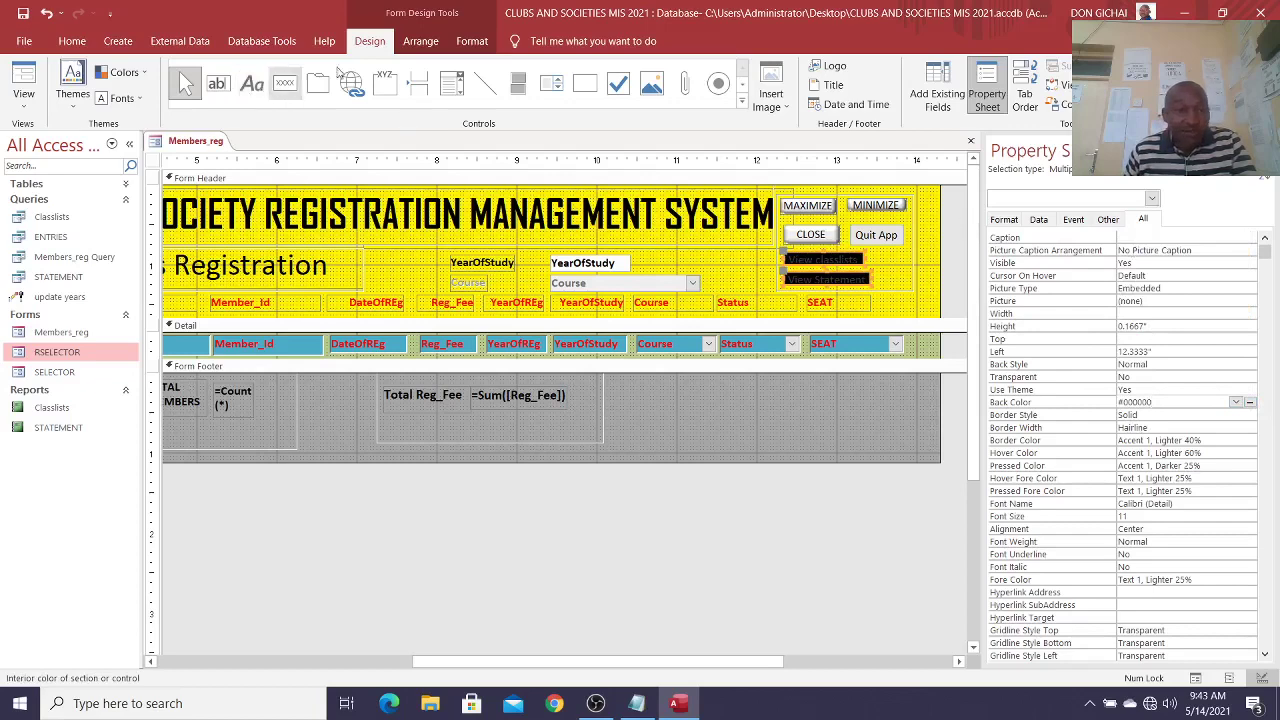
Step: Make the font color of both black header buttons white (Background 1), save the Members_reg form and close it
left_click(470, 43)
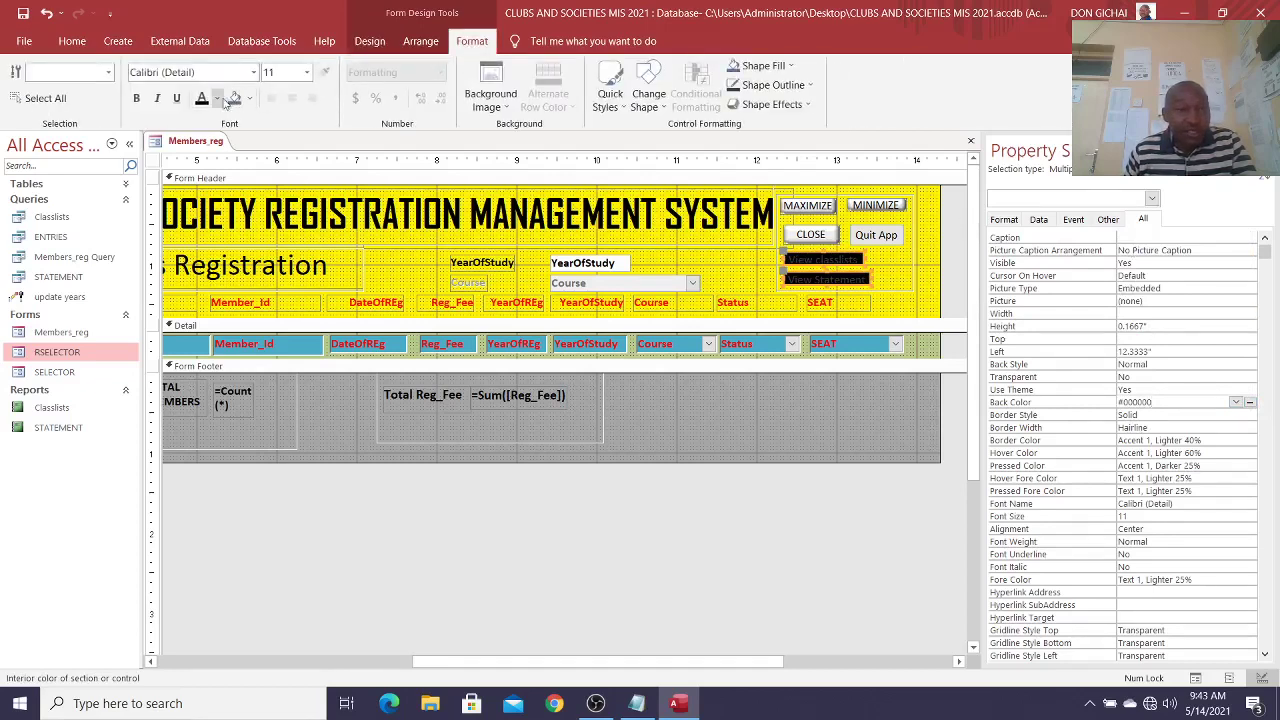
left_click(216, 98)
left_click(202, 155)
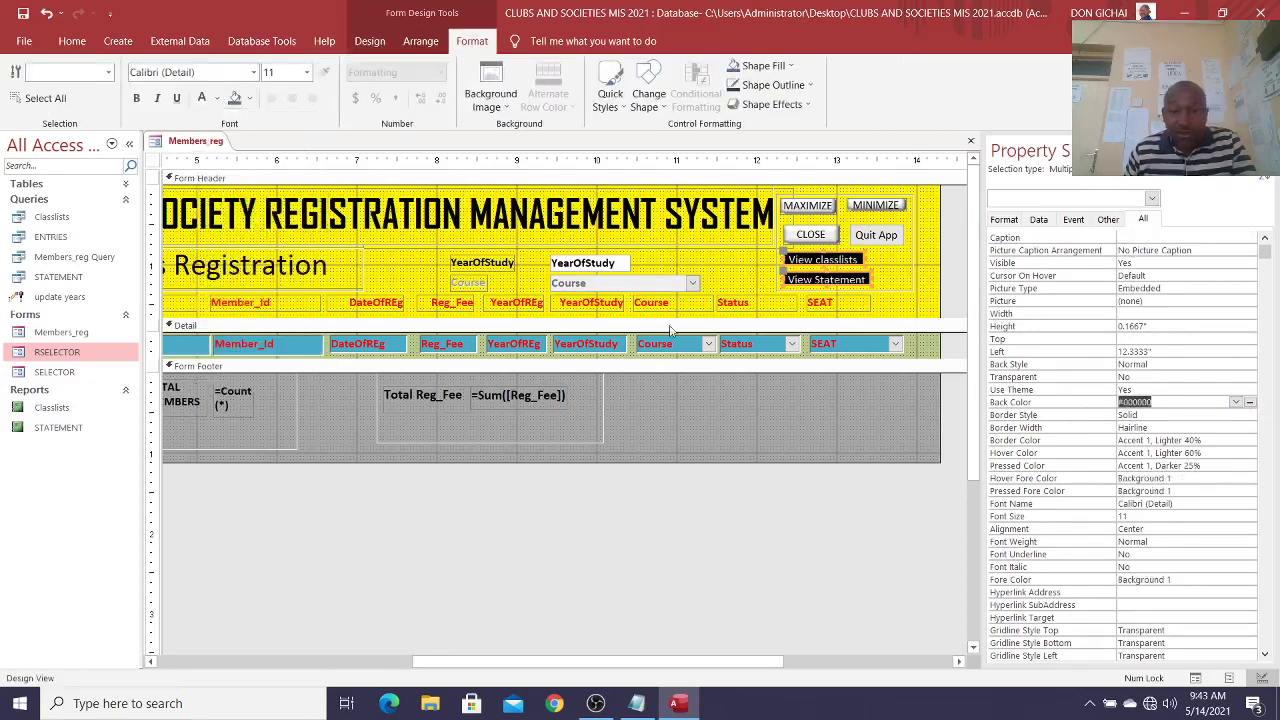
left_click(815, 458)
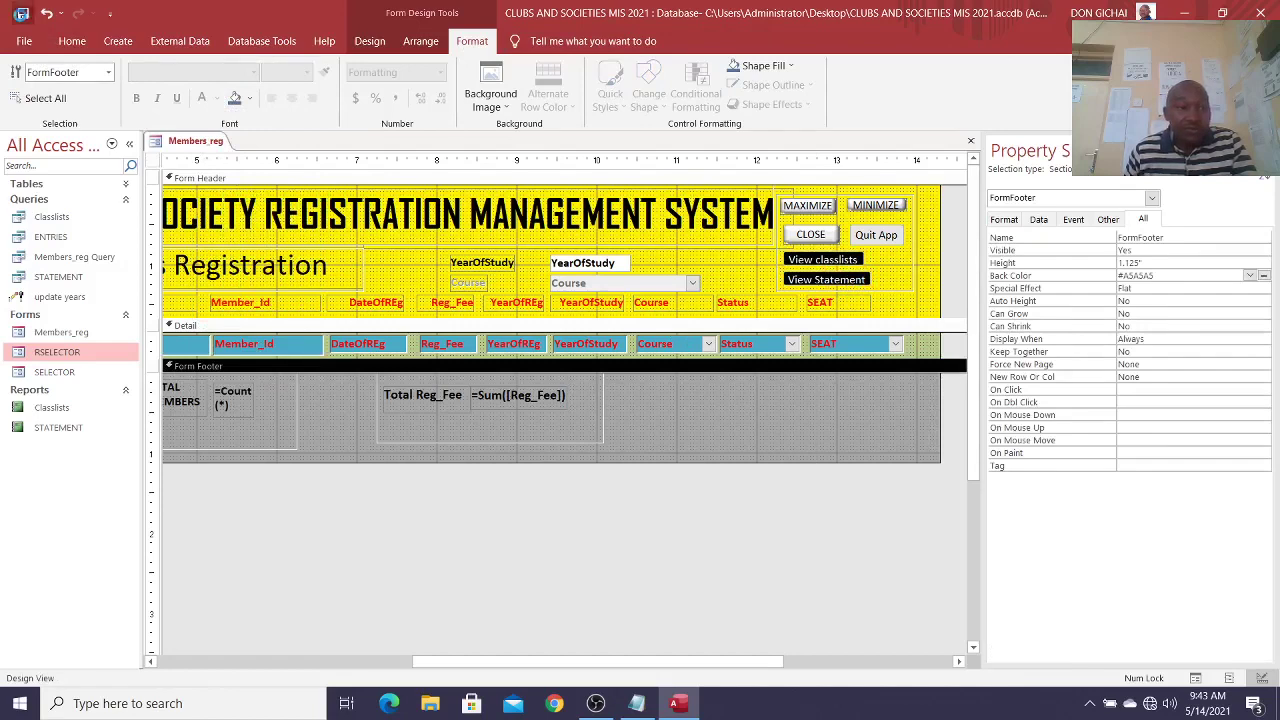
left_click(971, 141)
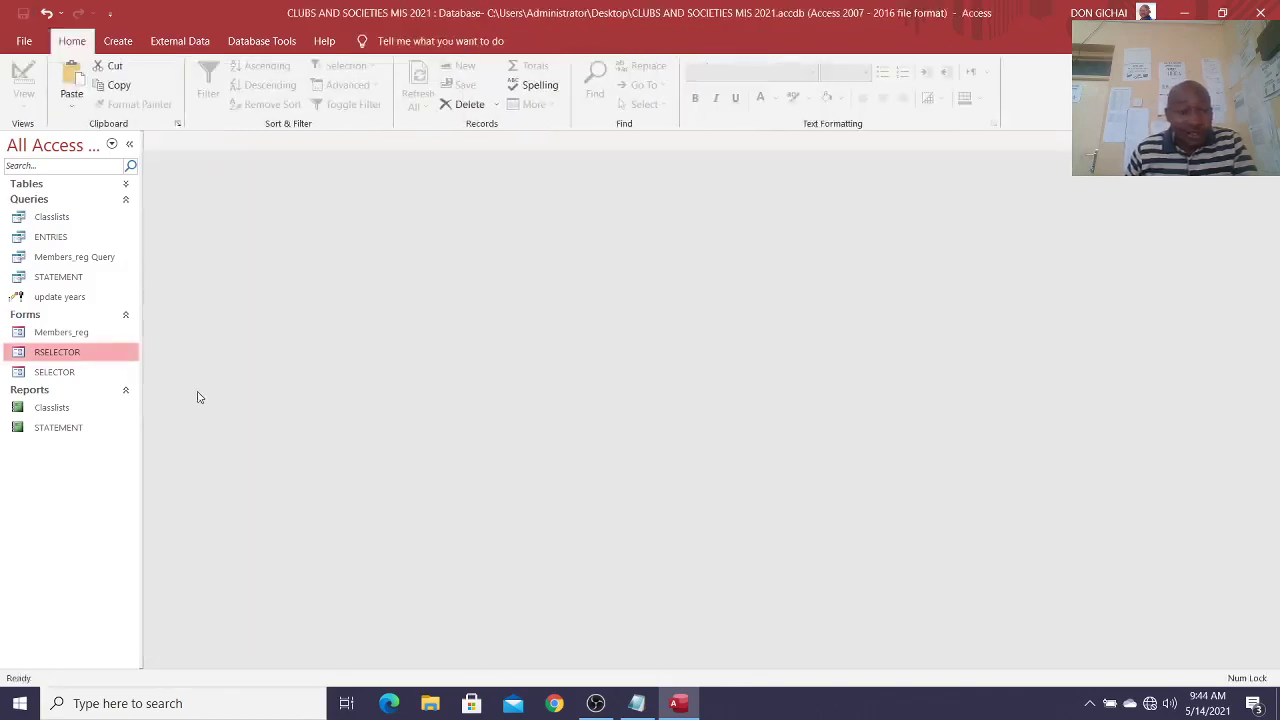
Step: Open Members_reg through the SELECTOR form for year 2021, year of study 1 and course Computer Science
double_click(62, 371)
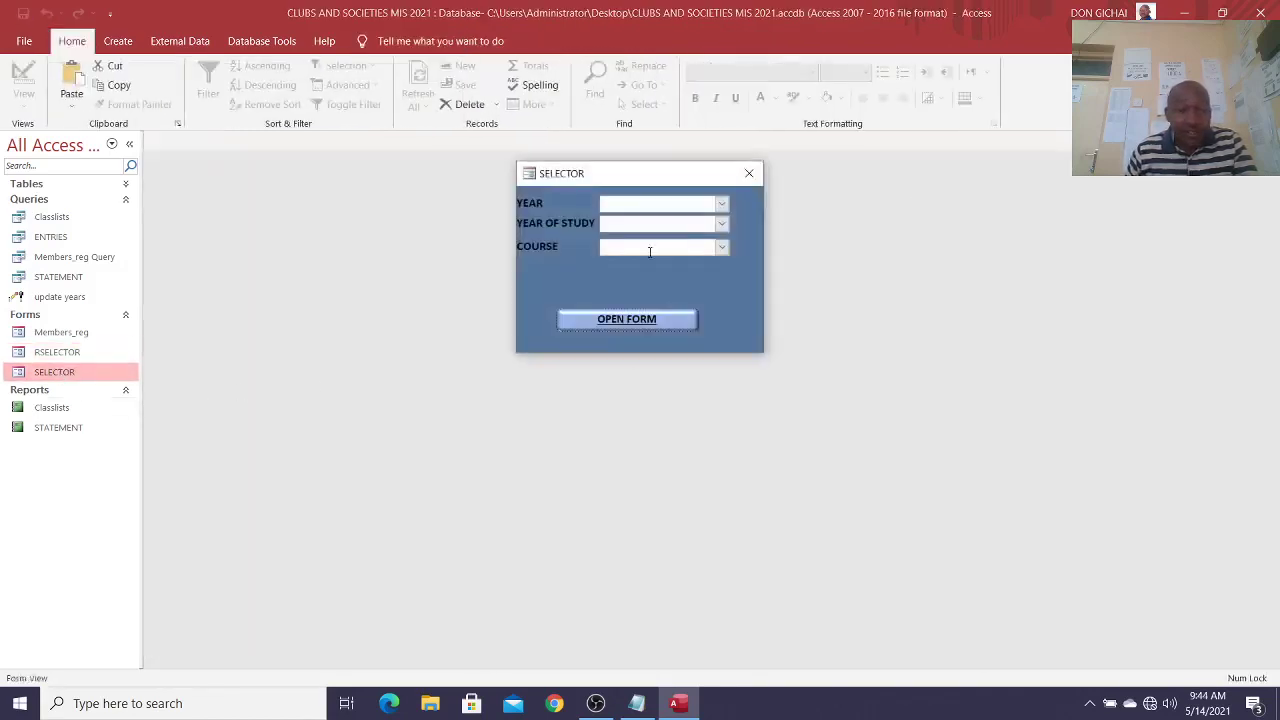
left_click(721, 205)
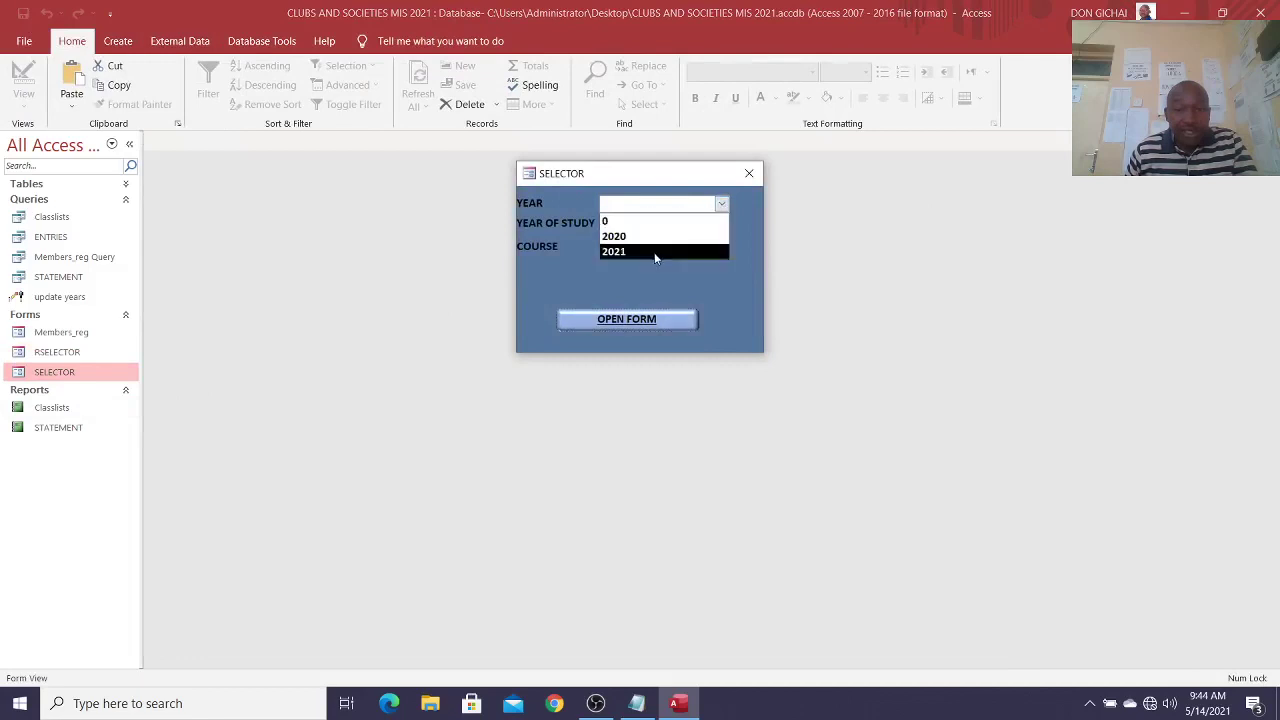
left_click(614, 251)
left_click(721, 224)
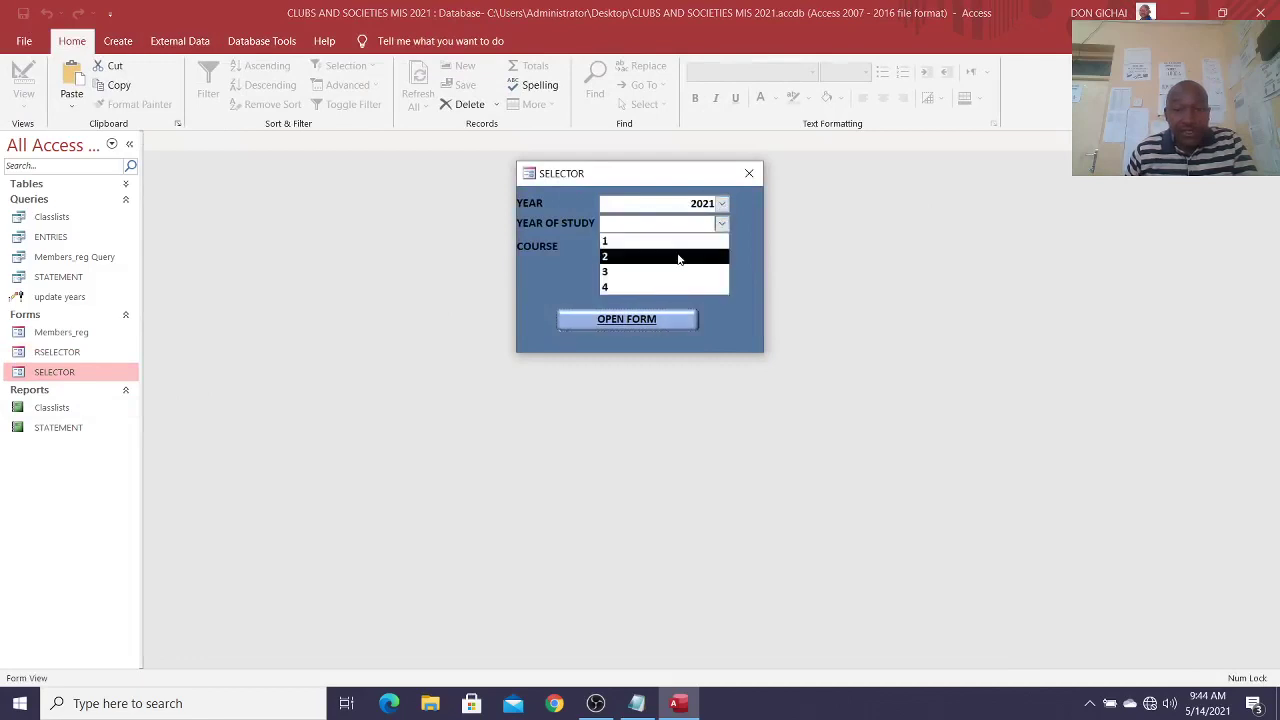
left_click(680, 241)
left_click(721, 247)
left_click(675, 288)
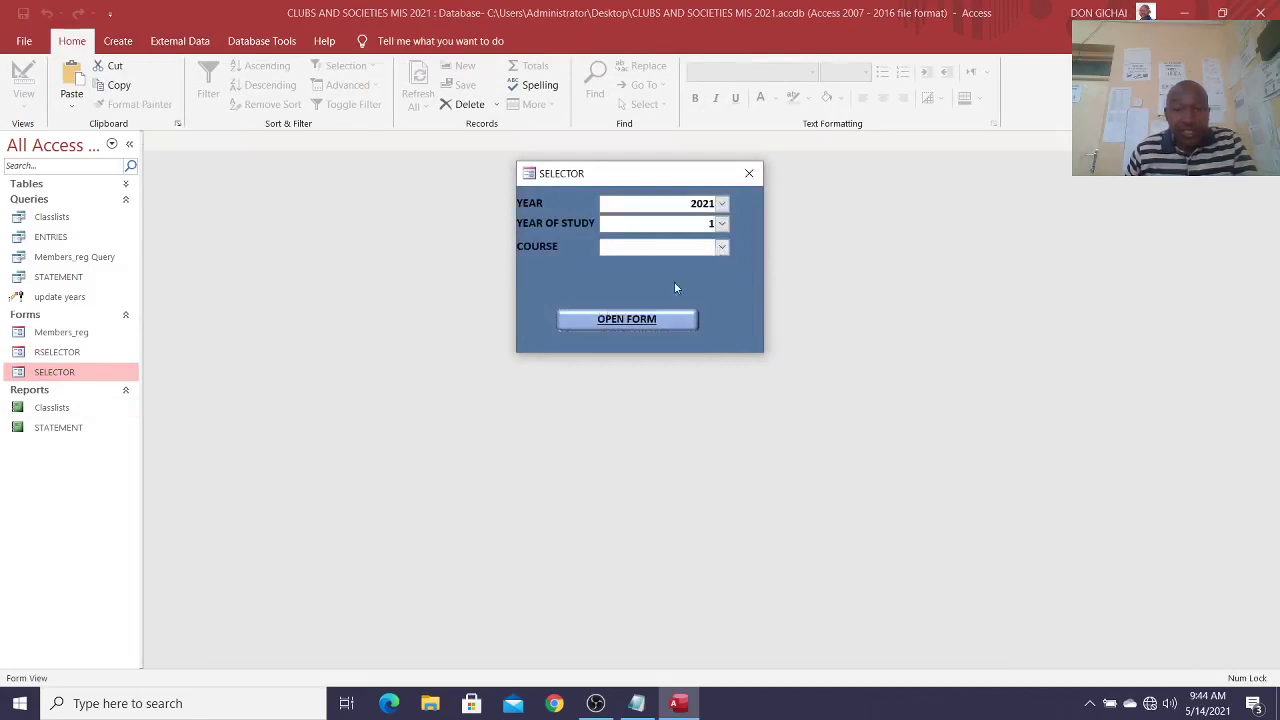
left_click(627, 319)
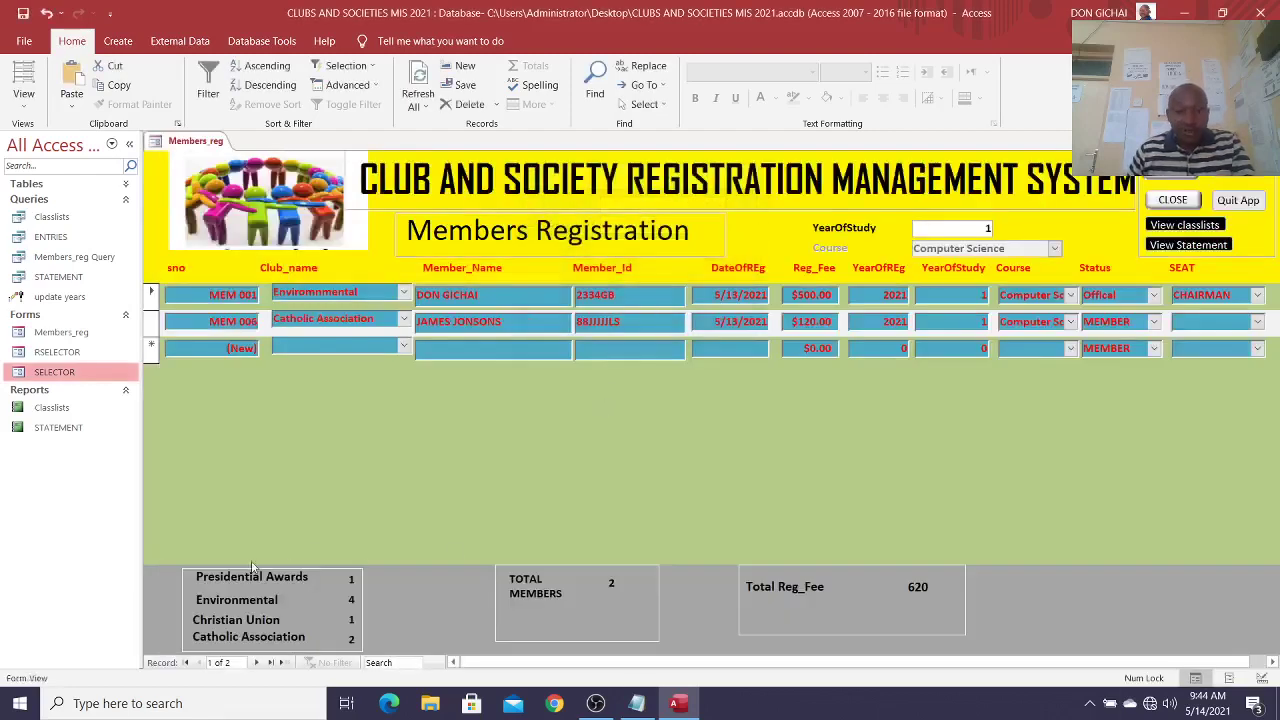
Step: Test the View Statement button by opening the filtered STATEMENT report from RSELECTOR, view it and close the preview
left_click(1186, 245)
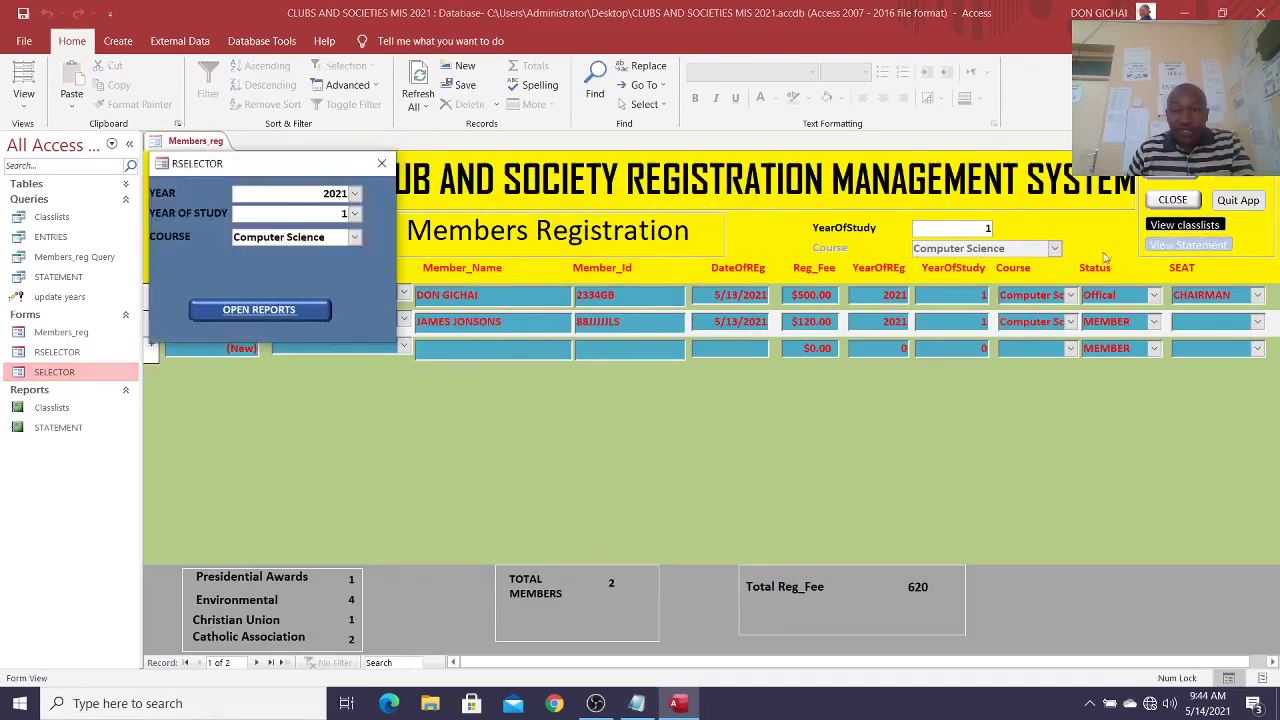
left_click(288, 309)
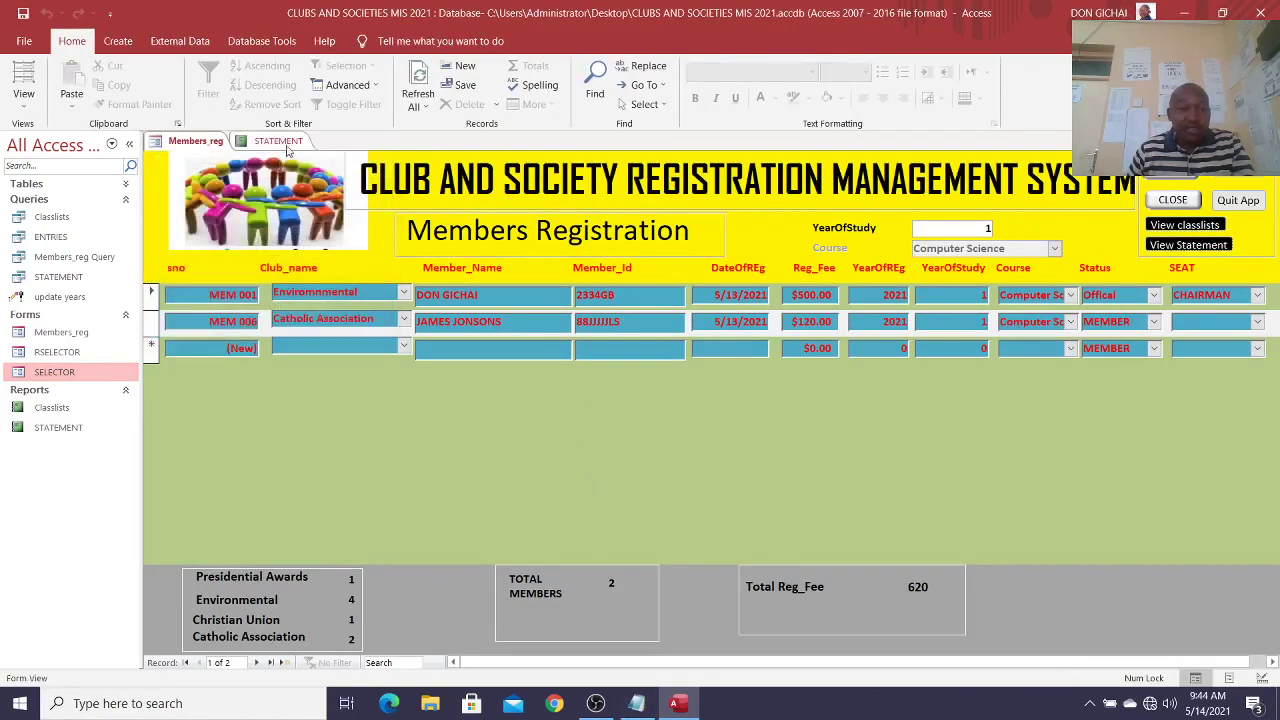
left_click(284, 143)
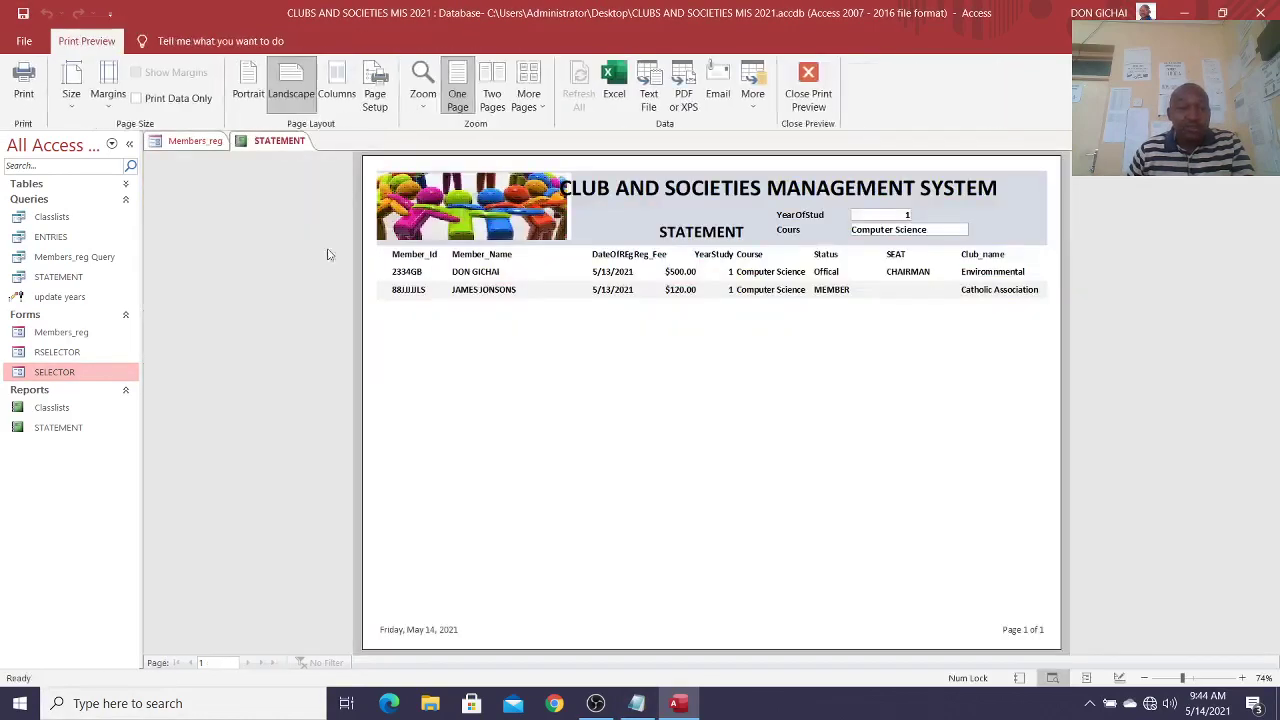
left_click(808, 100)
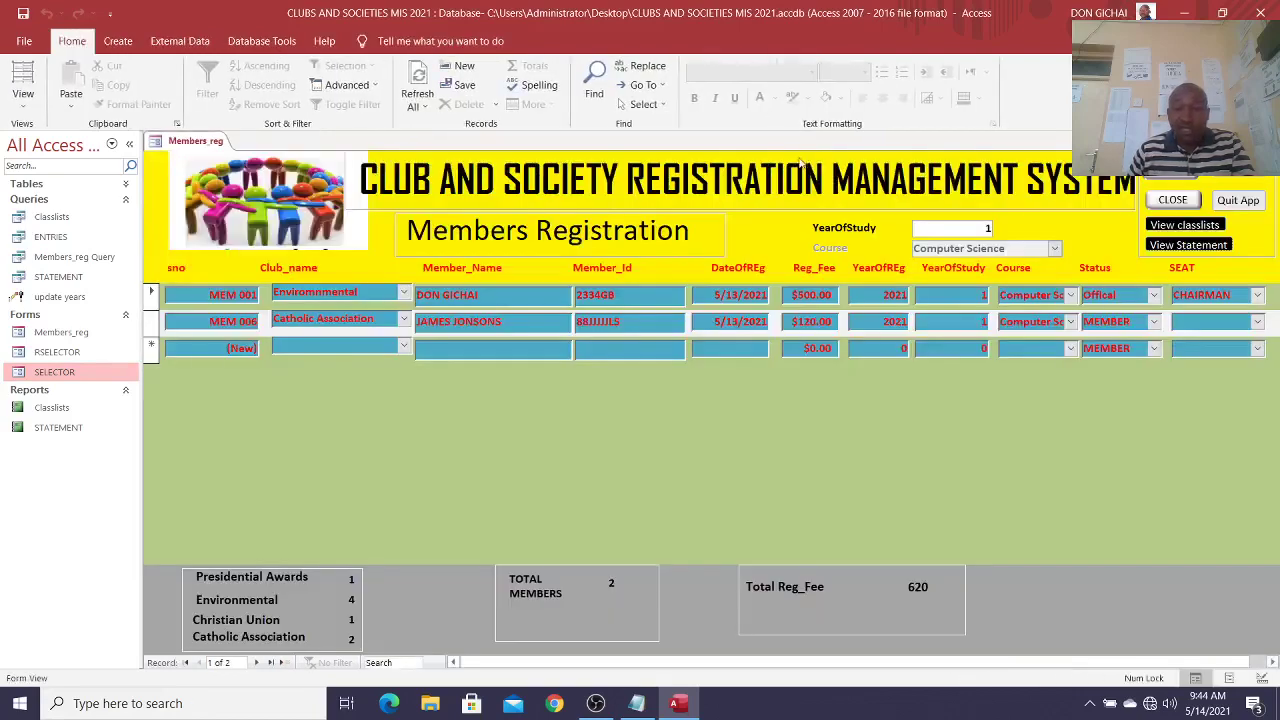
Step: Test the View classlists button, enlarge the Classlists report preview to examine its records, and close it
left_click(1184, 225)
left_click(729, 386)
scroll(835, 343, "up", 2)
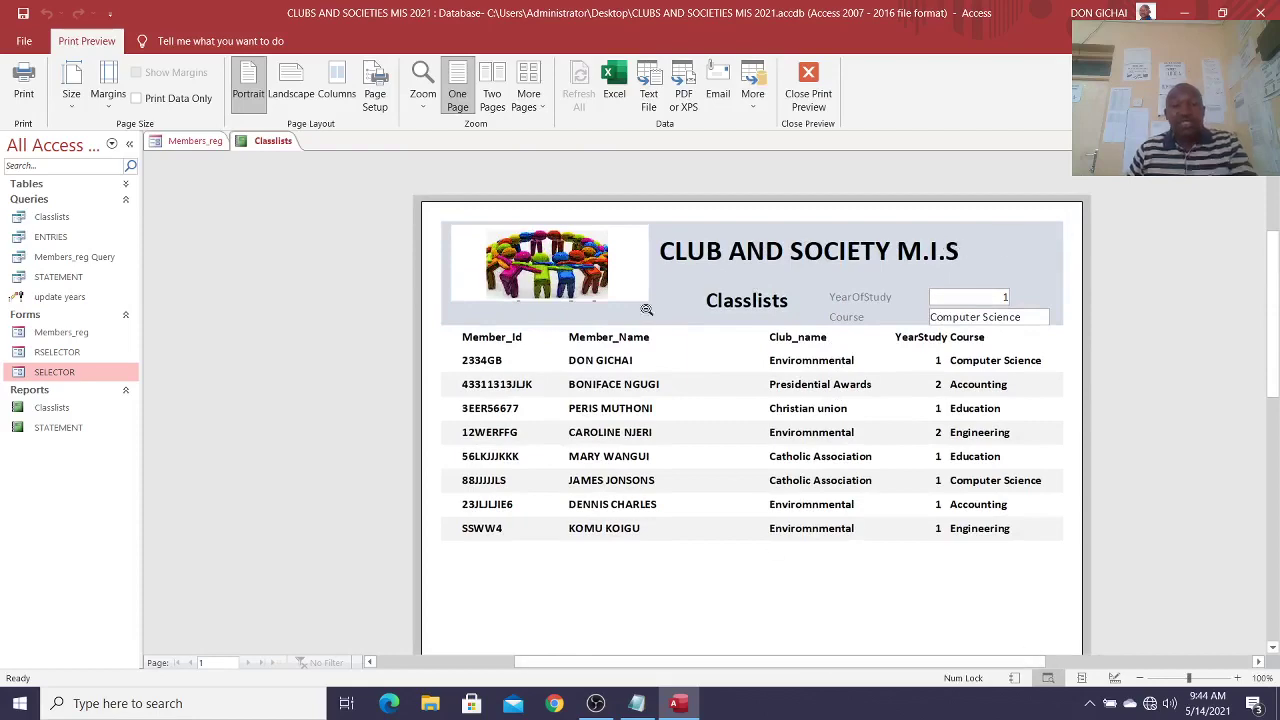
left_click(803, 92)
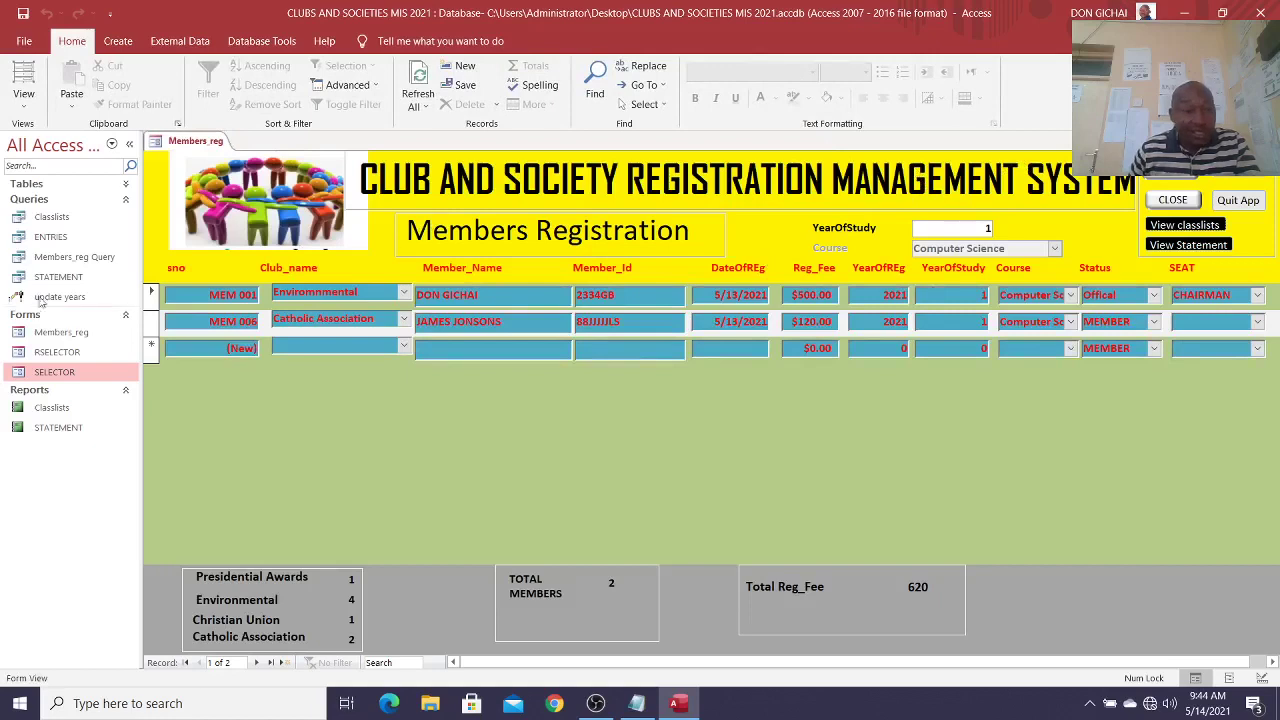
Step: Preview the Classlists report again from Members_reg, check which years of study and courses it lists, and close it
left_click(52, 217)
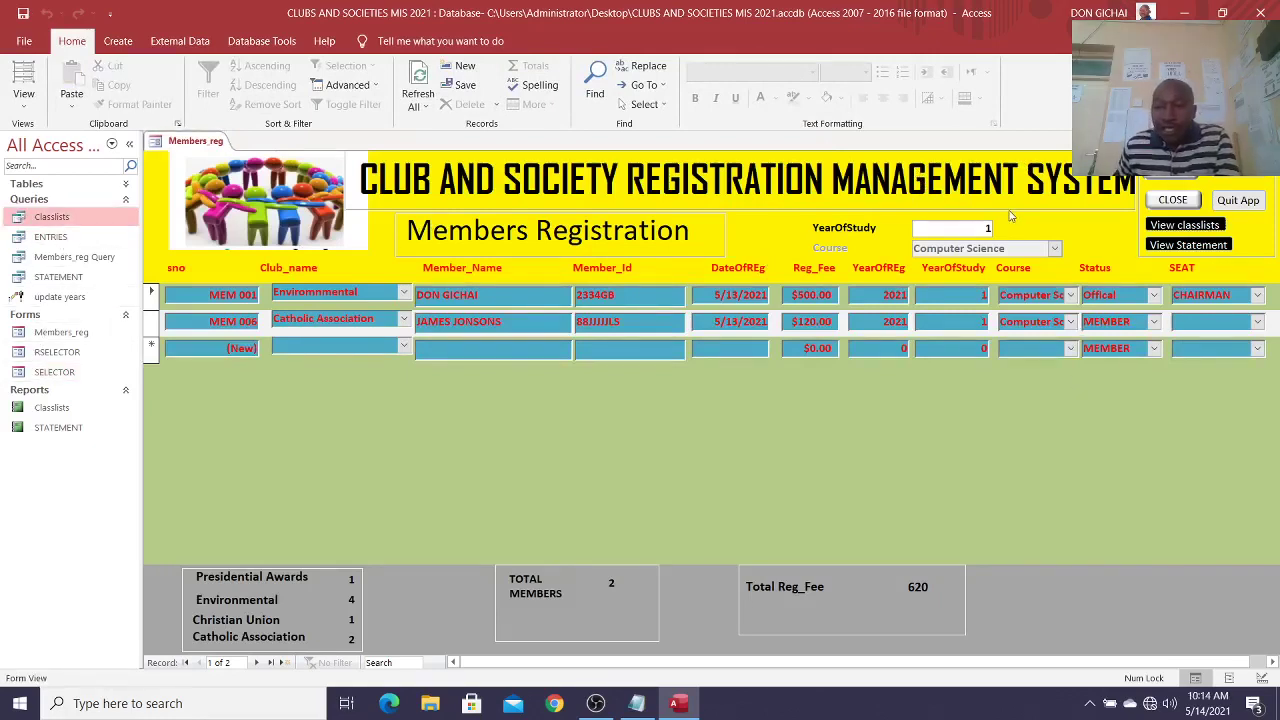
left_click(1178, 228)
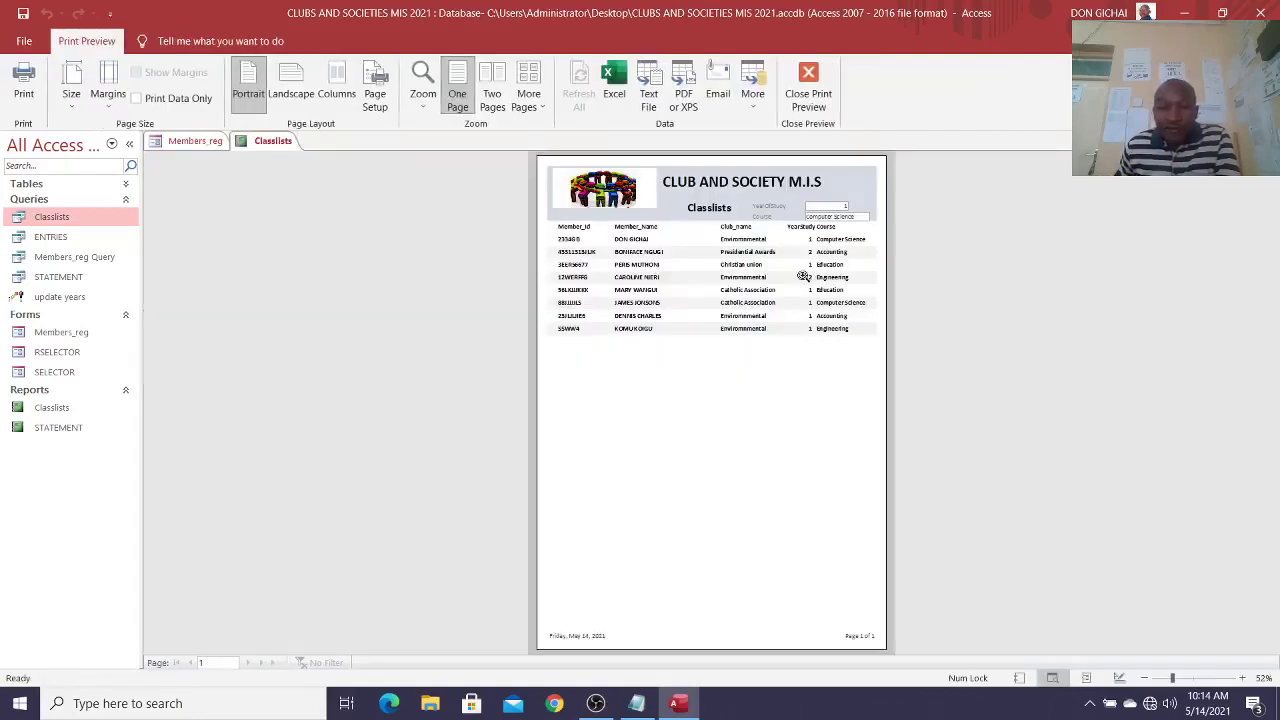
left_click(789, 280)
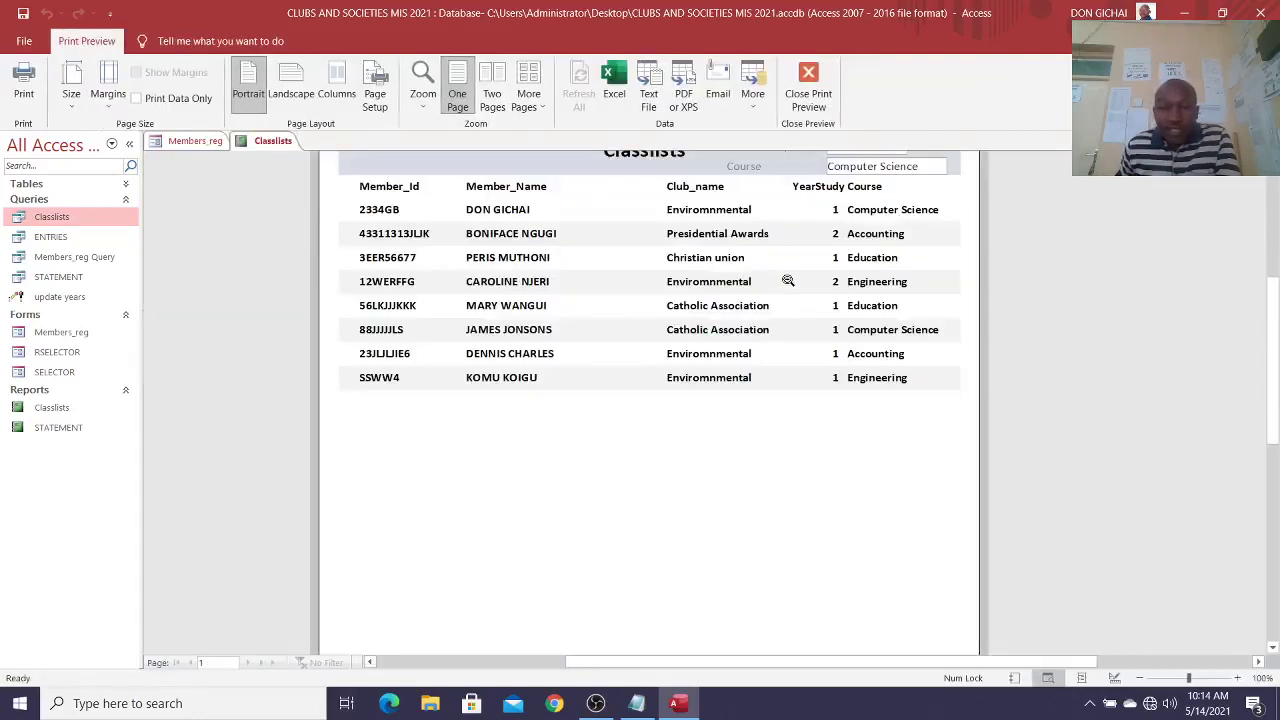
scroll(702, 408, "up", 2)
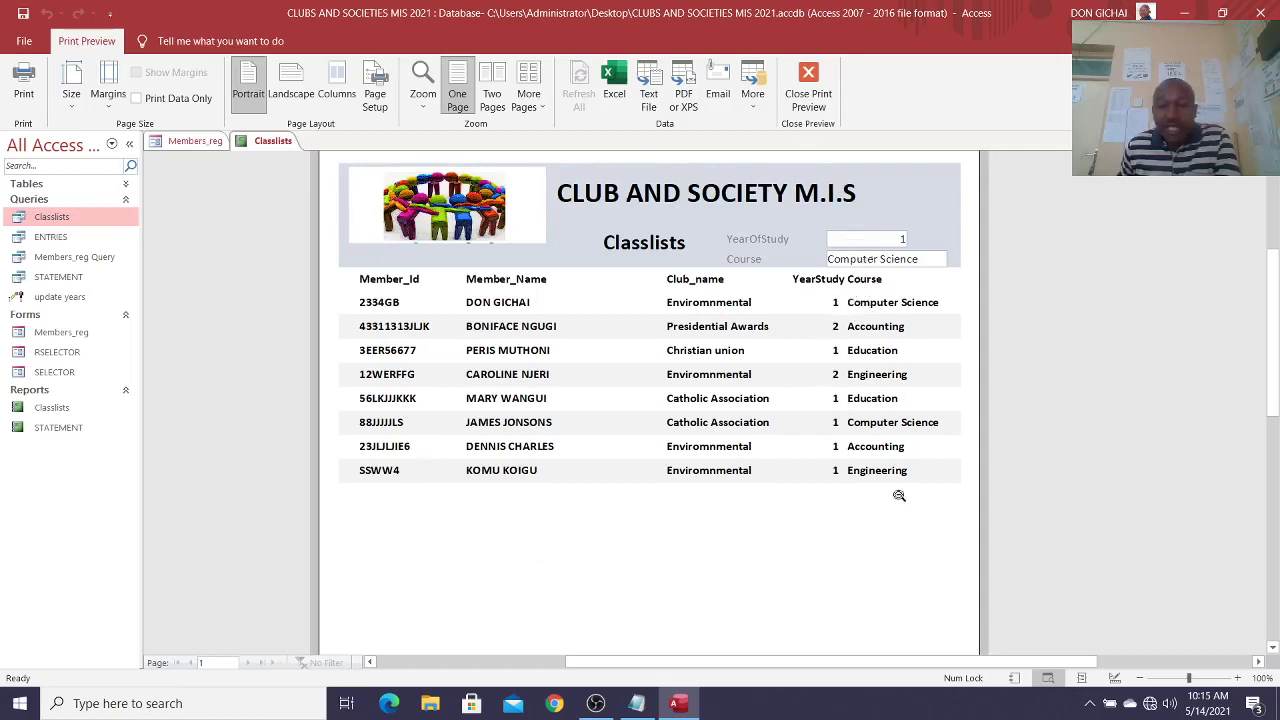
left_click(808, 95)
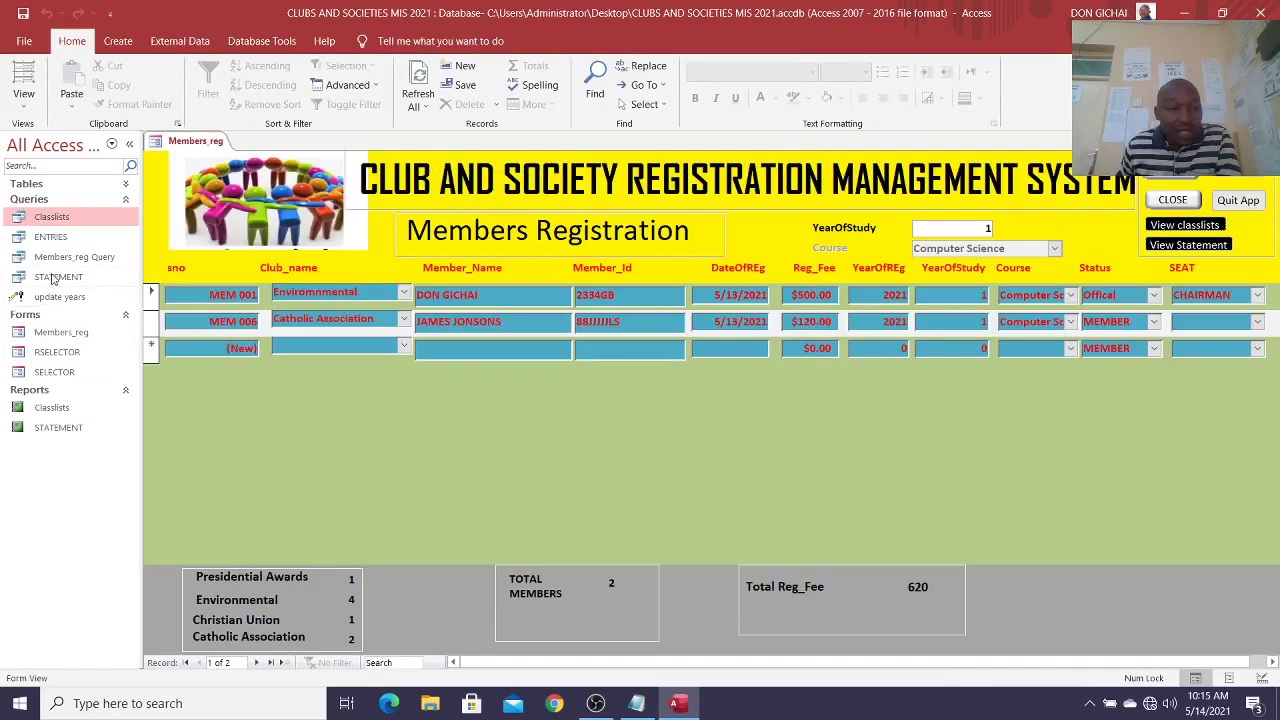
Step: Open the Classlists query in Design view and set the YearOfStudy criterion to [enter year of study]
right_click(51, 217)
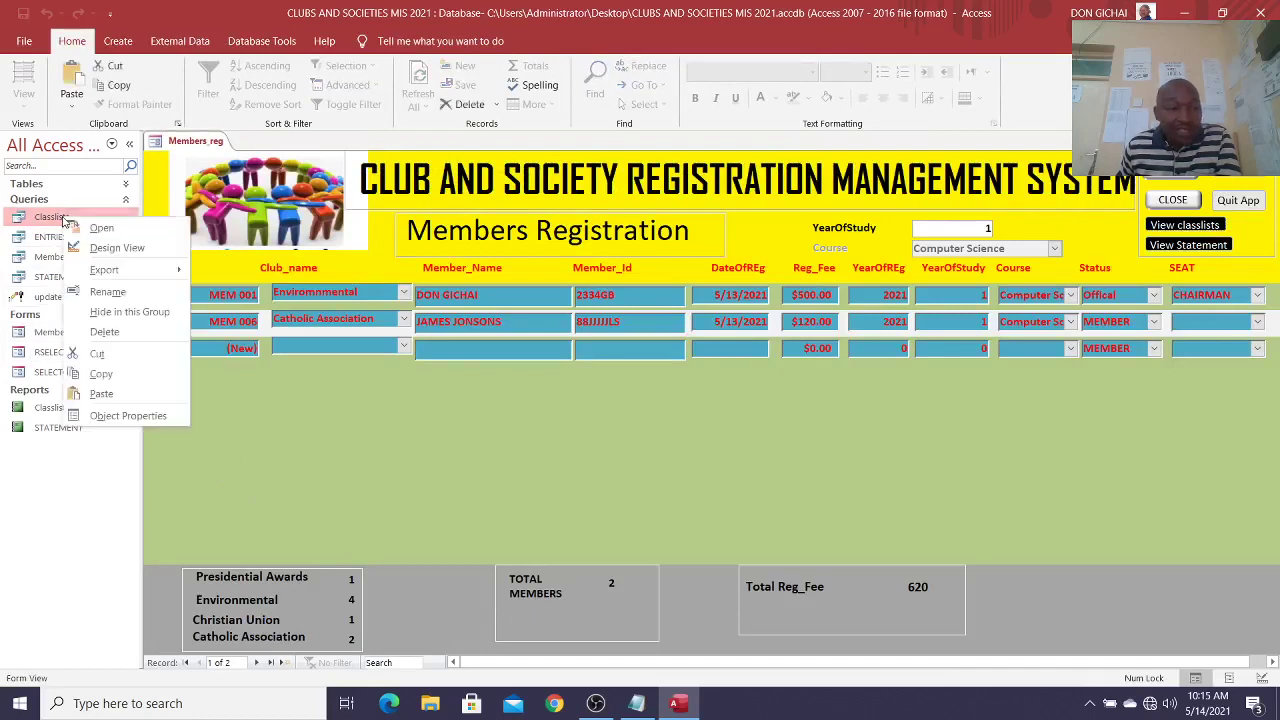
left_click(114, 254)
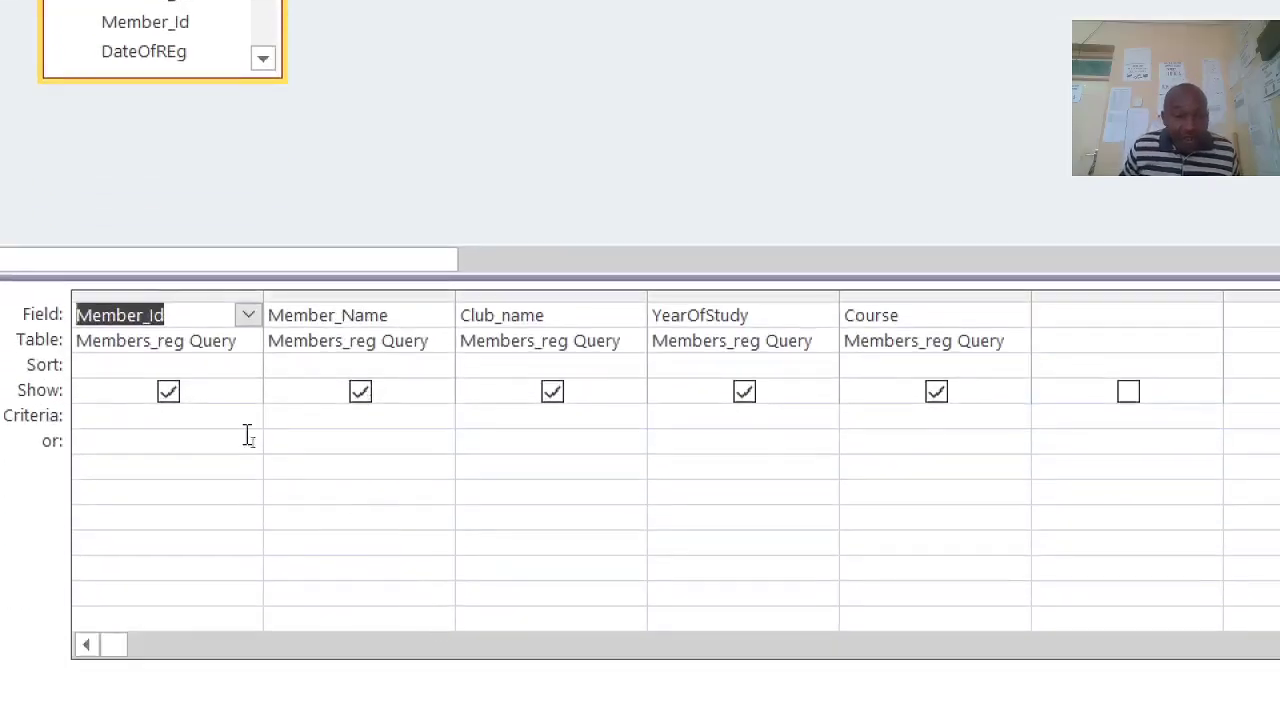
left_click_drag(760, 318, 598, 313)
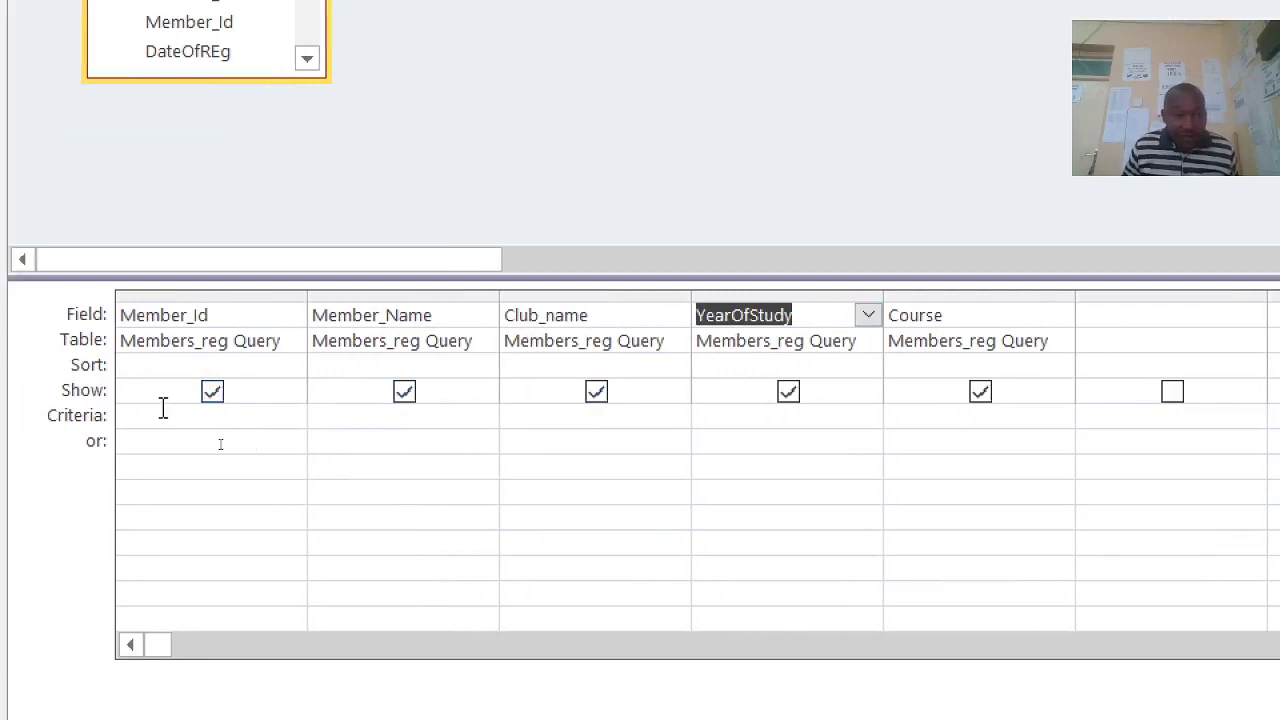
left_click(727, 420)
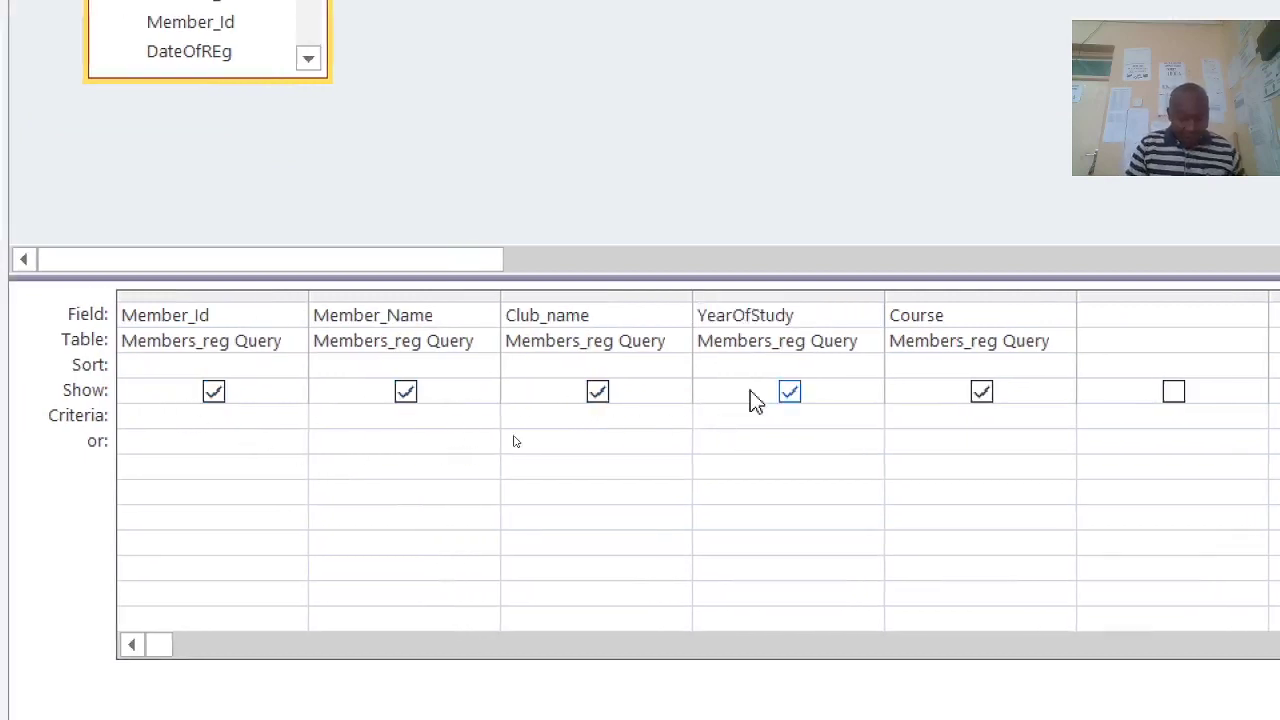
type("[e")
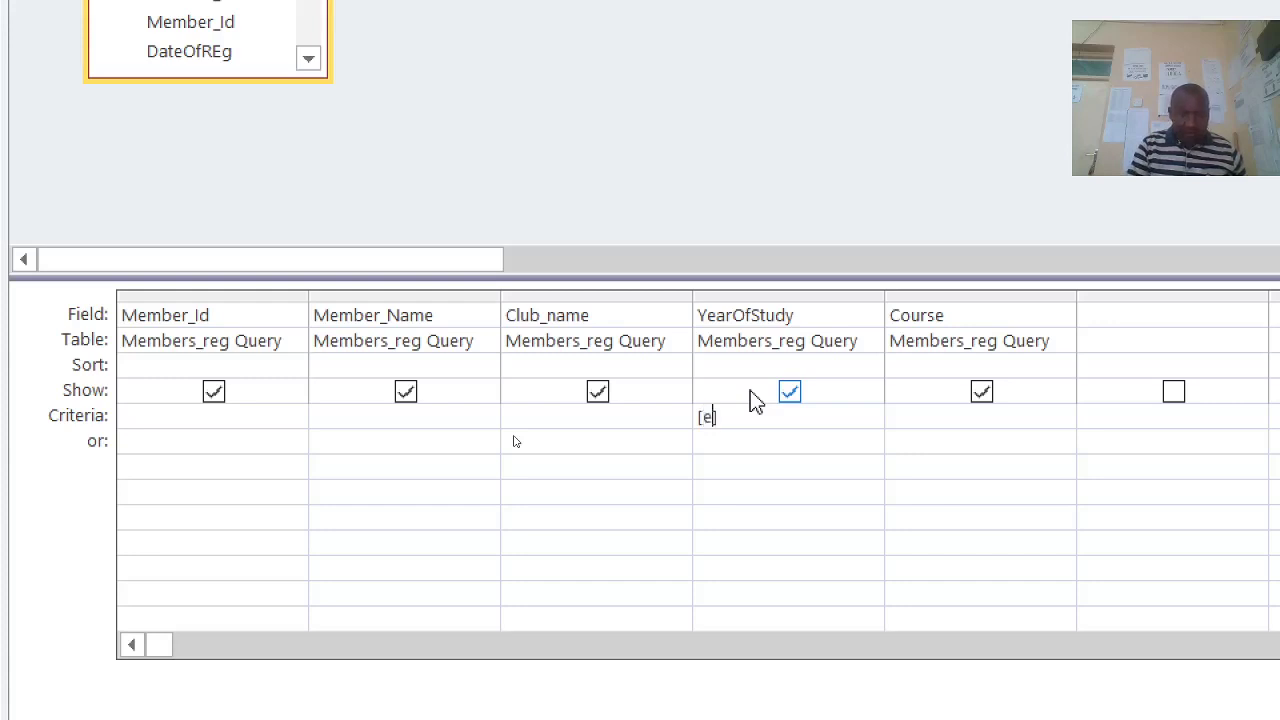
type("nter ")
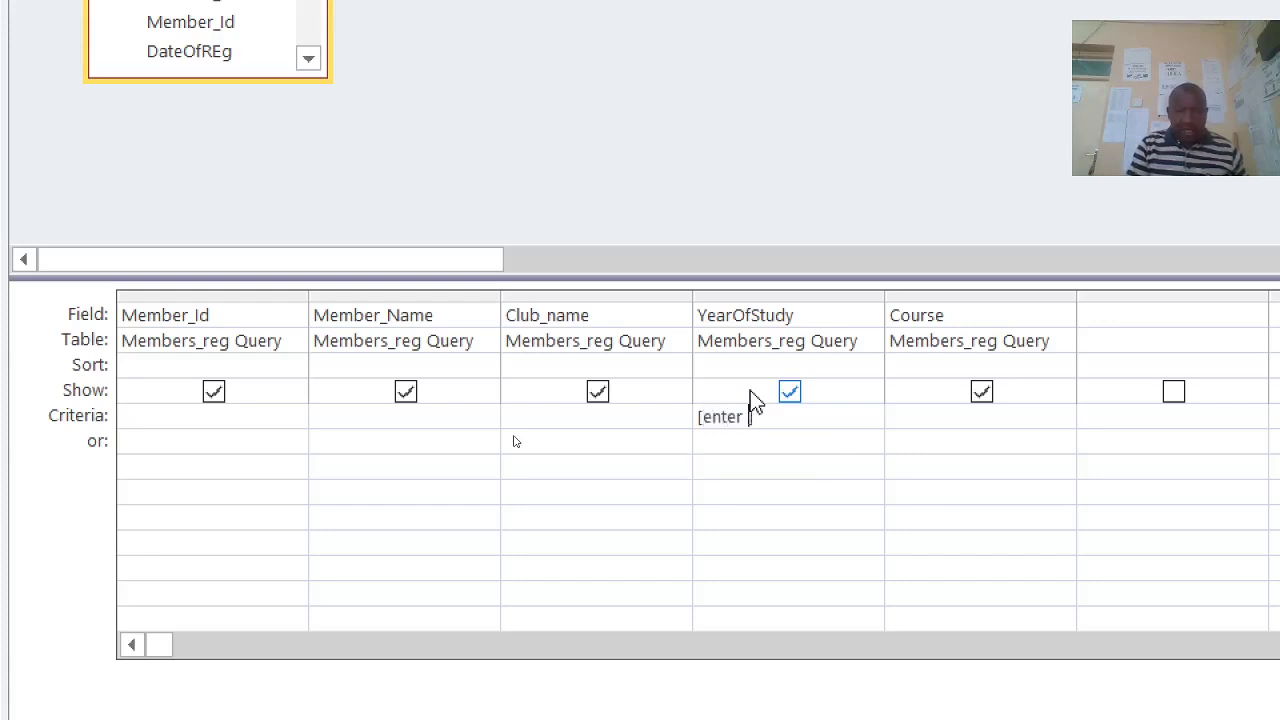
type("year of stud")
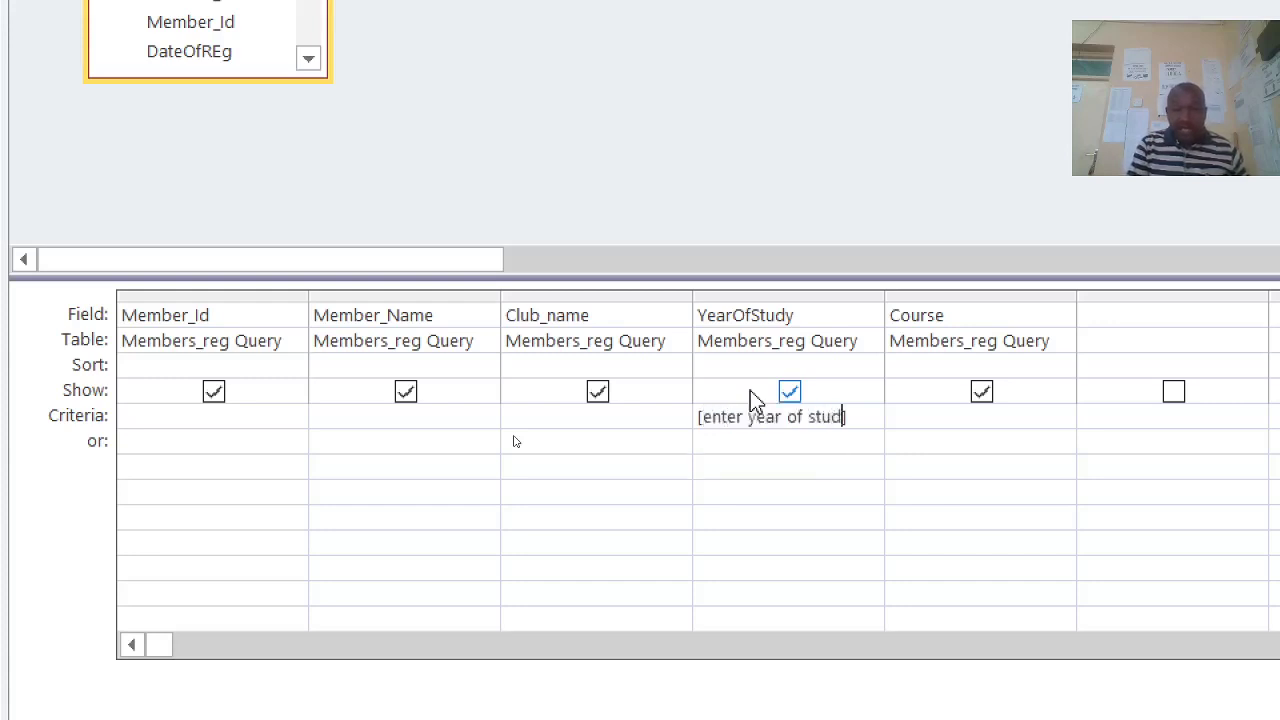
type("y]")
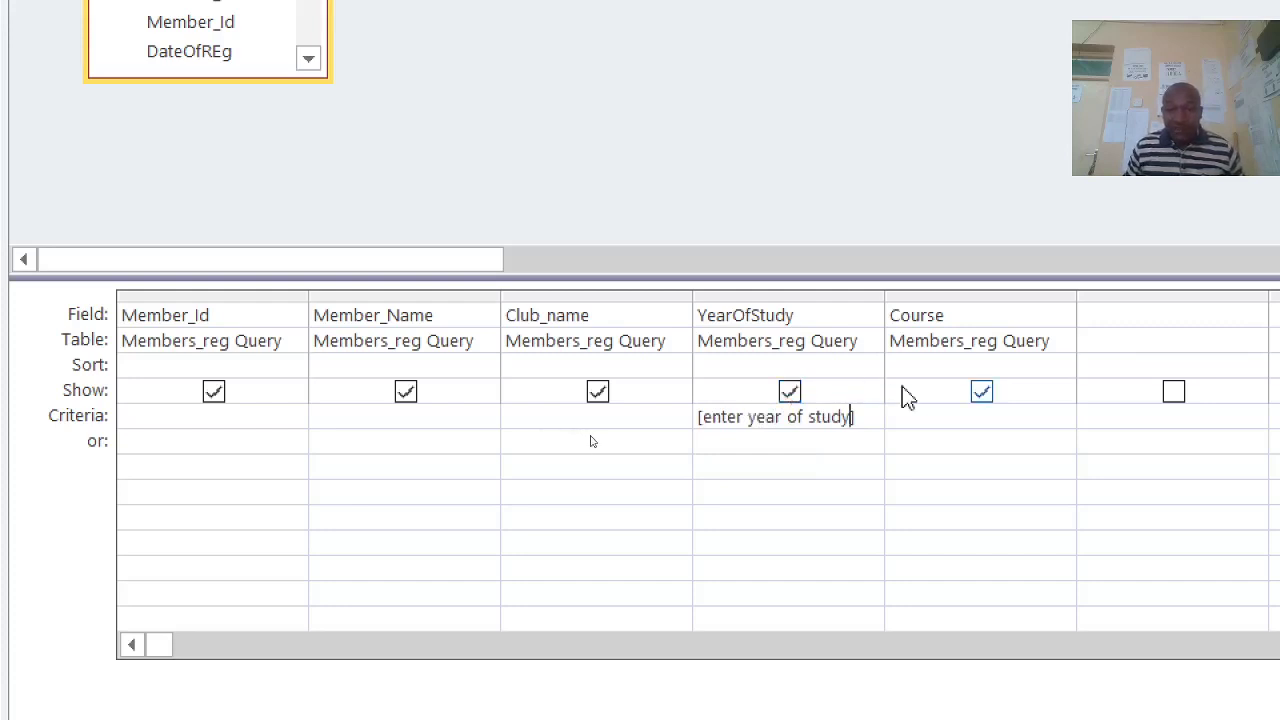
Step: Set the Course criterion of the Classlists query to [enter the course]
left_click(906, 412)
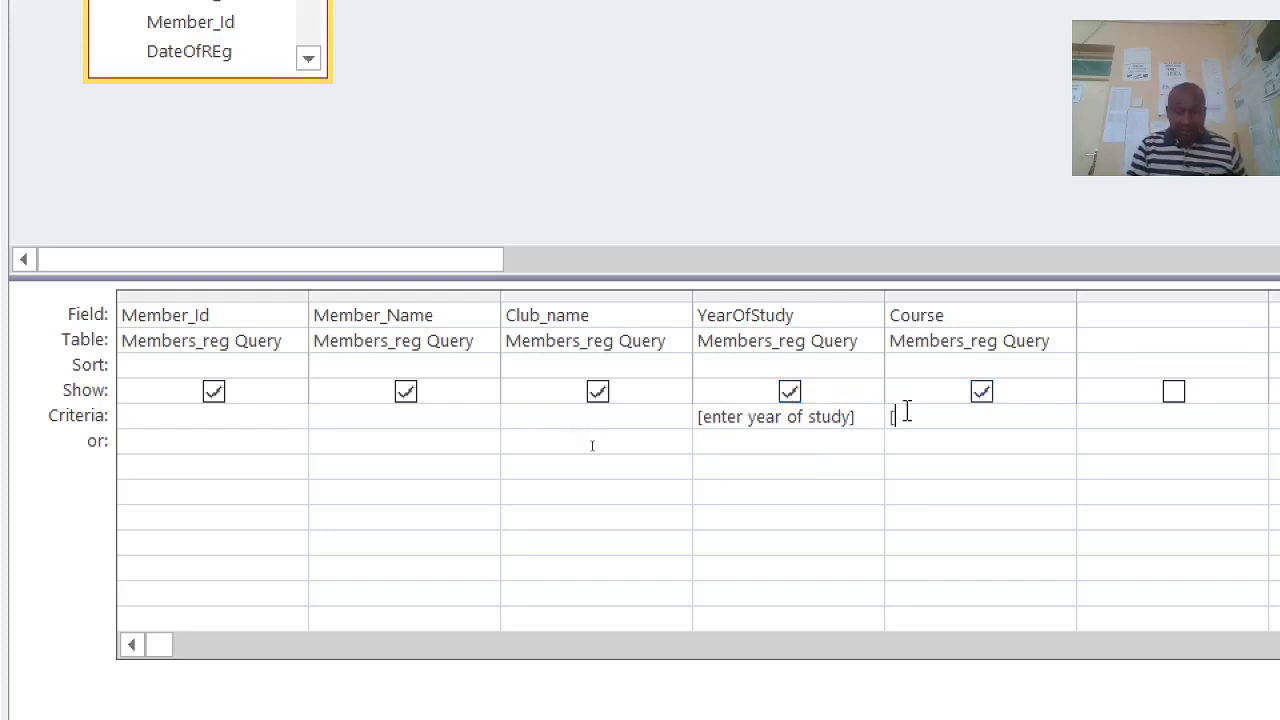
type("[")
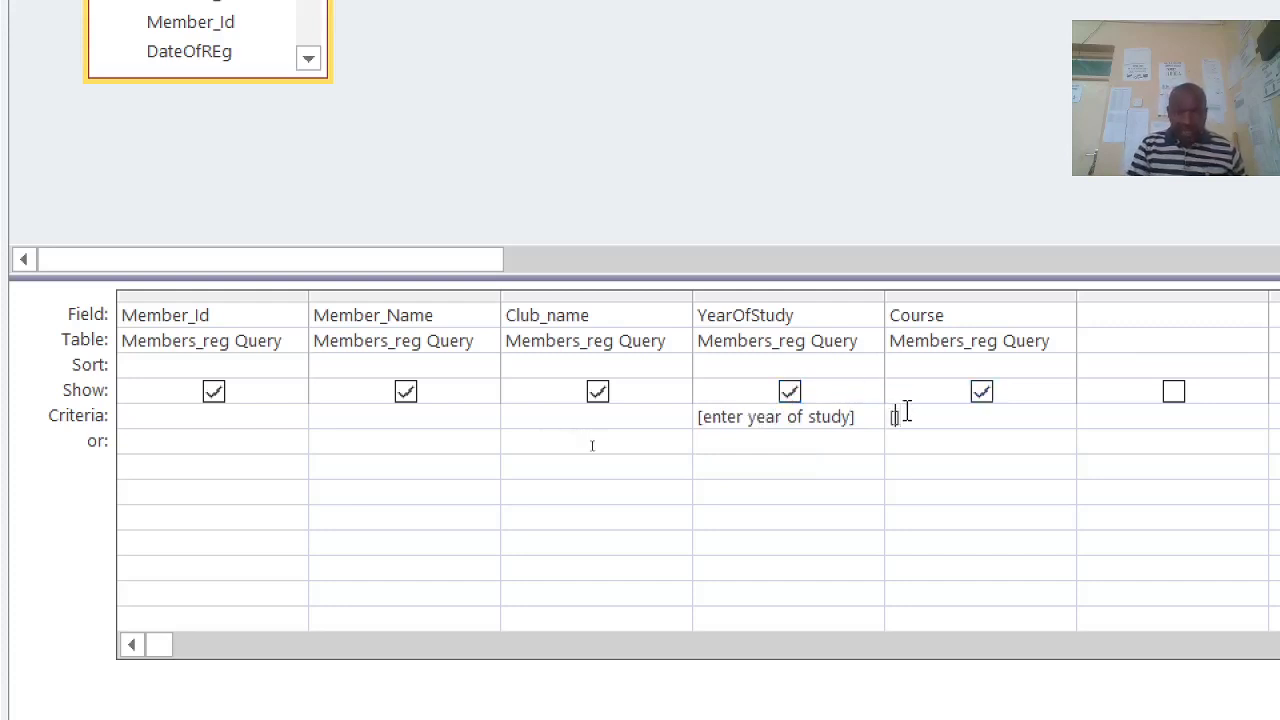
type("enter the c")
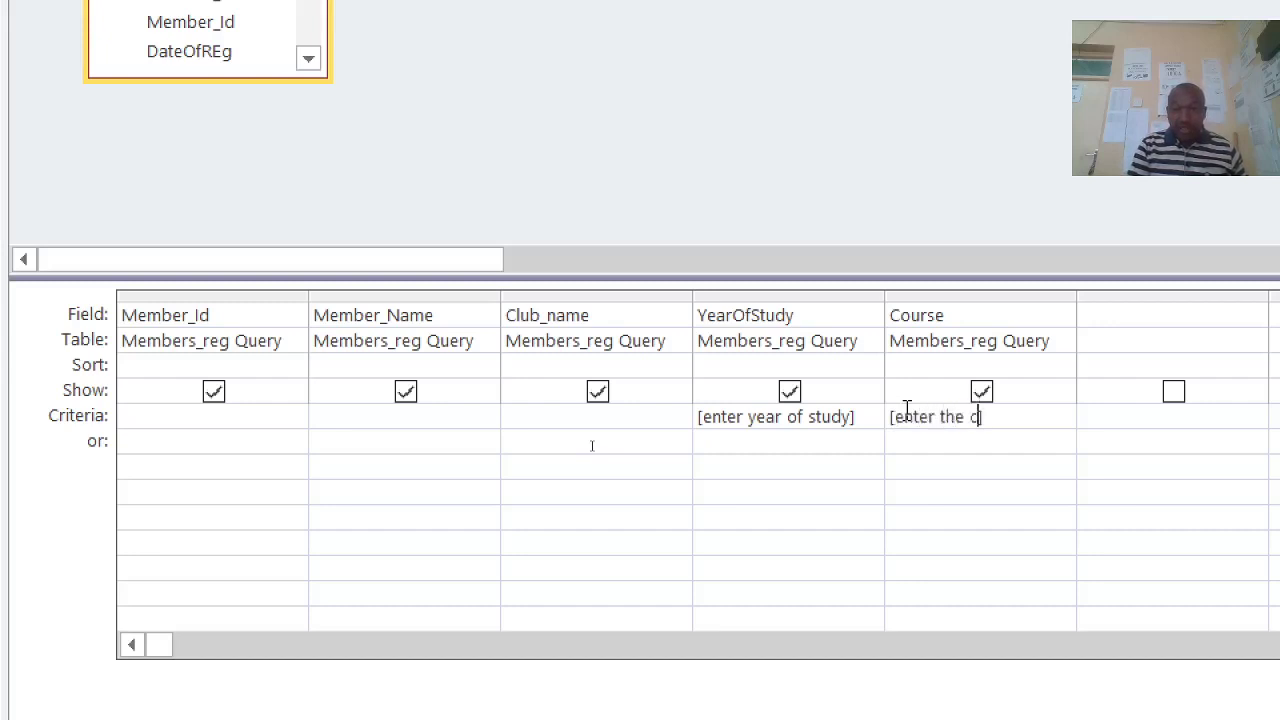
type("orurse")
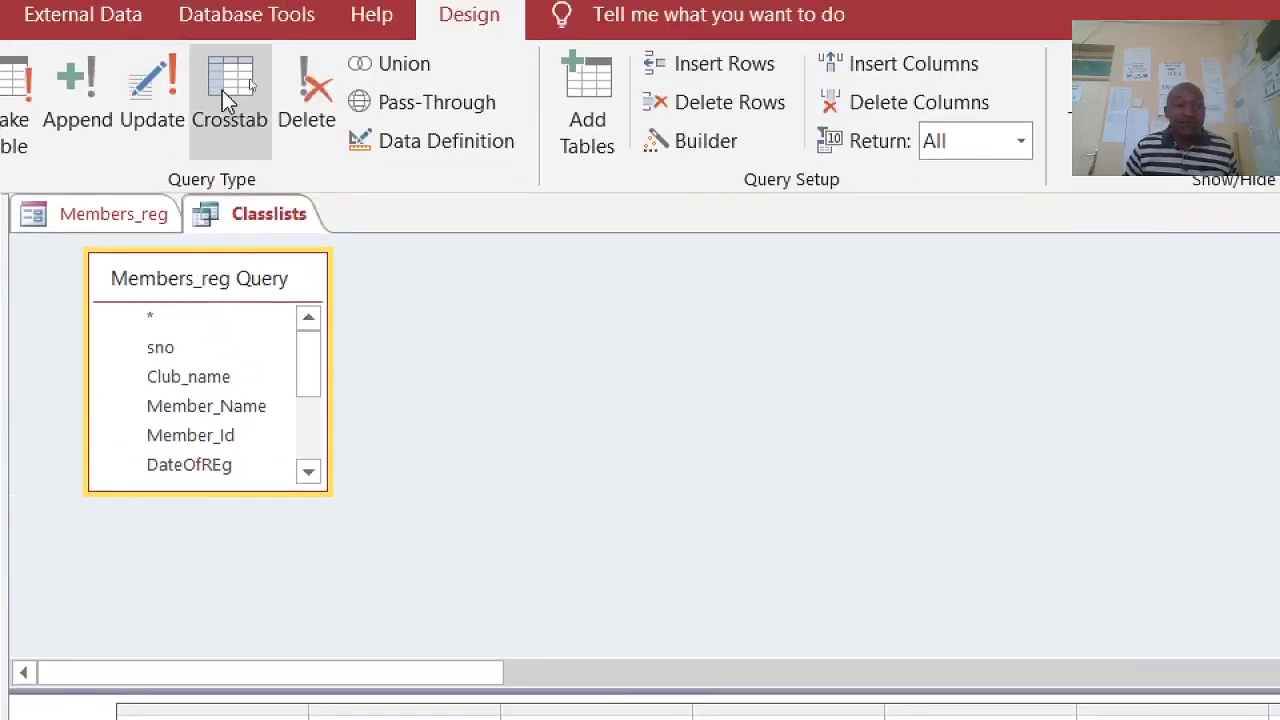
Step: Run the Classlists query for year of study 1 and course Accounting, and close the query
left_click(112, 110)
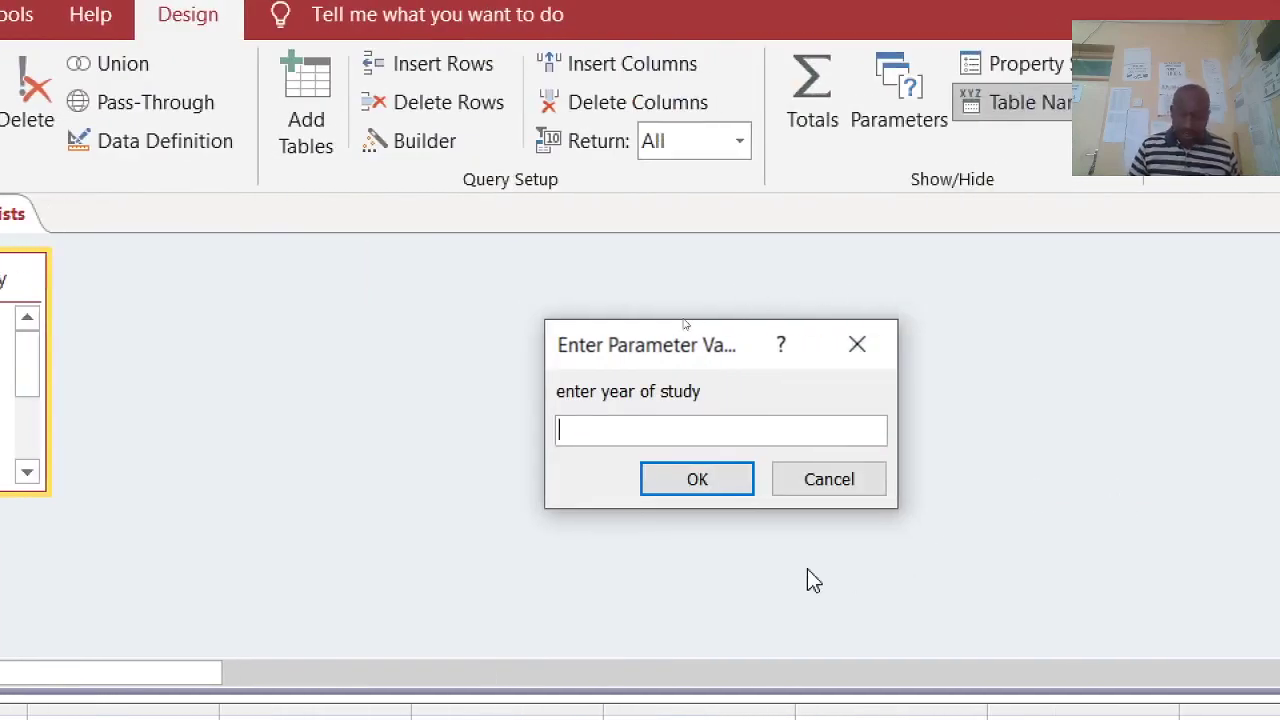
type("1")
key("Return")
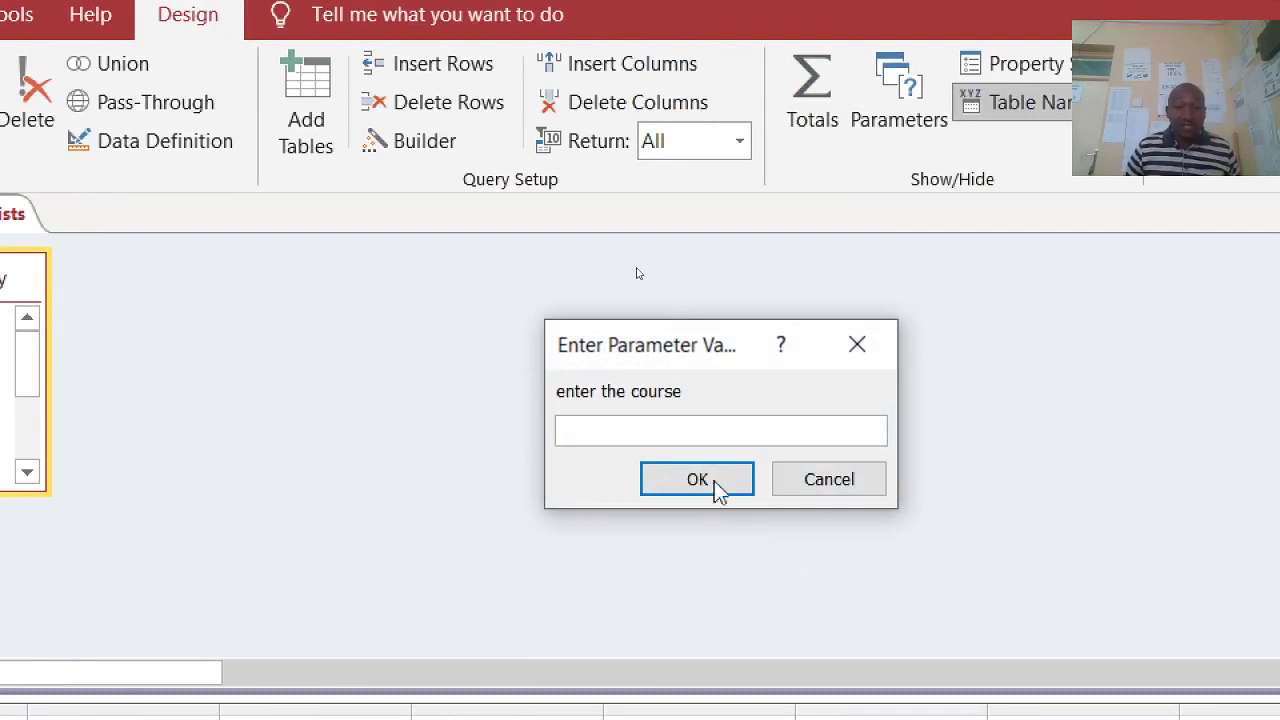
type("Accounting")
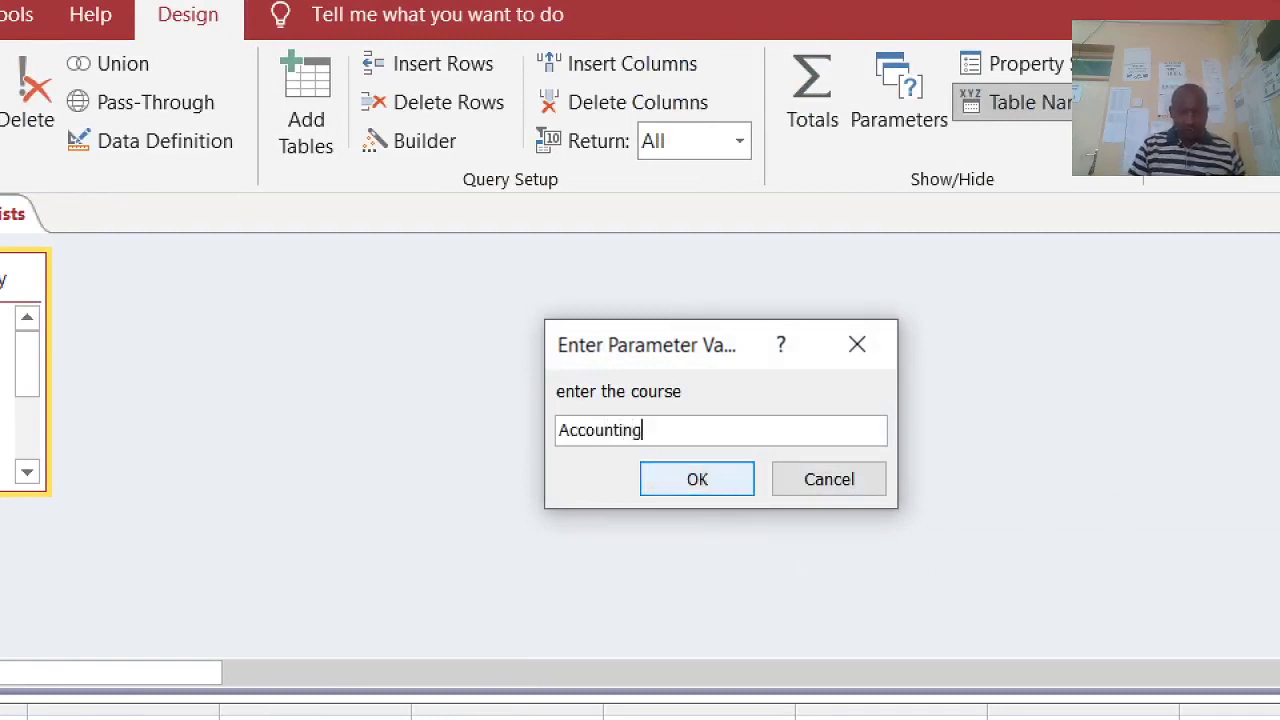
key("Return")
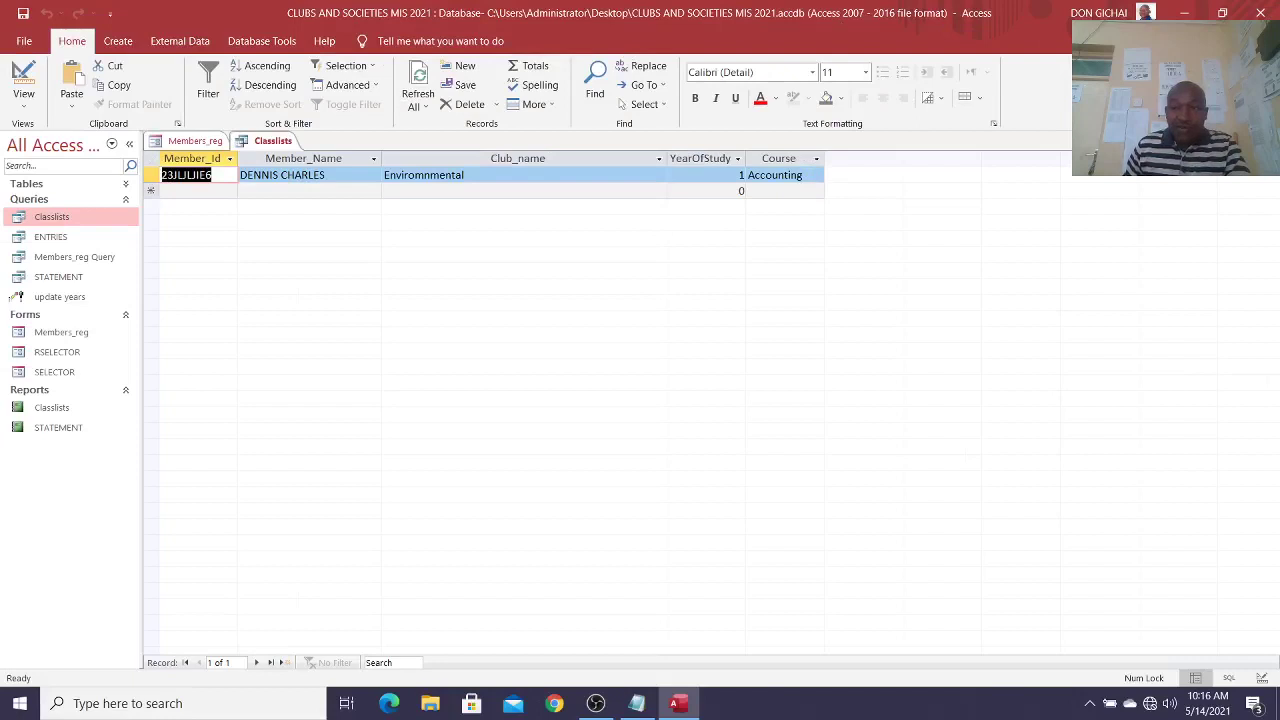
left_click(1269, 141)
Step: Refresh Members_reg, preview the Classlists report from its View classlists button for year of study 2 and Computer science, and close the preview
left_click(418, 88)
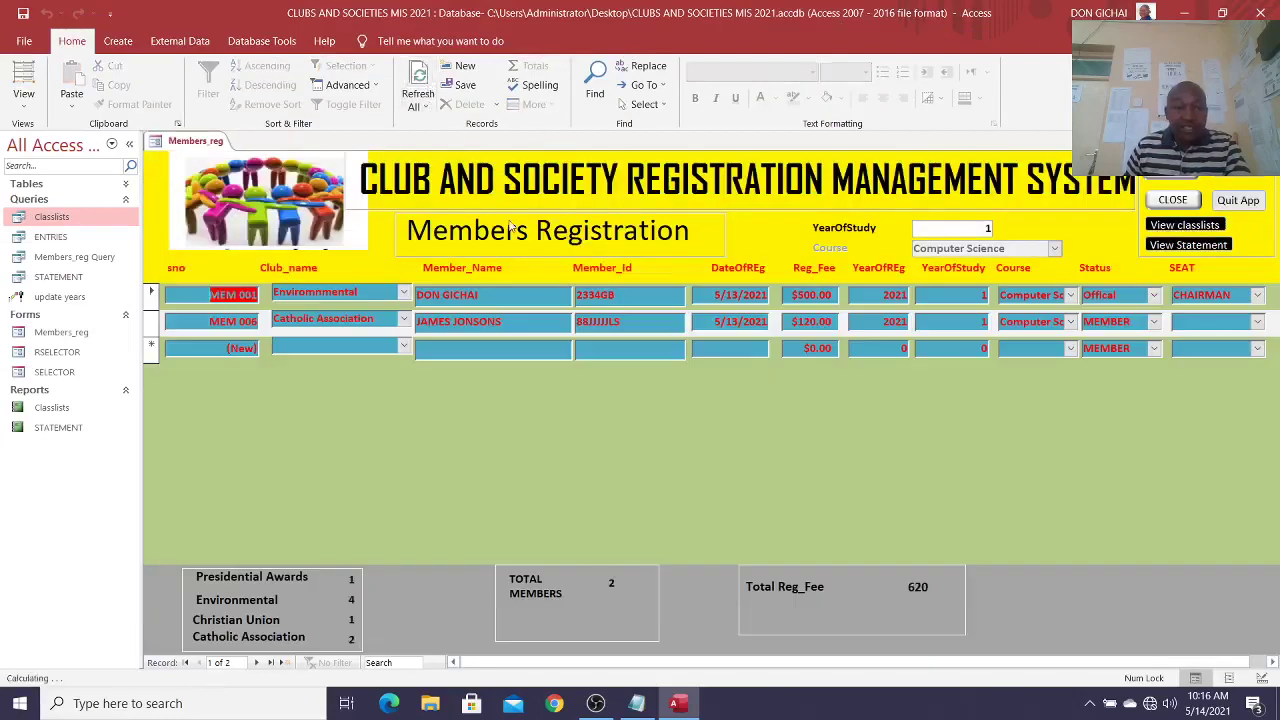
left_click(1190, 227)
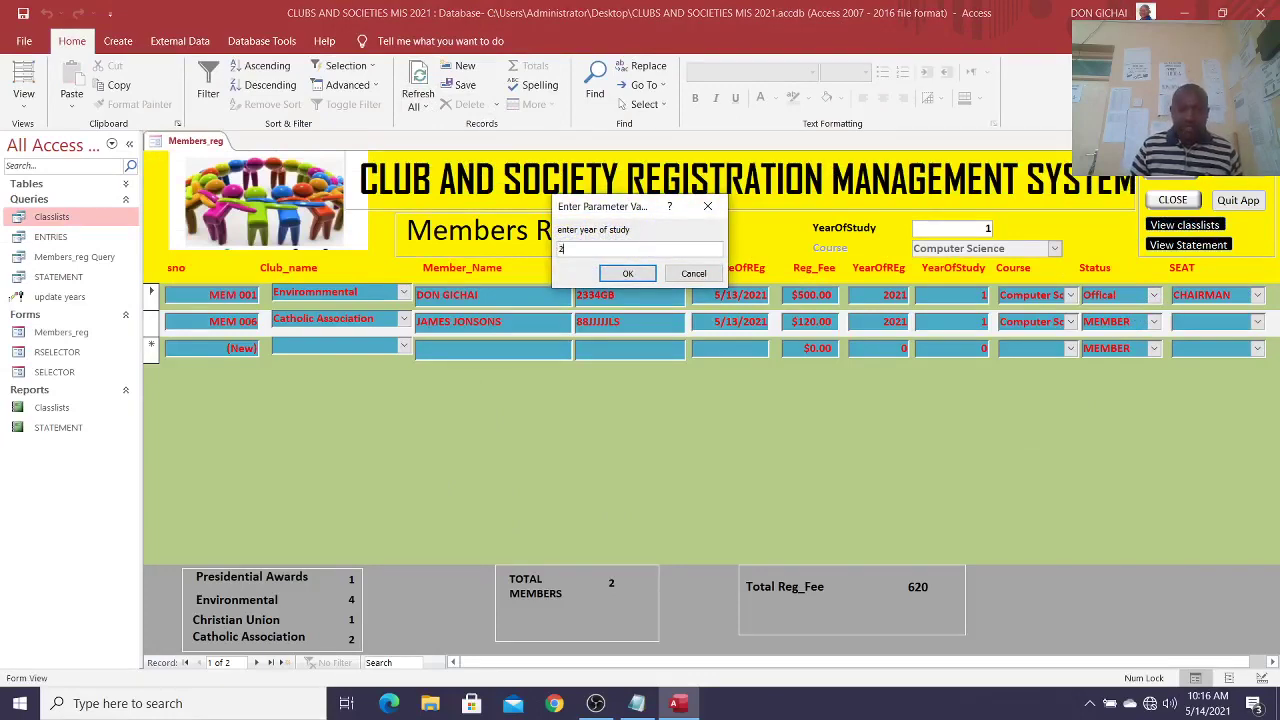
type("2")
key("Return")
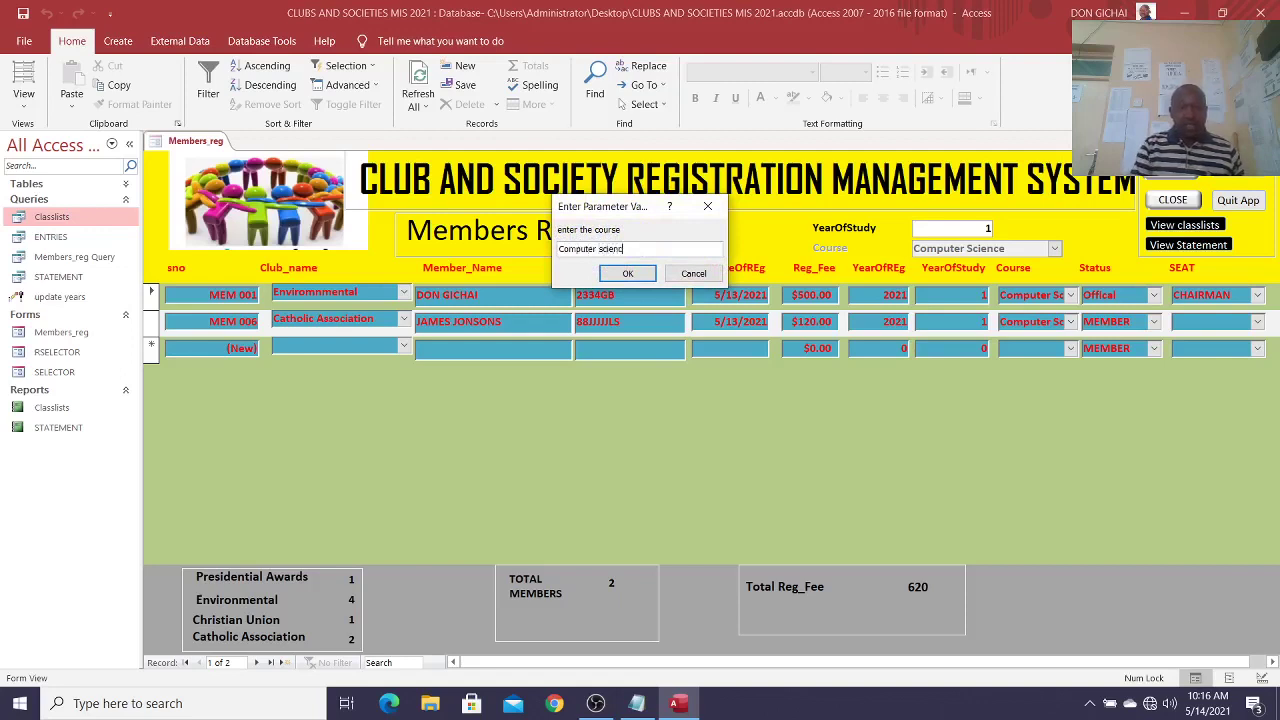
key("Return")
left_click(647, 254)
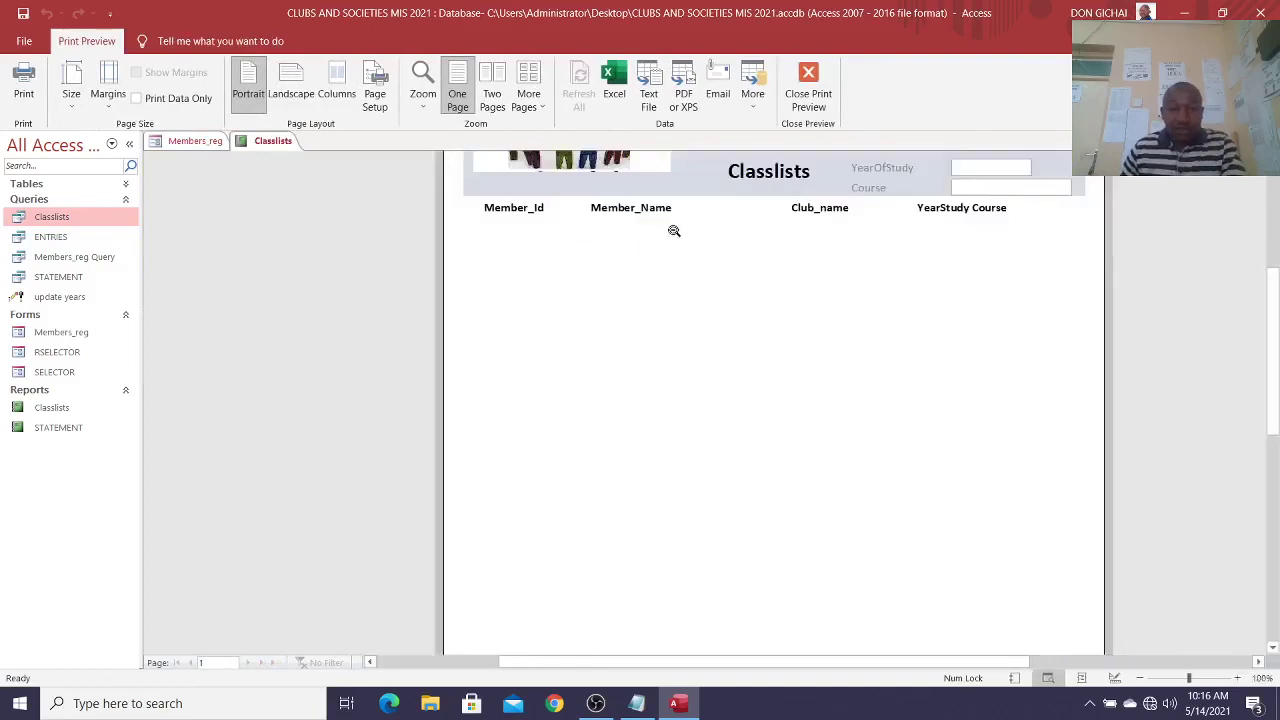
scroll(819, 260, "up", 2)
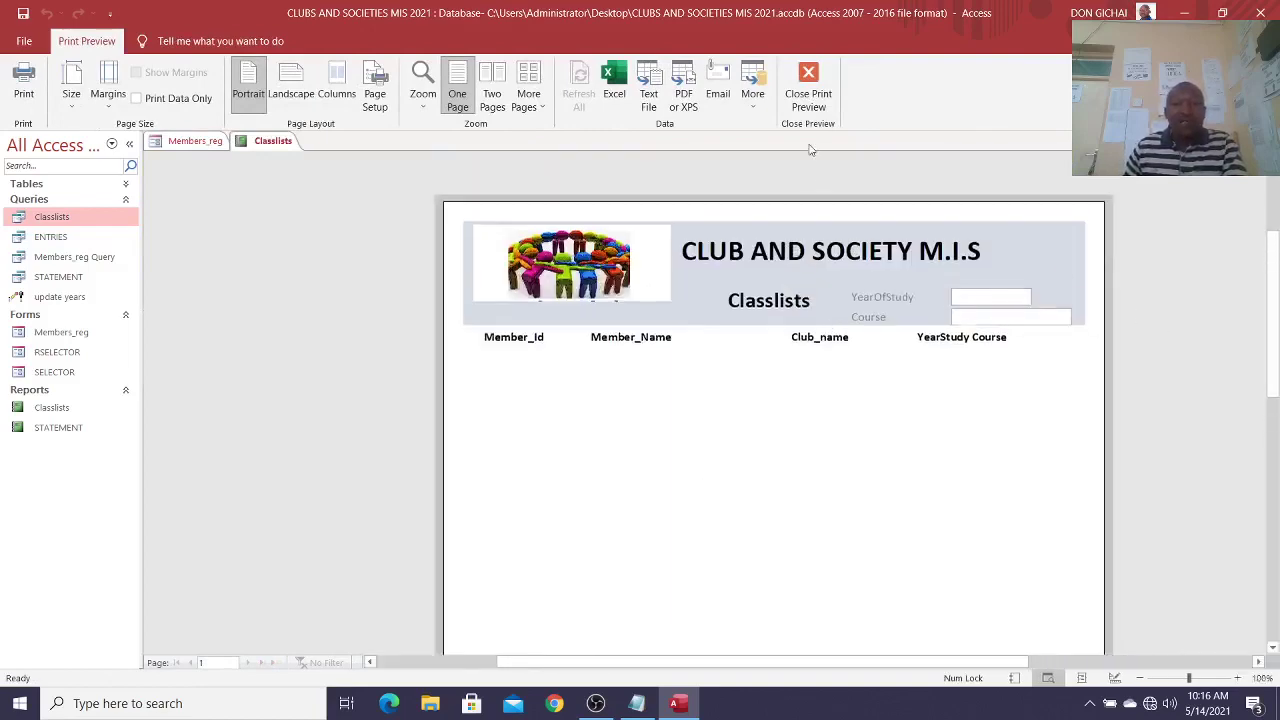
left_click(808, 85)
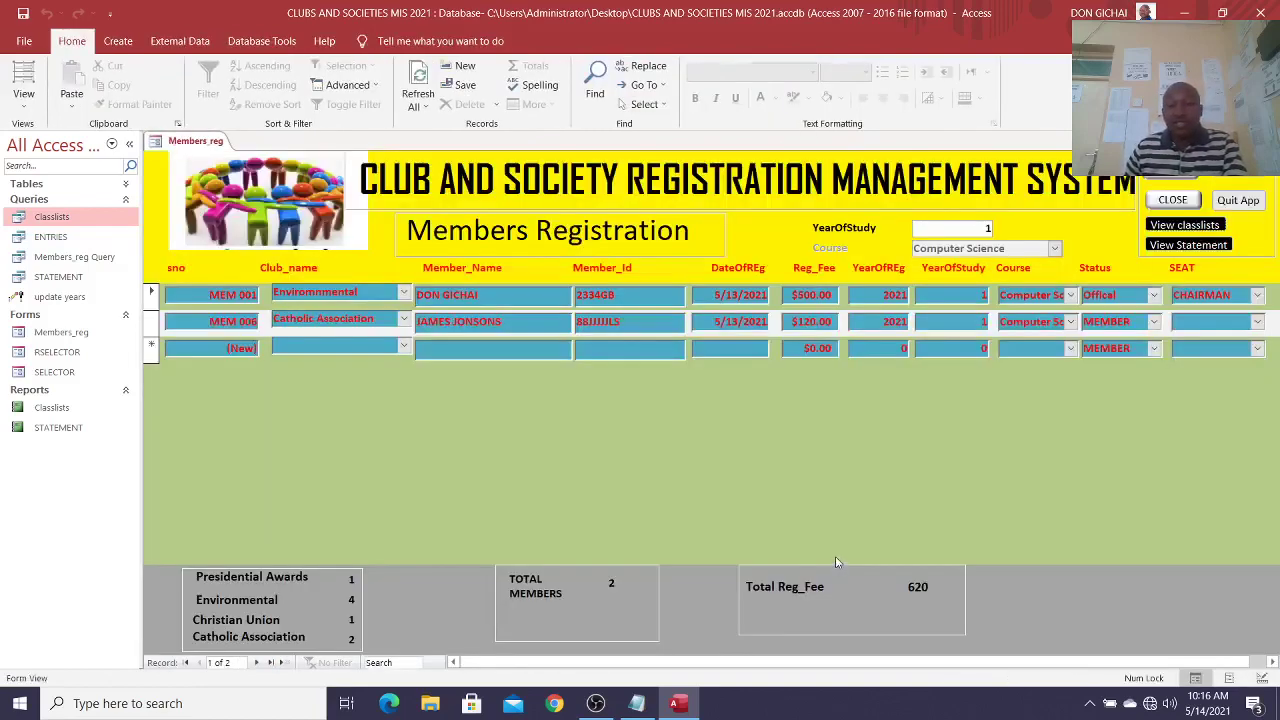
Step: Close the Members_reg form, confirming the exit, and create a new blank form in Design view
left_click(1230, 199)
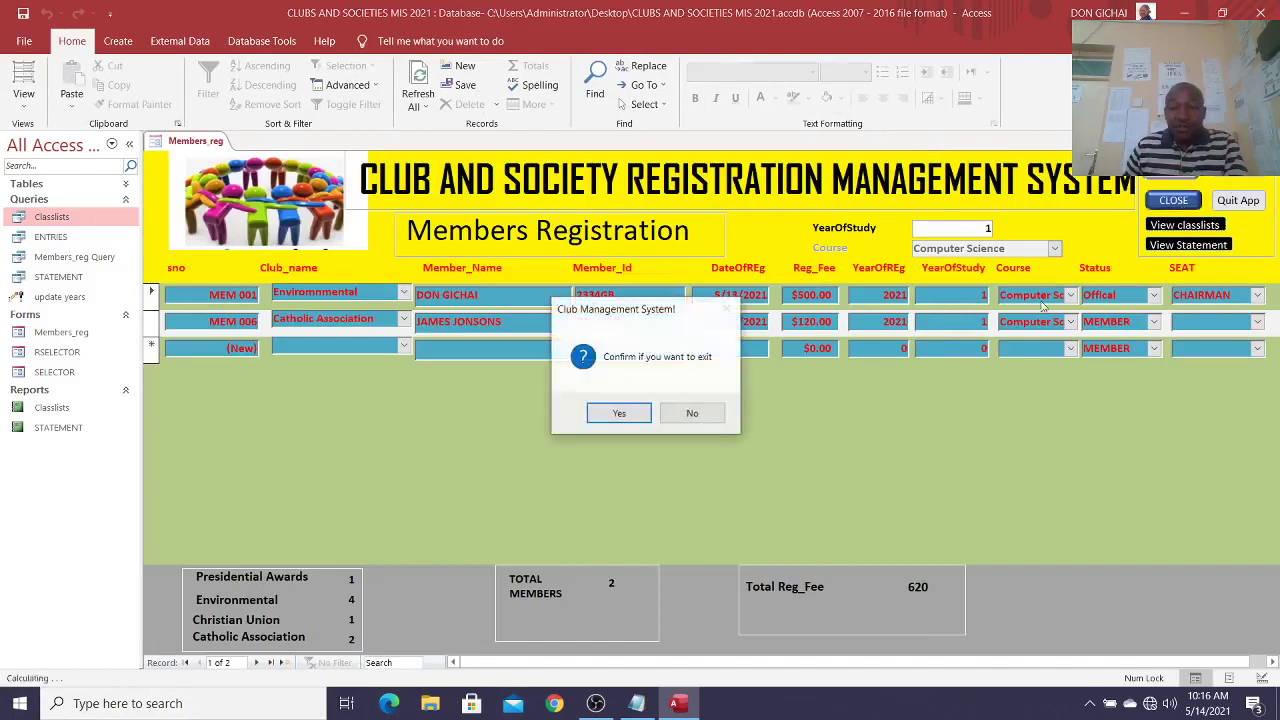
left_click(617, 412)
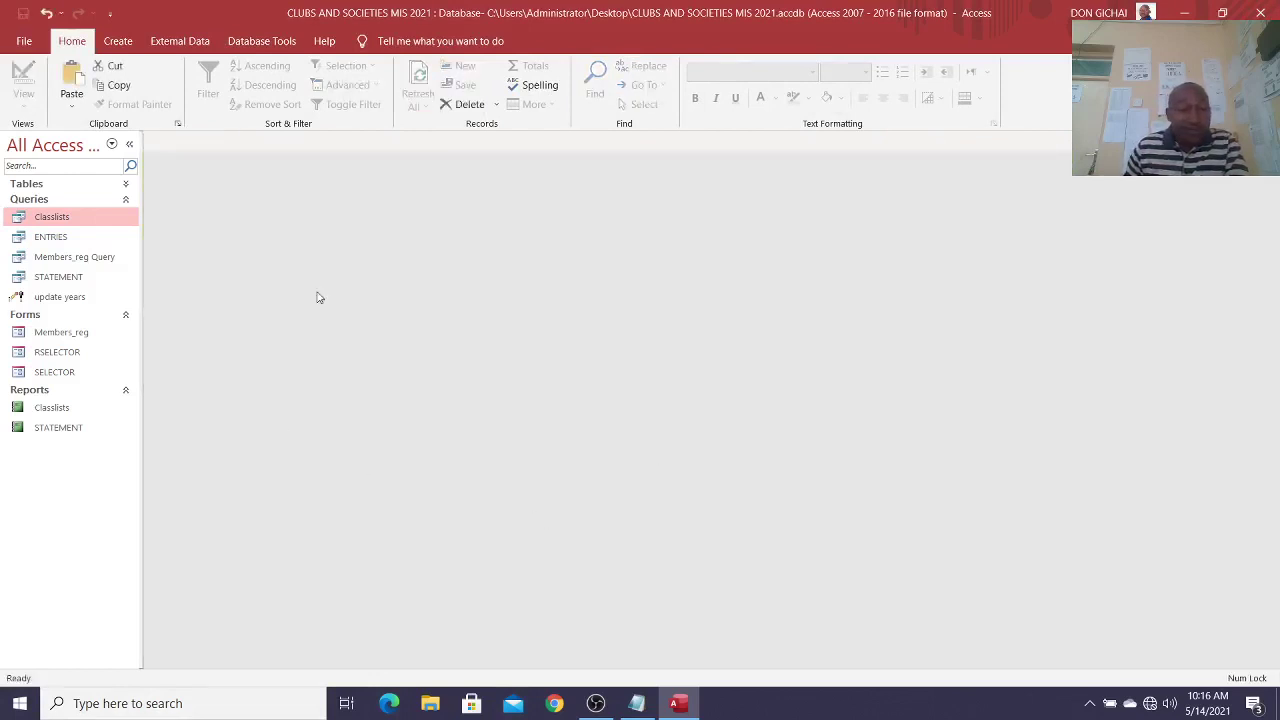
left_click(117, 41)
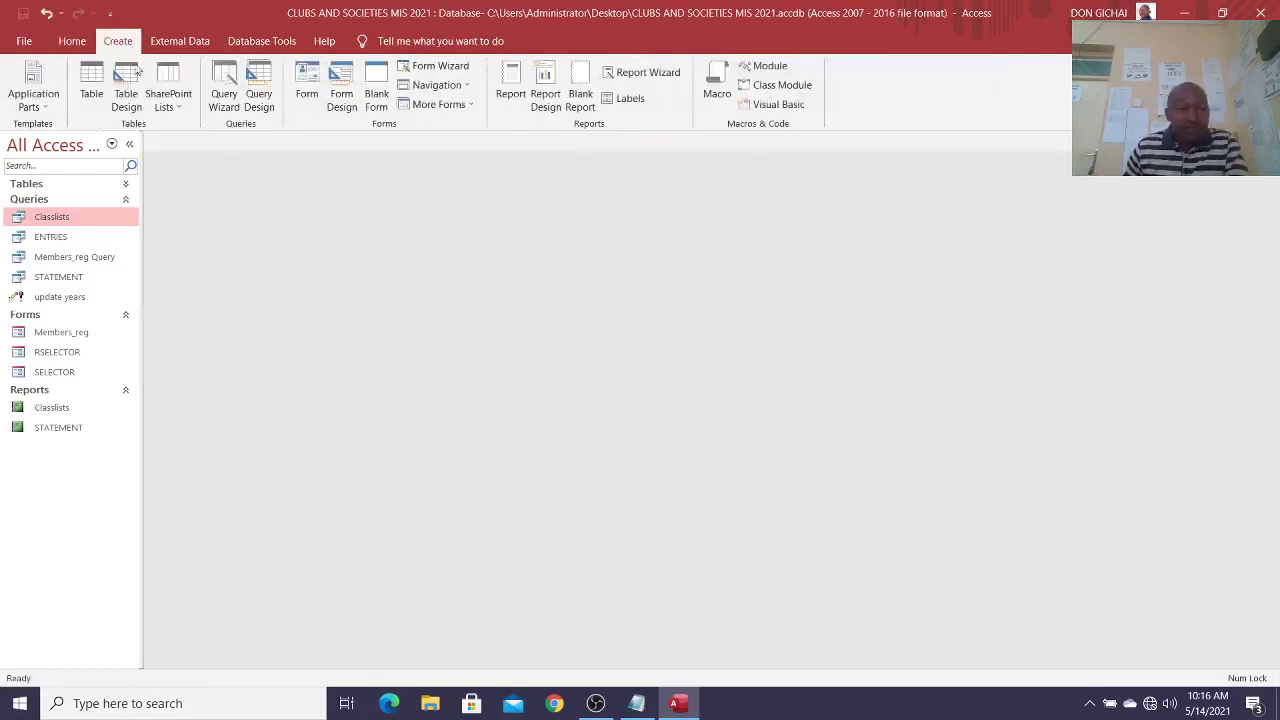
left_click(341, 88)
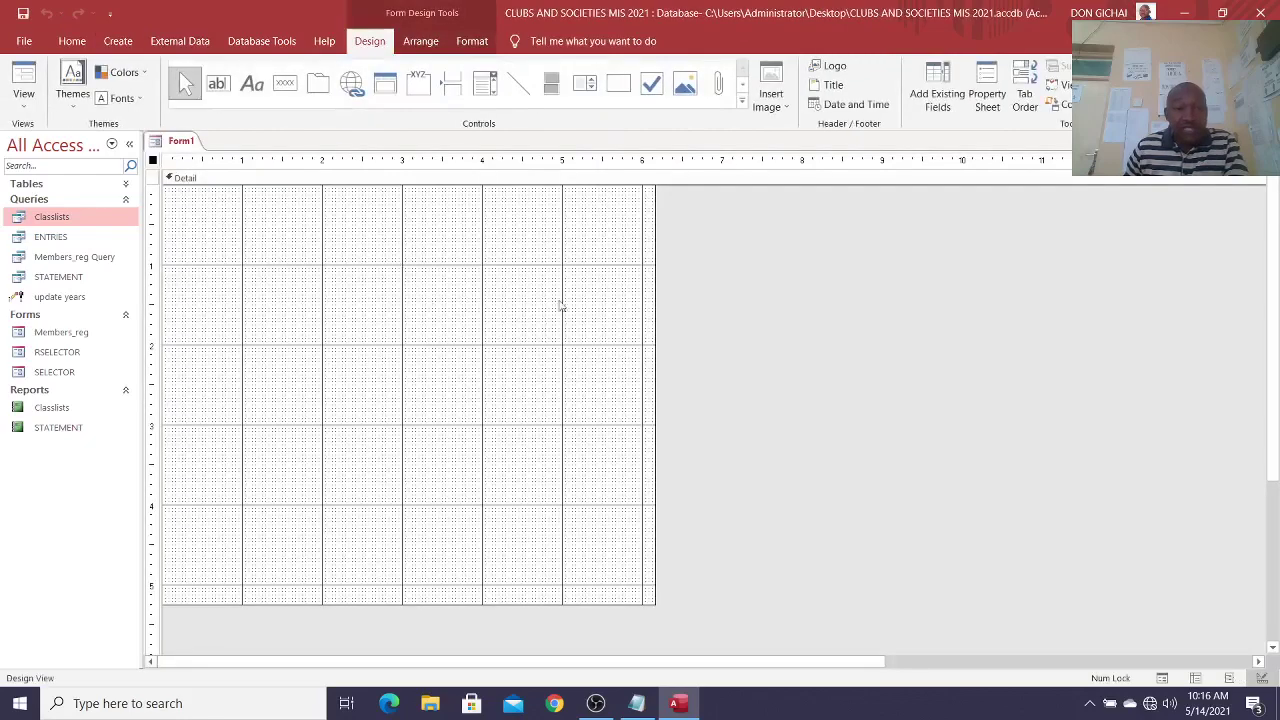
Step: Display the Property Sheet for the new form's Detail section and widen it
right_click(350, 262)
left_click(603, 351)
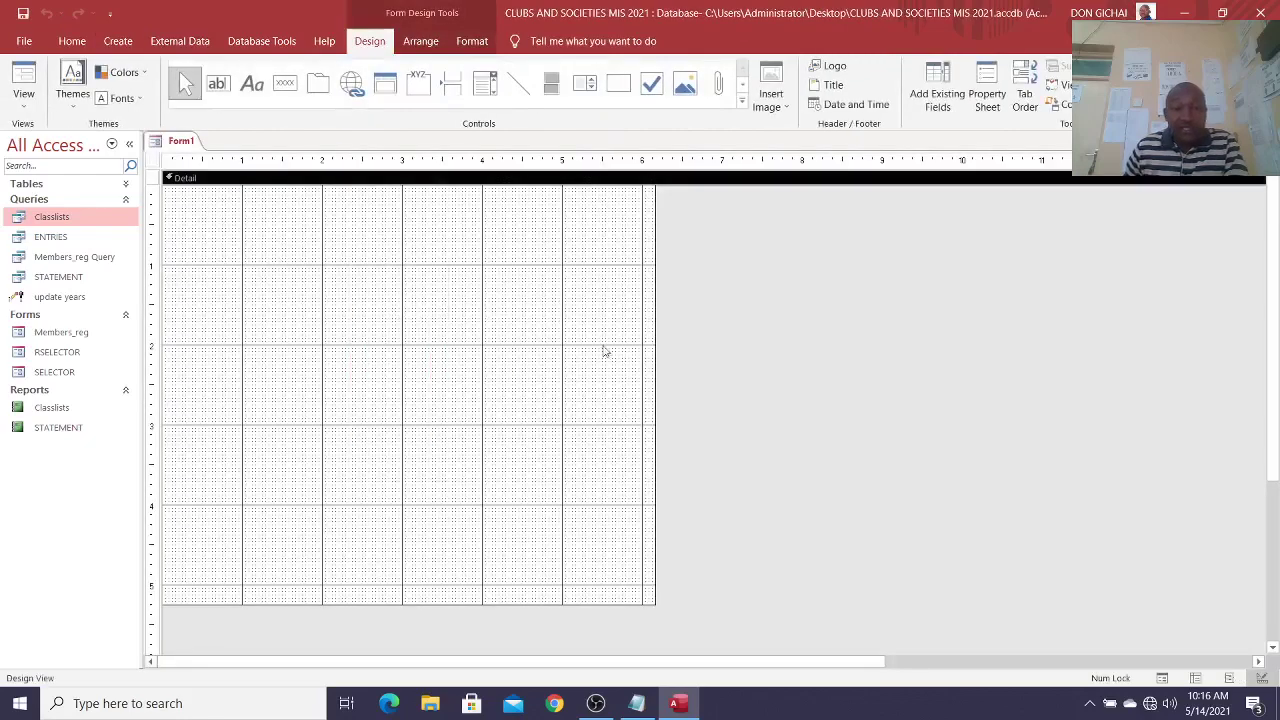
left_click(986, 100)
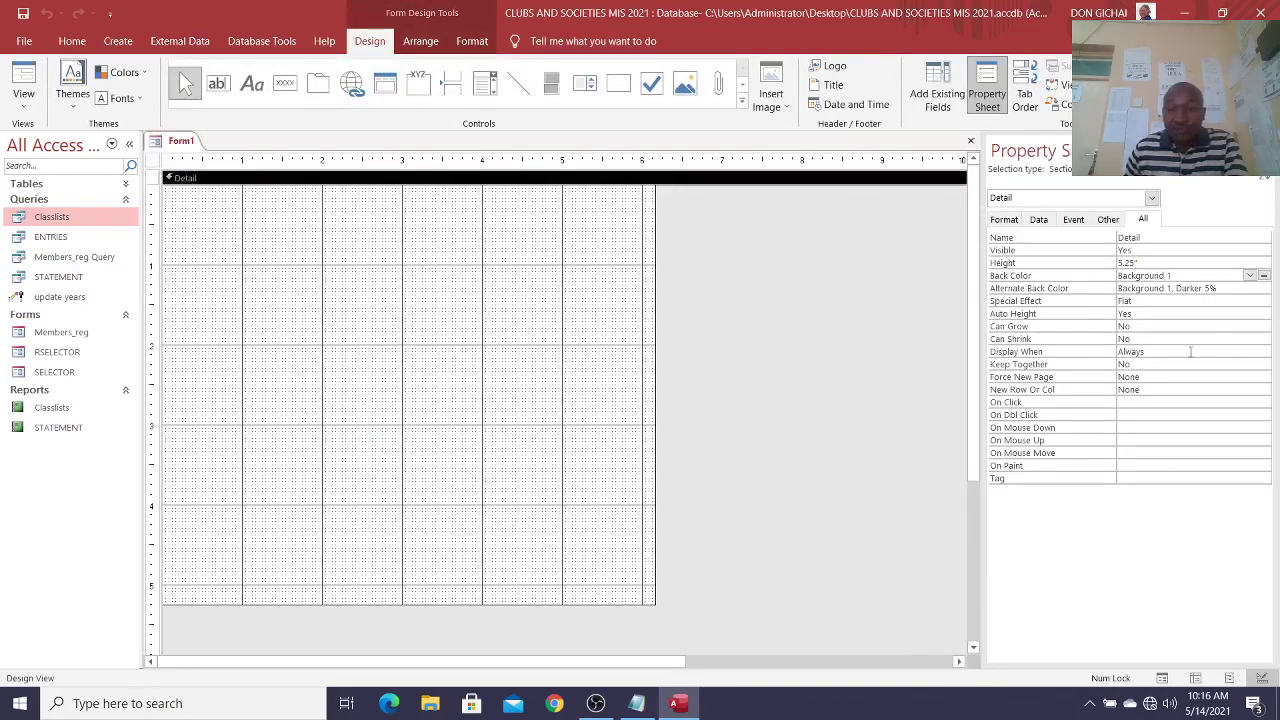
left_click_drag(985, 298, 745, 332)
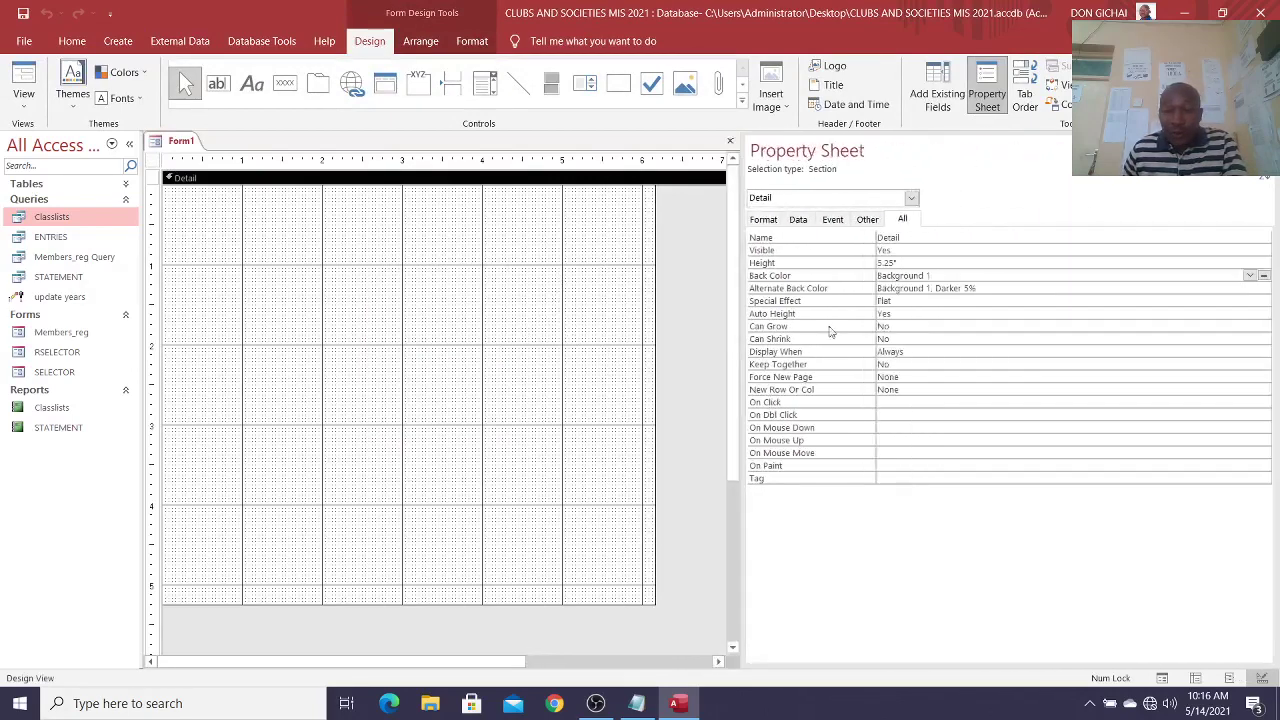
left_click(911, 198)
left_click(909, 199)
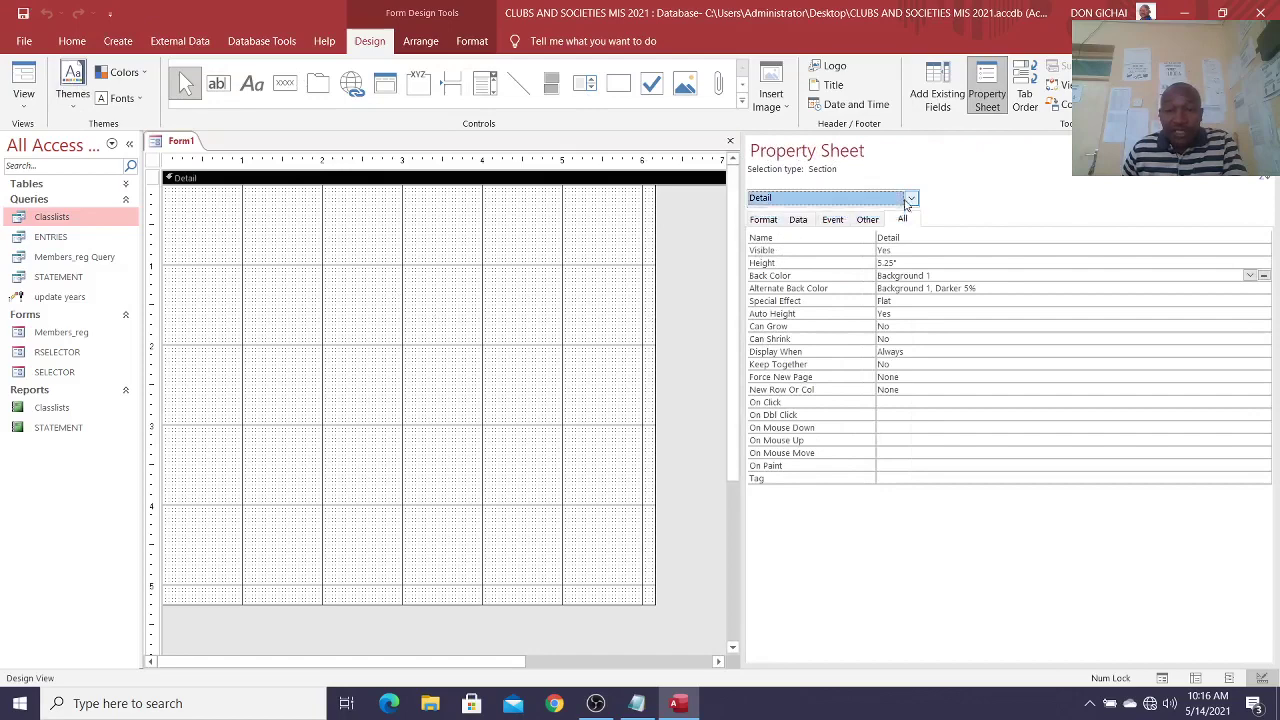
left_click(909, 199)
left_click(910, 199)
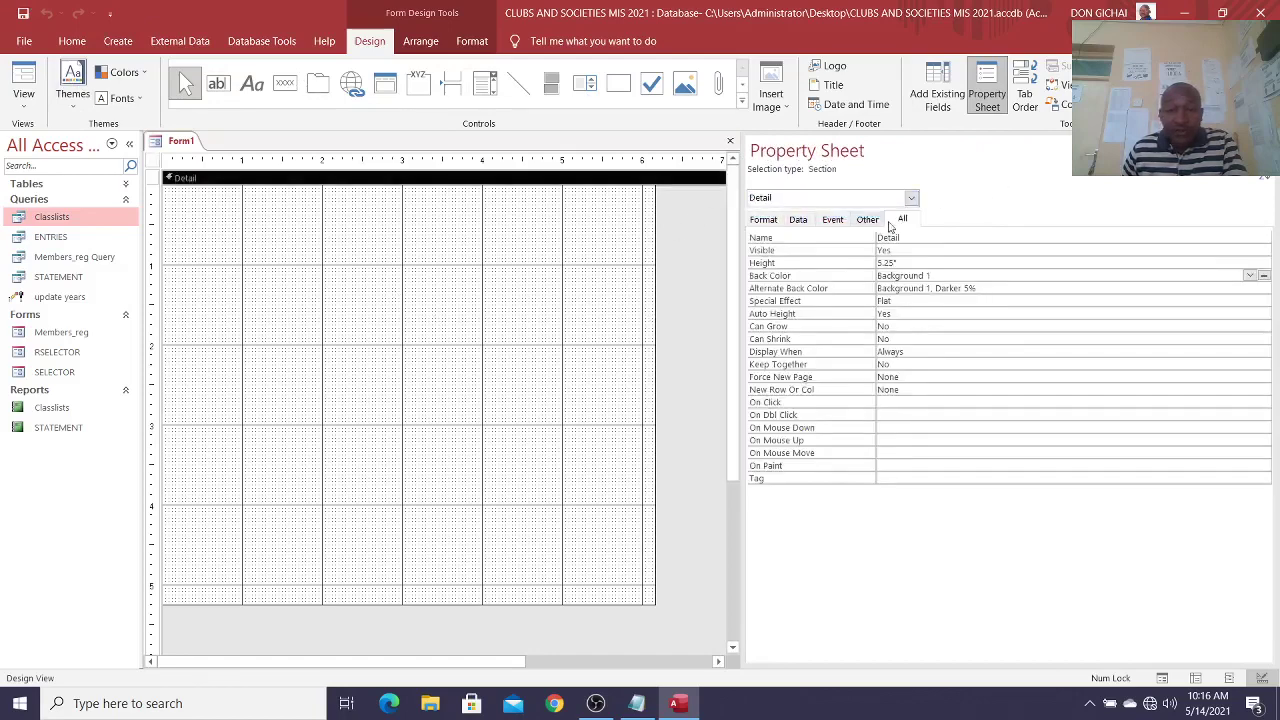
left_click(910, 198)
left_click(910, 198)
left_click(324, 220)
left_click(896, 200)
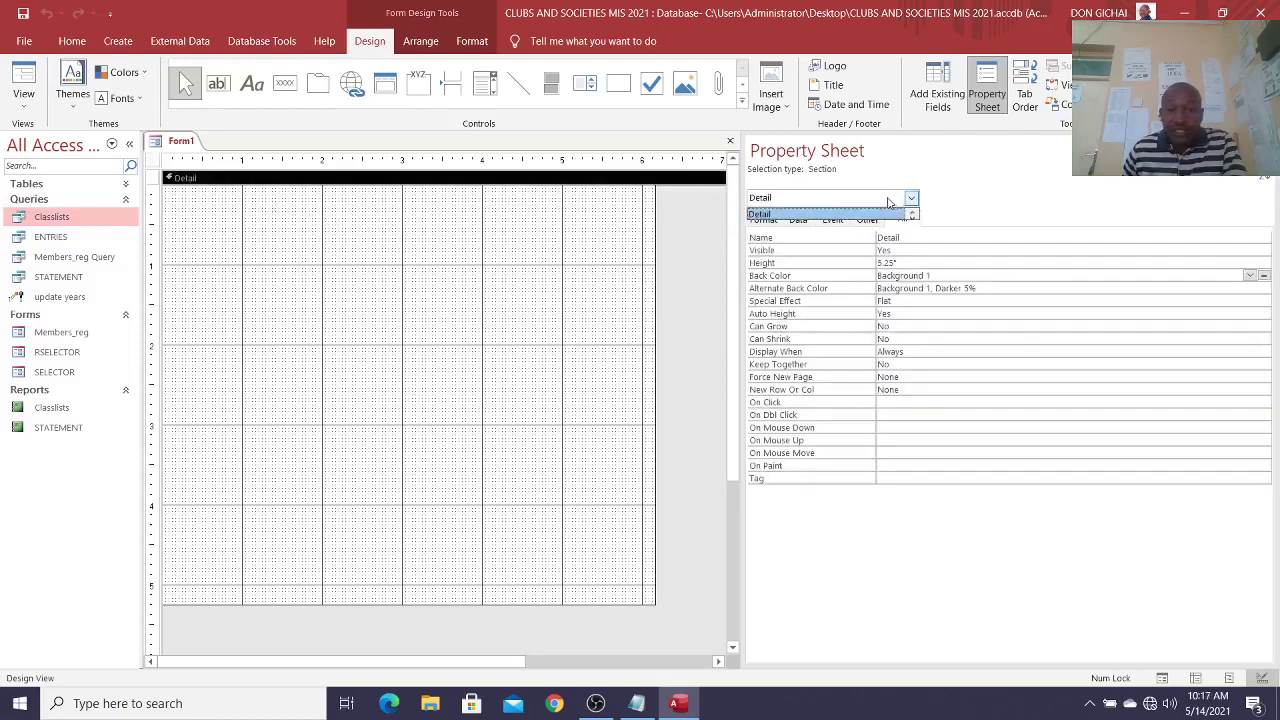
left_click(897, 200)
left_click(897, 200)
left_click(897, 200)
left_click(897, 200)
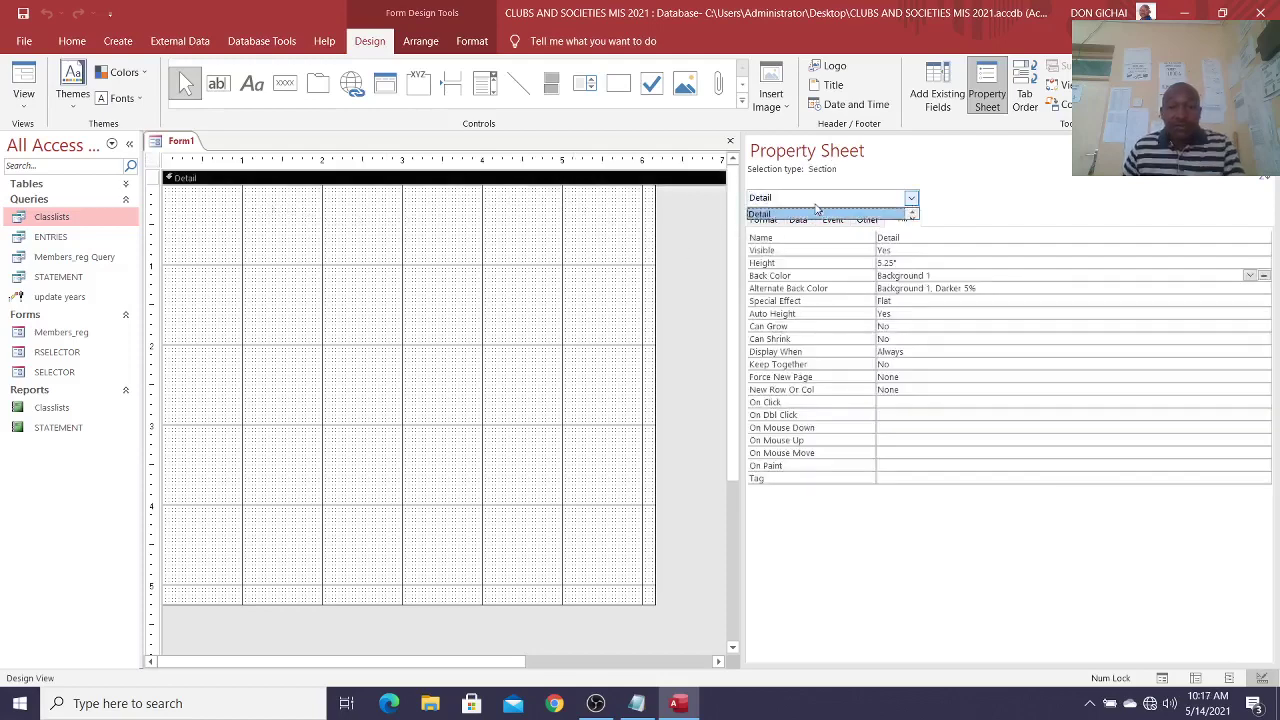
left_click(897, 200)
Step: Set the new form's background picture to members.jpg and its picture alignment to Form Center
left_click(153, 161)
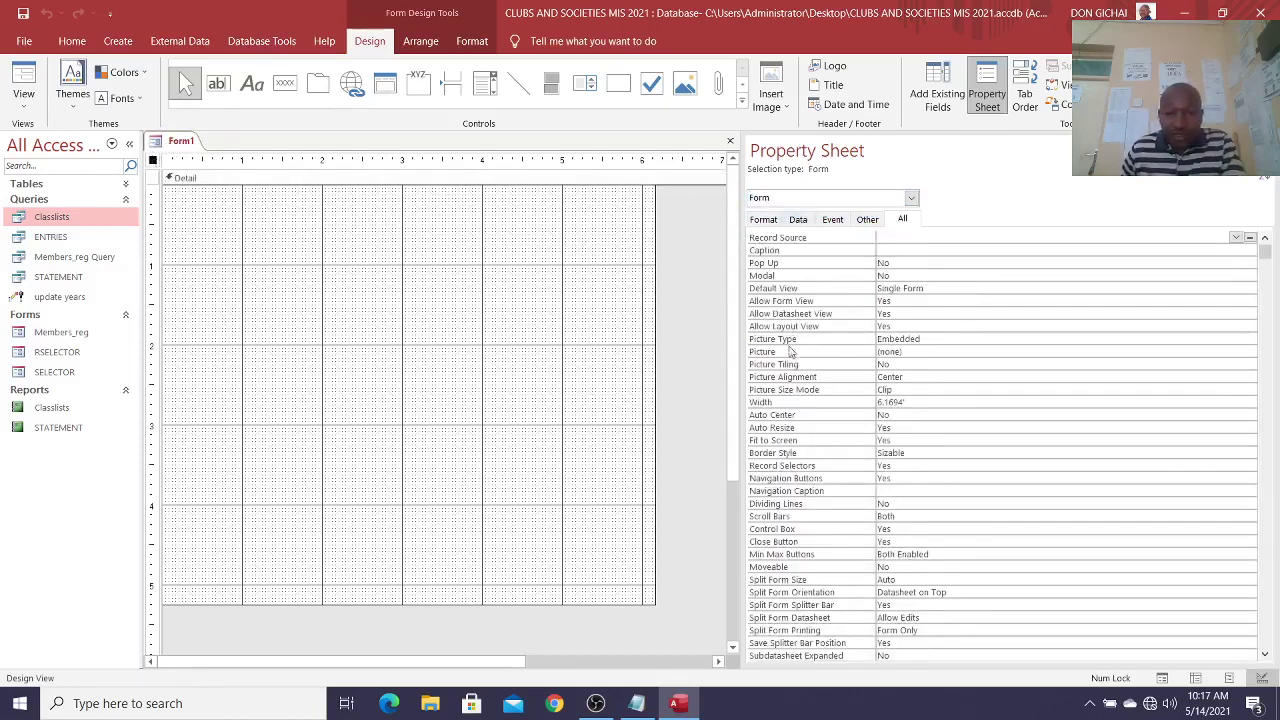
left_click(914, 351)
left_click(1250, 351)
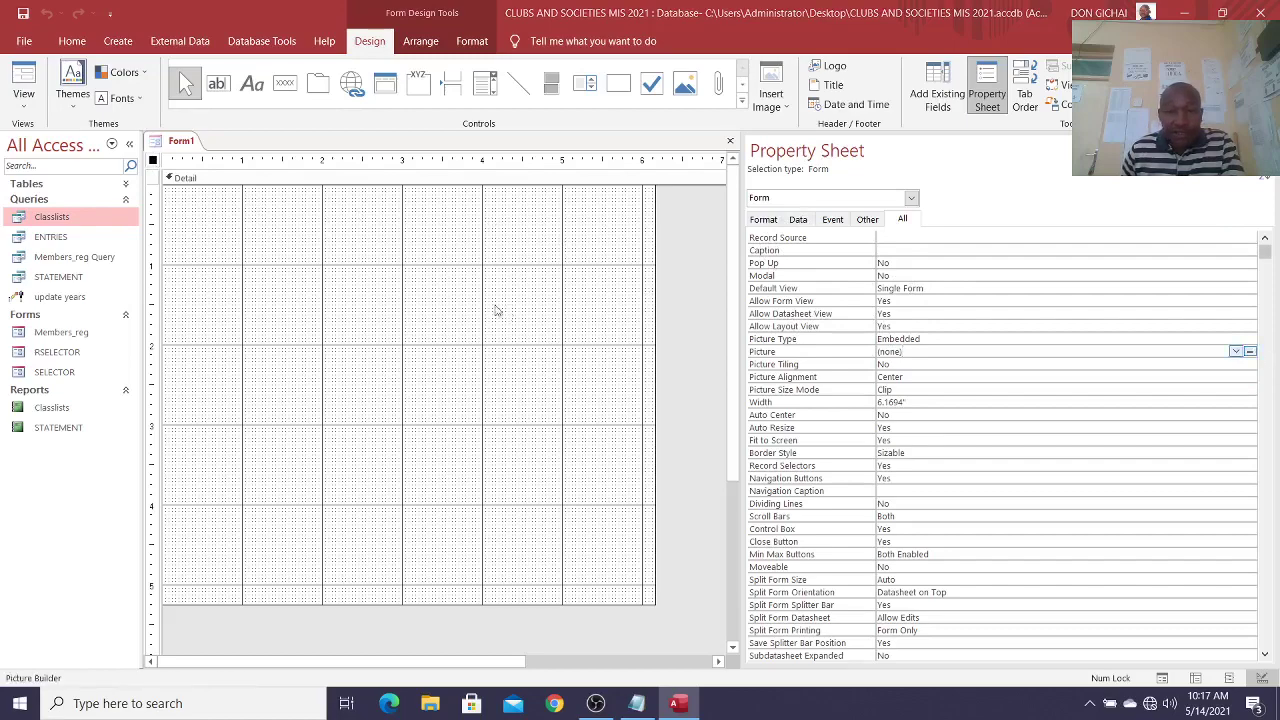
double_click(194, 266)
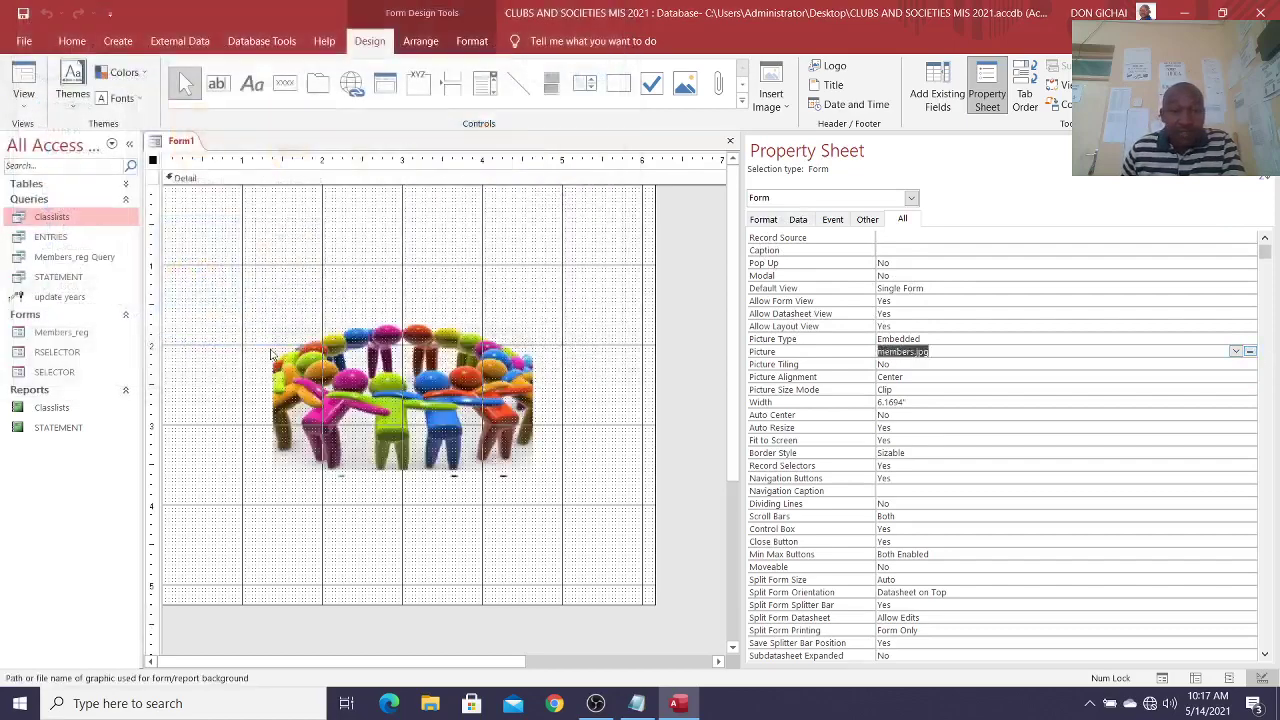
double_click(942, 377)
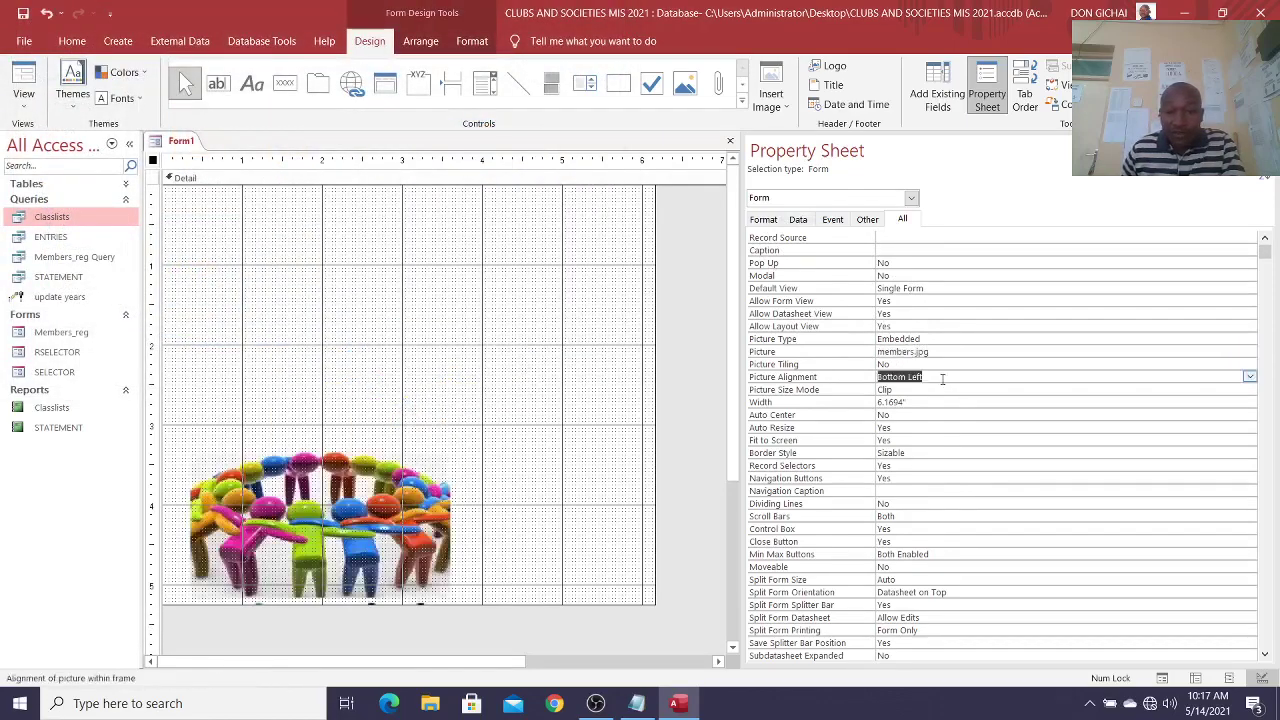
double_click(942, 377)
double_click(942, 377)
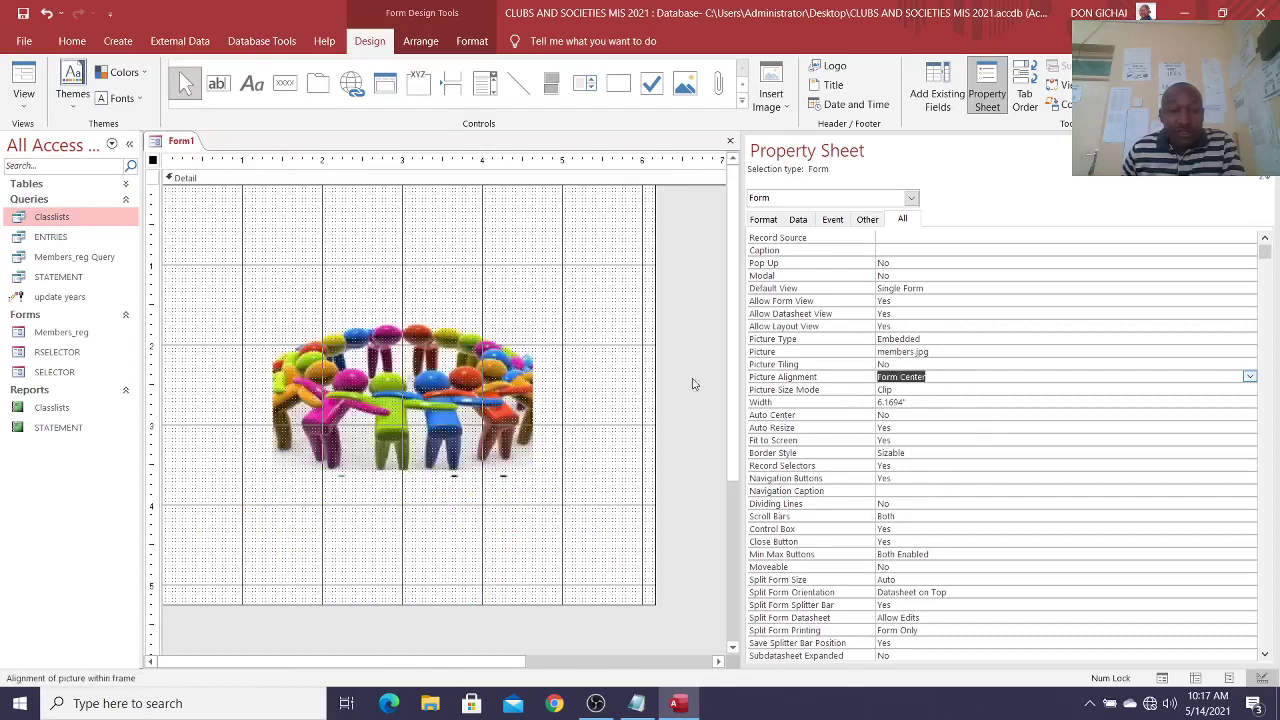
Step: Save the new form under the name MAIN
key("ctrl+s")
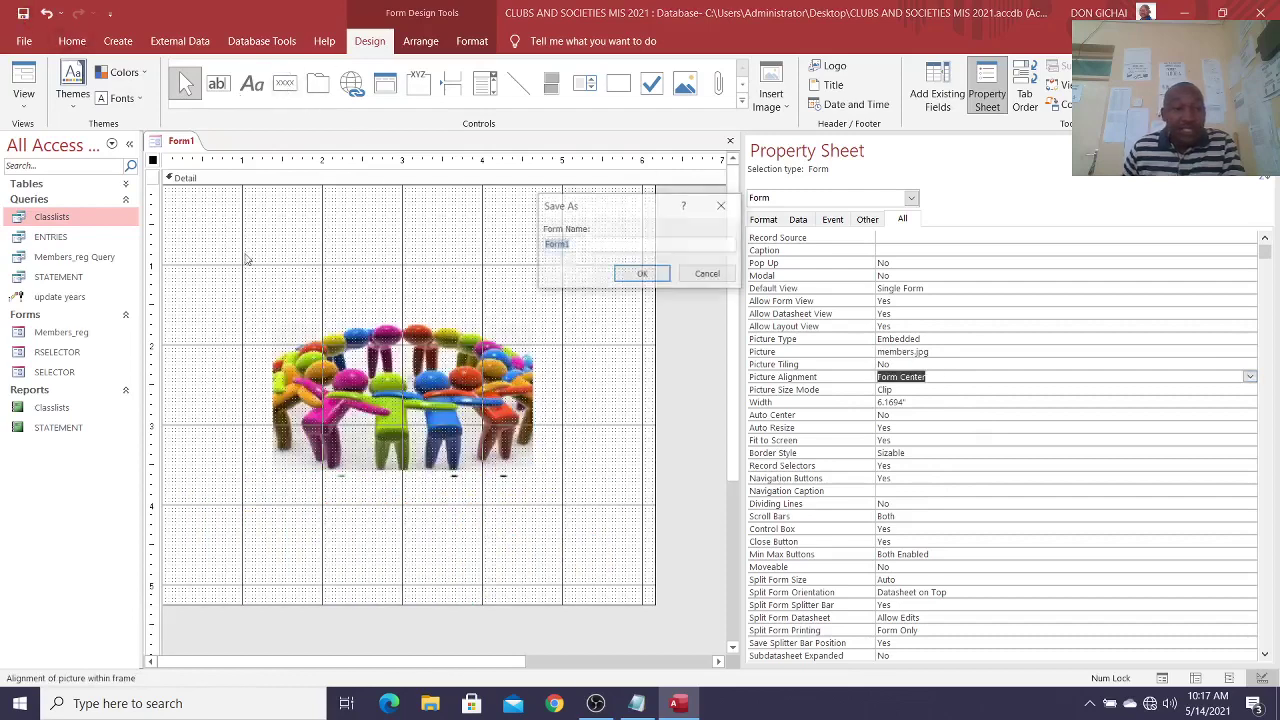
key("Caps_Lock")
type("MA")
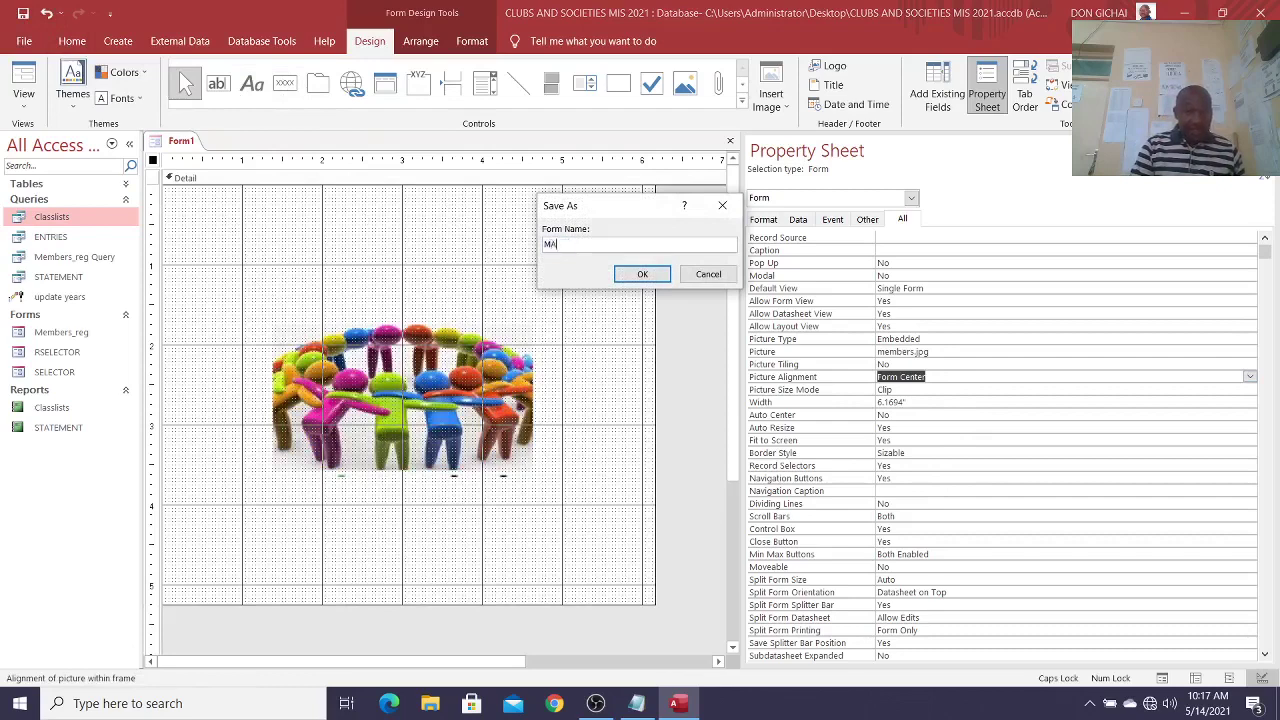
type("IN")
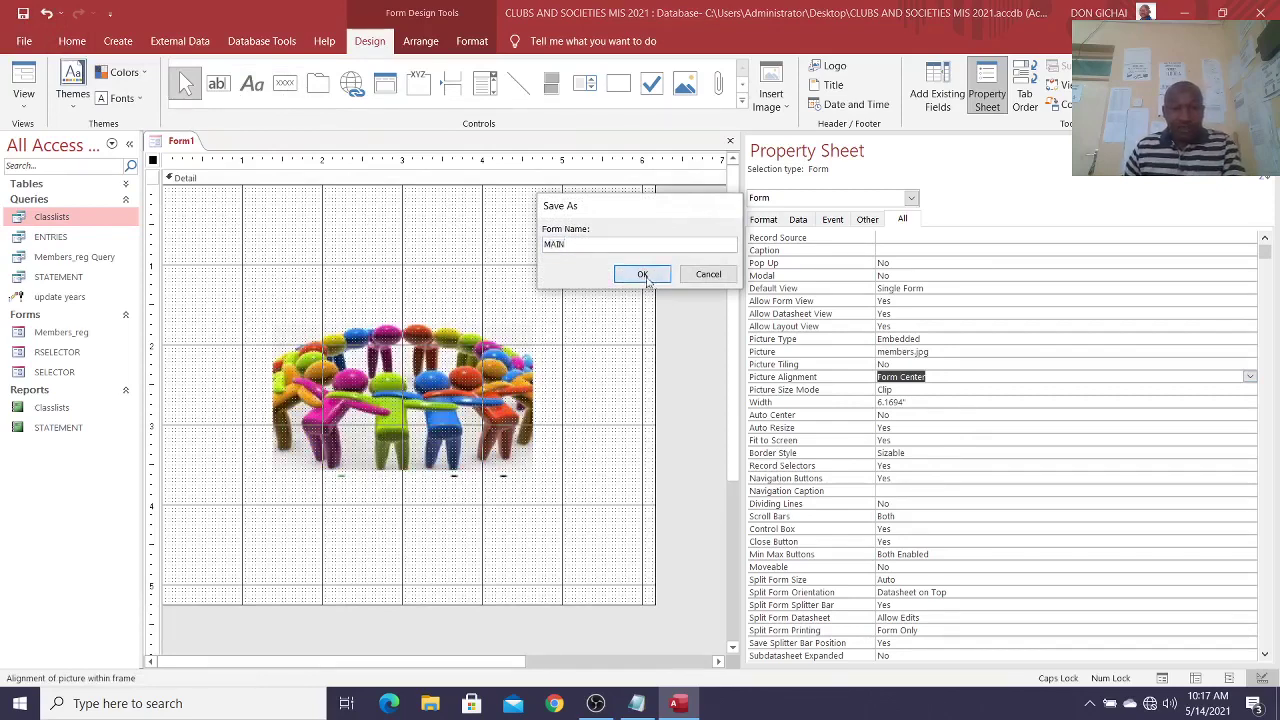
left_click(645, 274)
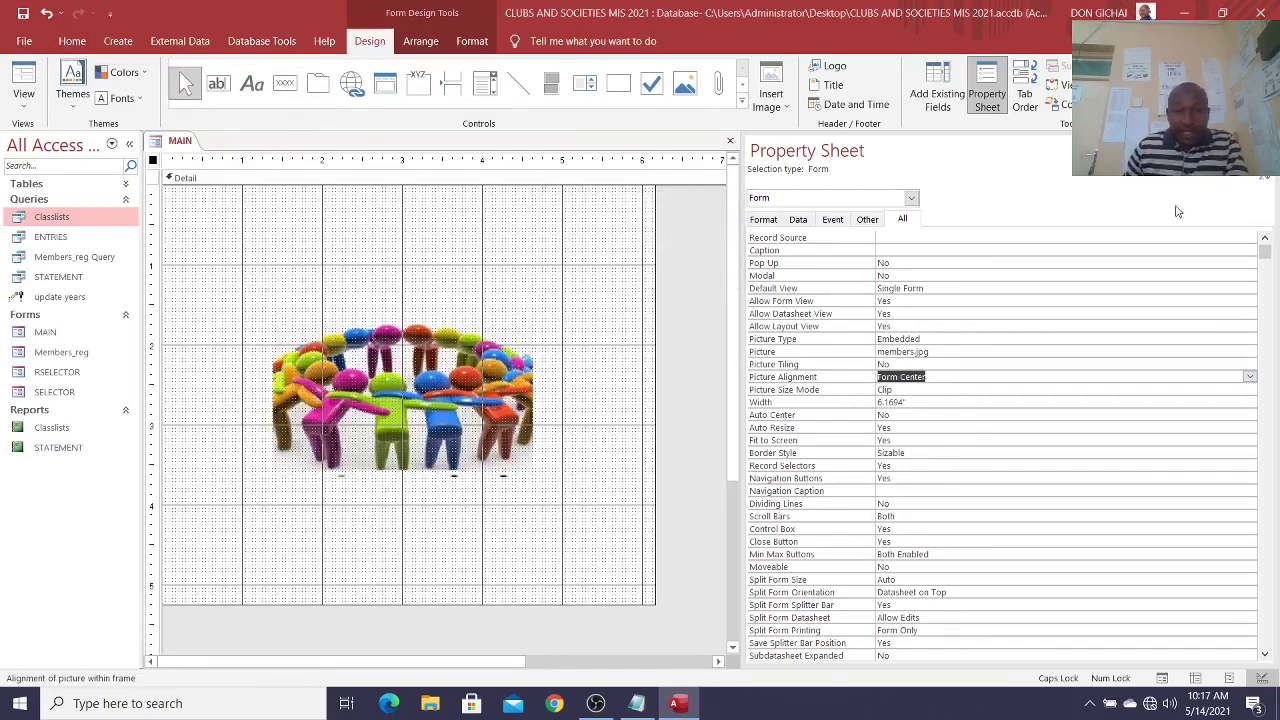
Step: Check the MAIN form with its background picture in Form View and return to Design View
left_click(23, 80)
right_click(568, 243)
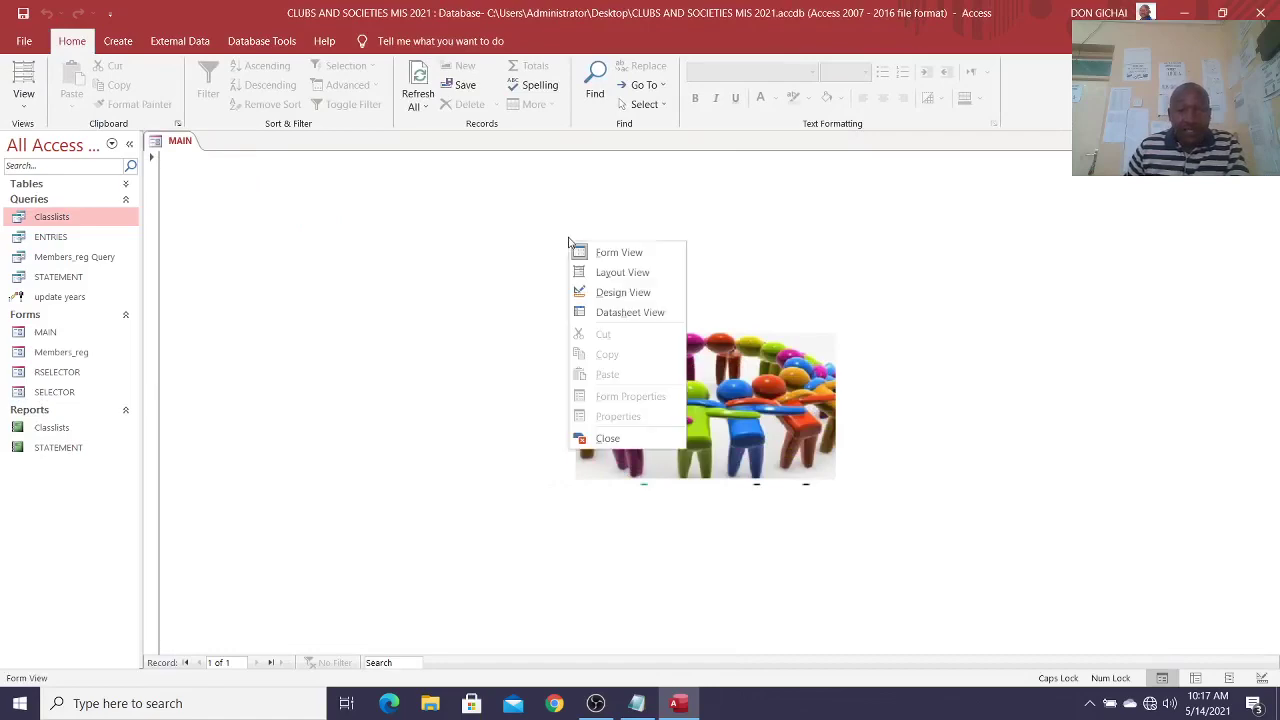
left_click(615, 292)
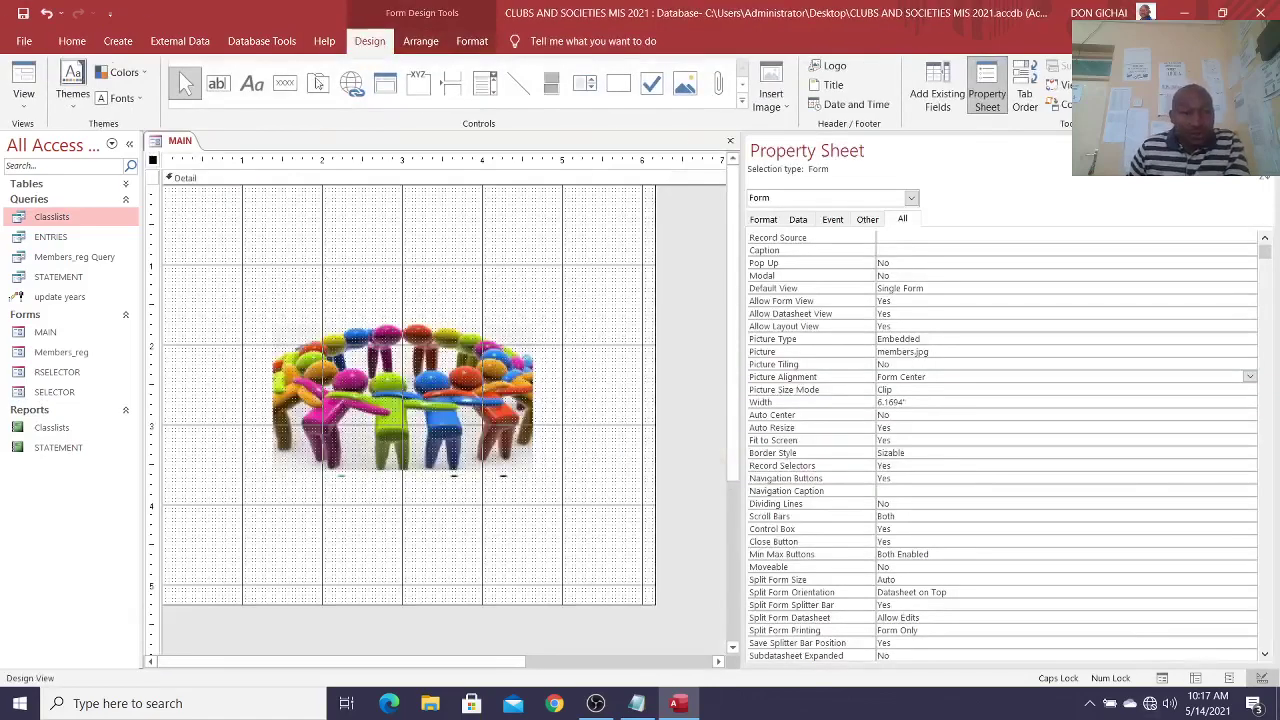
Step: Close the Property Sheet and draw a command button above the picture with the Open Form action for the SELECTOR form
left_click(1263, 150)
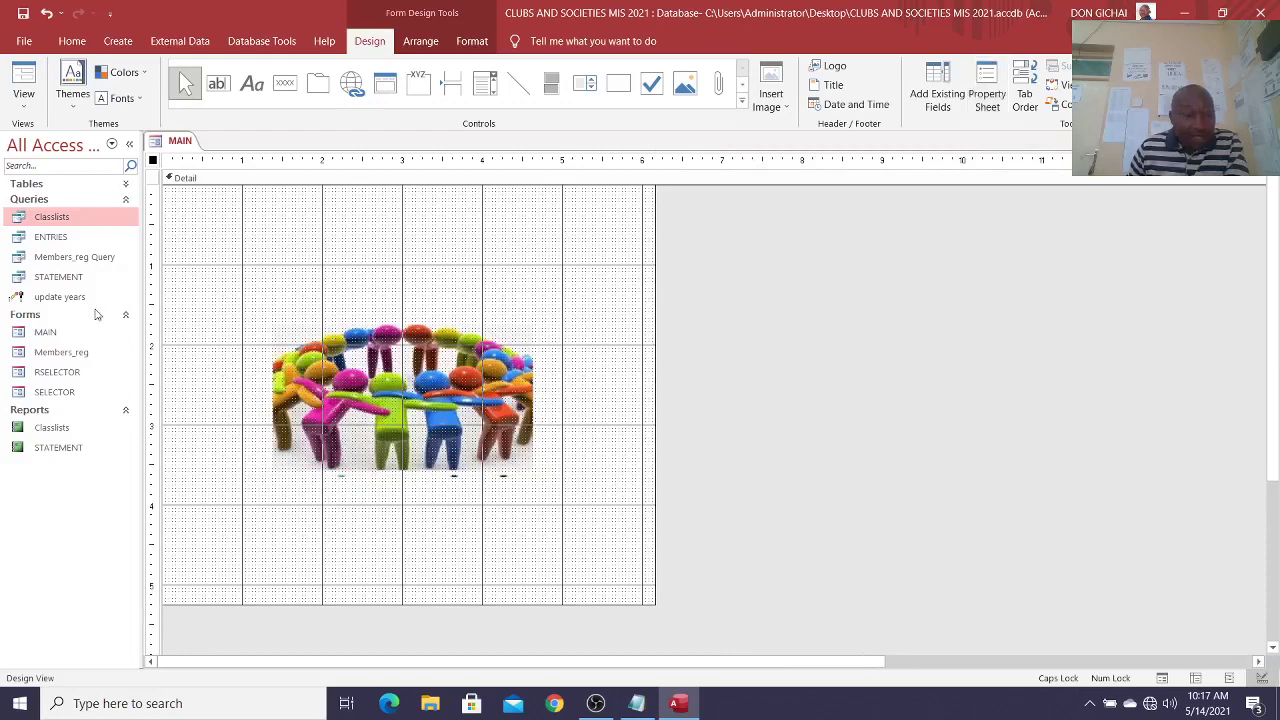
left_click(285, 82)
left_click_drag(260, 240, 456, 278)
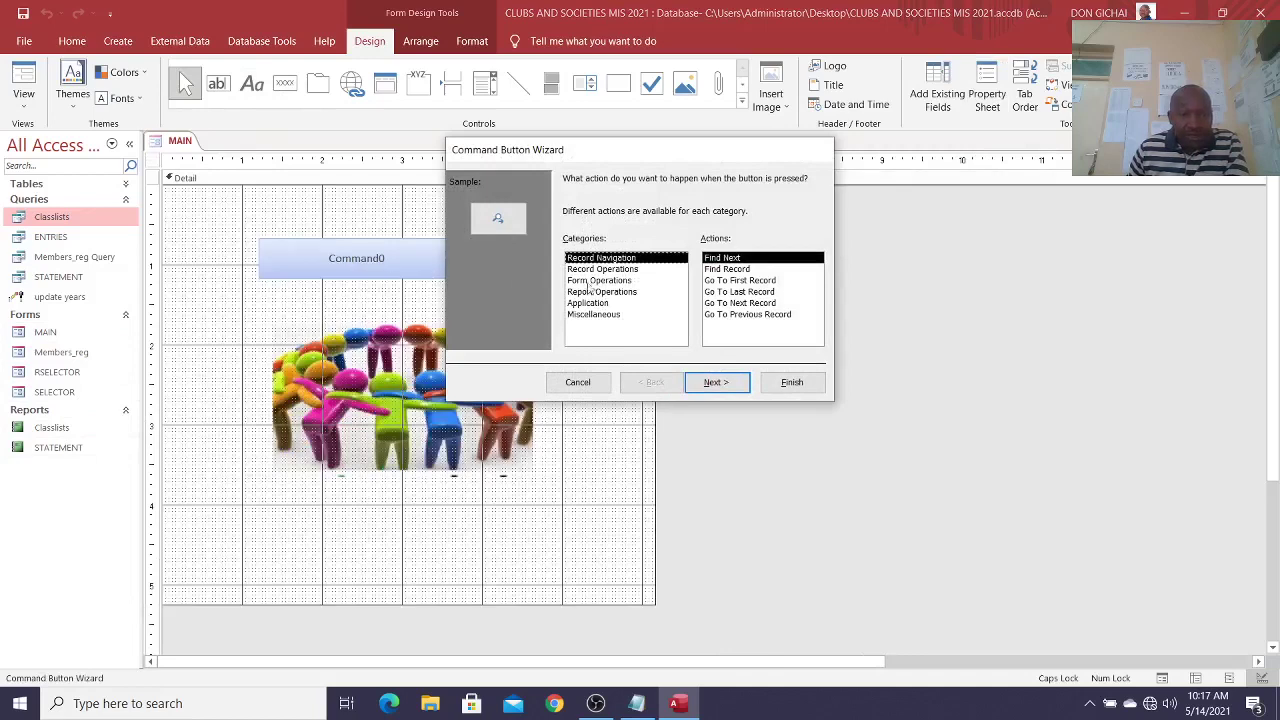
left_click(625, 282)
left_click(716, 382)
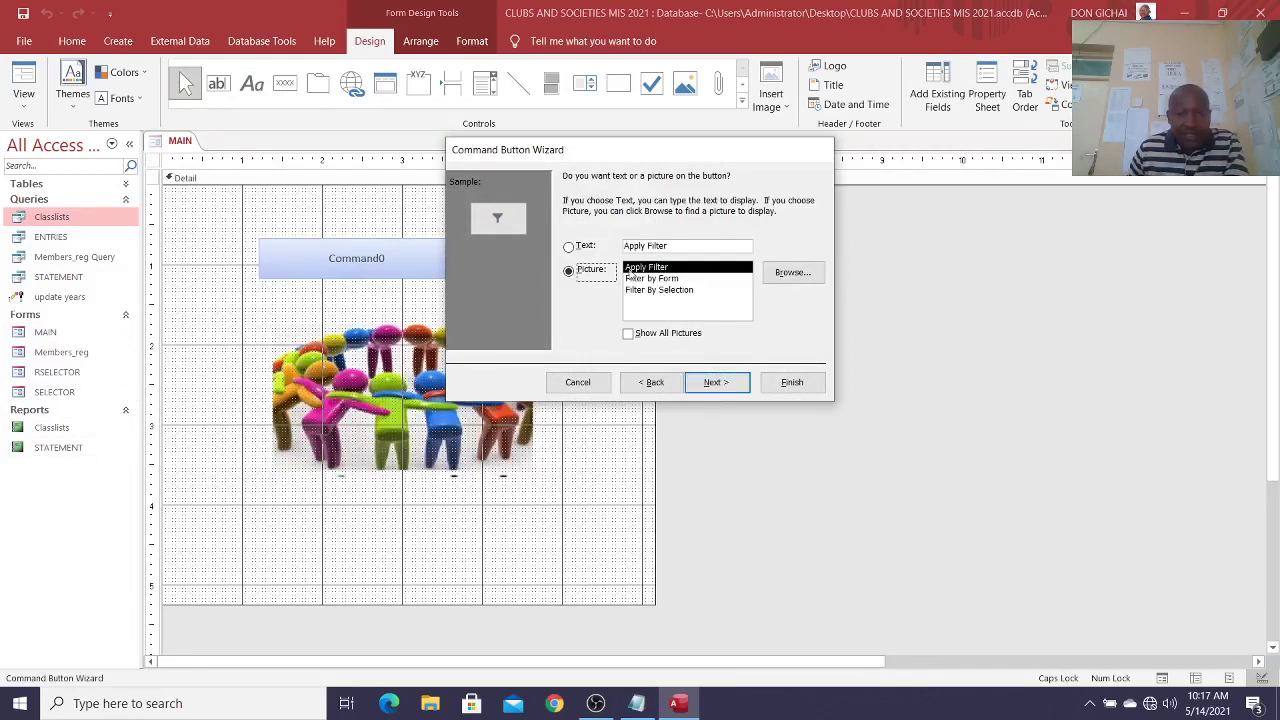
left_click(652, 382)
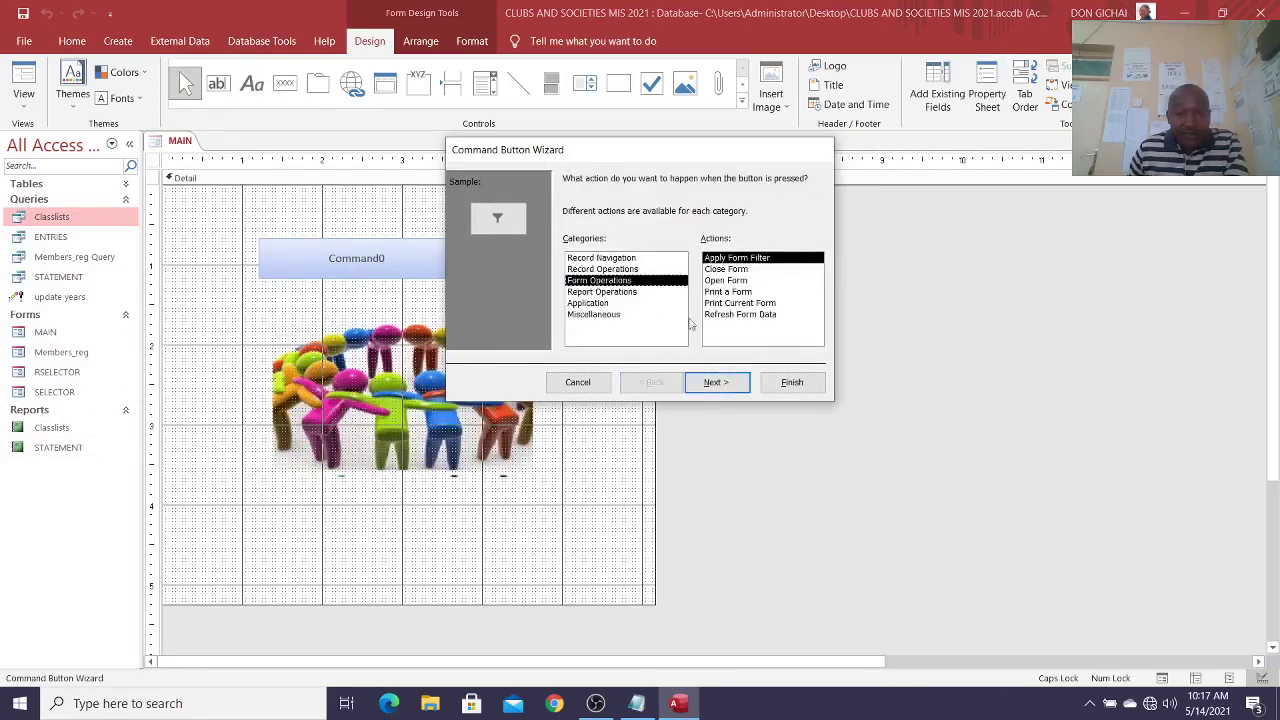
left_click(730, 281)
left_click(716, 382)
left_click(588, 247)
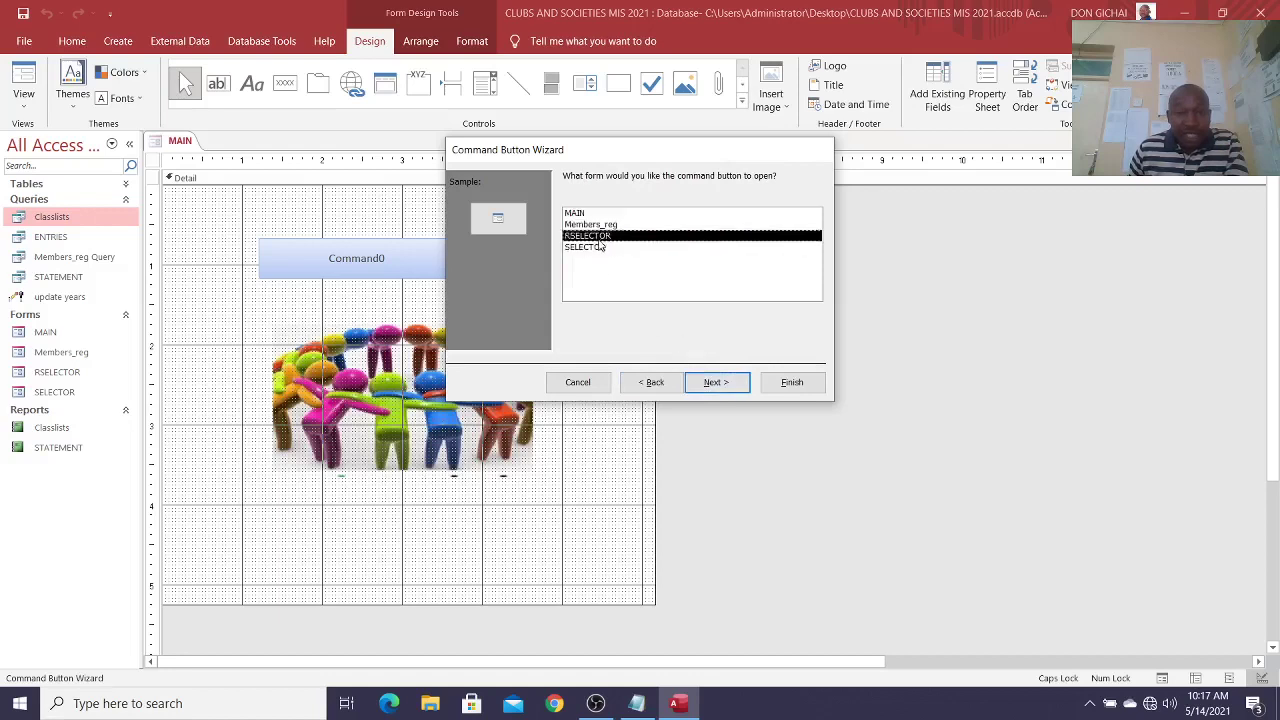
Step: Give the new button the text BEGIN instead of a picture and finish the Command Button Wizard
left_click(705, 383)
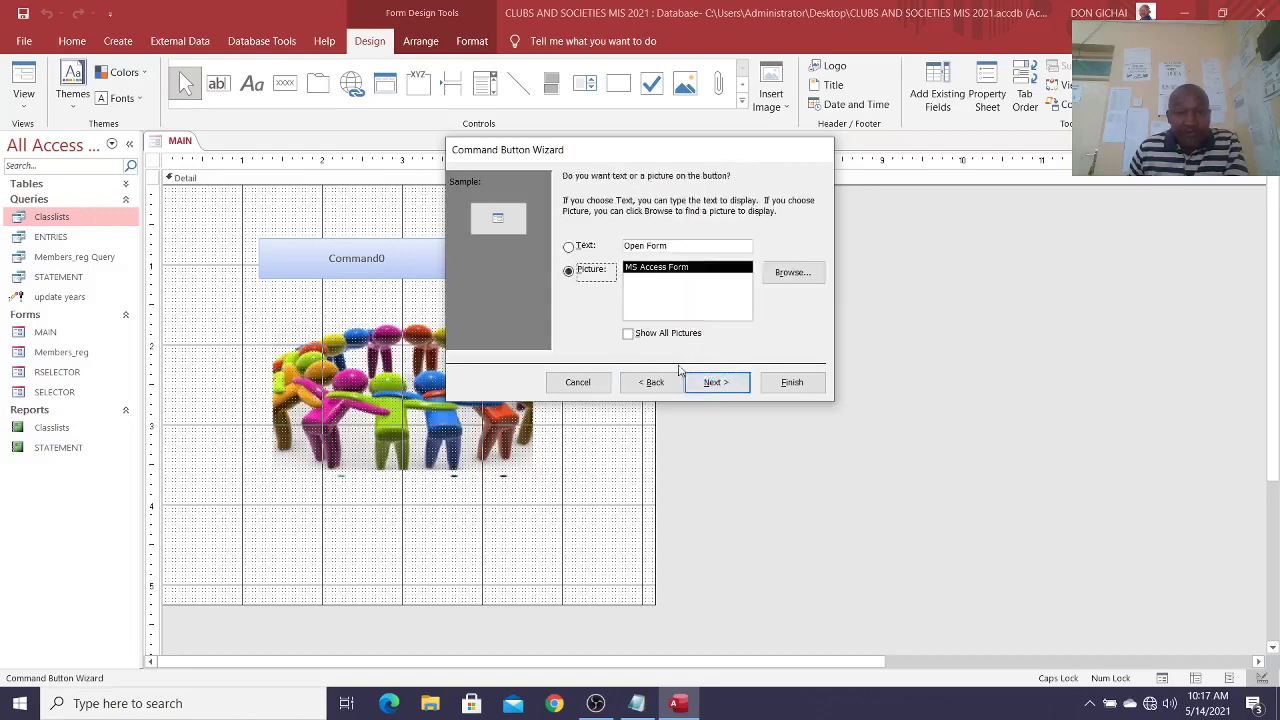
left_click(584, 246)
left_click_drag(684, 245, 497, 239)
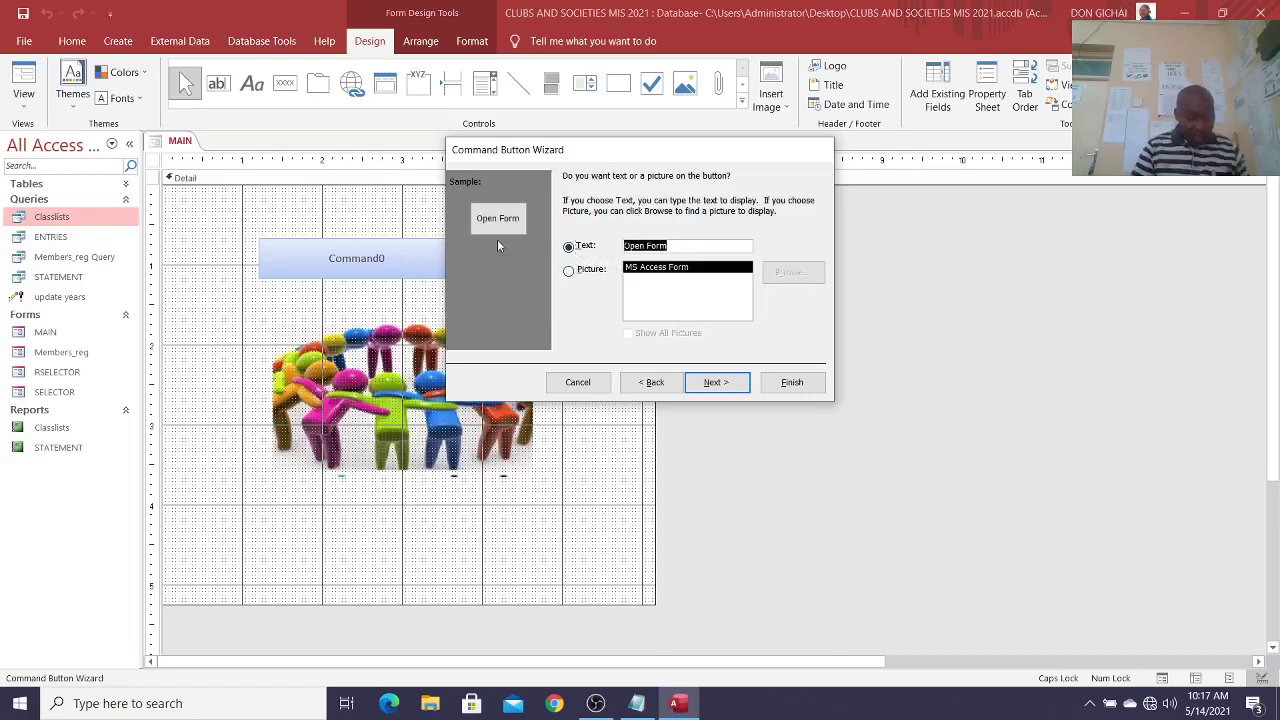
type("BEGIN")
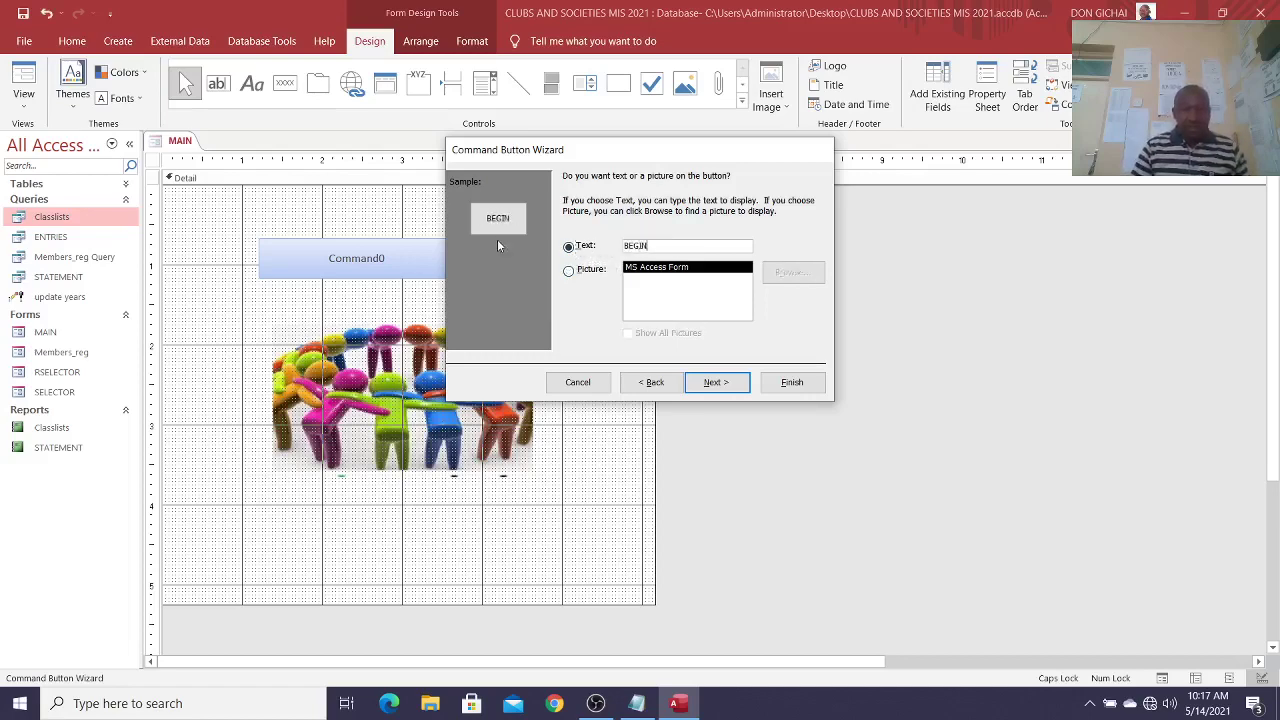
left_click(790, 383)
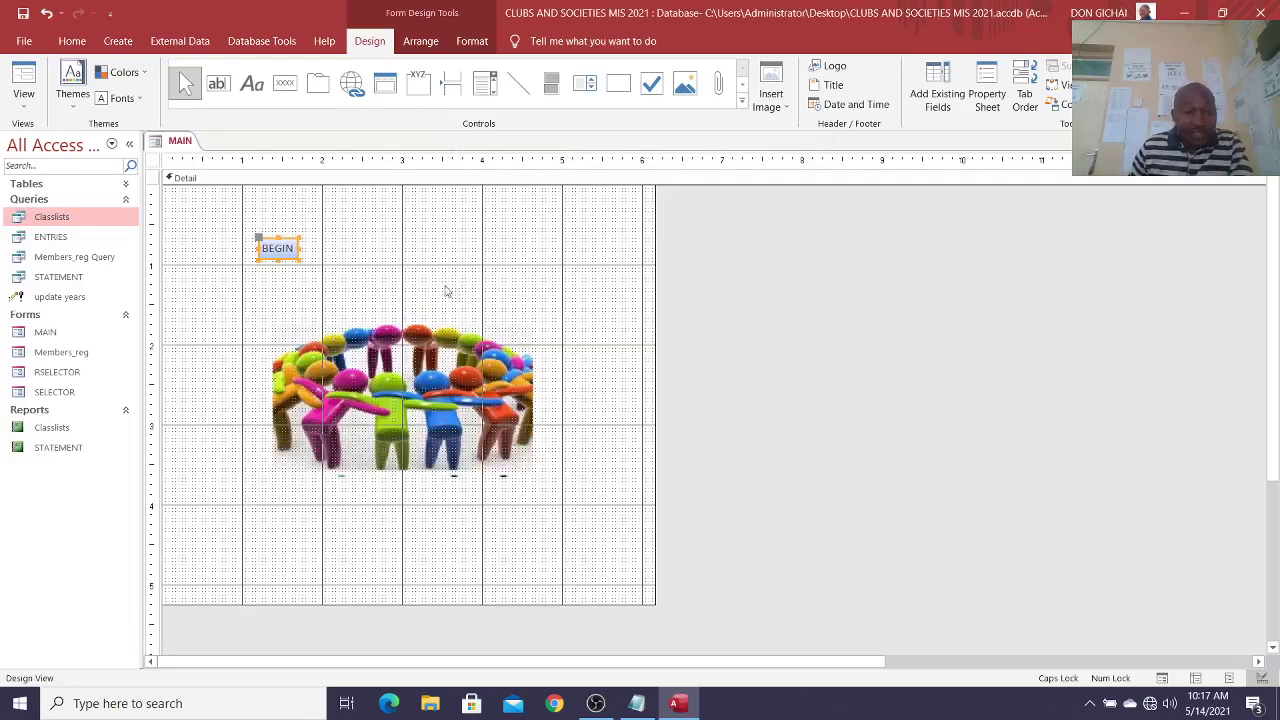
Step: Draw a second command button below BEGIN with the Open Form action for the RSELECTOR form
left_click(285, 83)
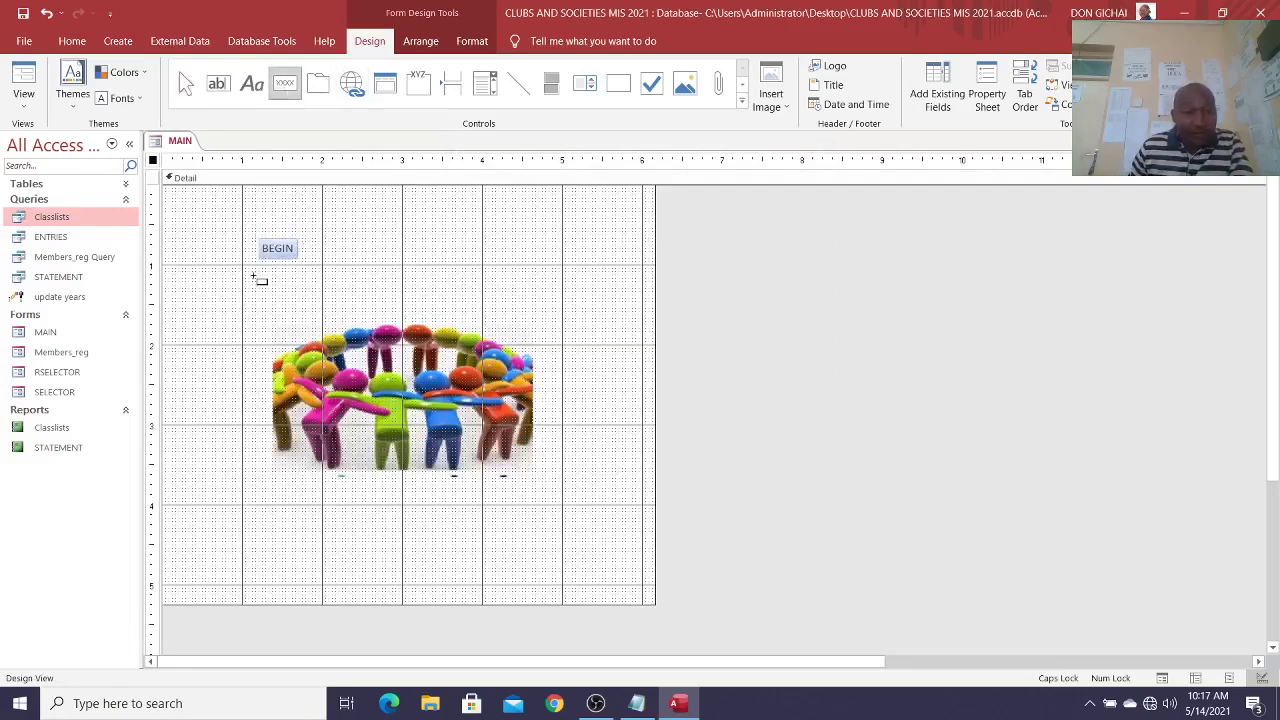
left_click_drag(255, 271, 325, 298)
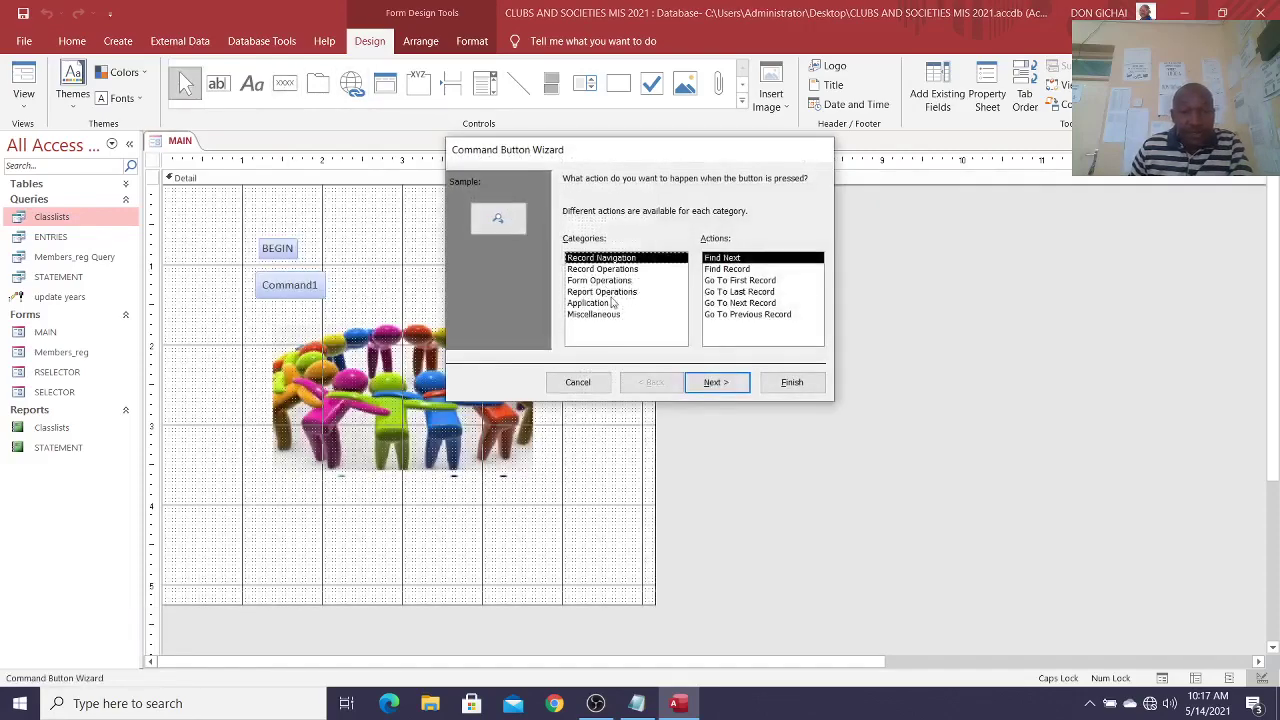
left_click(600, 281)
left_click(728, 281)
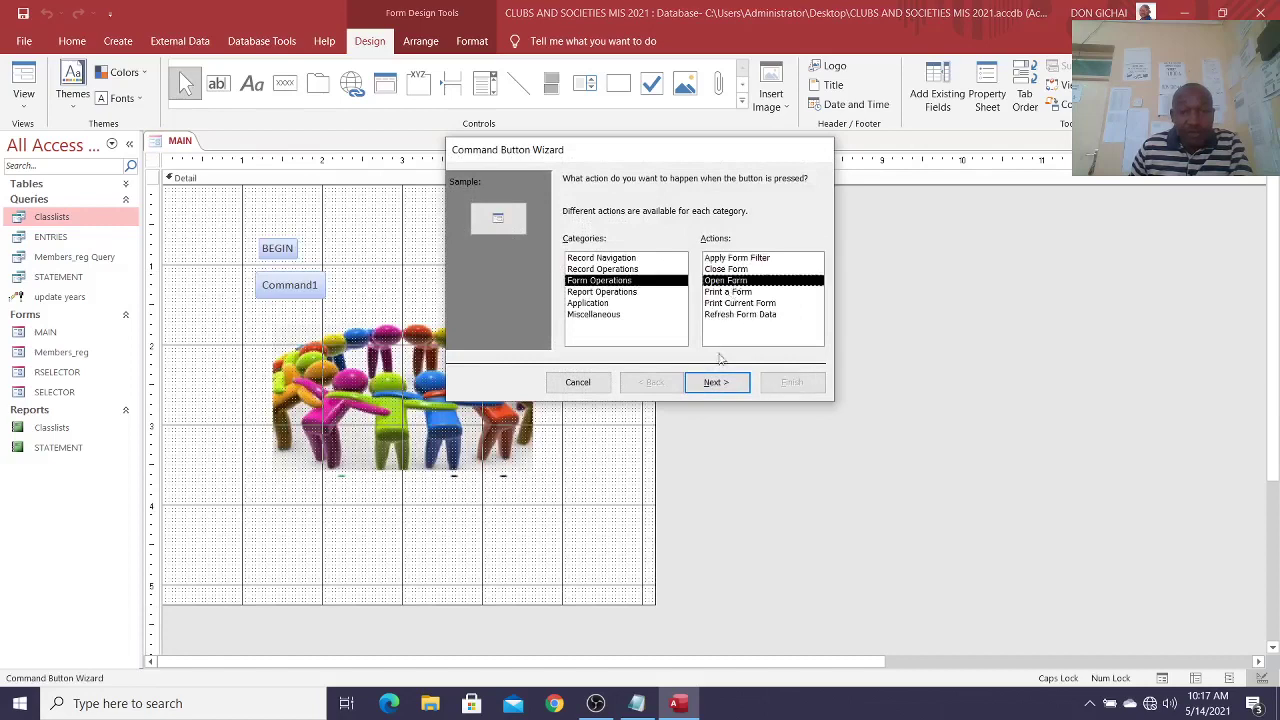
left_click(714, 381)
left_click(595, 238)
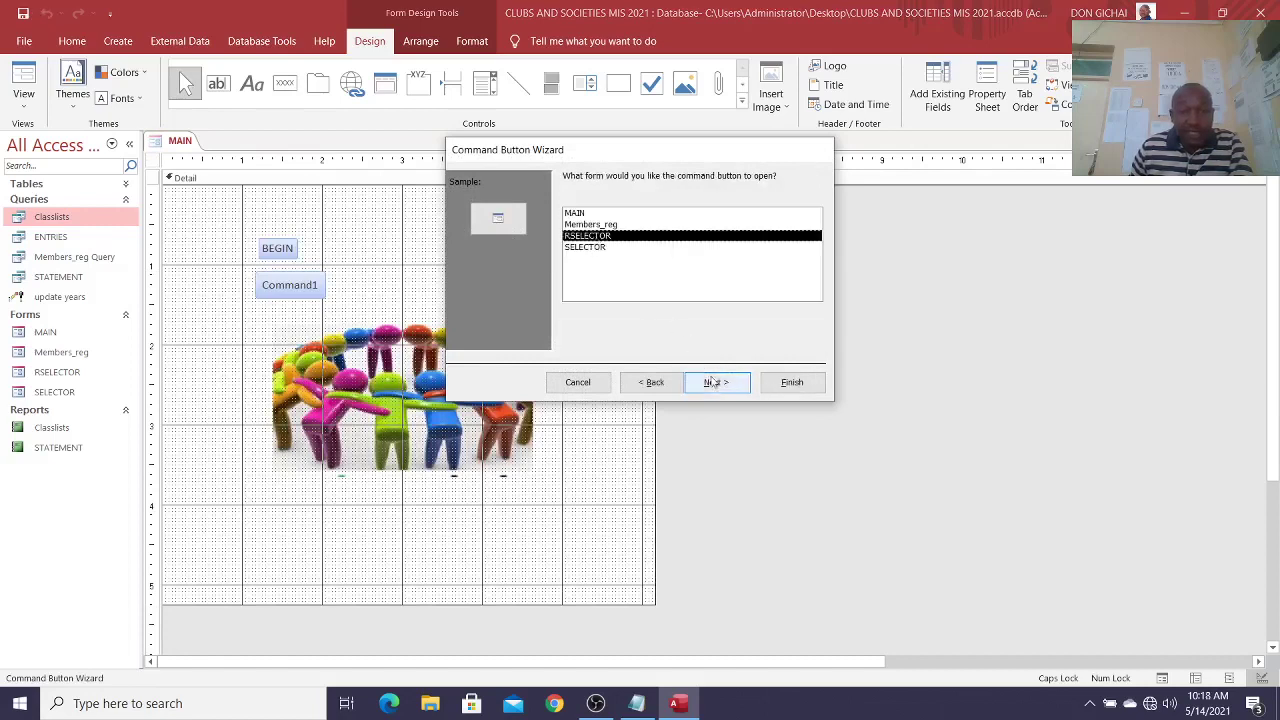
Step: Give the second button the text VIEW REPORTS and finish the Command Button Wizard
left_click(716, 382)
left_click(585, 250)
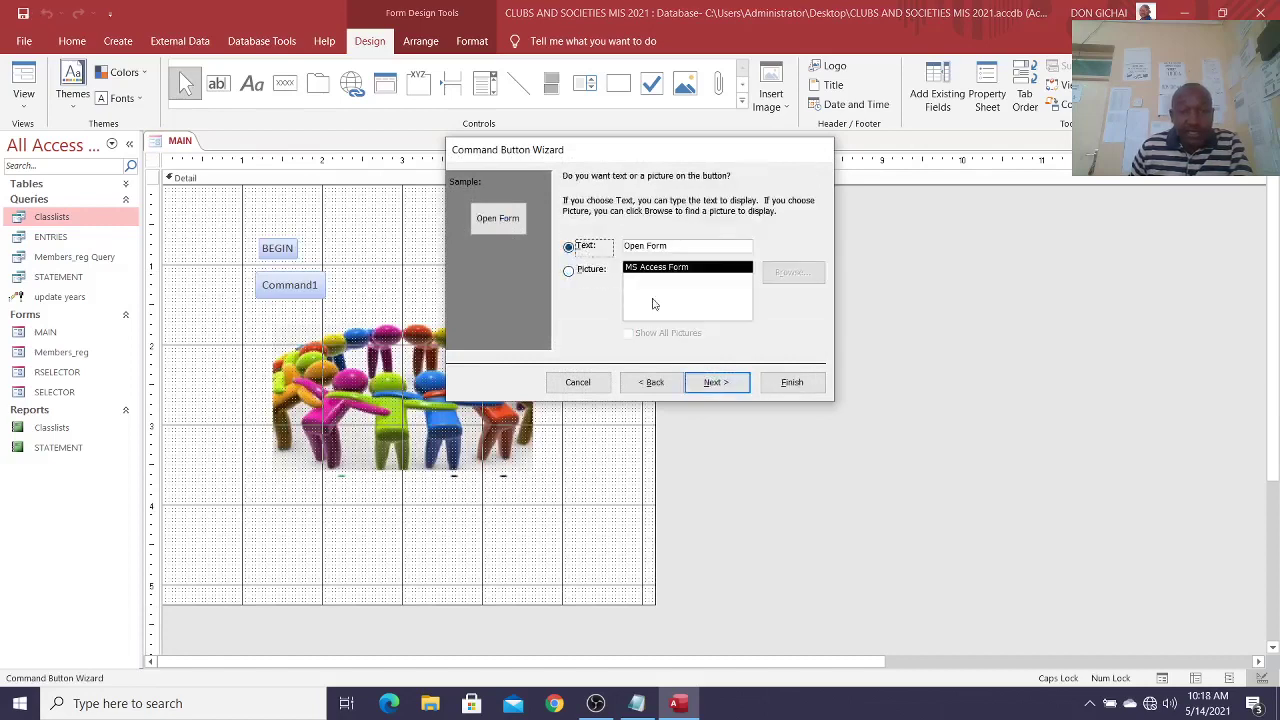
left_click_drag(707, 247, 623, 246)
type("V")
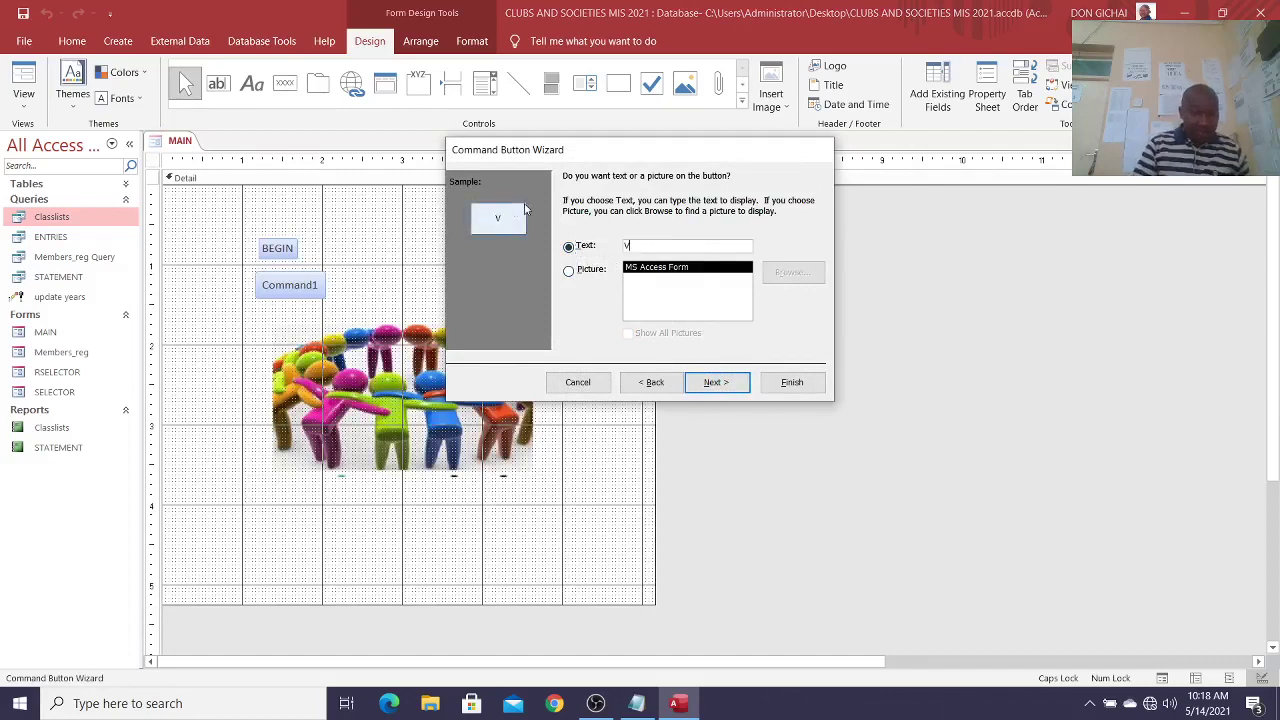
type("IEW REPORTS")
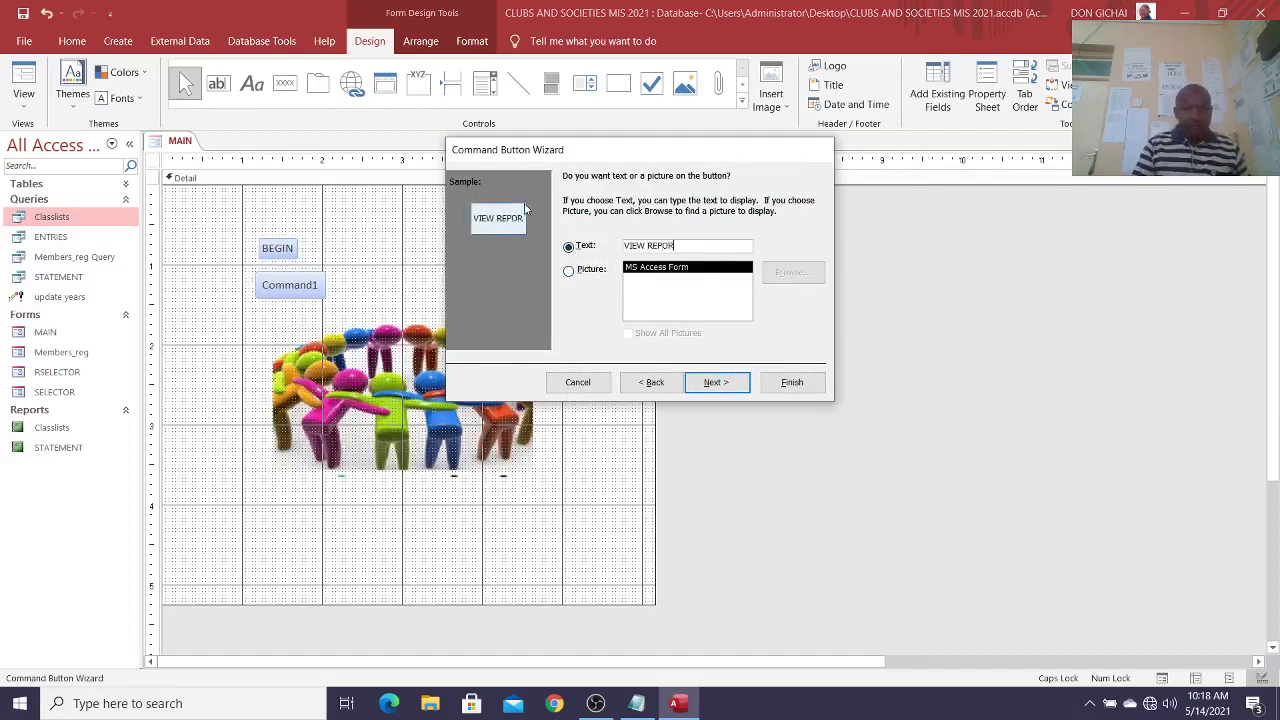
key("BackSpace")
key("BackSpace")
key("BackSpace")
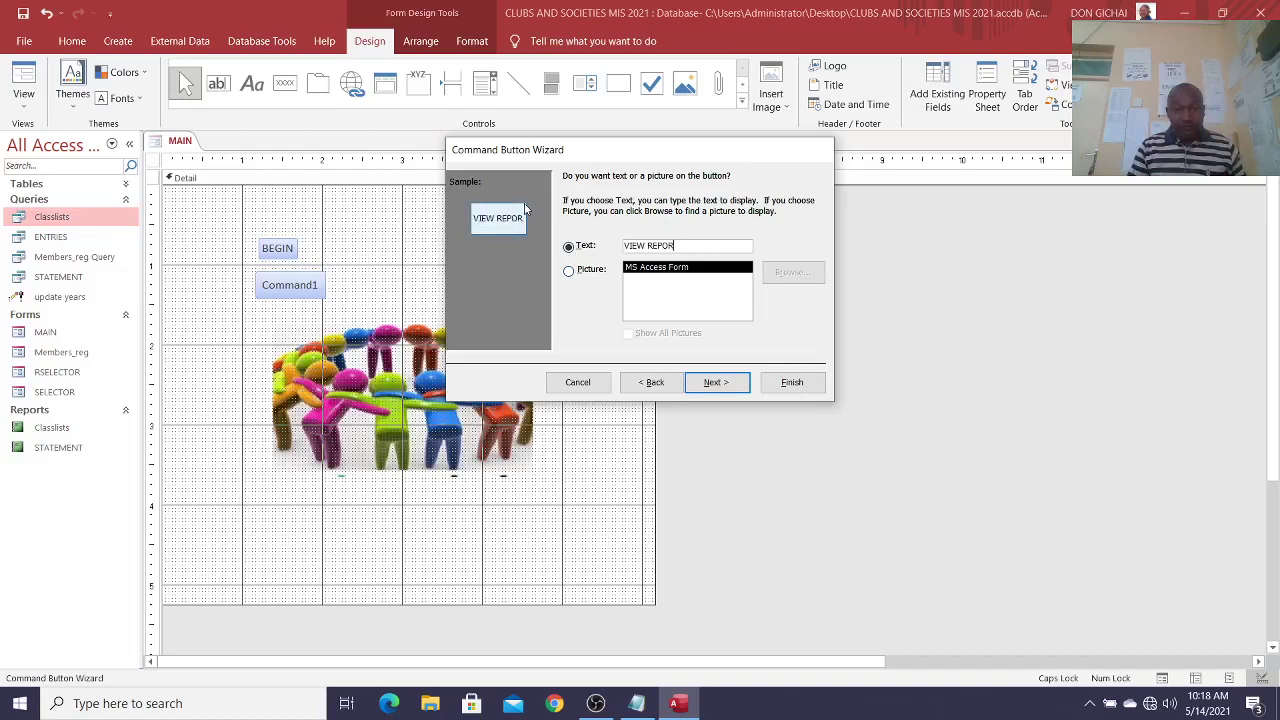
type("TS")
left_click(779, 376)
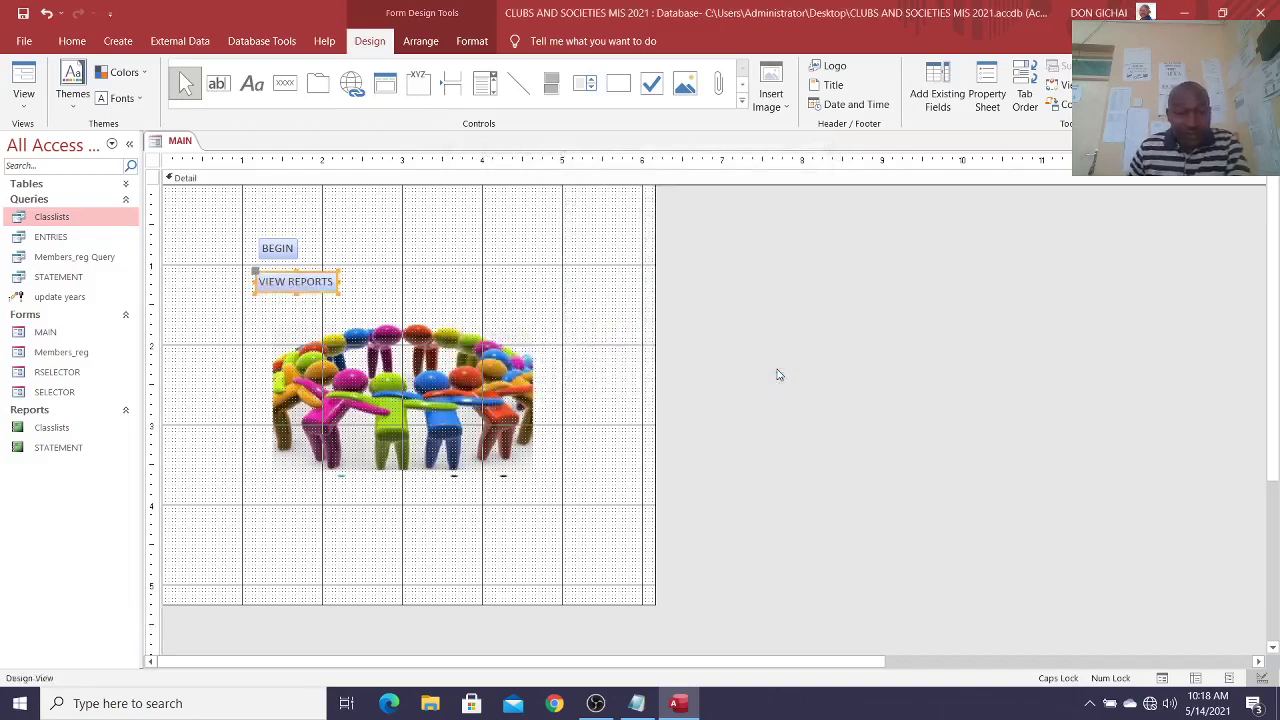
Step: Draw a third command button below VIEW REPORTS with the Preview Report action for the Classlists report
left_click(285, 83)
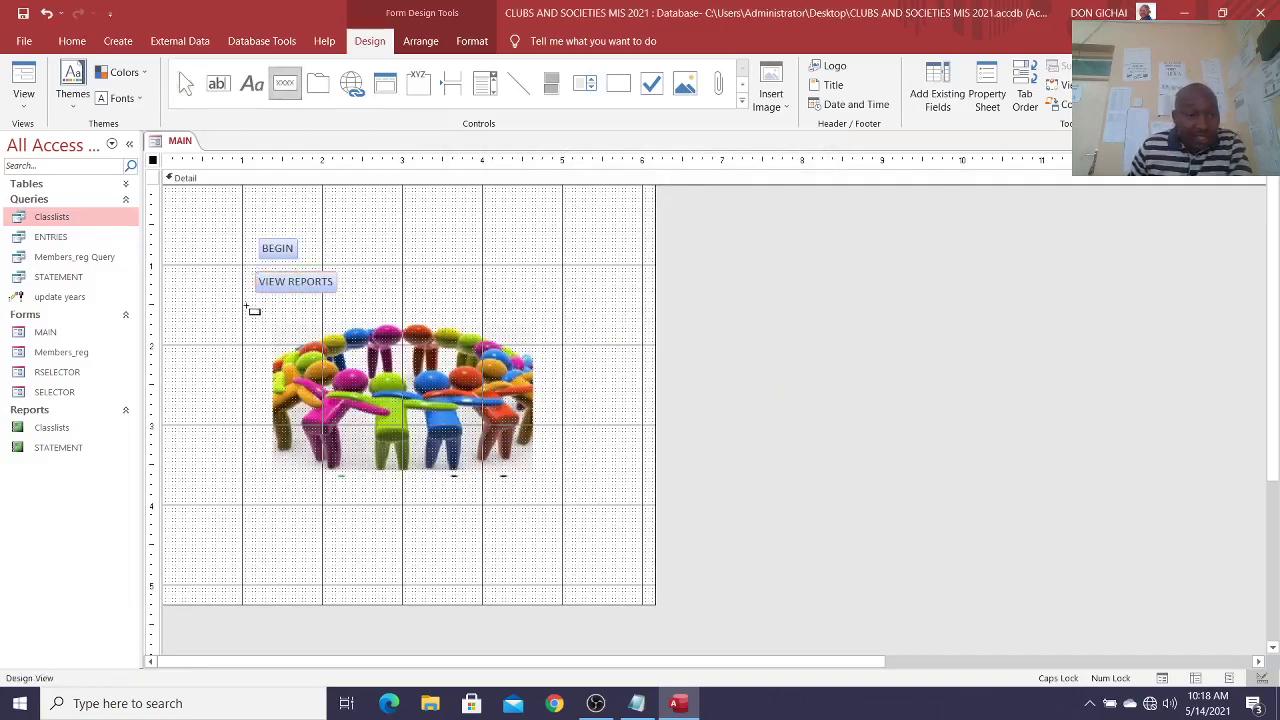
mouse_move(258, 300)
left_mouse_down()
mouse_move(371, 334)
mouse_move(350, 322)
left_mouse_up()
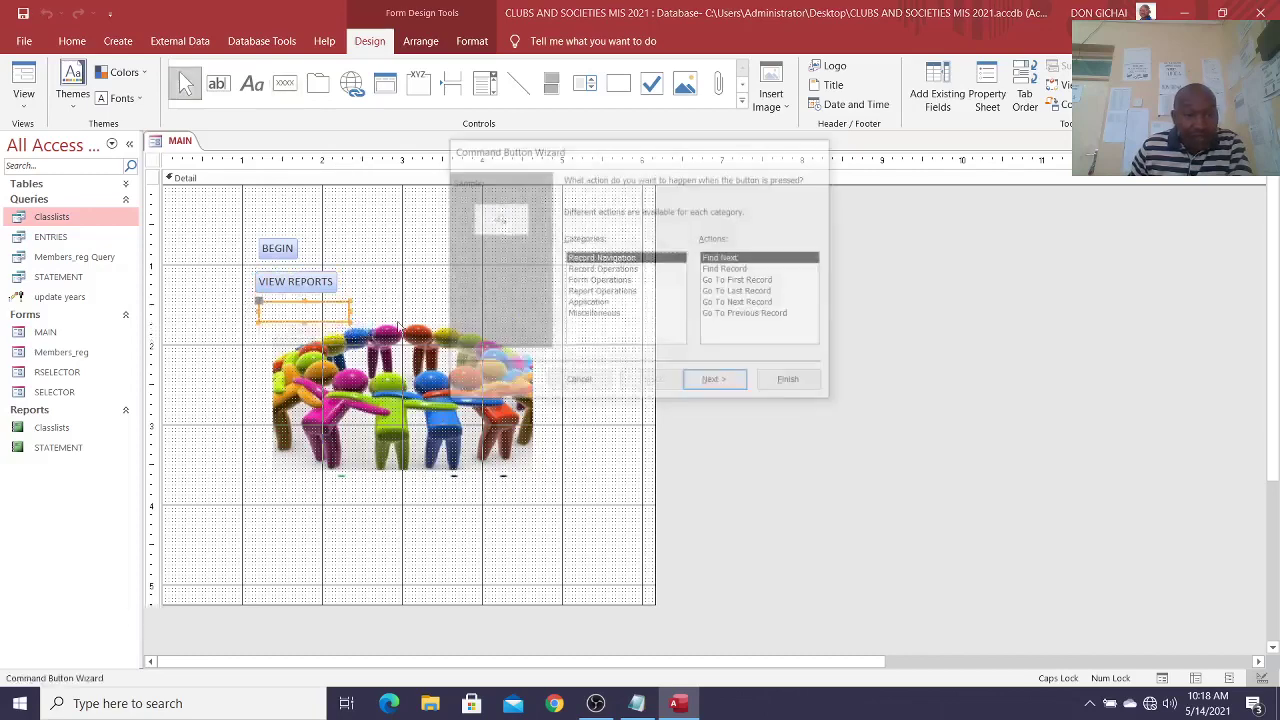
left_click(595, 316)
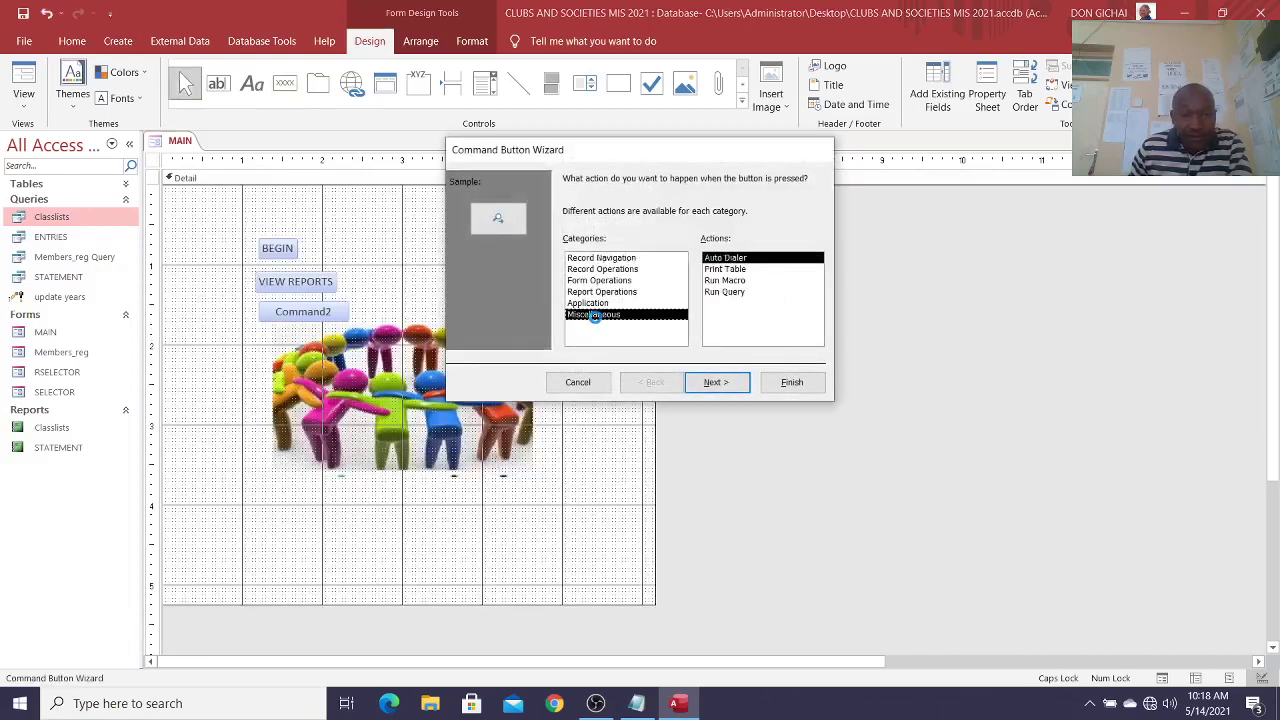
left_click(724, 292)
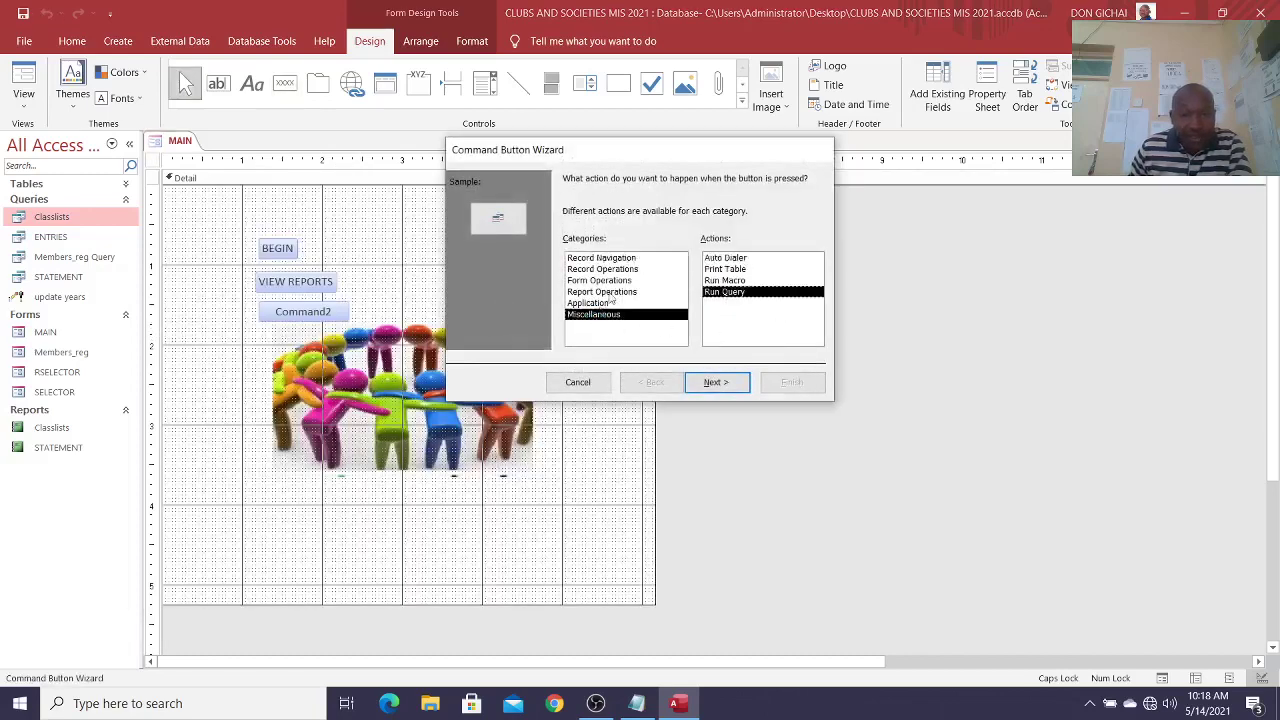
left_click(610, 292)
left_click(733, 281)
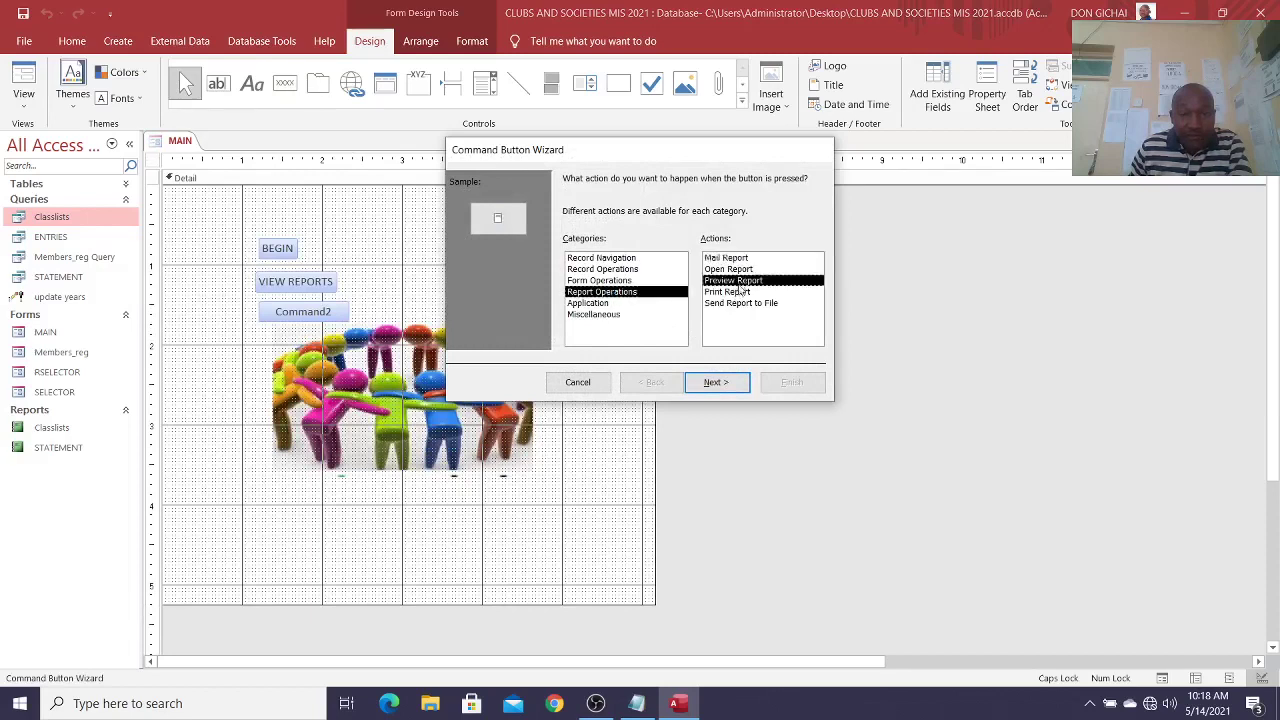
left_click(712, 382)
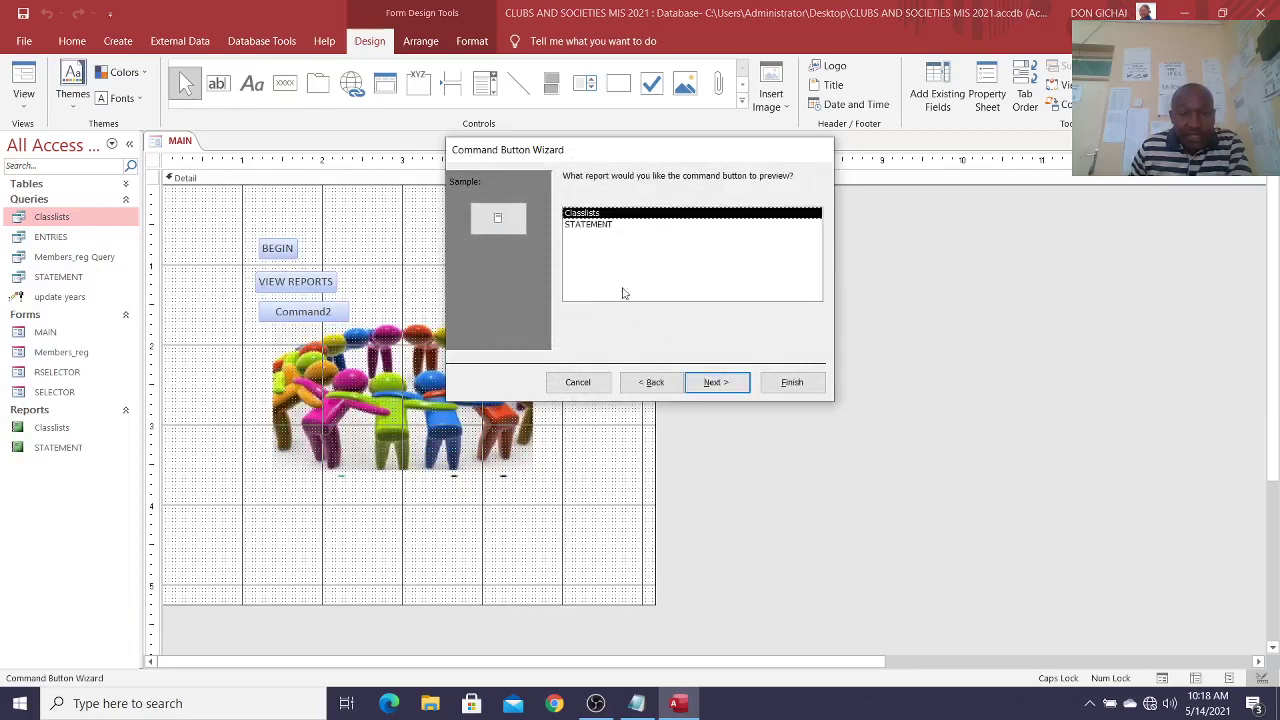
left_click(712, 382)
Step: Give the third button the text Class lists and finish the Command Button Wizard
left_click(584, 248)
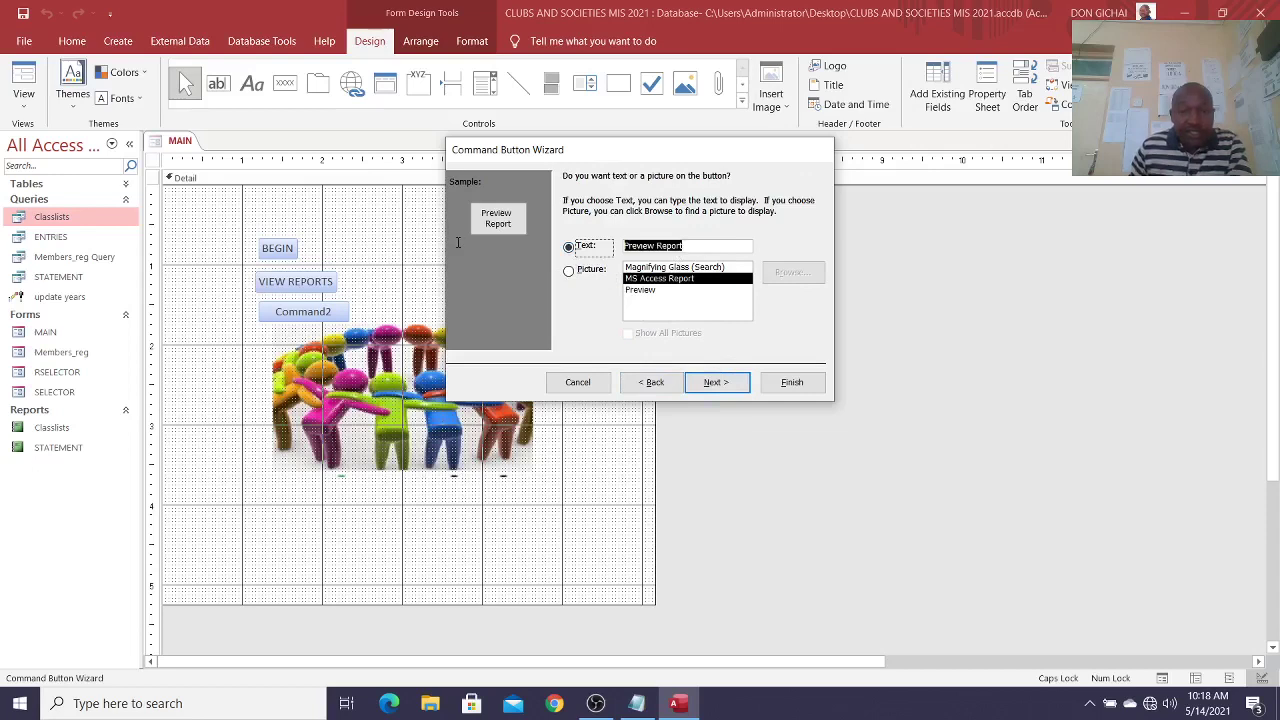
left_click_drag(681, 247, 624, 246)
type("CL")
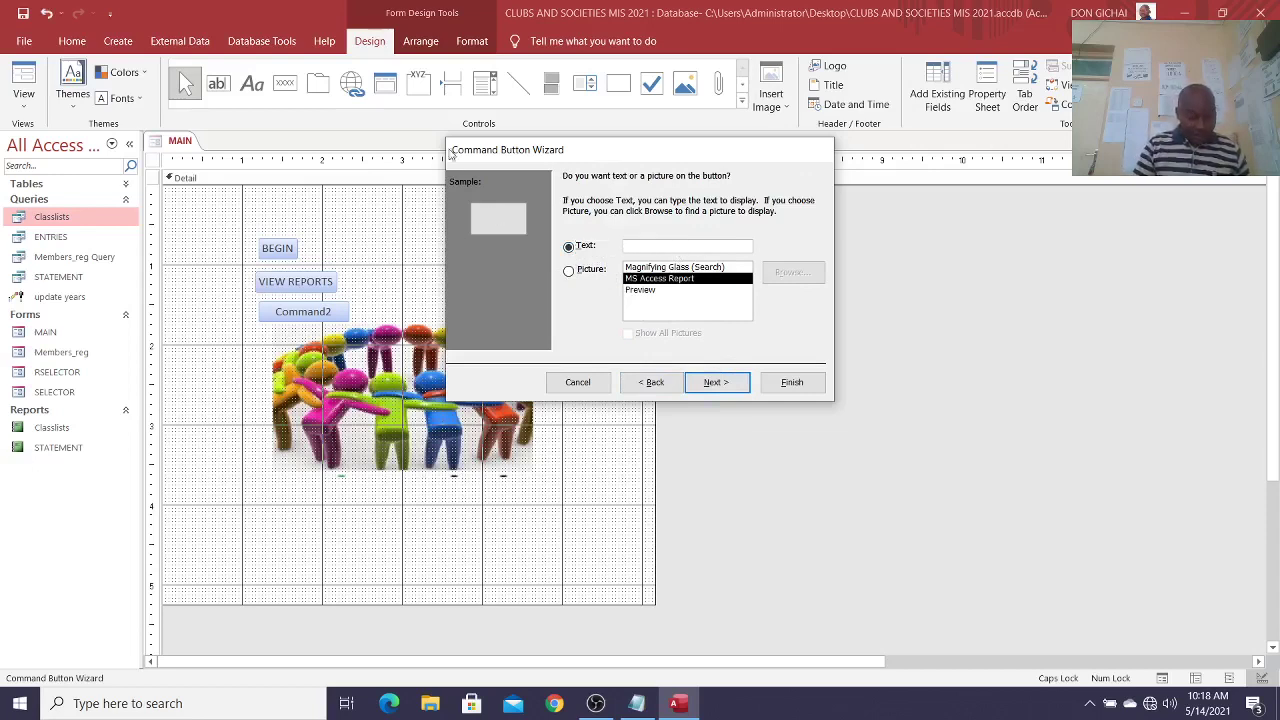
type("cLASS")
key("BackSpace")
key("BackSpace")
key("BackSpace")
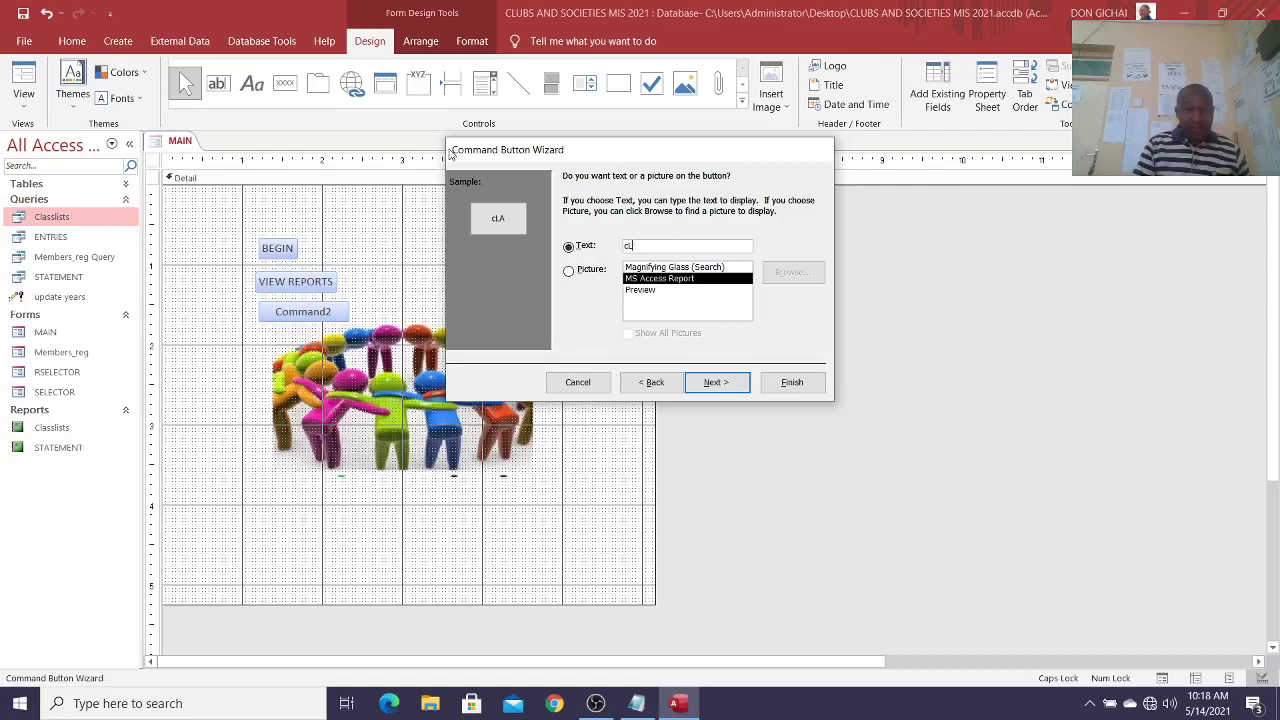
key("Caps_Lock")
key("BackSpace")
type("Class lists")
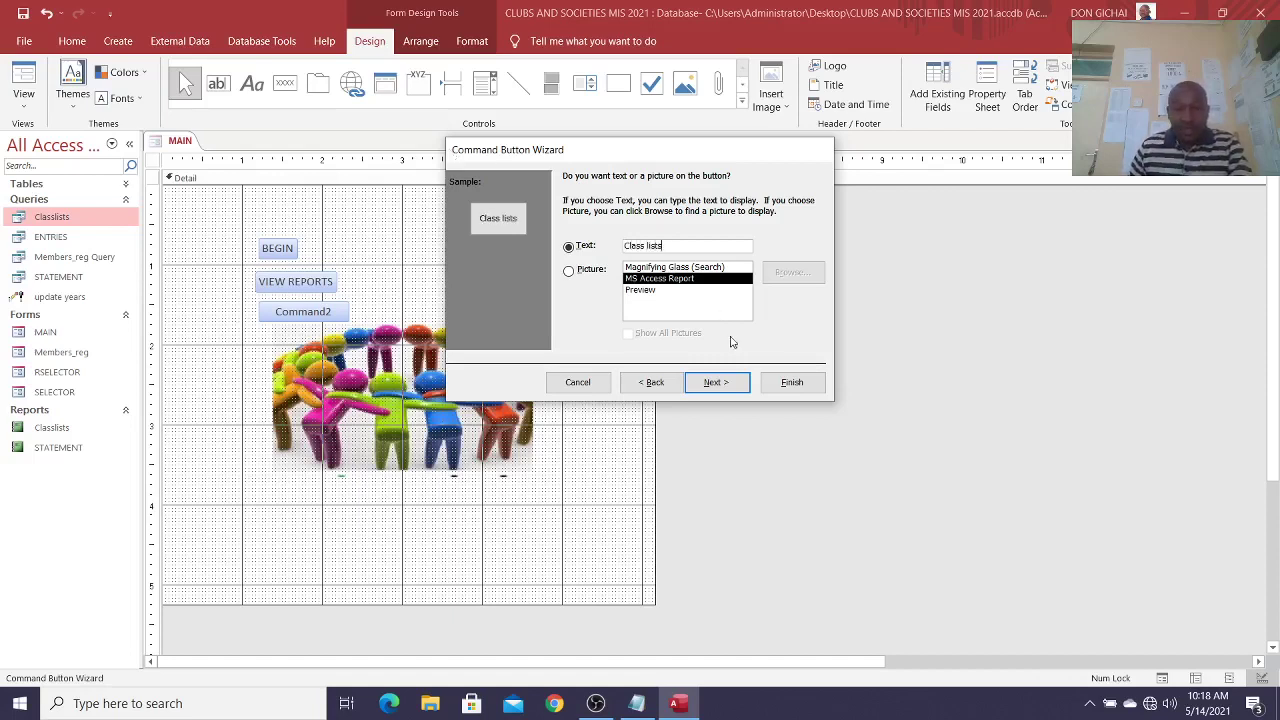
left_click(792, 382)
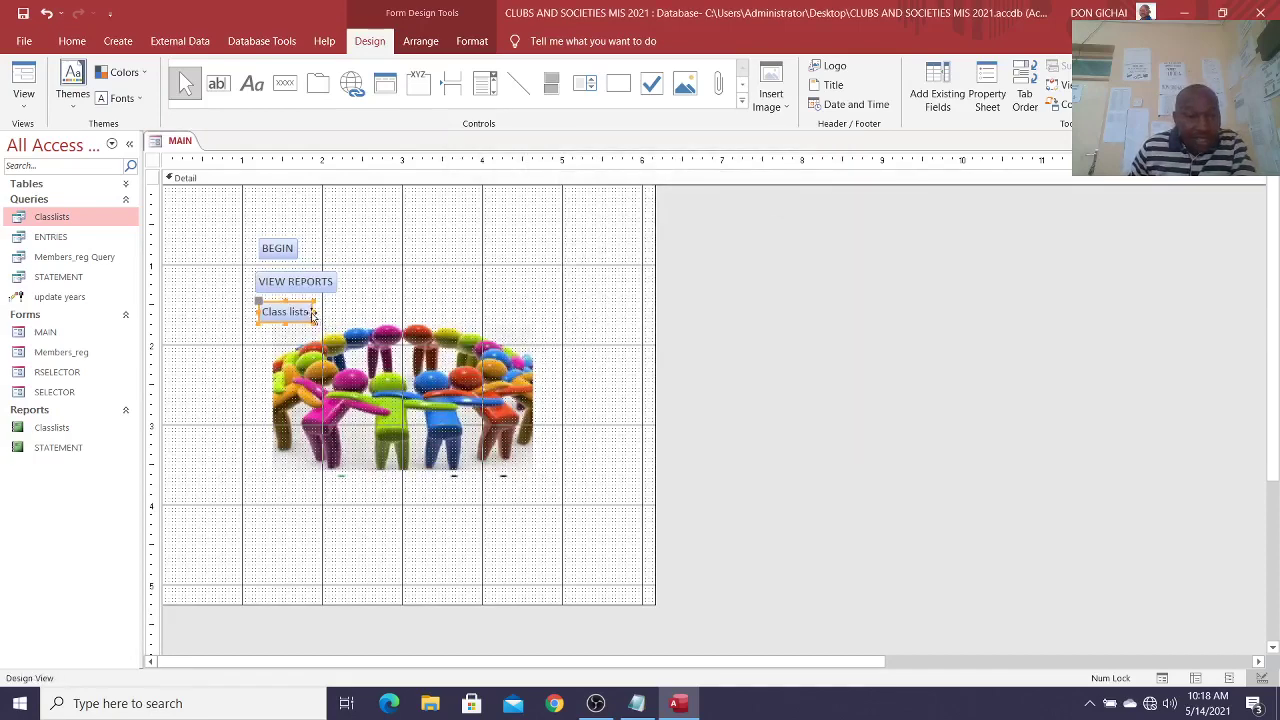
Step: Widen the Class lists, BEGIN and VIEW REPORTS buttons to about the same width
left_click_drag(310, 311, 346, 312)
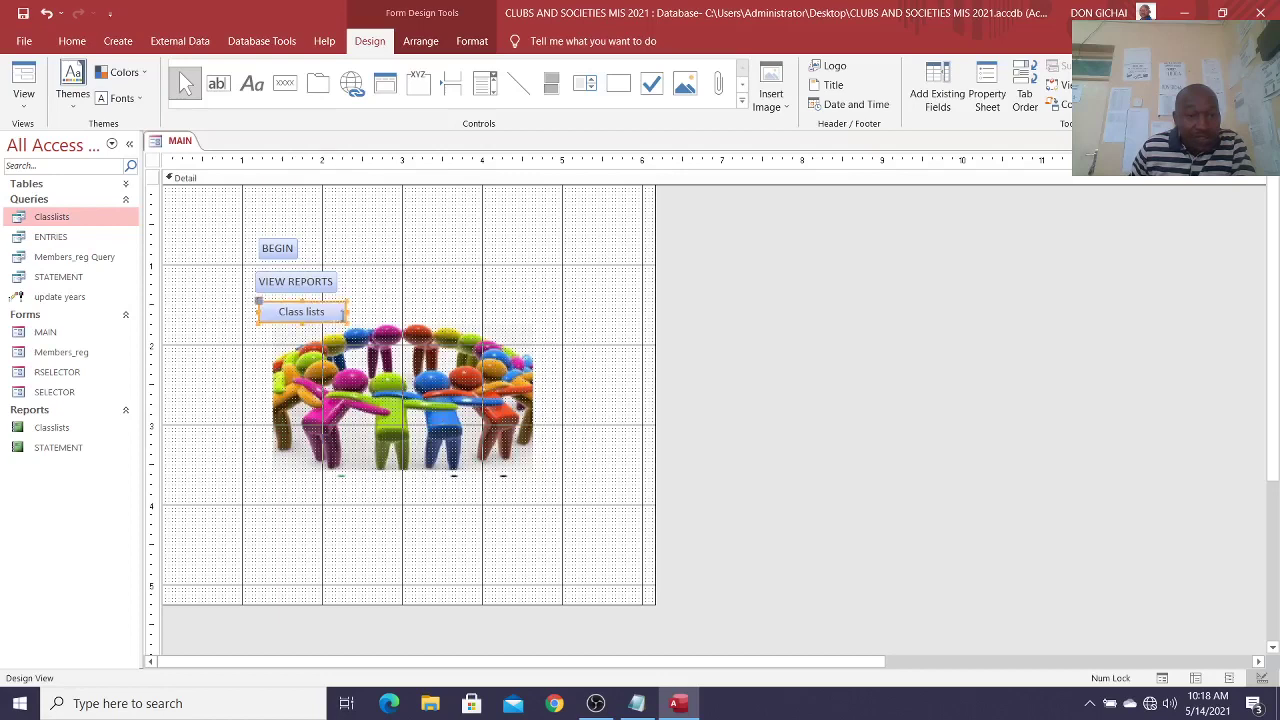
left_click(295, 257)
left_click_drag(297, 255, 342, 255)
left_click(331, 284)
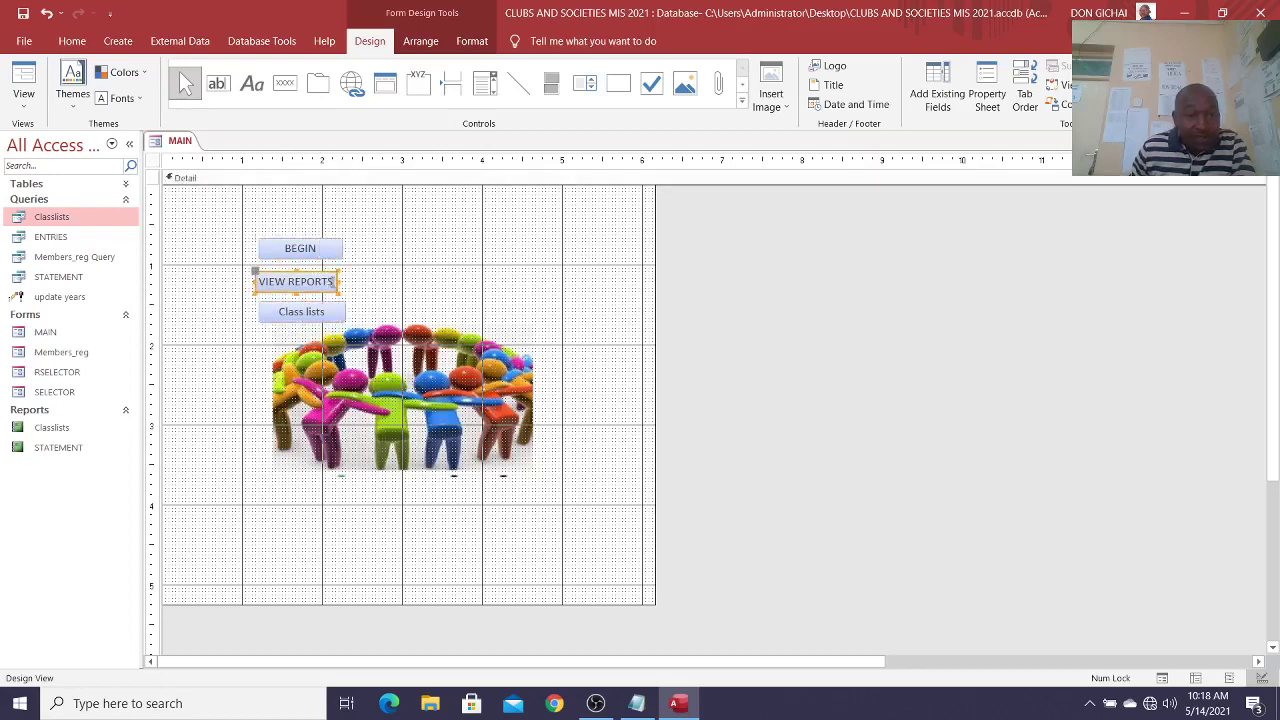
left_click_drag(338, 285, 346, 284)
left_click(363, 289)
Step: Format the text of all three buttons as 16-point bold black and widen the buttons so VIEW REPORTS fits on one line
left_click_drag(352, 228, 252, 328)
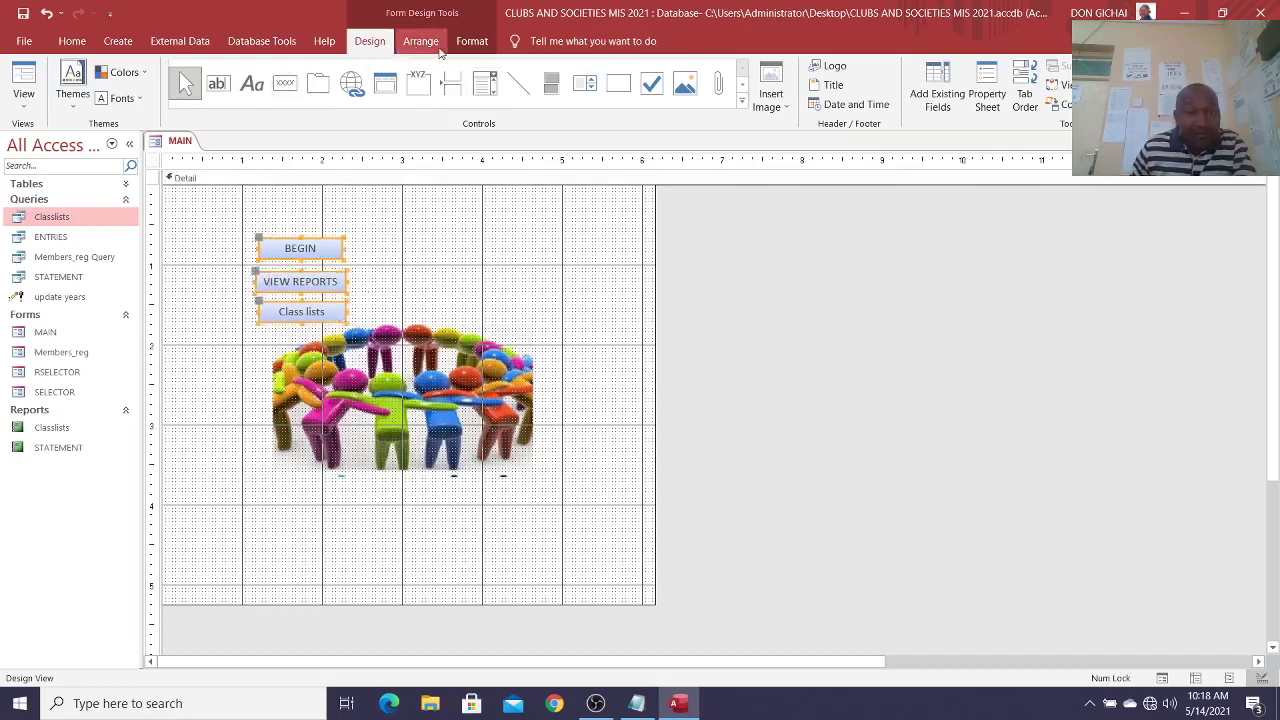
left_click(471, 41)
left_click(307, 72)
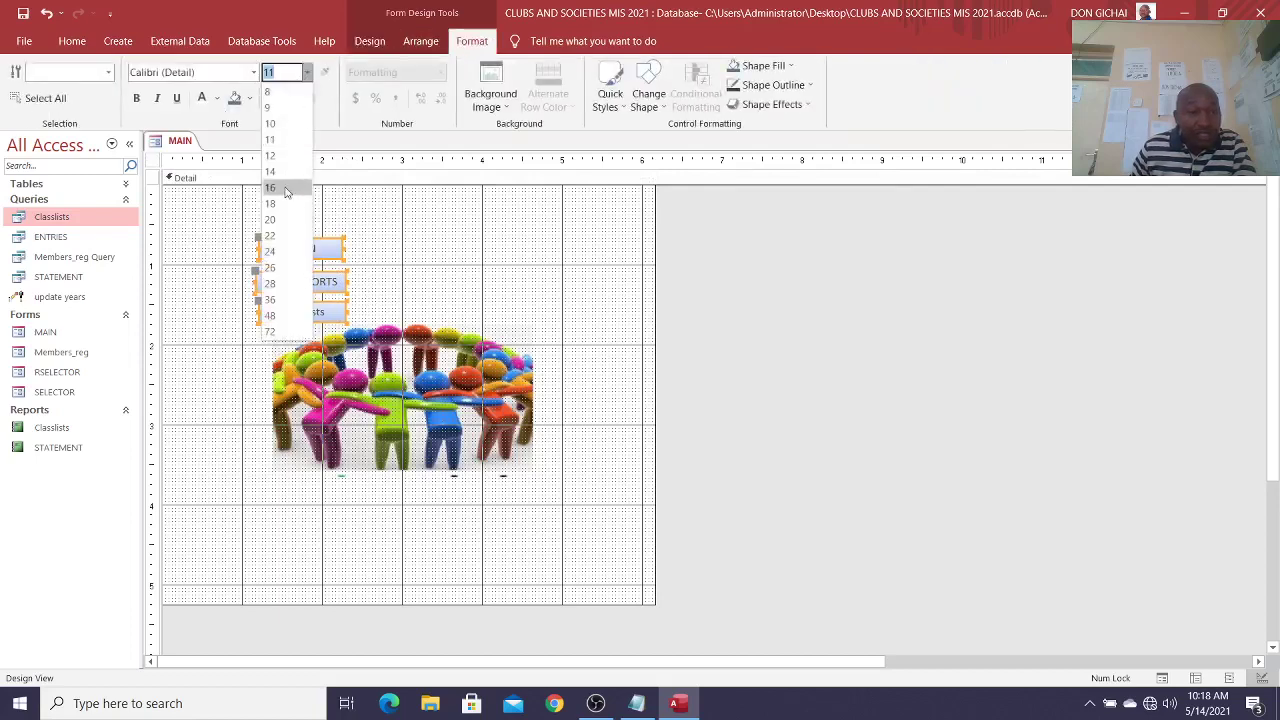
left_click(293, 192)
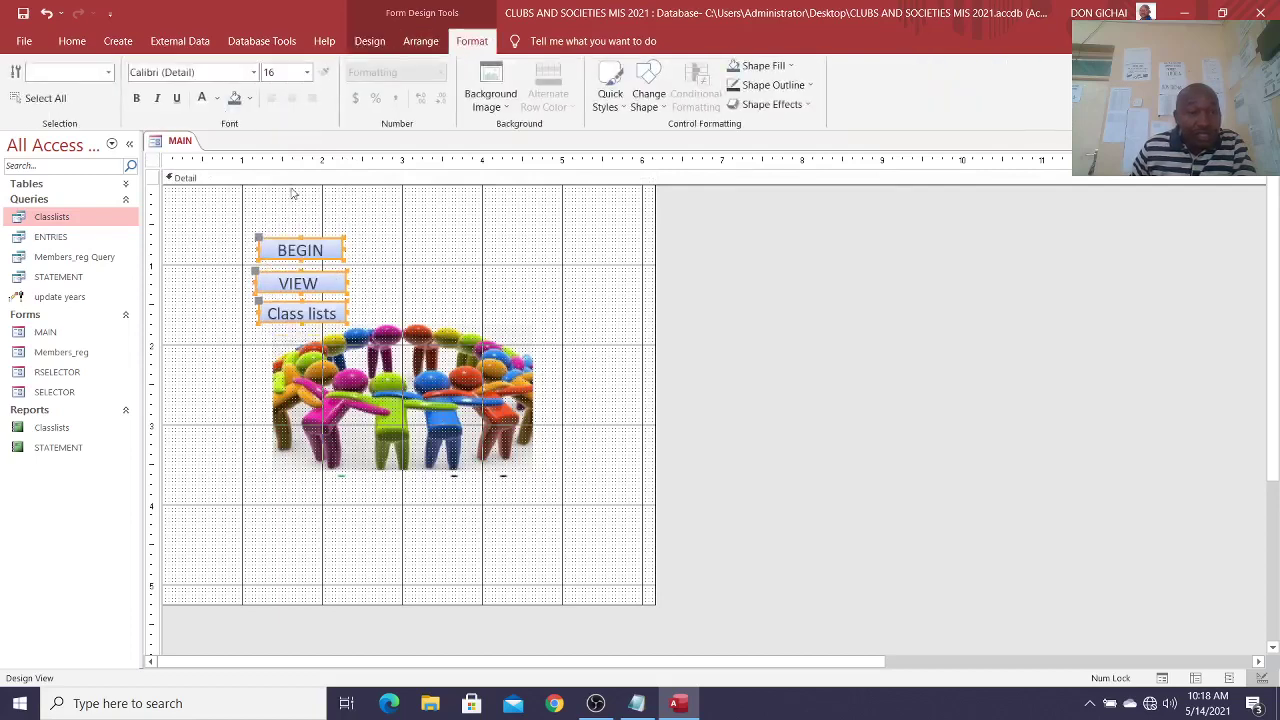
left_click(217, 98)
left_click(213, 155)
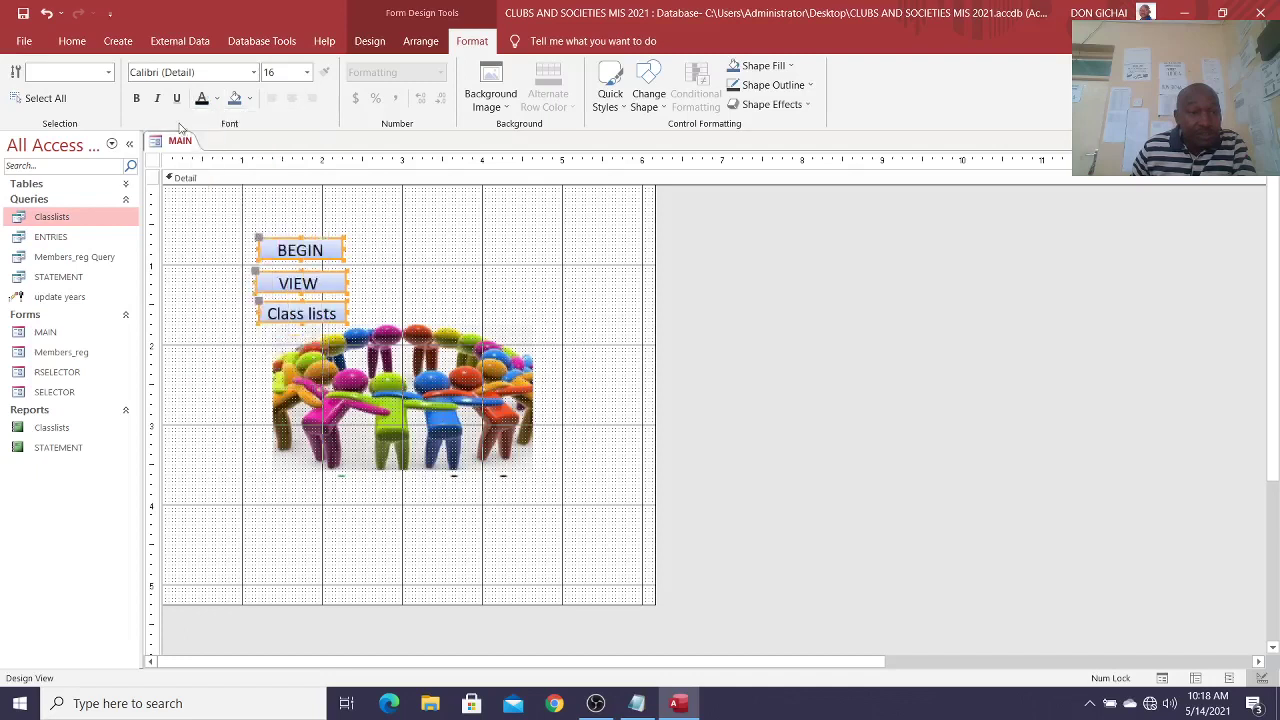
left_click(136, 98)
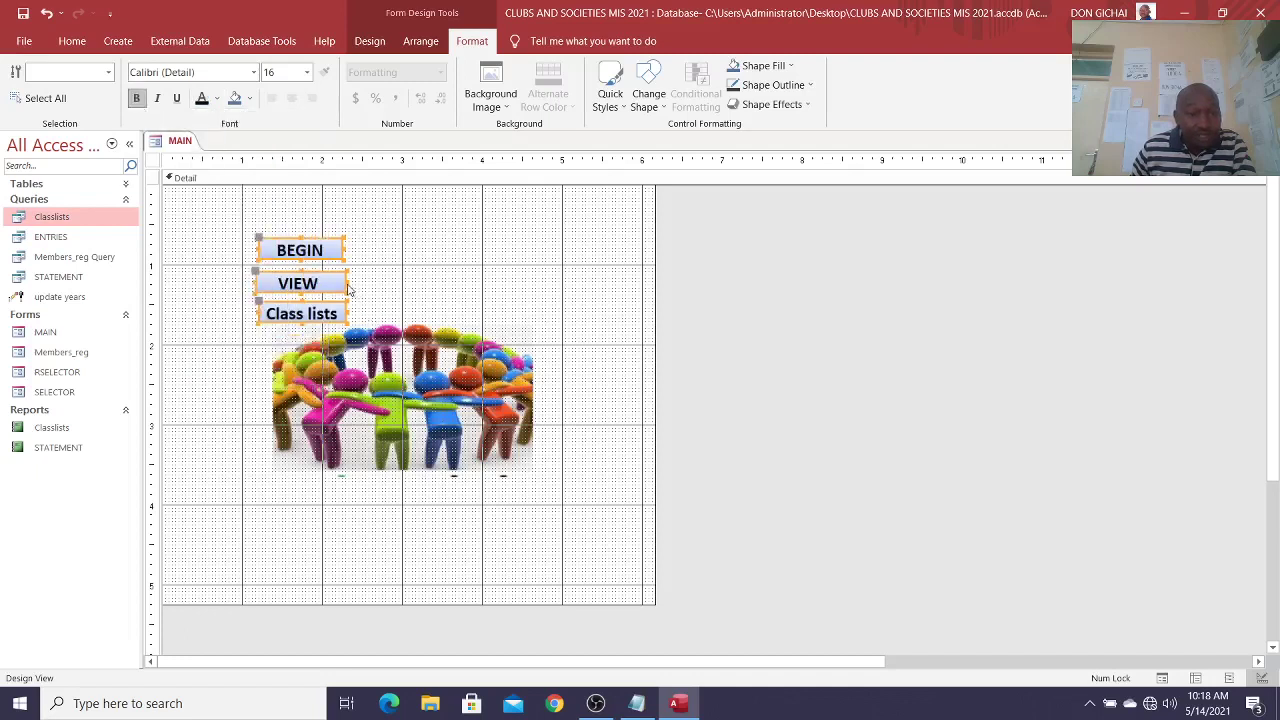
left_click_drag(348, 283, 395, 284)
left_click(457, 296)
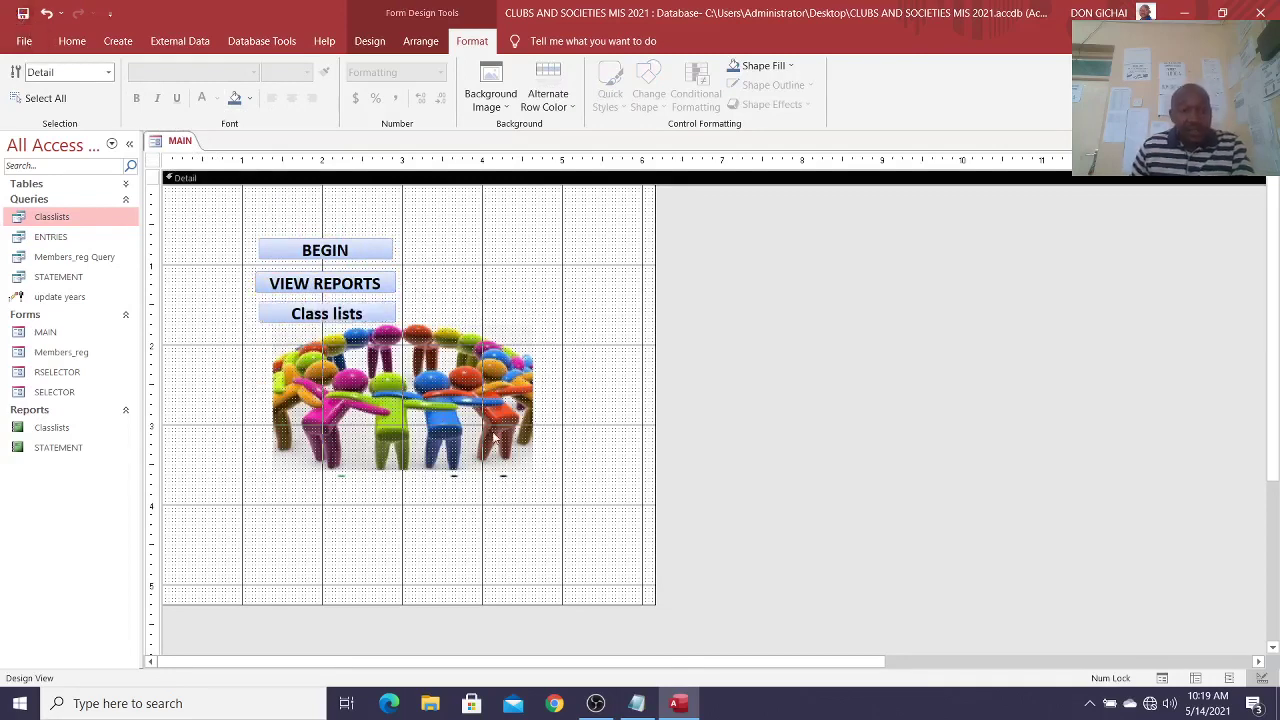
Step: Test the BEGIN, VIEW REPORTS and Class lists buttons in Form View, dismissing whatever each opens, and close the MAIN form
left_click(71, 41)
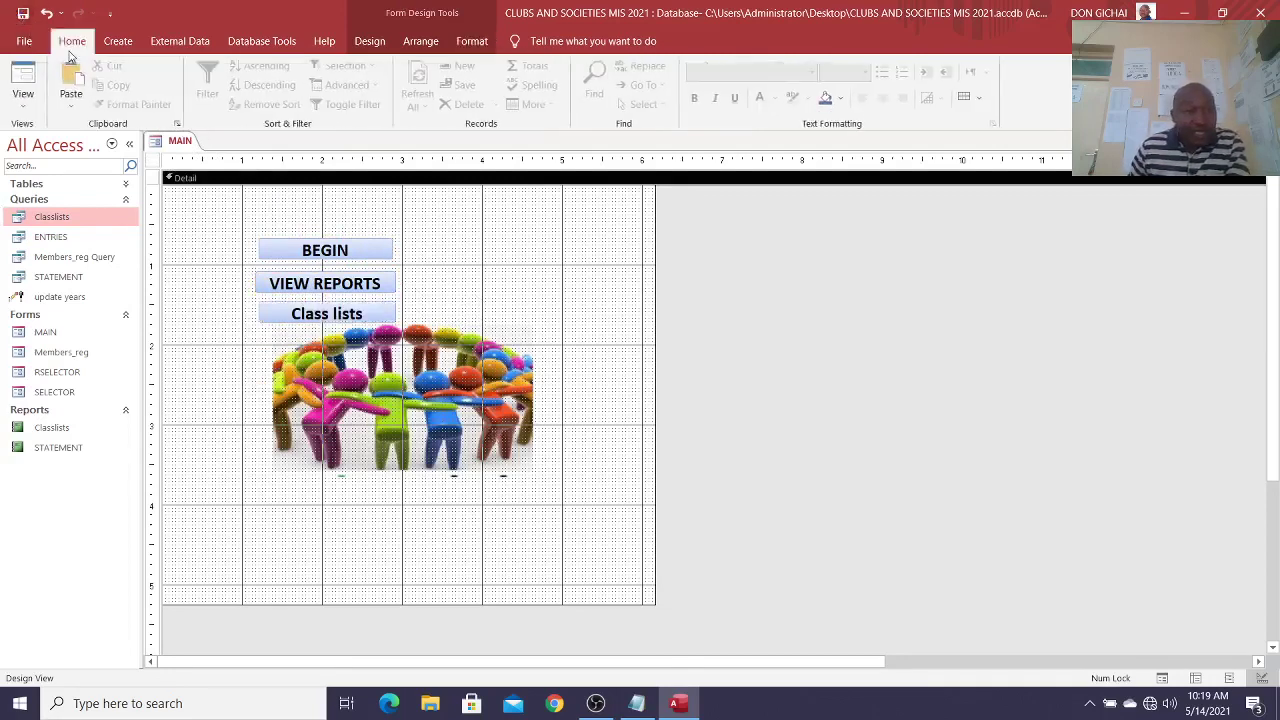
left_click(23, 80)
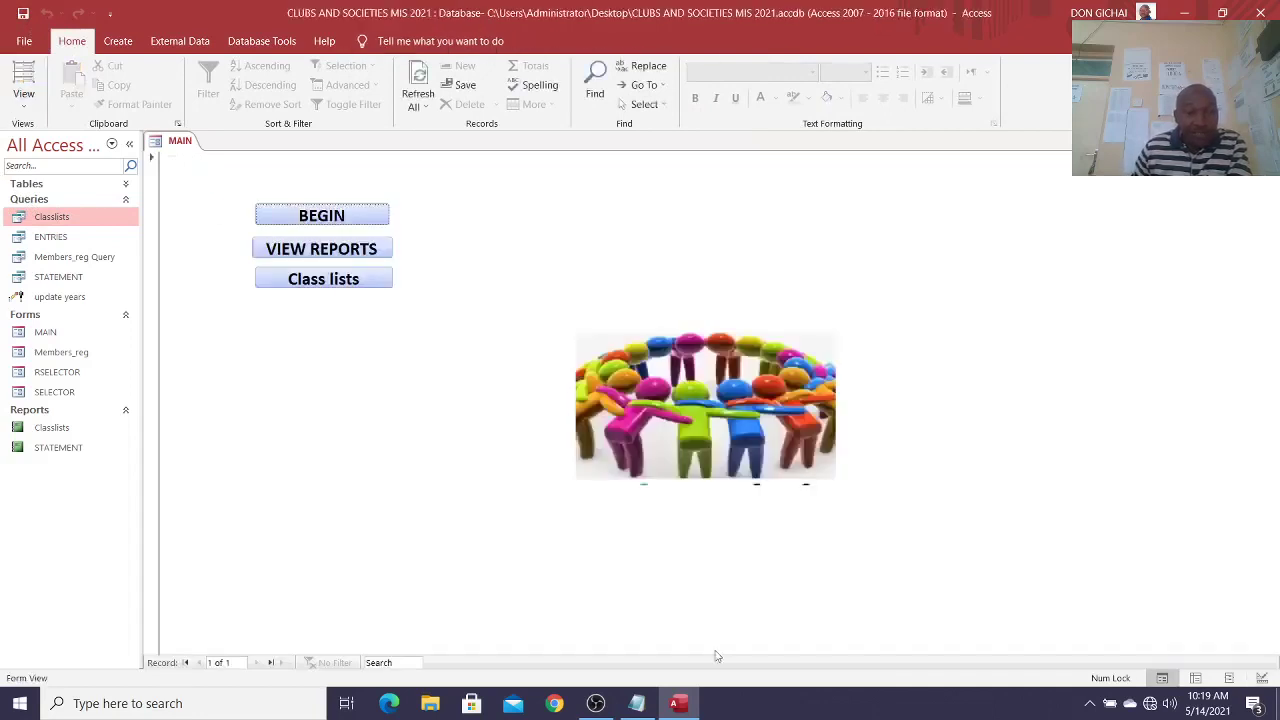
left_click(331, 216)
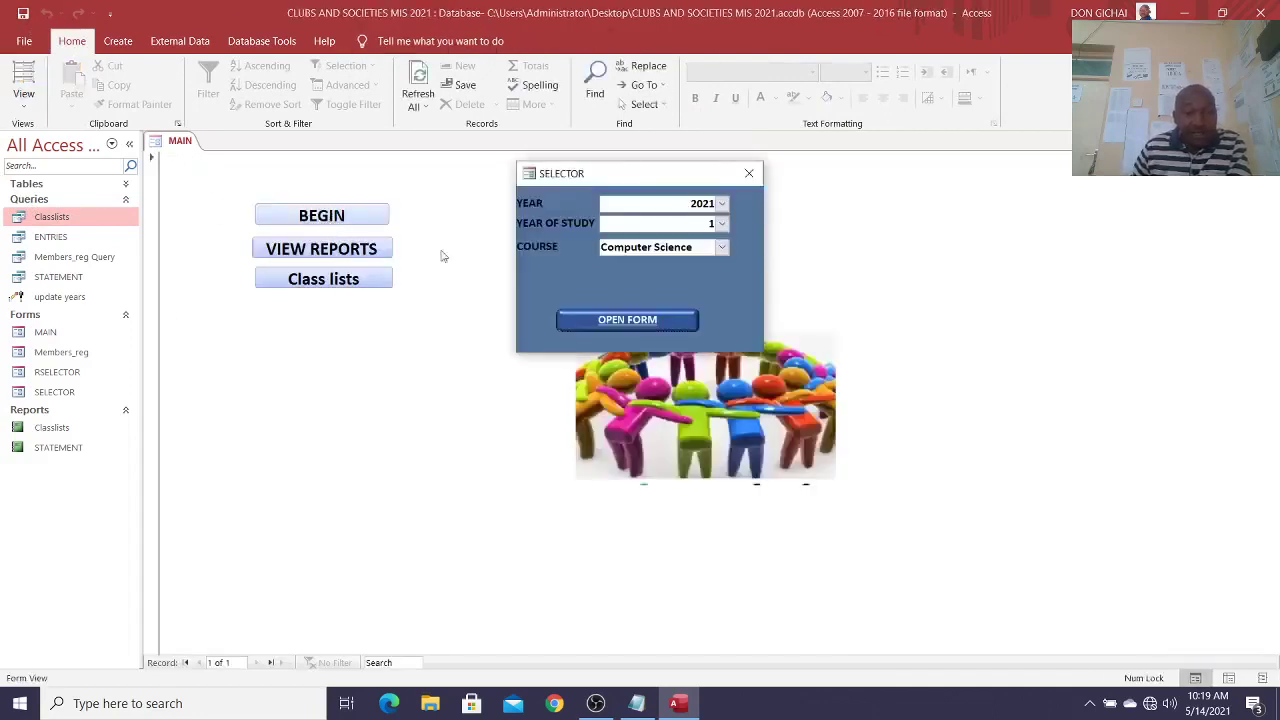
left_click(749, 173)
left_click(347, 258)
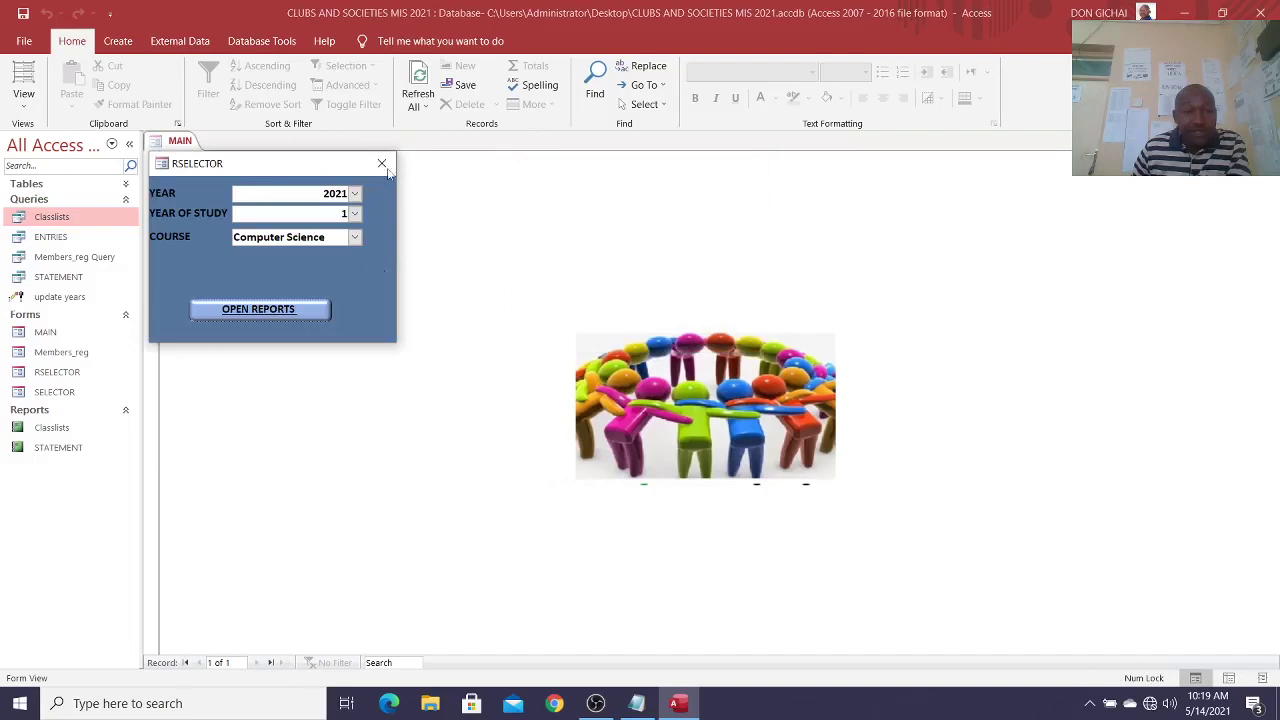
left_click(381, 163)
left_click(346, 278)
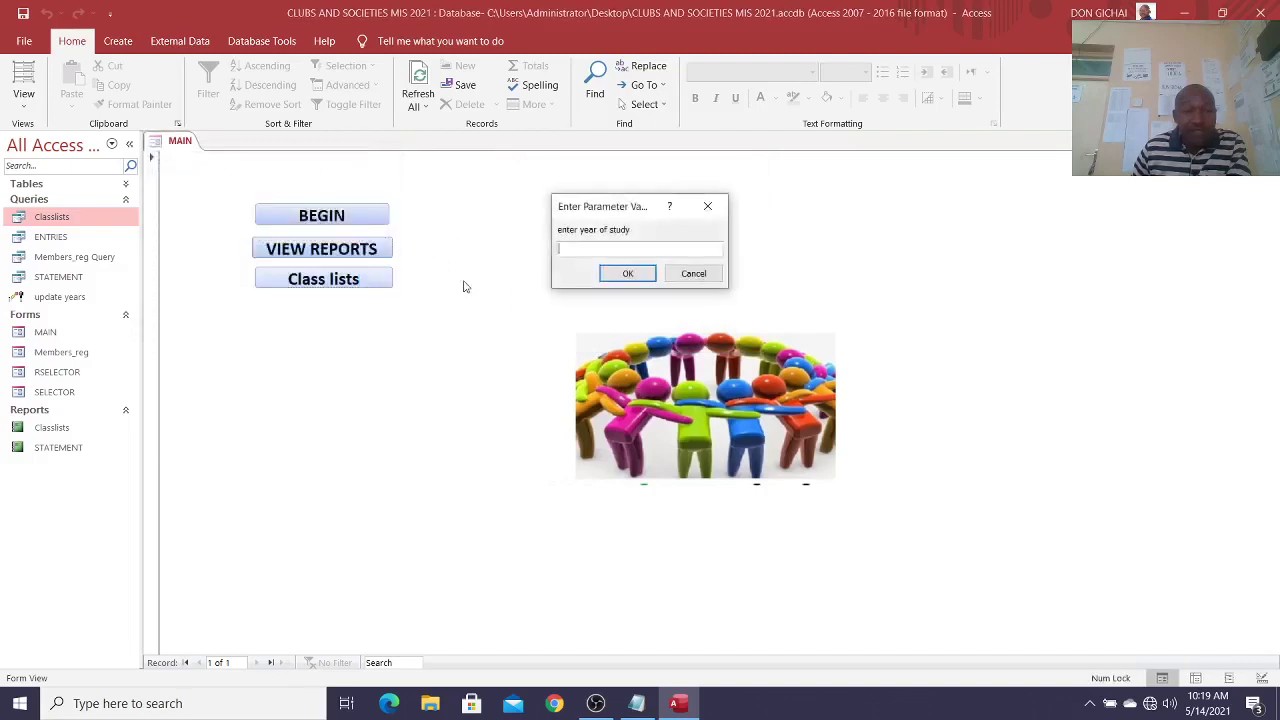
left_click(707, 208)
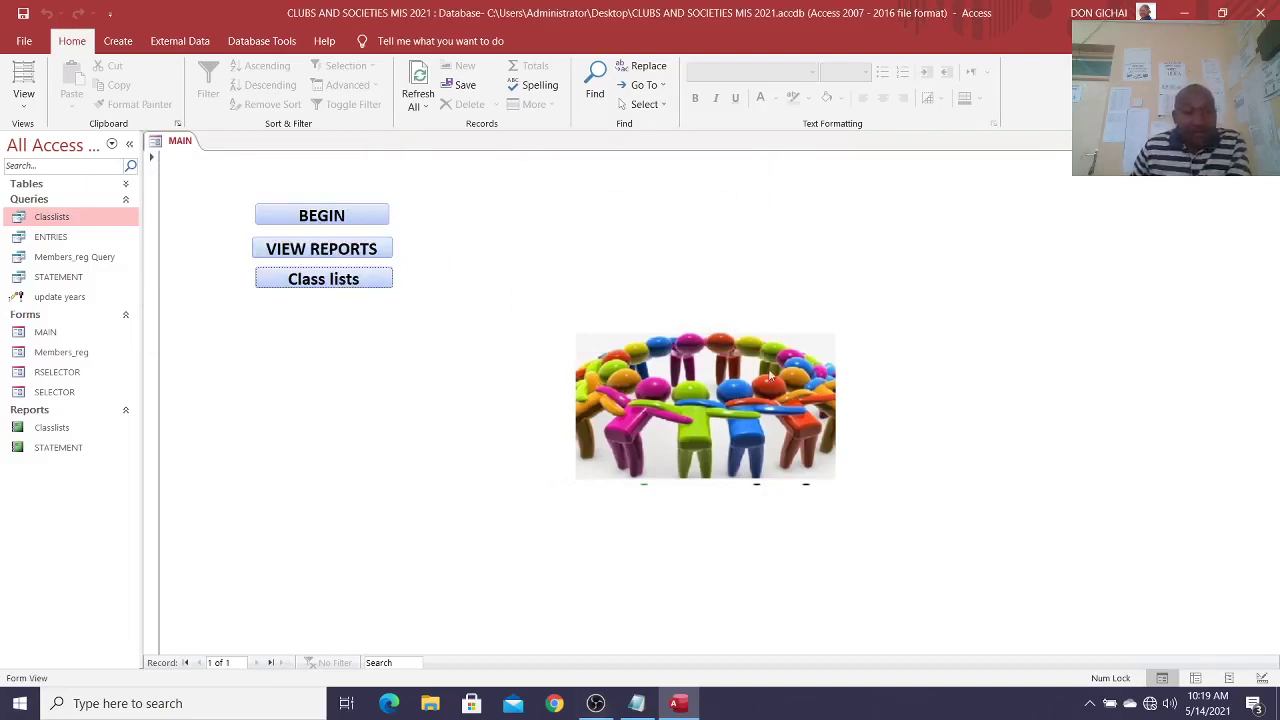
right_click(566, 222)
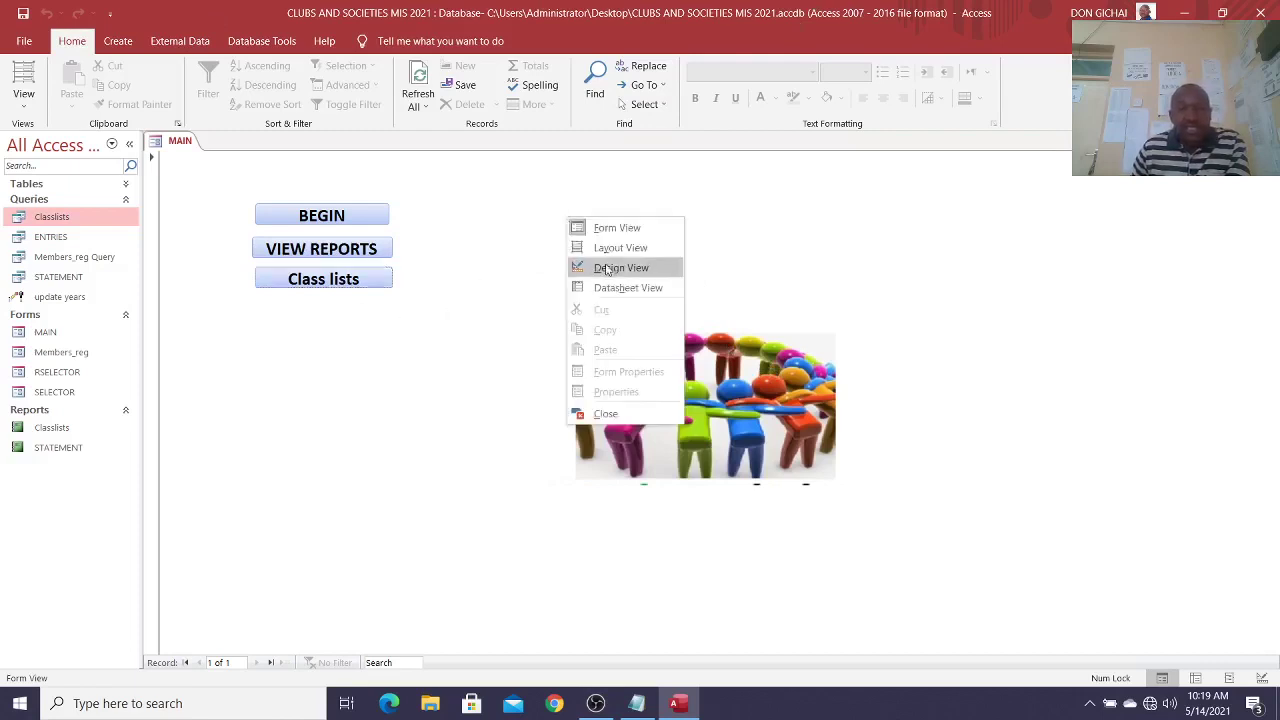
left_click(853, 307)
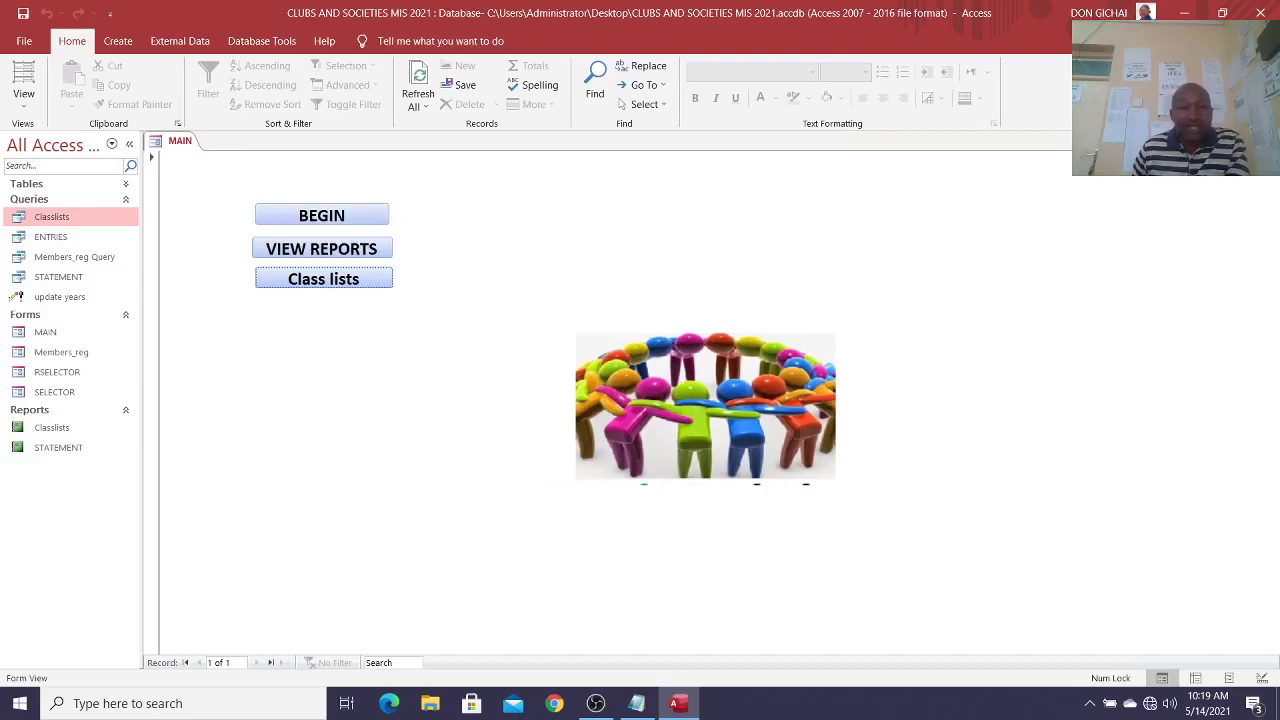
left_click(1268, 141)
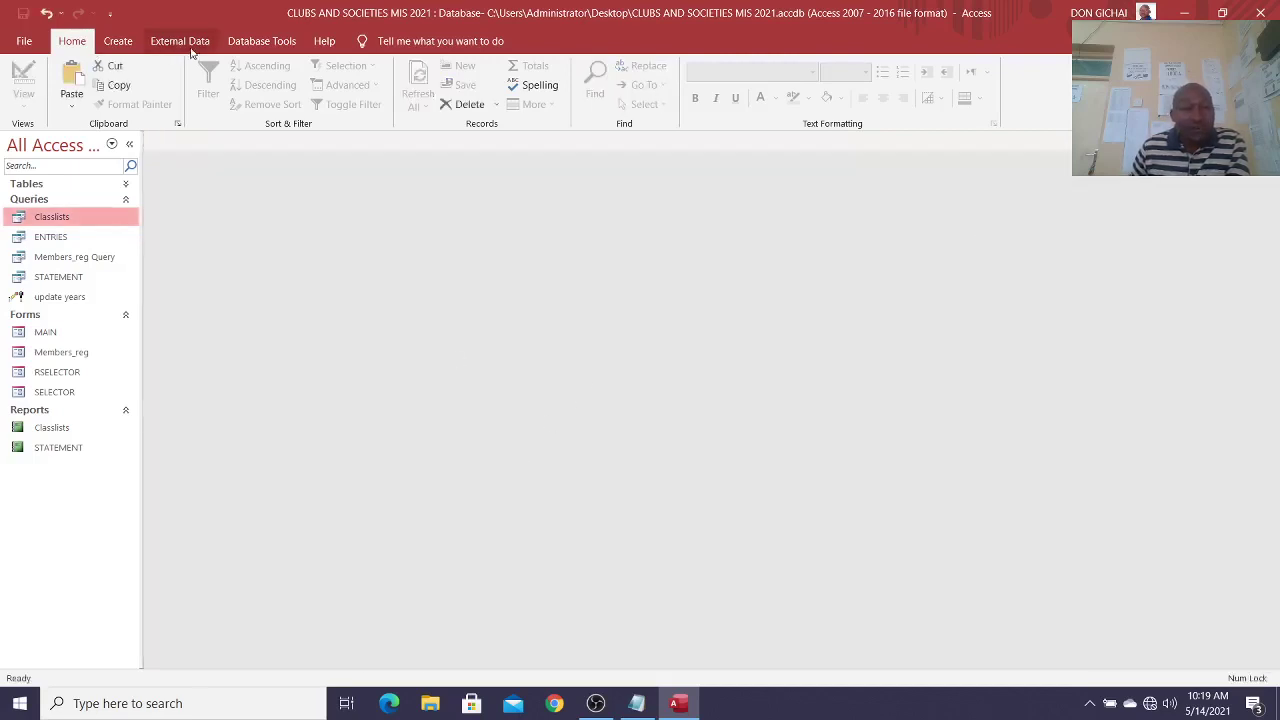
Step: Start importing objects from the Access database Club and Society Management system.accdb on the Desktop into the current database
left_click(252, 41)
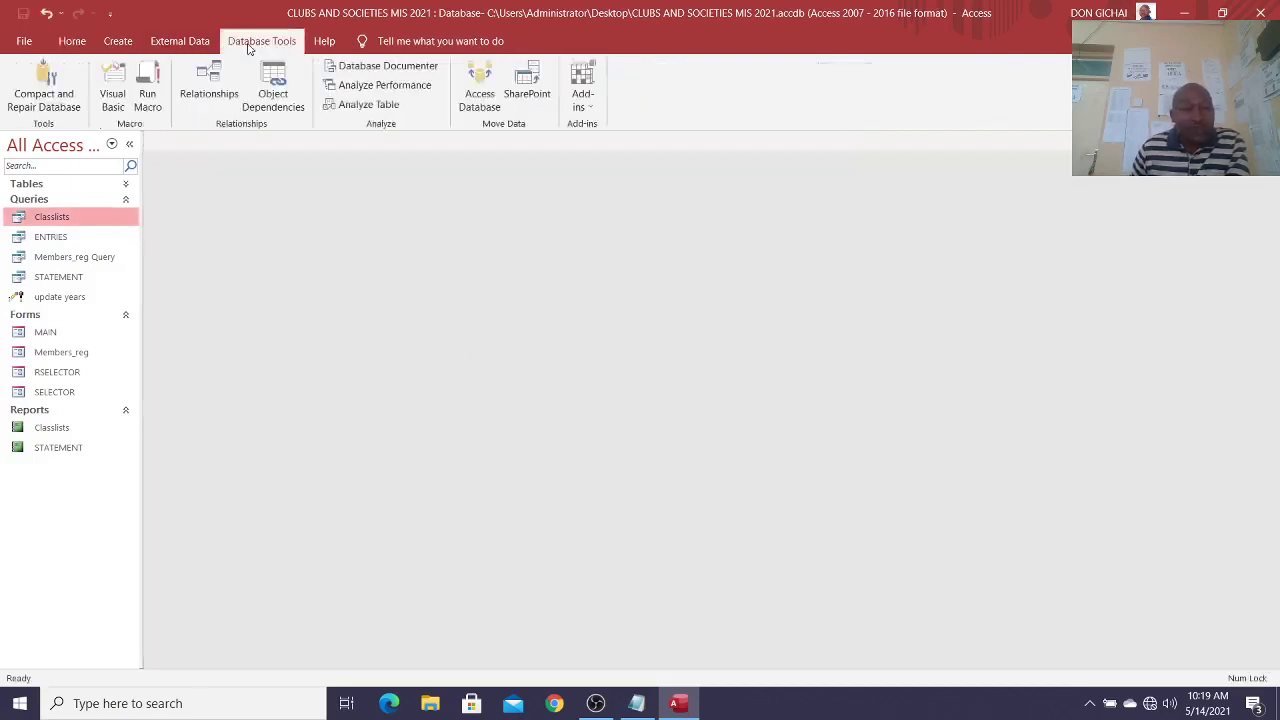
left_click(180, 41)
left_click(42, 114)
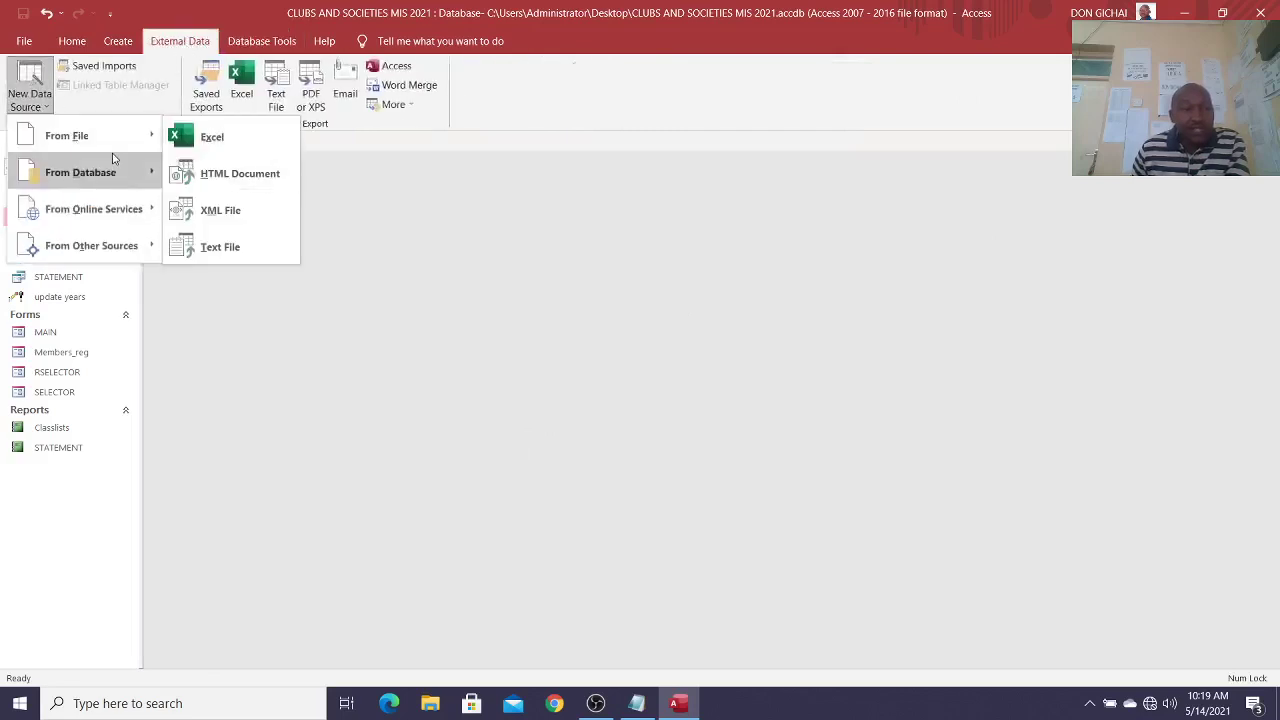
mouse_move(118, 175)
left_click(205, 174)
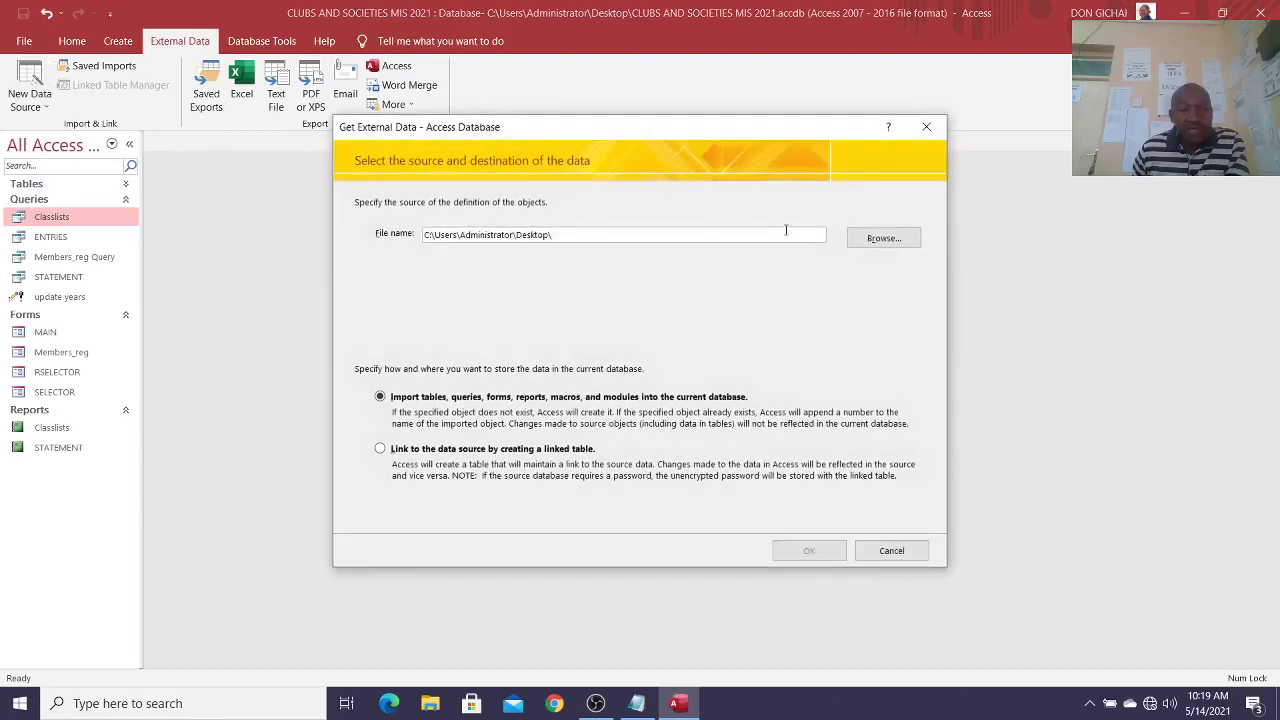
left_click(881, 239)
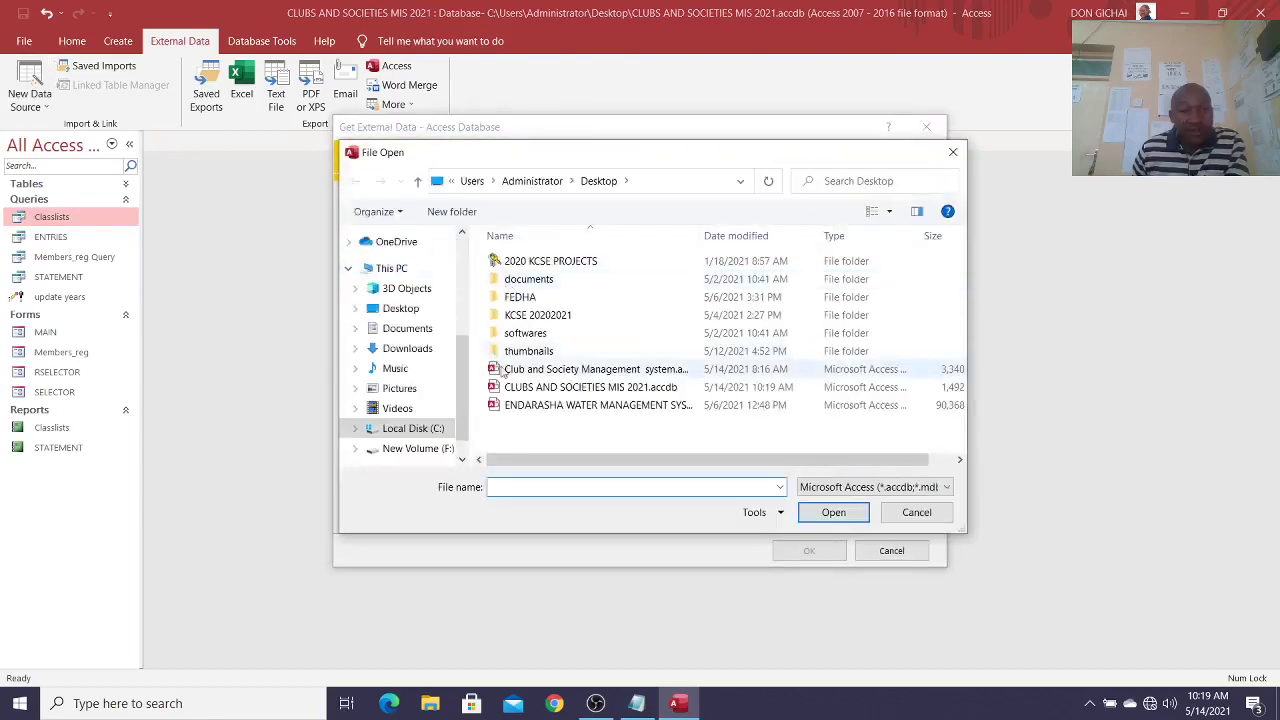
double_click(600, 370)
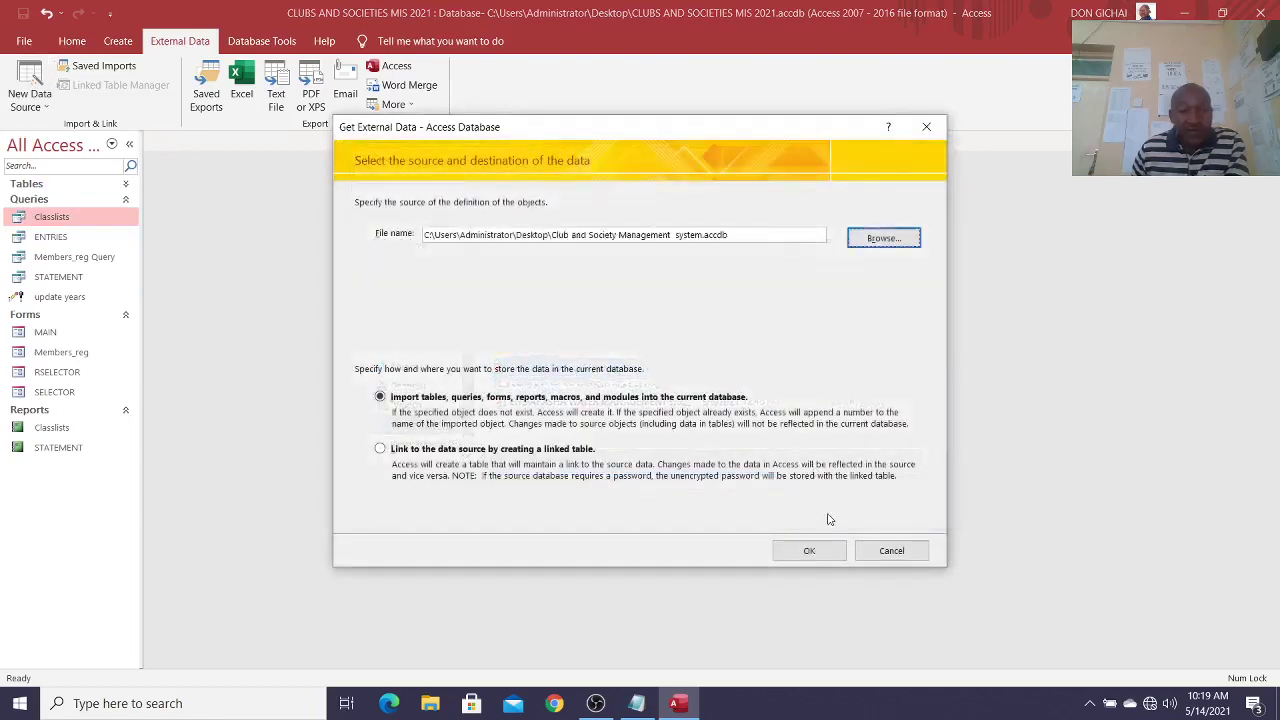
left_click(811, 551)
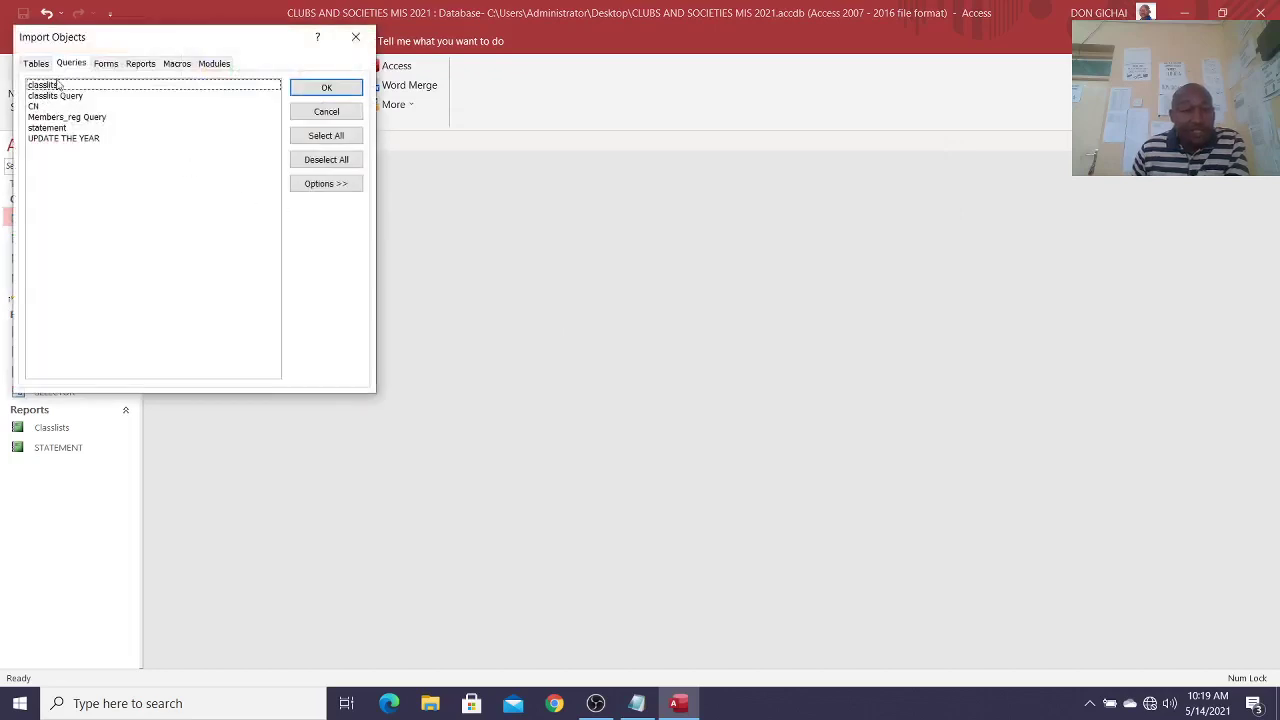
Step: Import the Login table and the memo, User Information and User Login forms without saving the import steps, and dismiss the desktop notification
left_click(37, 63)
left_click(45, 107)
left_click(105, 63)
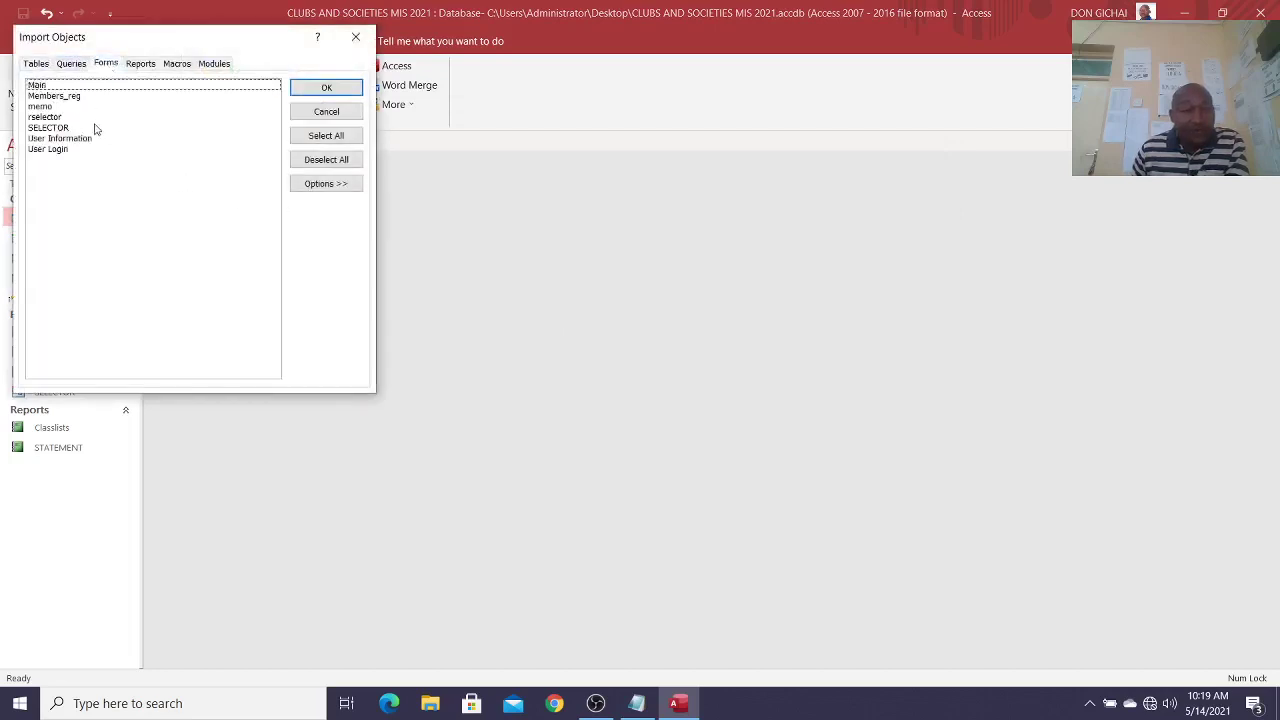
left_click(50, 149)
left_click(60, 139)
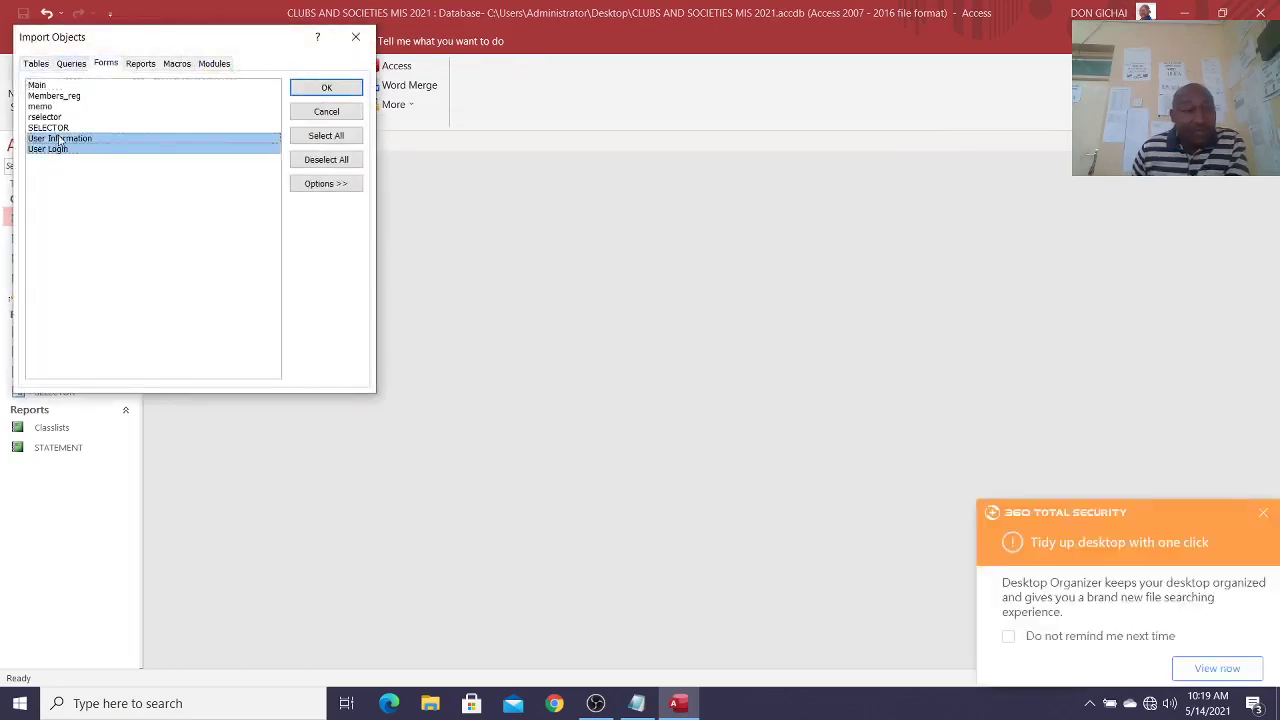
left_click(44, 107)
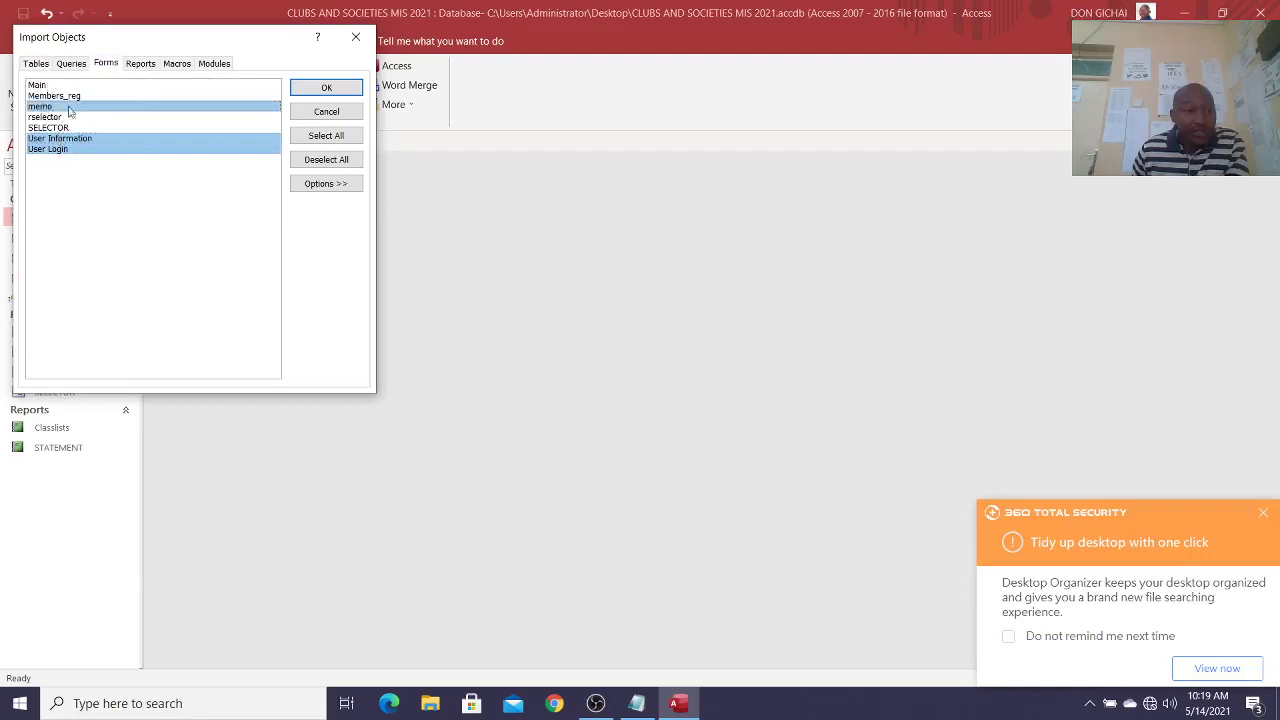
left_click(326, 88)
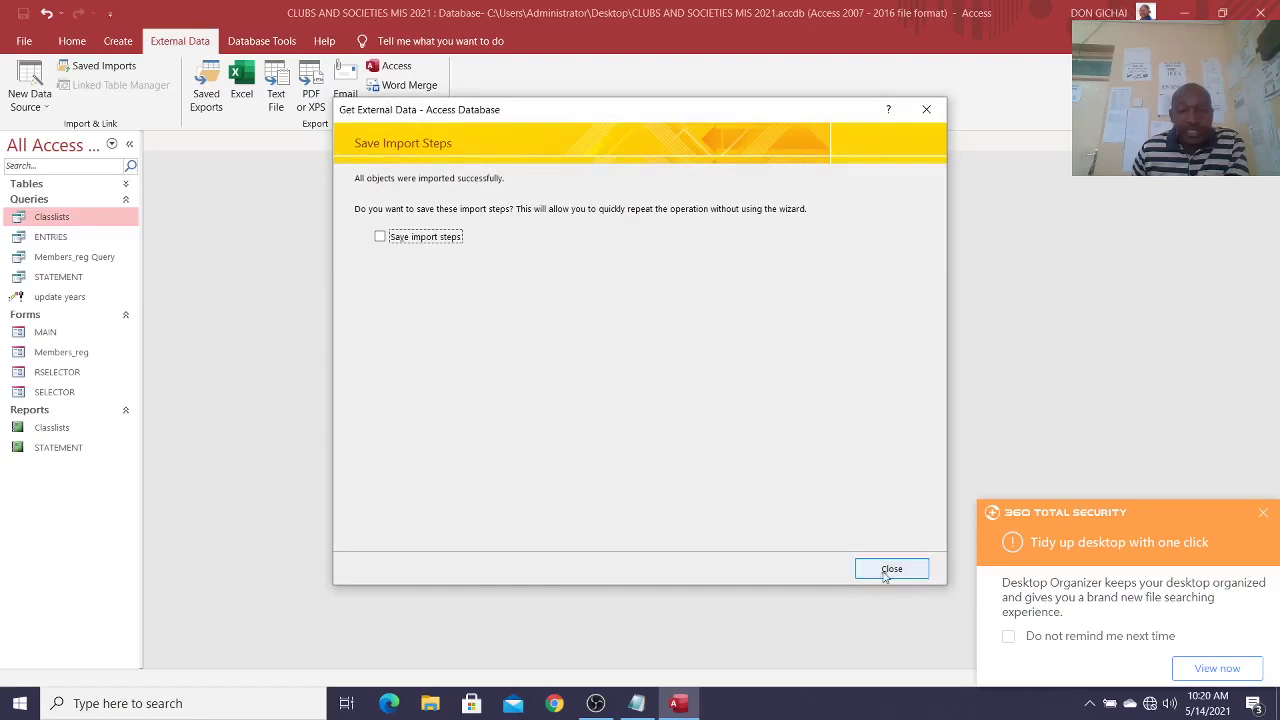
left_click(894, 566)
left_click(1263, 512)
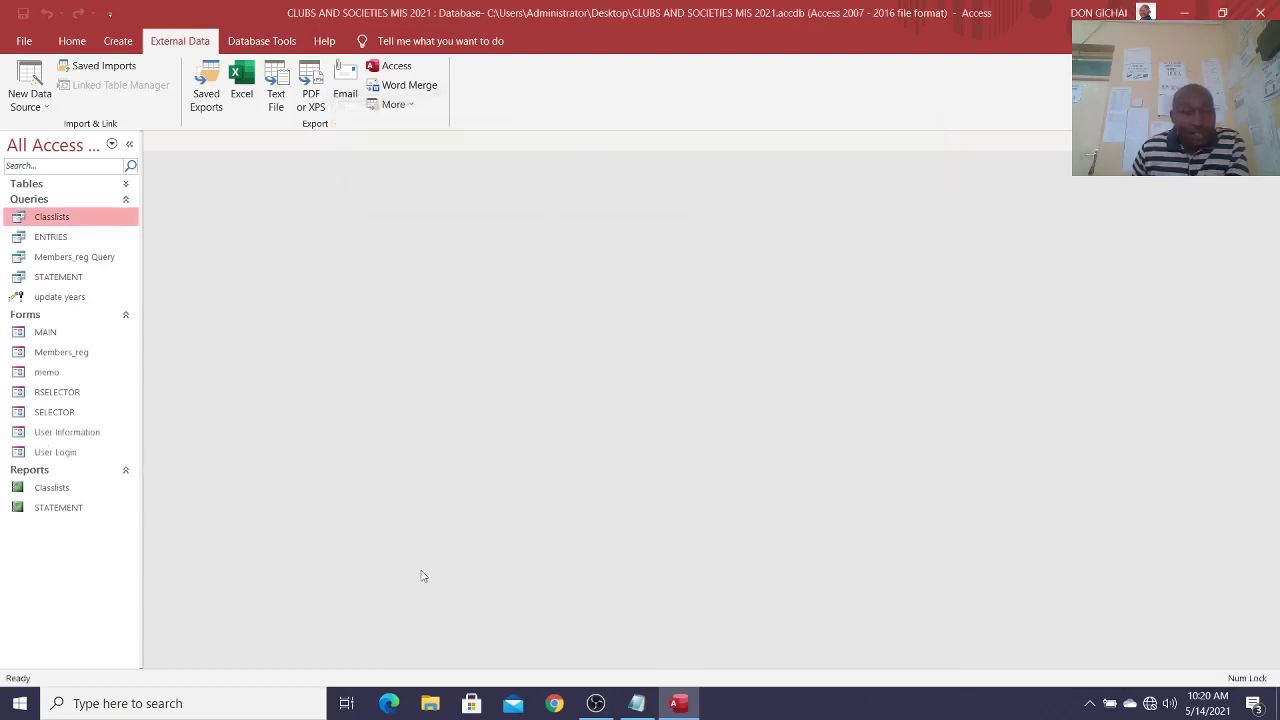
Step: In the MAIN form's Design View, add an unbound text box above the buttons with the label "you are logged in as"
left_click(70, 456)
left_click(60, 370)
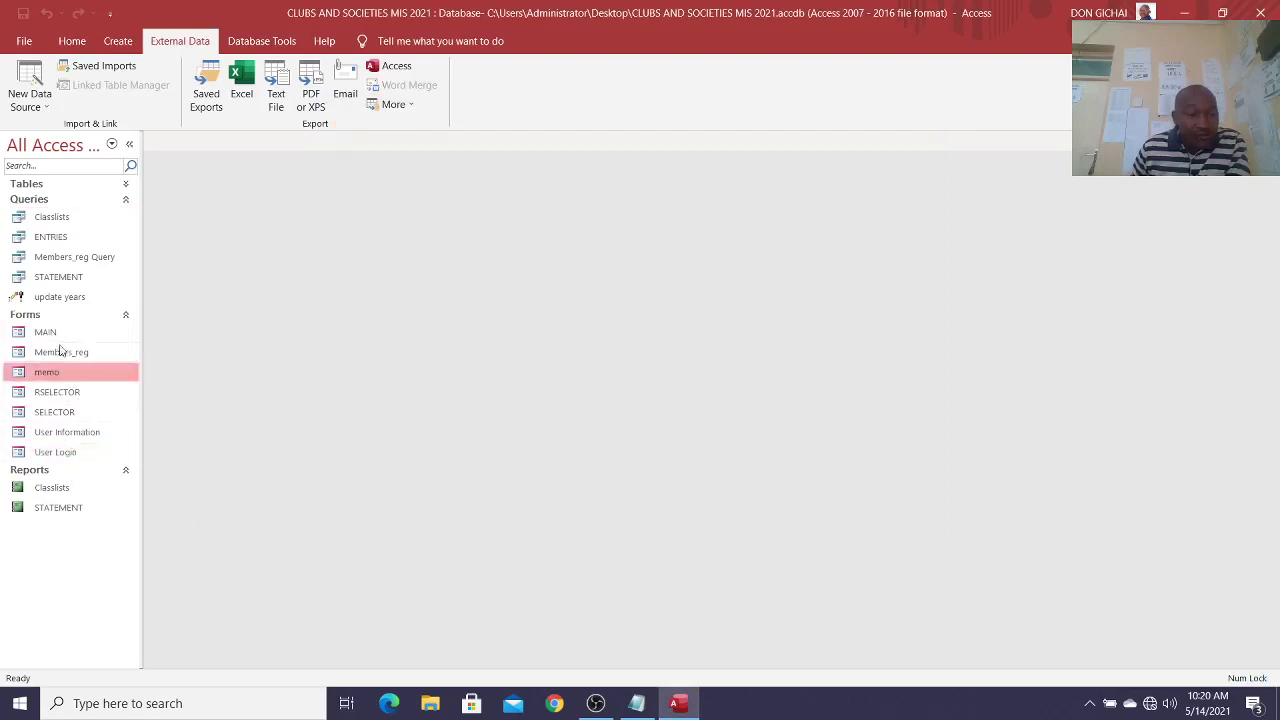
left_click(60, 334)
right_click(60, 334)
left_click(135, 382)
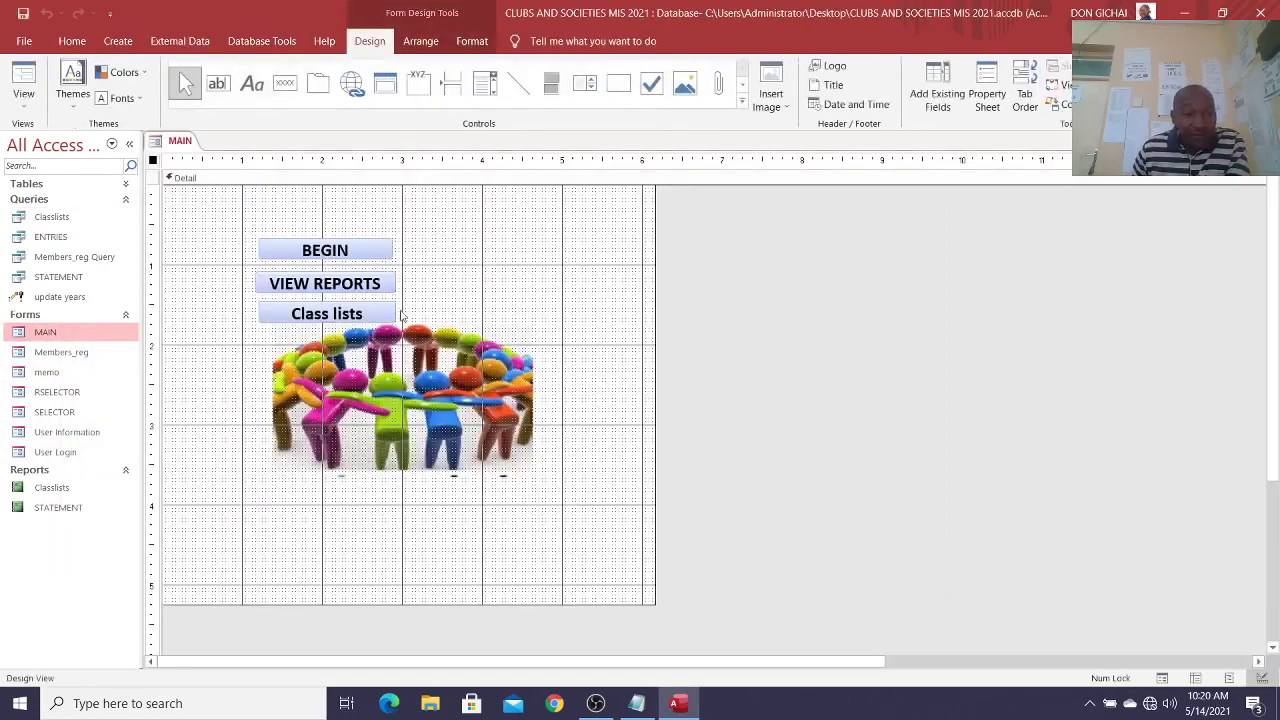
left_click(217, 83)
left_click_drag(455, 192, 606, 207)
left_click(378, 201)
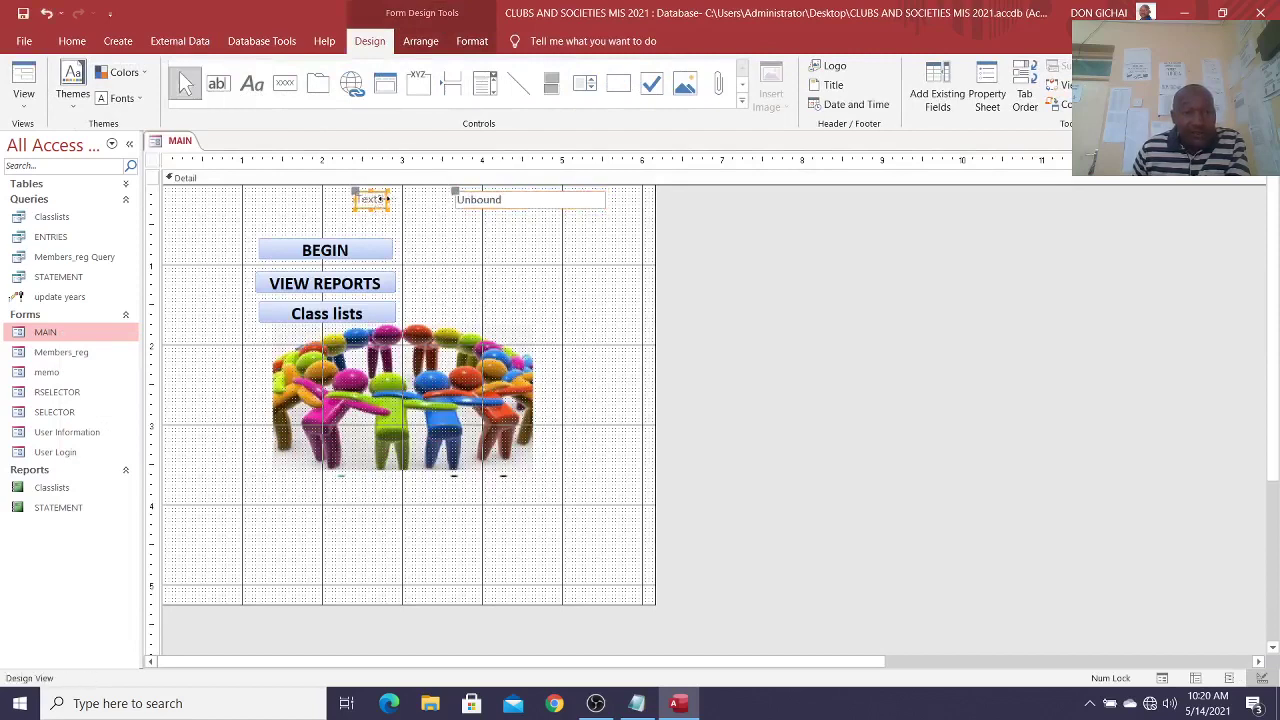
left_click_drag(382, 201, 323, 199)
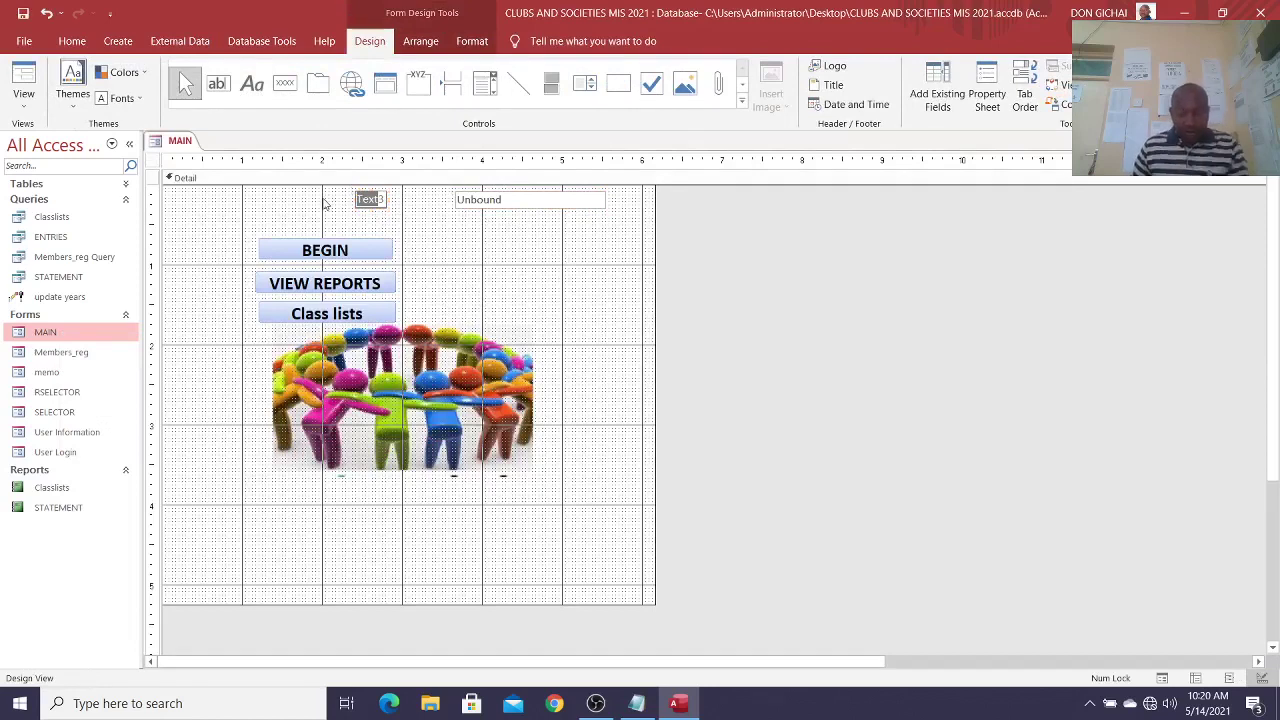
key("BackSpace")
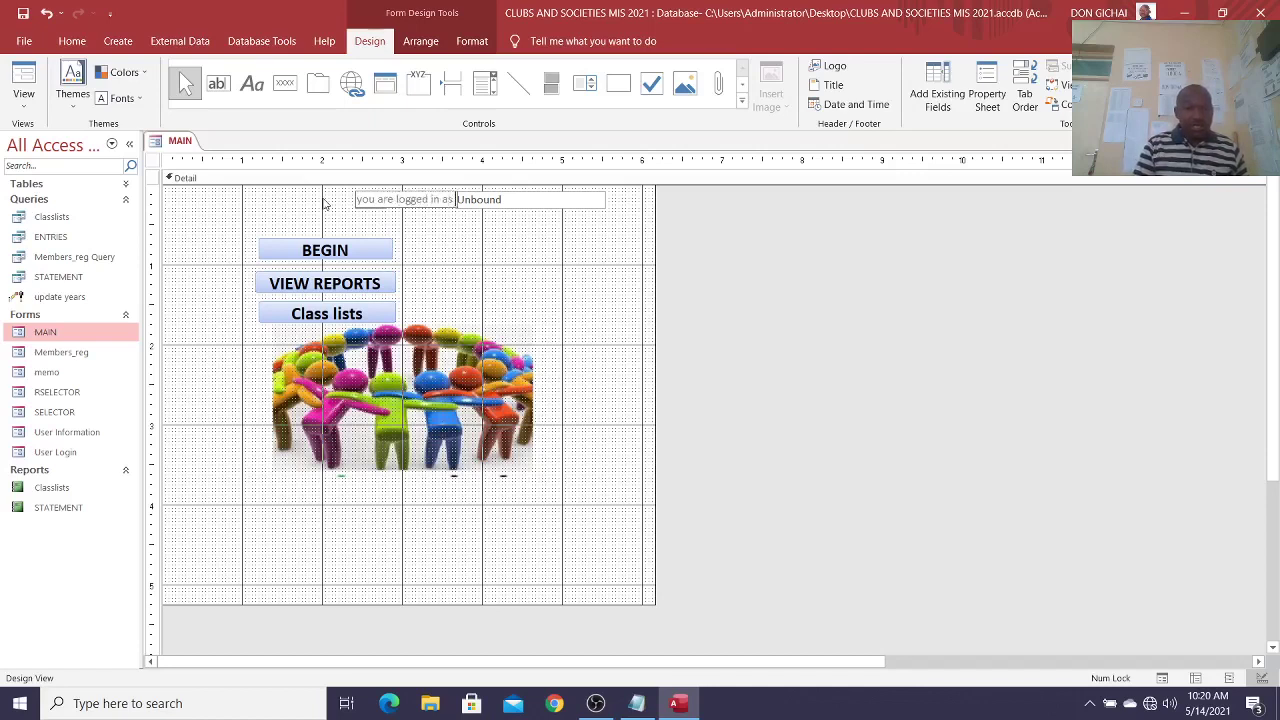
Step: Name the new text box Text35 in its properties and save the MAIN form
left_click(509, 204)
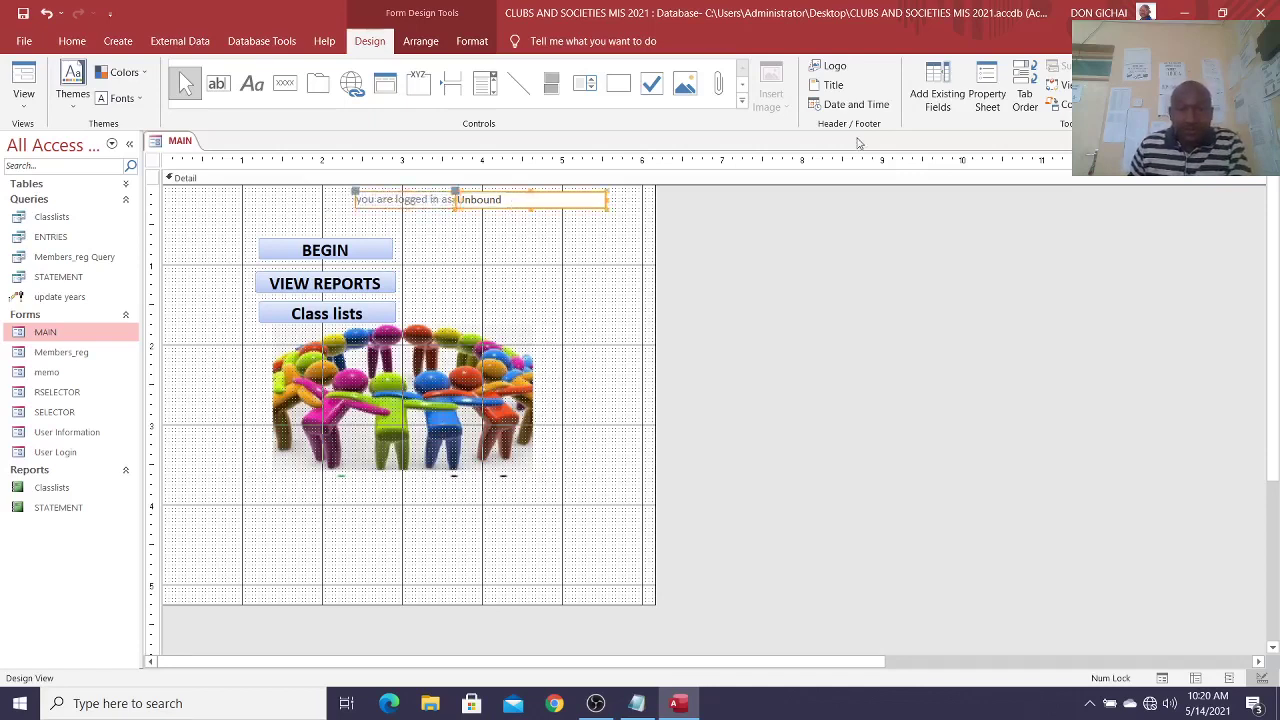
left_click(987, 95)
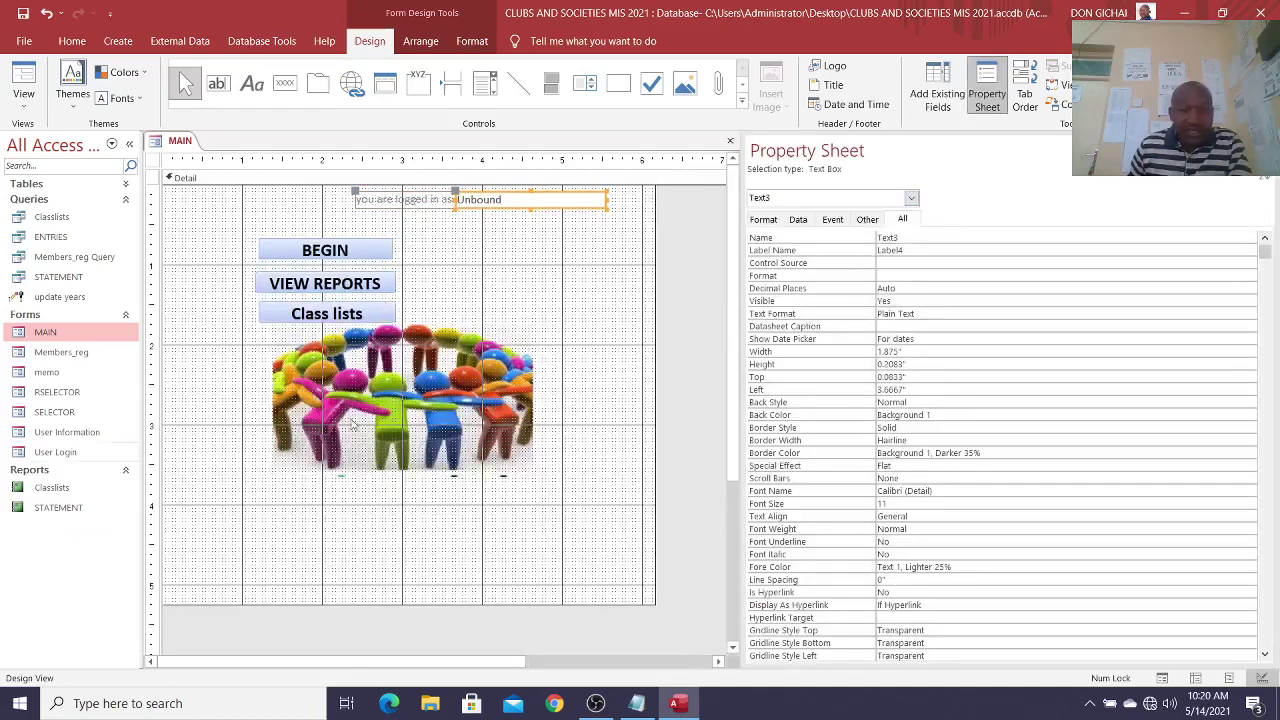
left_click(925, 241)
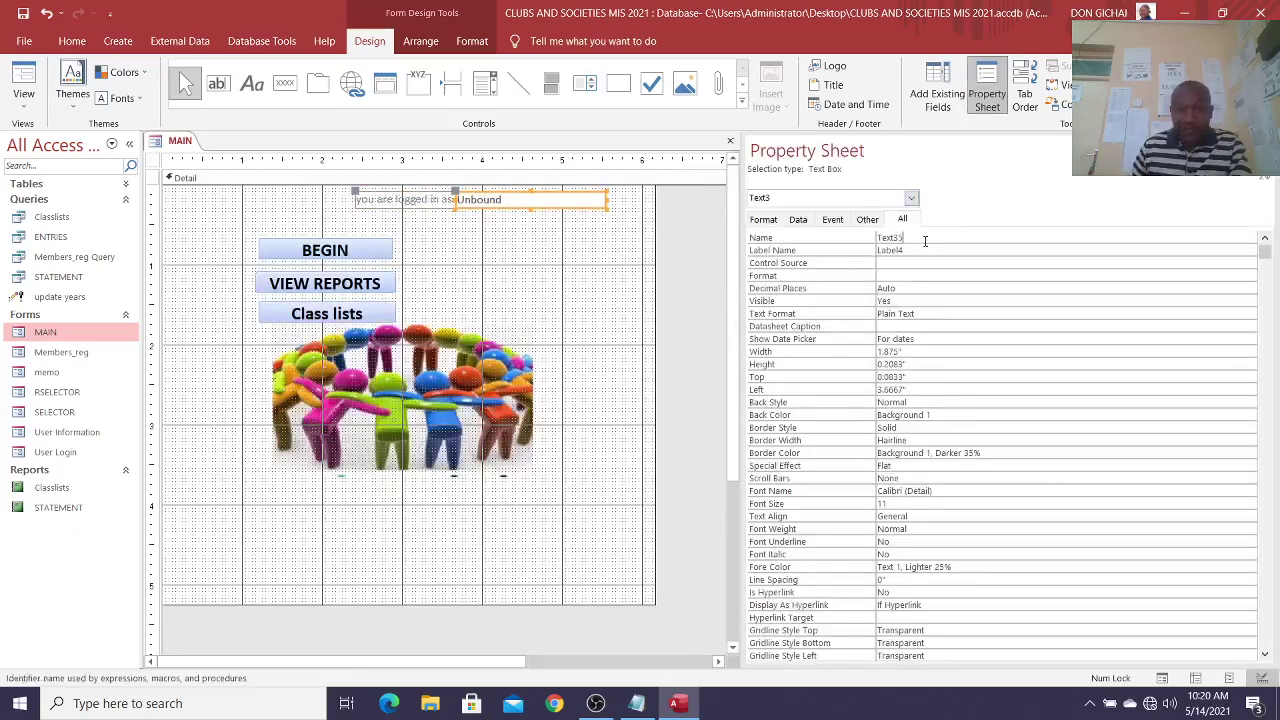
left_click(24, 15)
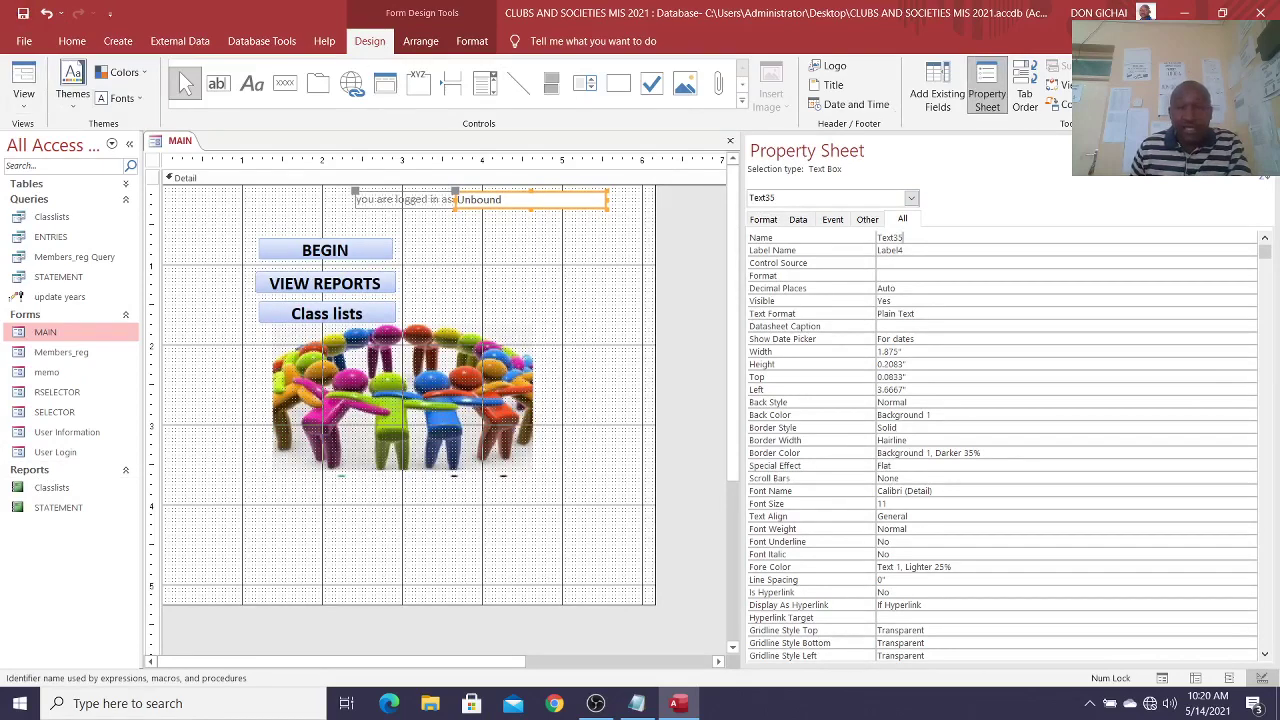
left_click(1264, 150)
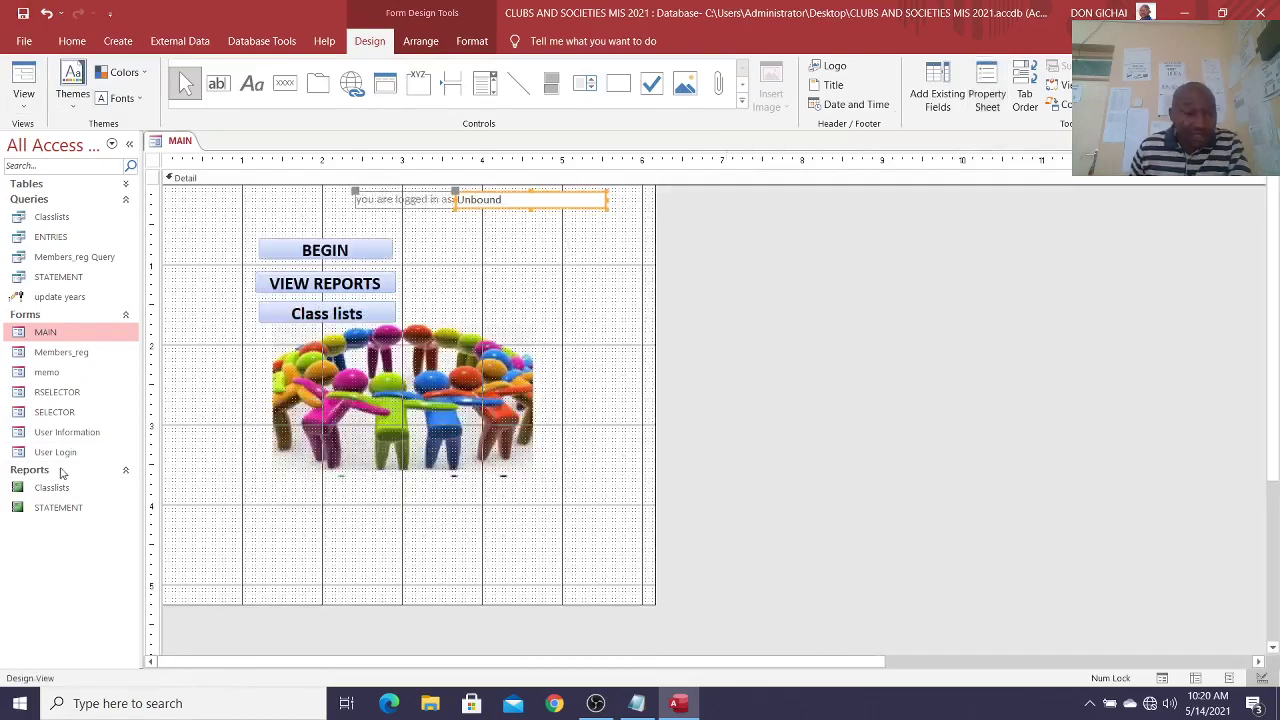
Step: Move the Text35 box slightly lower on the form and place its label above and to its left so they no longer overlap
left_click(517, 217)
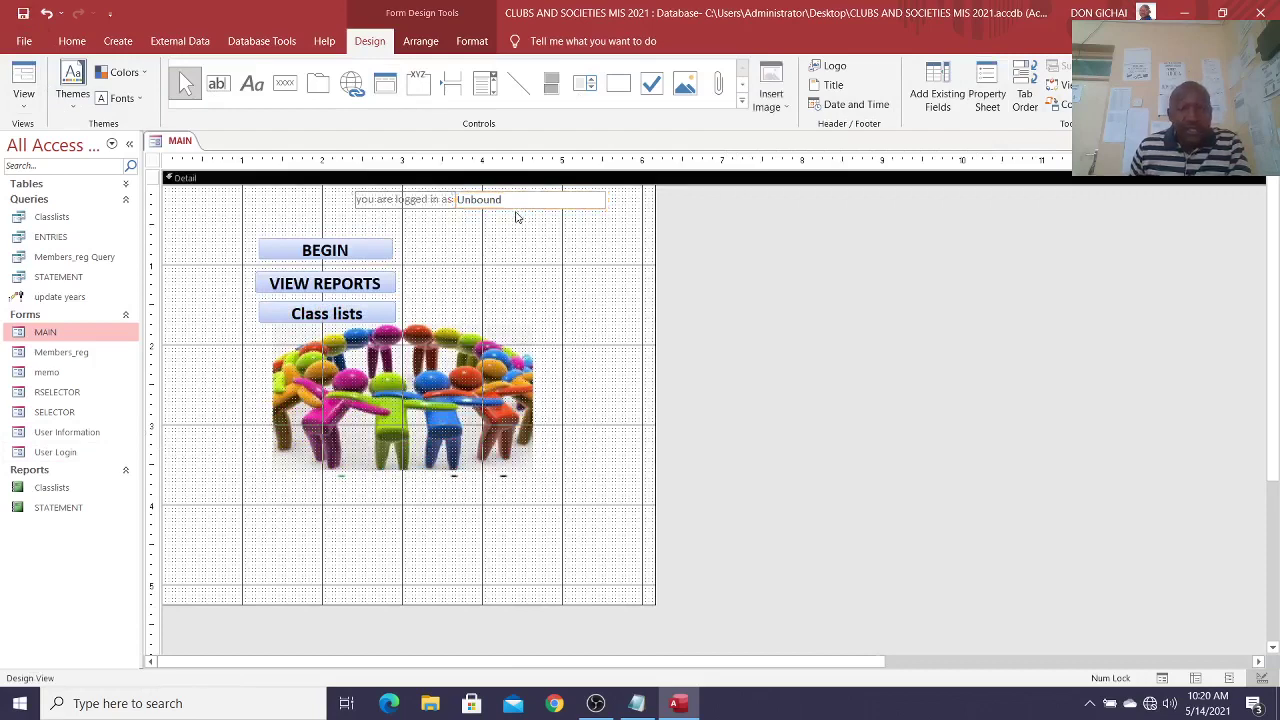
left_click(500, 205)
left_click_drag(500, 205, 501, 241)
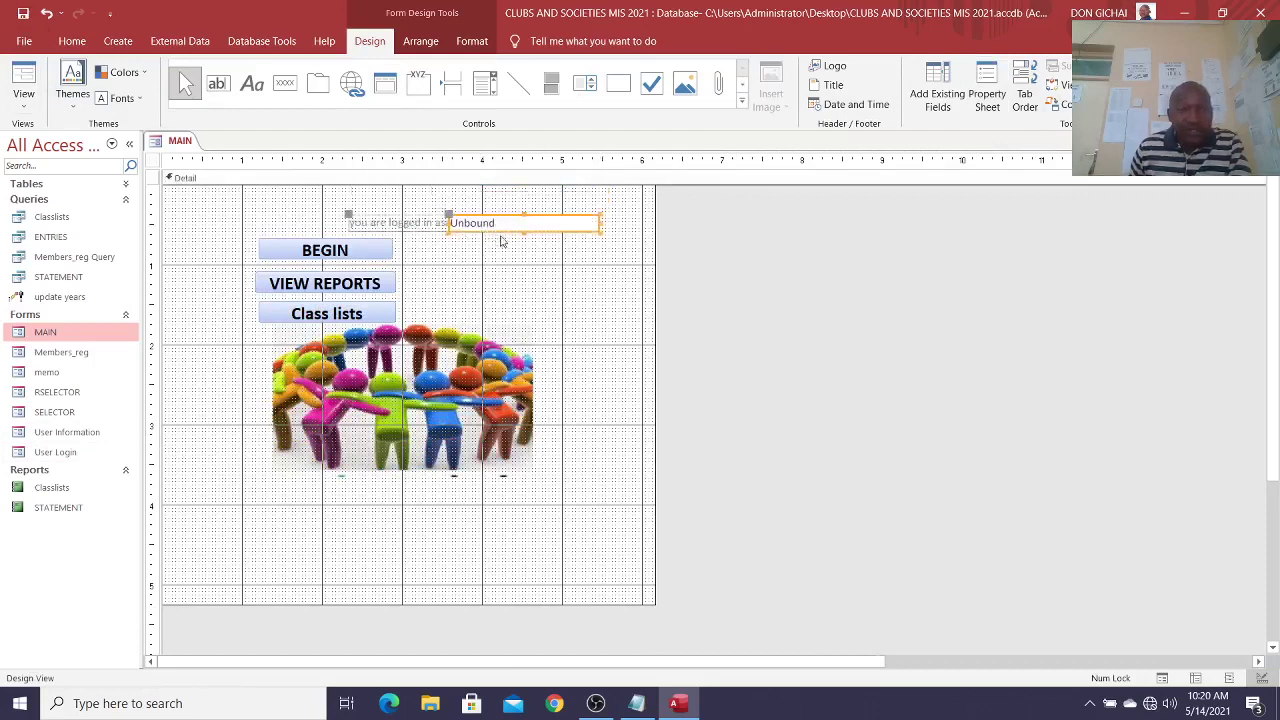
left_click_drag(353, 218, 381, 189)
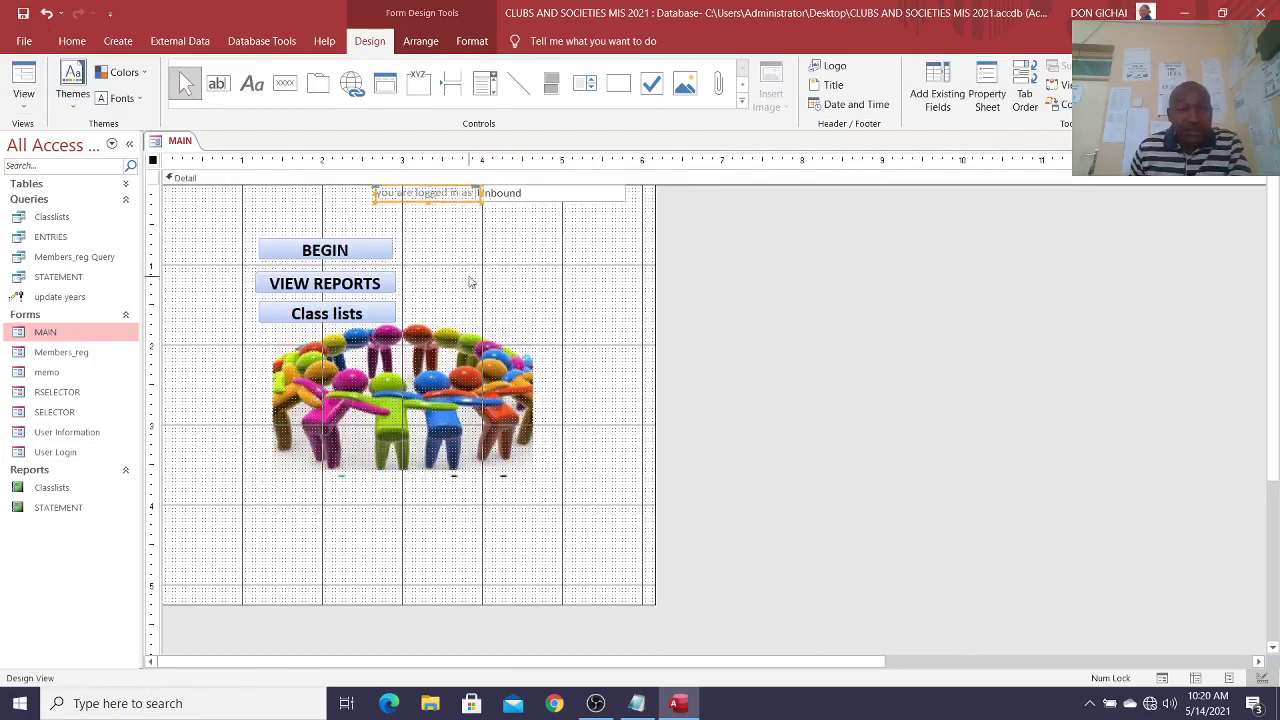
left_click(471, 282)
left_click(514, 196)
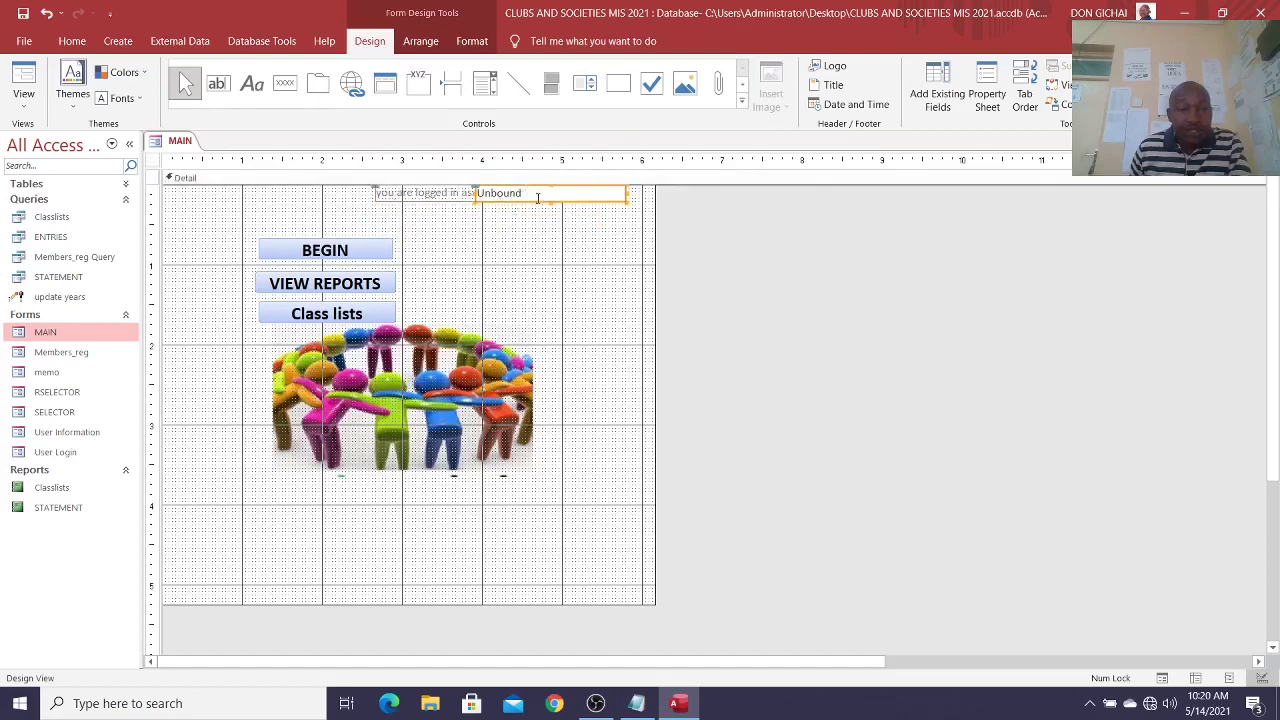
left_click_drag(476, 192, 469, 213)
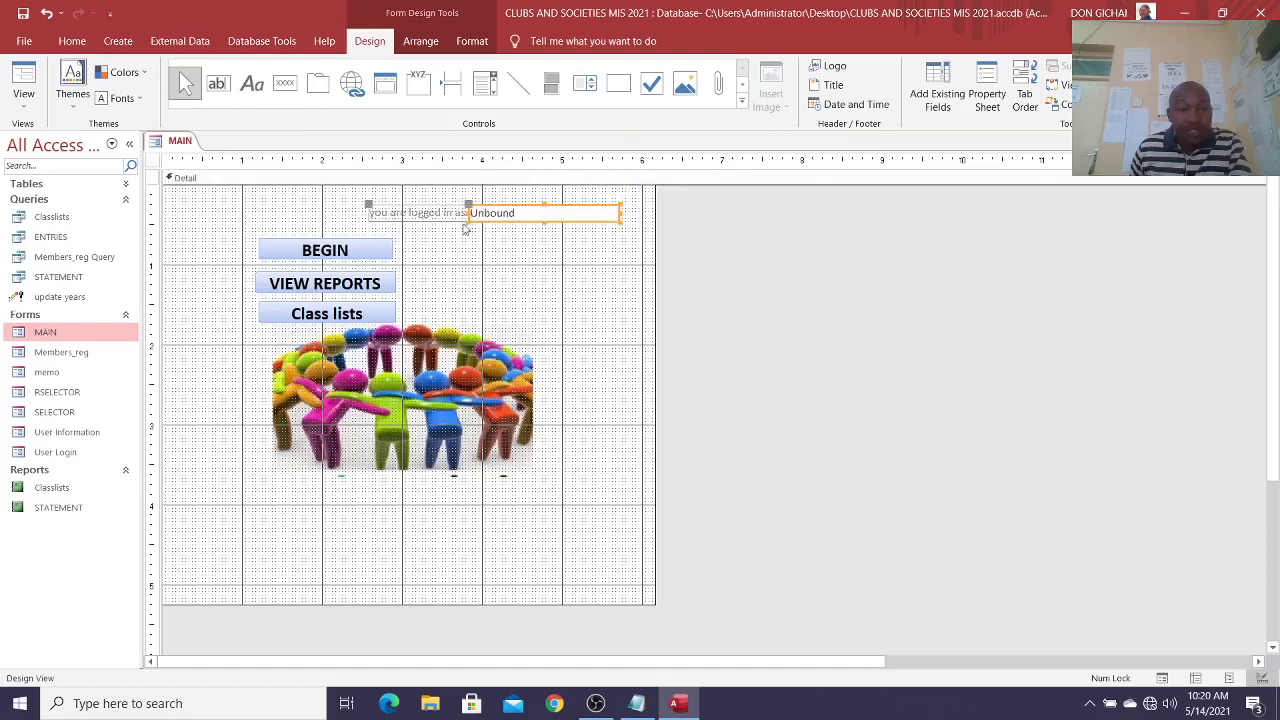
left_click(423, 223)
left_click(393, 212)
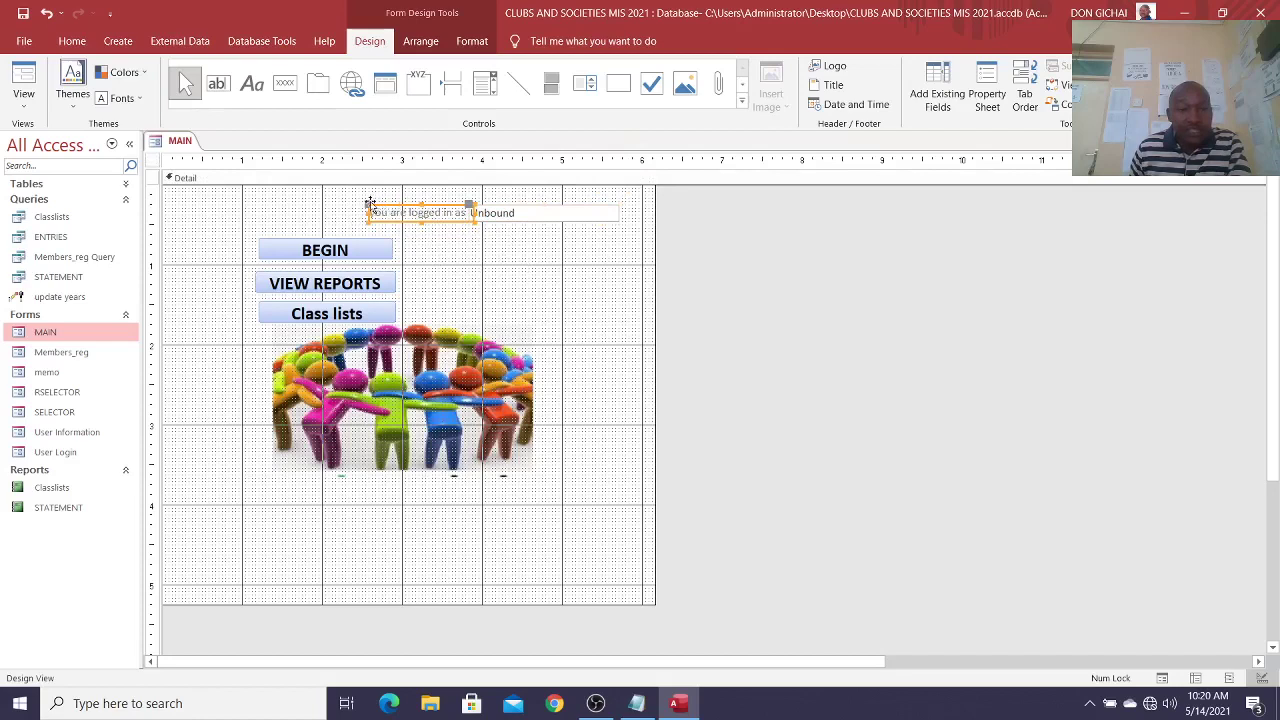
left_click_drag(370, 203, 363, 187)
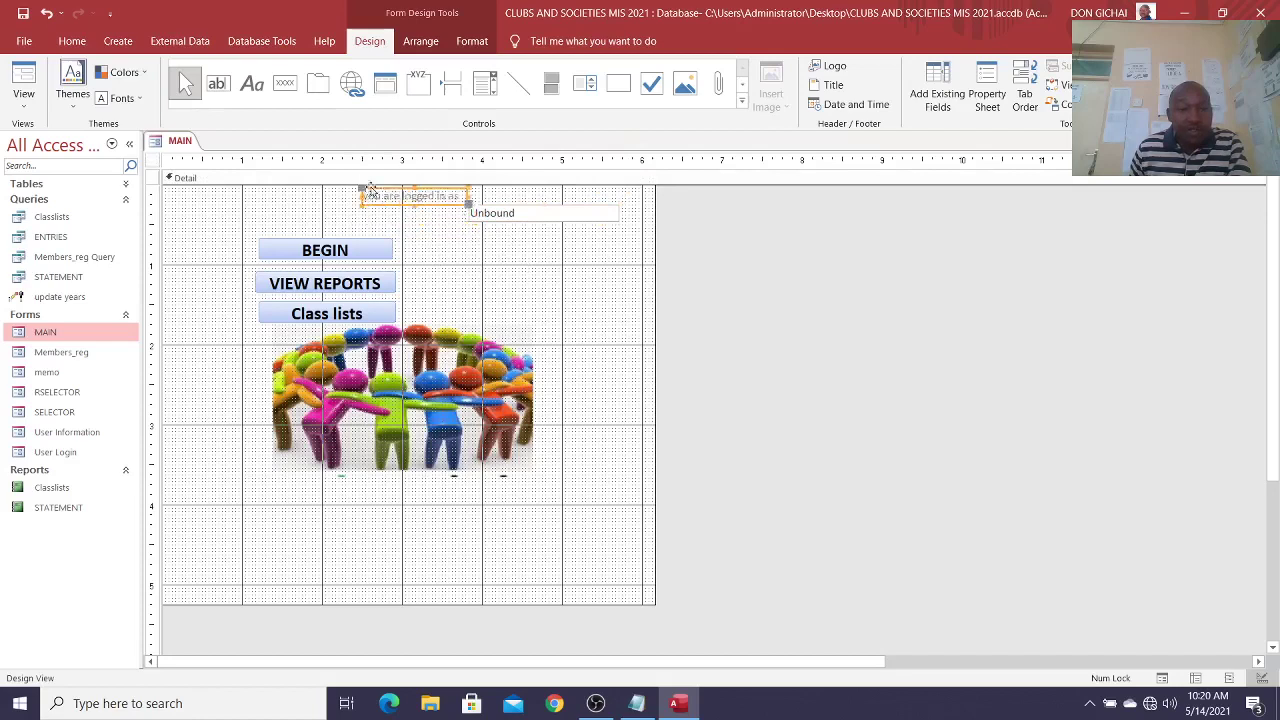
Step: Make the text of the login label and its unbound text box bold
left_click(525, 216)
left_click_drag(577, 242, 376, 181)
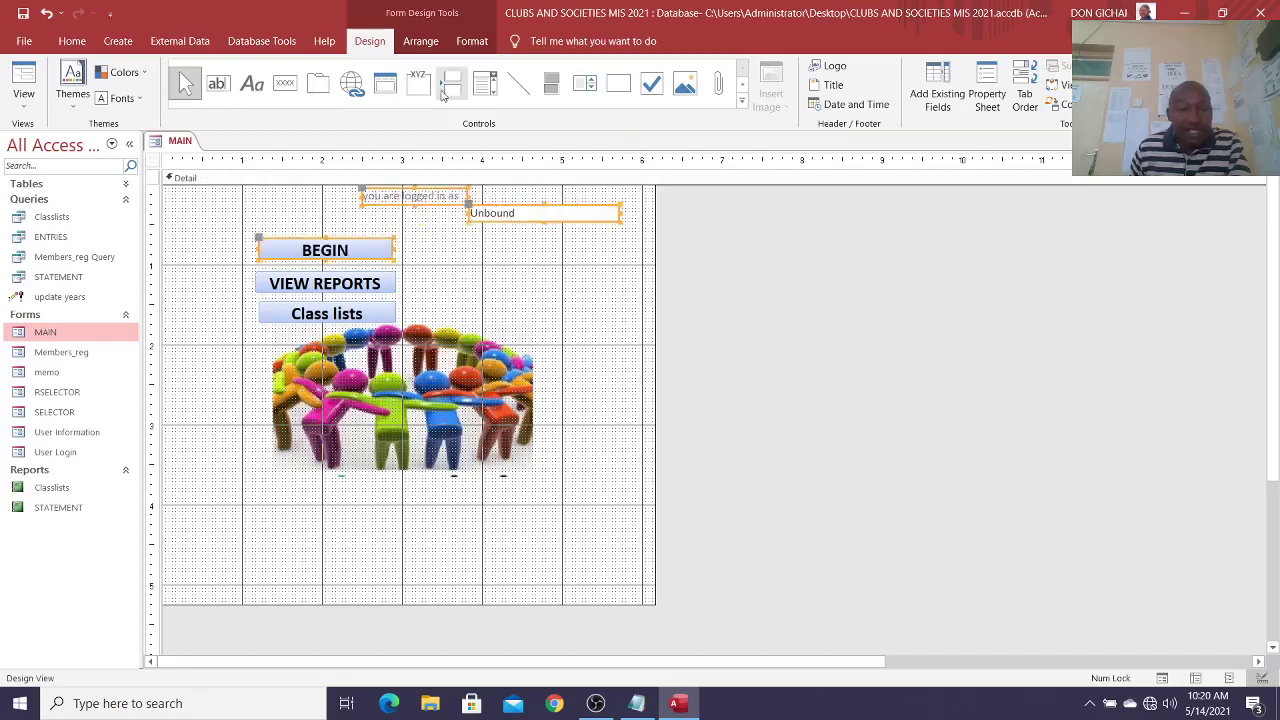
left_click(493, 232)
left_click(443, 204)
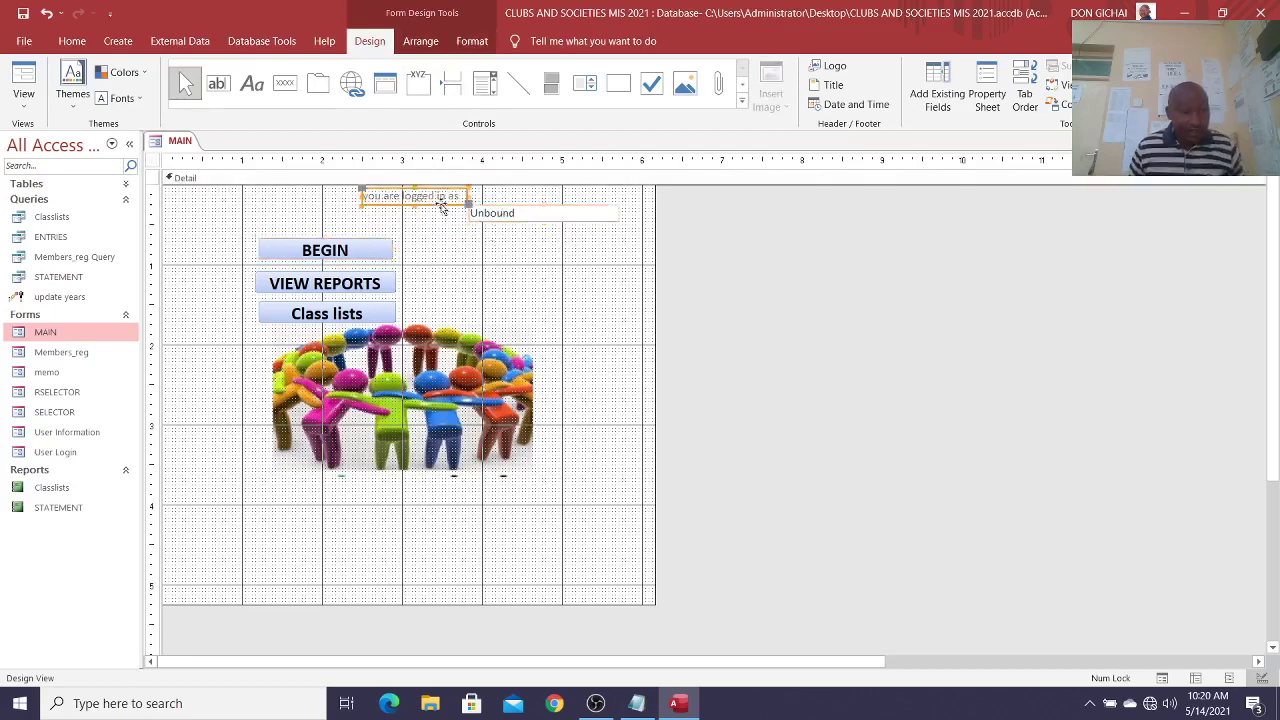
left_click(542, 215, "shift")
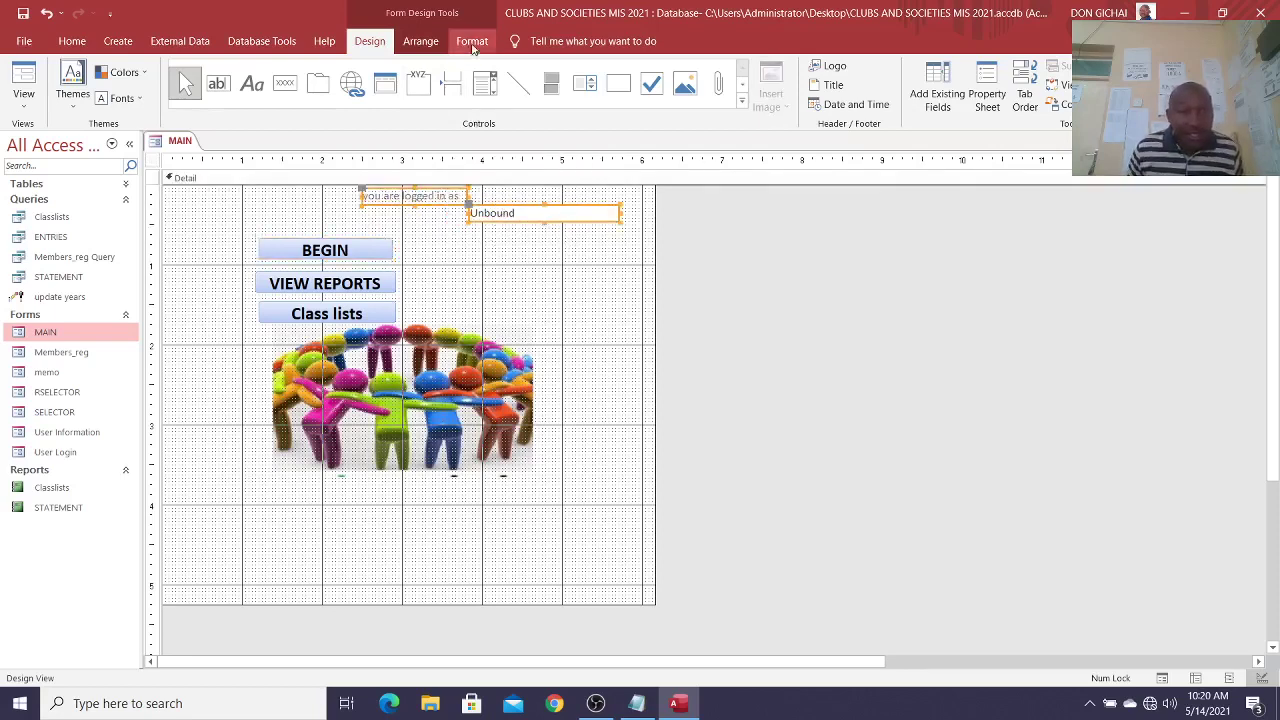
left_click(472, 41)
left_click(136, 97)
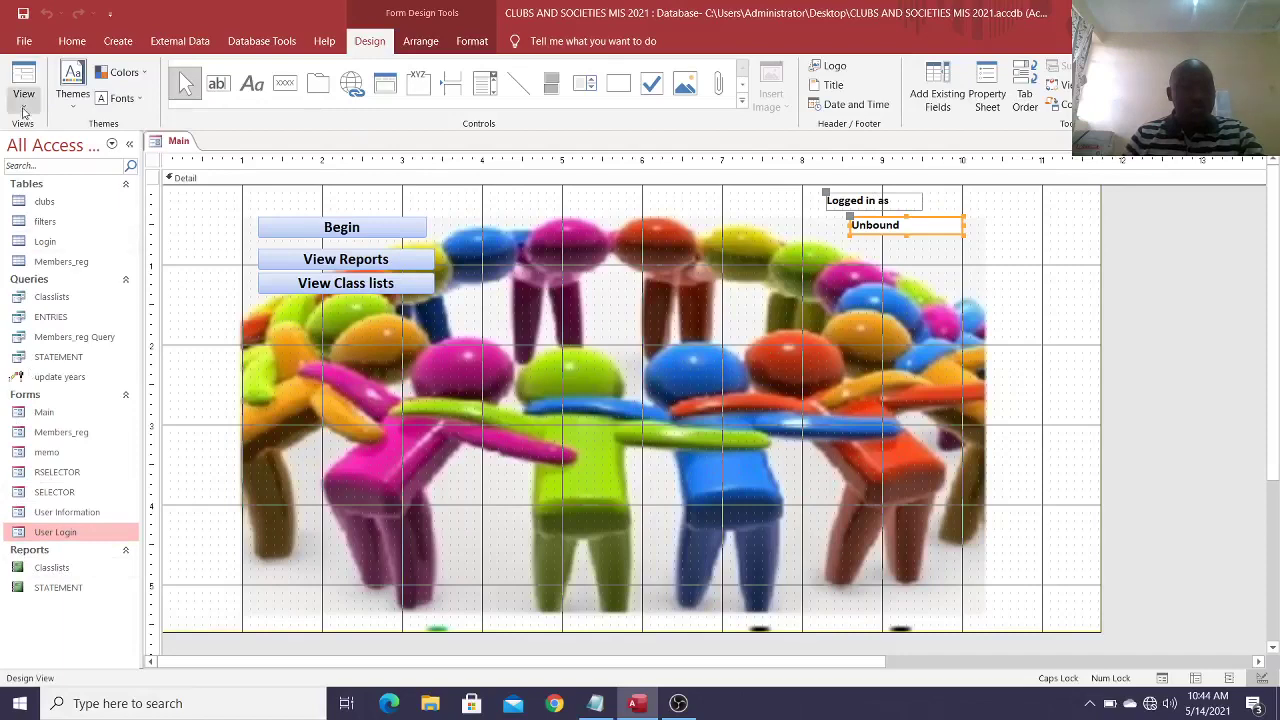
Step: Preview the User Login form and its Design View, and close it together with the Main form
double_click(76, 538)
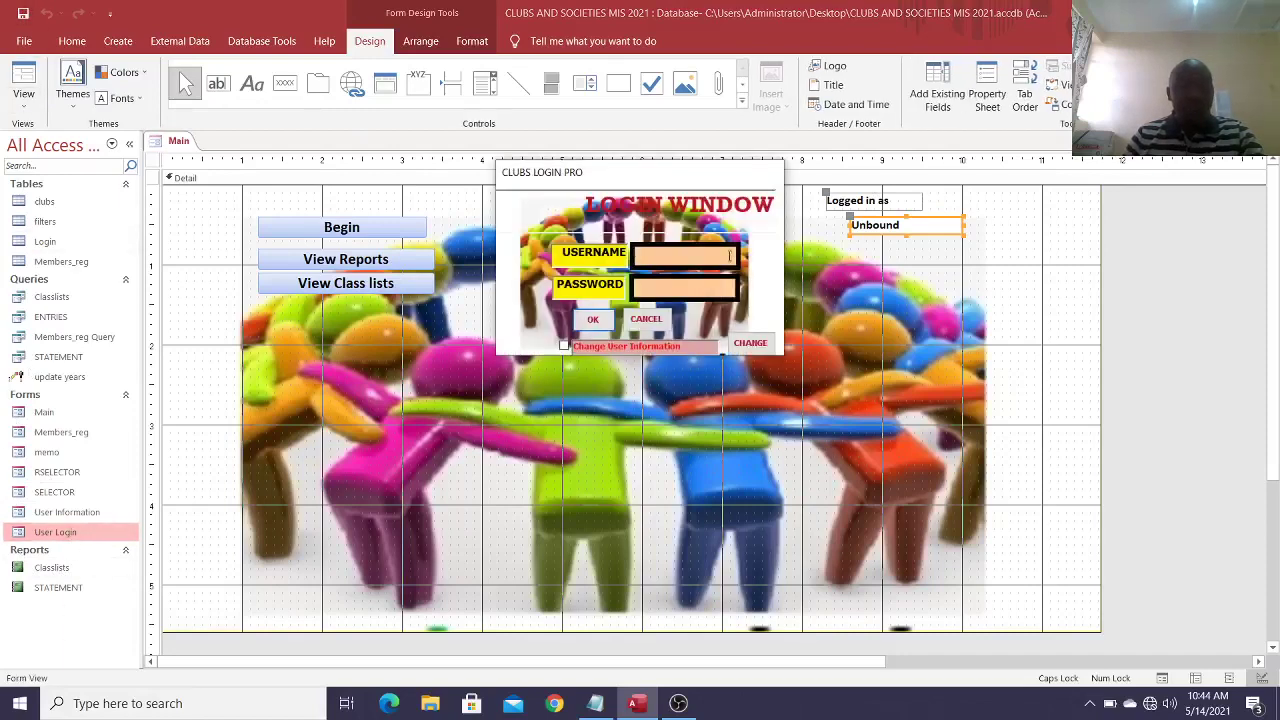
left_click(646, 320)
right_click(676, 277)
right_click(678, 217)
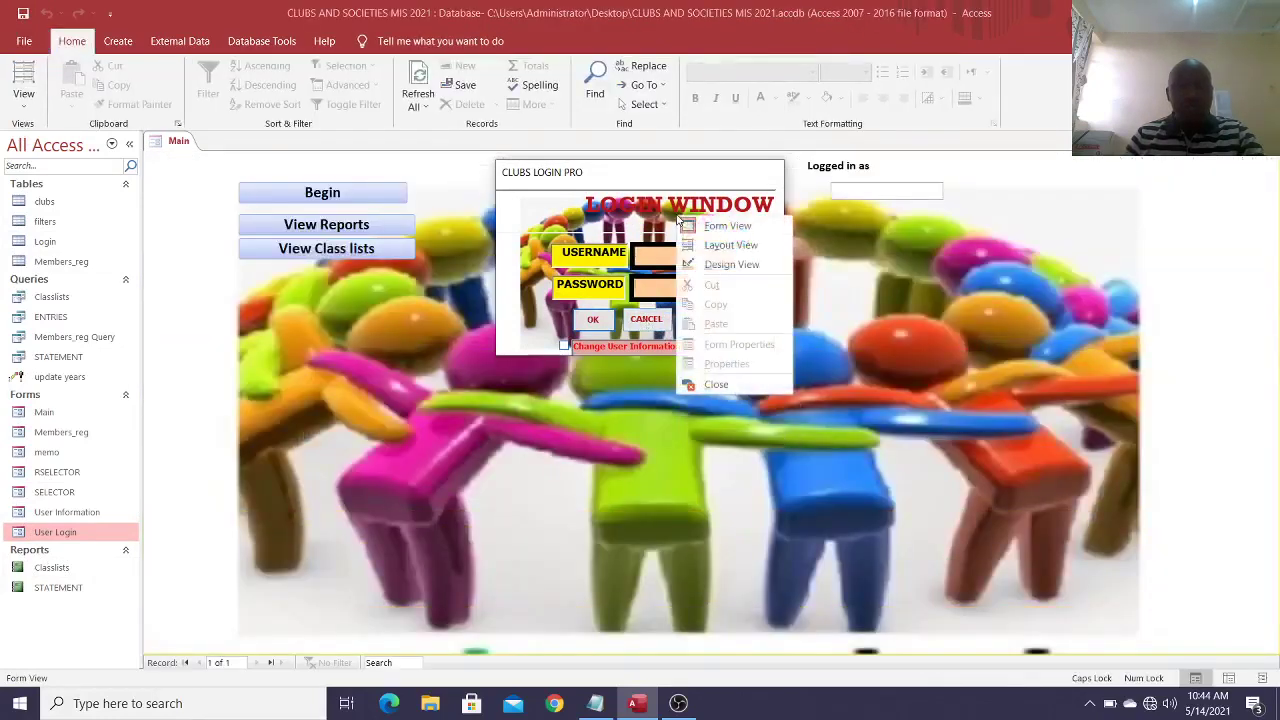
left_click(725, 264)
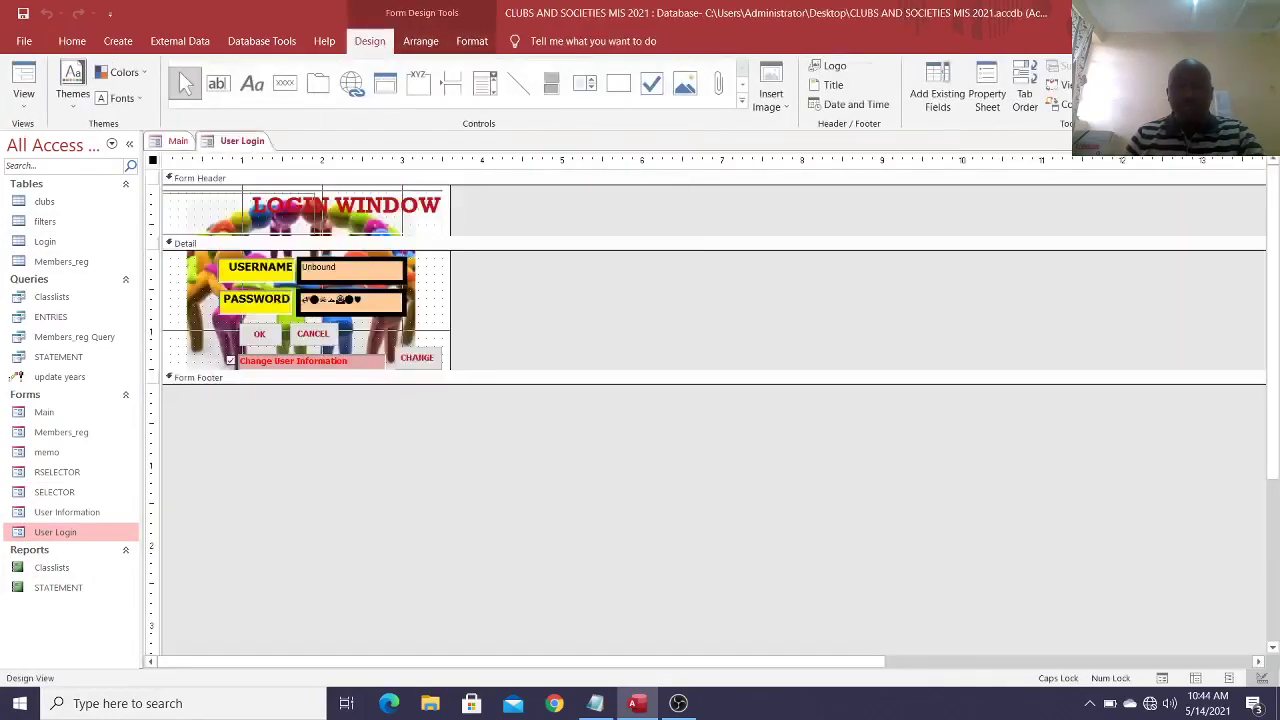
left_click(1267, 141)
left_click(1267, 141)
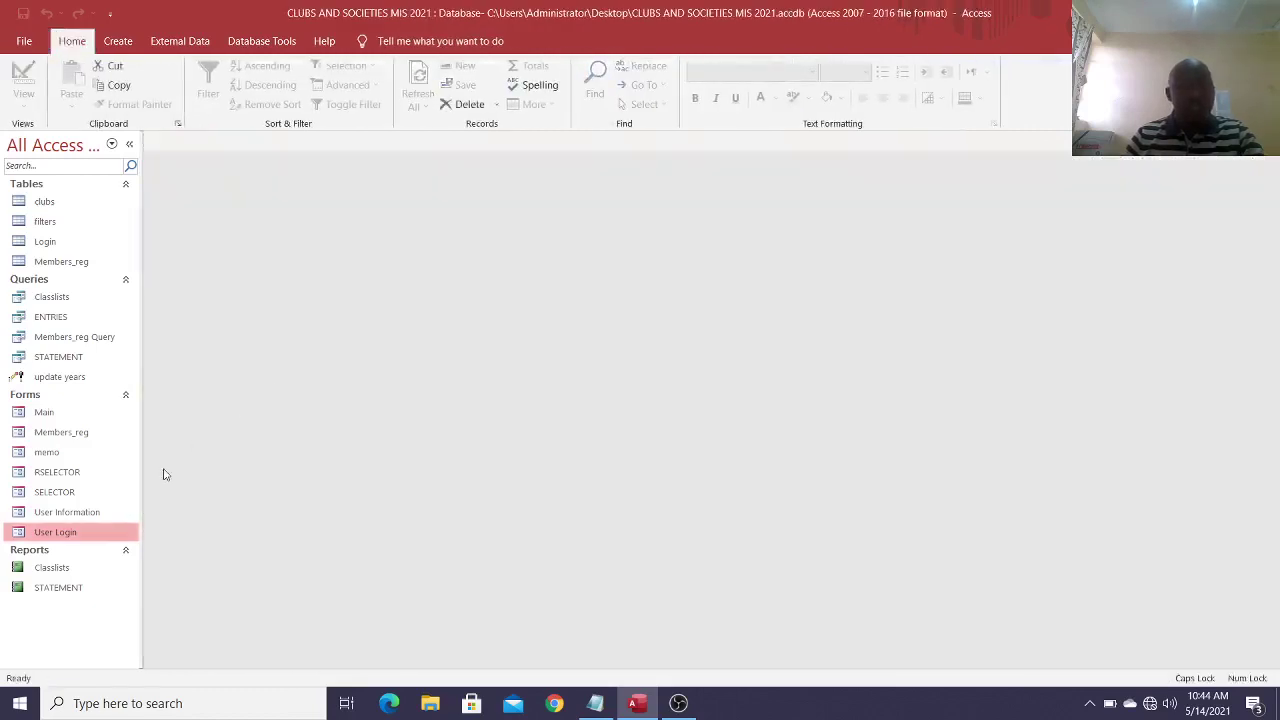
Step: Test the startup sequence by opening the memo form and logging in through the login window with the account's username
double_click(60, 452)
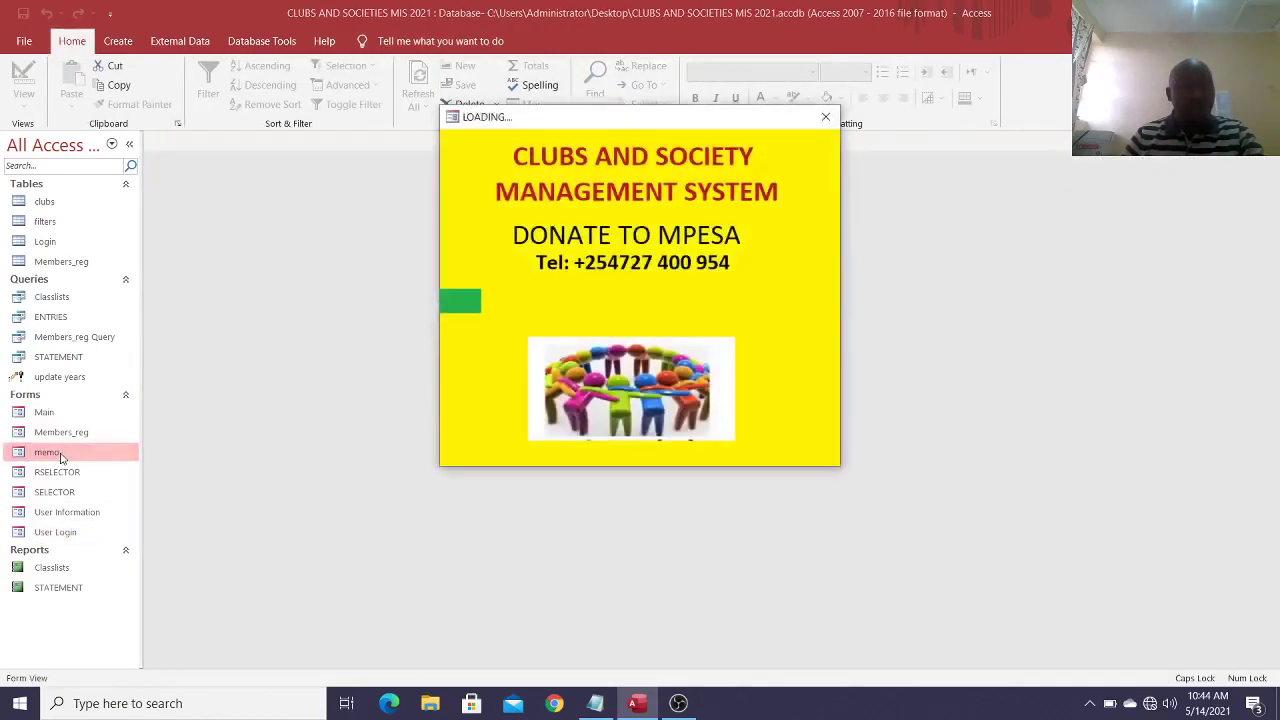
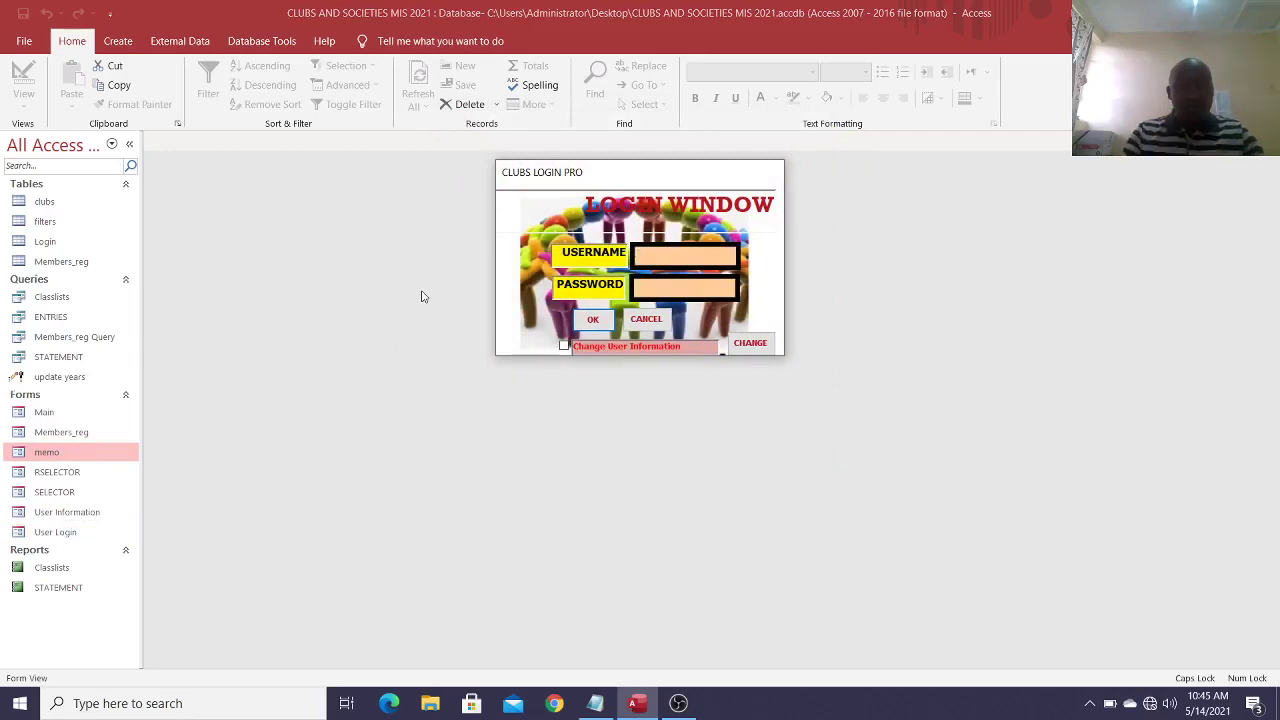
type("00")
type("N")
key("Tab")
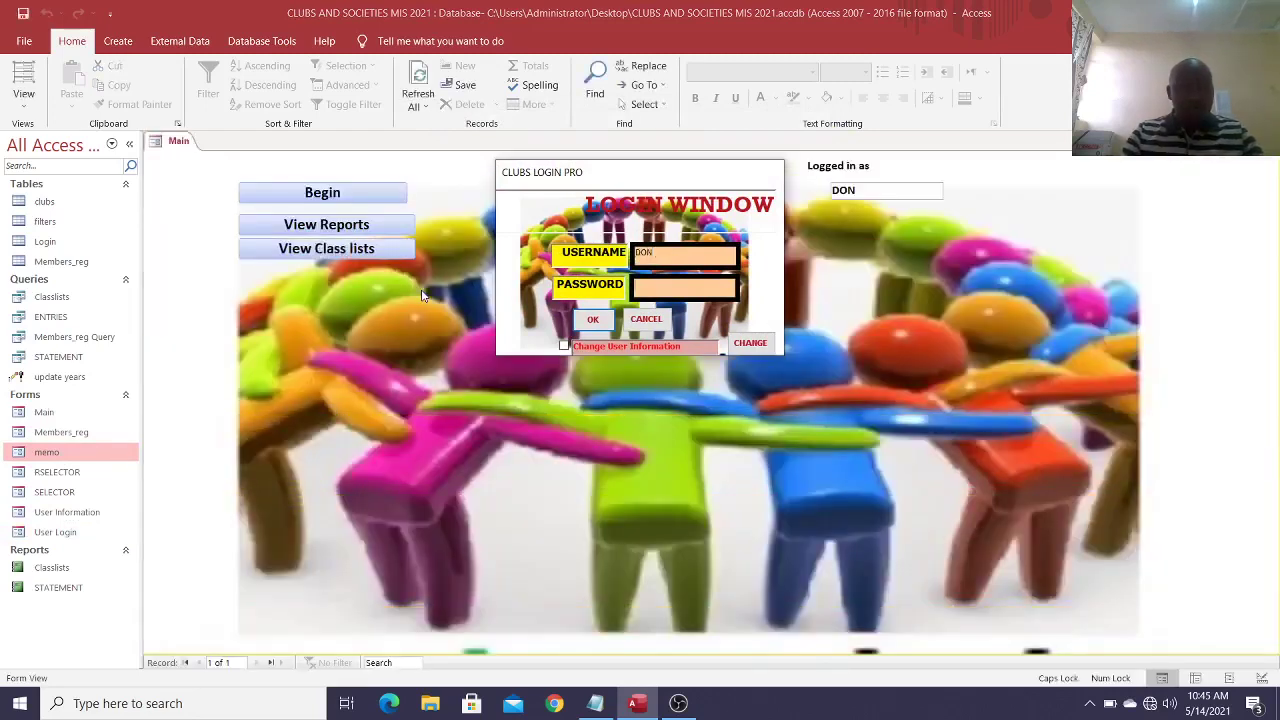
left_click(596, 320)
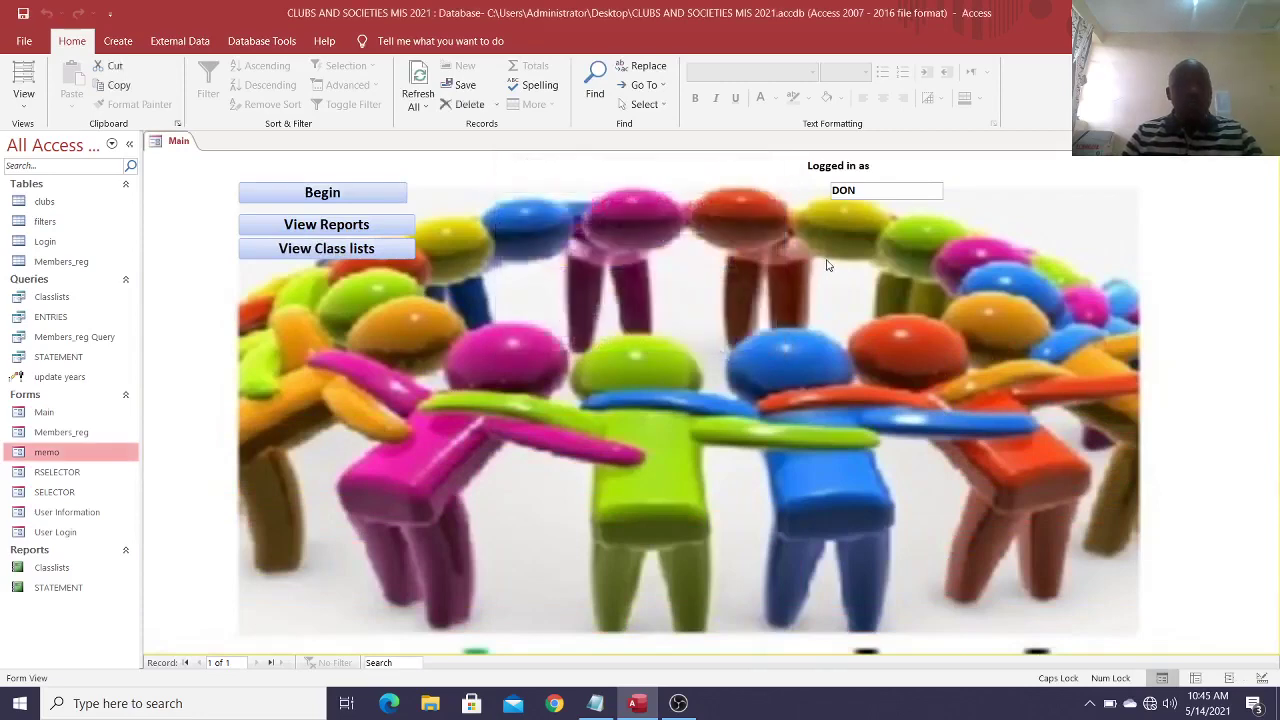
Step: Test the Begin selector by opening the Members_reg form for year 2021, year of study 1 and course Accounting, and close the form again
left_click(380, 192)
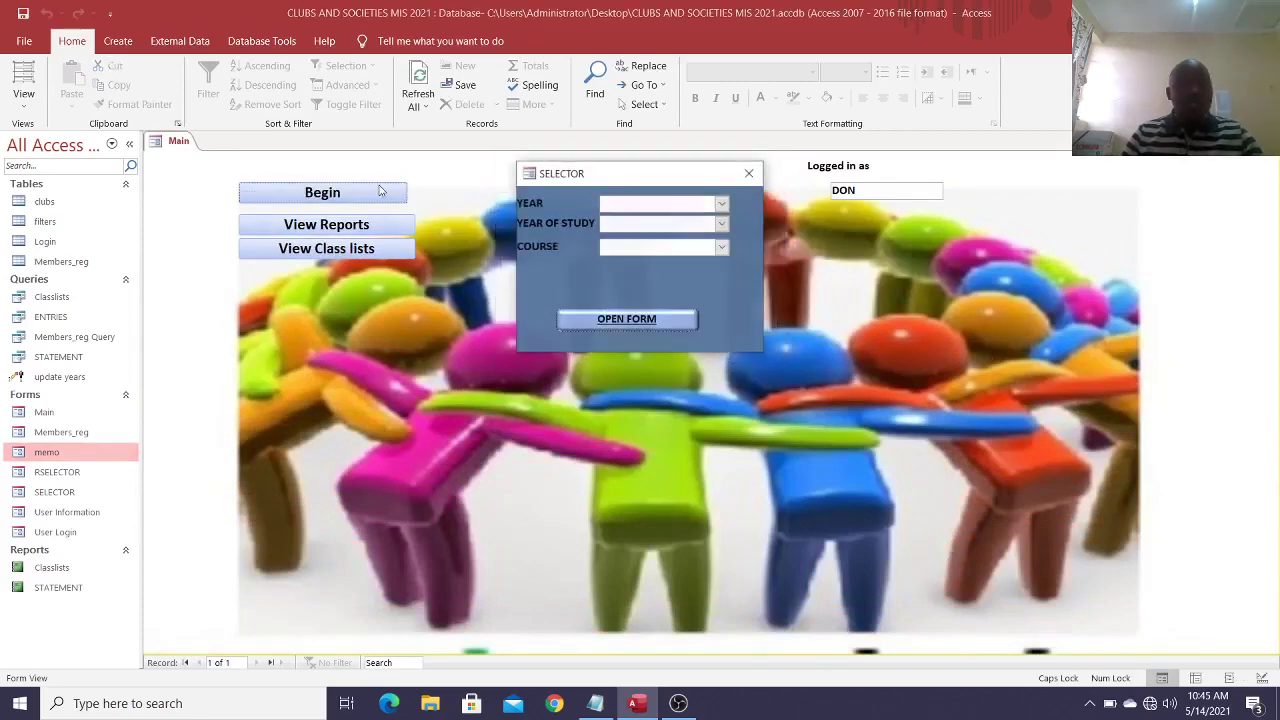
left_click(721, 203)
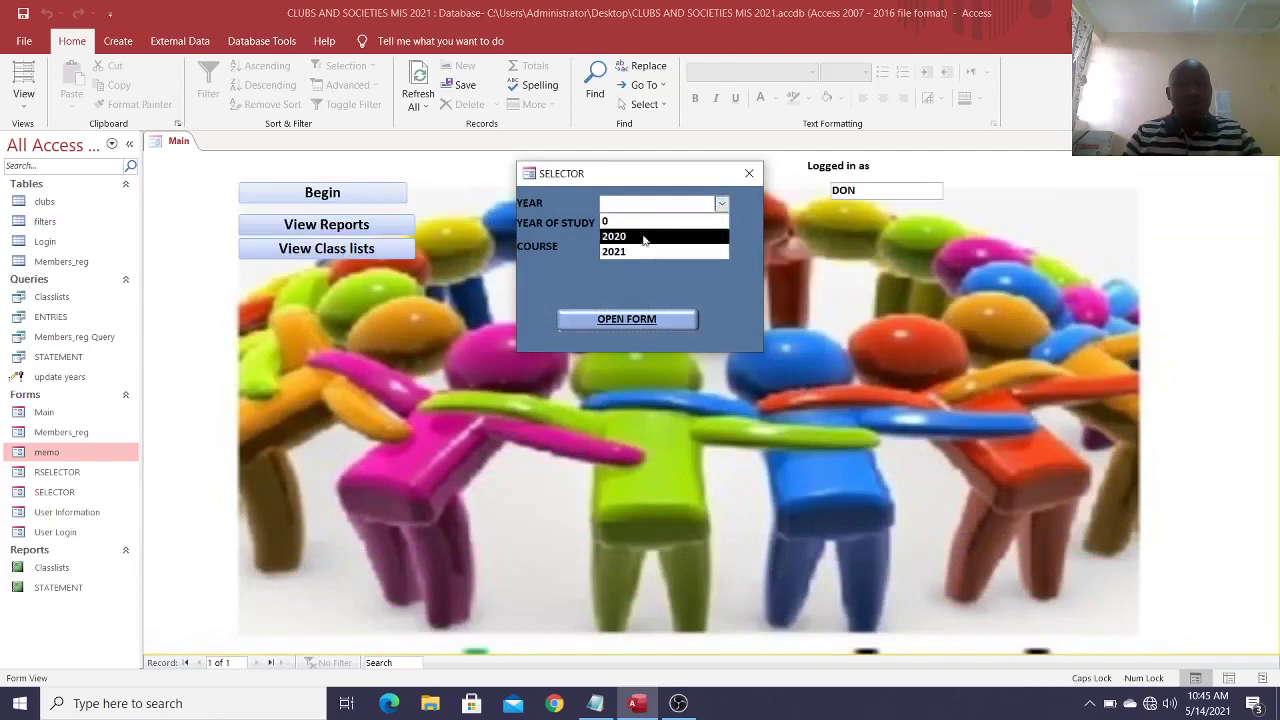
left_click(645, 251)
left_click(721, 223)
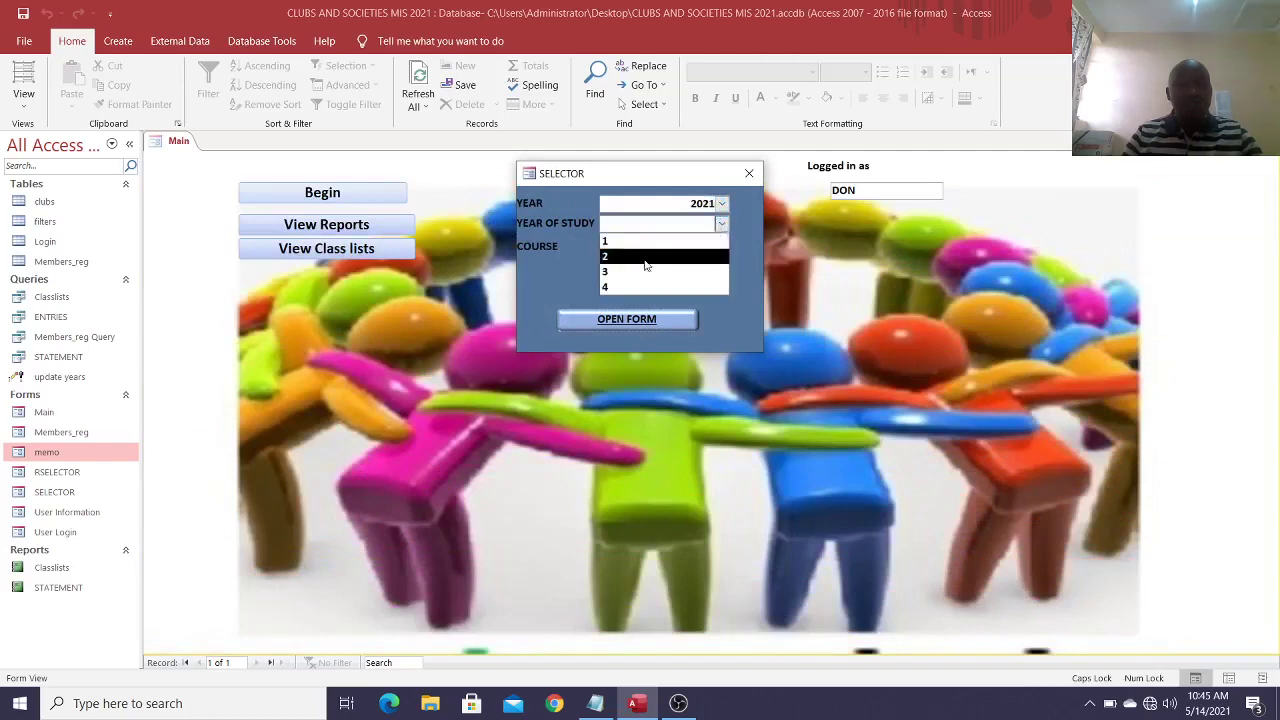
left_click(650, 242)
left_click(720, 248)
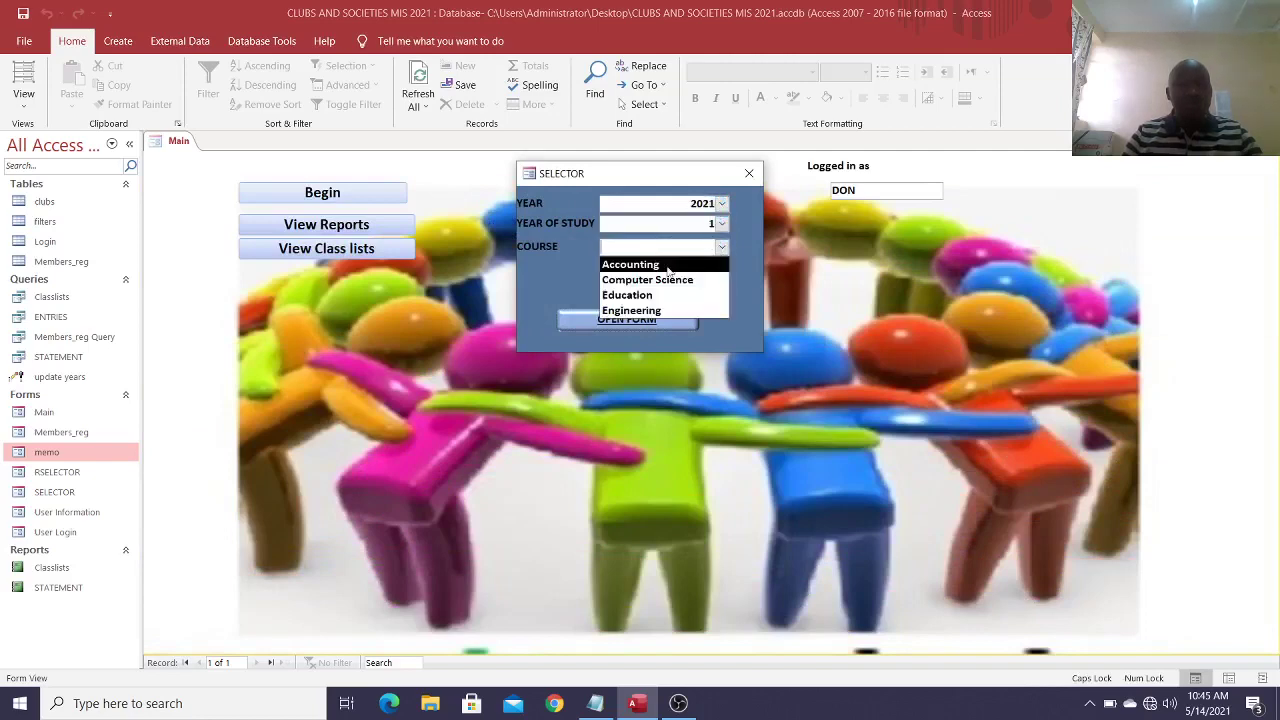
left_click(650, 258)
left_click(638, 318)
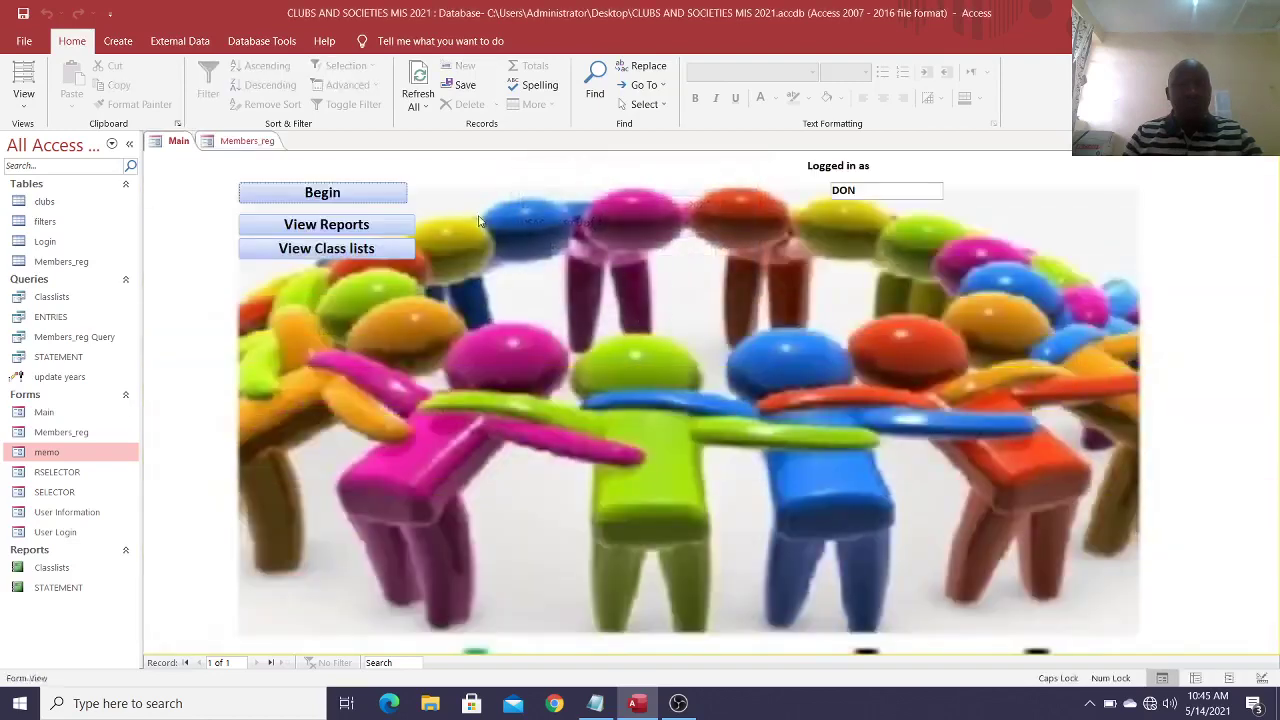
left_click(250, 141)
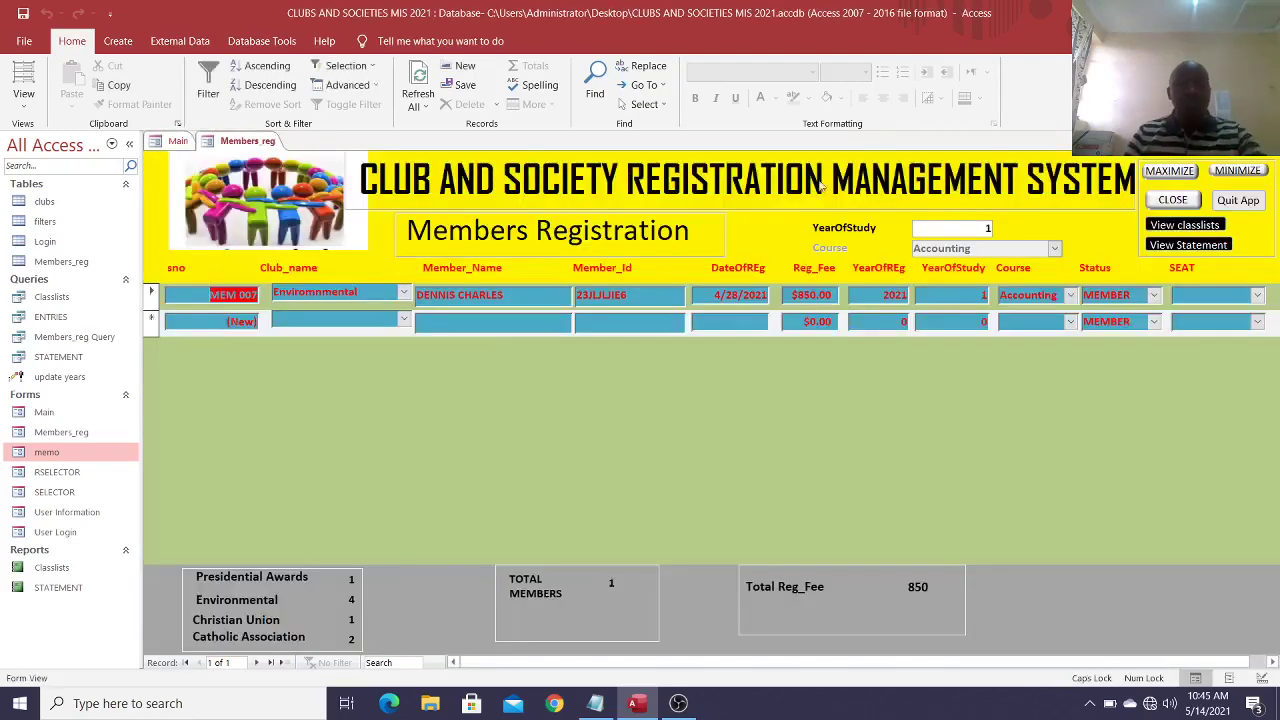
left_click(1173, 200)
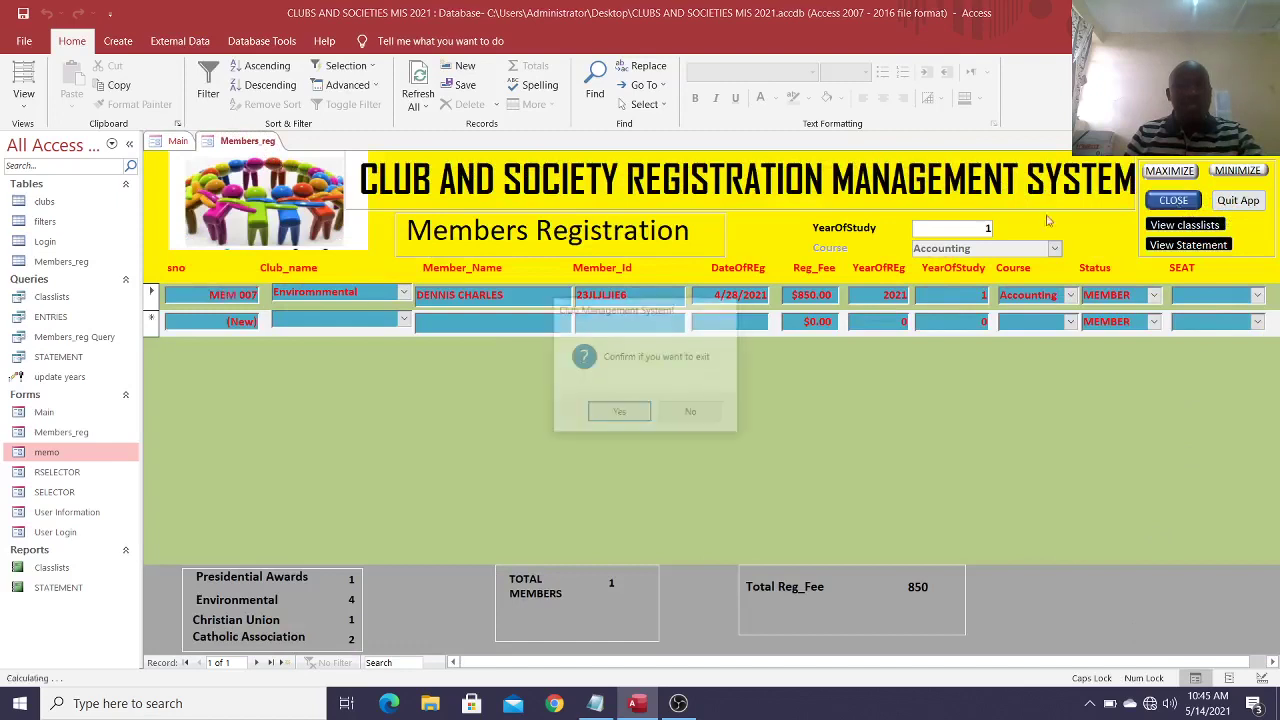
left_click(617, 413)
Step: Preview the class list for year of study 2 and course ACCOUNTING from the Main form, and close the preview
left_click(318, 252)
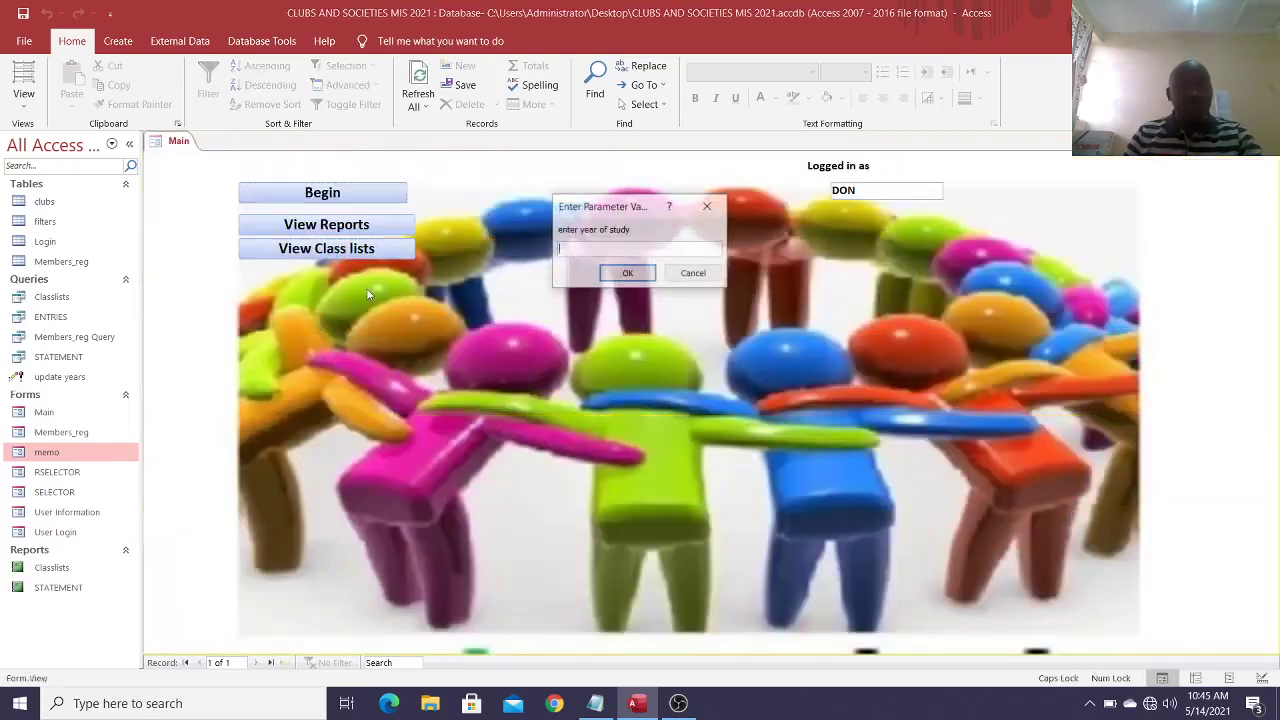
type("2")
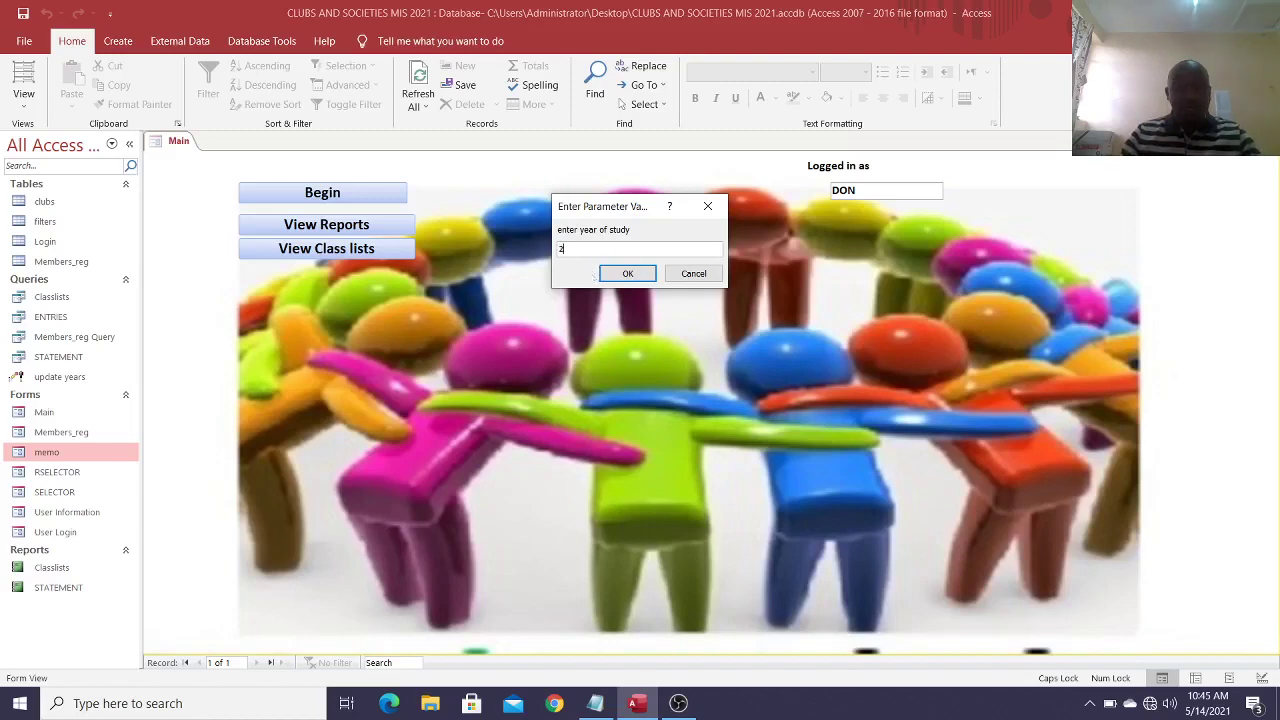
key("Num_Lock")
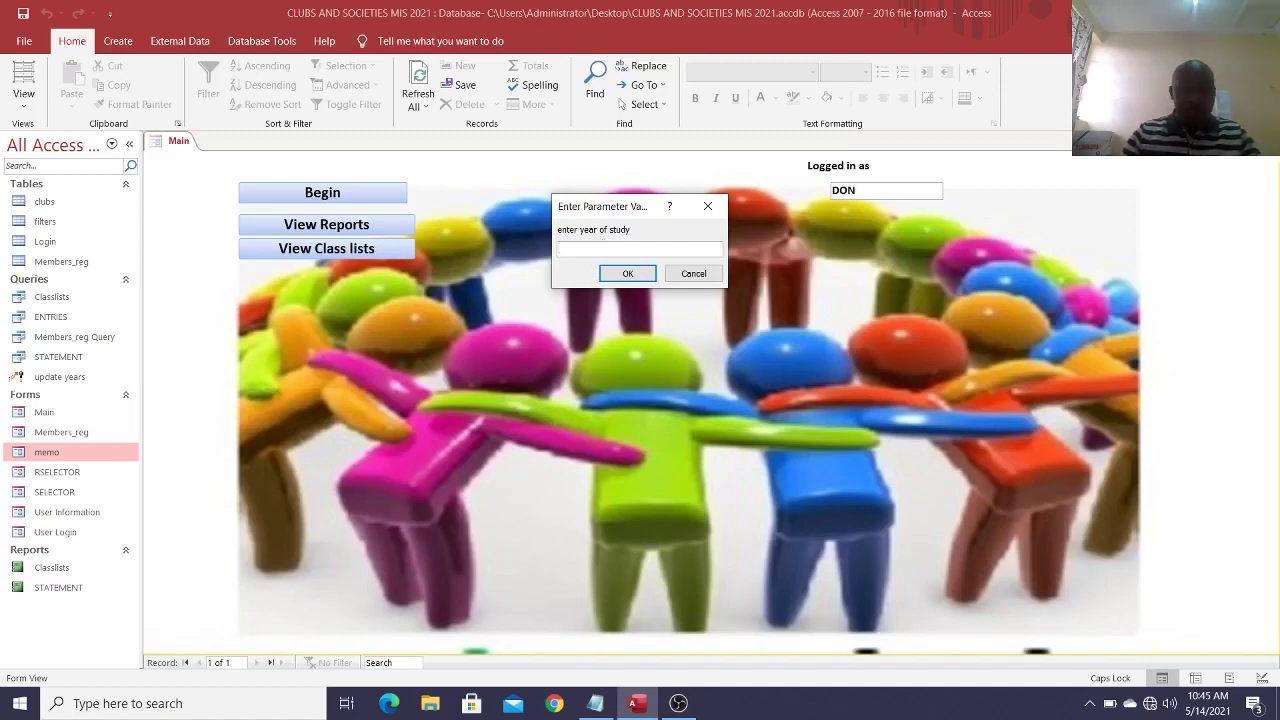
key("Return")
type("ACC")
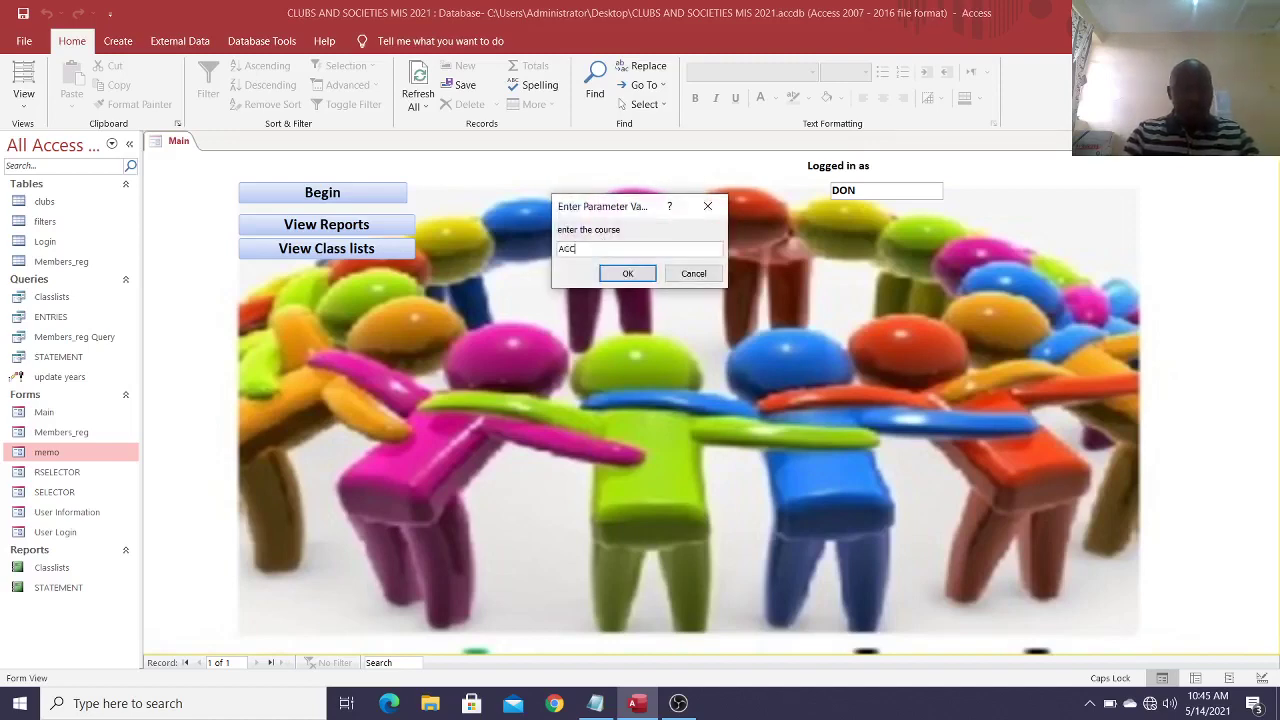
type("OUNTING")
key("Return")
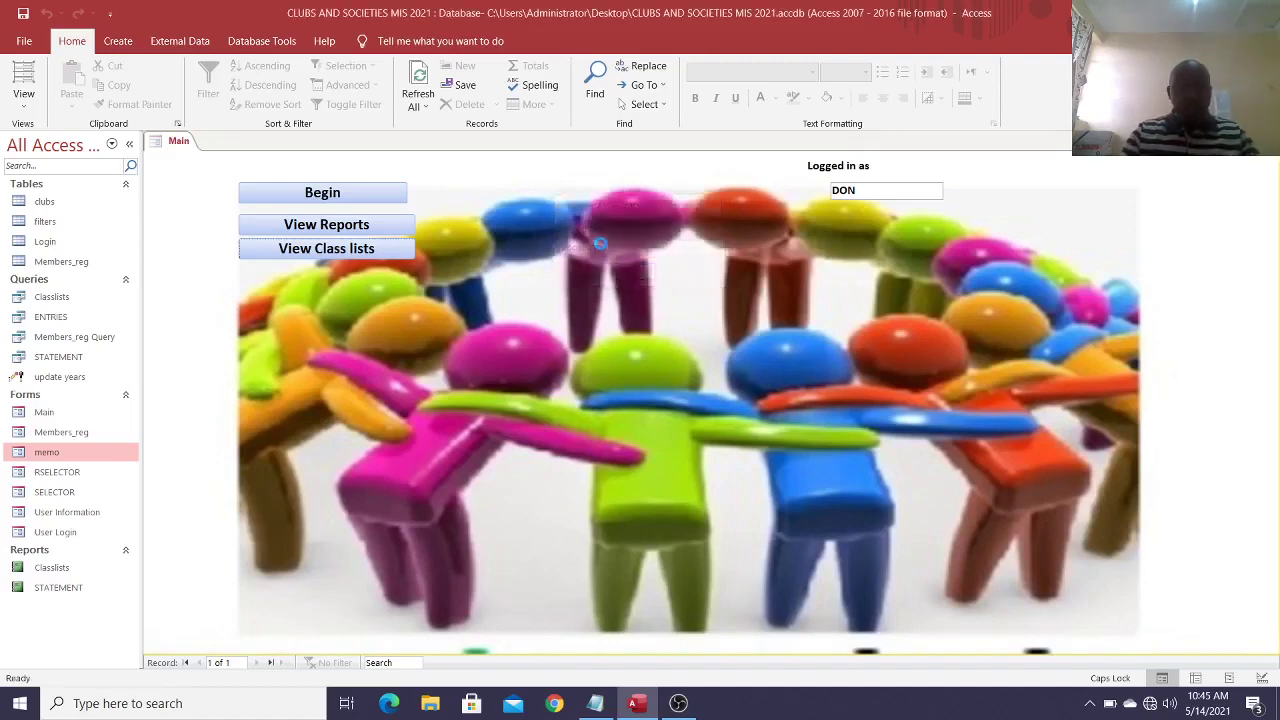
left_click(606, 248)
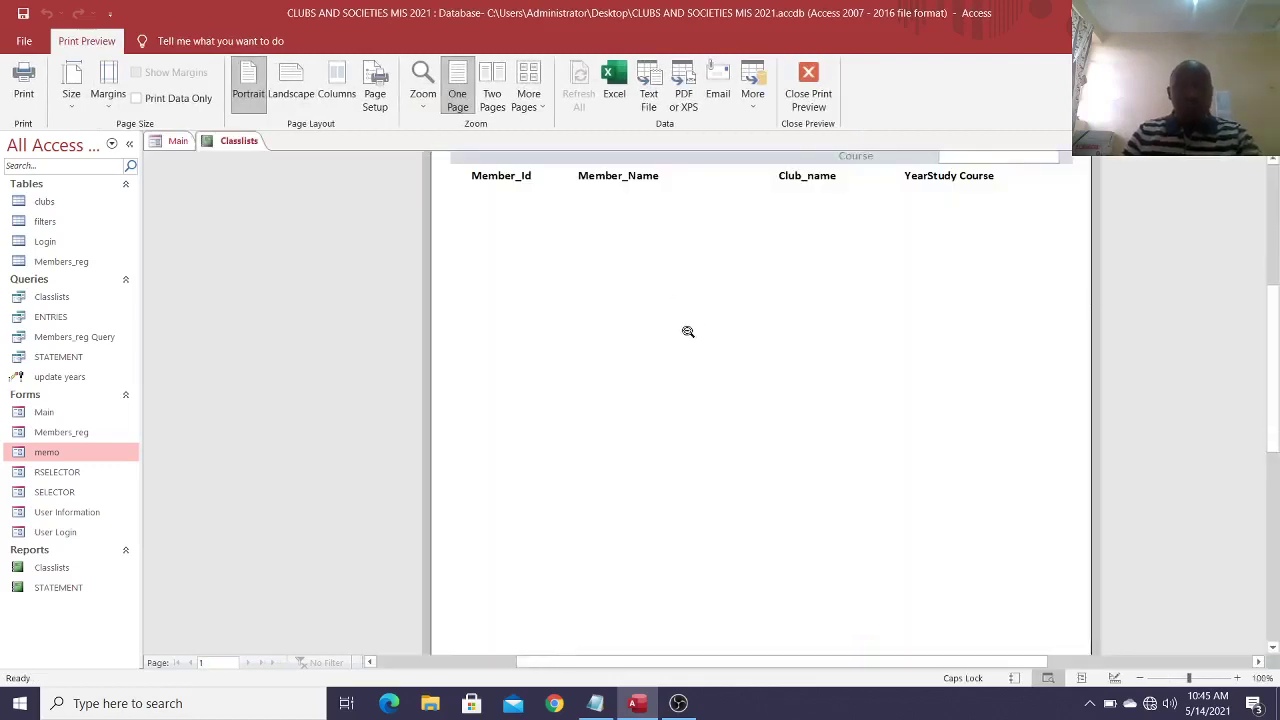
left_click(820, 97)
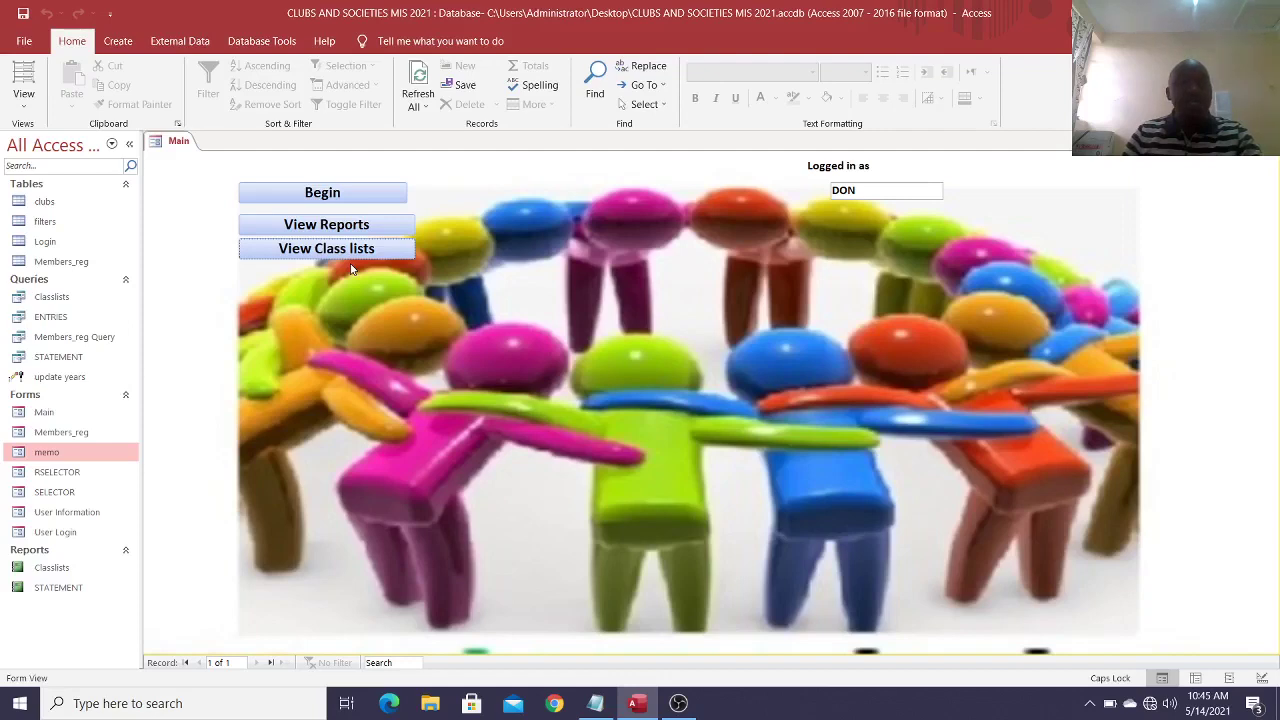
Step: Preview the STATEMENT report for year 2021, year of study 1 and course Accounting from the Main form, and close the preview
left_click(350, 228)
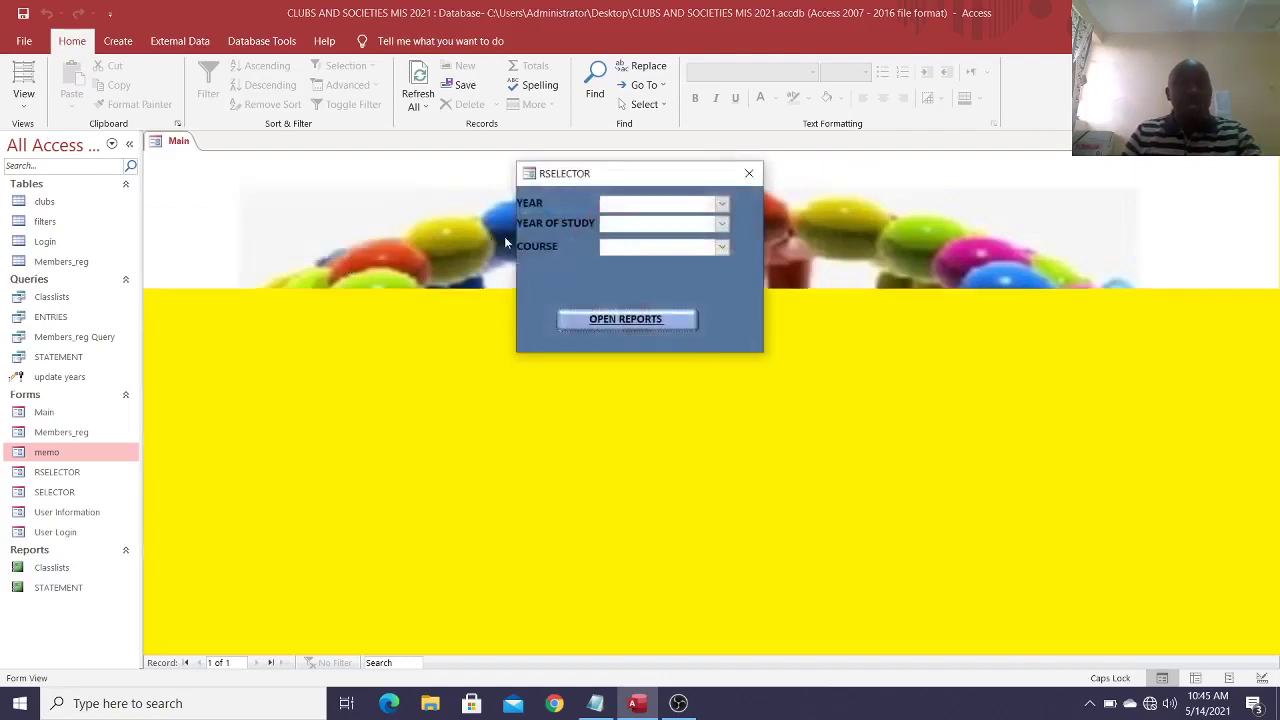
left_click(721, 203)
left_click(700, 251)
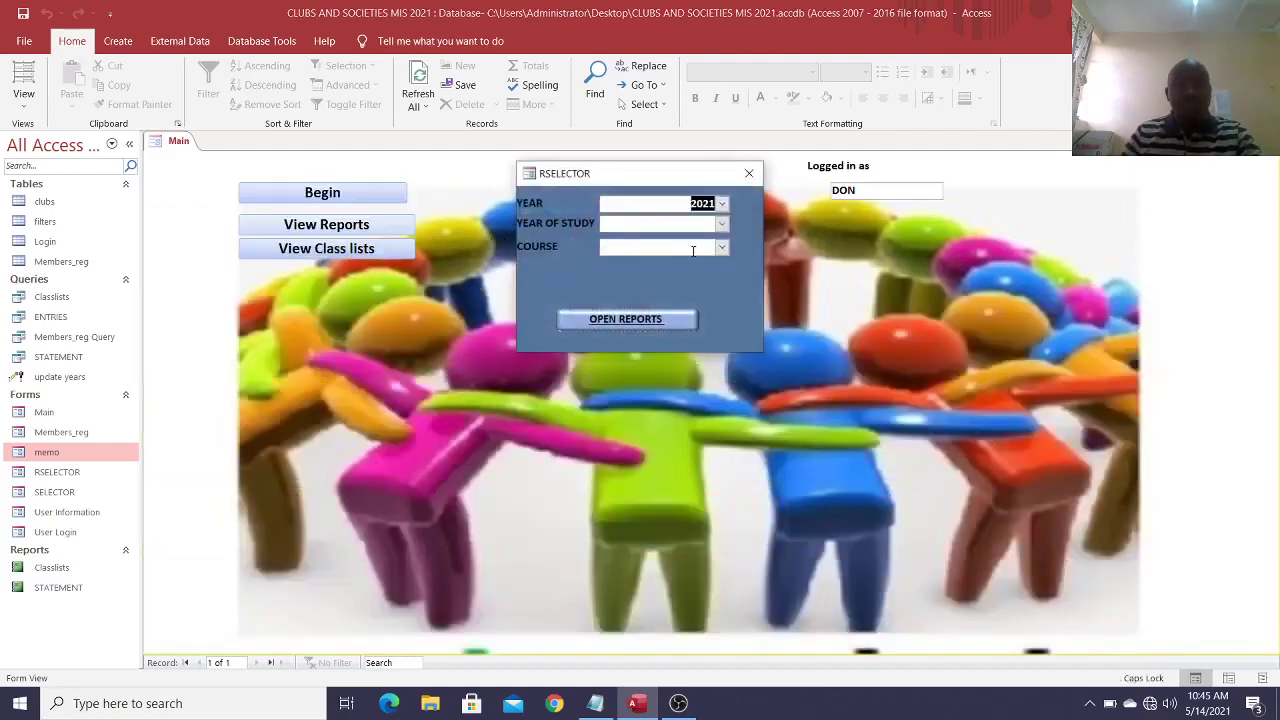
left_click(722, 225)
left_click(700, 250)
left_click(721, 247)
left_click(660, 257)
left_click(633, 321)
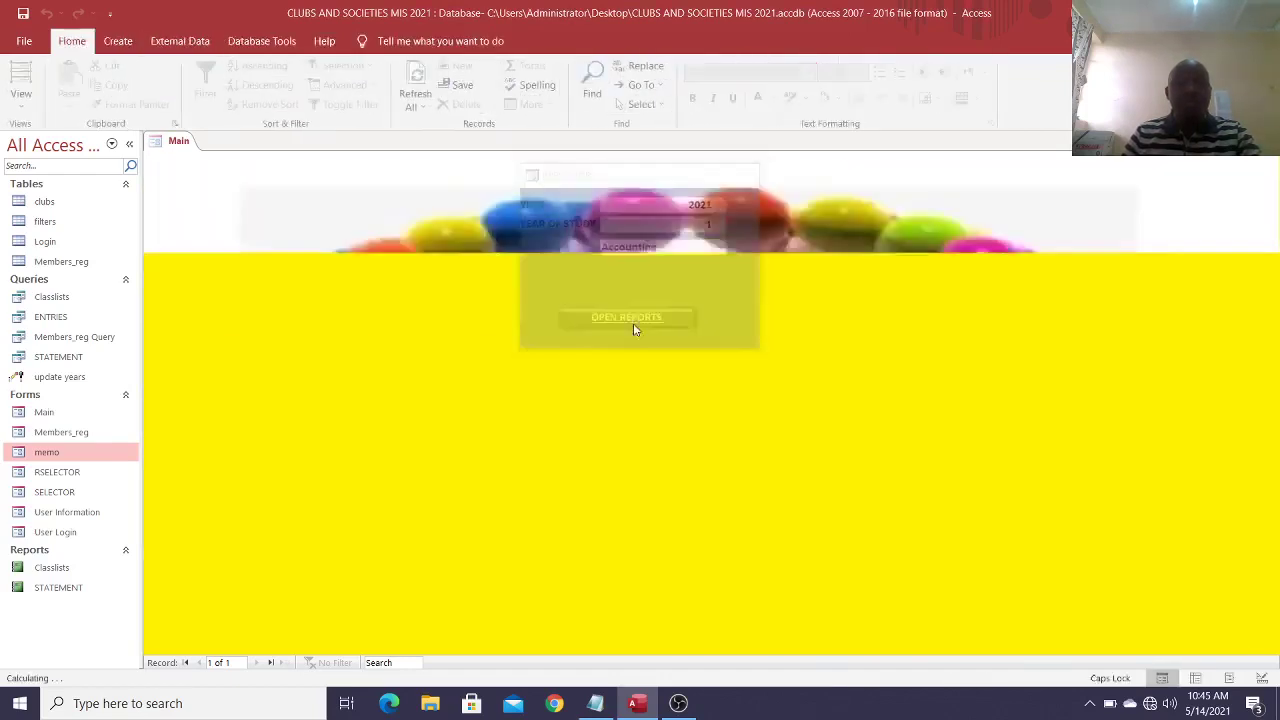
left_click(235, 147)
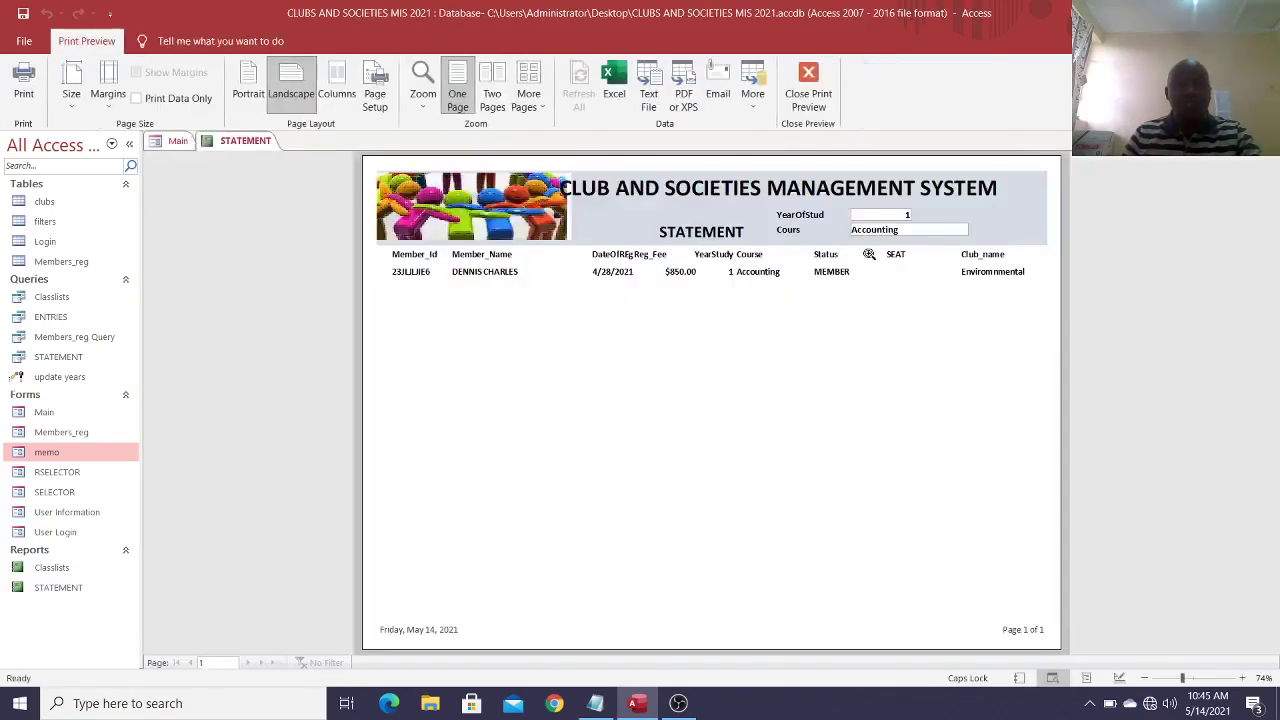
left_click(802, 84)
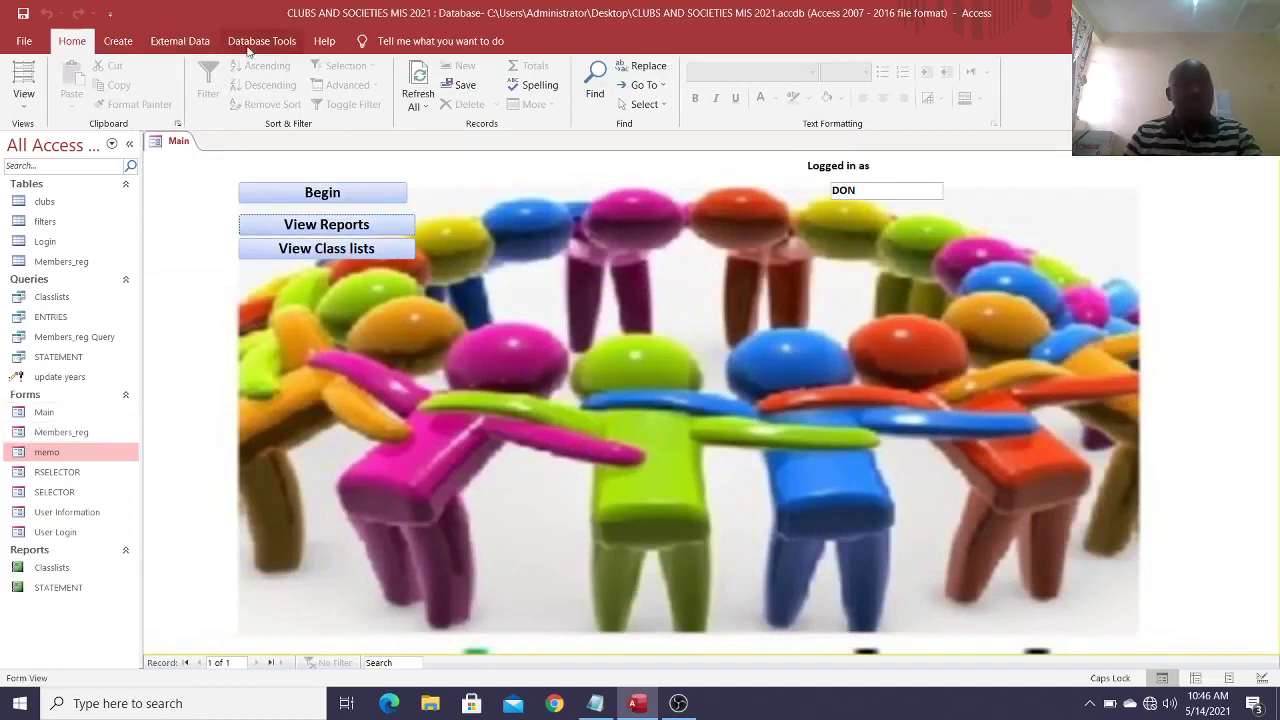
left_click(183, 42)
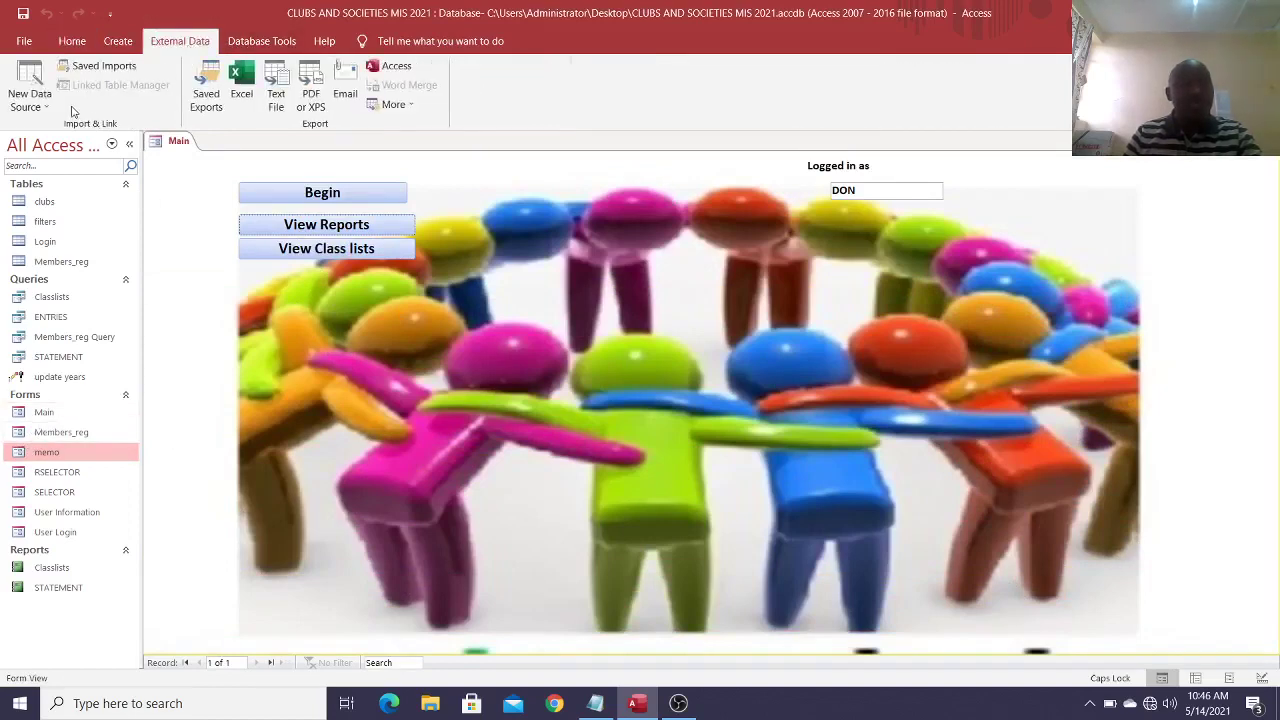
left_click(38, 108)
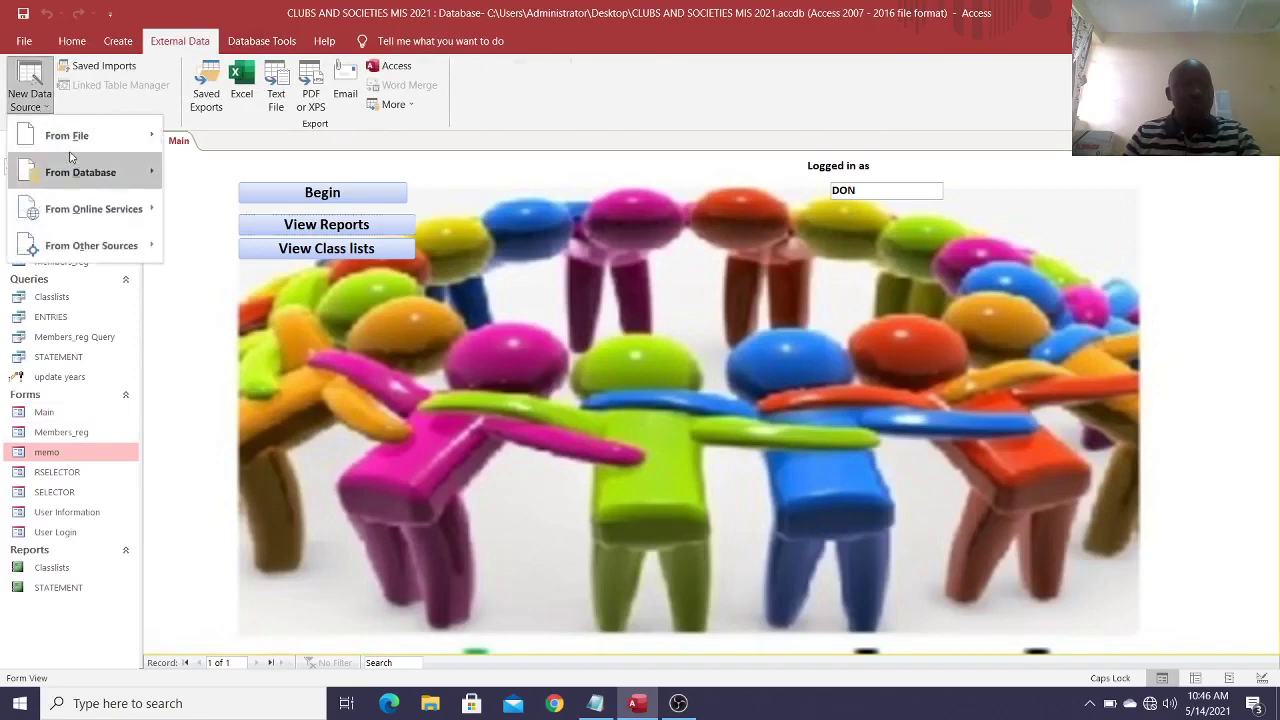
mouse_move(87, 174)
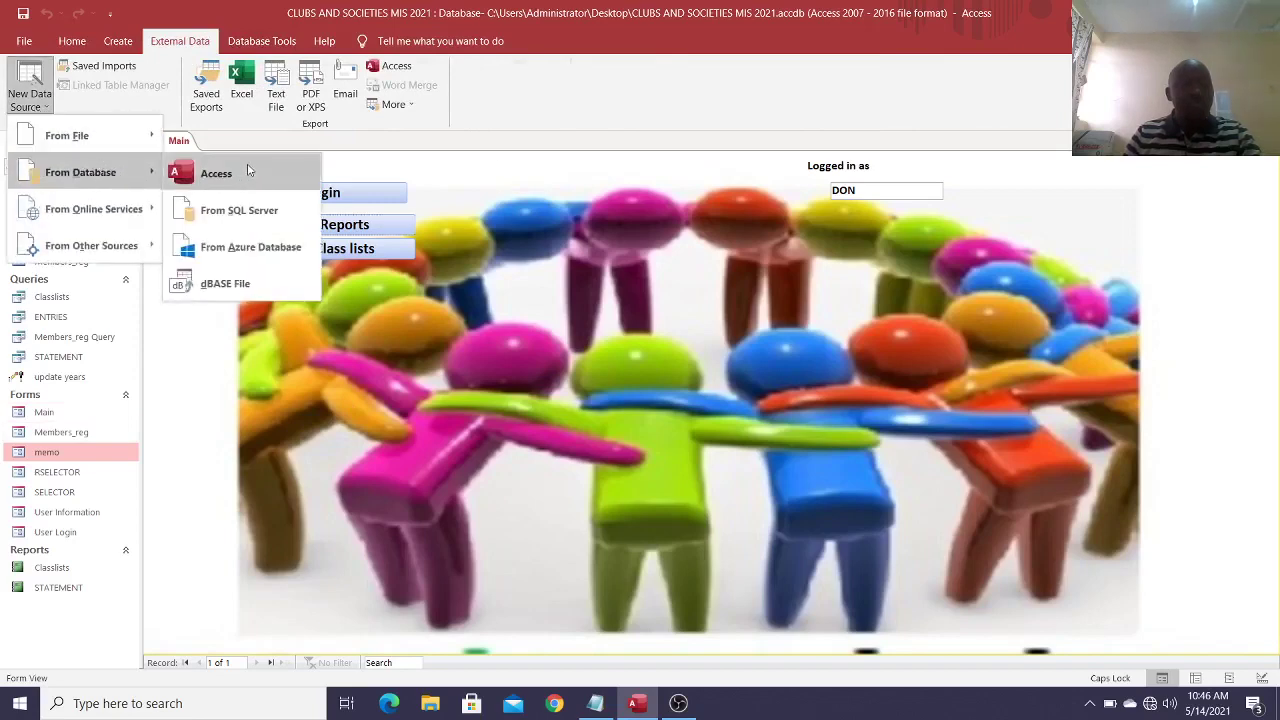
left_click(630, 209)
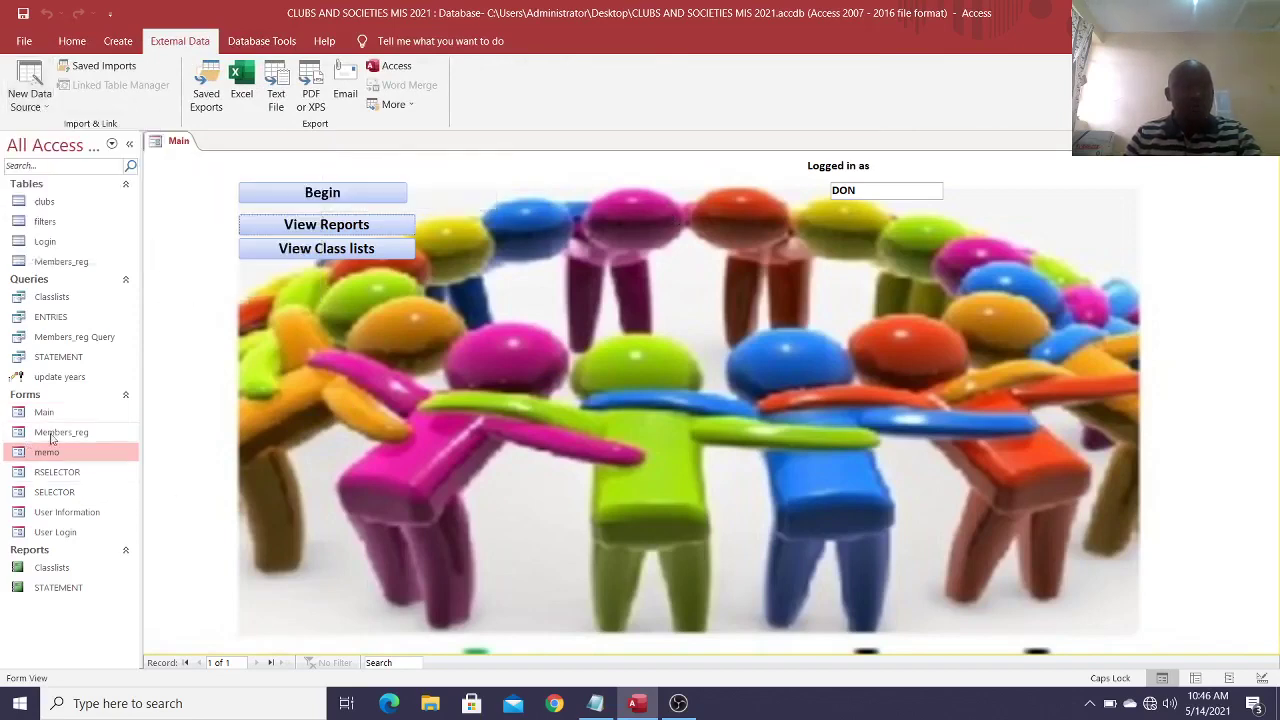
left_click(57, 538)
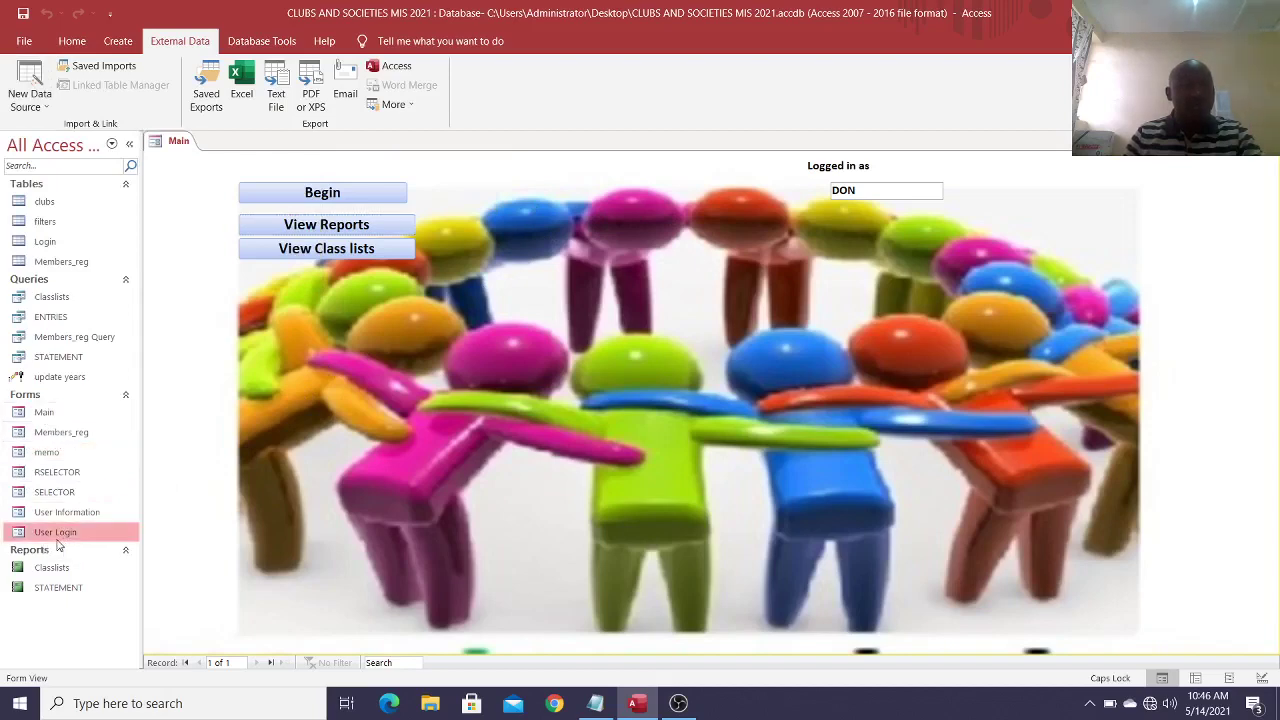
left_click(47, 453)
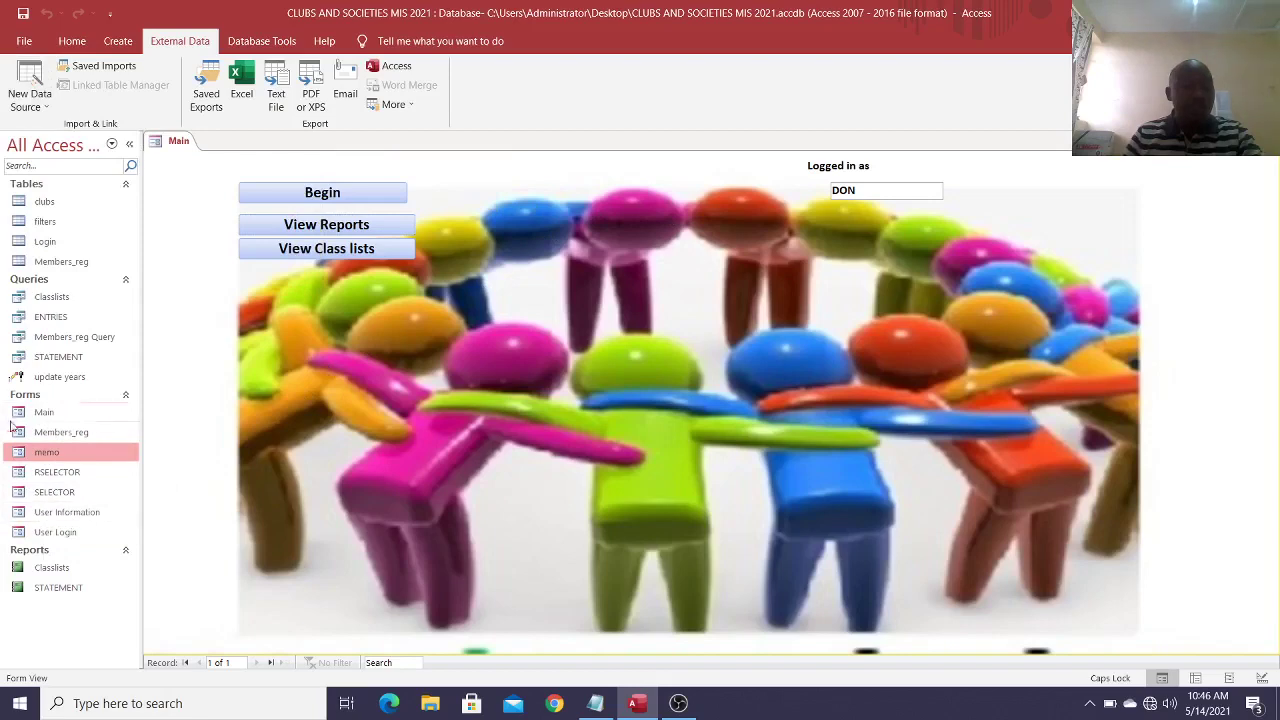